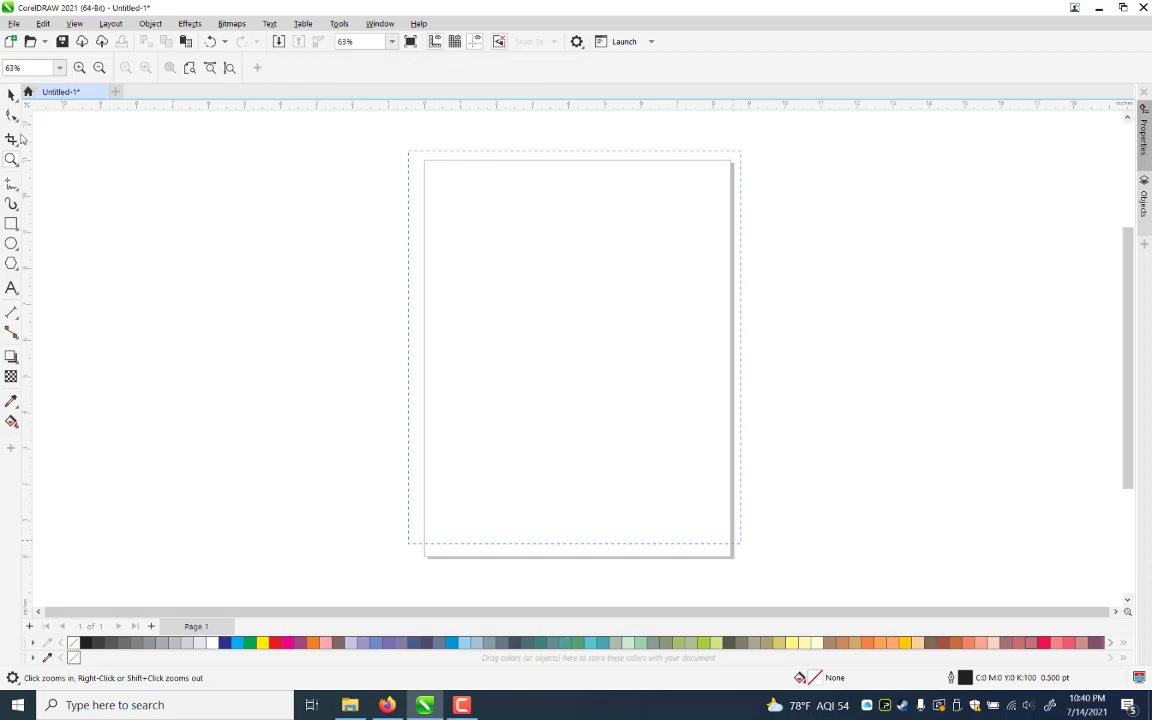
# Fit the page in view and browse to the Desktop's samurai folder for importing artwork
pyautogui.hotkey('shift', 'F4')
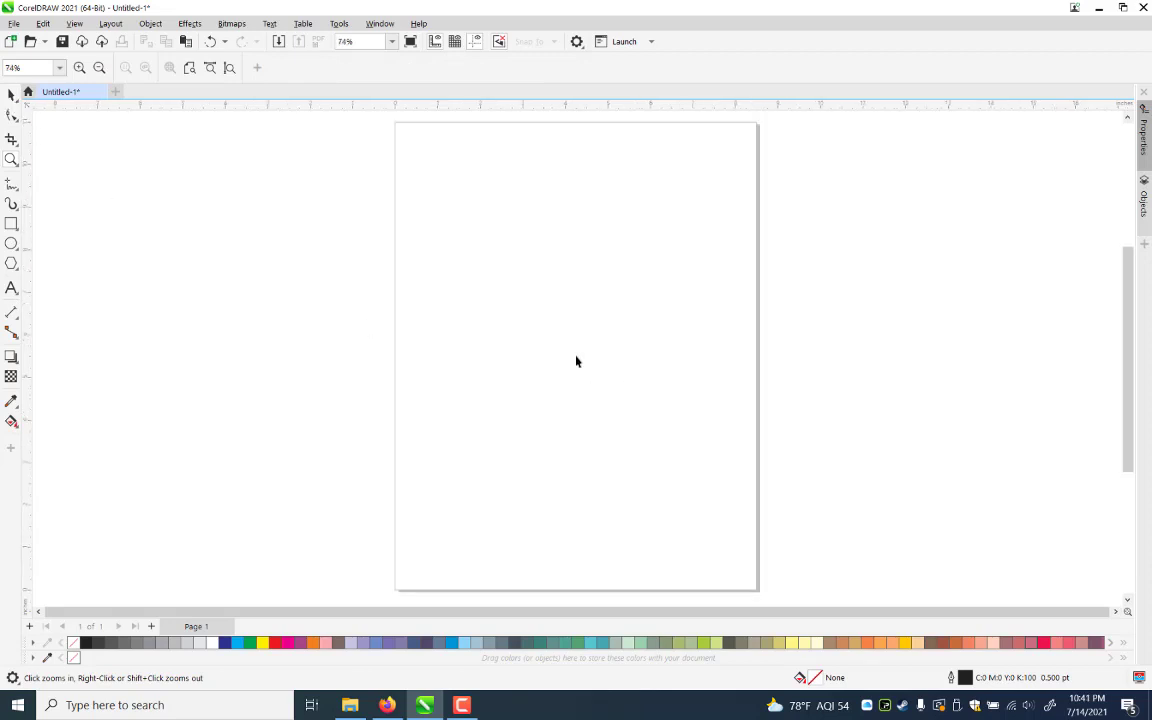
pyautogui.press('space')
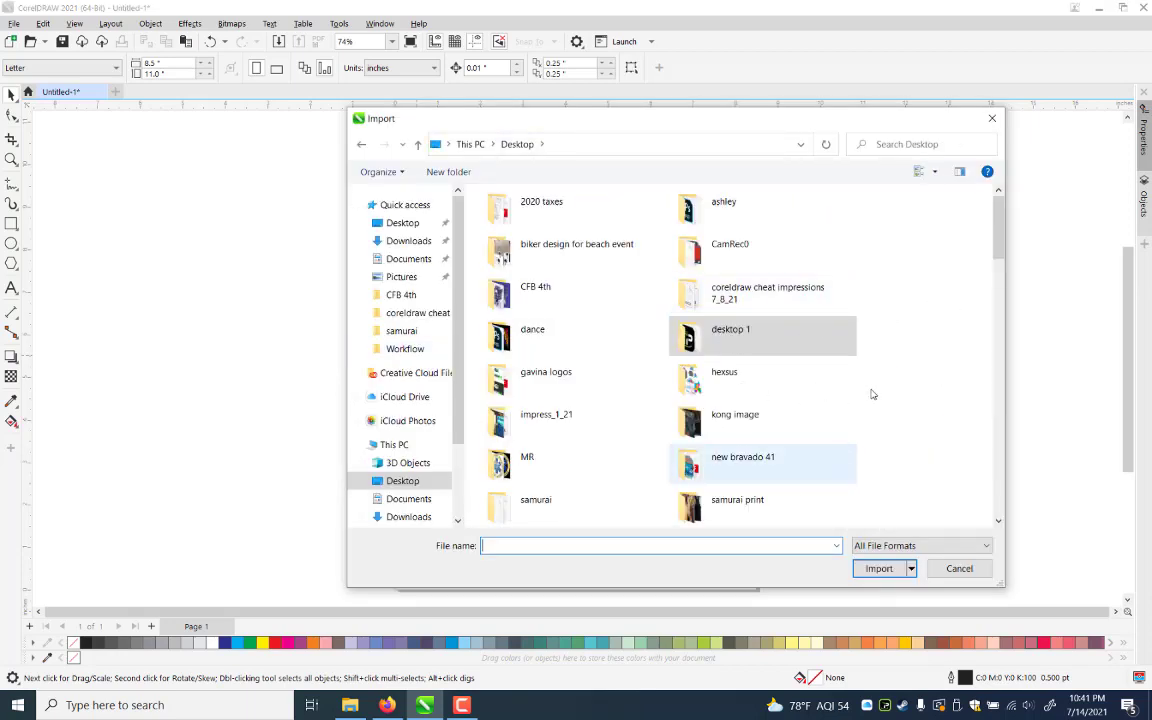
pyautogui.scroll(-1, 880, 380)
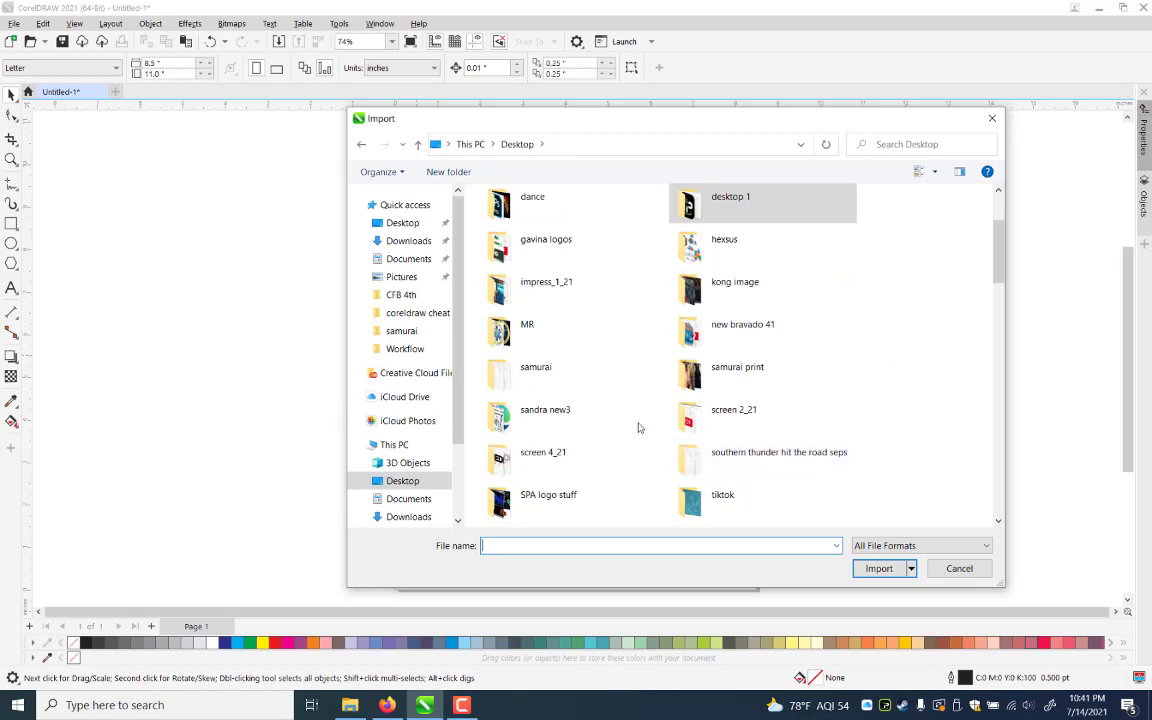
pyautogui.click(536, 367)
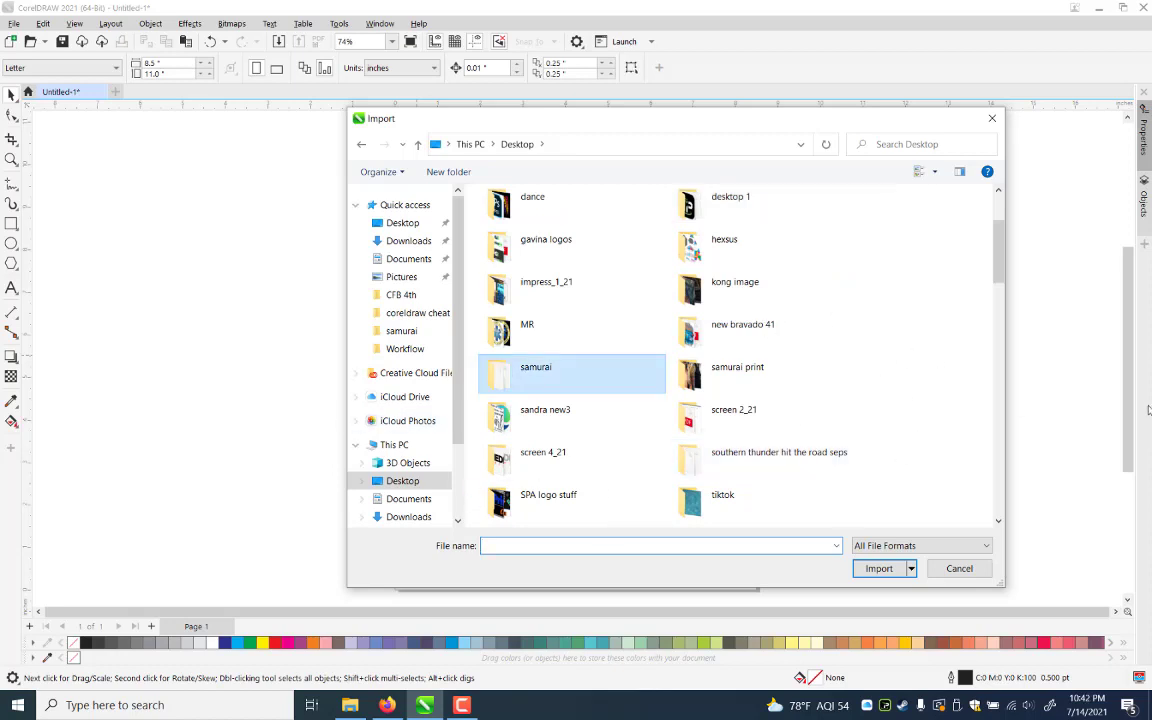
pyautogui.doubleClick(536, 367)
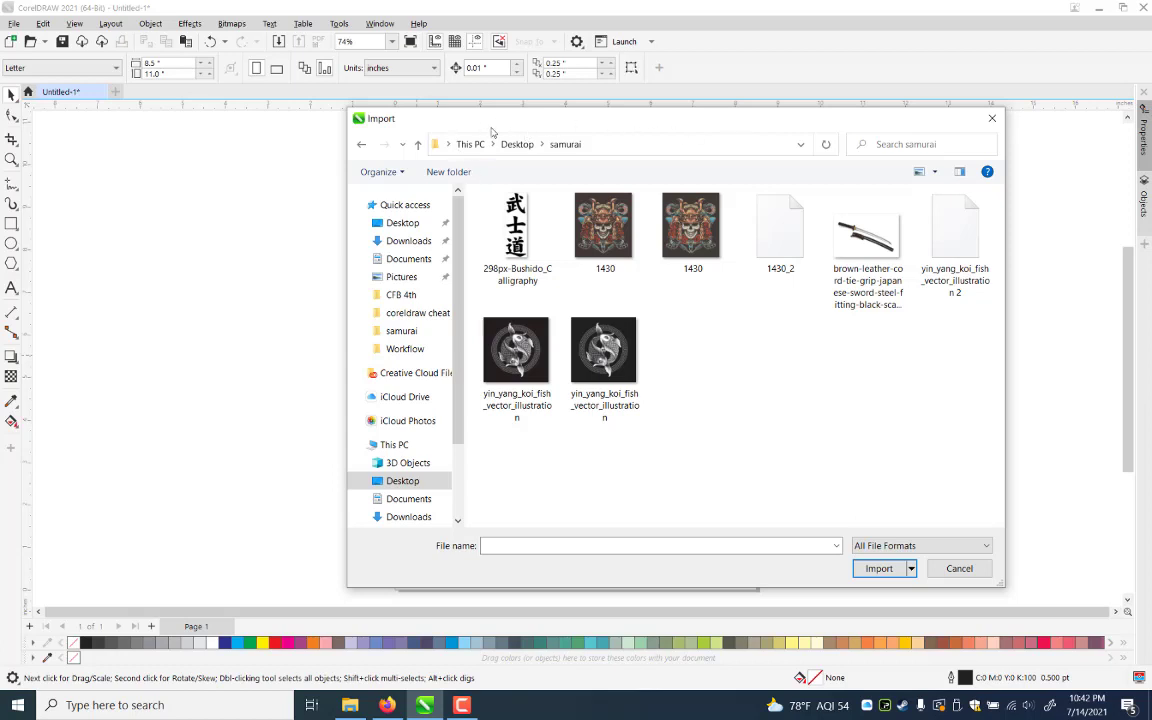
pyautogui.moveTo(731, 123); pyautogui.dragTo(483, 143)
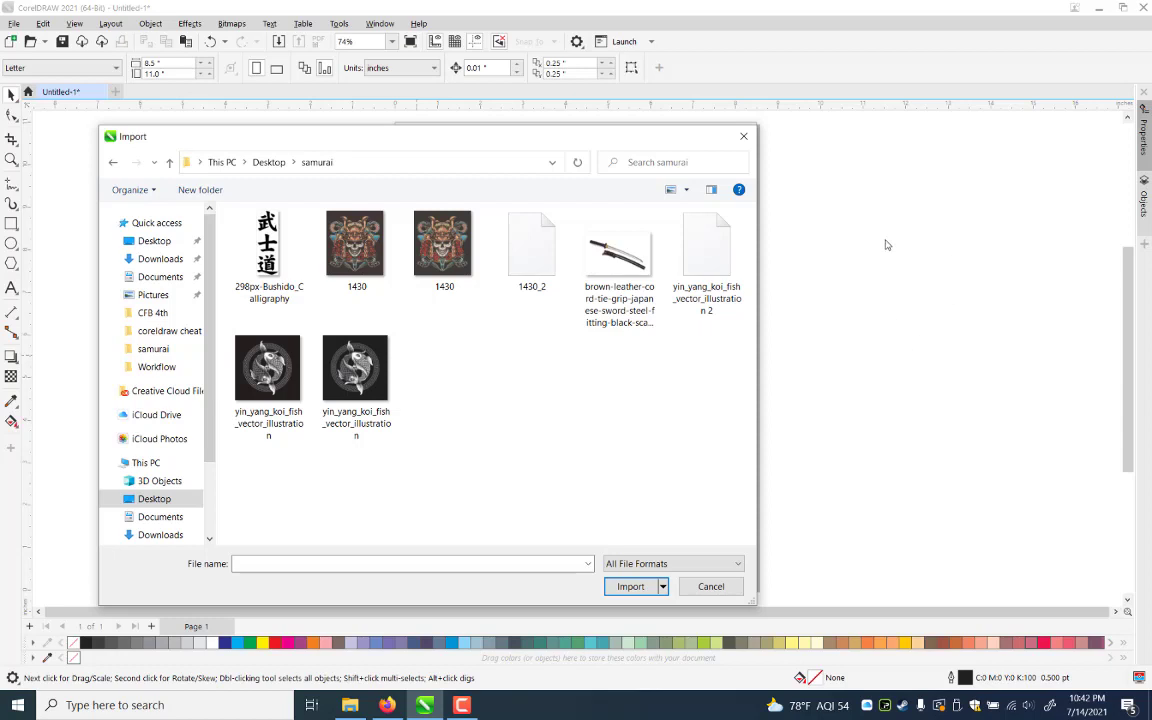
# Import the samurai skull image 1430.jpg and place it at its original size on the page
pyautogui.click(886, 245)
pyautogui.click(445, 262)
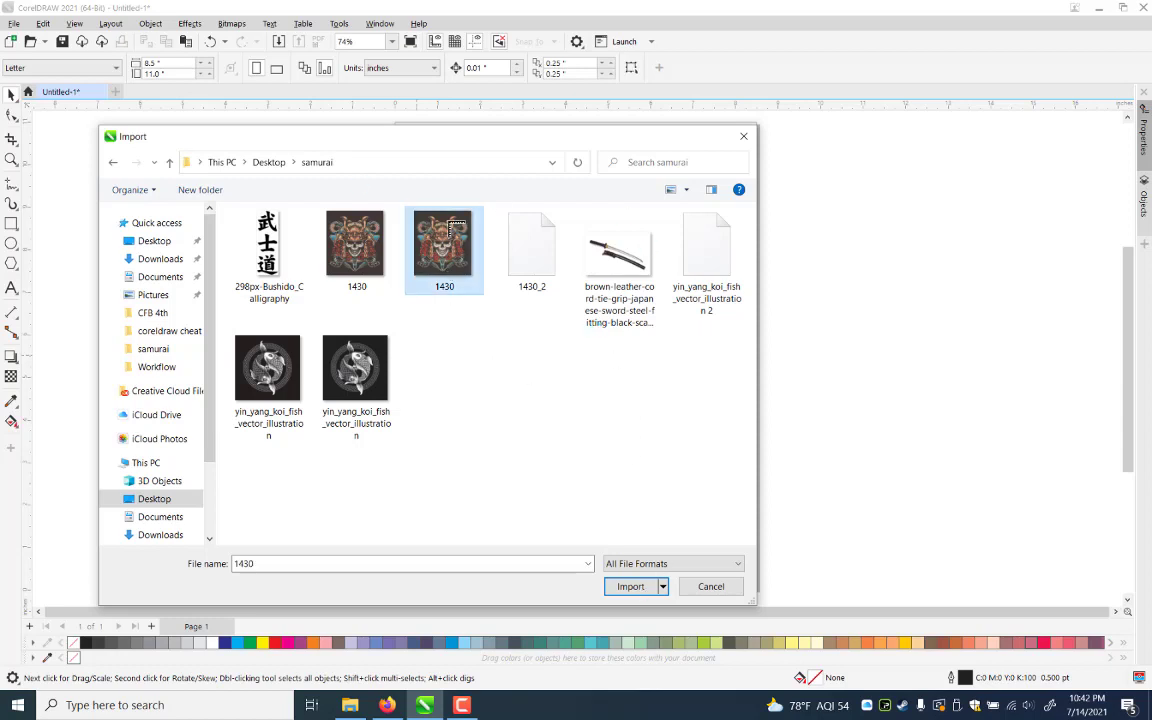
pyautogui.doubleClick(412, 210)
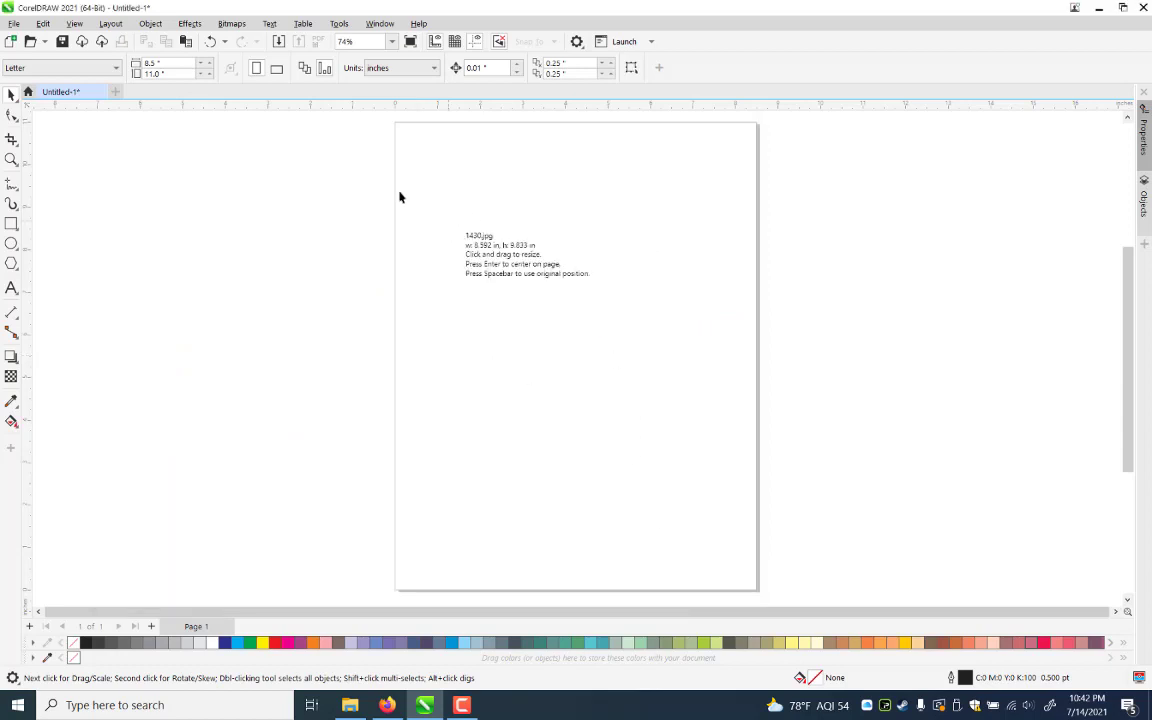
pyautogui.click(441, 184)
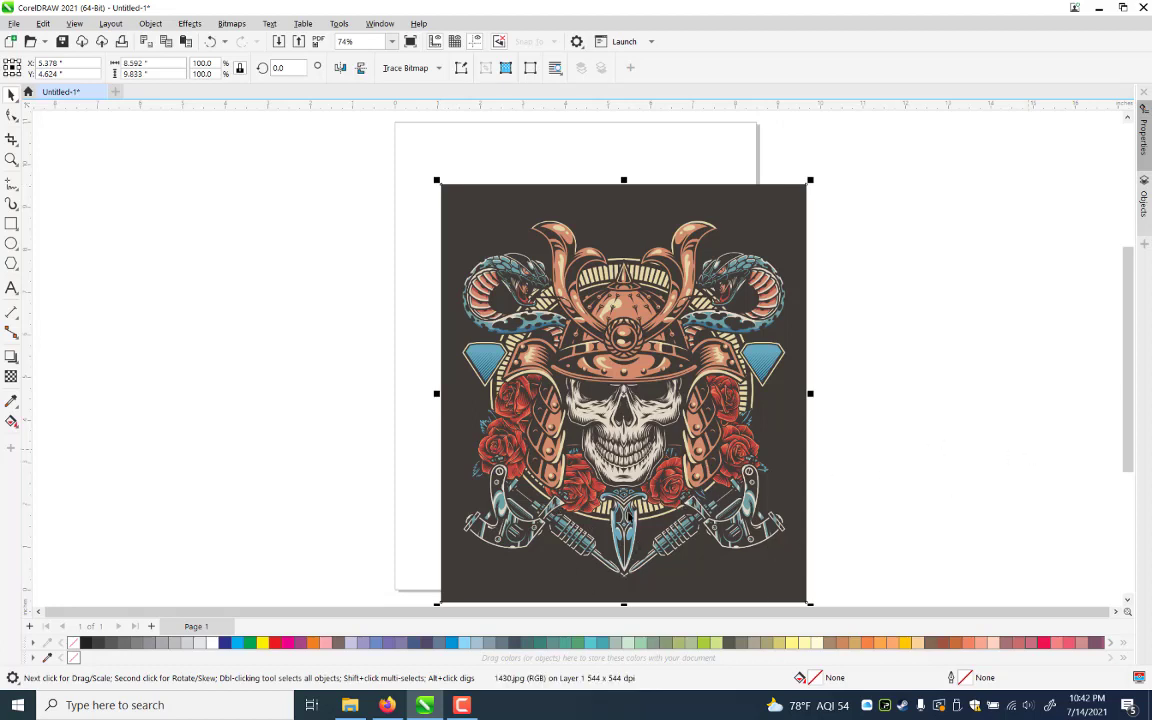
# Delete the imported 1430.jpg bitmap from the page
pyautogui.press('Escape')
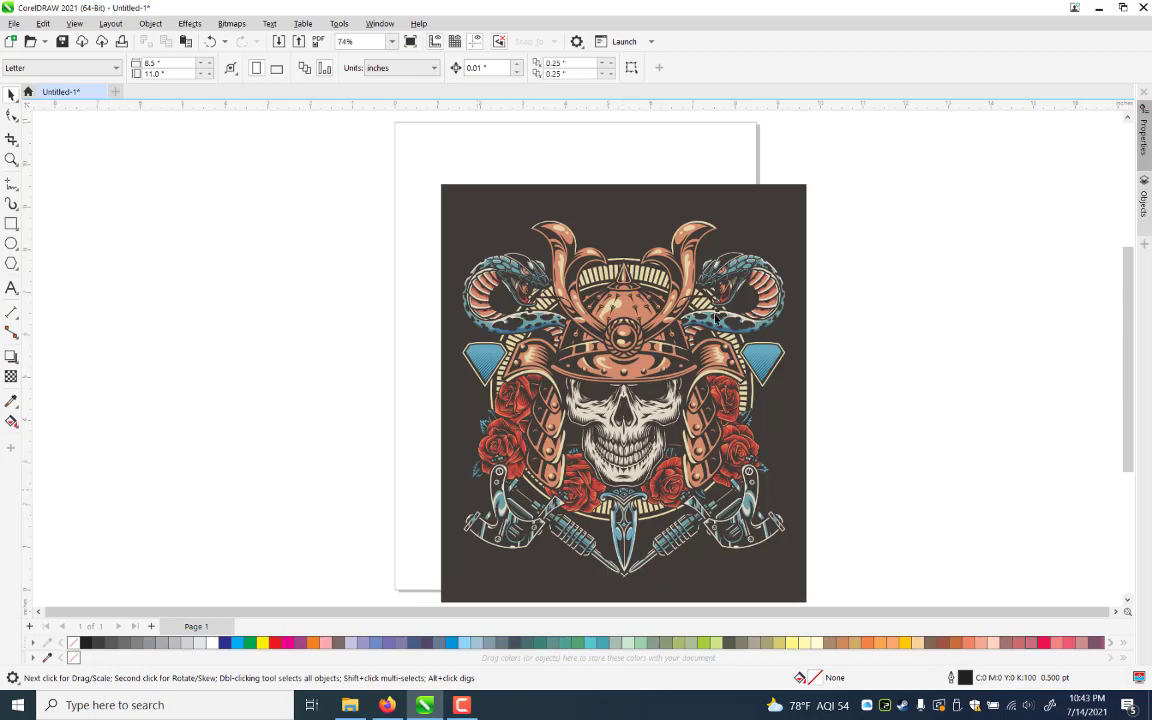
pyautogui.click(597, 398)
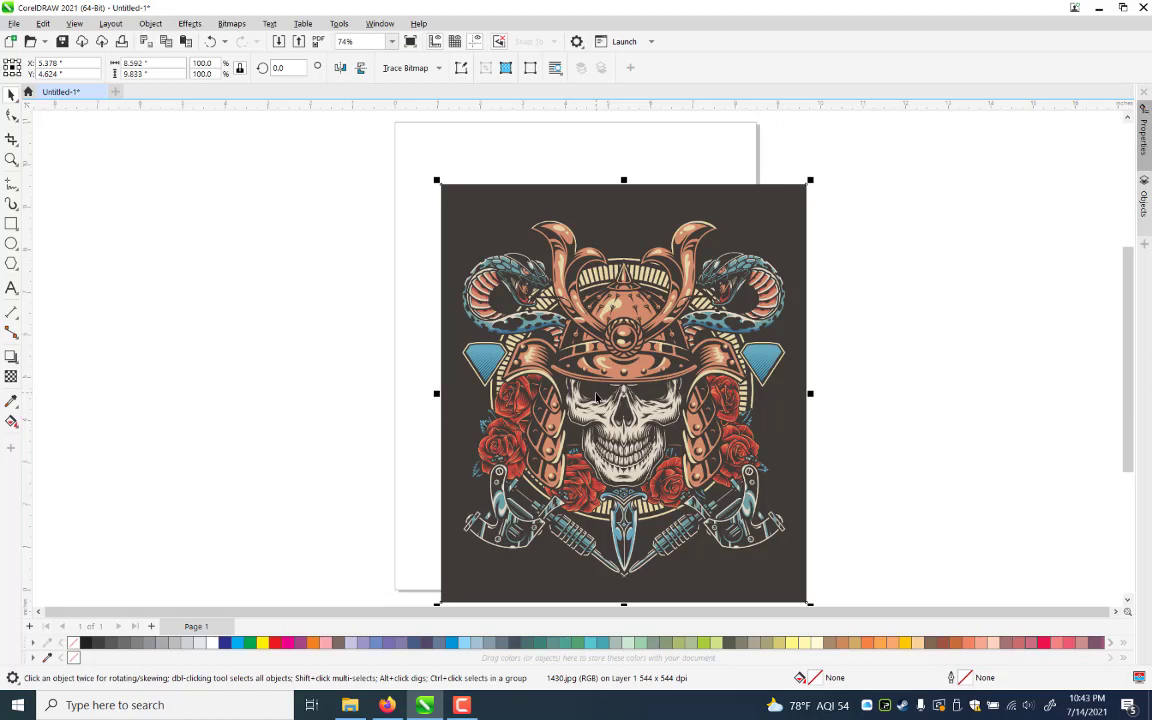
pyautogui.press('Delete')
# Import the vector file 1430_2.ai and centre it on the page
pyautogui.hotkey('ctrl', 'i')
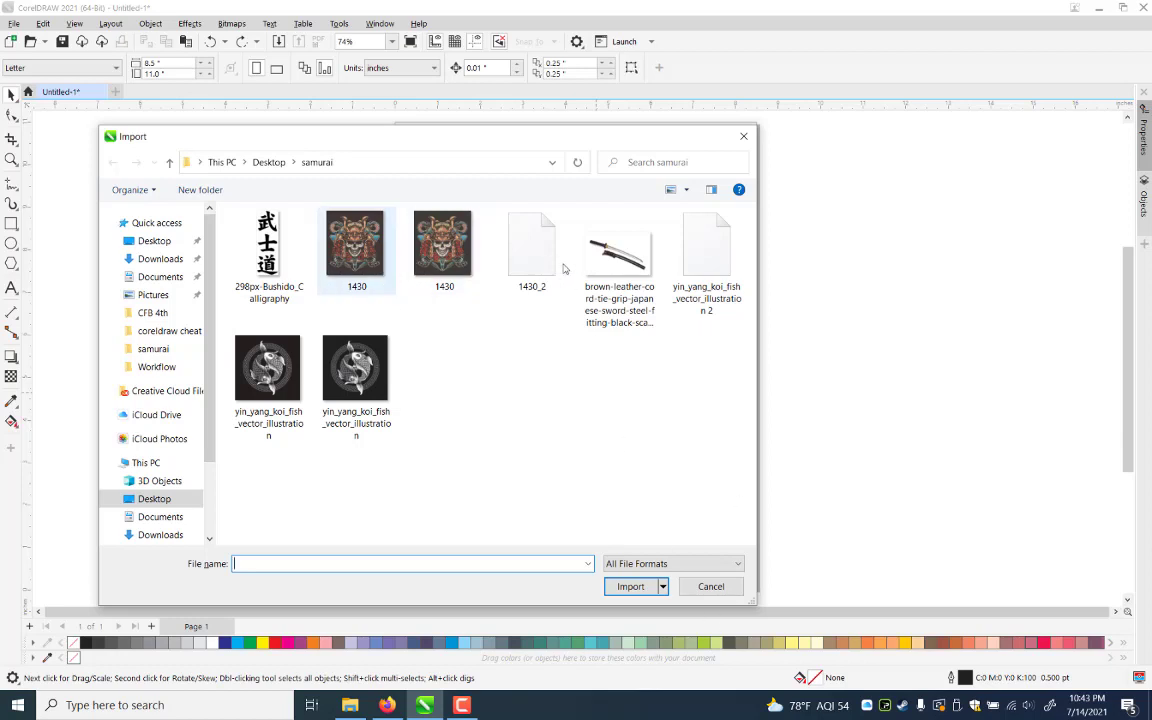
pyautogui.click(500, 235)
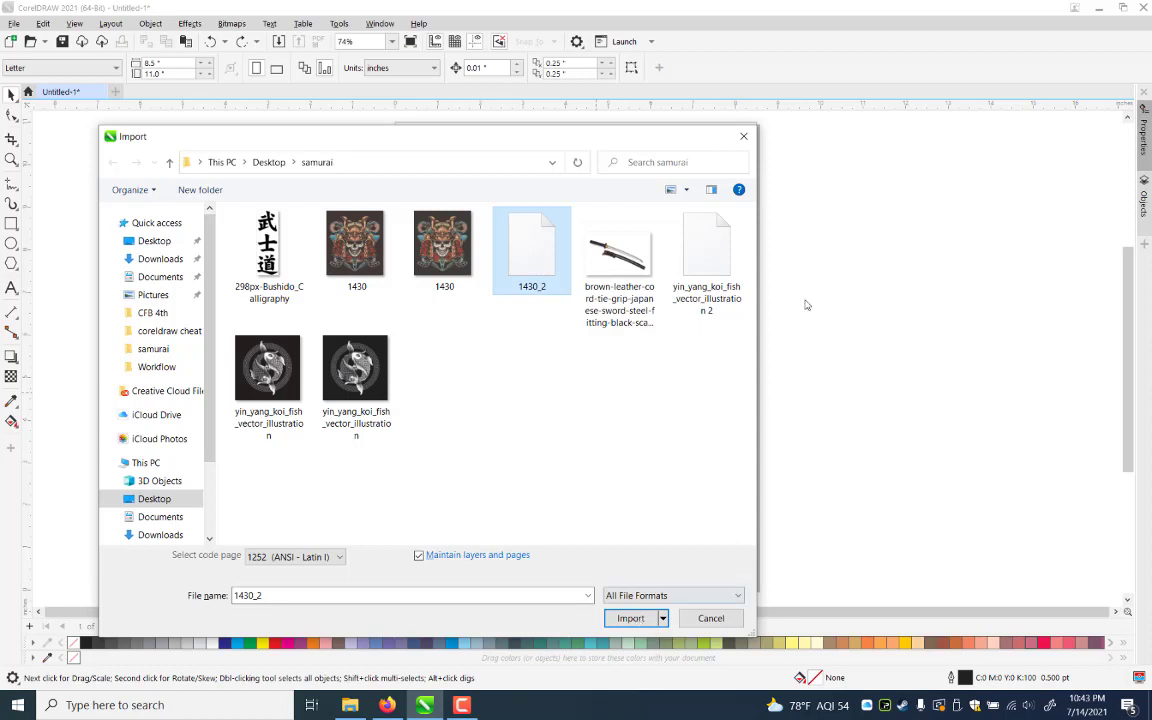
pyautogui.press('Escape')
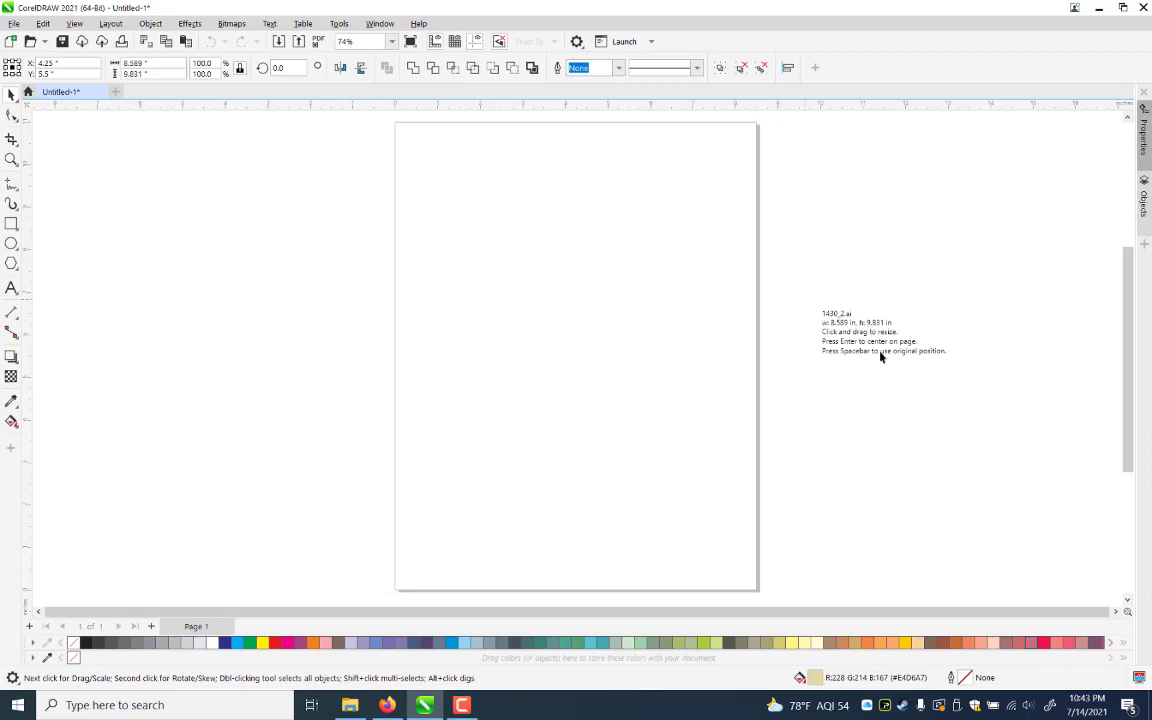
pyautogui.press('Return')
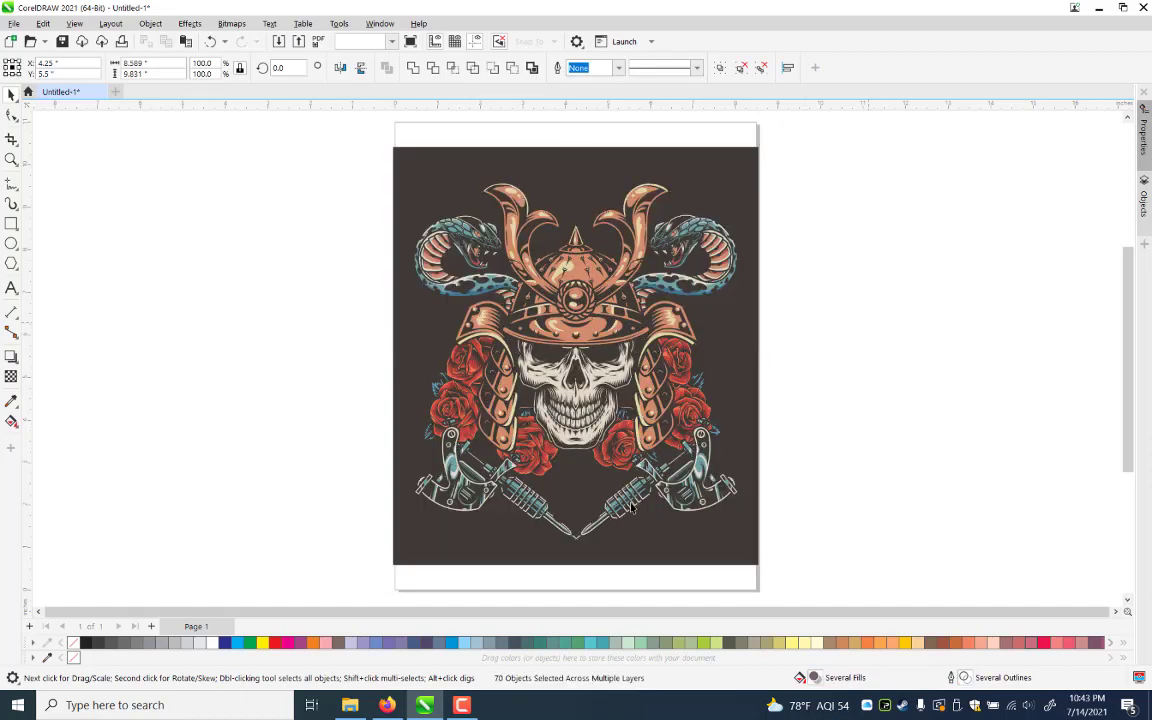
# Pull the pair of tattoo machines away from the skull design and delete them
pyautogui.click(632, 508)
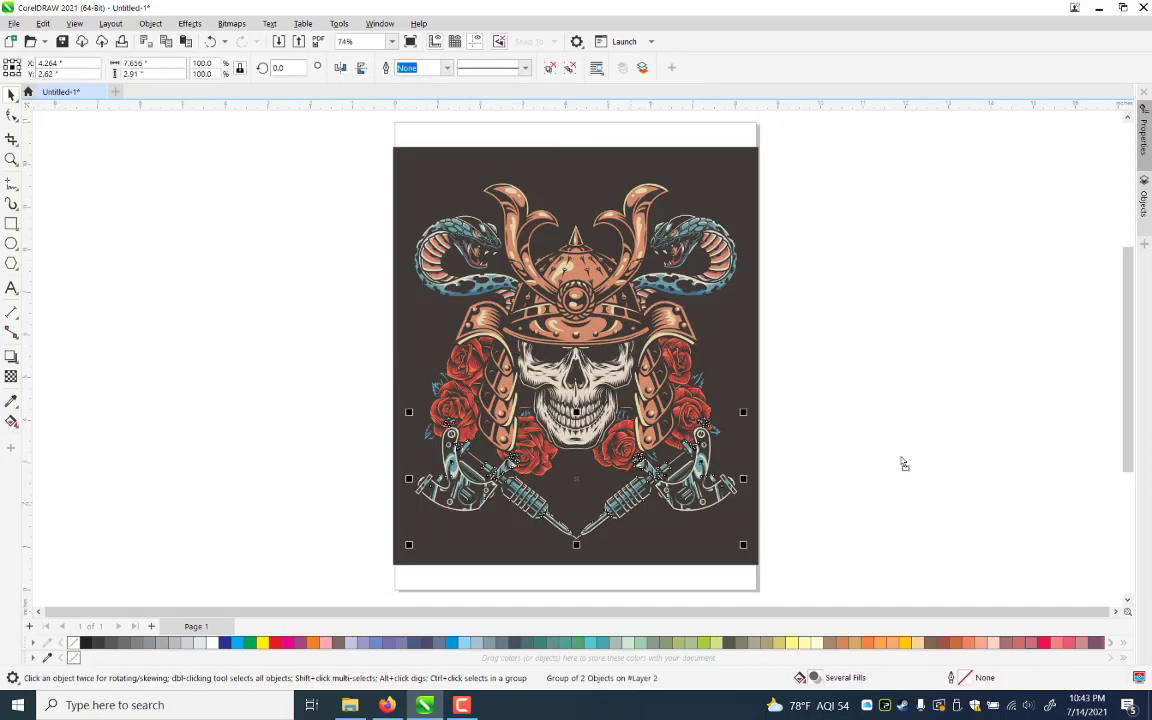
pyautogui.moveTo(630, 503); pyautogui.dragTo(695, 519)
pyautogui.moveTo(903, 463); pyautogui.dragTo(906, 458)
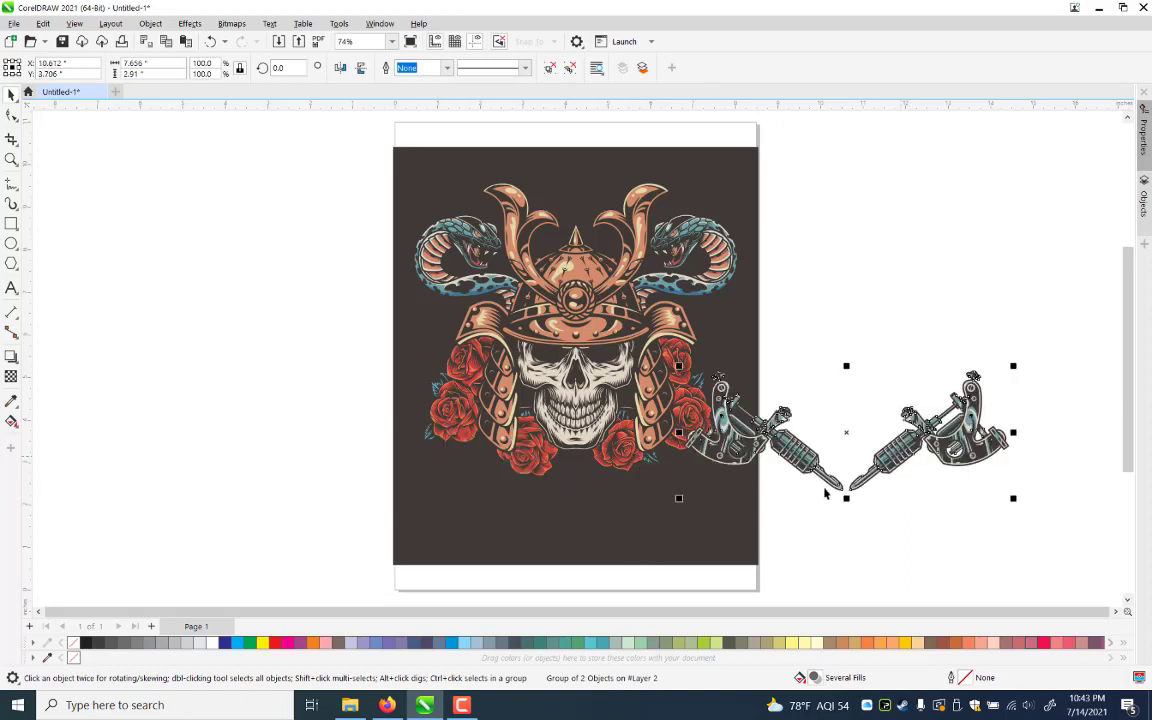
pyautogui.press('Delete')
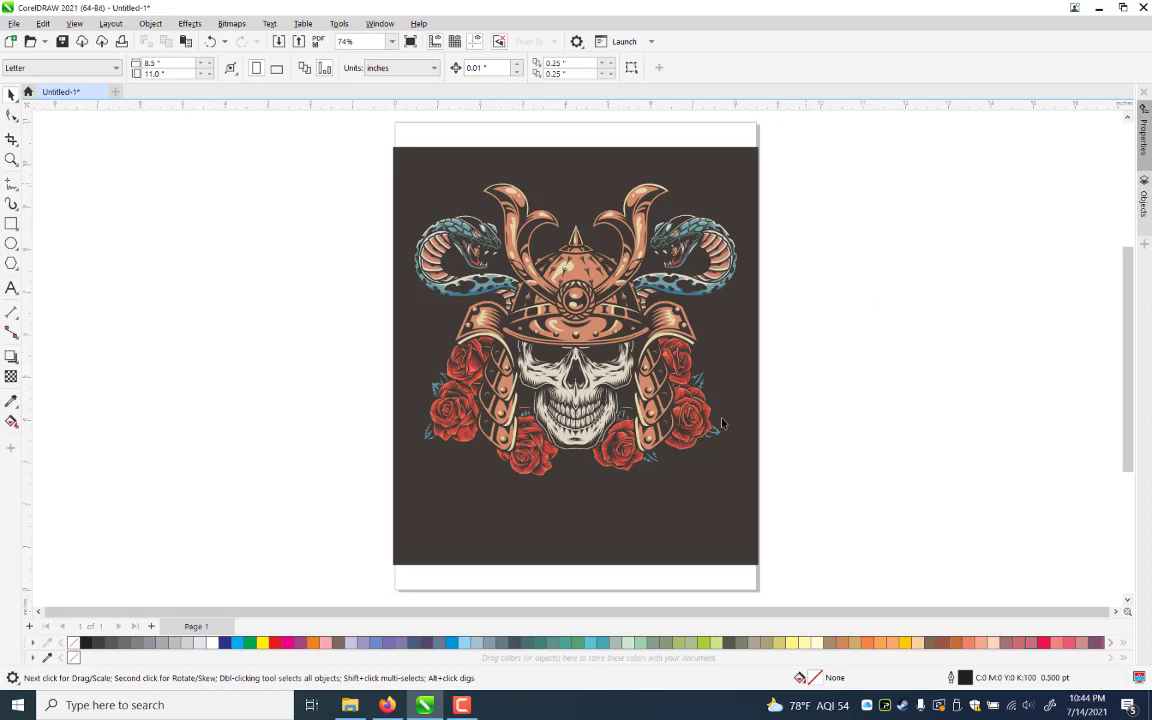
# Try moving the pair of snakes sideways away from the samurai helmet
pyautogui.click(692, 235)
pyautogui.moveTo(796, 235); pyautogui.dragTo(808, 240)
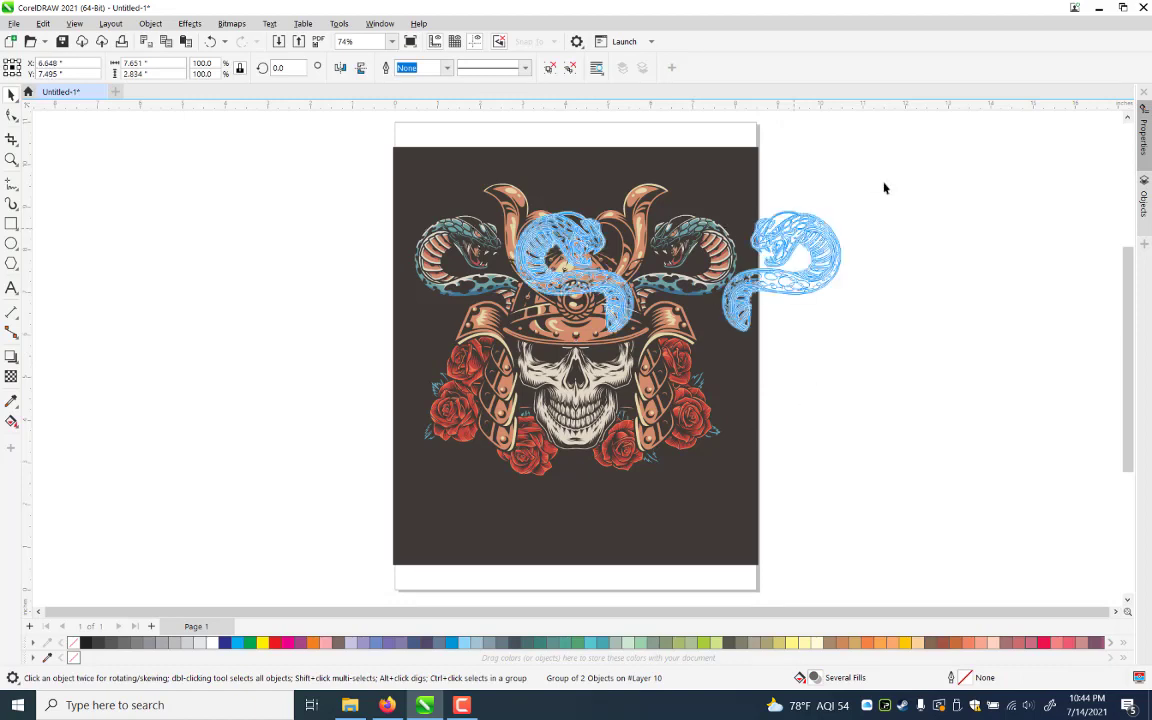
pyautogui.click(917, 457)
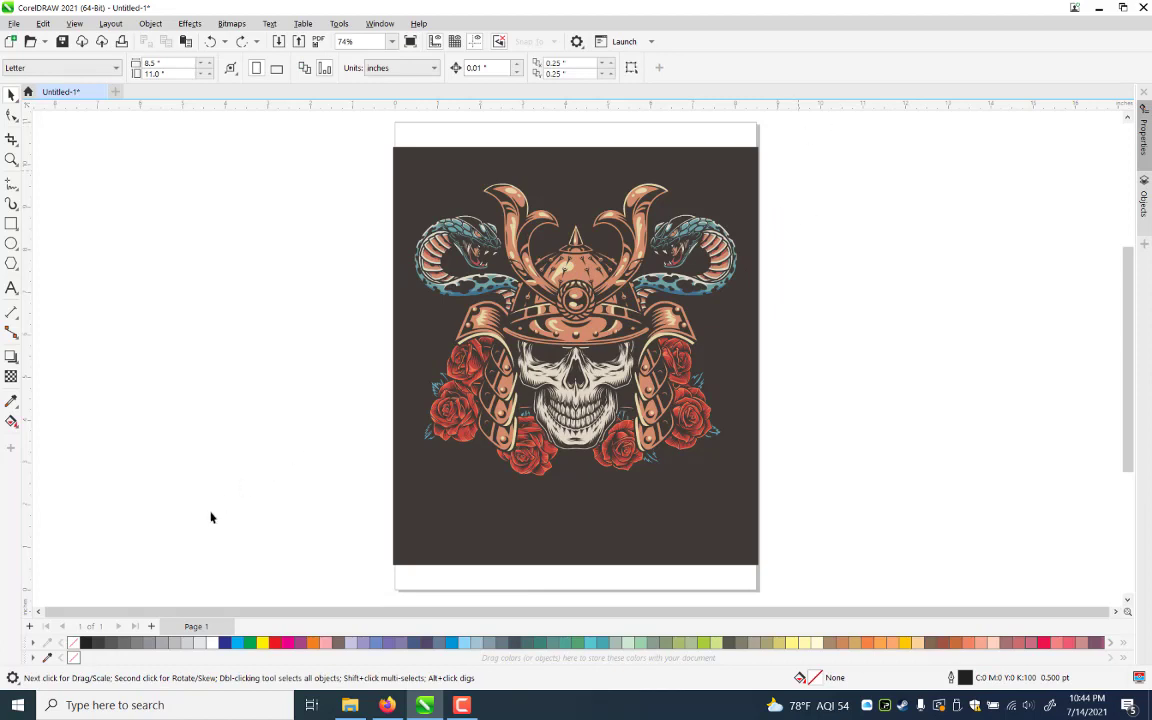
# Group all the skull artwork without the dark background and scale it about its centre to about 56.6%, 4.33 inches wide
pyautogui.moveTo(838, 149); pyautogui.dragTo(221, 501)
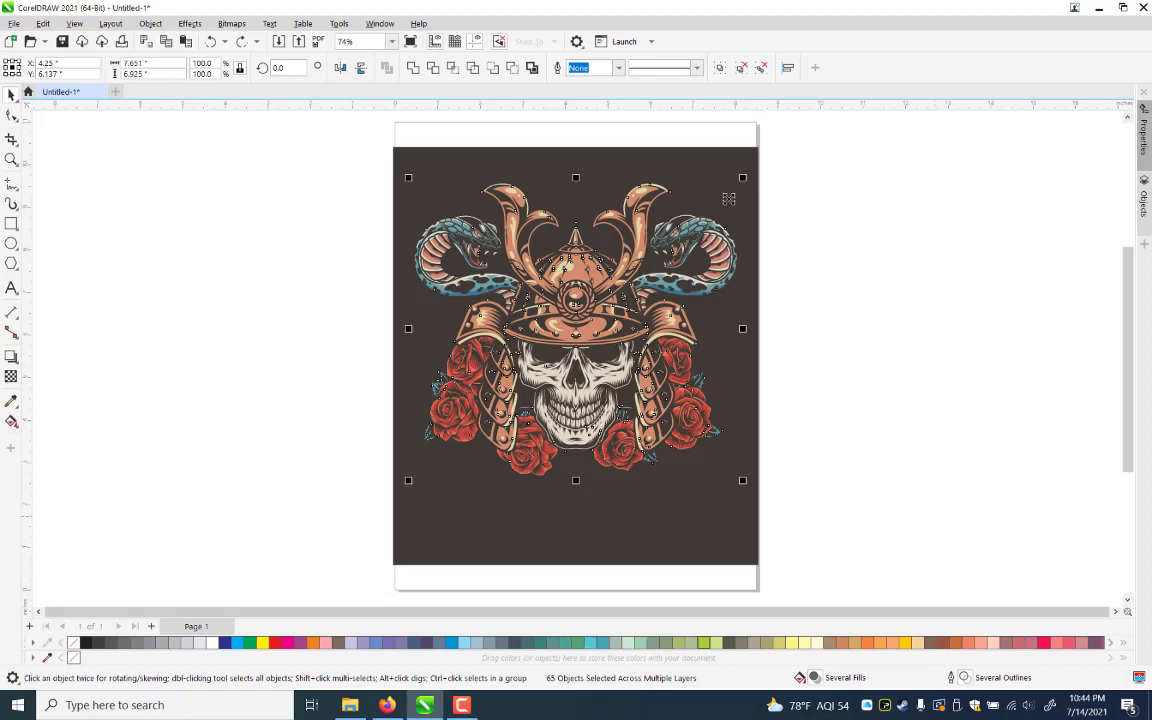
pyautogui.hotkey('ctrl', 'g')
pyautogui.moveTo(693, 219); pyautogui.dragTo(670, 243)
pyautogui.click(52, 130)
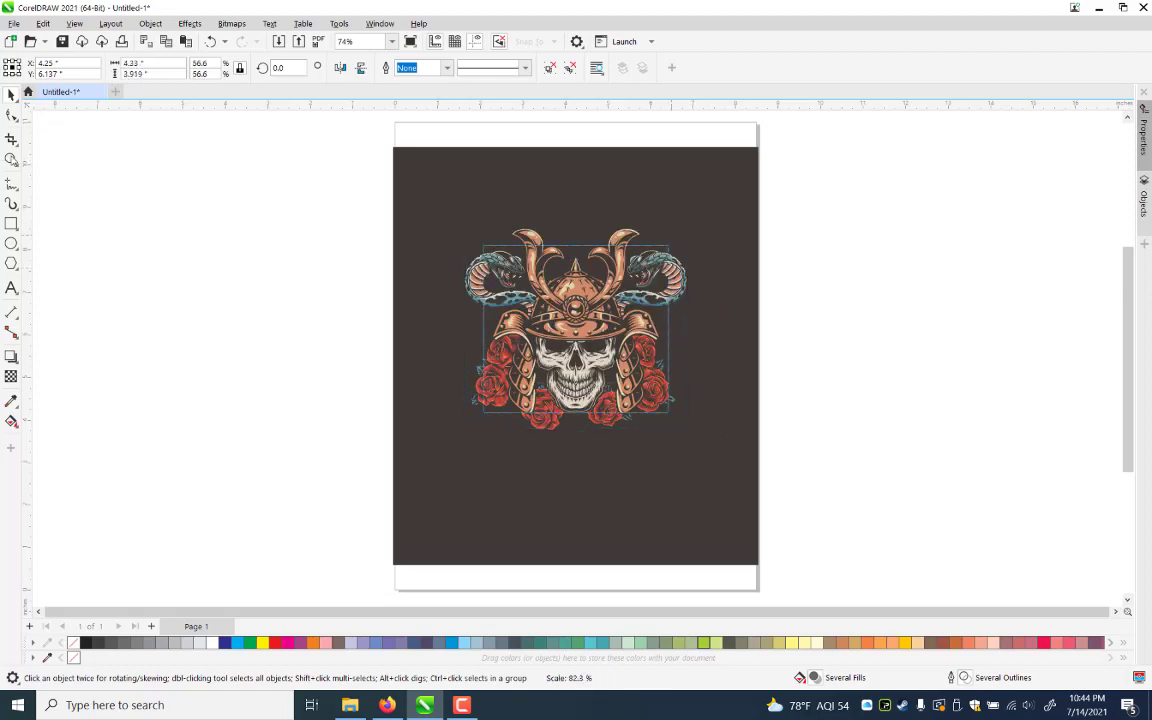
pyautogui.click(11, 160)
pyautogui.moveTo(819, 545); pyautogui.dragTo(829, 491)
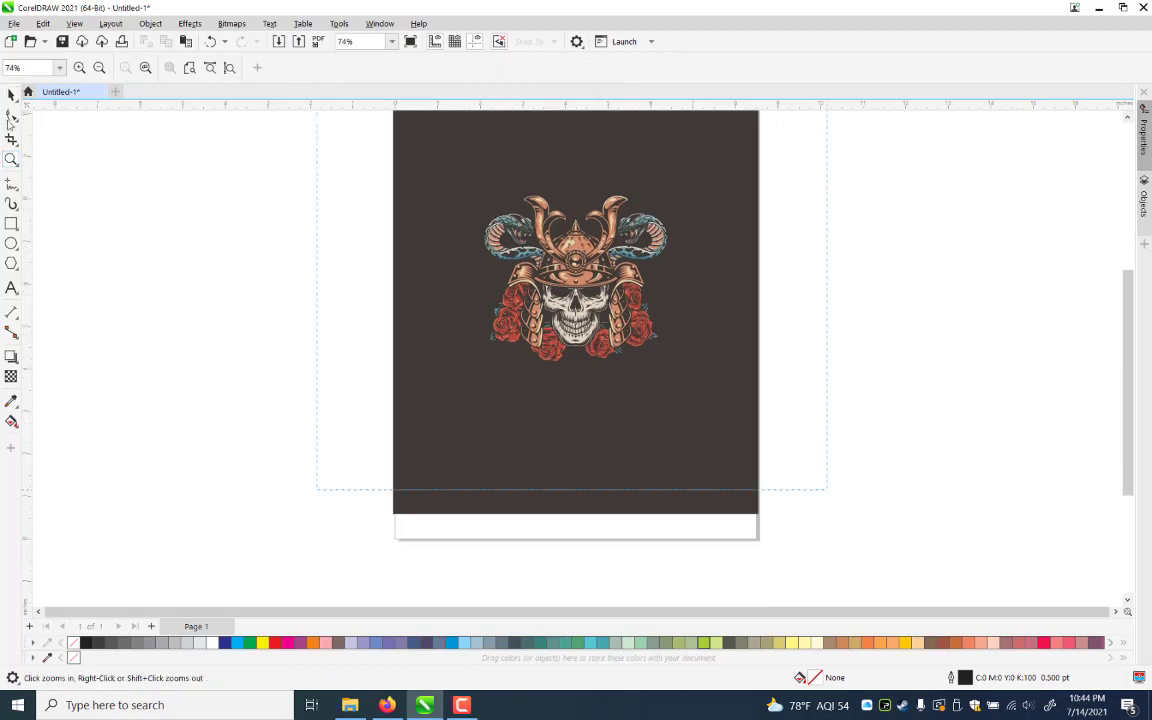
pyautogui.click(9, 102)
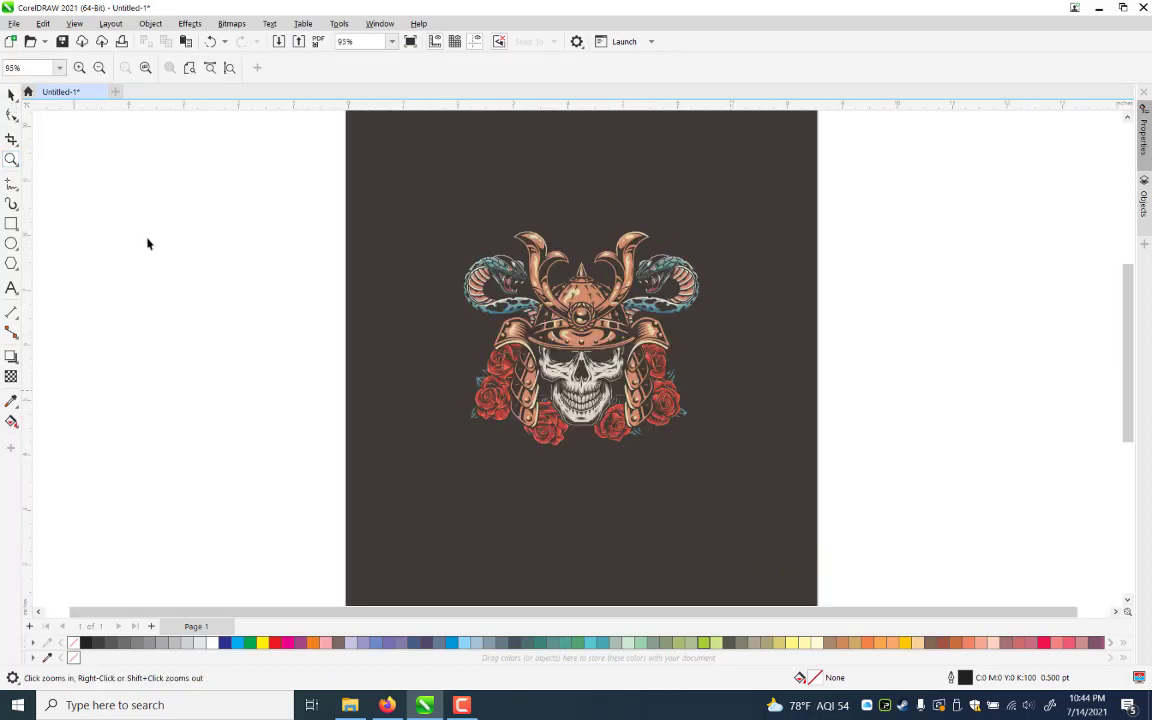
pyautogui.press('space')
pyautogui.click(554, 383)
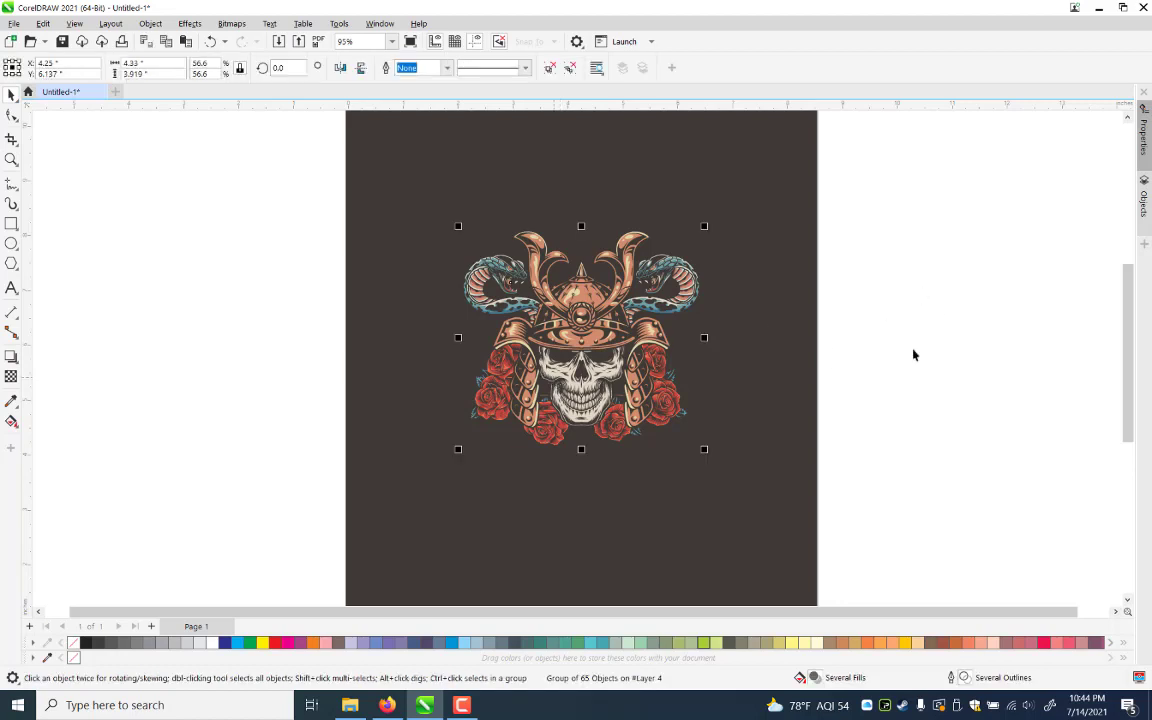
pyautogui.scroll(1, 587, 283)
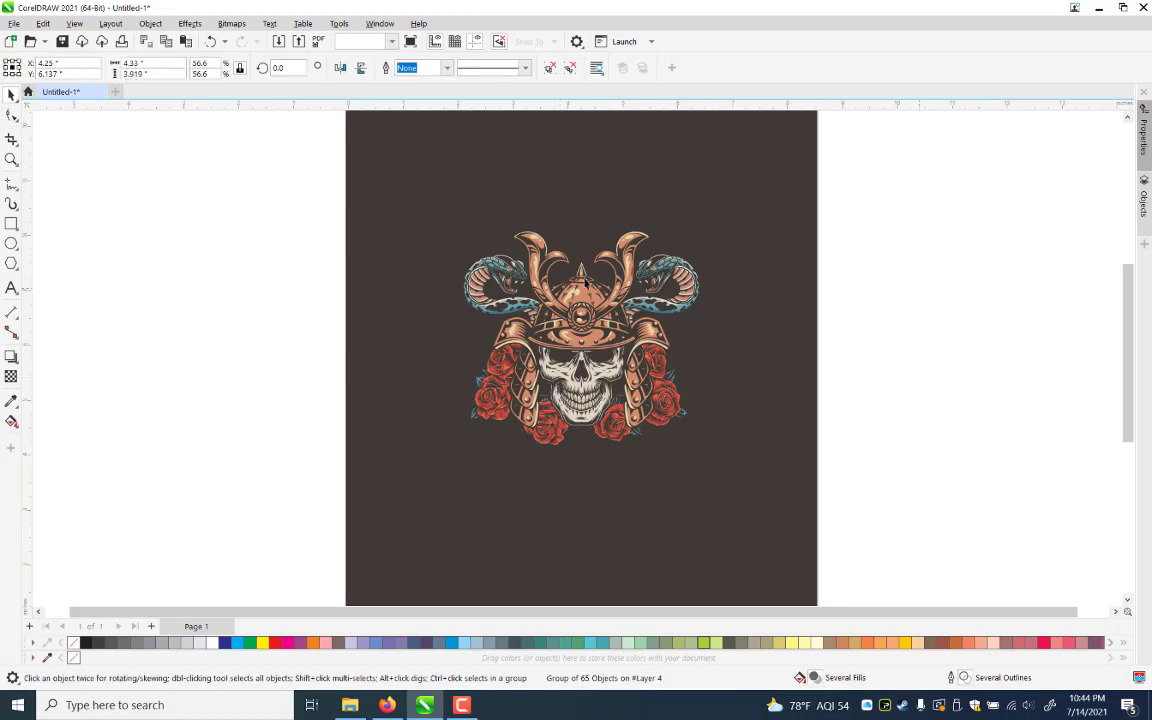
pyautogui.click(964, 437)
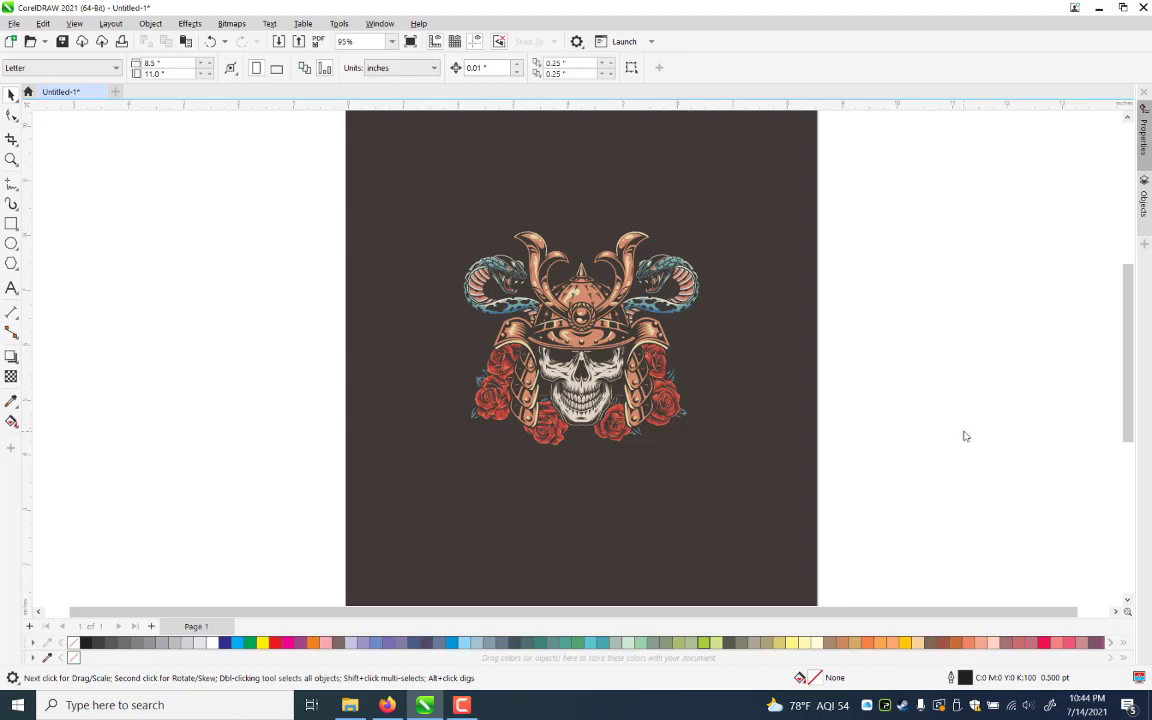
# Import yin_yang_koi_fish_vector_illustration 2 with text kept as Text and place it beside the page
pyautogui.hotkey('ctrl', 'i')
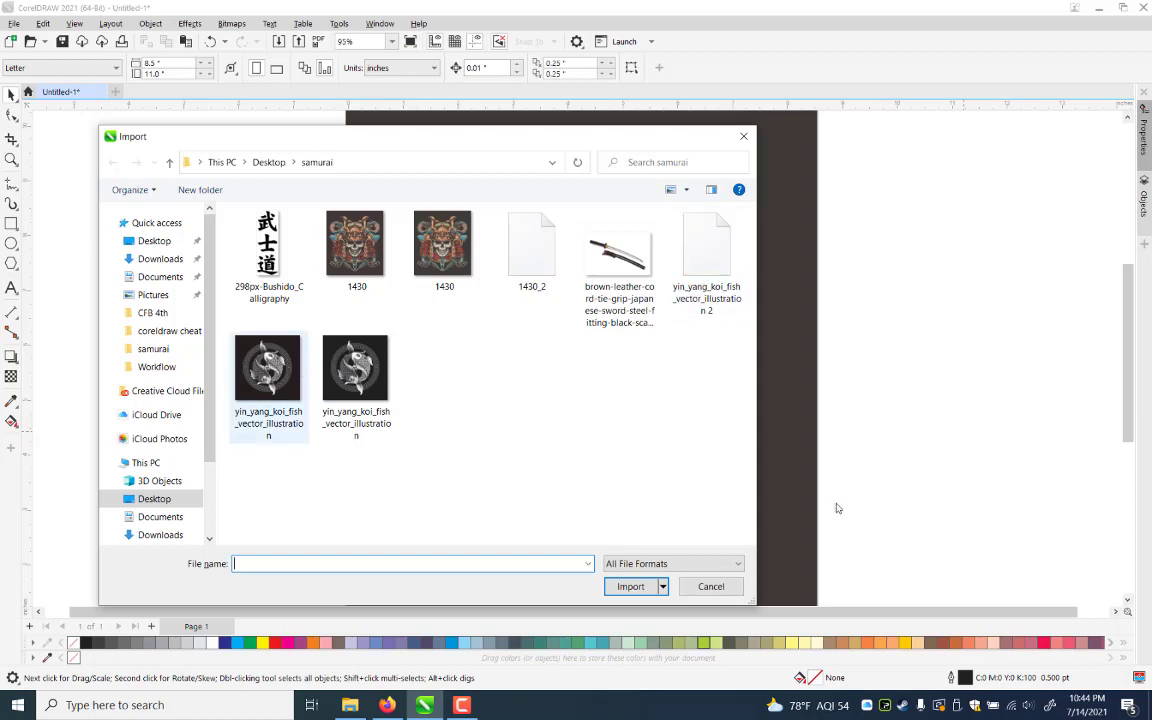
pyautogui.click(668, 238)
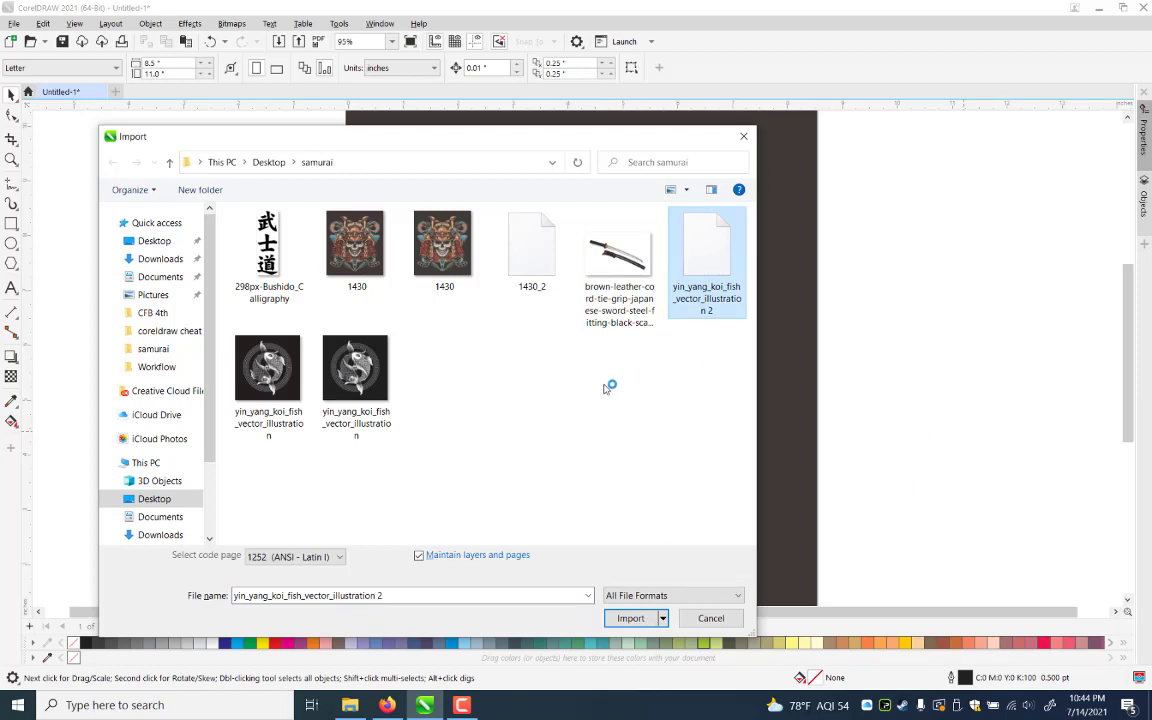
pyautogui.press('Return')
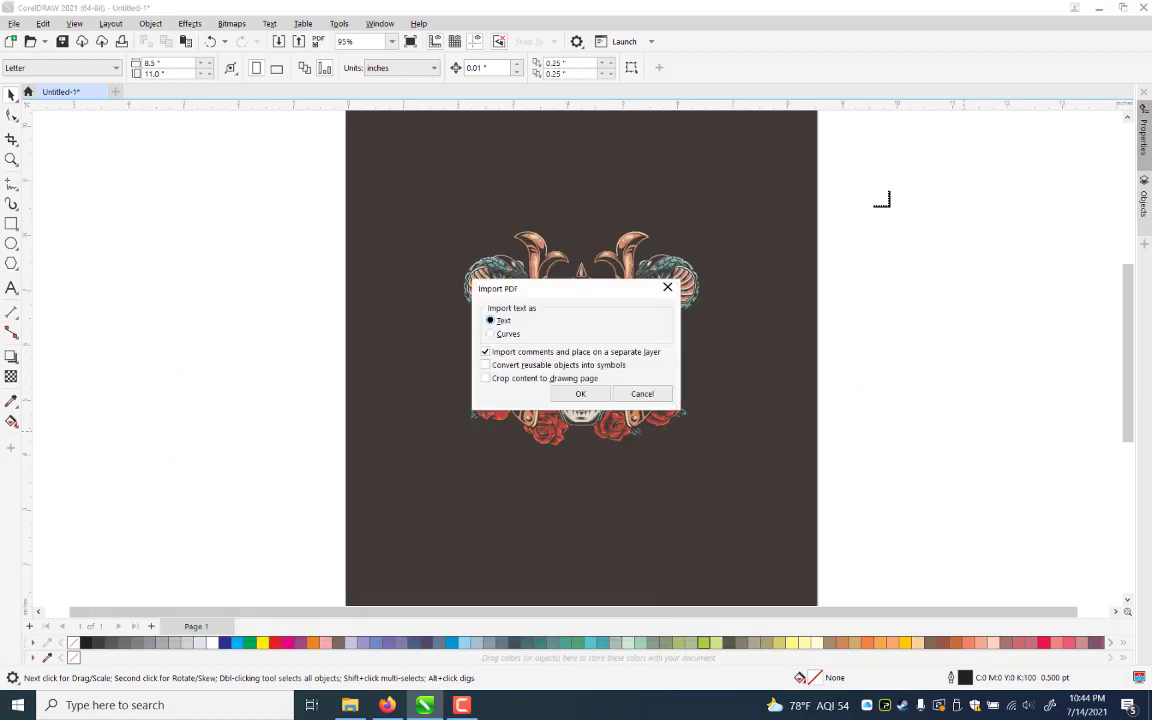
pyautogui.press('Return')
pyautogui.click(871, 189)
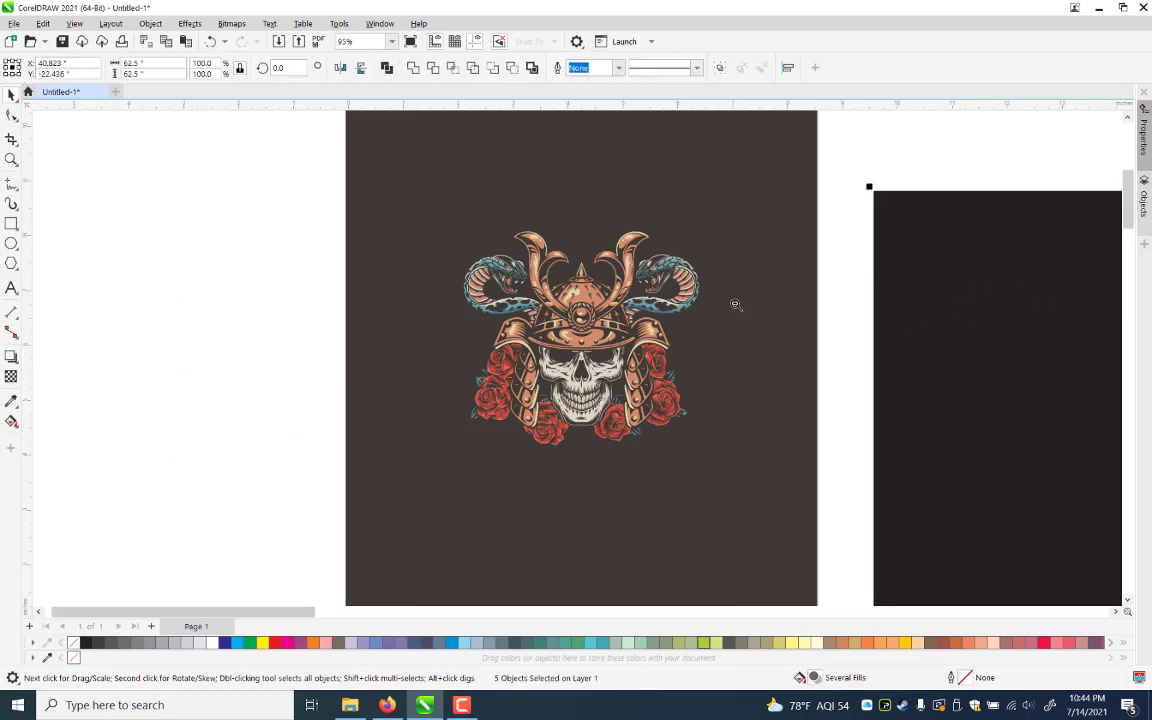
# Reposition the oversized koi fish artwork and scale it down proportionally to about 35.4%, 22.112 inches wide
pyautogui.hotkey('shift', 'F4')
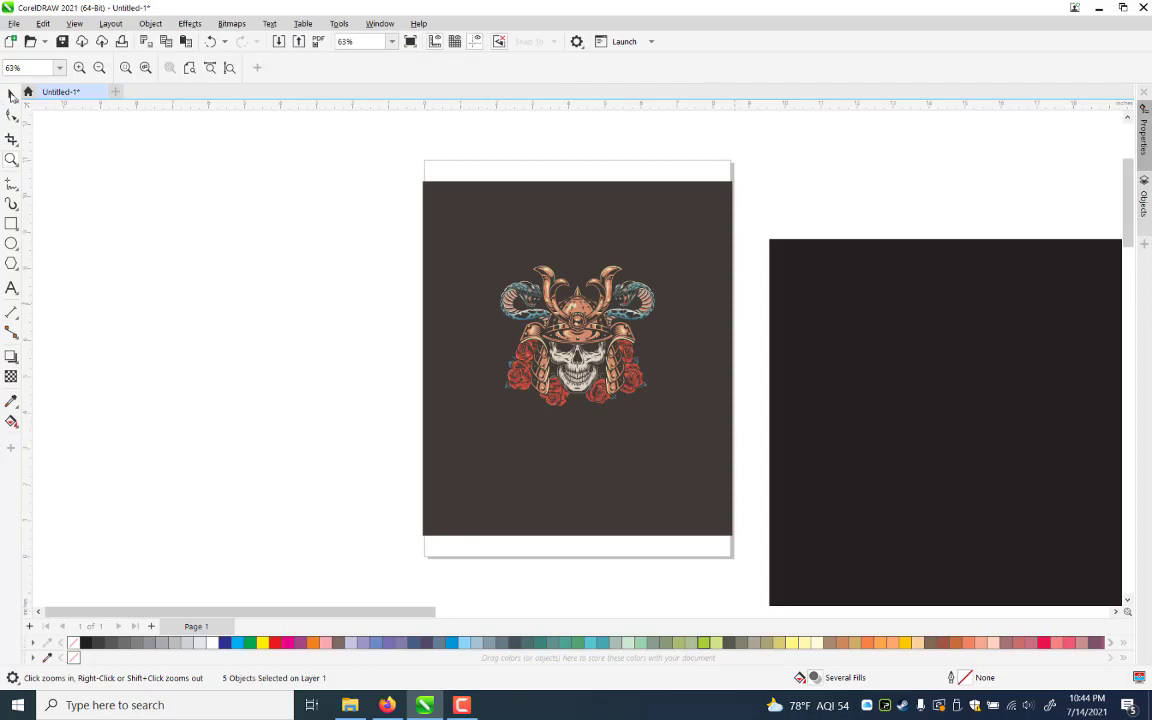
pyautogui.click(11, 96)
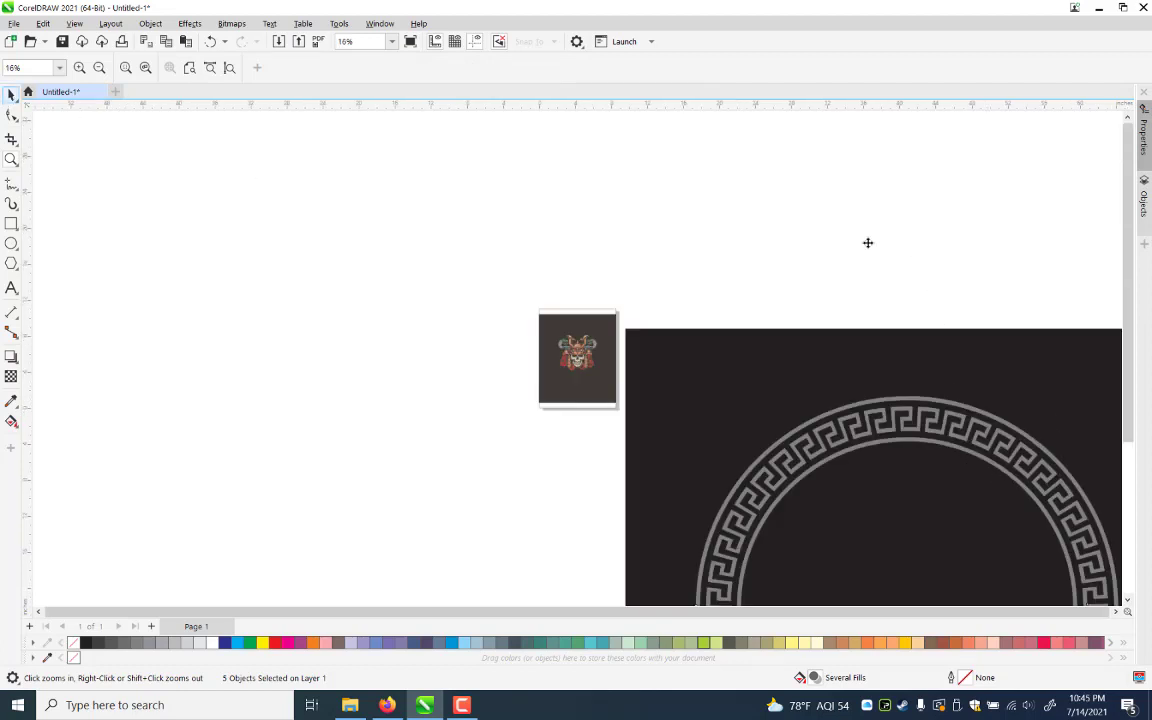
pyautogui.press('space')
pyautogui.press('p')
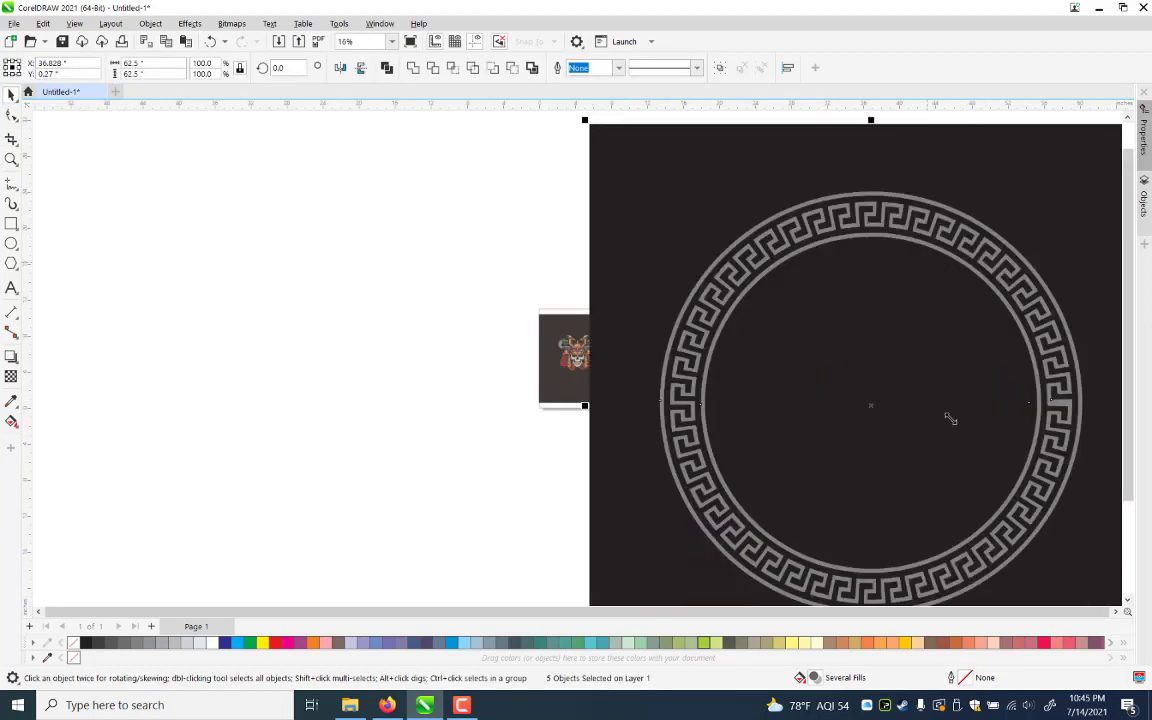
pyautogui.moveTo(585, 120); pyautogui.dragTo(951, 419)
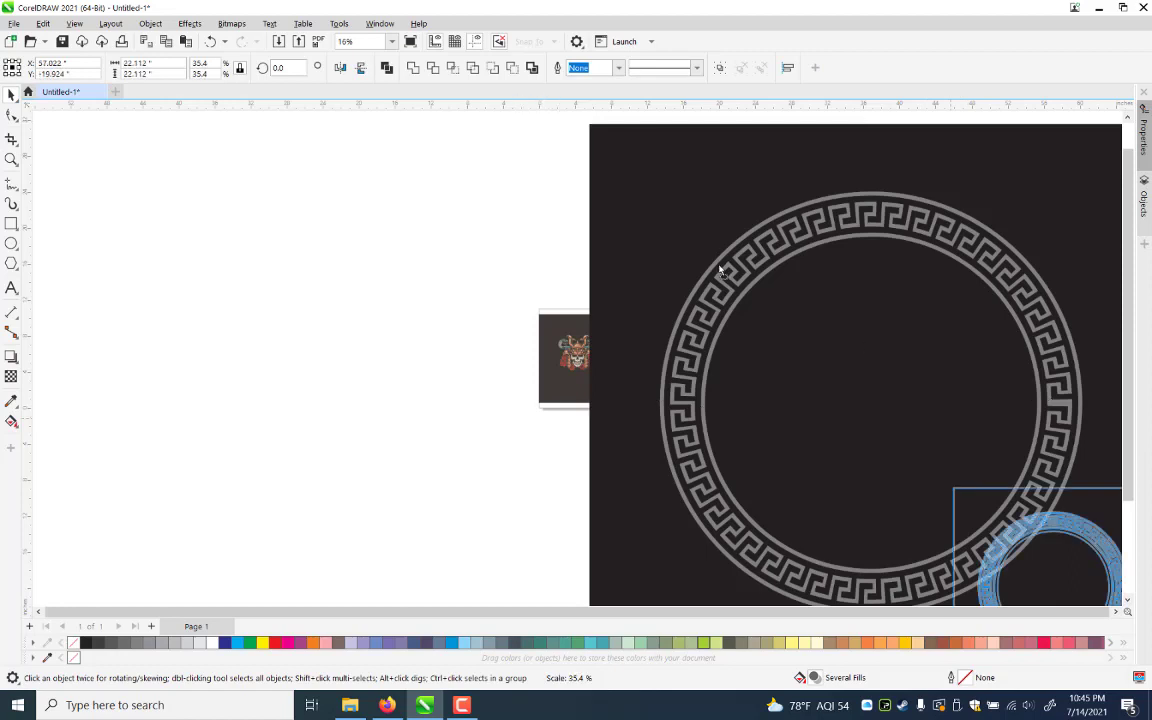
# Scale the Greek-key ring artwork and its dark background down to about 9.788 inches wide and place it just beside the page
pyautogui.moveTo(720, 270)
pyautogui.mouseDown()
pyautogui.moveTo(720, 340)
pyautogui.moveTo(675, 401)
pyautogui.moveTo(675, 362)
pyautogui.moveTo(715, 270)
pyautogui.moveTo(716, 342)
pyautogui.mouseUp()
pyautogui.press('p')
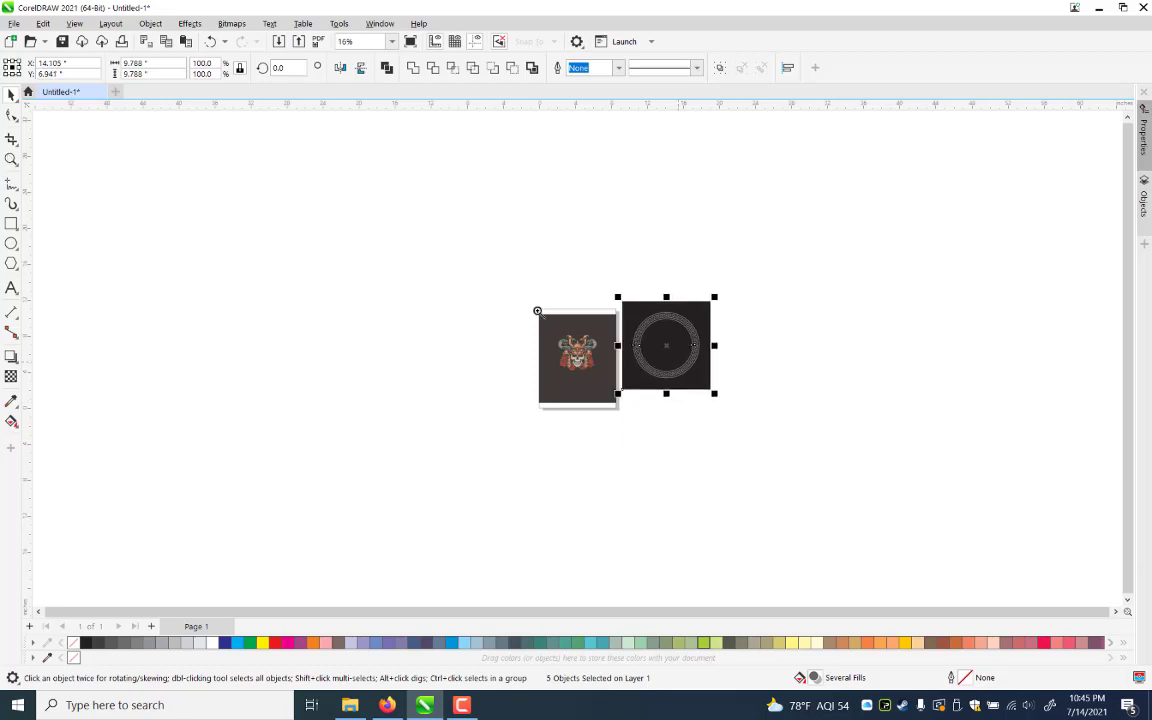
pyautogui.press('z')
pyautogui.moveTo(502, 282); pyautogui.dragTo(748, 416)
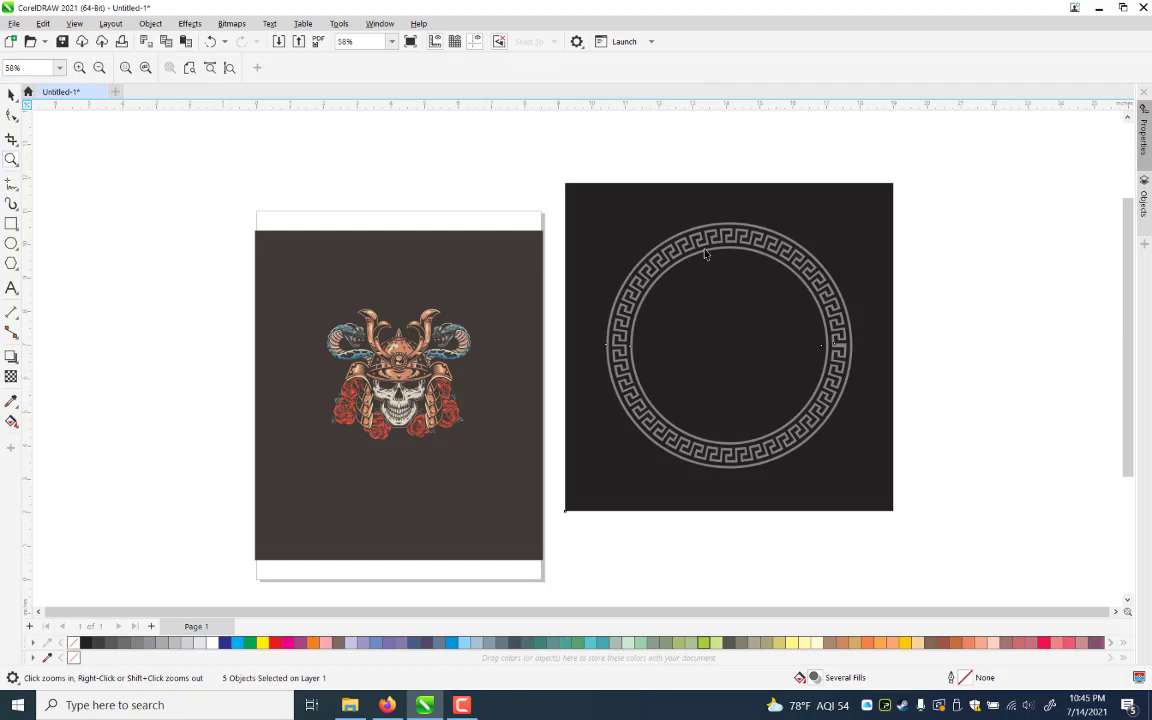
# Group the Greek-key ring pieces without their dark square background
pyautogui.press('space')
pyautogui.press('Escape')
pyautogui.press('Tab')
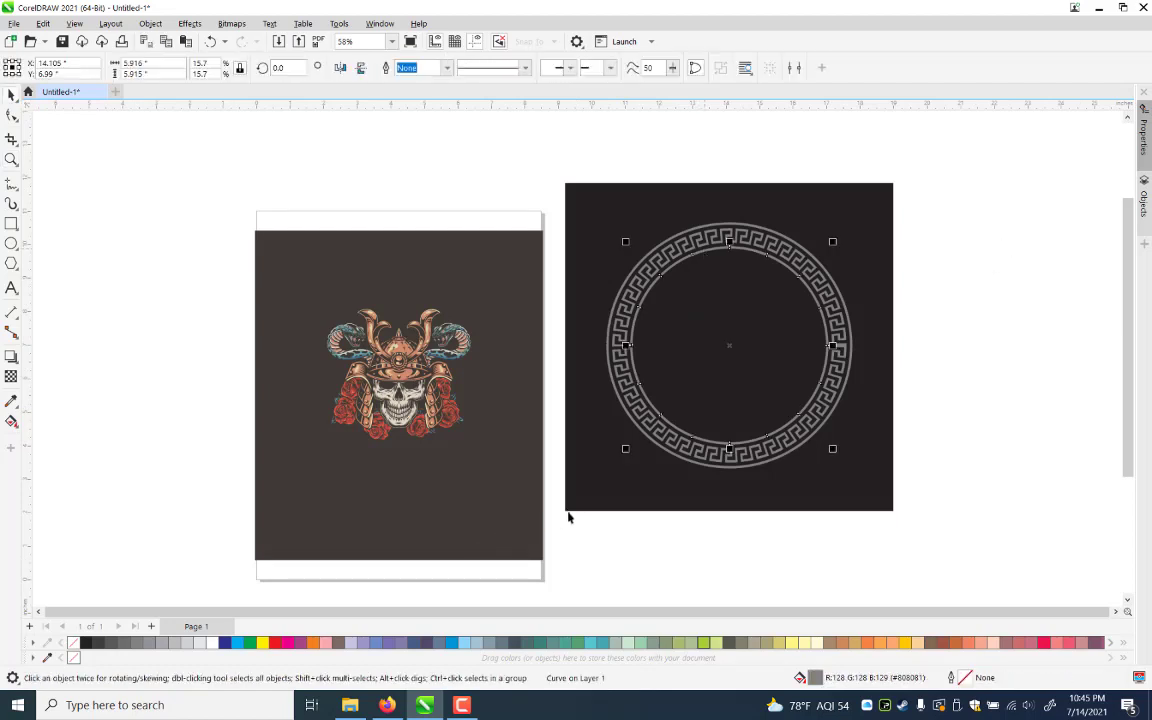
pyautogui.click(905, 221)
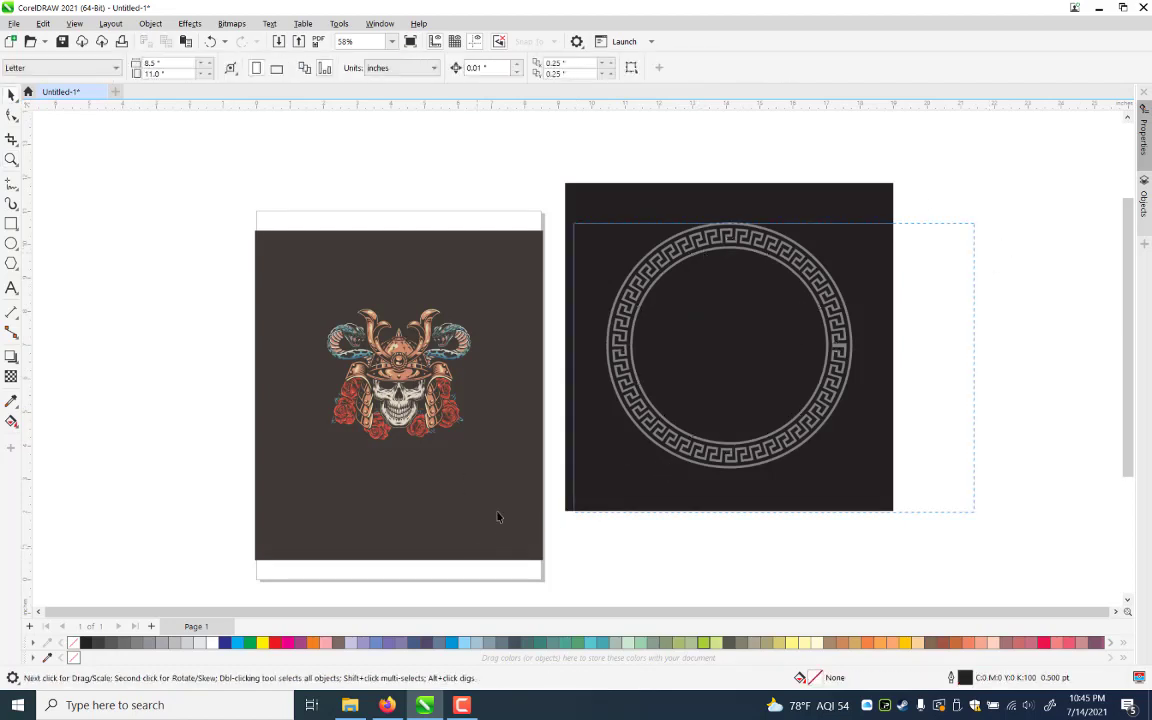
pyautogui.moveTo(498, 517); pyautogui.dragTo(498, 517)
pyautogui.moveTo(931, 203); pyautogui.dragTo(503, 510)
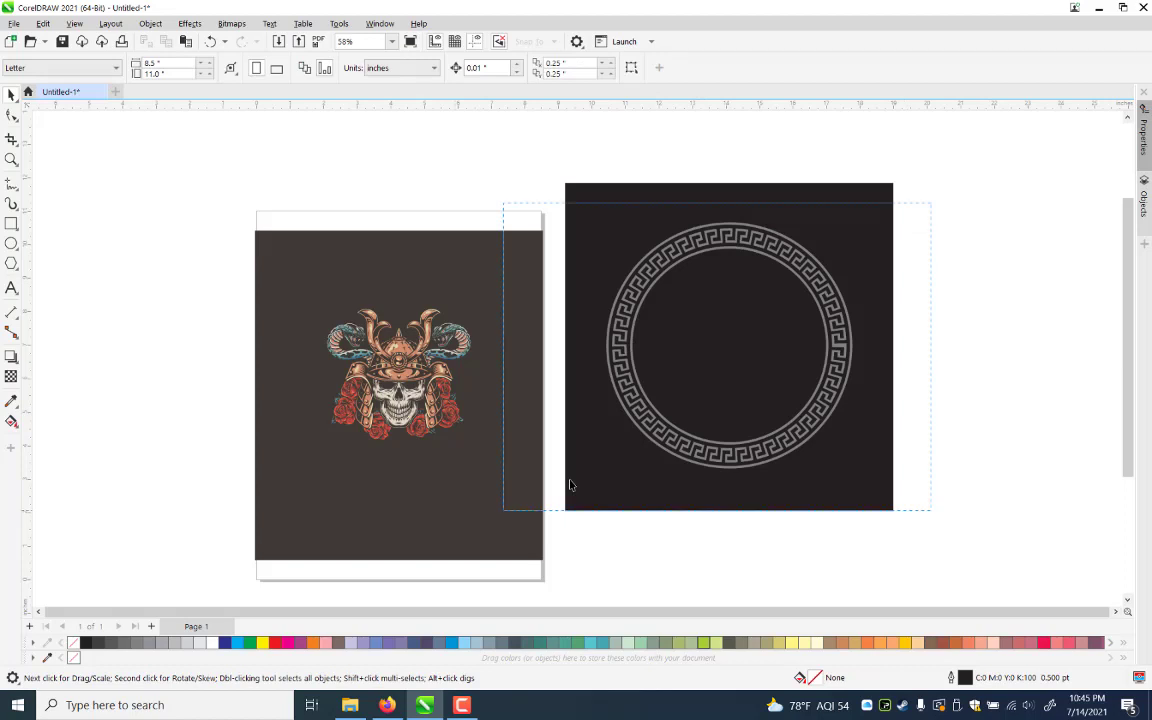
pyautogui.moveTo(570, 485); pyautogui.dragTo(570, 485)
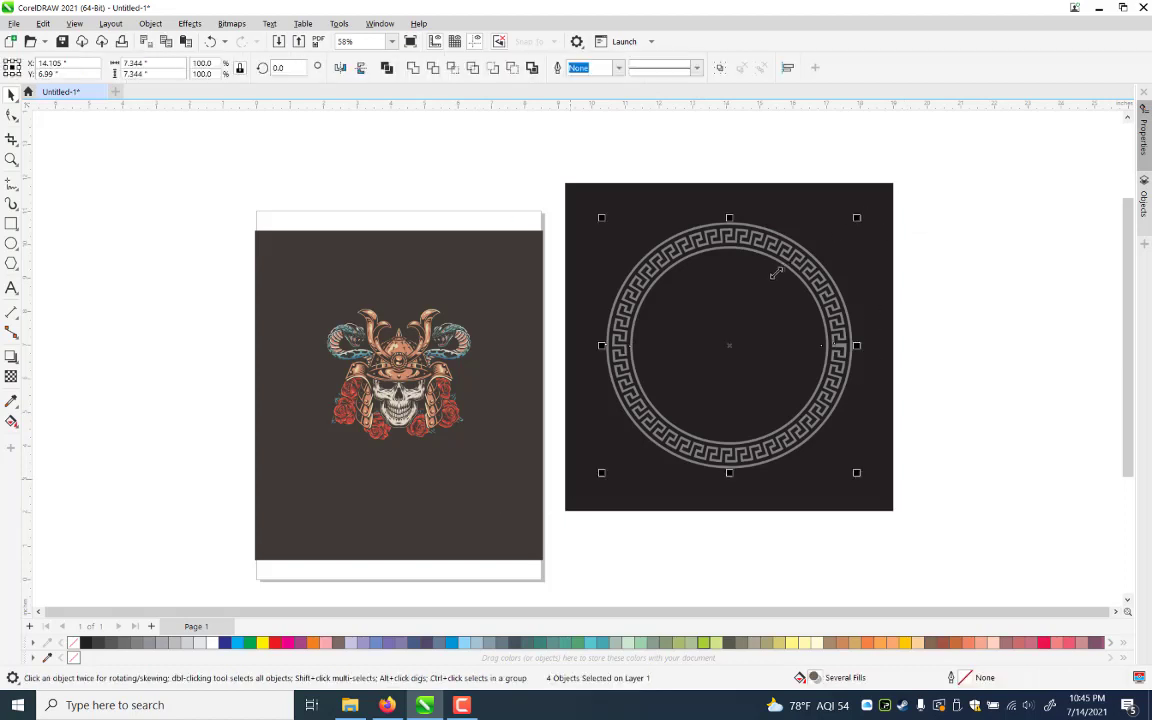
pyautogui.hotkey('ctrl', 'g')
# Scale the ring group down proportionally to about 62.3%, 4.576 inches wide, and move it off its dark square background
pyautogui.moveTo(857, 217); pyautogui.dragTo(766, 309)
pyautogui.moveTo(683, 391); pyautogui.dragTo(470, 352)
pyautogui.moveTo(392, 145); pyautogui.dragTo(391, 138)
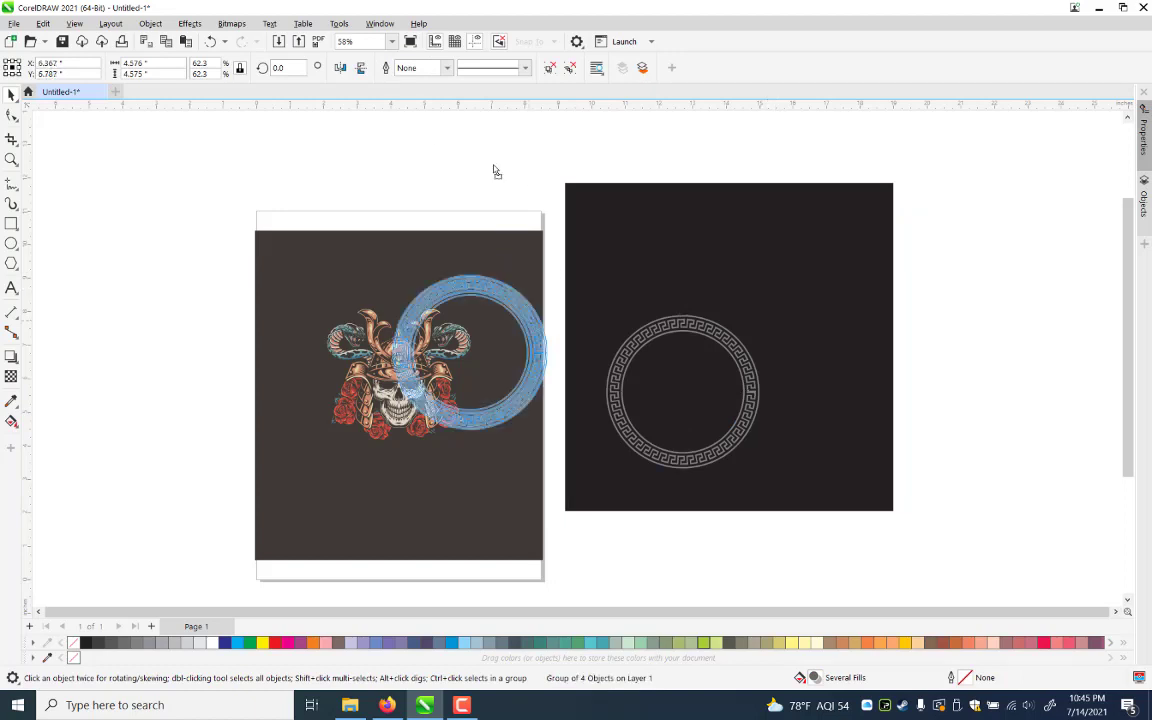
# Delete the dark square background and the black disc inside the Greek-key ring
pyautogui.moveTo(268, 184); pyautogui.dragTo(715, 222)
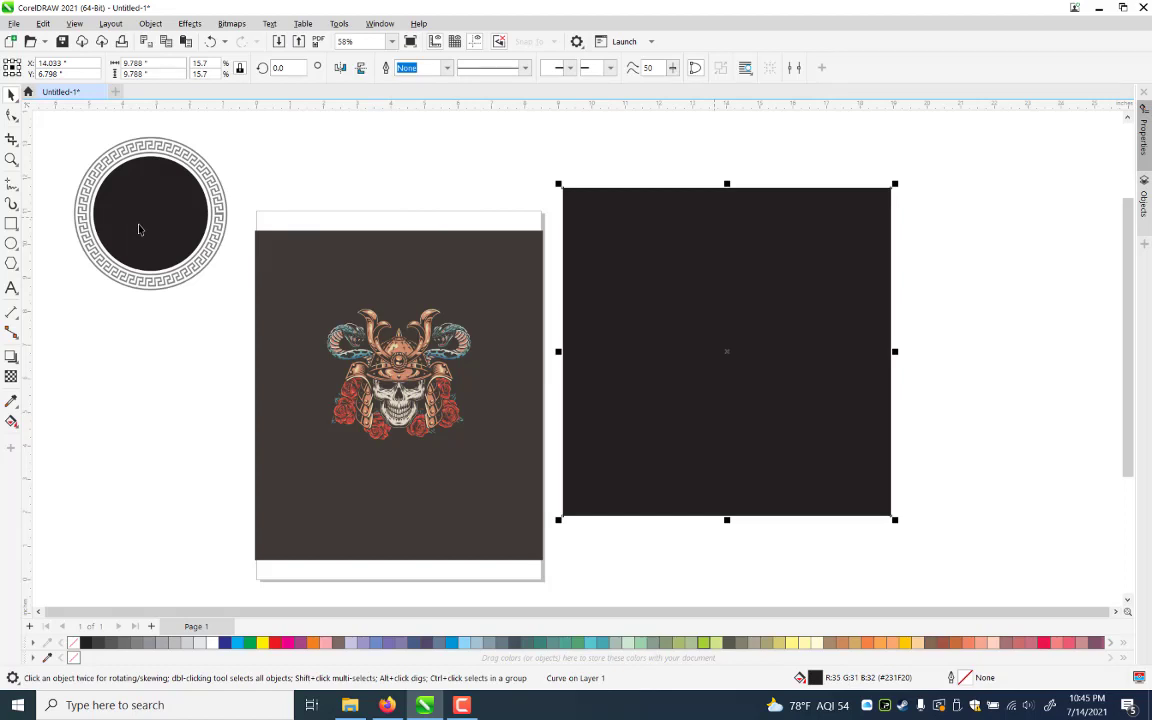
pyautogui.press('Delete')
pyautogui.keyDown('ctrl'); pyautogui.click(139, 230); pyautogui.keyUp('ctrl')
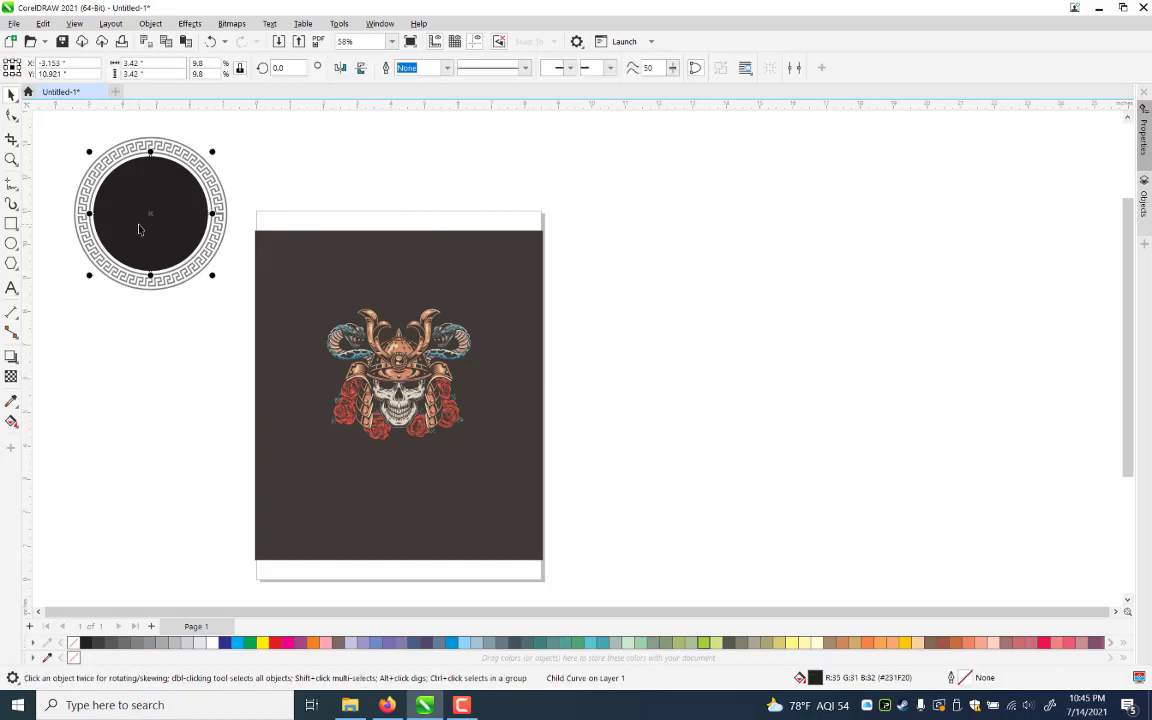
pyautogui.press('Delete')
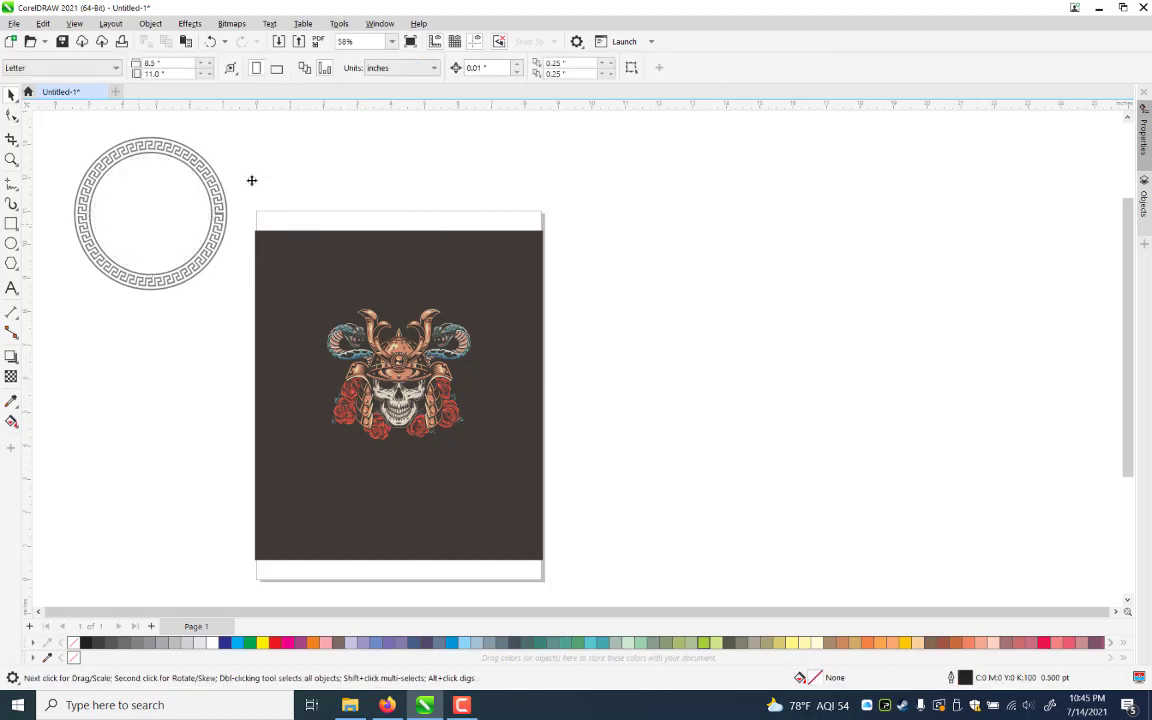
# Move the ring over to the skull artwork and centre both on the page
pyautogui.moveTo(90, 249); pyautogui.dragTo(113, 257)
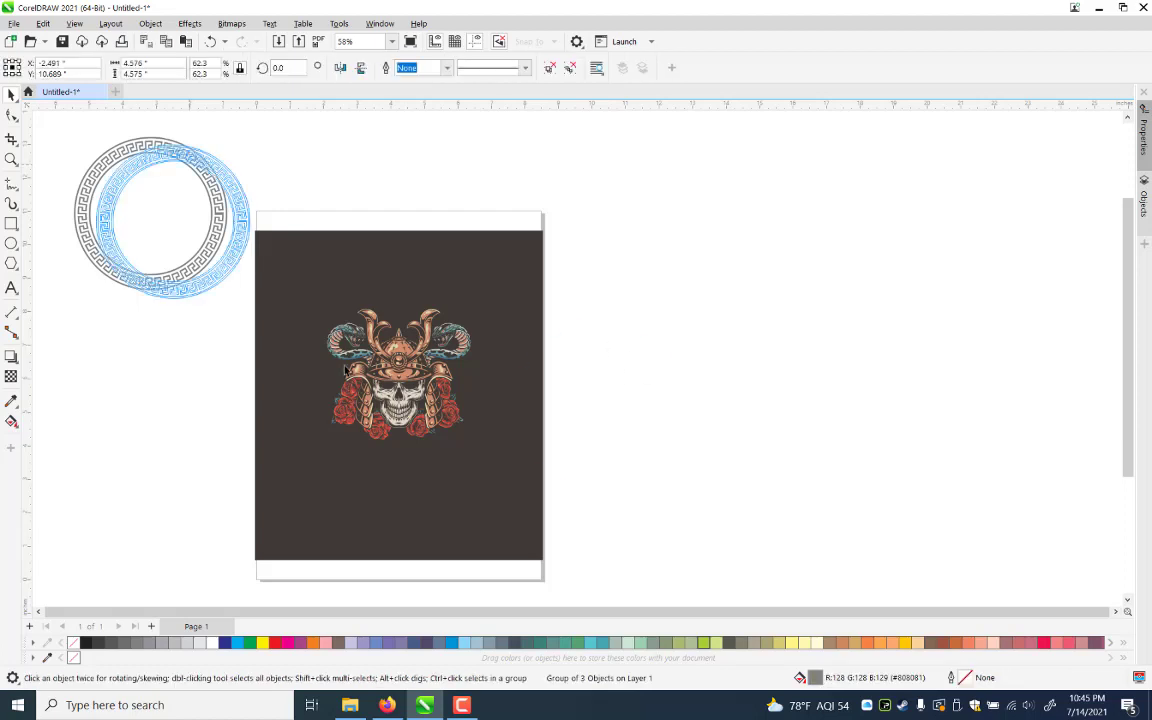
pyautogui.moveTo(345, 370); pyautogui.dragTo(513, 432)
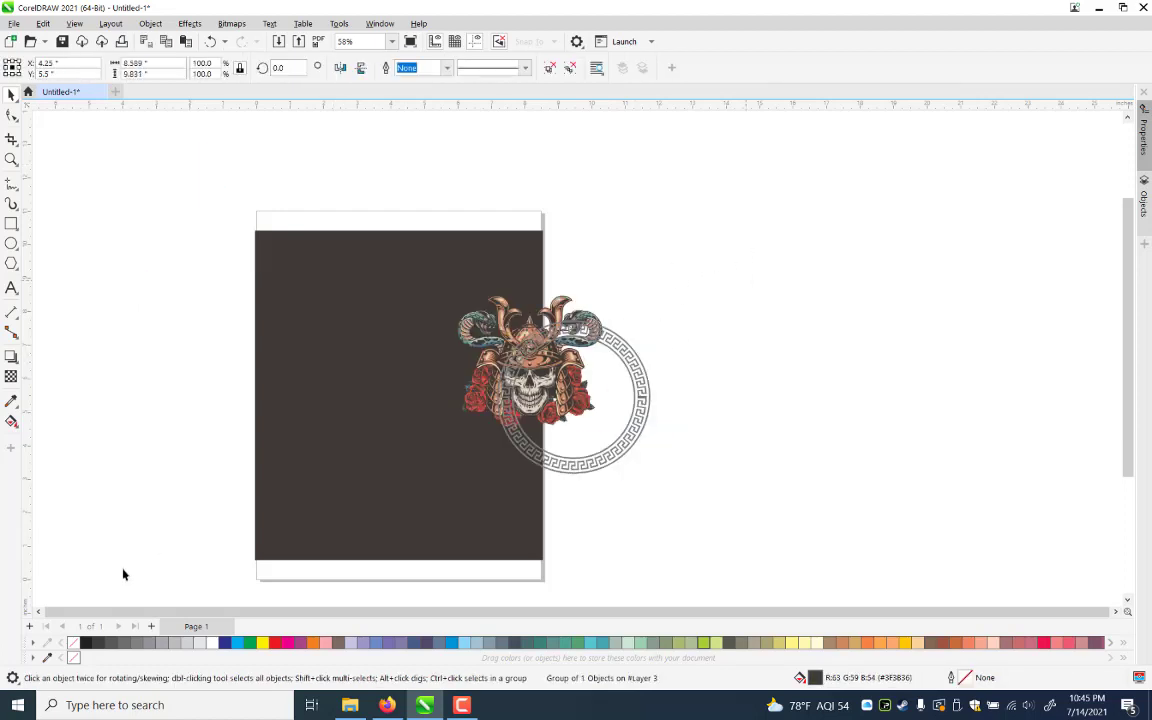
pyautogui.hotkey('ctrl', 'z')
pyautogui.hotkey('ctrl', 'a')
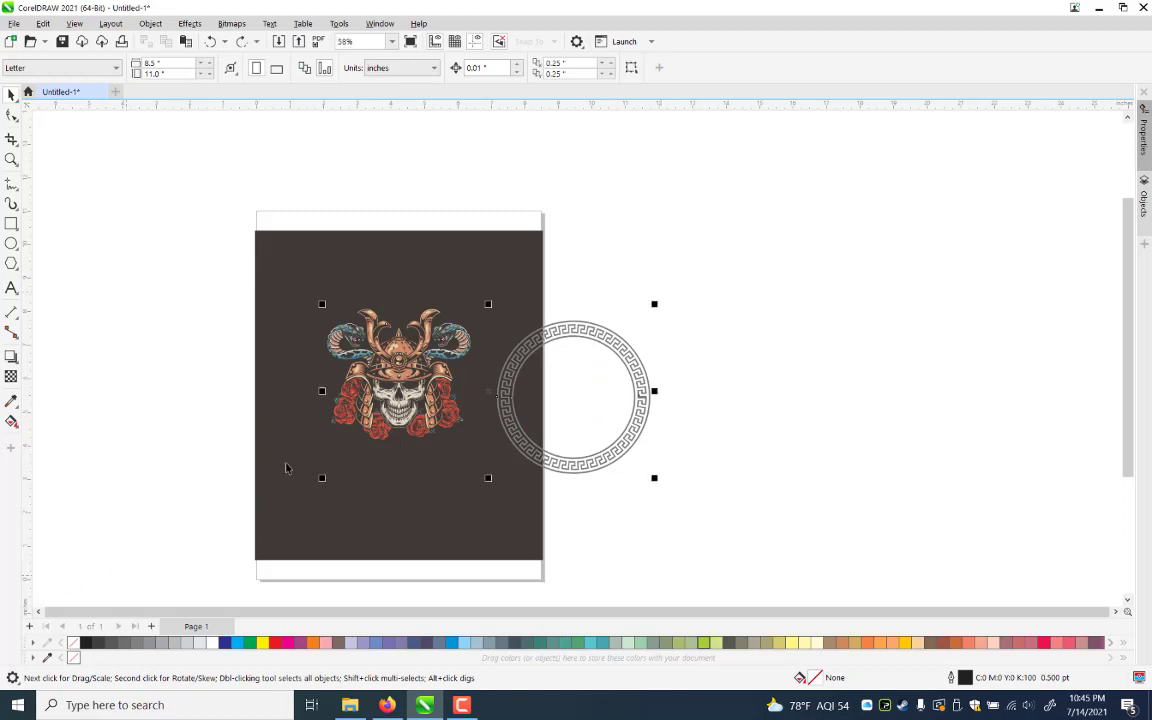
pyautogui.press('p')
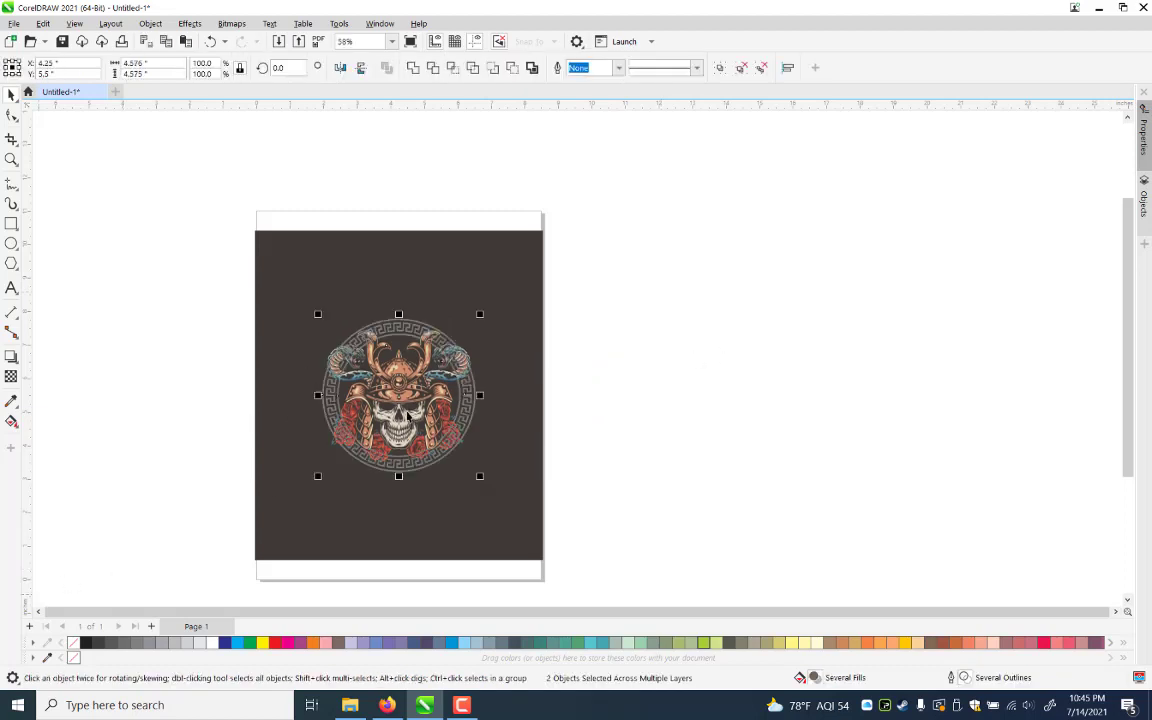
# Check which objects and layers make up the combined skull and ring artwork
pyautogui.press('Escape')
pyautogui.click(408, 416)
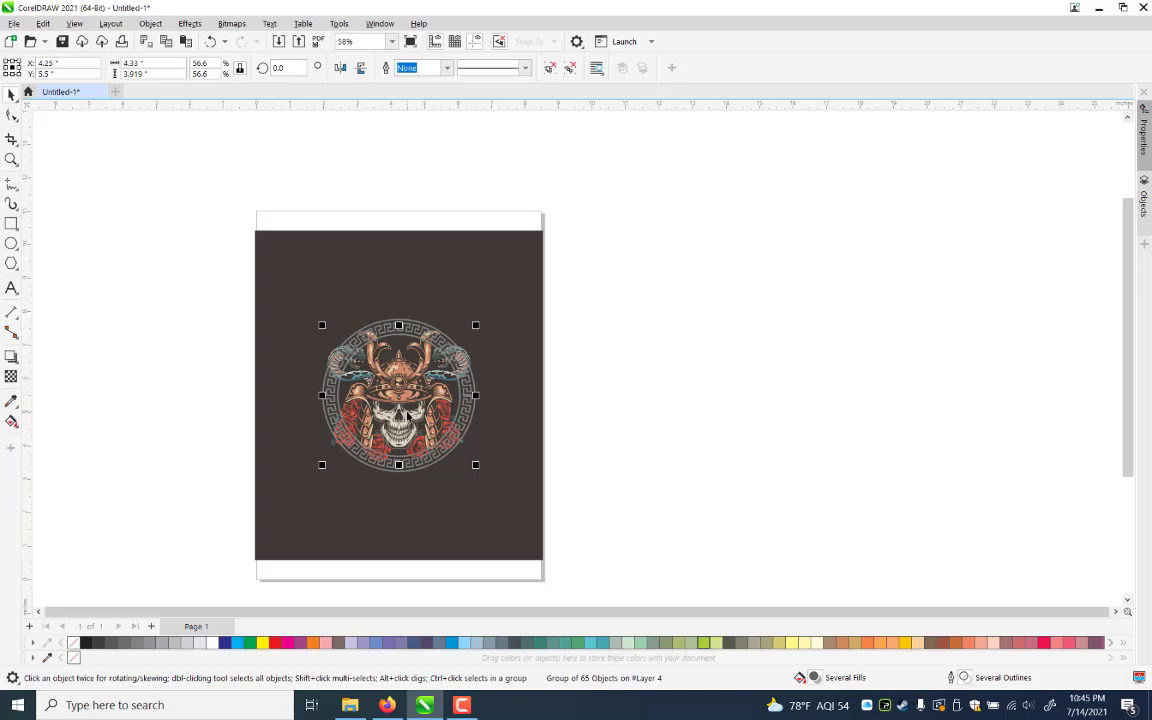
pyautogui.click(116, 566)
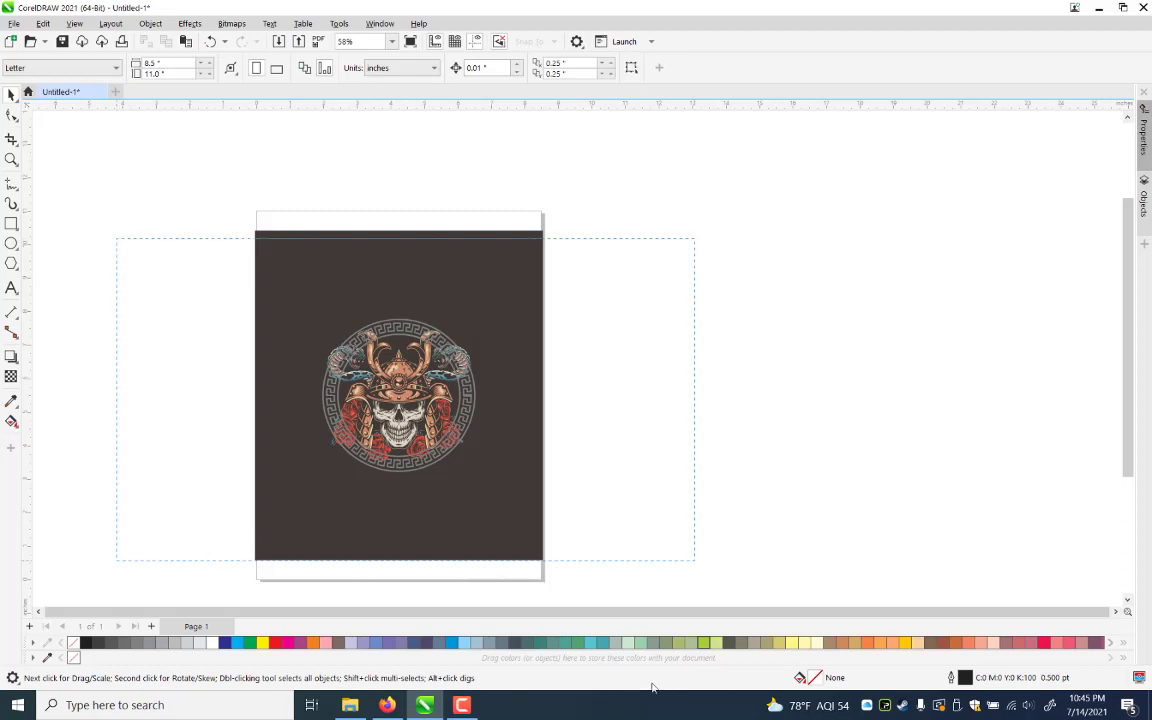
pyautogui.moveTo(694, 238); pyautogui.dragTo(694, 238)
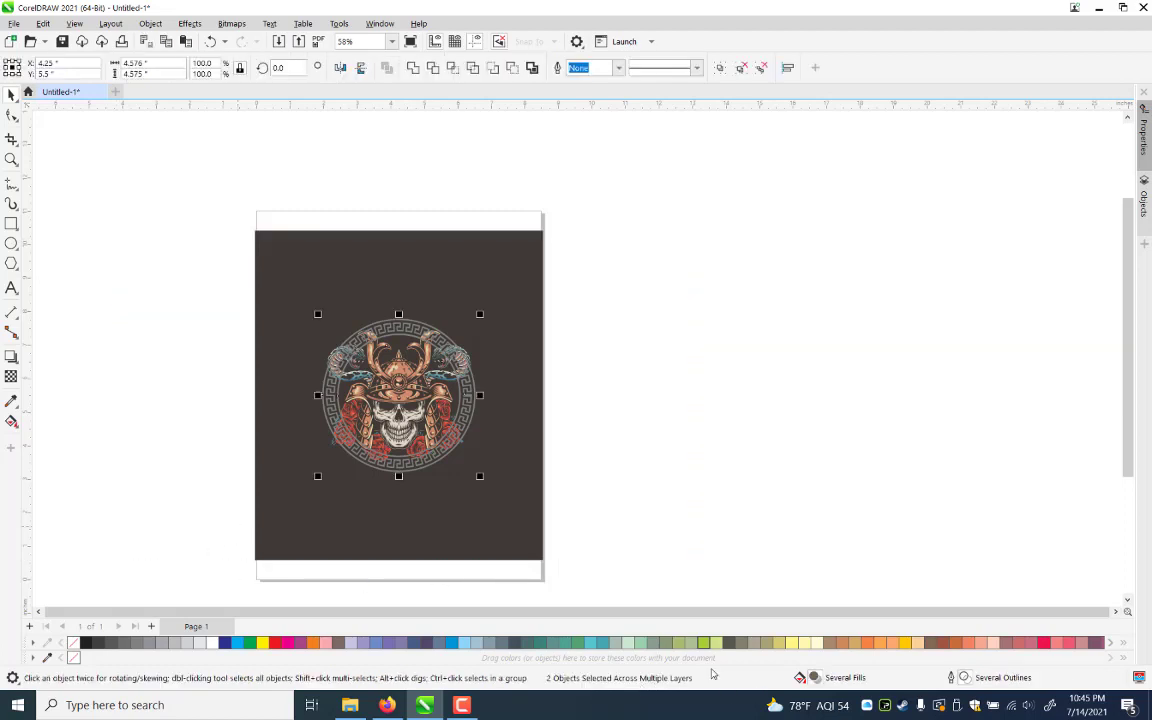
pyautogui.click(773, 358)
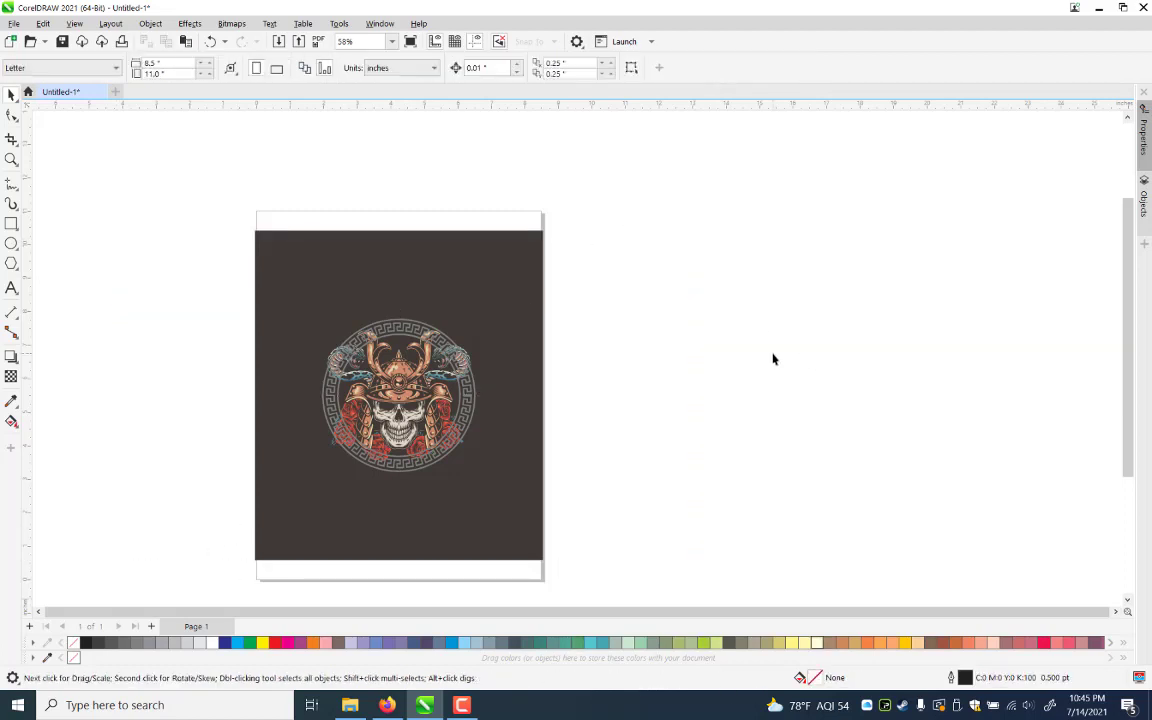
# Group the skull, ring and background together and ungroup them again to put everything on one layer
pyautogui.hotkey('ctrl', 'a')
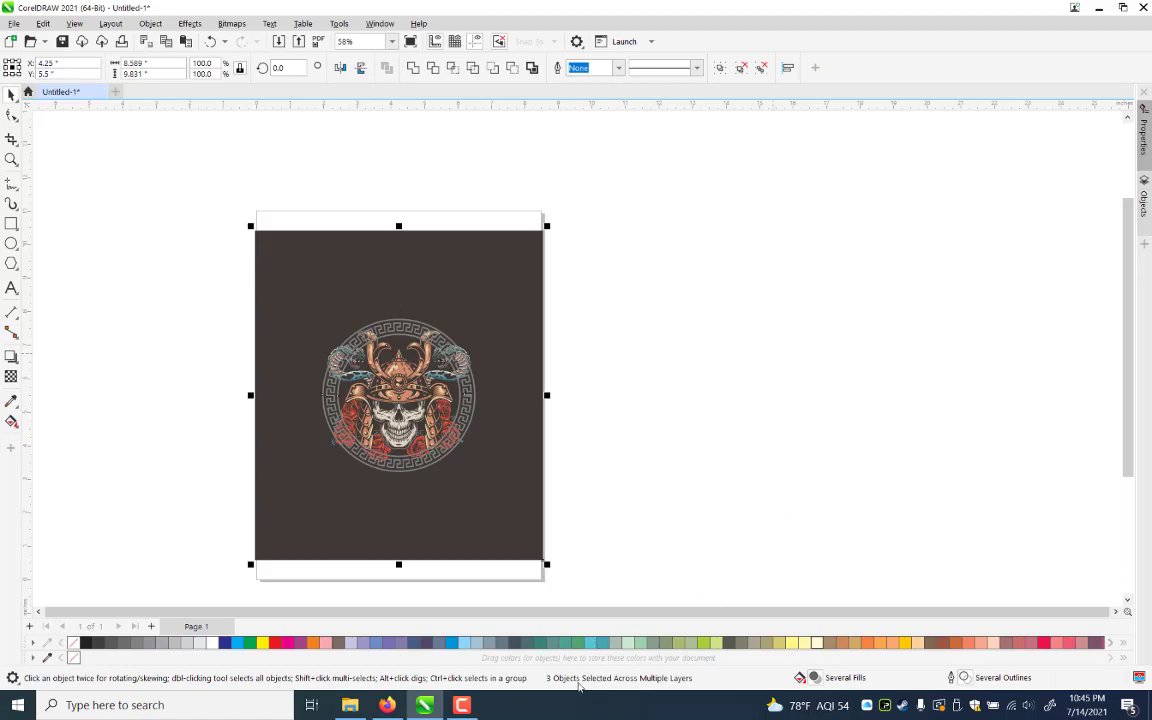
pyautogui.hotkey('ctrl', 'g')
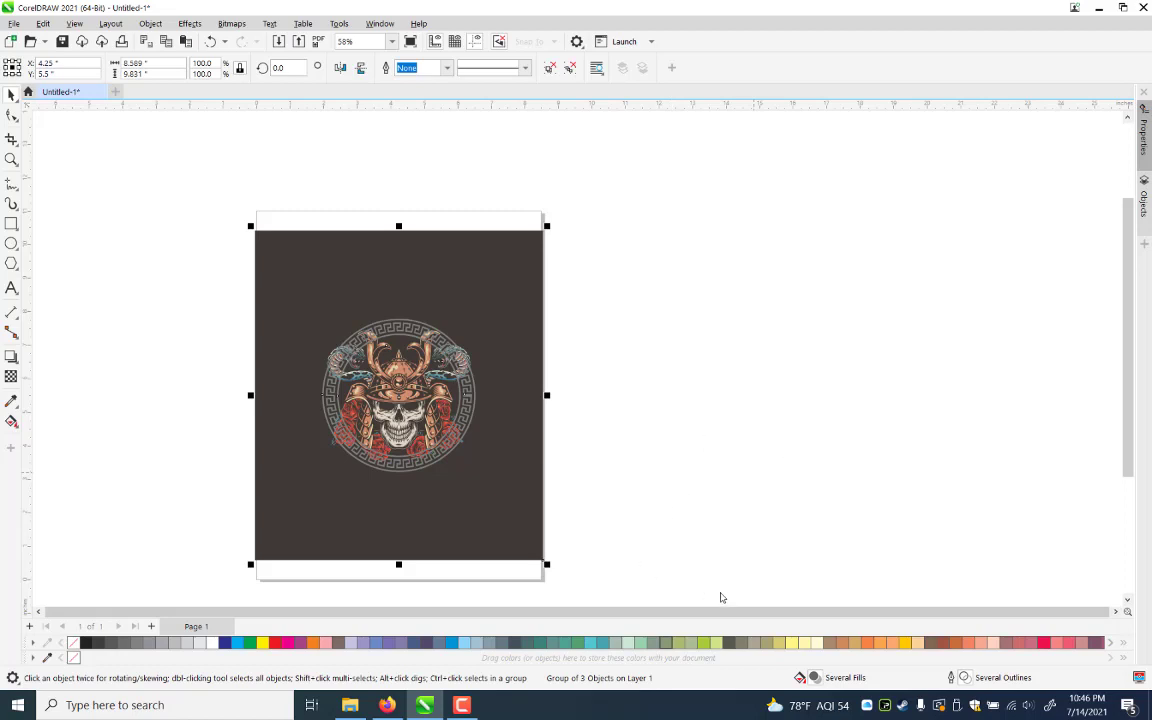
pyautogui.hotkey('ctrl', 'i')
pyautogui.press('Escape')
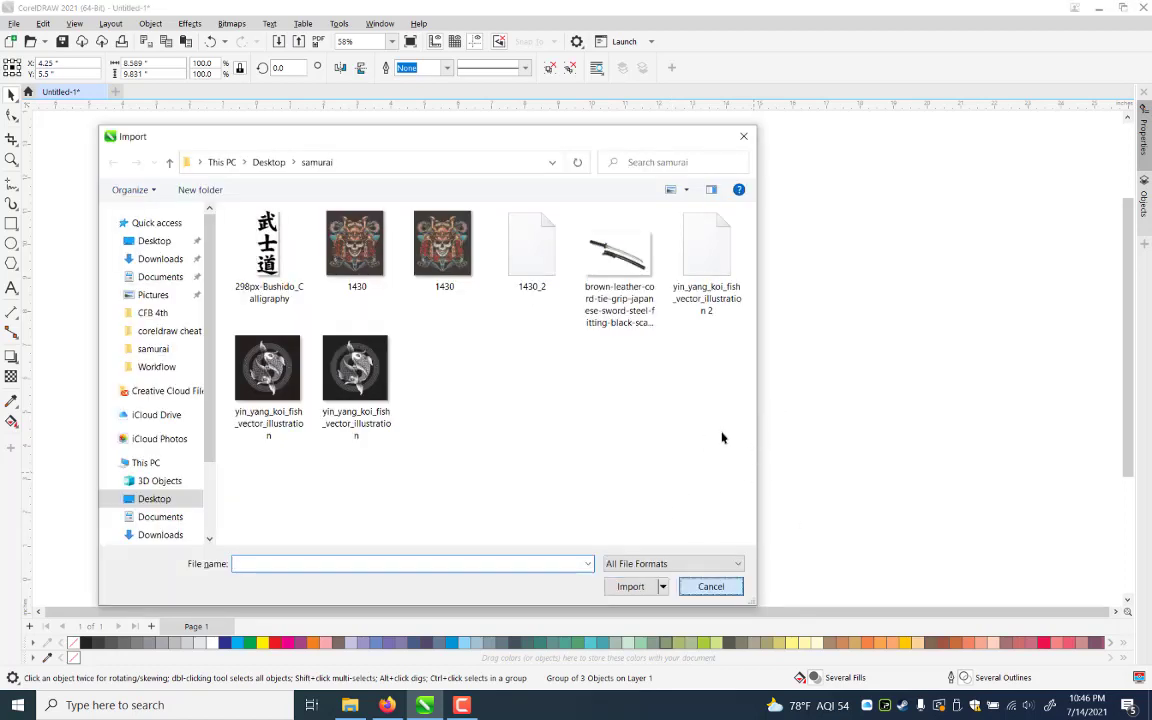
pyautogui.hotkey('ctrl', 'u')
pyautogui.press('Escape')
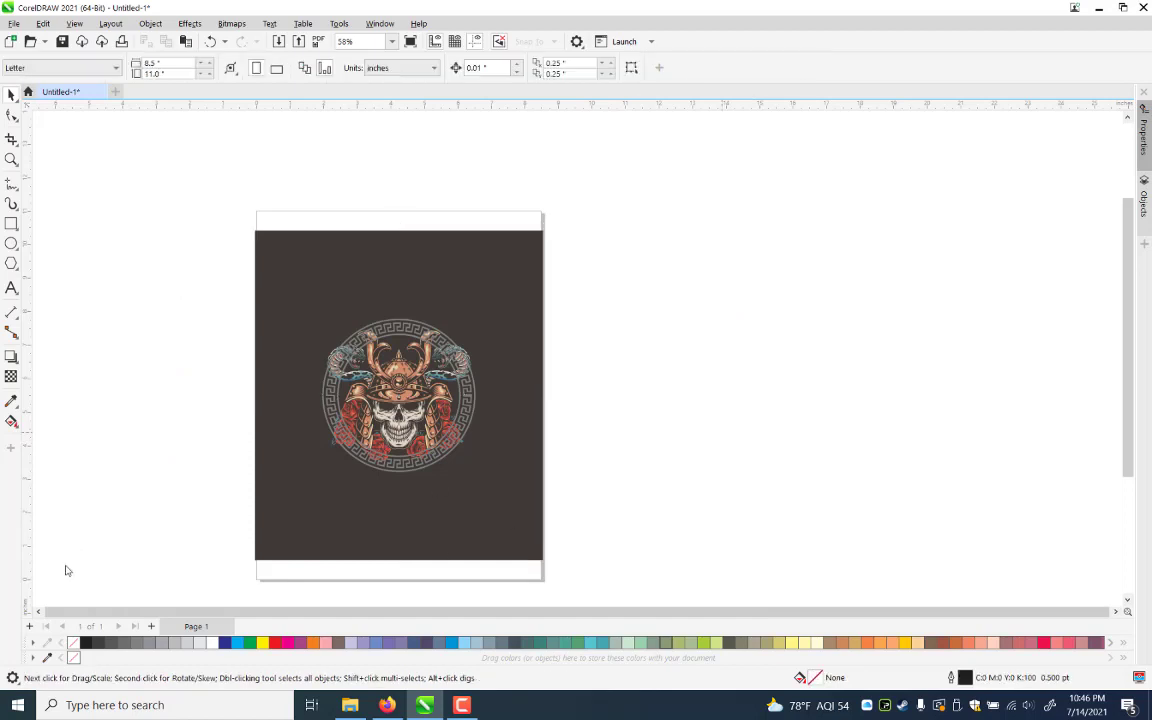
# Save the drawing in the samurai folder as sam1 in CDR format
pyautogui.hotkey('ctrl', 's')
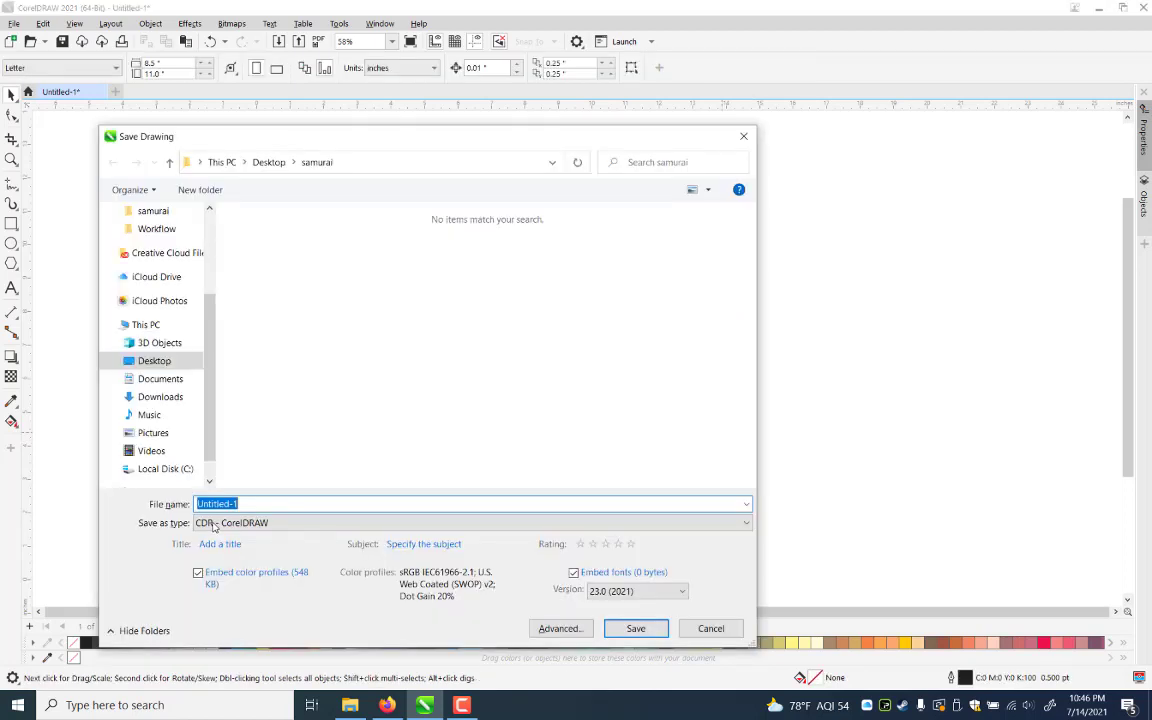
pyautogui.write('sam')
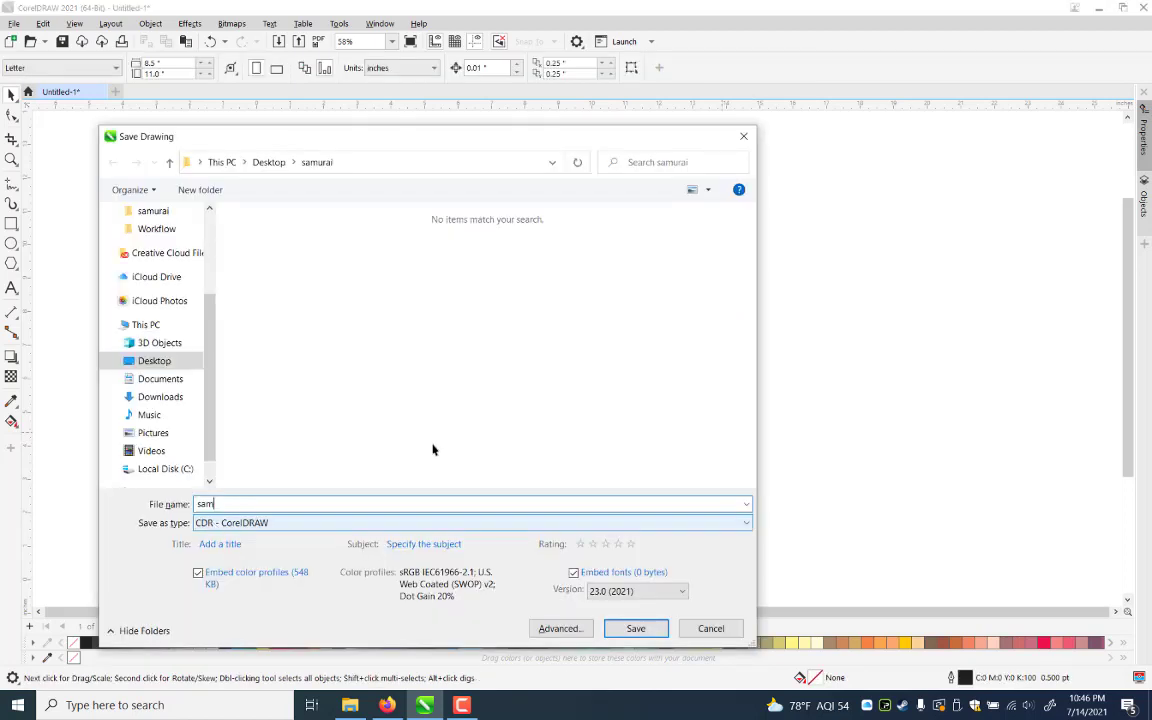
pyautogui.write('1')
pyautogui.press('Return')
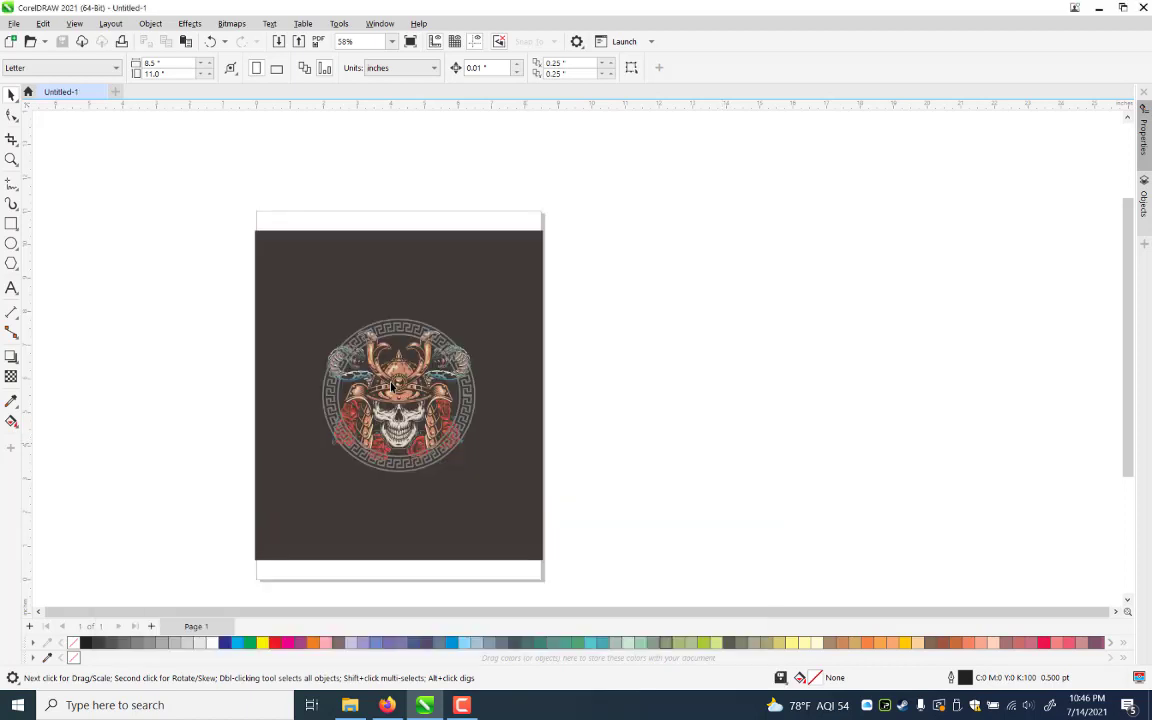
# Bring the skull artwork to the front of the Greek-key ring
pyautogui.click(393, 385)
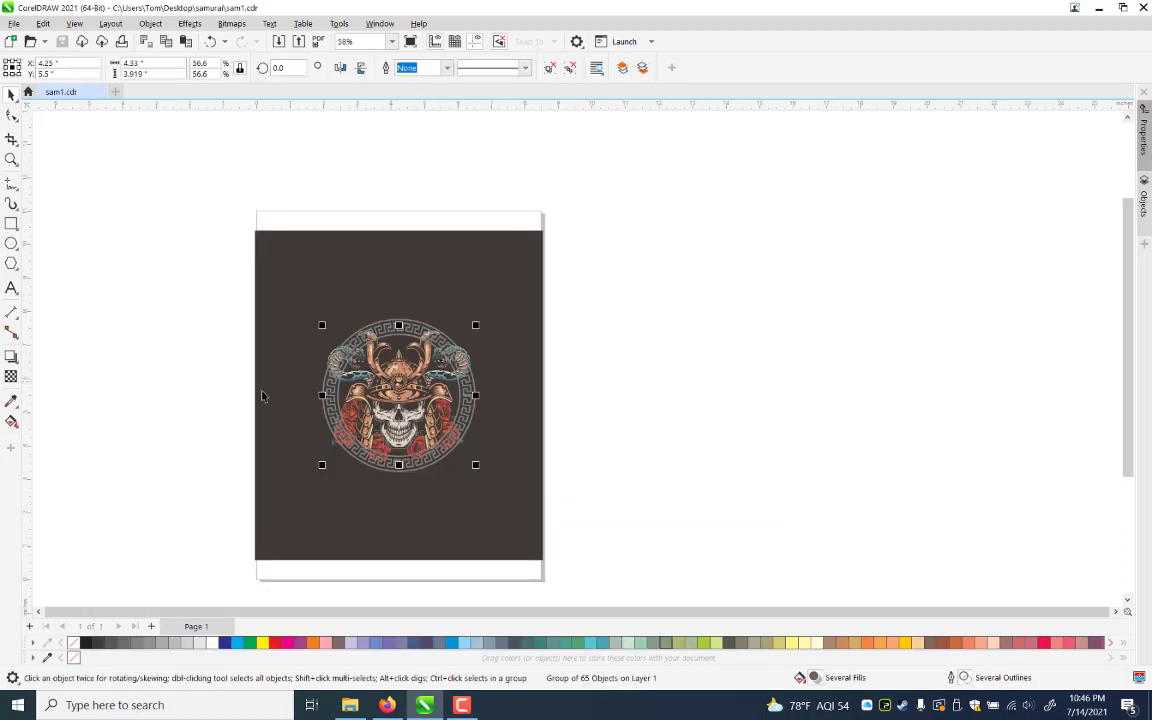
pyautogui.hotkey('shift', 'pageup')
pyautogui.click(10, 162)
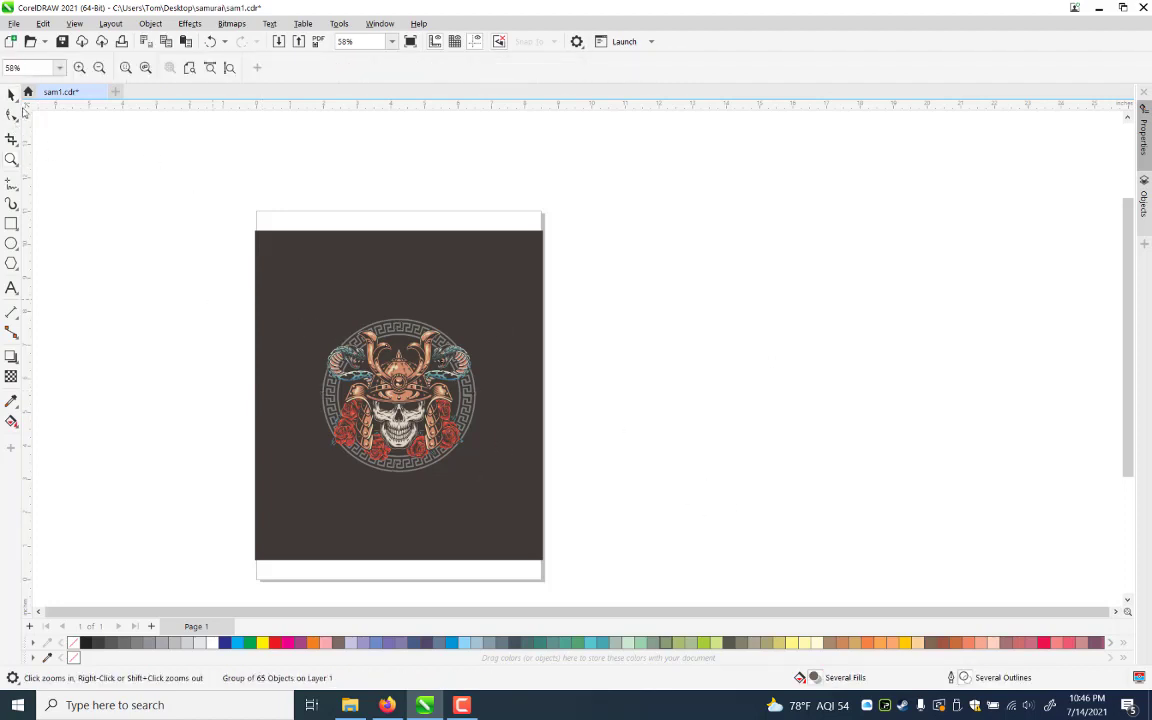
pyautogui.moveTo(213, 284); pyautogui.dragTo(737, 520)
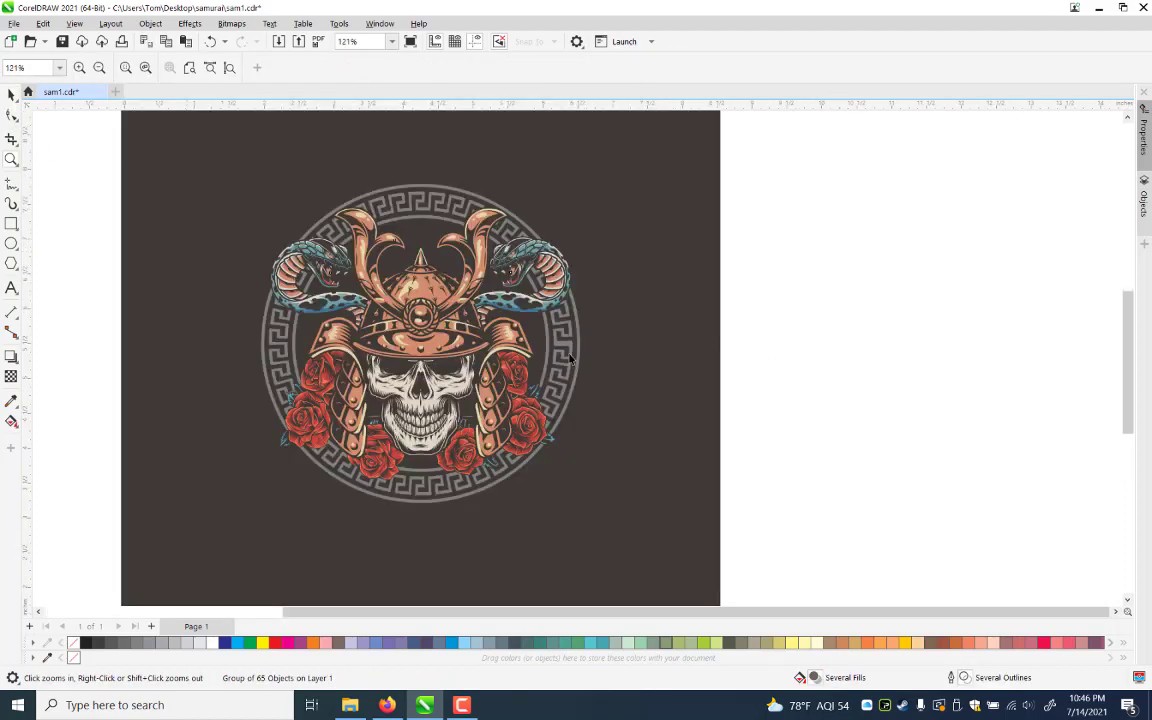
pyautogui.press('space')
pyautogui.press('Escape')
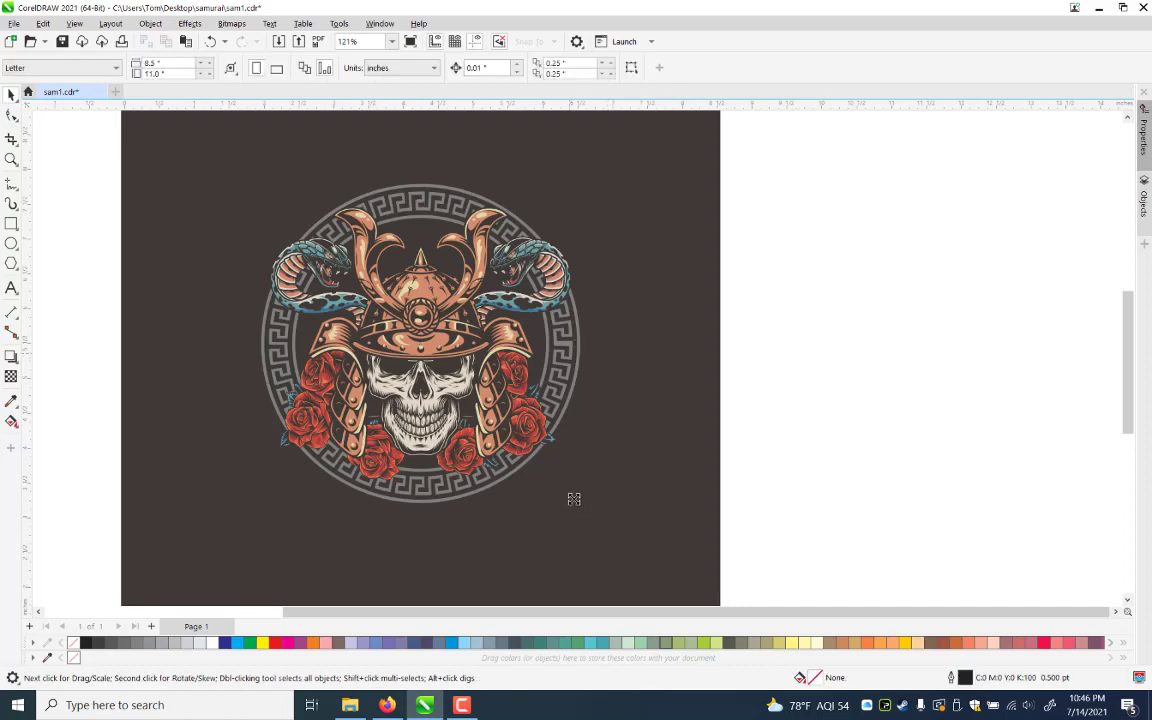
# Scale the ring down about its centre to about 54.8%, 4.024 inches wide
pyautogui.click(574, 498)
pyautogui.moveTo(566, 491); pyautogui.dragTo(565, 488)
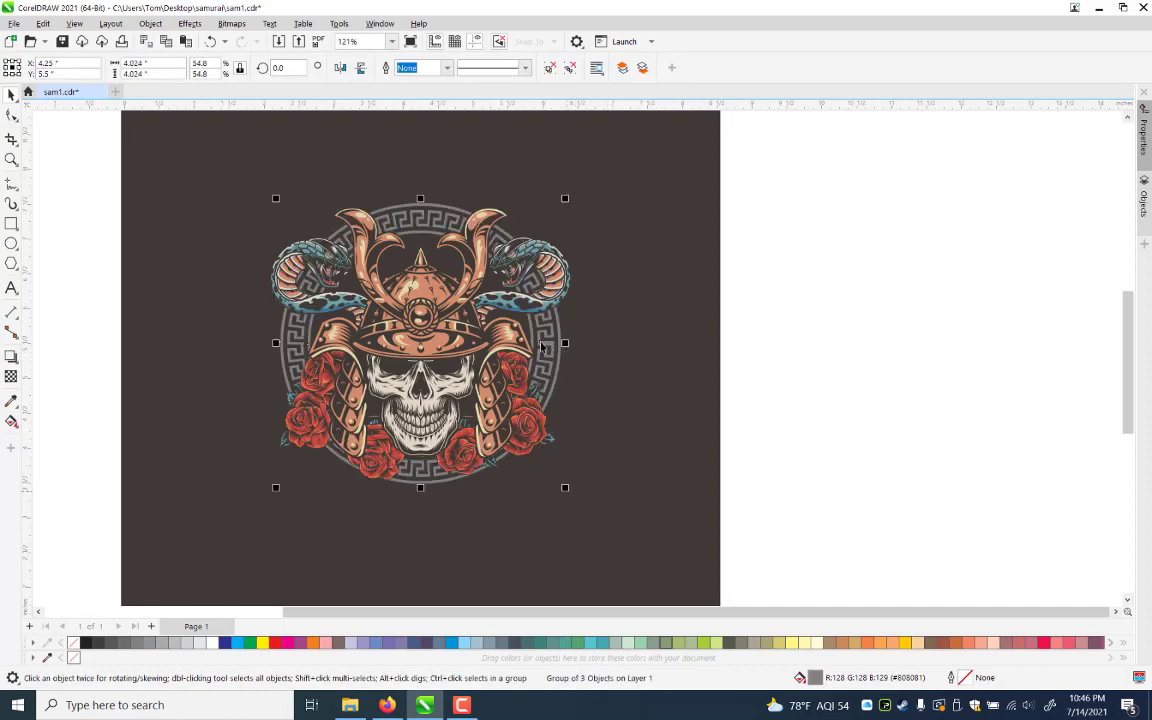
pyautogui.press('Escape')
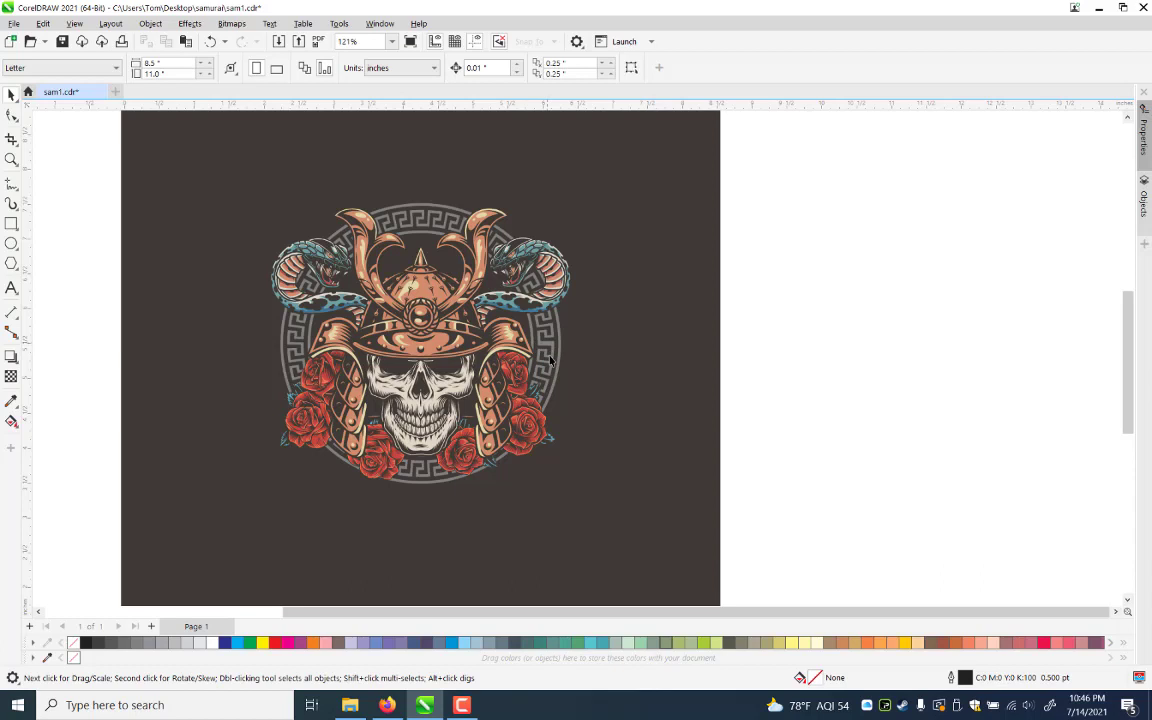
# Rotate the Greek-key ring about its centre to an angle of about 325.7 degrees
pyautogui.click(492, 308)
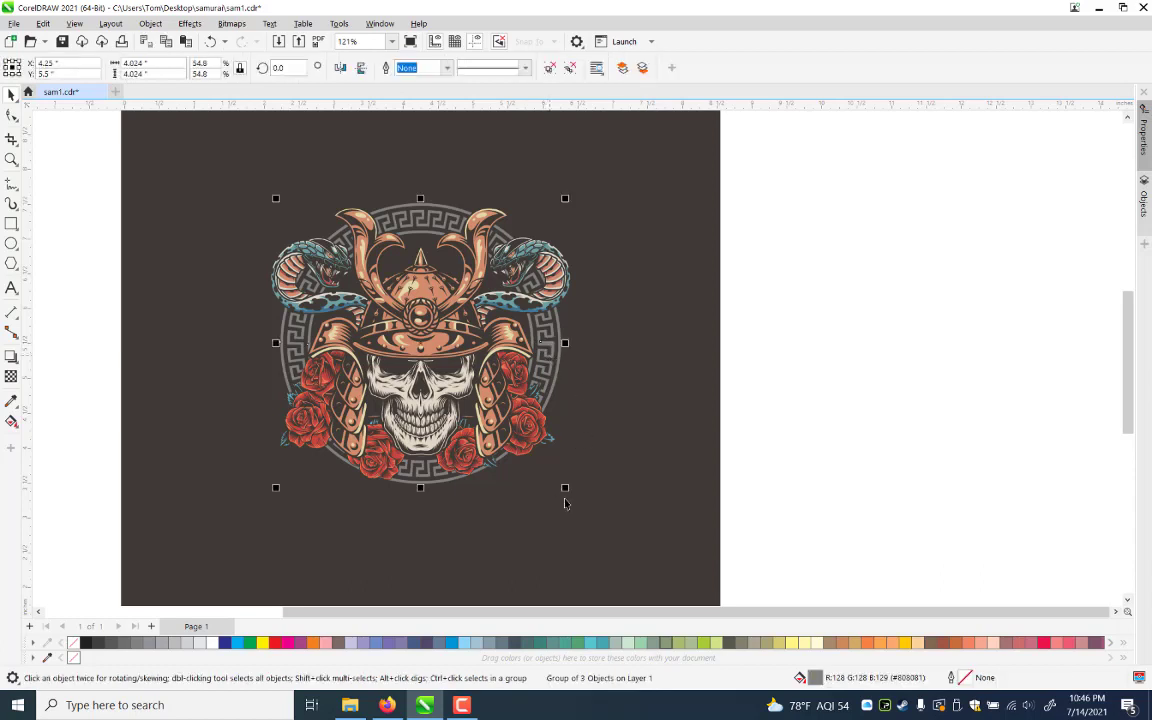
pyautogui.click(482, 547)
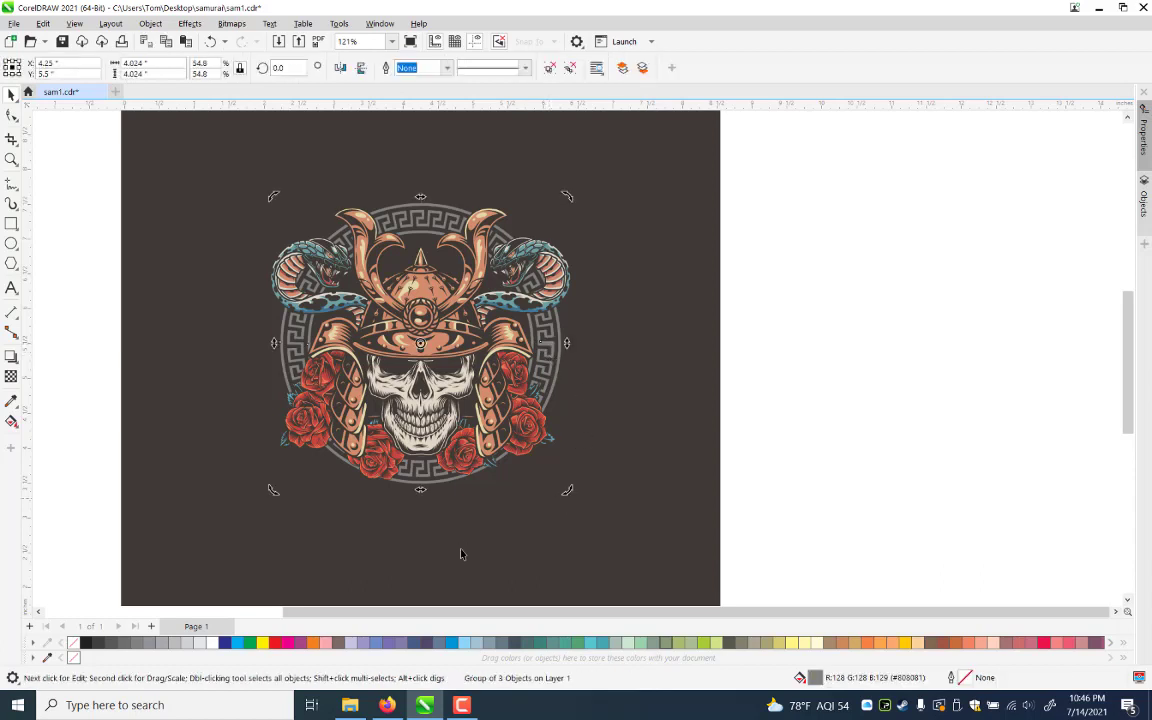
pyautogui.moveTo(567, 490); pyautogui.dragTo(461, 553)
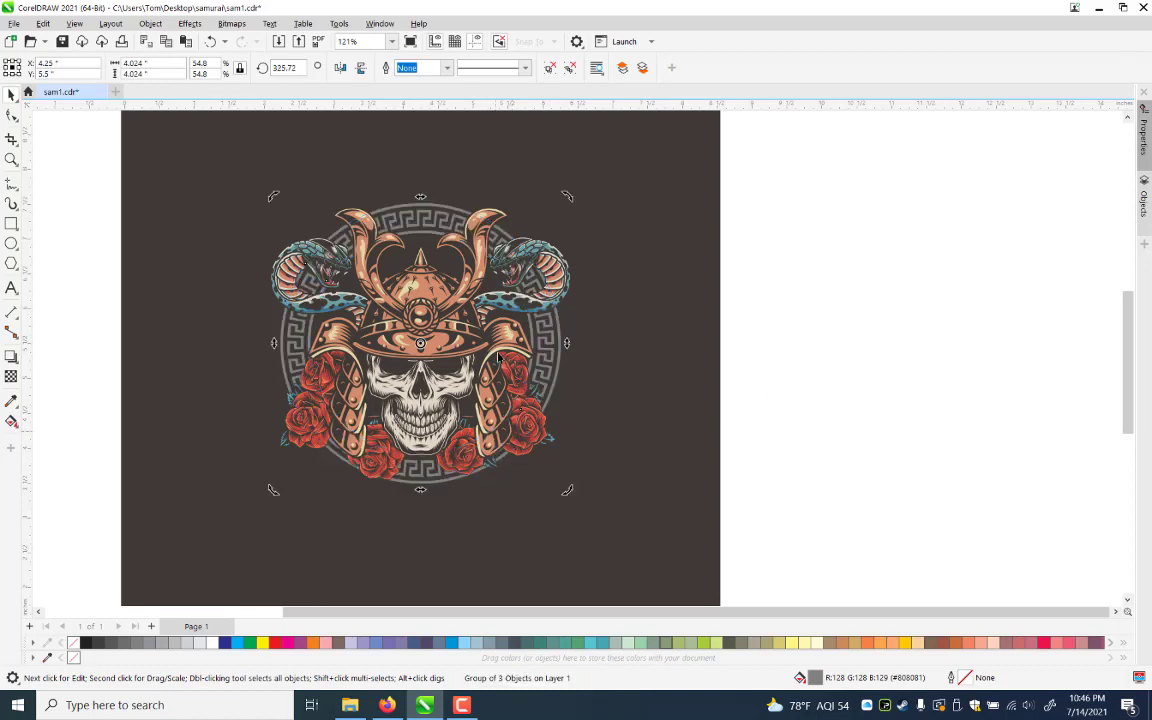
pyautogui.press('Escape')
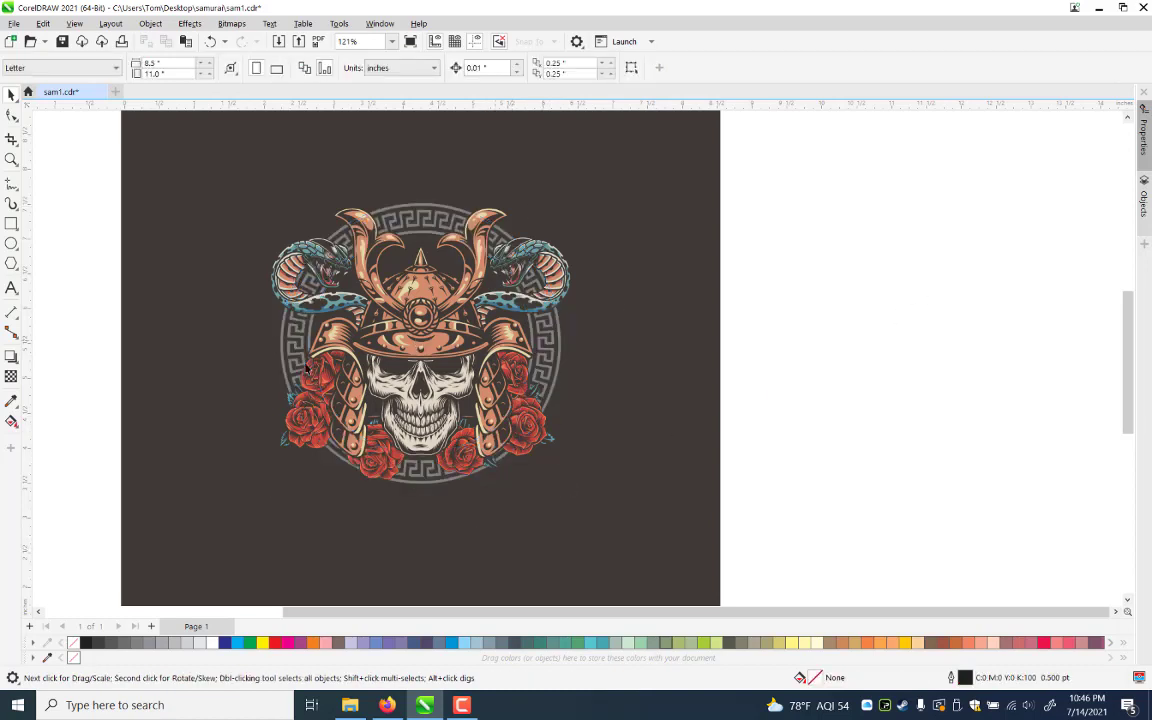
# Move the Greek-key ring slightly down behind the skull artwork, keeping it horizontally centred on the skull
pyautogui.click(553, 362)
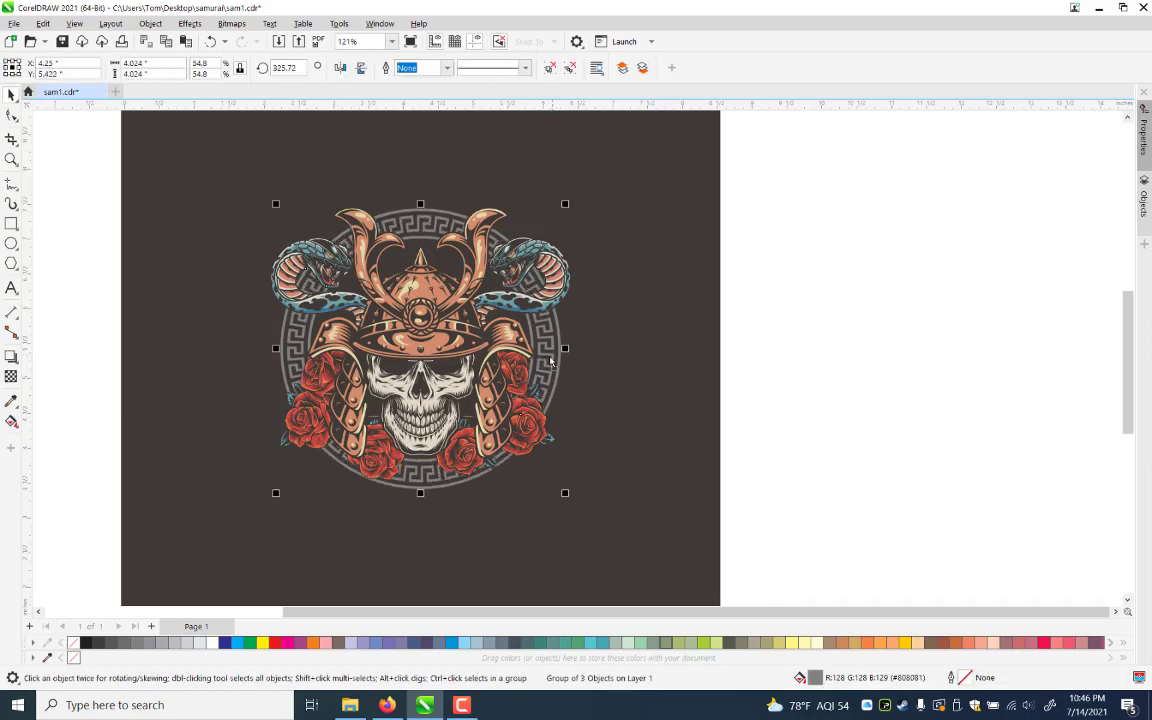
pyautogui.click(551, 362)
pyautogui.moveTo(868, 319); pyautogui.dragTo(631, 366)
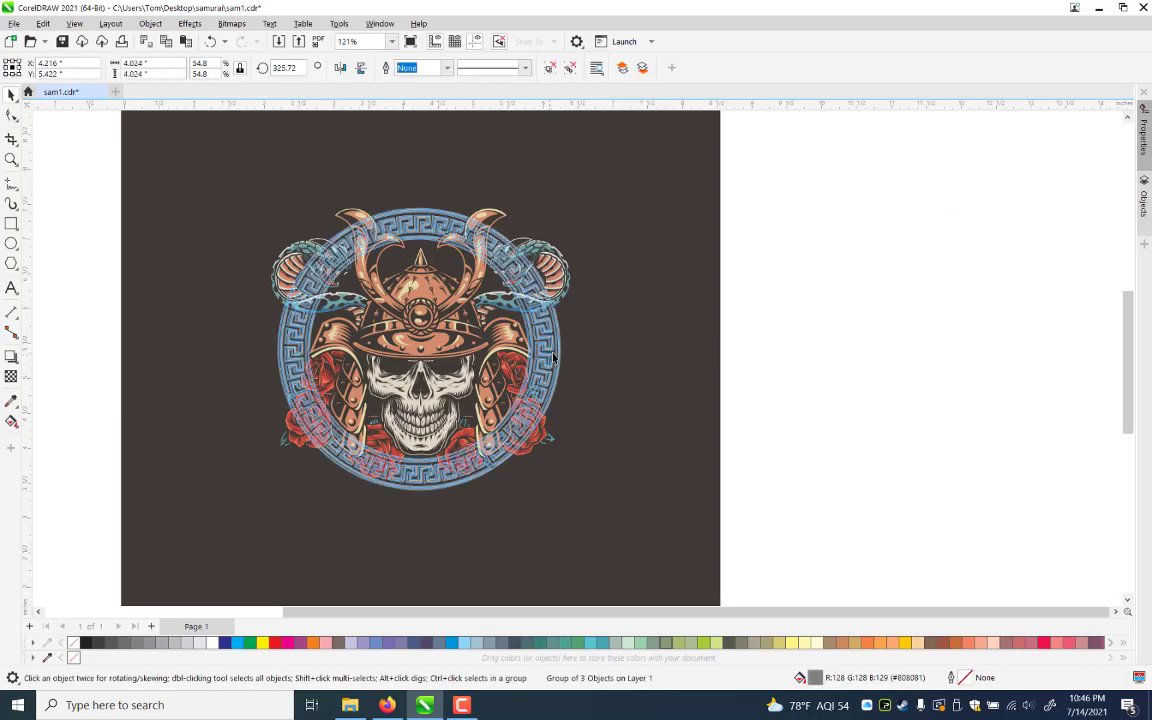
pyautogui.moveTo(553, 357); pyautogui.dragTo(555, 359)
pyautogui.press('Escape')
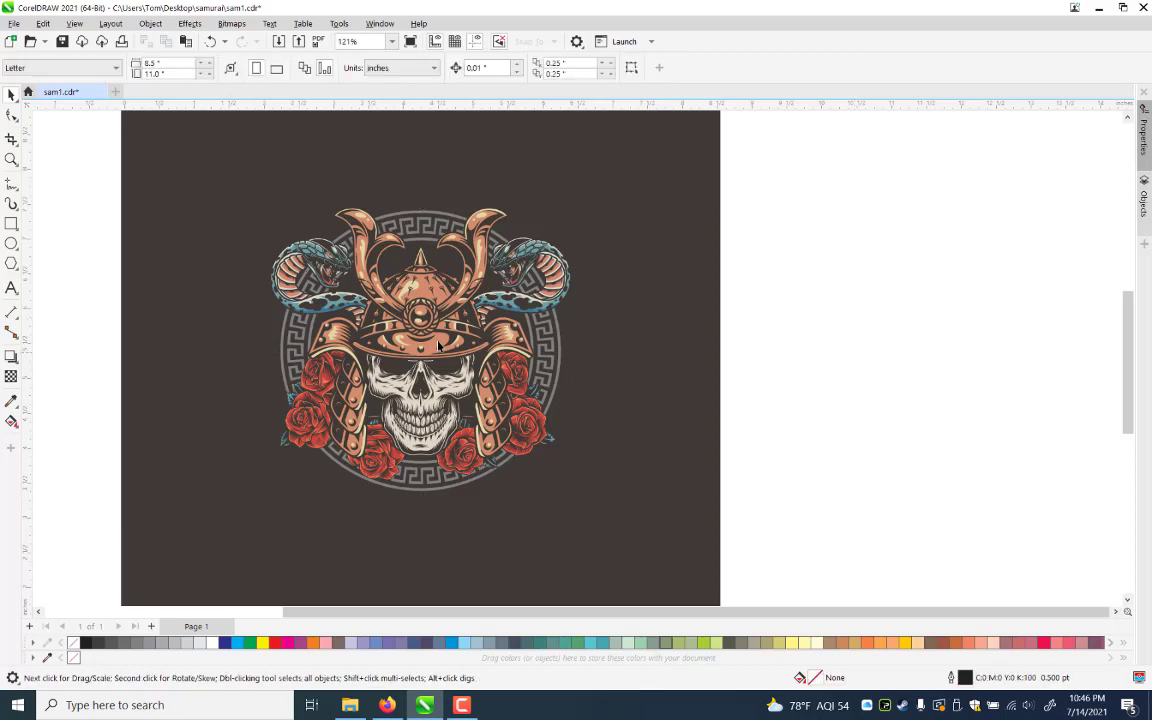
# Save the drawing under its current file name with the ring repositioned
pyautogui.hotkey('ctrl', 'a')
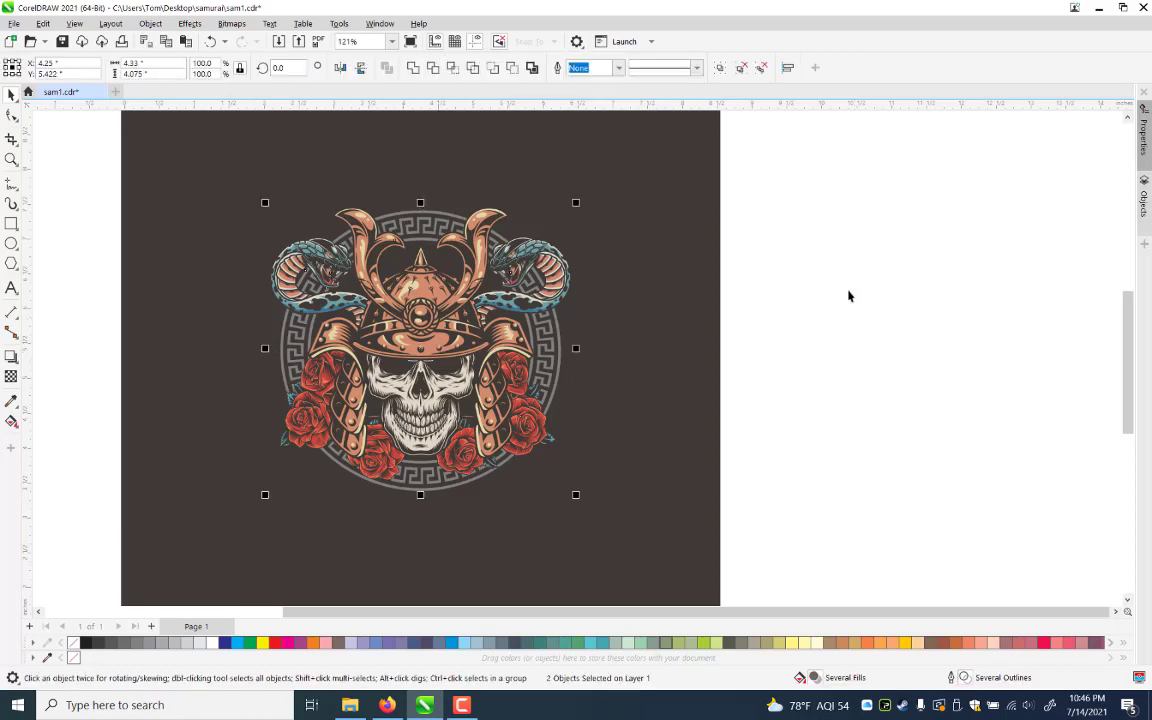
pyautogui.click(755, 445)
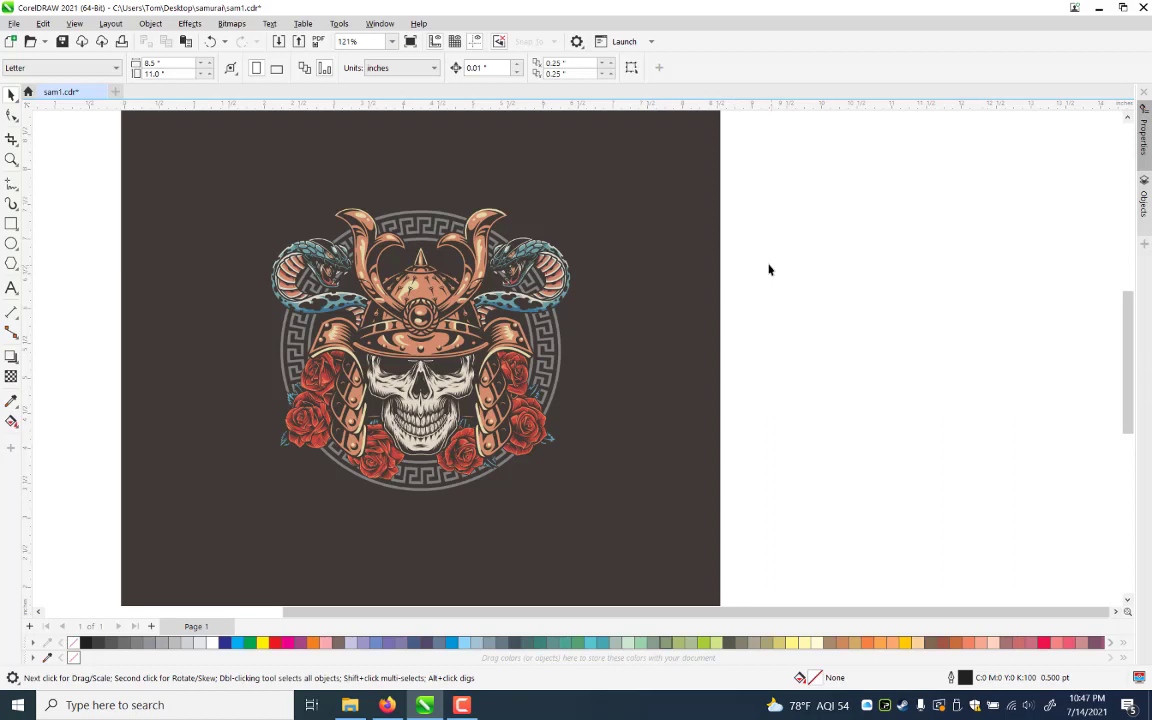
pyautogui.hotkey('ctrl', 's')
pyautogui.hotkey('ctrl', 'a')
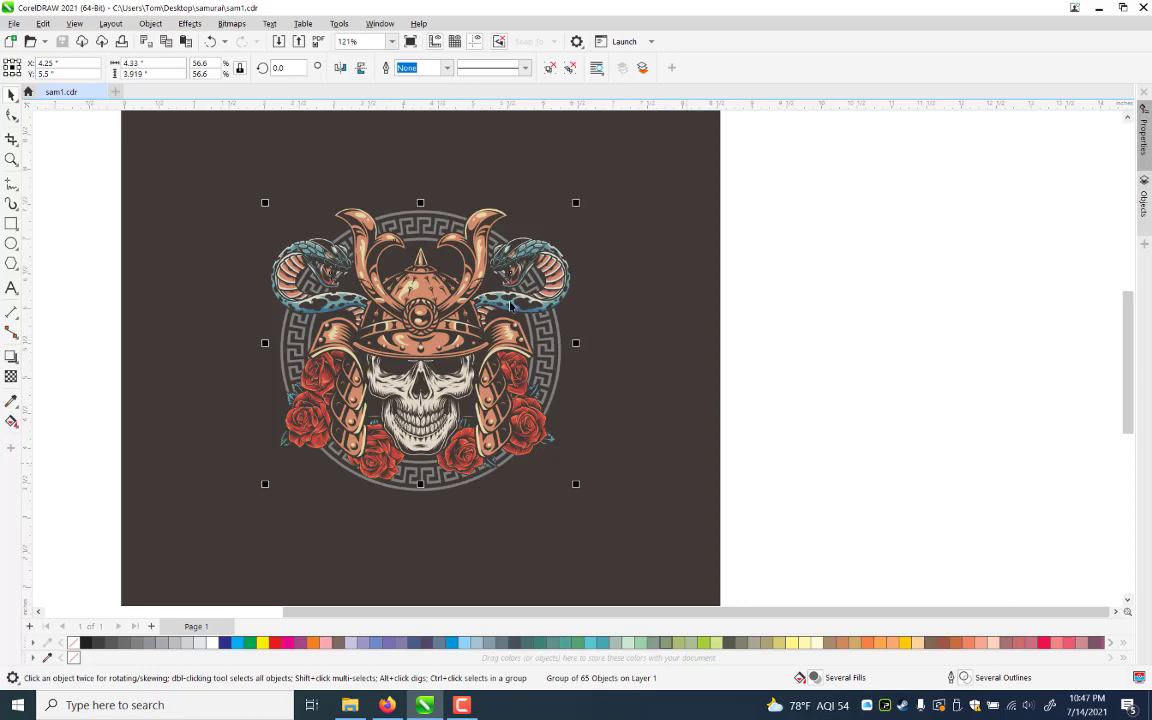
pyautogui.press('Escape')
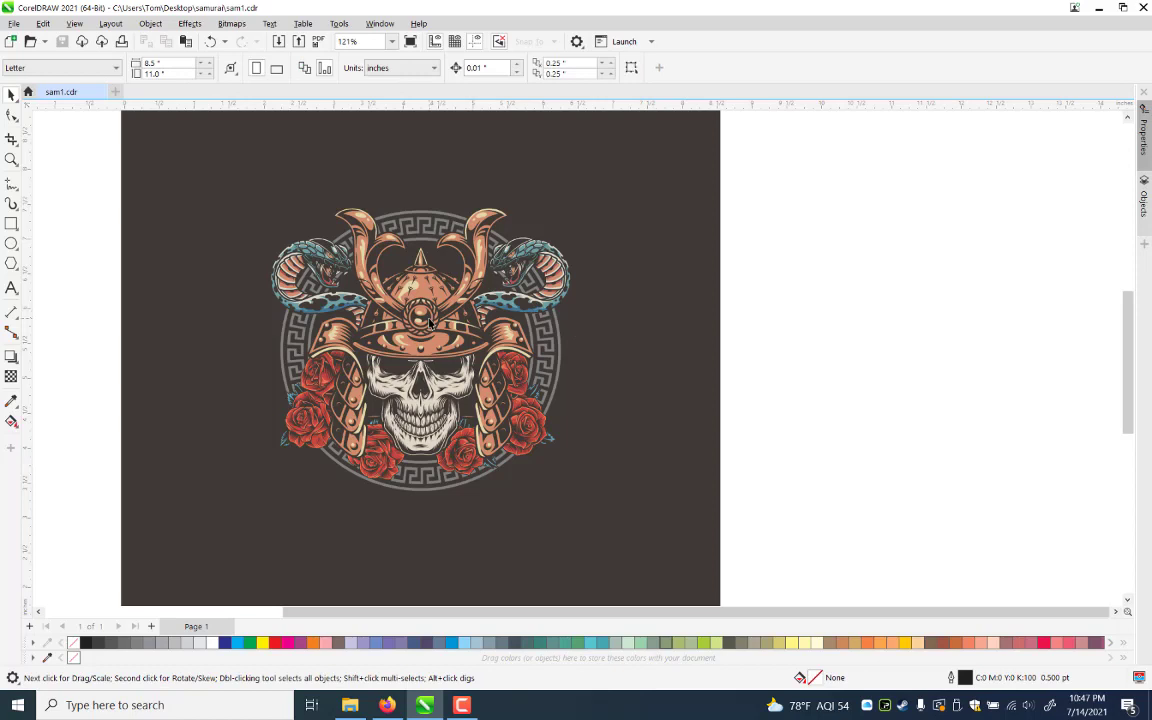
pyautogui.click(428, 320)
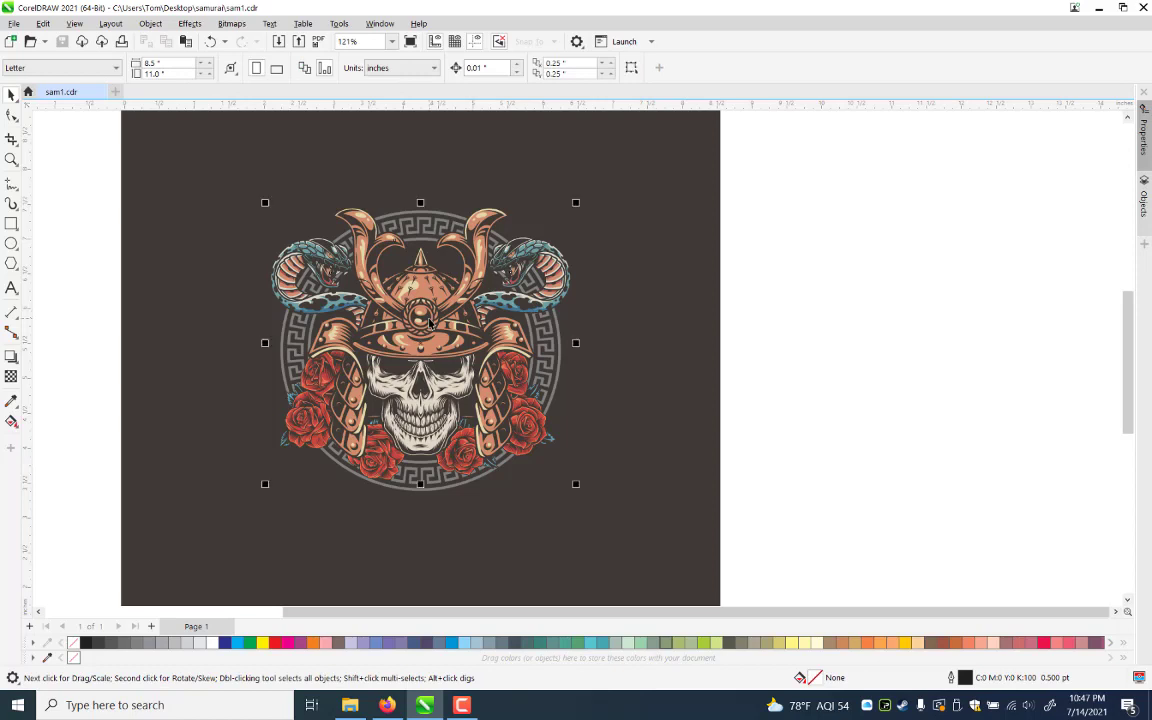
pyautogui.click(231, 28)
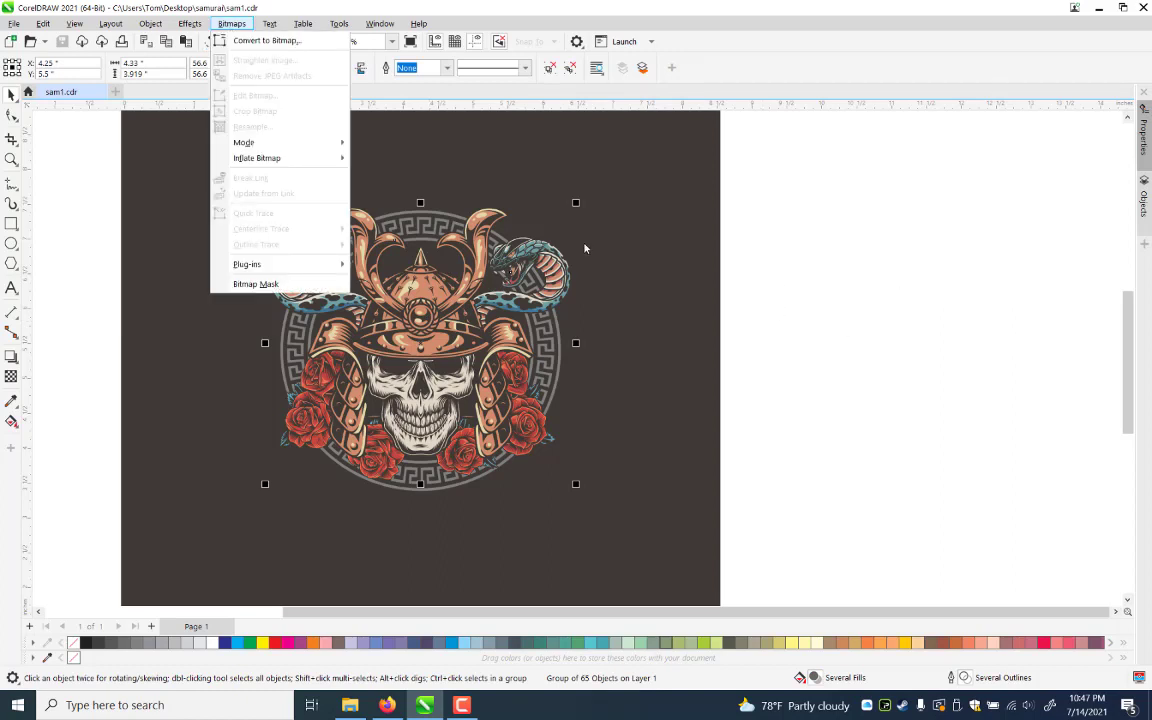
pyautogui.press('Return')
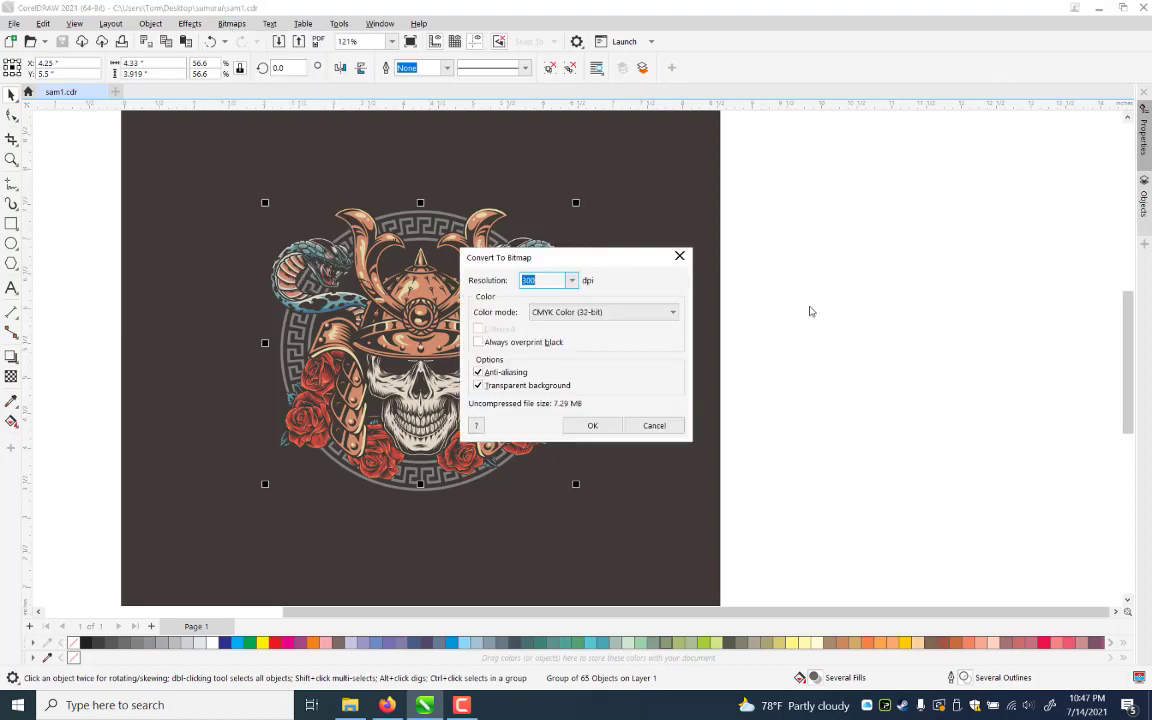
pyautogui.moveTo(586, 258); pyautogui.dragTo(764, 226)
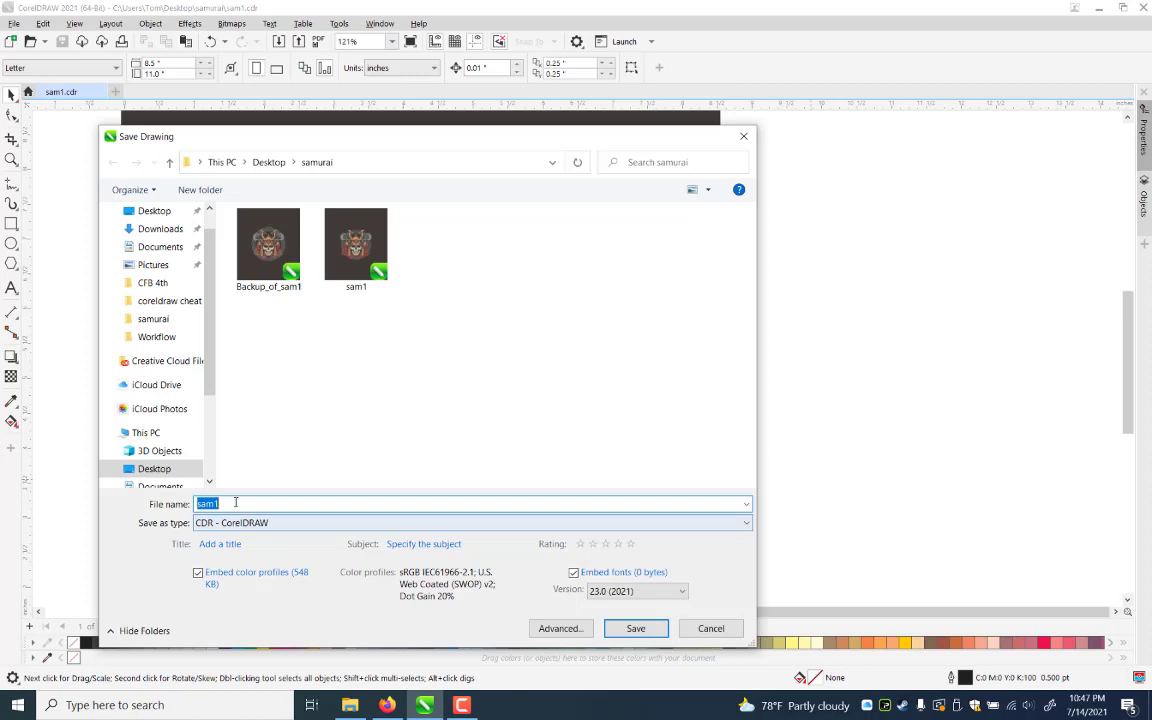
# Save a copy of the drawing in the samurai folder as sam1_working in CDR format
pyautogui.click(236, 503)
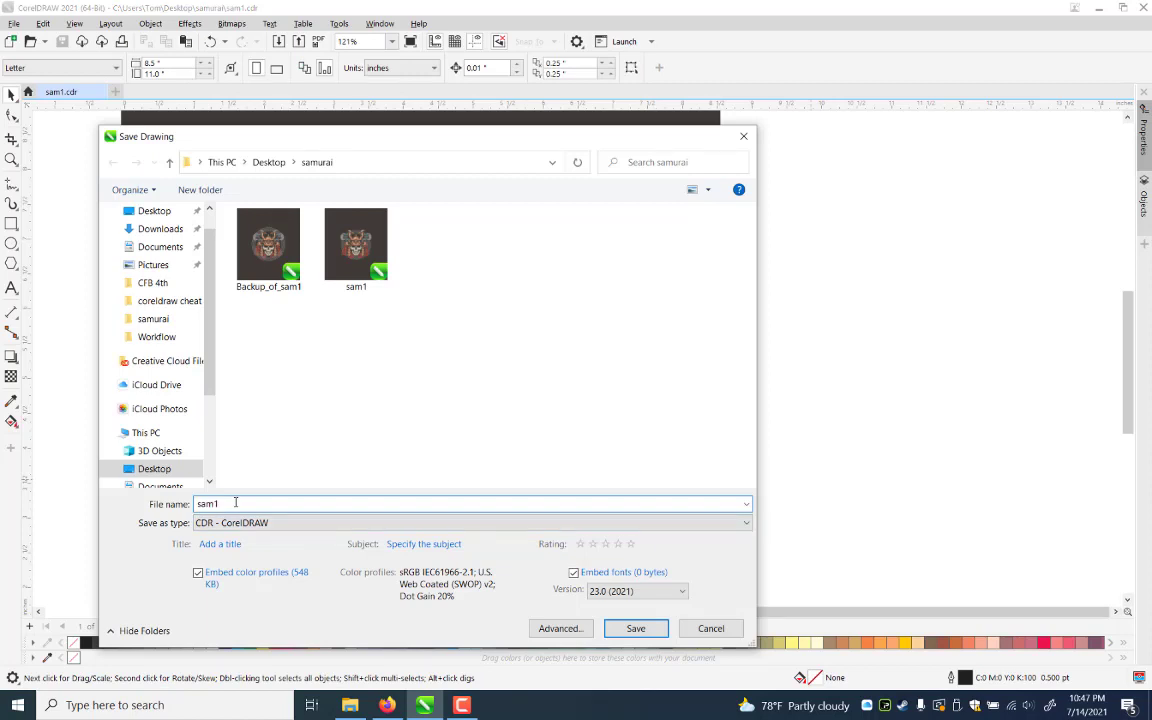
pyautogui.write('_workin')
pyautogui.press('Escape')
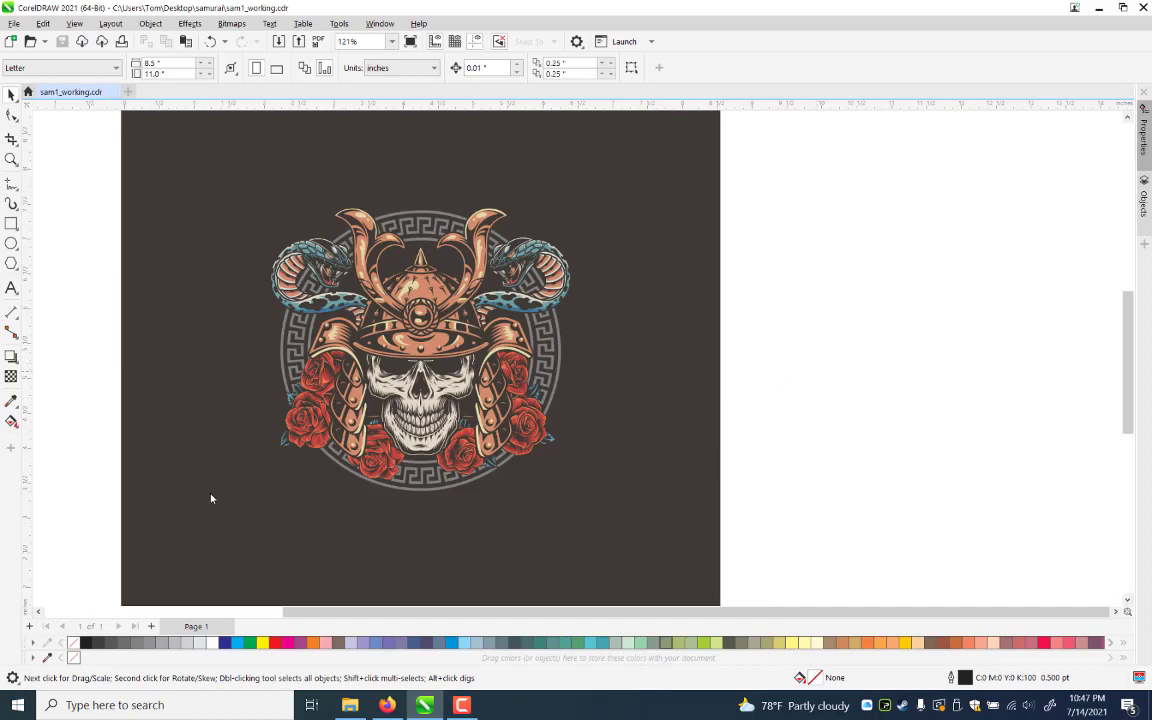
# Save another copy of the drawing in the samurai folder as sam1_working1 in CDR format
pyautogui.hotkey('ctrl', 'shift', 's')
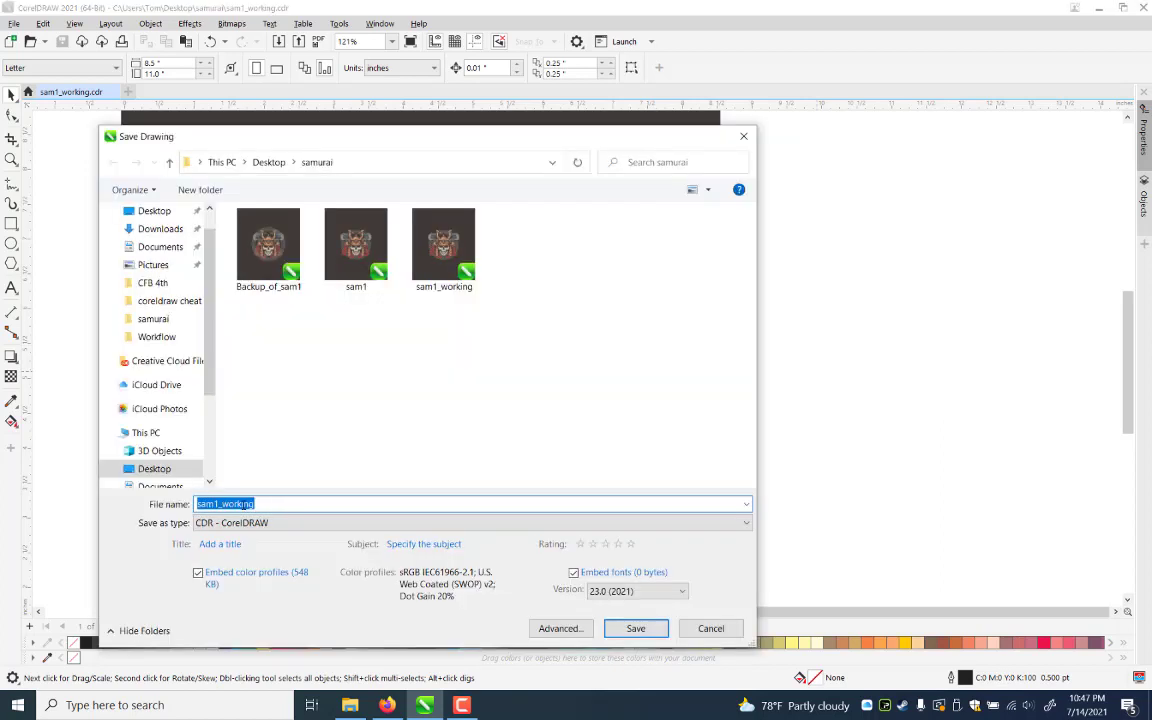
pyautogui.click(258, 503)
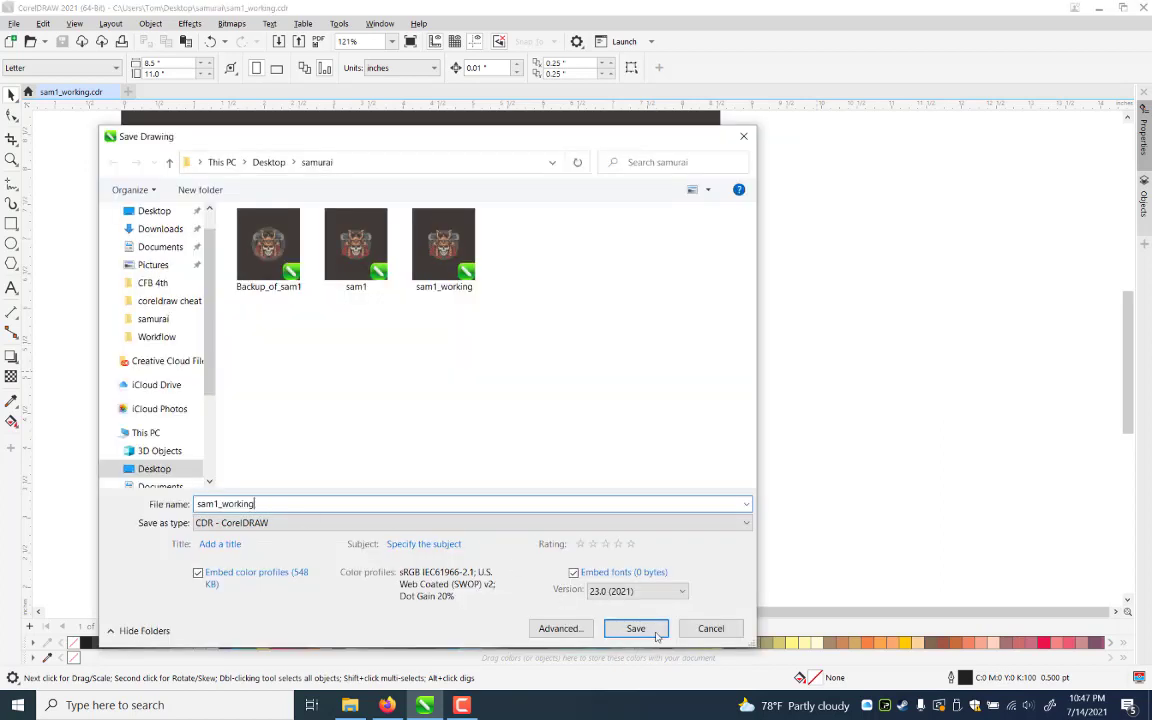
pyautogui.write('1')
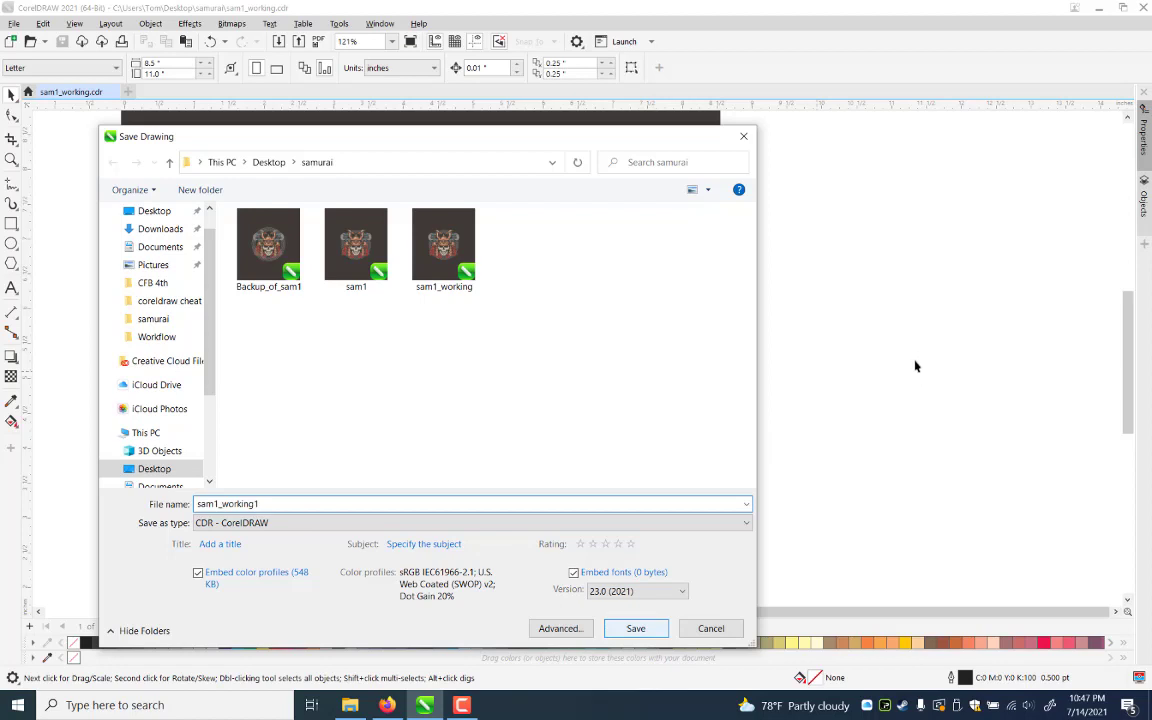
pyautogui.press('Return')
pyautogui.click(433, 355)
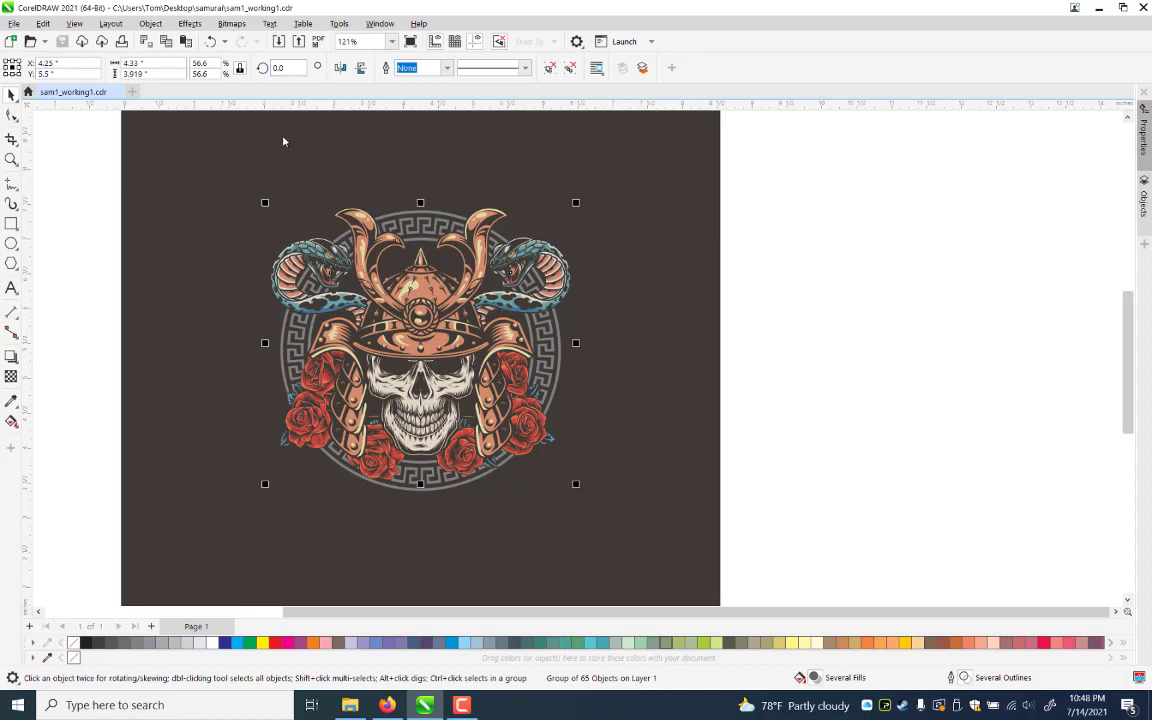
pyautogui.click(231, 23)
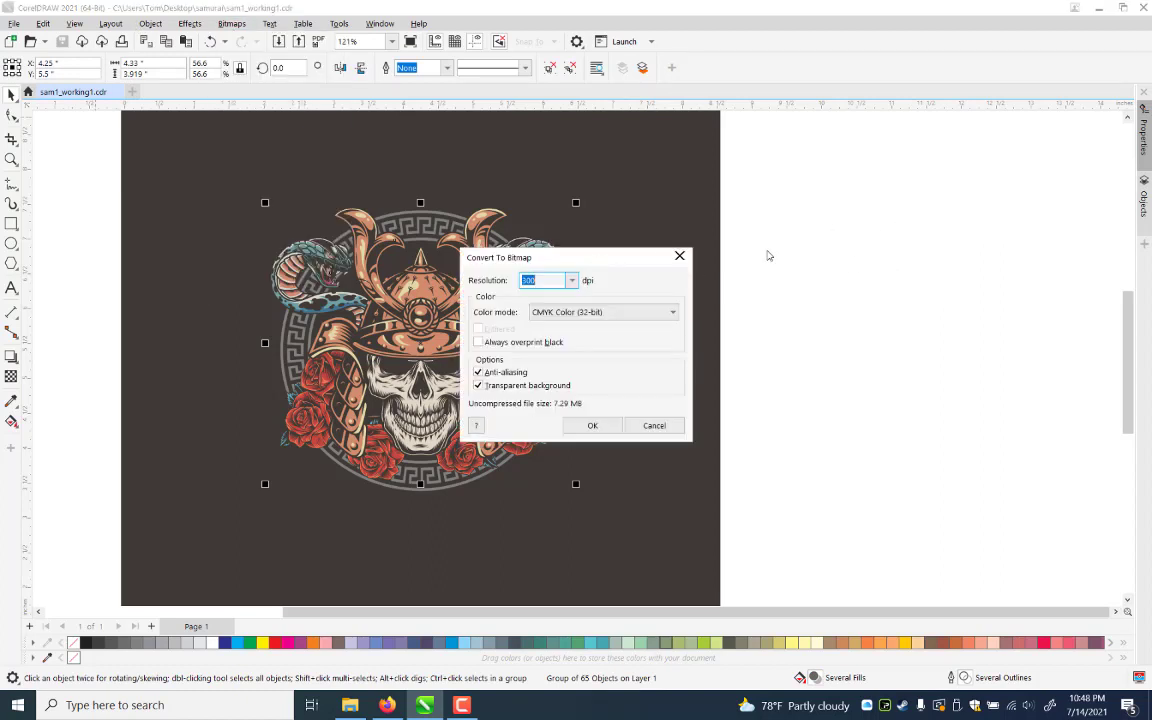
pyautogui.moveTo(595, 262); pyautogui.dragTo(742, 256)
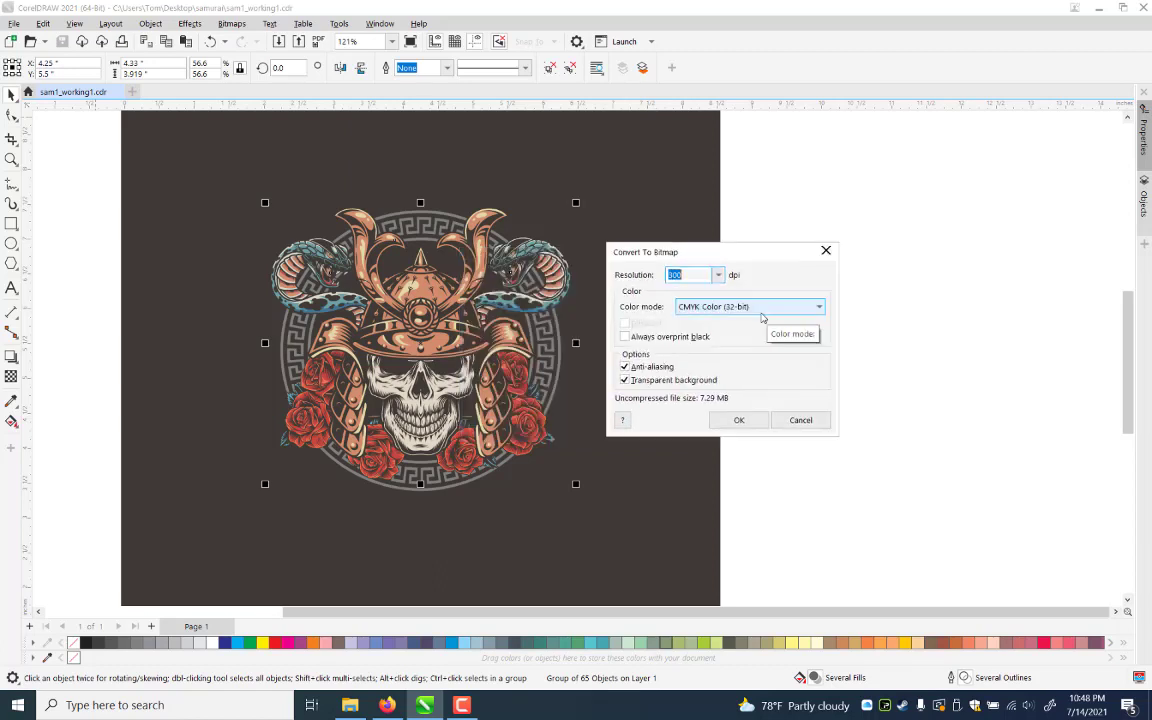
pyautogui.click(761, 312)
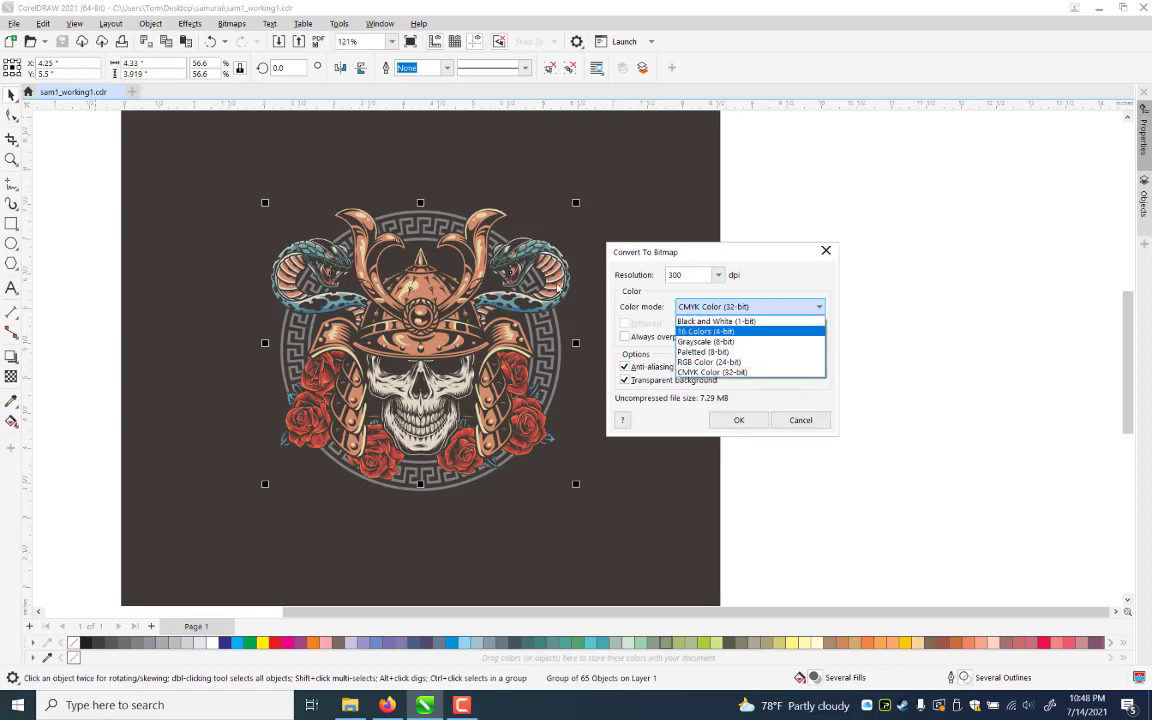
pyautogui.click(693, 342)
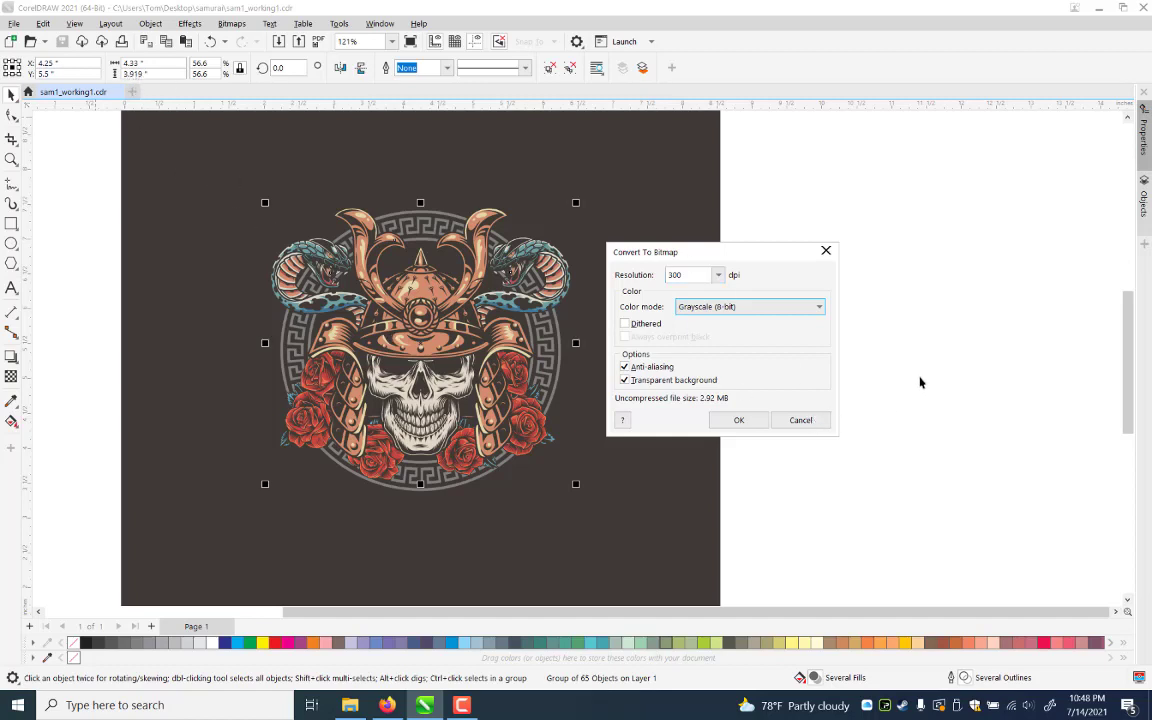
pyautogui.press('Escape')
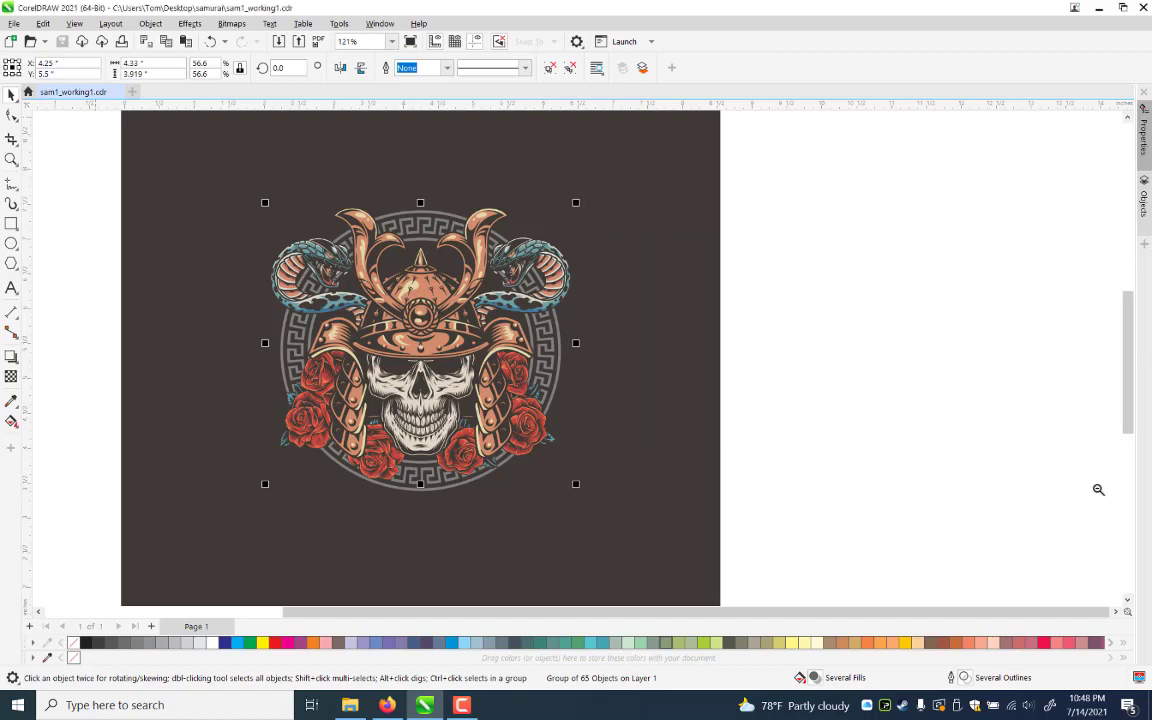
# Select the skull artwork and ring together and enlarge them proportionally about their centre to about 6.52 inches wide
pyautogui.click(985, 437)
pyautogui.press('F3')
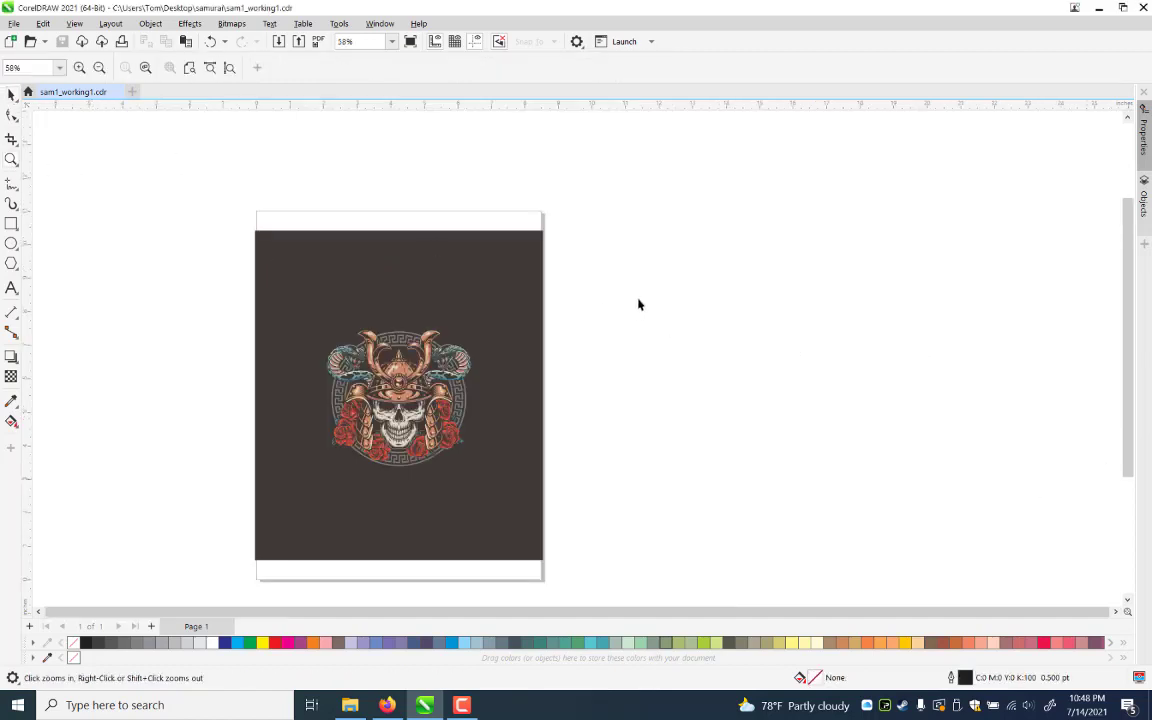
pyautogui.press('space')
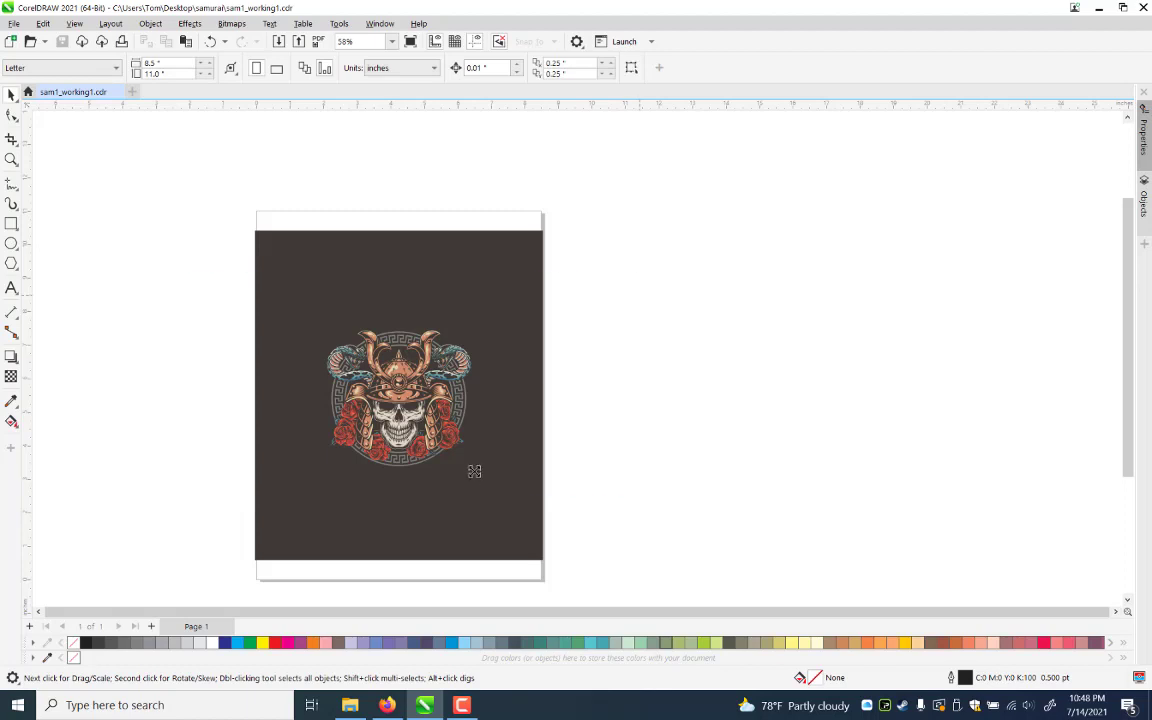
pyautogui.click(474, 471)
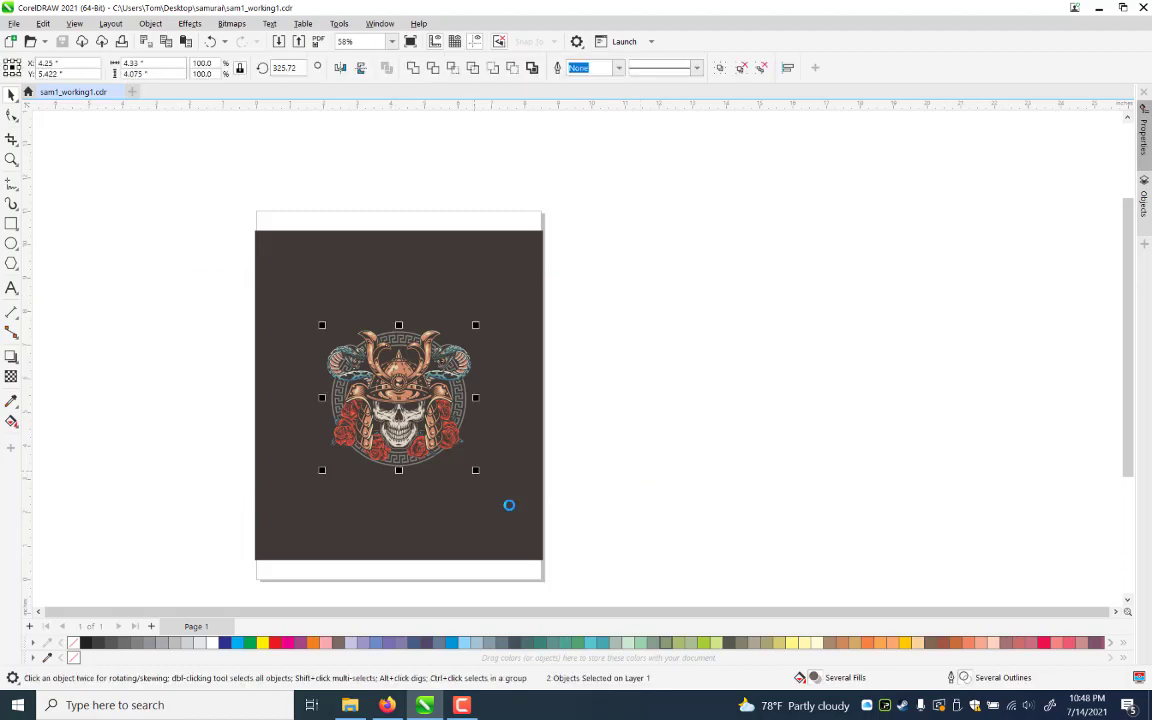
pyautogui.moveTo(509, 505); pyautogui.dragTo(506, 502)
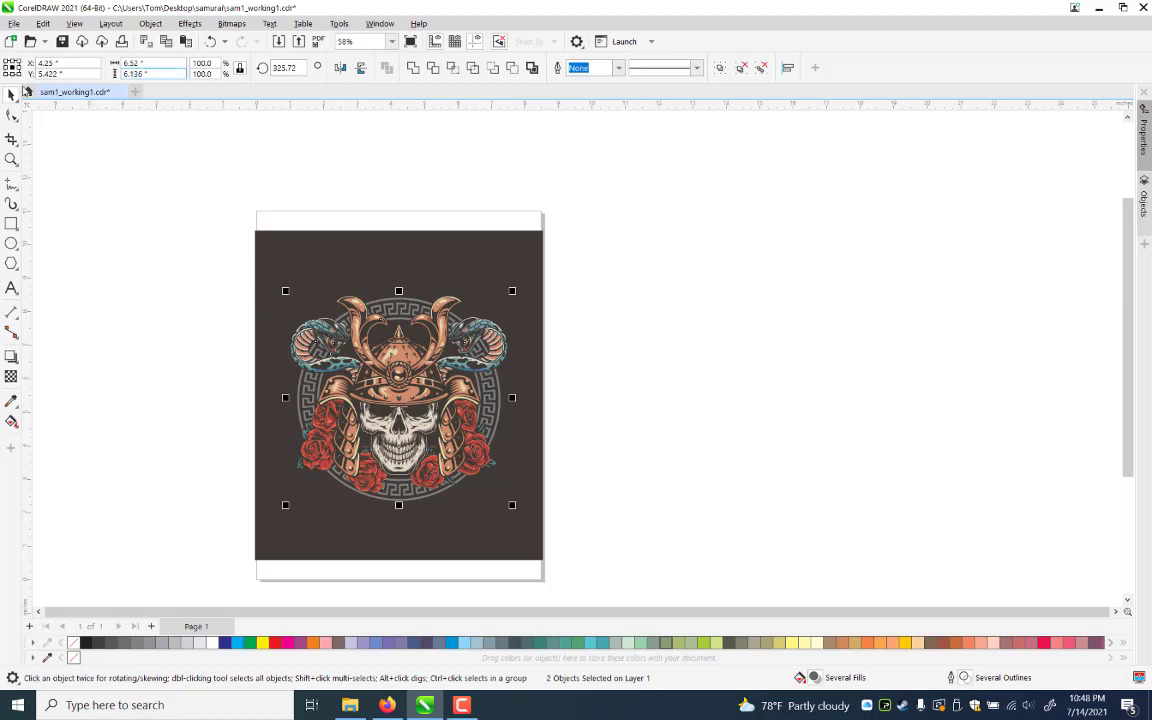
# Save the enlarged artwork in the current sam1_working1 file
pyautogui.click(11, 161)
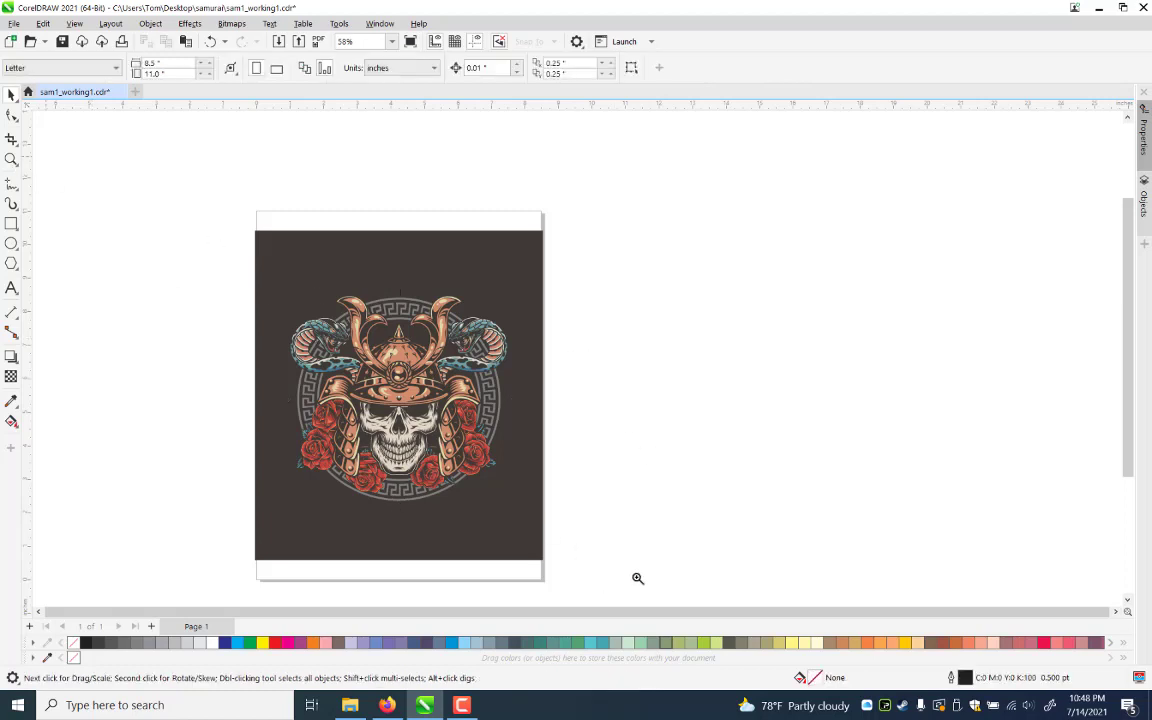
pyautogui.press('z')
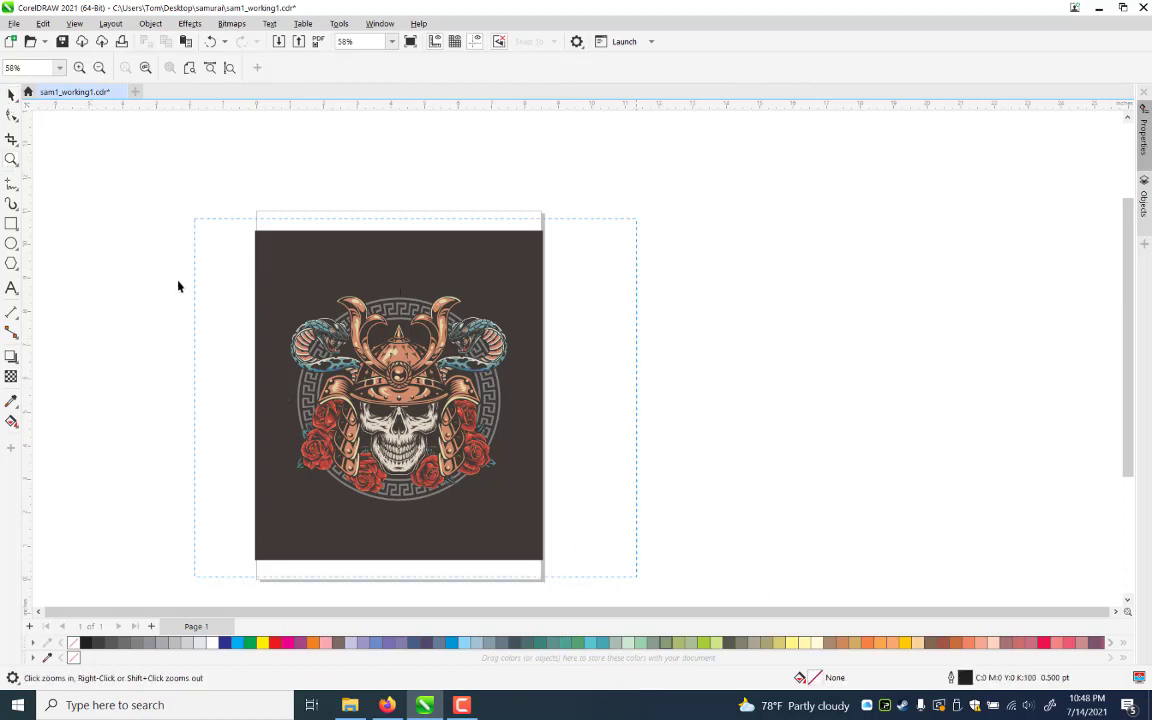
pyautogui.press('F4')
pyautogui.press('space')
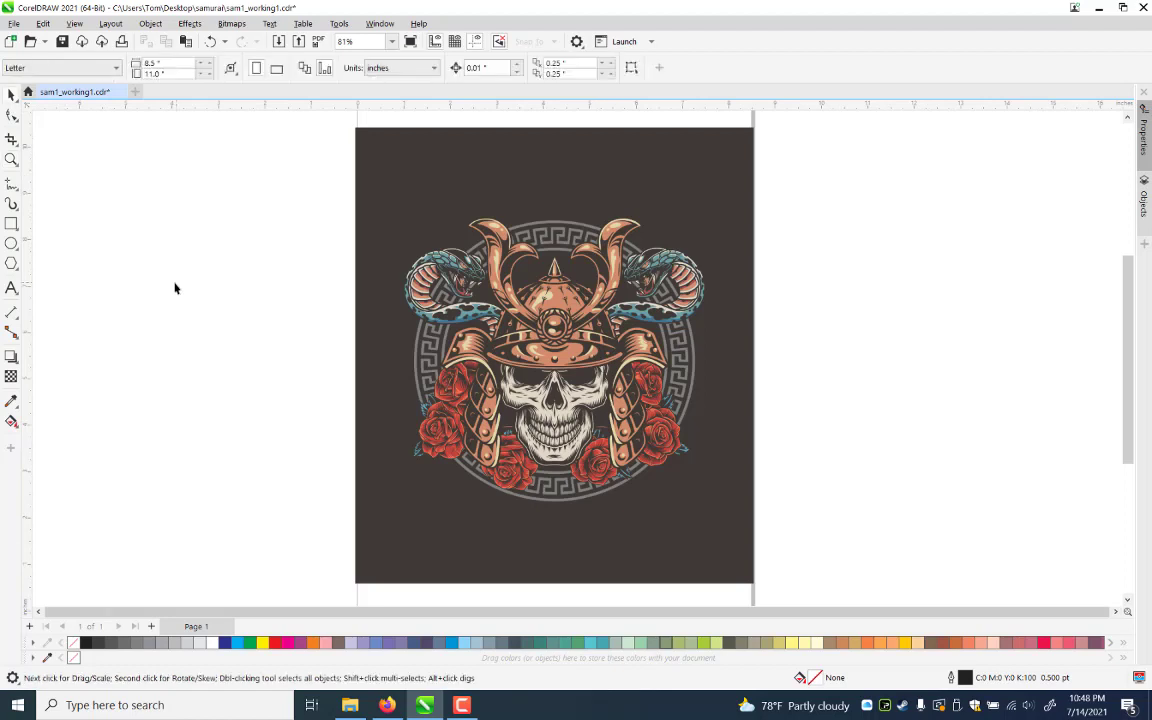
pyautogui.hotkey('ctrl', 's')
# Scale only the Greek-key ring down about its centre to about 5.789 inches wide, 78.8%
pyautogui.click(699, 504)
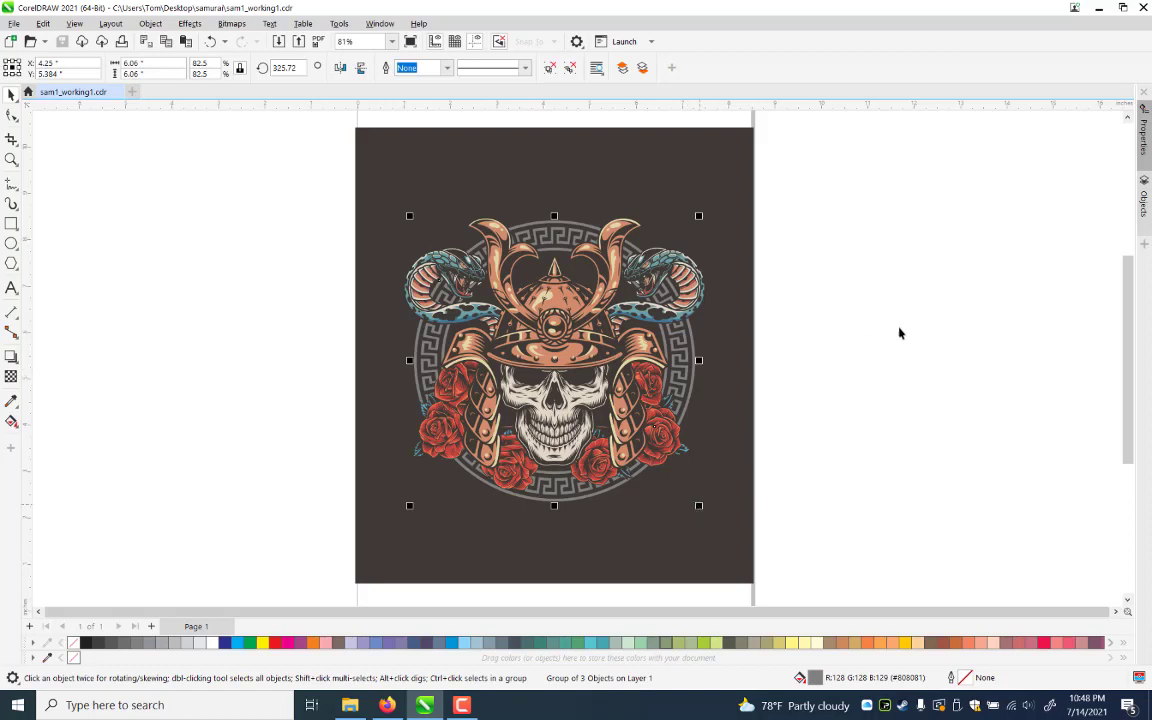
pyautogui.moveTo(699, 505); pyautogui.dragTo(693, 499)
pyautogui.moveTo(940, 309); pyautogui.dragTo(941, 322)
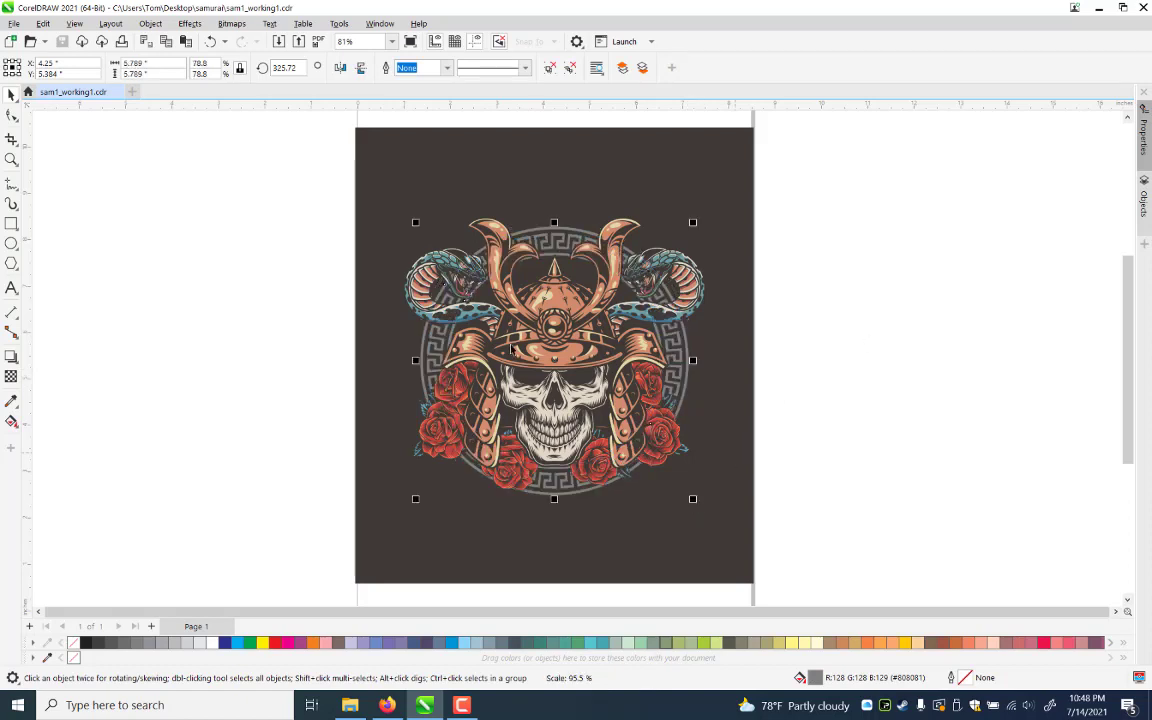
pyautogui.click(941, 322)
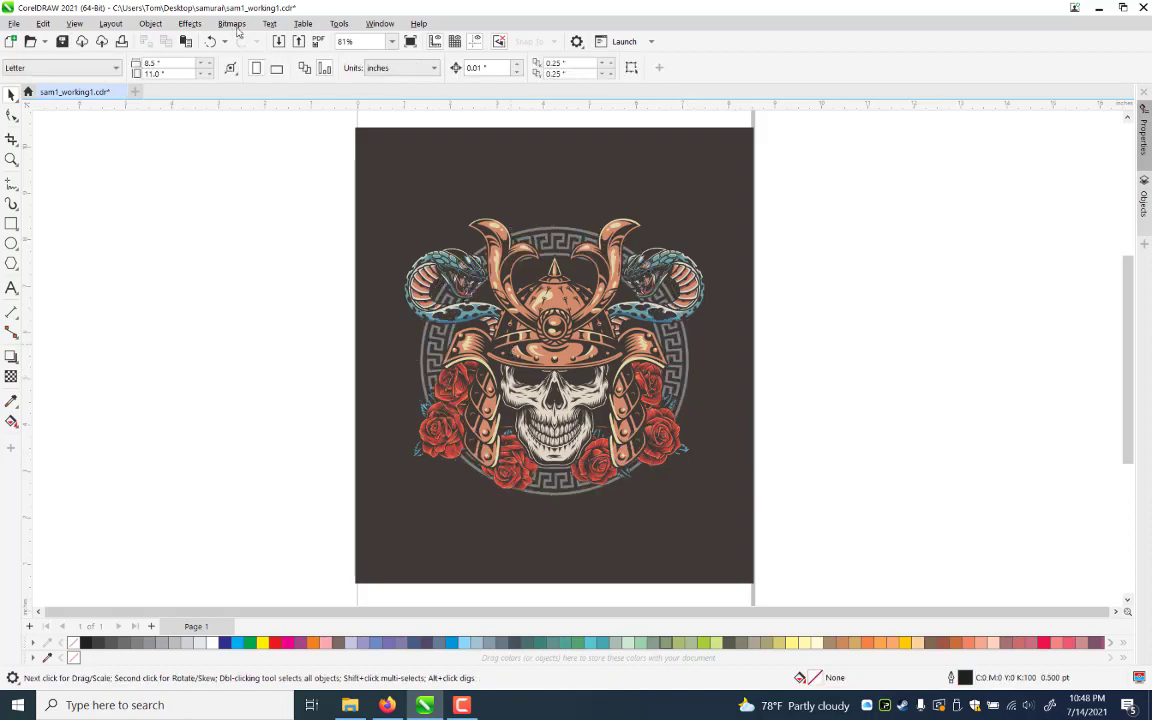
# Convert the skull artwork group to a 300 dpi Grayscale (8-bit) bitmap with anti-aliasing and a transparent background
pyautogui.hotkey('ctrl', 'a')
pyautogui.hotkey('alt', 'b')
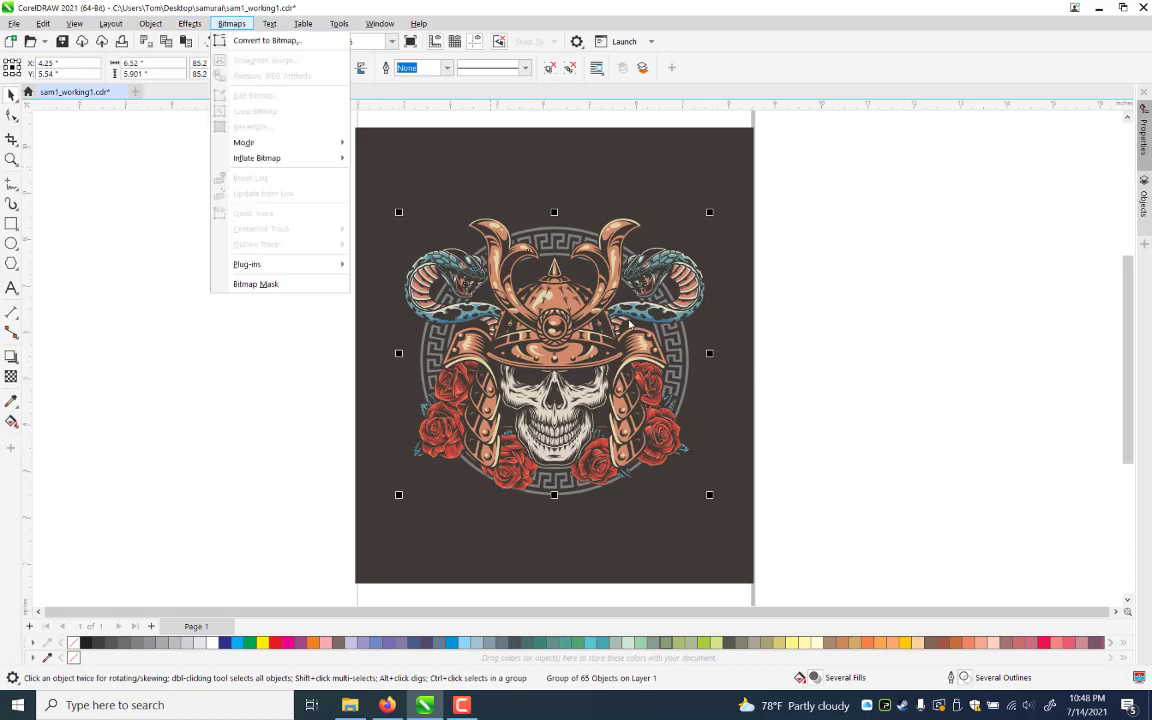
pyautogui.press('Return')
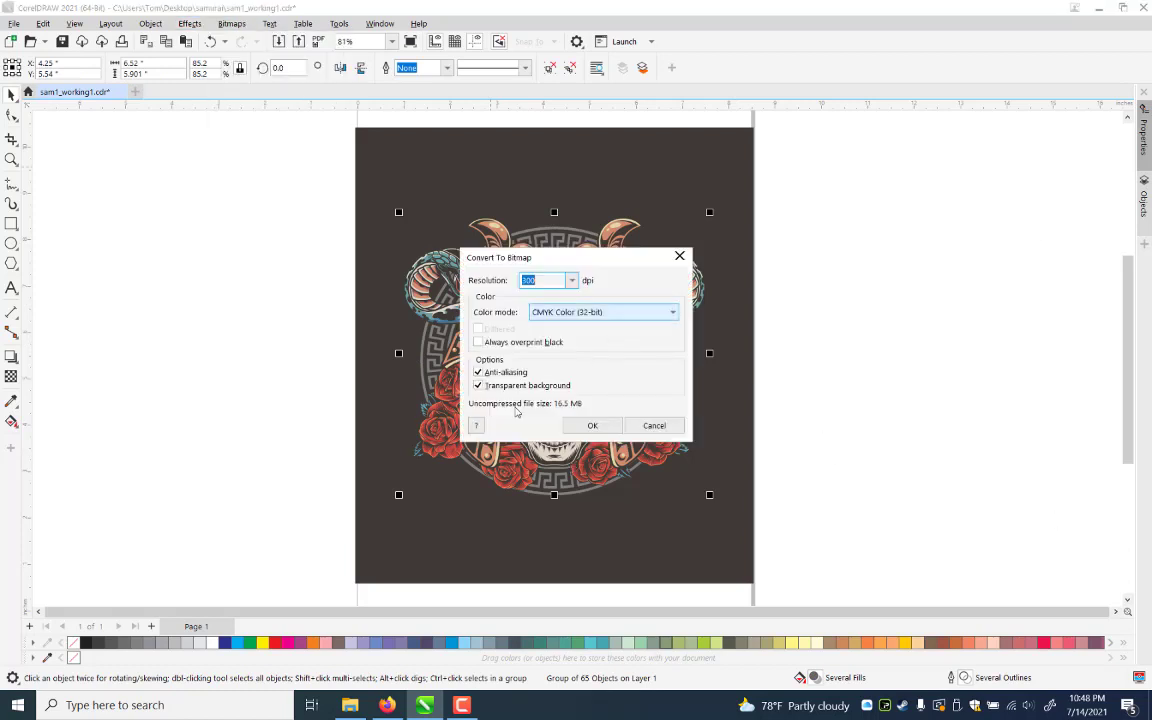
pyautogui.click(600, 312)
pyautogui.press('Return')
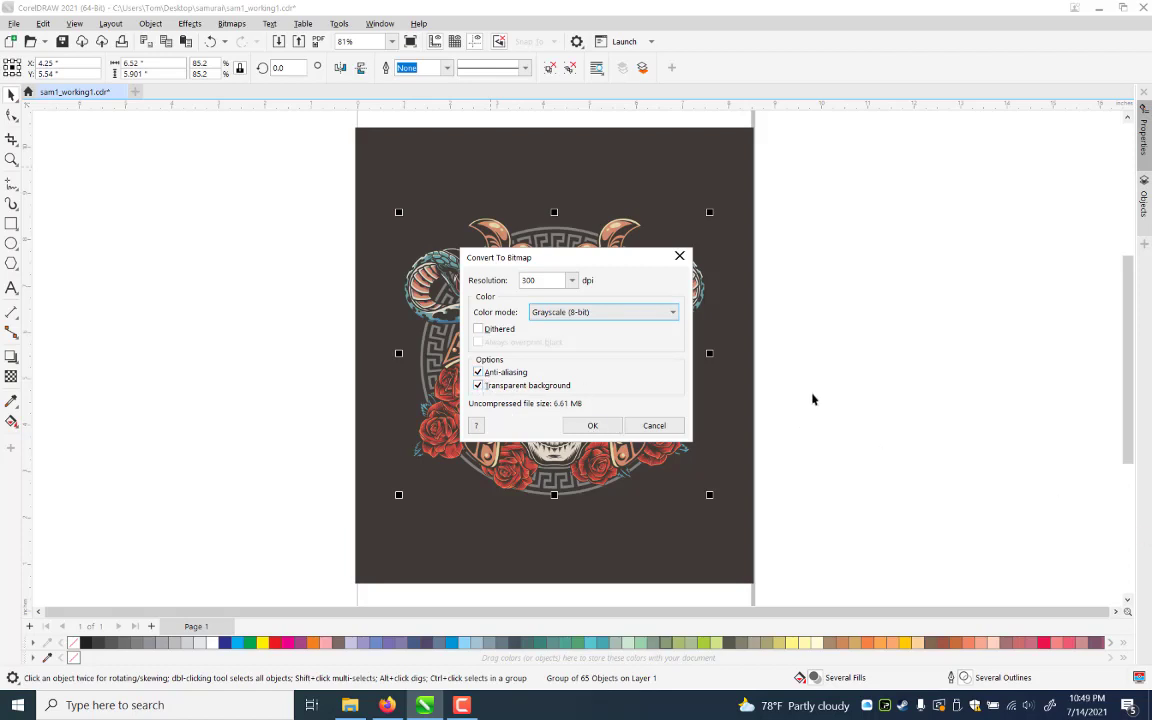
pyautogui.press('Return')
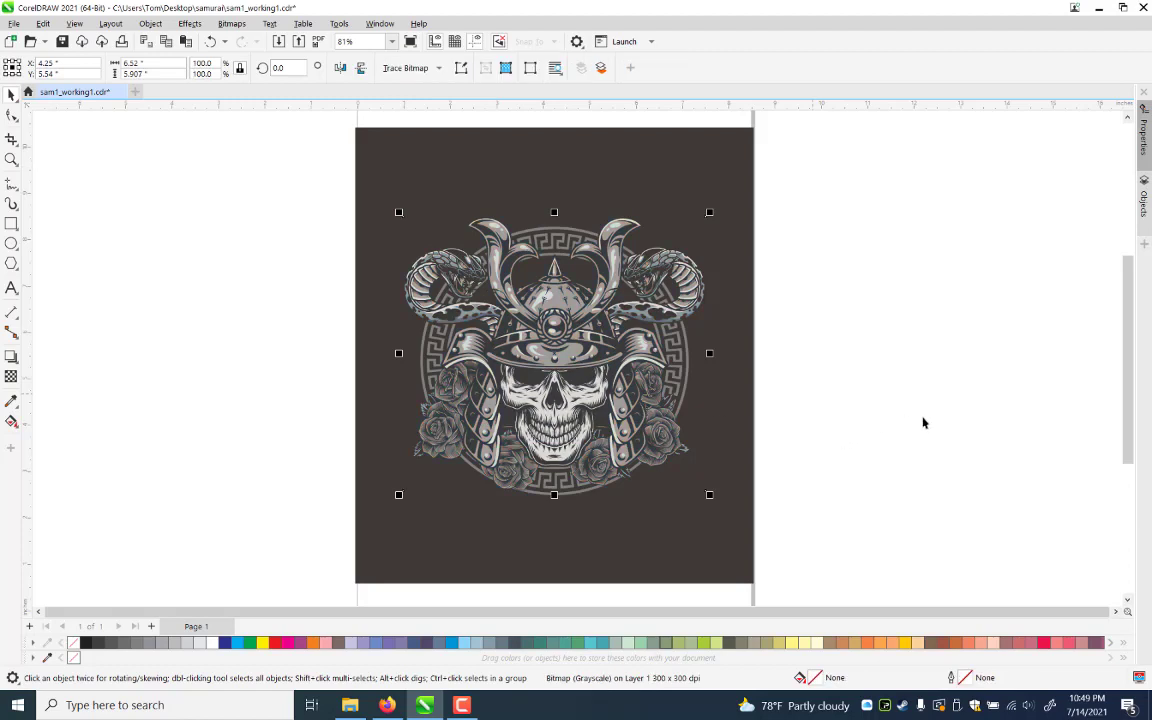
# Compare the grayscale bitmap with the coloured artwork by undoing and restoring the conversion
pyautogui.moveTo(583, 380); pyautogui.dragTo(357, 306)
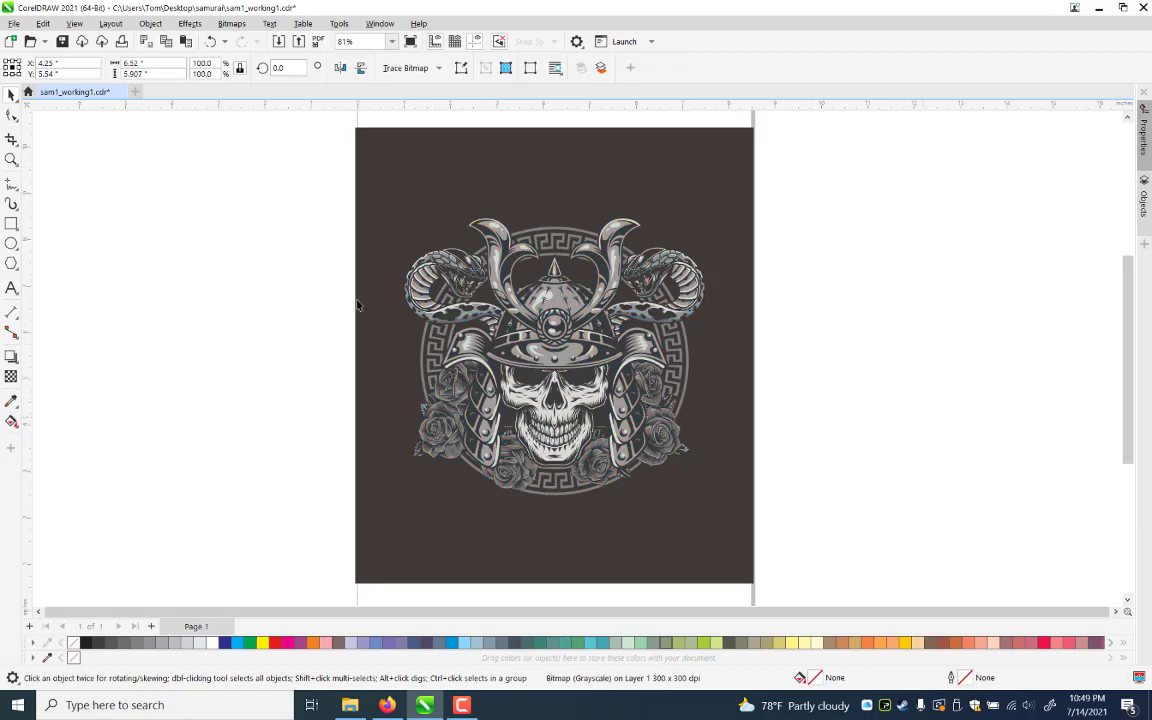
pyautogui.click(8, 165)
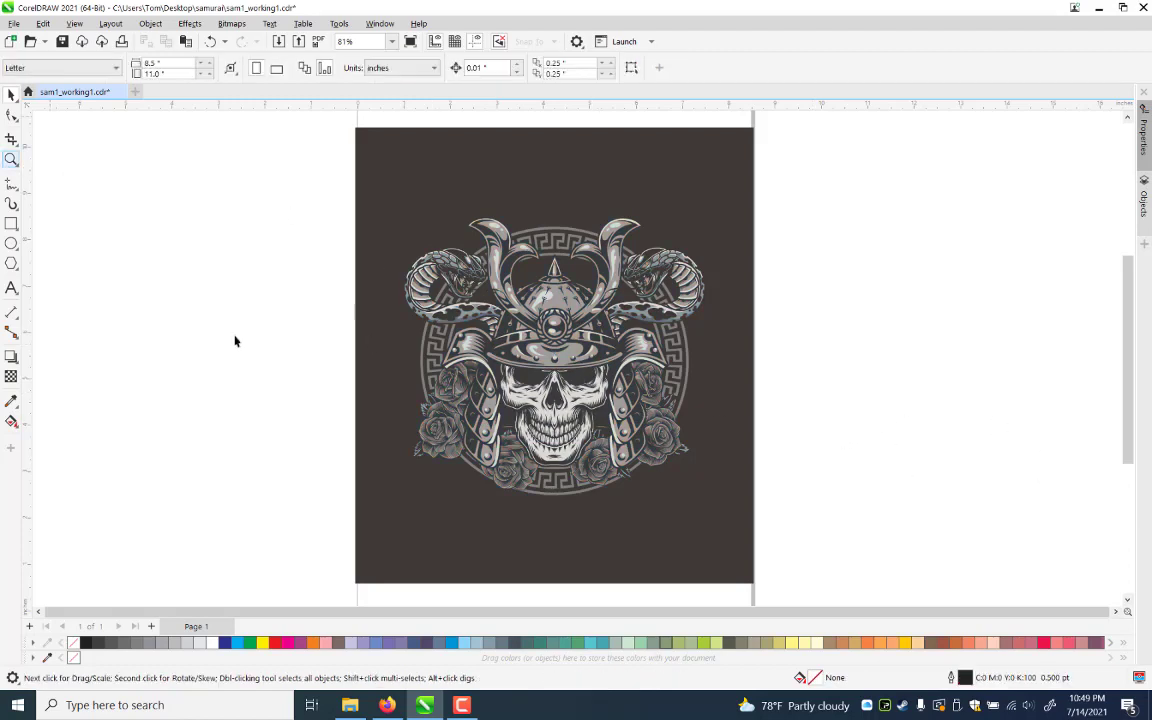
pyautogui.press('space')
pyautogui.click(449, 298)
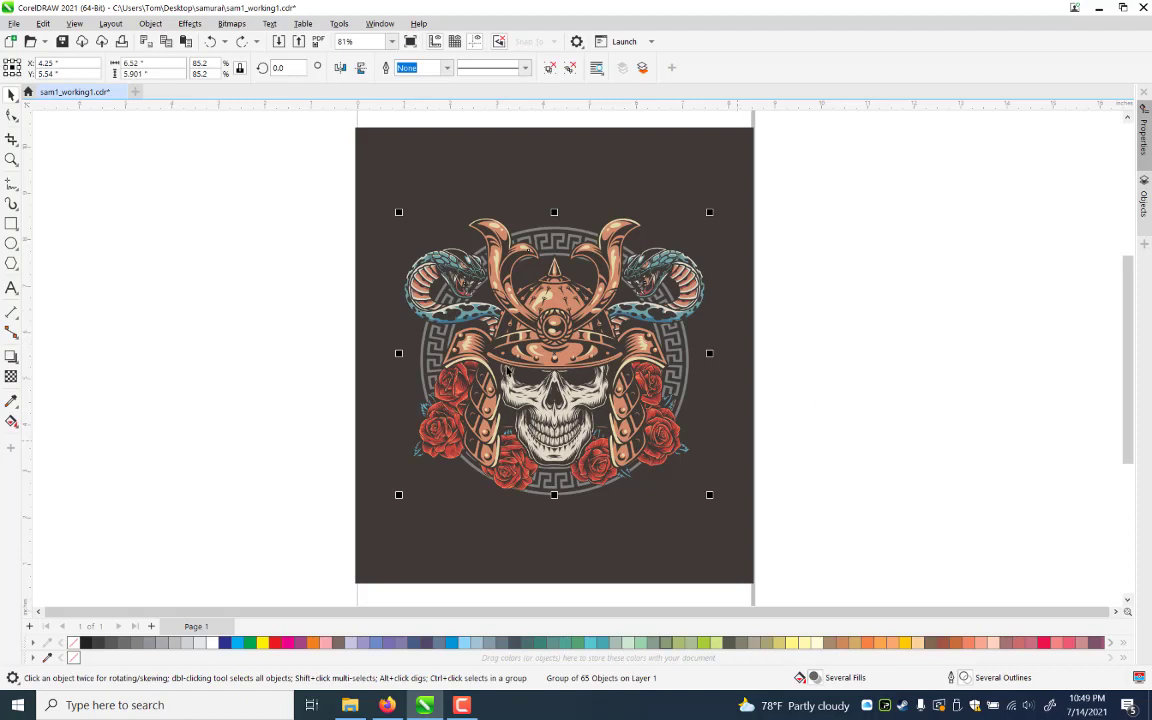
pyautogui.hotkey('ctrl', 'shift', 'z')
pyautogui.click(262, 160)
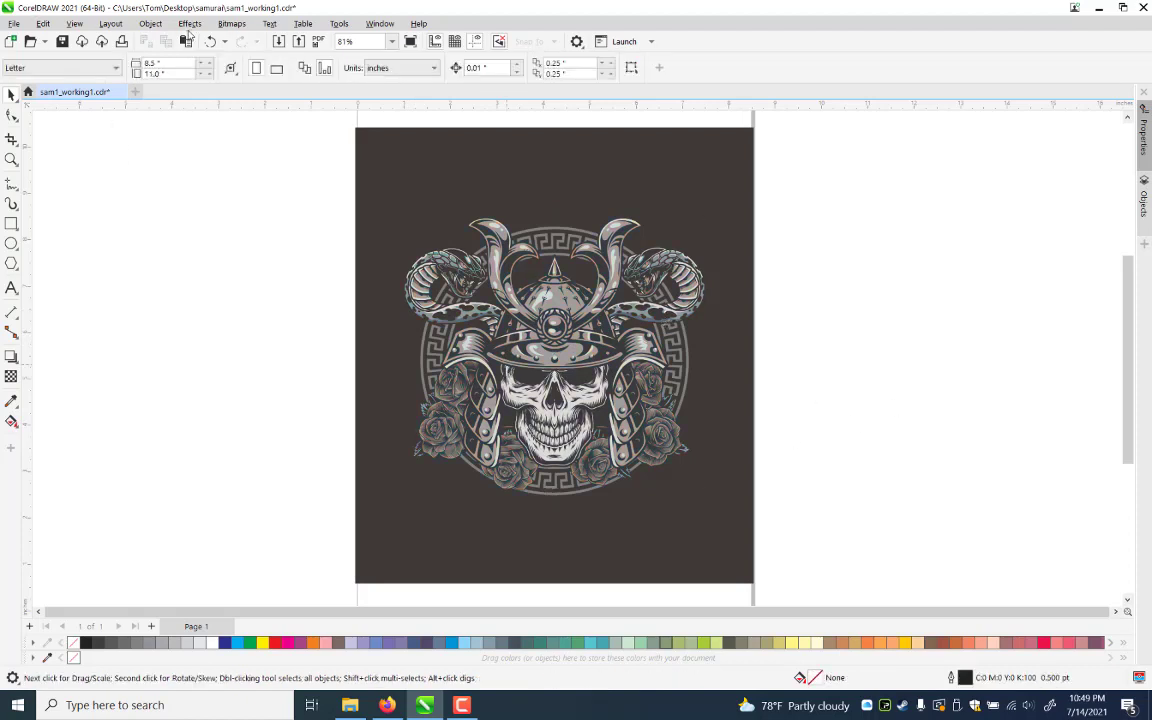
# Reset the tone curve on the grayscale skull bitmap and darken its shadows with a curve point at X 27, Y 8
pyautogui.click(667, 282)
pyautogui.hotkey('alt', 'c')
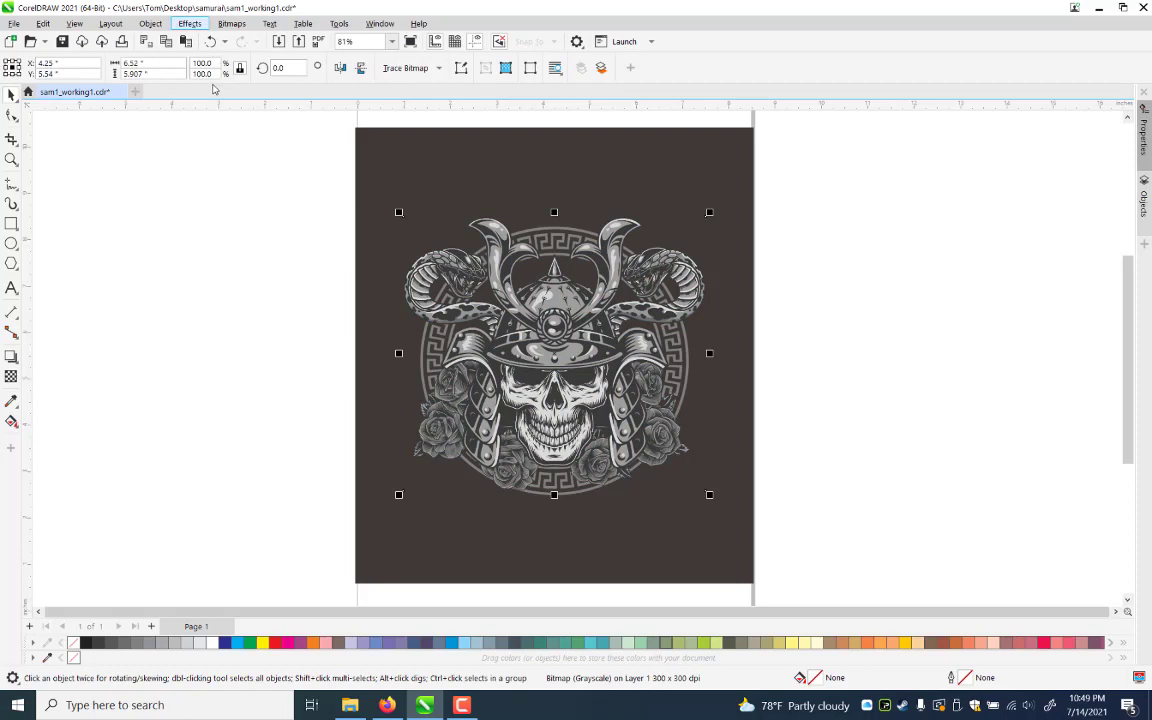
pyautogui.moveTo(250, 91)
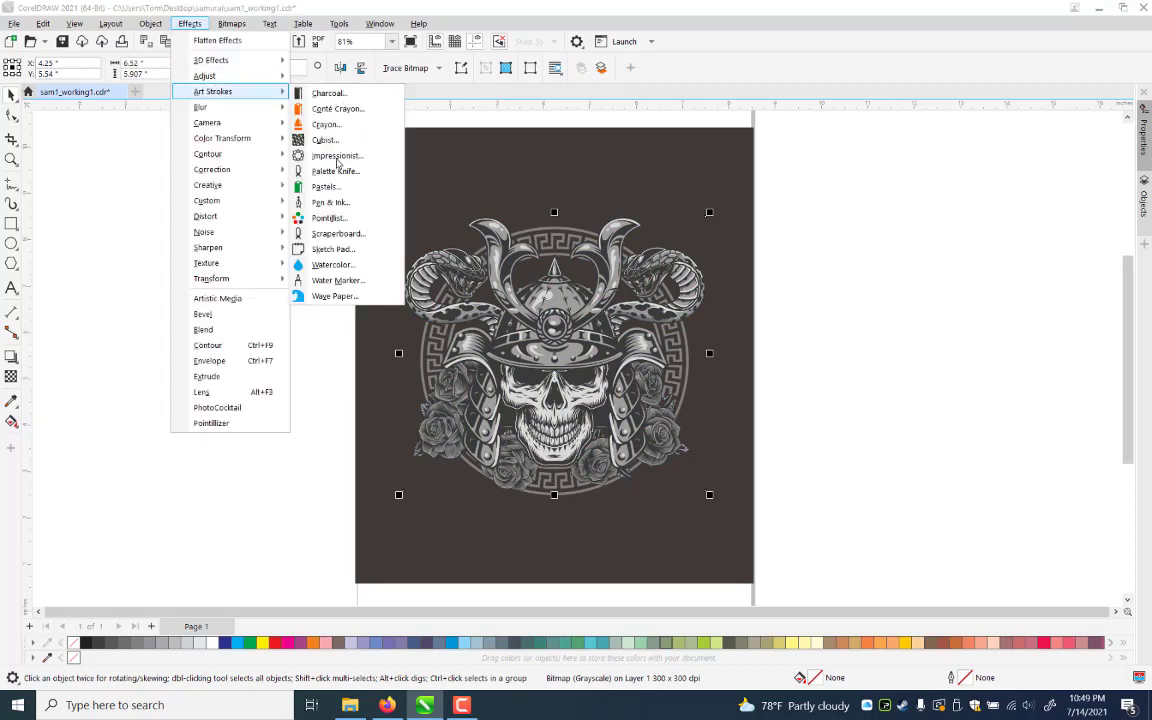
pyautogui.click(337, 163)
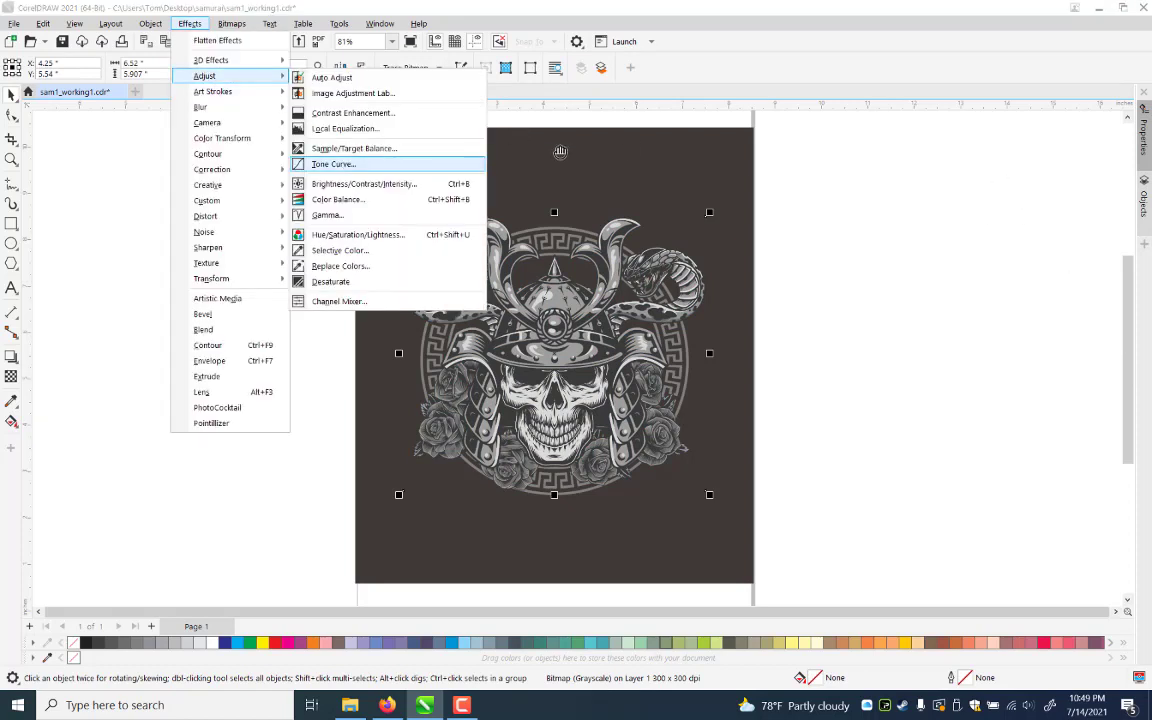
pyautogui.press('Return')
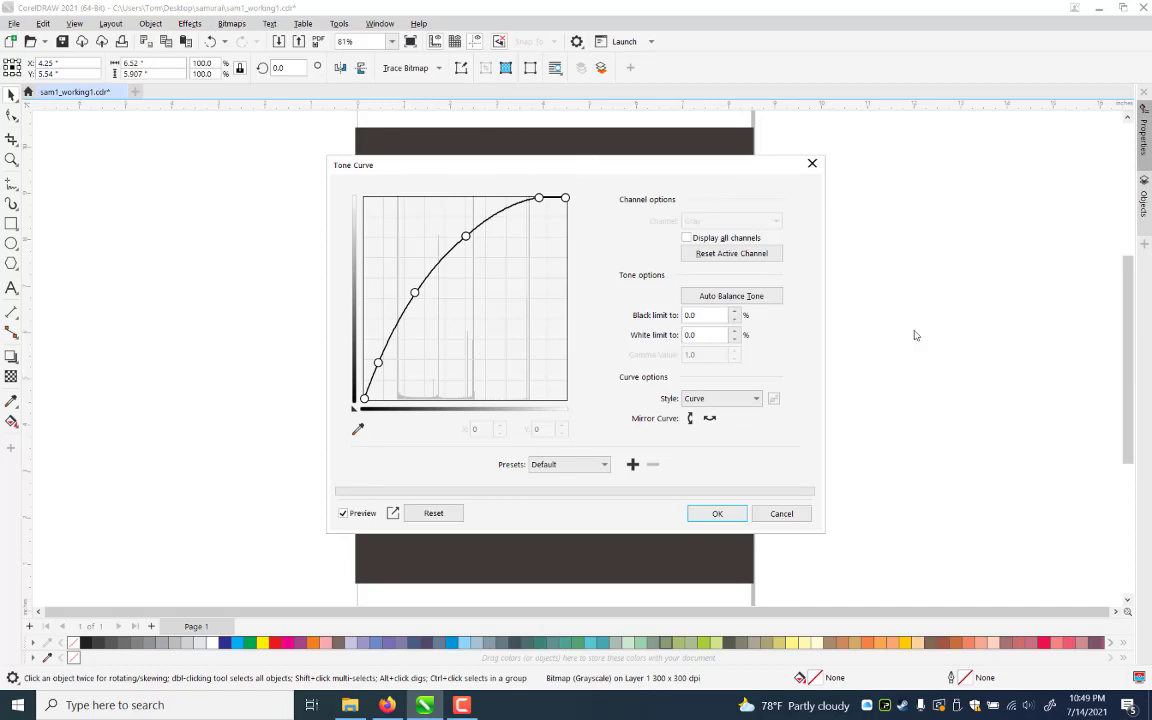
pyautogui.moveTo(471, 165); pyautogui.dragTo(822, 139)
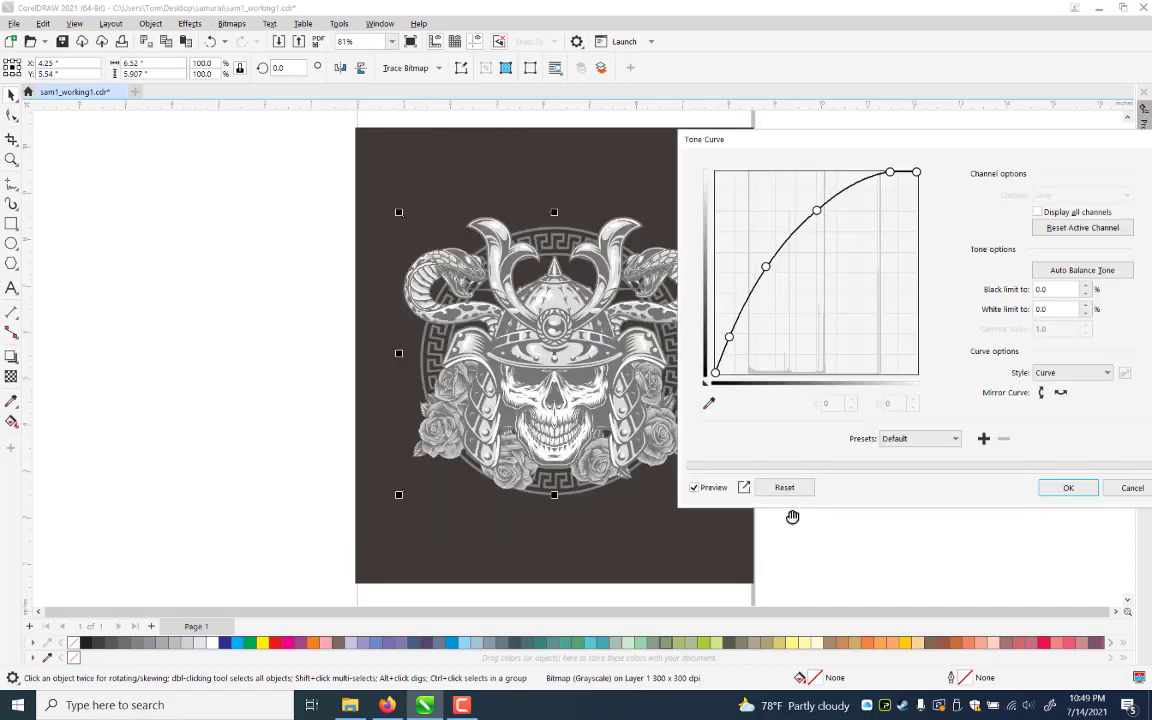
pyautogui.click(784, 487)
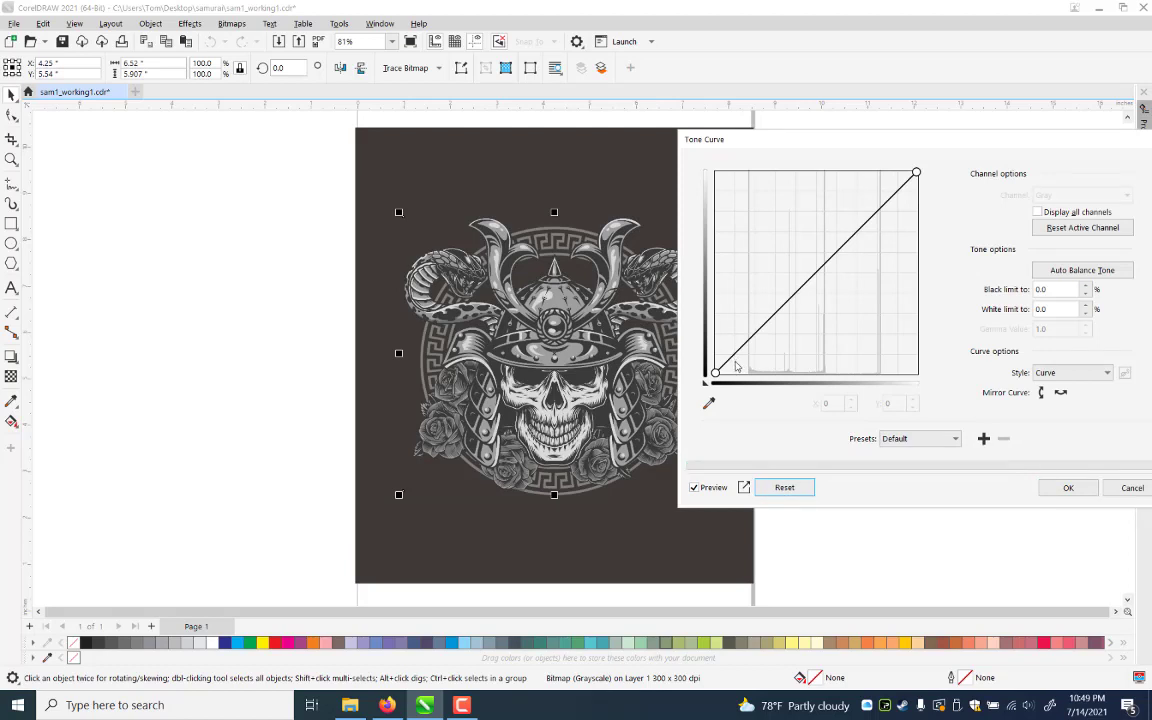
pyautogui.click(735, 364)
pyautogui.moveTo(736, 364); pyautogui.dragTo(737, 368)
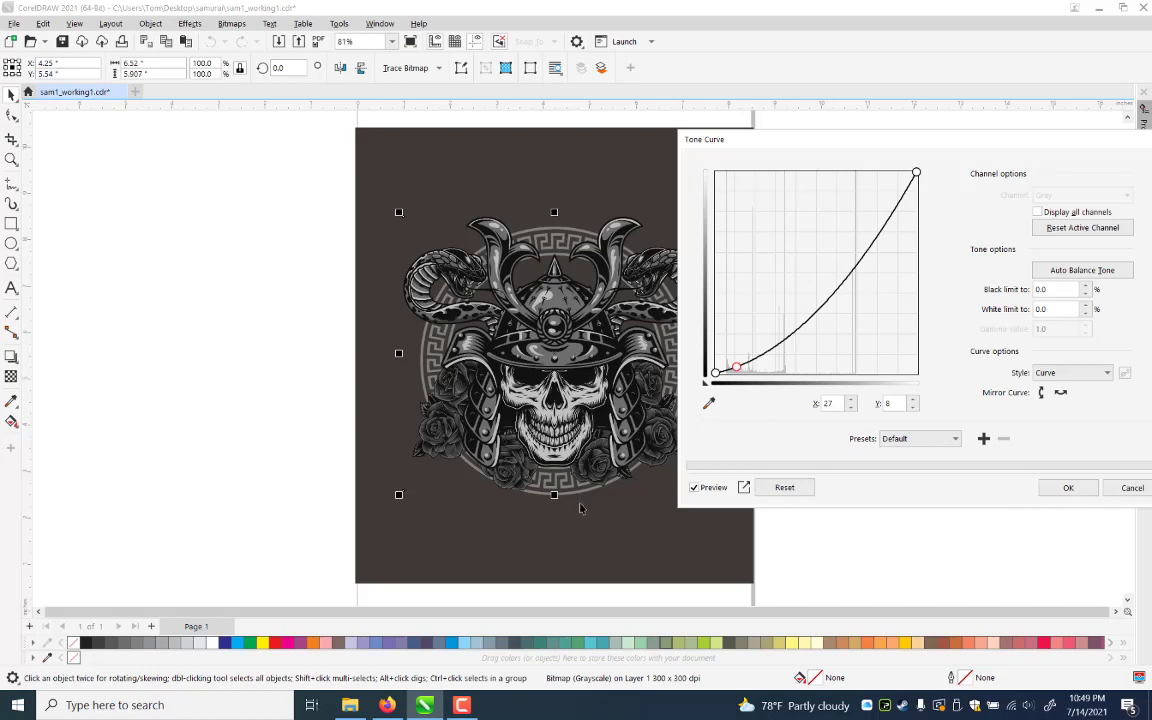
pyautogui.press('Return')
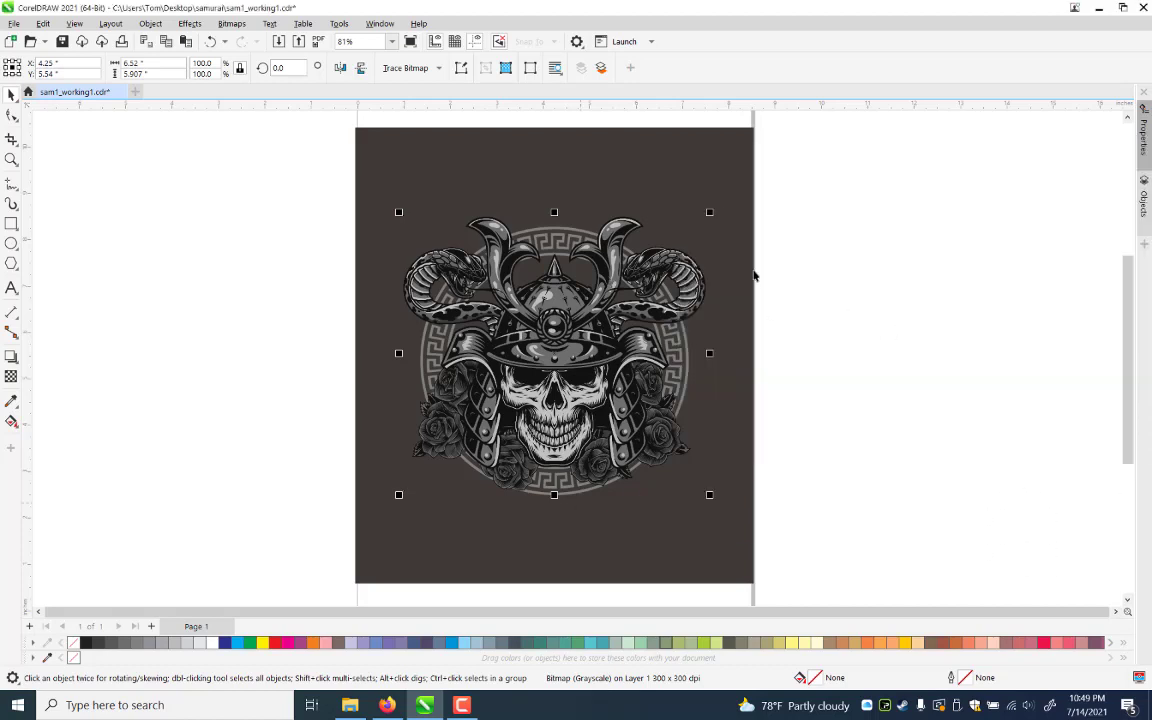
pyautogui.click(757, 560)
pyautogui.click(370, 415)
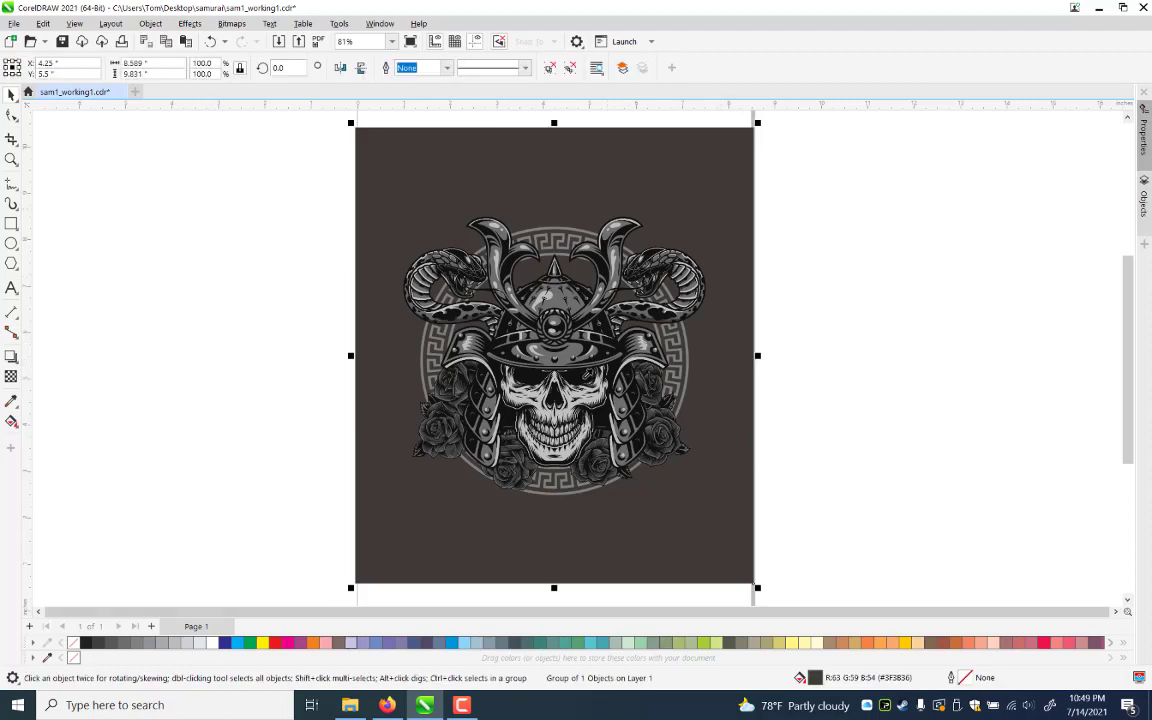
pyautogui.press('i')
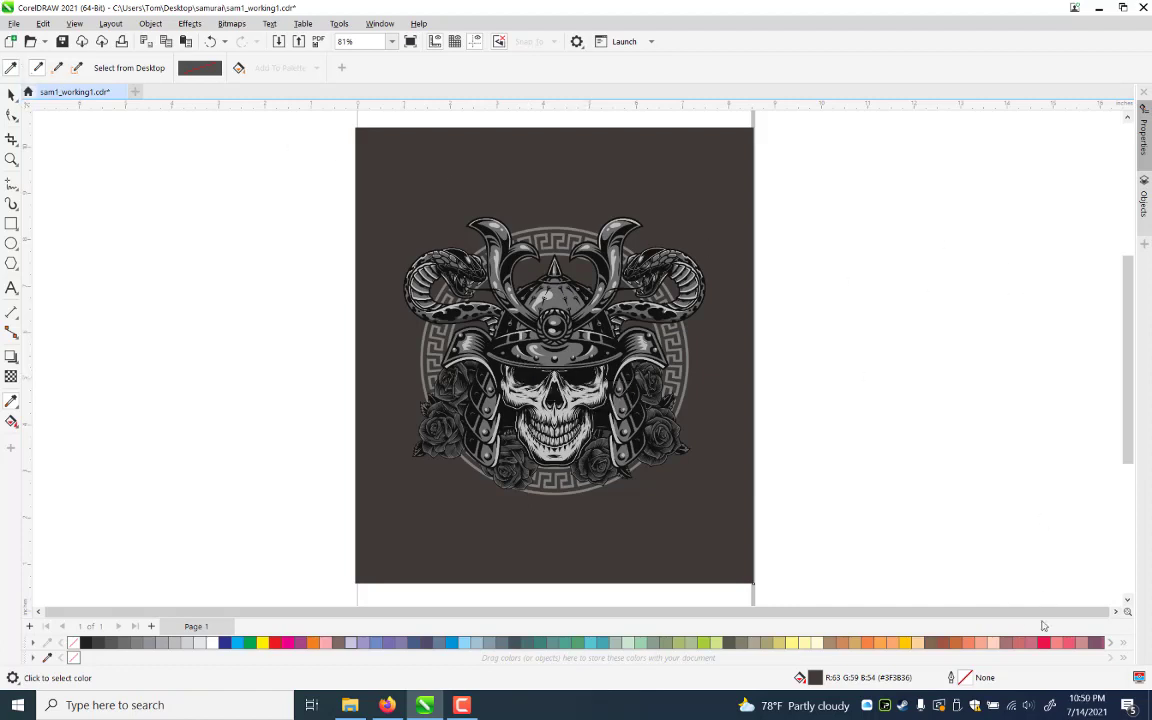
pyautogui.press('space')
pyautogui.press('Tab')
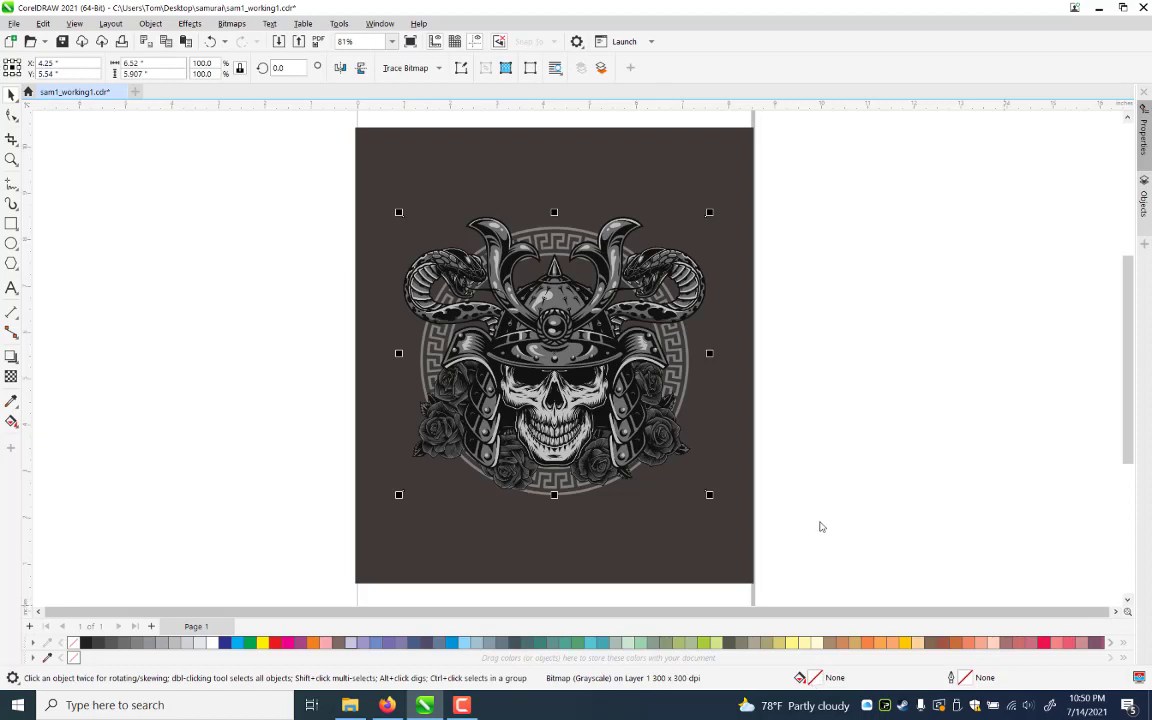
pyautogui.press('F11')
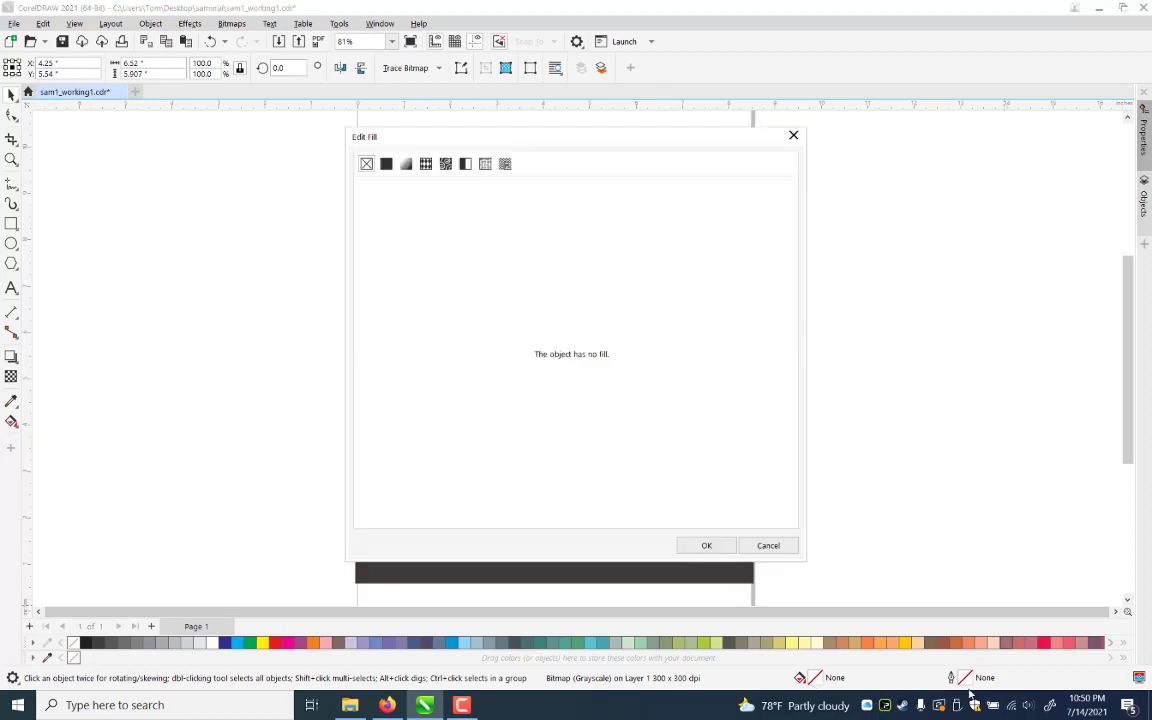
pyautogui.click(694, 547)
# Change the background rectangle's uniform fill to the Grayscale colour model and set it to black, with R at 0
pyautogui.press('Tab')
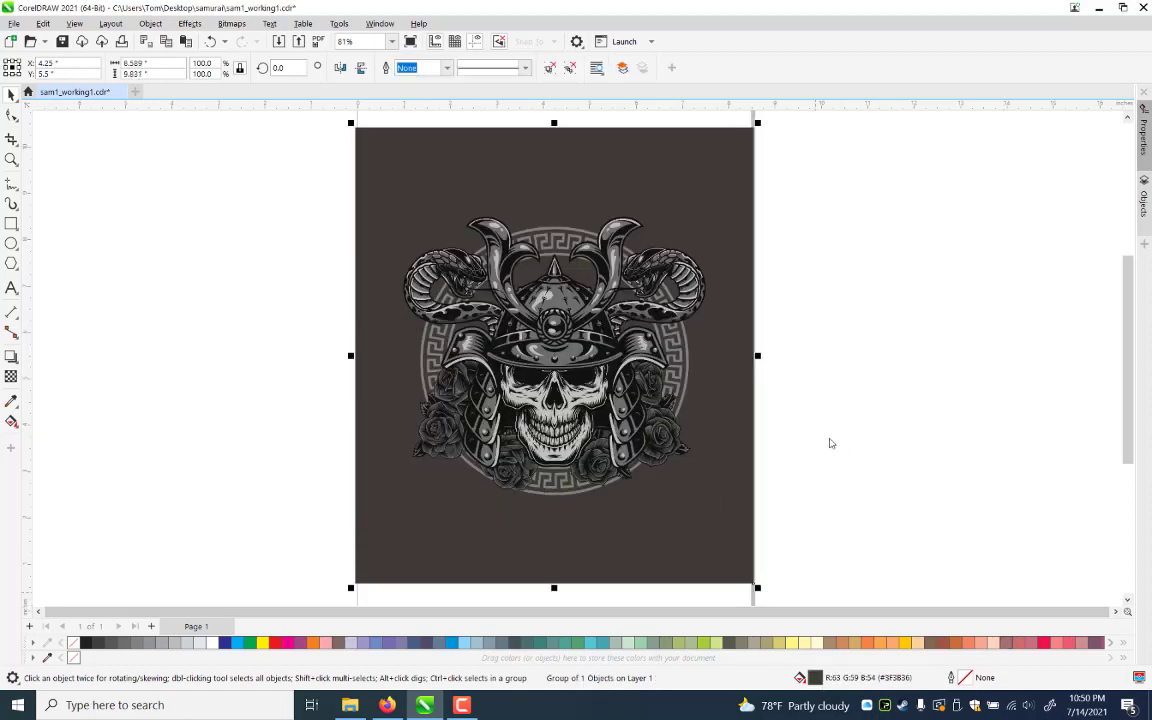
pyautogui.press('F11')
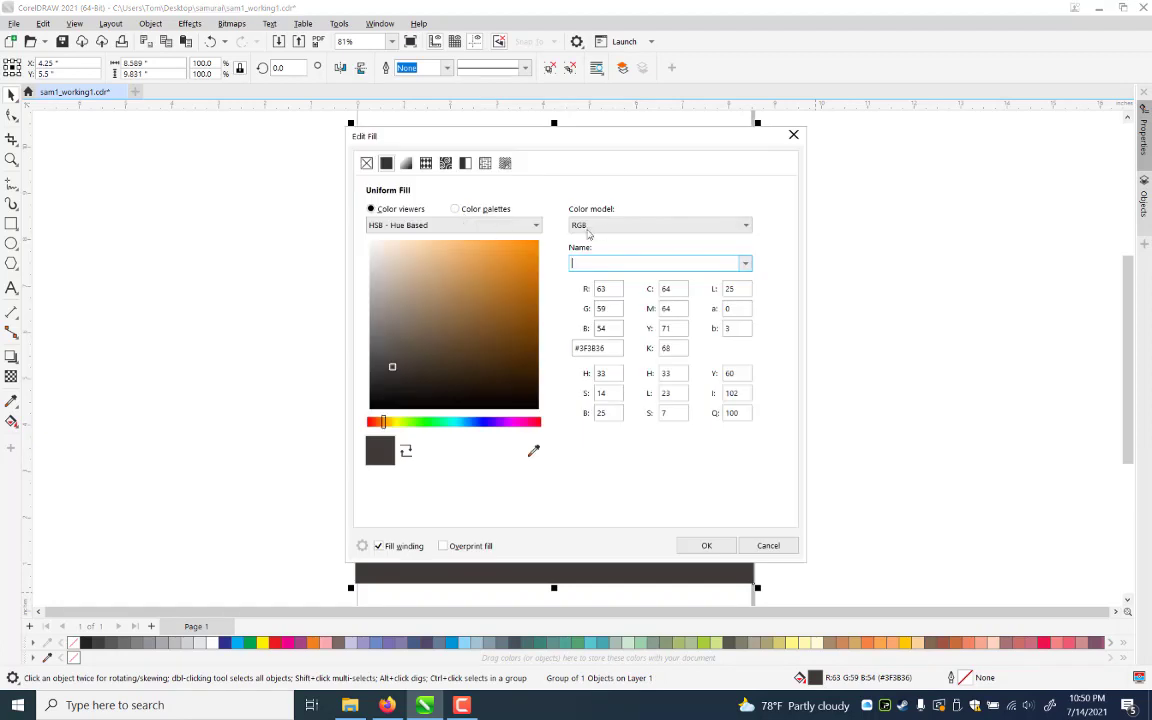
pyautogui.click(658, 226)
pyautogui.click(743, 226)
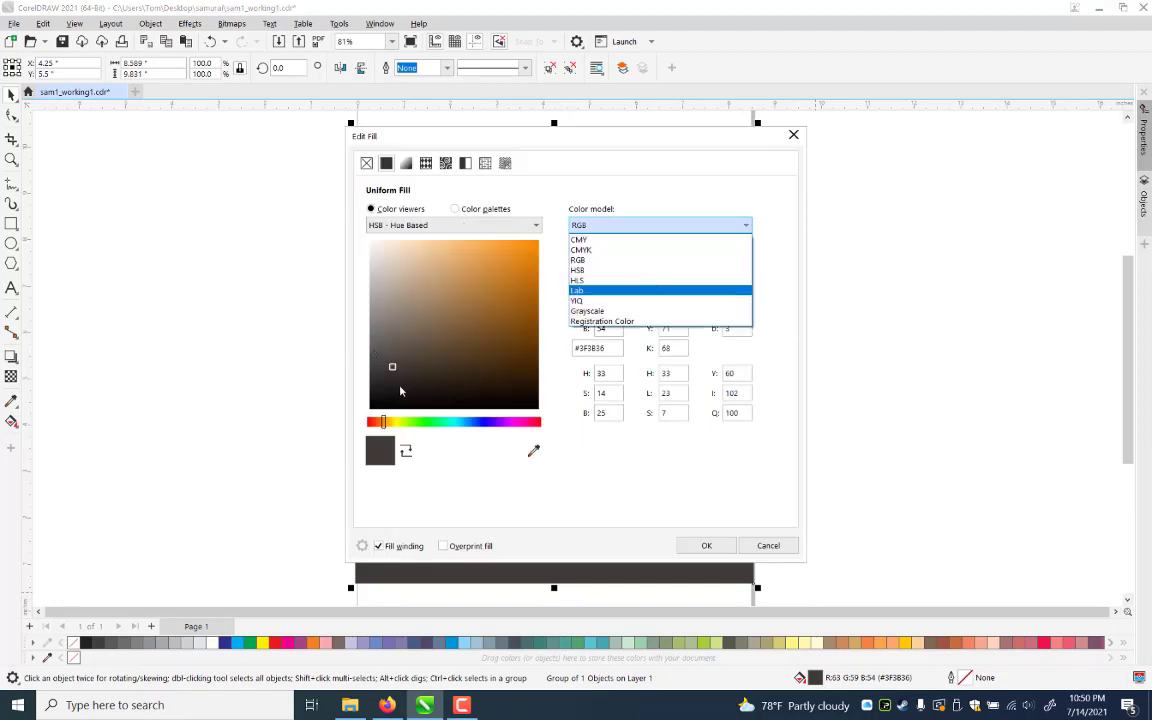
pyautogui.press('Down')
pyautogui.press('Down')
pyautogui.press('Return')
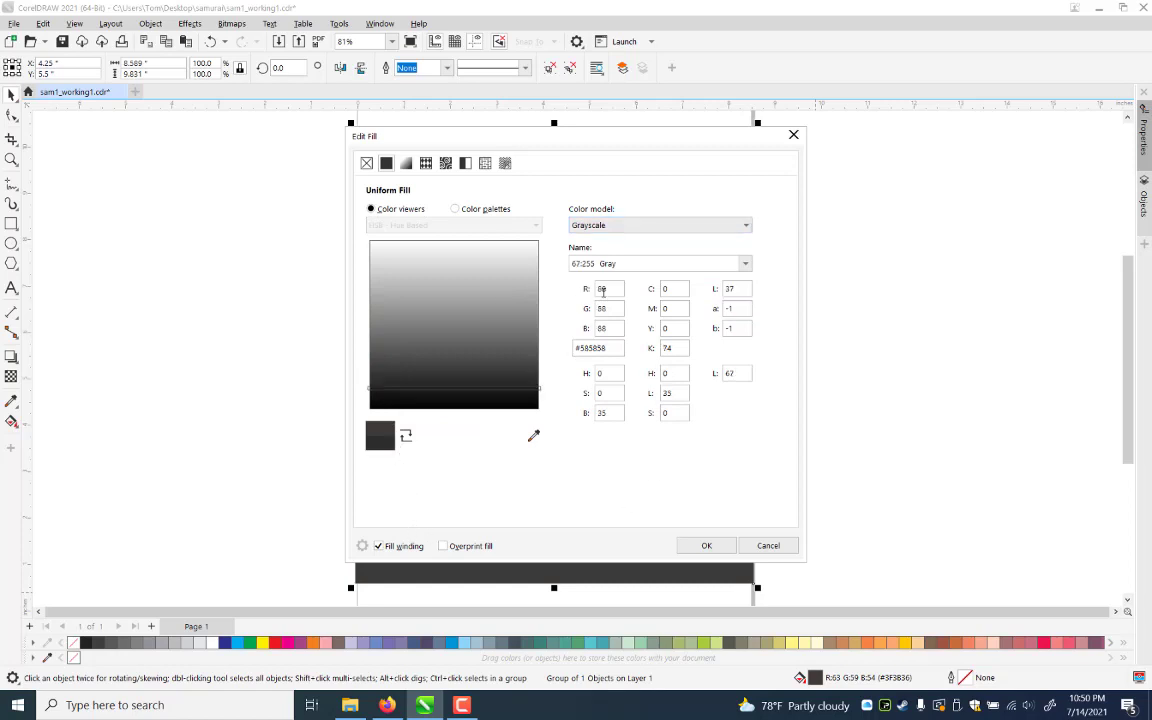
pyautogui.doubleClick(603, 290)
pyautogui.write('0')
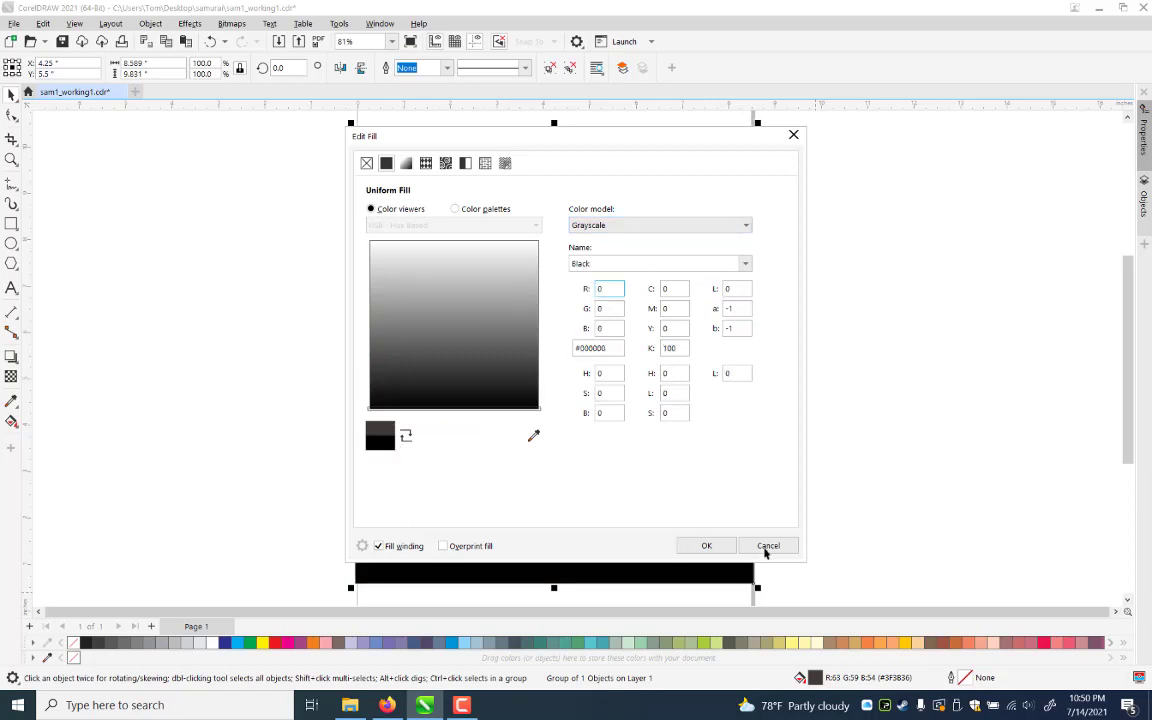
pyautogui.click(706, 546)
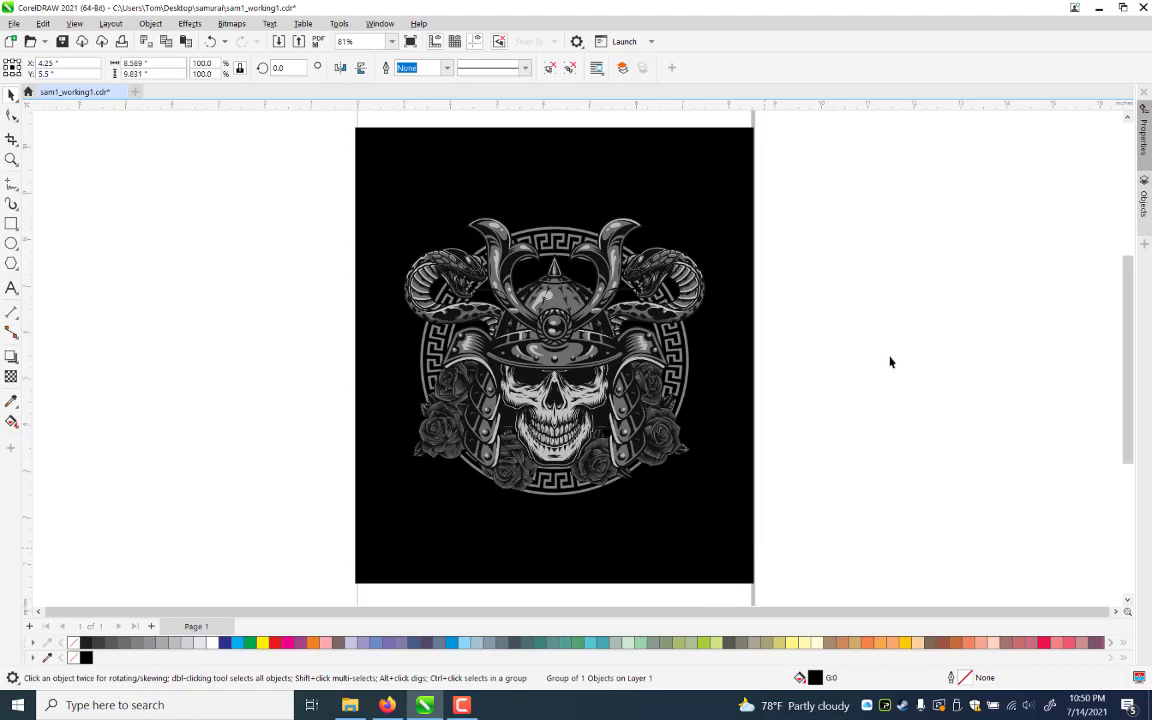
pyautogui.press('Escape')
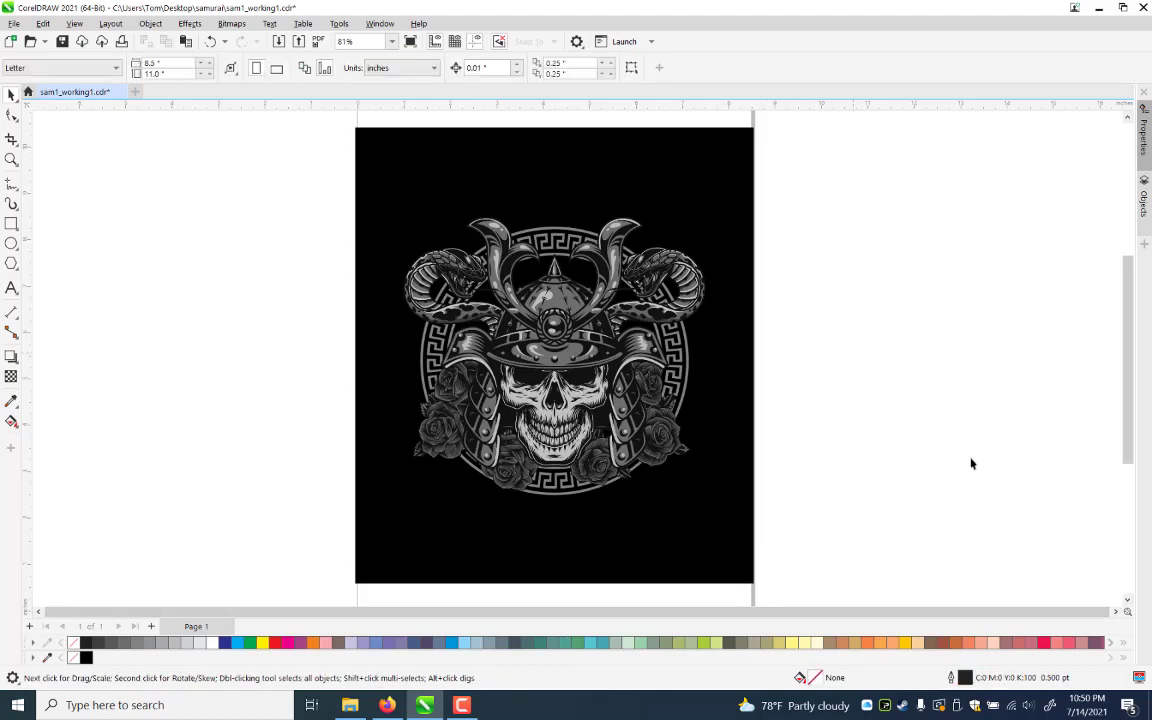
# Reset the tone curve on the grayscale skull bitmap and pull a shadow point down to X 43, Y 0
pyautogui.click(484, 380)
pyautogui.click(190, 25)
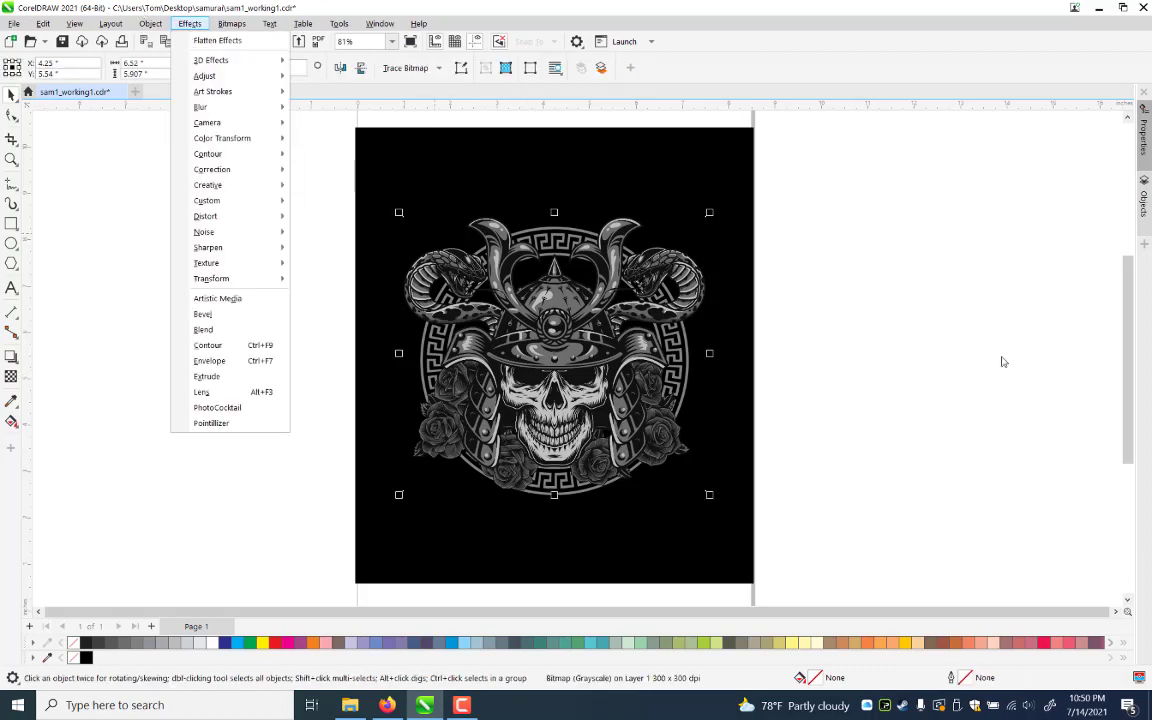
pyautogui.click(579, 165)
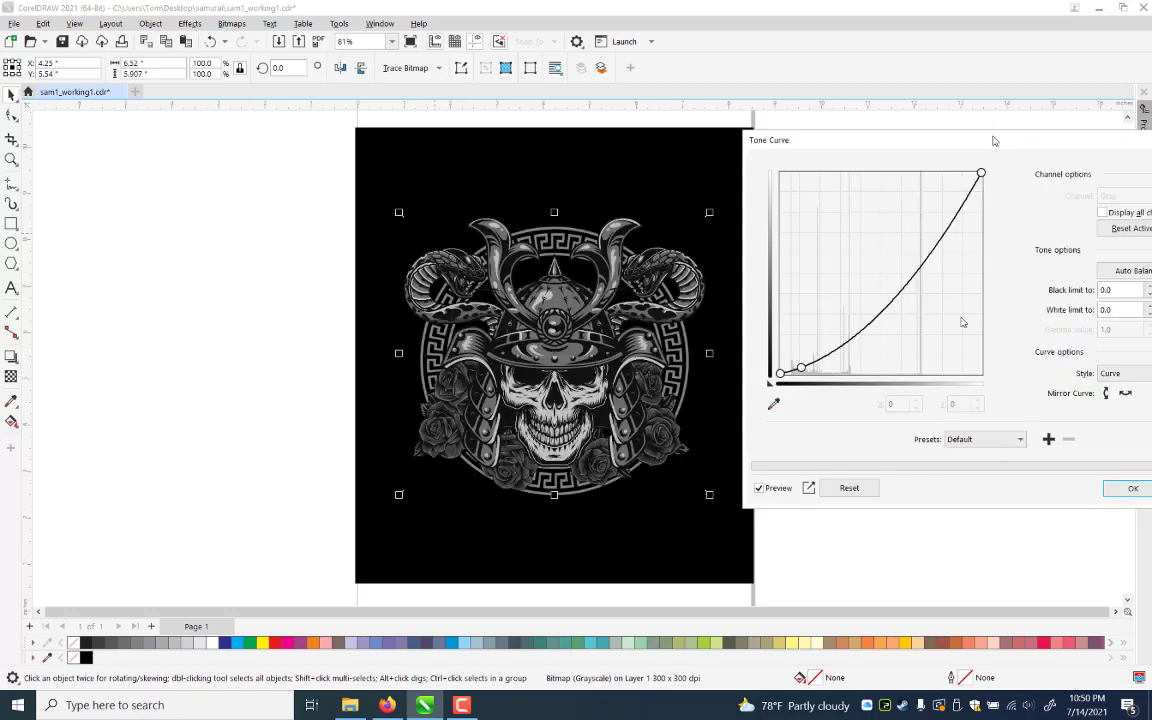
pyautogui.moveTo(994, 140); pyautogui.dragTo(966, 111)
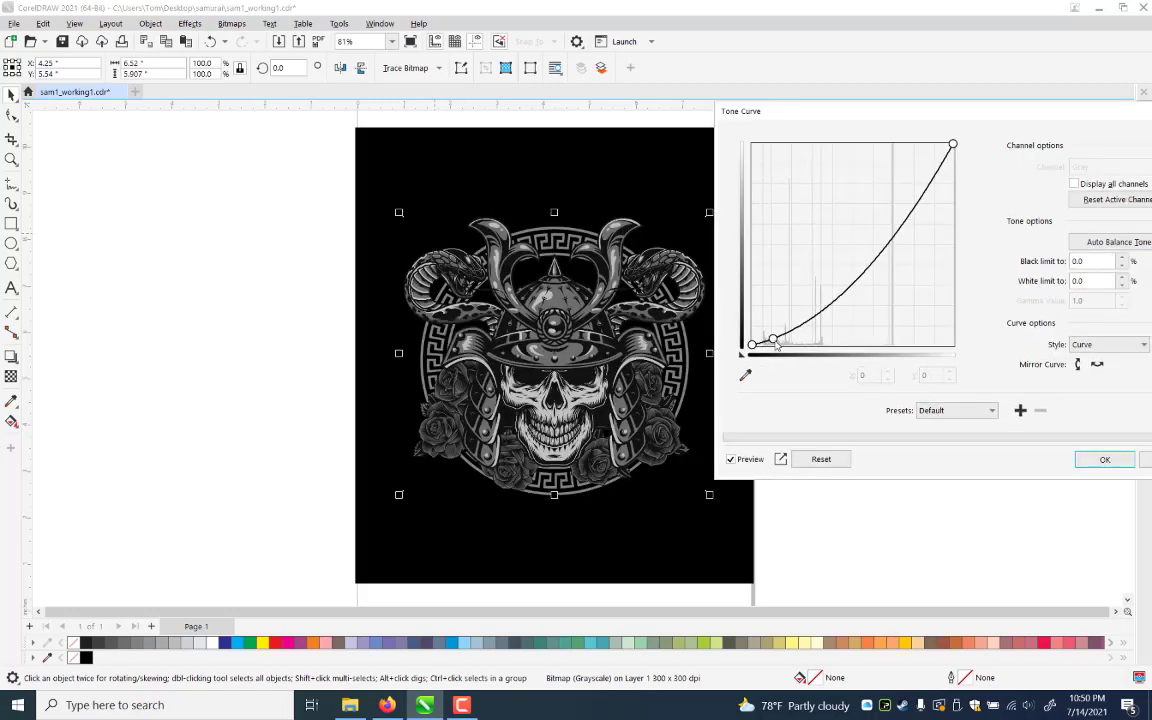
pyautogui.click(822, 462)
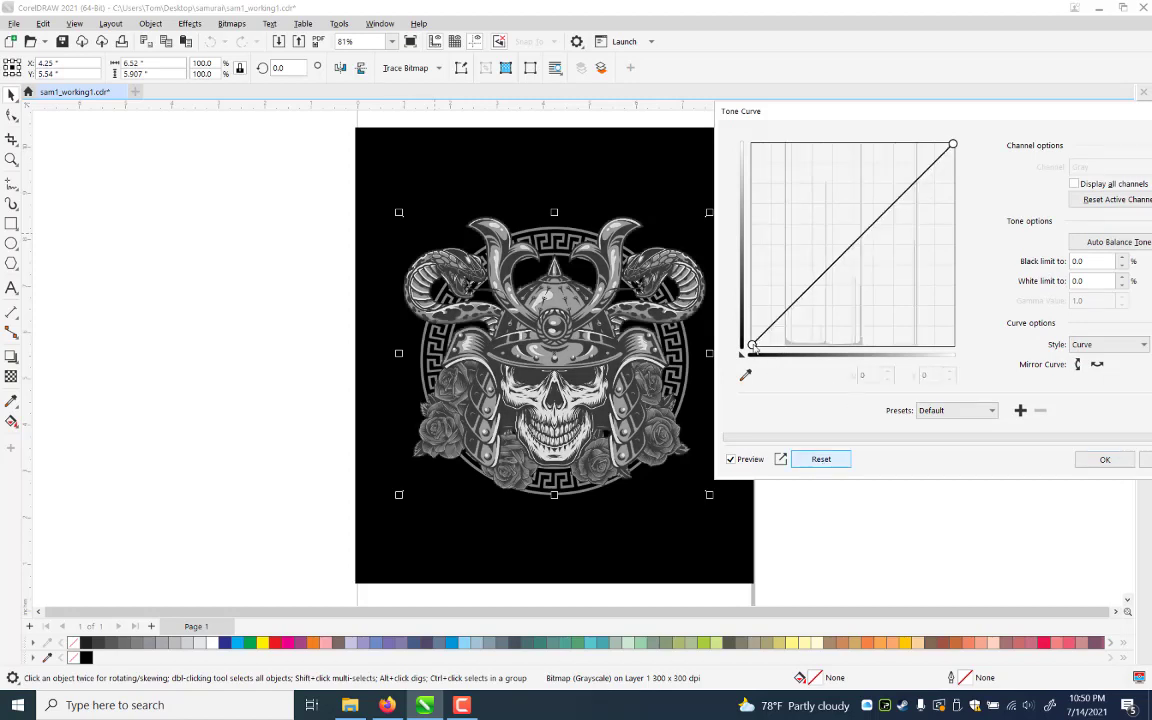
pyautogui.click(752, 345)
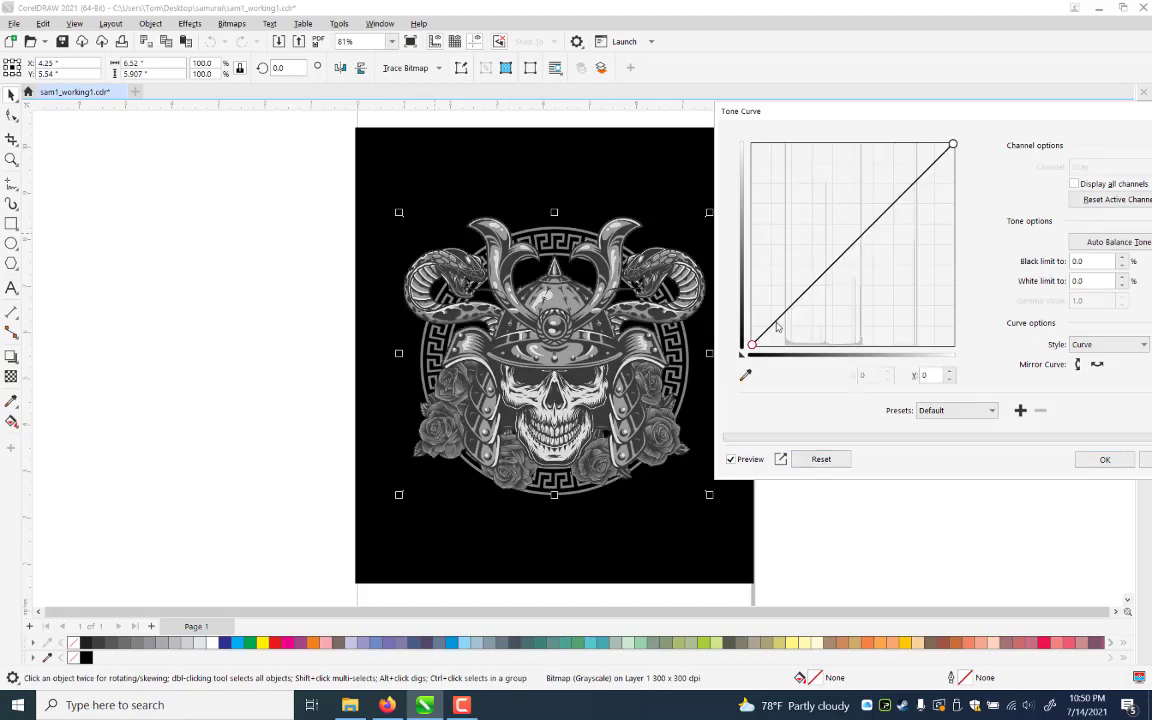
pyautogui.click(781, 328)
pyautogui.moveTo(787, 356); pyautogui.dragTo(788, 356)
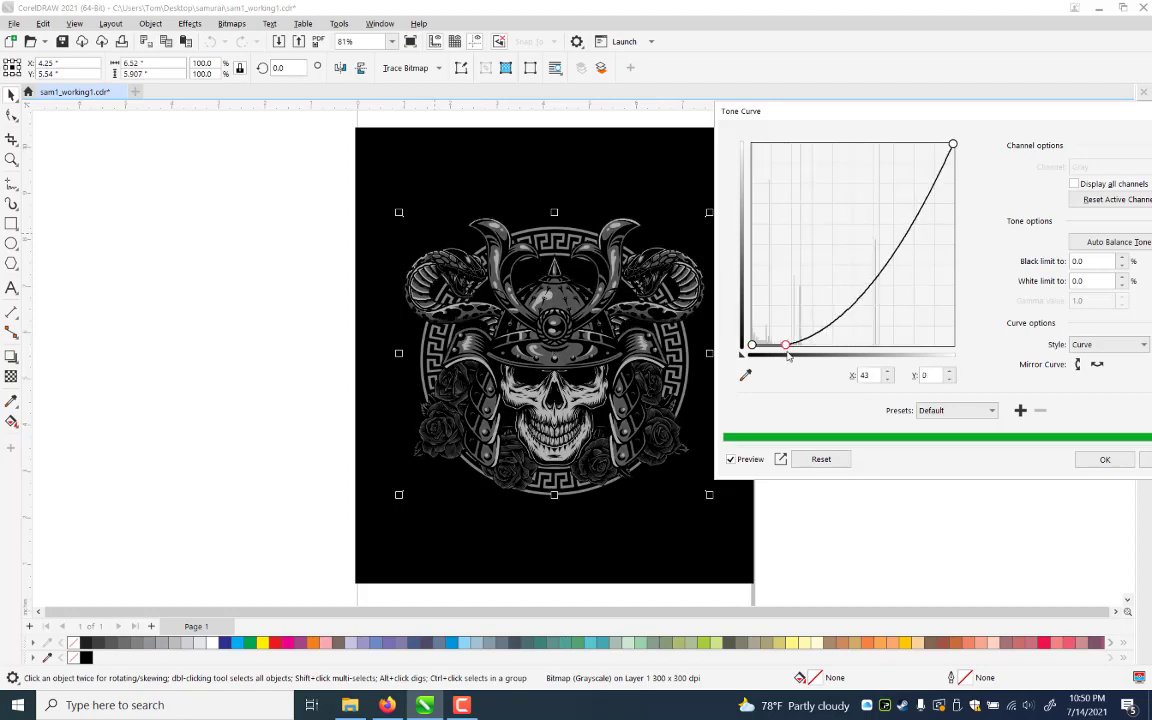
# Add a midtone point to the skull's tone curve, lower it to about X 153, Y 94, and apply the adjustment
pyautogui.click(870, 263)
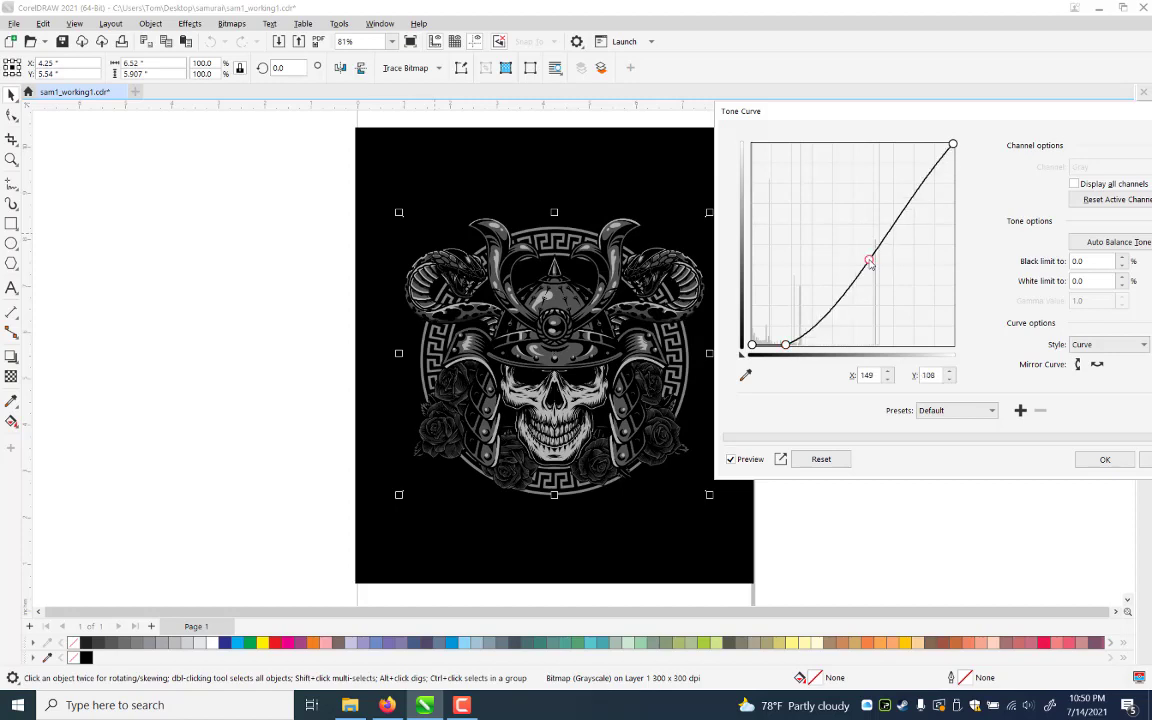
pyautogui.moveTo(870, 263); pyautogui.dragTo(874, 275)
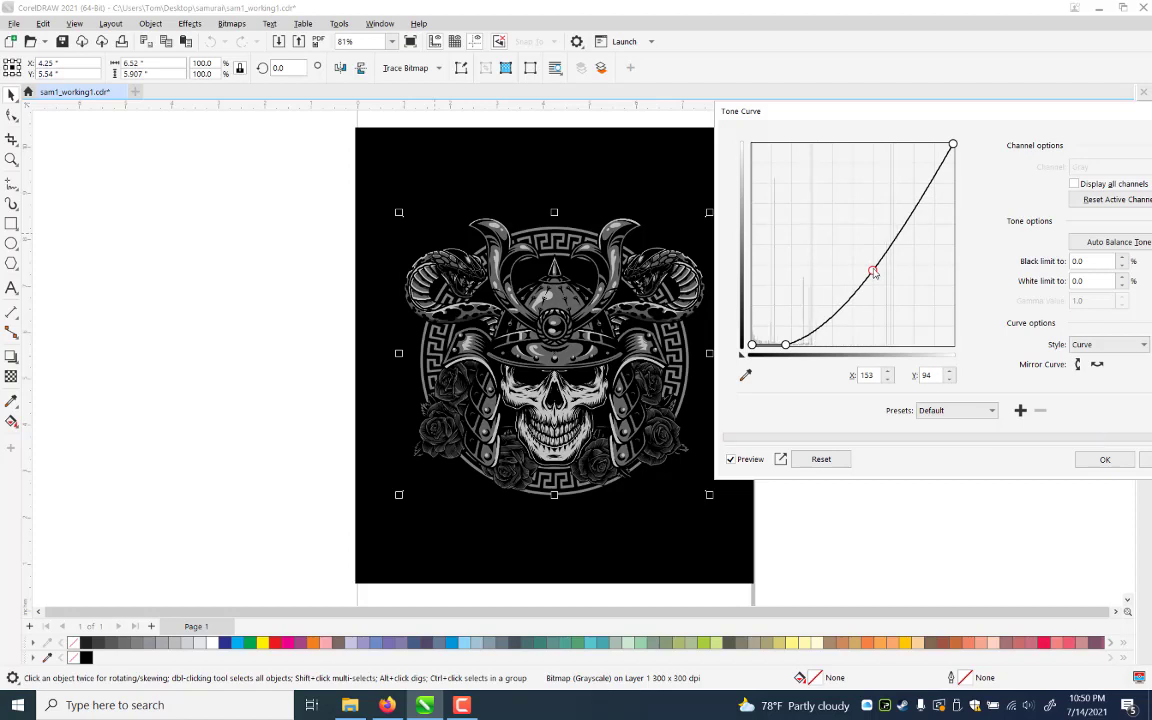
pyautogui.moveTo(873, 273); pyautogui.dragTo(872, 269)
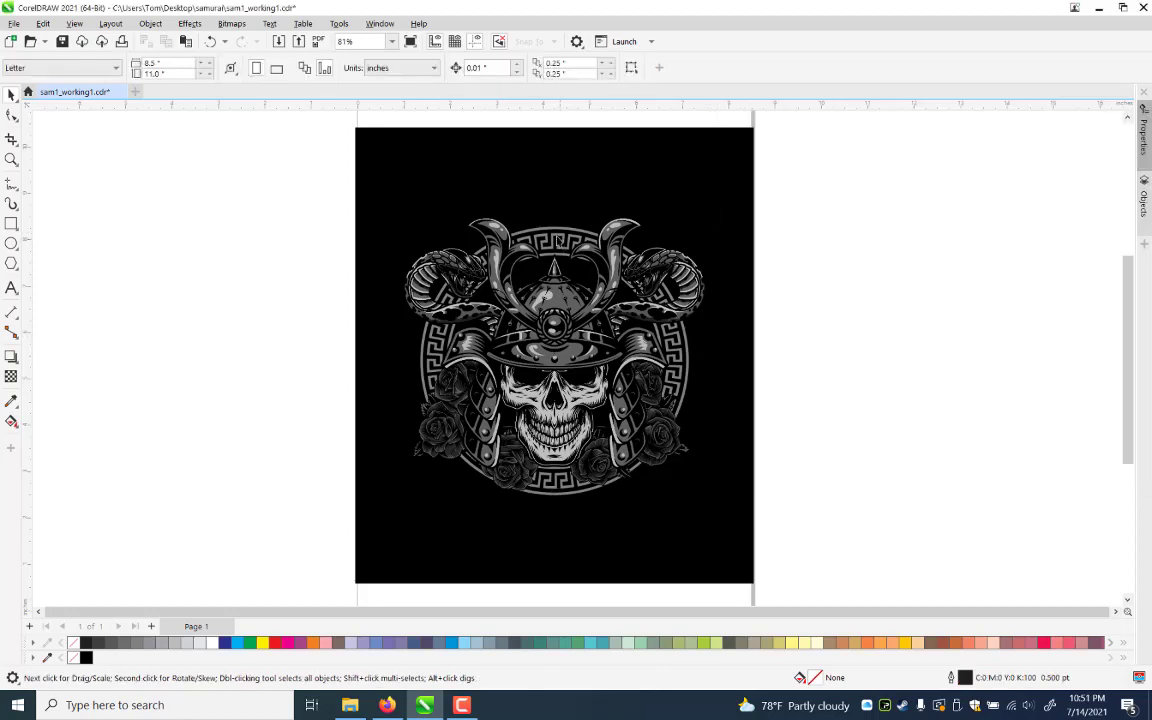
# Mirror the skull bitmap horizontally across its edge to beside the page, uncovering the Greek-key ring
pyautogui.click(557, 240)
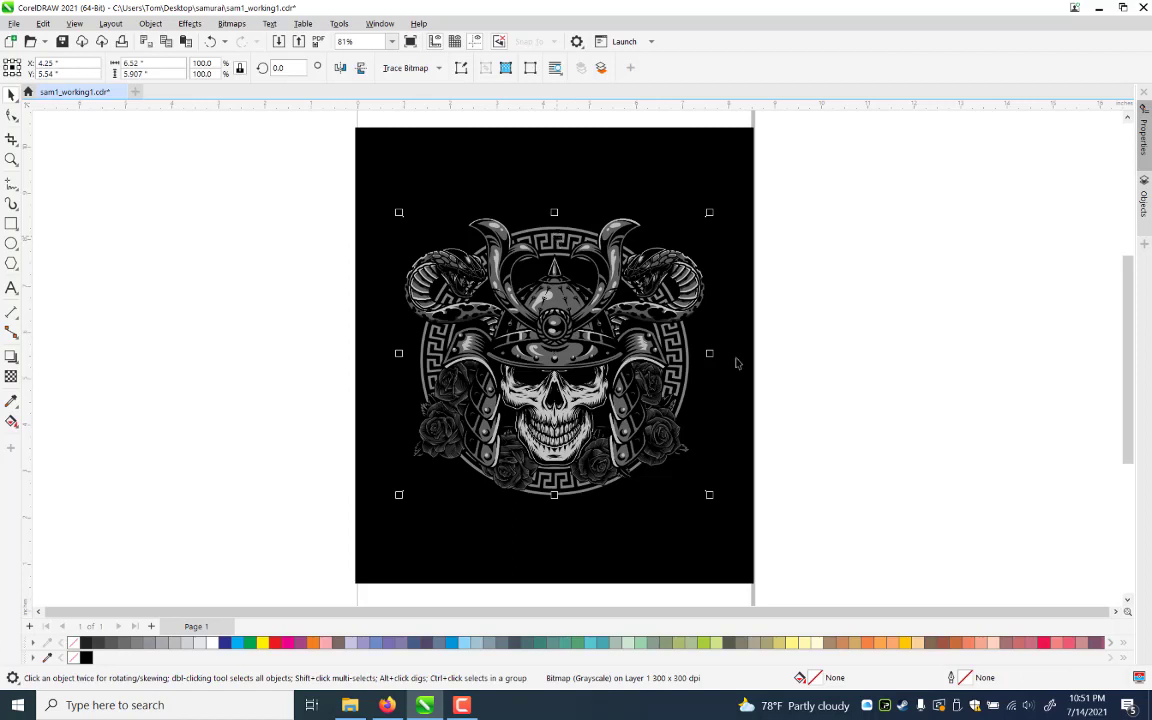
pyautogui.click(646, 362)
pyautogui.click(676, 355)
pyautogui.click(717, 363)
pyautogui.click(642, 321)
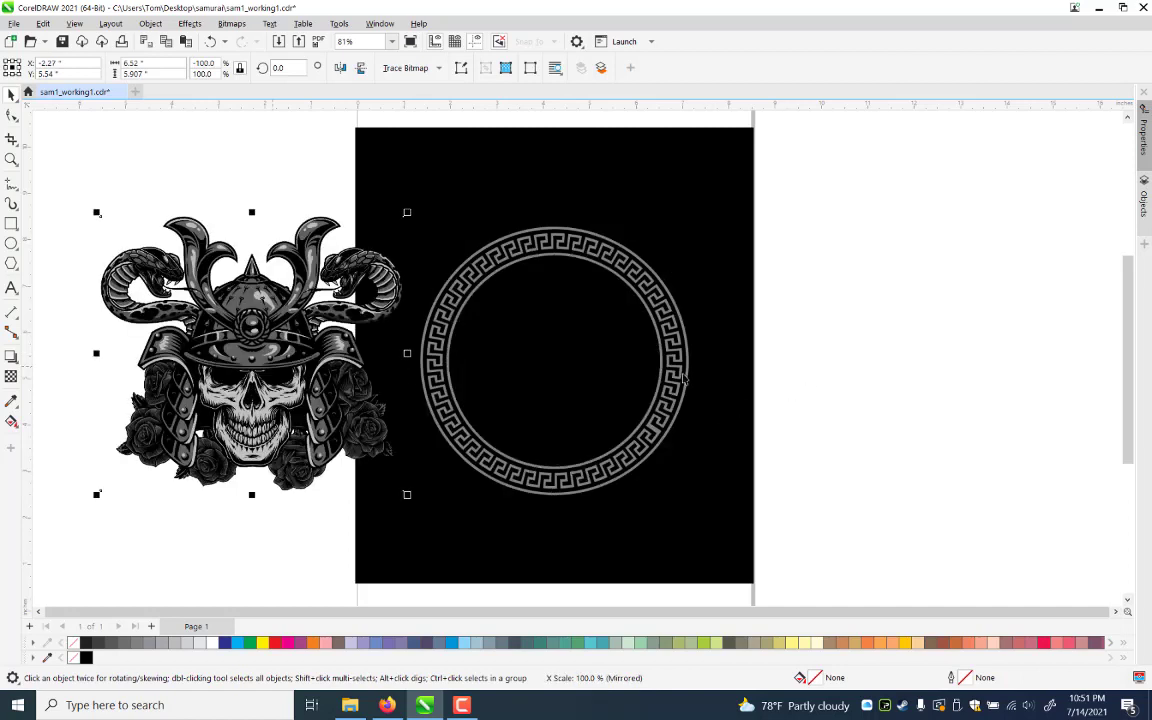
# Change the Greek-key ring's uniform fill to the Grayscale colour model with a darker grey at level 84
pyautogui.click(681, 374)
pyautogui.click(674, 389)
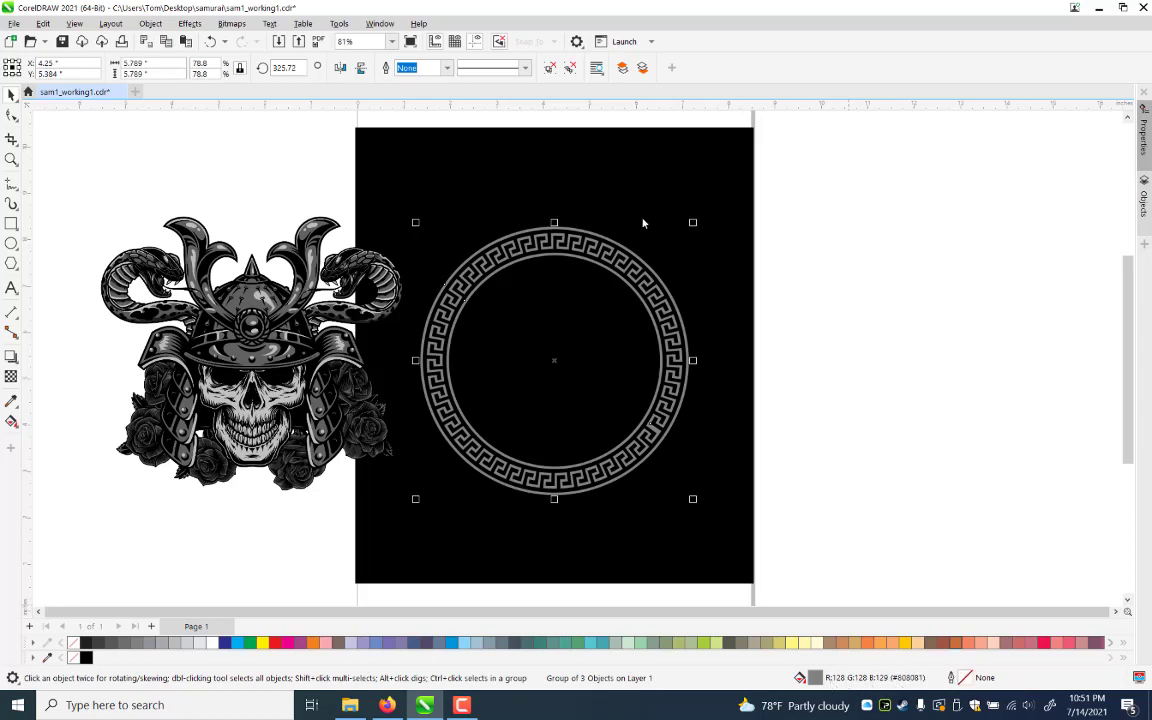
pyautogui.hotkey('shift', 'F11')
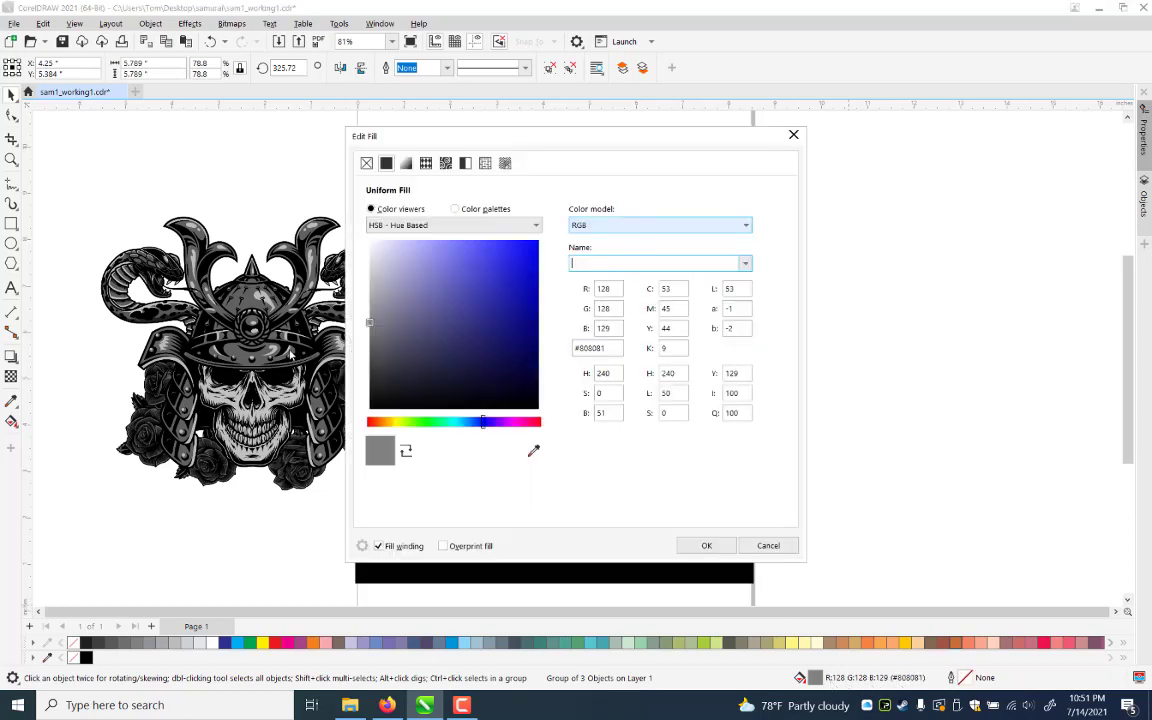
pyautogui.click(660, 225)
pyautogui.press('Down')
pyautogui.press('Return')
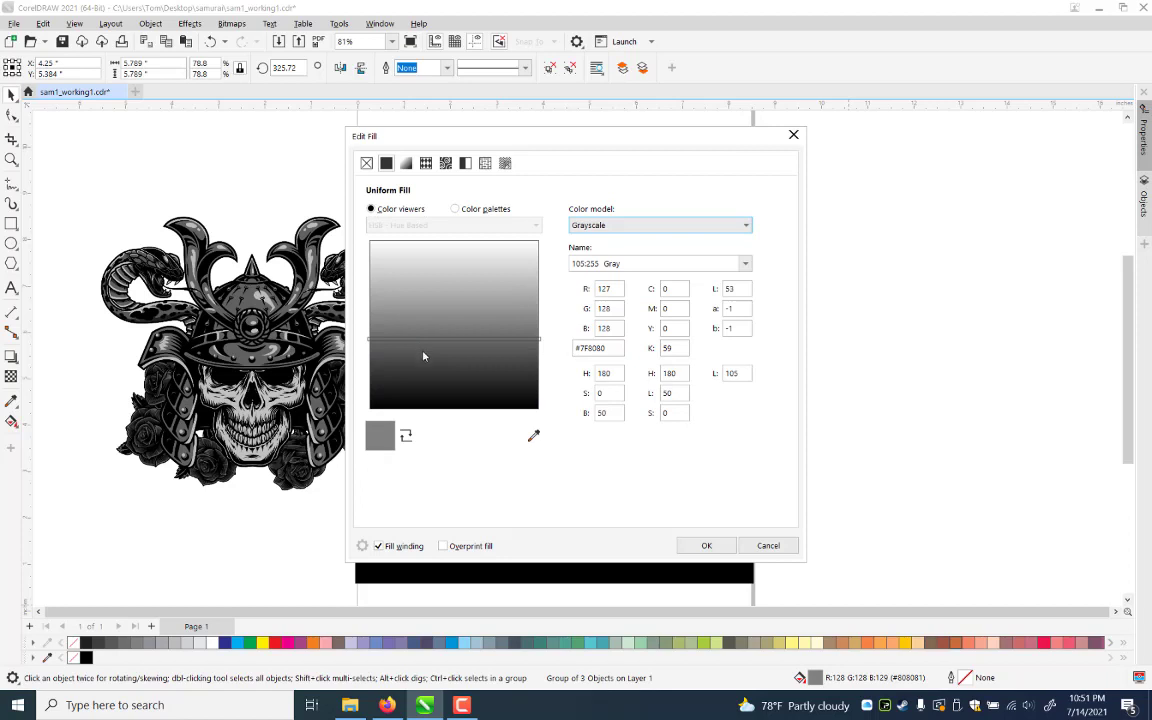
pyautogui.click(423, 356)
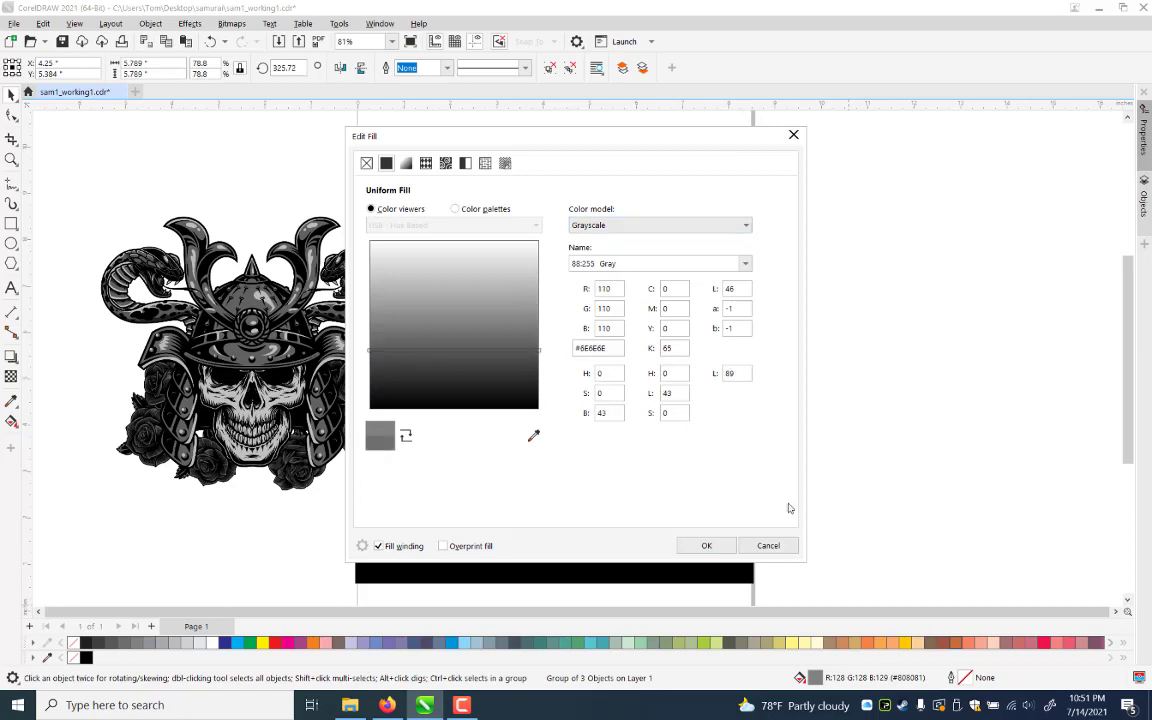
pyautogui.press('Up')
pyautogui.press('Return')
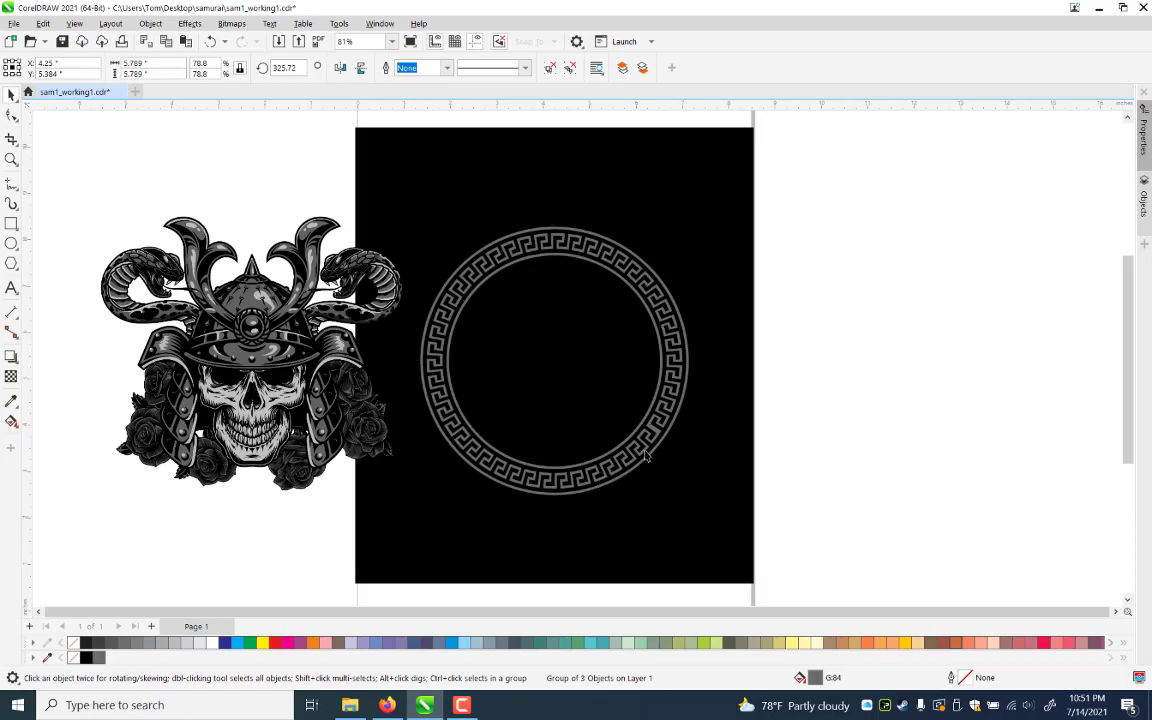
pyautogui.press('Escape')
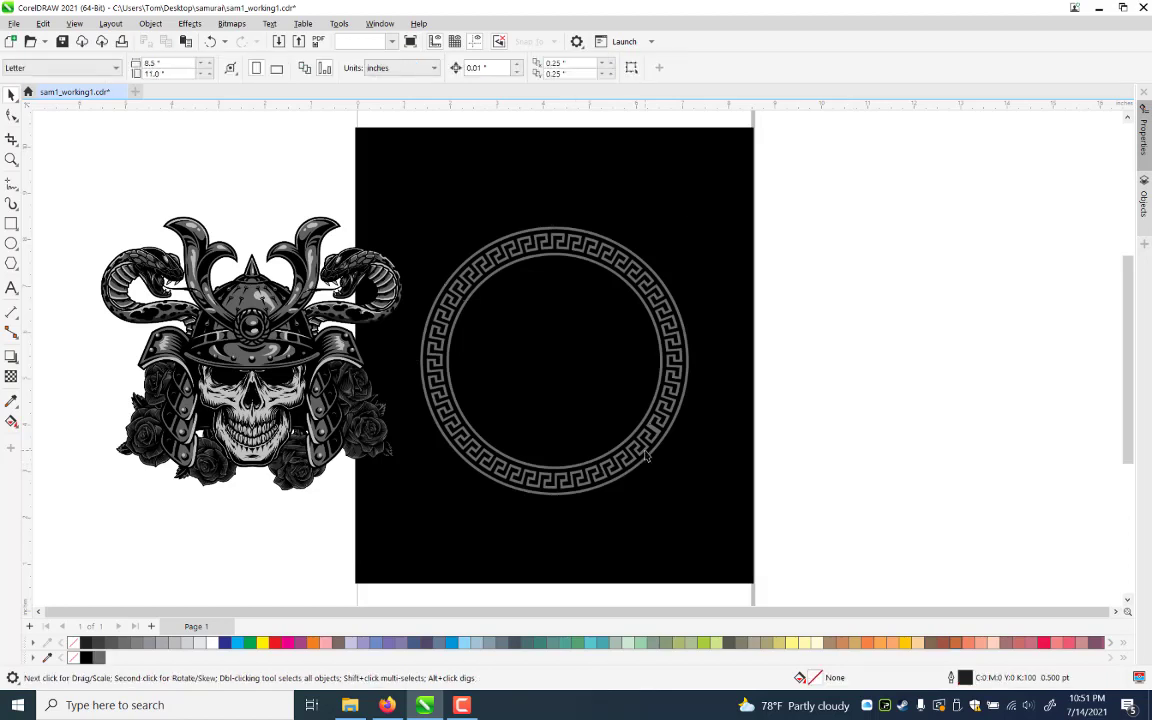
# Darken the Greek-key ring's grayscale fill to level 58
pyautogui.click(646, 455)
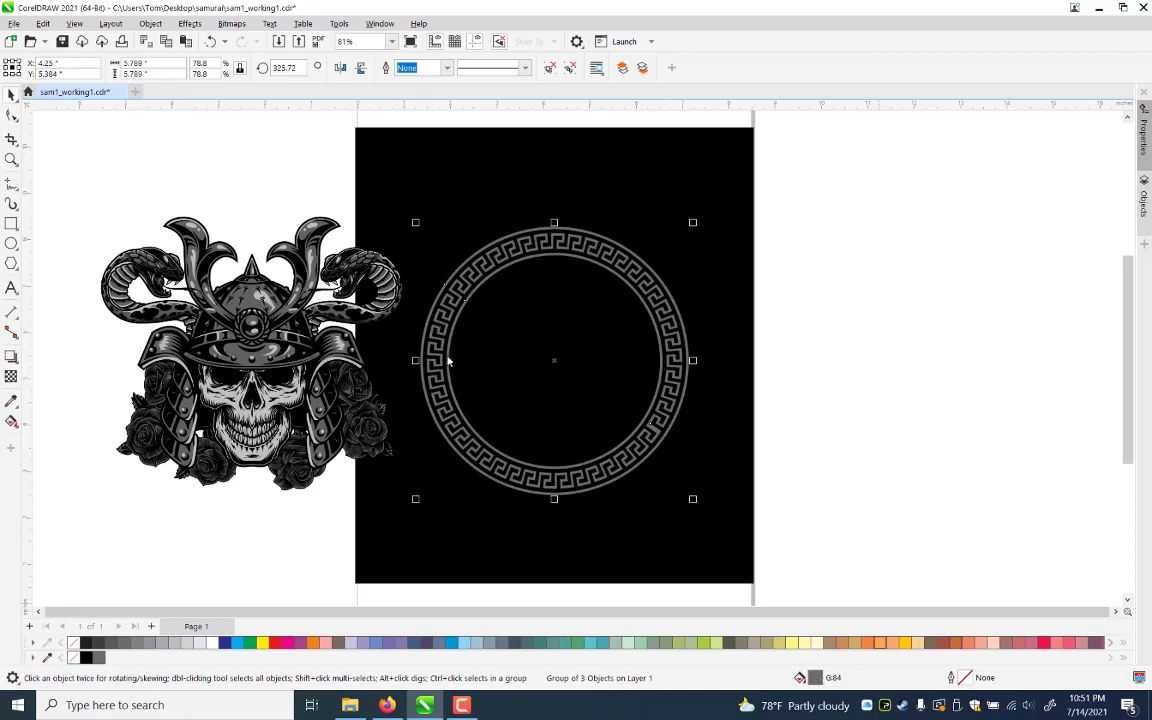
pyautogui.hotkey('shift', 'F11')
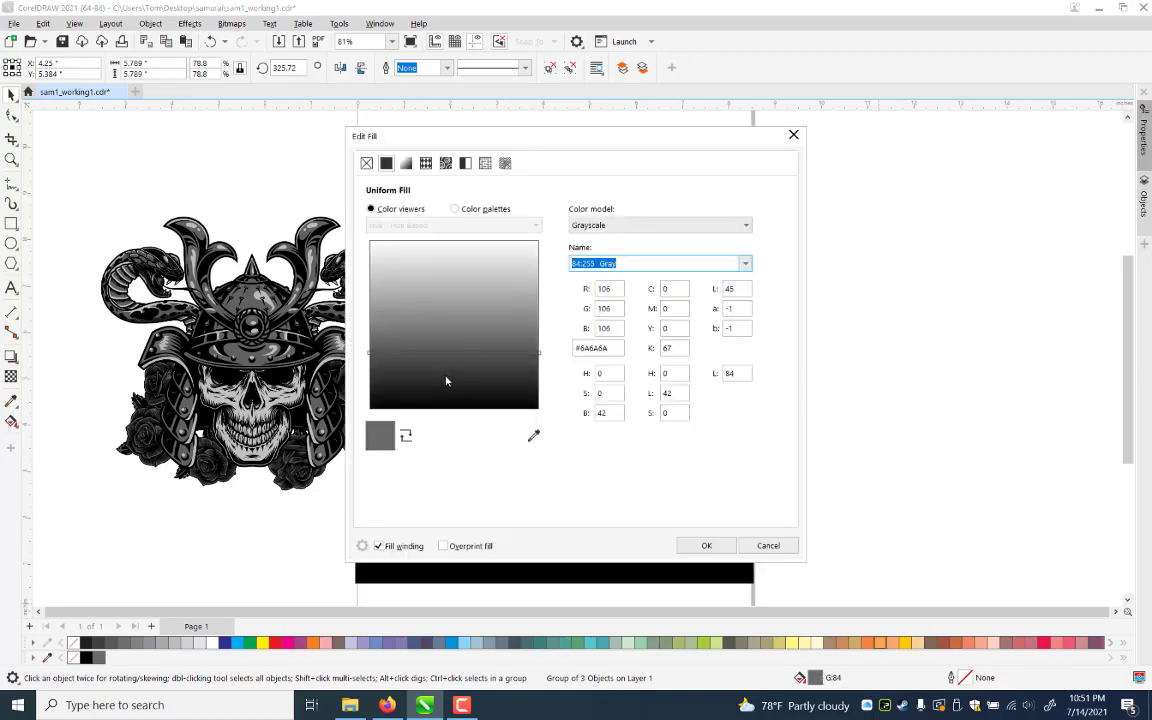
pyautogui.click(446, 376)
pyautogui.click(708, 547)
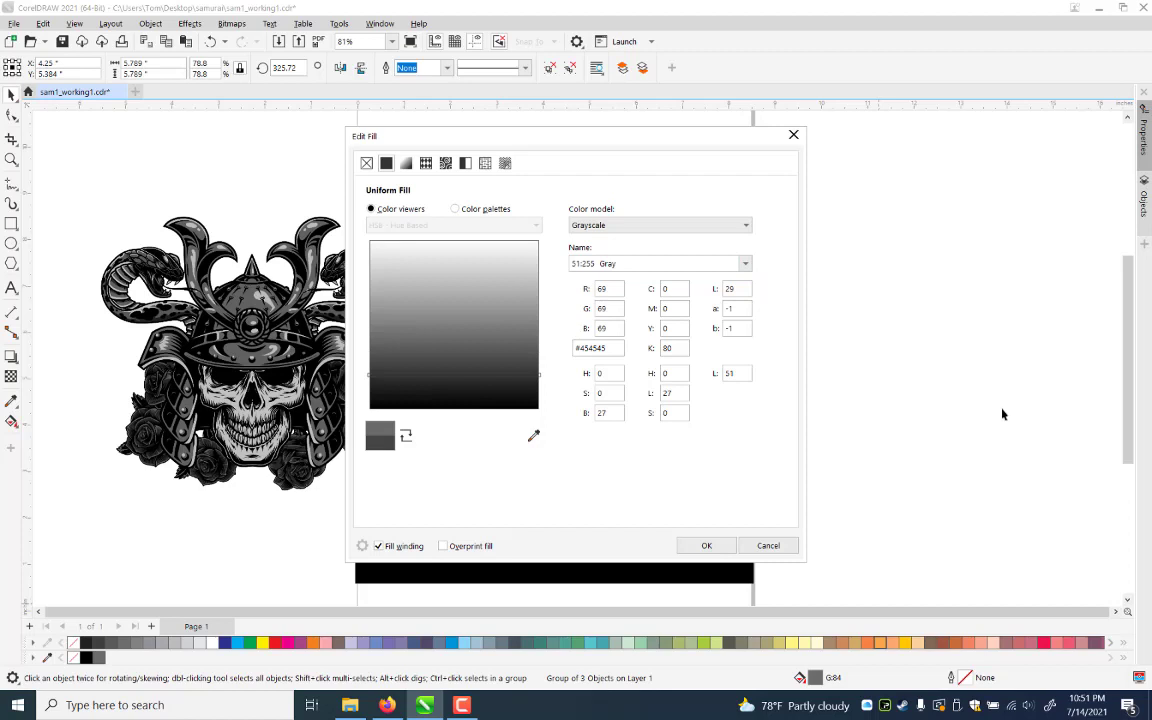
pyautogui.press('Return')
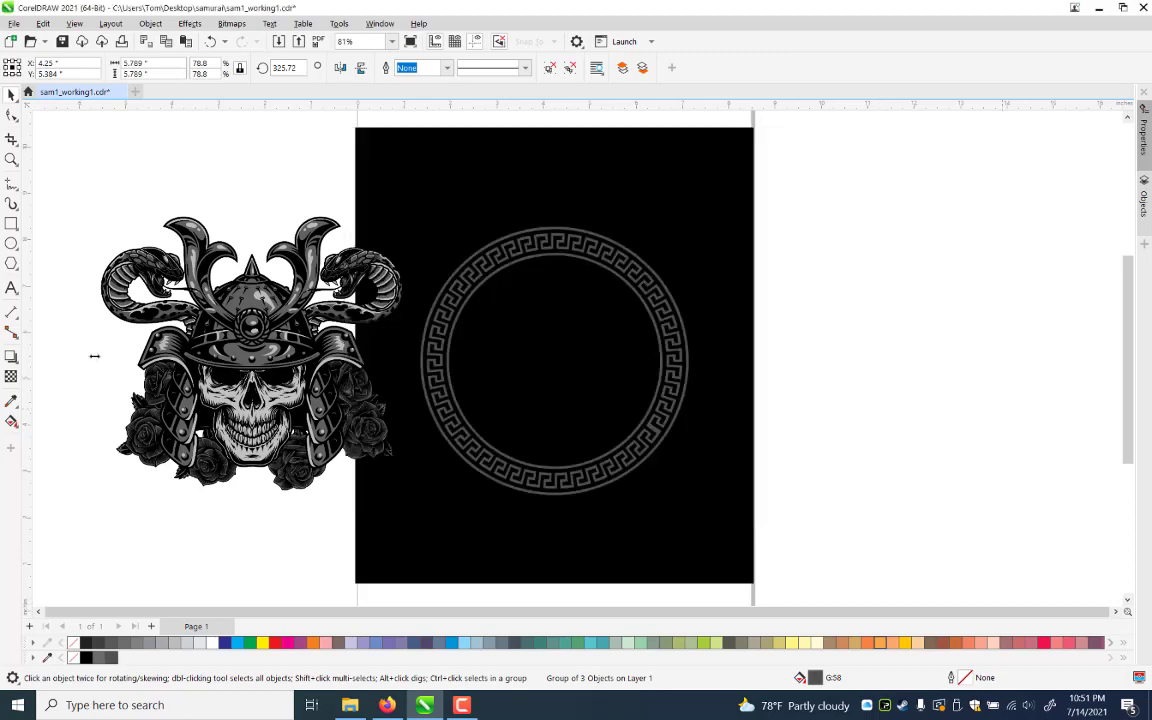
# Return the skull bitmap to its place over the ring on the black background and save the document
pyautogui.click(97, 356)
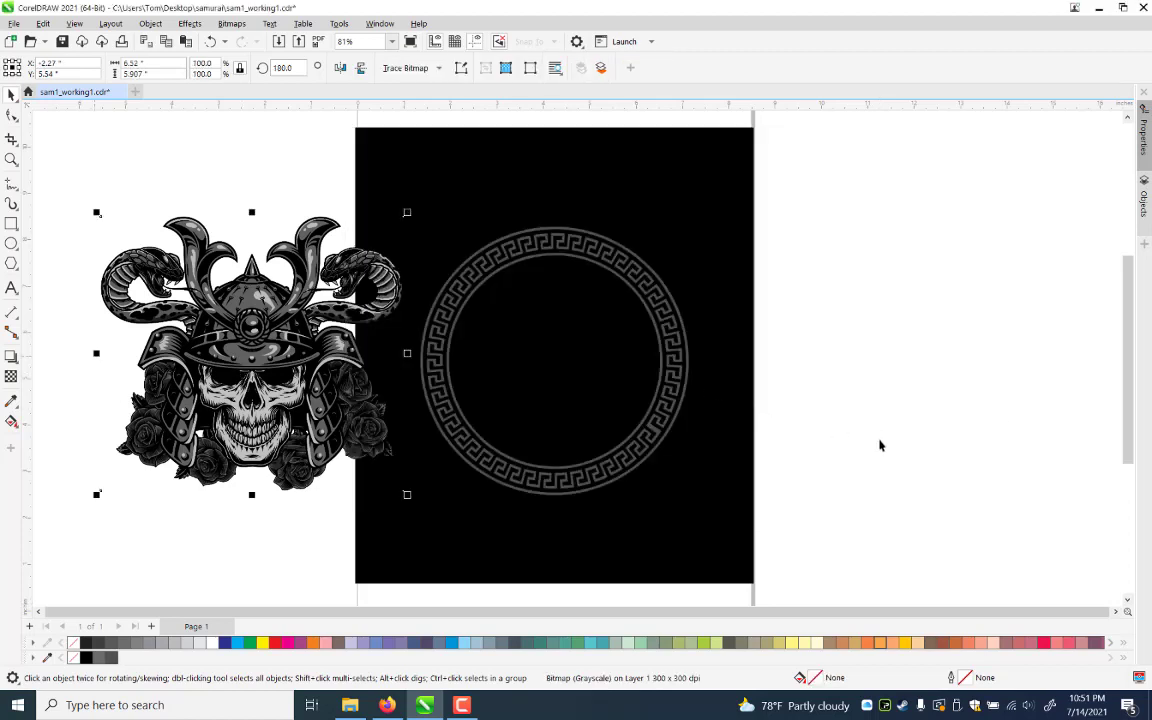
pyautogui.press('p')
pyautogui.press('Escape')
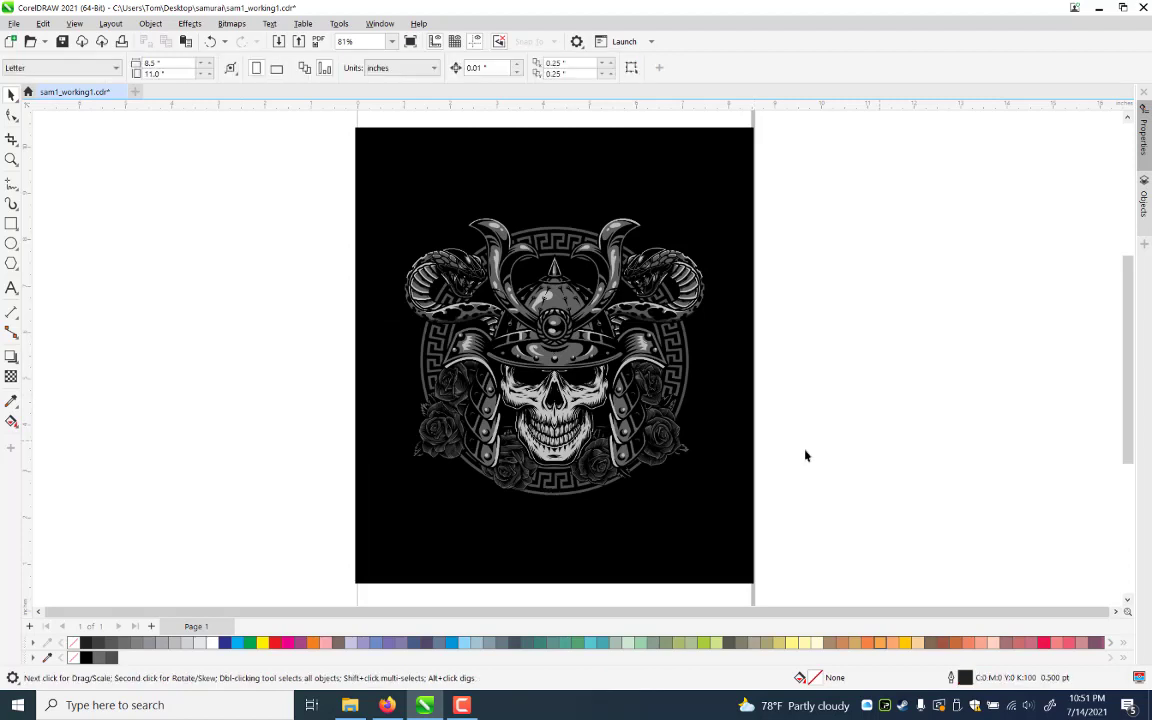
pyautogui.hotkey('ctrl', 's')
pyautogui.hotkey('ctrl', 'a')
pyautogui.click(462, 708)
pyautogui.click(548, 285)
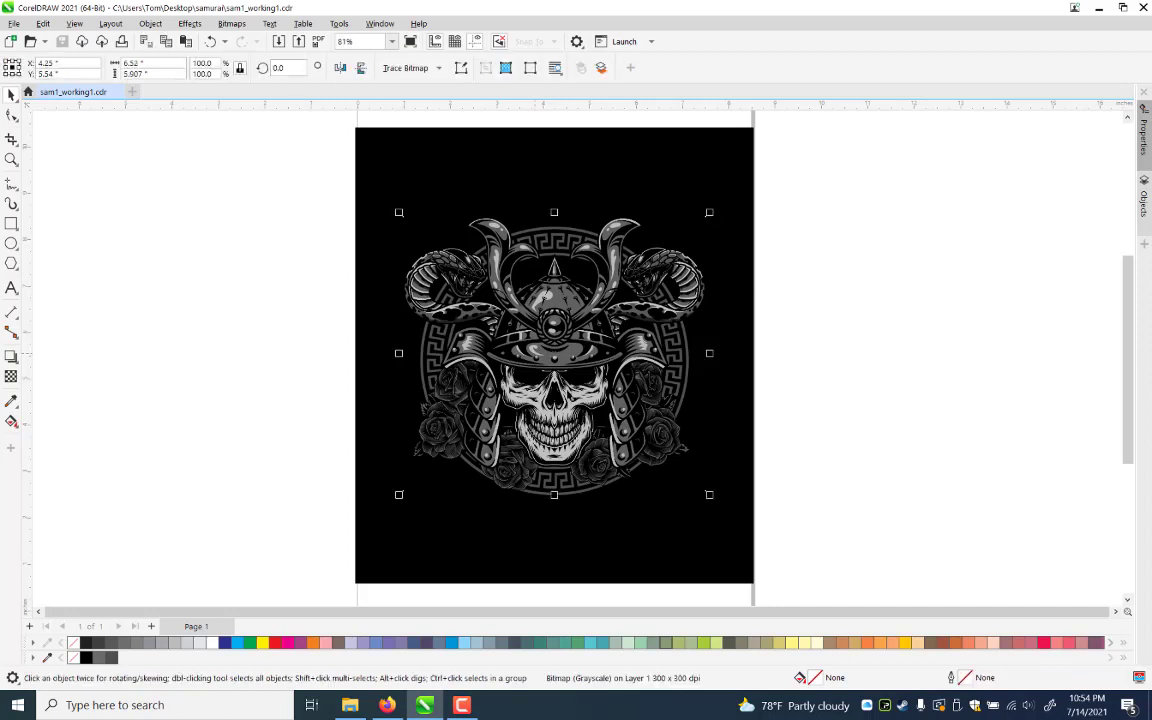
pyautogui.click(805, 404)
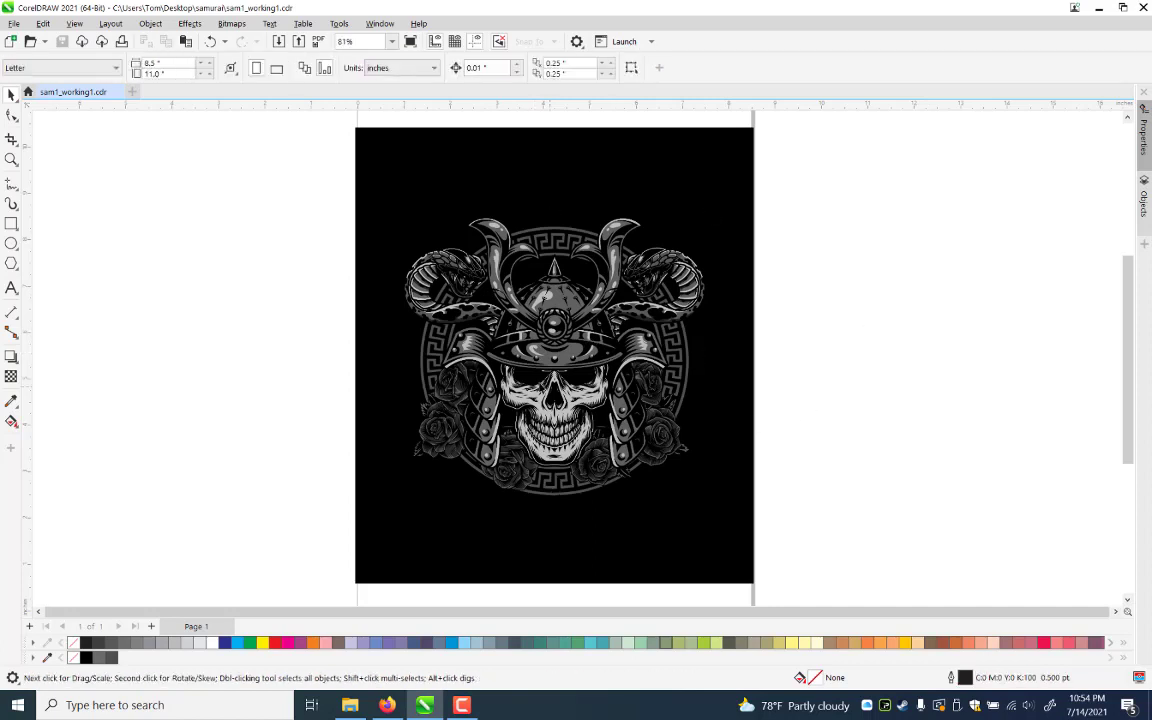
pyautogui.click(540, 382)
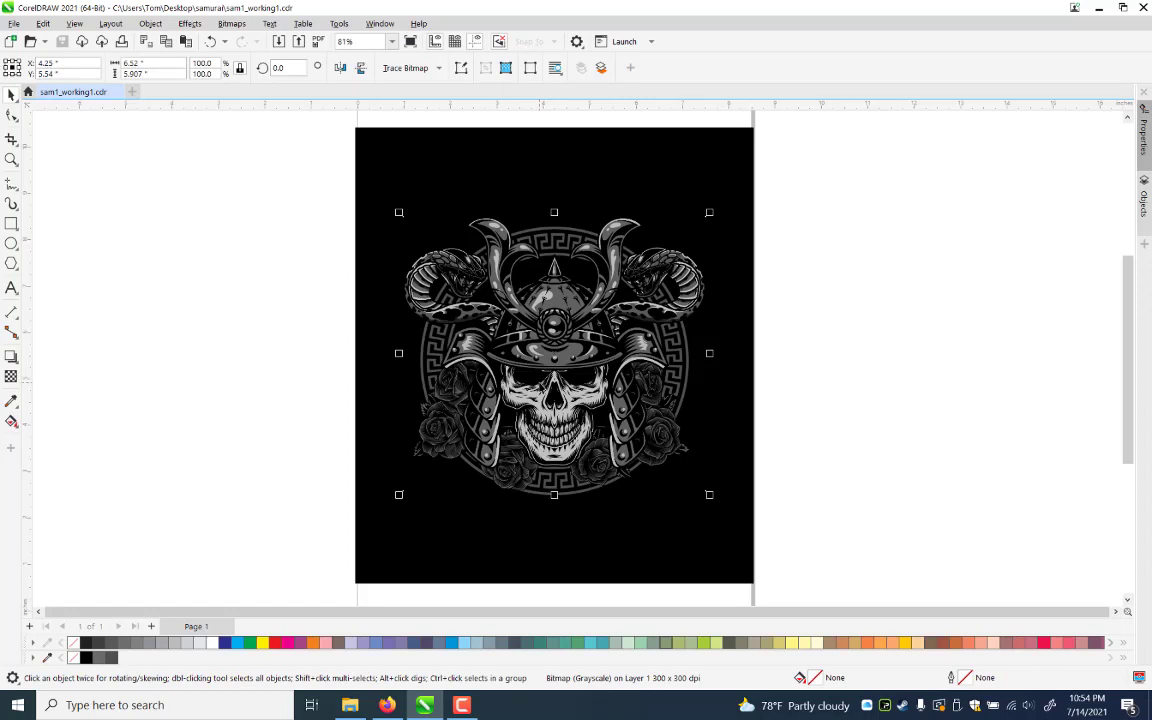
pyautogui.click(975, 297)
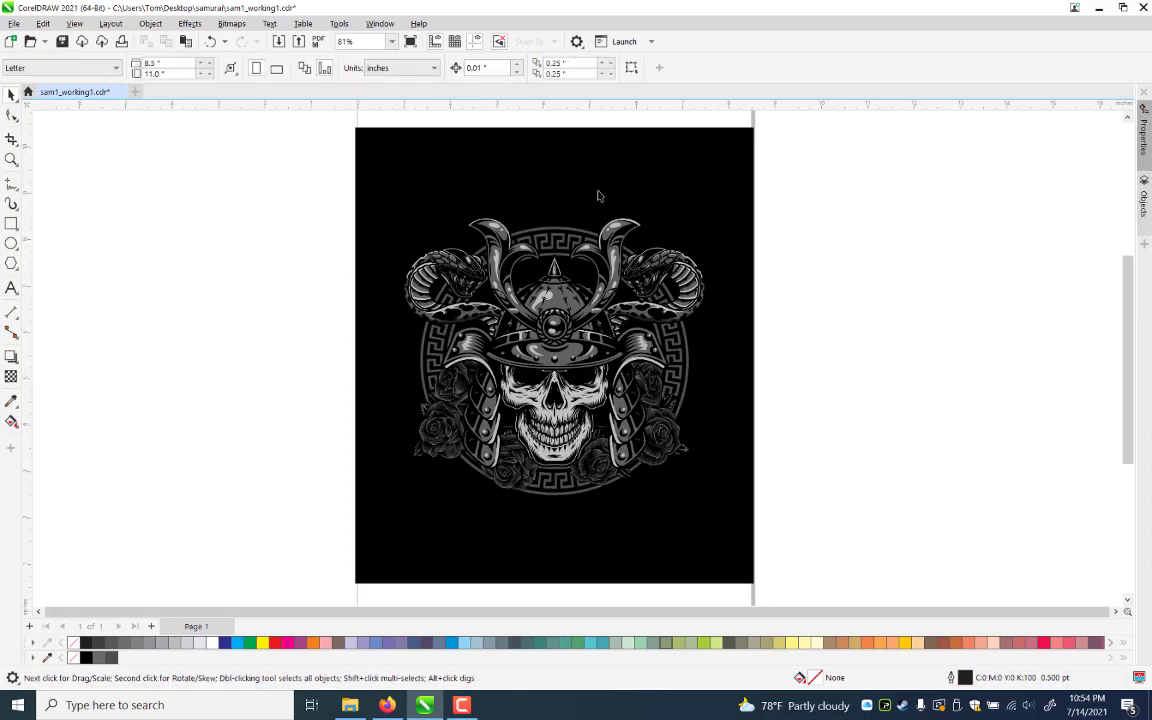
# Set both duplicate distances to 0 and paste a copy of the skull bitmap directly over the original
pyautogui.click(562, 63)
pyautogui.write('0')
pyautogui.press('Tab')
pyautogui.write('0')
pyautogui.press('Return')
pyautogui.hotkey('ctrl', 'v')
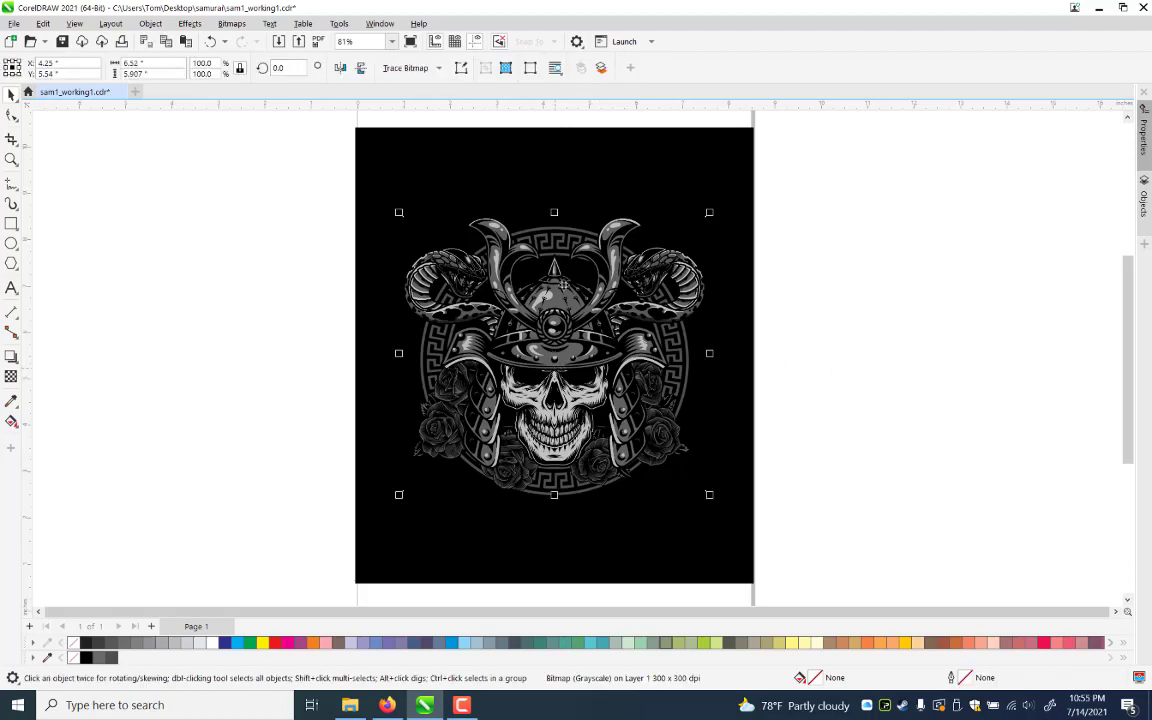
pyautogui.moveTo(560, 282); pyautogui.dragTo(240, 259)
pyautogui.hotkey('ctrl', 'z')
# Reset the top skull bitmap's tone curve and move a curve point to X 252, Y 58 to turn the skull solid black
pyautogui.click(190, 23)
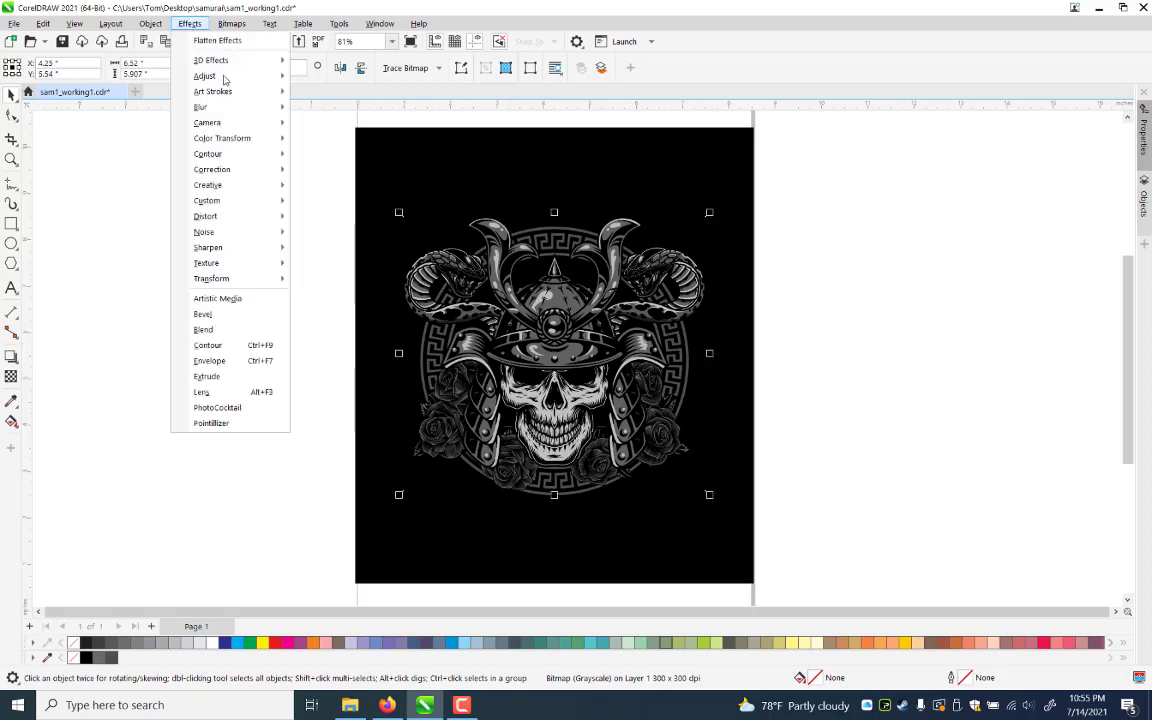
pyautogui.click(364, 167)
pyautogui.press('Down')
pyautogui.press('Down')
pyautogui.press('Down')
pyautogui.press('Down')
pyautogui.press('Down')
pyautogui.press('Down')
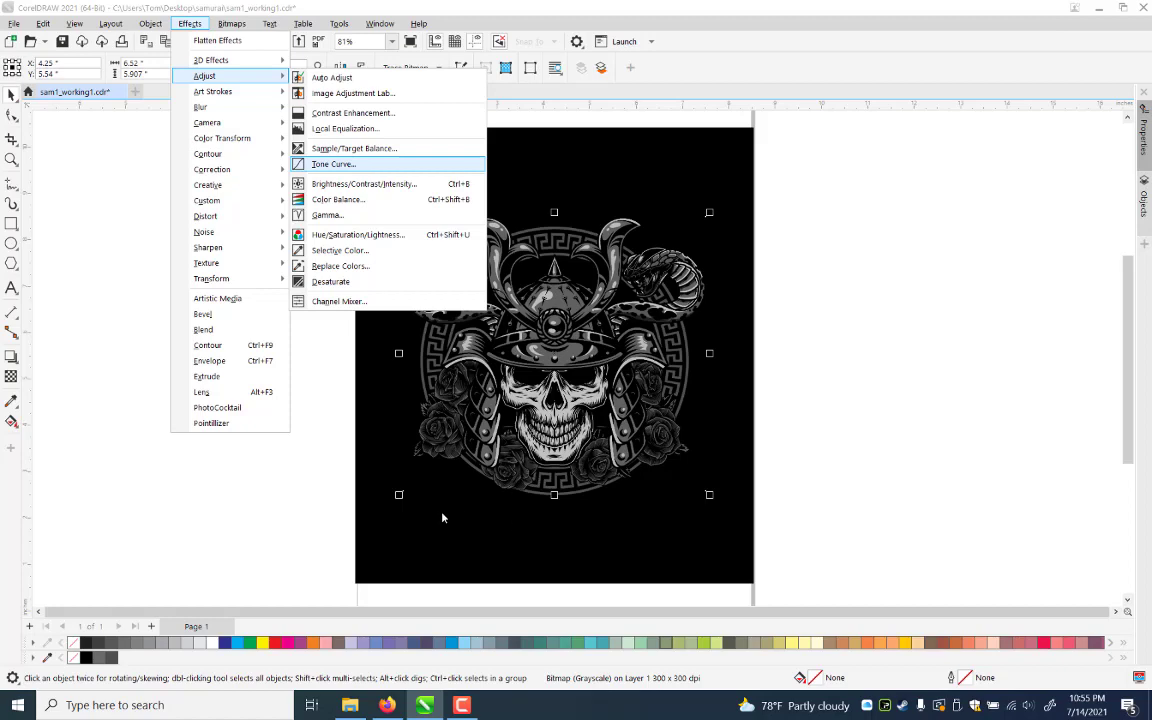
pyautogui.press('Return')
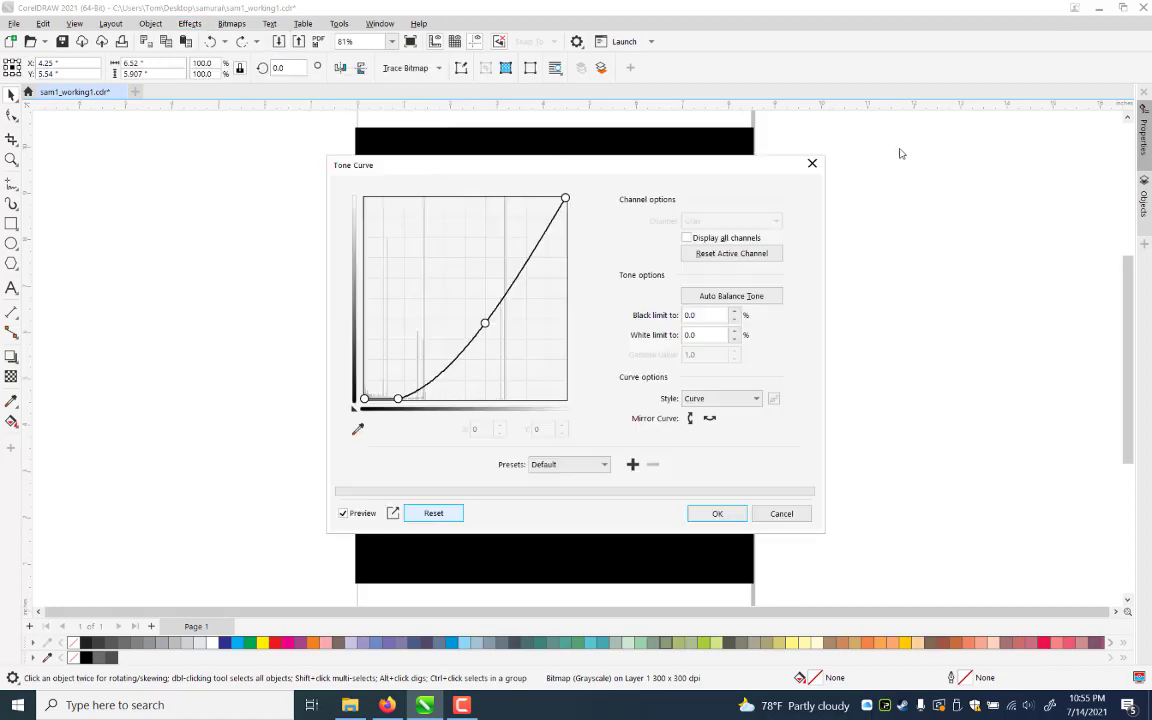
pyautogui.press('space')
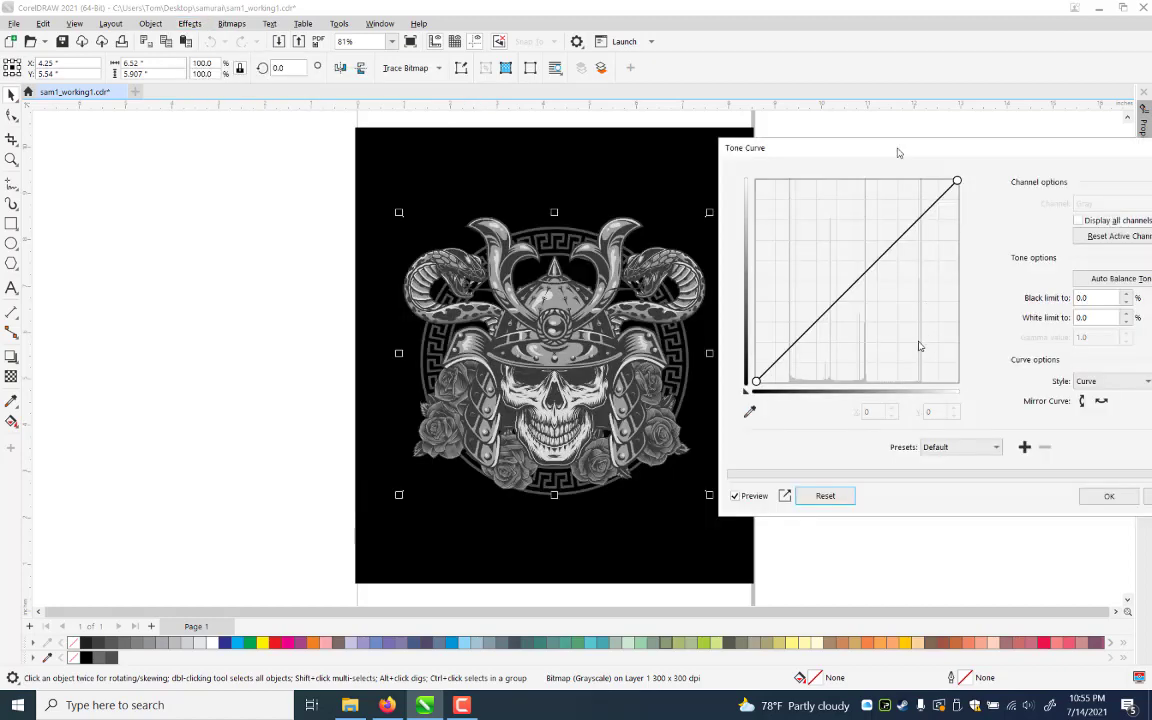
pyautogui.moveTo(898, 152); pyautogui.dragTo(871, 150)
pyautogui.moveTo(868, 241); pyautogui.dragTo(928, 334)
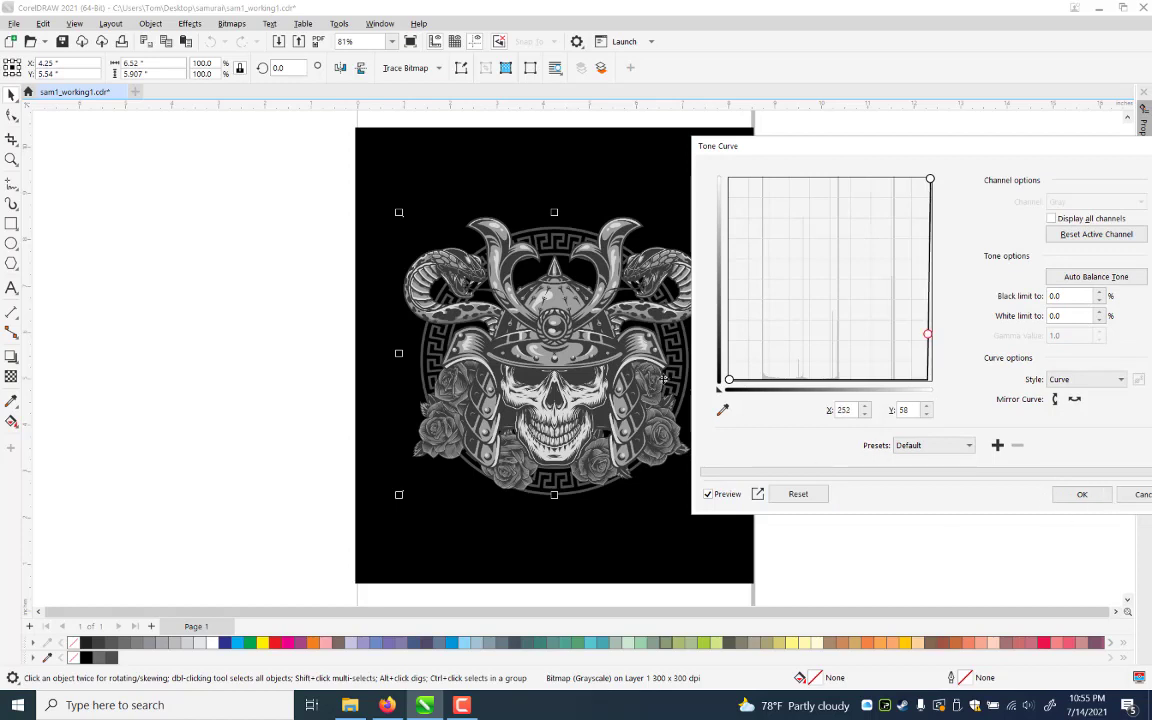
pyautogui.press('Return')
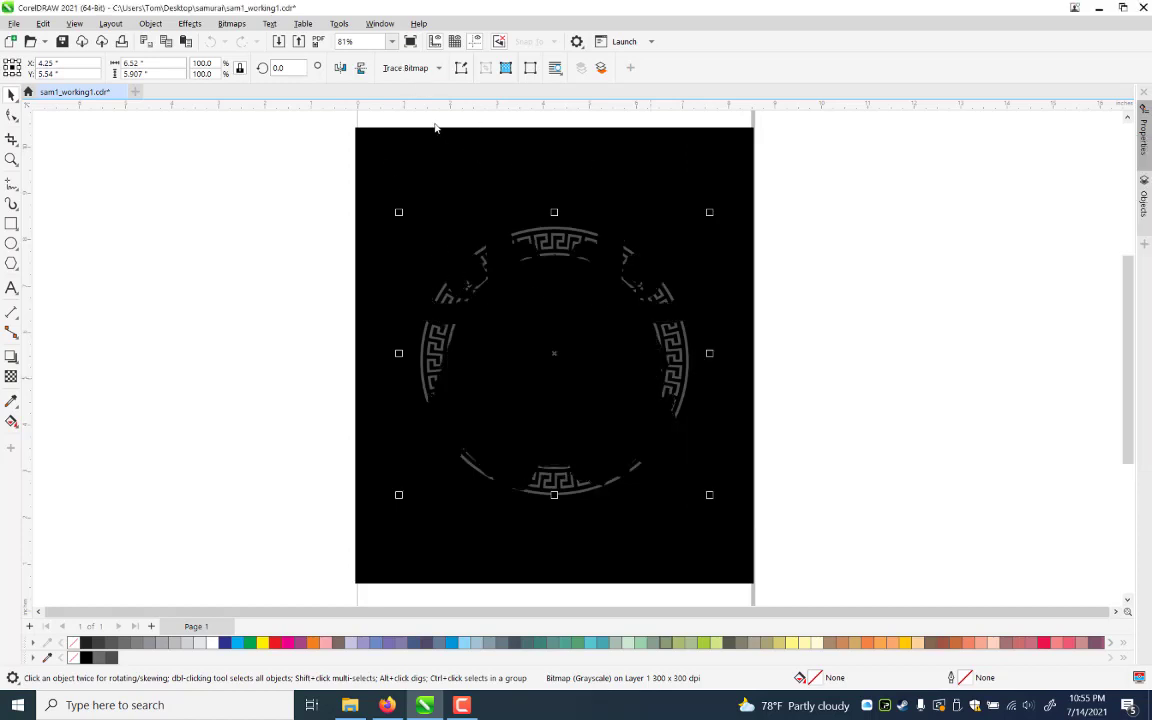
# Outline-trace the blackened skull bitmap as a detailed logo, with the background color removed automatically
pyautogui.click(411, 68)
pyautogui.moveTo(425, 118)
pyautogui.click(550, 156)
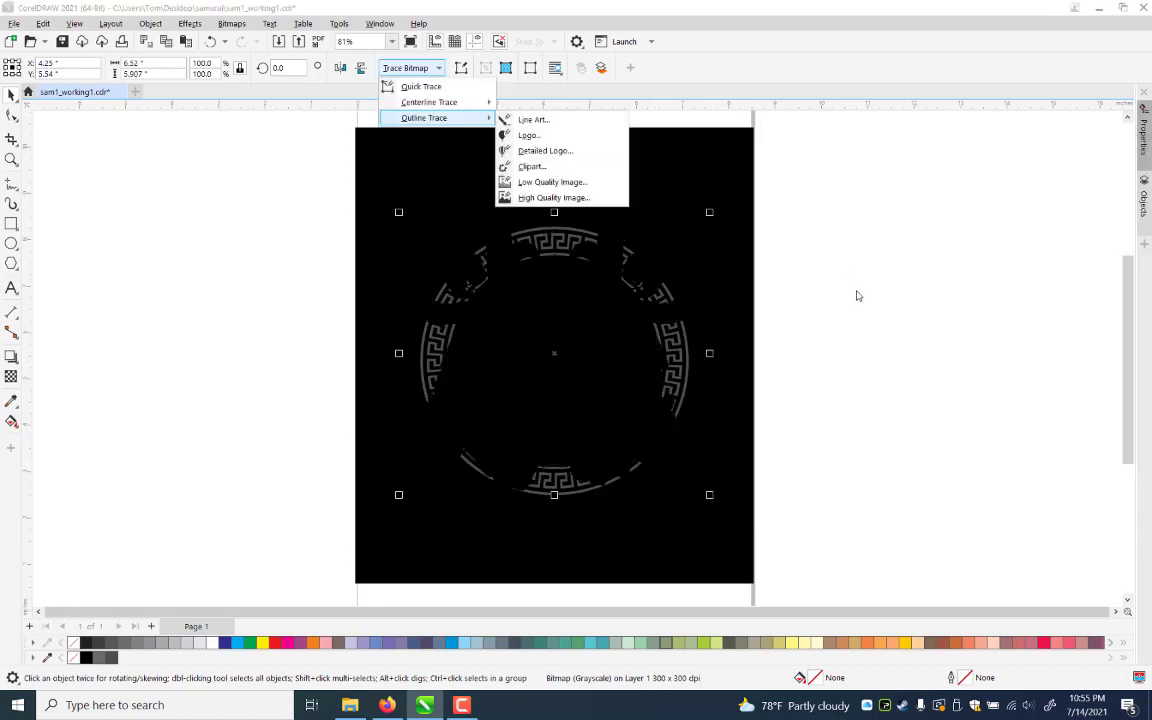
pyautogui.press('Right')
pyautogui.press('Down')
pyautogui.press('Down')
pyautogui.press('Return')
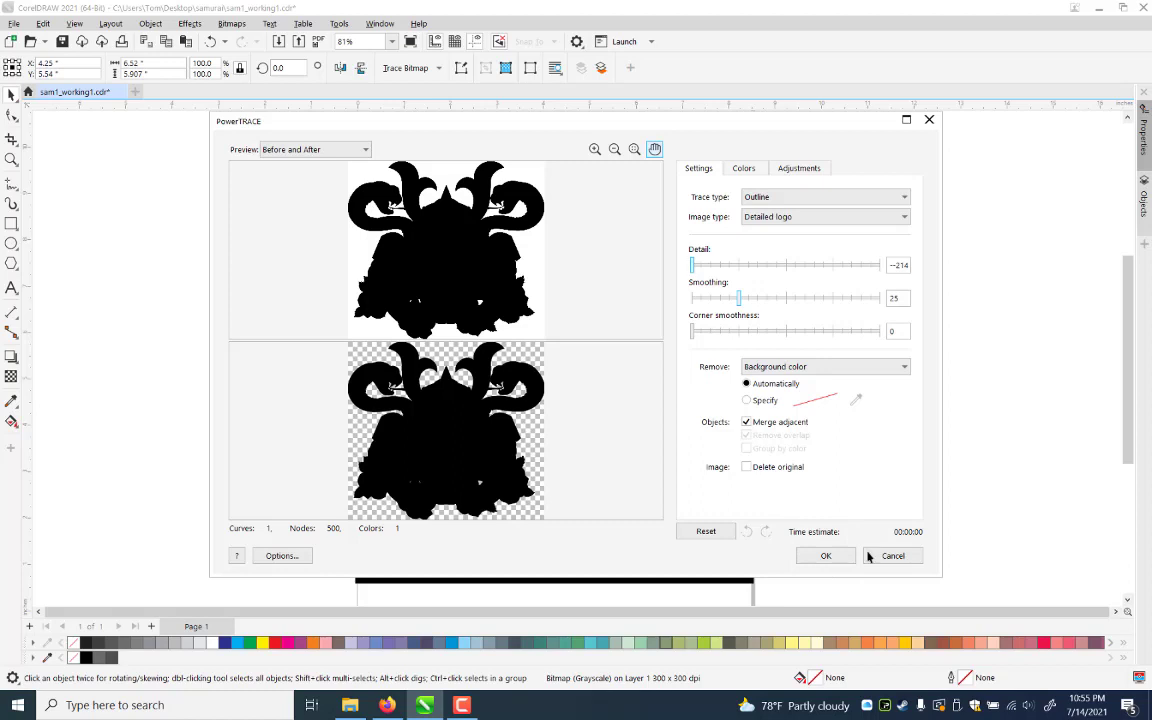
pyautogui.press('Return')
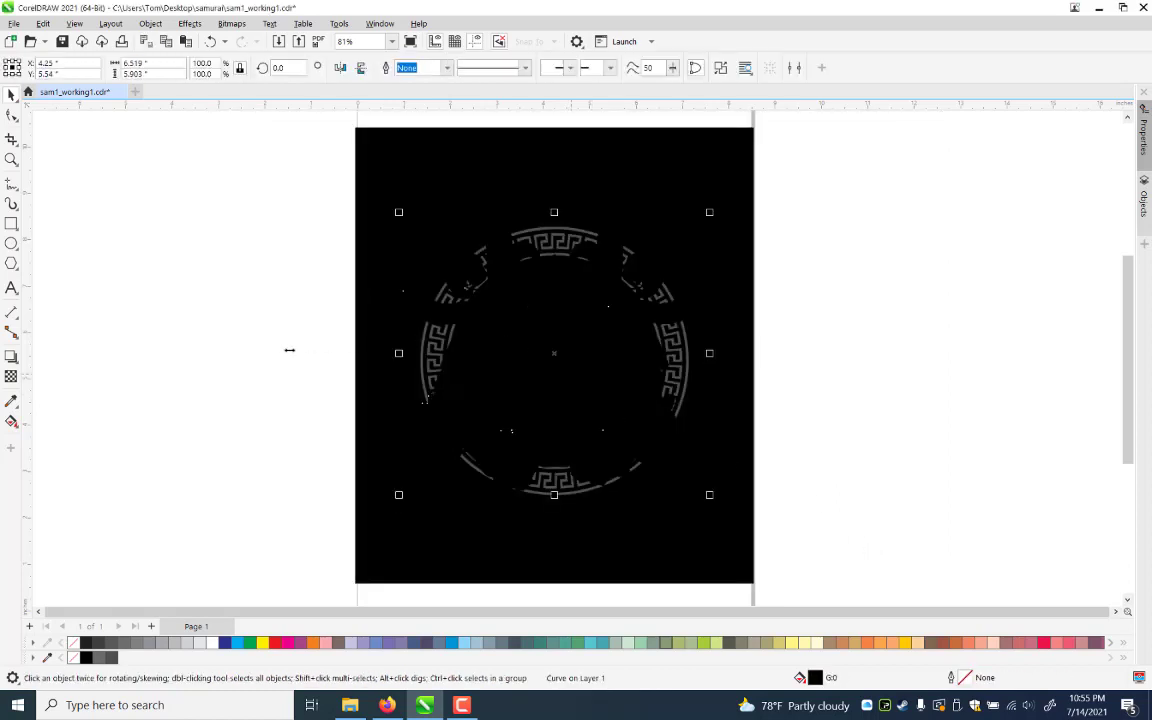
# Mirror the traced silhouette aside to delete the blackened skull bitmap, and return the silhouette over the original skull
pyautogui.moveTo(709, 353); pyautogui.dragTo(290, 350)
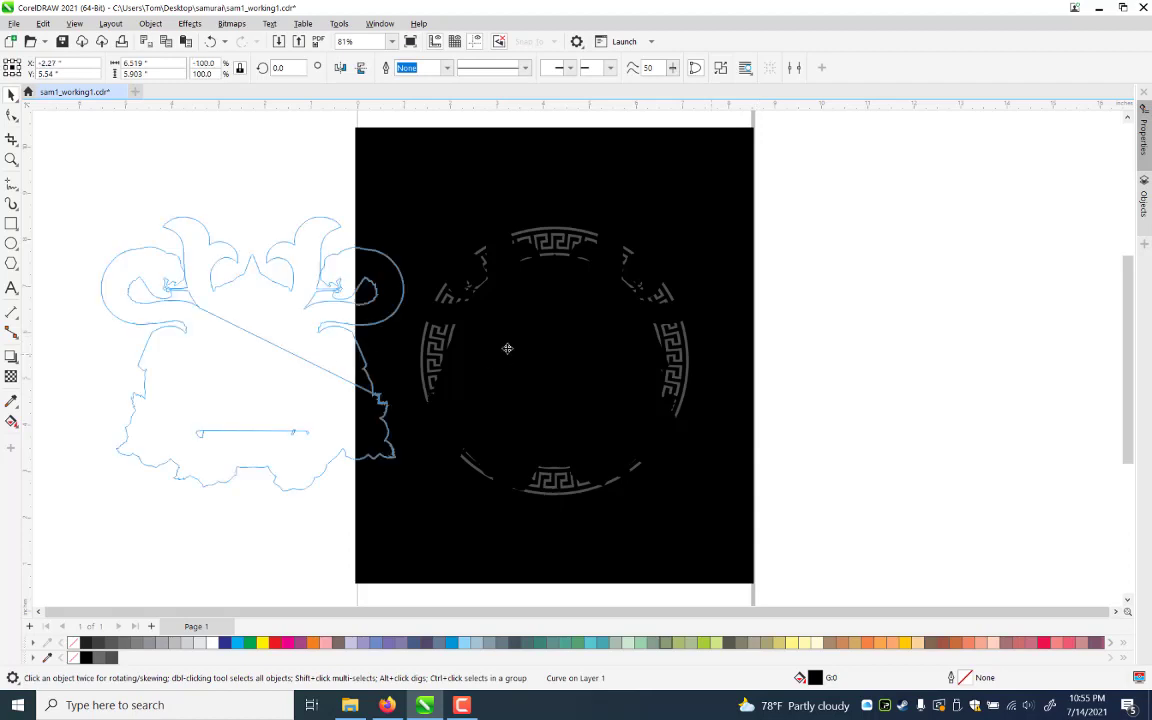
pyautogui.moveTo(507, 348); pyautogui.dragTo(507, 348)
pyautogui.click(507, 348)
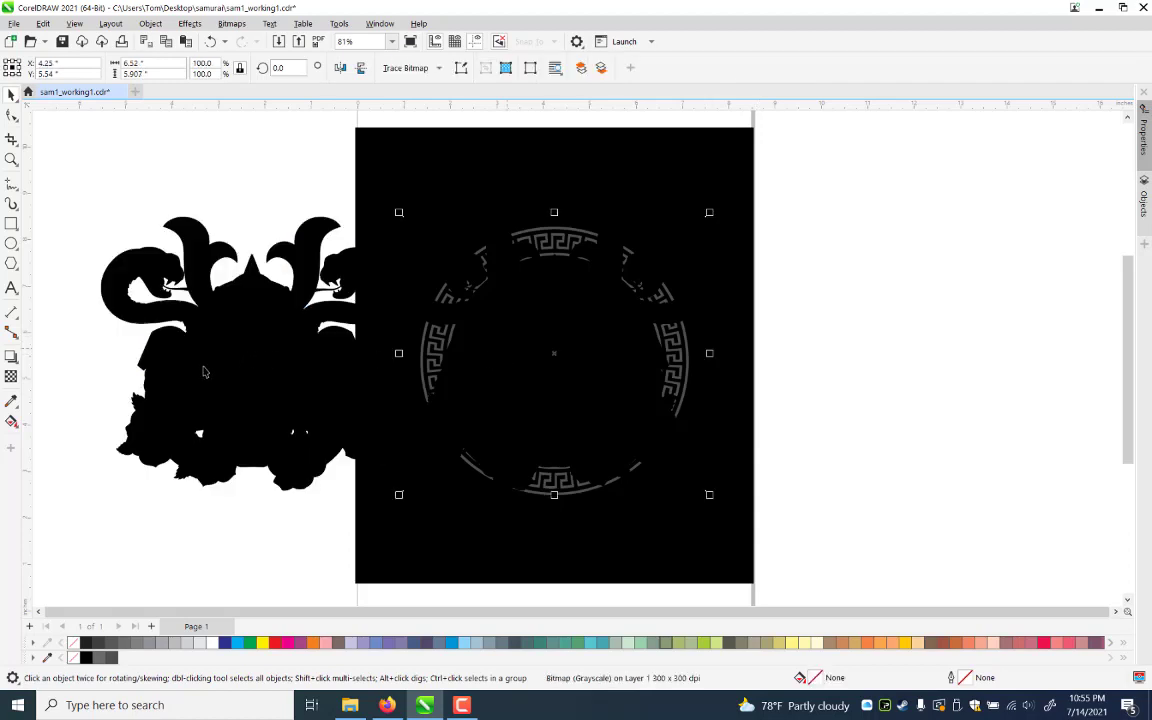
pyautogui.click(94, 356)
pyautogui.moveTo(94, 356); pyautogui.dragTo(514, 408)
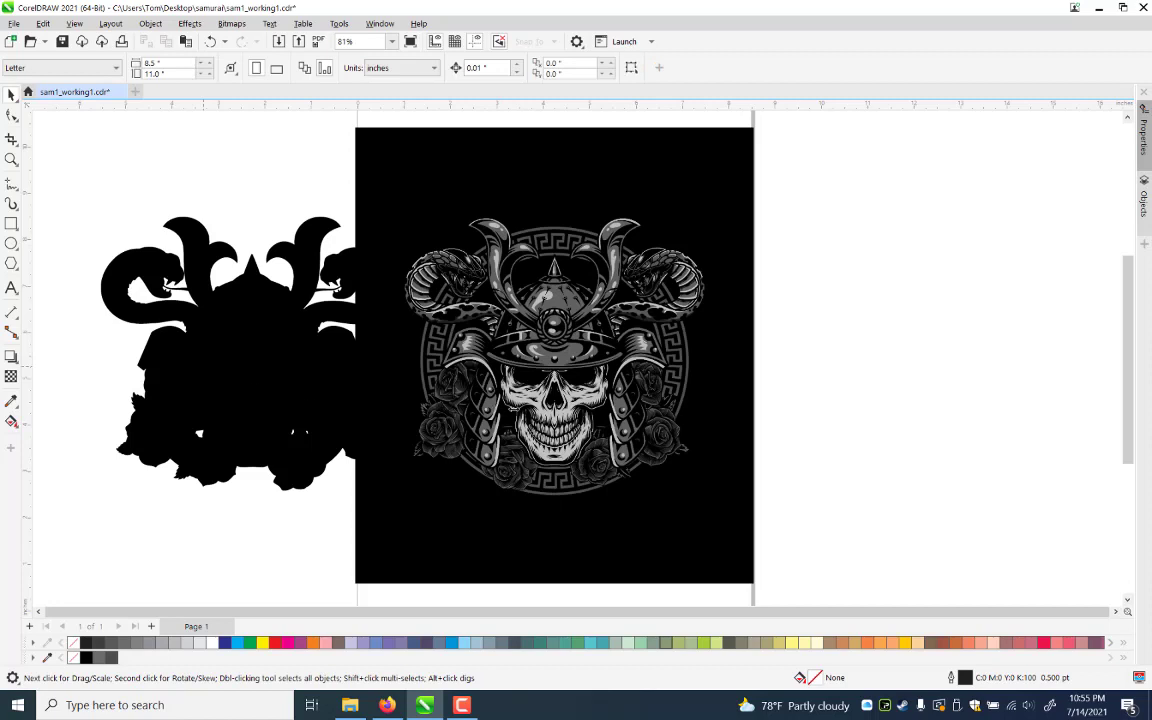
# Add a drop shadow with zero offset to the skull silhouette and set its opacity to 85
pyautogui.click(11, 357)
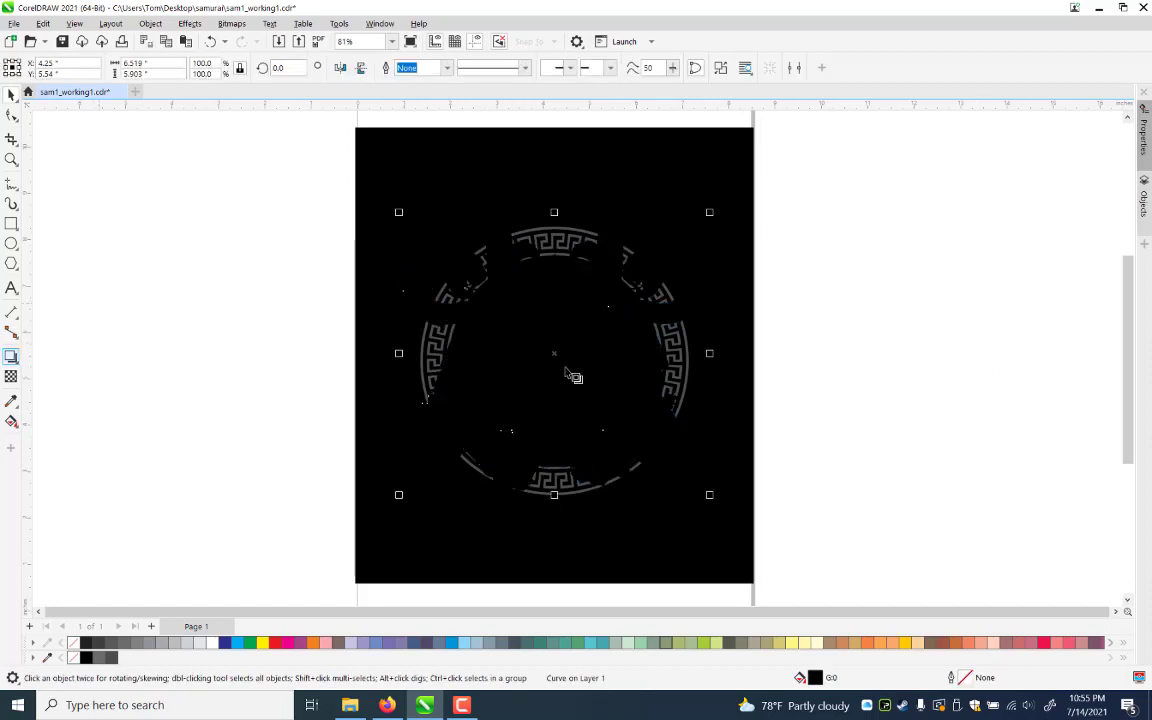
pyautogui.click(600, 406)
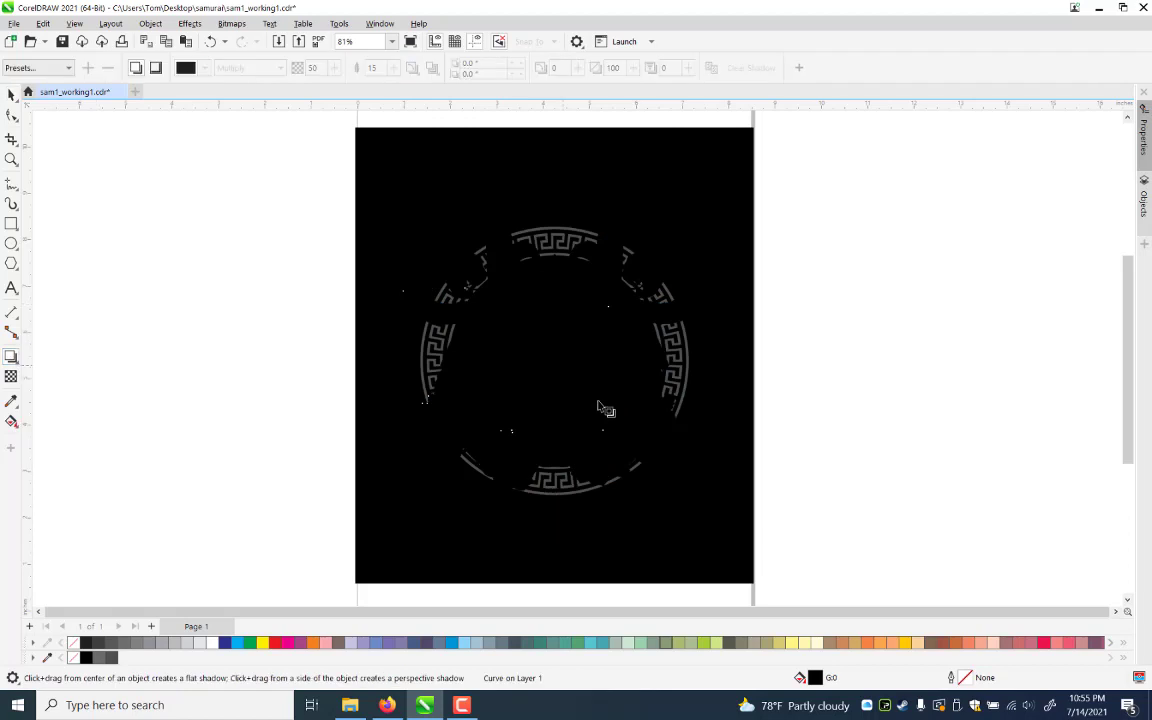
pyautogui.moveTo(600, 406); pyautogui.dragTo(705, 353)
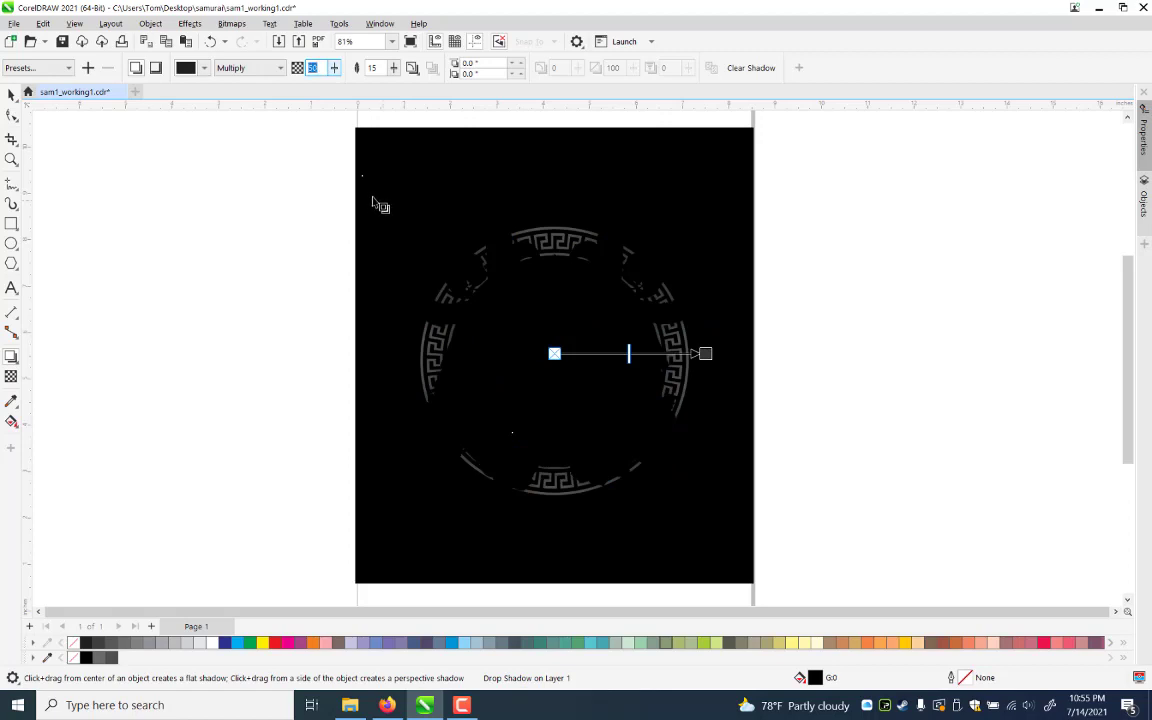
pyautogui.write('8')
pyautogui.click(378, 67)
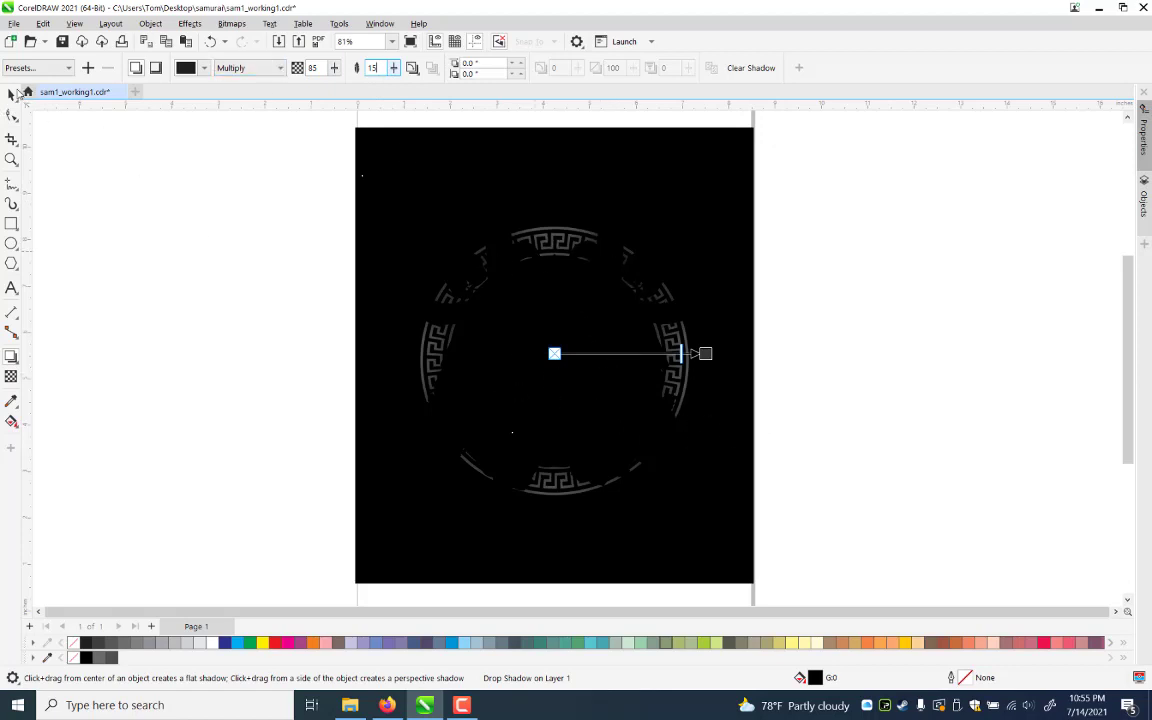
# Set the drop shadow's feathering to 6
pyautogui.click(884, 538)
pyautogui.click(15, 160)
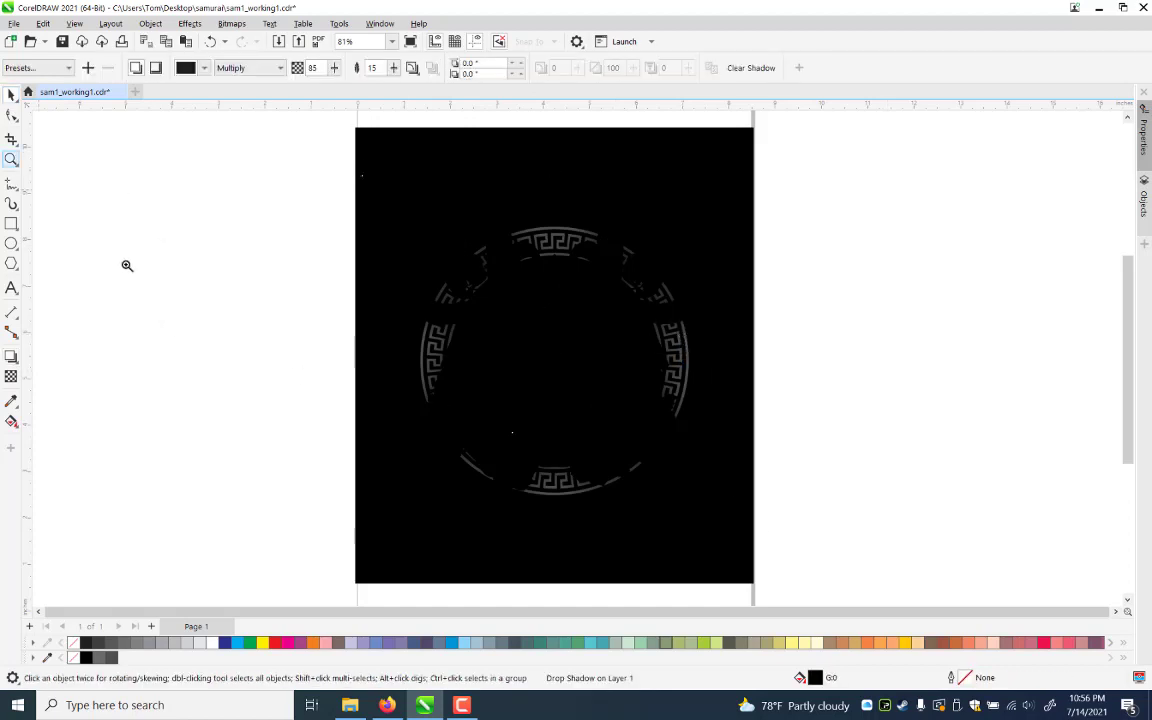
pyautogui.hotkey('shift', 'F2')
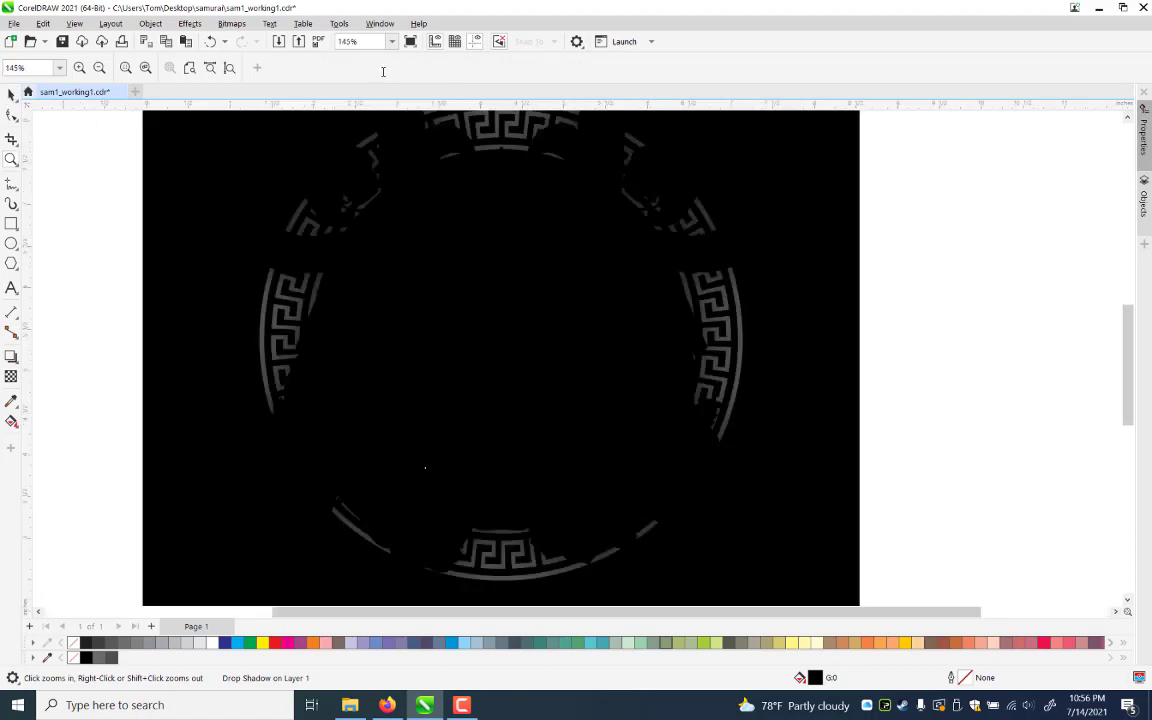
pyautogui.press('space')
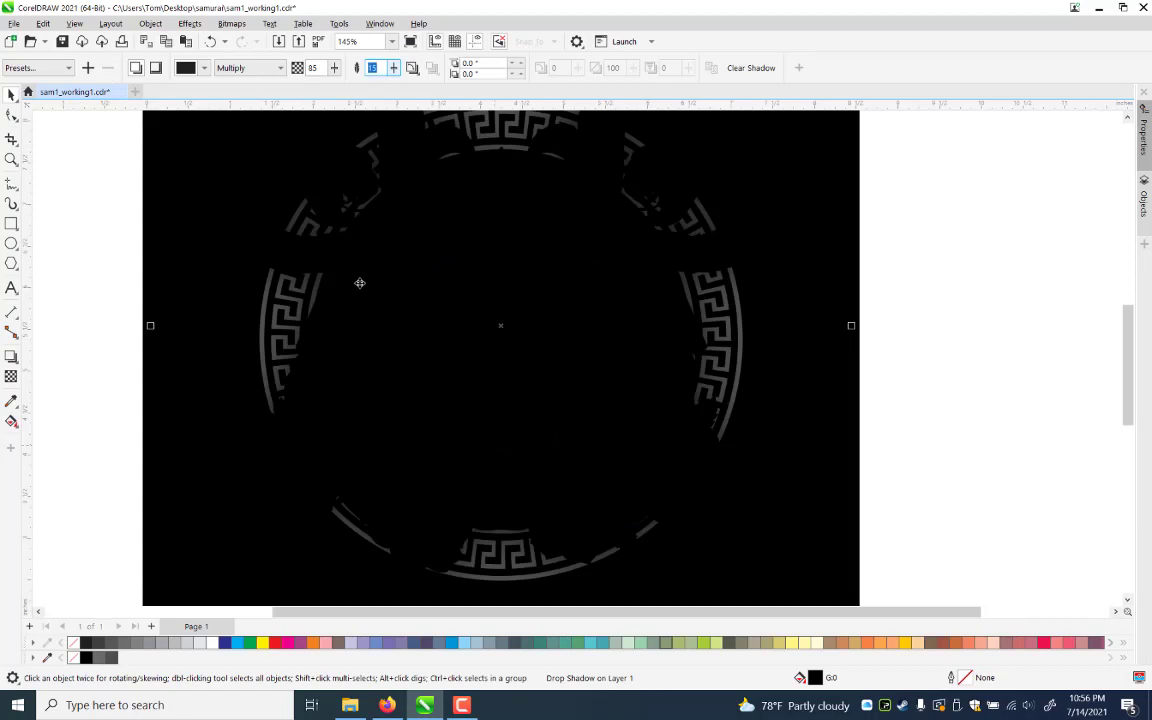
pyautogui.write('6')
pyautogui.press('Return')
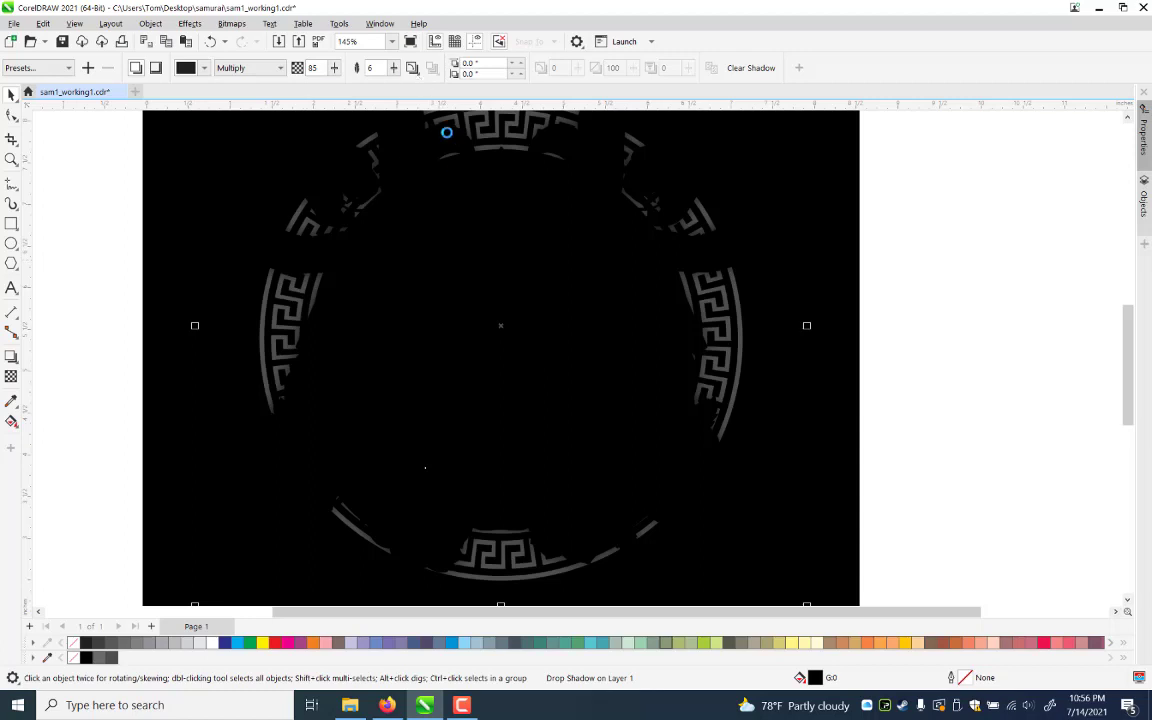
# Change the shadow's feathering direction and set its opacity to 90
pyautogui.click(412, 67)
pyautogui.click(440, 133)
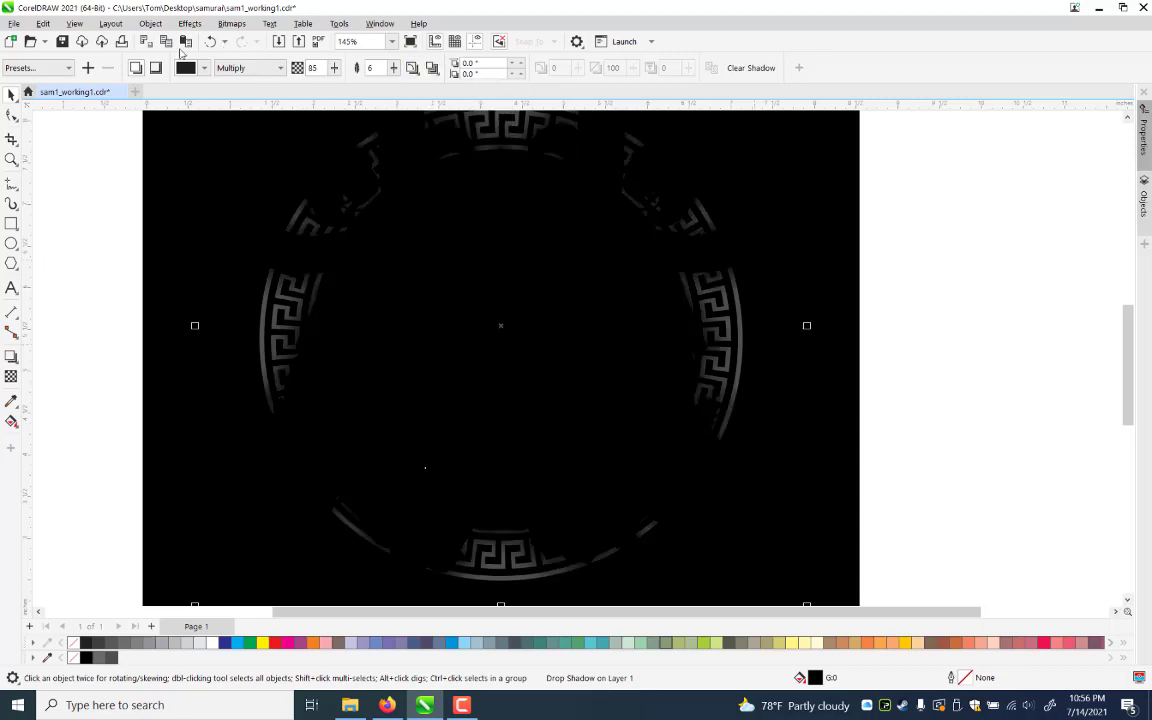
pyautogui.moveTo(321, 68); pyautogui.dragTo(180, 53)
pyautogui.press('Escape')
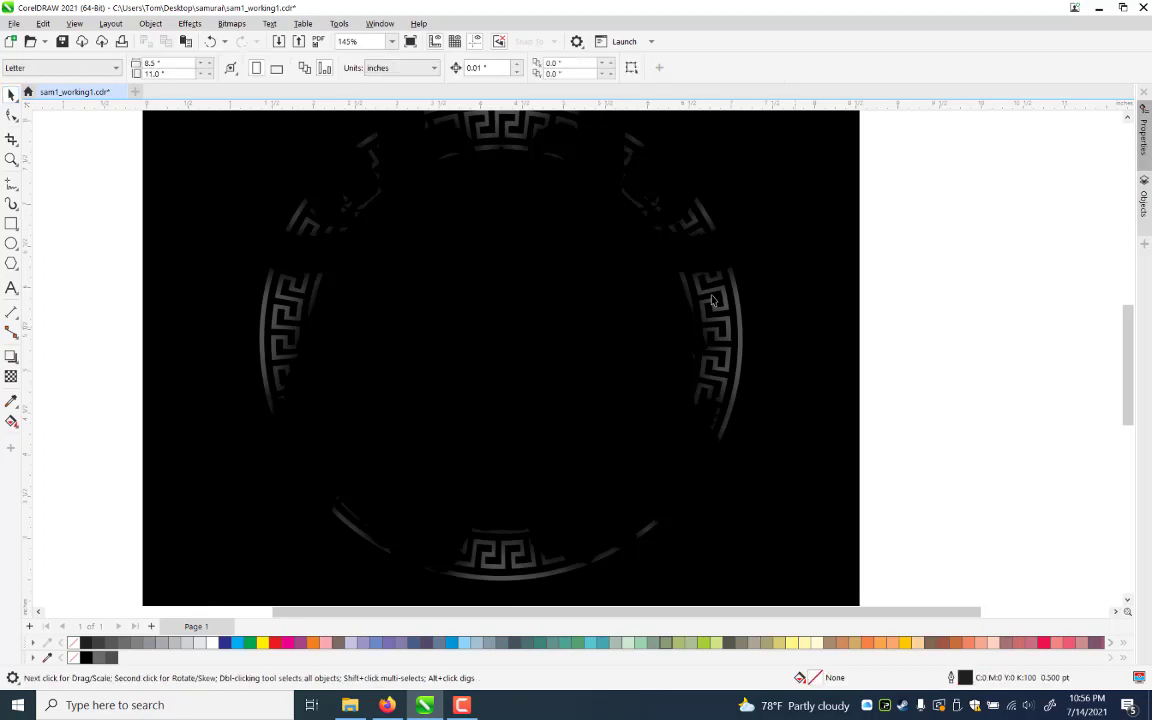
# Break the drop shadow apart from the silhouette curve and delete the black curve
pyautogui.click(713, 300)
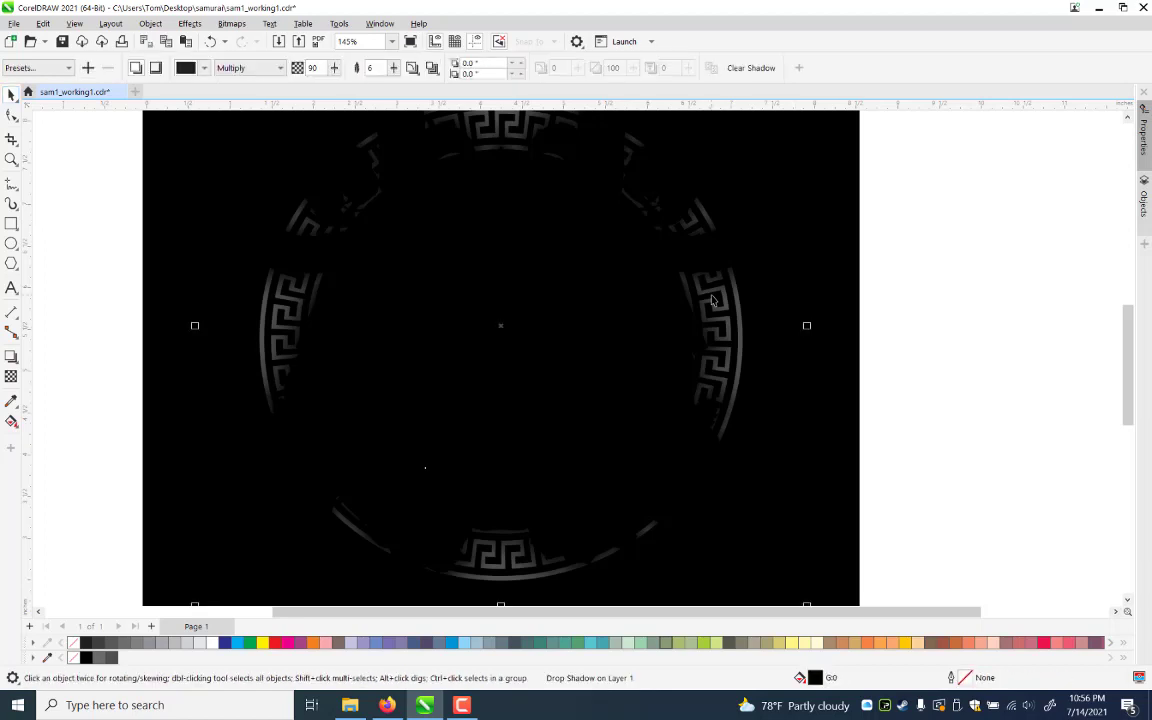
pyautogui.keyDown('shift'); pyautogui.click(476, 298); pyautogui.keyUp('shift')
pyautogui.click(476, 298)
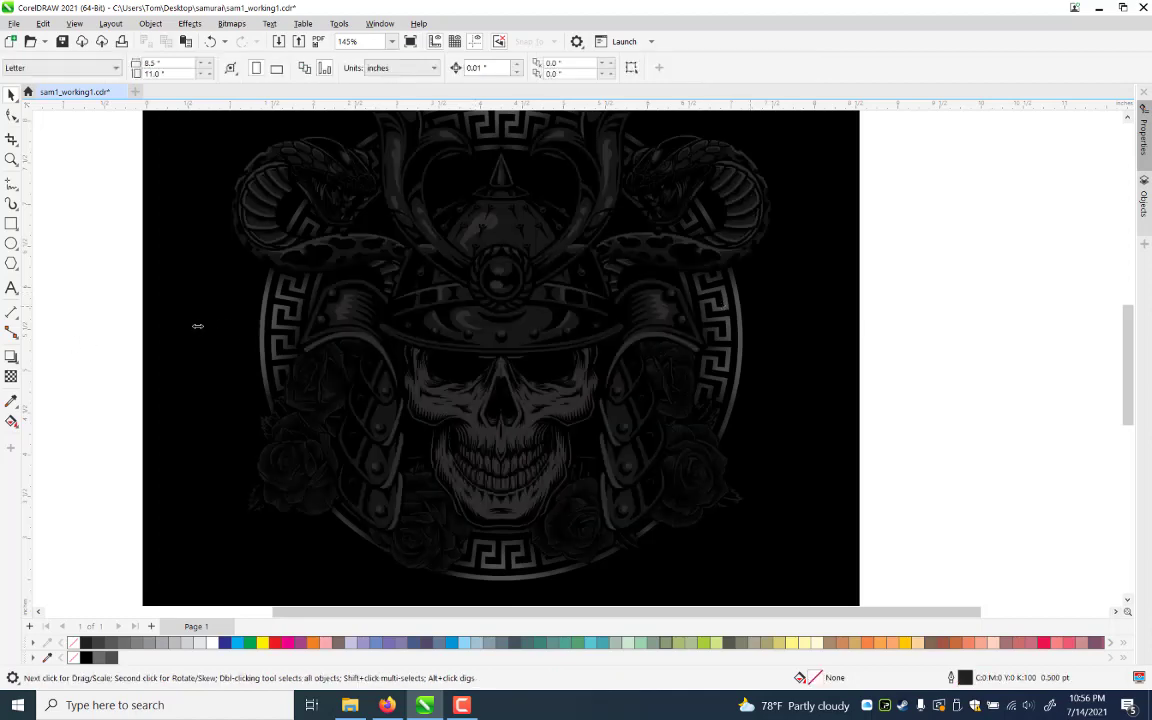
# Mirror the separated shadow aside to bring the skull bitmap to the front, and return the shadow between the skull and ring
pyautogui.click(252, 331)
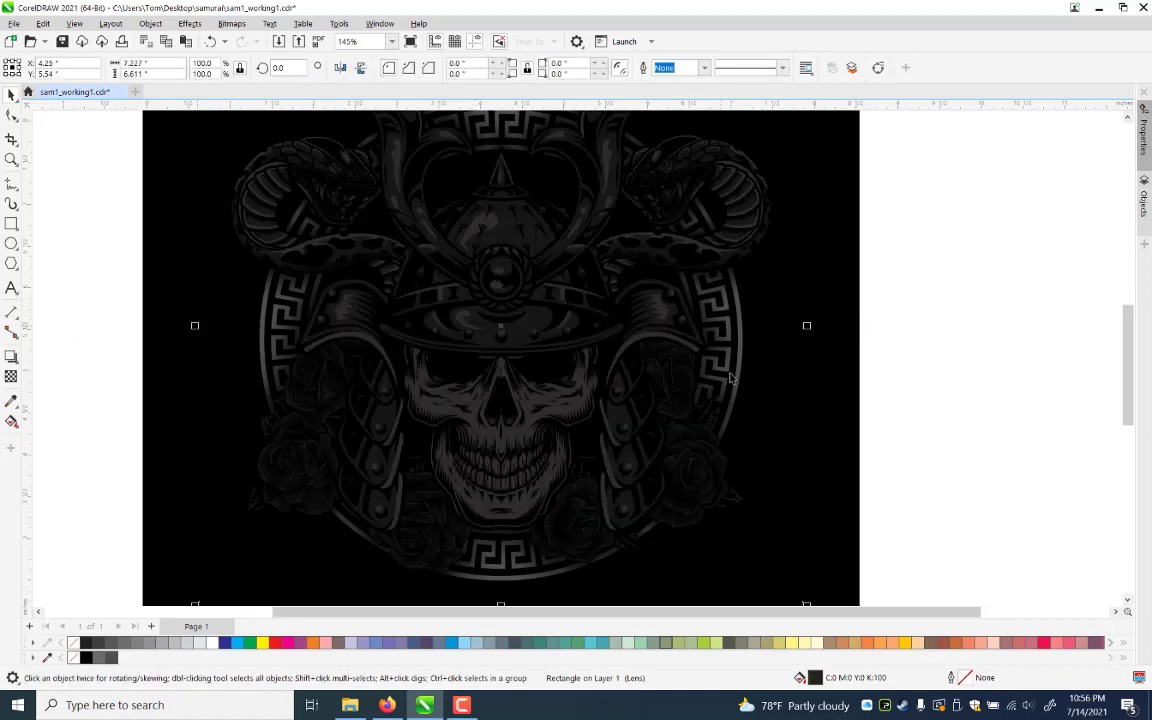
pyautogui.moveTo(195, 326); pyautogui.dragTo(597, 332)
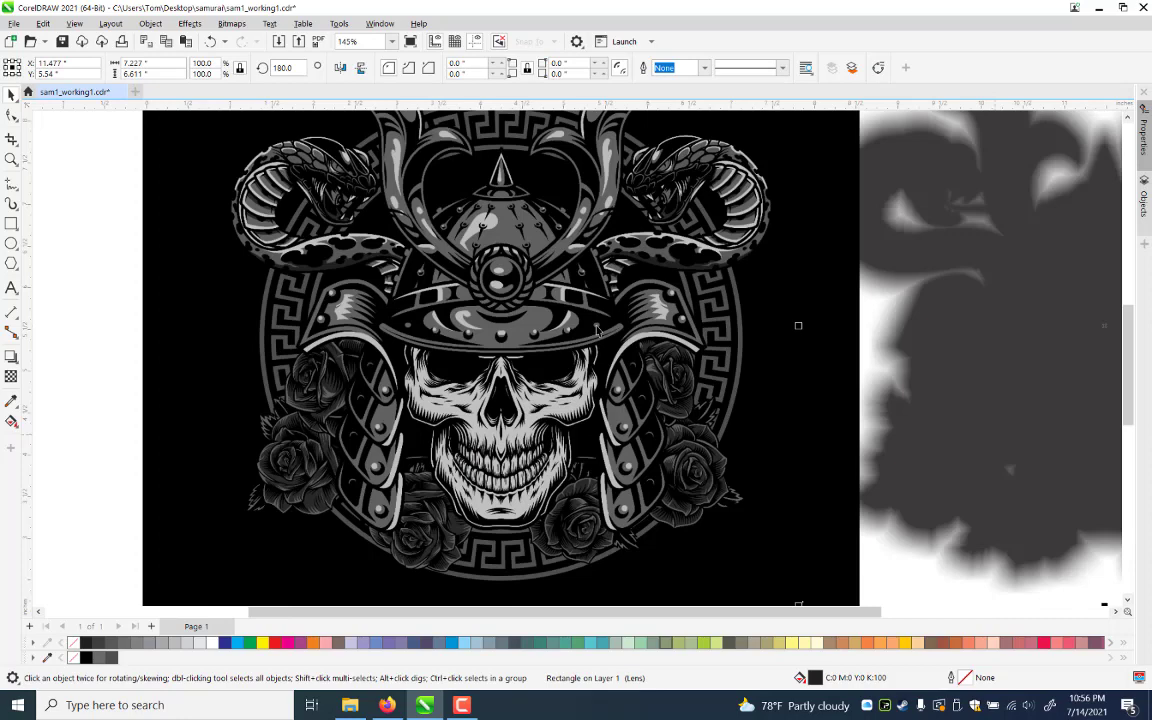
pyautogui.click(597, 332)
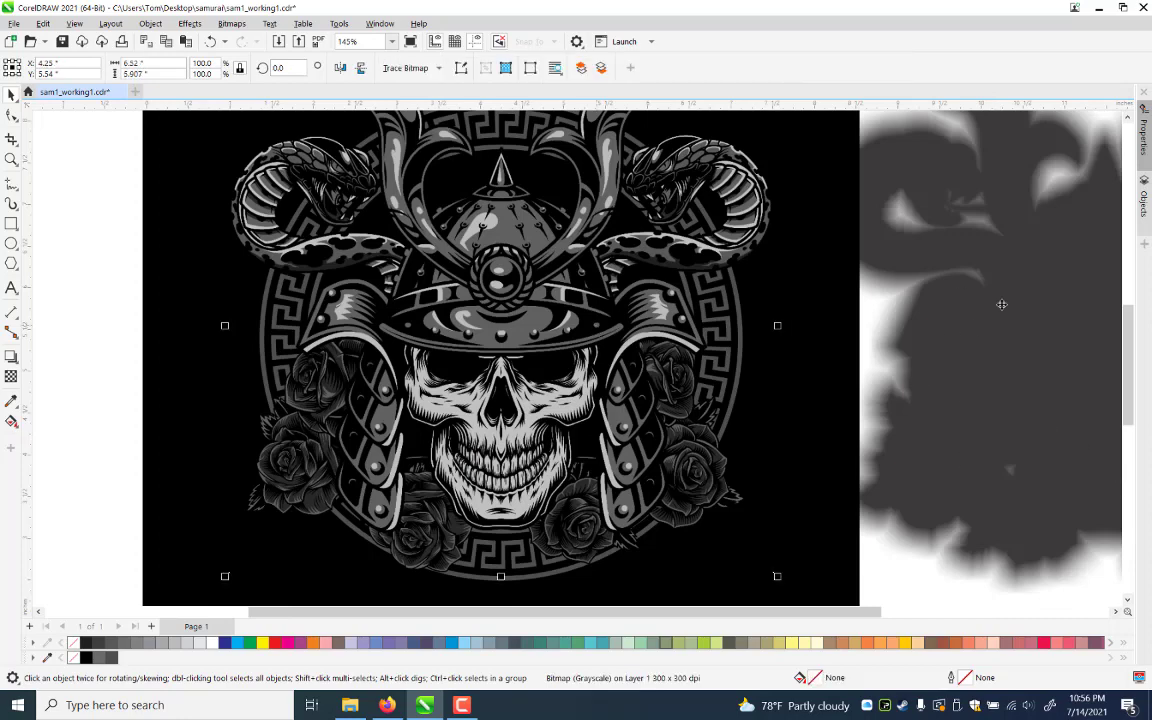
pyautogui.press('Tab')
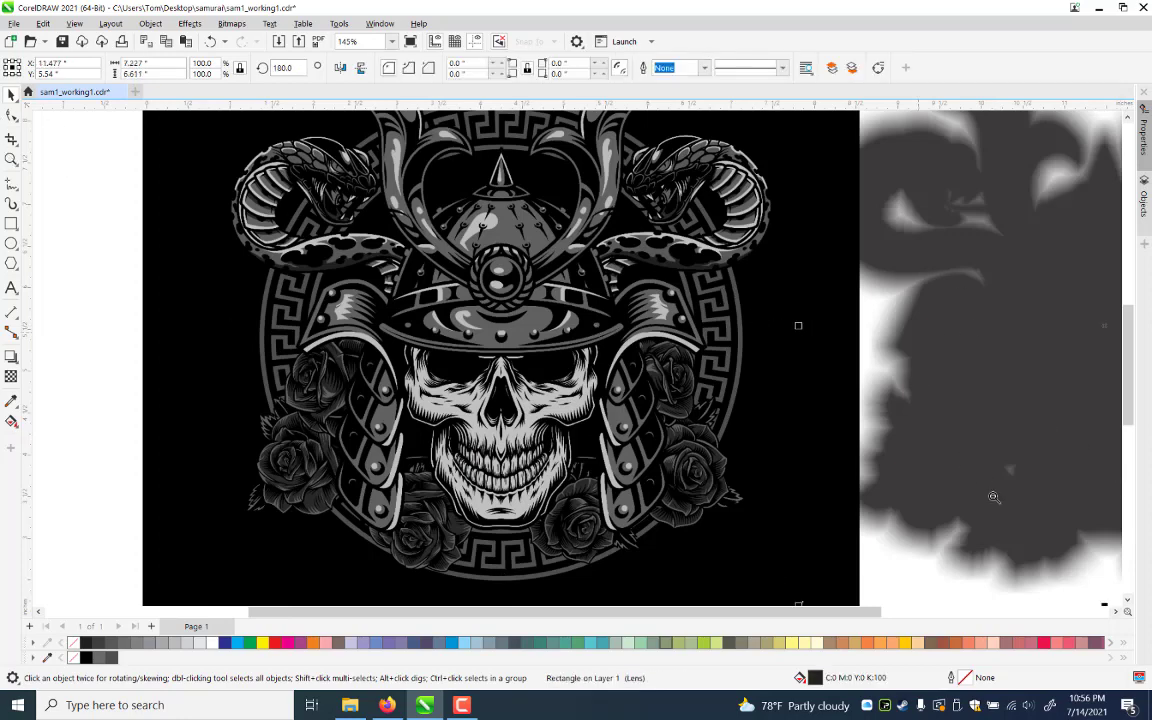
pyautogui.doubleClick(11, 160)
pyautogui.click(10, 96)
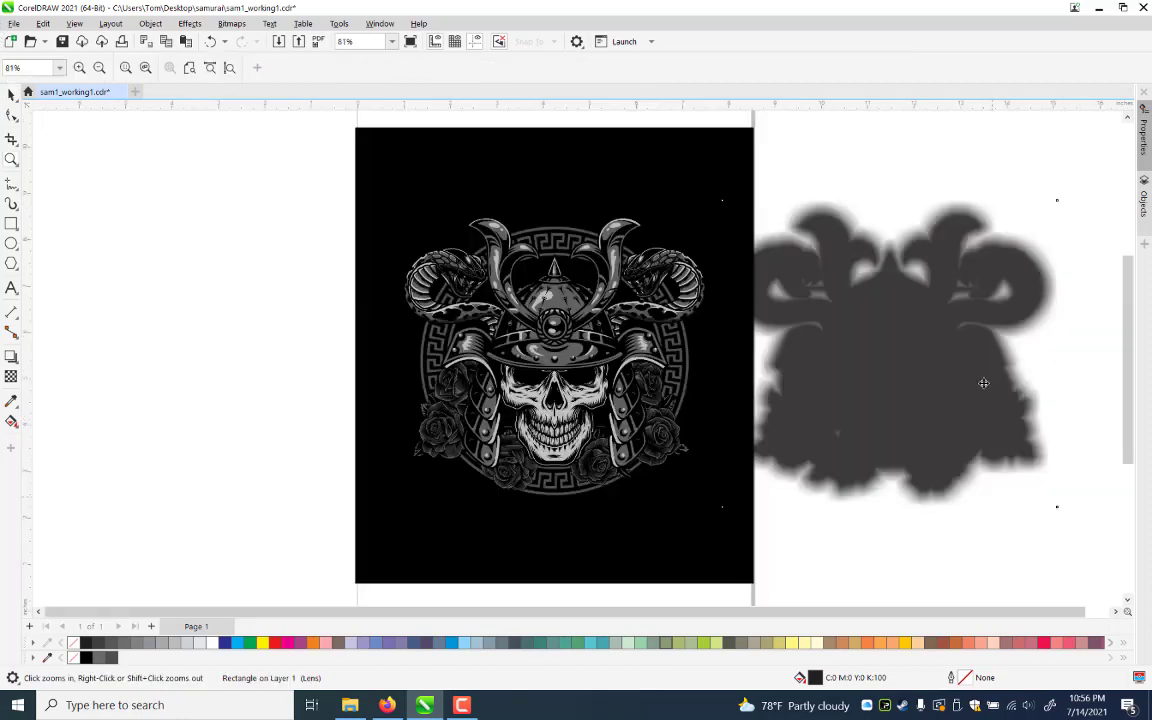
pyautogui.press('space')
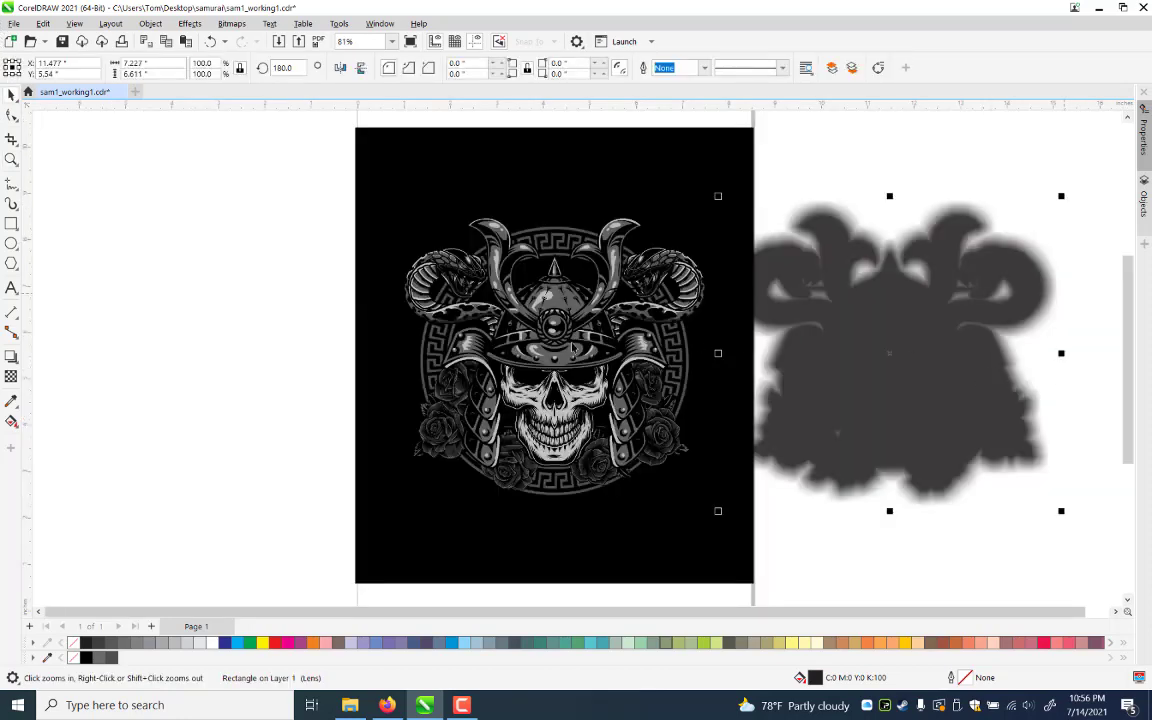
pyautogui.hotkey('ctrl', 'z')
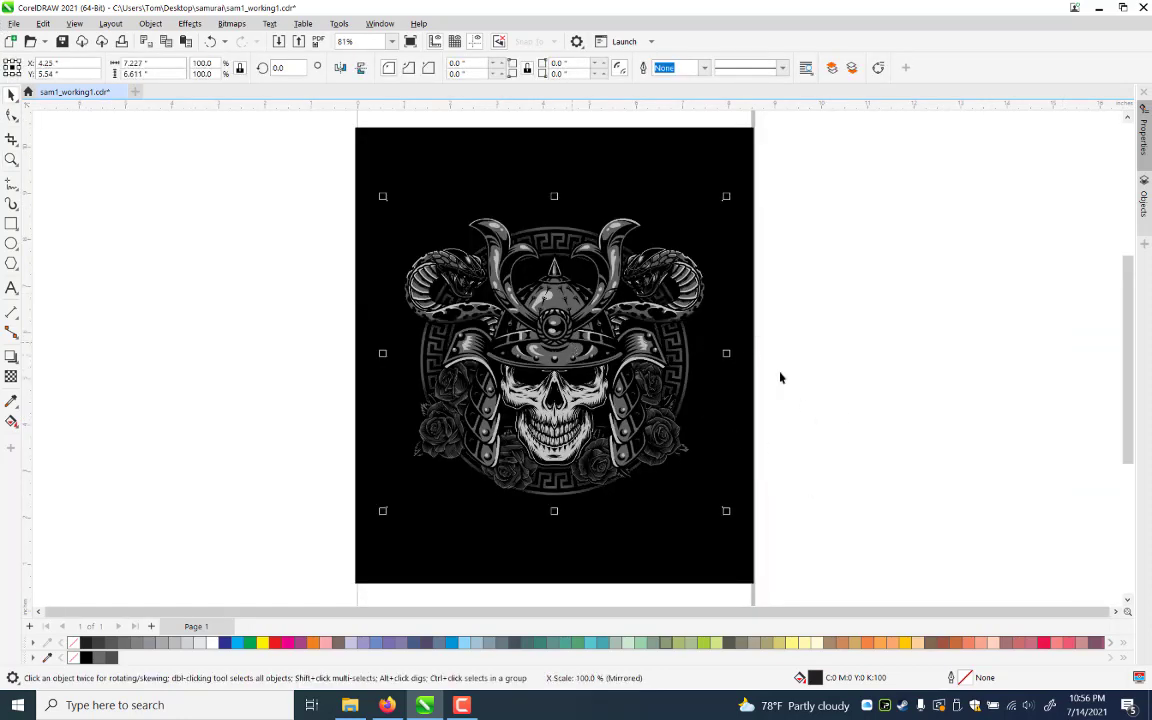
# Check the stacking of the skull bitmap and the shadow behind it, and save the document
pyautogui.click(705, 362)
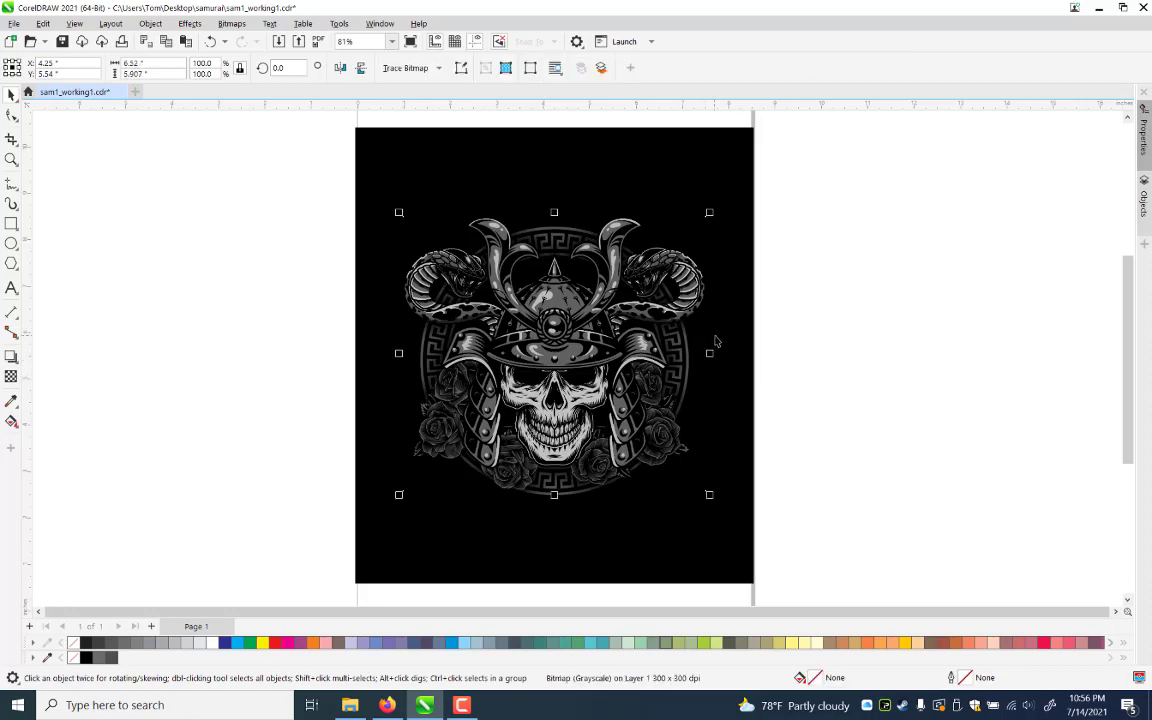
pyautogui.press('Tab')
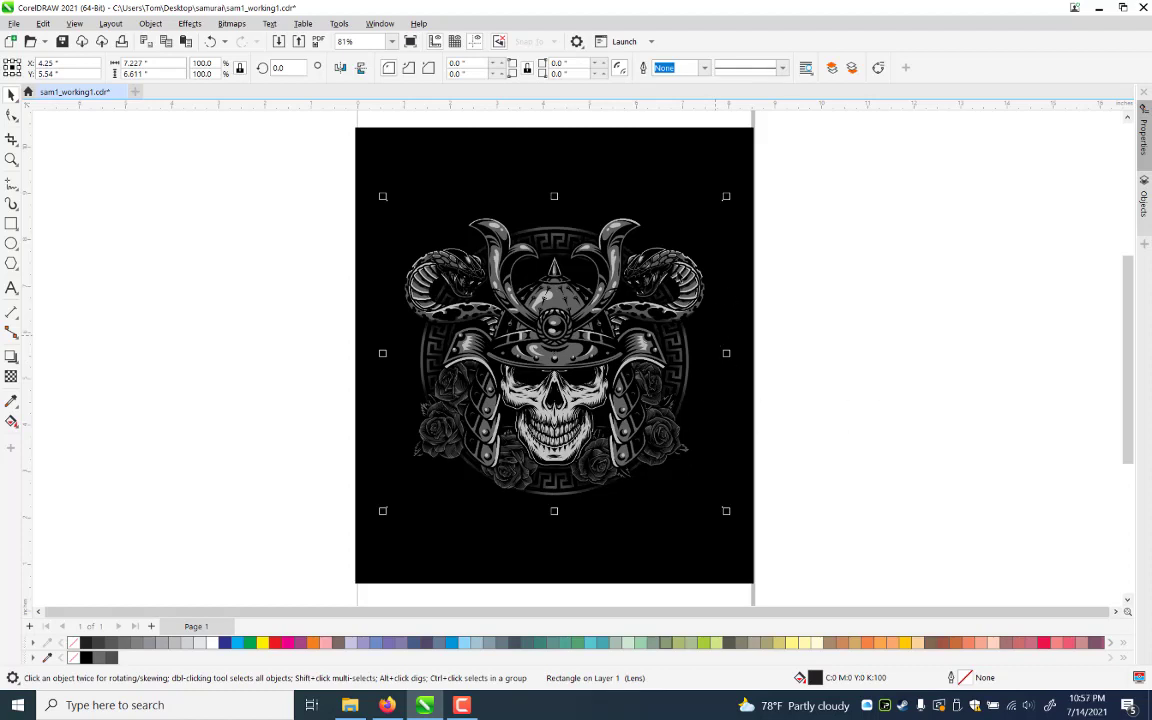
pyautogui.click(972, 345)
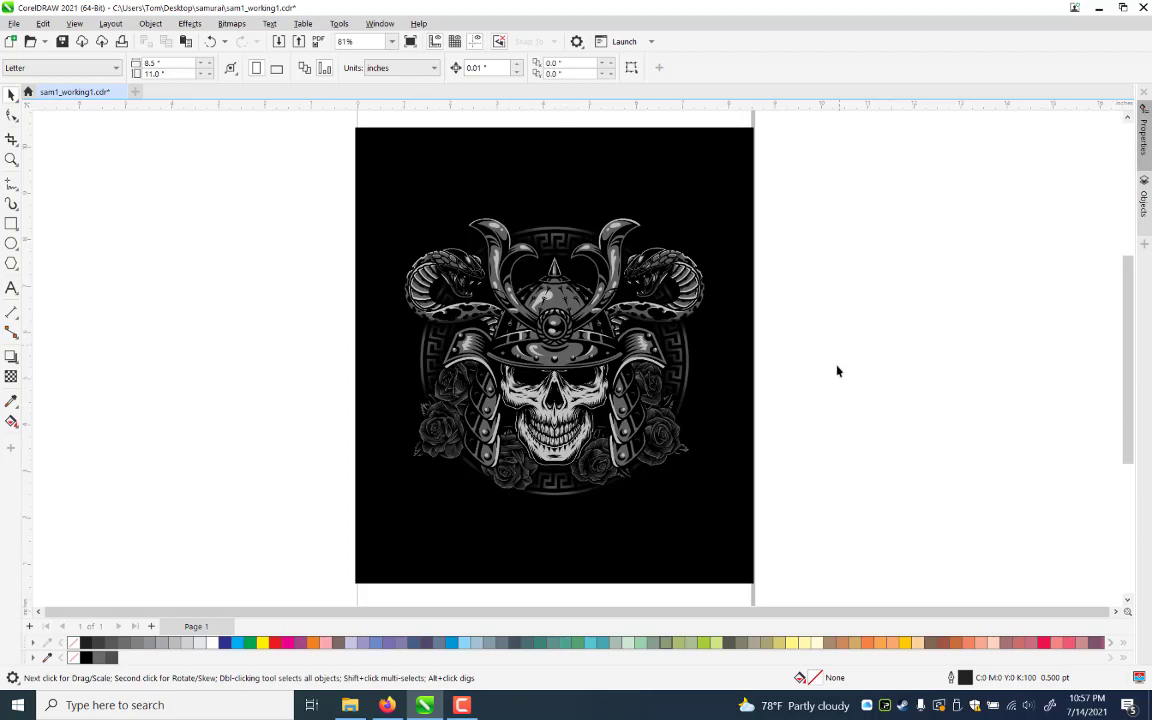
pyautogui.hotkey('ctrl', 's')
# Import 298px-Bushido_Calligraphy and place it beside the page to the right of the artwork
pyautogui.hotkey('ctrl', 'i')
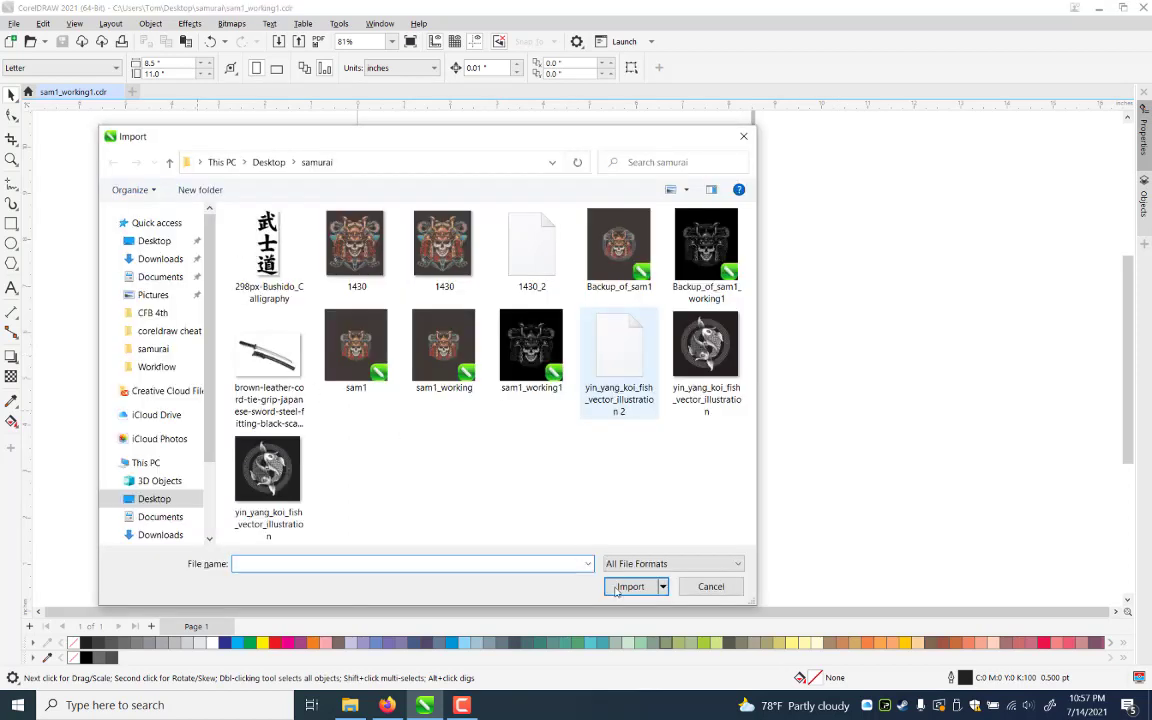
pyautogui.click(617, 591)
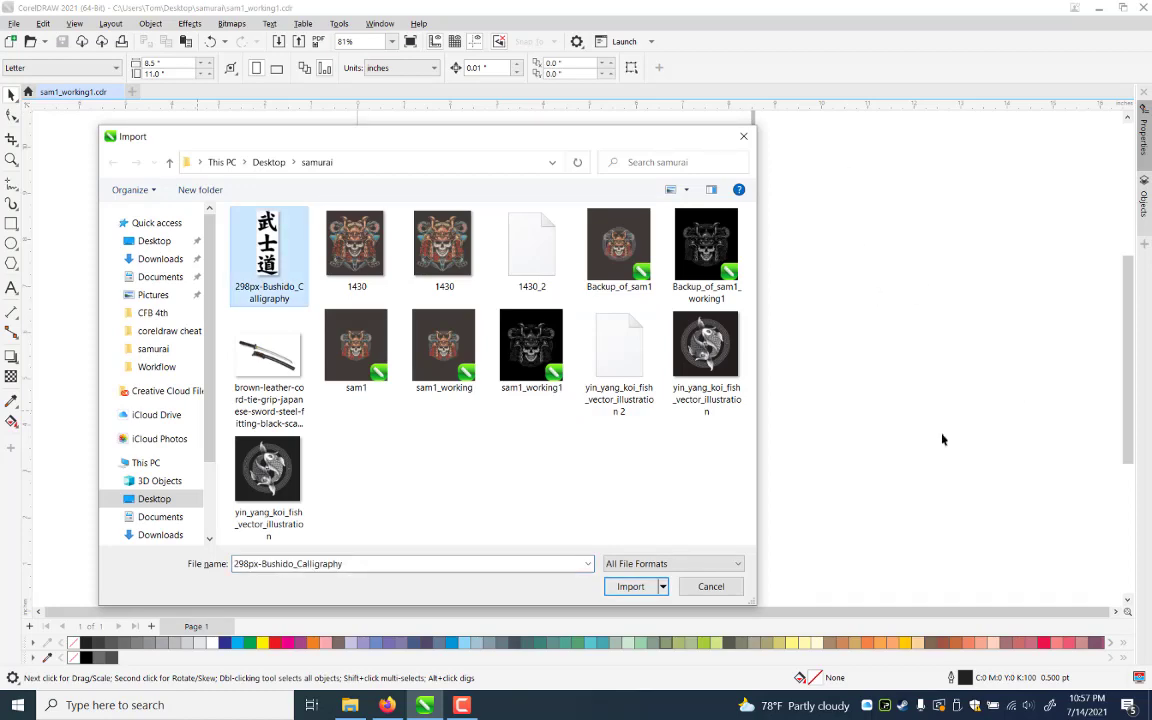
pyautogui.press('Return')
pyautogui.press('space')
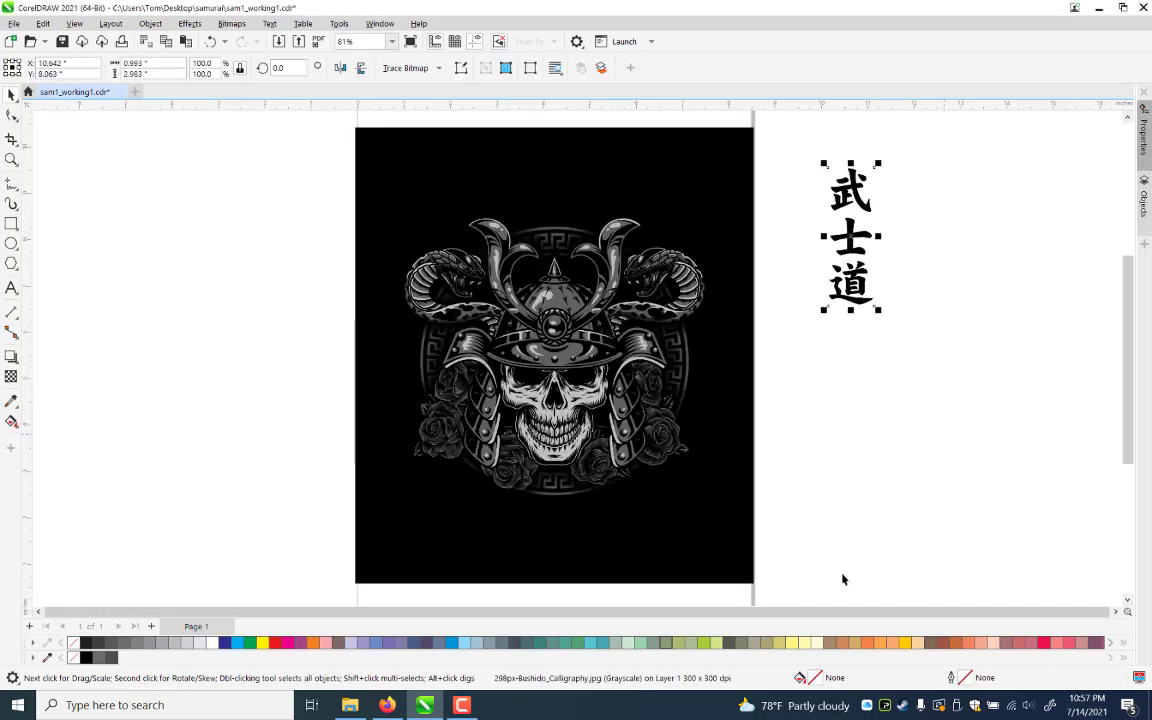
pyautogui.press('Escape')
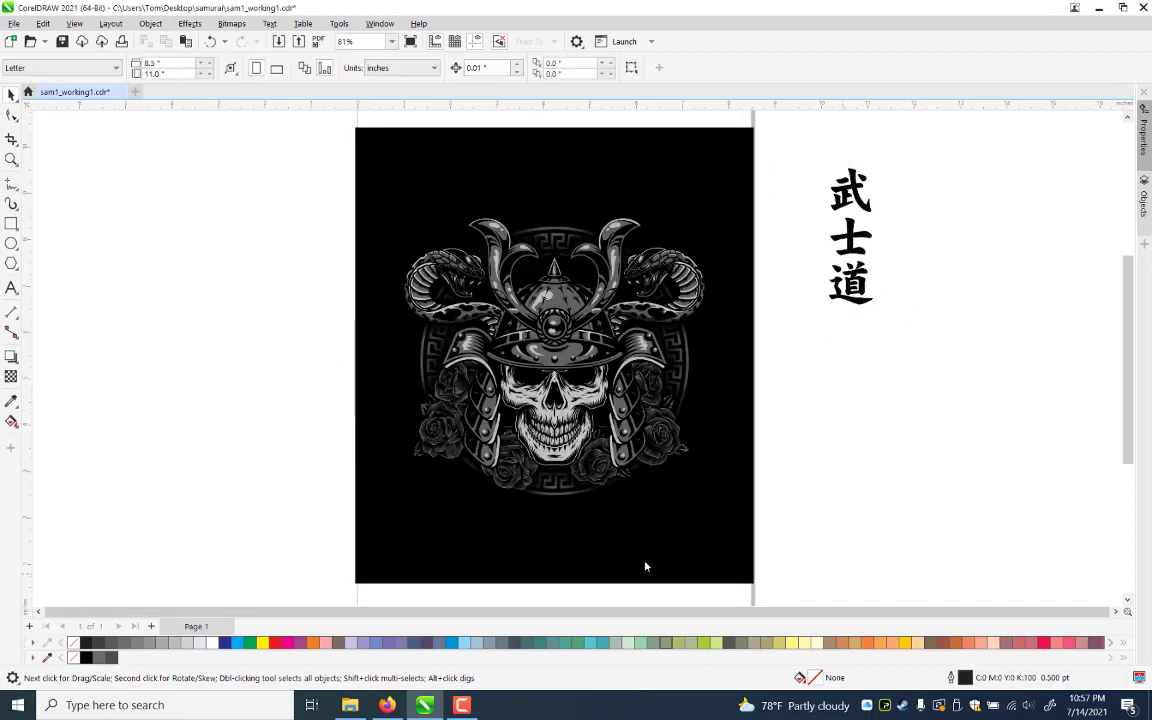
# Import the brown-leather-cord-tie-grip-japanese-sword image and place it beside the page, below the calligraphy
pyautogui.click(633, 587)
pyautogui.click(820, 345)
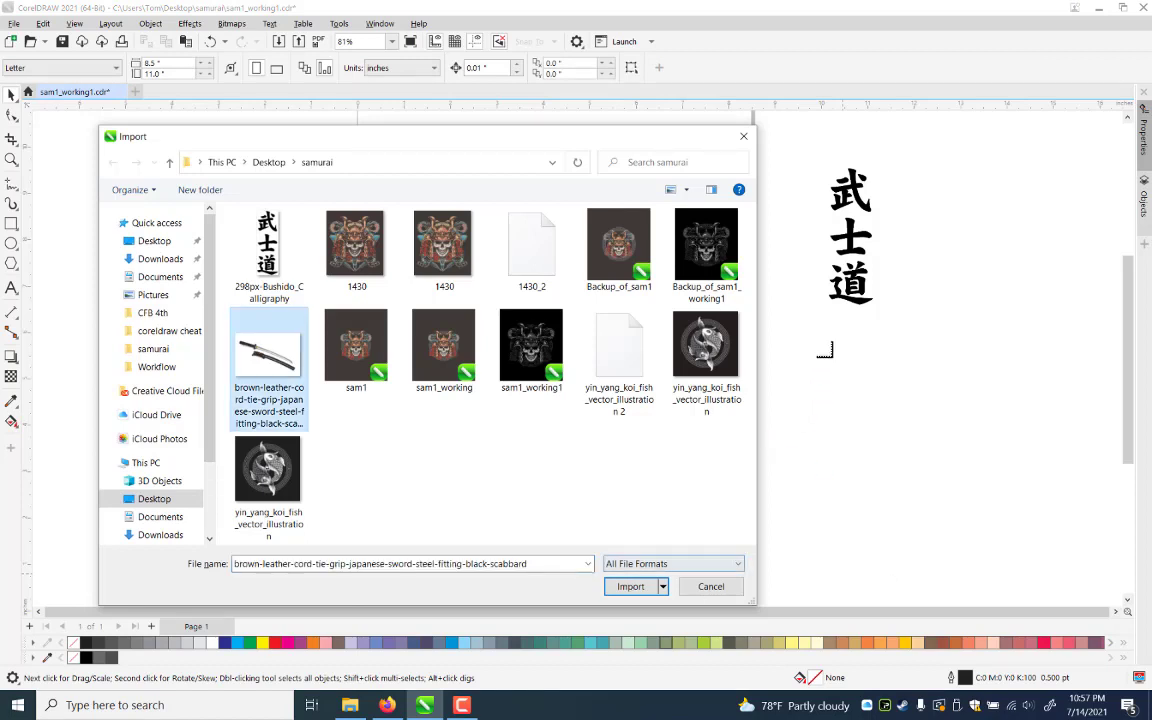
pyautogui.press('Return')
pyautogui.press('space')
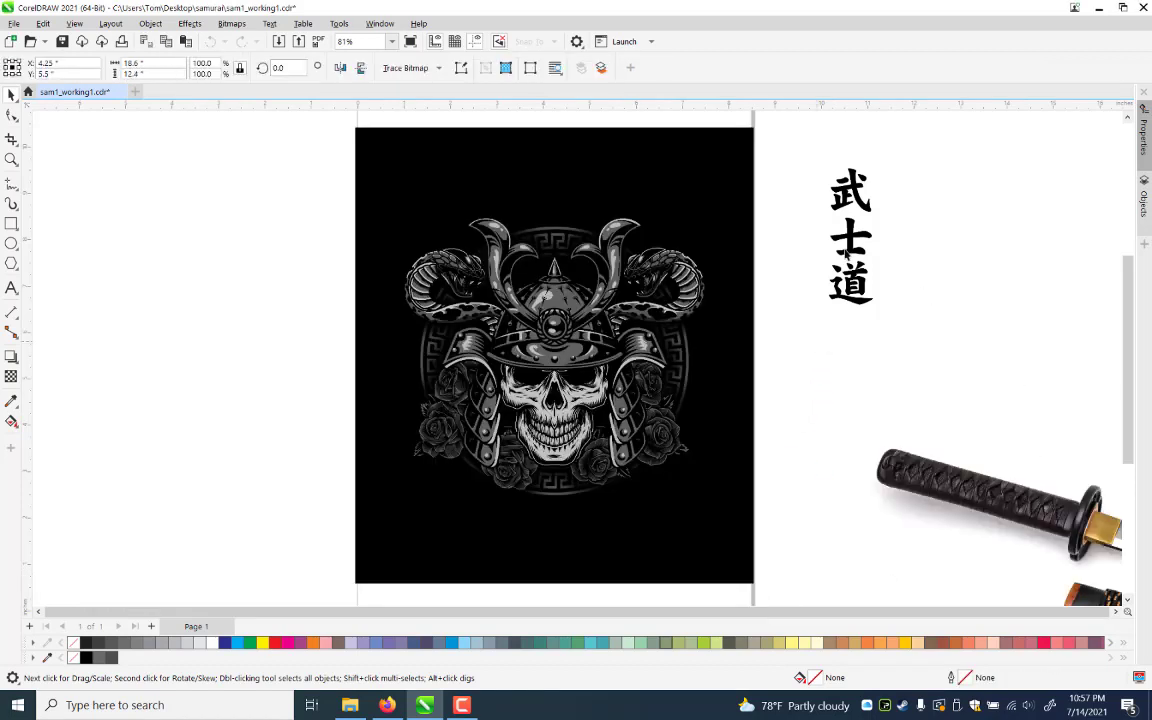
pyautogui.click(219, 287)
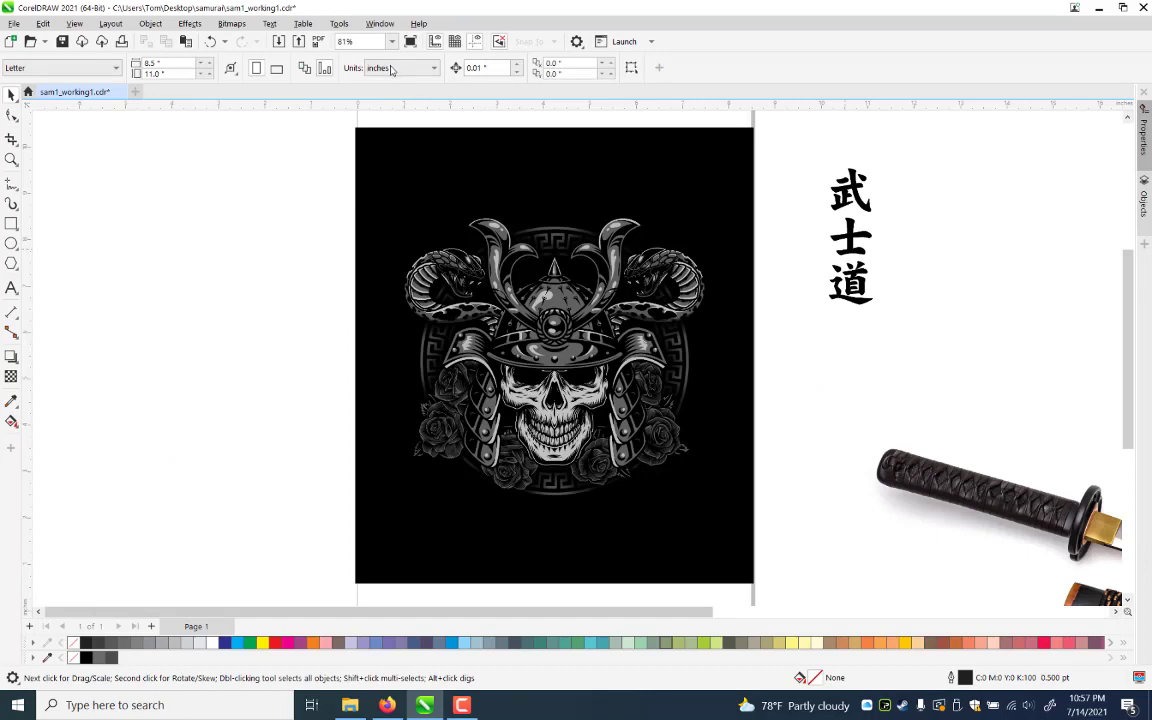
# Trace the Bushido calligraphy bitmap into vector objects left of the page, move the trace aside, and delete the original bitmap
pyautogui.hotkey('ctrl', 'v')
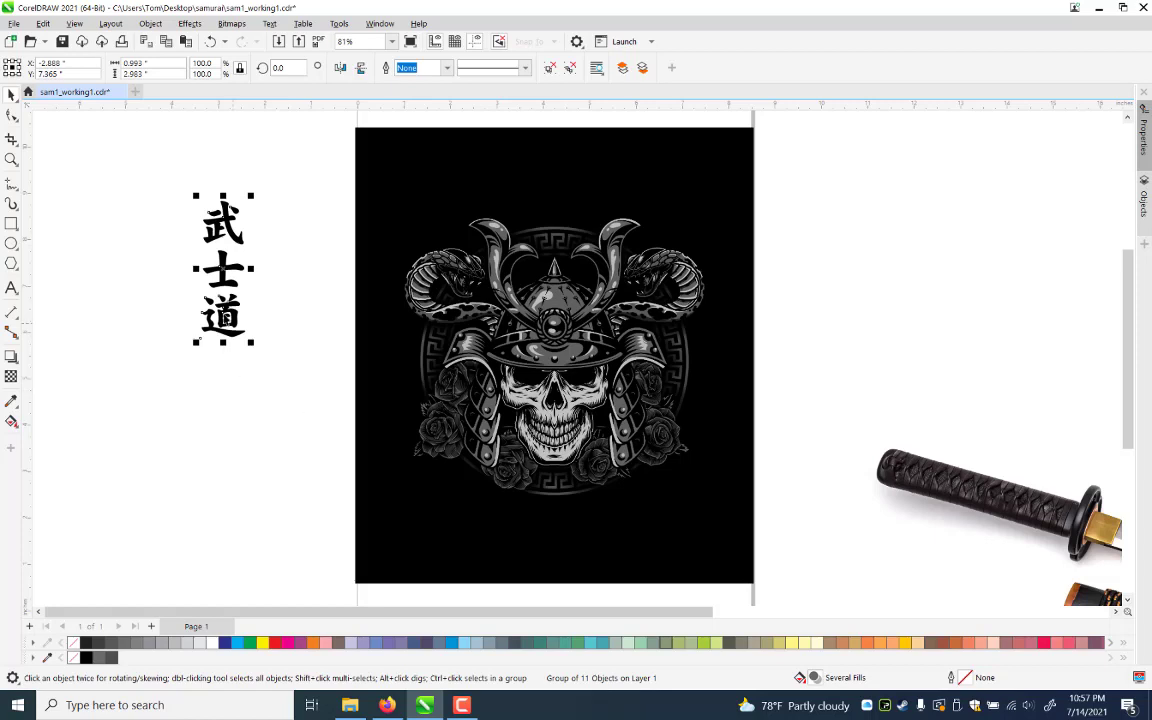
pyautogui.moveTo(198, 340); pyautogui.dragTo(278, 430)
pyautogui.click(224, 318)
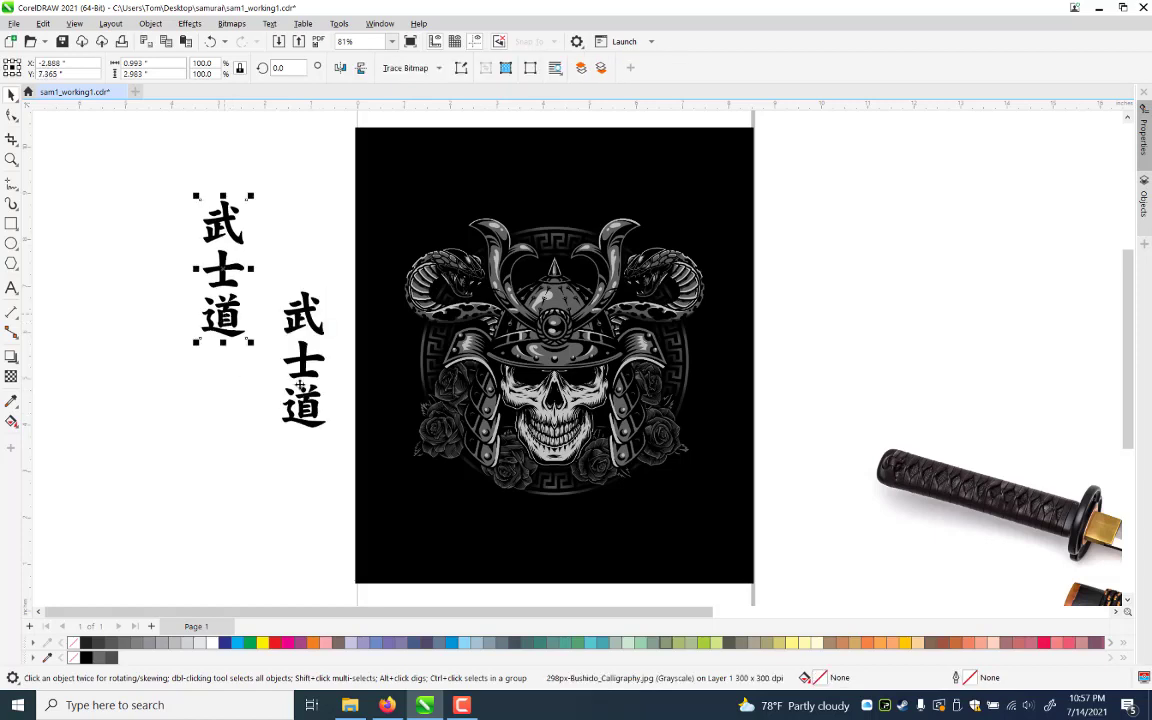
pyautogui.press('Delete')
# Ungroup the traced calligraphy and delete its white background curve
pyautogui.click(300, 385)
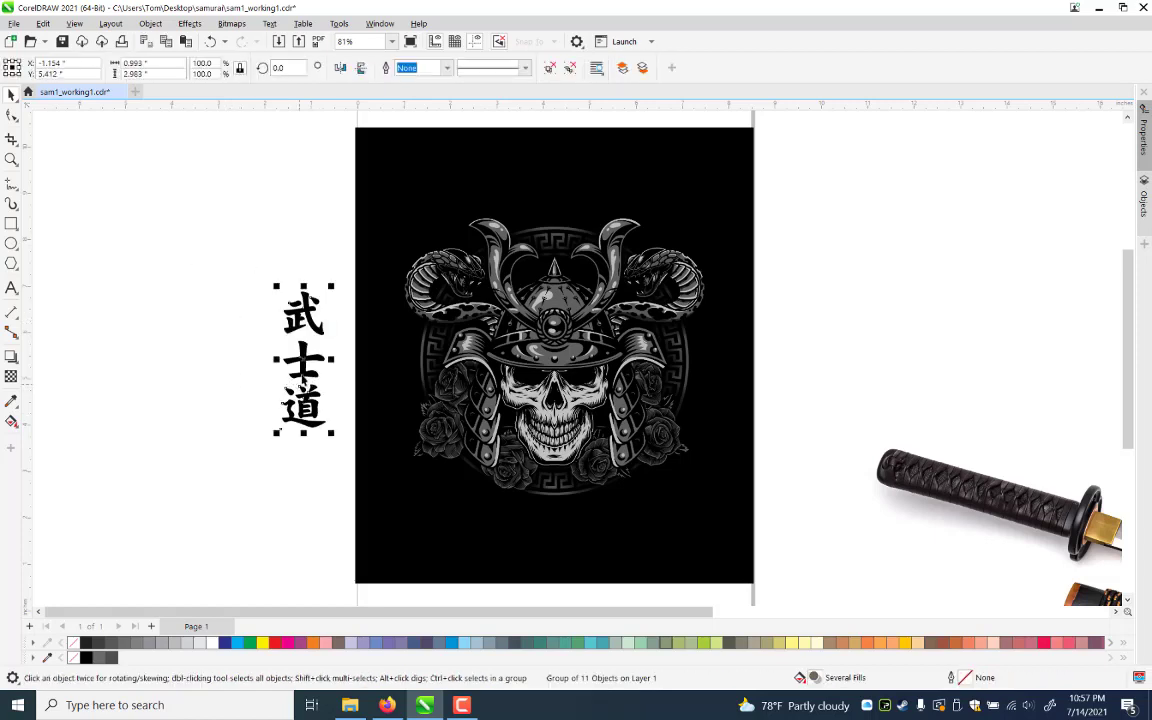
pyautogui.hotkey('ctrl', 'u')
pyautogui.click(237, 381)
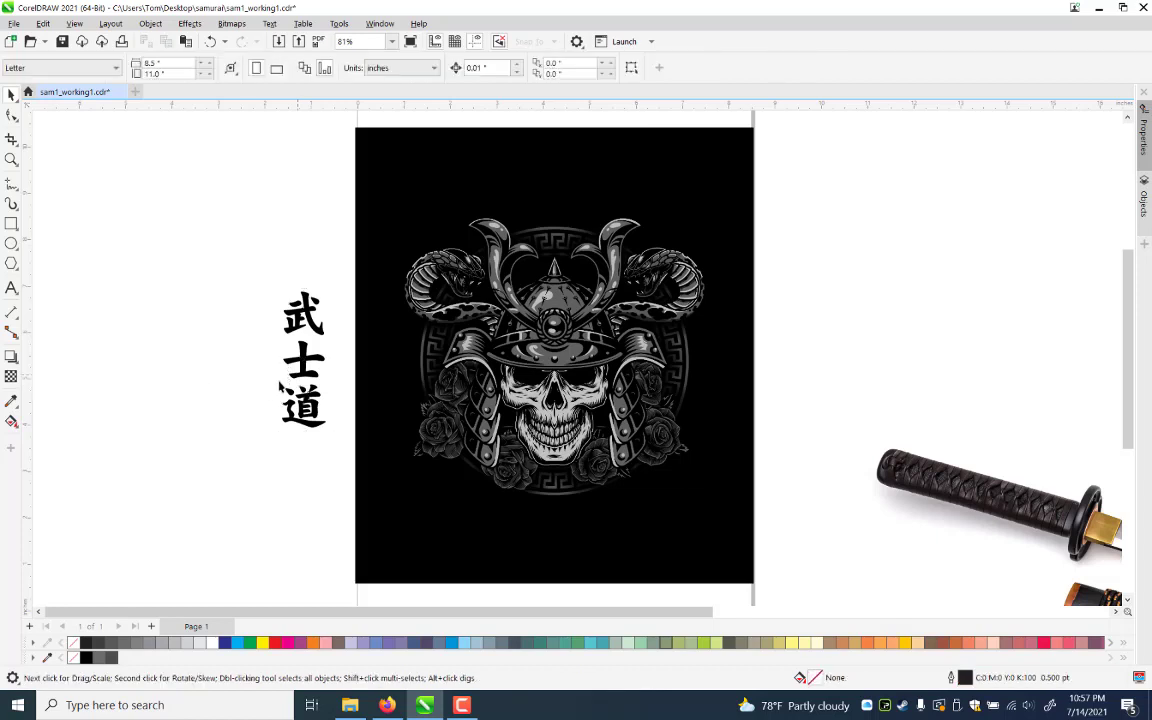
pyautogui.click(284, 379)
pyautogui.click(283, 378)
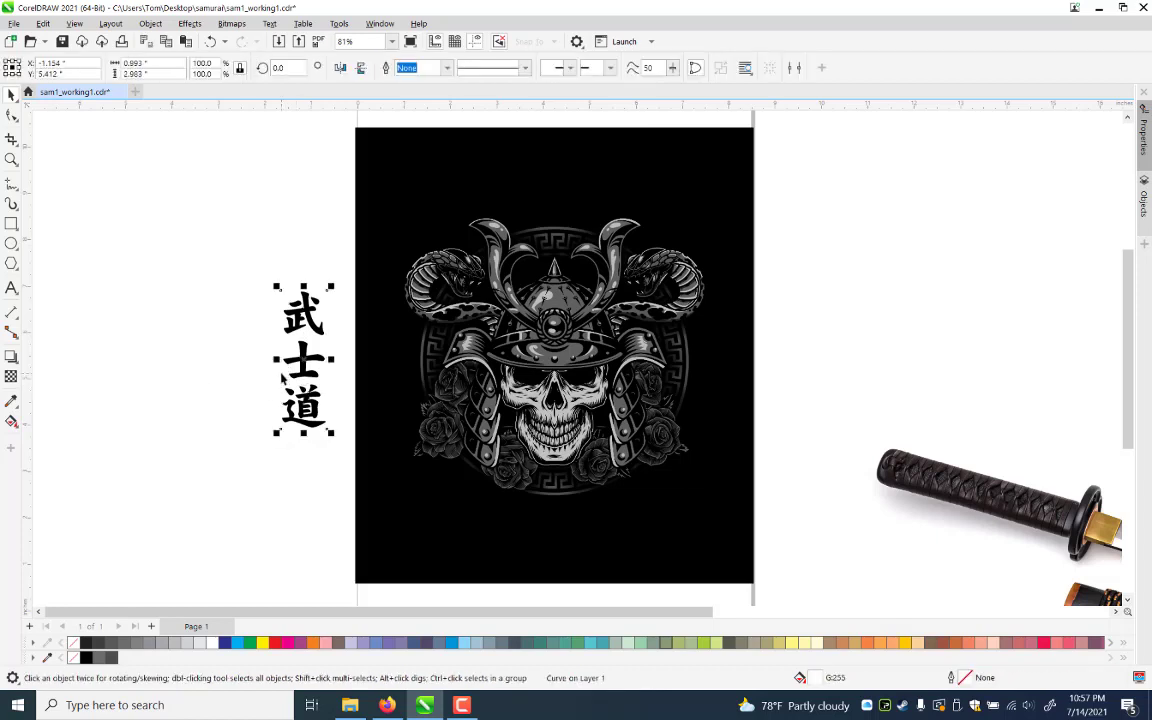
pyautogui.press('Delete')
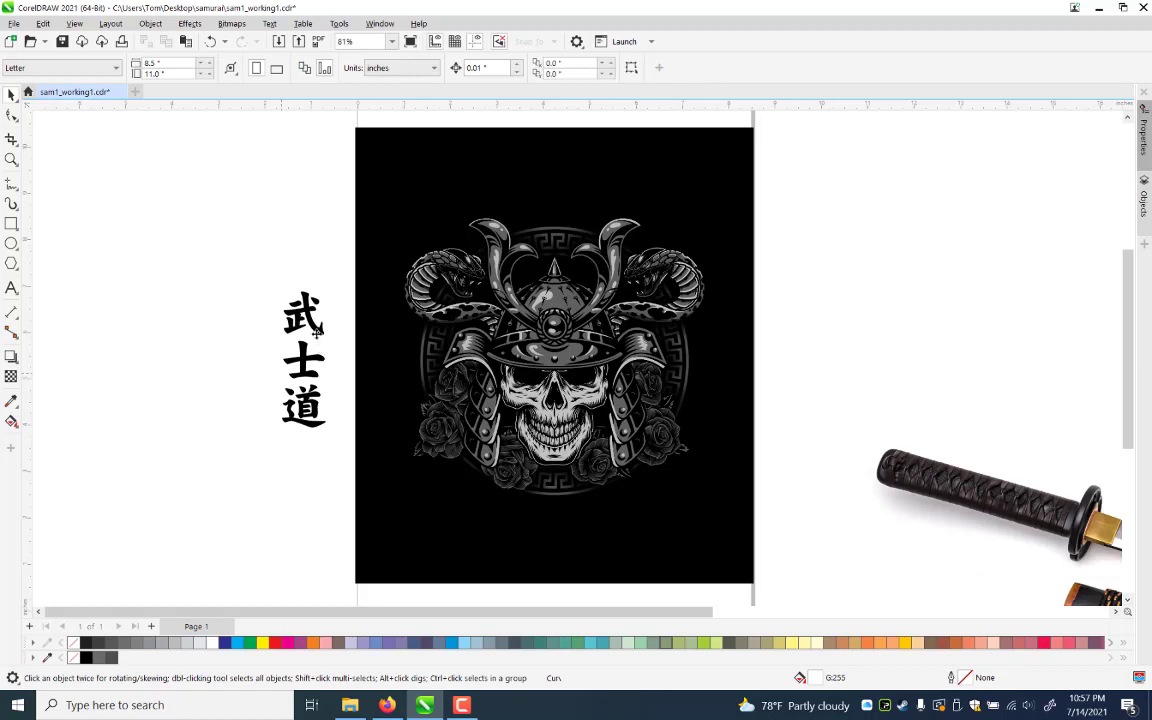
# Test the grouped calligraphy pieces over the black background, and reduce them to a single black curve beside the page
pyautogui.click(317, 330)
pyautogui.click(317, 330)
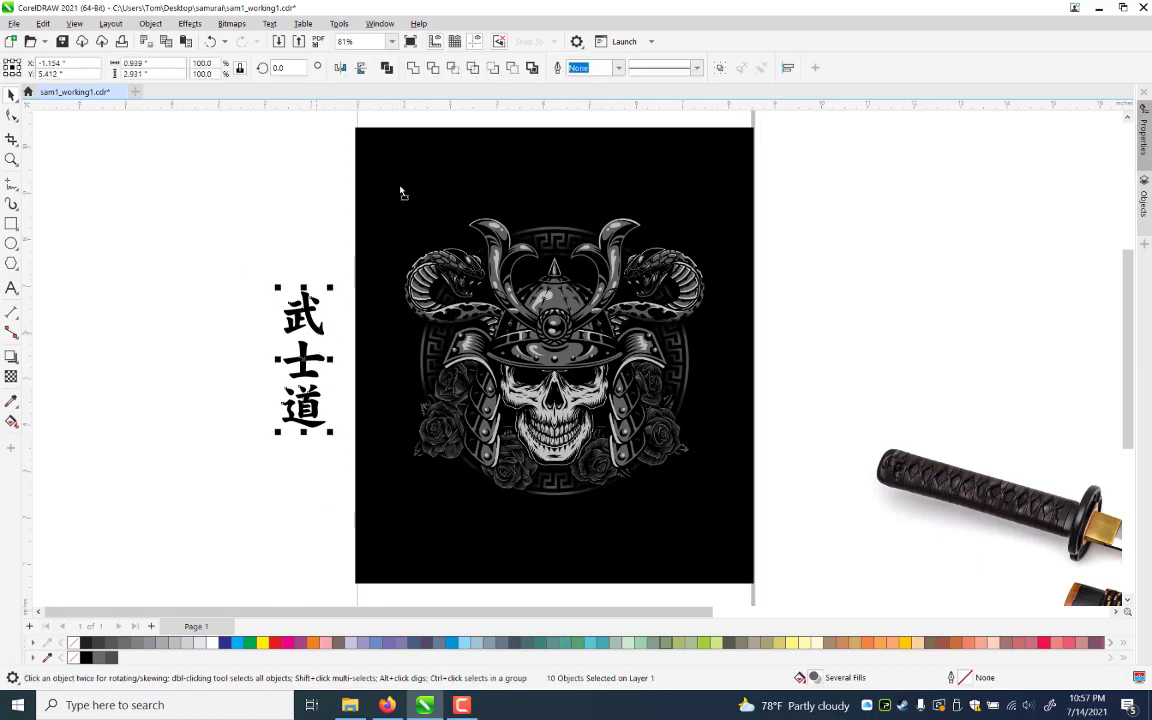
pyautogui.moveTo(383, 240); pyautogui.dragTo(383, 240)
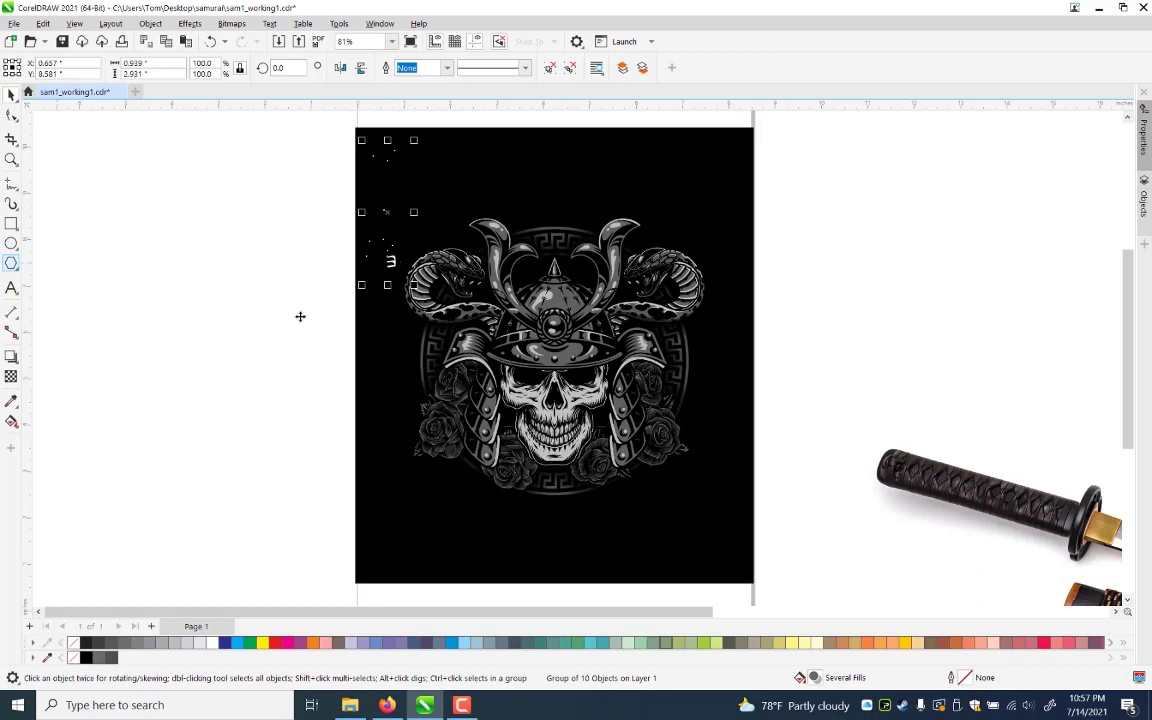
pyautogui.hotkey('ctrl', 'z')
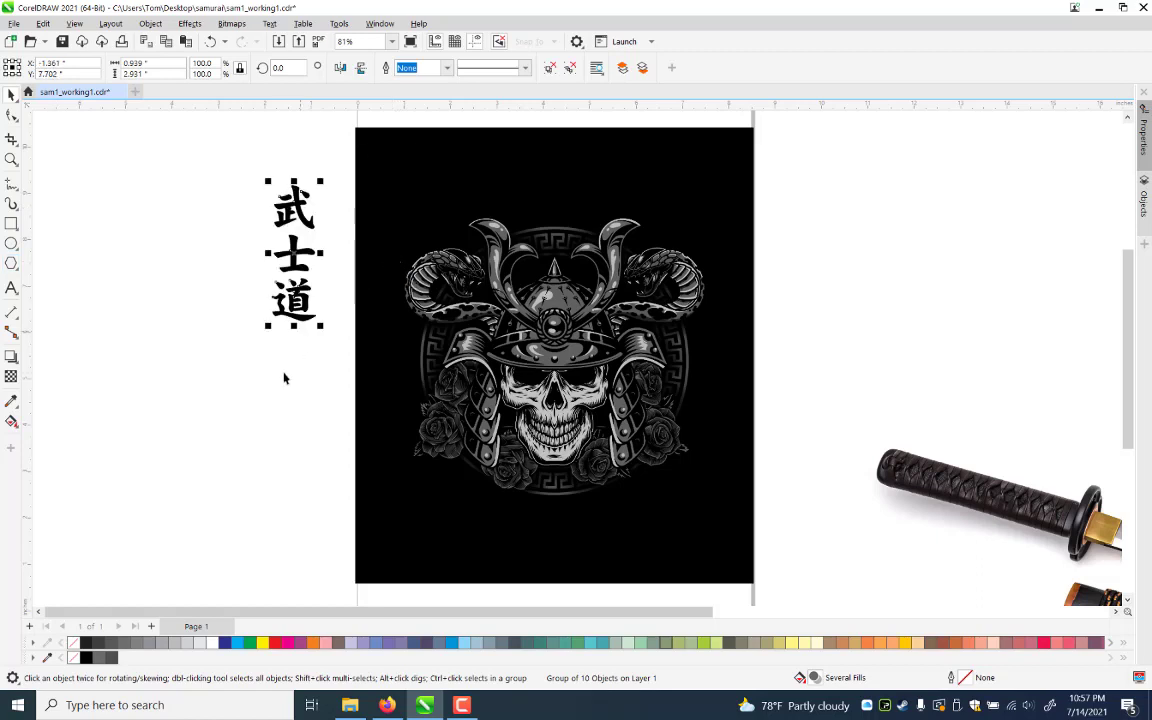
pyautogui.hotkey('ctrl', 'u')
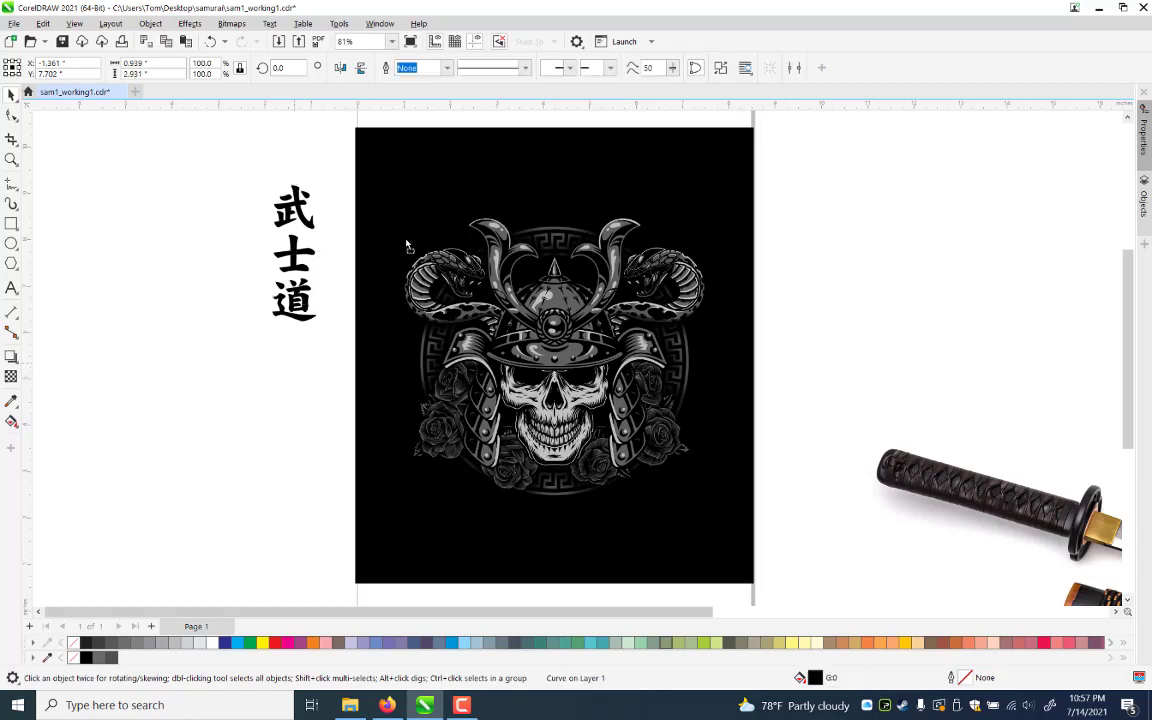
pyautogui.press('Escape')
# Place the calligraphy over the upper-left of the black background and fill it with dark gray (58:255 Gray)
pyautogui.moveTo(295, 302); pyautogui.dragTo(395, 253)
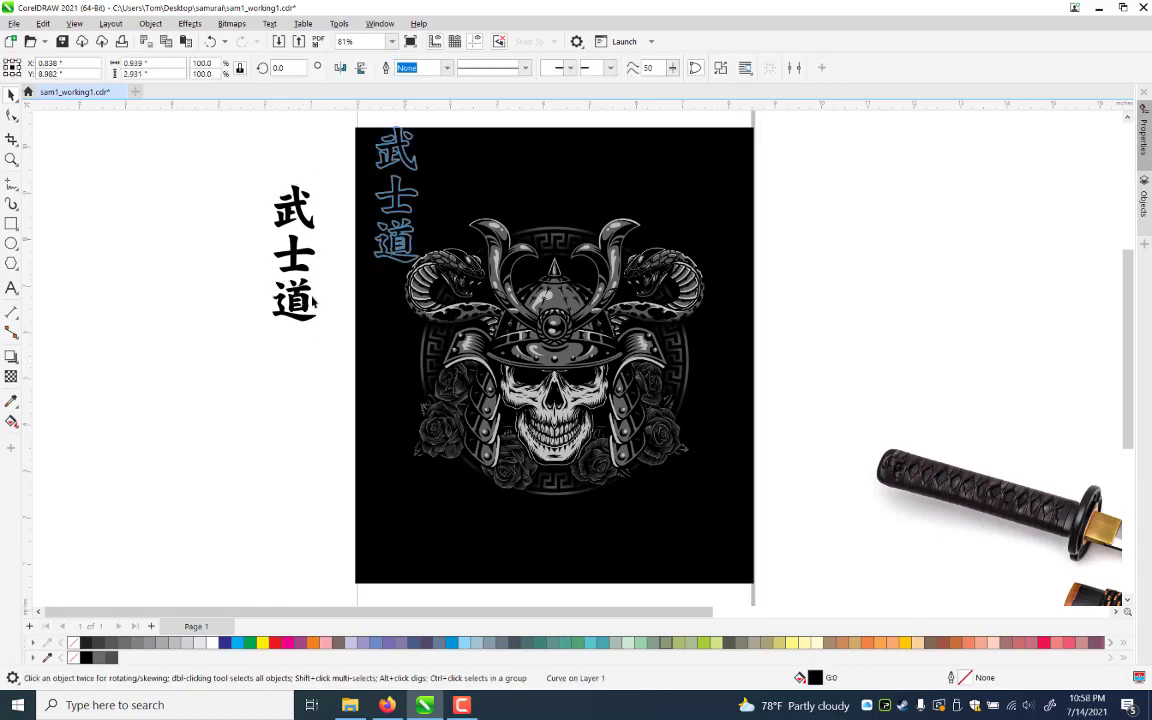
pyautogui.hotkey('ctrl', 'z')
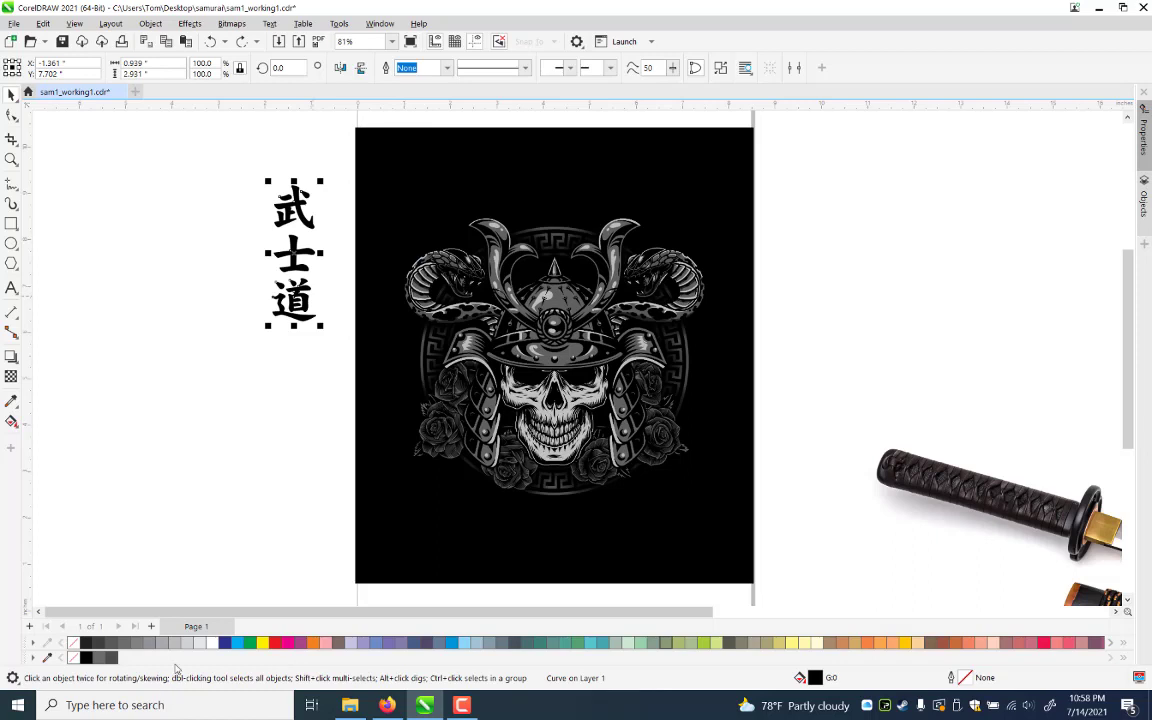
pyautogui.hotkey('ctrl', 'shift', 'z')
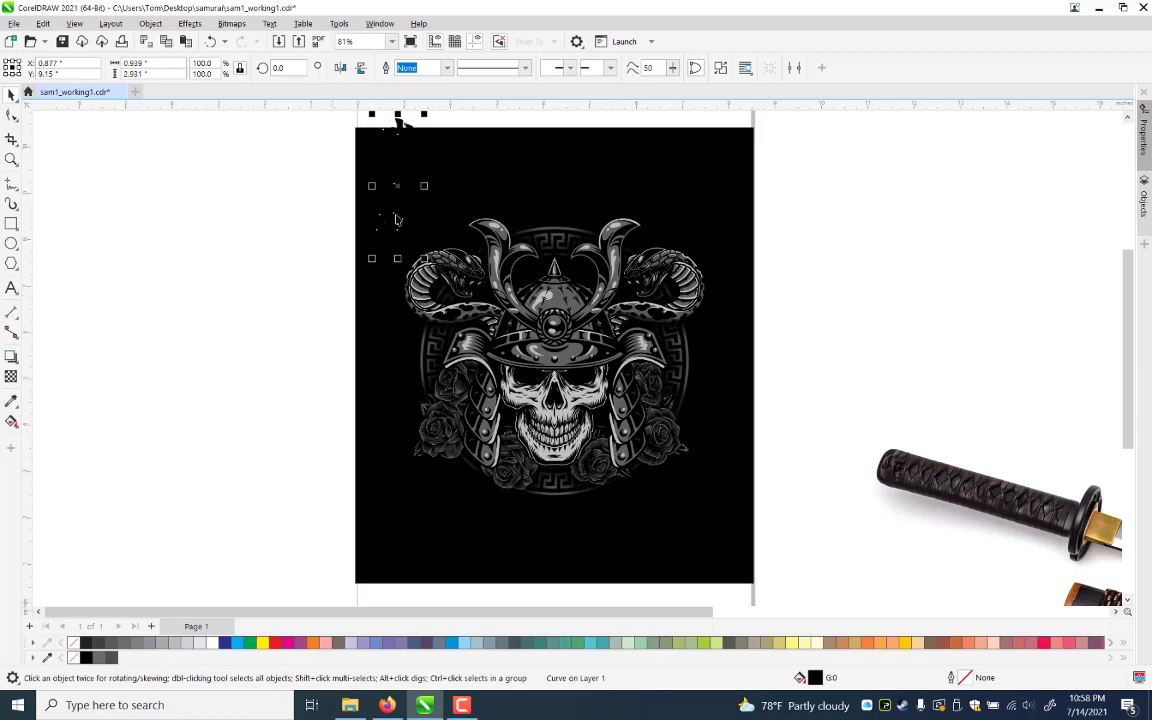
pyautogui.press('Escape')
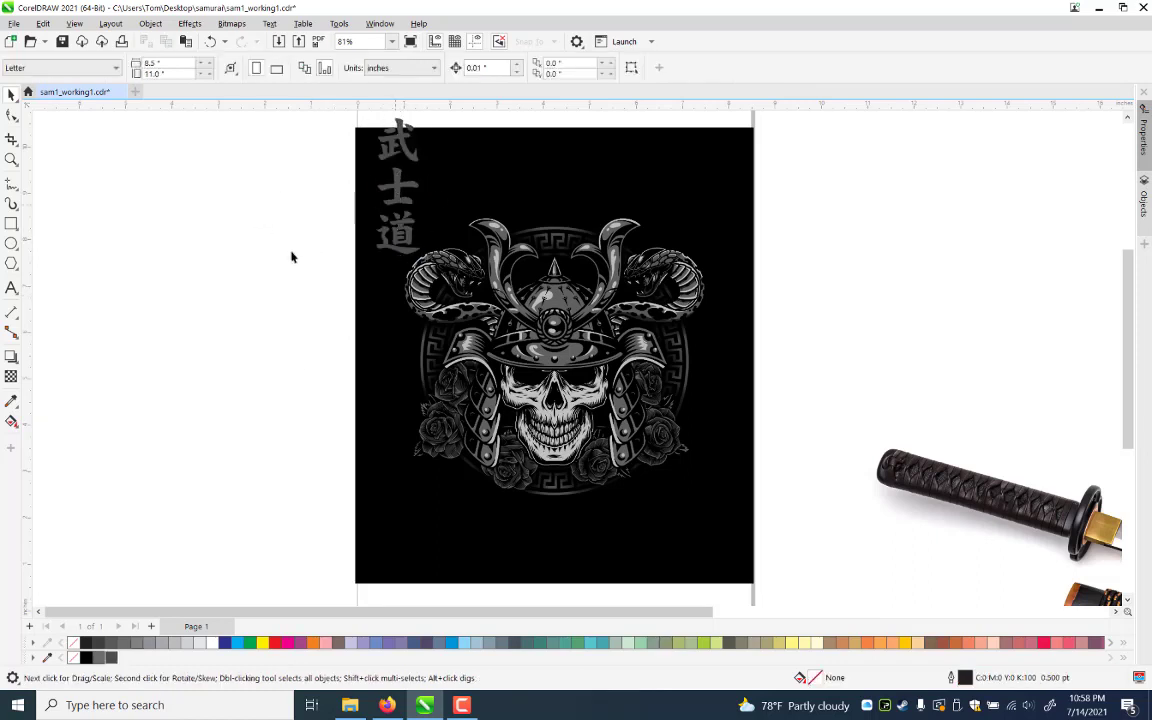
# Move the gray calligraphy off the page to the left and scale it down to about 72.8%
pyautogui.press('Tab')
pyautogui.hotkey('ctrl', 'z')
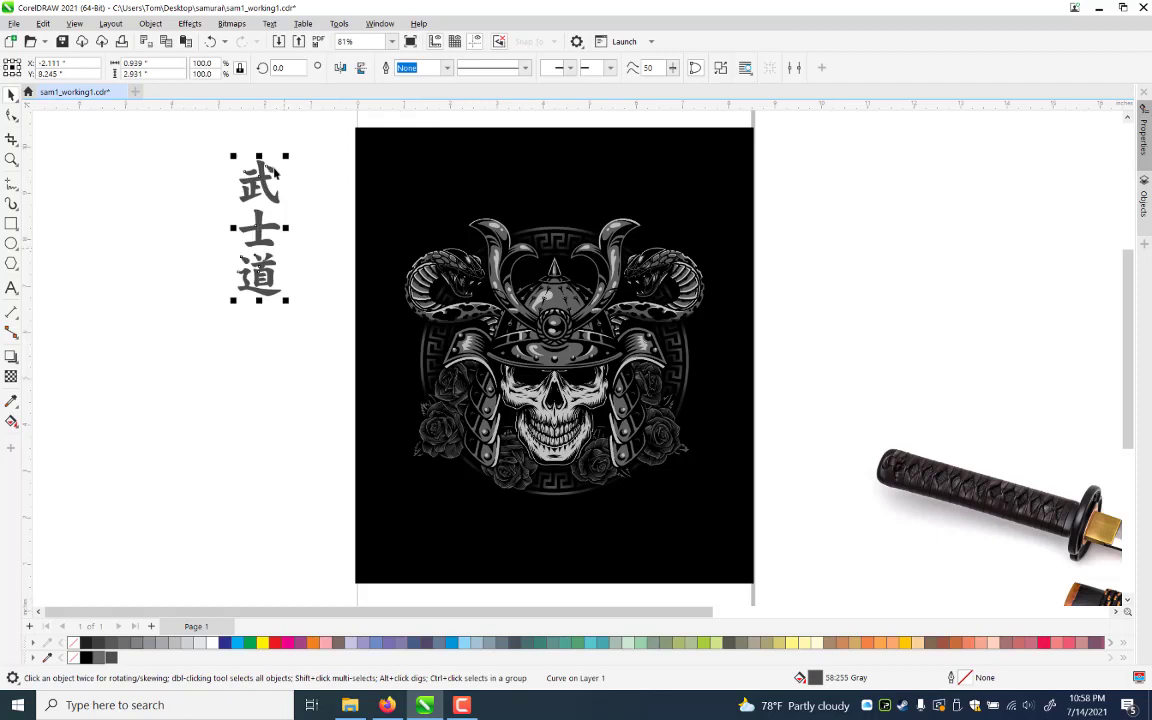
pyautogui.moveTo(286, 156); pyautogui.dragTo(274, 193)
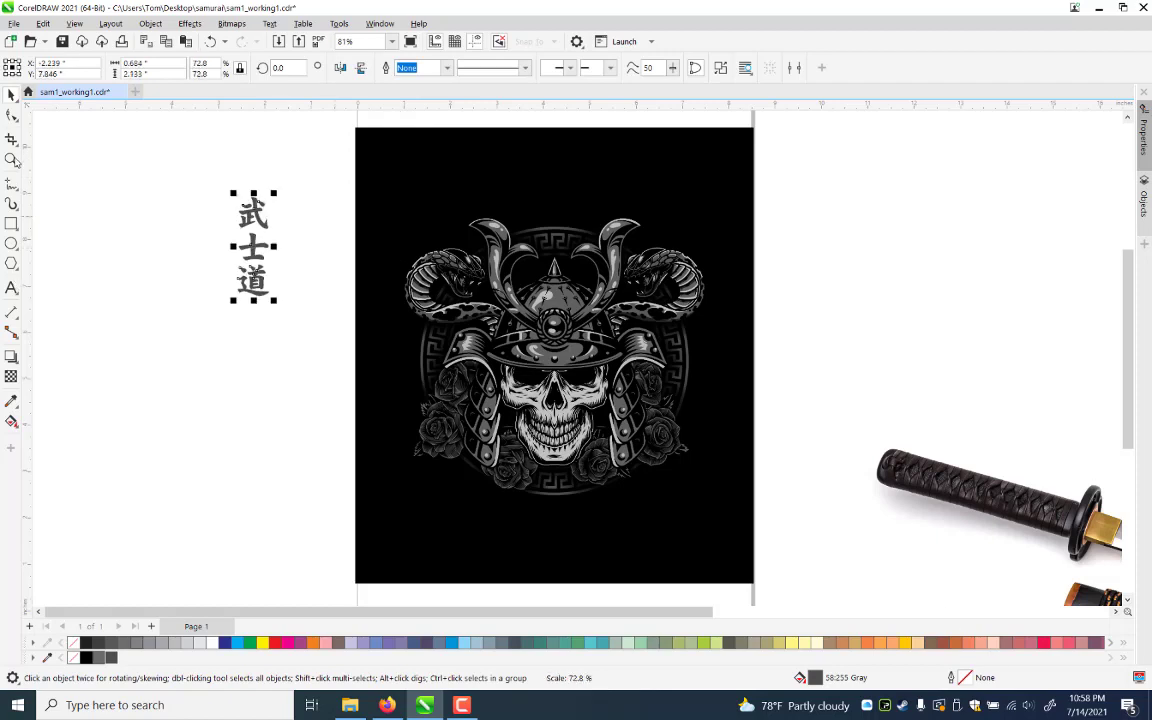
# Draw a closed straight-sided outline around the unsheathed sword, about 16.6 by 7.8 inches, leaving the scabbard outside
pyautogui.click(13, 160)
pyautogui.press('z')
pyautogui.click(11, 160)
pyautogui.rightClick(154, 147)
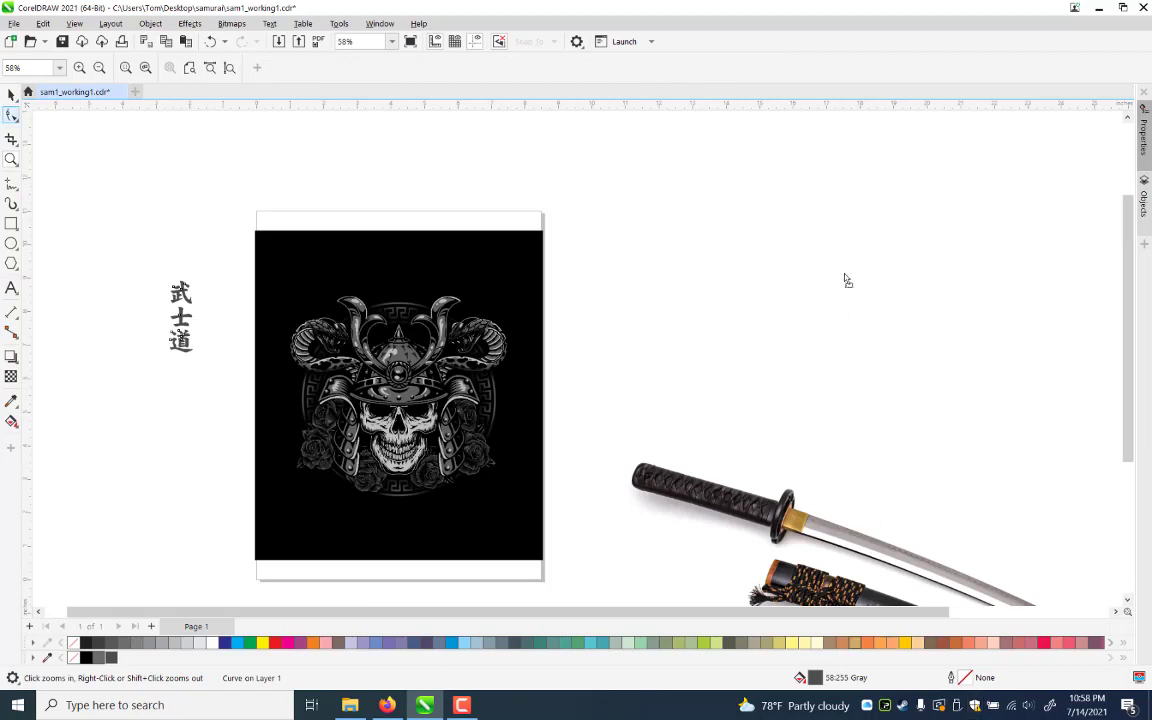
pyautogui.press('space')
pyautogui.moveTo(992, 358); pyautogui.dragTo(985, 358)
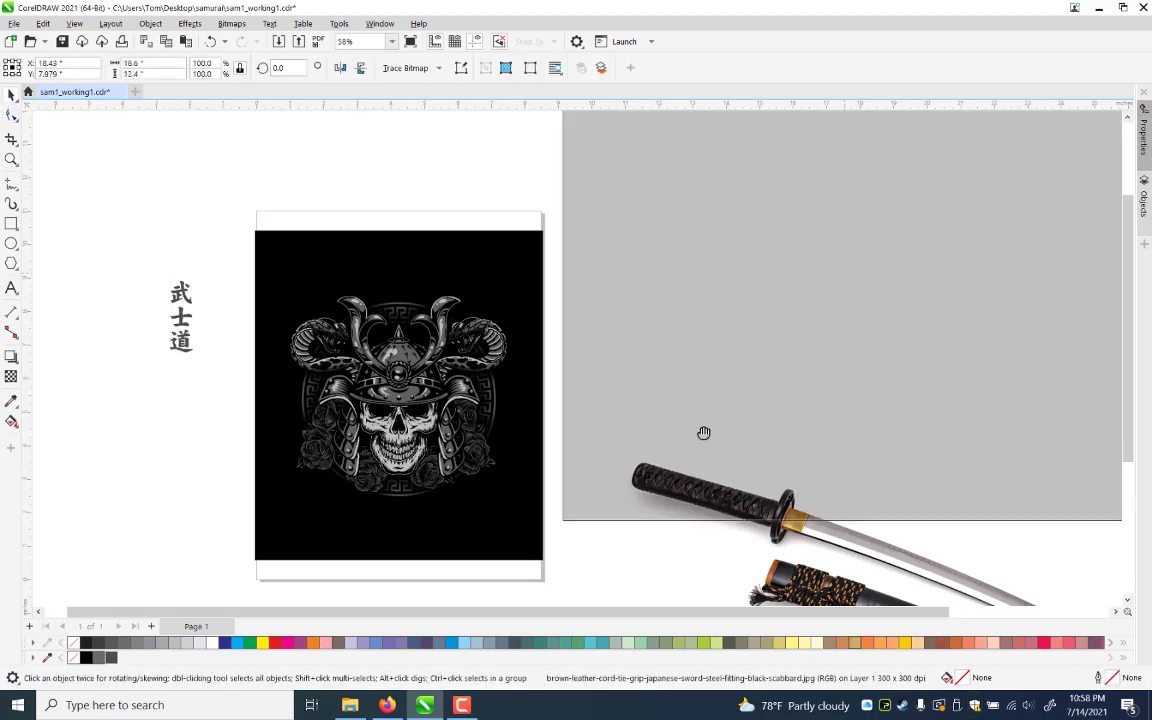
pyautogui.moveTo(887, 193); pyautogui.dragTo(628, 198)
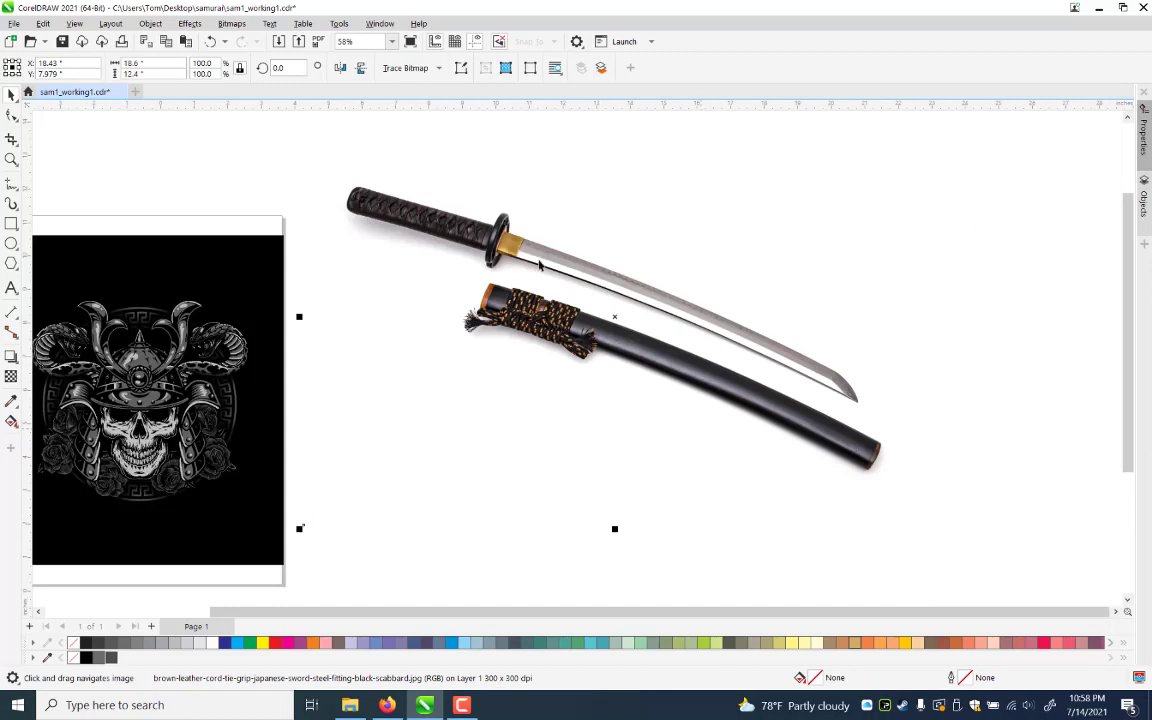
pyautogui.hscroll(2, 490, 262)
pyautogui.press('Escape')
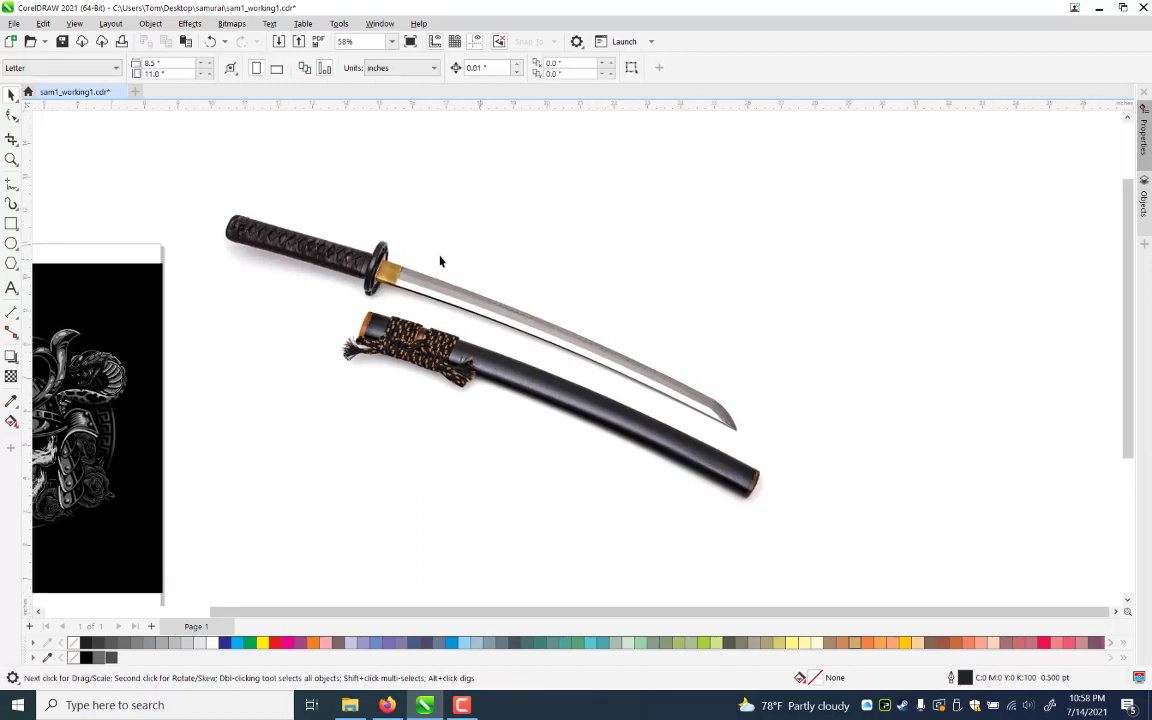
pyautogui.click(440, 261)
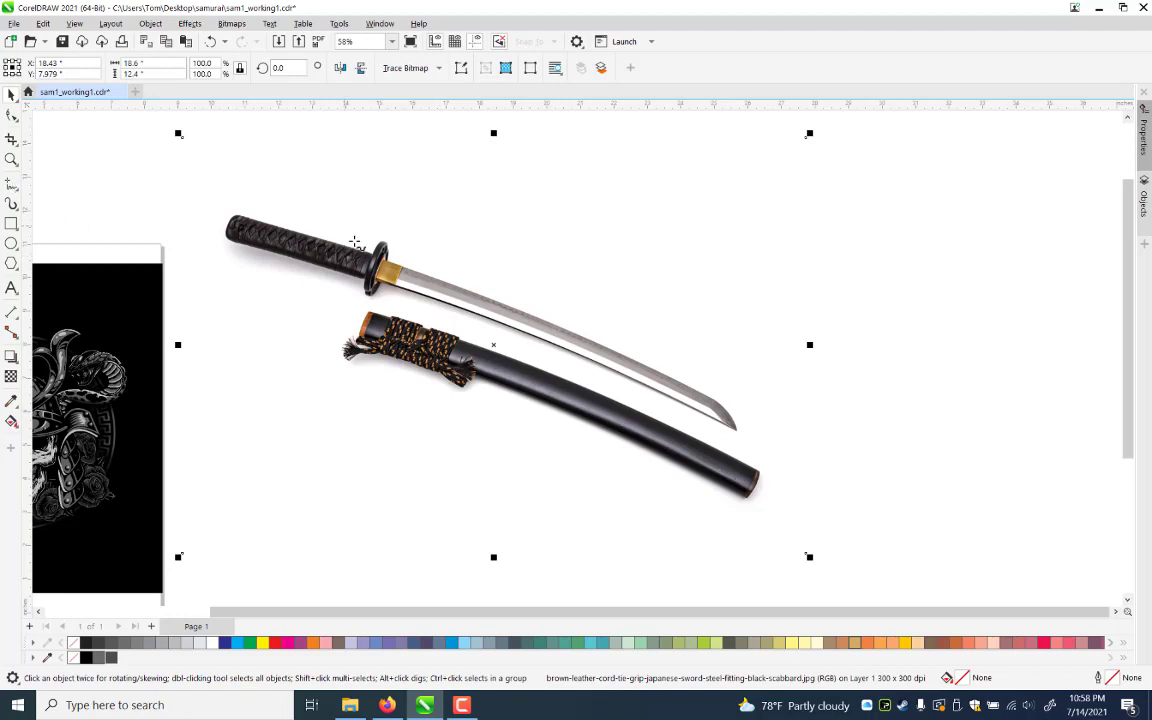
pyautogui.moveTo(351, 223)
pyautogui.mouseDown()
pyautogui.moveTo(229, 199)
pyautogui.moveTo(208, 246)
pyautogui.mouseUp()
pyautogui.doubleClick(209, 246)
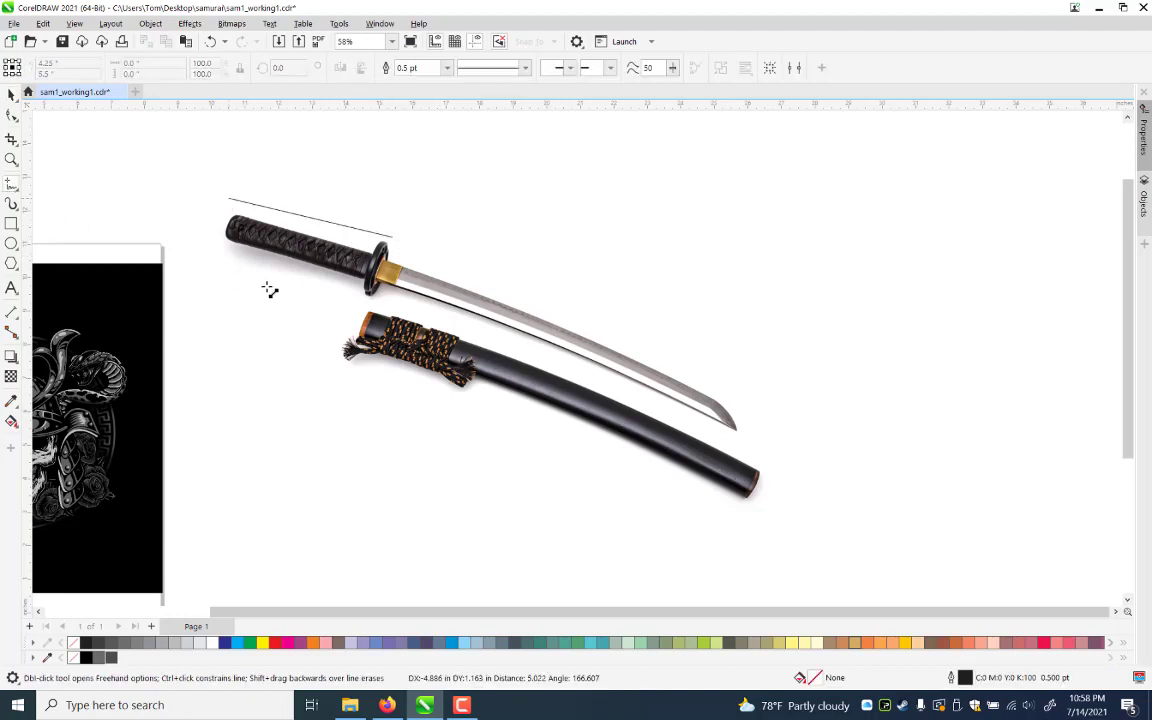
pyautogui.doubleClick(392, 309)
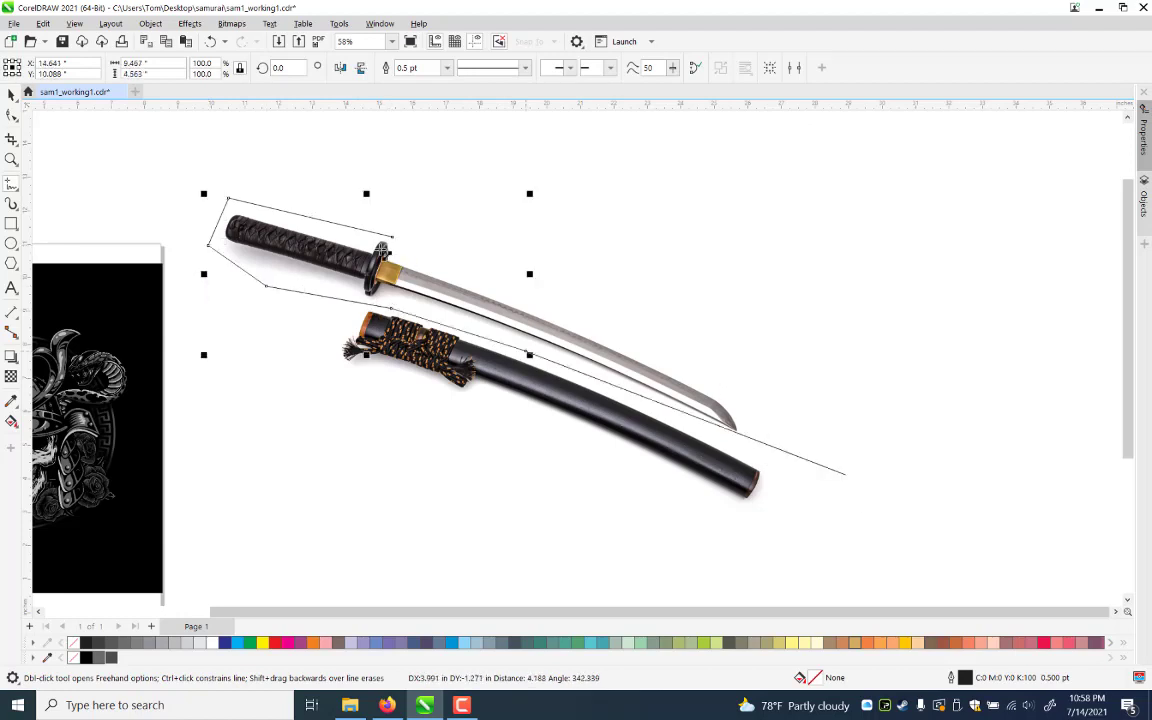
pyautogui.click(770, 463)
pyautogui.click(392, 238)
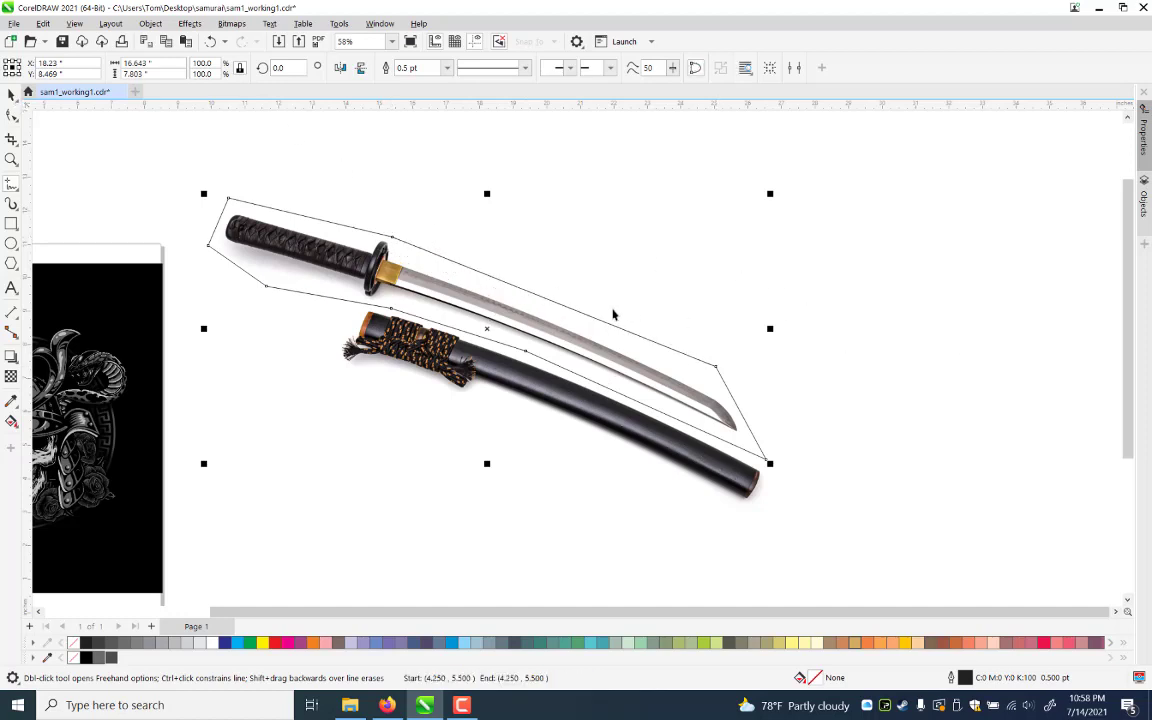
pyautogui.press('space')
pyautogui.press('Escape')
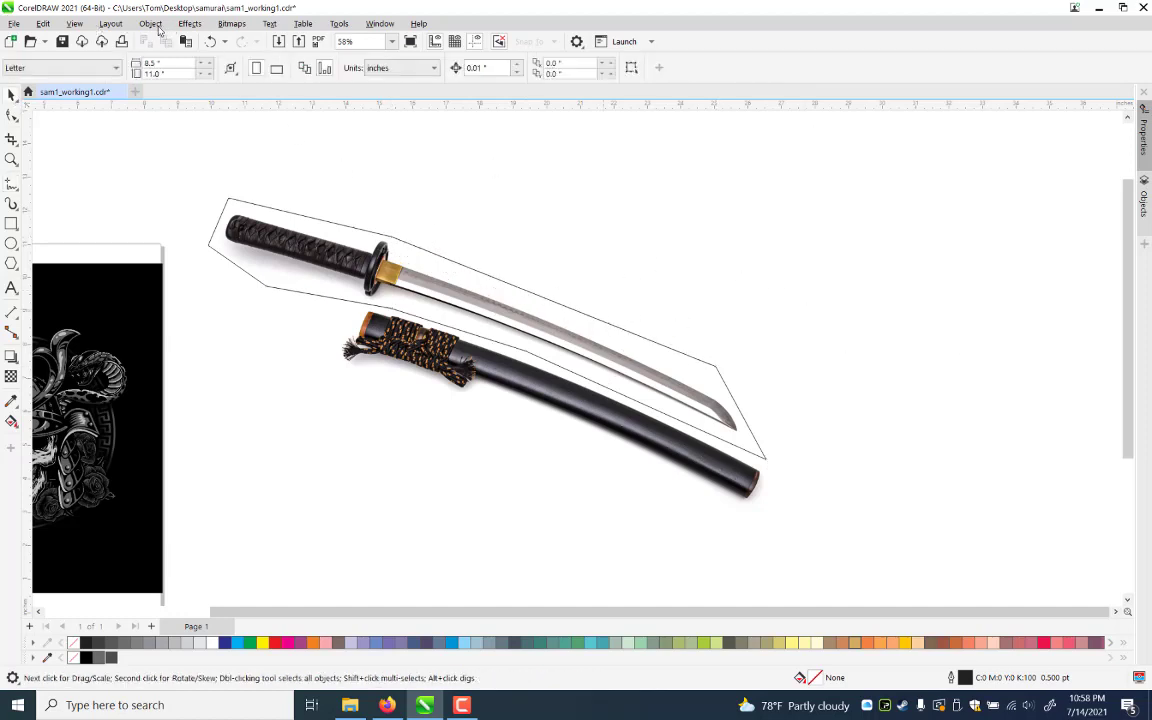
# PowerClip the sword image inside the outline drawn around the unsheathed sword
pyautogui.press('Tab')
pyautogui.click(151, 24)
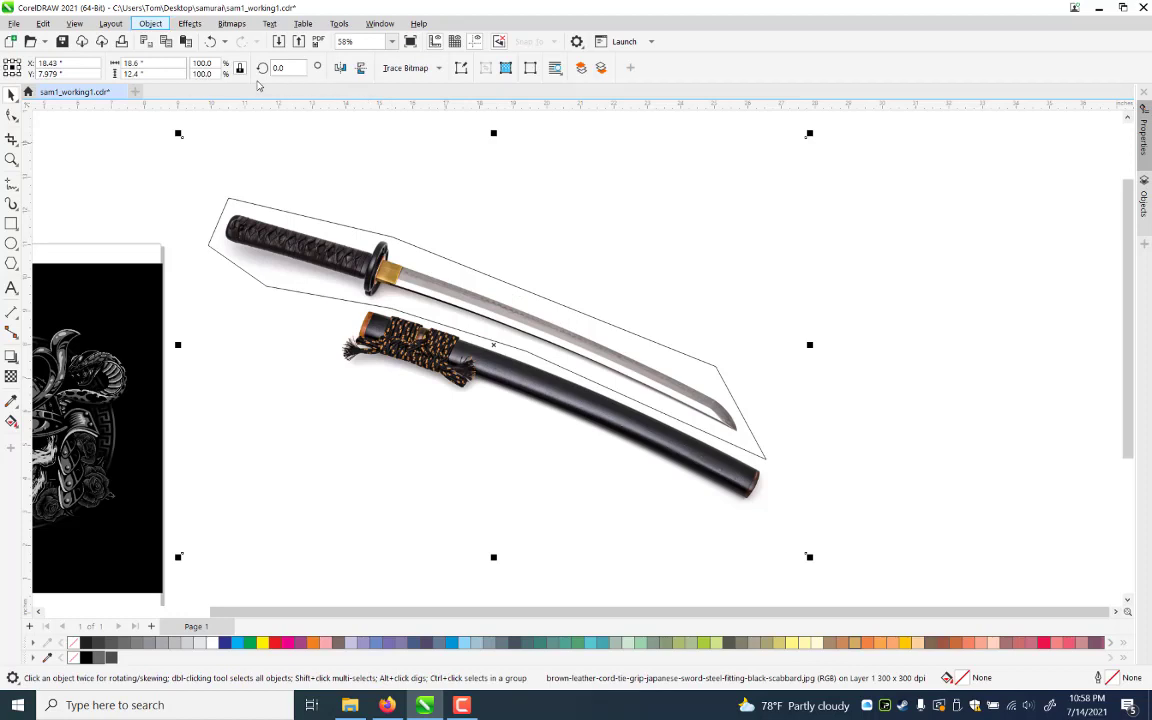
pyautogui.press('Down')
pyautogui.click(385, 85)
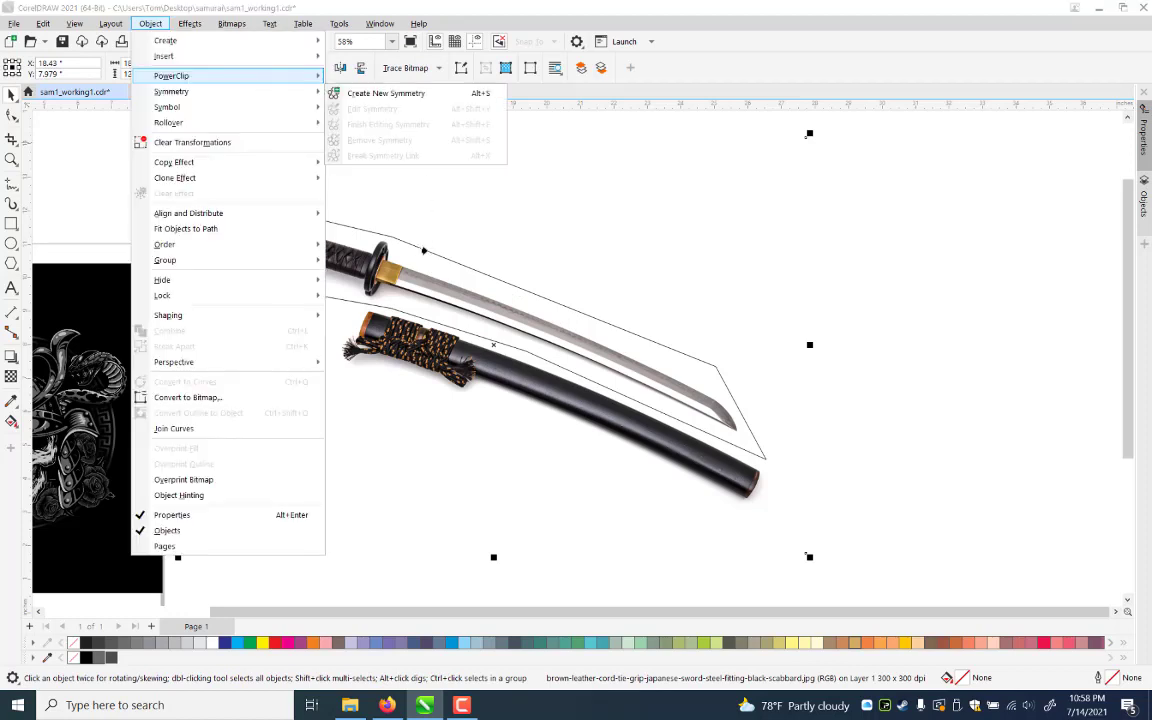
pyautogui.press('Right')
pyautogui.press('Return')
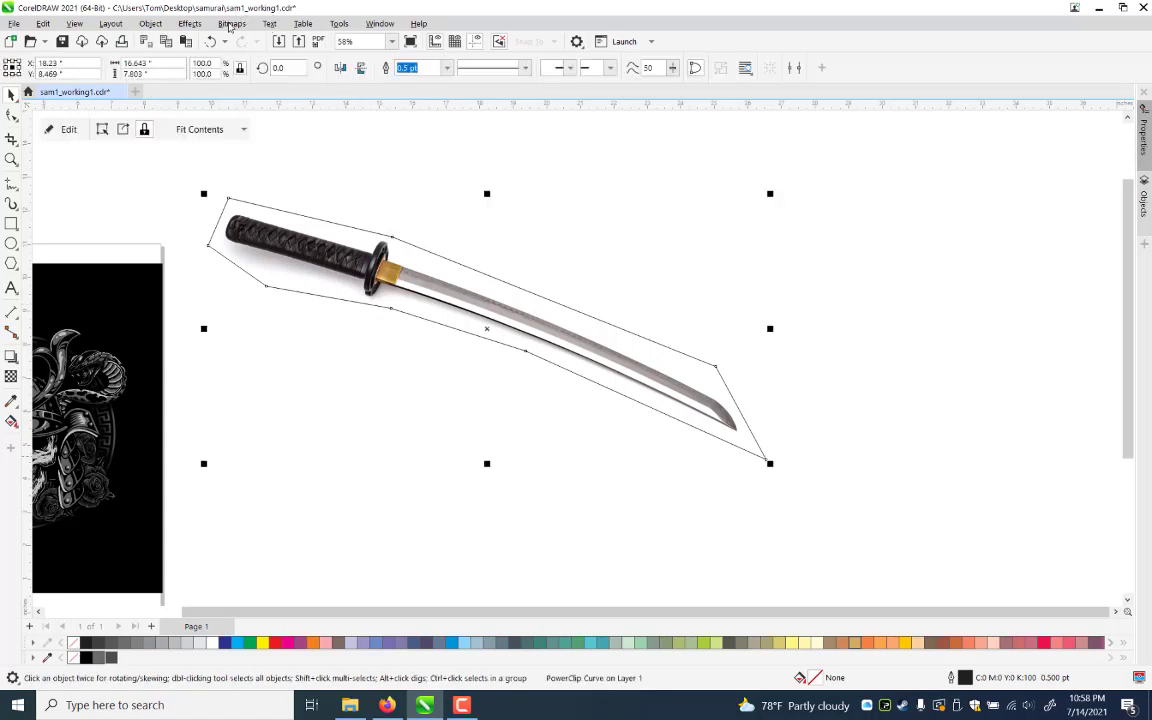
# Remove the clip frame's outline and convert the clipped sword to a 300 dpi Grayscale (8-bit) bitmap with anti-aliasing and transparent background
pyautogui.write('0')
pyautogui.press('Return')
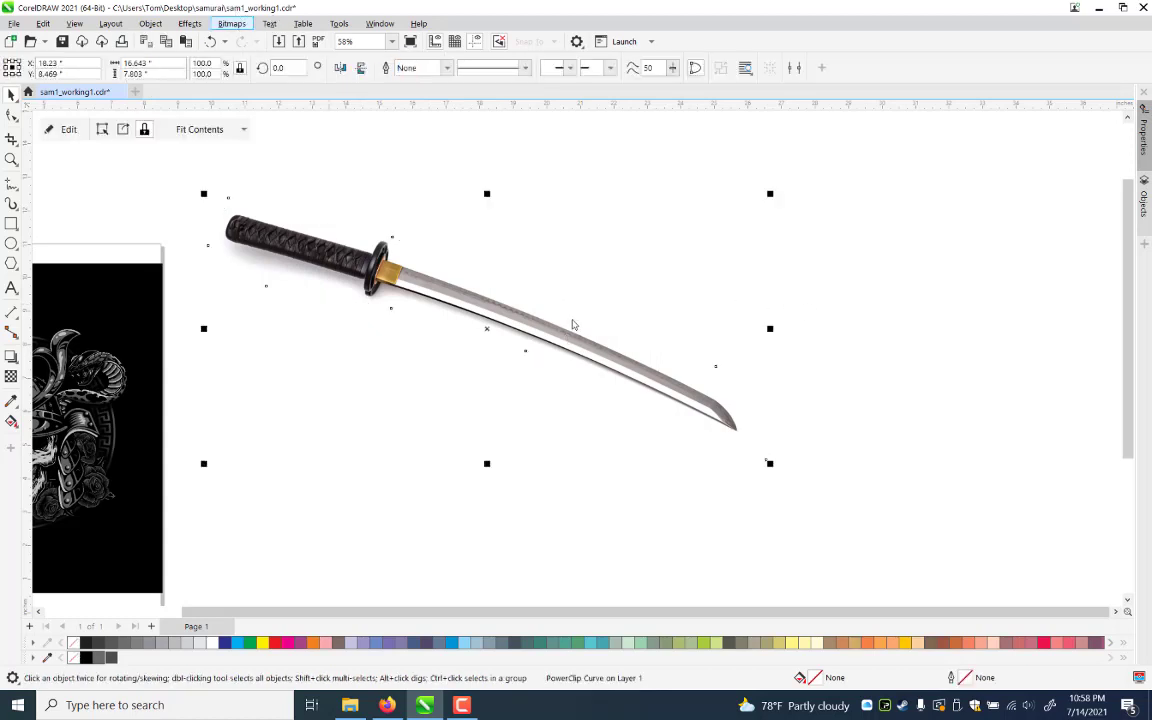
pyautogui.press('b')
pyautogui.press('p')
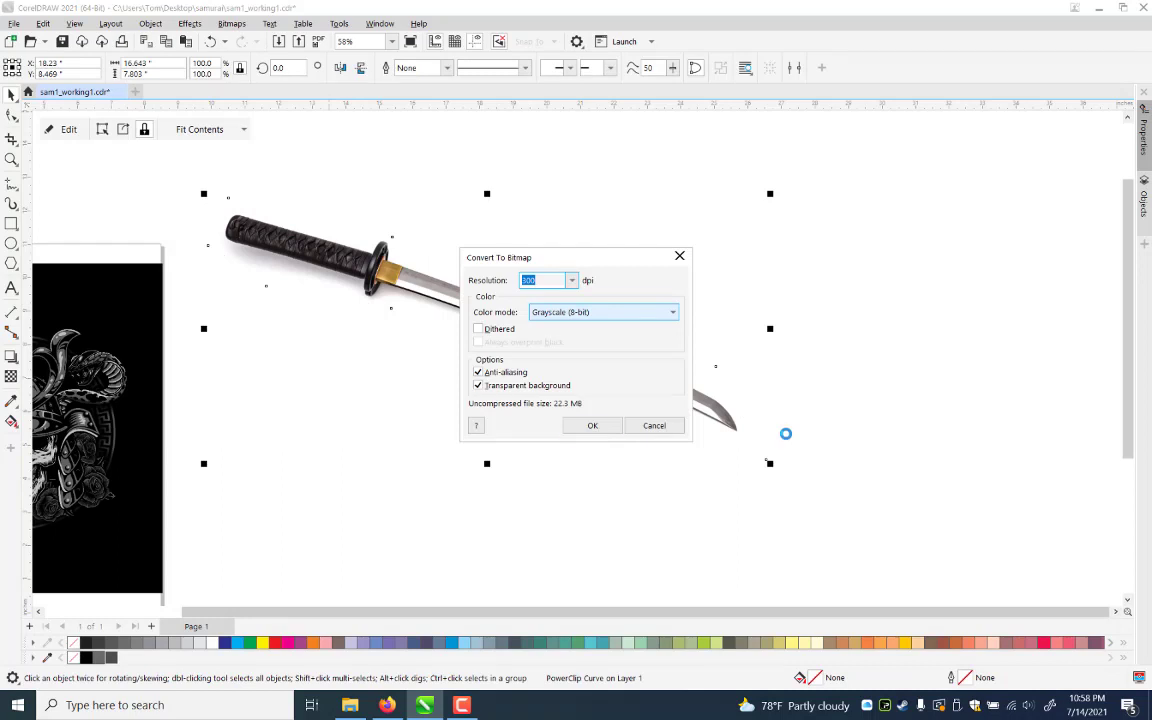
pyautogui.press('Return')
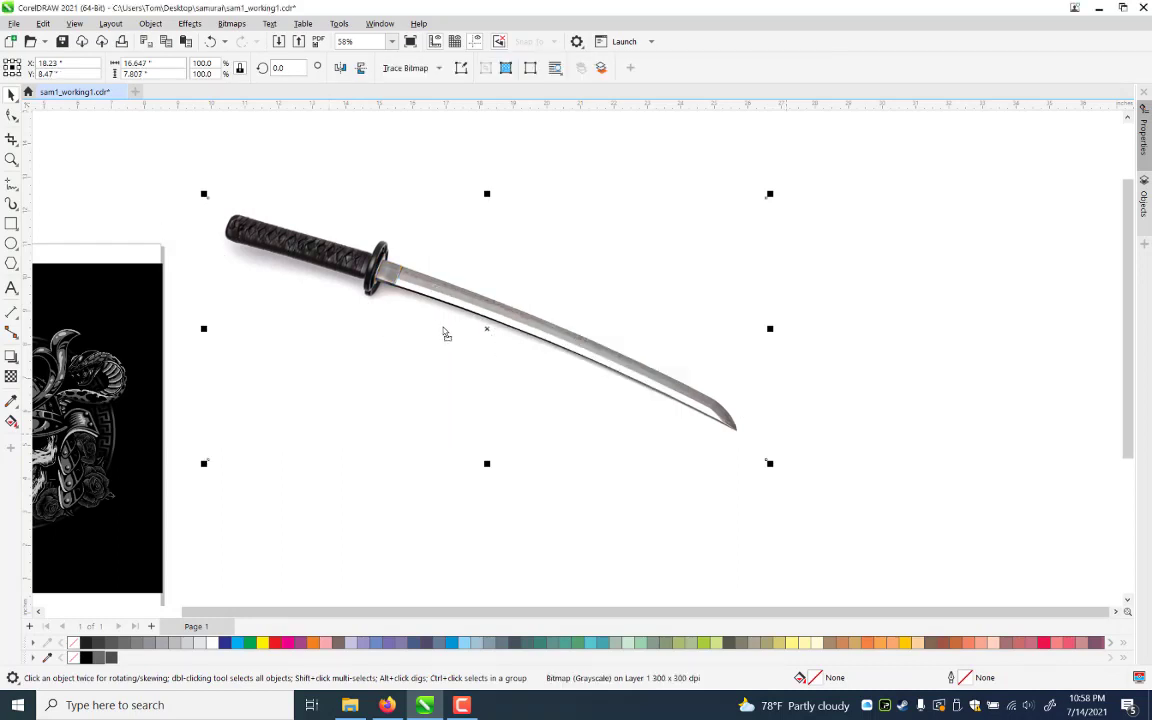
# Start an Outline Trace of the grayscale sword bitmap using the Detailed Logo image type
pyautogui.click(12, 160)
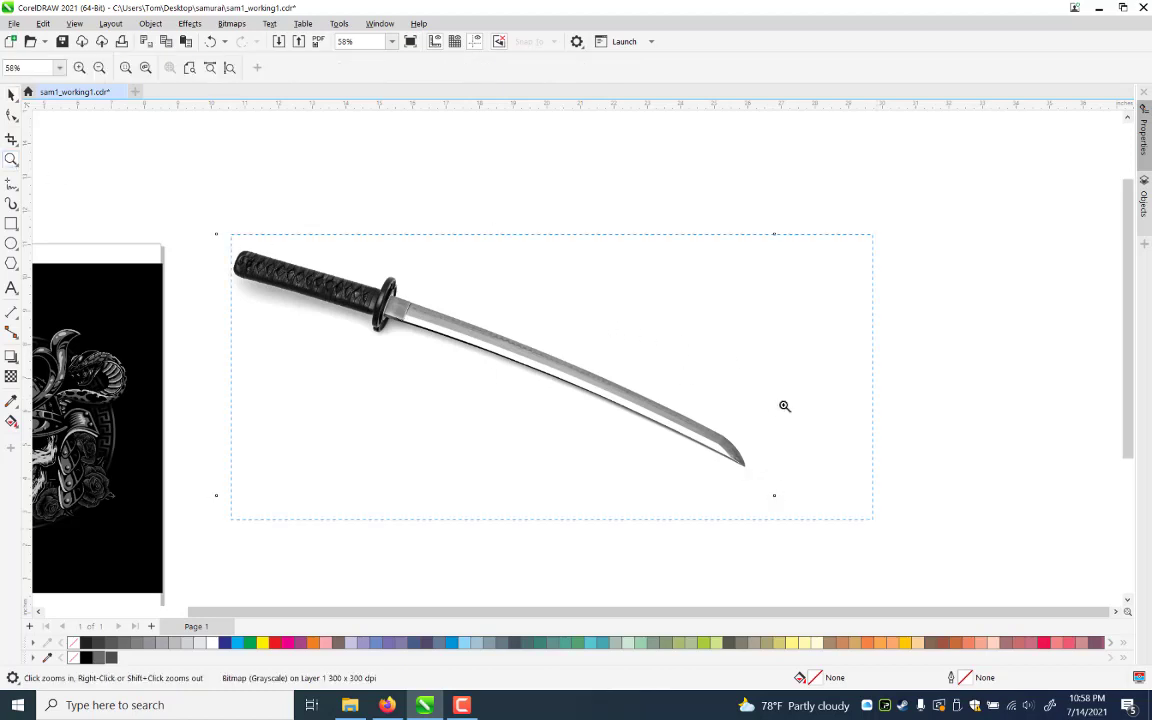
pyautogui.click(706, 366)
pyautogui.click(12, 94)
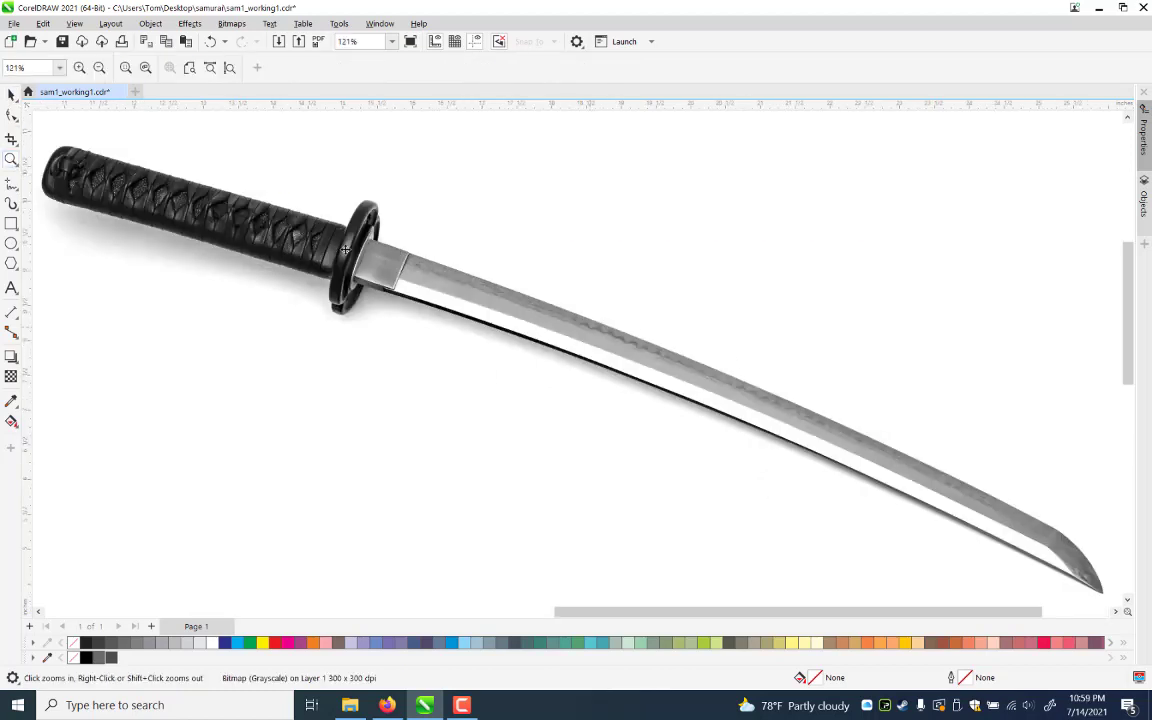
pyautogui.click(416, 300)
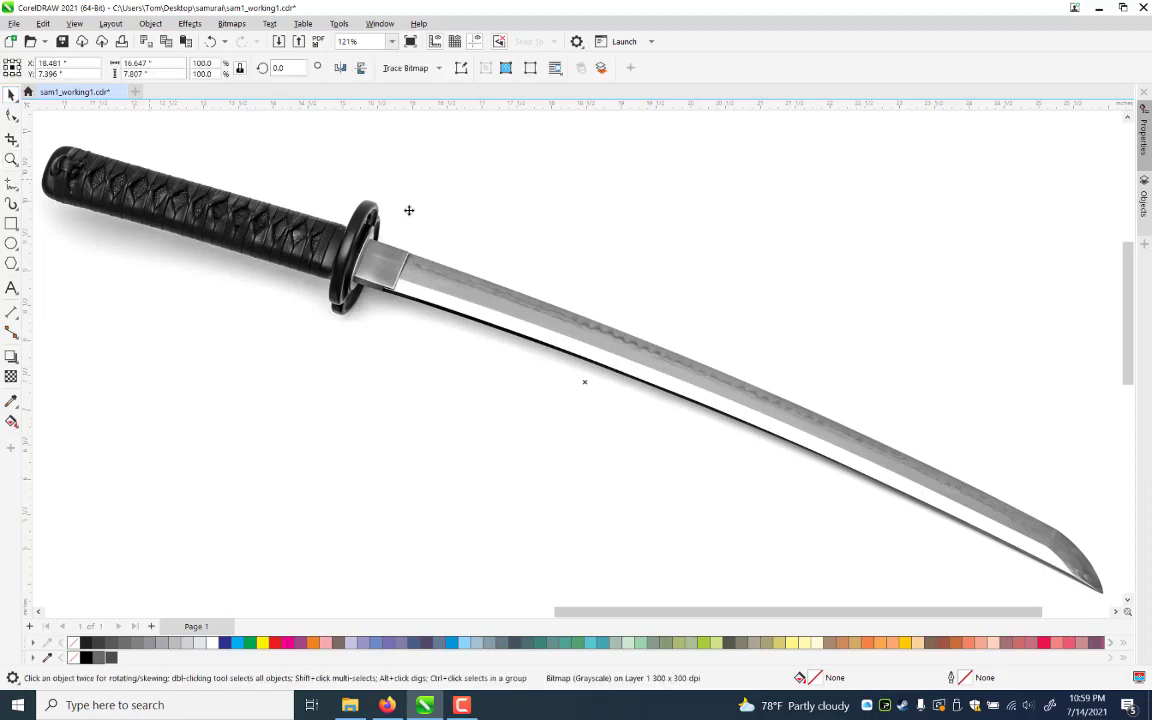
pyautogui.click(406, 69)
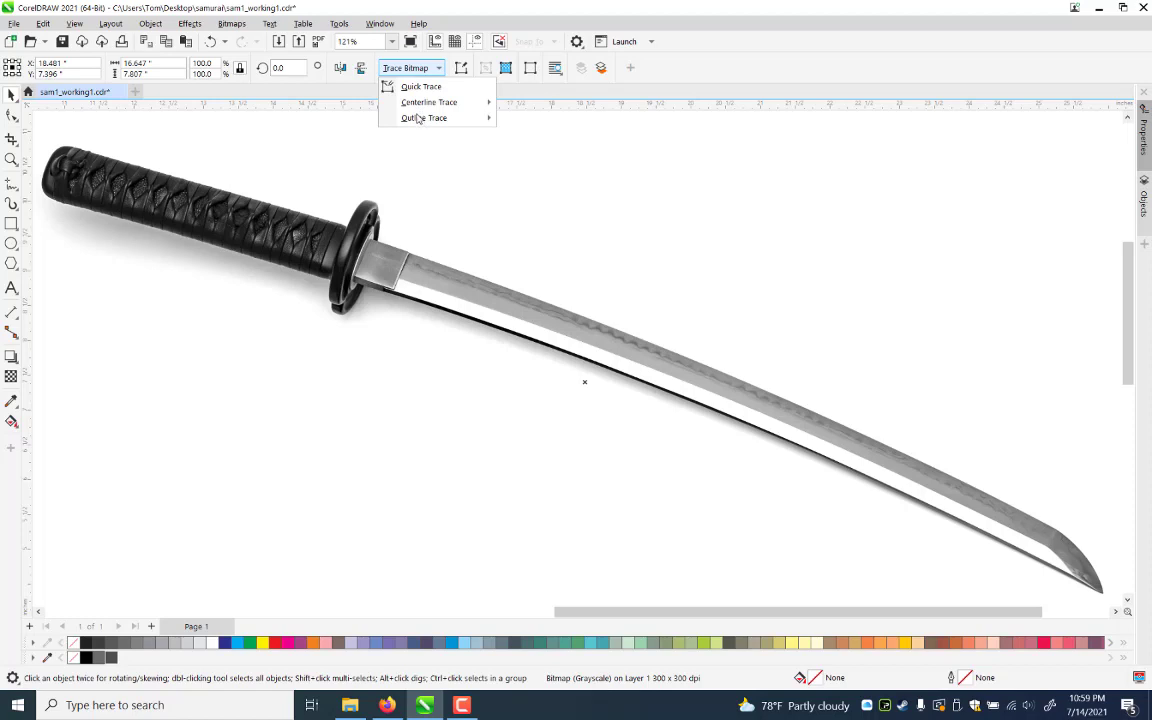
pyautogui.click(468, 119)
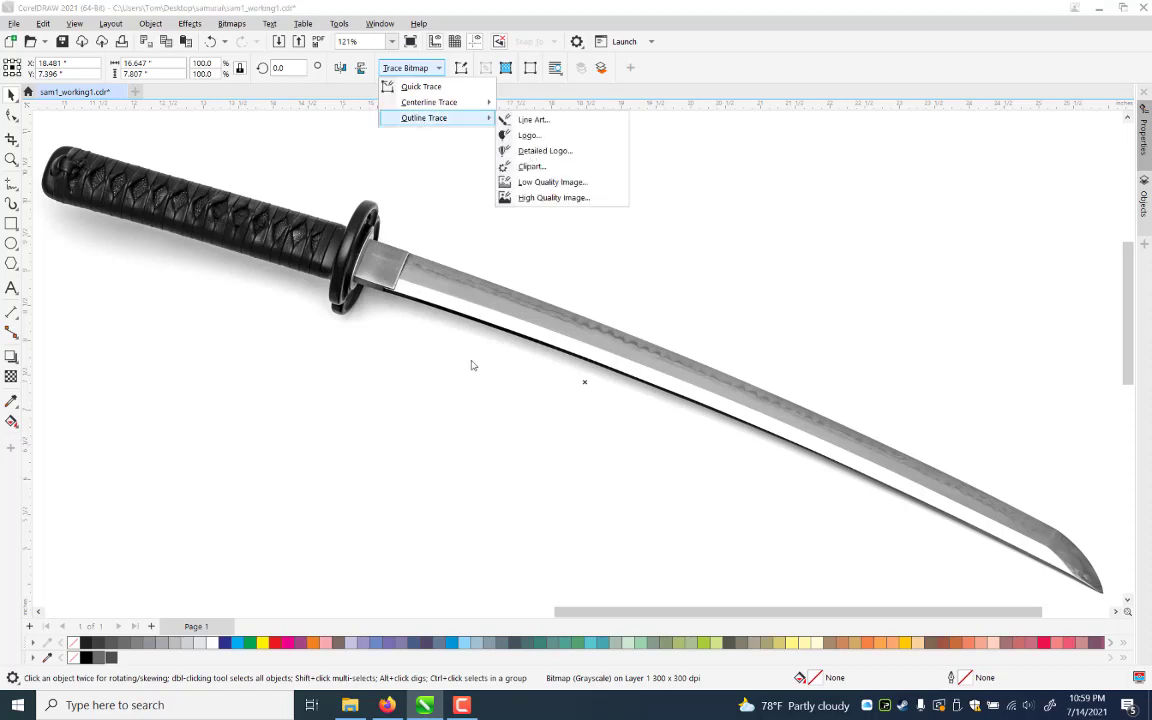
pyautogui.click(545, 151)
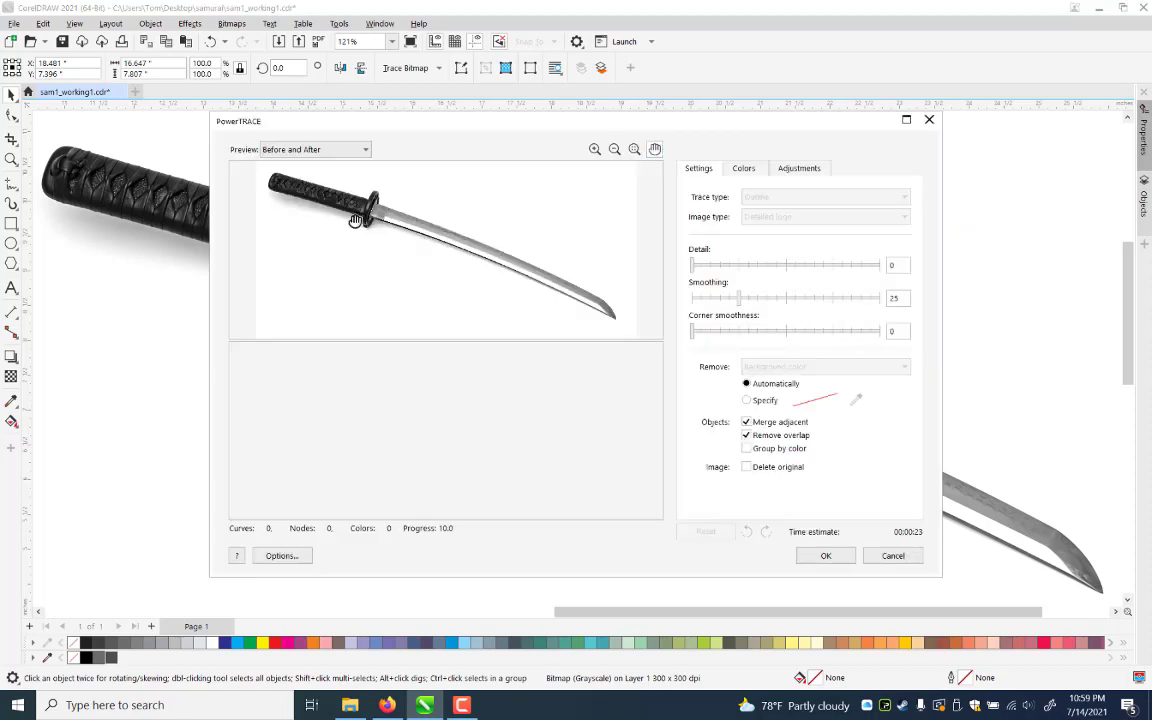
# Raise the trace detail to 94 and accept the PowerTRACE result for the sword
pyautogui.scroll(1, 345, 203)
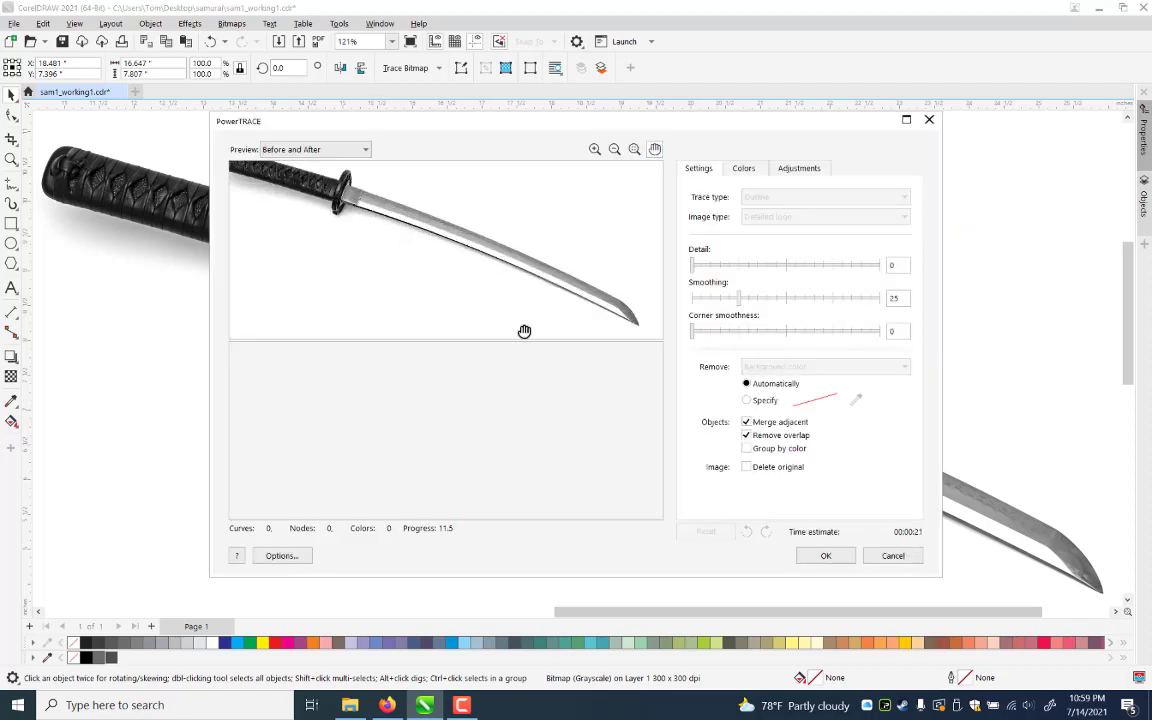
pyautogui.scroll(1, 522, 325)
pyautogui.scroll(-1, 387, 263)
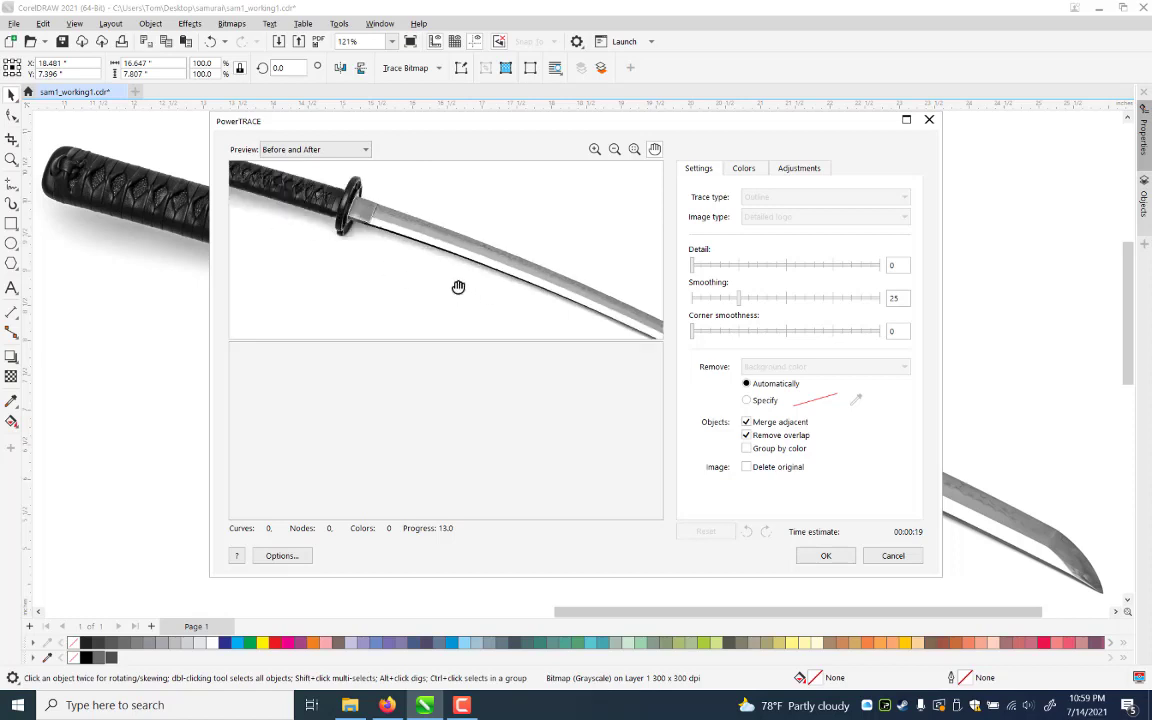
pyautogui.scroll(-1, 412, 262)
pyautogui.scroll(1, 455, 278)
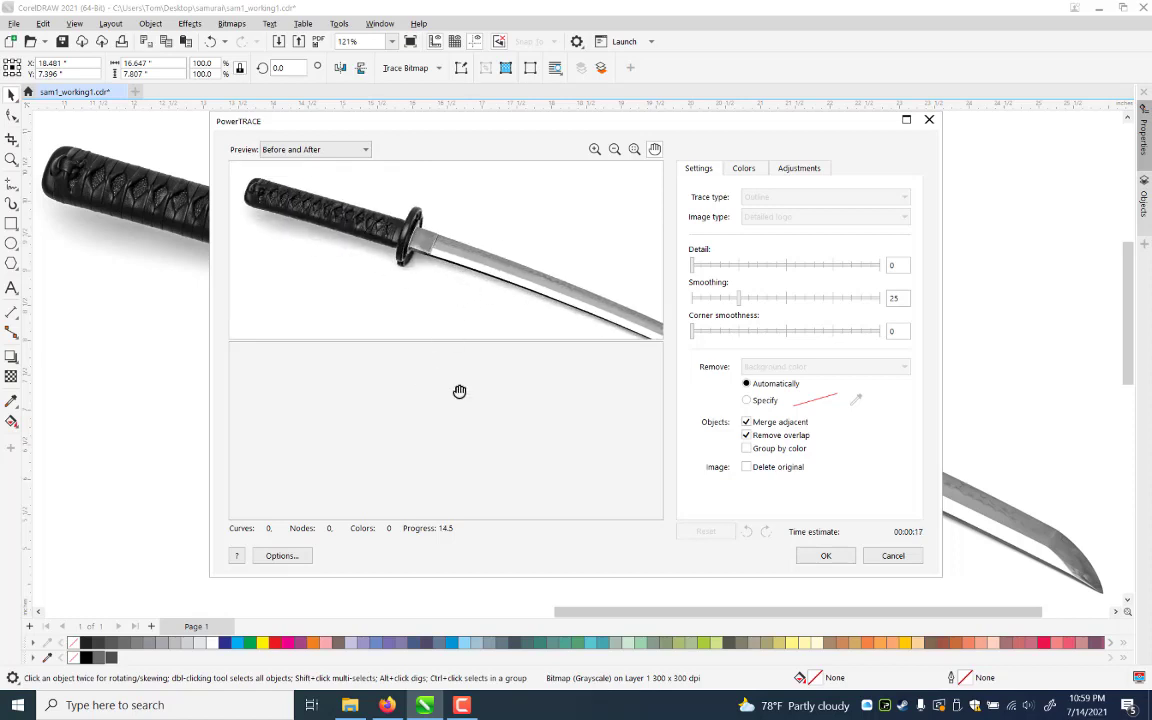
pyautogui.scroll(1, 465, 391)
pyautogui.scroll(1, 484, 391)
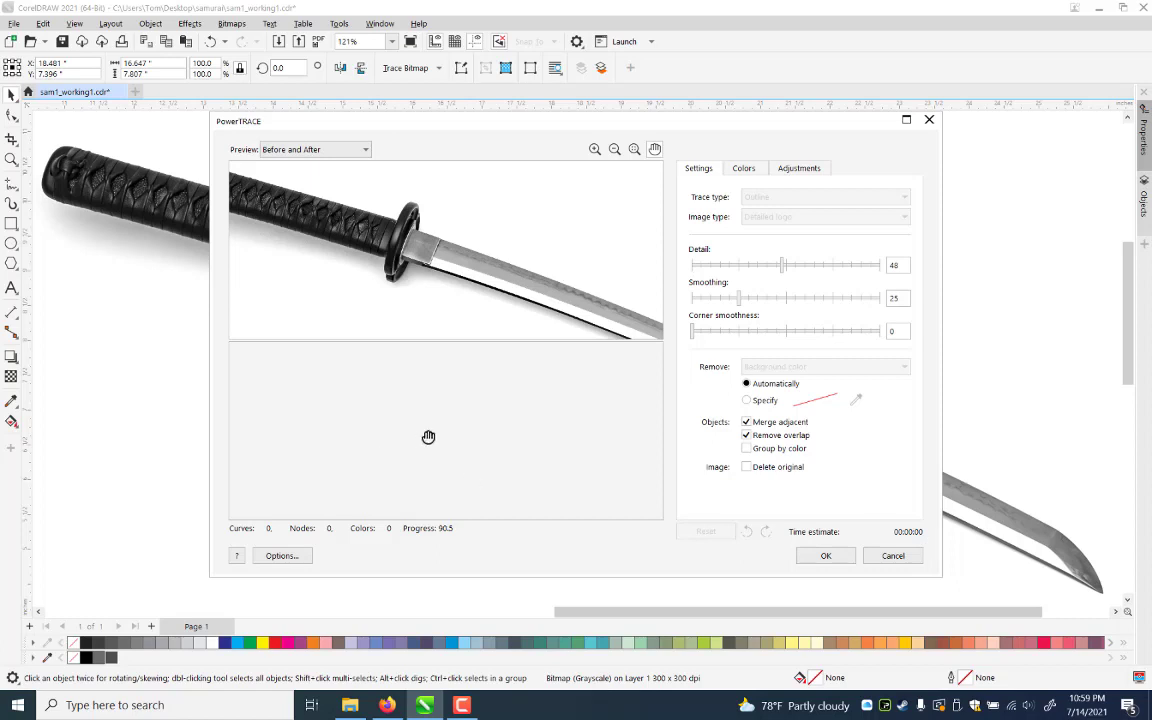
pyautogui.moveTo(380, 420); pyautogui.dragTo(490, 440)
pyautogui.moveTo(290, 383); pyautogui.dragTo(565, 427)
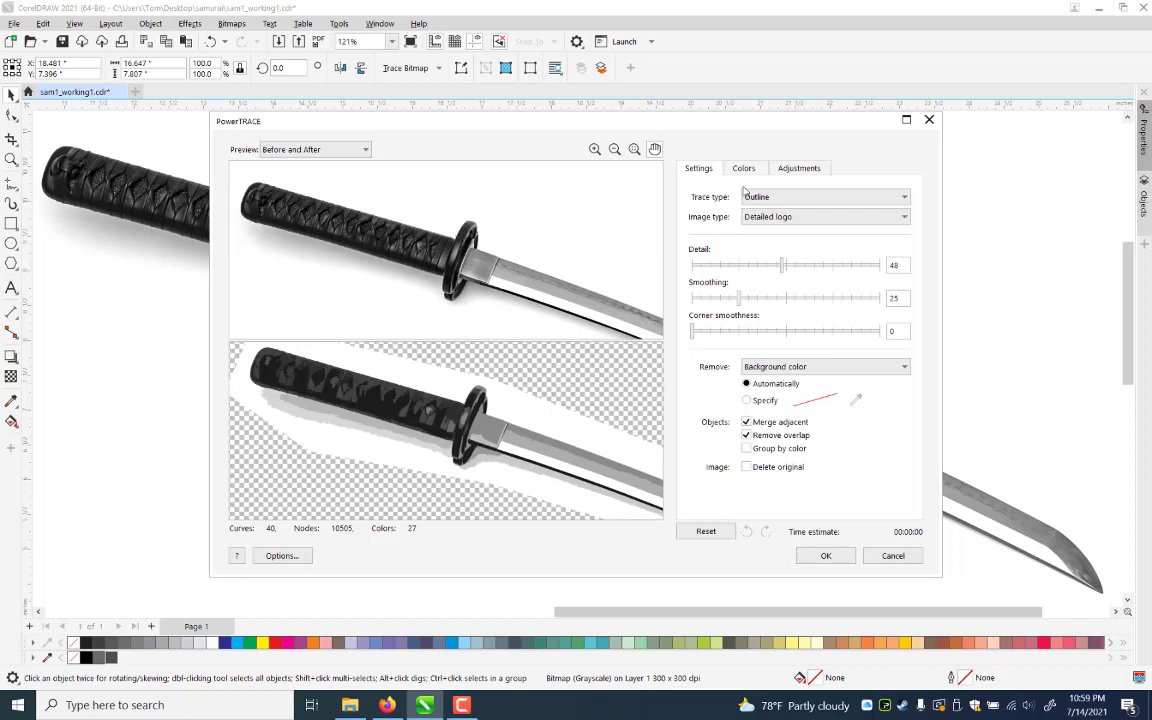
pyautogui.click(866, 268)
pyautogui.press('Left')
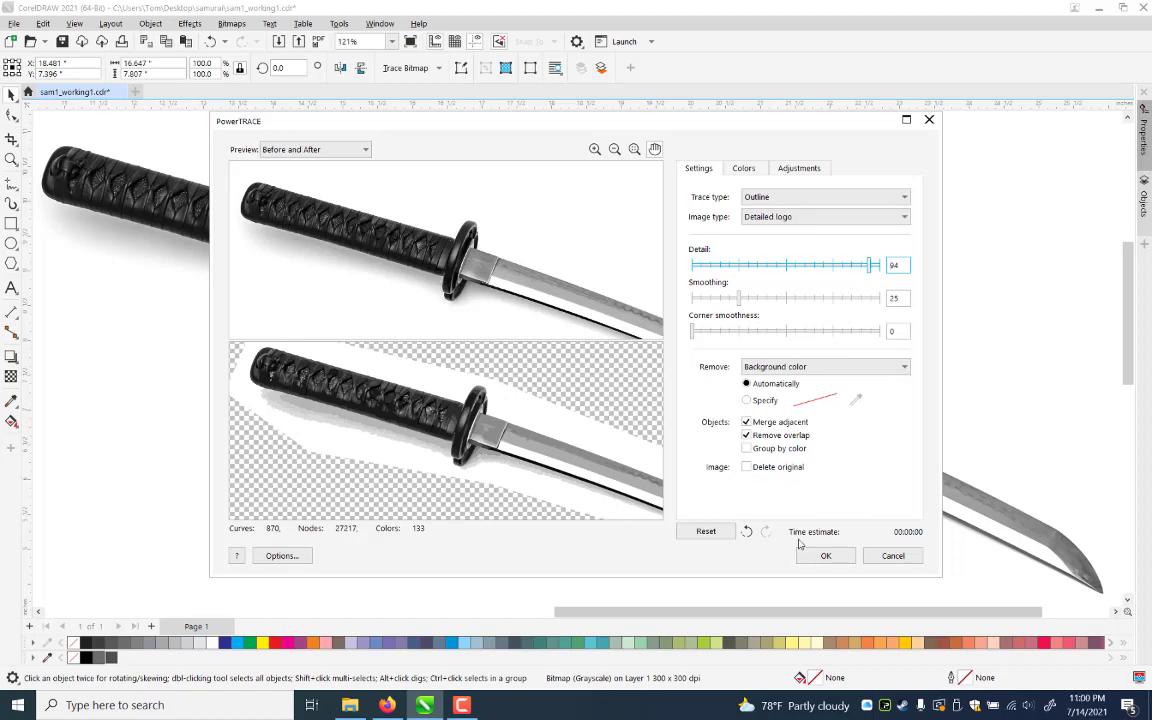
pyautogui.click(826, 556)
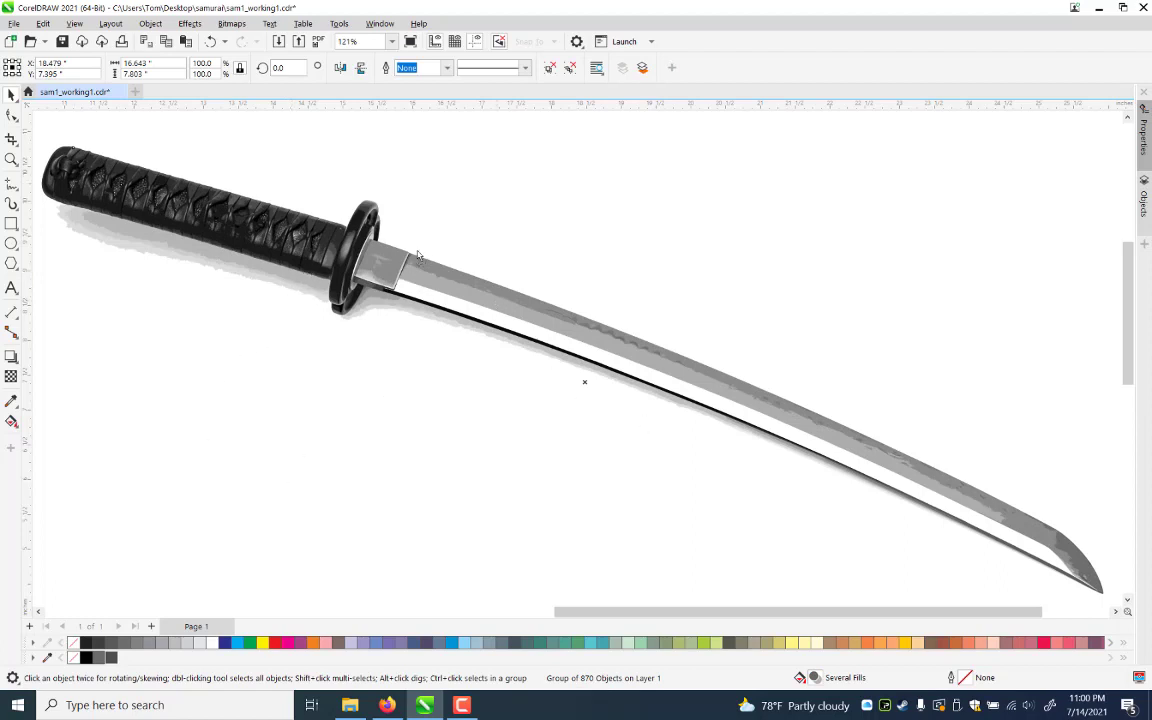
# Delete the original grayscale sword bitmap from beneath the trace and reposition the traced sword in the cleared area
pyautogui.moveTo(168, 262); pyautogui.dragTo(164, 254)
pyautogui.click(164, 254)
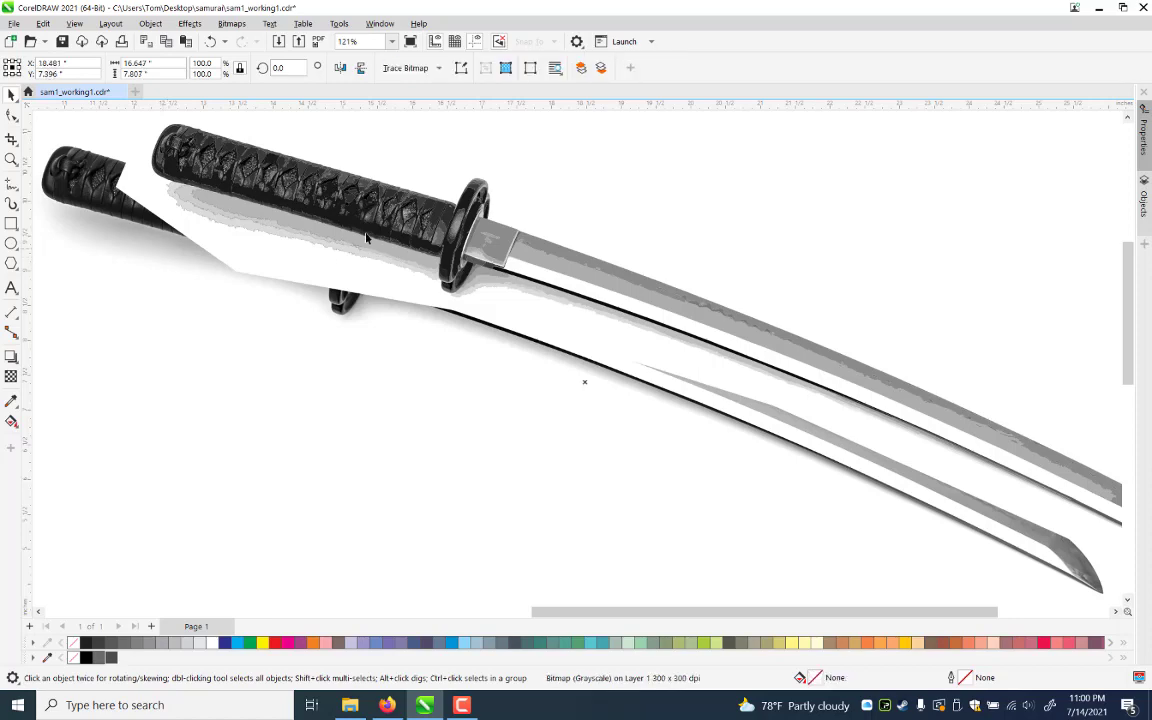
pyautogui.press('Delete')
pyautogui.moveTo(306, 288); pyautogui.dragTo(220, 346)
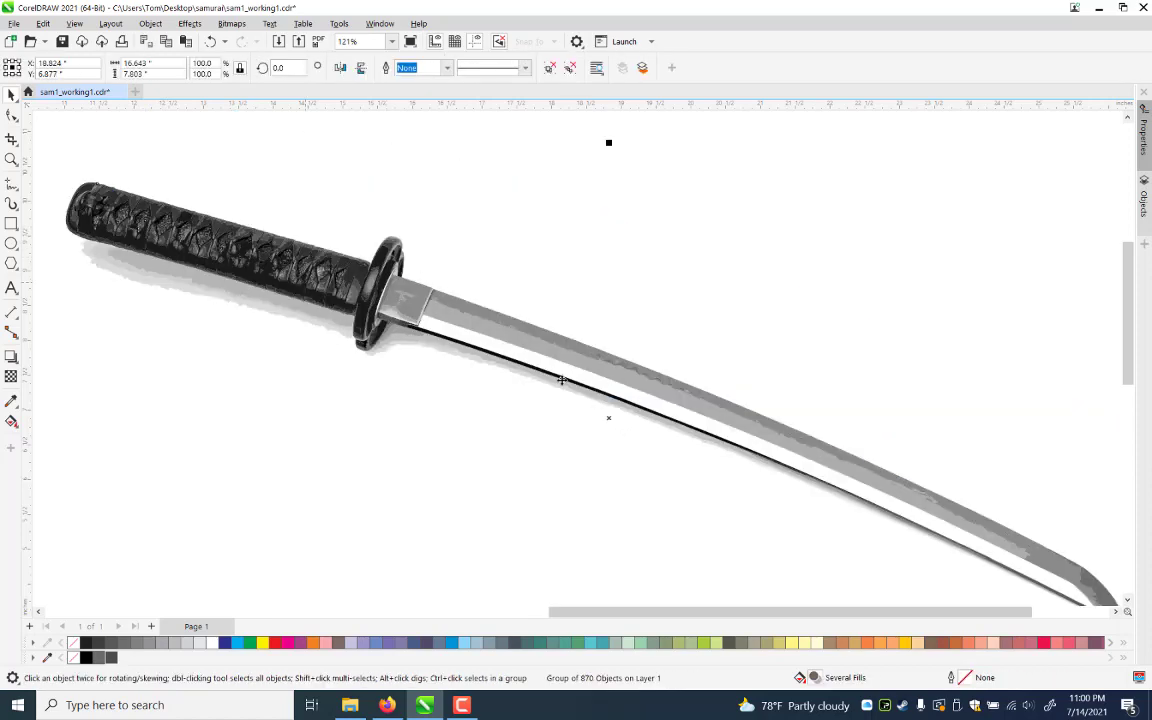
# Ungroup the traced sword into individual curves and deselect them
pyautogui.click(289, 318)
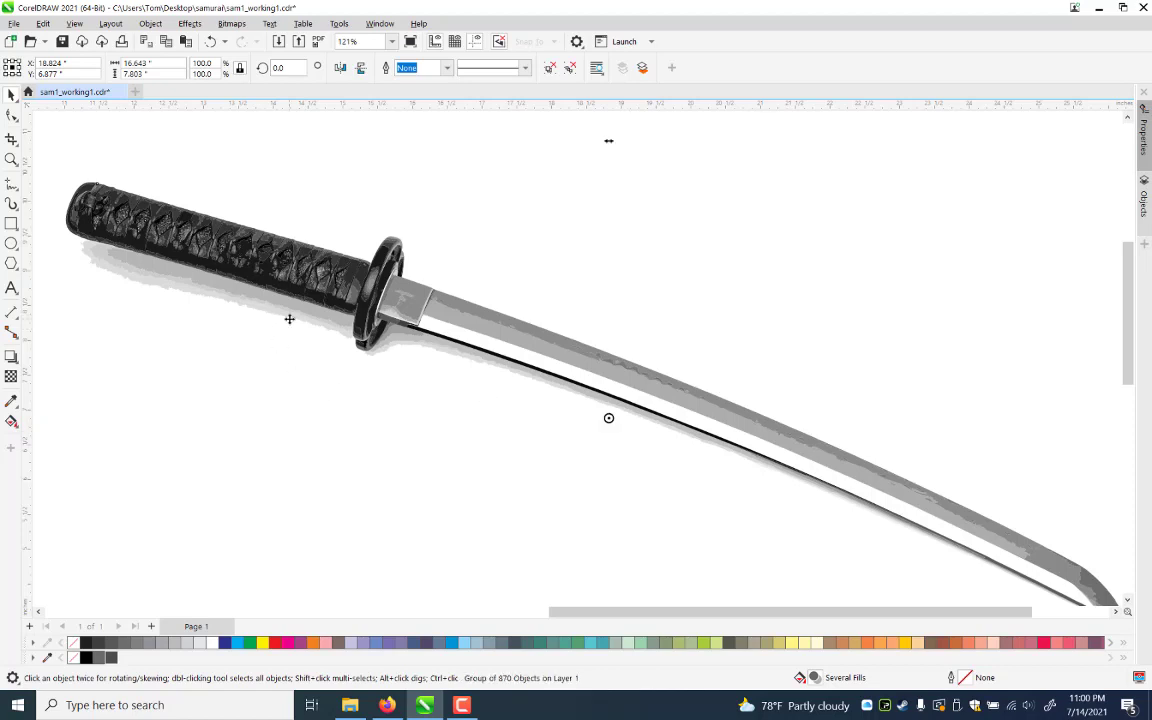
pyautogui.hotkey('ctrl', 'u')
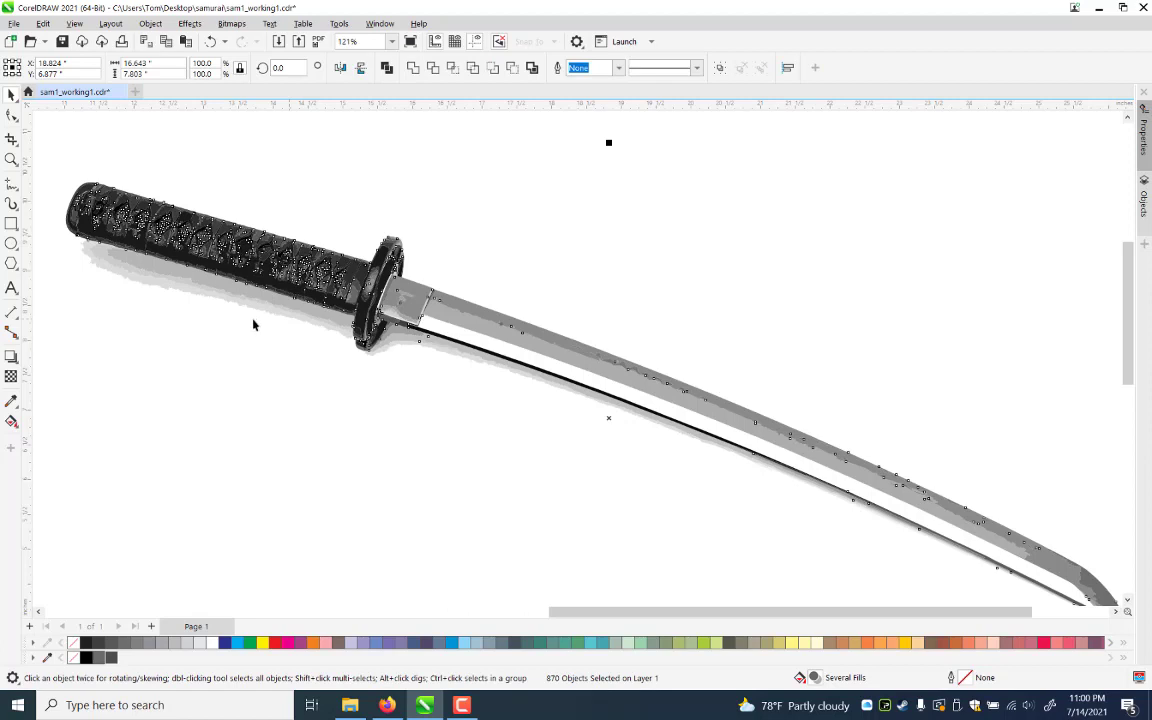
pyautogui.press('Escape')
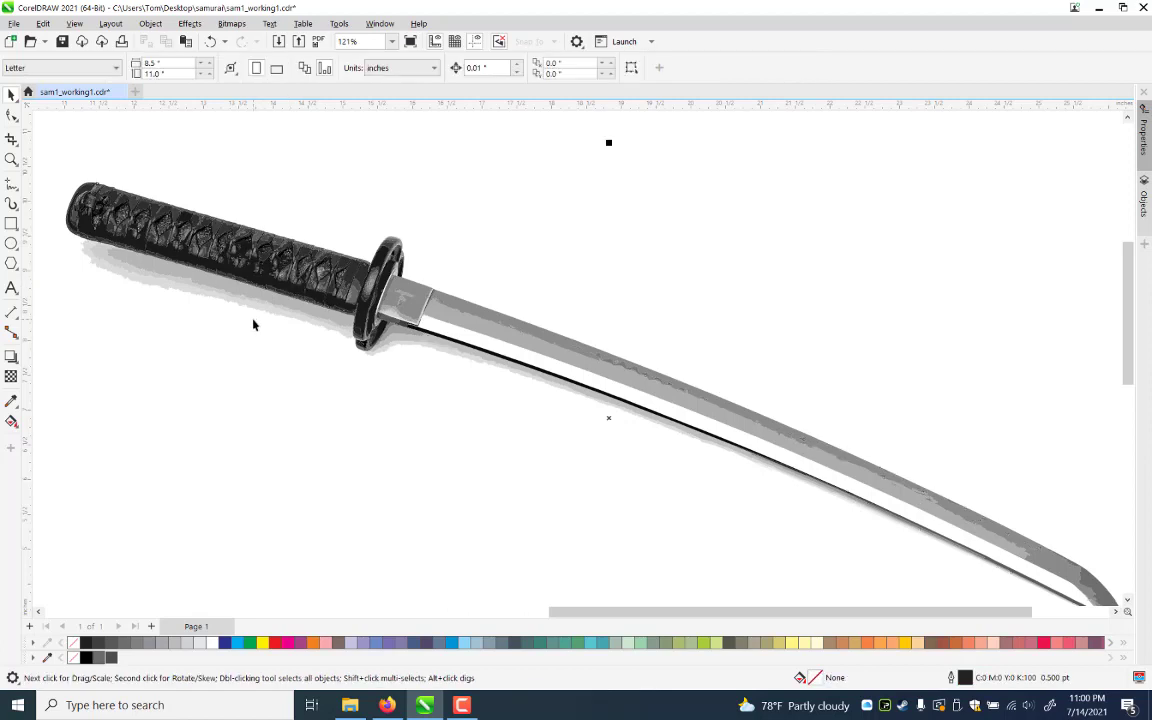
# Delete the white background curve and the light gray shadow curves beneath the sword's handle
pyautogui.click(255, 306)
pyautogui.press('Delete')
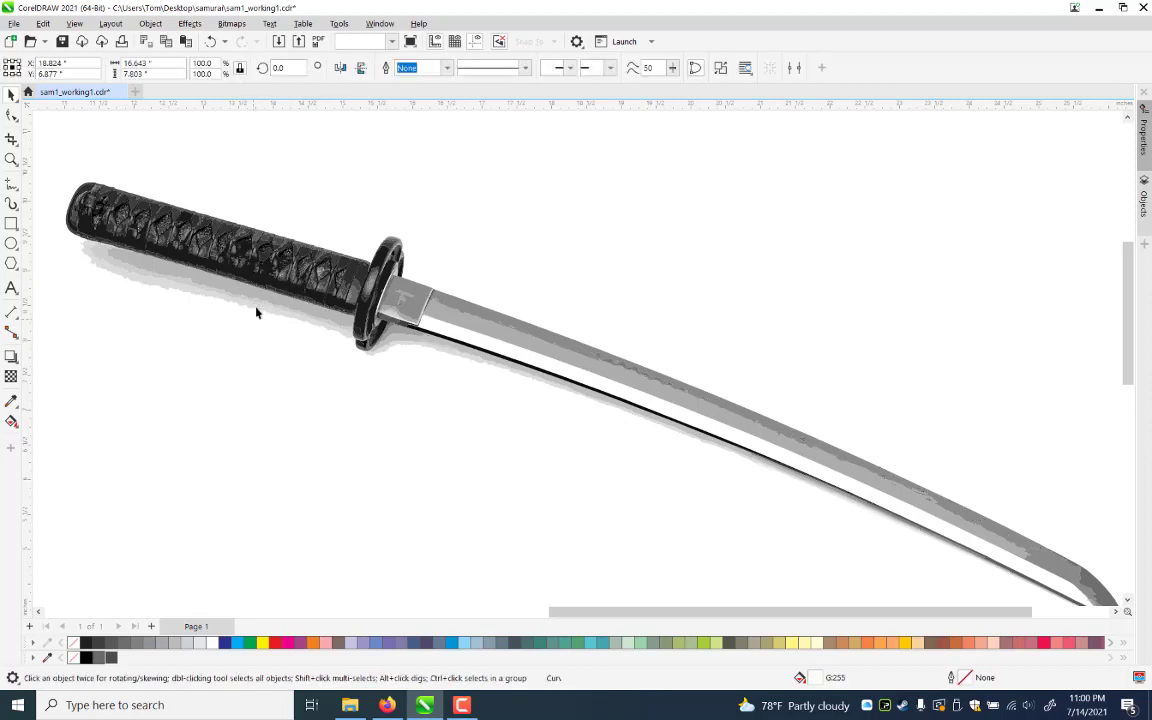
pyautogui.click(252, 300)
pyautogui.press('Delete')
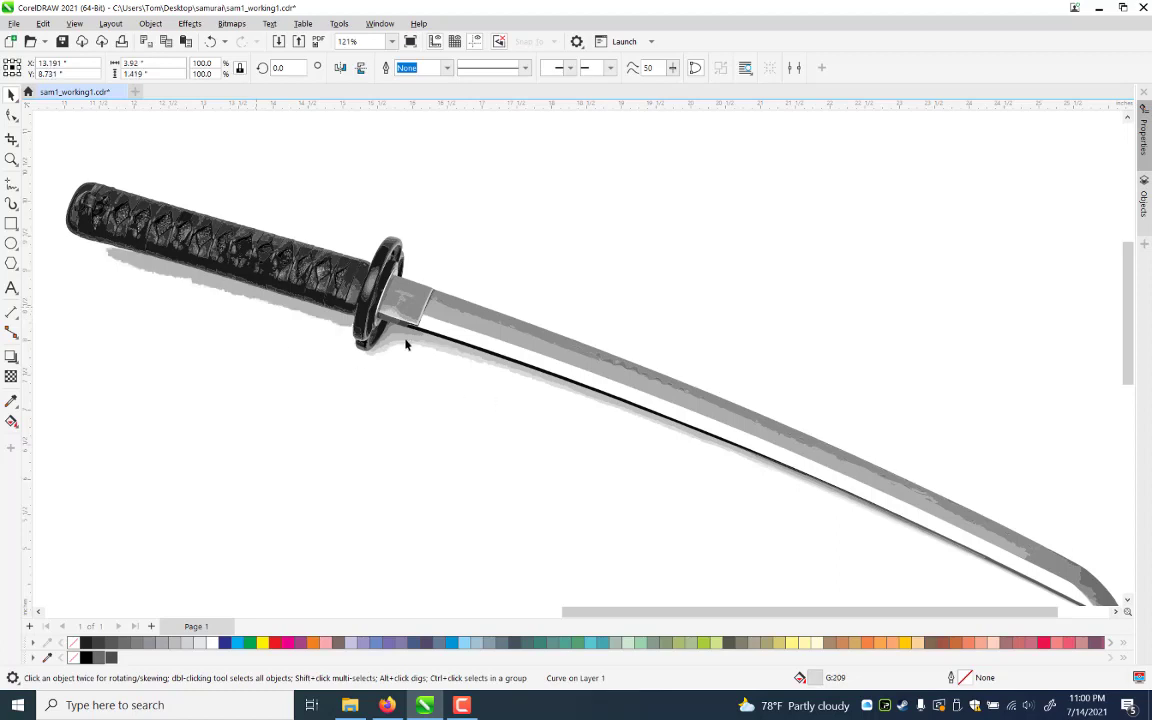
pyautogui.press('Delete')
# Delete the gray shadow curves below the hand guard and along the underside of the blade
pyautogui.click(411, 340)
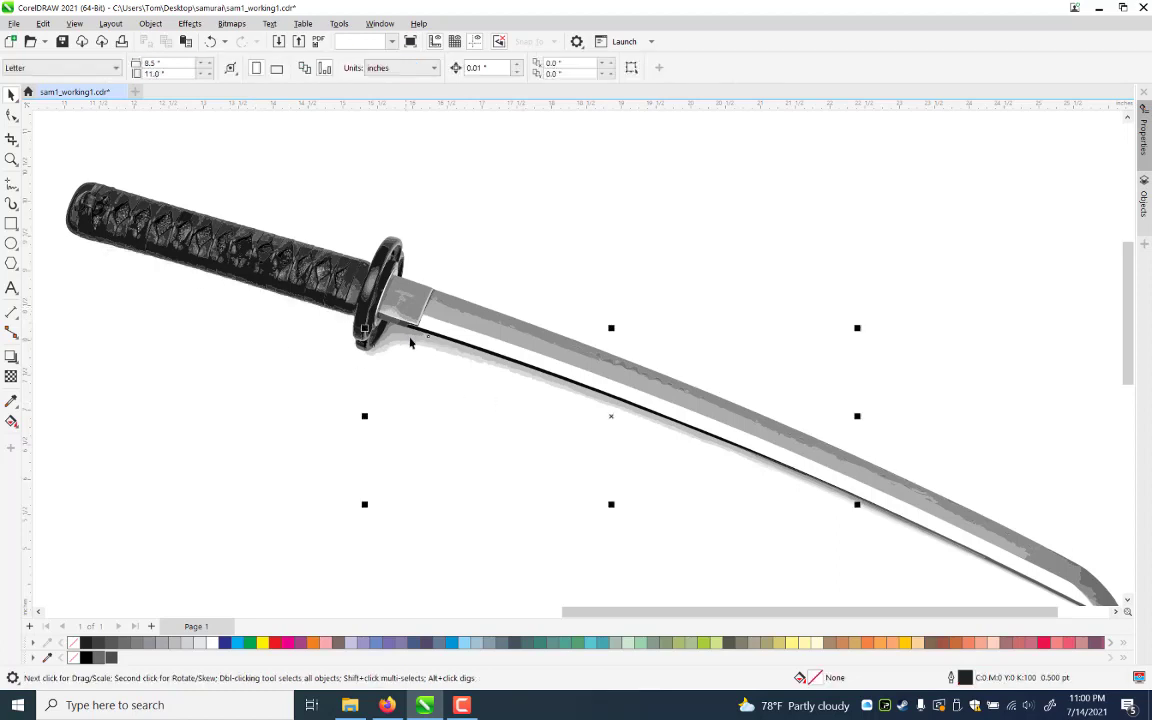
pyautogui.press('Delete')
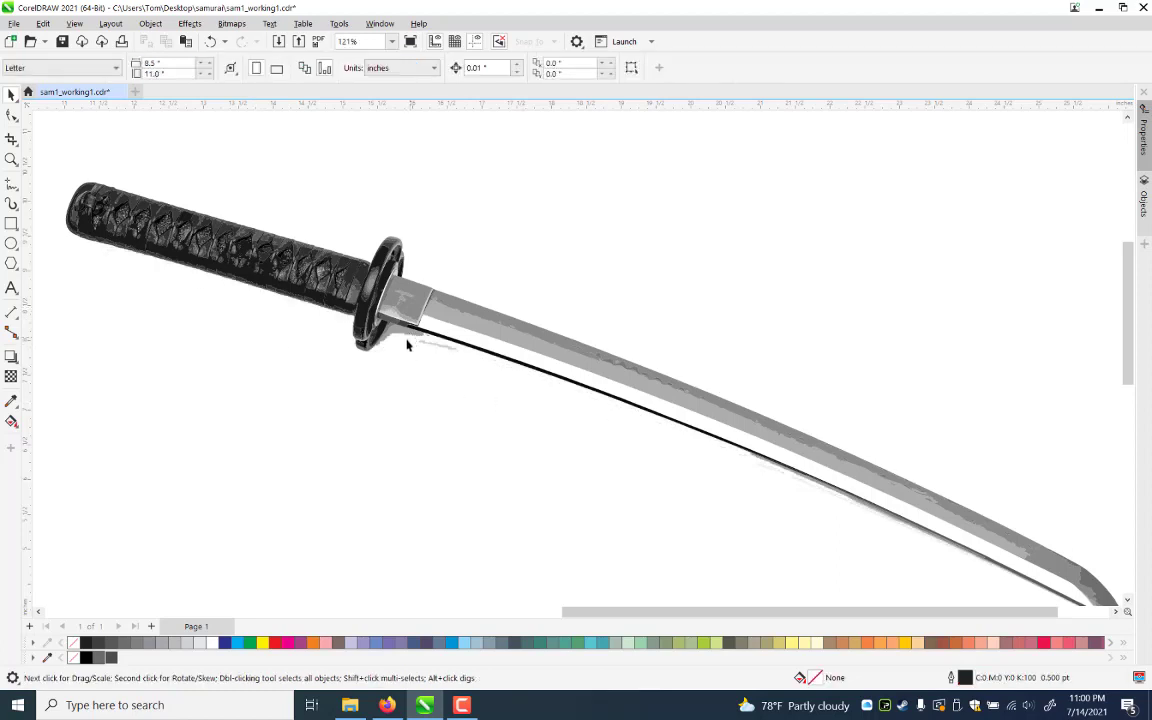
pyautogui.click(382, 304)
pyautogui.press('Delete')
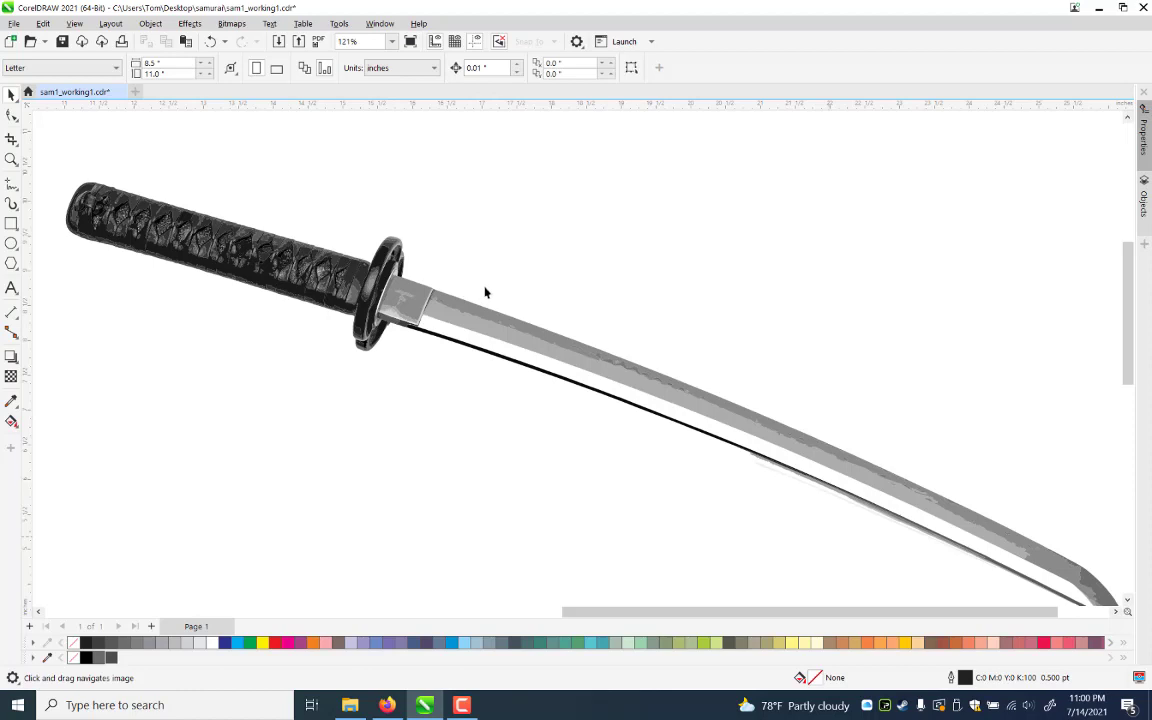
# Delete the remaining gray shadow slivers along the blade's lower edge toward the tip
pyautogui.moveTo(829, 494); pyautogui.dragTo(485, 290)
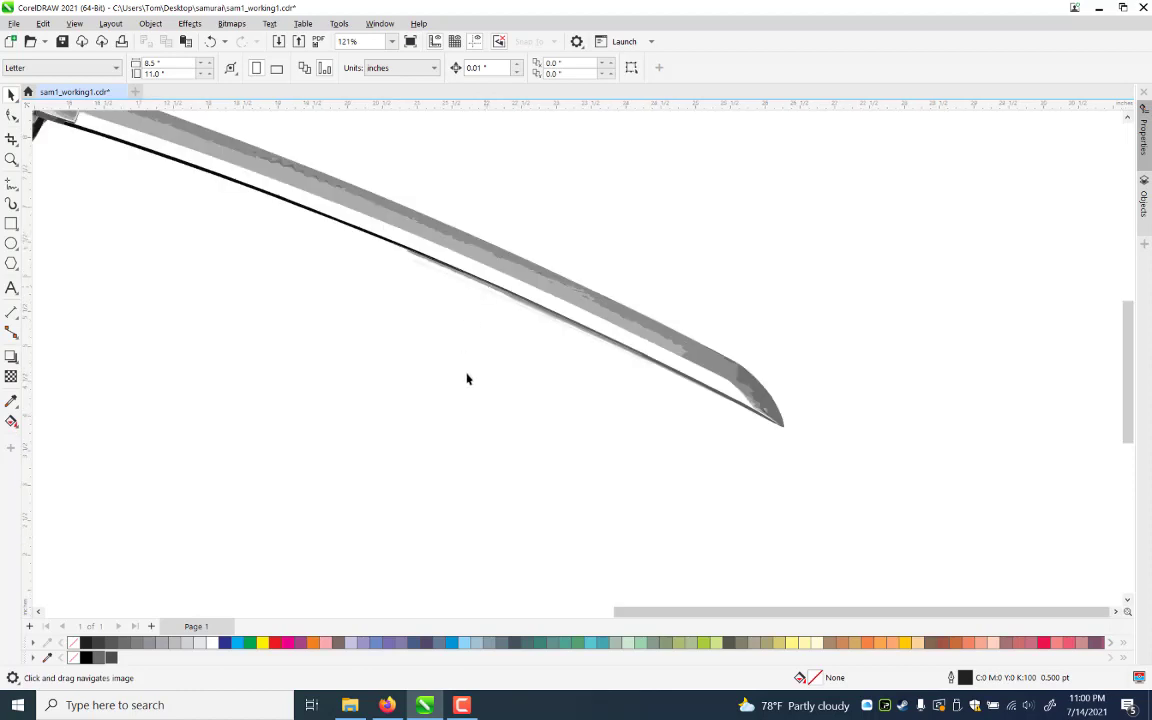
pyautogui.press('Tab')
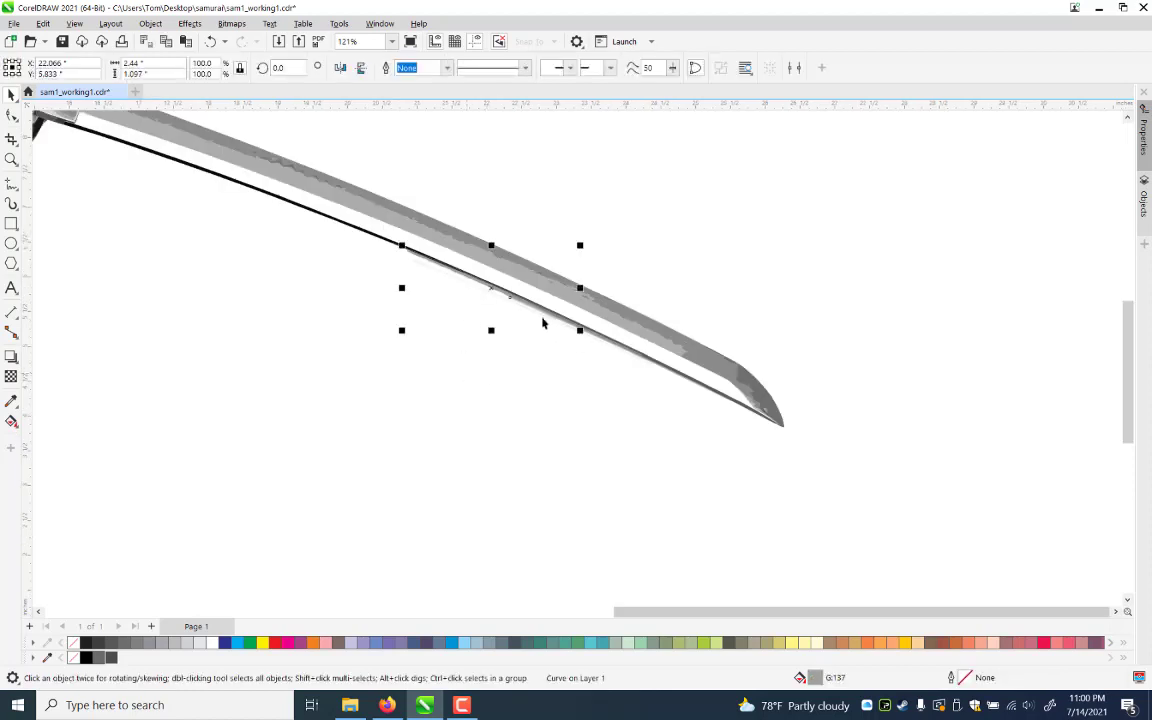
pyautogui.press('Escape')
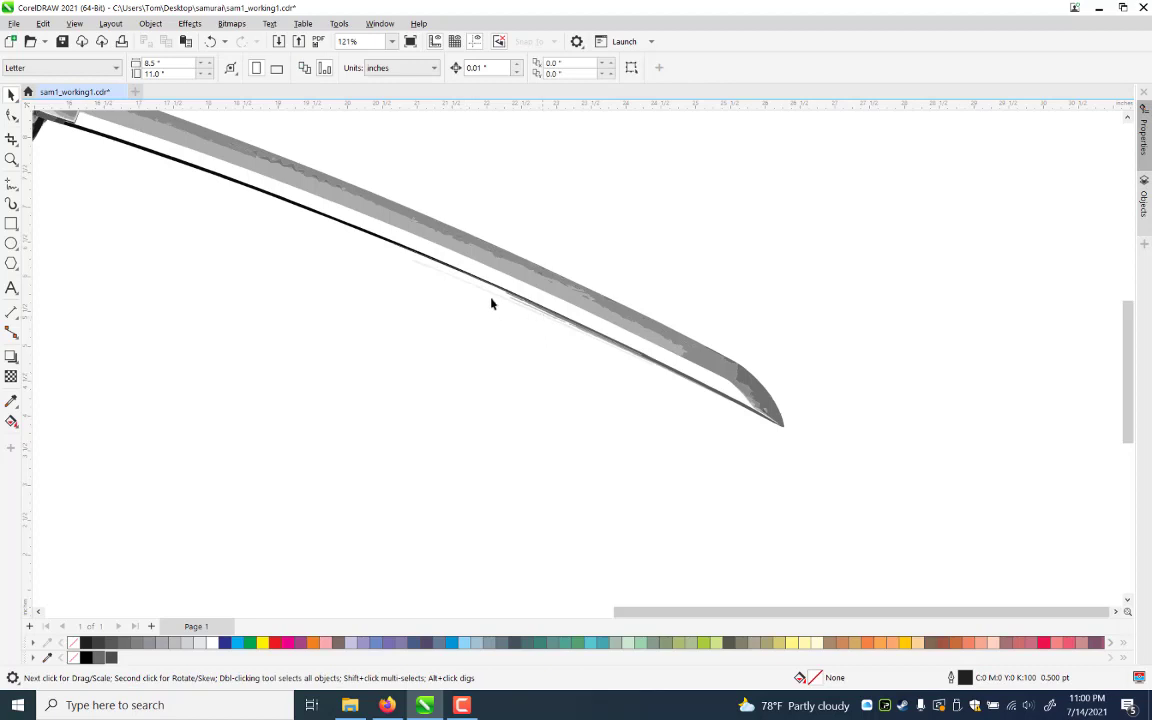
pyautogui.click(490, 301)
pyautogui.press('Escape')
pyautogui.click(585, 335)
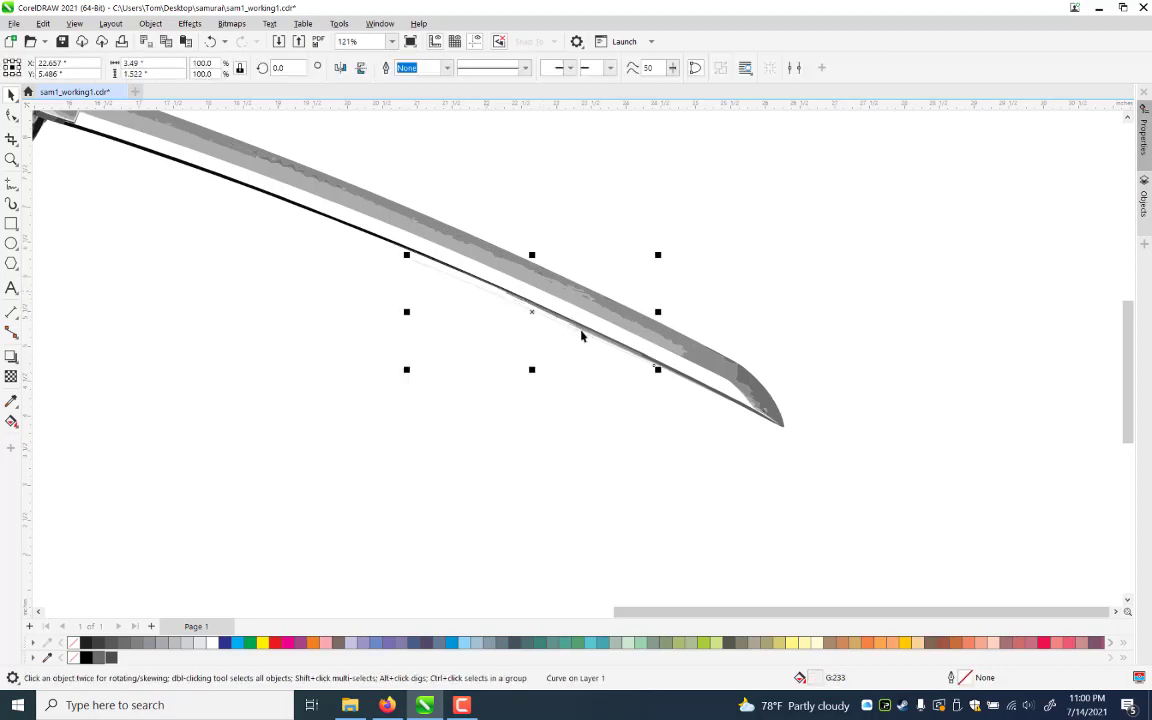
pyautogui.press('Escape')
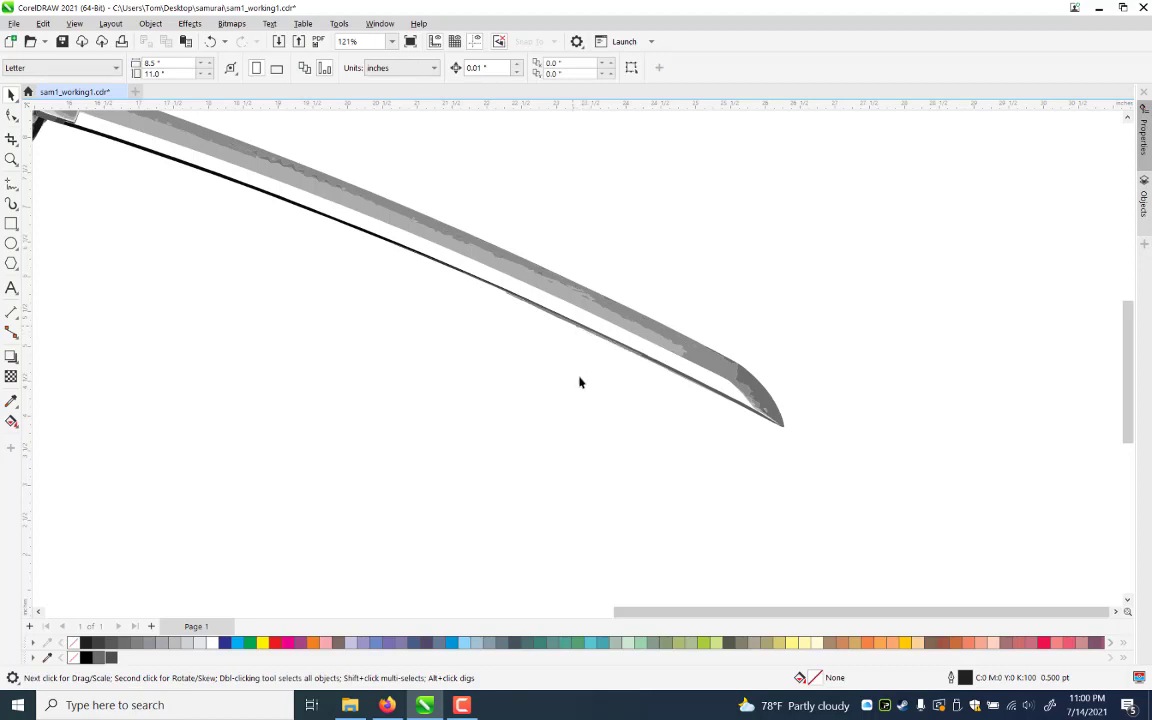
# Try deleting the dark gray curve along the blade's lower edge near the tip, and undo the deletion
pyautogui.click(634, 358)
pyautogui.press('Delete')
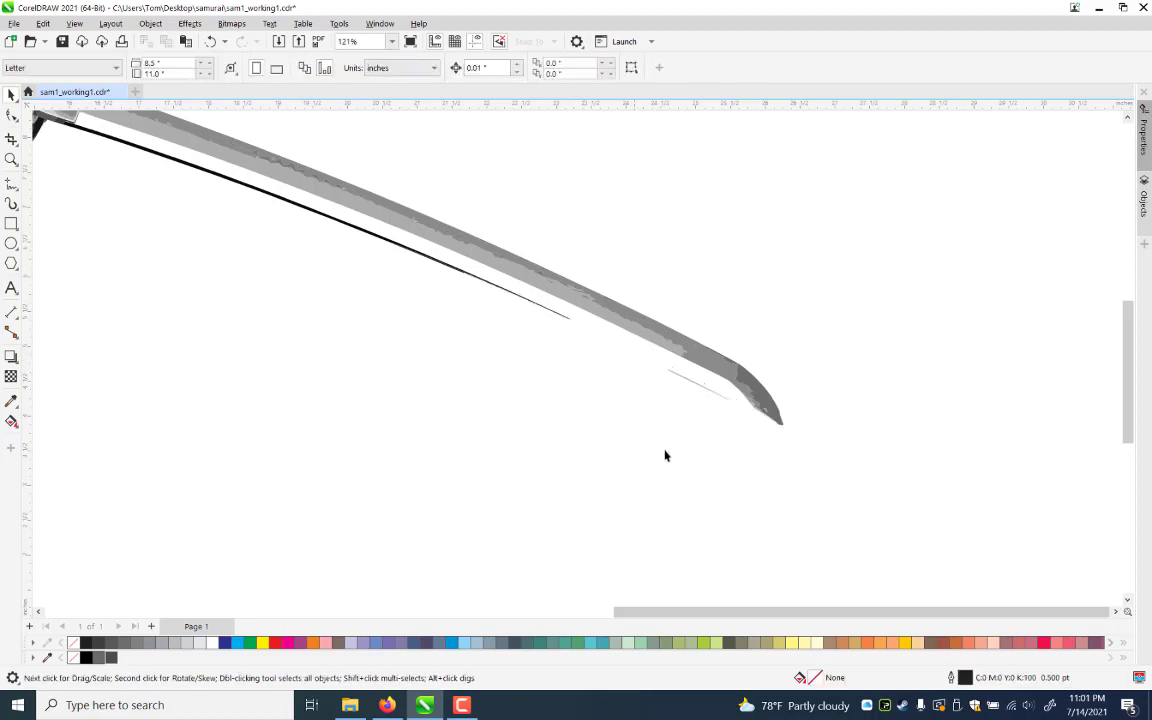
pyautogui.hotkey('ctrl', 'z')
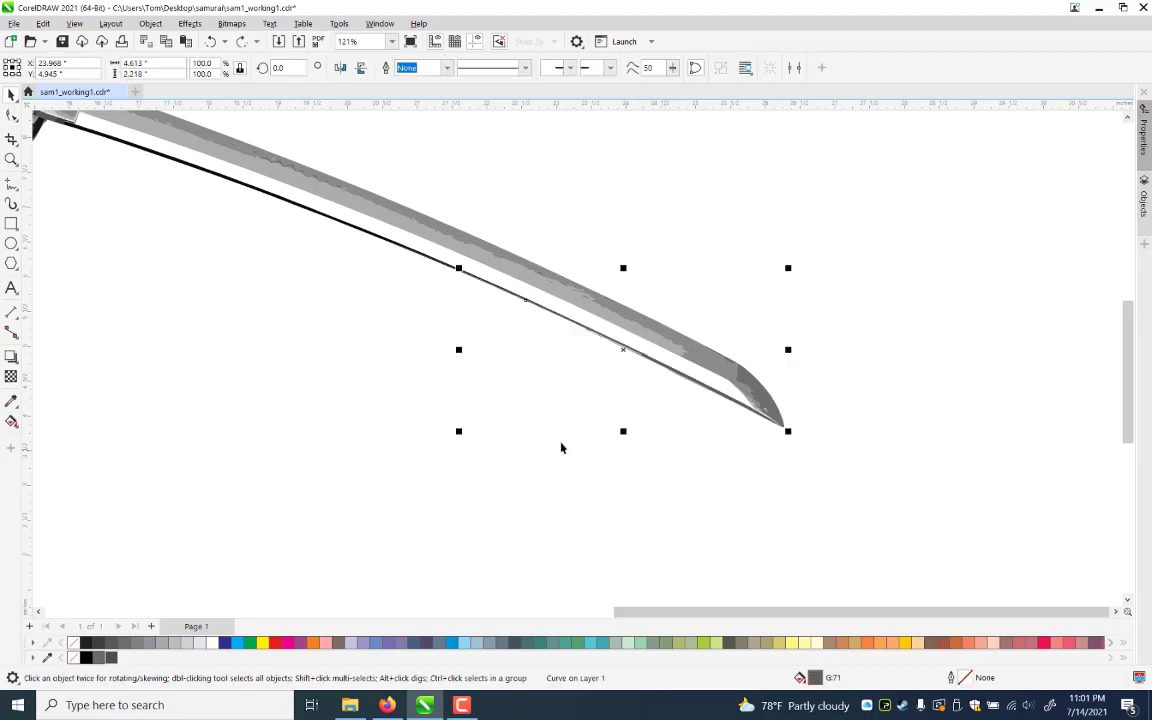
pyautogui.hotkey('ctrl', 'z')
pyautogui.click(561, 448)
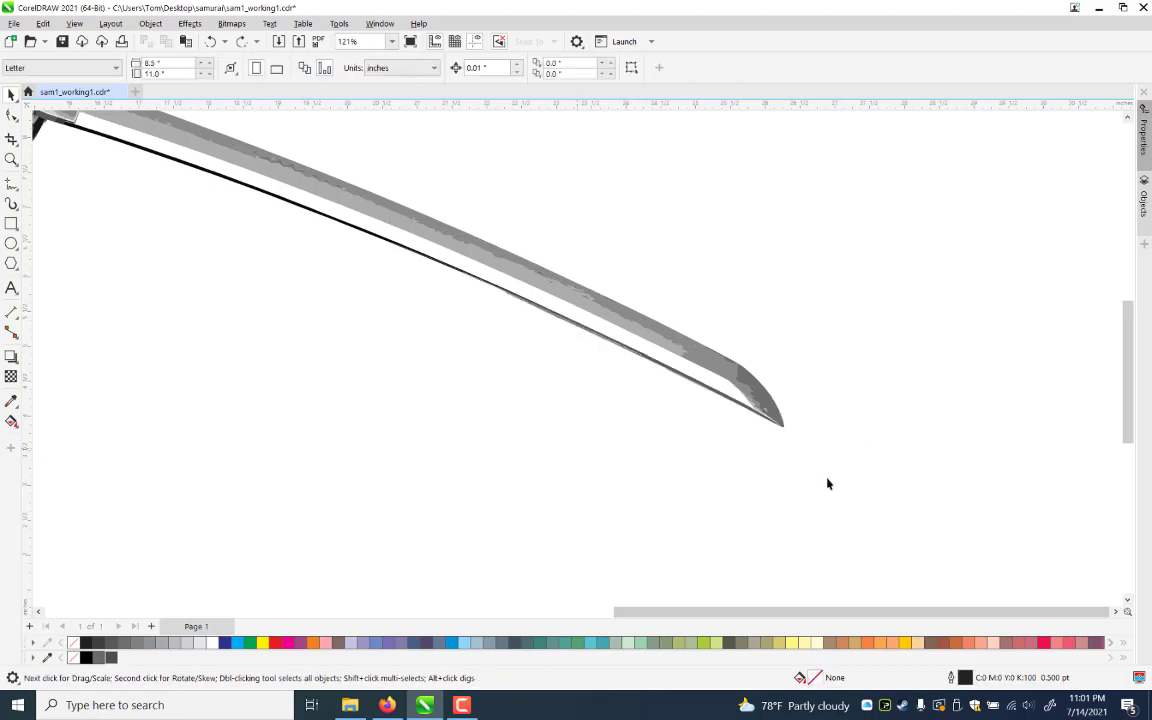
# Show the whole traced sword and switch the drawing display to Wireframe
pyautogui.click(11, 157)
pyautogui.rightClick(225, 235)
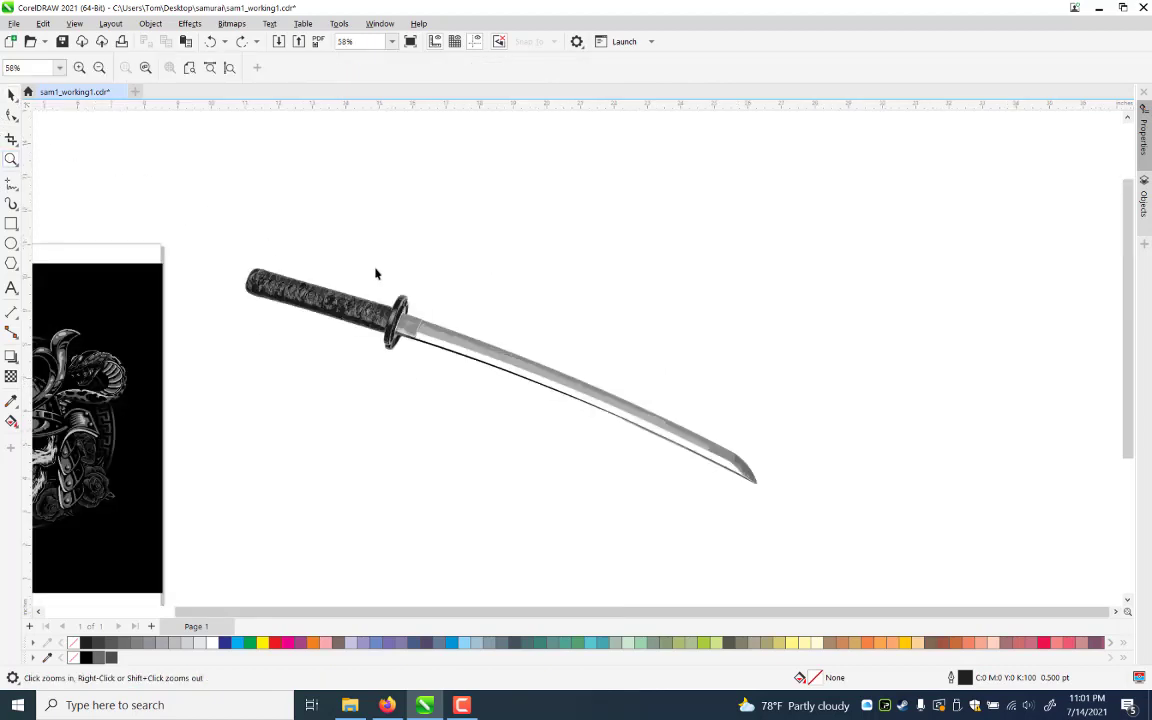
pyautogui.press('space')
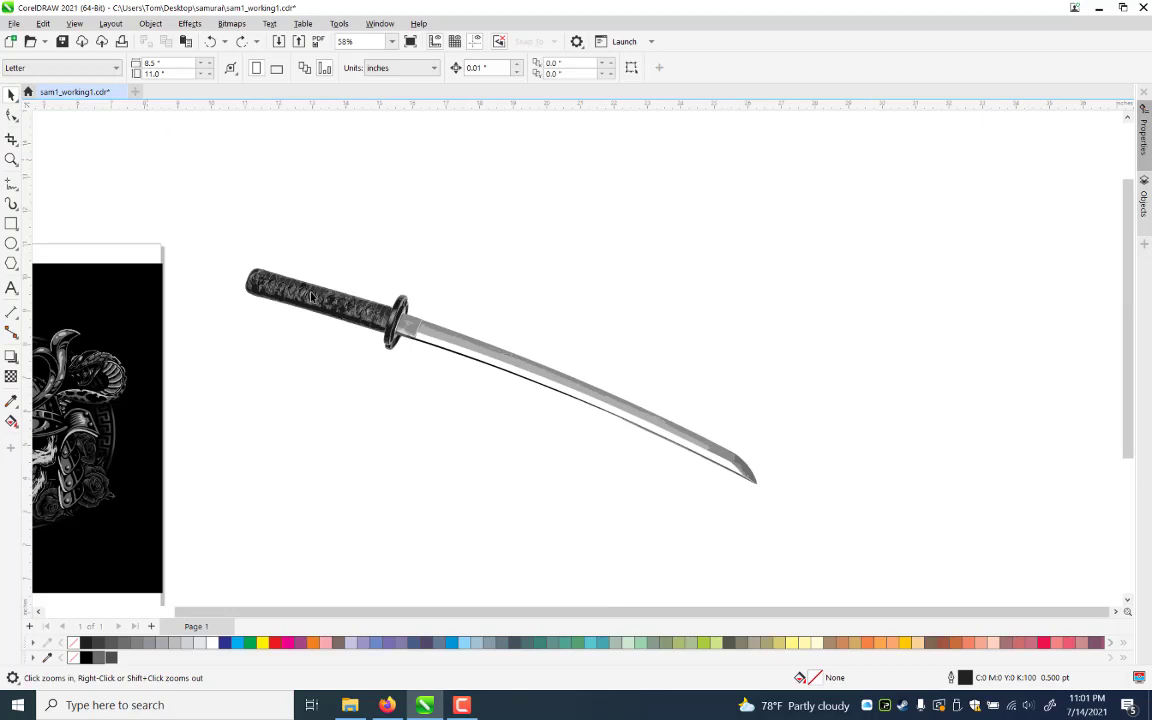
pyautogui.press('z')
pyautogui.hotkey('alt', 'v')
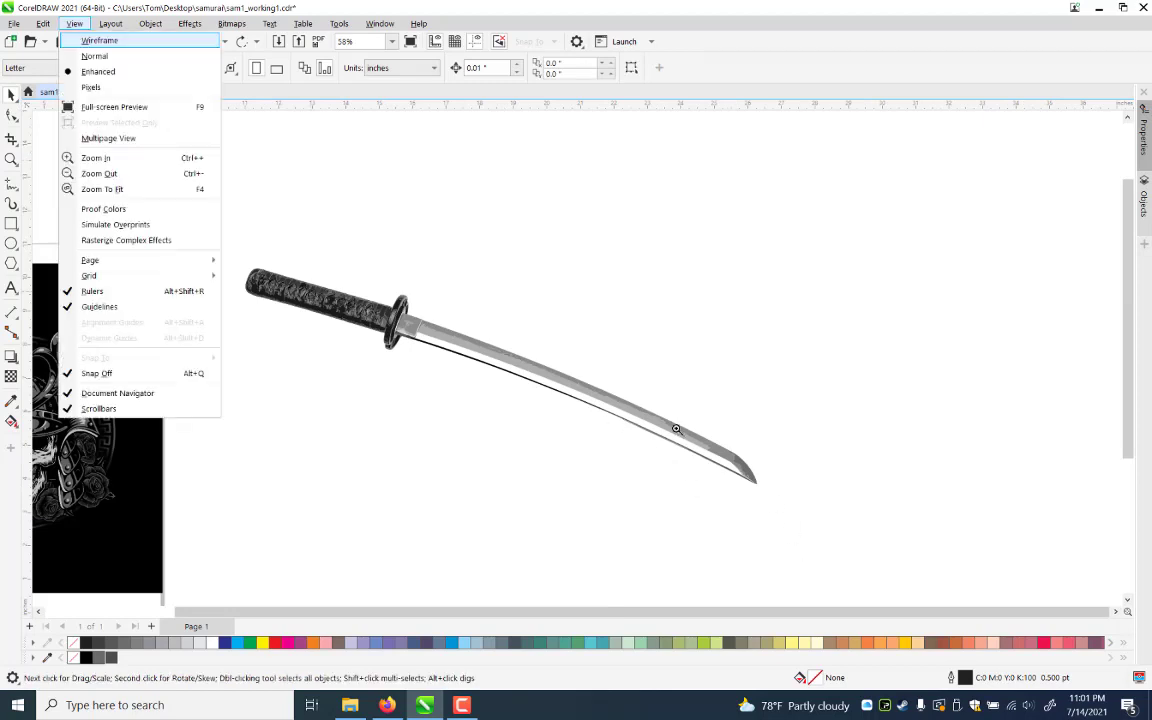
pyautogui.press('w')
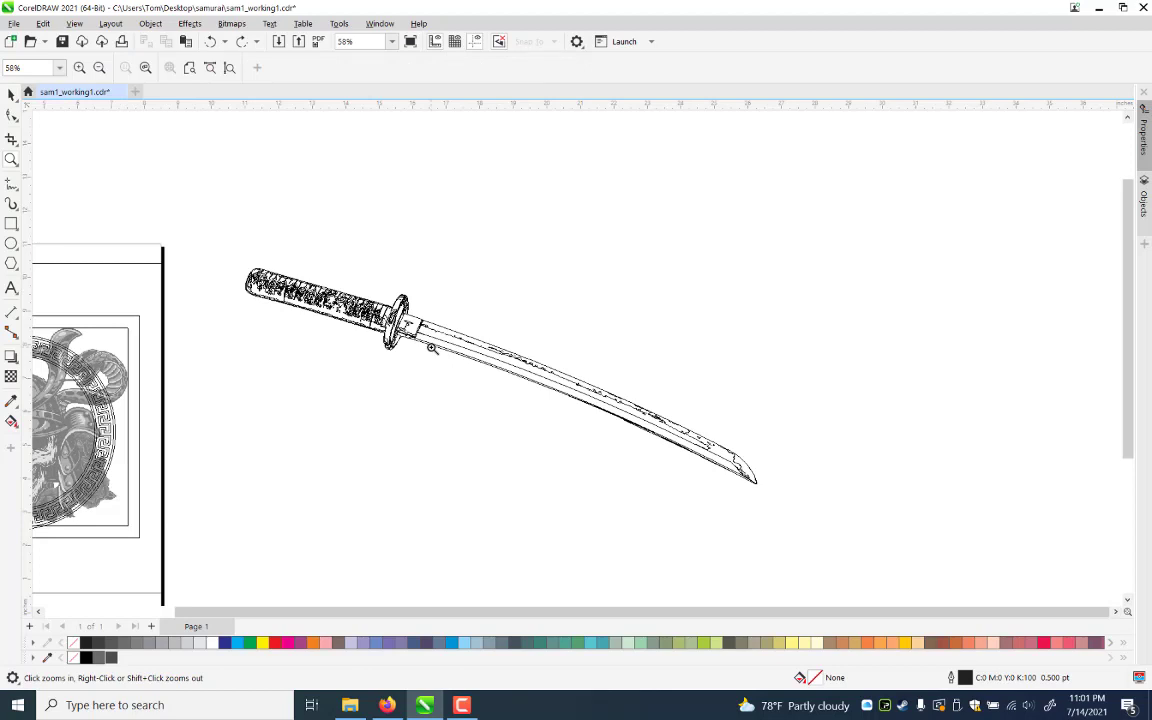
# Switch the drawing display to Enhanced and select the traced sword group
pyautogui.hotkey('alt', 'v')
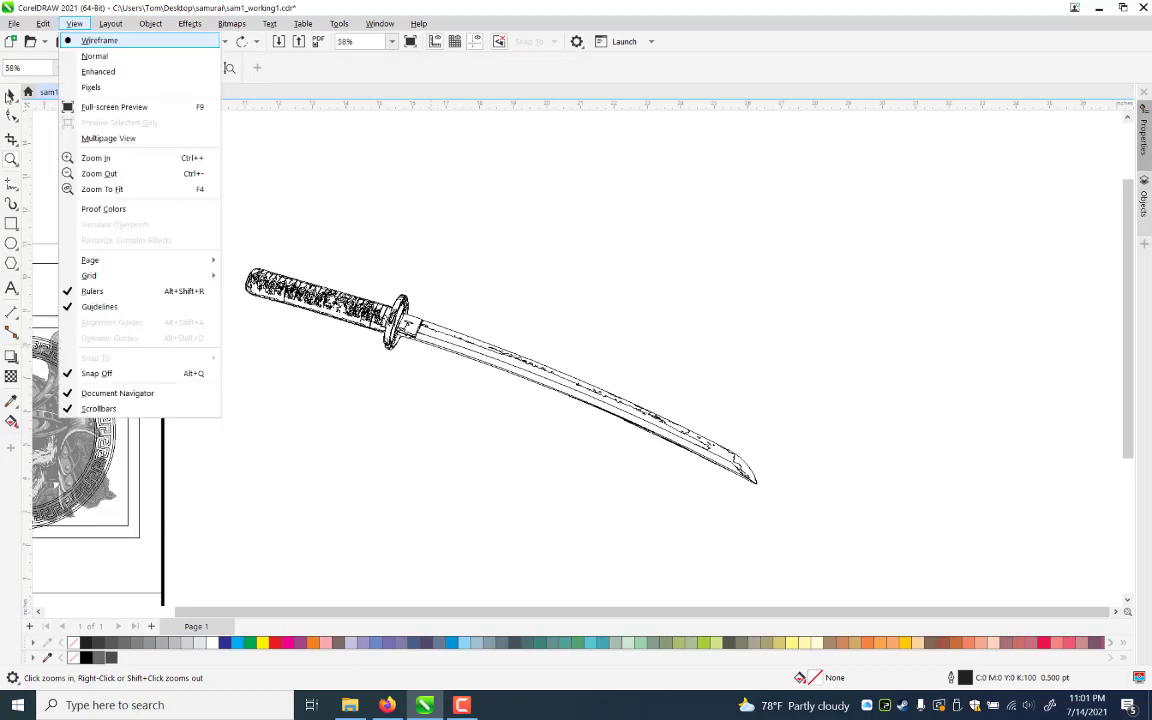
pyautogui.press('e')
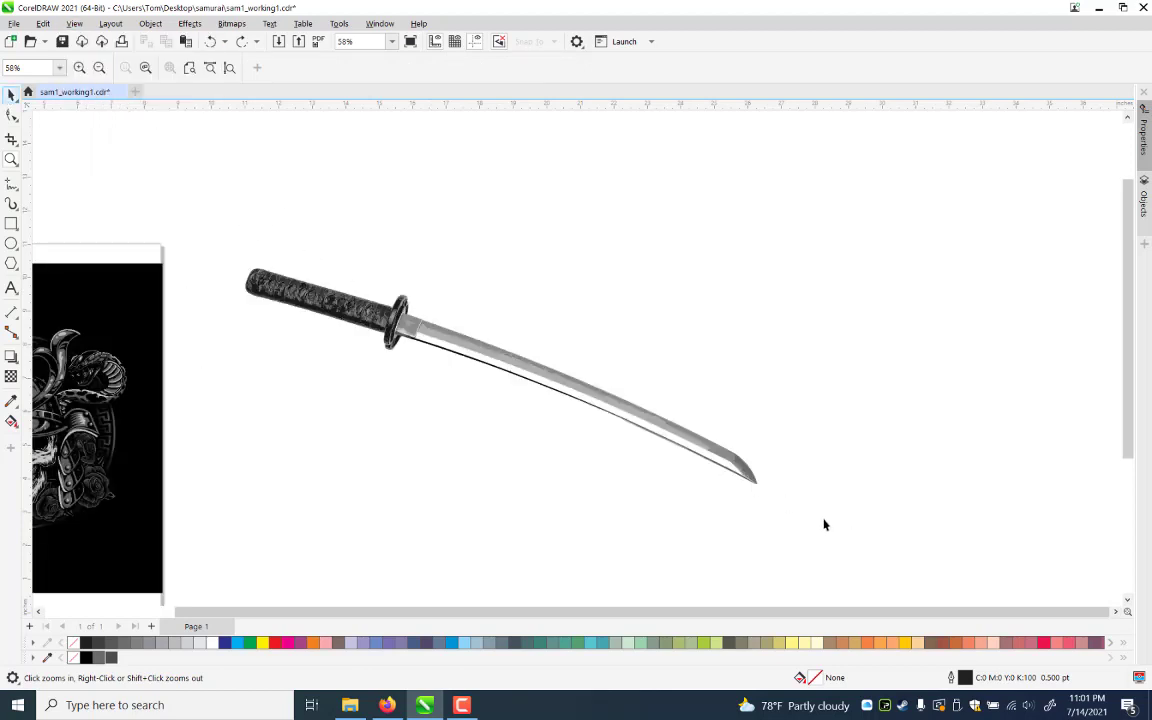
pyautogui.press('space')
pyautogui.click(263, 411)
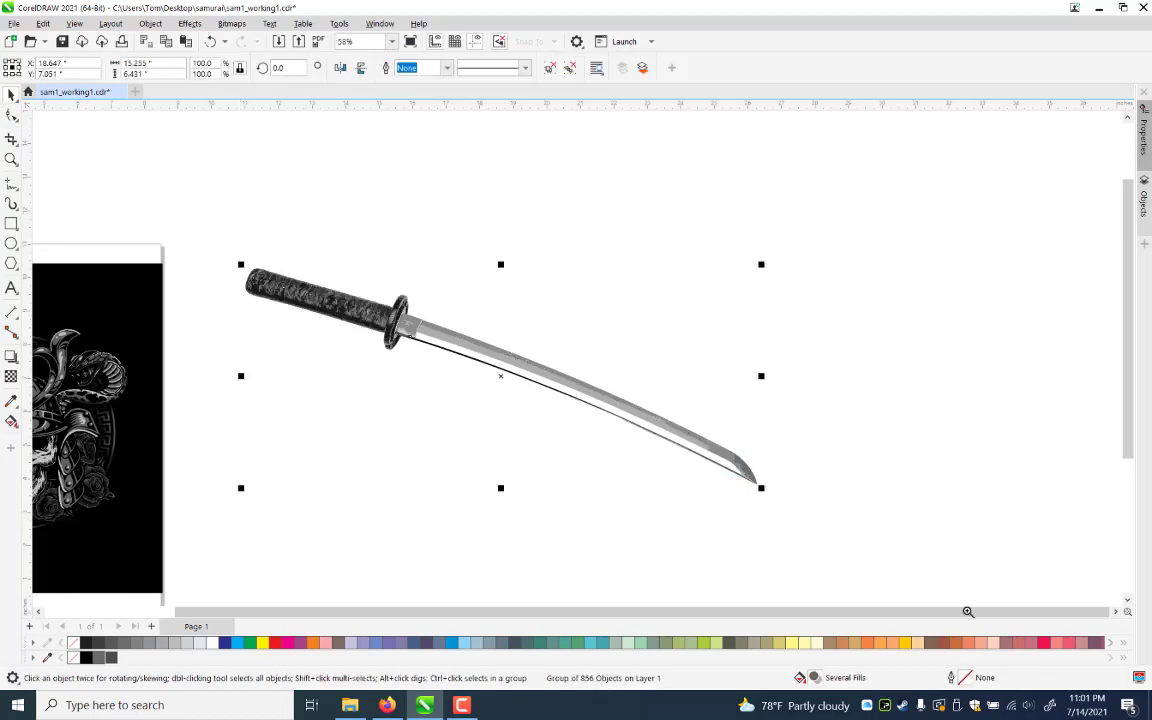
# Draw a closed straight-sided shape about 4.67 by 2.06 in below the blade, its upper side following the blade's lower edge to the tip
pyautogui.press('z')
pyautogui.moveTo(802, 503); pyautogui.dragTo(579, 402)
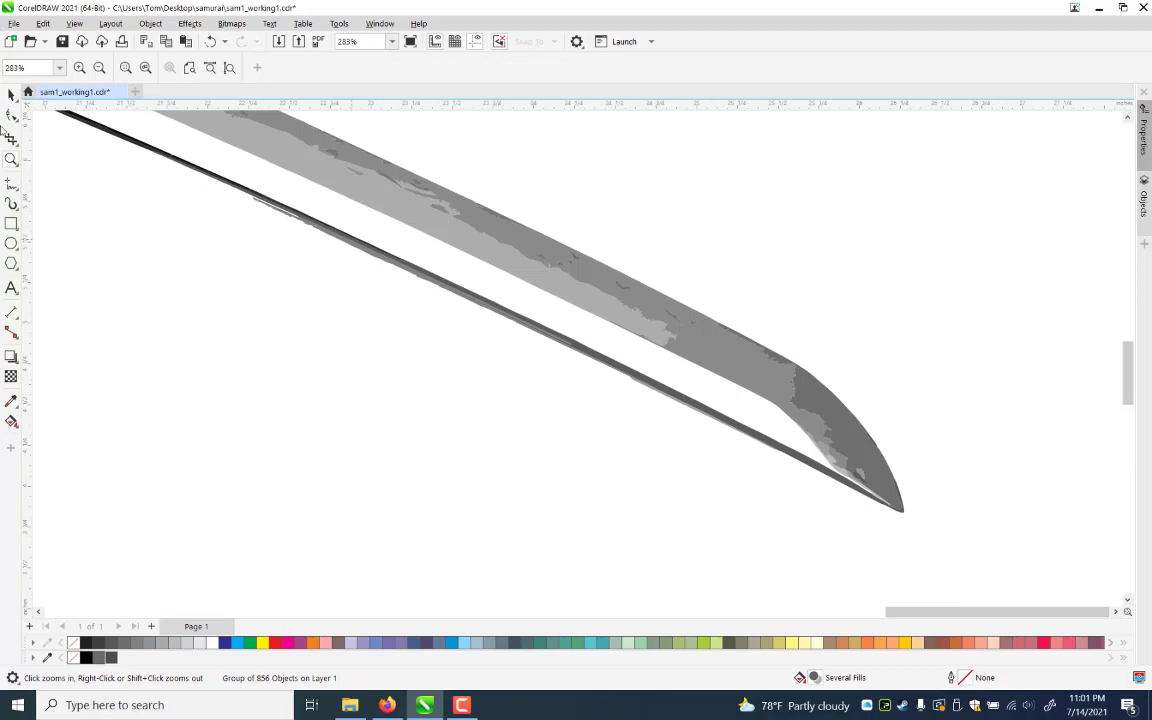
pyautogui.click(11, 186)
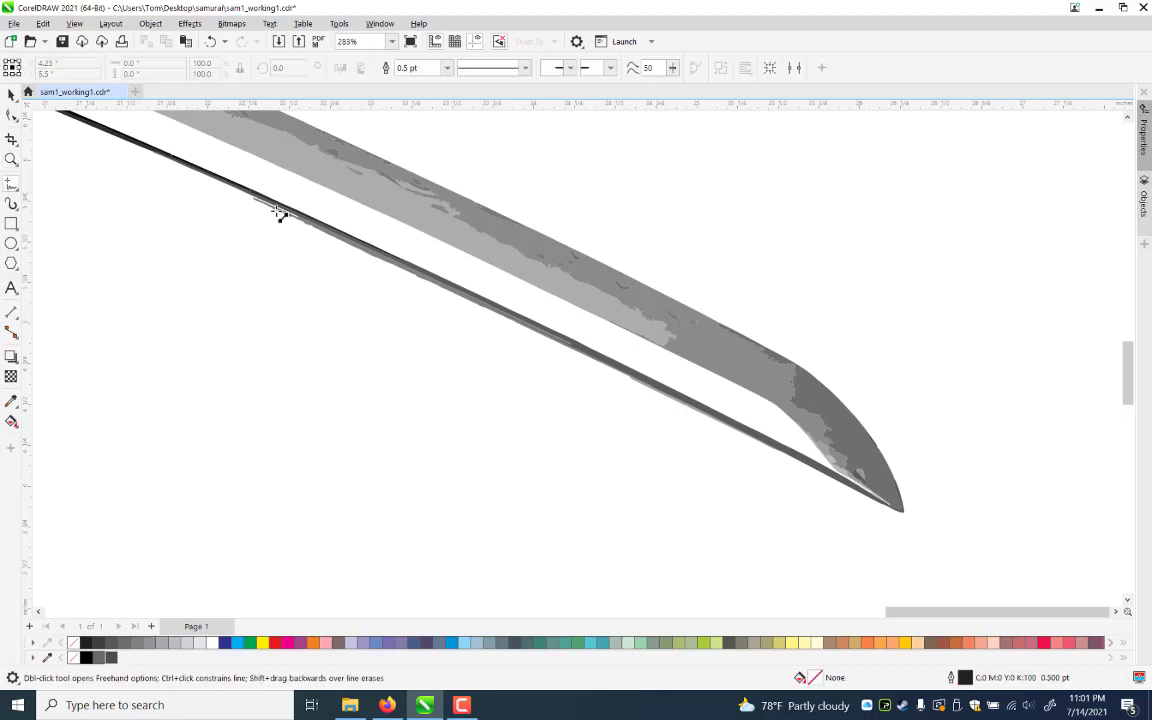
pyautogui.click(486, 308)
pyautogui.click(483, 303)
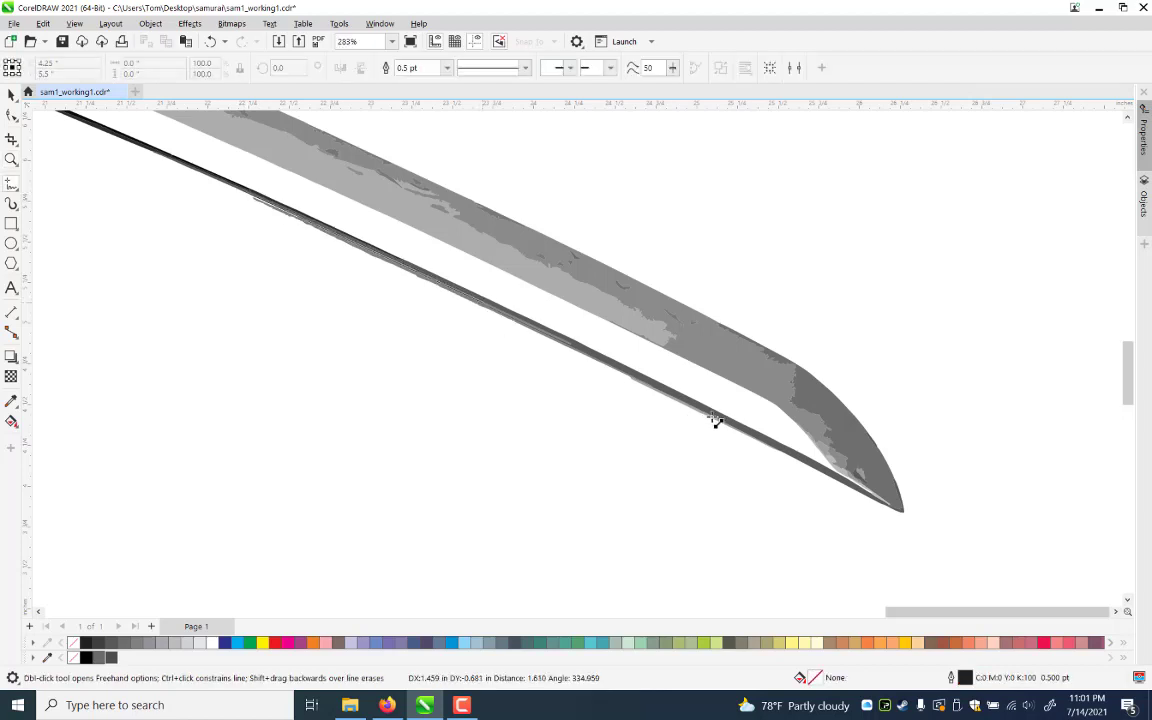
pyautogui.click(716, 417)
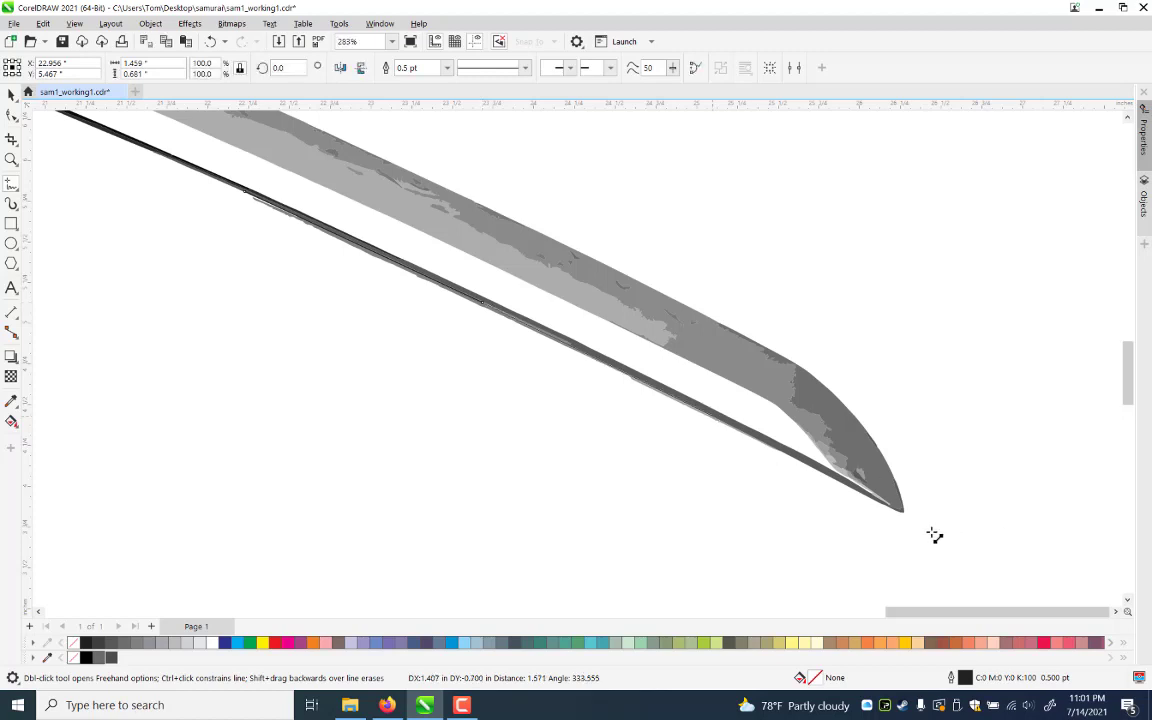
pyautogui.click(931, 530)
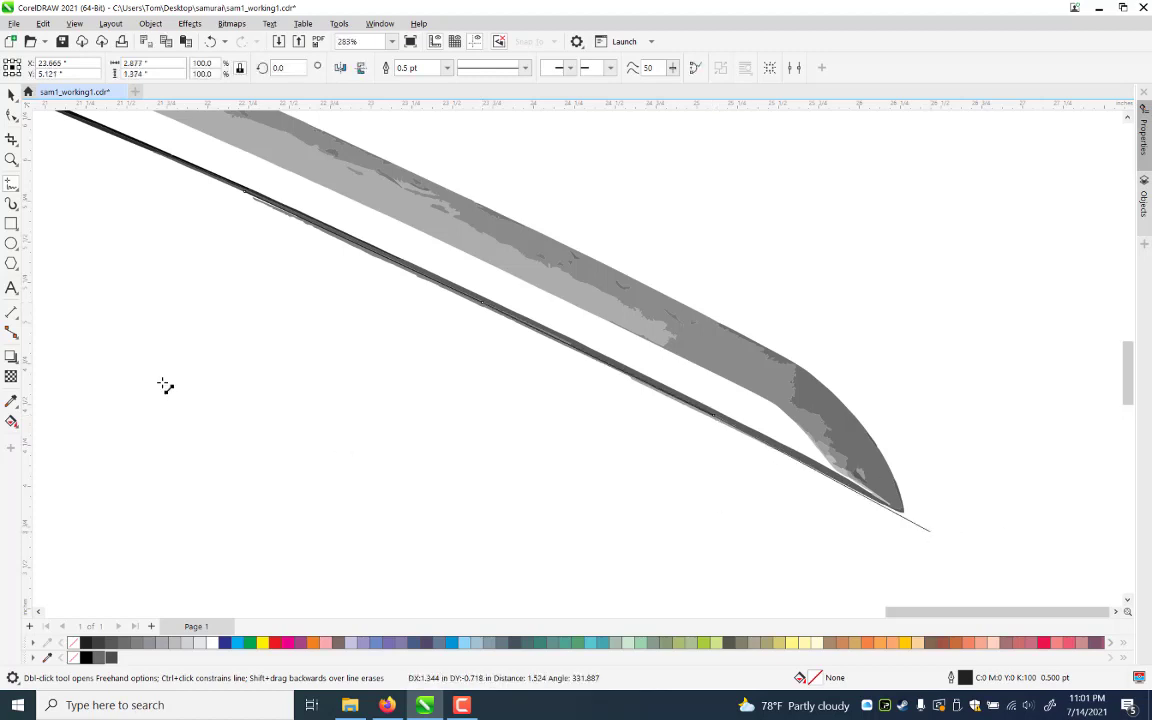
pyautogui.doubleClick(169, 231)
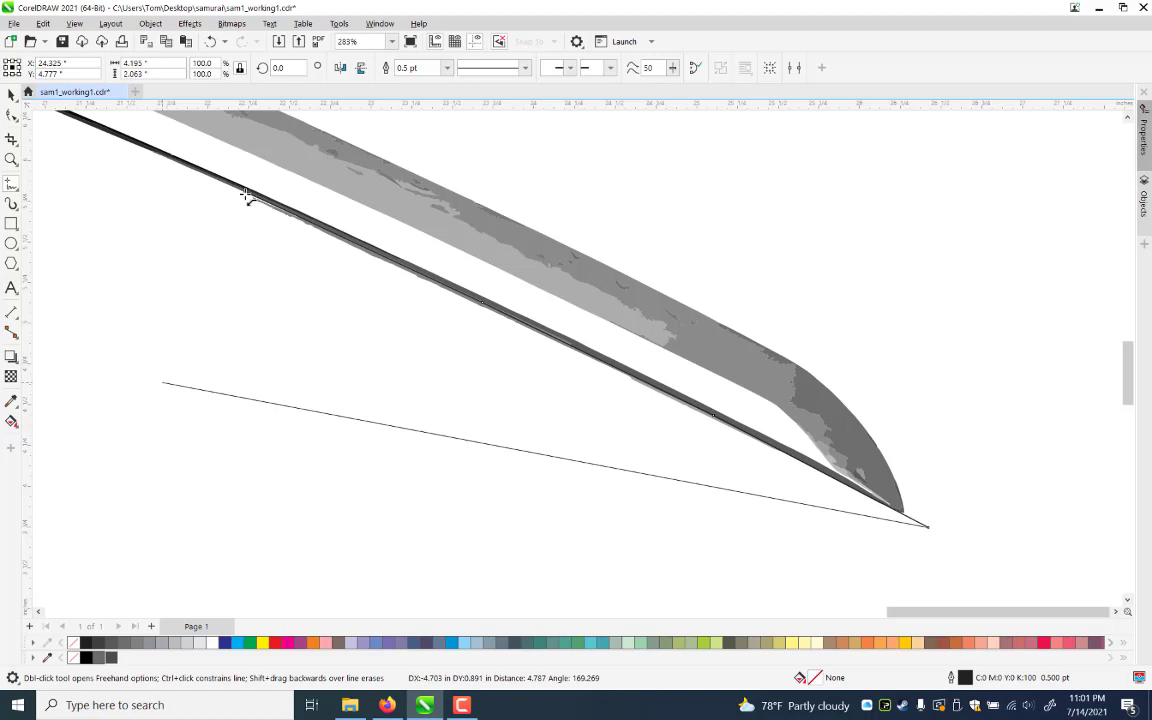
pyautogui.click(245, 191)
pyautogui.click(246, 191)
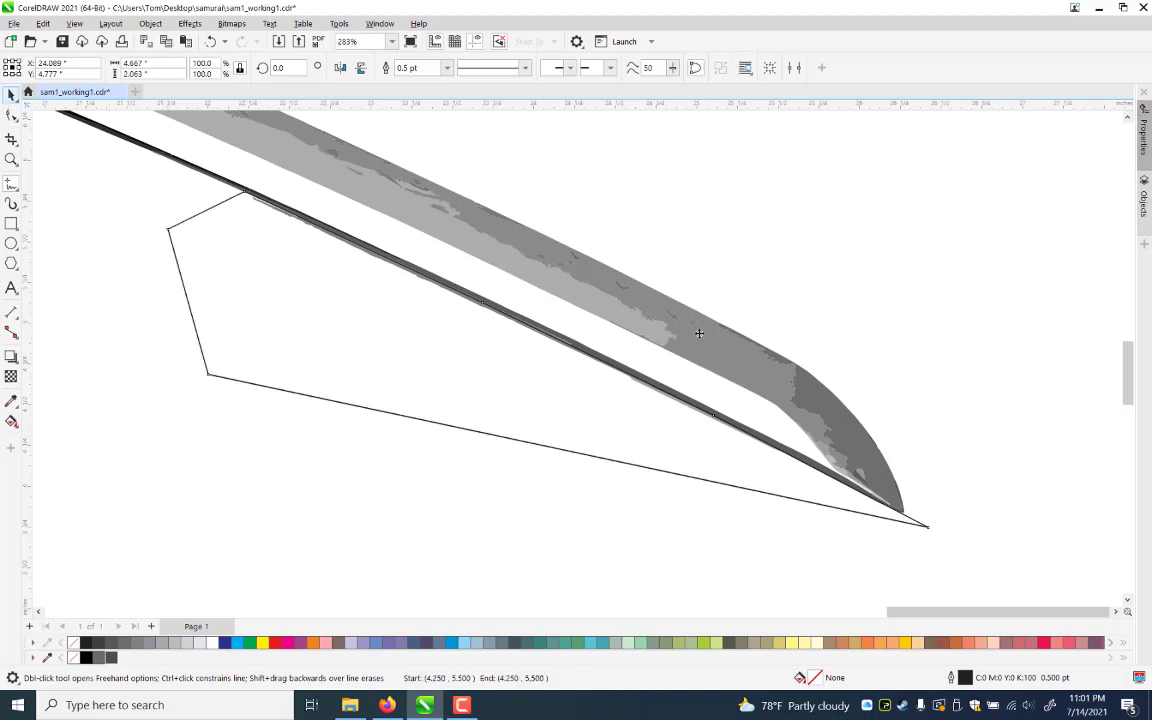
# Trim the stray gray slivers along the blade's lower edge with the drawn shape, and delete the shape
pyautogui.press('space')
pyautogui.hotkey('ctrl', 'a')
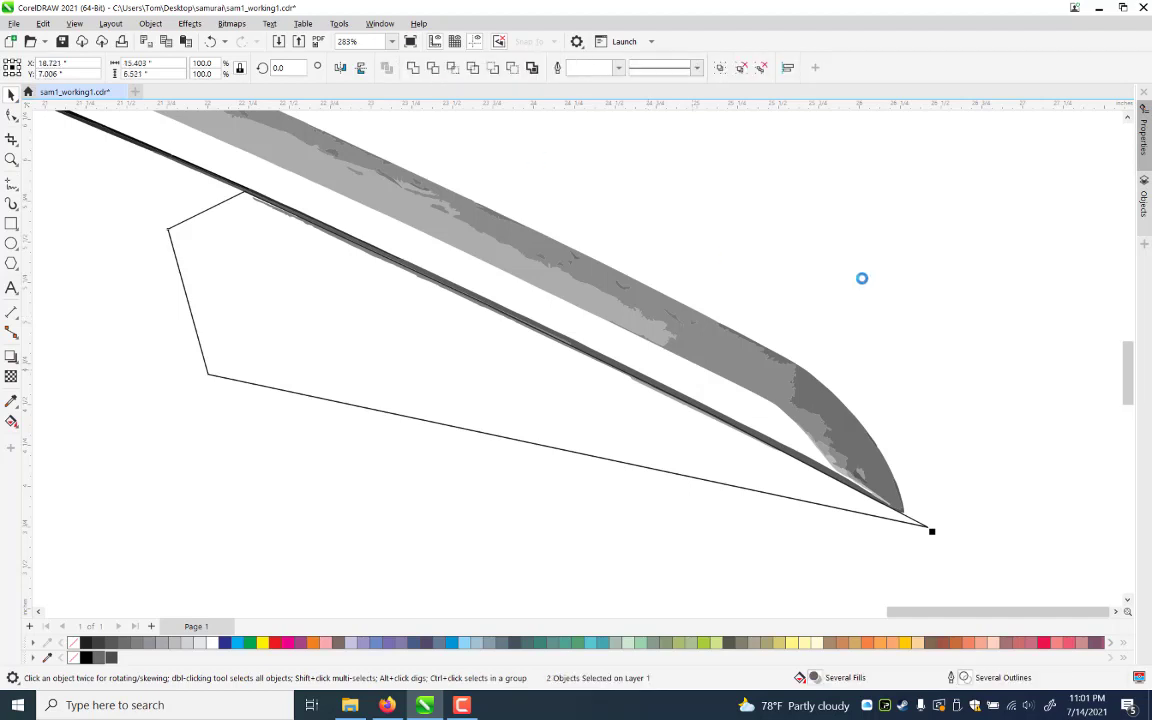
pyautogui.click(926, 527)
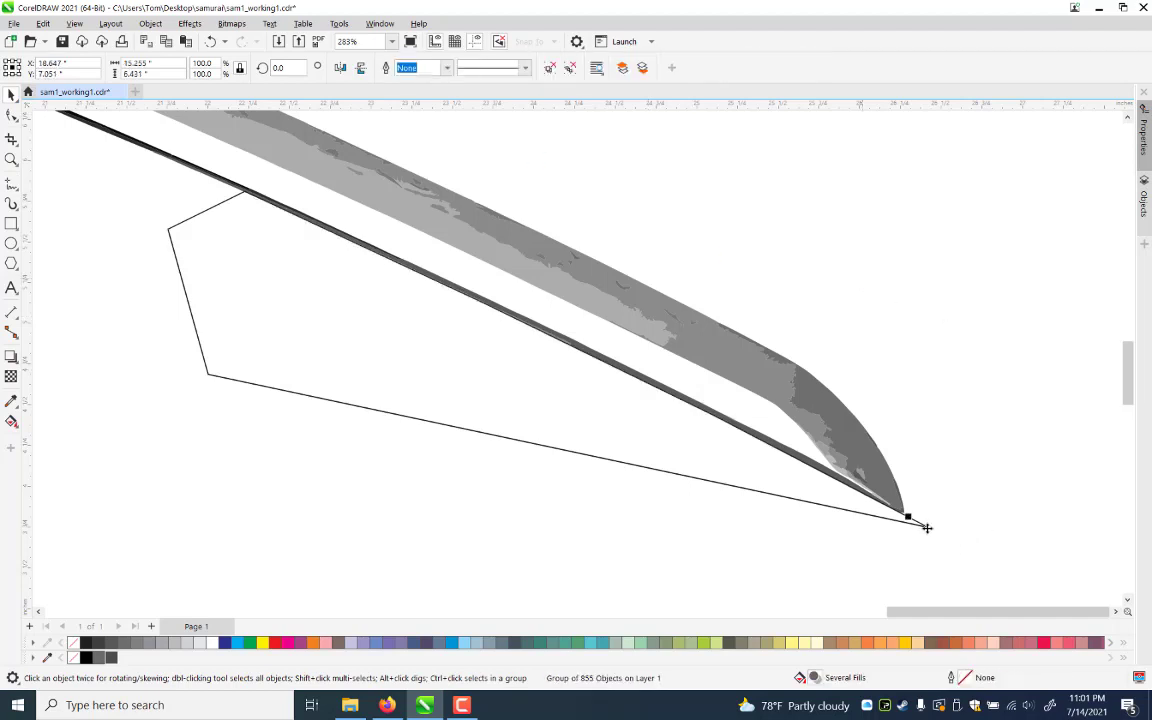
pyautogui.press('Escape')
pyautogui.click(926, 527)
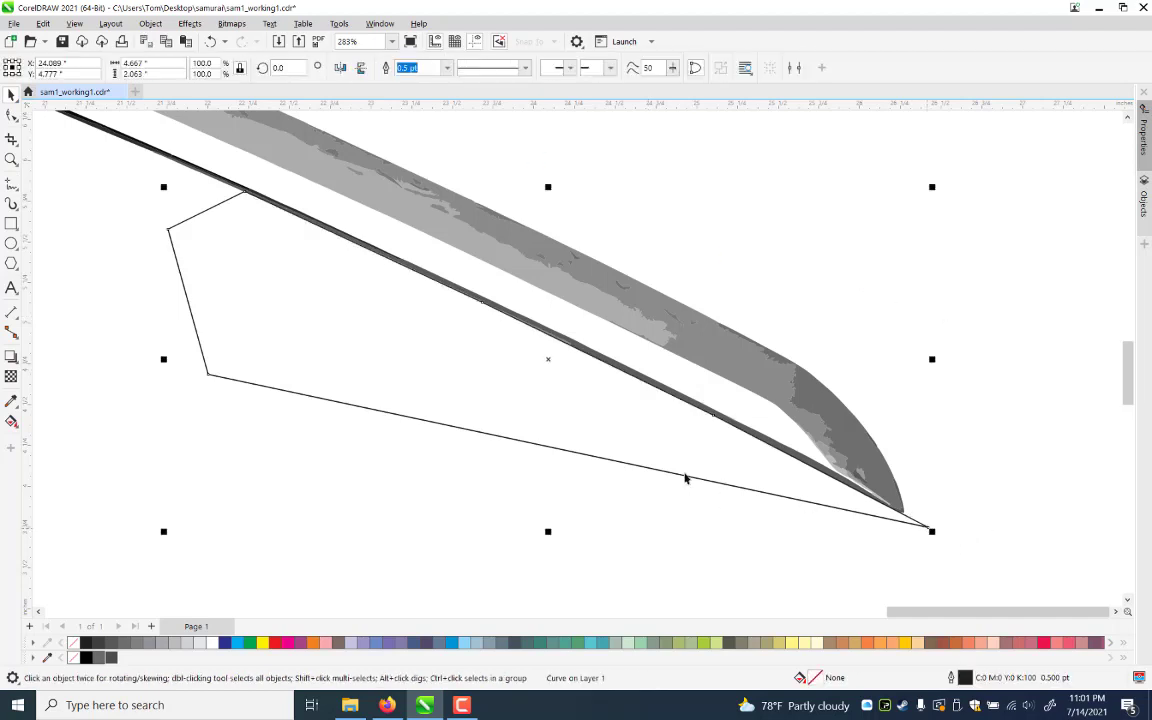
pyautogui.press('Delete')
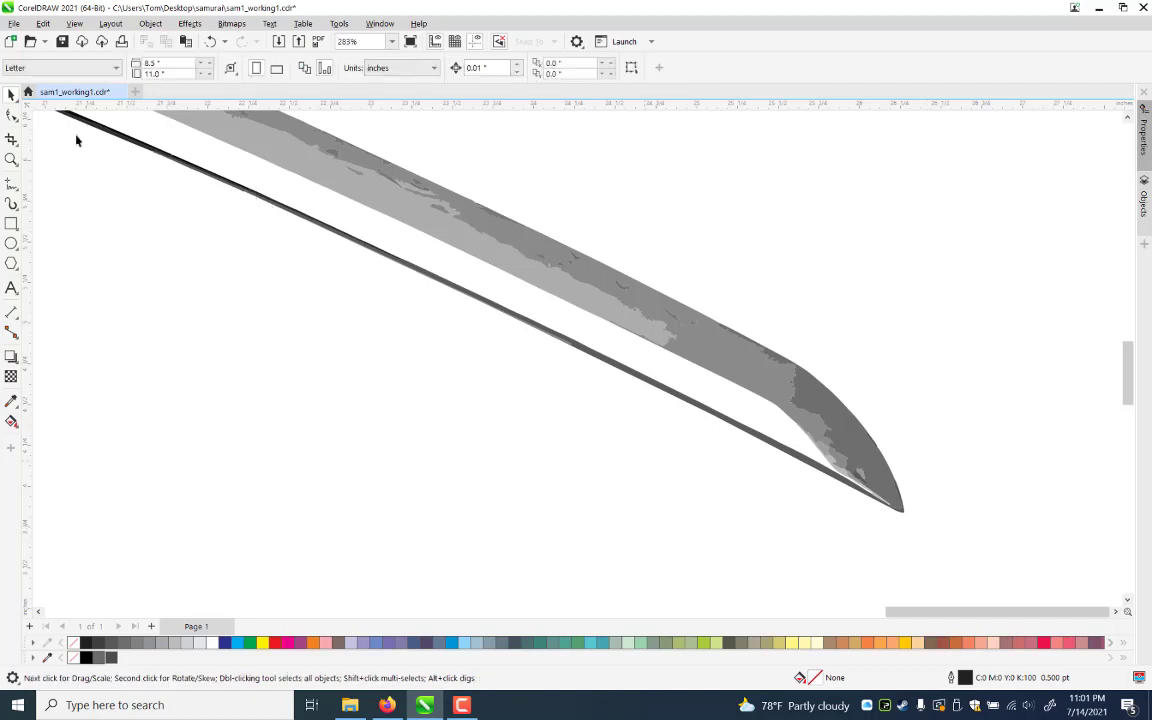
# Move the whole sword farther from the artwork and scale it down proportionally to about 67.6%
pyautogui.click(11, 160)
pyautogui.click(10, 94)
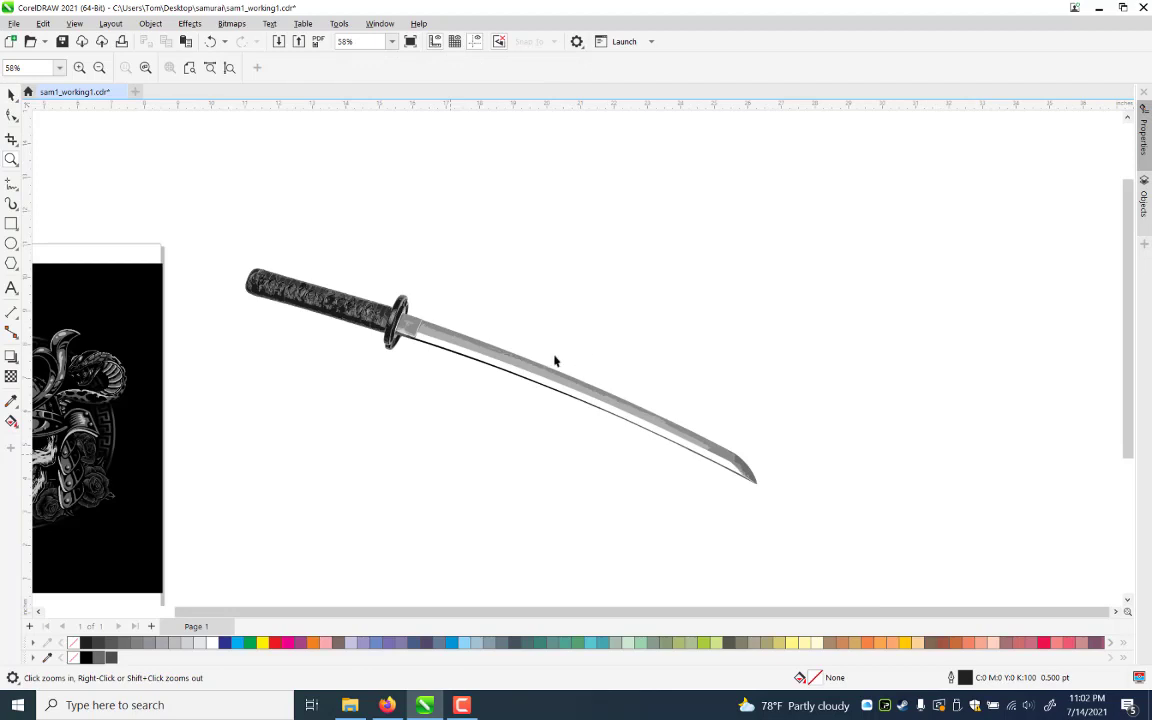
pyautogui.press('space')
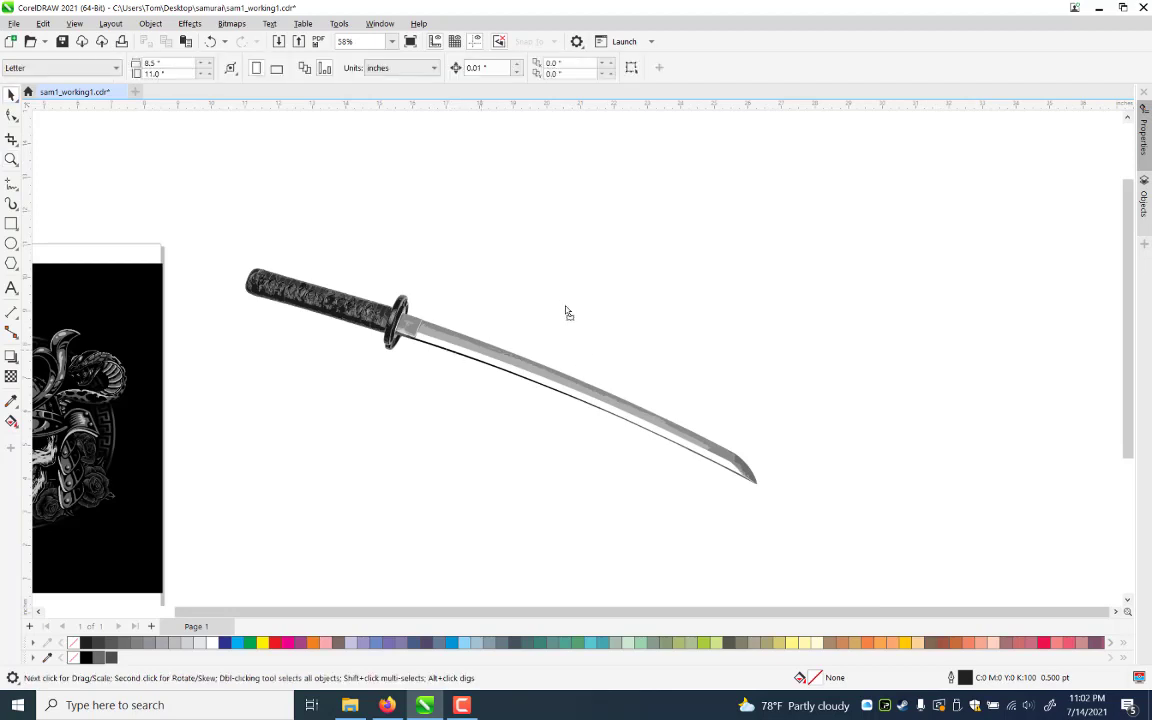
pyautogui.moveTo(441, 334); pyautogui.dragTo(452, 330)
pyautogui.moveTo(566, 306); pyautogui.dragTo(566, 306)
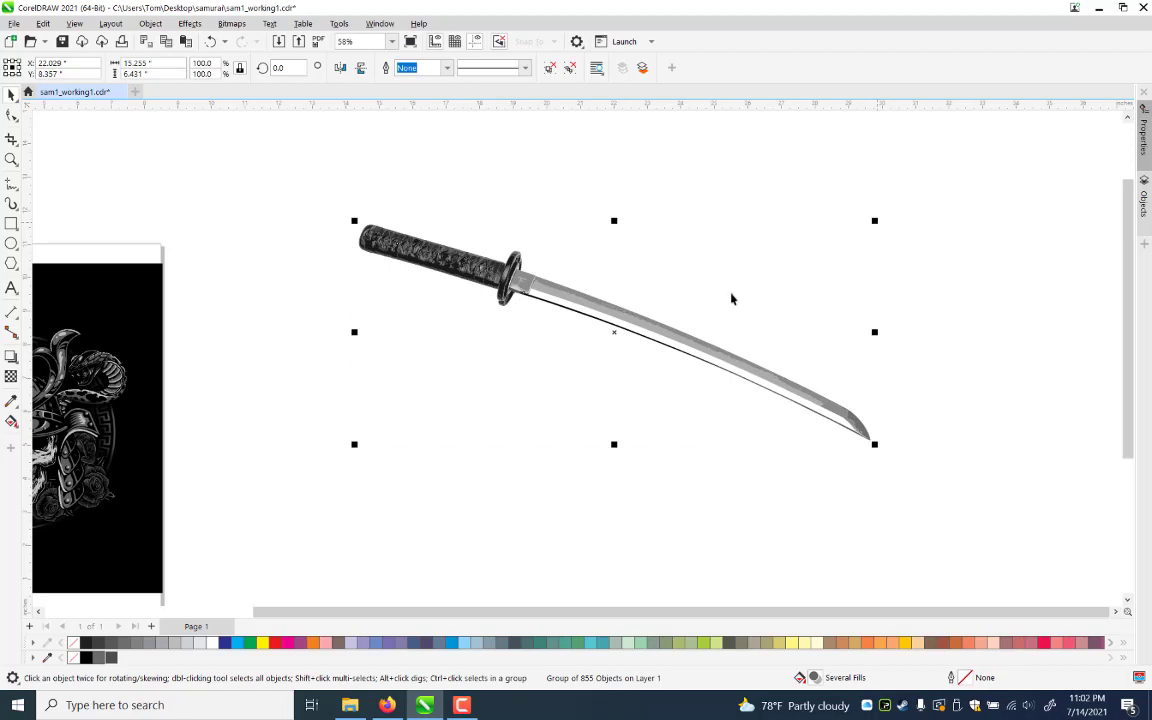
pyautogui.moveTo(875, 220); pyautogui.dragTo(708, 290)
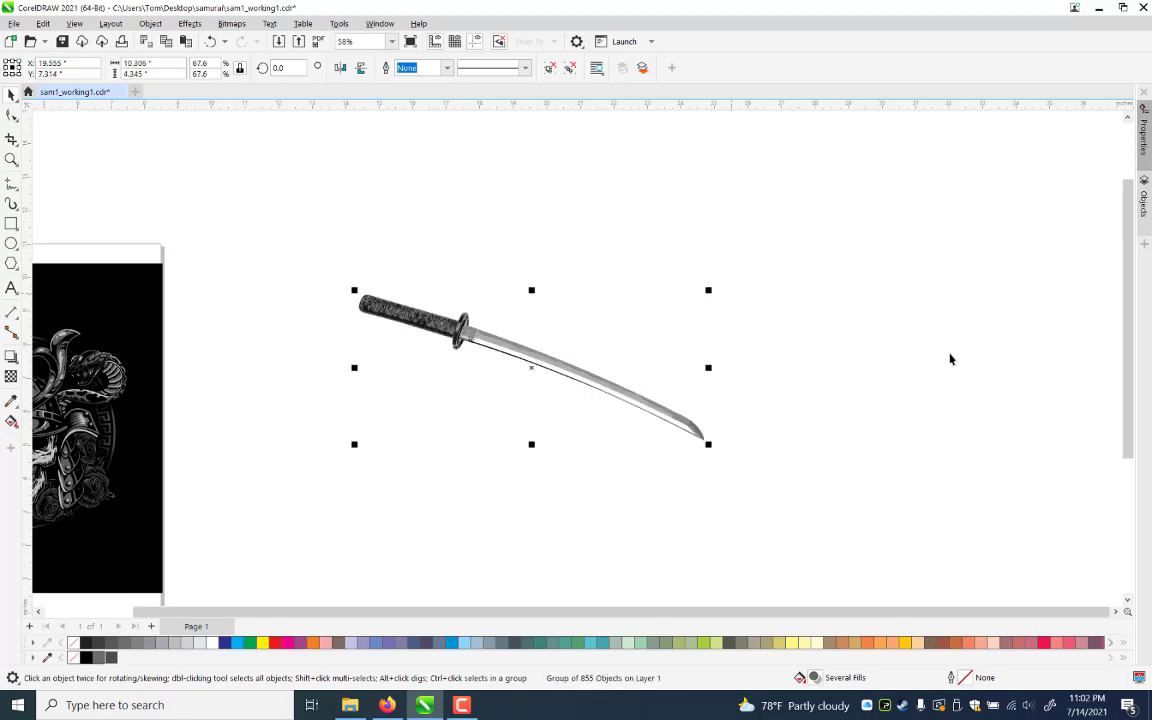
# Scale the sword down to about 45.5% and place it across the black background beneath the skull
pyautogui.click(12, 157)
pyautogui.rightClick(526, 314)
pyautogui.moveTo(525, 306); pyautogui.dragTo(795, 427)
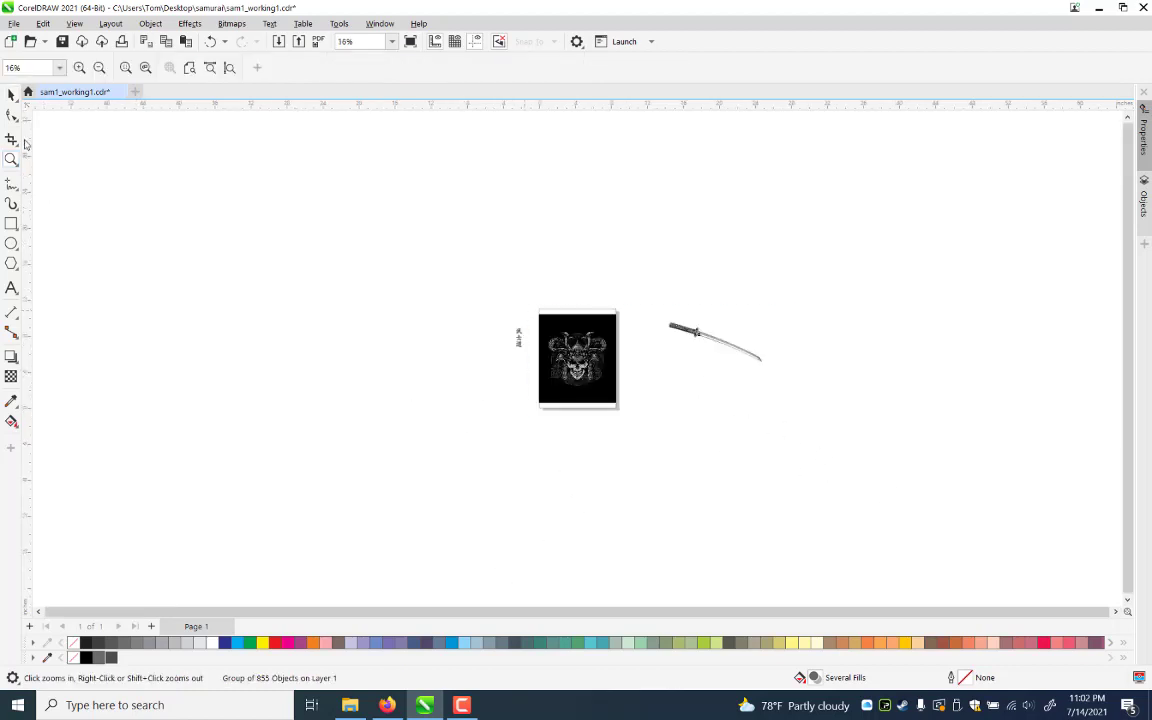
pyautogui.press('F4')
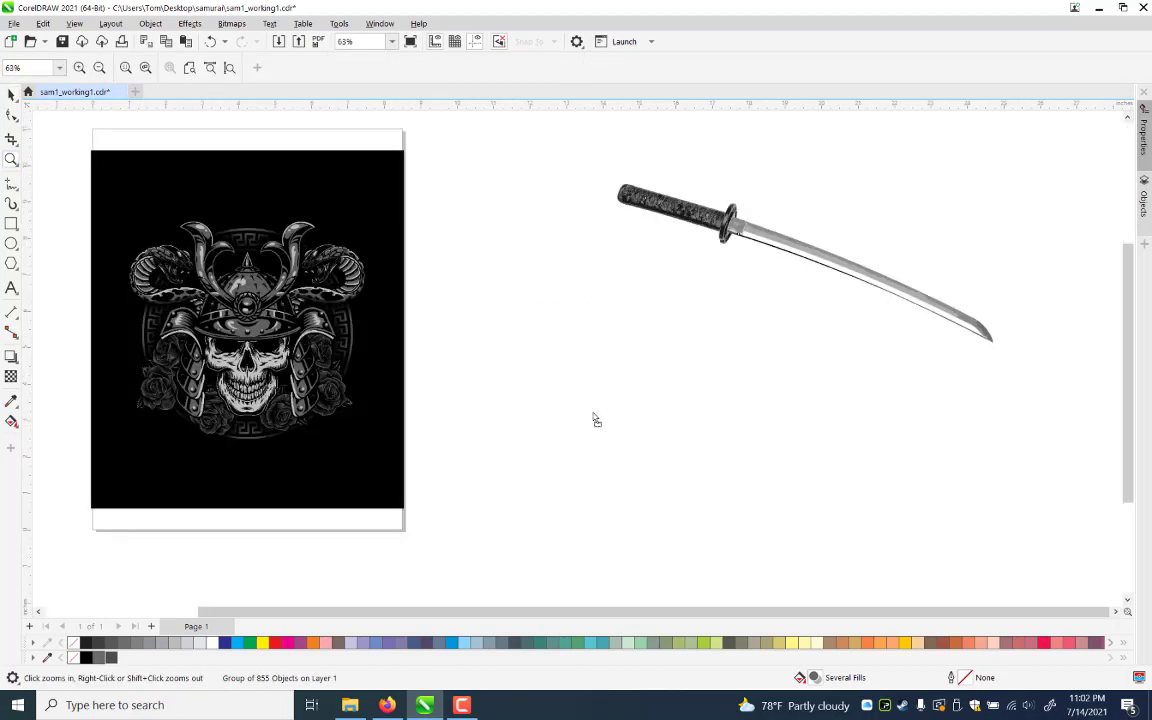
pyautogui.press('space')
pyautogui.moveTo(834, 269); pyautogui.dragTo(571, 460)
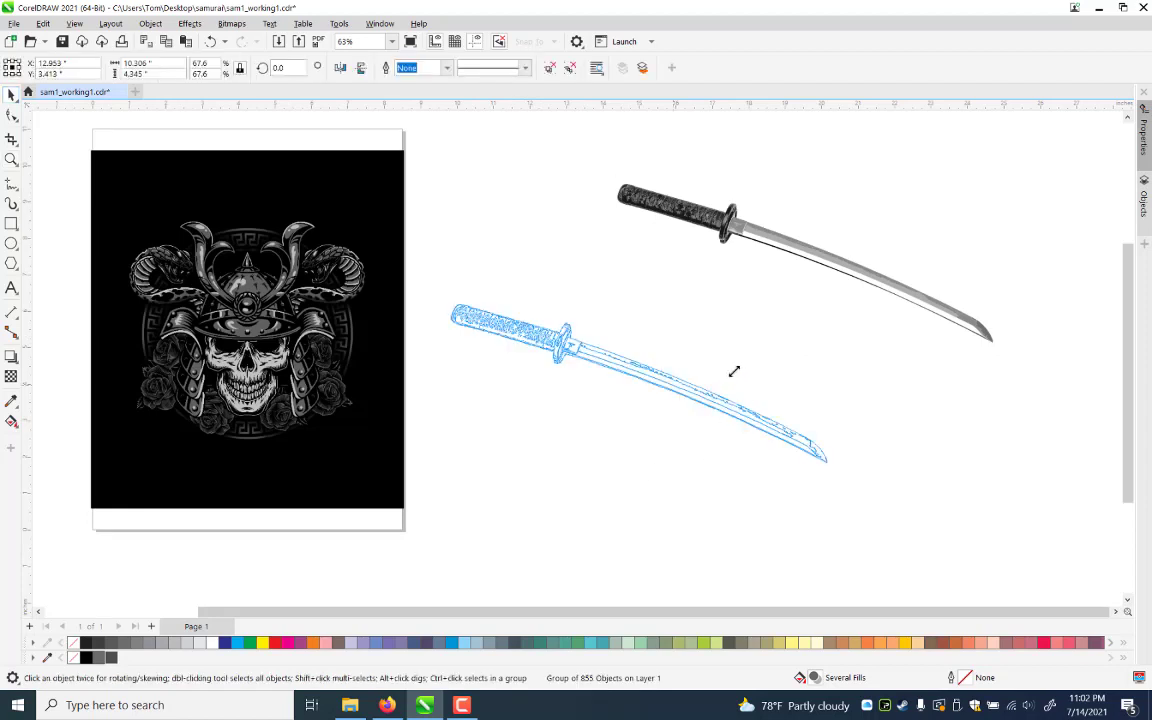
pyautogui.moveTo(733, 371); pyautogui.dragTo(232, 481)
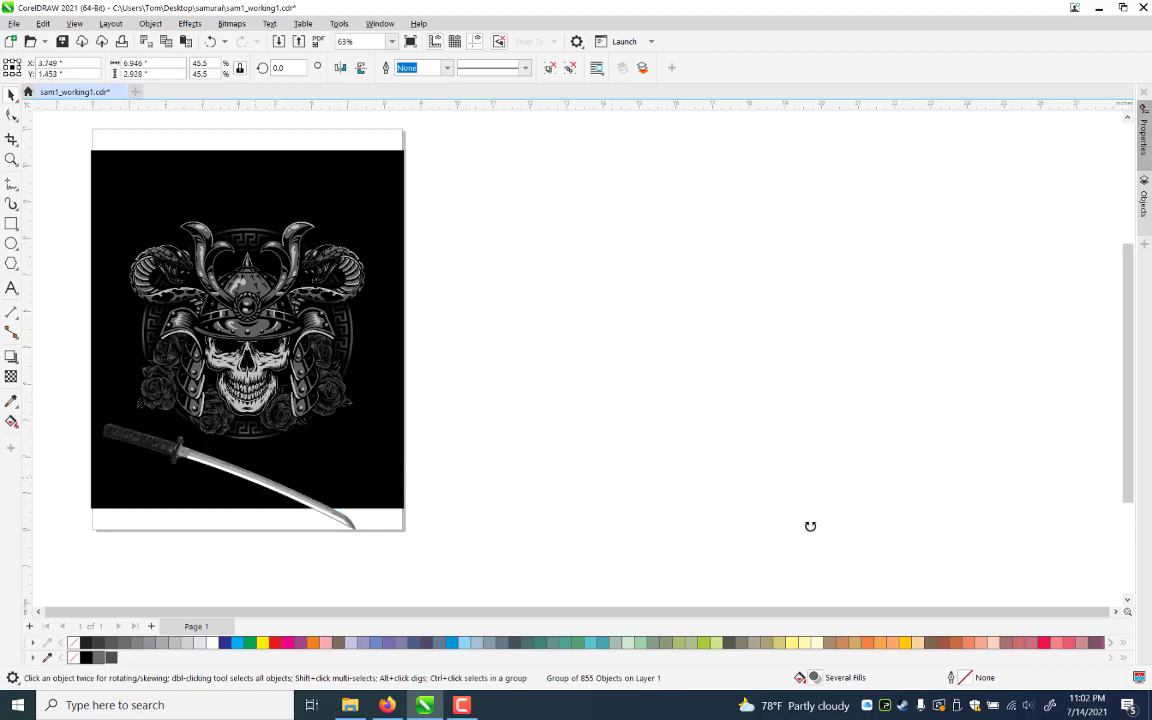
# Undo the sword's placement, rotate it to about 218°, and place it beneath the skull with the handle on the right
pyautogui.hotkey('ctrl', 'z')
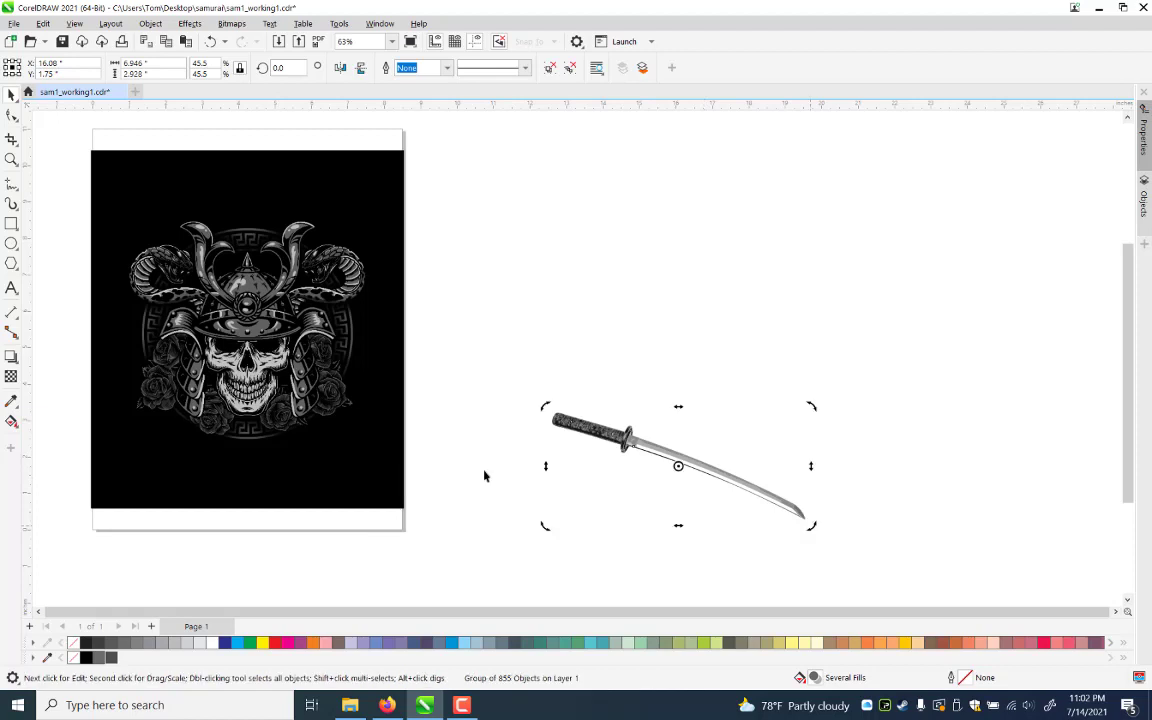
pyautogui.moveTo(811, 526); pyautogui.dragTo(484, 476)
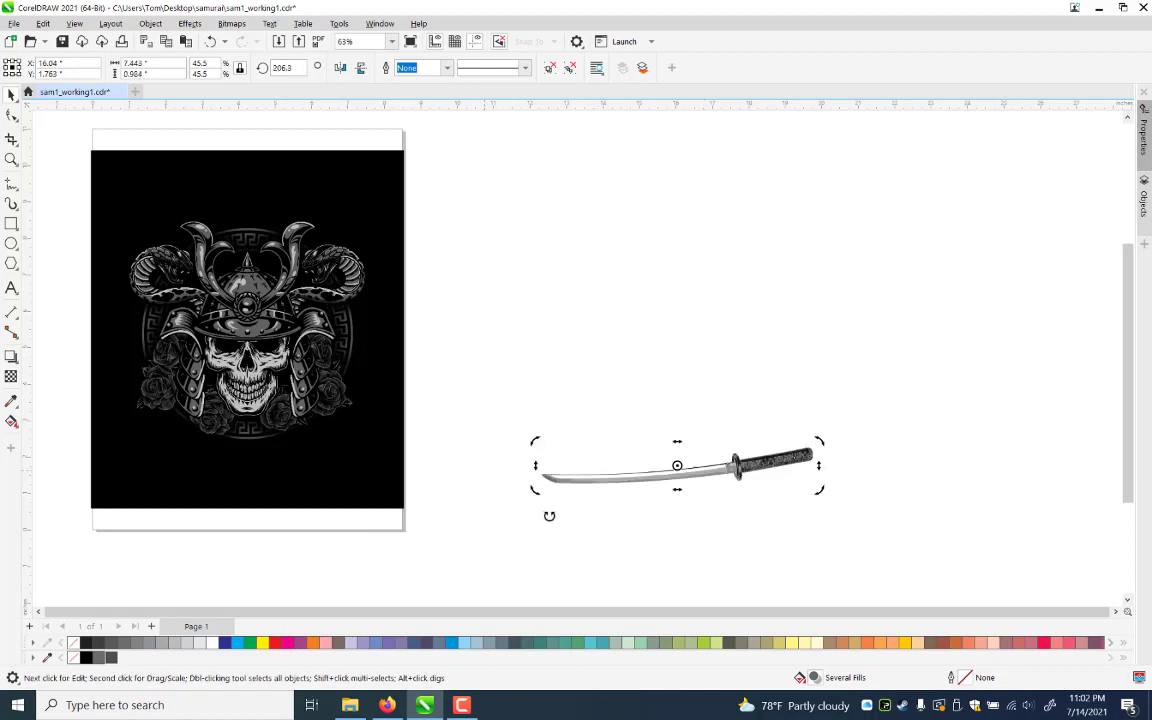
pyautogui.moveTo(821, 489); pyautogui.dragTo(364, 416)
pyautogui.click(325, 430)
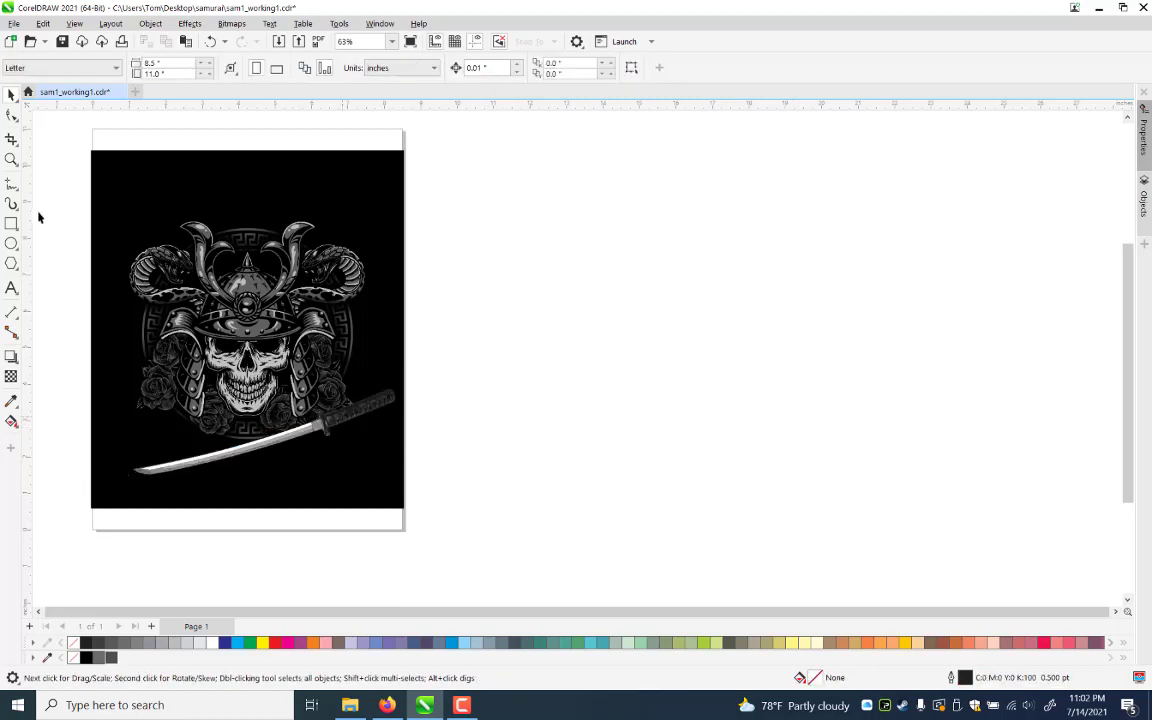
# Rotate the sword 180° in place so its handle points to the lower left and its tip to the upper right
pyautogui.click(11, 163)
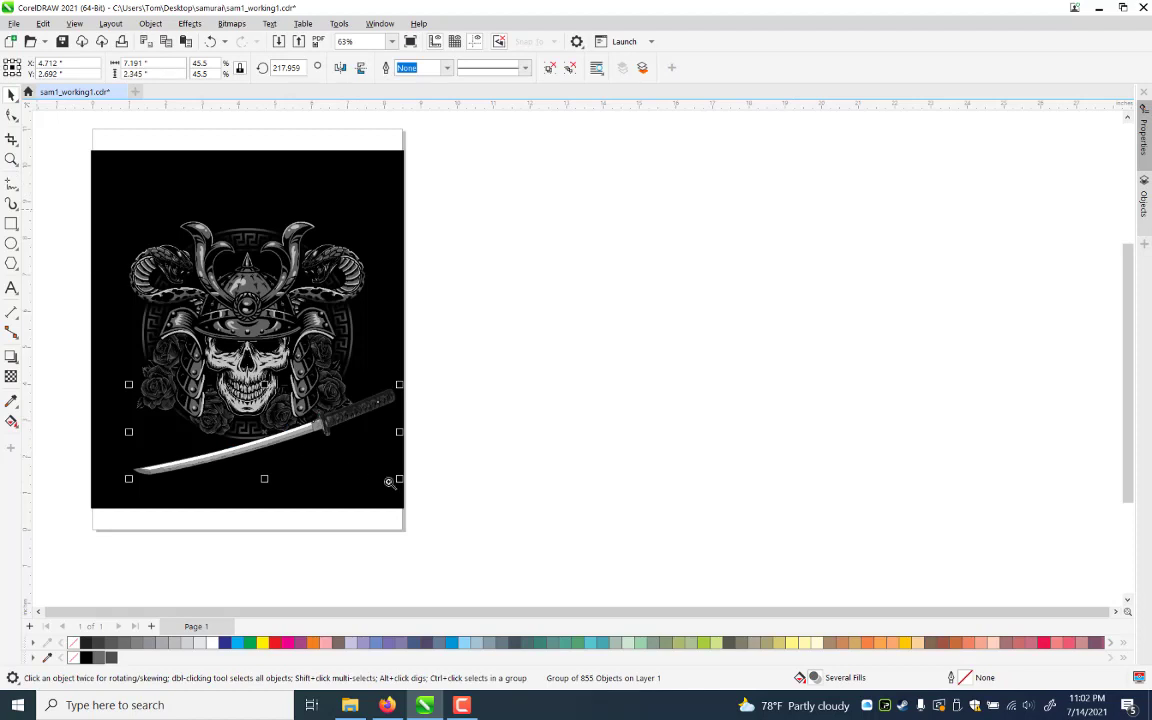
pyautogui.press('z')
pyautogui.moveTo(118, 266); pyautogui.dragTo(473, 500)
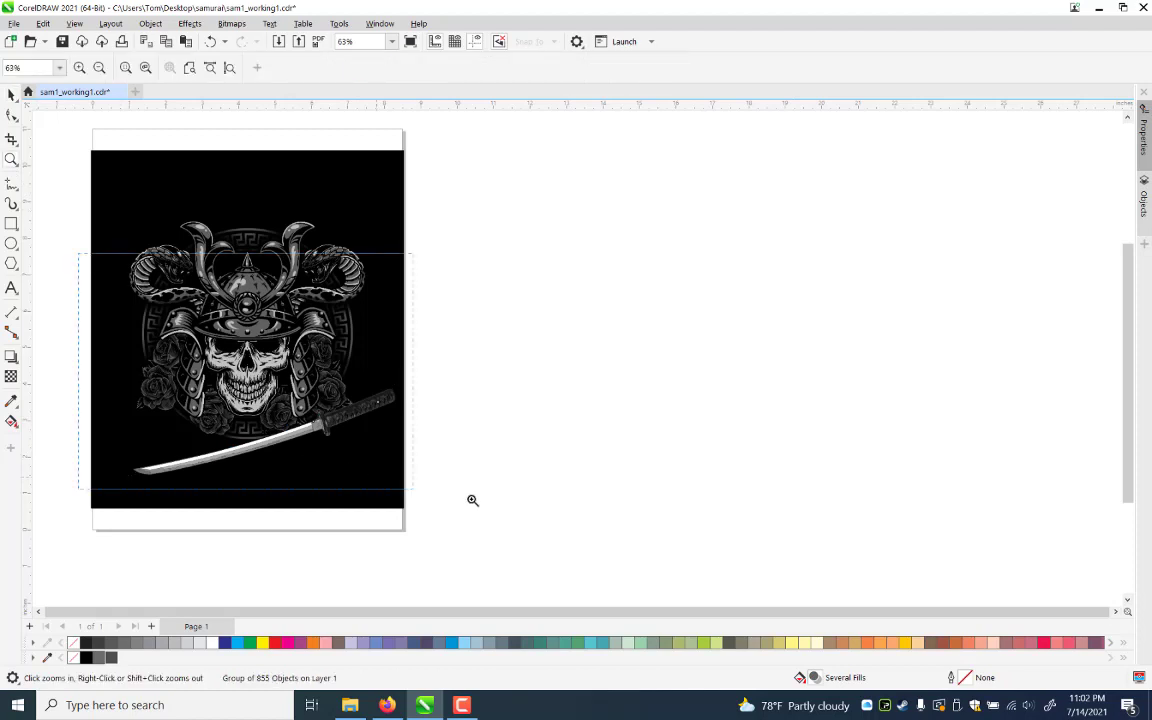
pyautogui.click(472, 500)
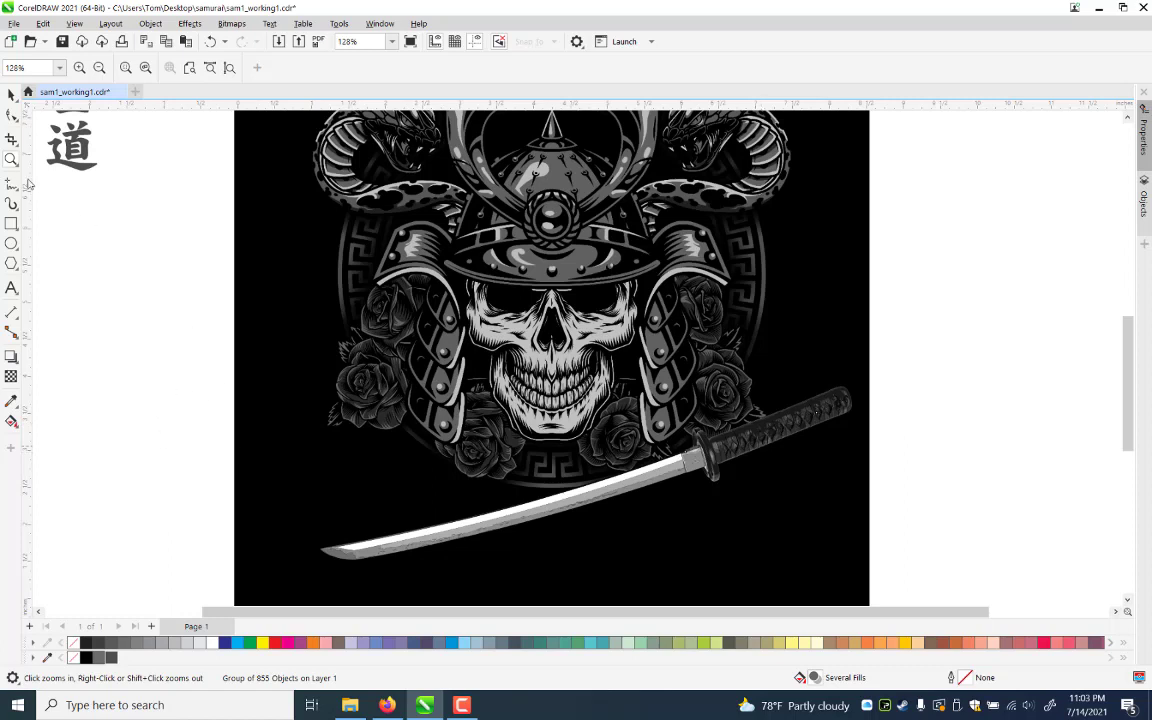
pyautogui.click(11, 94)
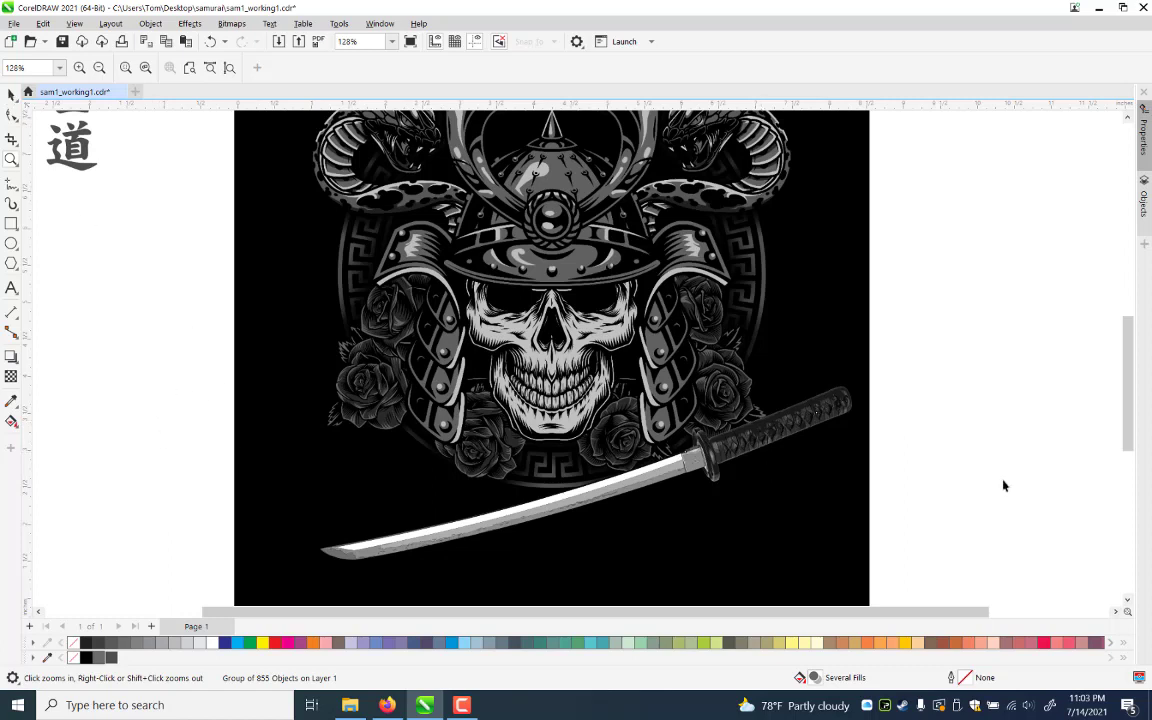
pyautogui.click(792, 430)
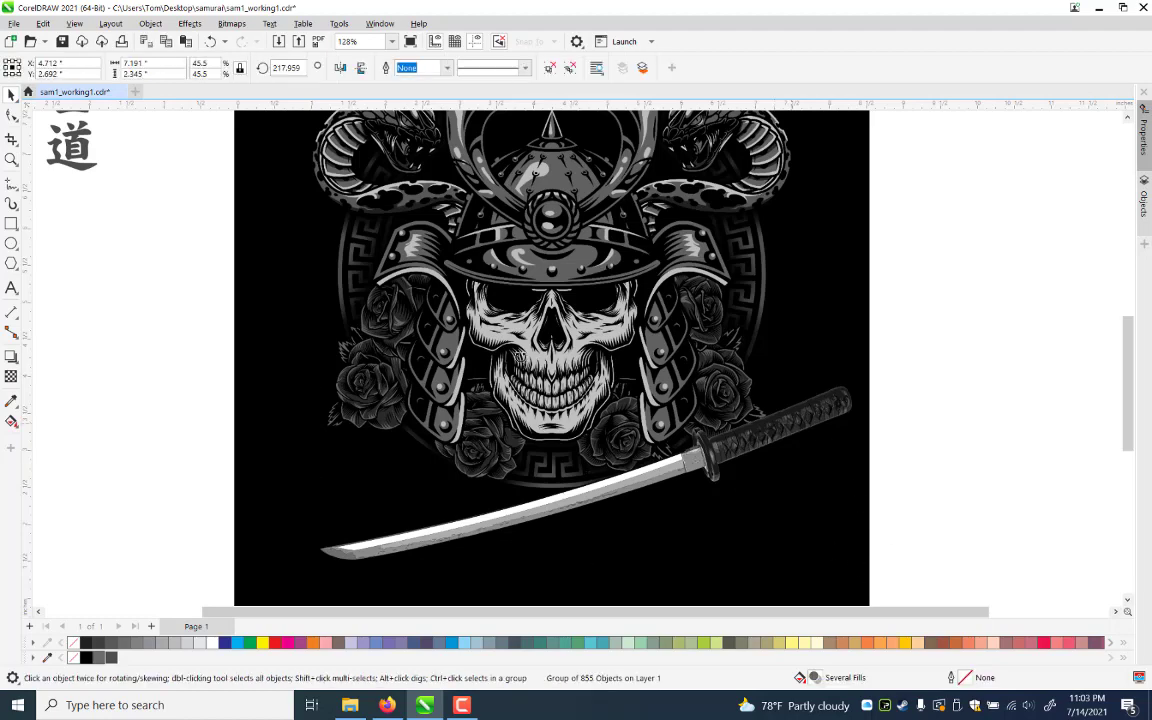
pyautogui.click(792, 430)
pyautogui.moveTo(319, 555); pyautogui.dragTo(964, 527)
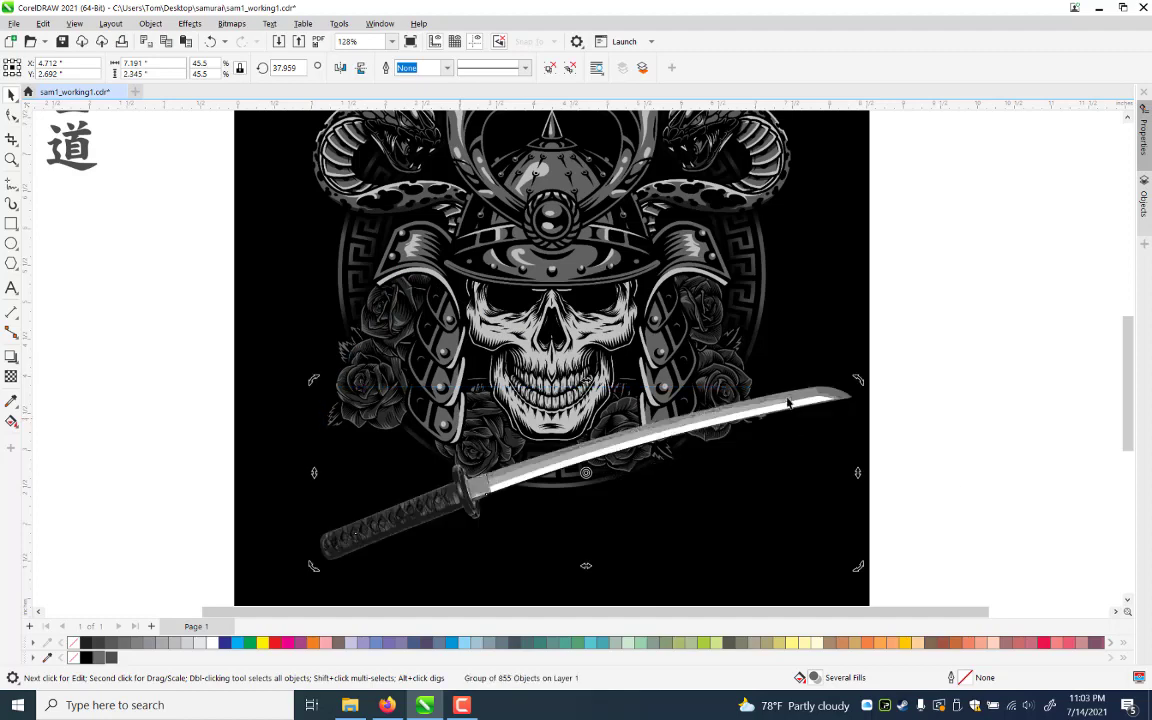
# Rotate the sword to about 355.8° with its tip pointing down to the right, and shift it down and left below the skull
pyautogui.click(770, 341)
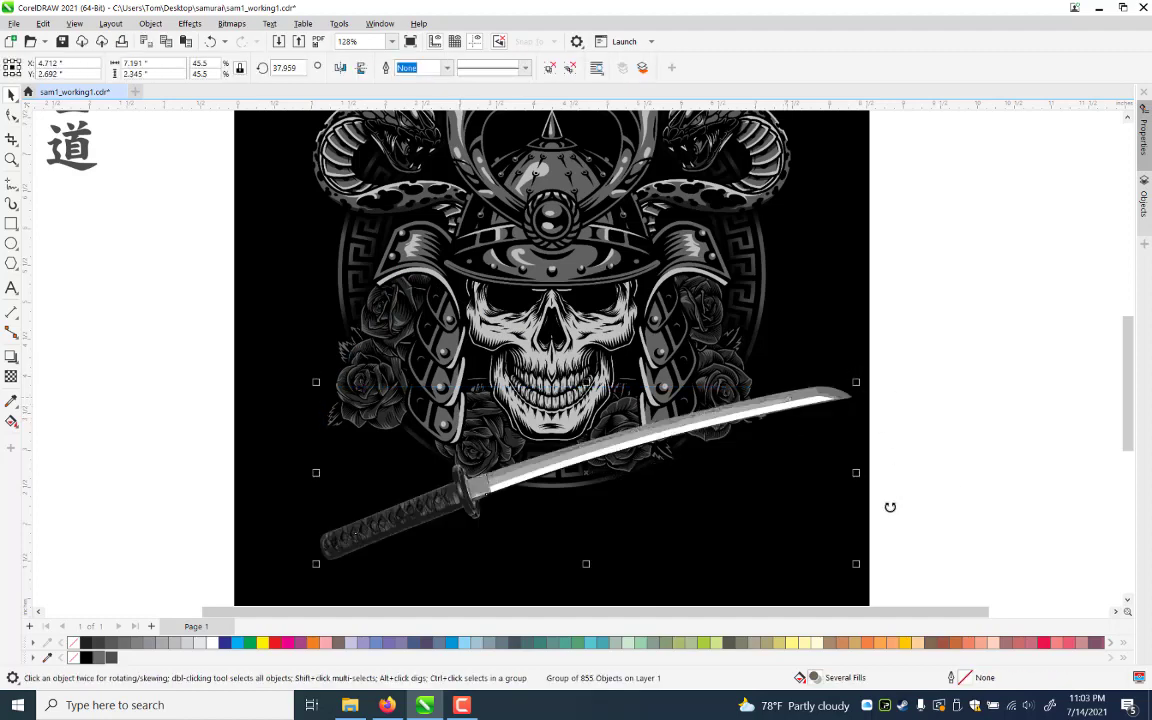
pyautogui.moveTo(858, 380); pyautogui.dragTo(877, 514)
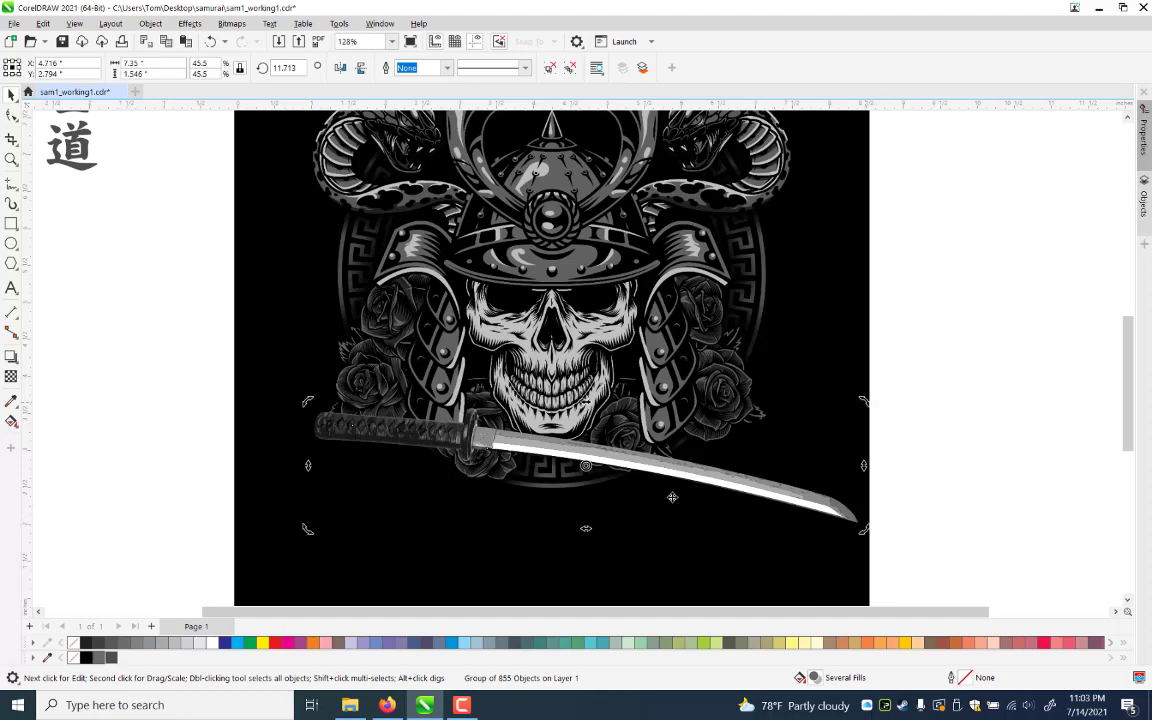
pyautogui.moveTo(864, 529); pyautogui.dragTo(833, 594)
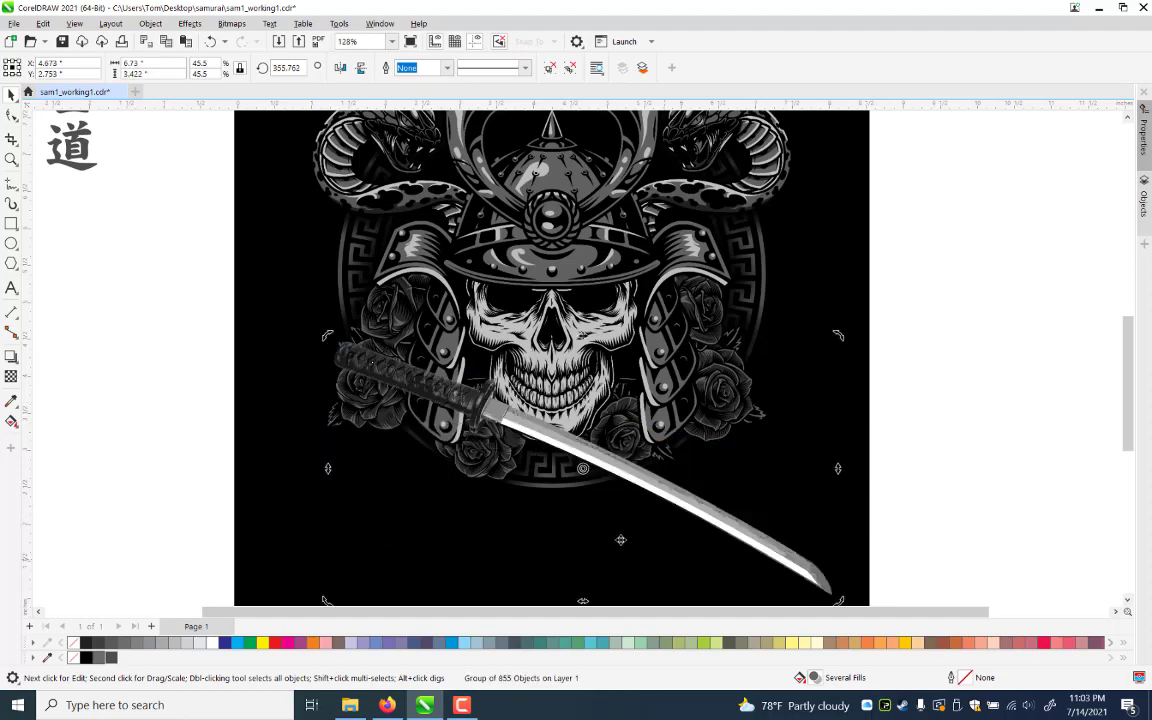
pyautogui.moveTo(719, 492); pyautogui.dragTo(620, 540)
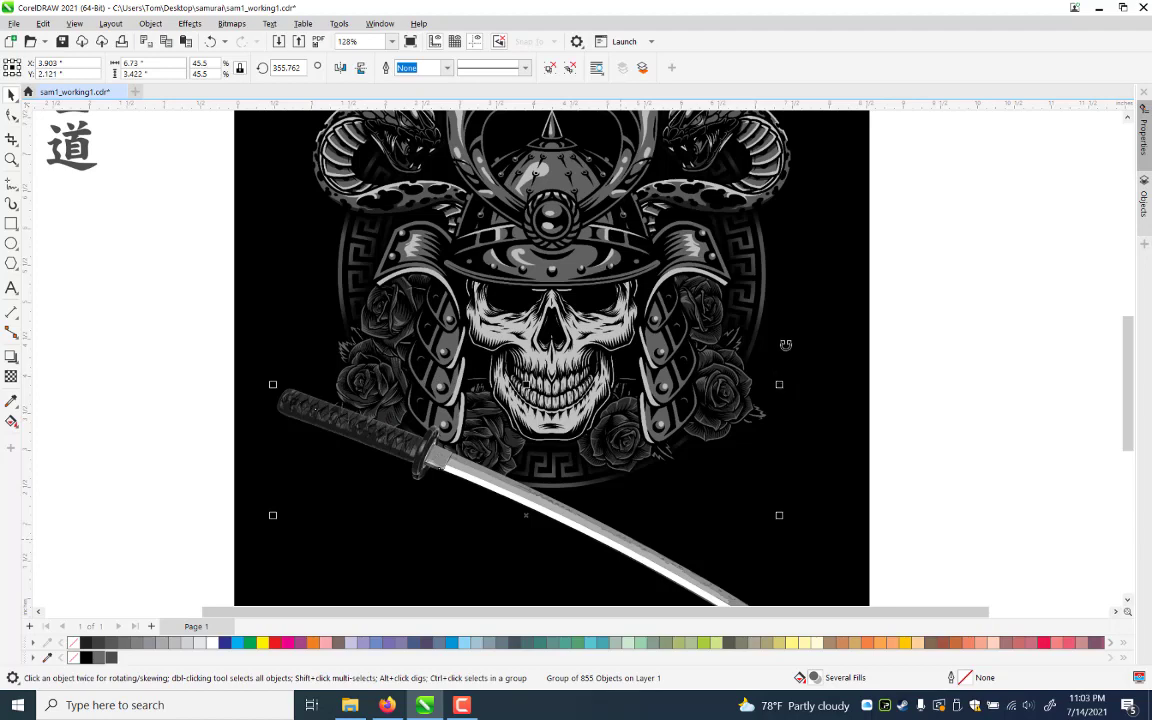
# Rotate the sword to about 2.4° and shift it slightly down and right beneath the skull
pyautogui.click(684, 552)
pyautogui.moveTo(781, 382); pyautogui.dragTo(763, 354)
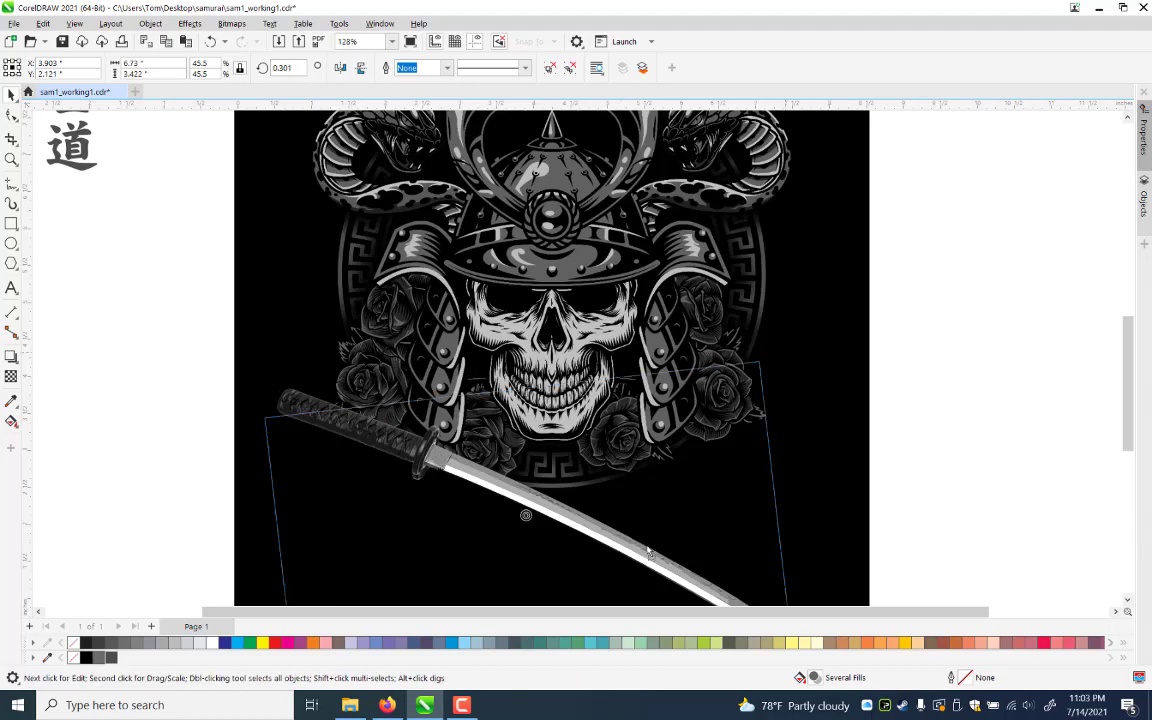
pyautogui.moveTo(631, 535); pyautogui.dragTo(645, 544)
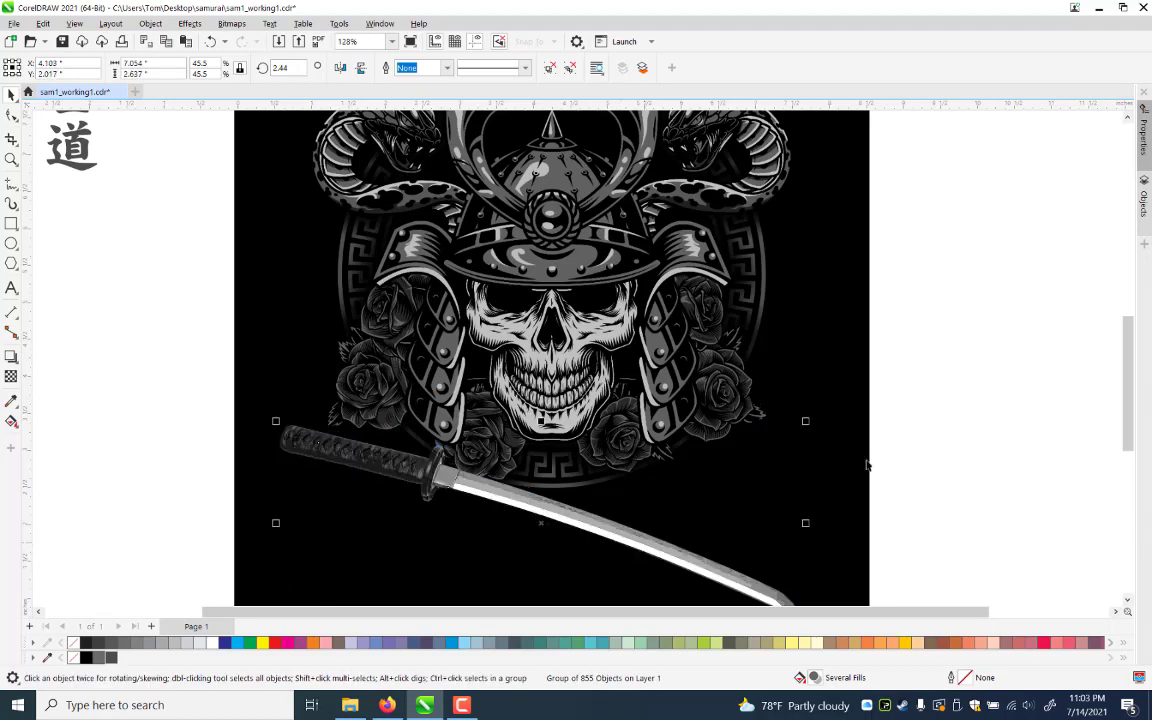
# Make a horizontally mirrored copy of the sword and move it to about X 5.53 in, so the two blades cross
pyautogui.click(275, 521)
pyautogui.click(735, 525)
pyautogui.moveTo(1027, 527); pyautogui.dragTo(740, 551)
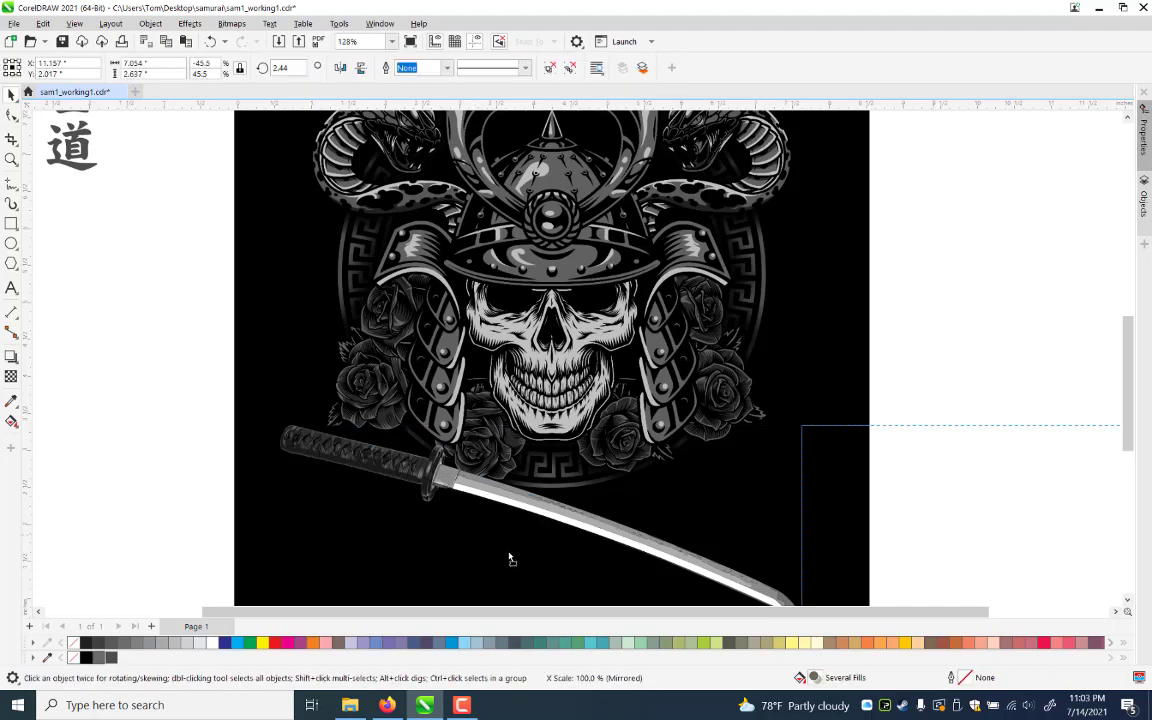
pyautogui.moveTo(509, 556); pyautogui.dragTo(522, 557)
pyautogui.press('Left')
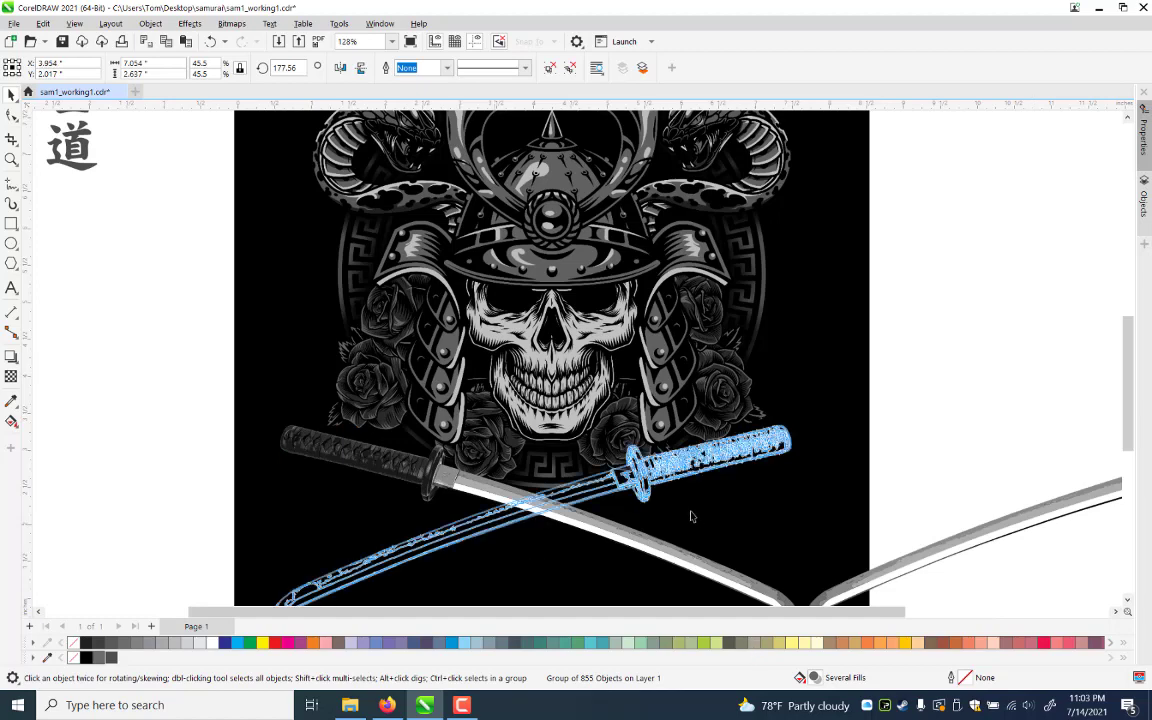
pyautogui.moveTo(691, 516); pyautogui.dragTo(714, 504)
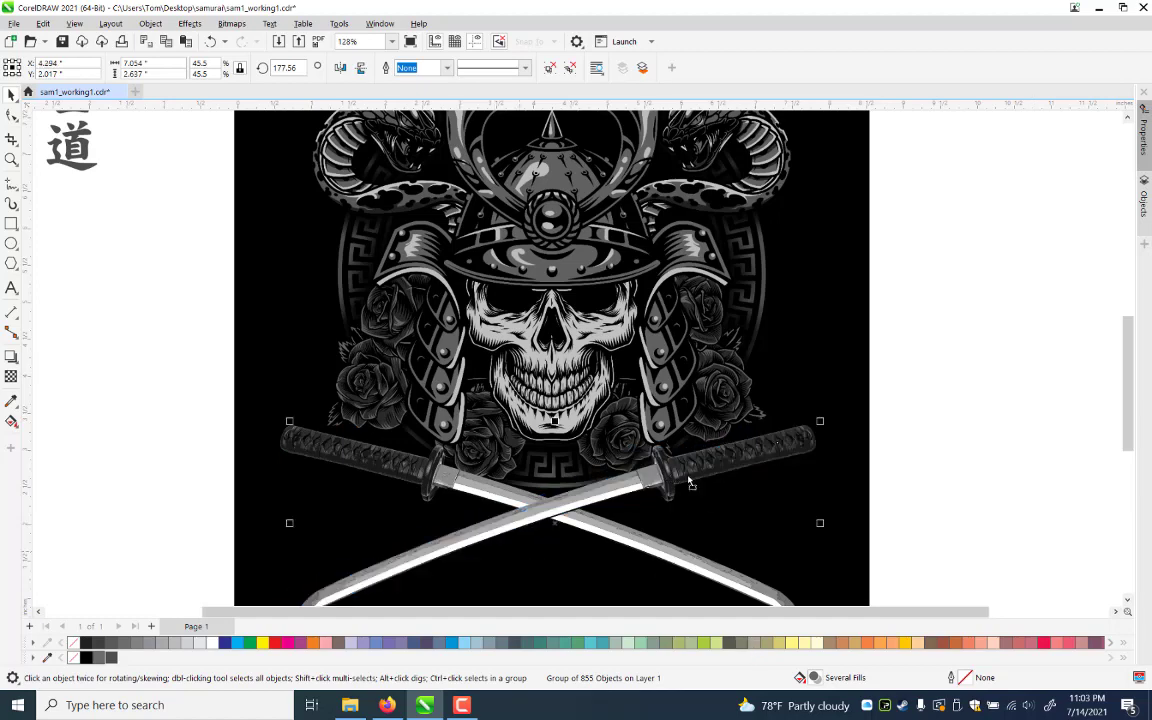
pyautogui.moveTo(768, 480); pyautogui.dragTo(856, 480)
# Group the two crossed swords and centre the group horizontally on the skull artwork
pyautogui.keyDown('shift'); pyautogui.click(757, 592); pyautogui.keyUp('shift')
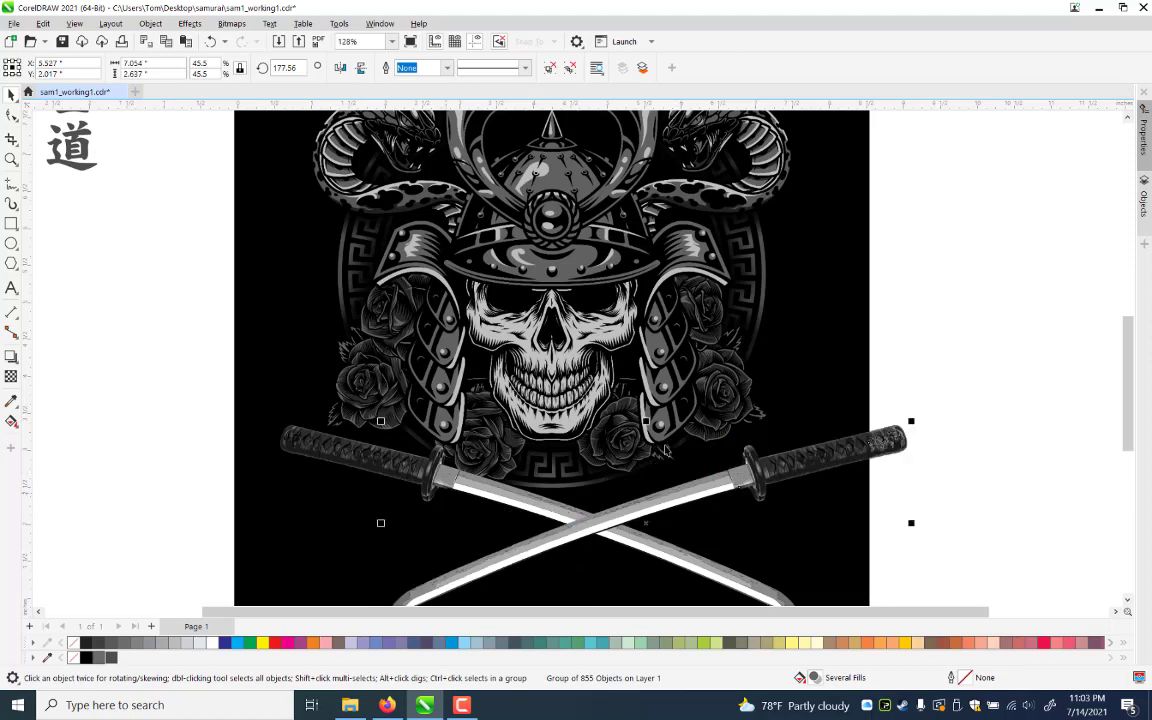
pyautogui.hotkey('ctrl', 'g')
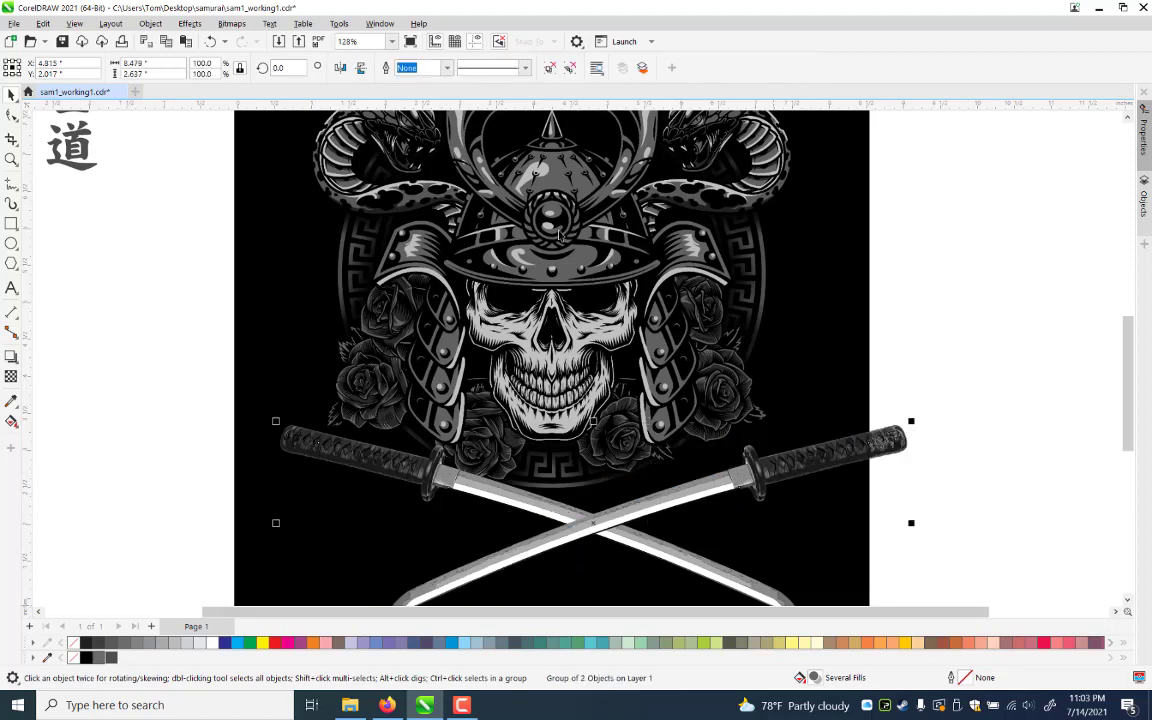
pyautogui.keyDown('shift'); pyautogui.click(558, 235); pyautogui.keyUp('shift')
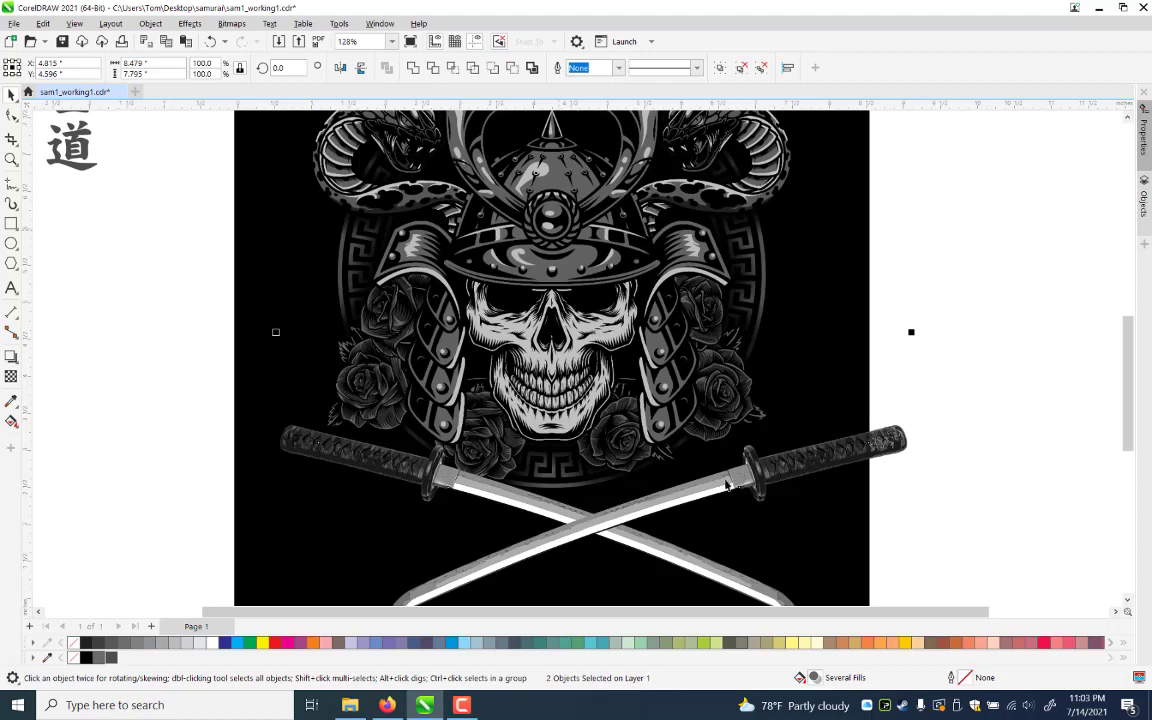
pyautogui.press('c')
pyautogui.click(727, 484)
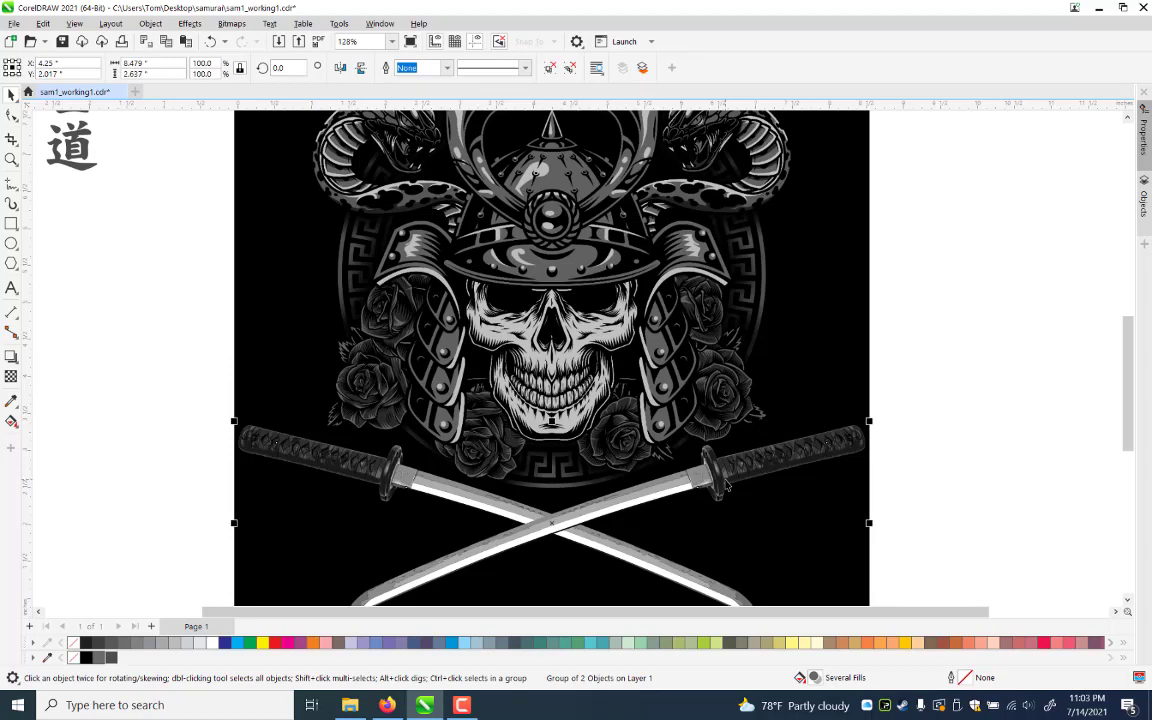
# Order the sword group behind the skull artwork but in front of the black background
pyautogui.hotkey('shift', 'pagedown')
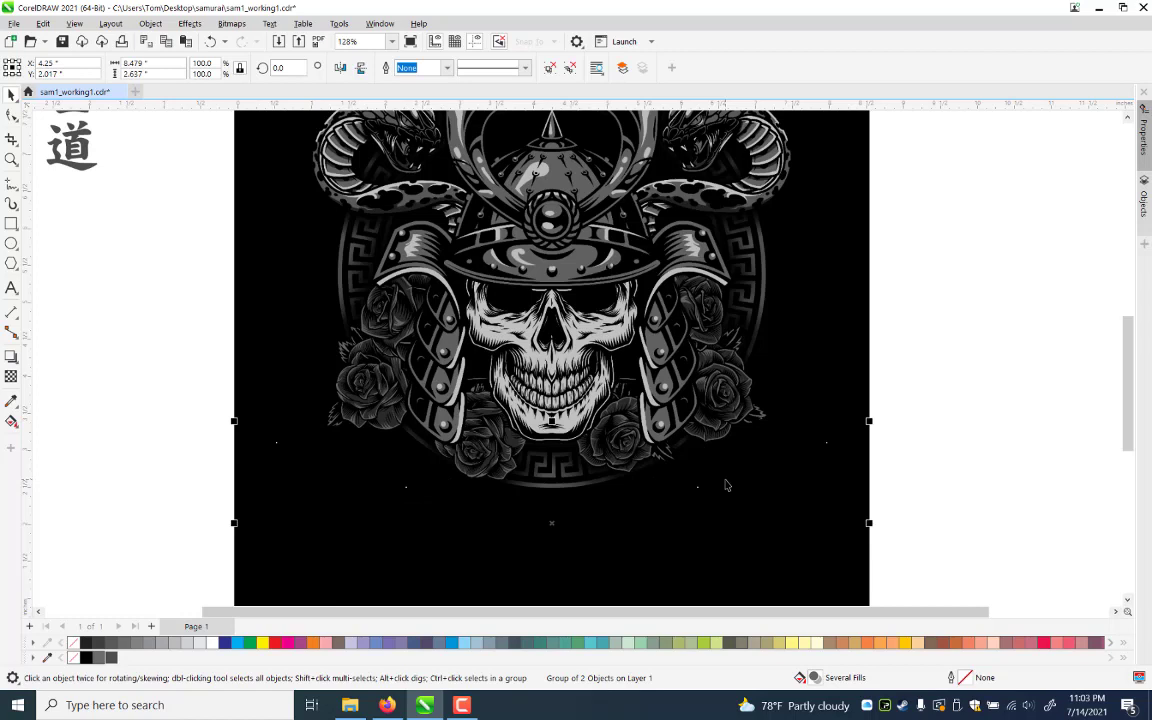
pyautogui.hotkey('ctrl', 'z')
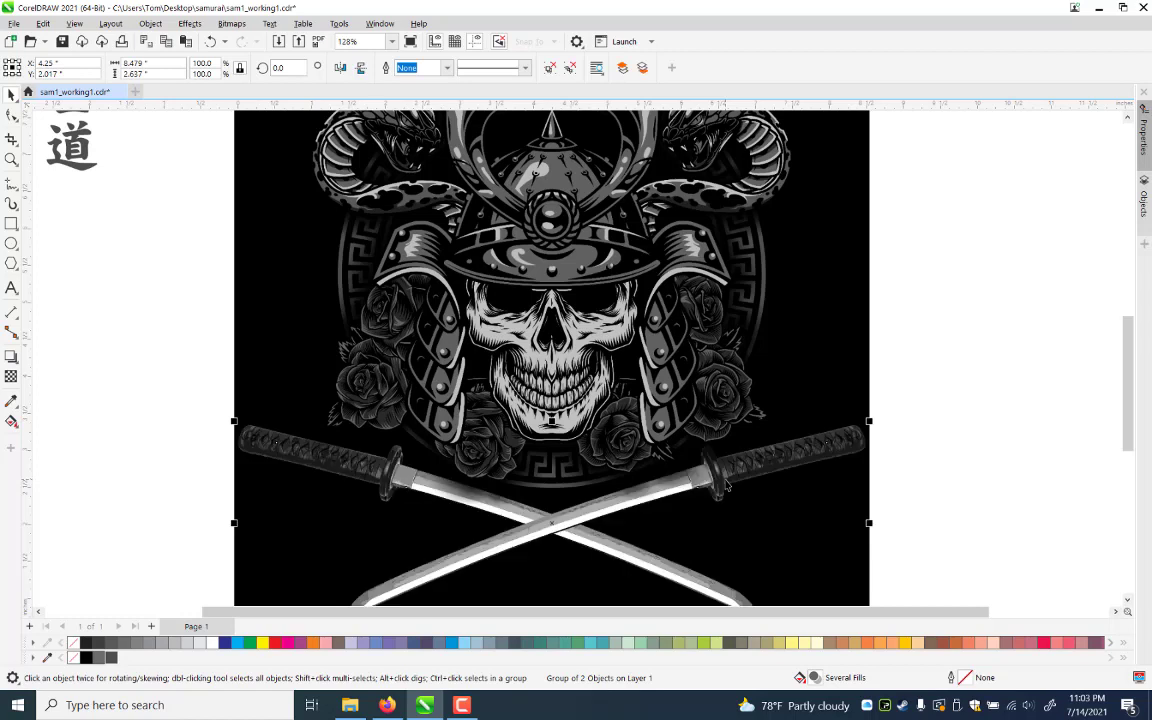
# Nudge the crossed swords up to Y 2.237 in and scale them to about 86.2% around their centre
pyautogui.press('Up')
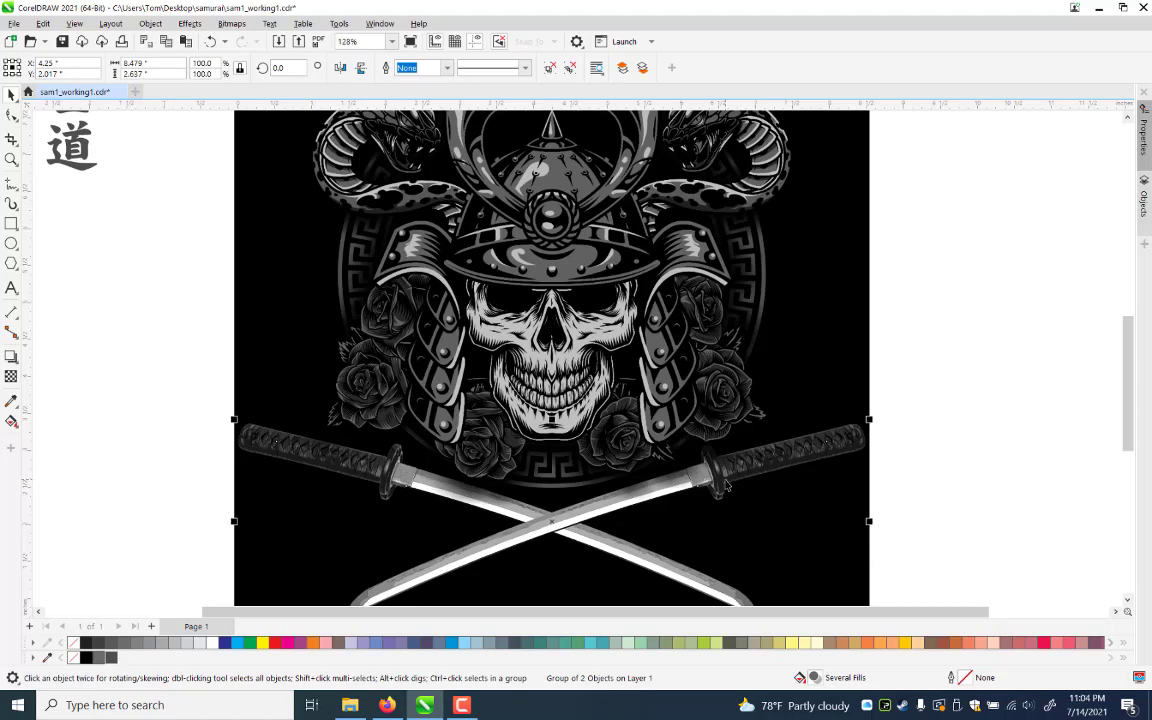
pyautogui.press('Up')
pyautogui.press('Up')
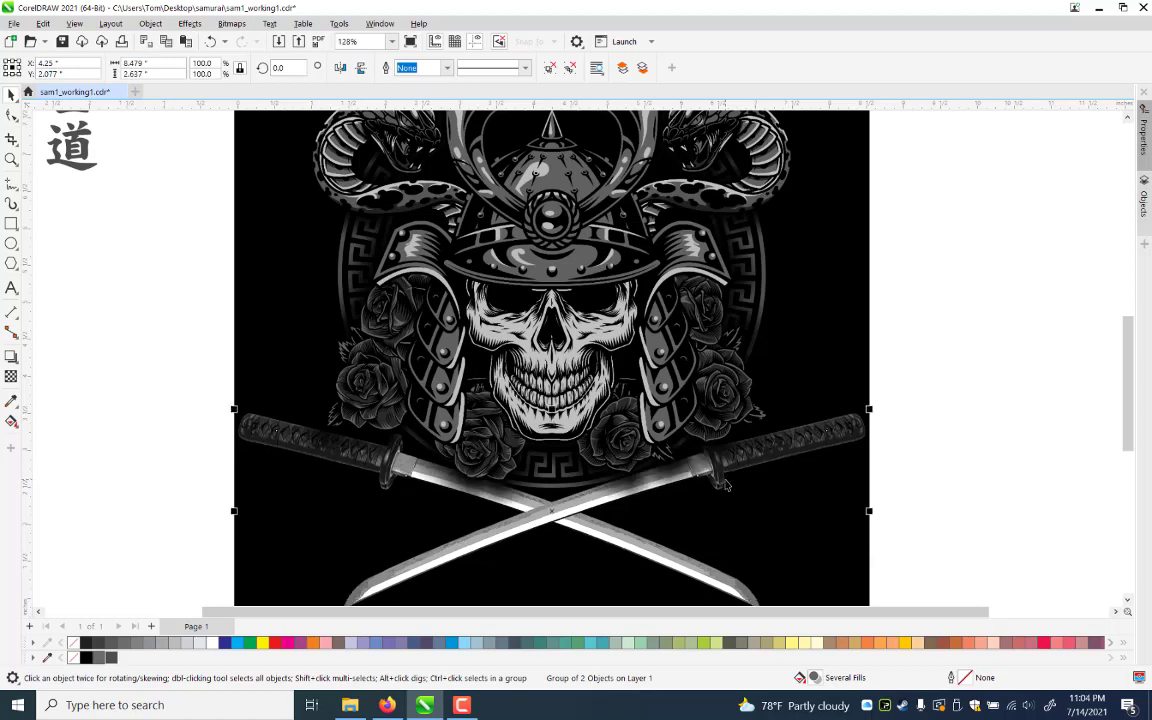
pyautogui.press('Up')
pyautogui.press('Up')
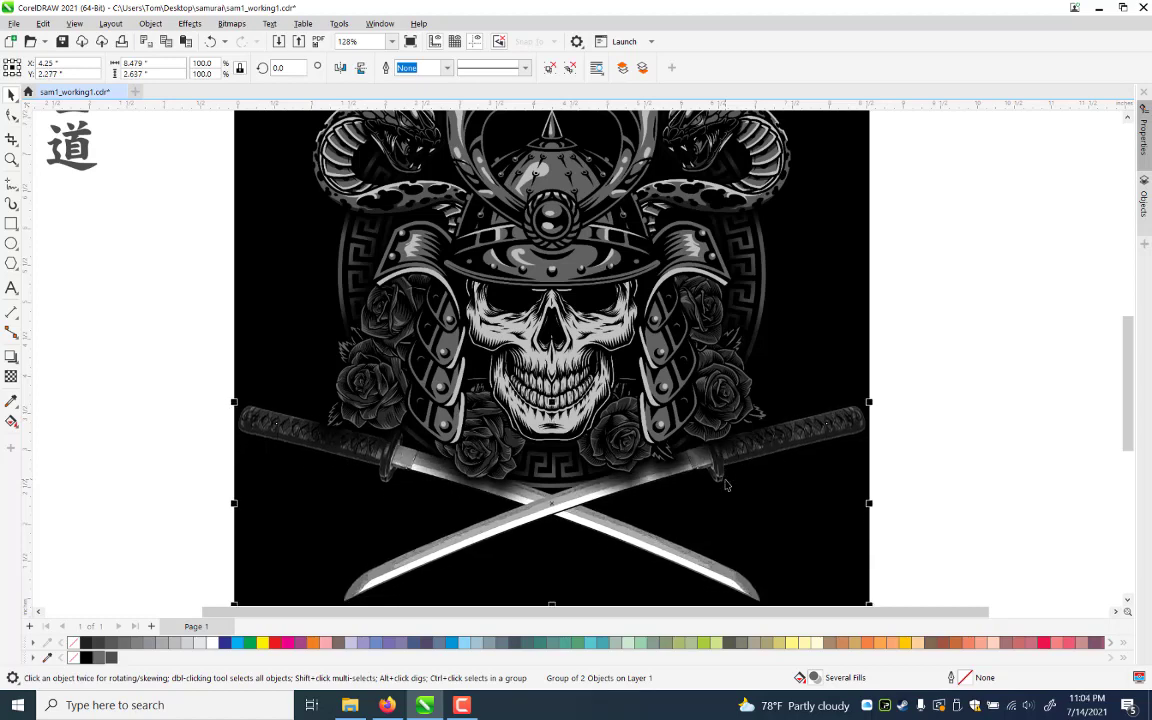
pyautogui.press('Up')
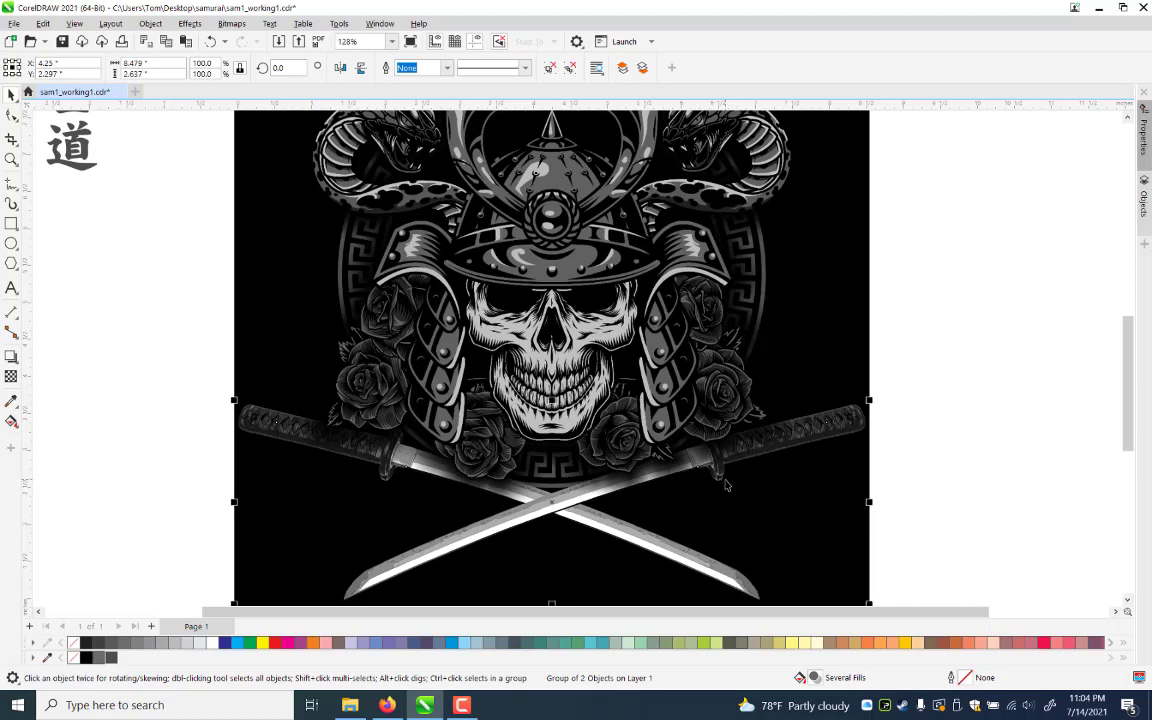
pyautogui.press('Down')
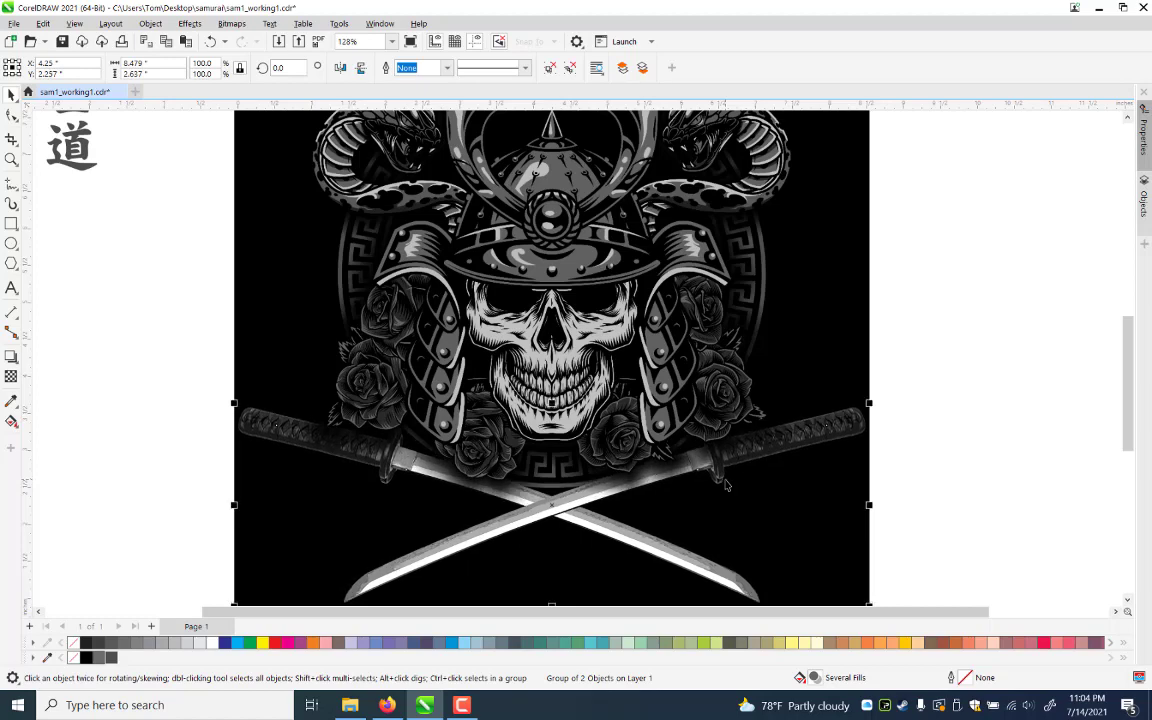
pyautogui.press('Down')
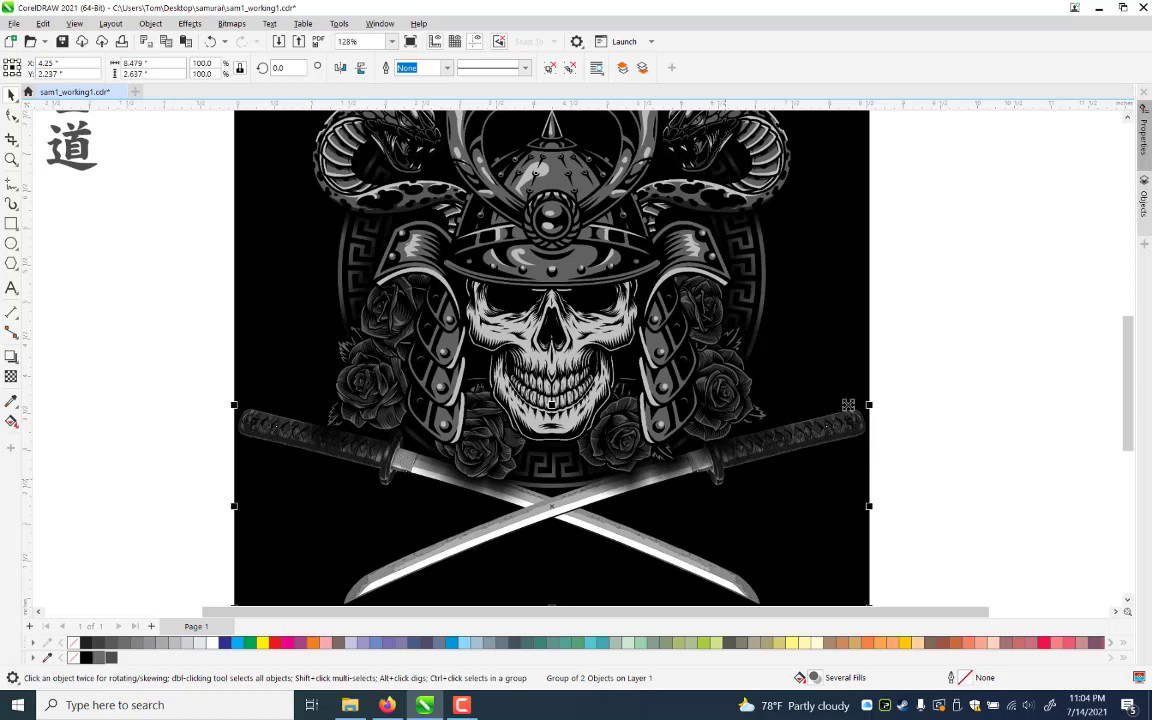
pyautogui.moveTo(869, 405); pyautogui.dragTo(826, 418)
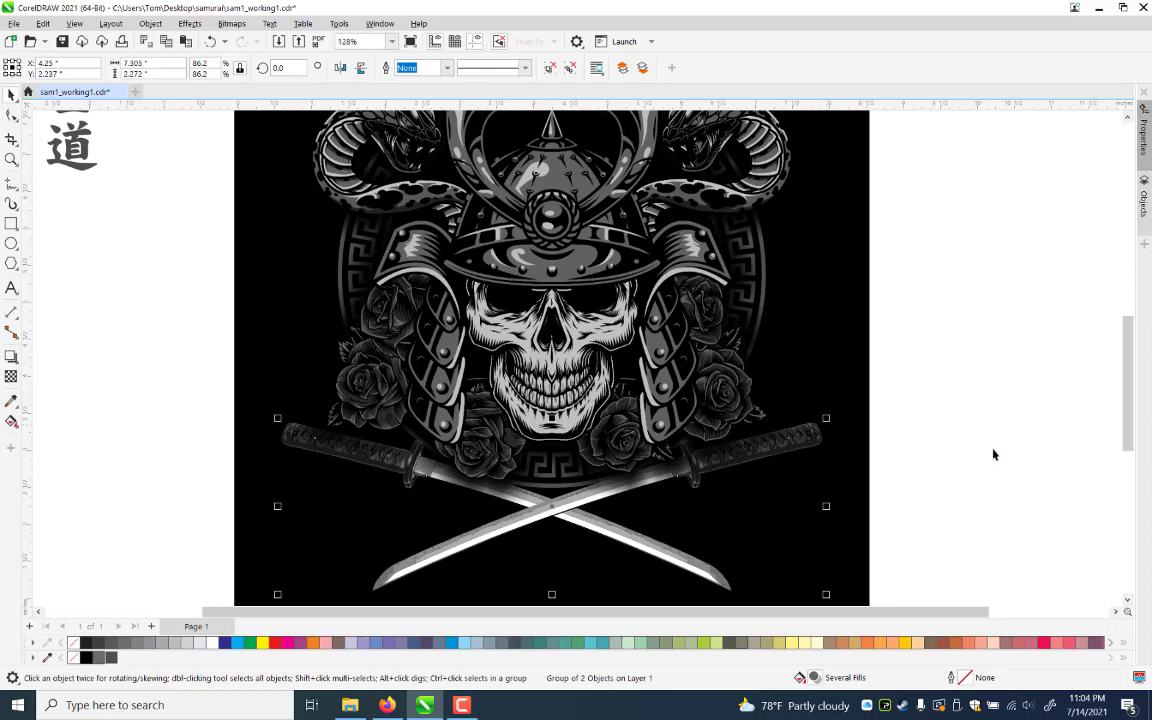
pyautogui.click(180, 225)
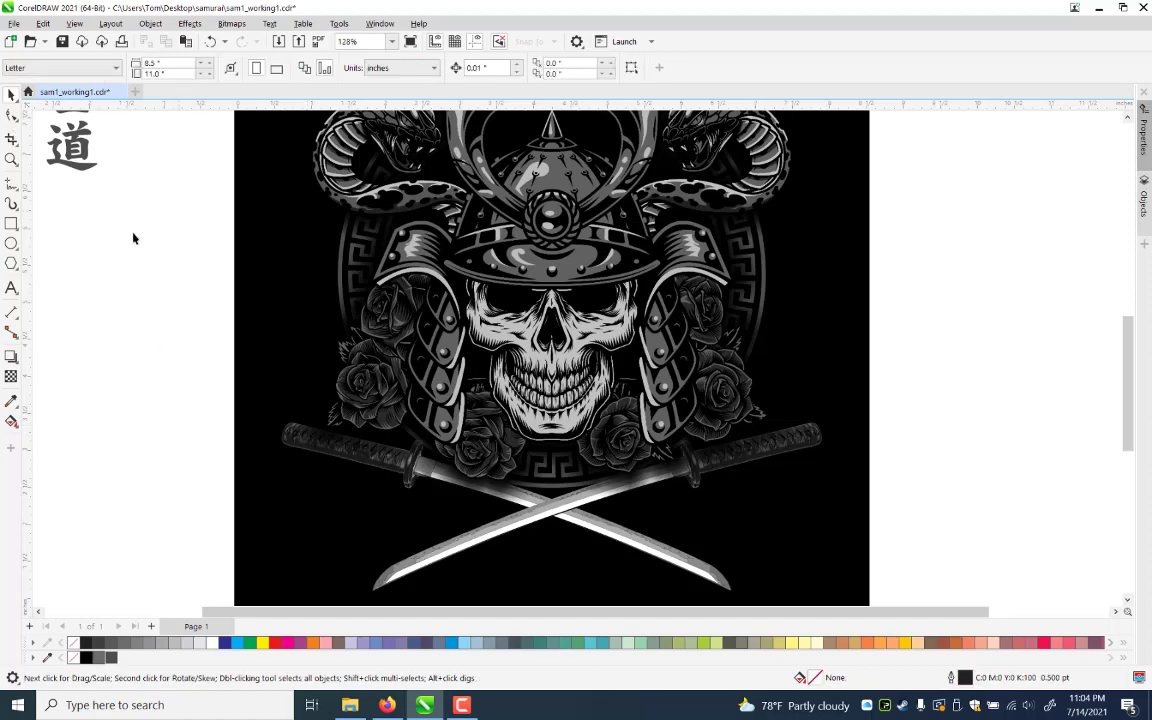
# Scale the Bushido calligraphy to about 62.4% at the skull's right side and place a copy at its left side
pyautogui.click(792, 347)
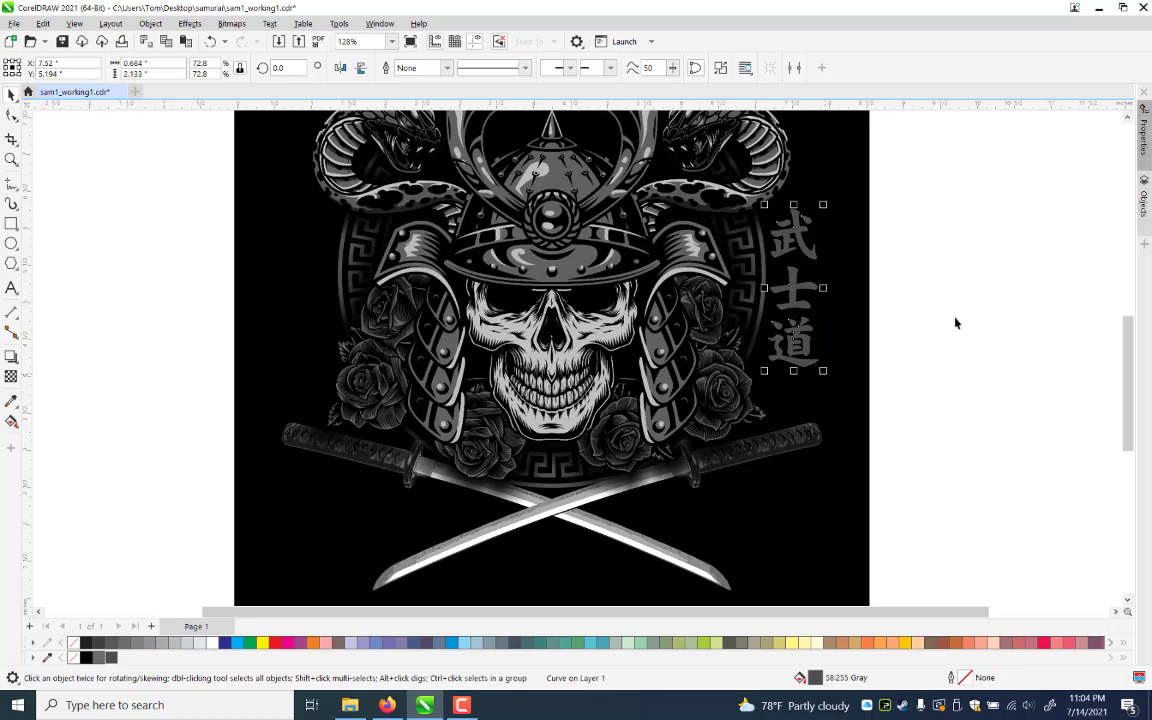
pyautogui.moveTo(822, 370); pyautogui.dragTo(815, 348)
pyautogui.moveTo(302, 332)
pyautogui.mouseDown()
pyautogui.moveTo(320, 332)
pyautogui.moveTo(309, 337)
pyautogui.mouseUp()
pyautogui.rightClick(317, 332)
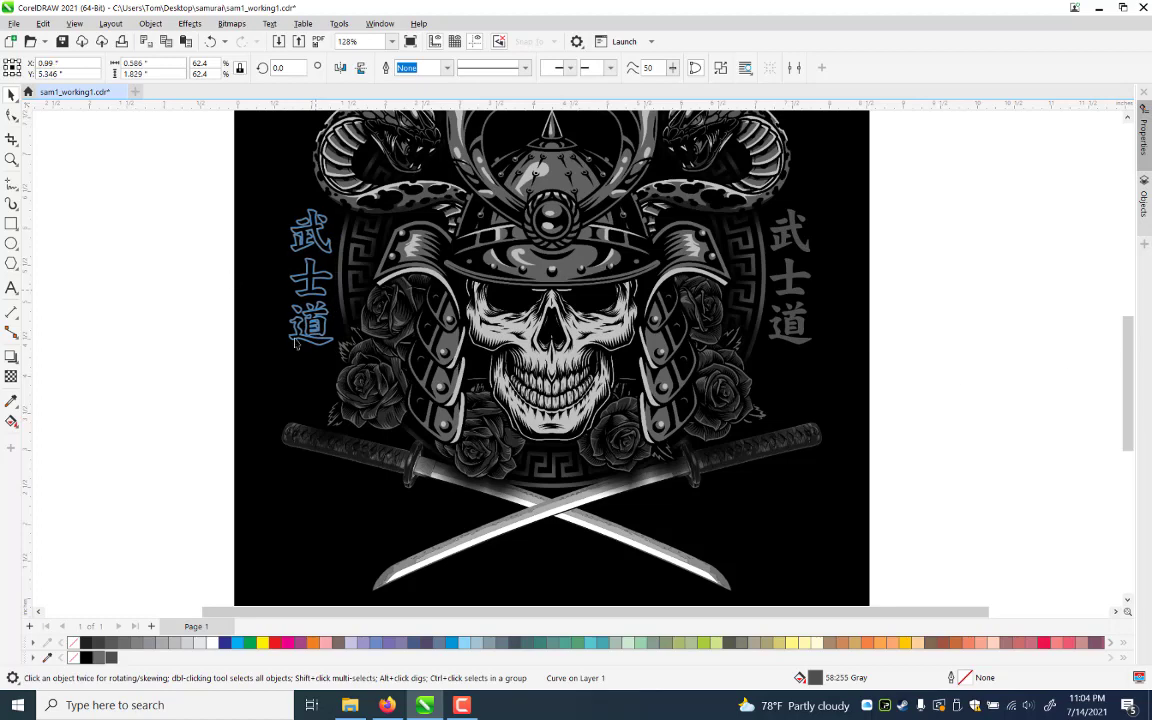
# Deselect the calligraphy and save the design with its current changes
pyautogui.press('Escape')
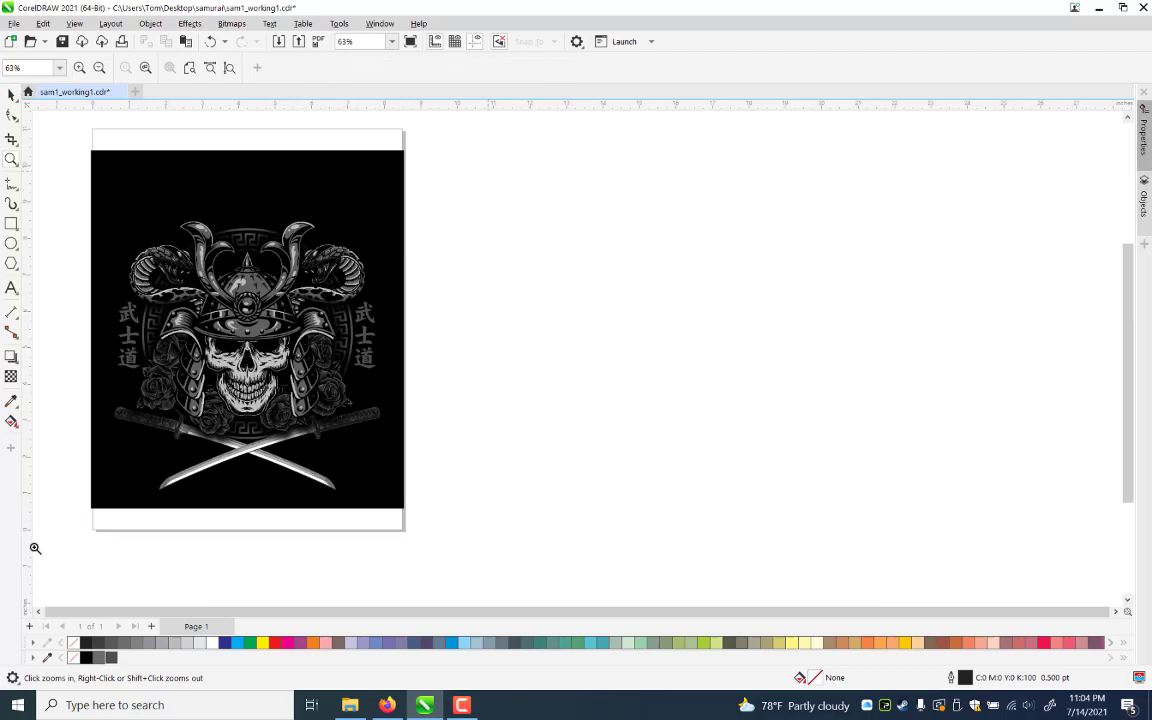
pyautogui.moveTo(488, 171); pyautogui.dragTo(39, 548)
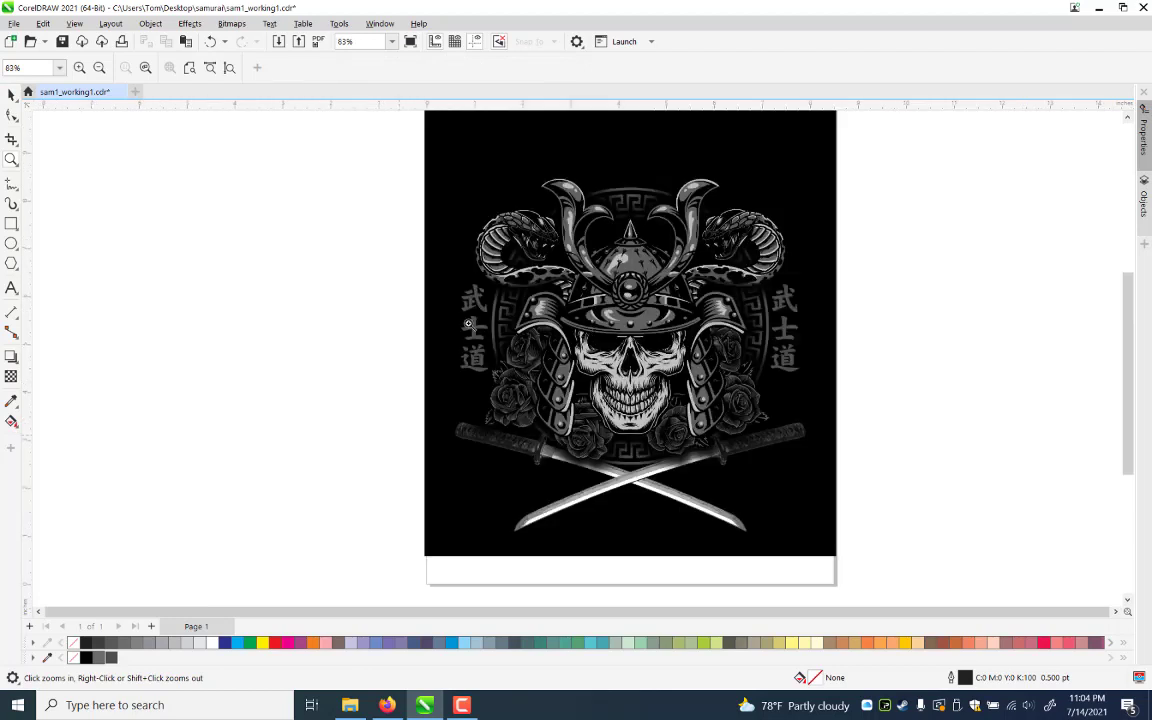
pyautogui.hotkey('ctrl', 's')
# Open the Art Style effect for the grayscale skull bitmap and keep its dialog clear of the artwork
pyautogui.moveTo(365, 185); pyautogui.dragTo(876, 485)
pyautogui.moveTo(365, 185); pyautogui.dragTo(882, 478)
pyautogui.press('space')
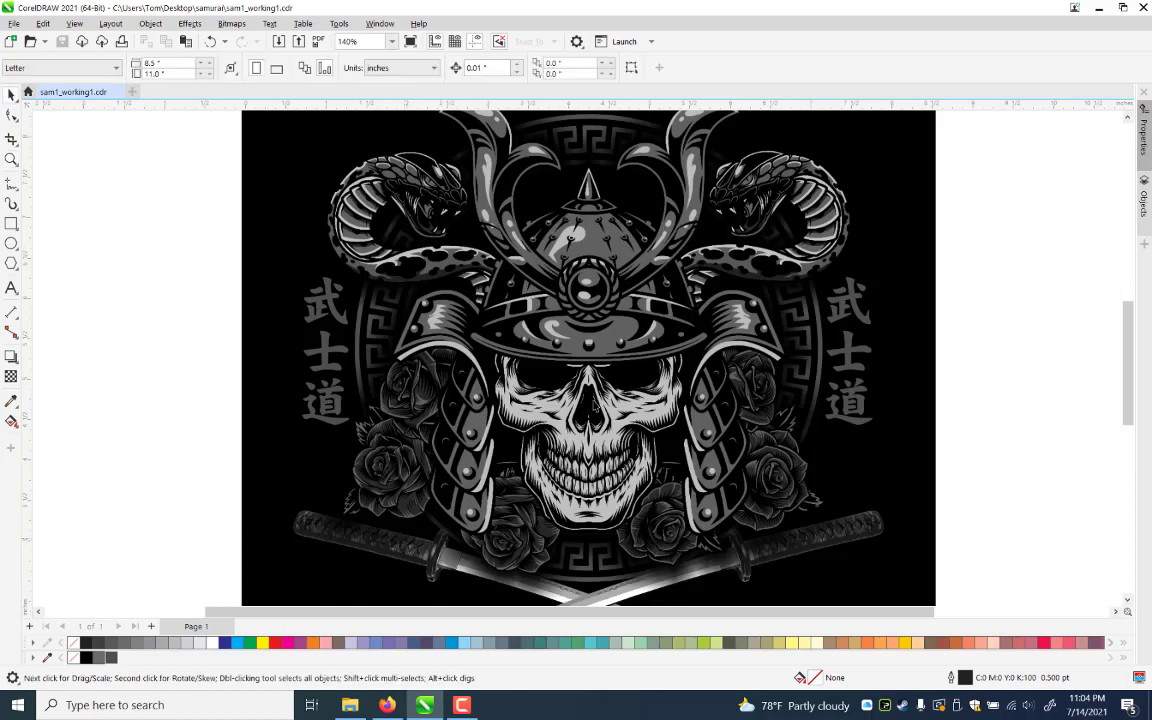
pyautogui.click(593, 407)
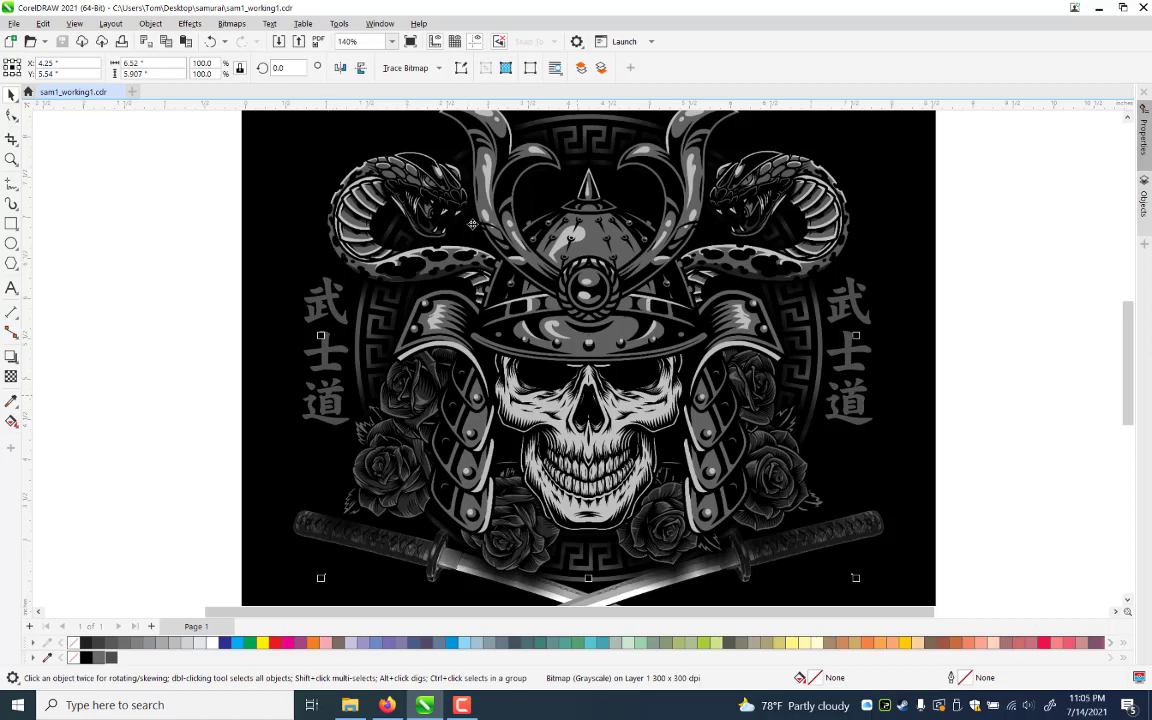
pyautogui.click(230, 24)
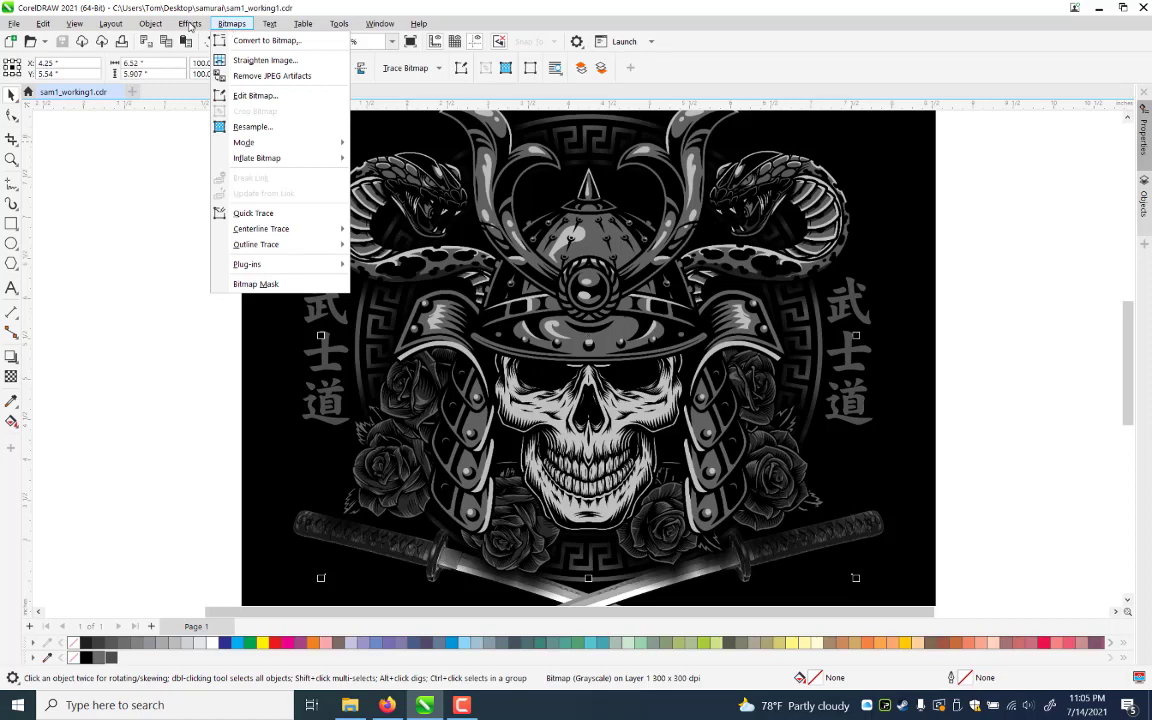
pyautogui.moveTo(189, 26)
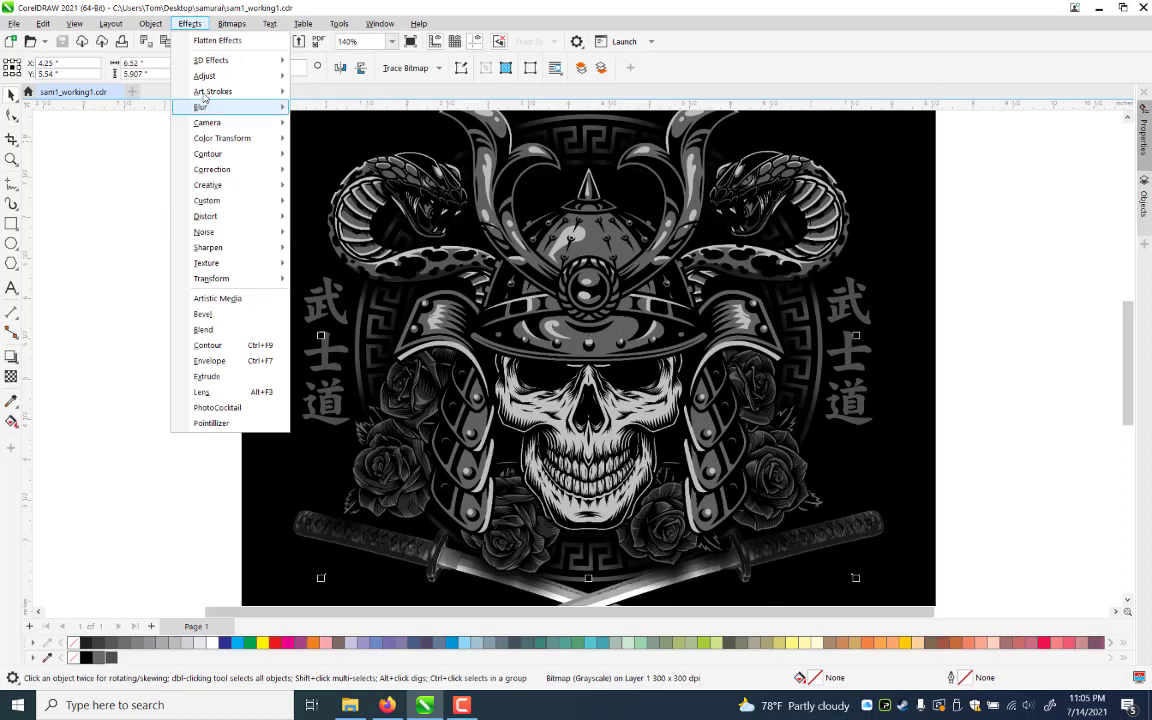
pyautogui.moveTo(207, 93)
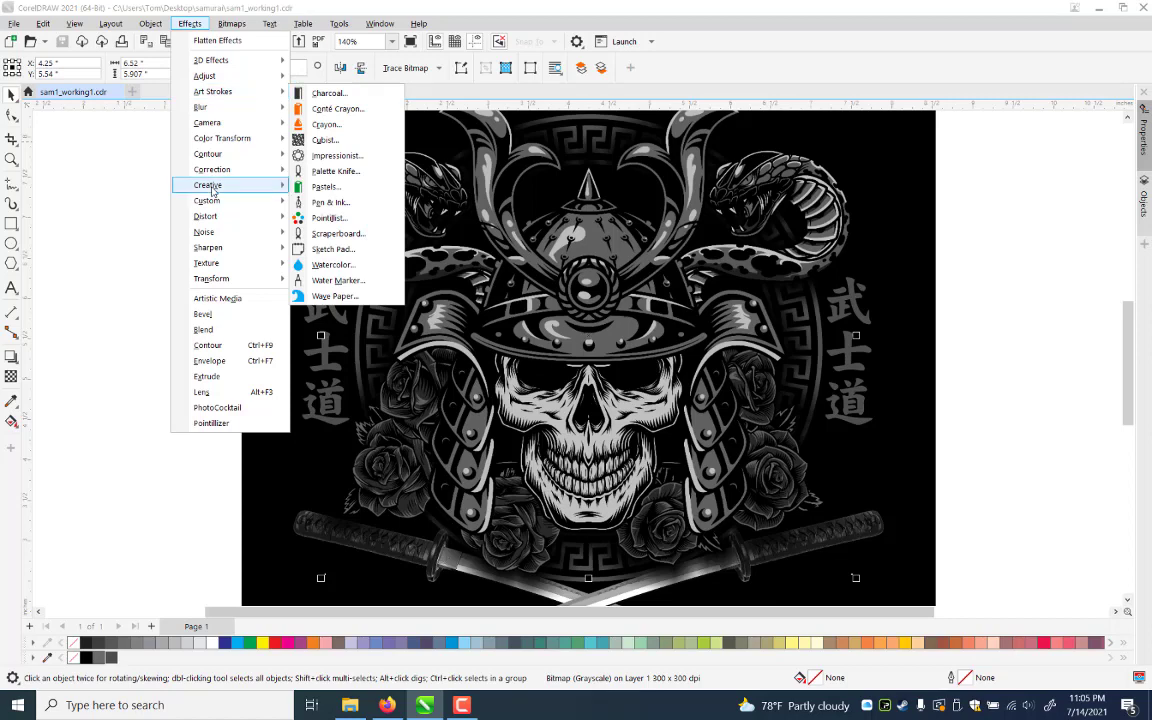
pyautogui.moveTo(199, 190)
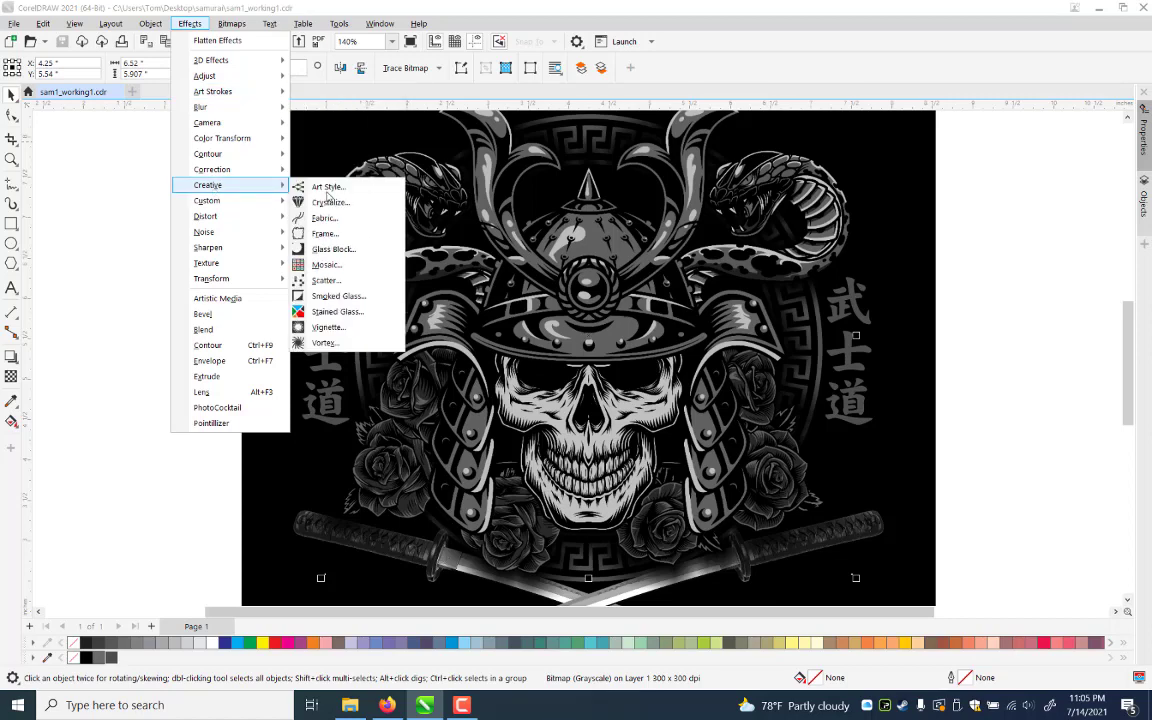
pyautogui.press('Up')
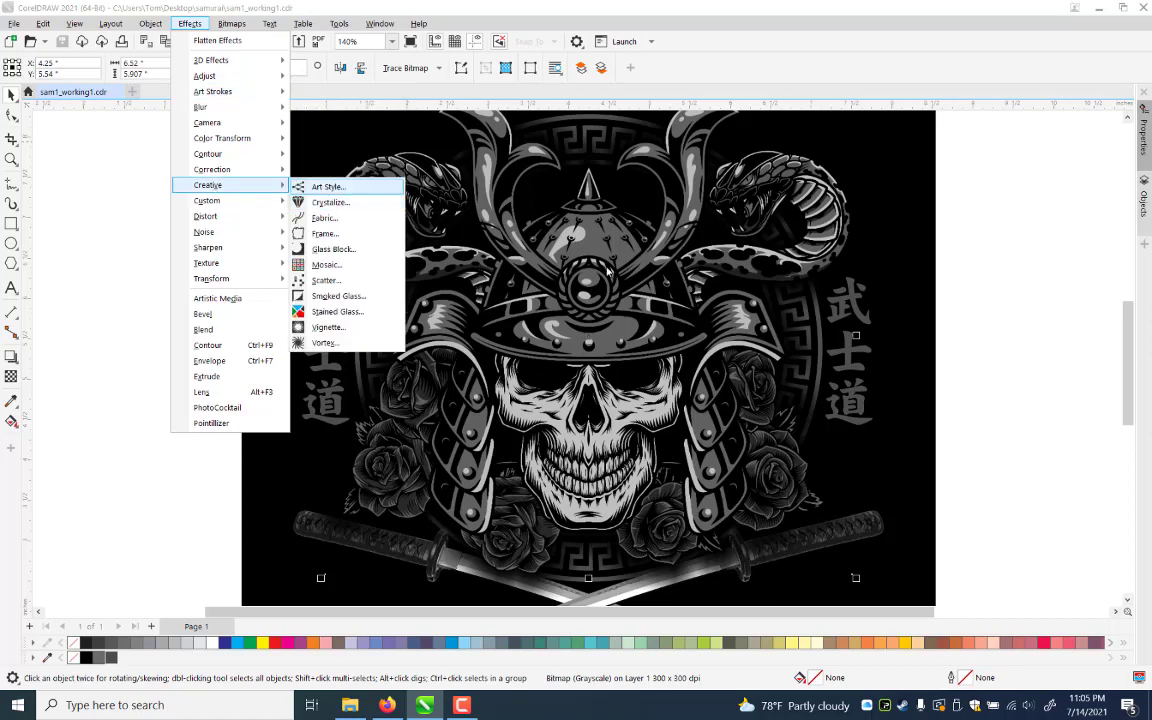
pyautogui.press('Return')
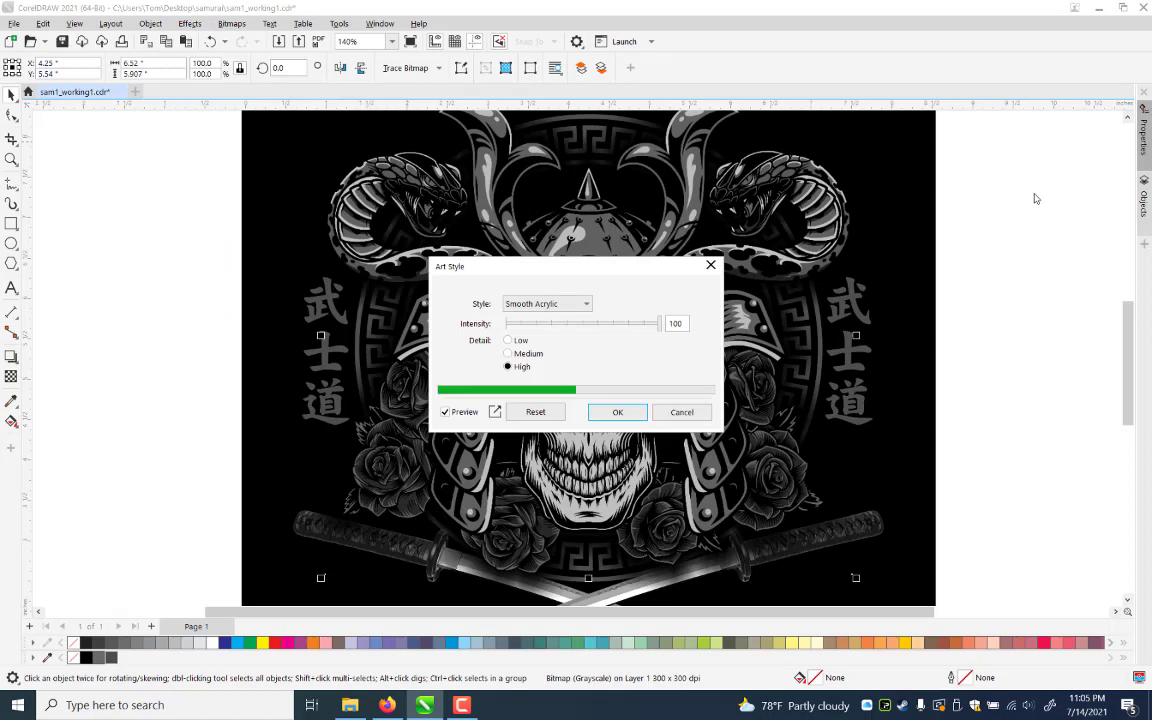
pyautogui.moveTo(533, 270); pyautogui.dragTo(913, 216)
pyautogui.moveTo(988, 217); pyautogui.dragTo(1036, 198)
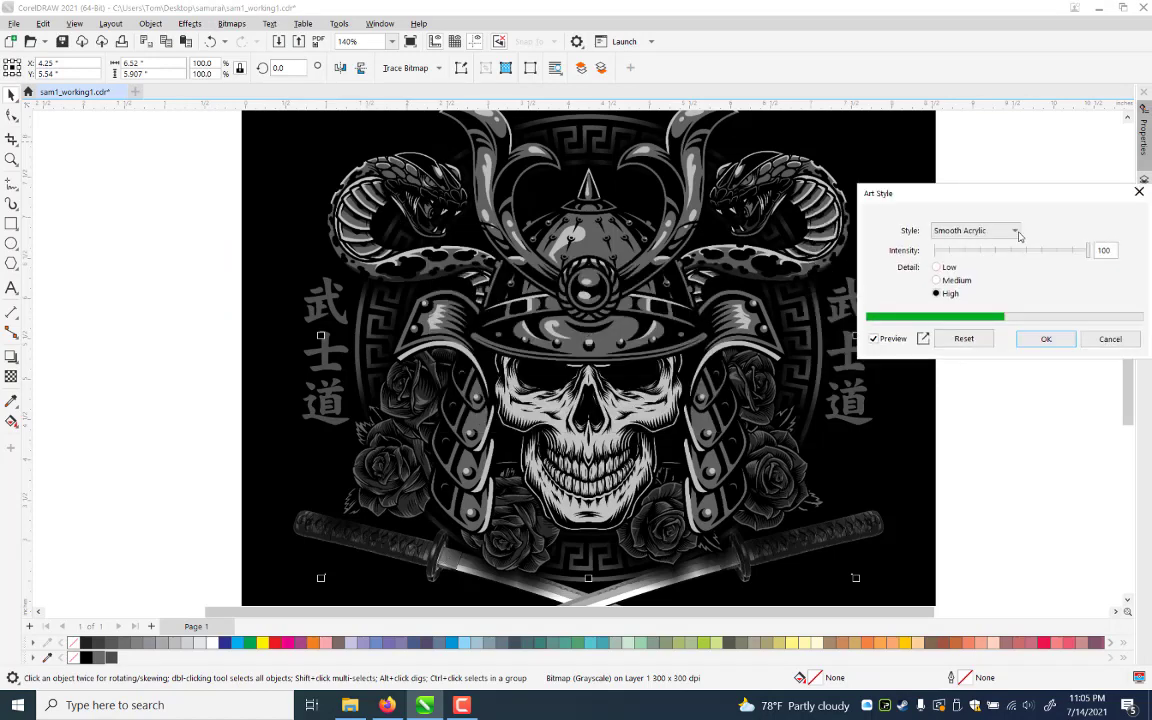
pyautogui.click(1016, 231)
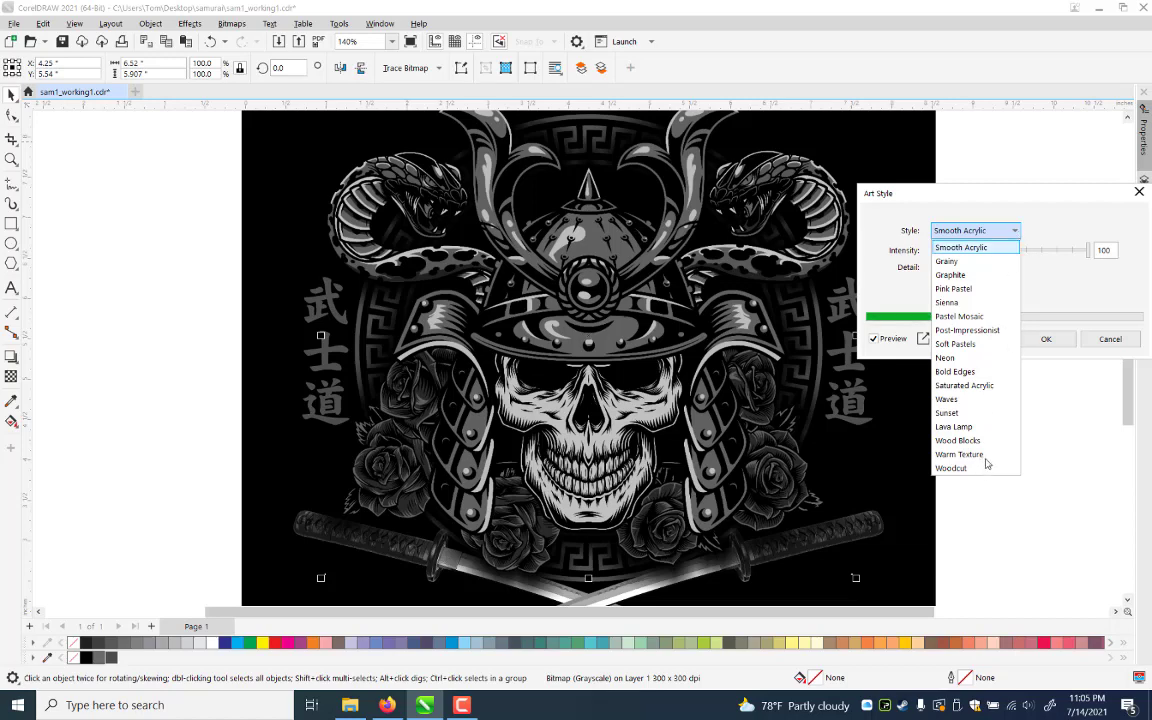
pyautogui.click(1135, 193)
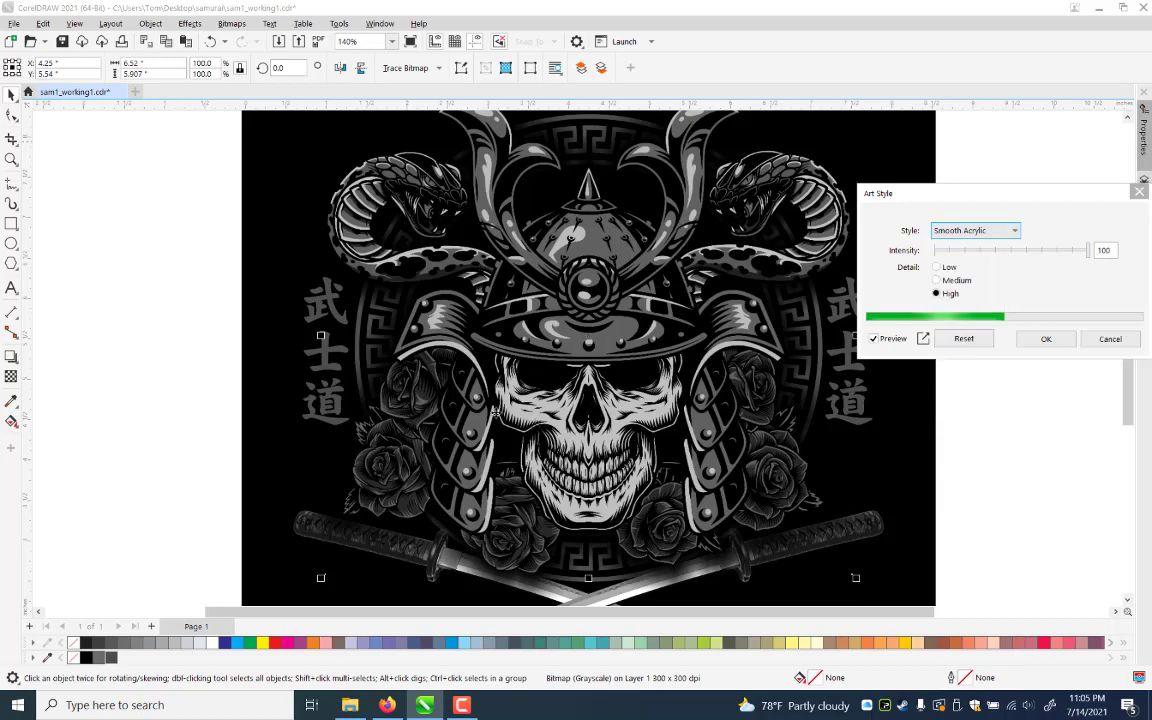
pyautogui.press('Escape')
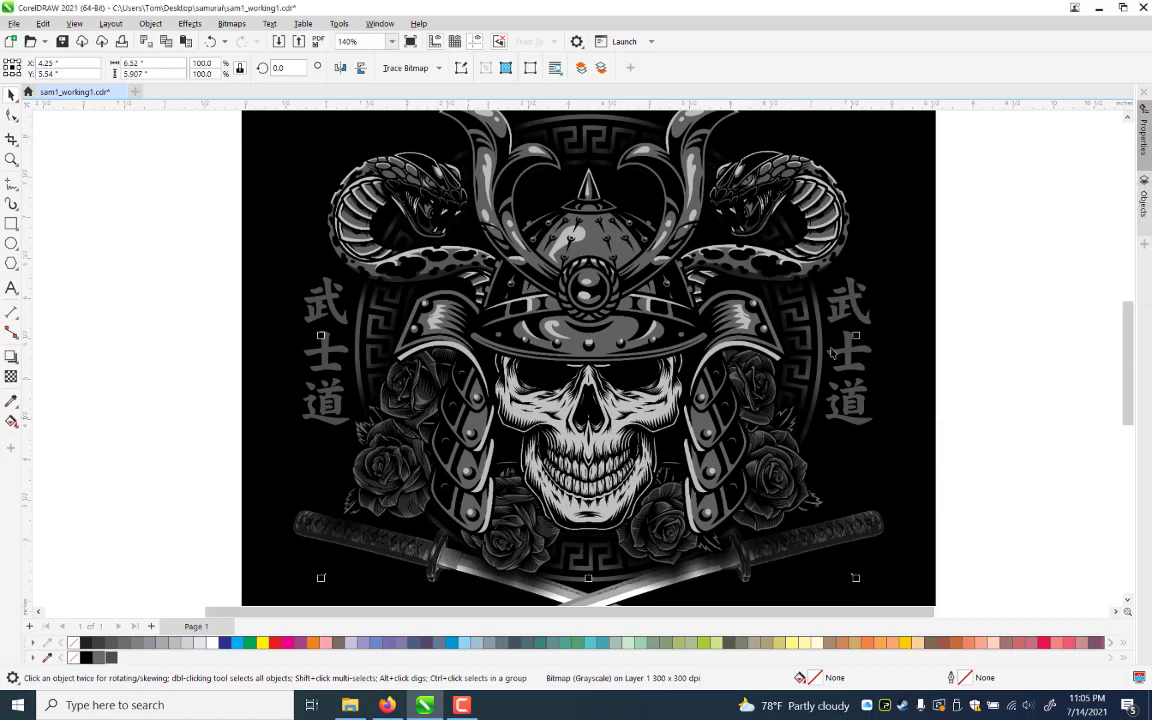
pyautogui.press('Escape')
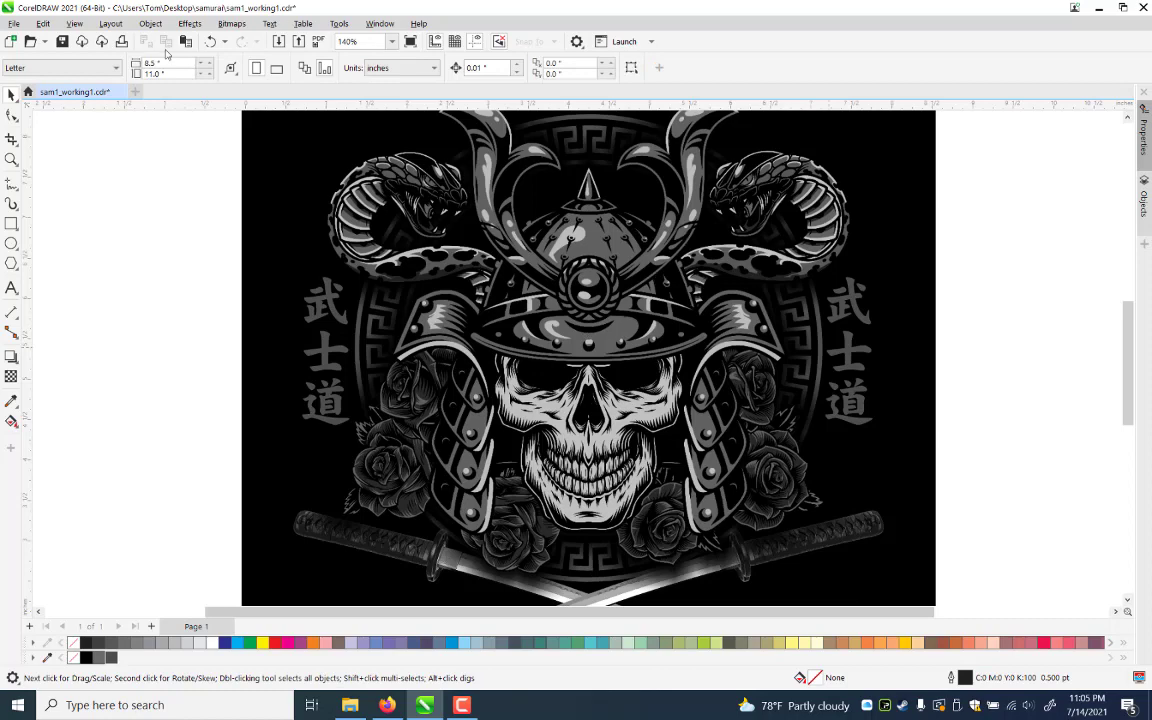
# Start the Plastic texture effect on the samurai skull bitmap and set its highlight to 81
pyautogui.press('Tab')
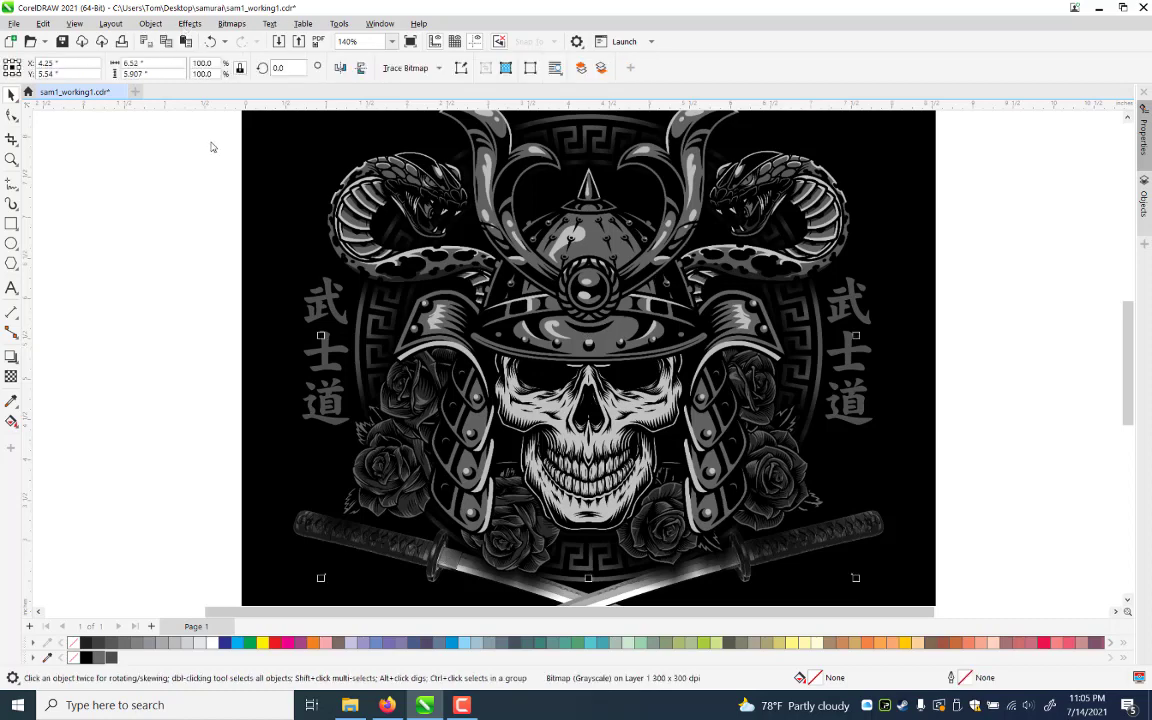
pyautogui.hotkey('alt', 'c')
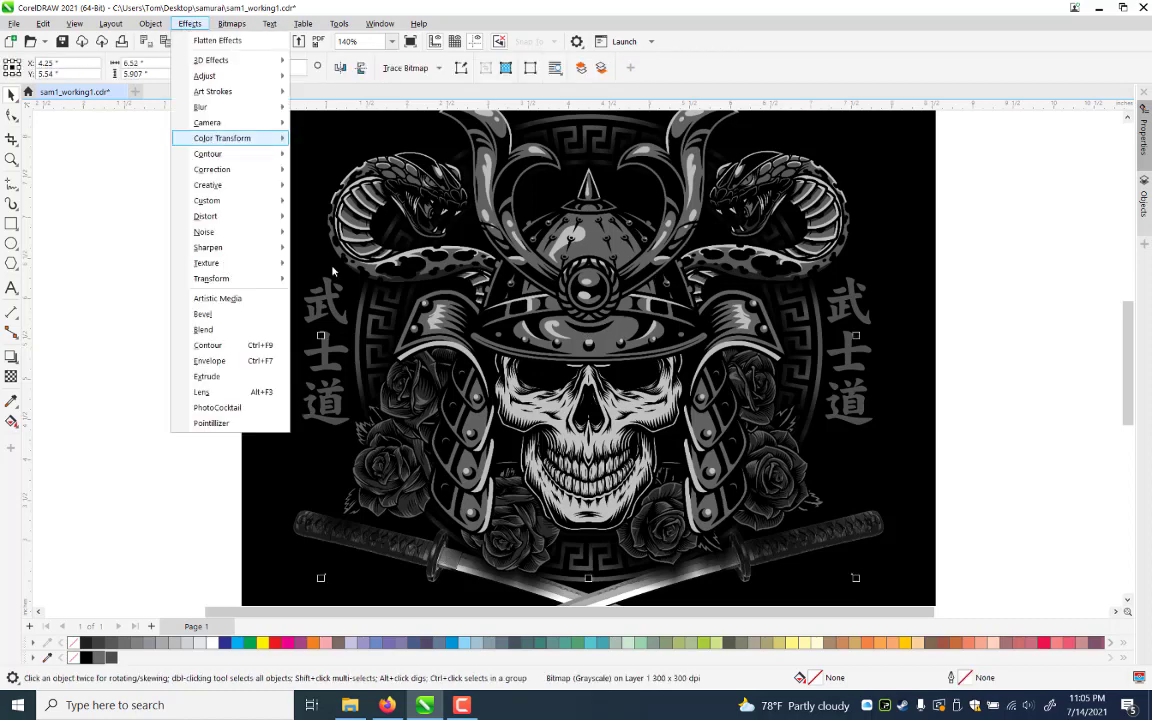
pyautogui.click(319, 314)
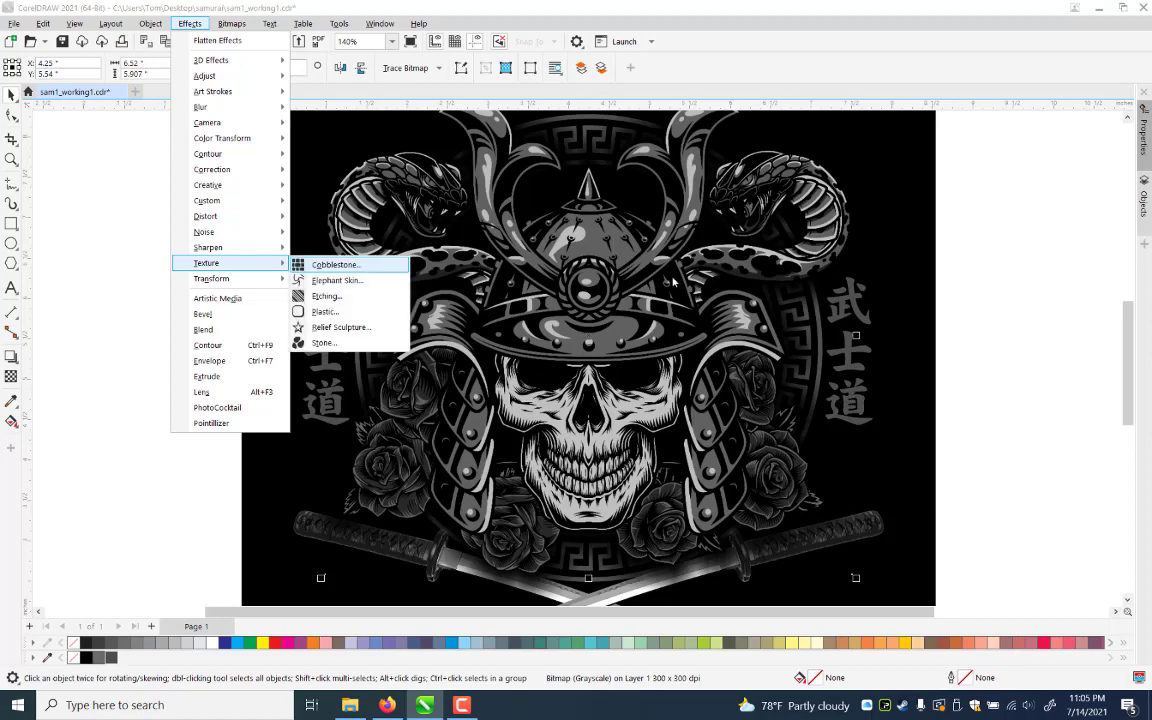
pyautogui.press('Escape')
pyautogui.press('Escape')
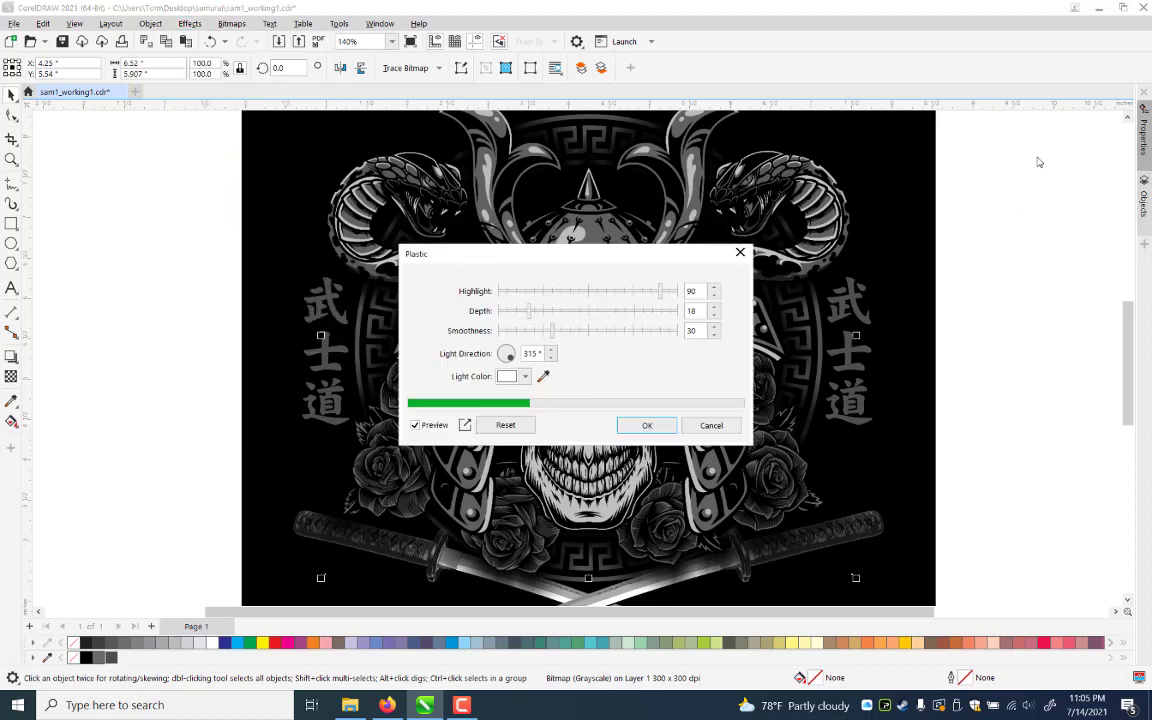
pyautogui.moveTo(618, 260); pyautogui.dragTo(1041, 159)
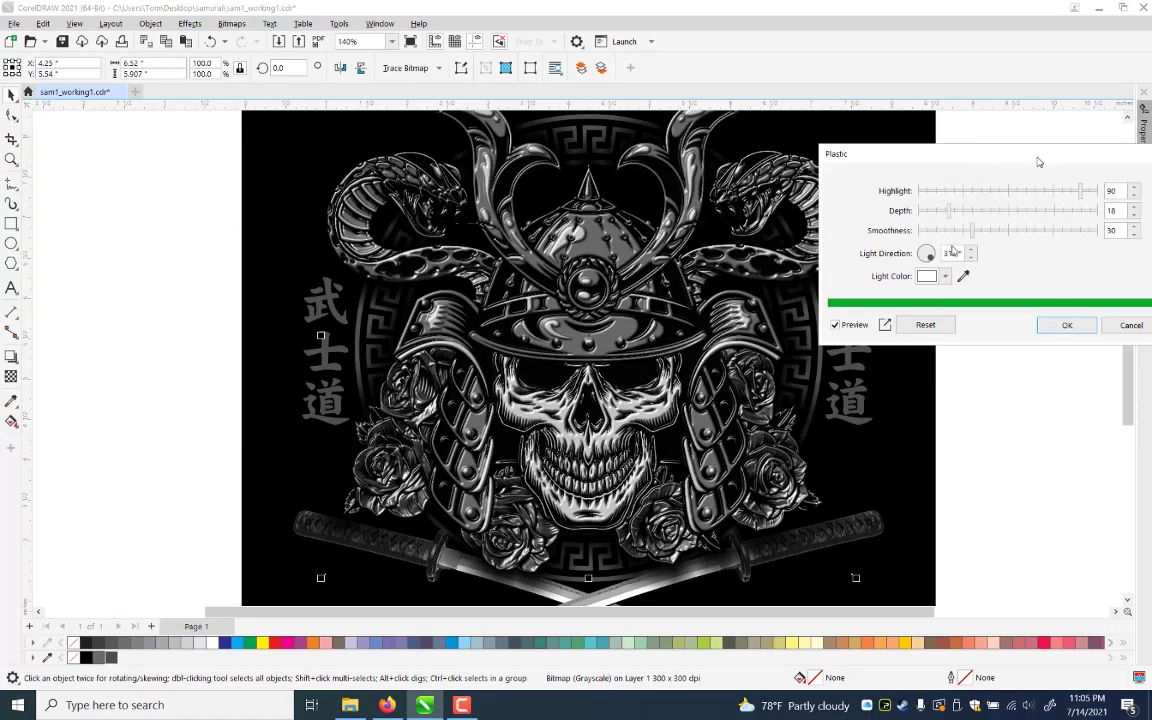
pyautogui.click(996, 197)
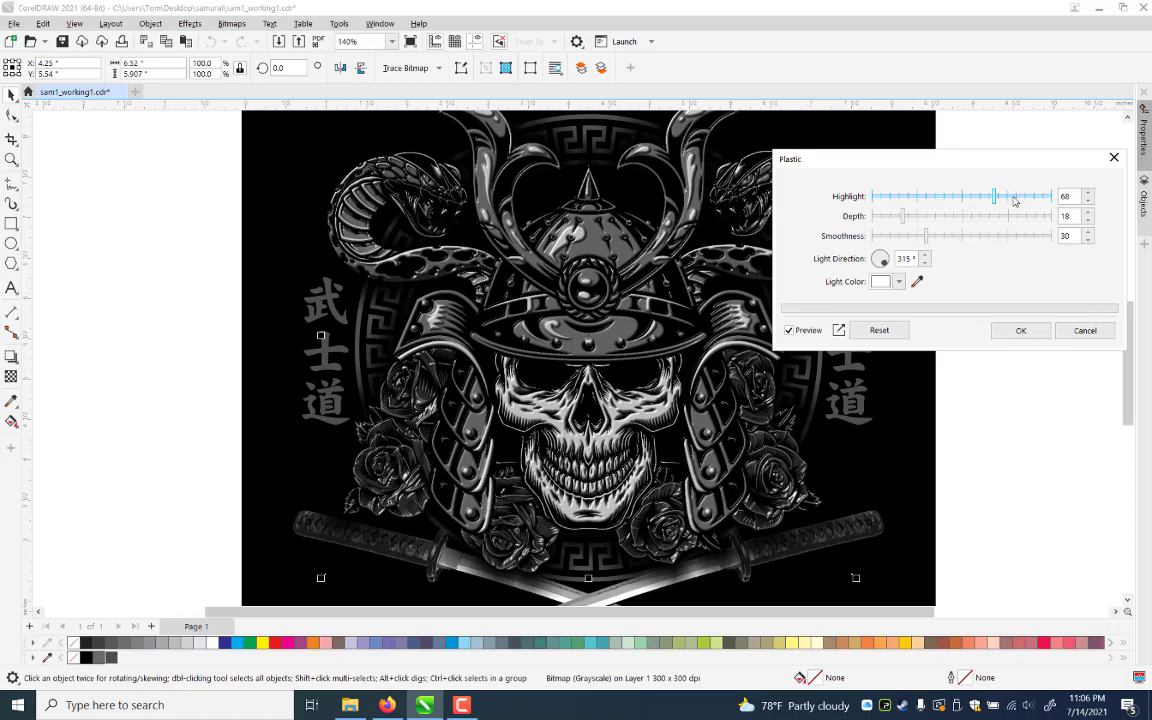
pyautogui.click(1013, 198)
pyautogui.click(1018, 198)
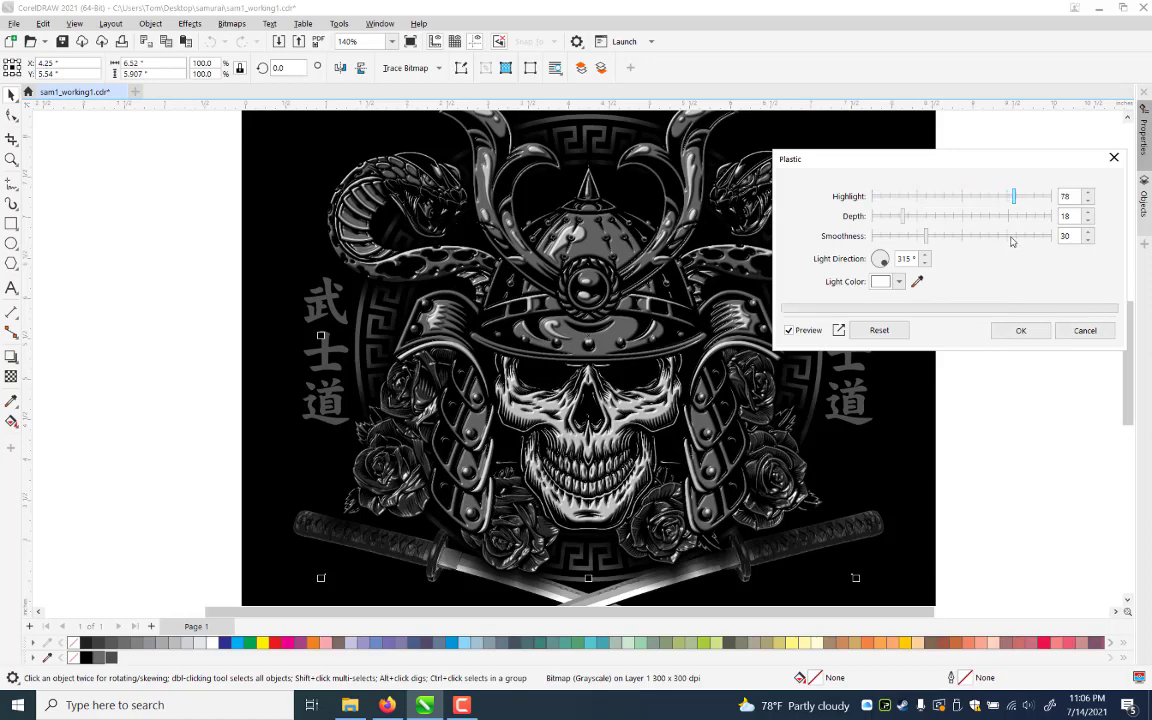
# Try shallower and deeper depths for the Plastic effect, settling on a depth of 10
pyautogui.click(894, 218)
pyautogui.moveTo(894, 218); pyautogui.dragTo(882, 221)
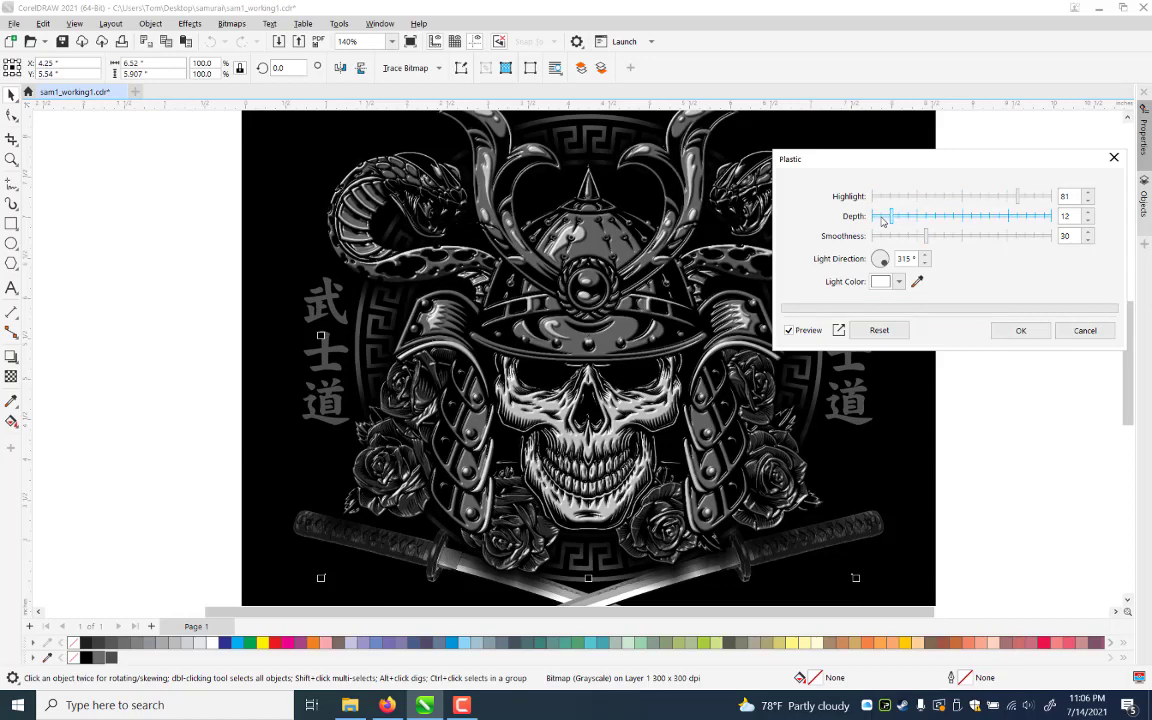
pyautogui.moveTo(882, 221); pyautogui.dragTo(890, 223)
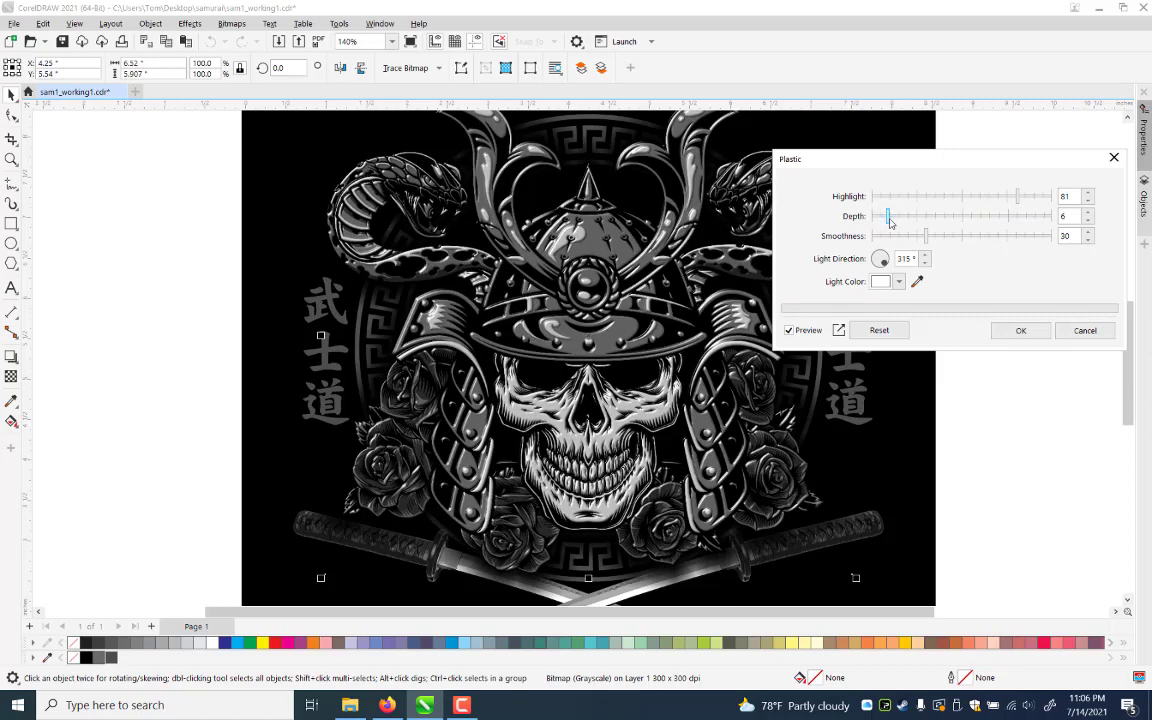
pyautogui.click(890, 222)
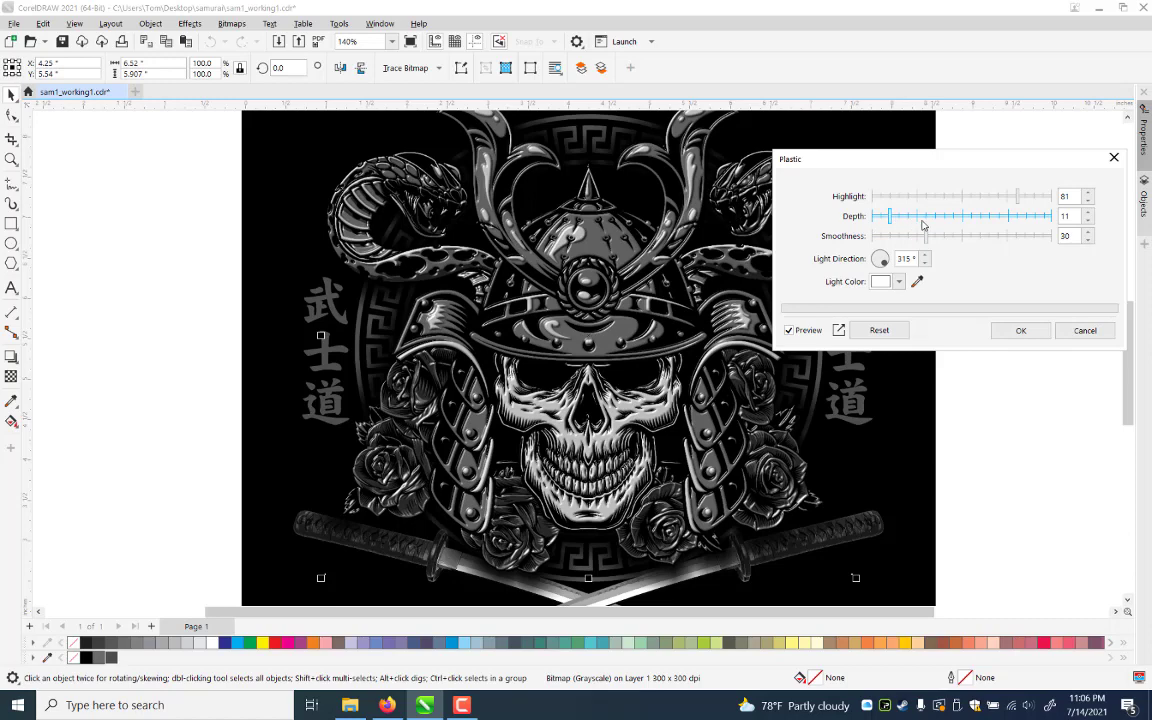
pyautogui.click(922, 221)
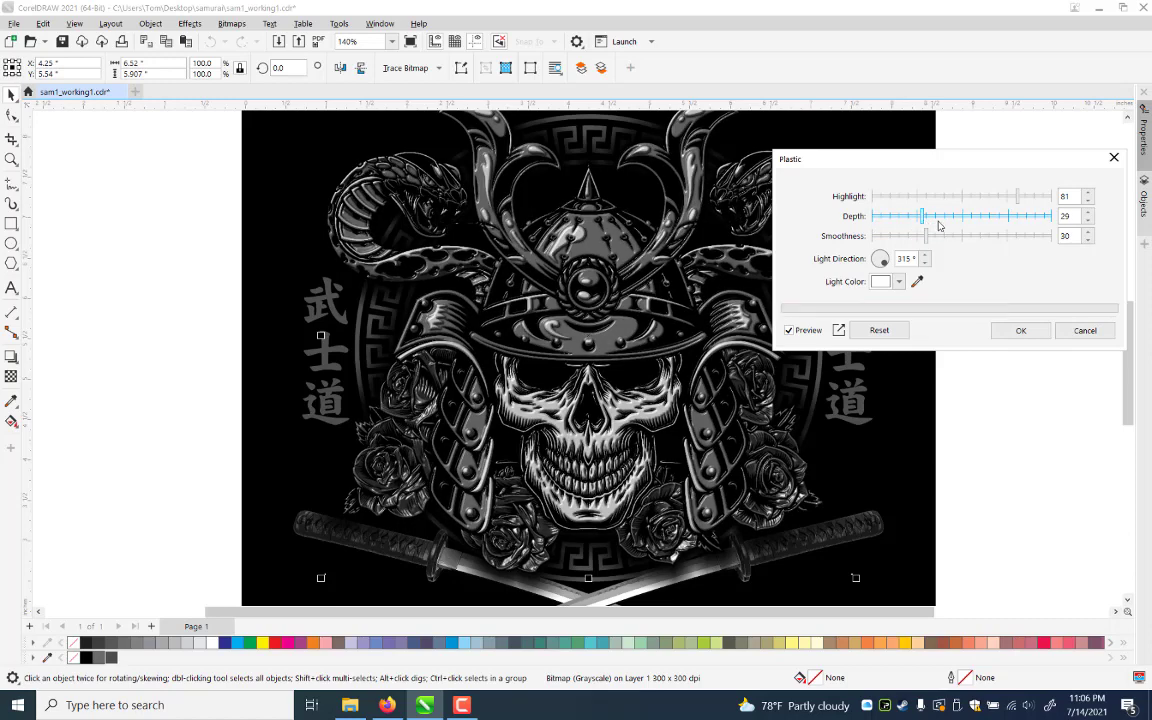
pyautogui.click(938, 225)
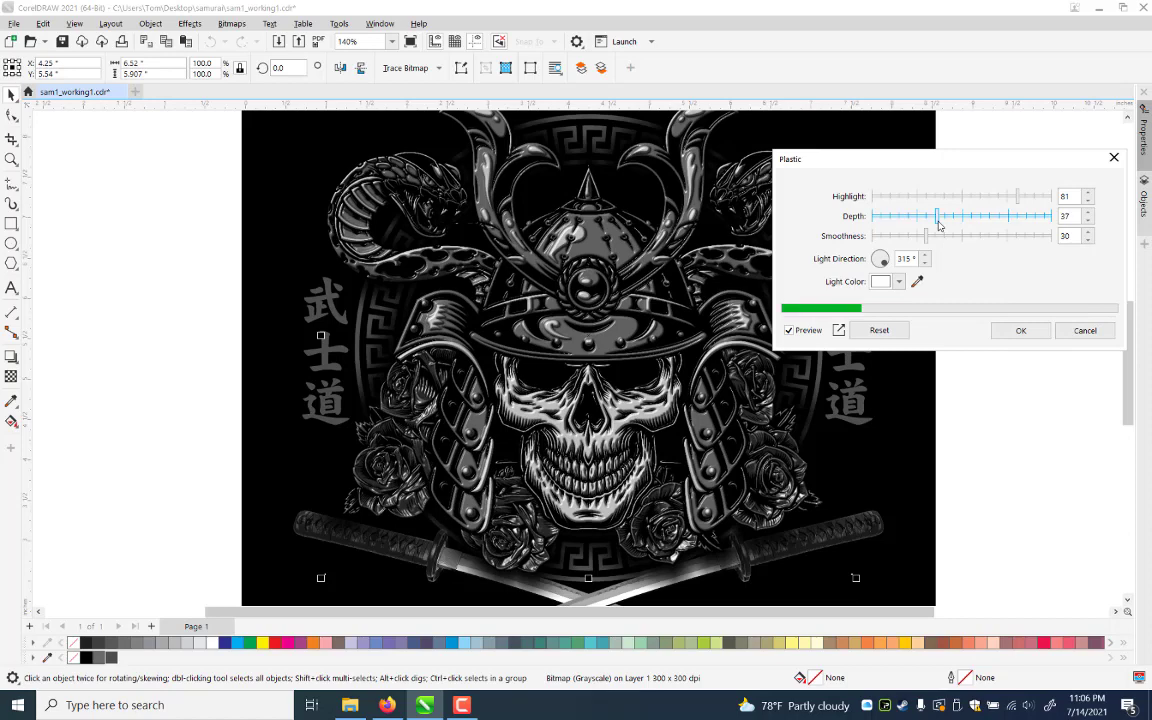
pyautogui.click(889, 230)
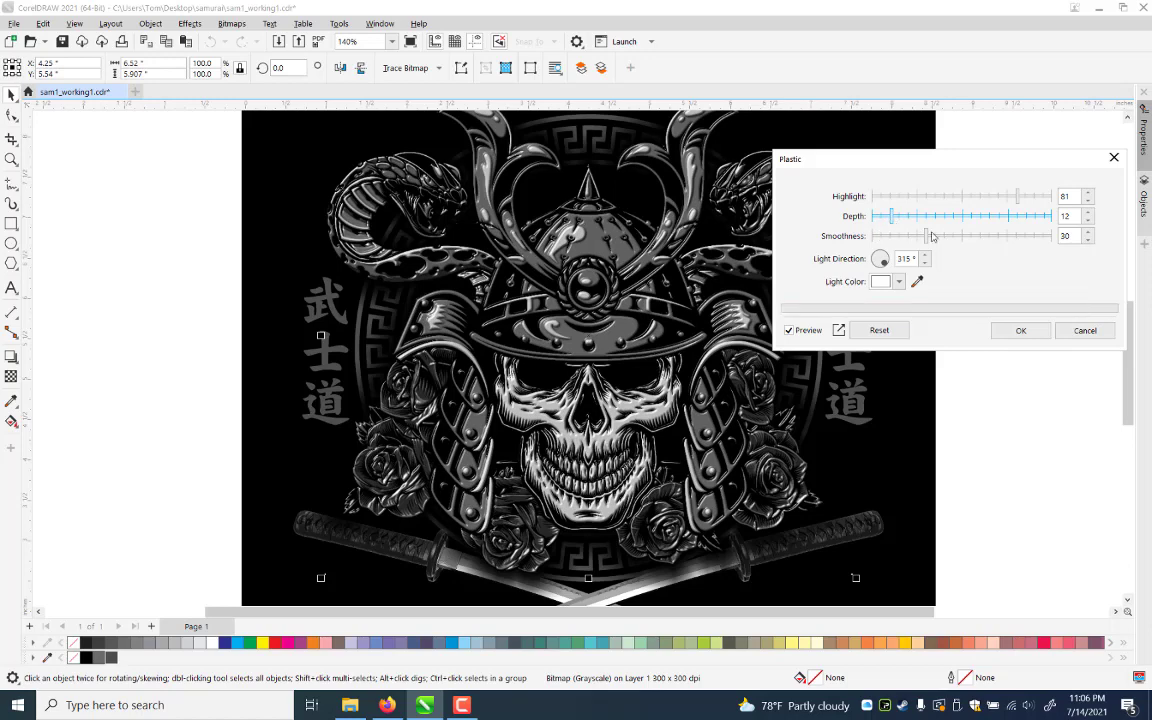
# Set the Plastic effect's smoothness to 46 and apply the effect to the bitmap
pyautogui.click(926, 240)
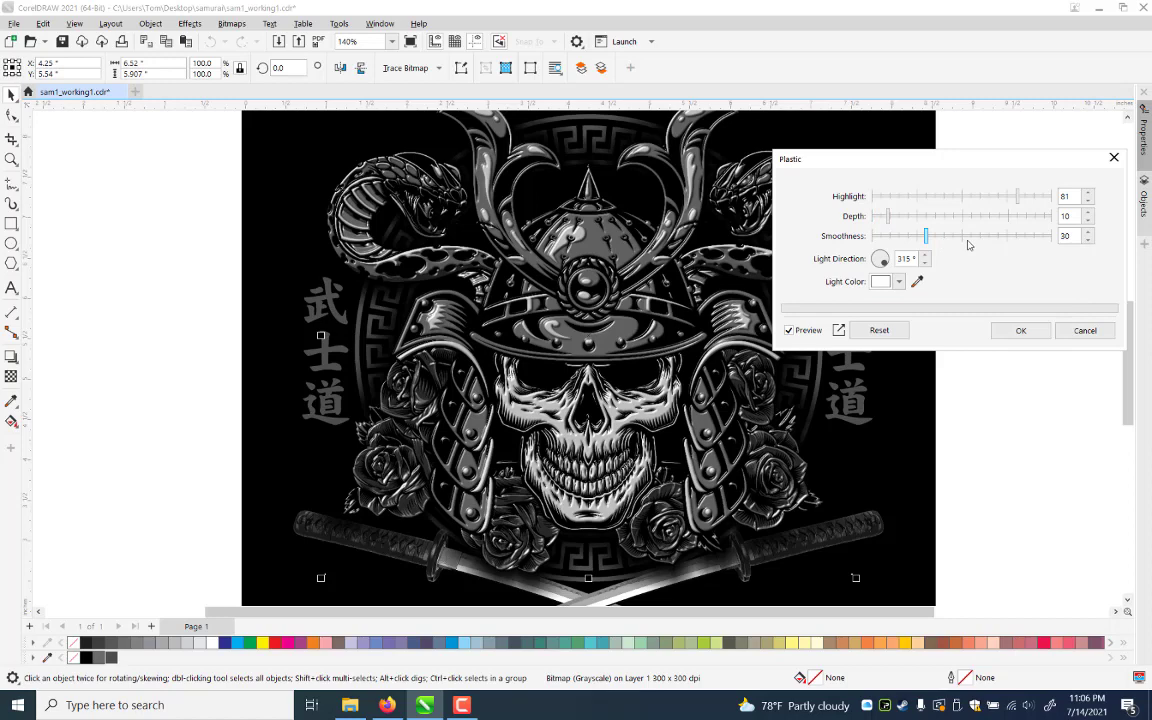
pyautogui.click(967, 240)
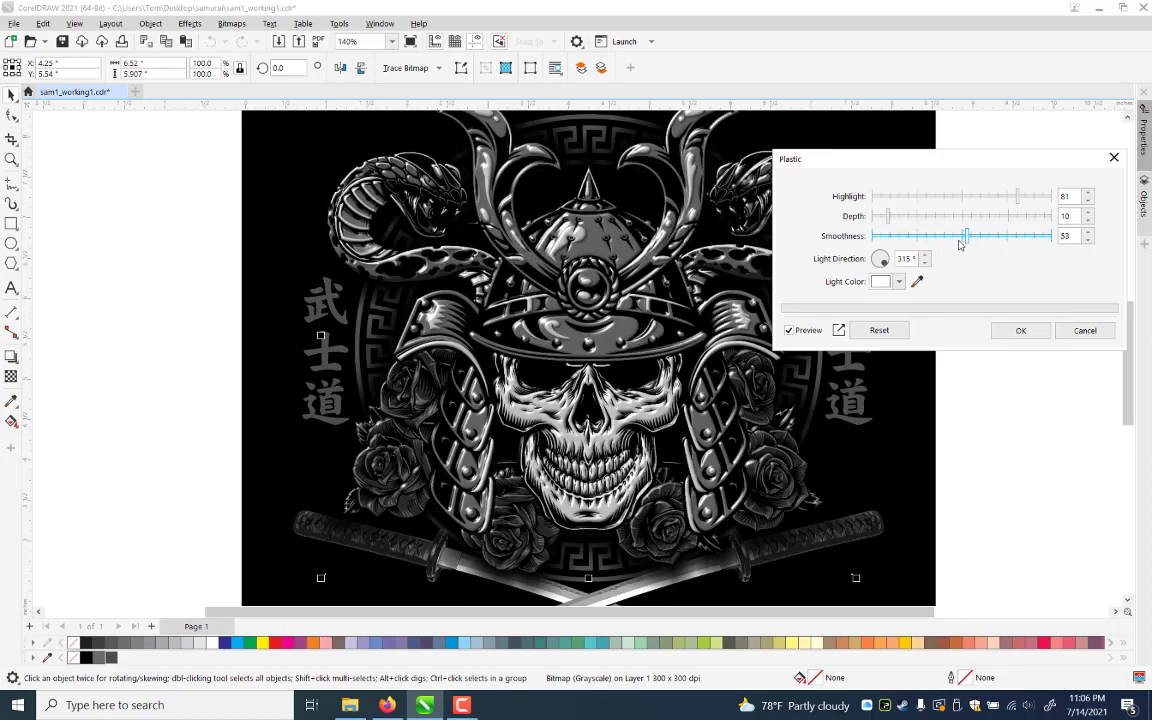
pyautogui.click(958, 241)
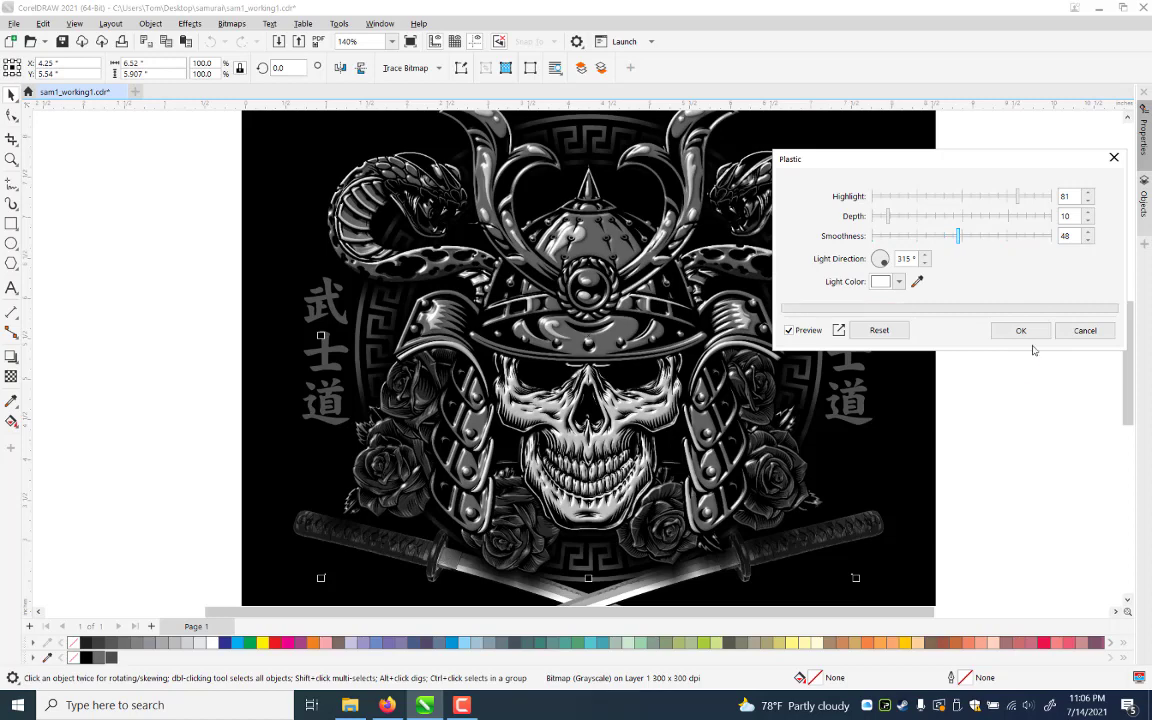
pyautogui.press('Left')
pyautogui.press('Left')
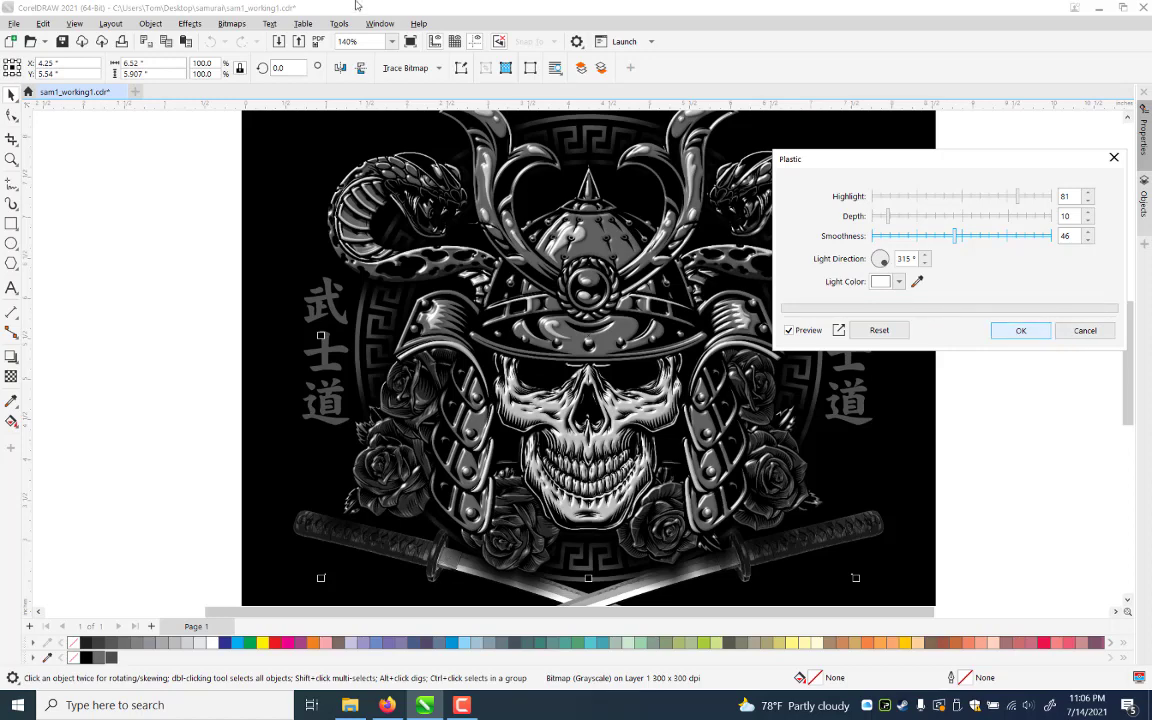
pyautogui.press('Return')
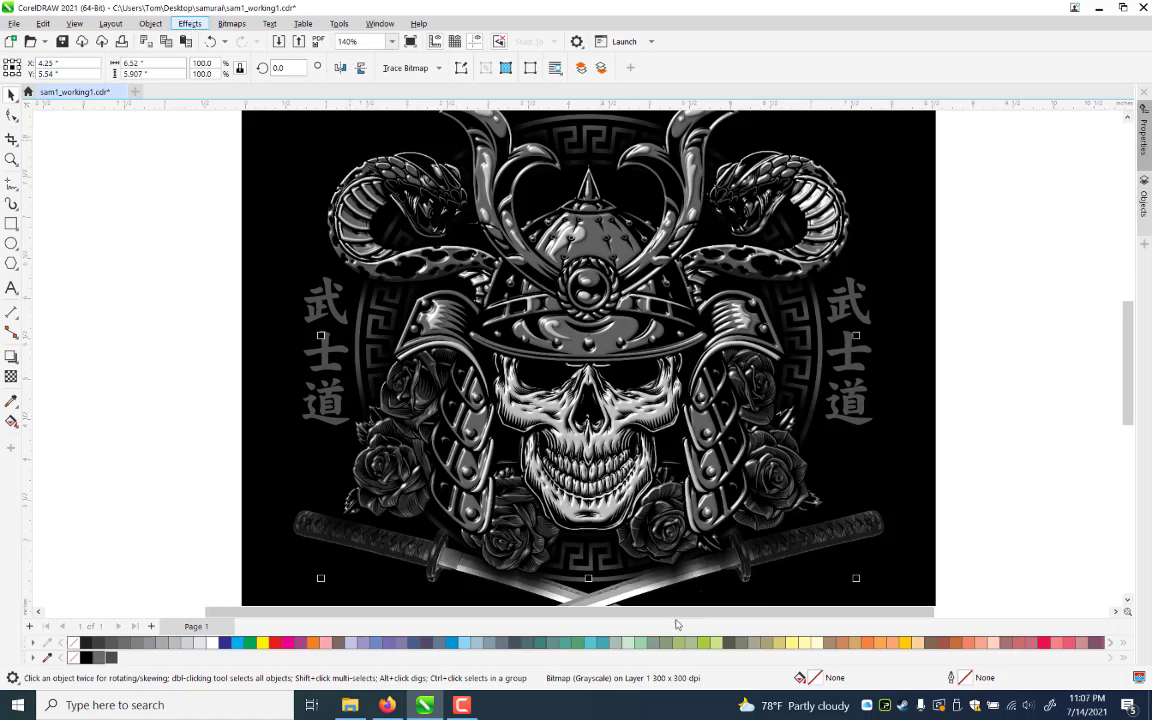
# Open the Stone texture effect for the samurai skull bitmap, keeping its settings clear of the artwork
pyautogui.press('Down')
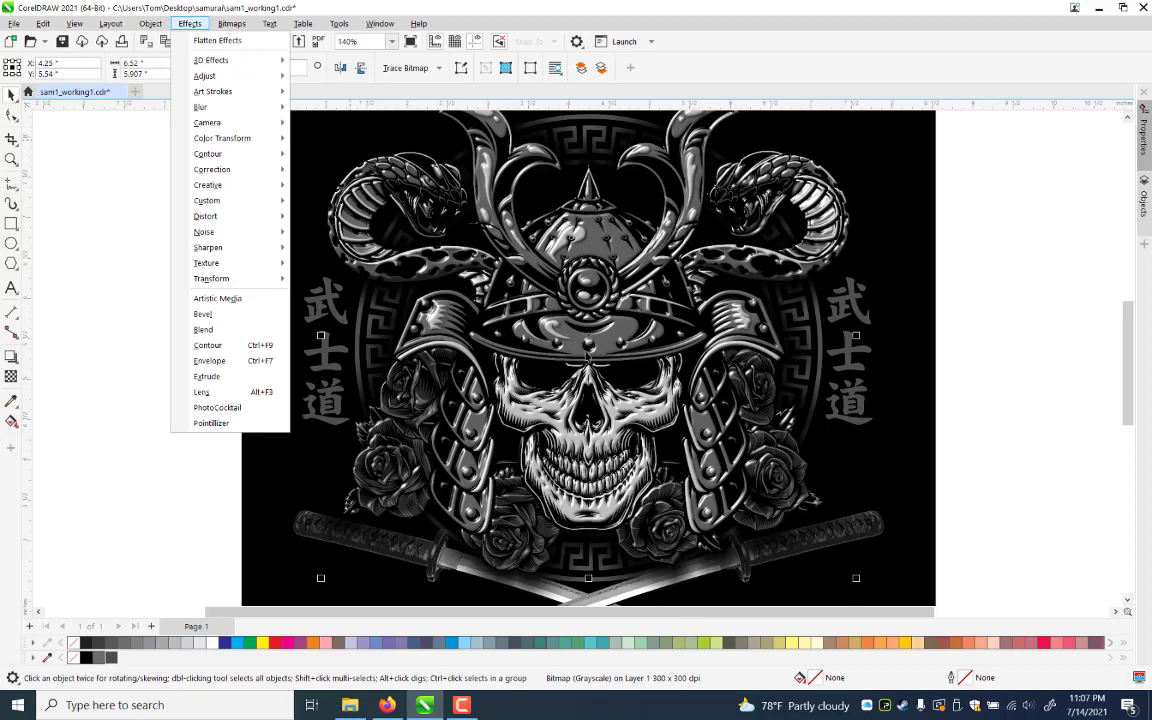
pyautogui.click(189, 28)
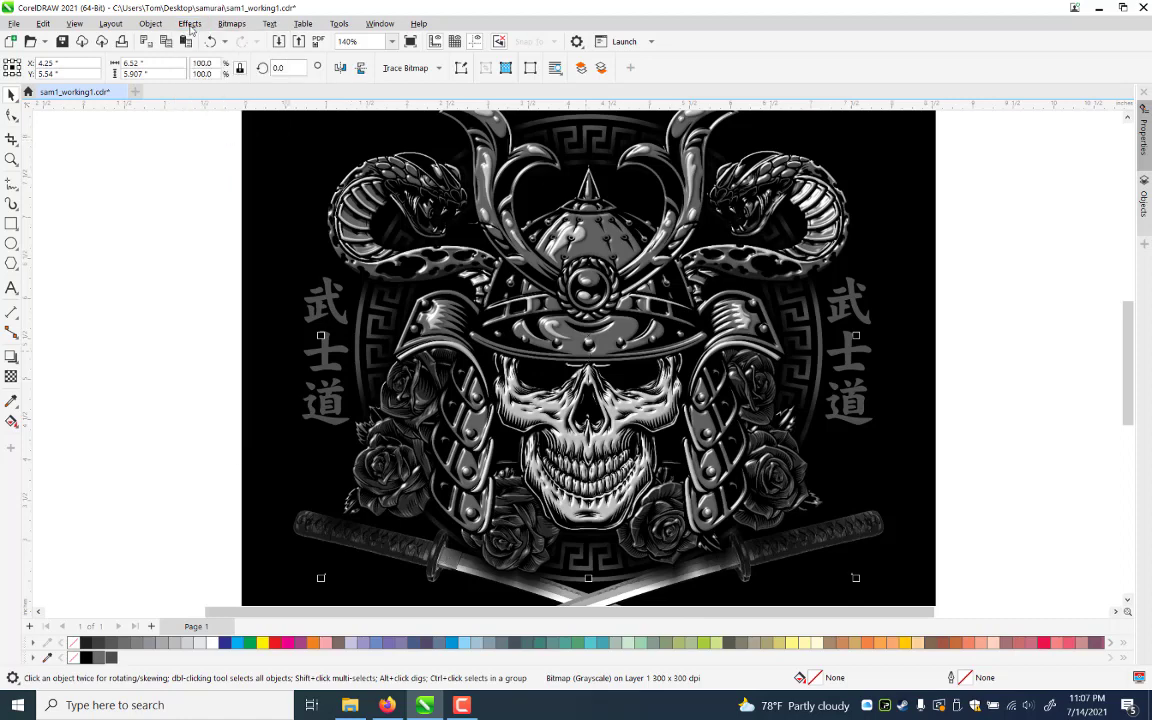
pyautogui.hotkey('alt', 'c')
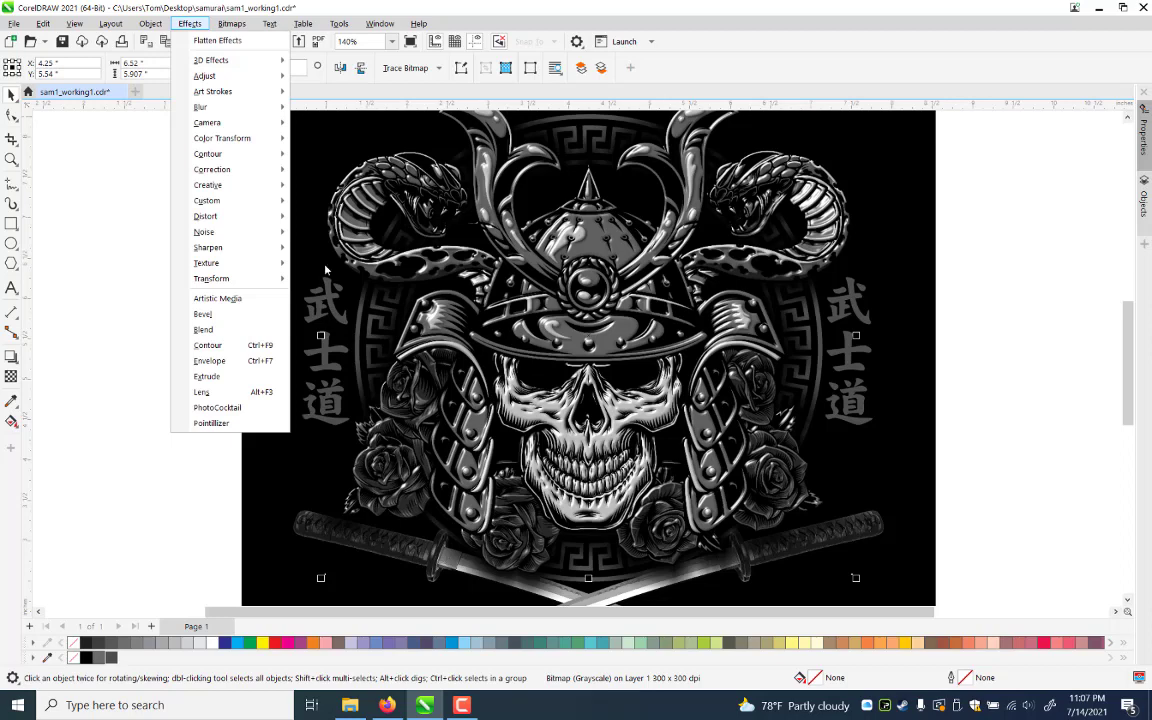
pyautogui.moveTo(215, 263)
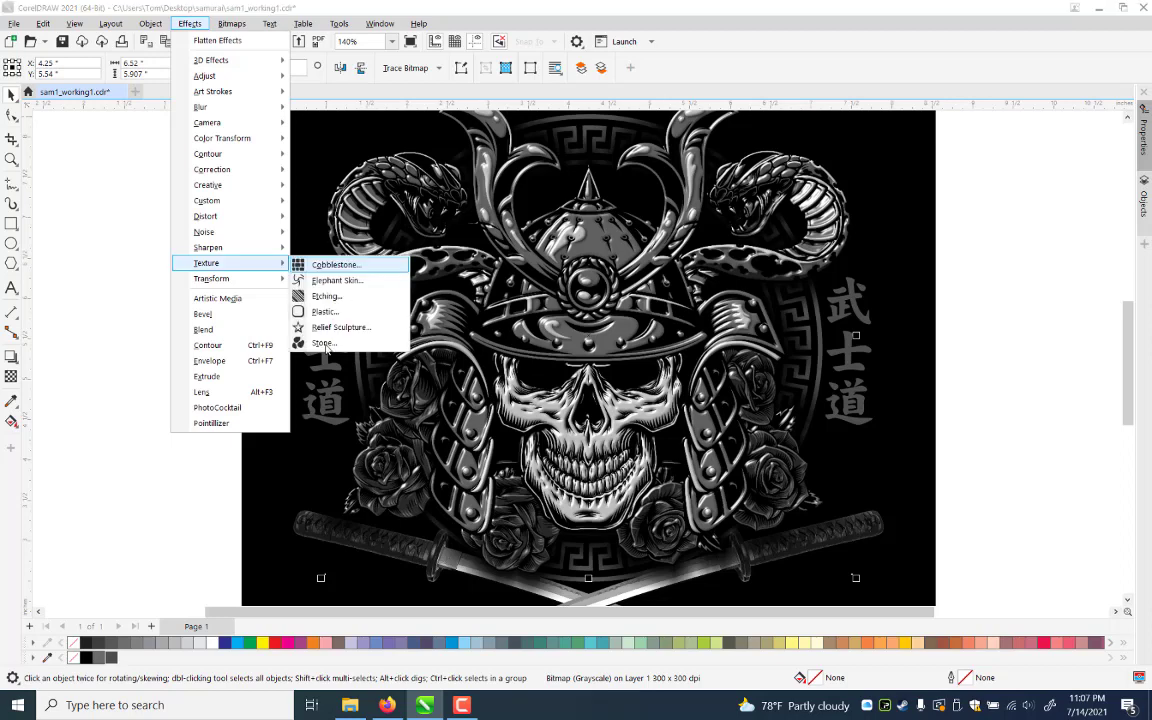
pyautogui.press('Down')
pyautogui.press('Down')
pyautogui.press('Down')
pyautogui.press('Down')
pyautogui.press('Down')
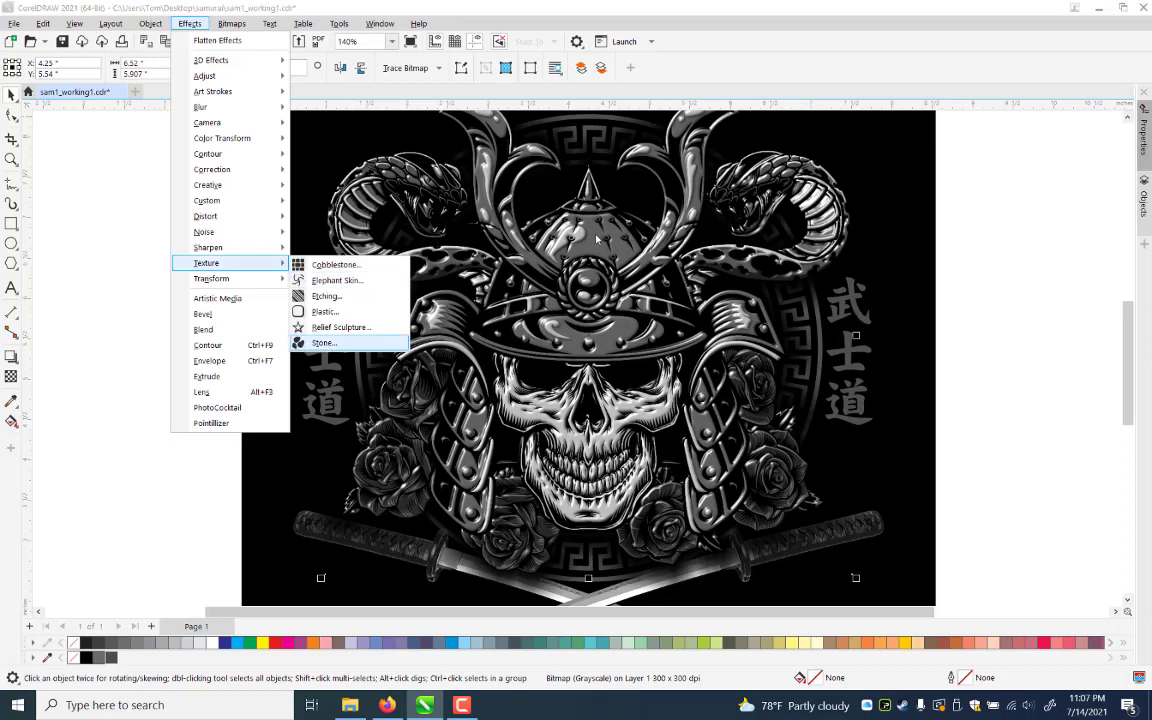
pyautogui.press('Return')
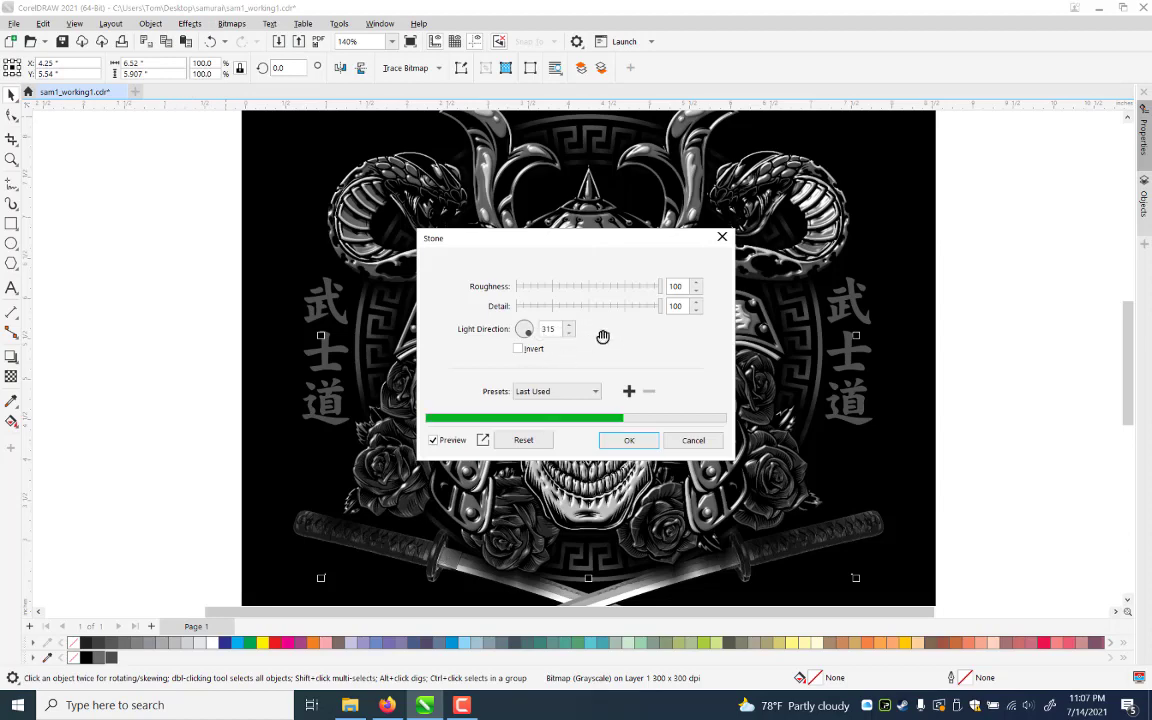
pyautogui.moveTo(603, 336); pyautogui.dragTo(946, 329)
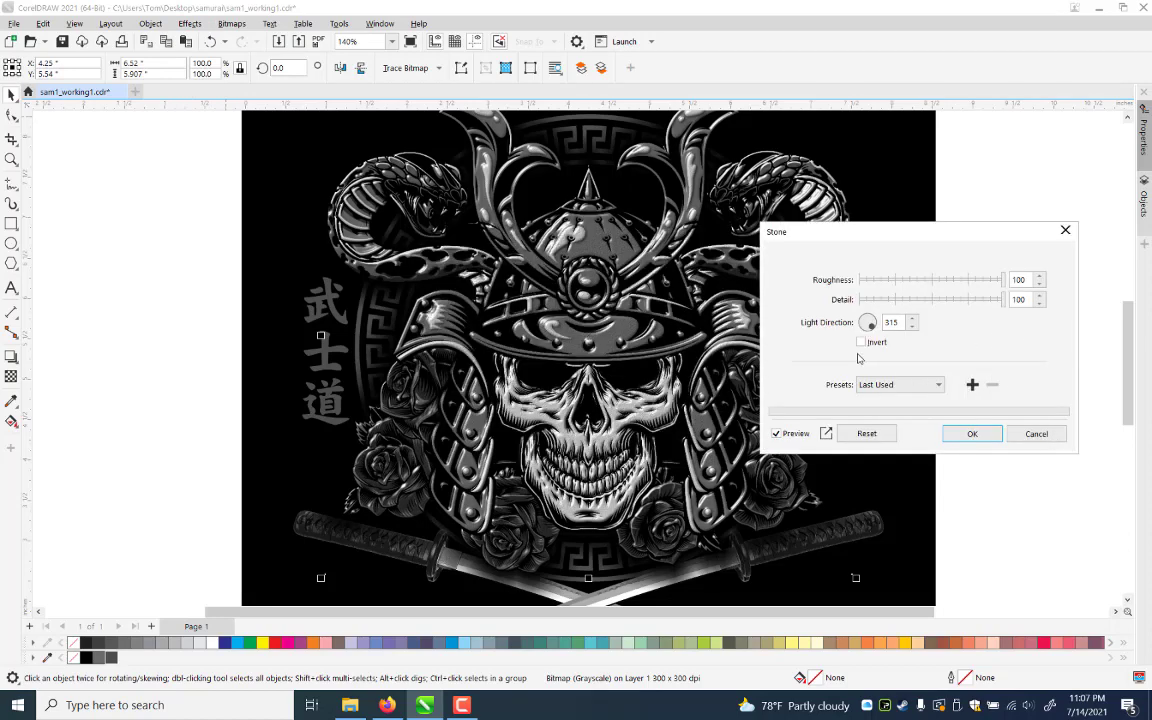
# Try roughness 66 and detail 56 for the Stone effect, settling on roughness 100 and detail 98
pyautogui.click(954, 288)
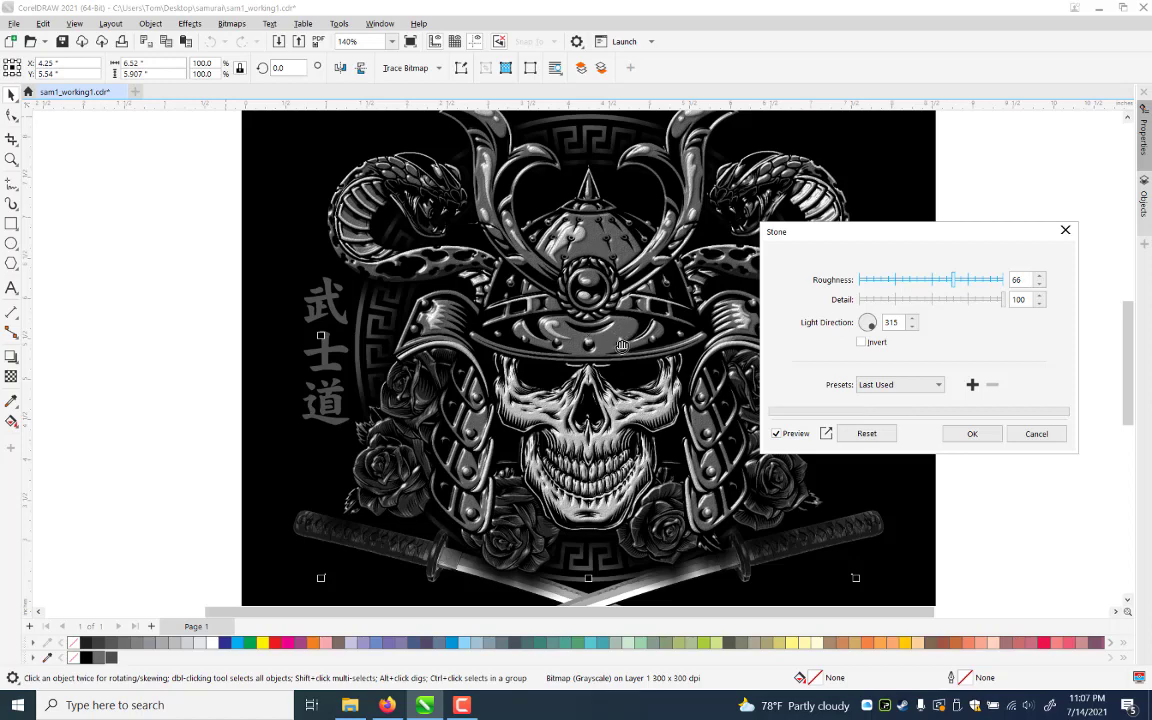
pyautogui.scroll(2, 621, 346)
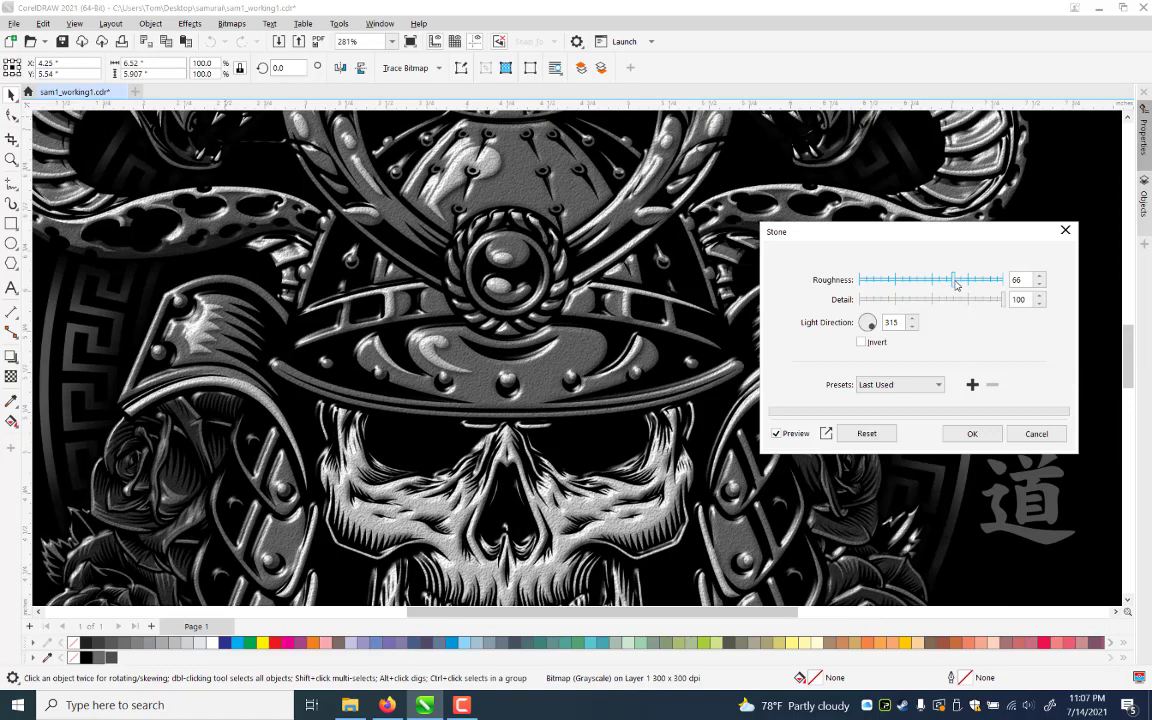
pyautogui.click(1008, 287)
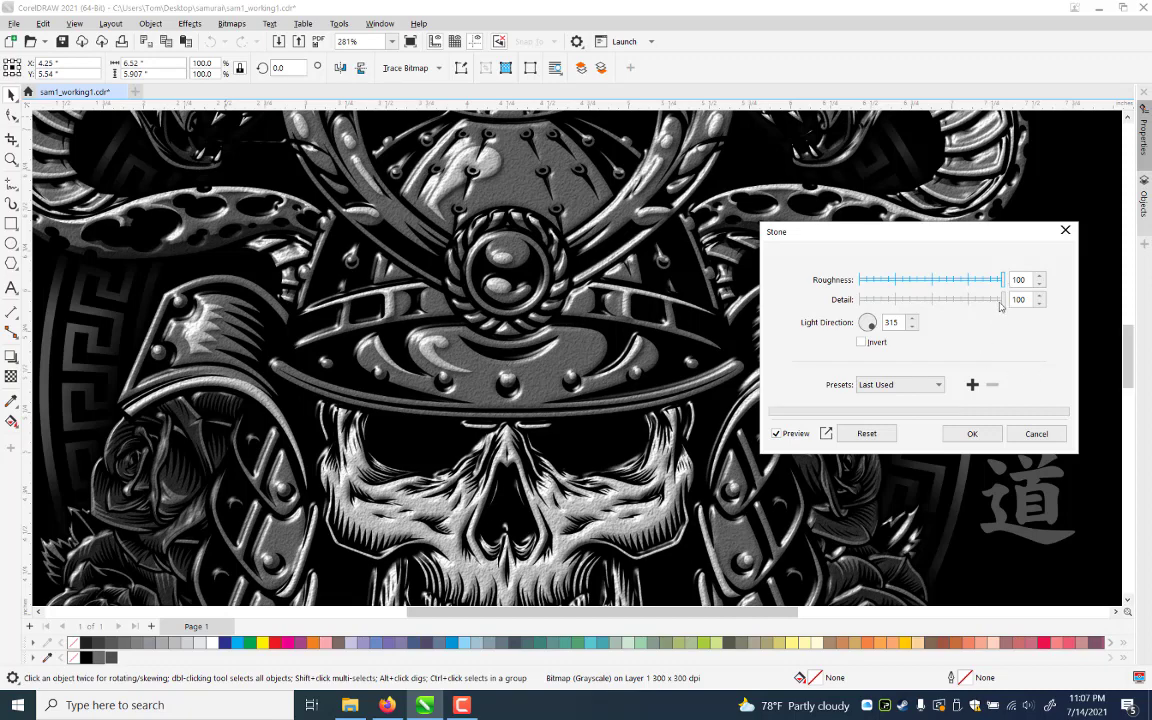
pyautogui.press('Tab')
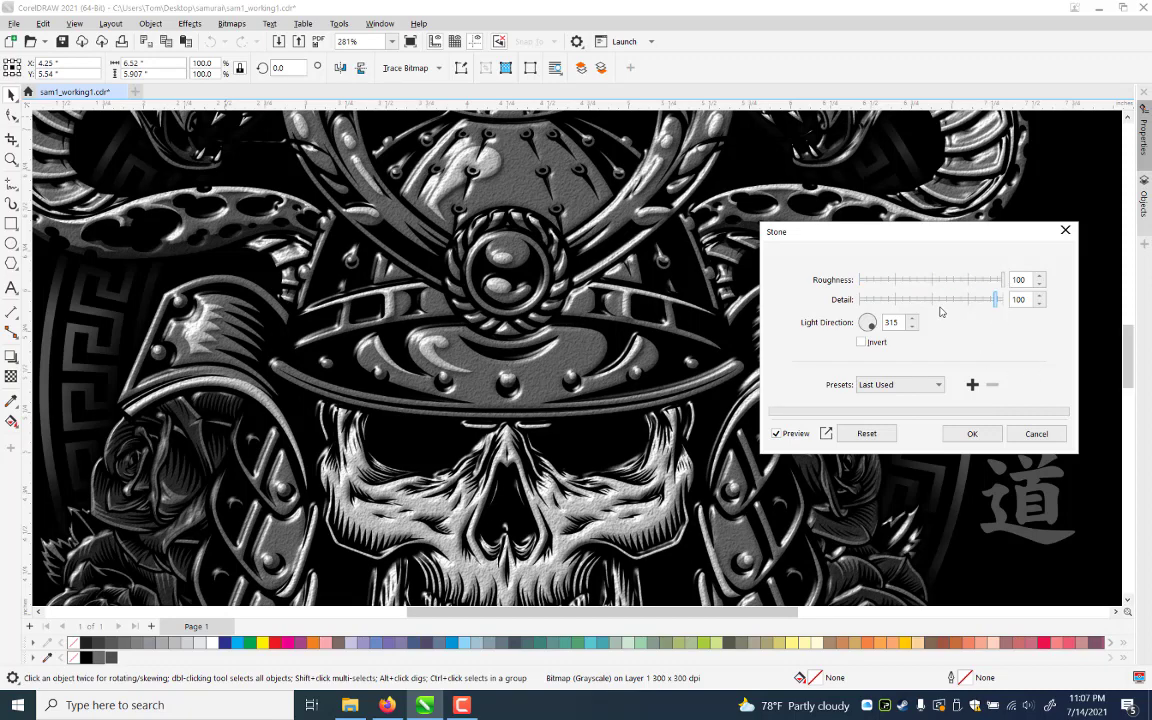
pyautogui.click(940, 311)
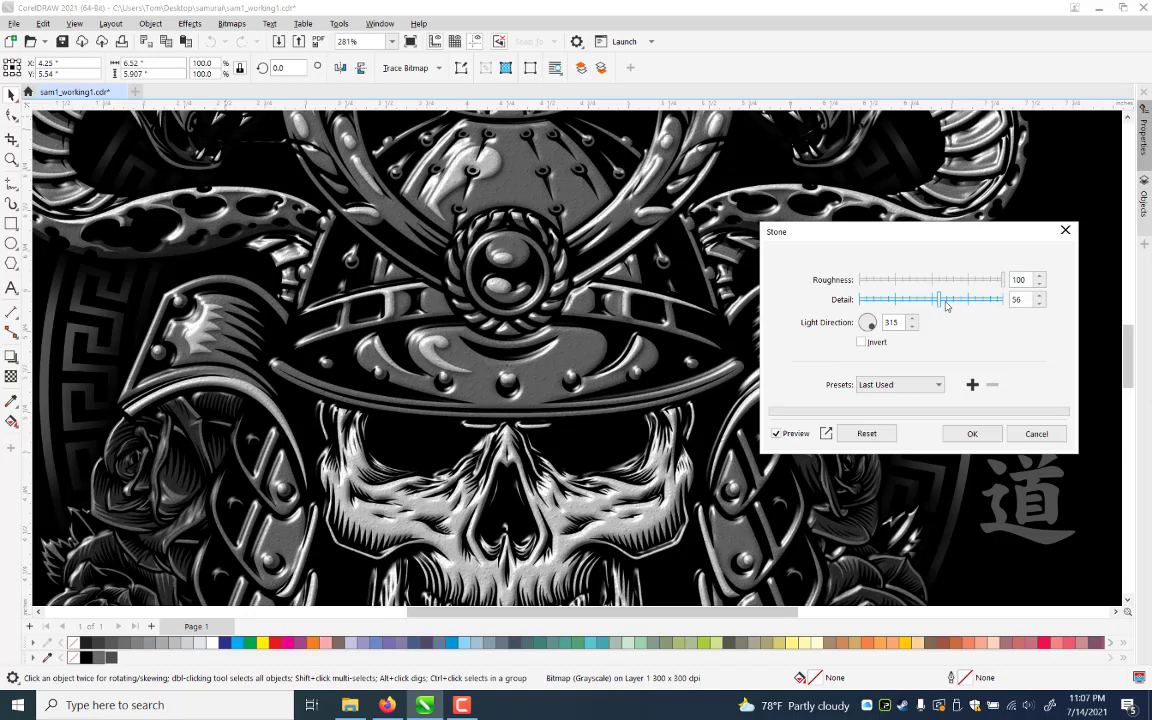
pyautogui.click(999, 306)
pyautogui.click(999, 302)
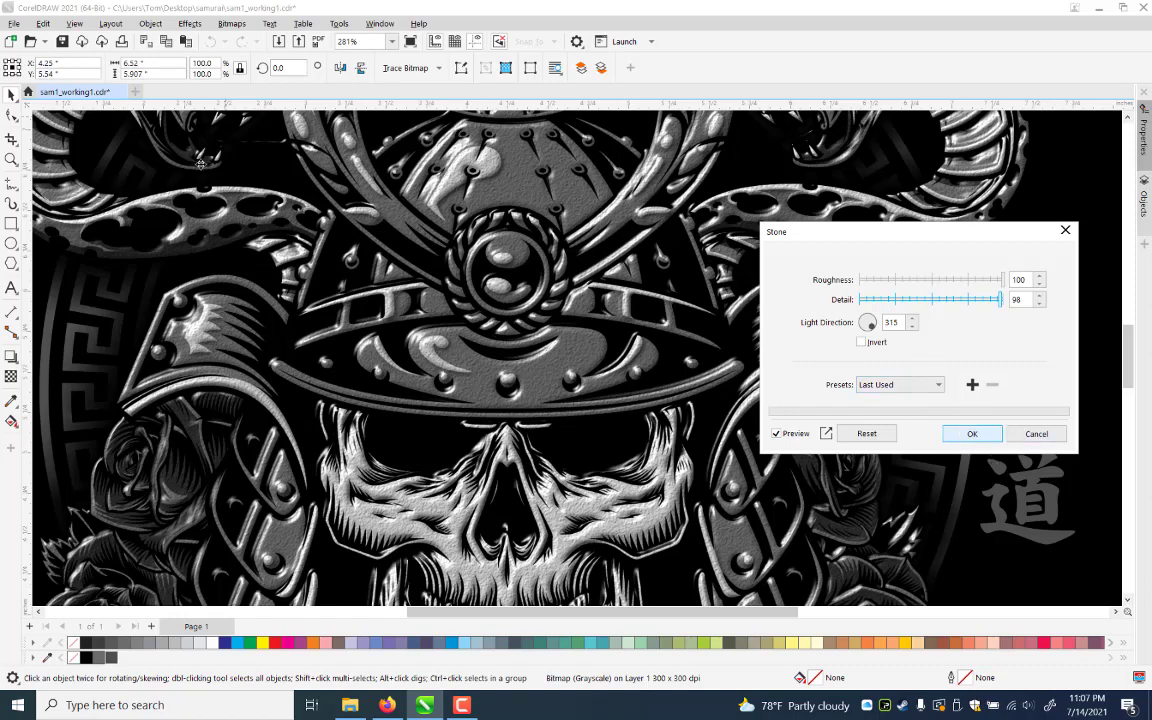
# Apply the Stone effect and open the Cobblestone texture effect for the bitmap, keeping its settings clear of the artwork
pyautogui.press('Return')
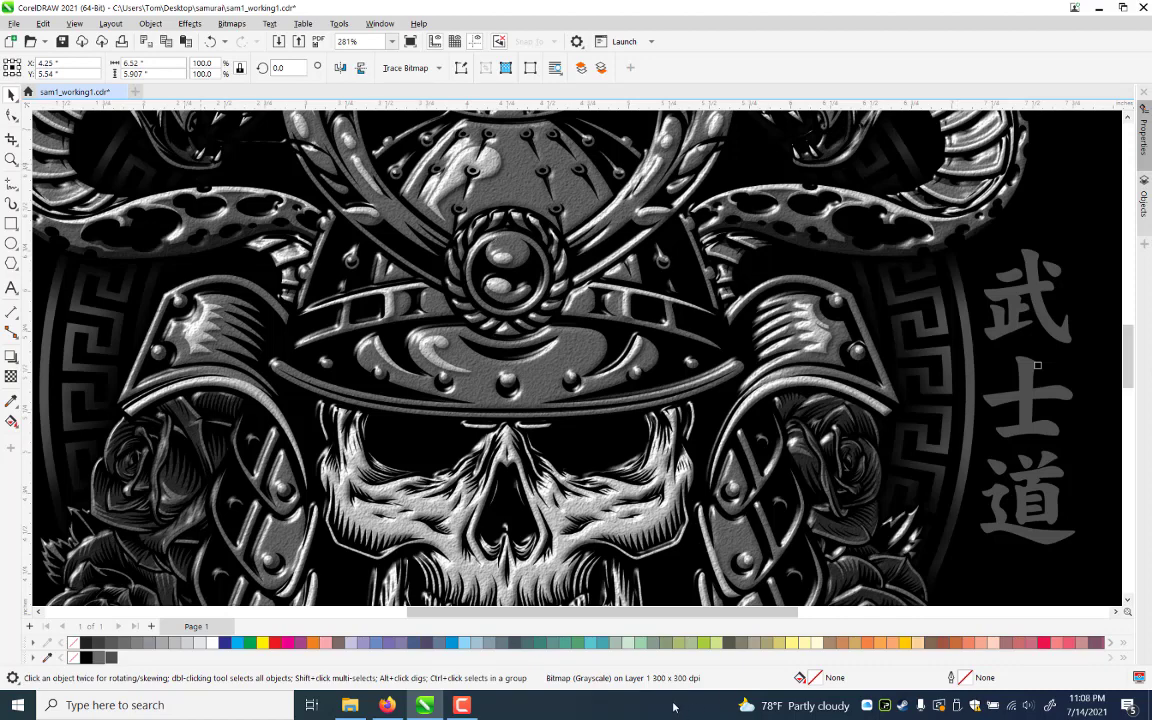
pyautogui.click(190, 23)
pyautogui.press('Right')
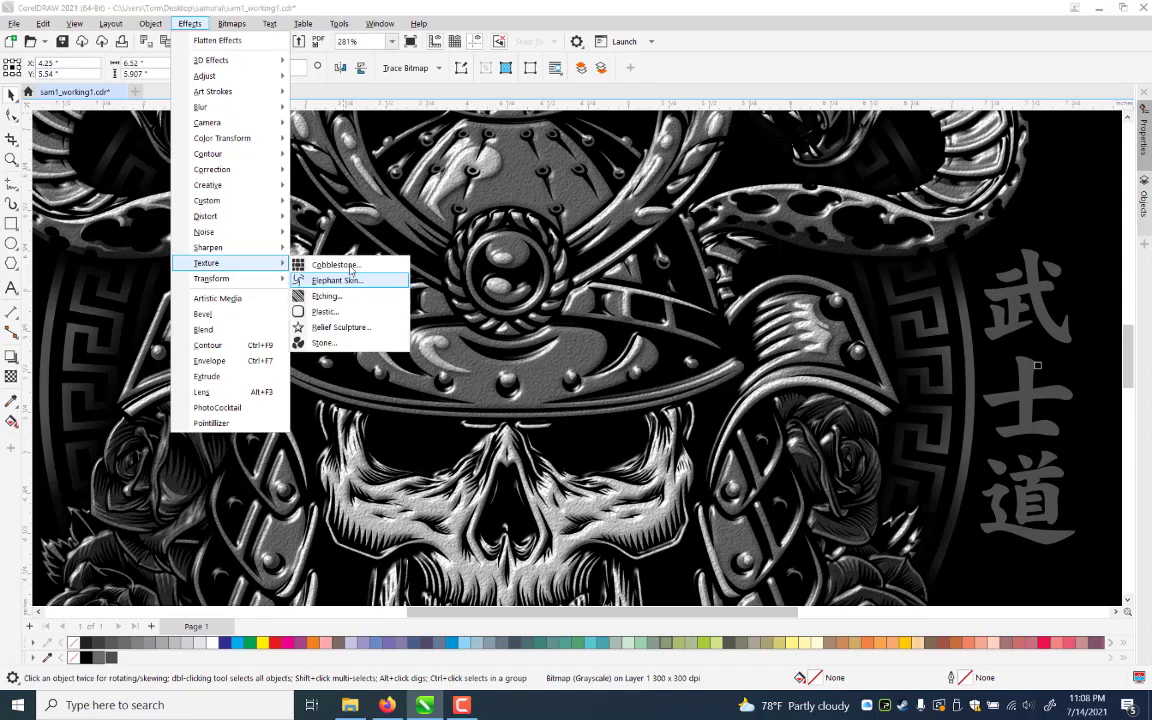
pyautogui.click(760, 411)
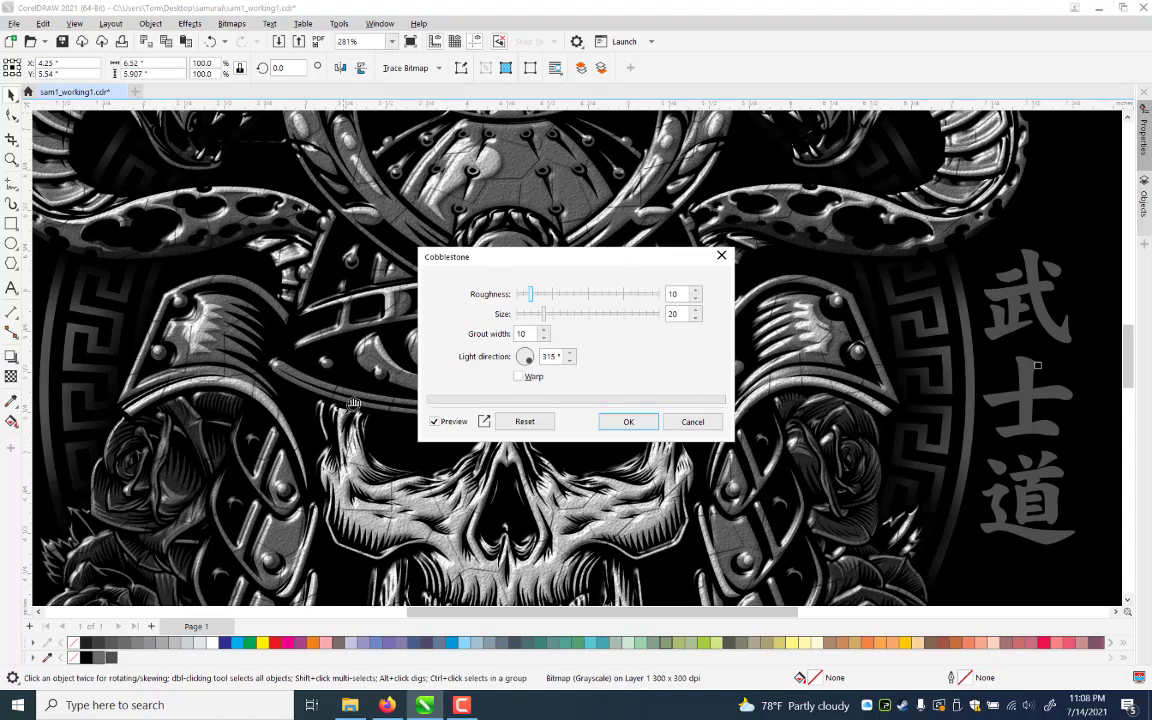
pyautogui.moveTo(627, 262); pyautogui.dragTo(1010, 280)
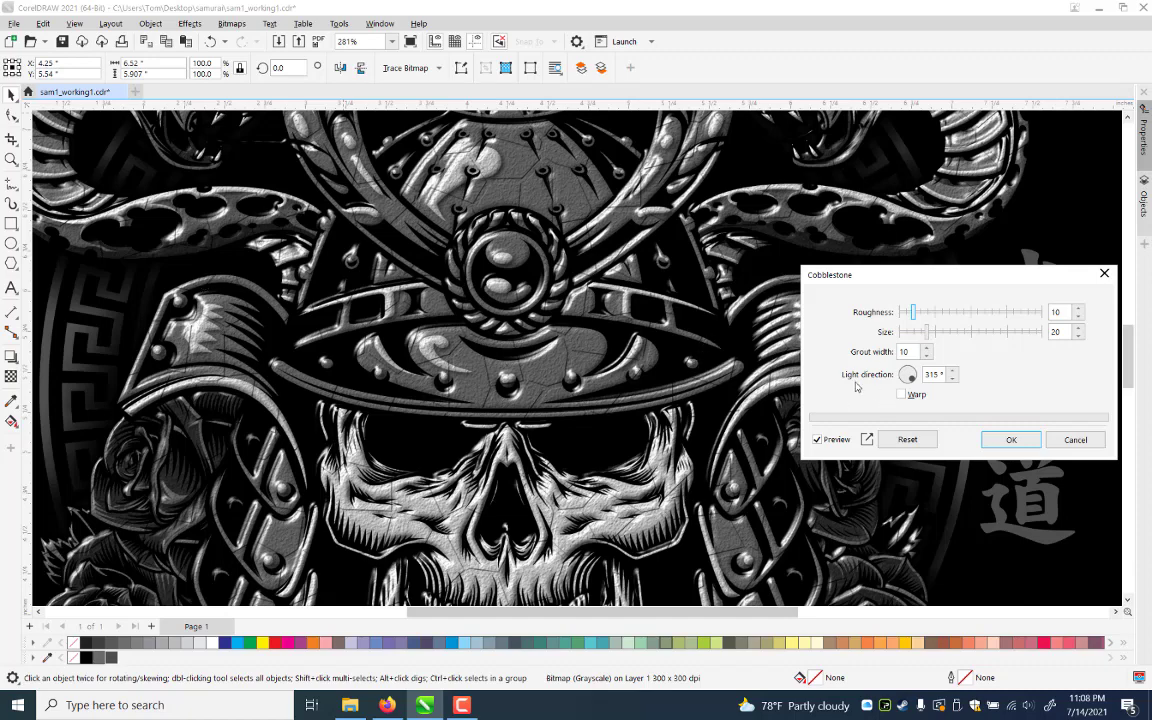
# Try Cobblestone sizes of 41, 24 and 37 on the skull artwork, settling on a size of 31
pyautogui.click(958, 346)
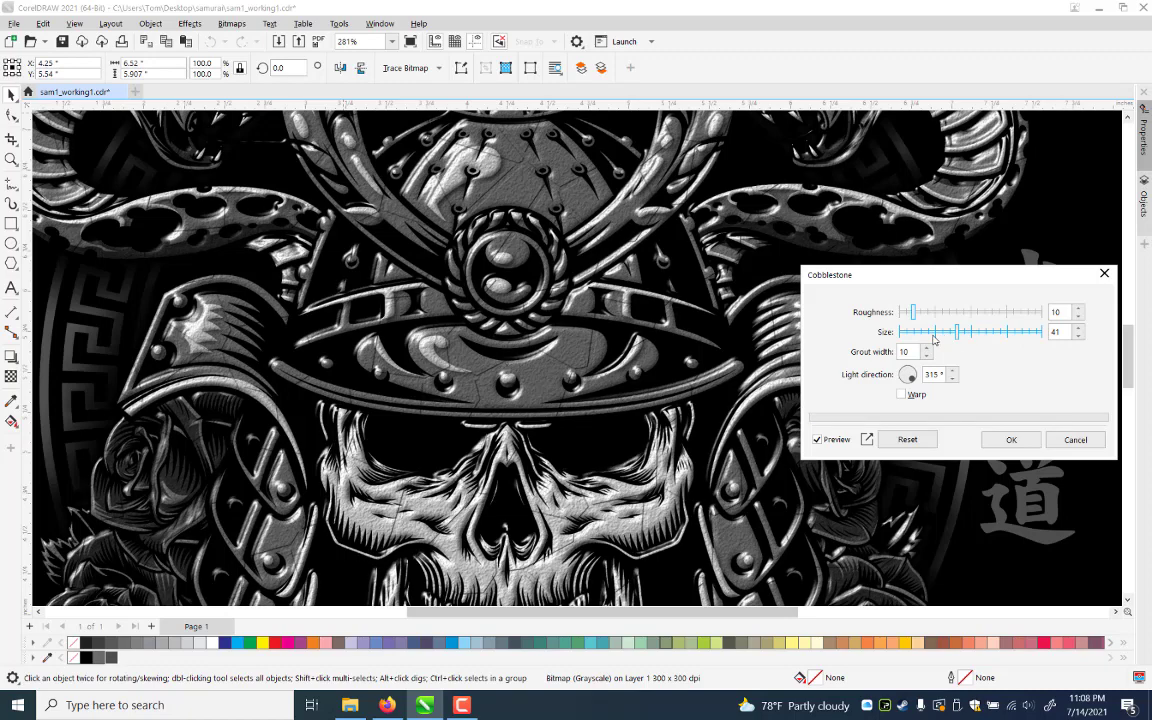
pyautogui.click(933, 333)
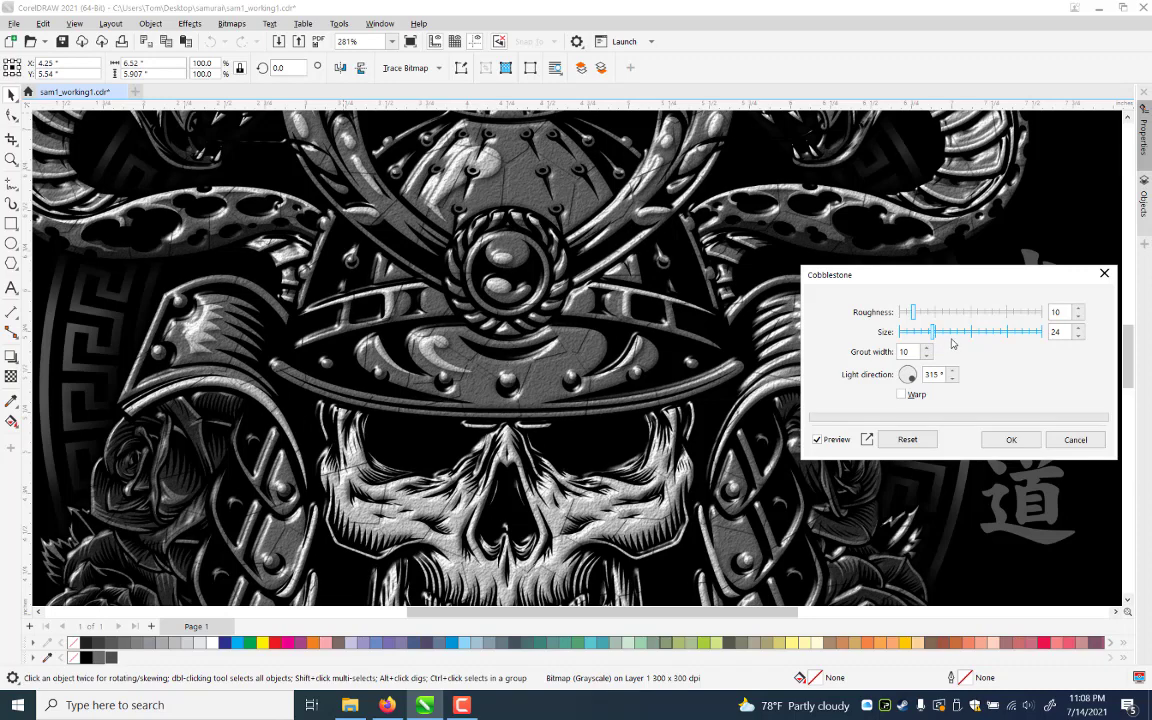
pyautogui.click(952, 340)
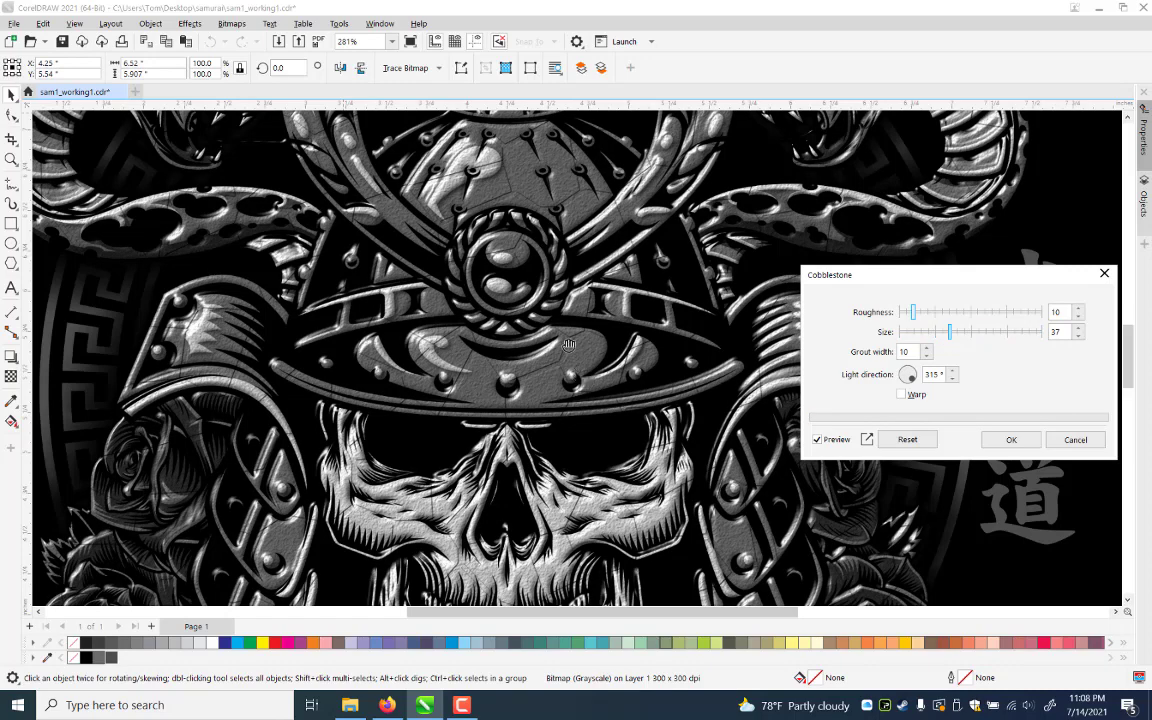
pyautogui.scroll(-2, 569, 345)
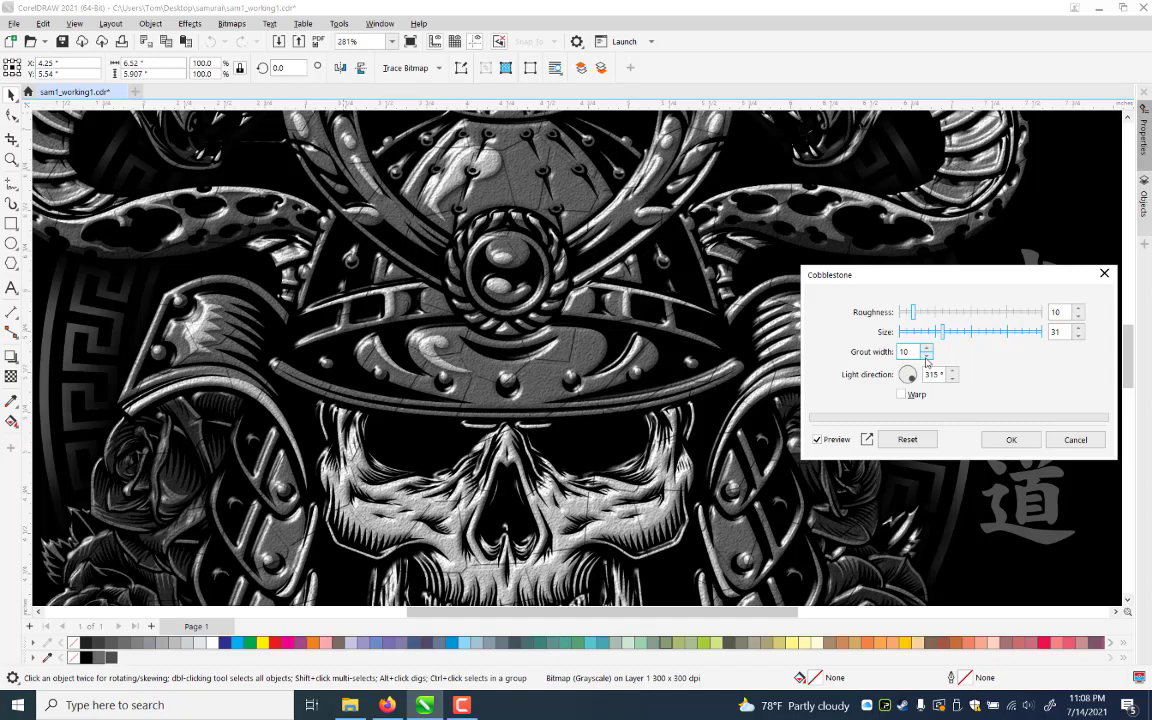
# Try a Cobblestone grout width of 9, return it to 10 and apply the effect to the bitmap
pyautogui.click(926, 357)
pyautogui.click(926, 357)
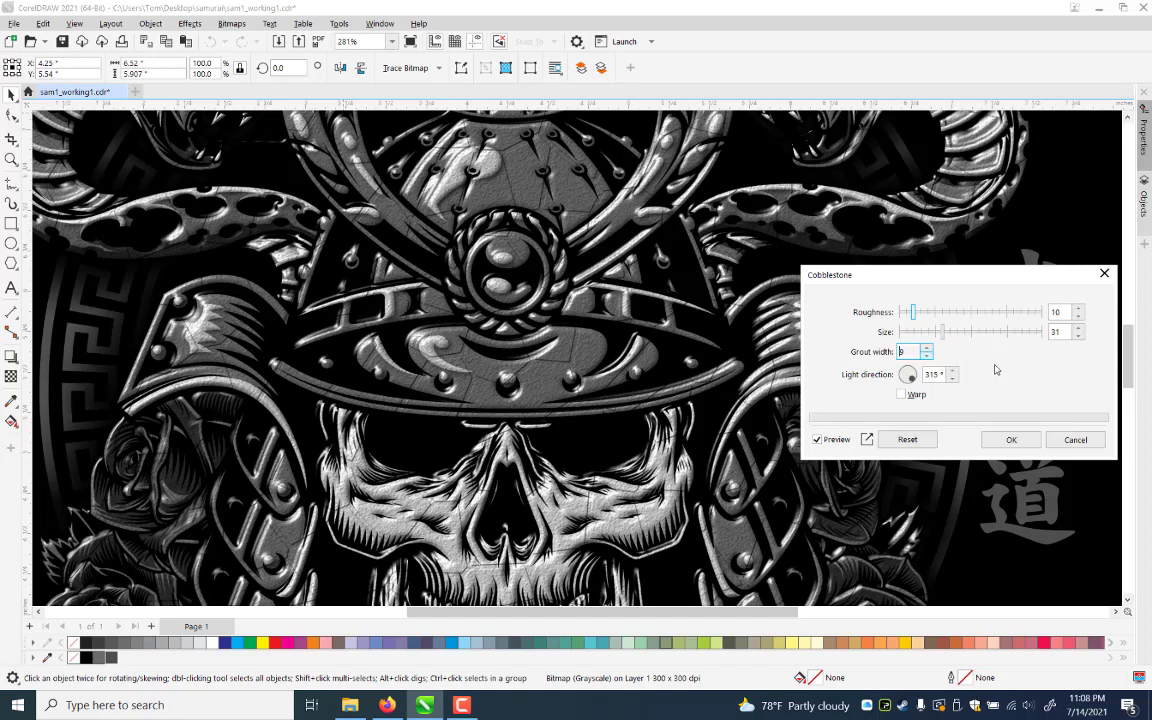
pyautogui.press('Up')
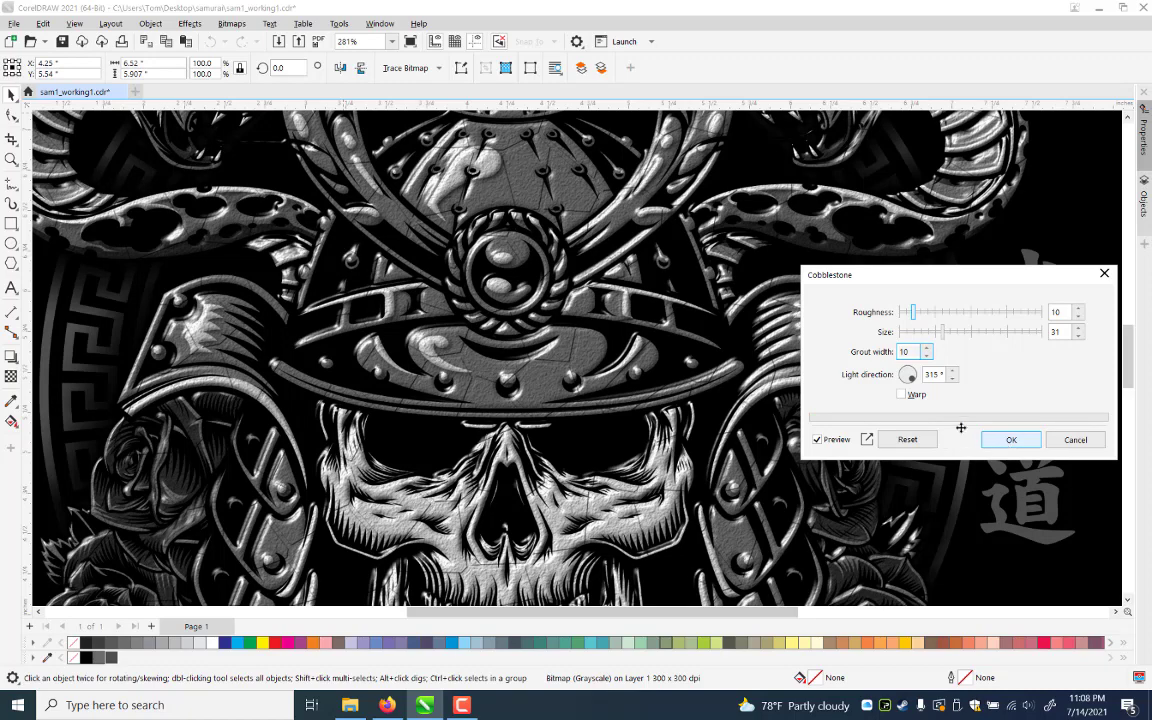
pyautogui.press('Return')
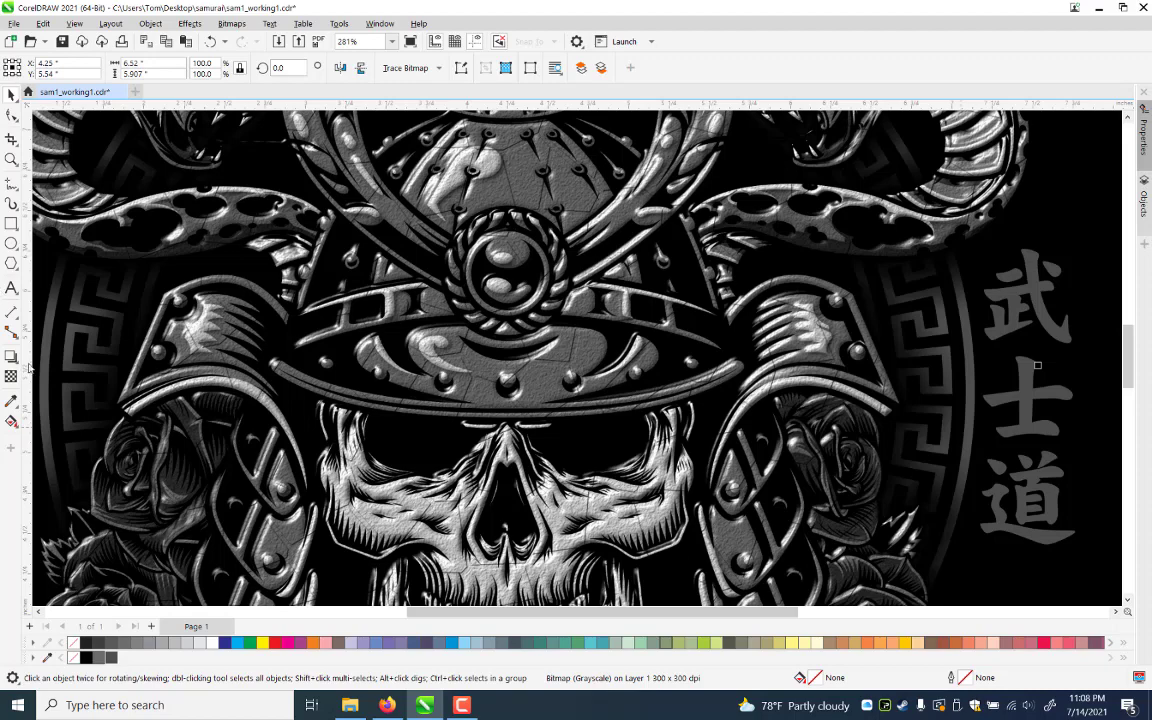
# Mirror the textured samurai skull bitmap horizontally out to the left of the black background
pyautogui.click(11, 160)
pyautogui.rightClick(685, 512)
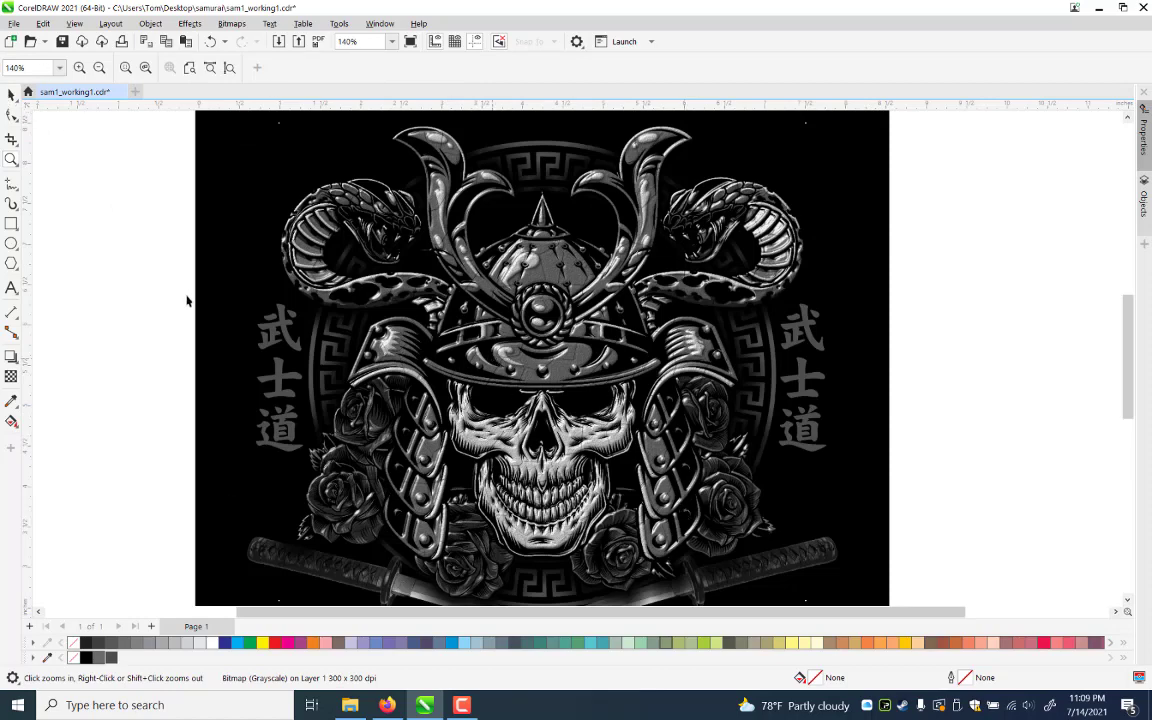
pyautogui.click(510, 345)
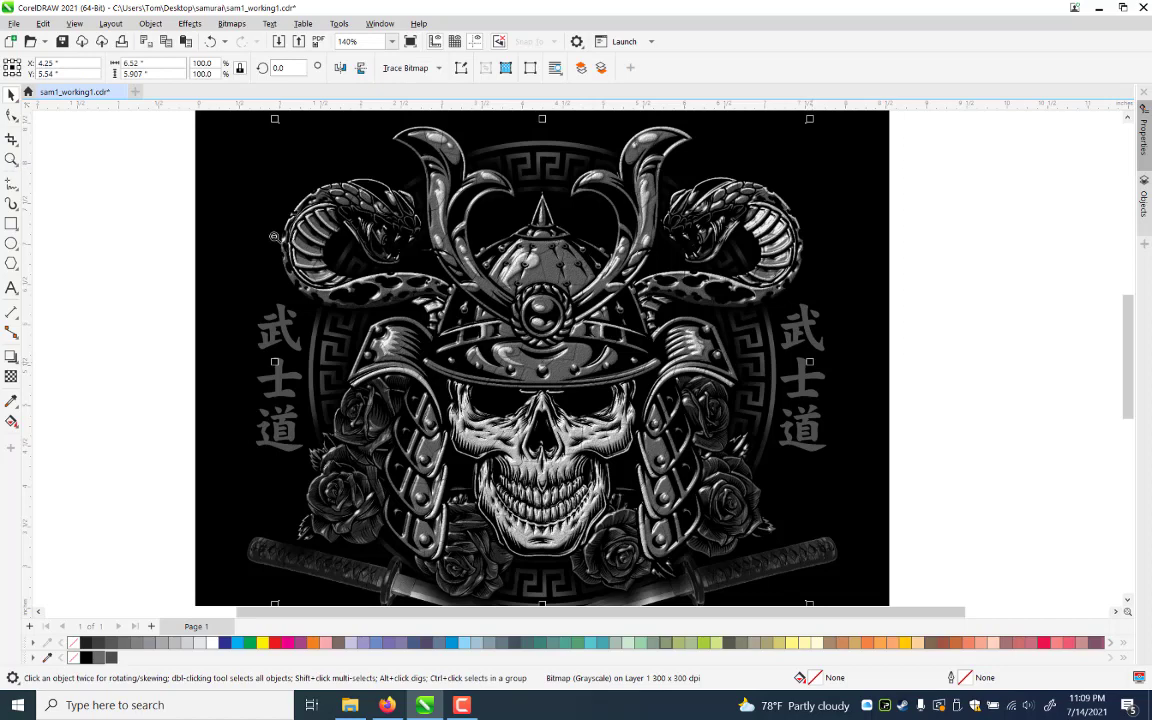
pyautogui.press('z')
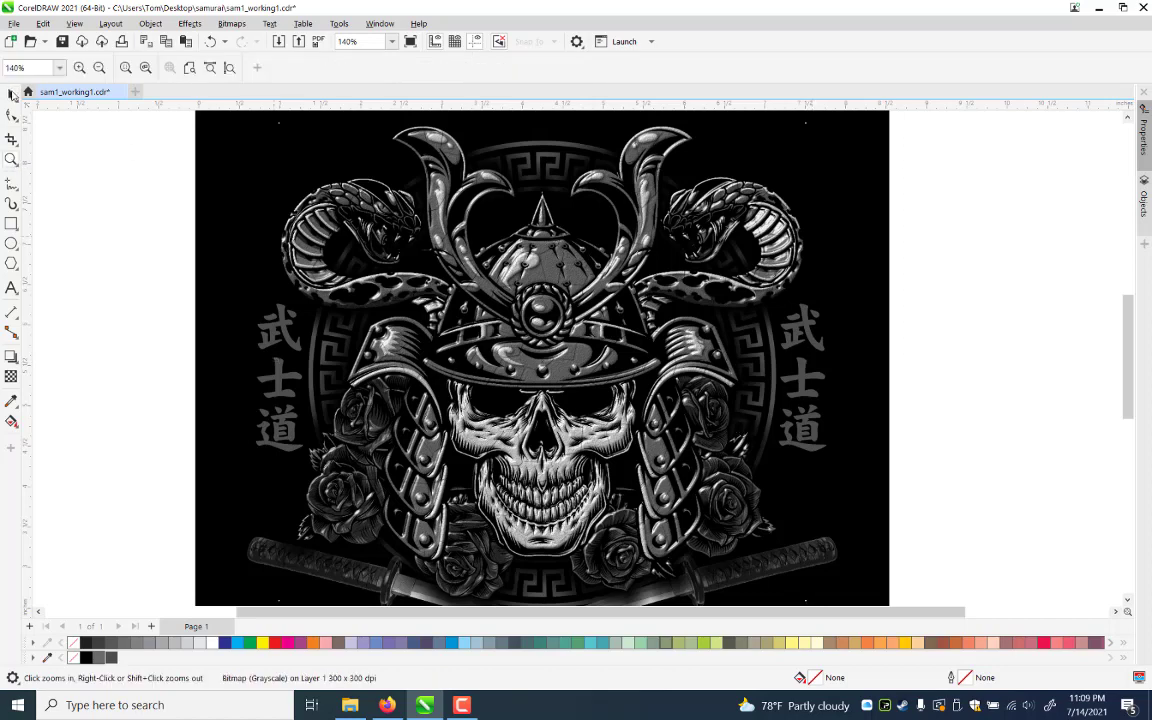
pyautogui.press('F3')
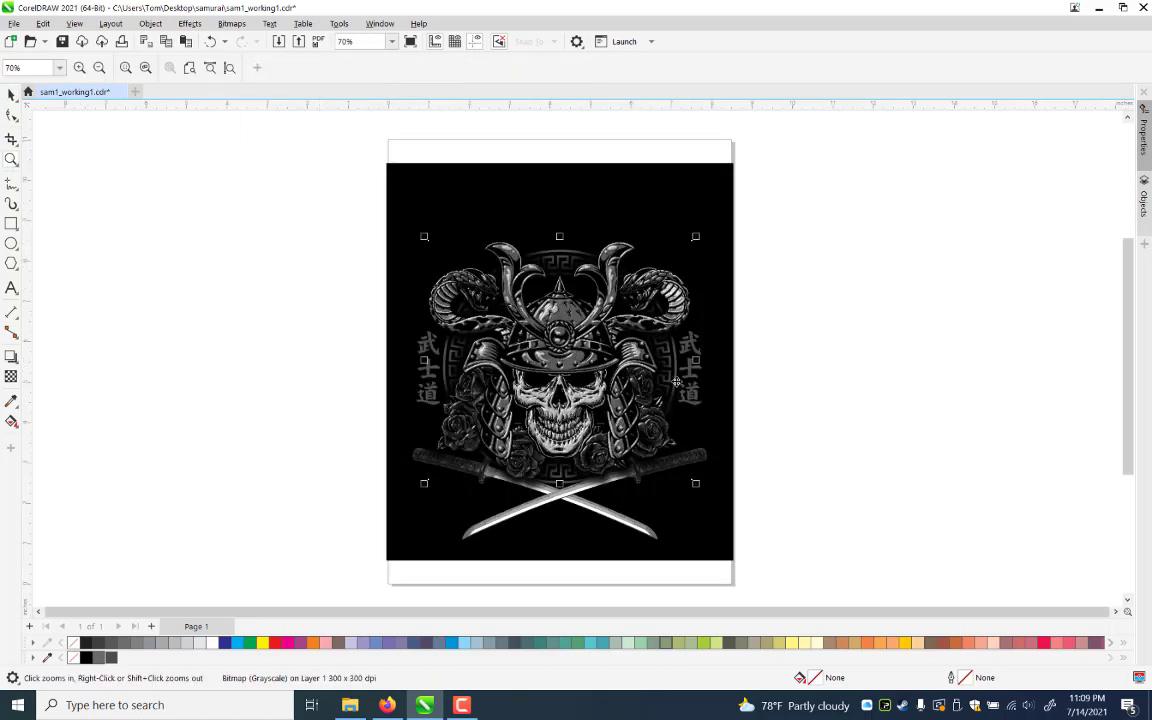
pyautogui.press('space')
pyautogui.press('Escape')
pyautogui.click(573, 391)
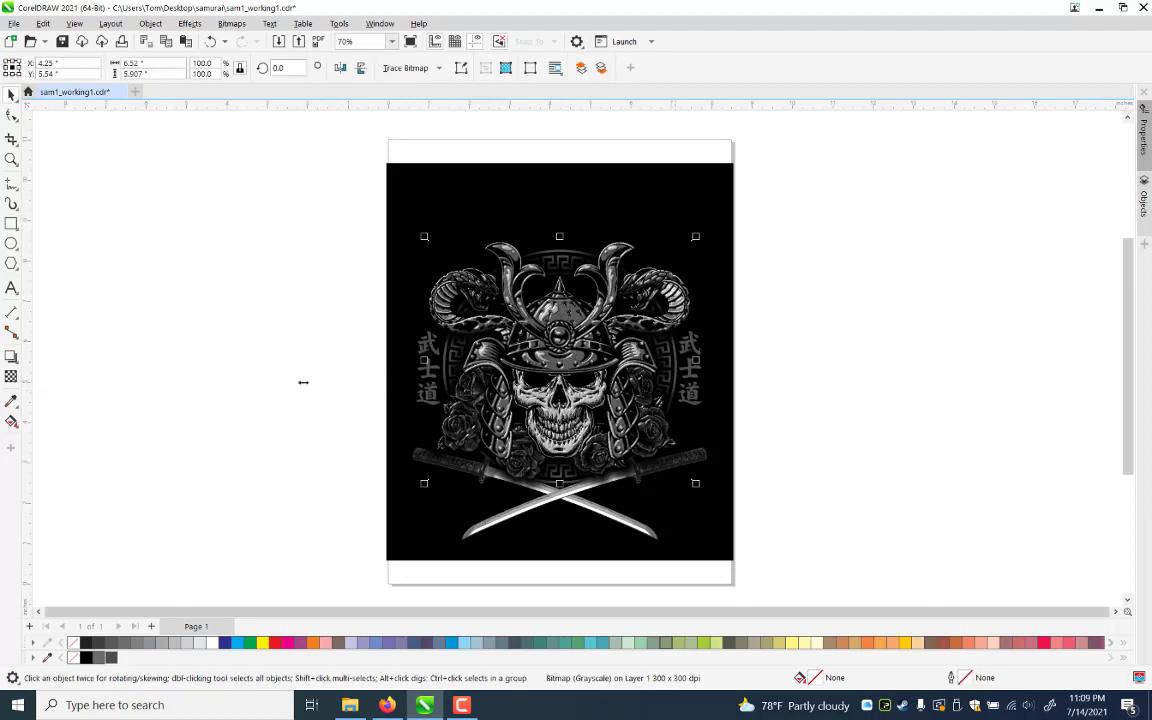
pyautogui.moveTo(303, 382); pyautogui.dragTo(287, 336)
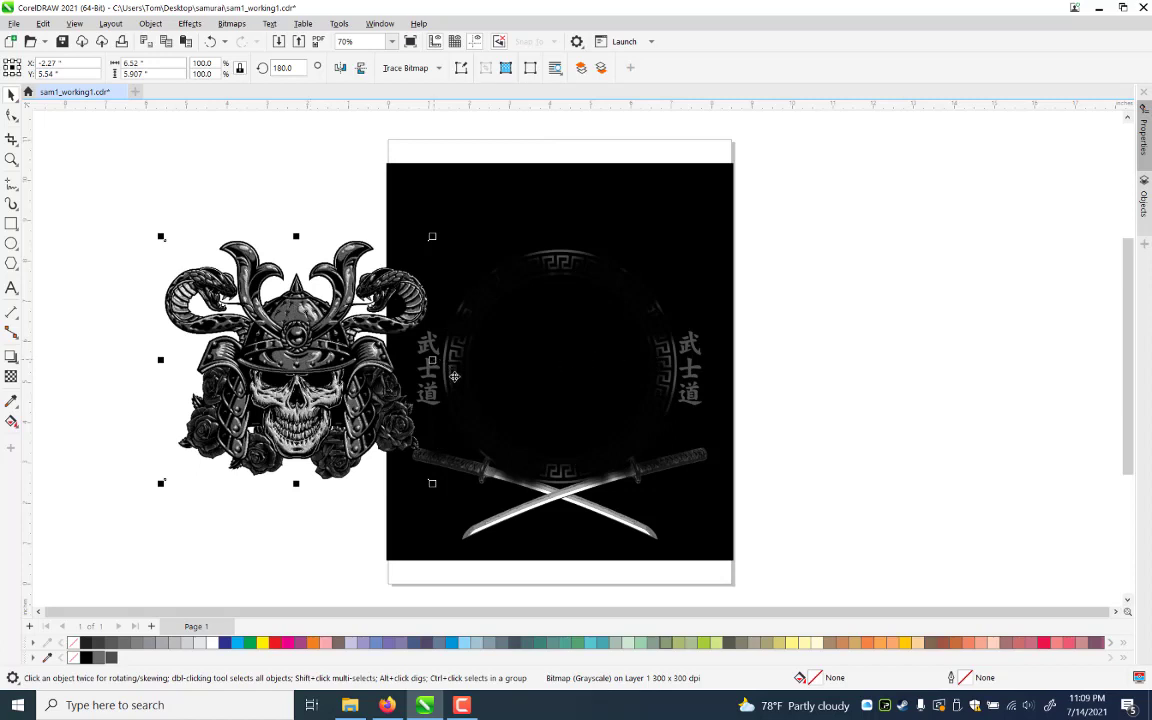
# Mirror the two blurred black lens rectangles out to the right of the page, away from the circular border
pyautogui.click(409, 360)
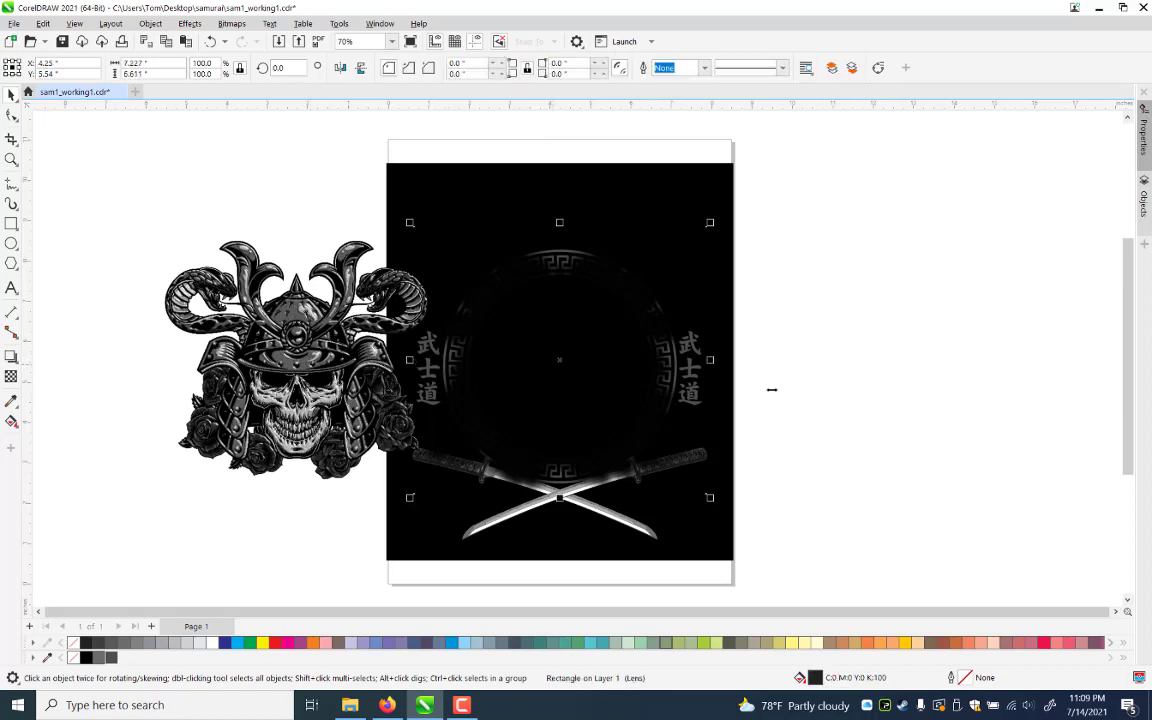
pyautogui.moveTo(410, 360); pyautogui.dragTo(772, 390)
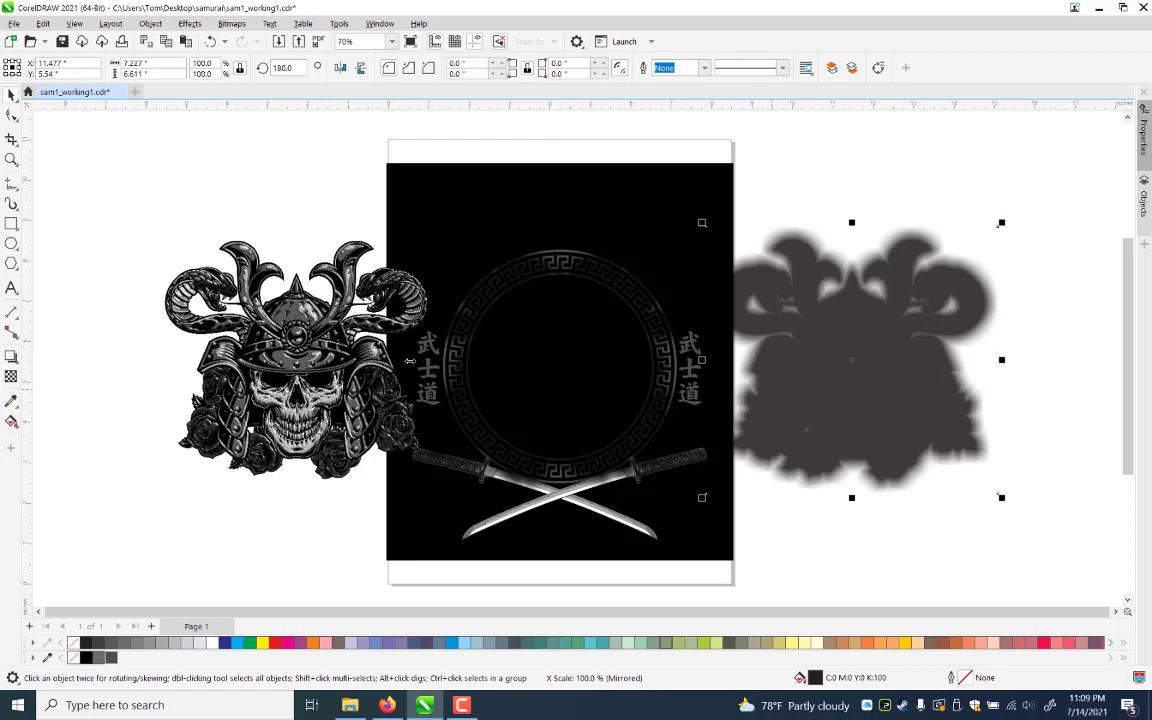
pyautogui.hotkey('ctrl', 'z')
pyautogui.click(791, 178)
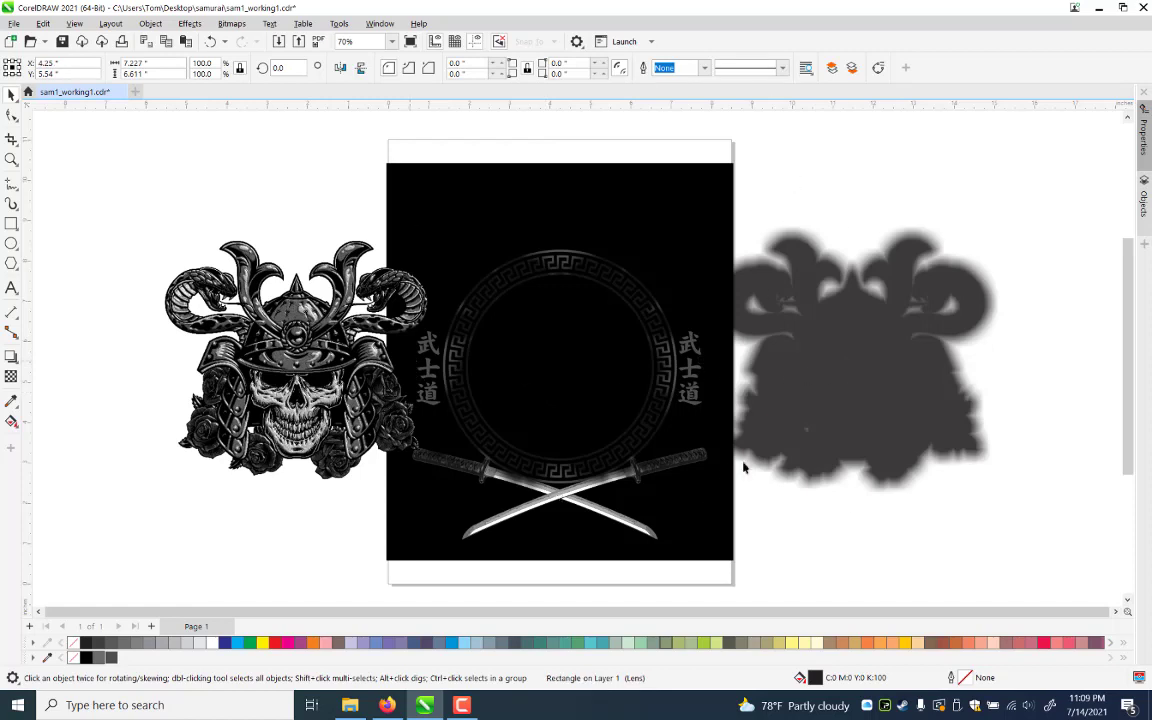
pyautogui.click(202, 197)
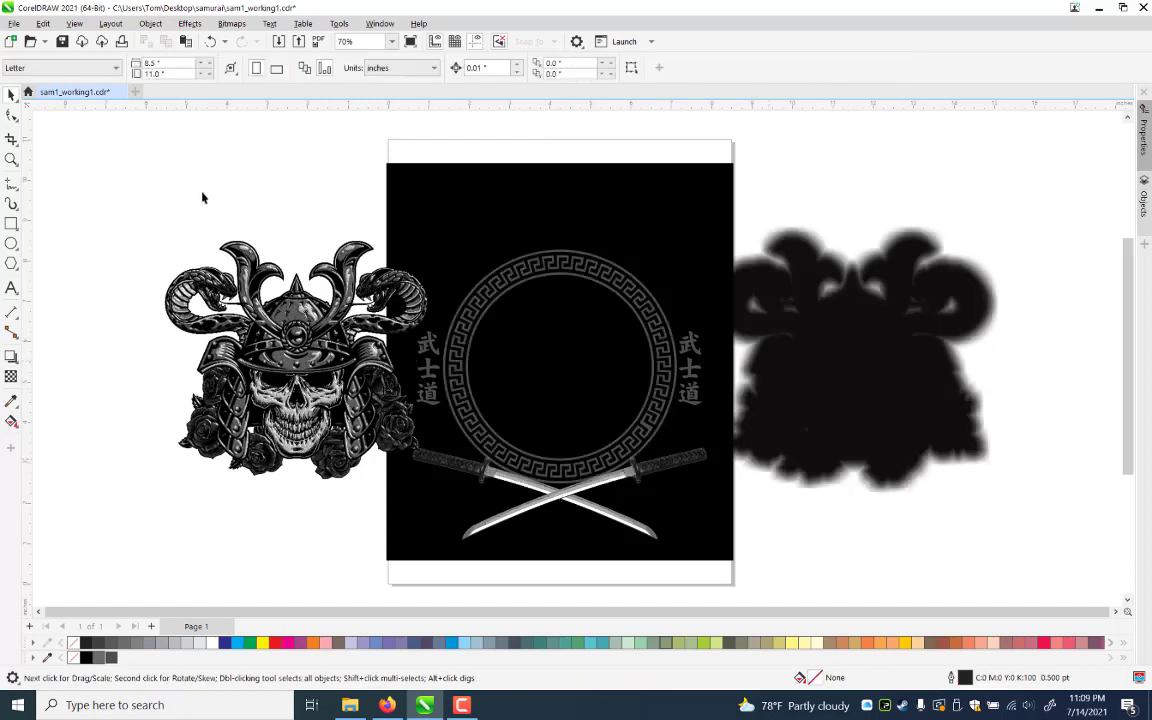
# Apply a soft-edge bevel with a 0.1-inch distance to the kanji columns on both sides of the circular border
pyautogui.click(12, 159)
pyautogui.moveTo(749, 520)
pyautogui.mouseDown()
pyautogui.moveTo(800, 534)
pyautogui.moveTo(401, 302)
pyautogui.moveTo(317, 222)
pyautogui.mouseUp()
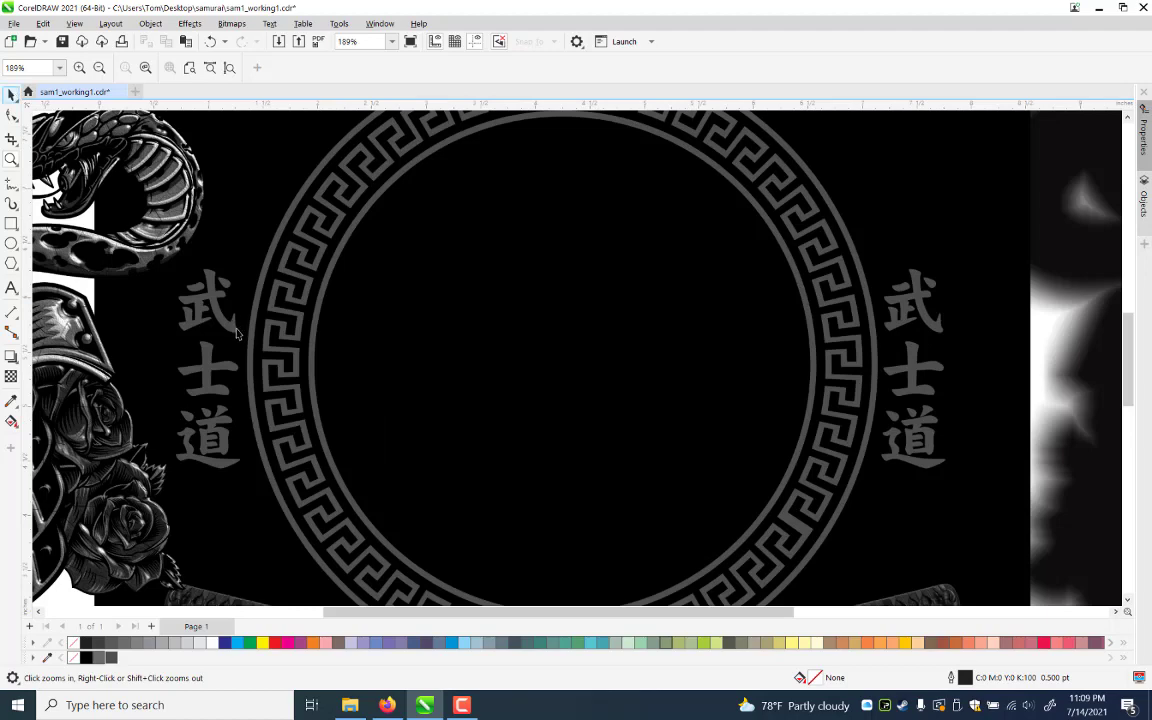
pyautogui.press('space')
pyautogui.click(214, 296)
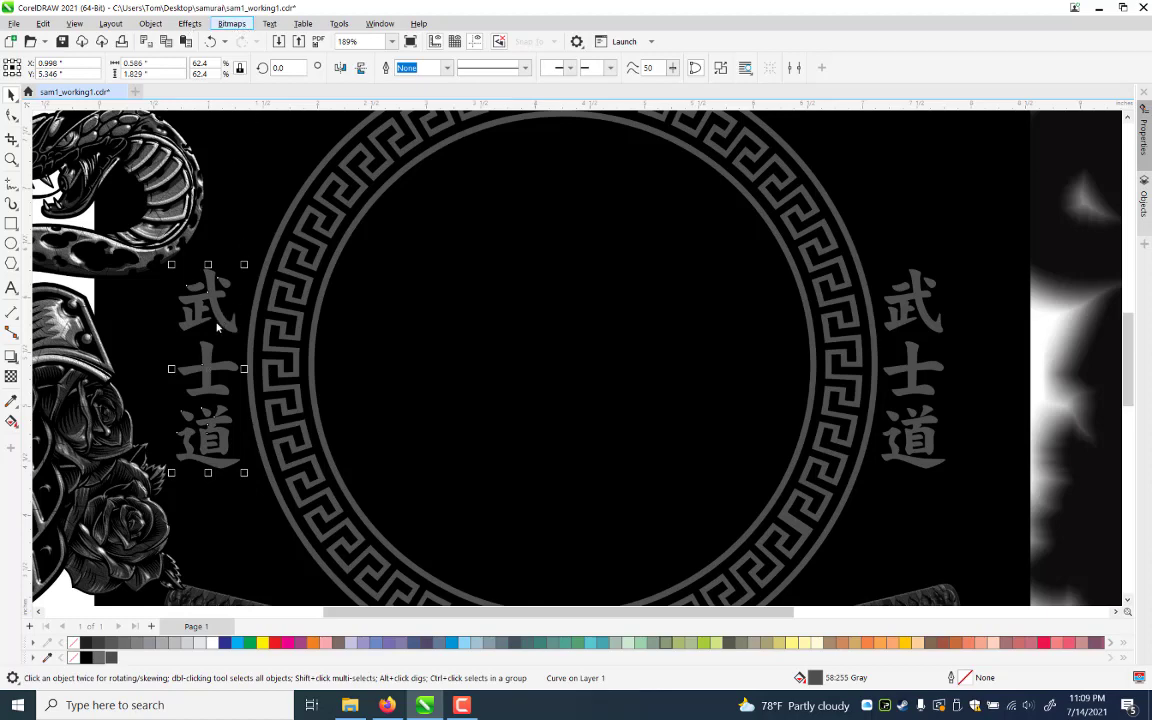
pyautogui.click(190, 23)
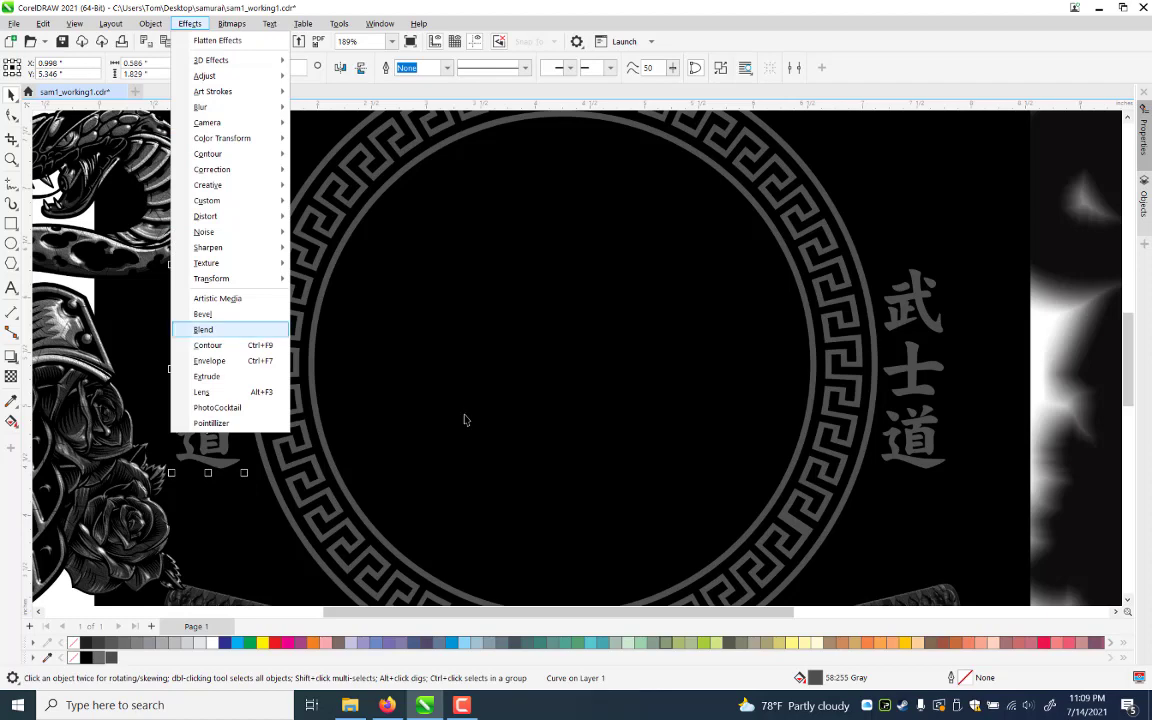
pyautogui.press('Return')
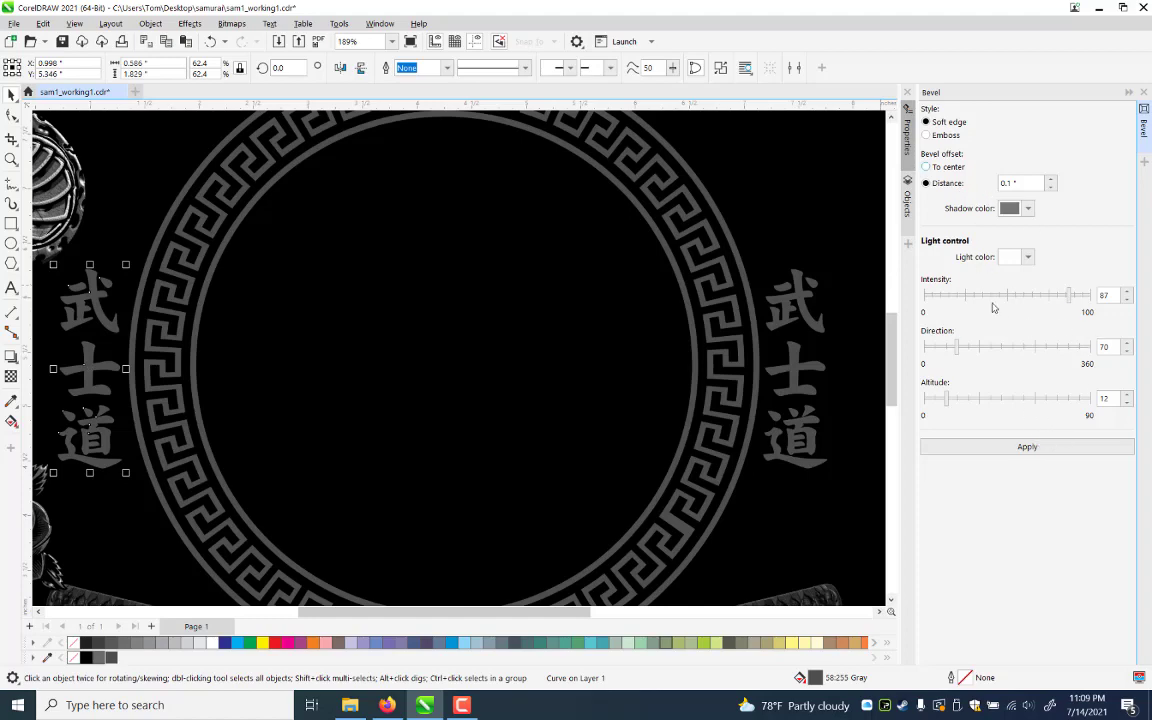
pyautogui.click(1039, 450)
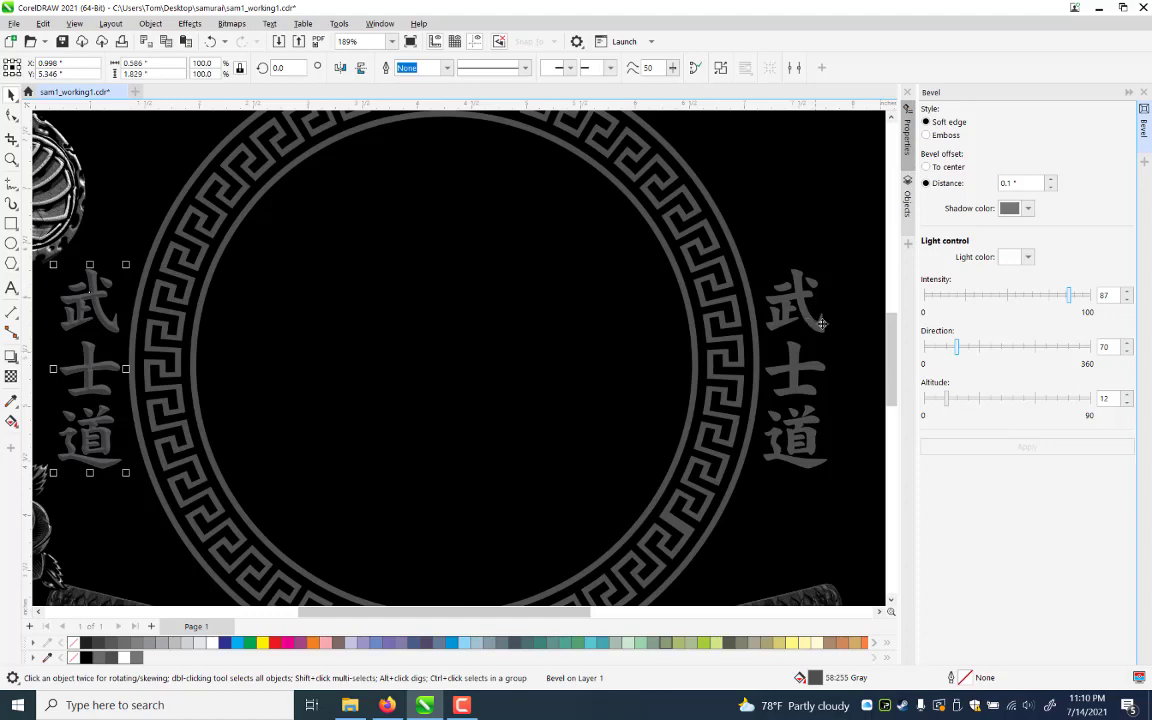
pyautogui.click(796, 458)
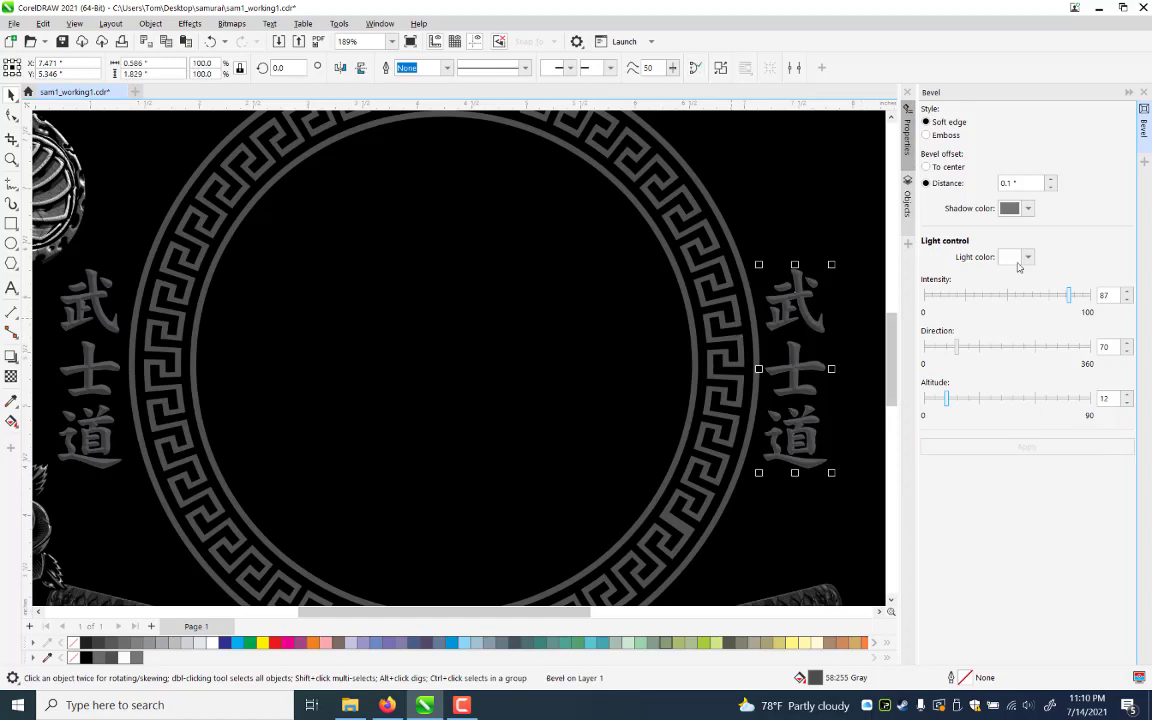
pyautogui.click(1027, 446)
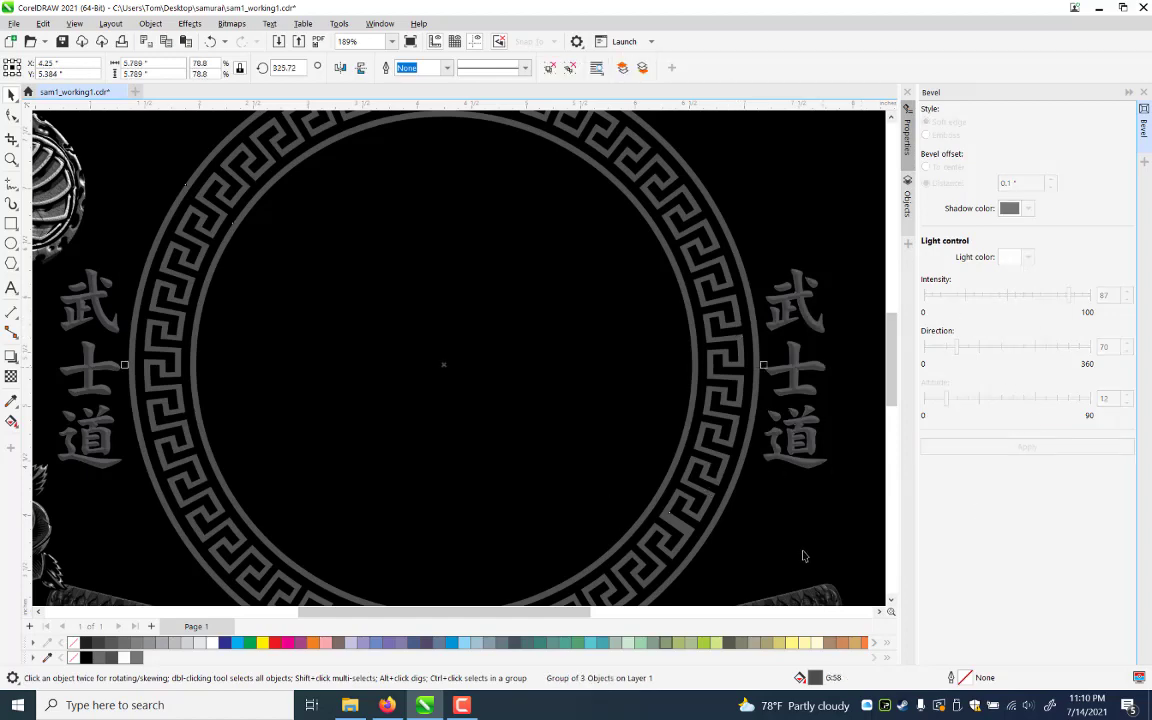
# Ungroup the circular key-pattern border, combine its three objects into one curve and apply the soft-edge bevel
pyautogui.click(751, 445)
pyautogui.click(751, 443)
pyautogui.hotkey('ctrl', 'u')
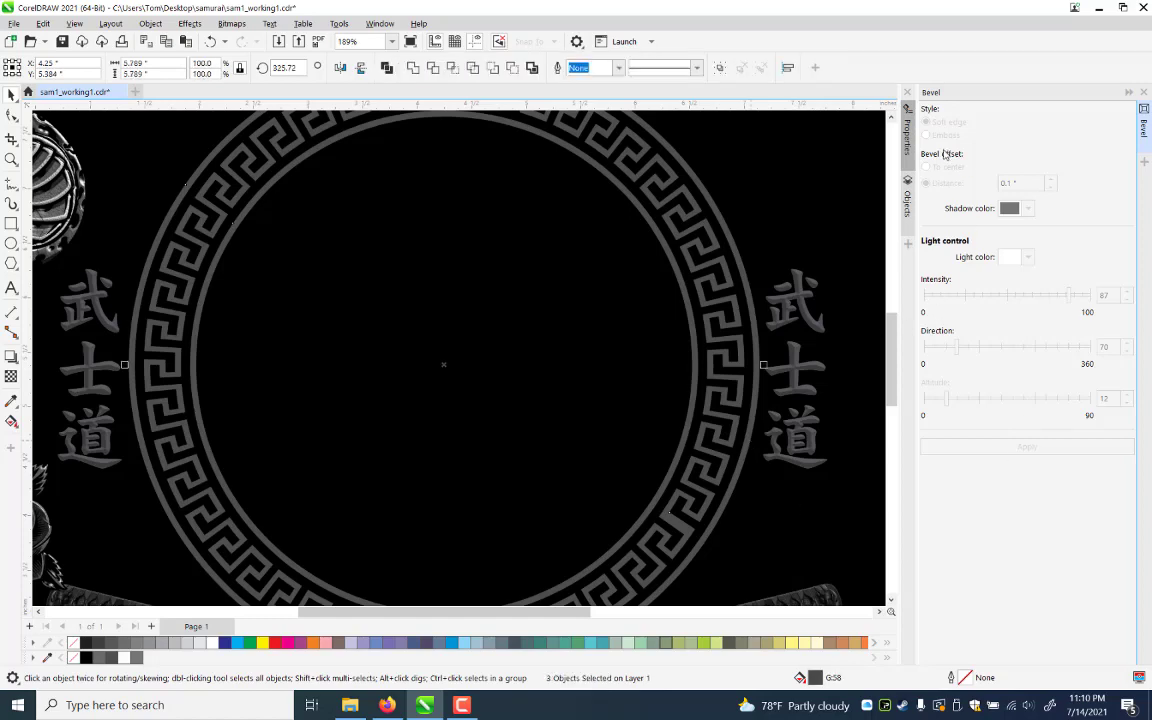
pyautogui.hotkey('ctrl', 'l')
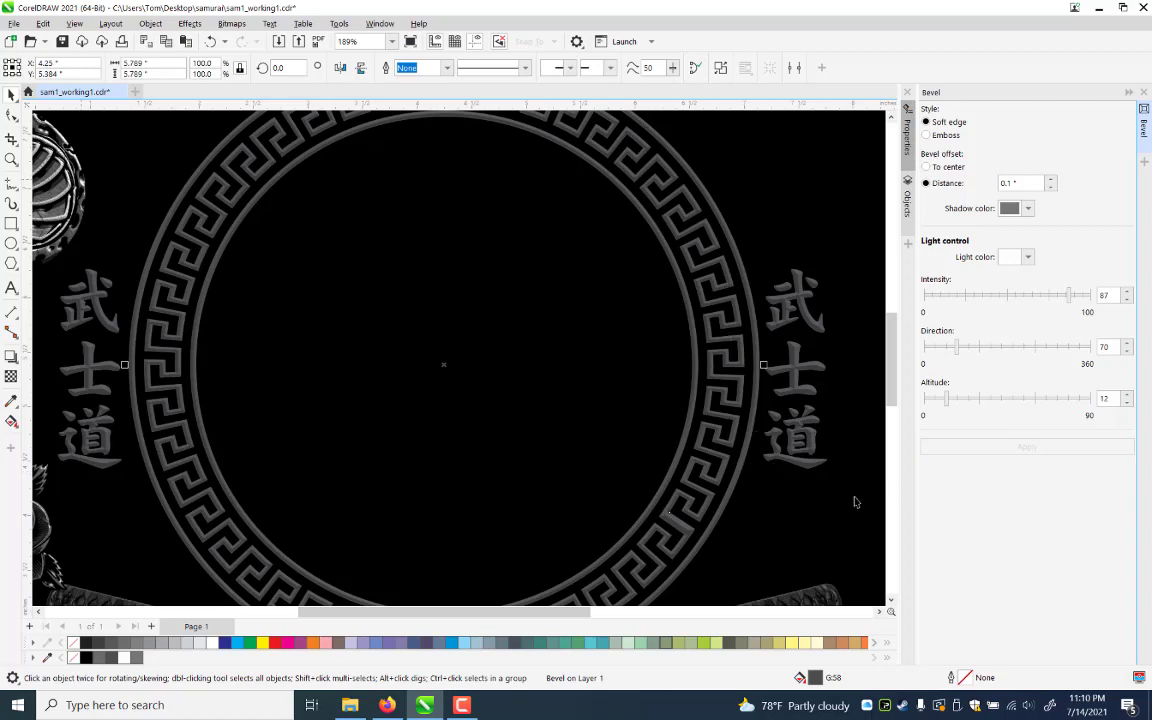
# Separate the bevel bitmap of the kanji column right of the circular border and undo its trial offset
pyautogui.click(813, 457)
pyautogui.keyDown('alt'); pyautogui.click(813, 457); pyautogui.keyUp('alt')
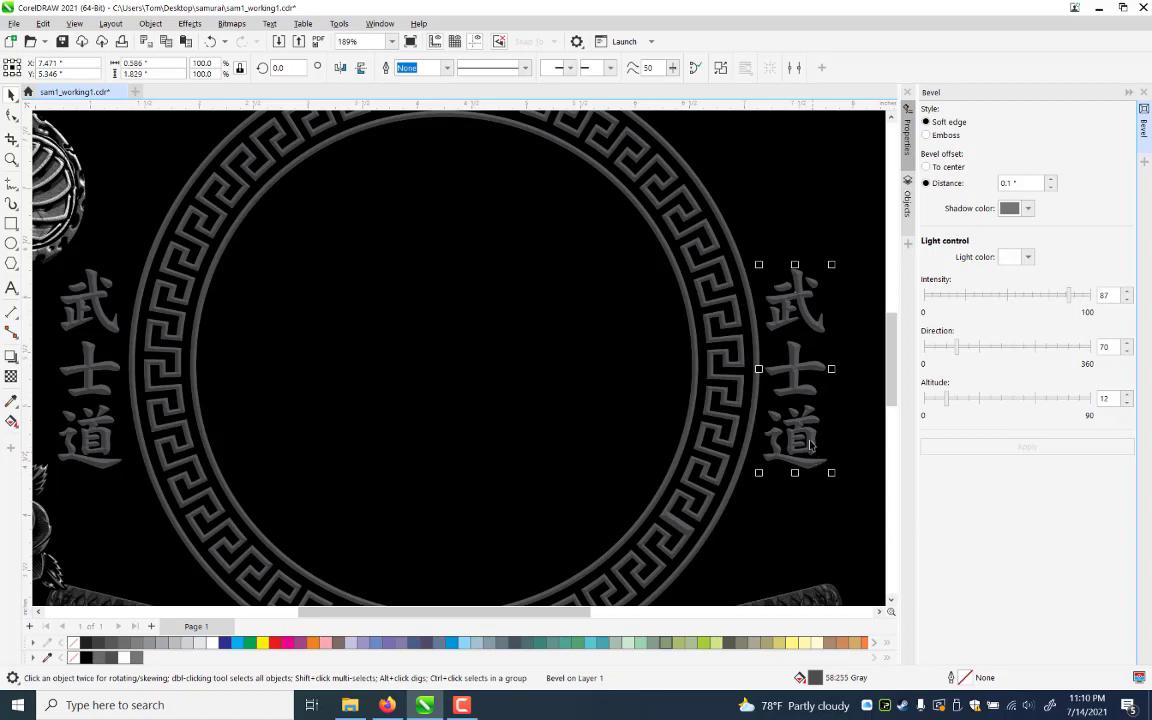
pyautogui.keyDown('shift'); pyautogui.click(813, 447); pyautogui.keyUp('shift')
pyautogui.click(836, 372)
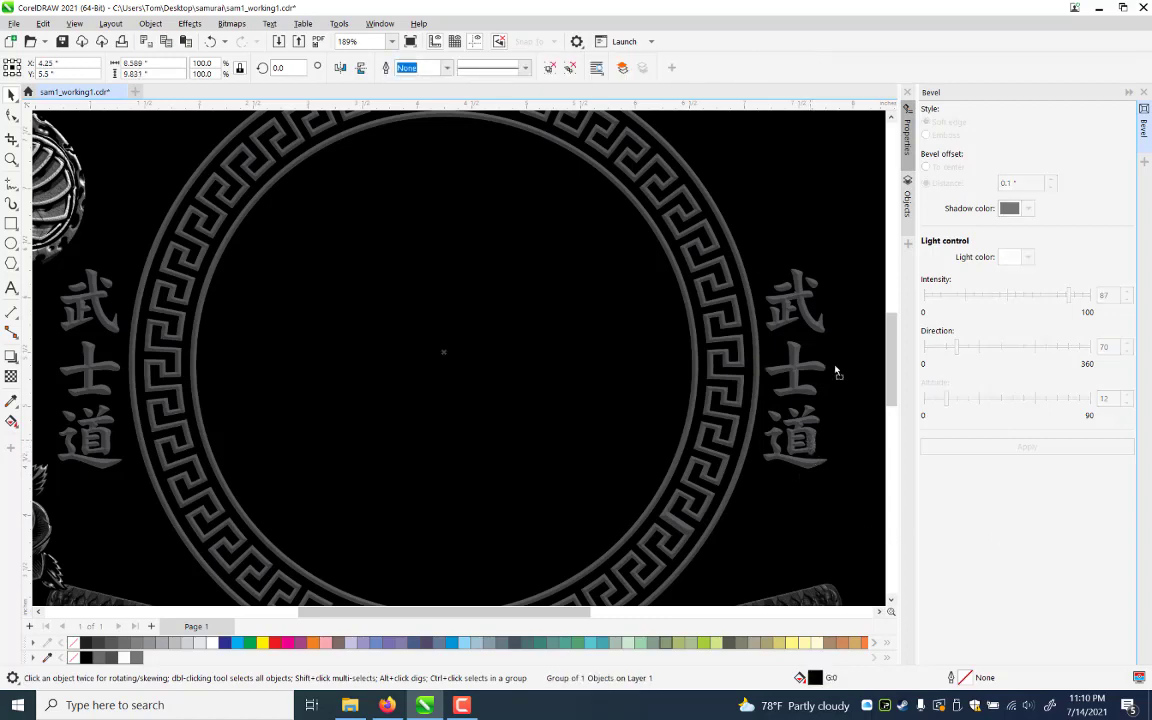
pyautogui.hotkey('ctrl', 'v')
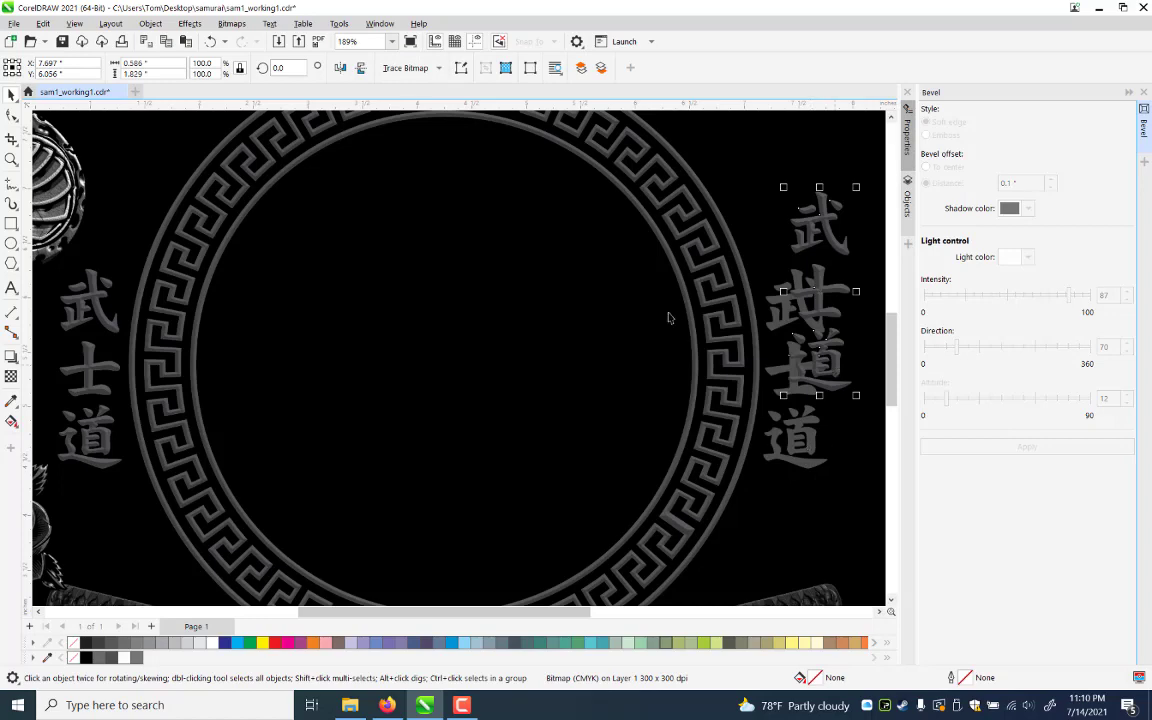
pyautogui.hotkey('ctrl', 'z')
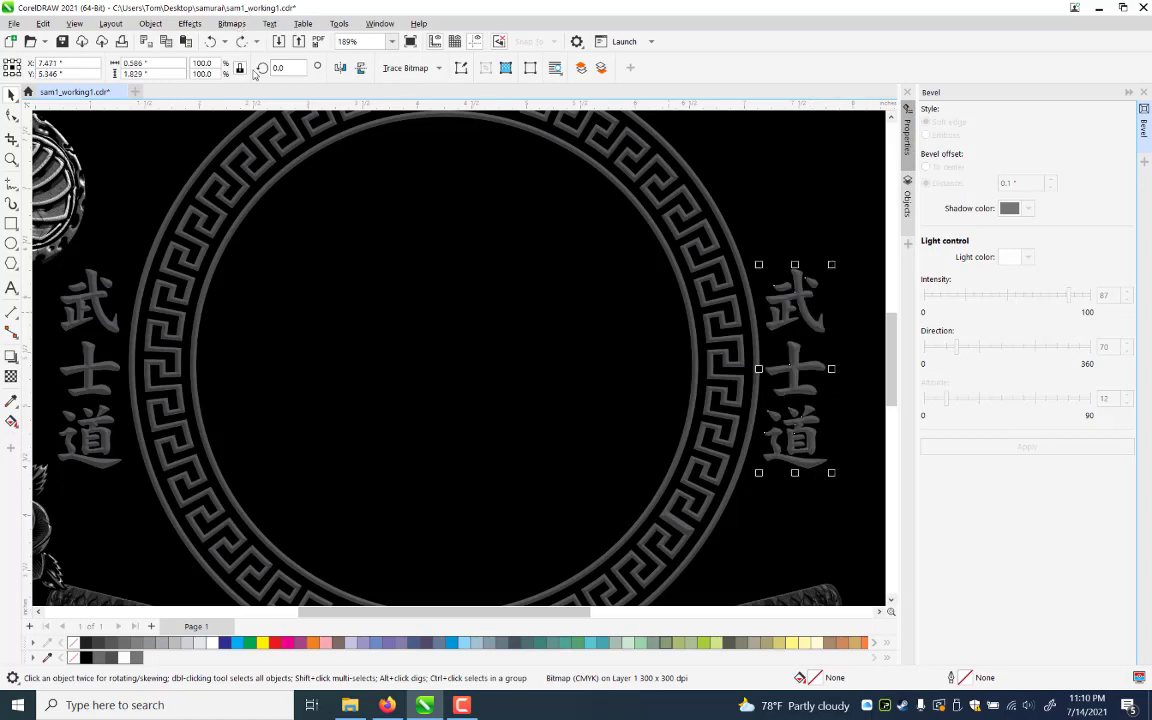
# Convert the kanji column right of the circular border to an 8-bit grayscale bitmap at 300 dpi with a transparent background
pyautogui.click(231, 23)
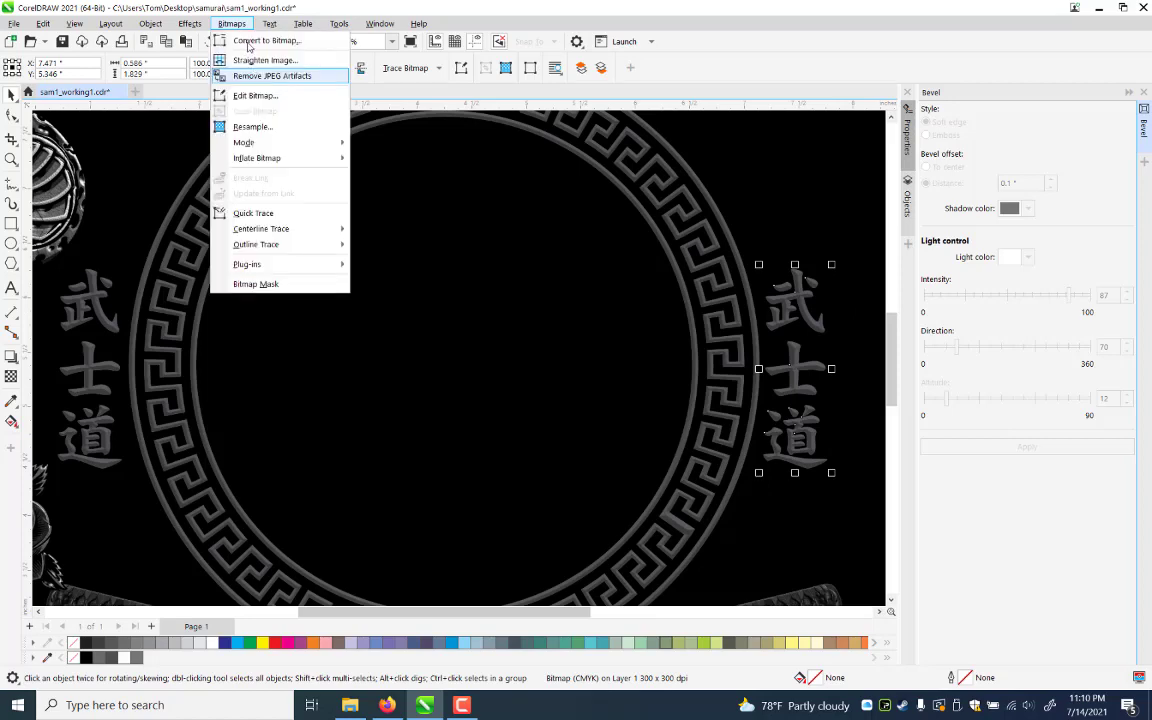
pyautogui.press('Up')
pyautogui.press('Up')
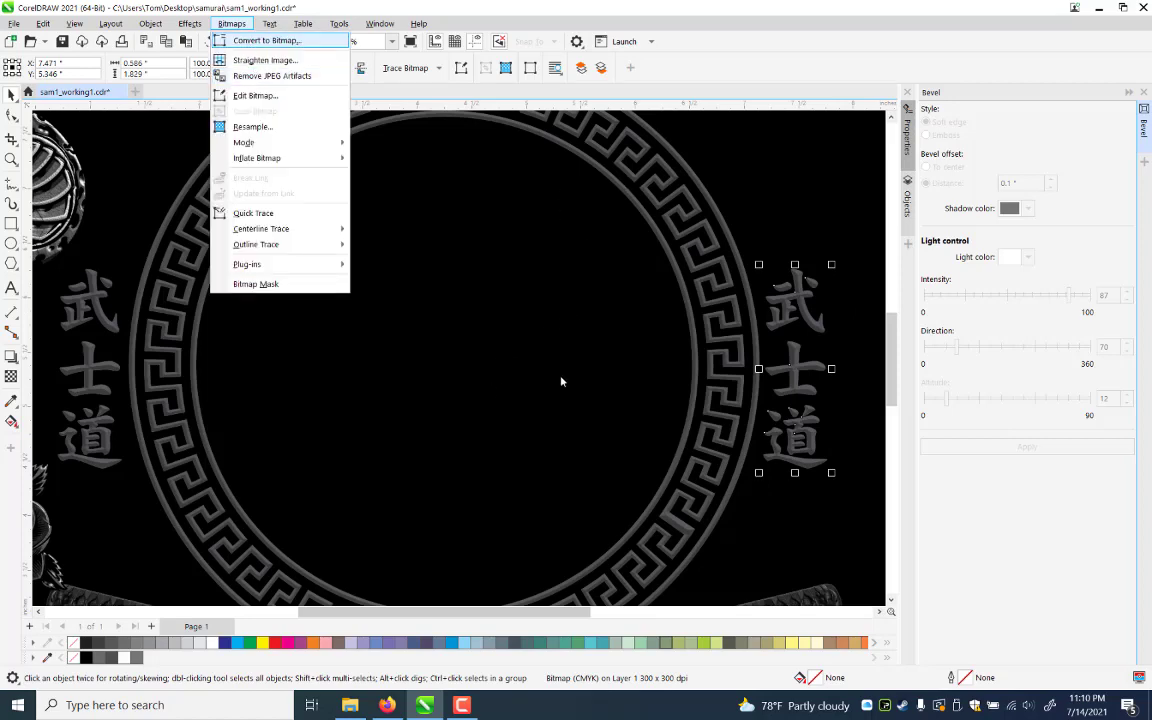
pyautogui.press('Return')
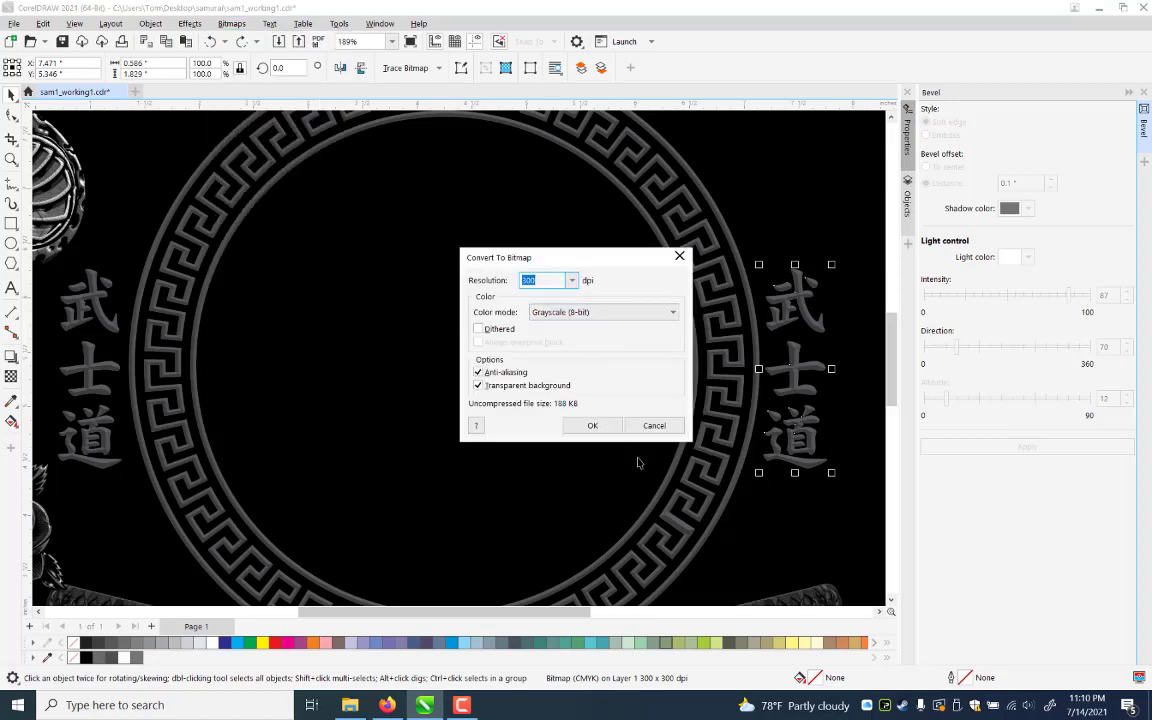
pyautogui.press('Return')
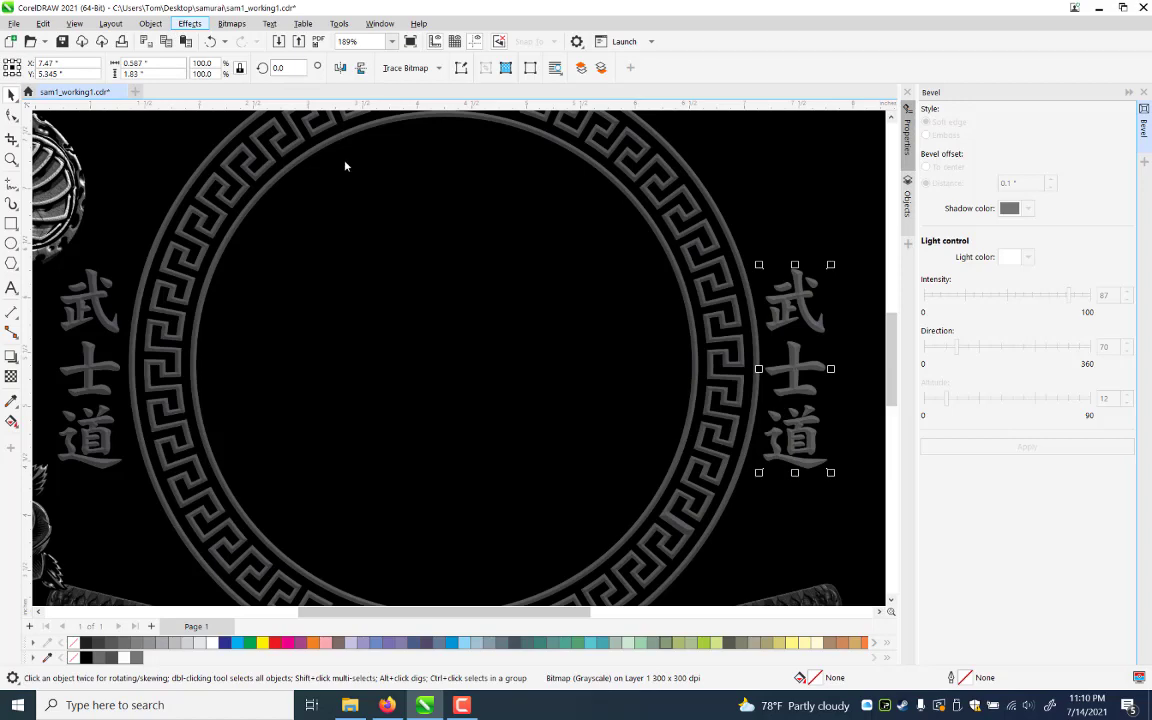
# Increase the contrast of the kanji column right of the border with a Tone Curve through points 40, 11 and 167, 239
pyautogui.hotkey('alt', 'c')
pyautogui.press('Right')
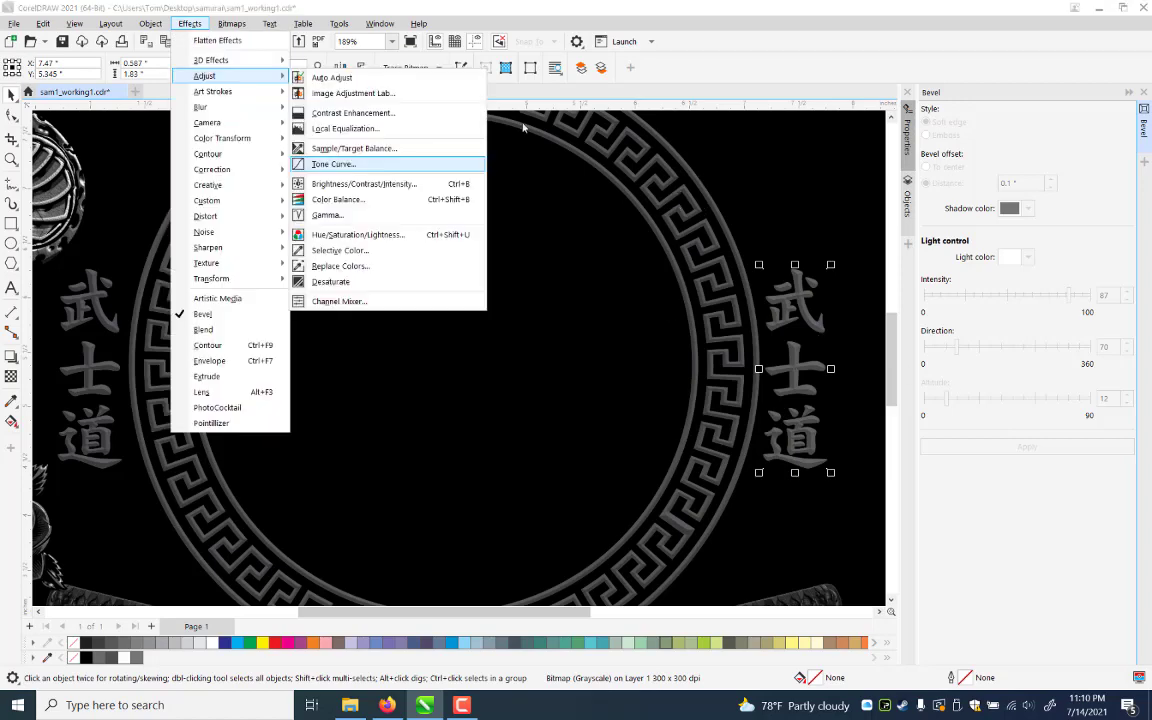
pyautogui.press('Return')
pyautogui.moveTo(689, 171); pyautogui.dragTo(523, 120)
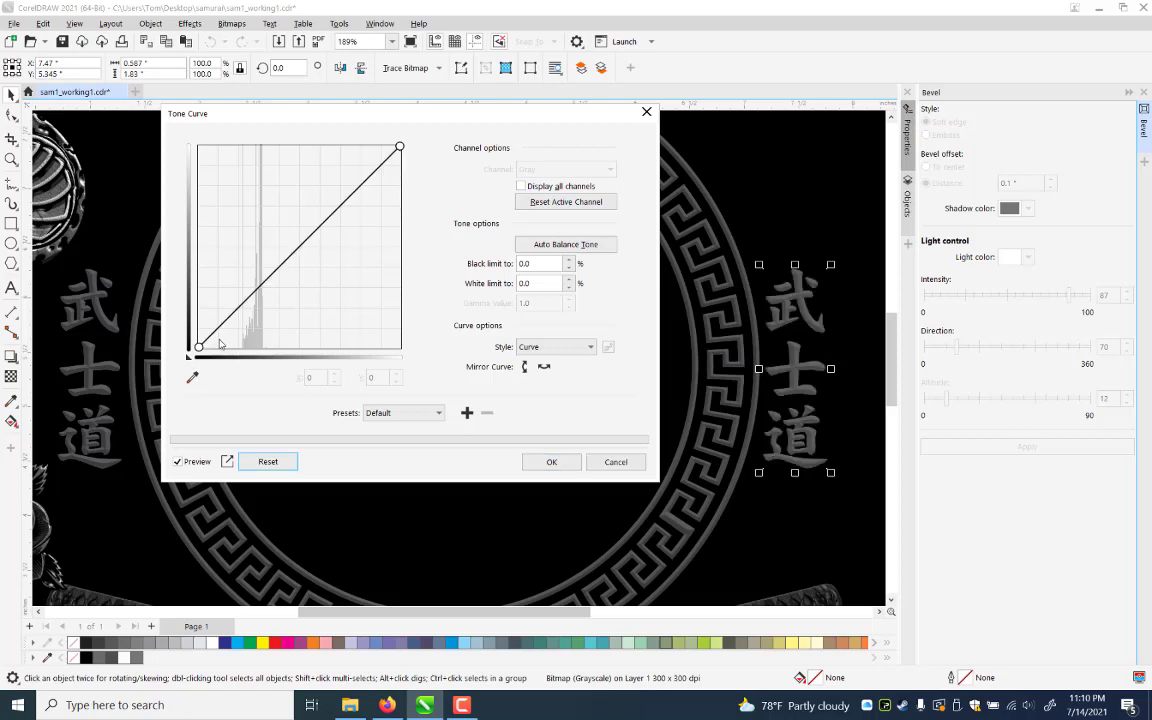
pyautogui.click(219, 340)
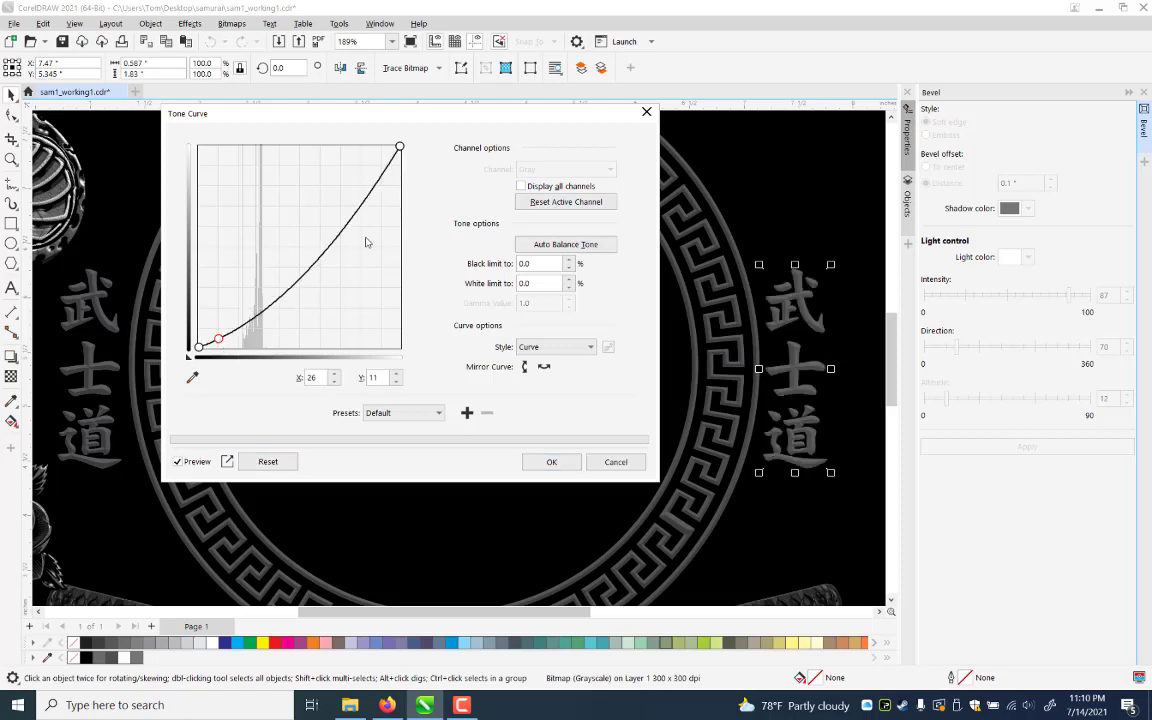
pyautogui.click(374, 165)
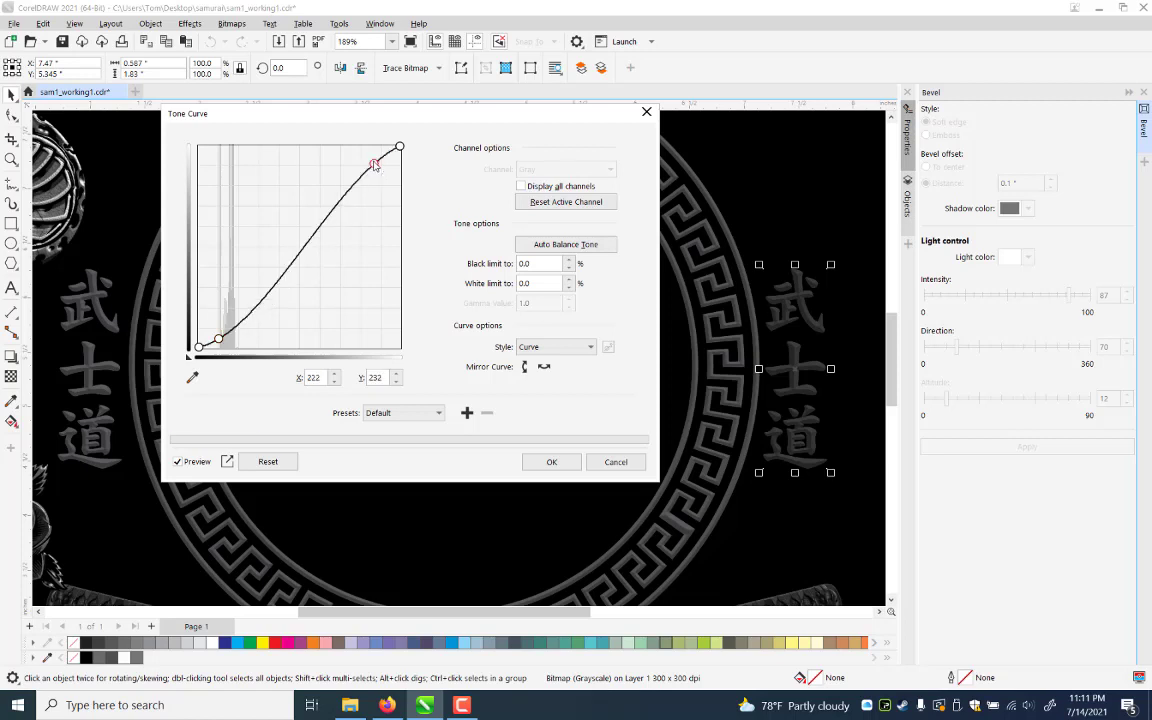
pyautogui.moveTo(374, 165); pyautogui.dragTo(331, 160)
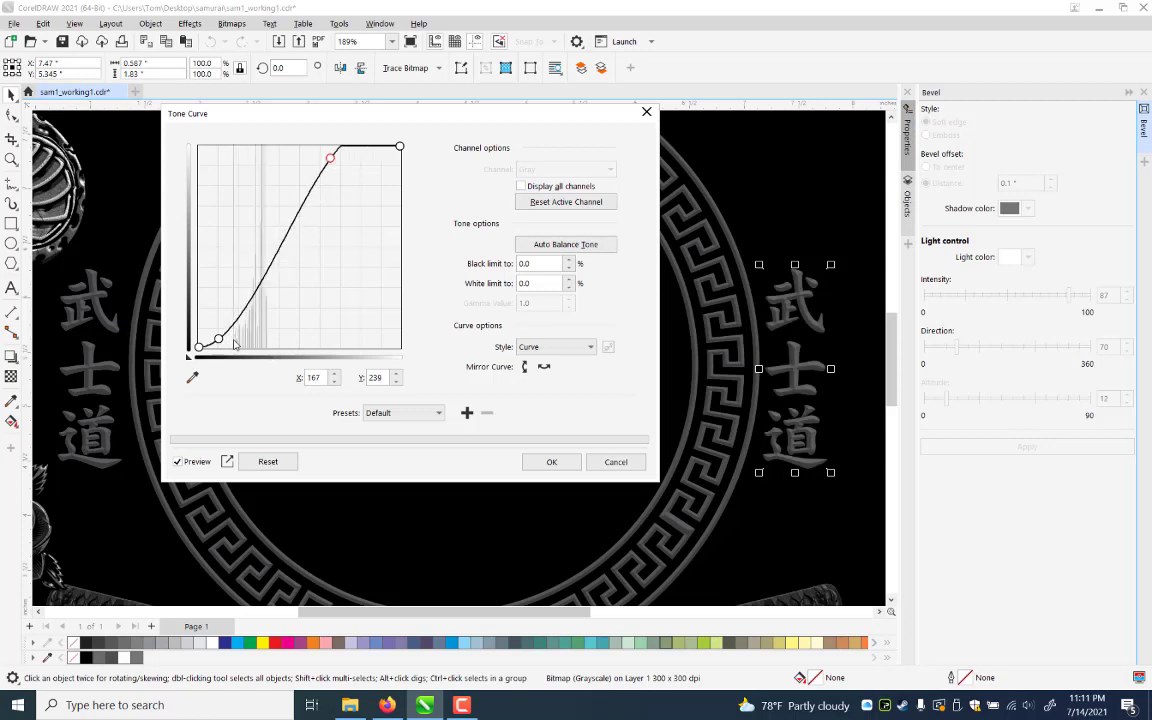
pyautogui.moveTo(218, 339); pyautogui.dragTo(233, 346)
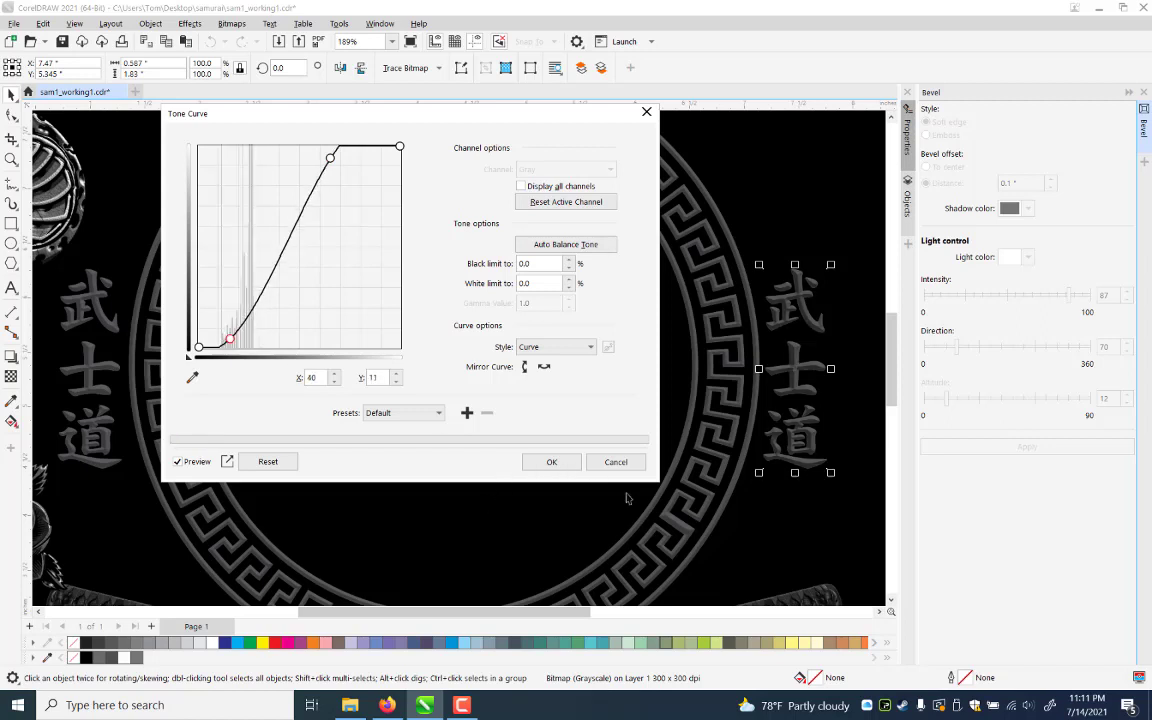
pyautogui.press('Return')
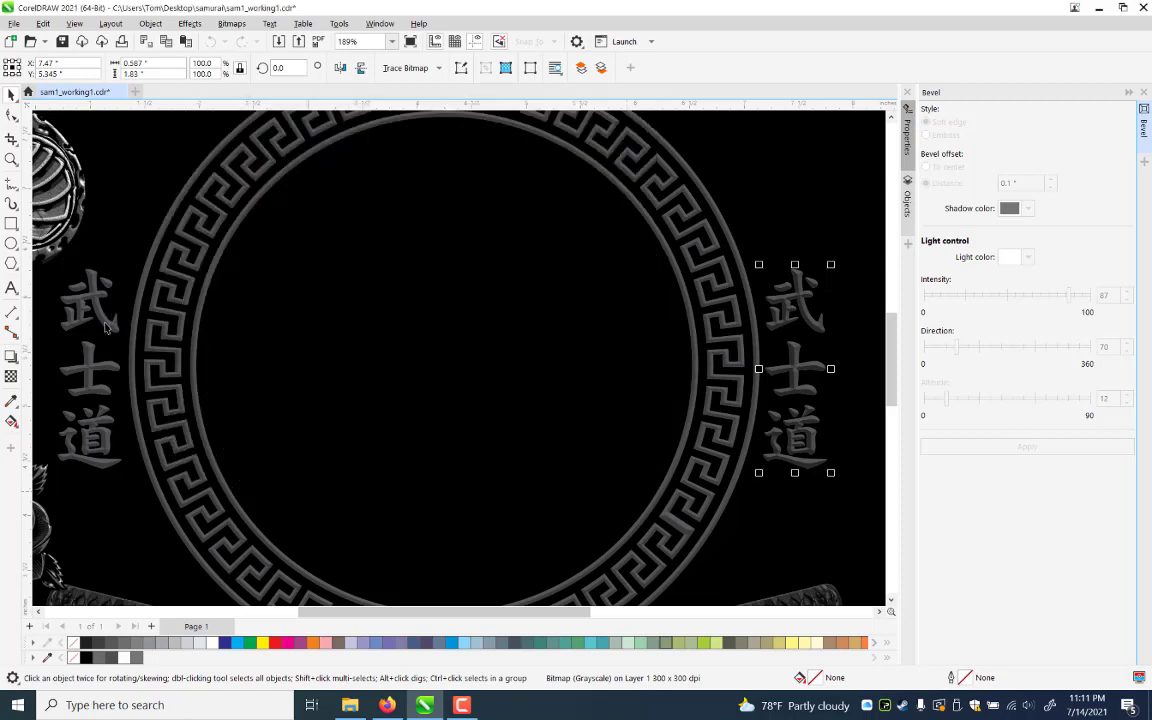
# Break apart the bevels of the kanji column left of the circular border and of the border itself, and save the file
pyautogui.click(106, 323)
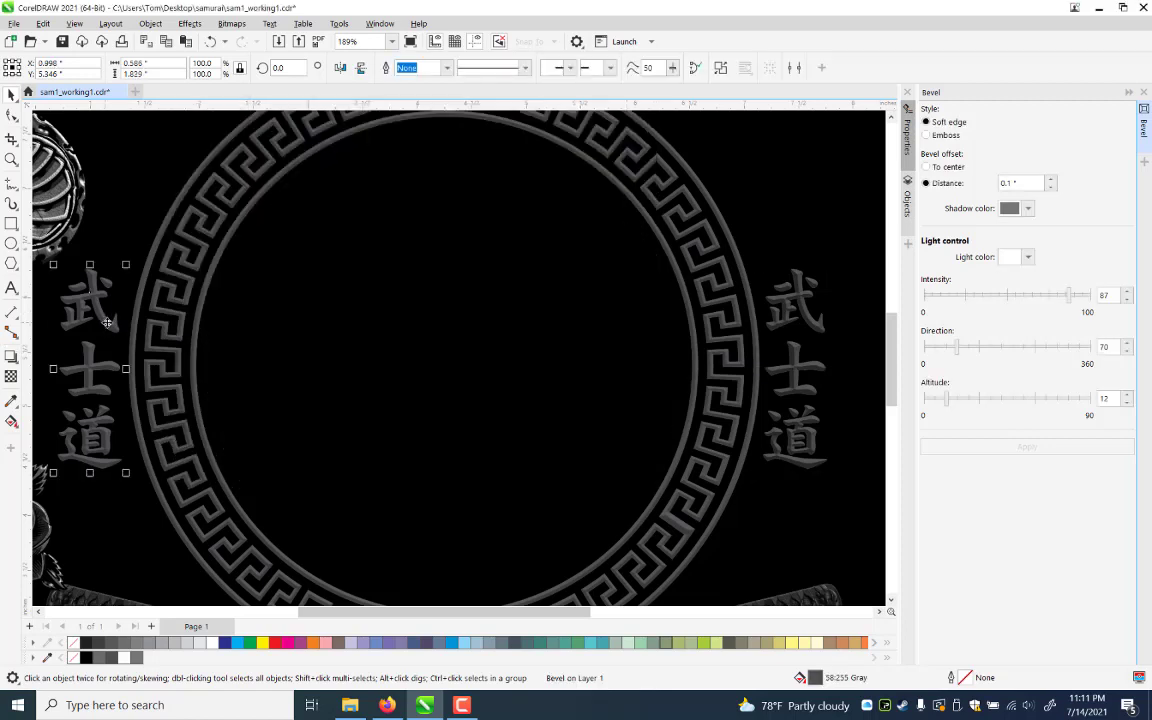
pyautogui.hotkey('ctrl', 'k')
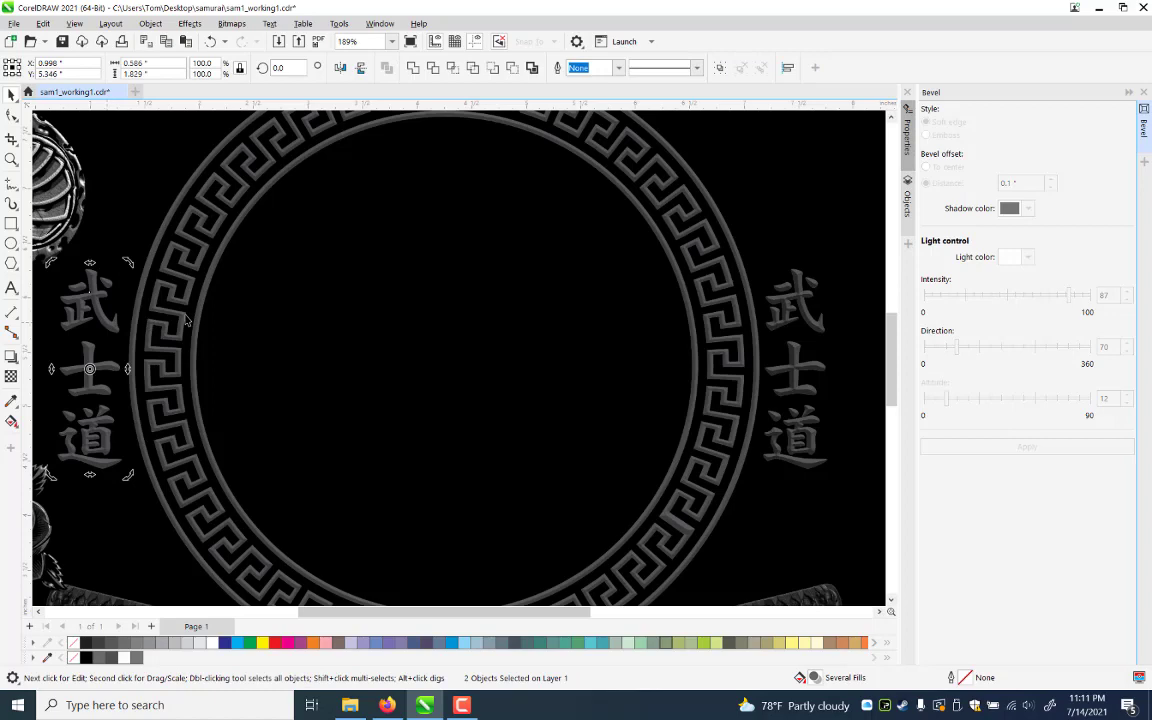
pyautogui.click(185, 320)
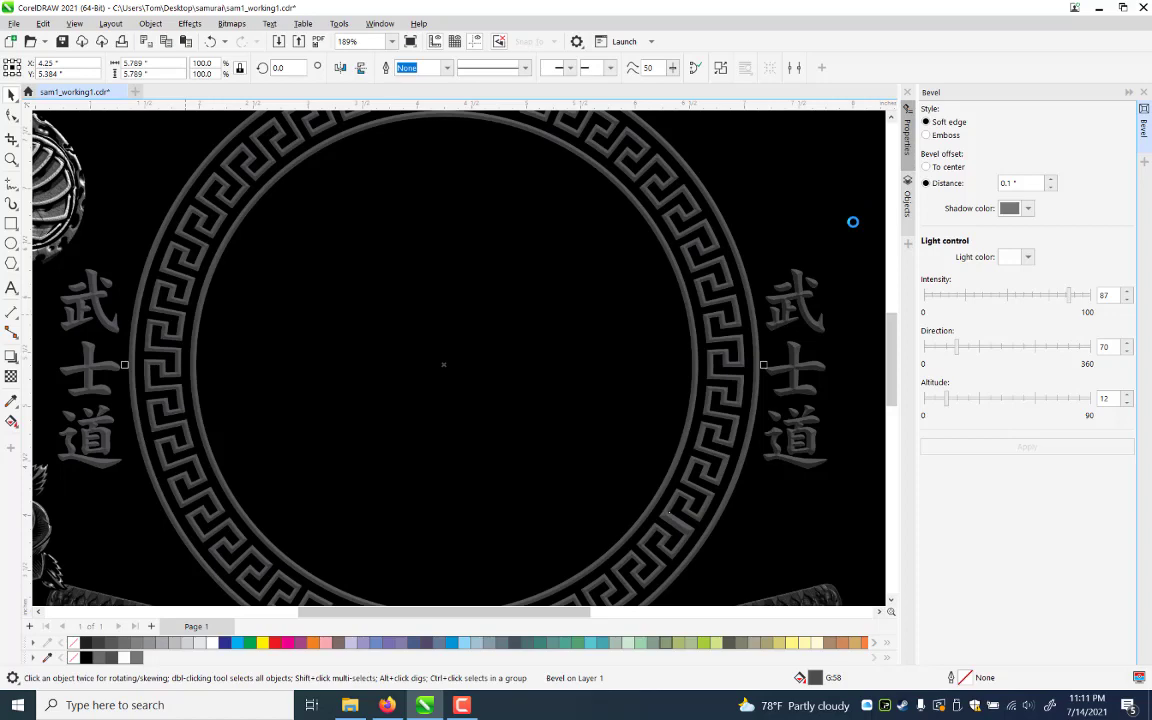
pyautogui.hotkey('ctrl', 'k')
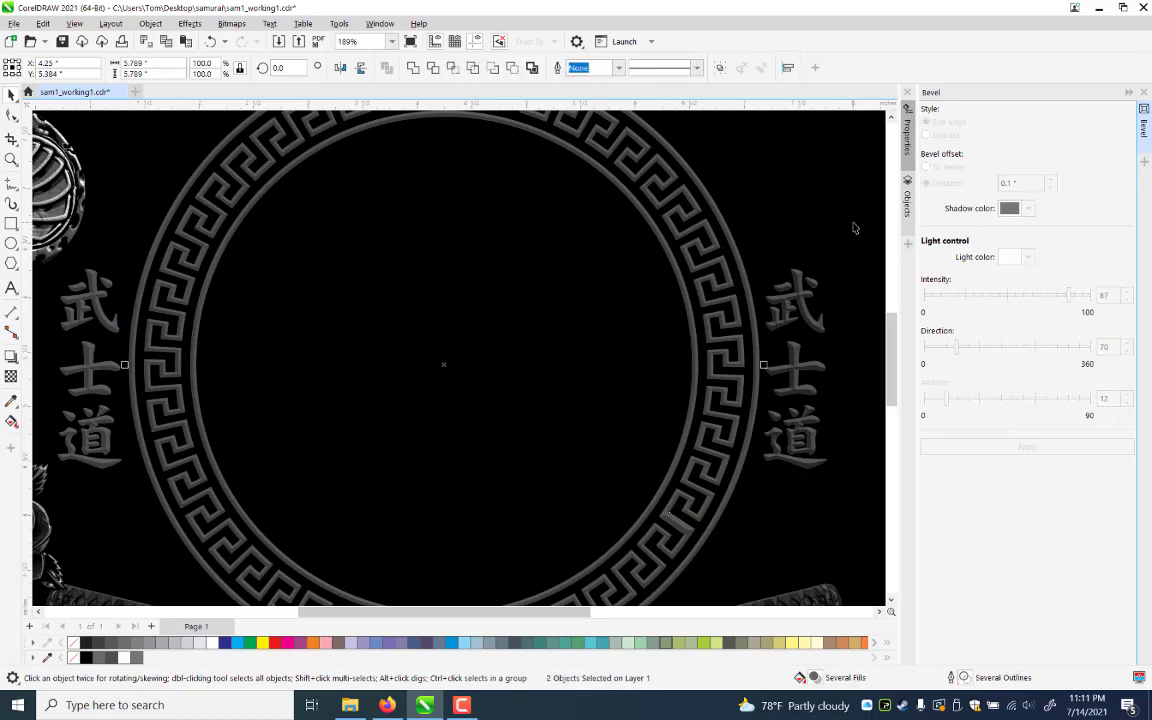
pyautogui.click(853, 228)
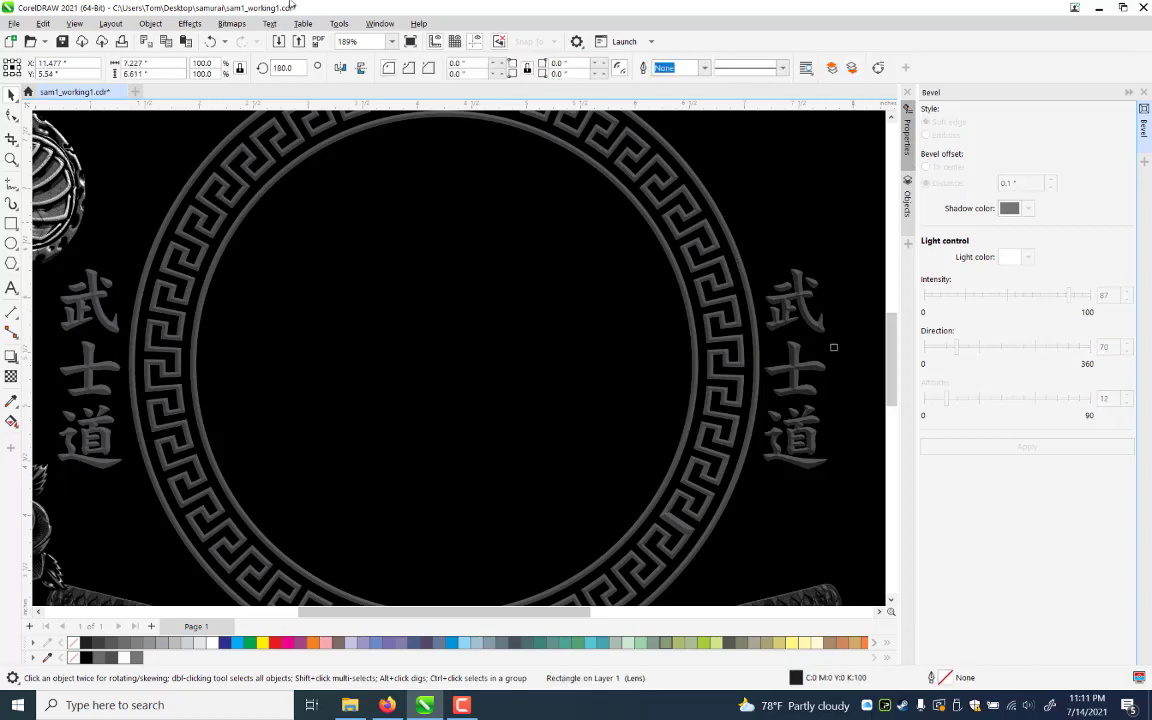
pyautogui.click(218, 41)
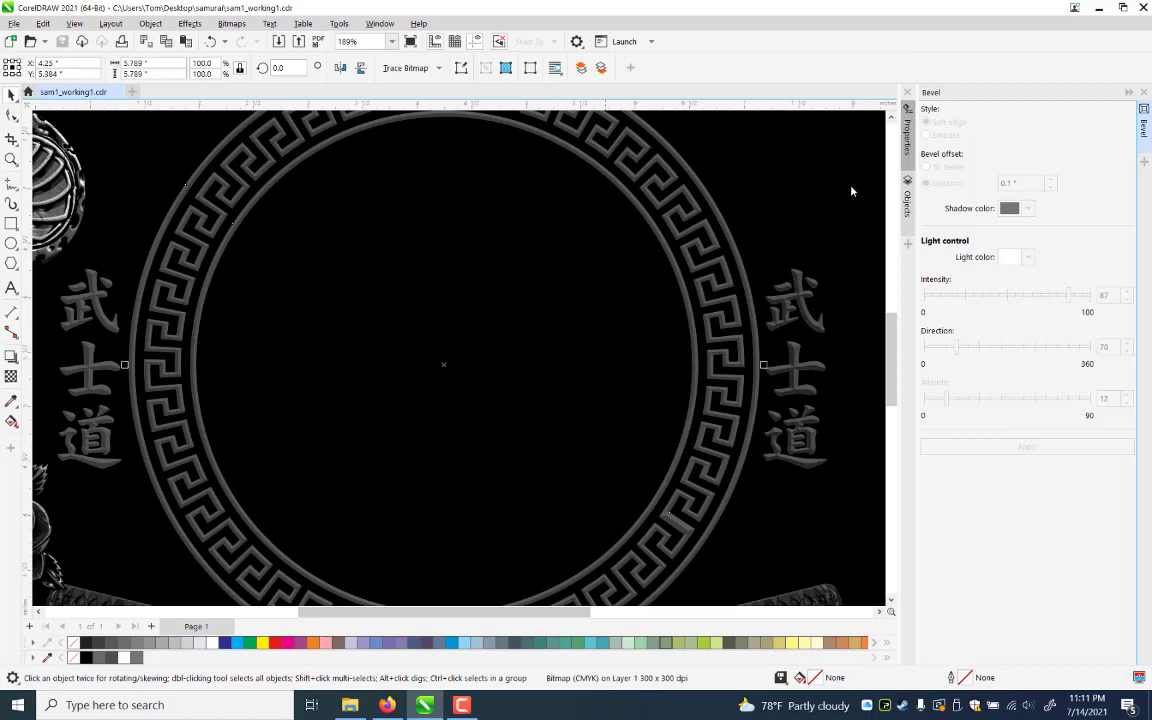
# Convert the circular border's bevel to an 8-bit grayscale bitmap at 300 dpi with a transparent background
pyautogui.hotkey('alt', 'b')
pyautogui.press('Return')
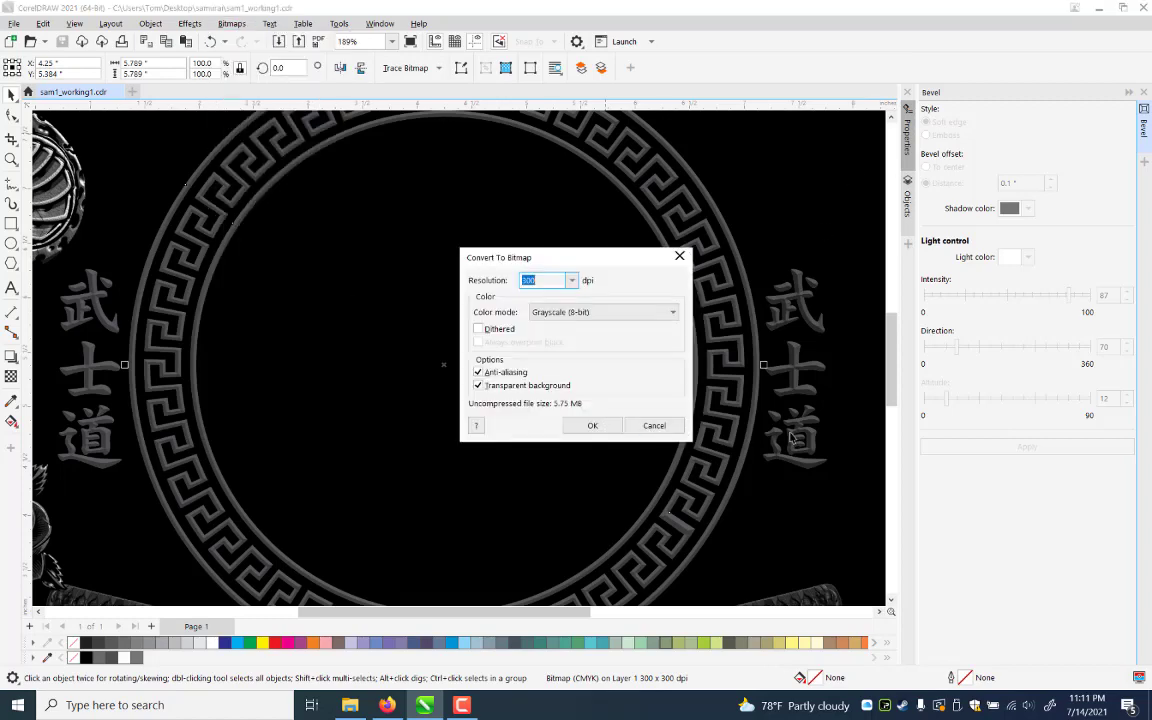
pyautogui.press('Return')
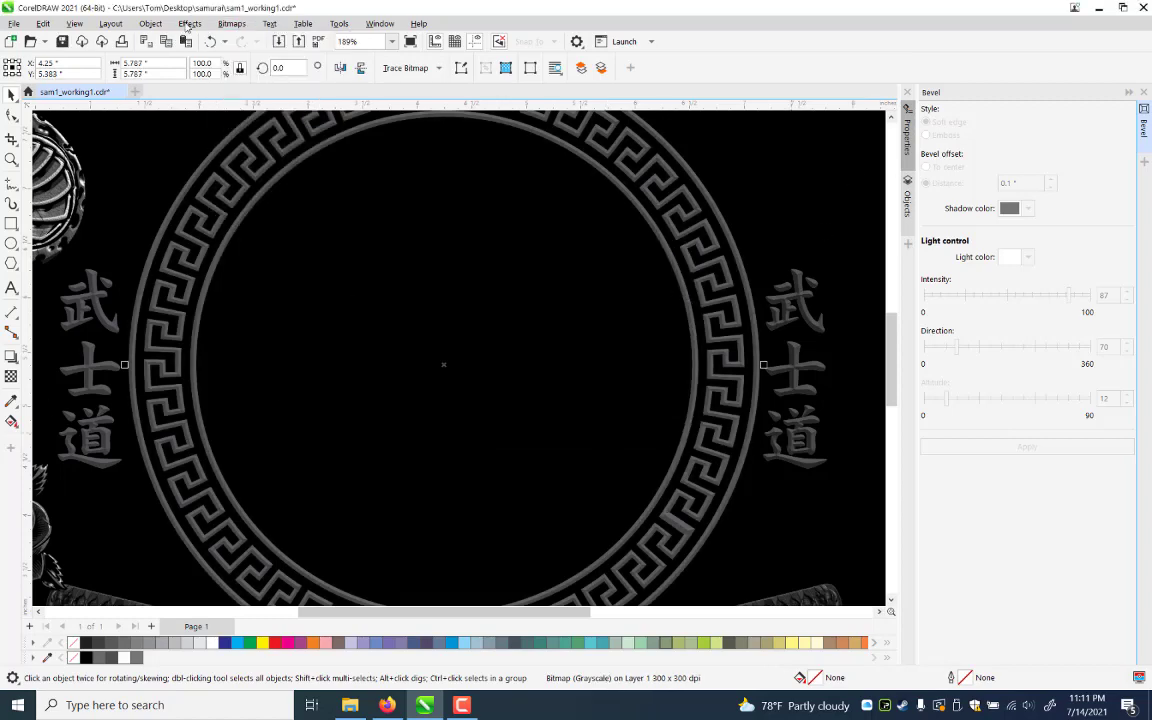
pyautogui.hotkey('ctrl', 'v')
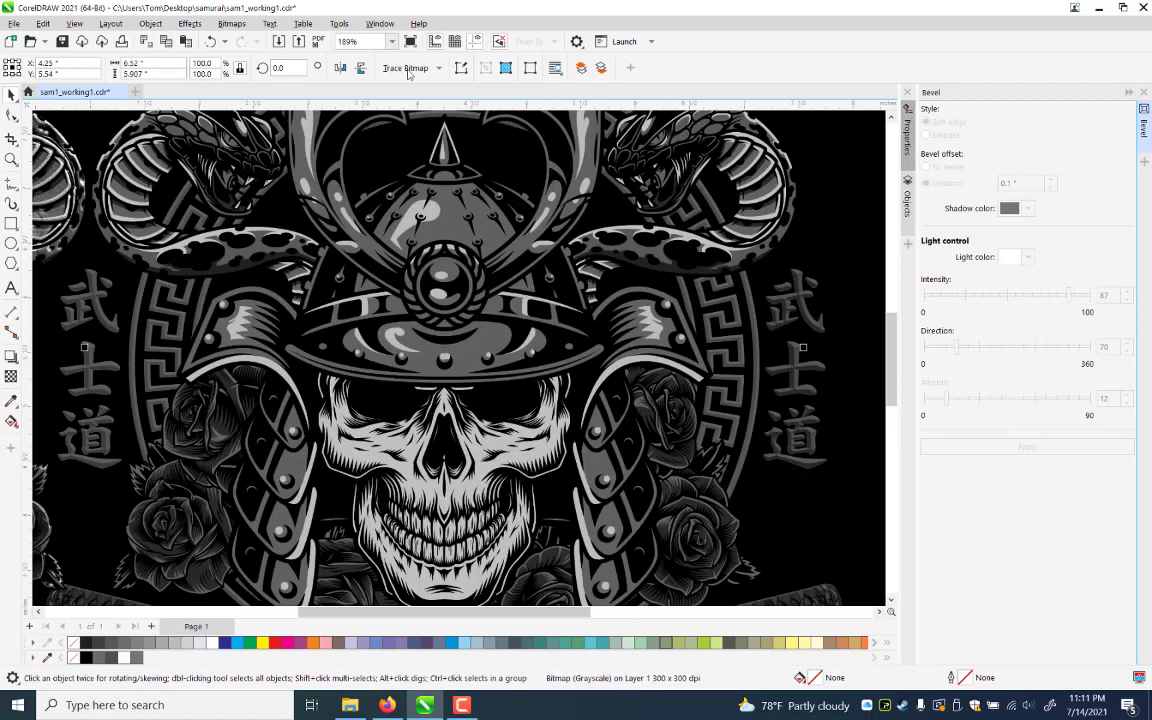
pyautogui.hotkey('alt', 'c')
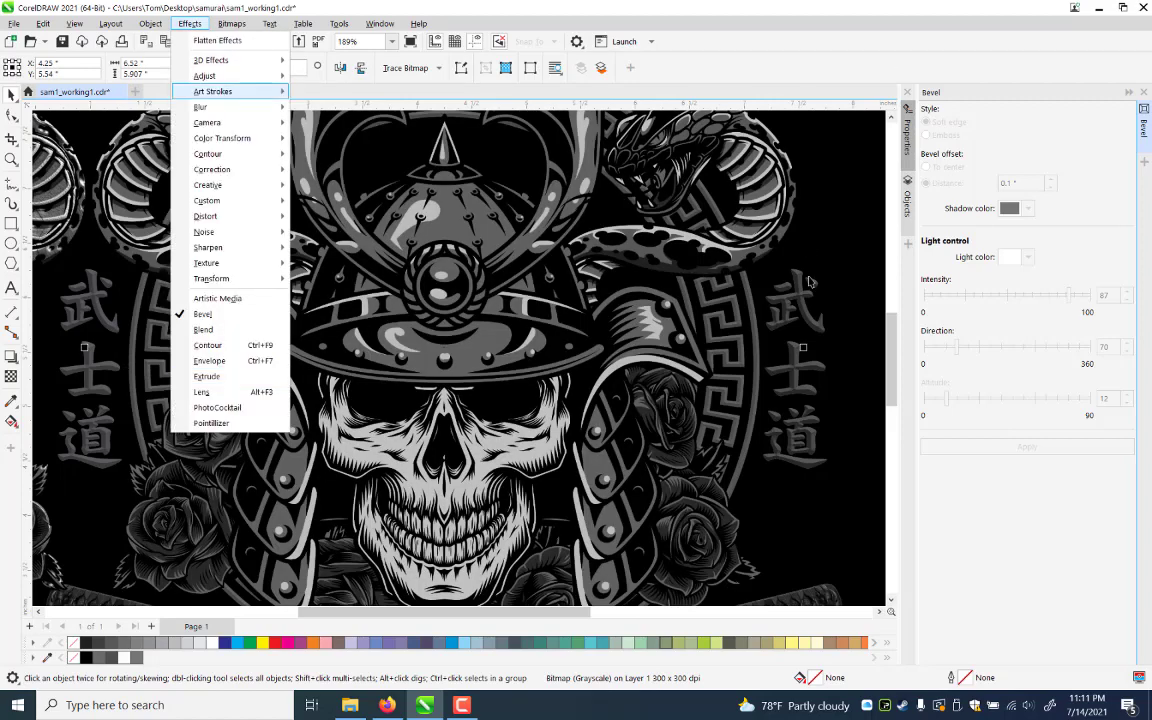
pyautogui.press('Escape')
pyautogui.press('Delete')
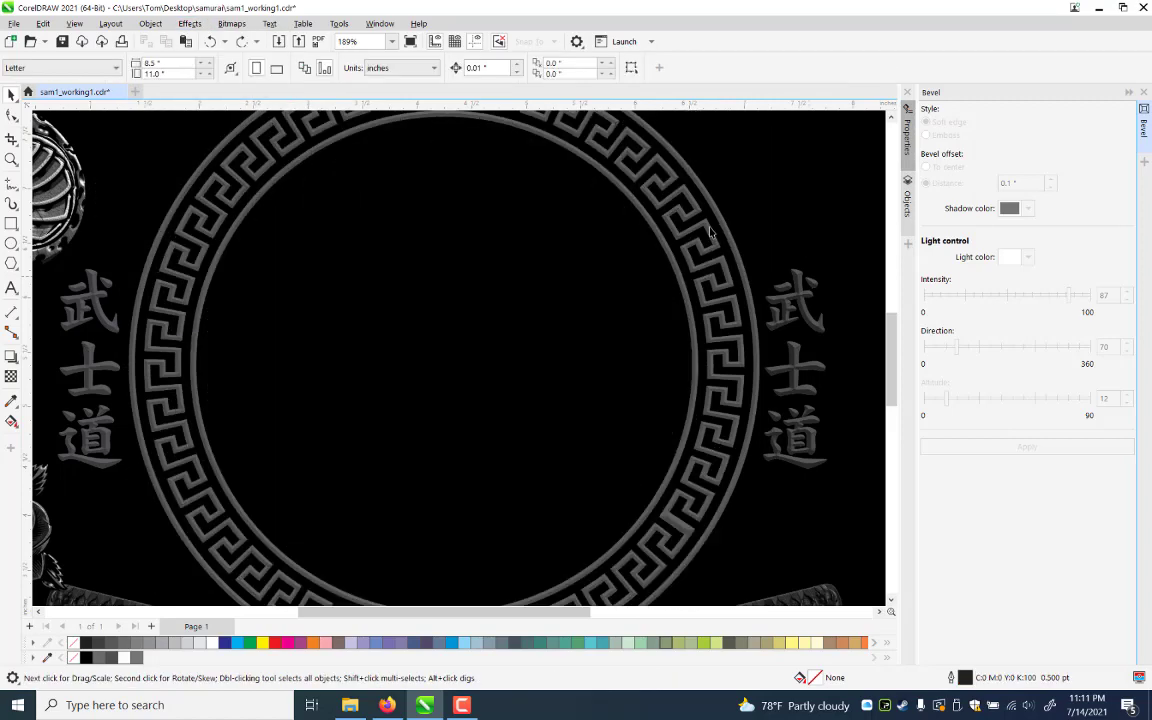
# Apply the previously used Tone Curve to the circular key-pattern border bitmap
pyautogui.click(710, 230)
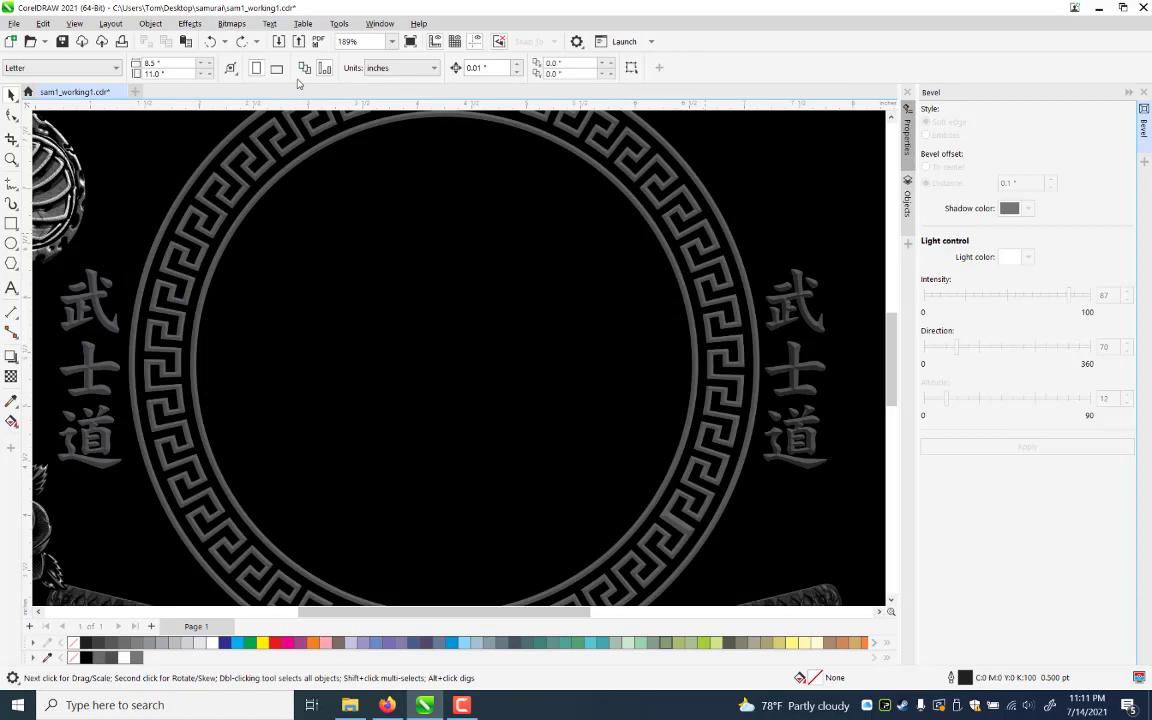
pyautogui.click(188, 24)
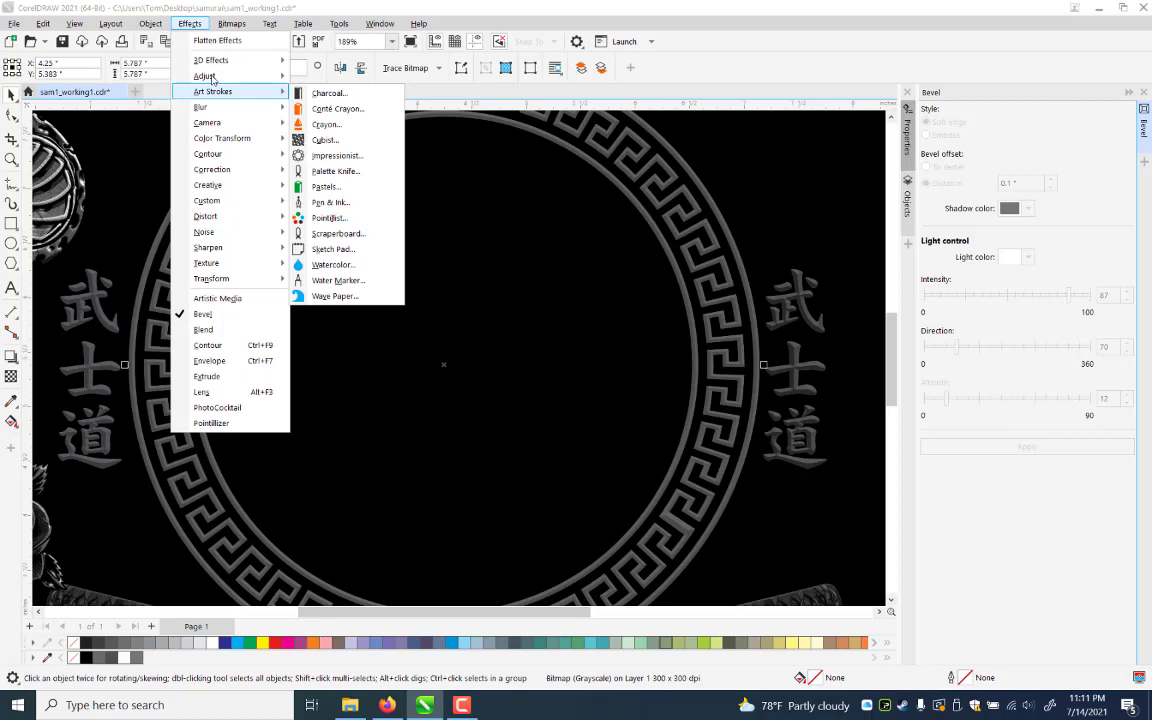
pyautogui.moveTo(210, 77)
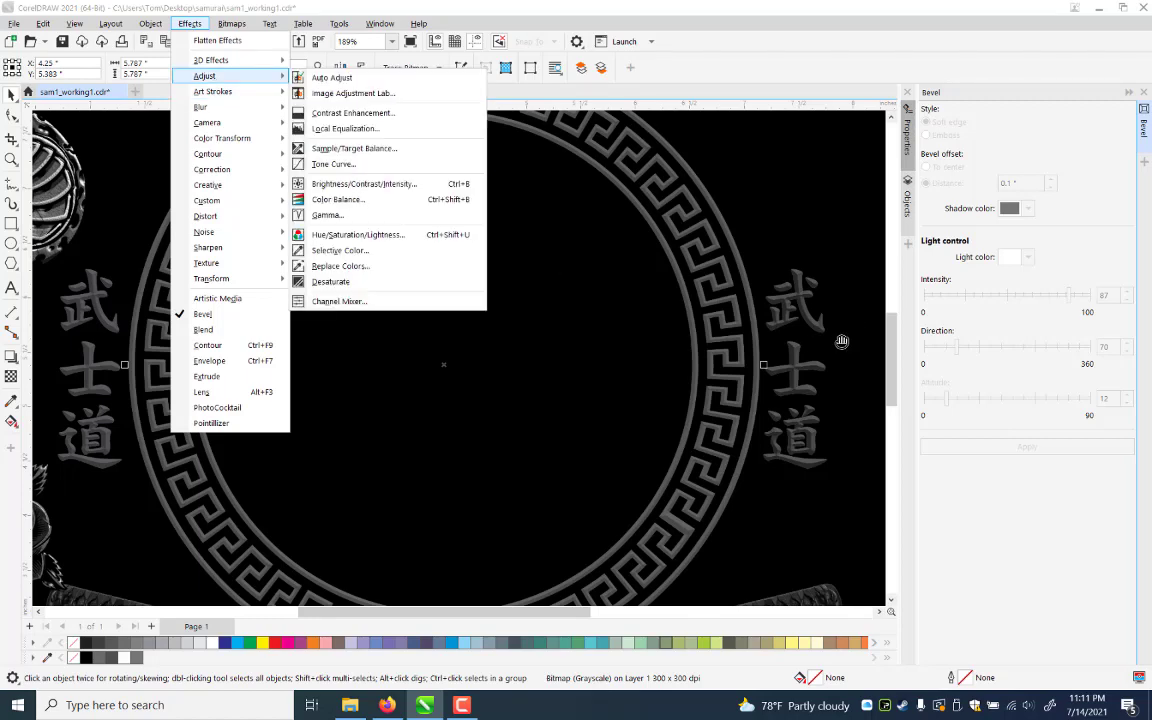
pyautogui.click(334, 164)
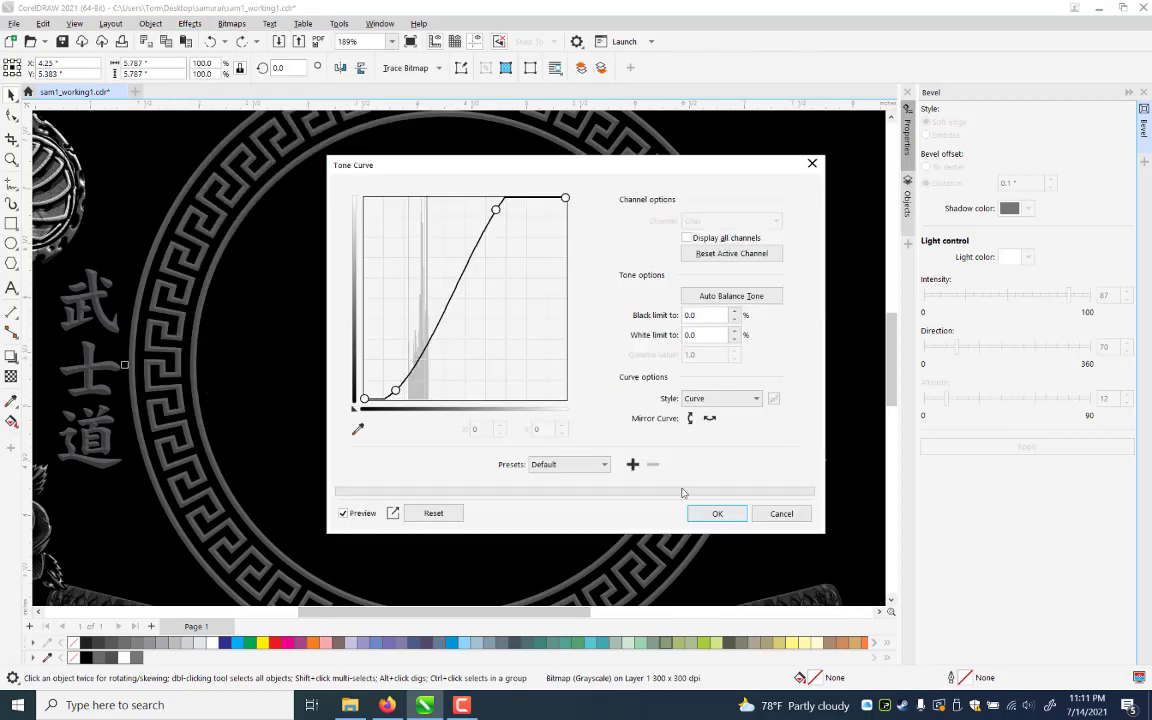
pyautogui.press('Return')
# Convert the kanji column left of the circular border to a grayscale bitmap at 300 dpi
pyautogui.click(97, 315)
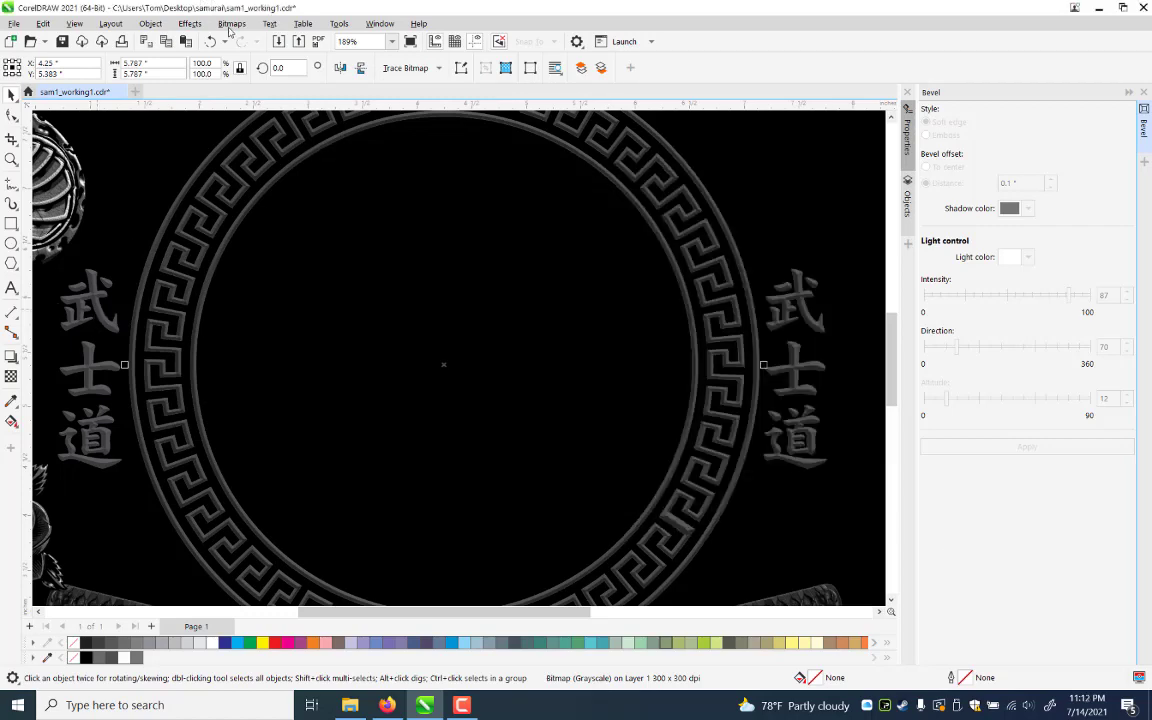
pyautogui.click(232, 24)
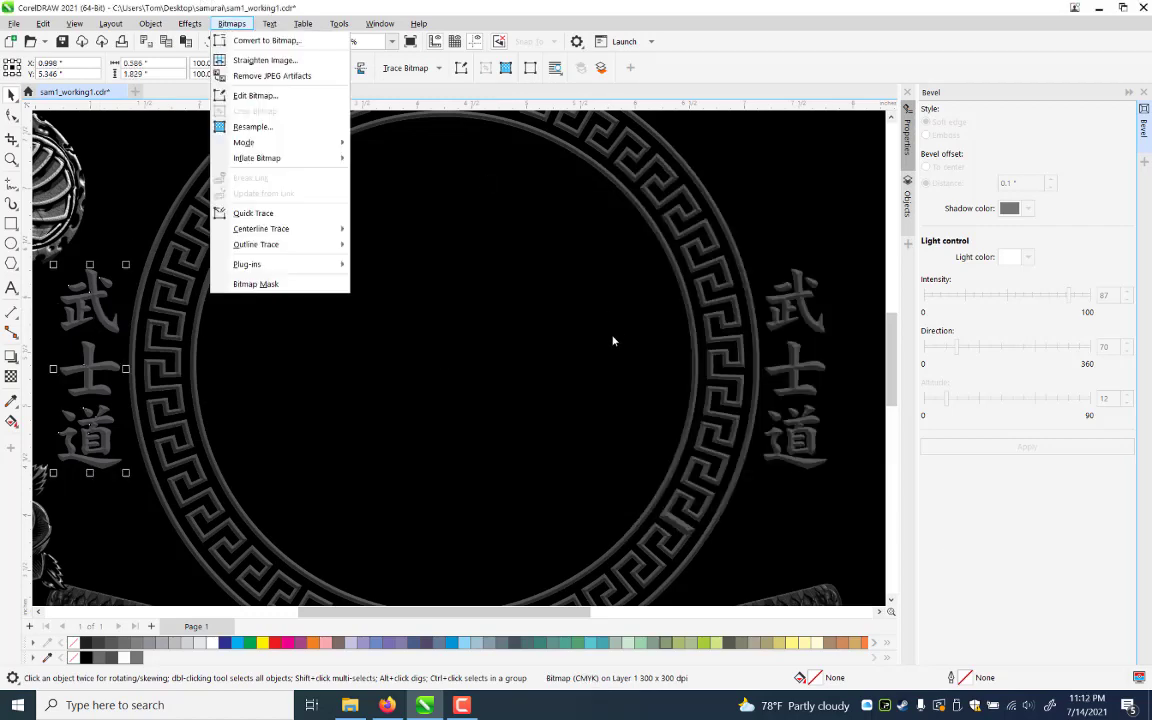
pyautogui.click(608, 438)
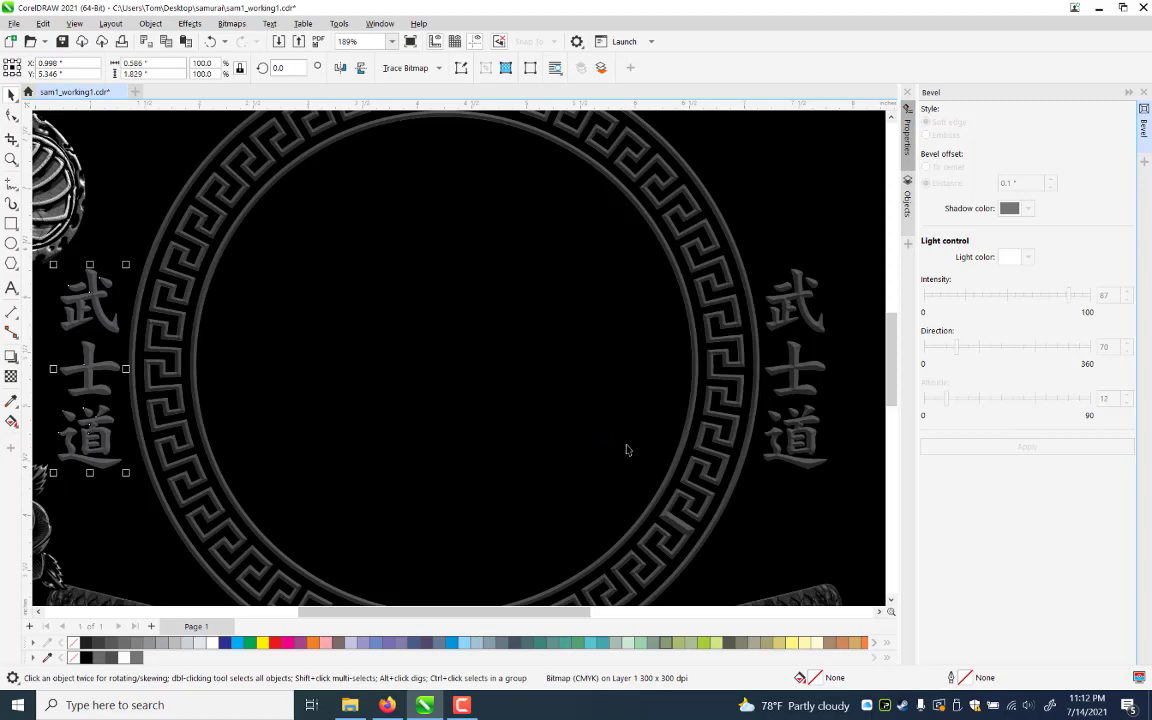
pyautogui.press('Return')
# Apply the same Tone Curve to the kanji column left of the circular border
pyautogui.click(189, 23)
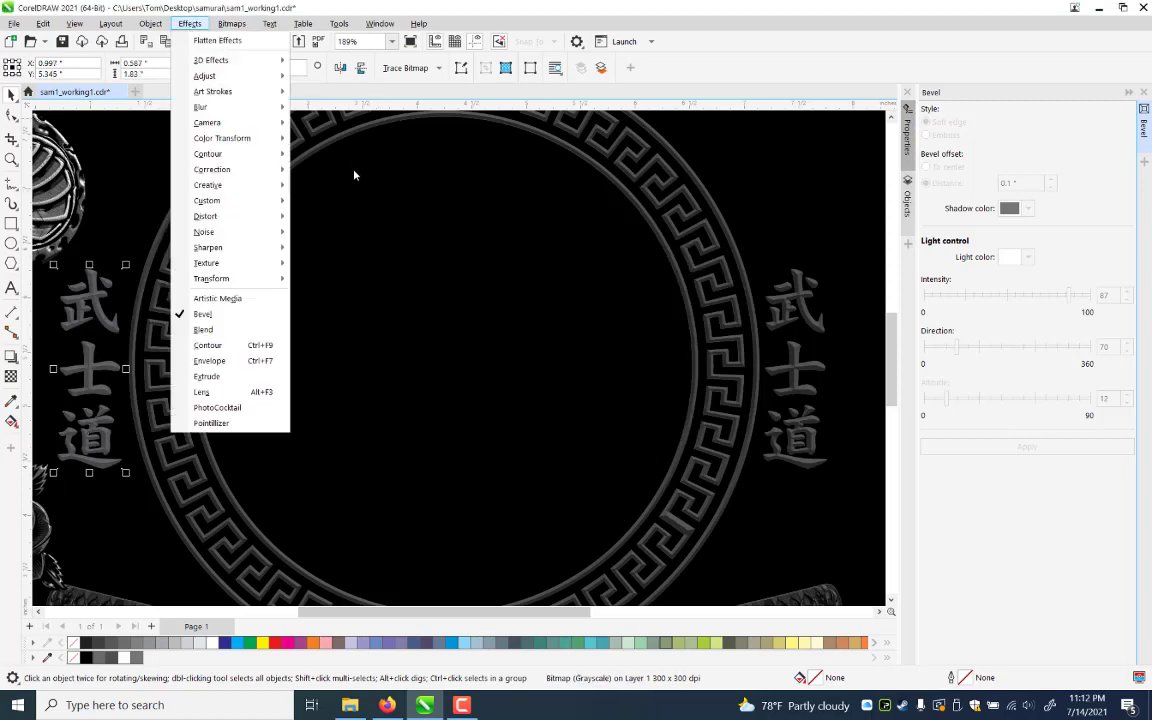
pyautogui.press('a')
pyautogui.press('t')
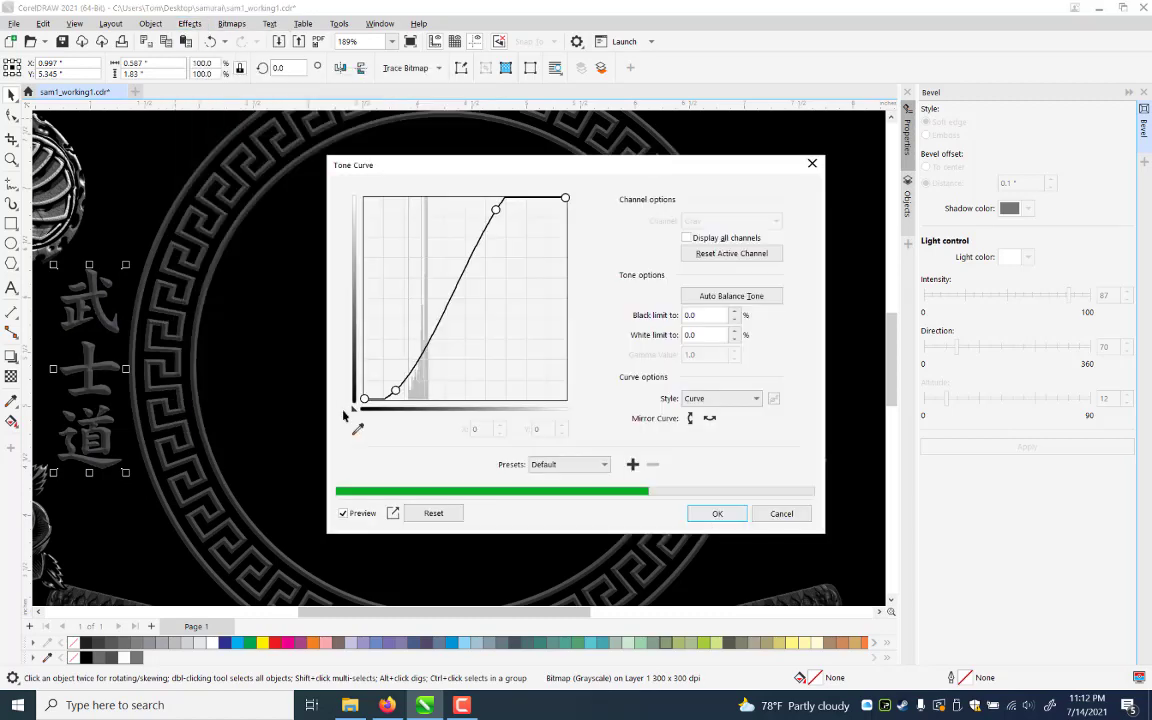
pyautogui.press('Return')
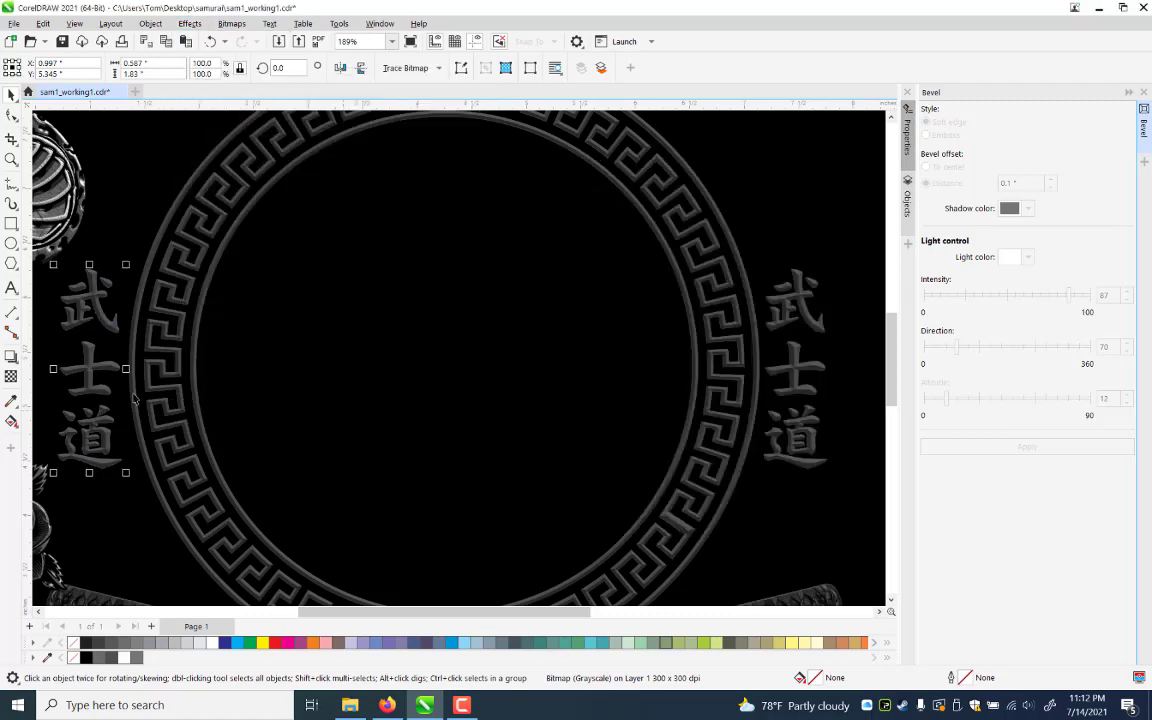
# Apply the Stone texture to the kanji column right of the circular border, with roughness 100, detail 98 and light direction 315
pyautogui.click(787, 323)
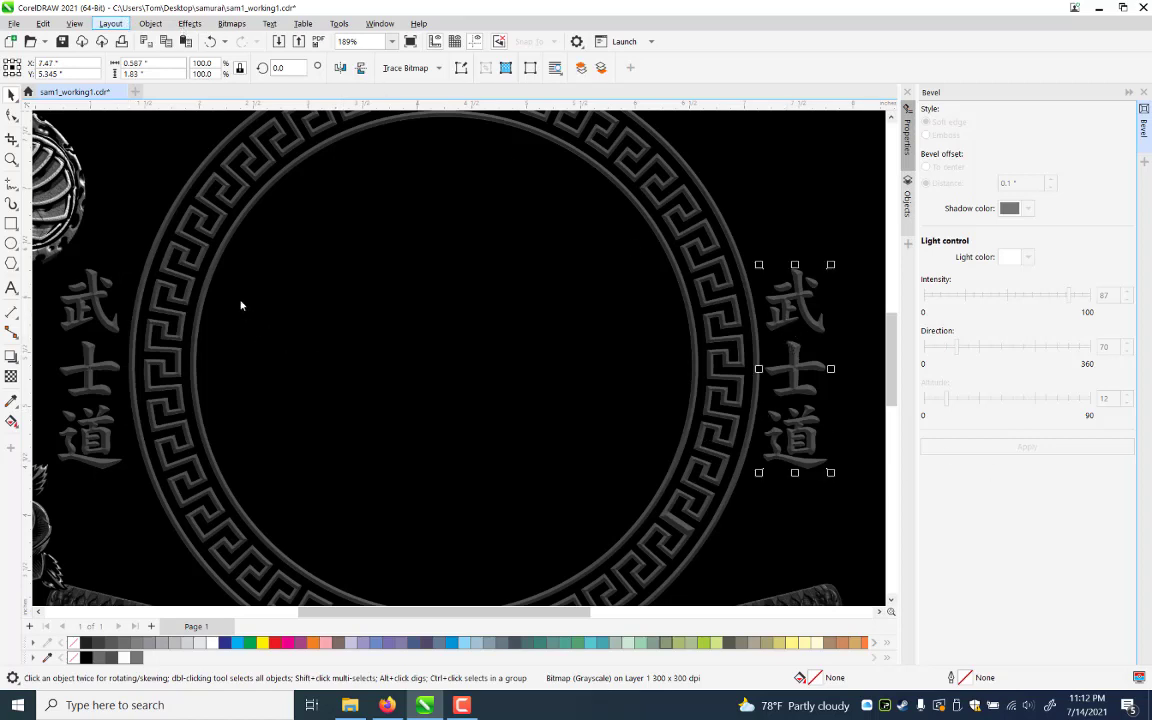
pyautogui.hotkey('alt', 'c')
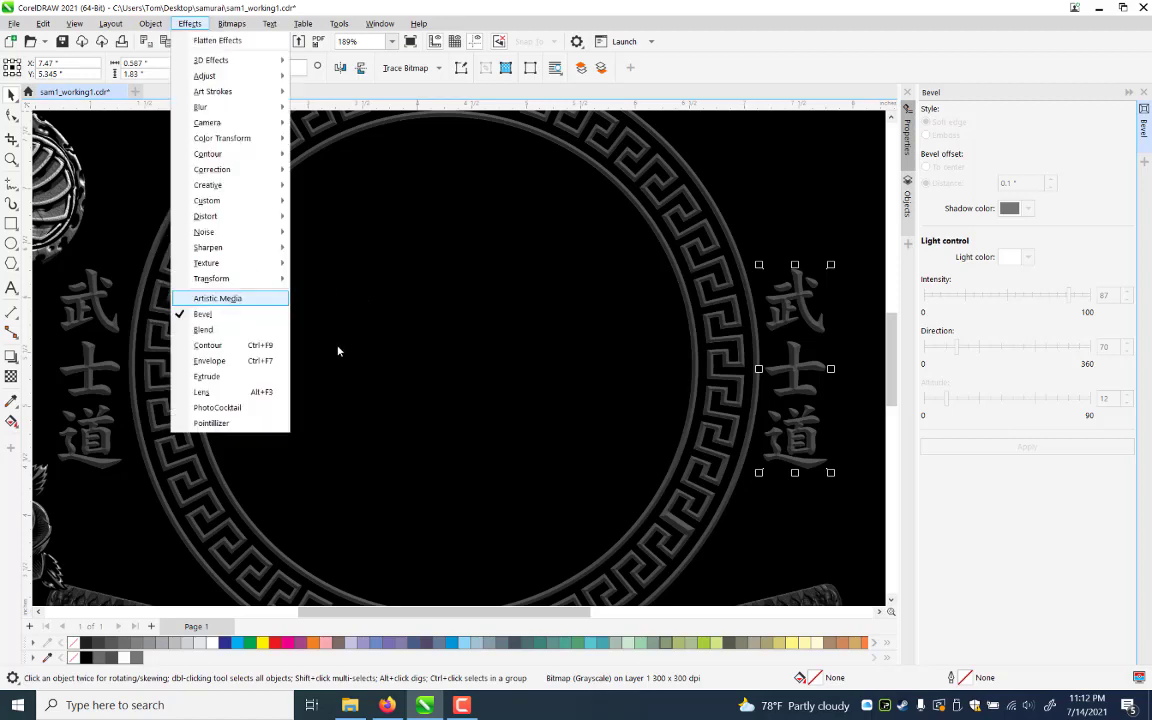
pyautogui.moveTo(211, 278)
pyautogui.press('Up')
pyautogui.press('Right')
pyautogui.press('Up')
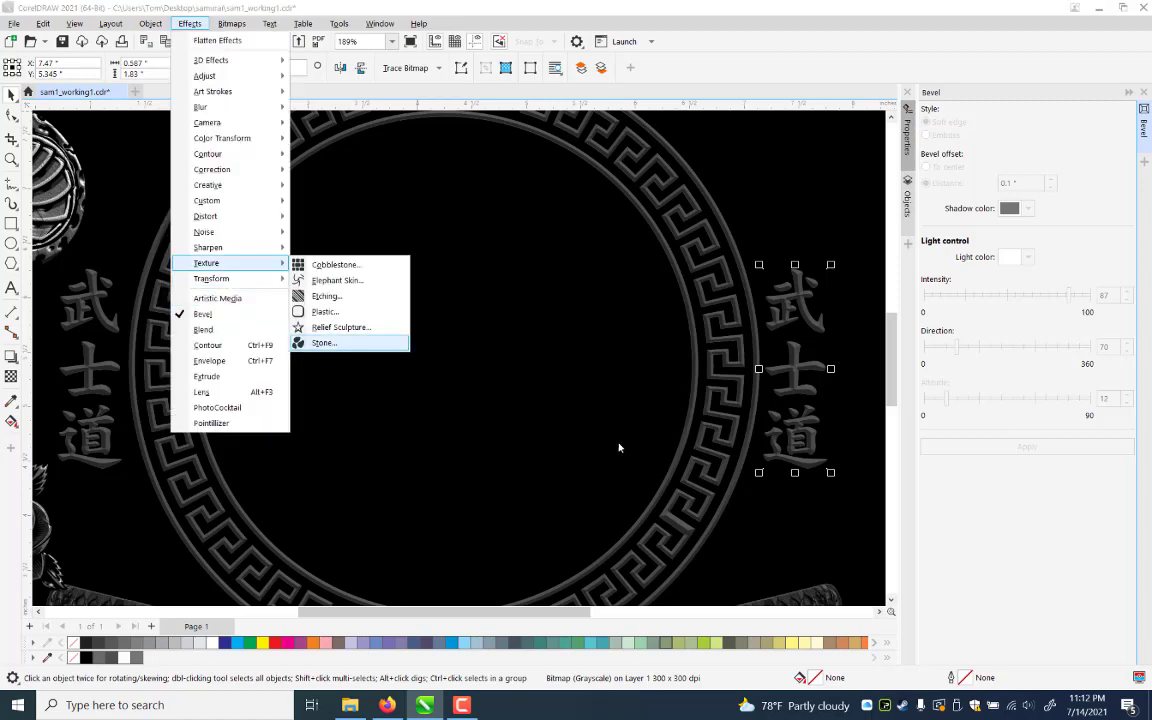
pyautogui.press('Return')
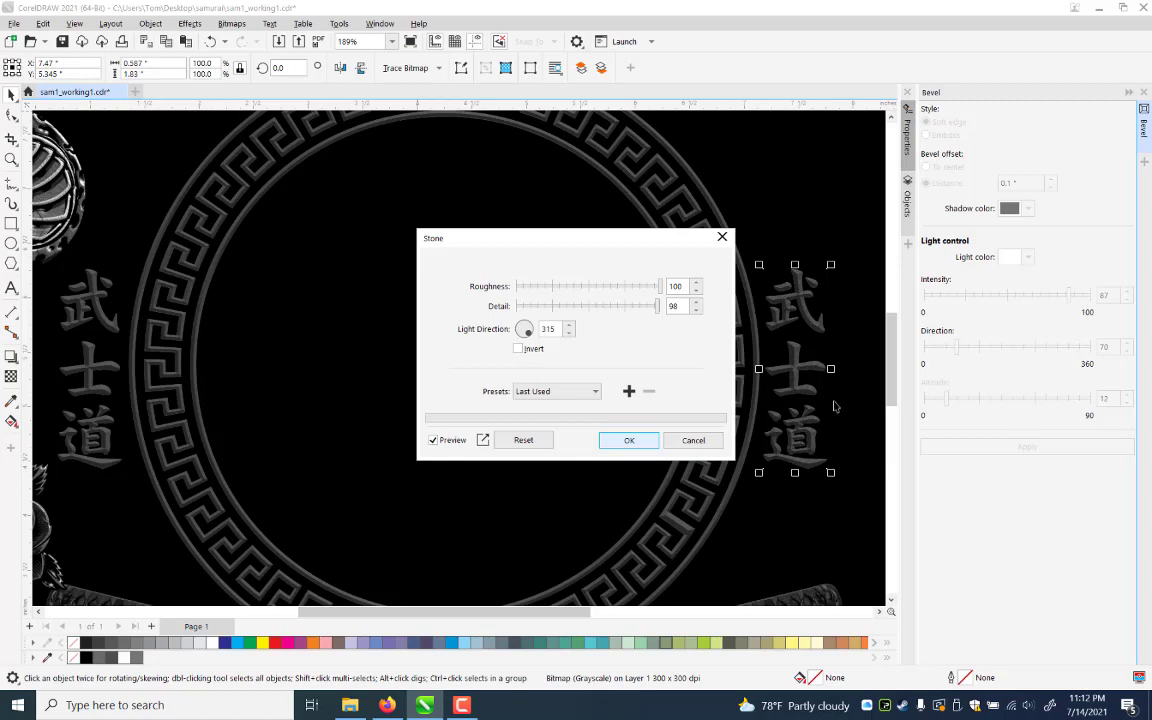
pyautogui.press('Return')
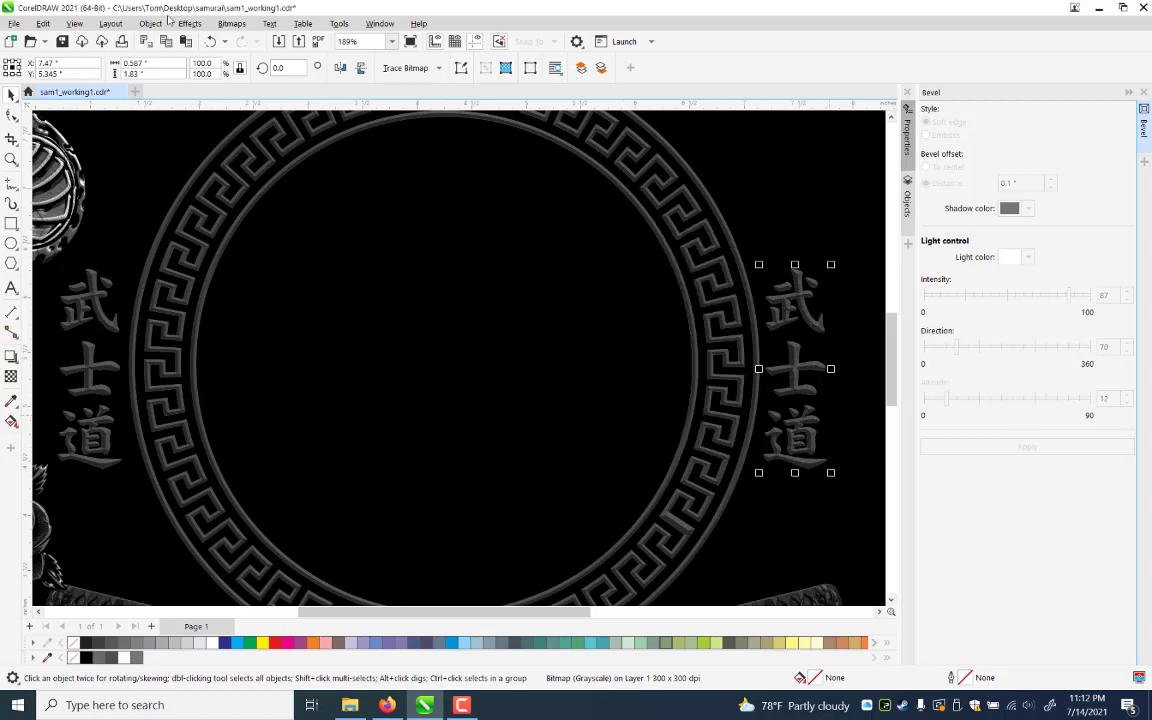
# Apply the Stone texture with roughness 100, detail 98 and light direction 315 to the kanji column left of the circular border
pyautogui.press('Tab')
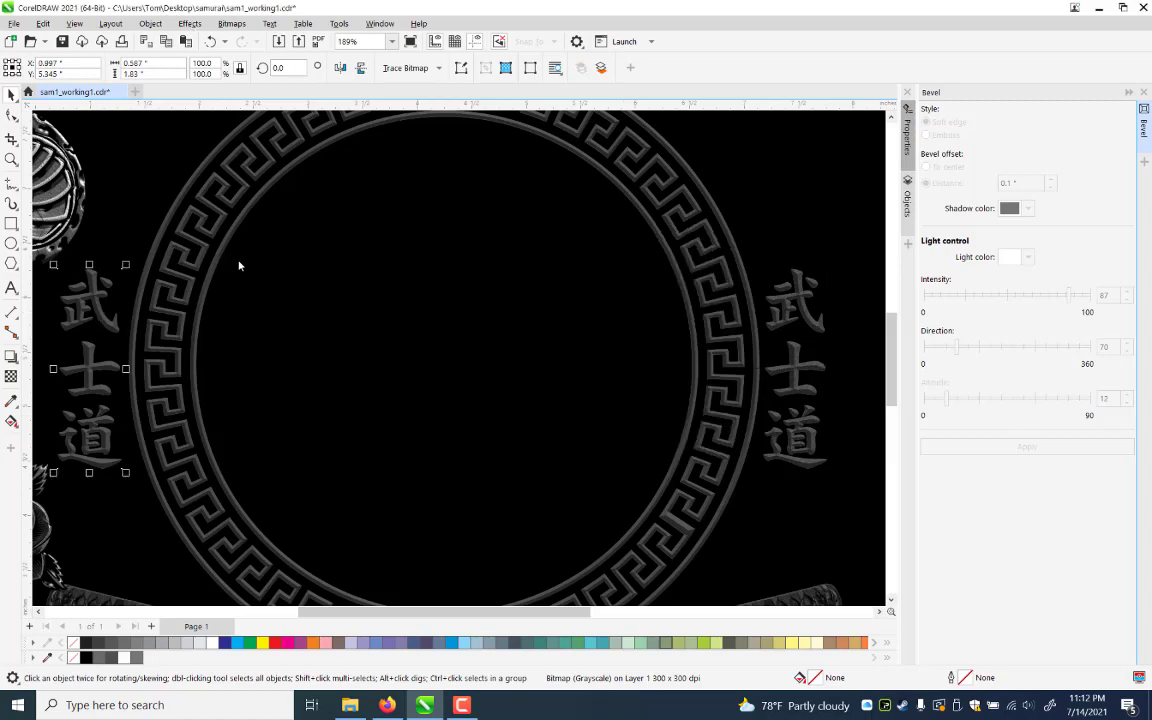
pyautogui.click(190, 23)
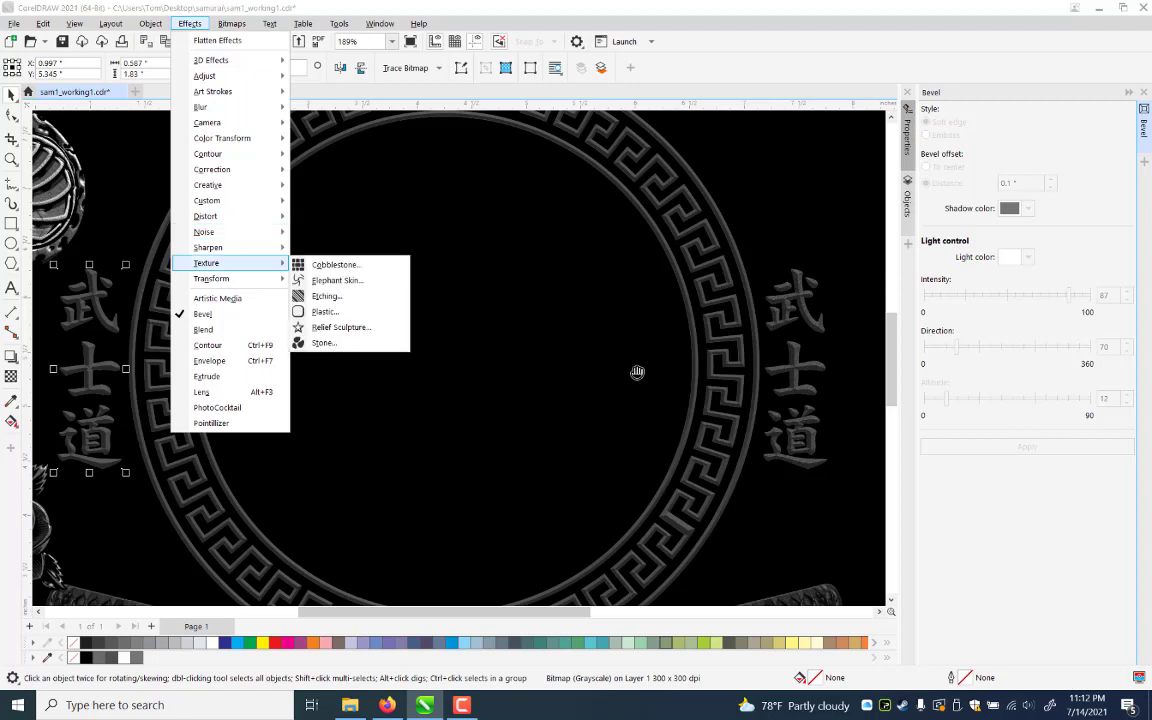
pyautogui.press('Up')
pyautogui.press('Return')
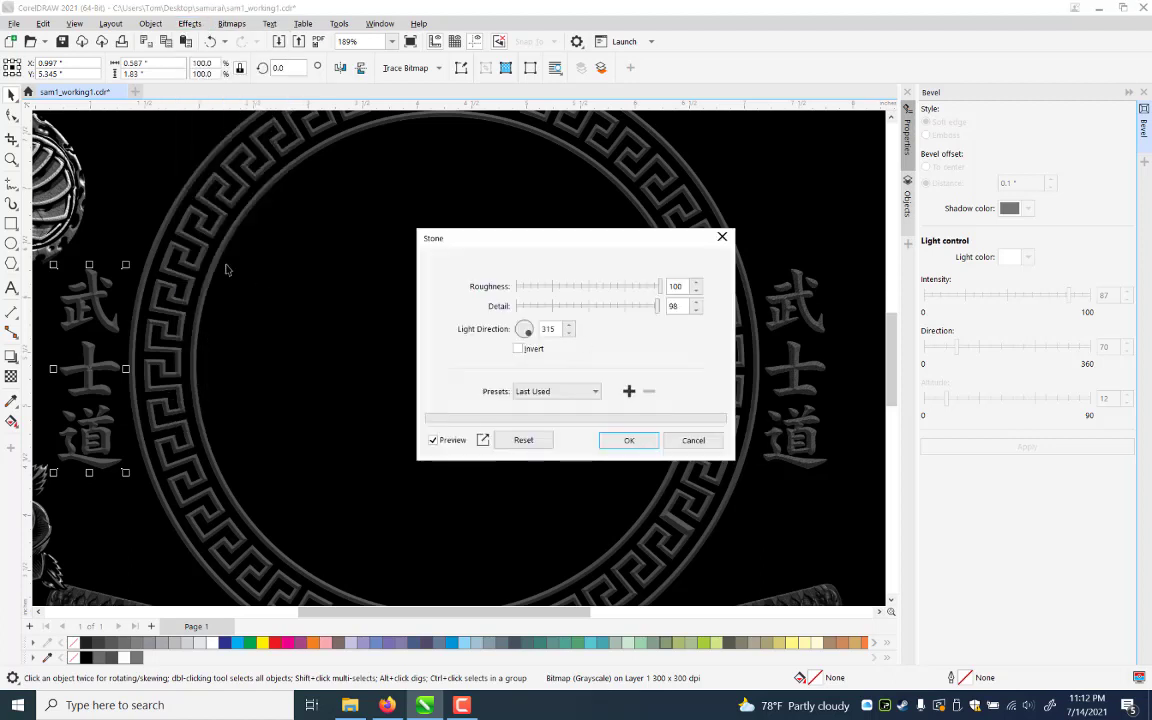
pyautogui.press('Return')
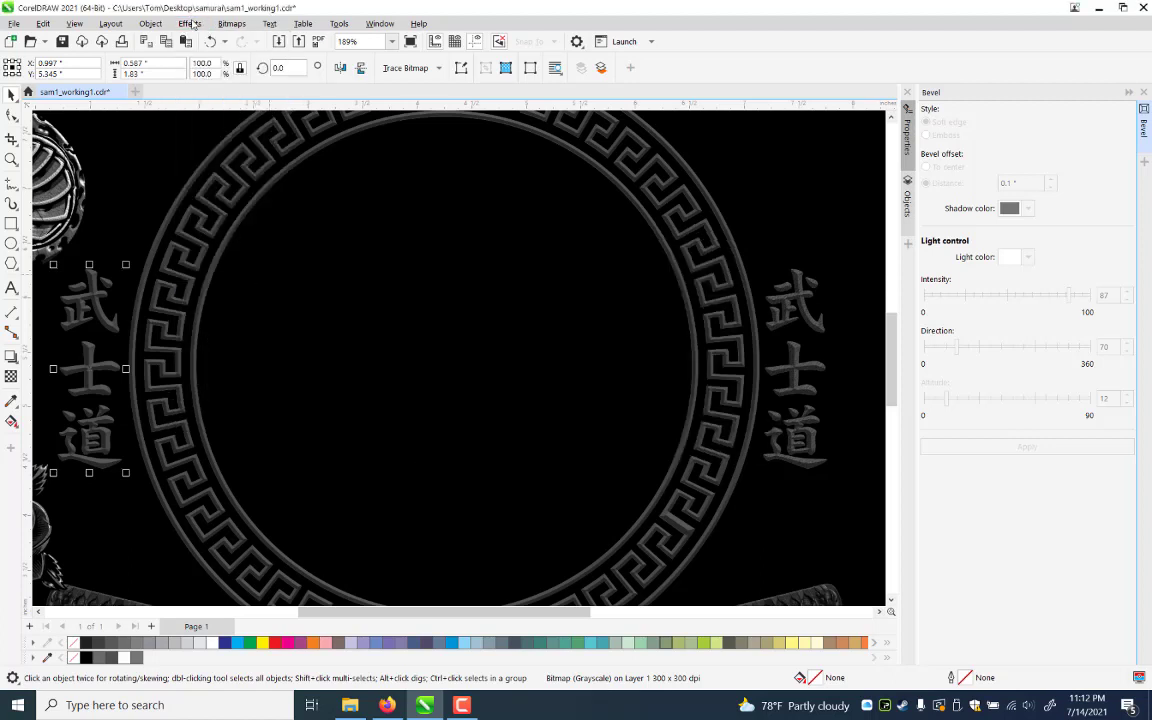
# Apply the Stone texture to the circular key-pattern border, using roughness 100, detail 98 and light direction 315
pyautogui.click(230, 240)
pyautogui.hotkey('alt', 'c')
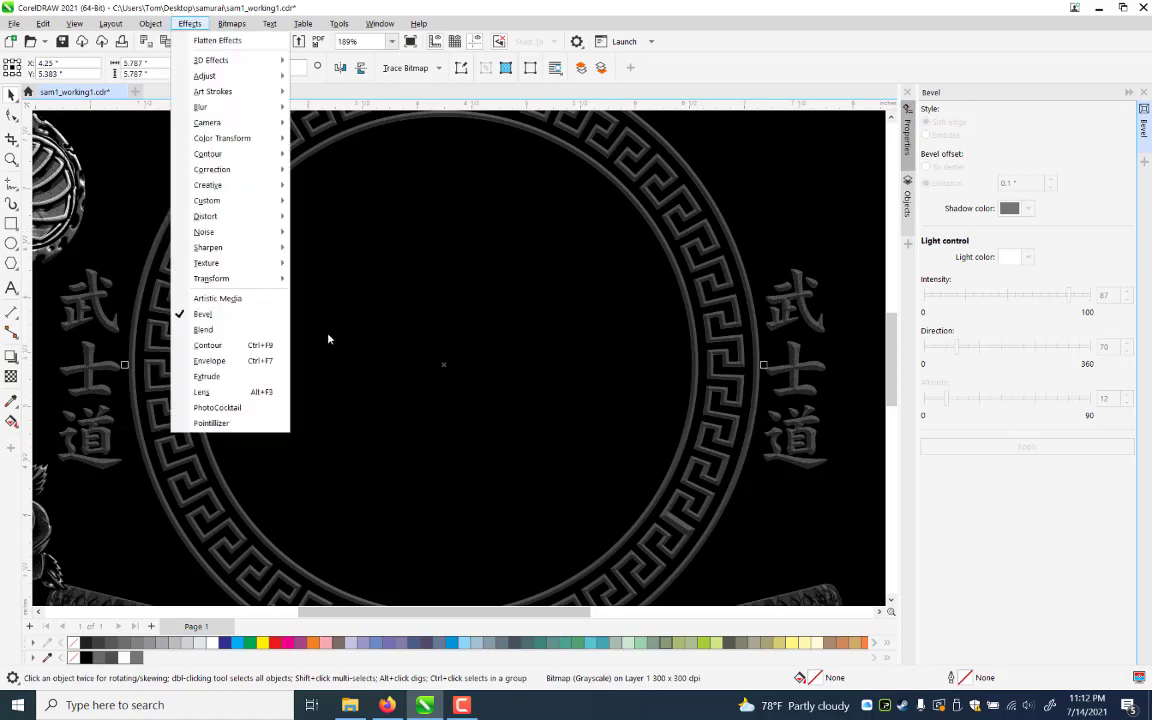
pyautogui.press('t')
pyautogui.press('Right')
pyautogui.press('Up')
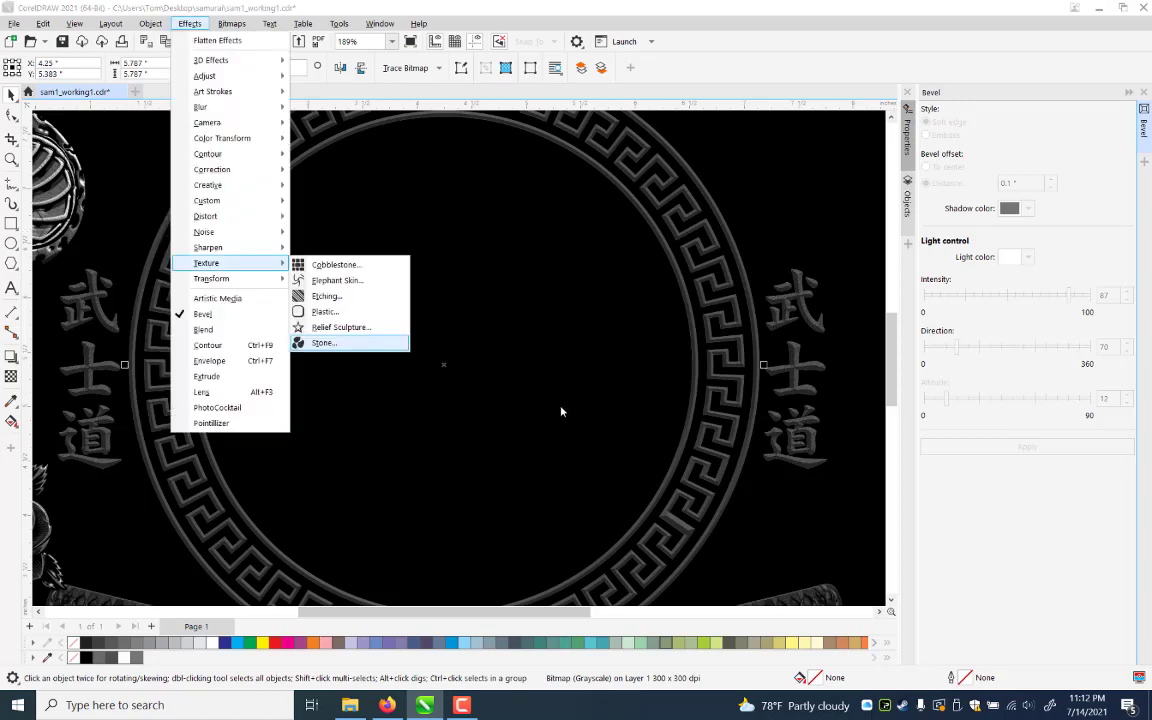
pyautogui.press('Return')
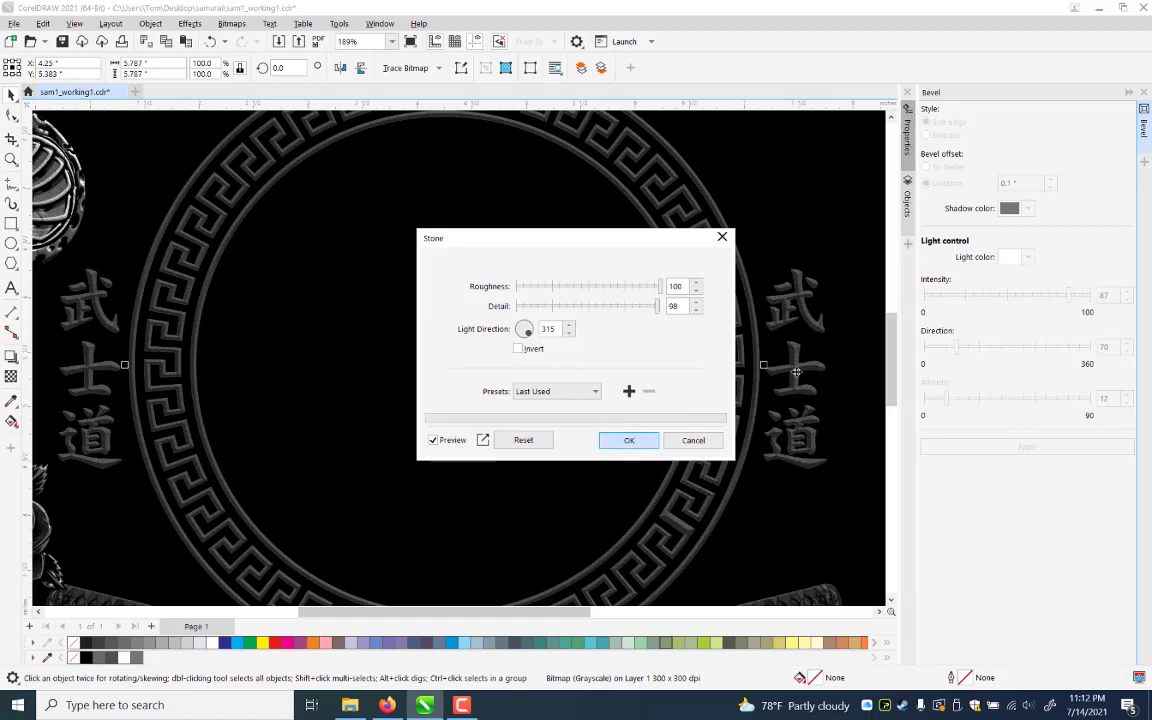
pyautogui.press('Return')
# Apply the Cobblestone texture to the kanji column right of the border, with roughness 10, size 31, grout width 10 and light direction 315°
pyautogui.press('Tab')
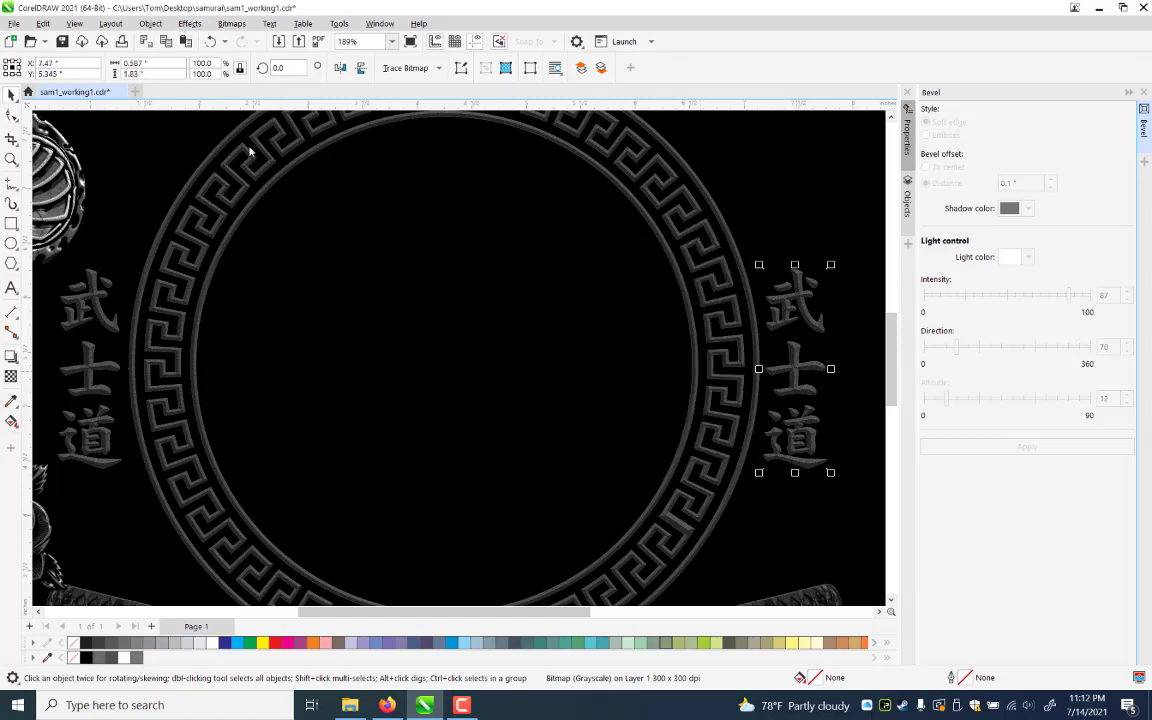
pyautogui.hotkey('alt', 'c')
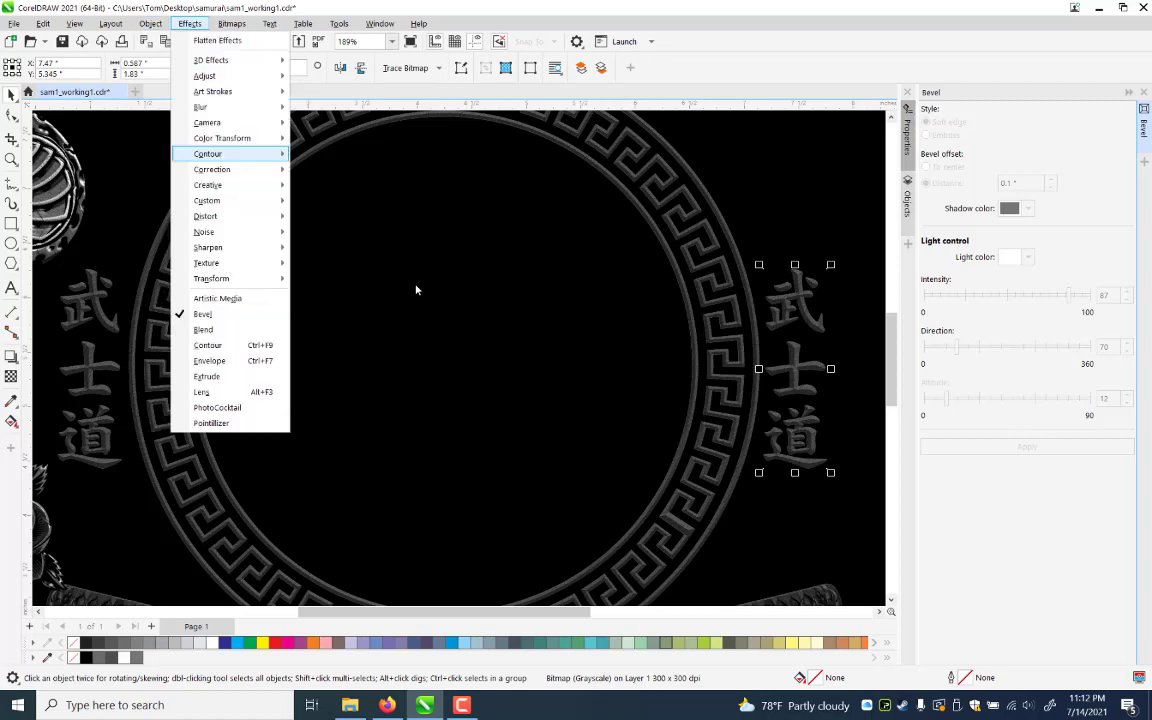
pyautogui.click(347, 265)
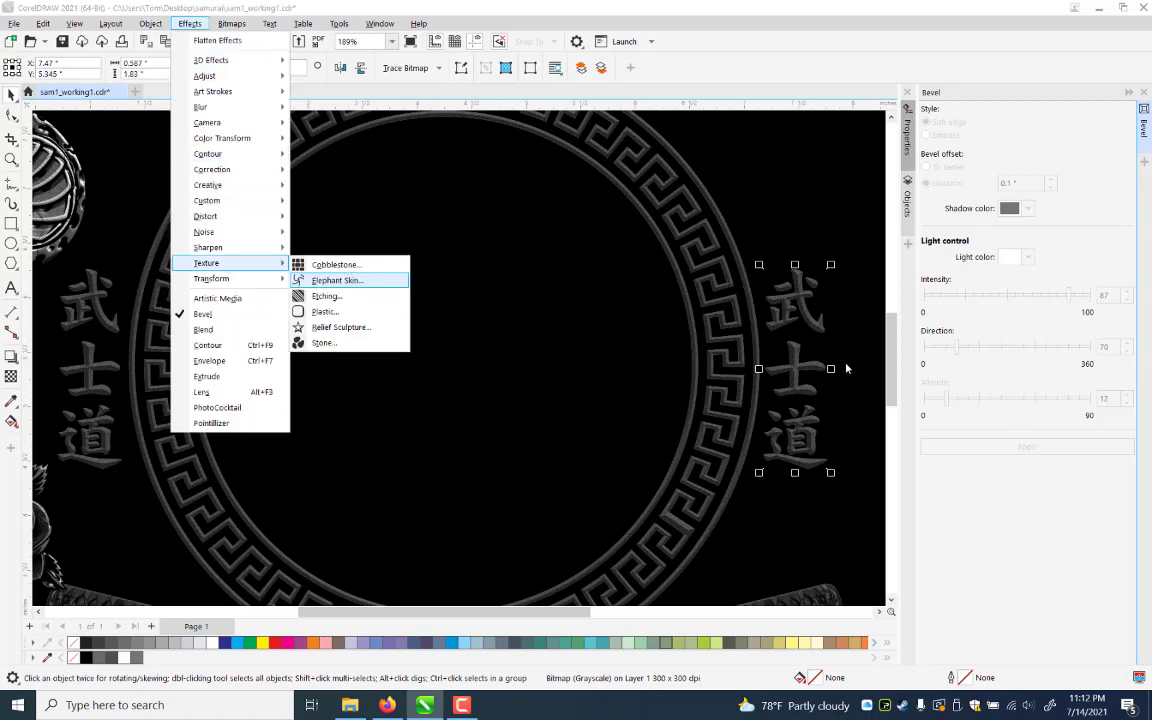
pyautogui.press('Up')
pyautogui.press('Return')
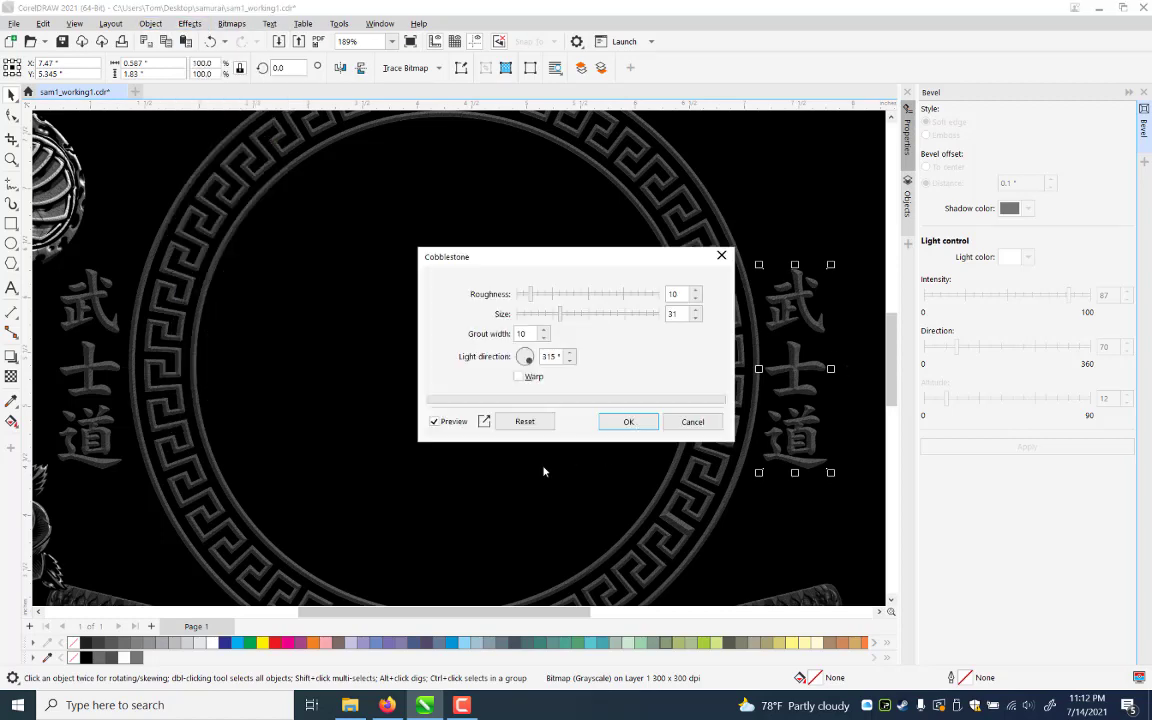
pyautogui.press('Escape')
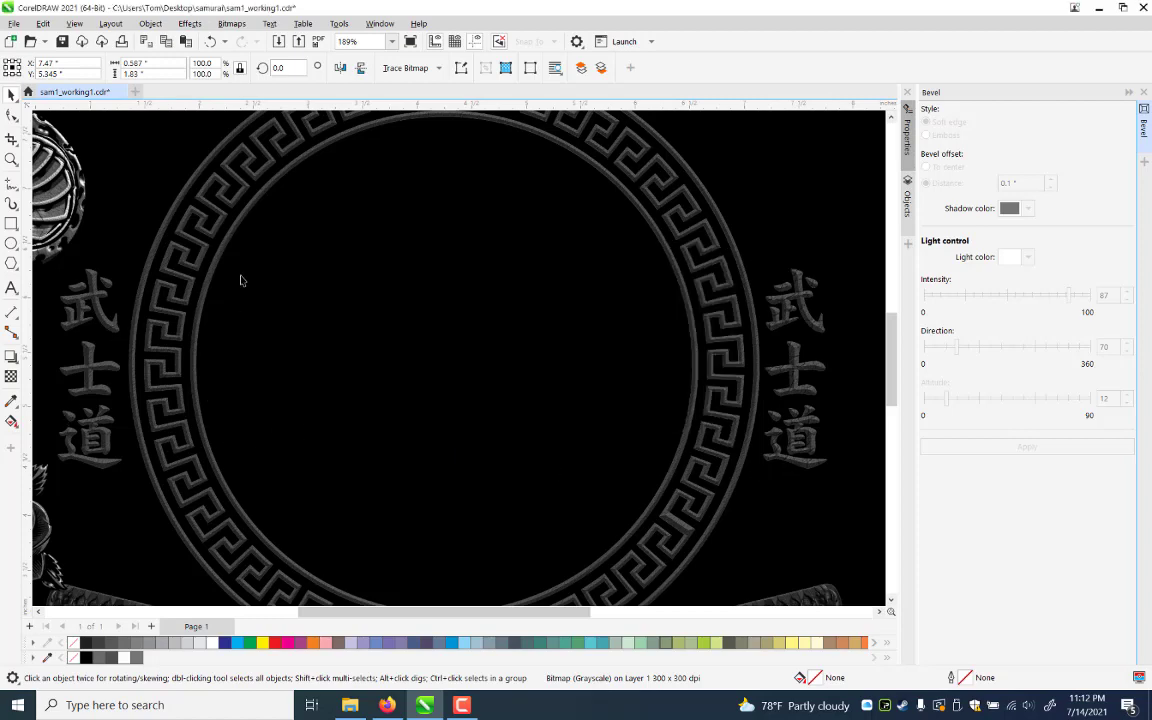
# Apply the same Cobblestone texture, roughness 10, size 31 and grout width 10, to the kanji column left of the border
pyautogui.press('Tab')
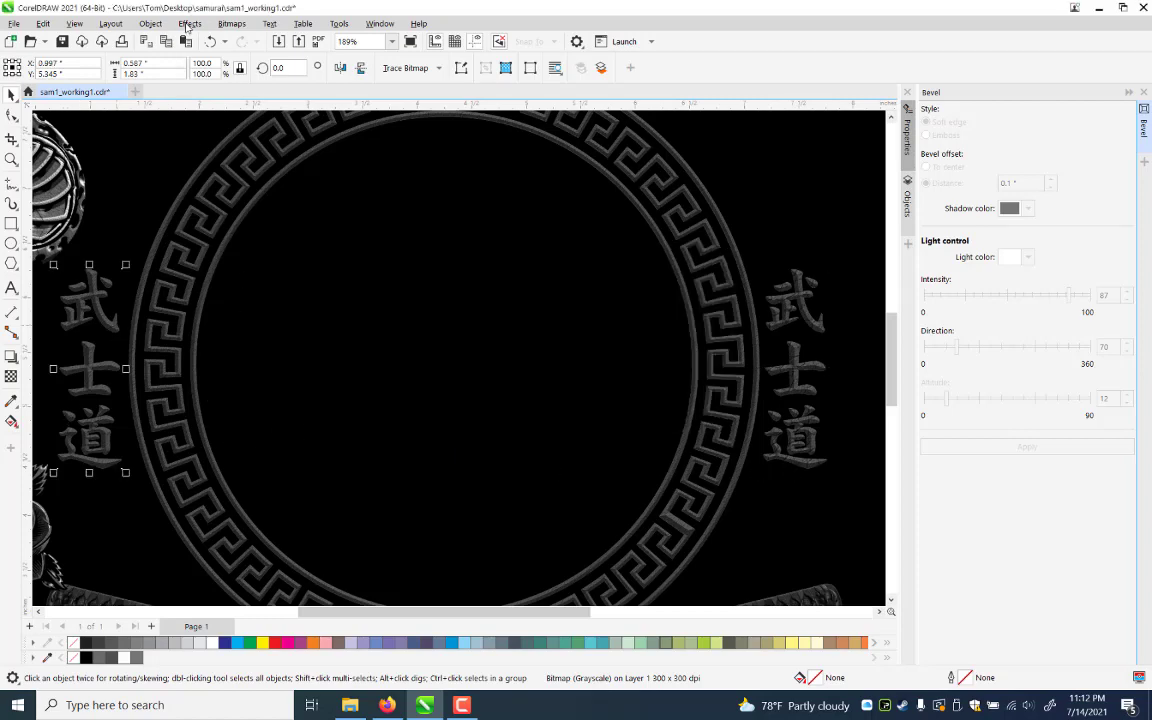
pyautogui.click(187, 26)
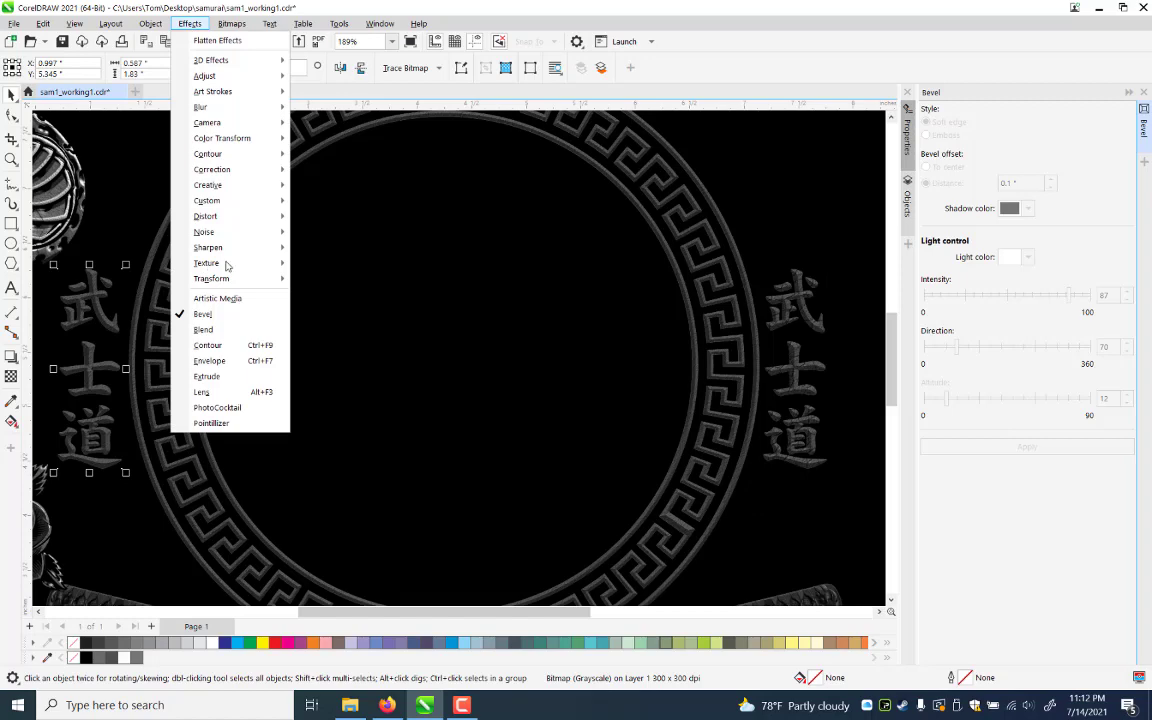
pyautogui.press('Up')
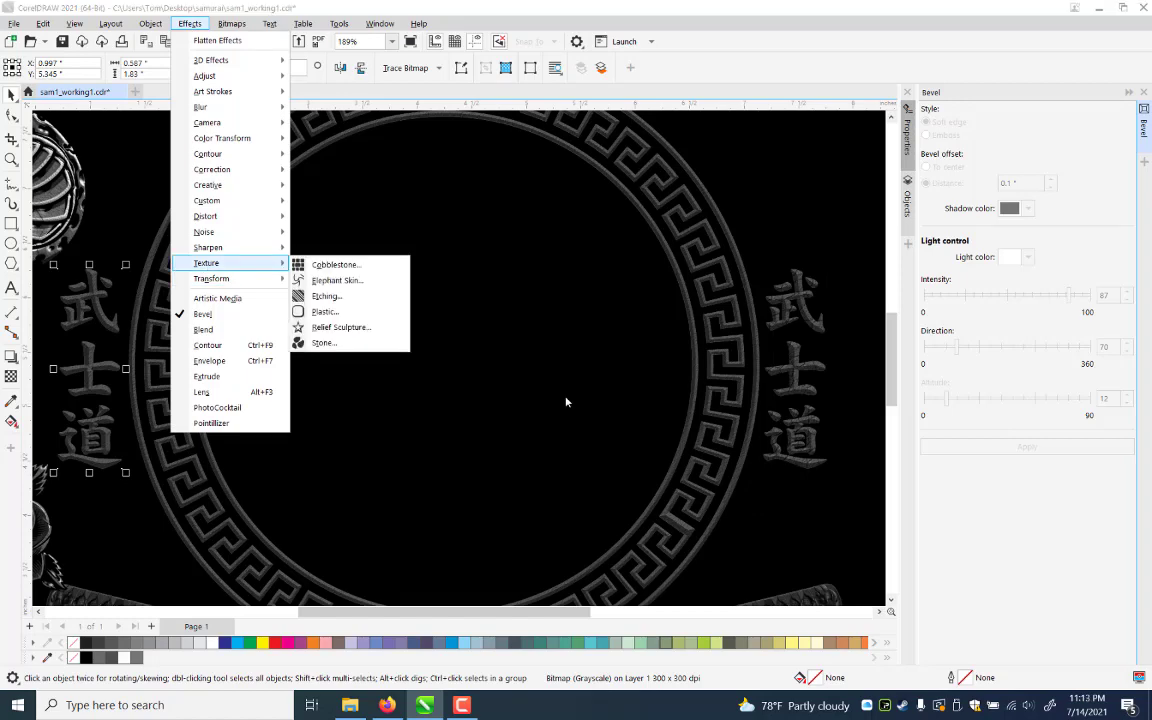
pyautogui.press('Right')
pyautogui.press('Return')
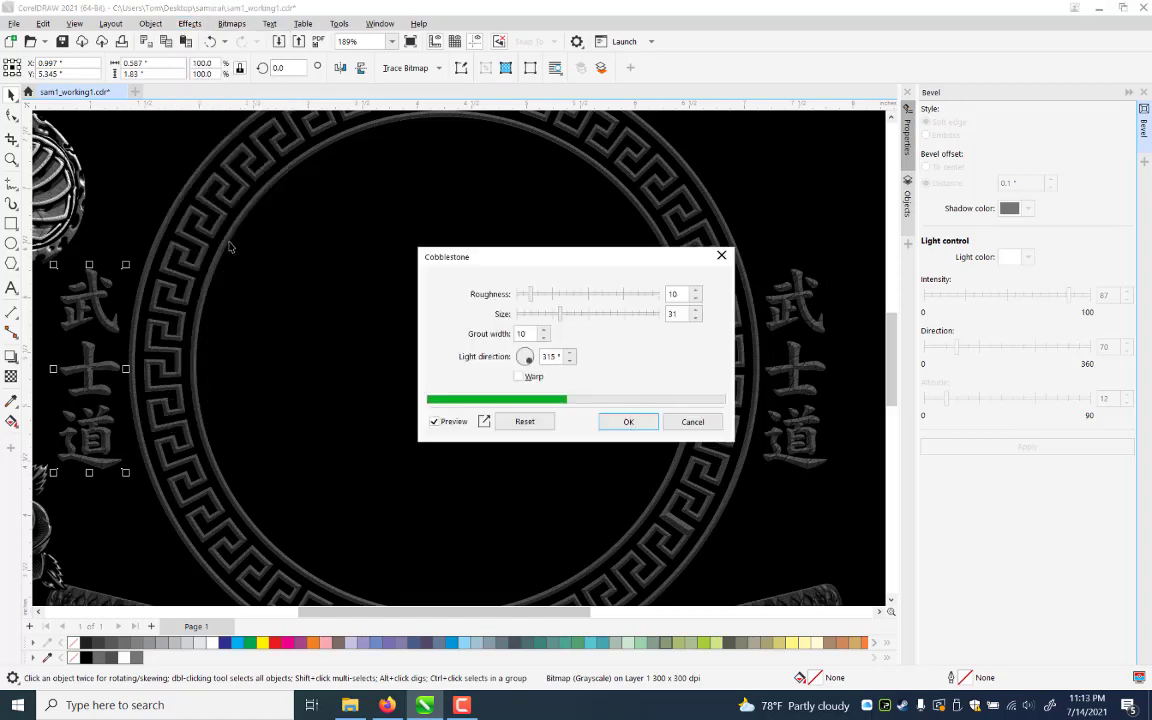
pyautogui.press('Return')
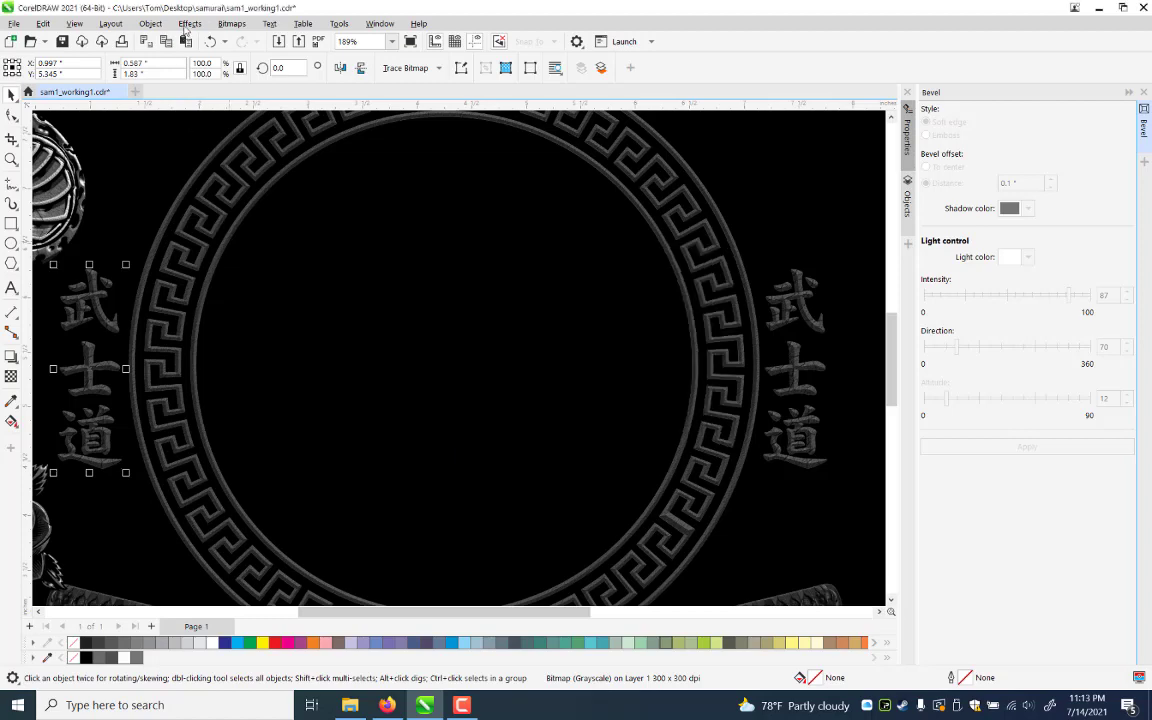
# Apply the same Cobblestone texture to the circular key-pattern border
pyautogui.click(215, 252)
pyautogui.hotkey('alt', 'c')
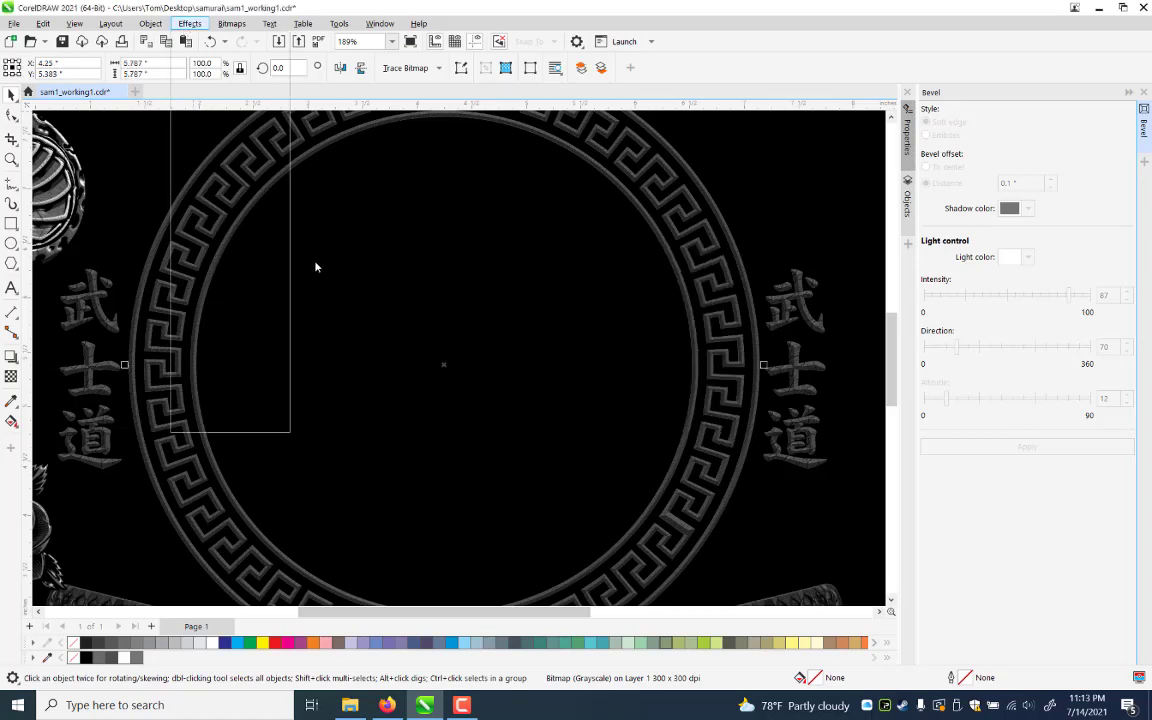
pyautogui.moveTo(230, 263)
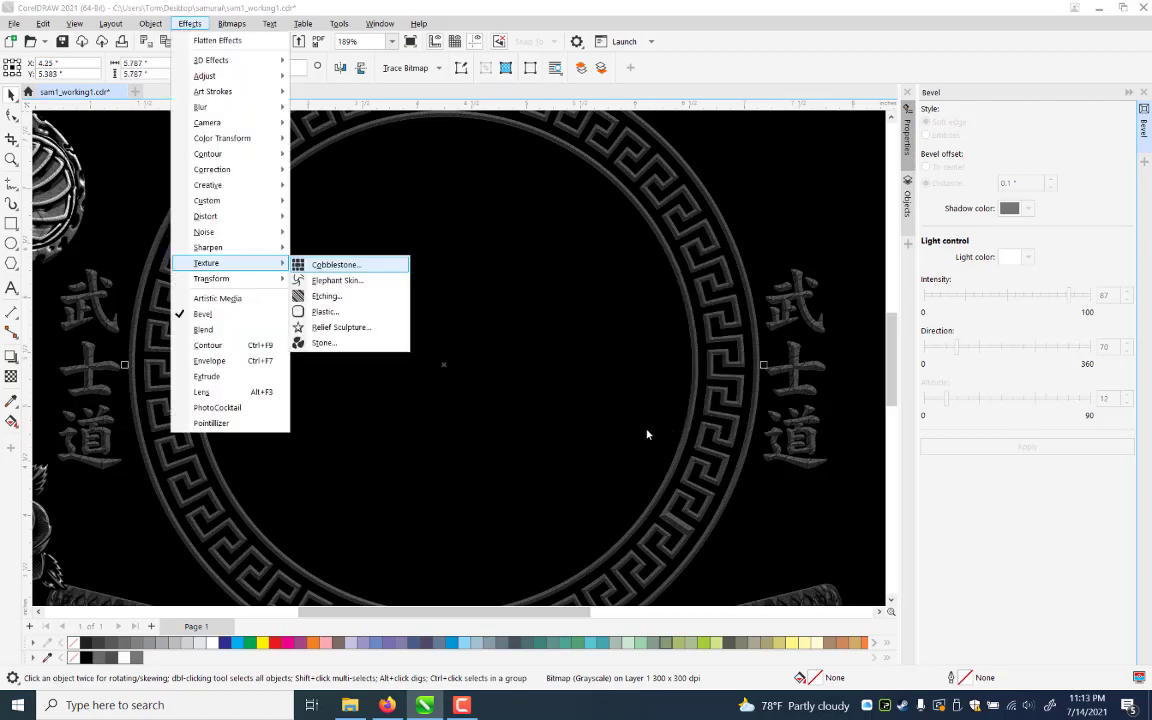
pyautogui.press('Return')
pyautogui.click(630, 422)
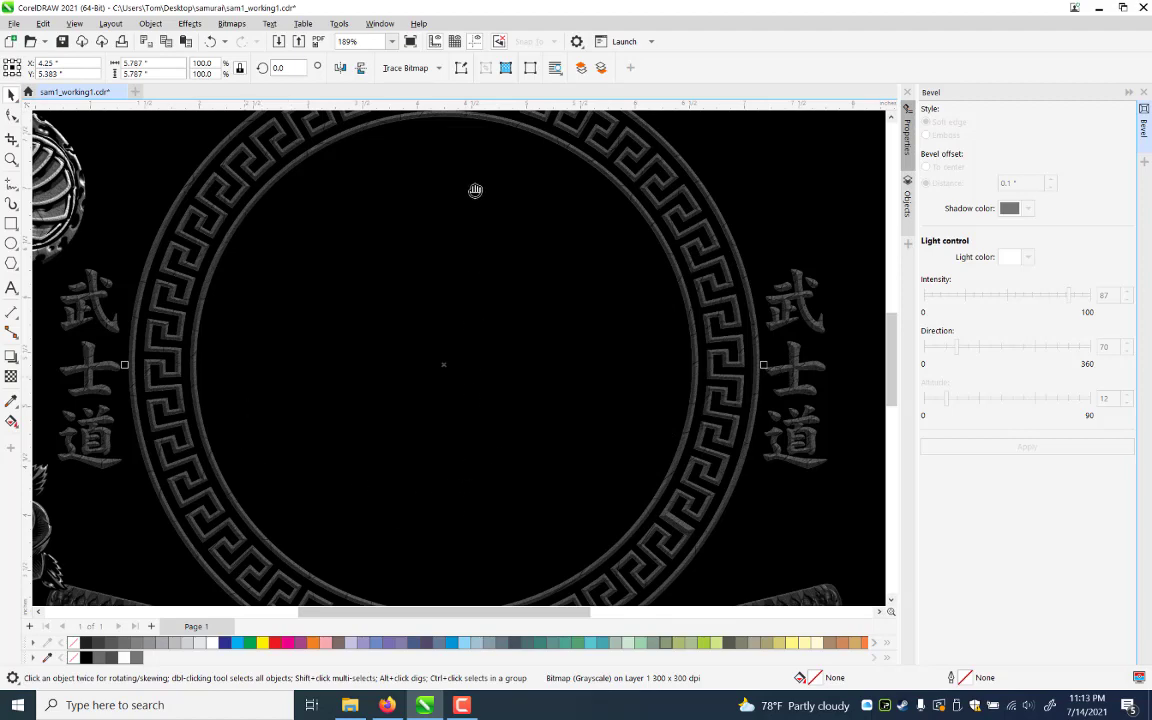
# Apply the Stone texture with roughness 100, detail 98 and light direction 315 to the grouped crossed swords below the border
pyautogui.scroll(-3, 690, 290)
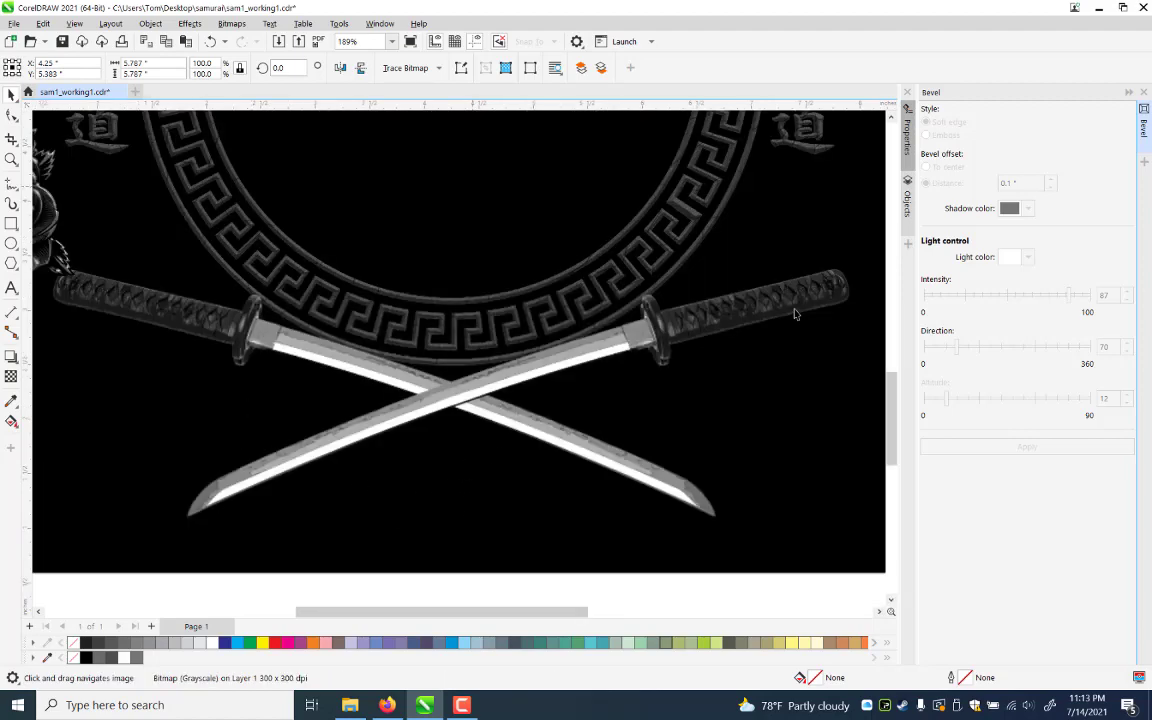
pyautogui.click(795, 314)
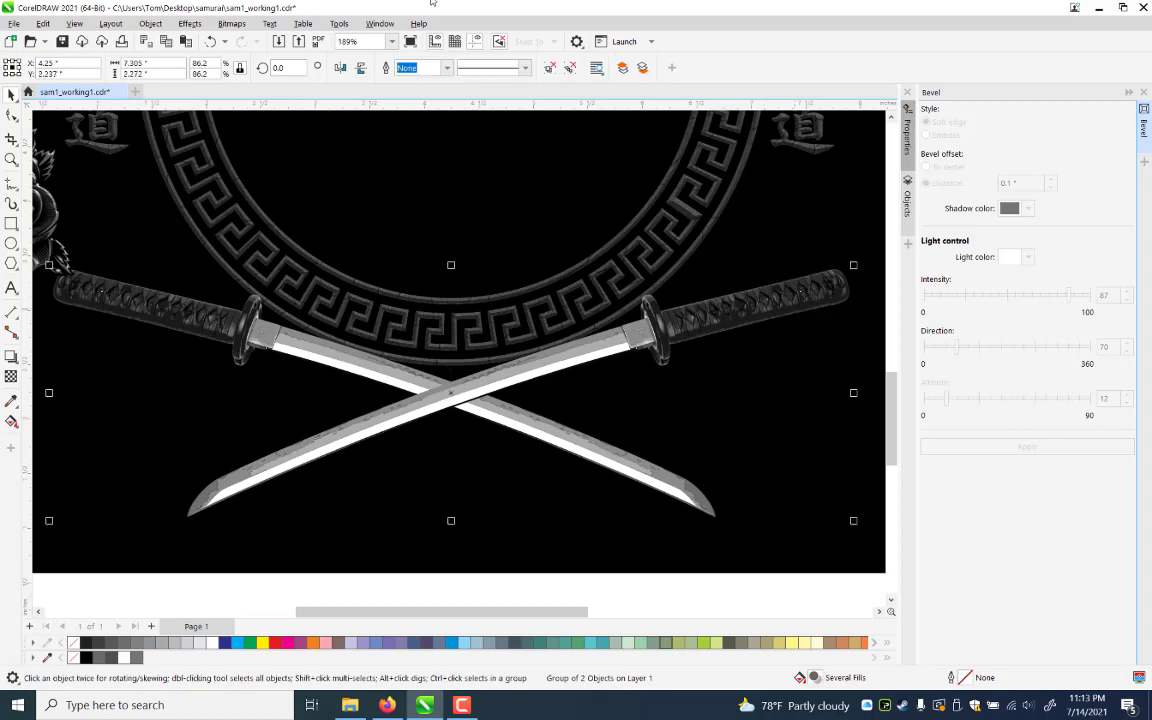
pyautogui.click(188, 25)
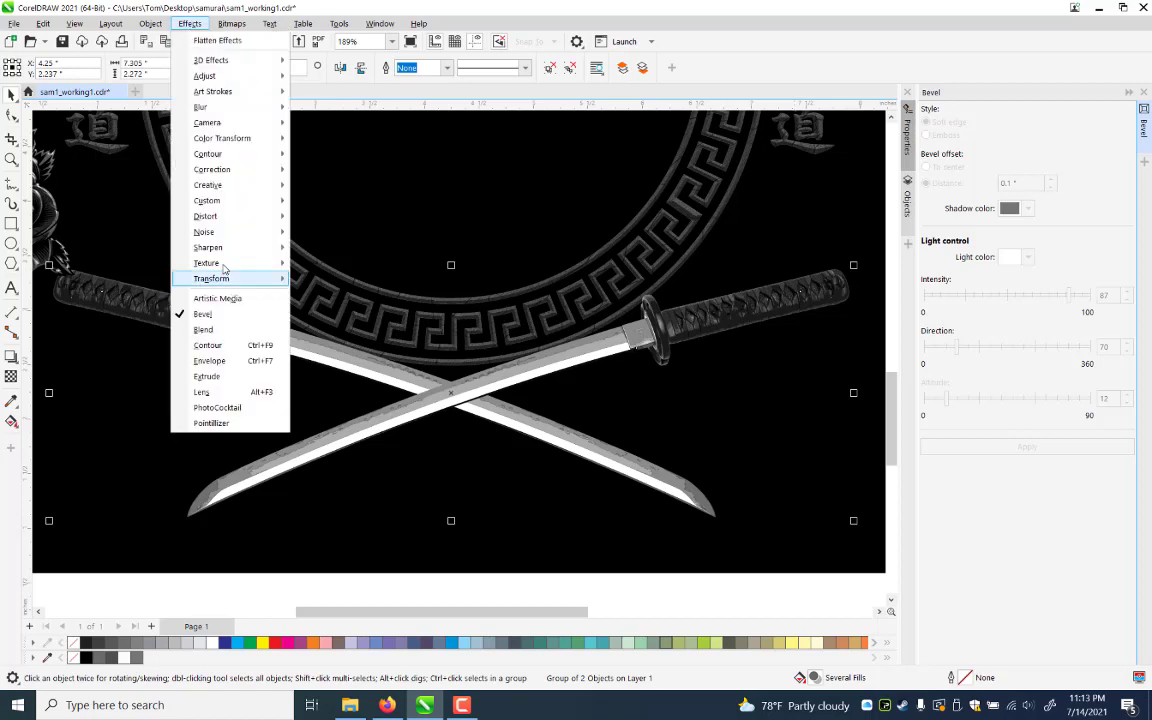
pyautogui.moveTo(215, 263)
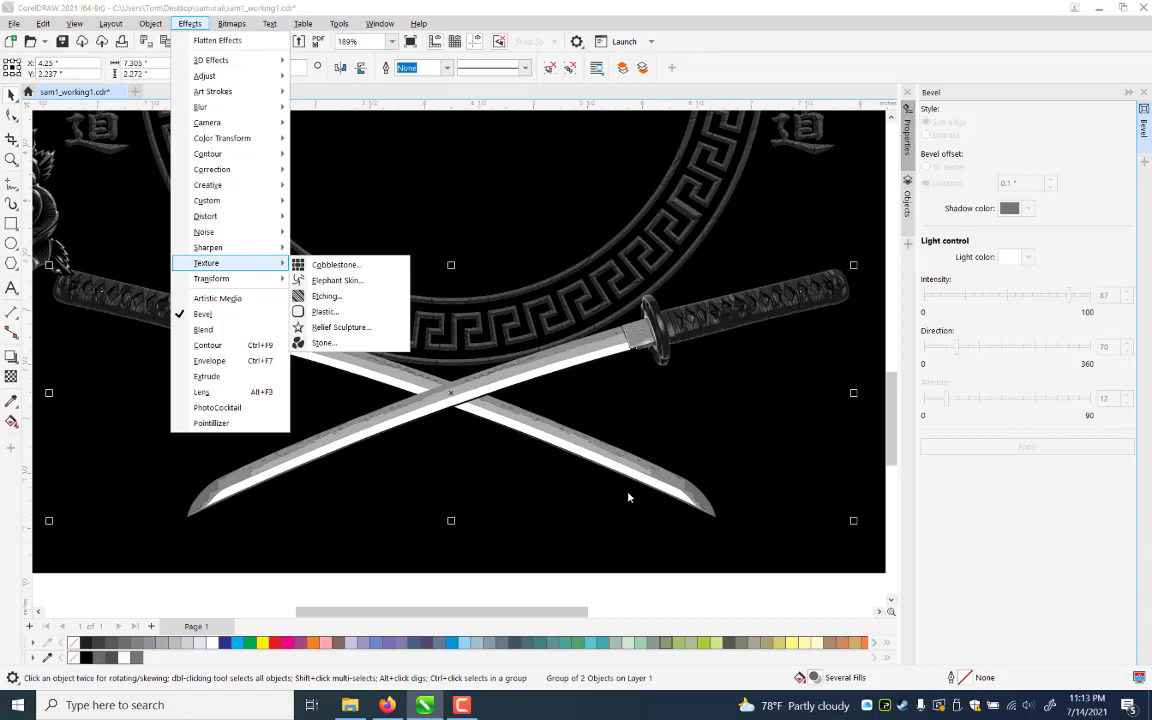
pyautogui.click(325, 342)
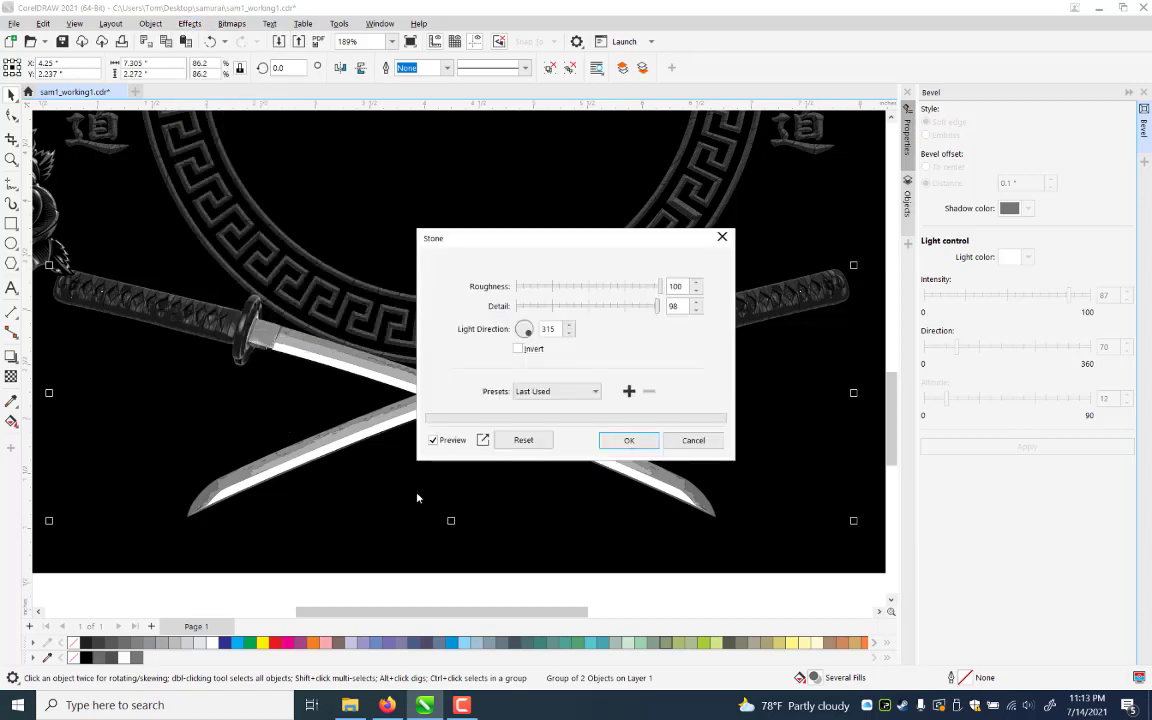
pyautogui.press('Return')
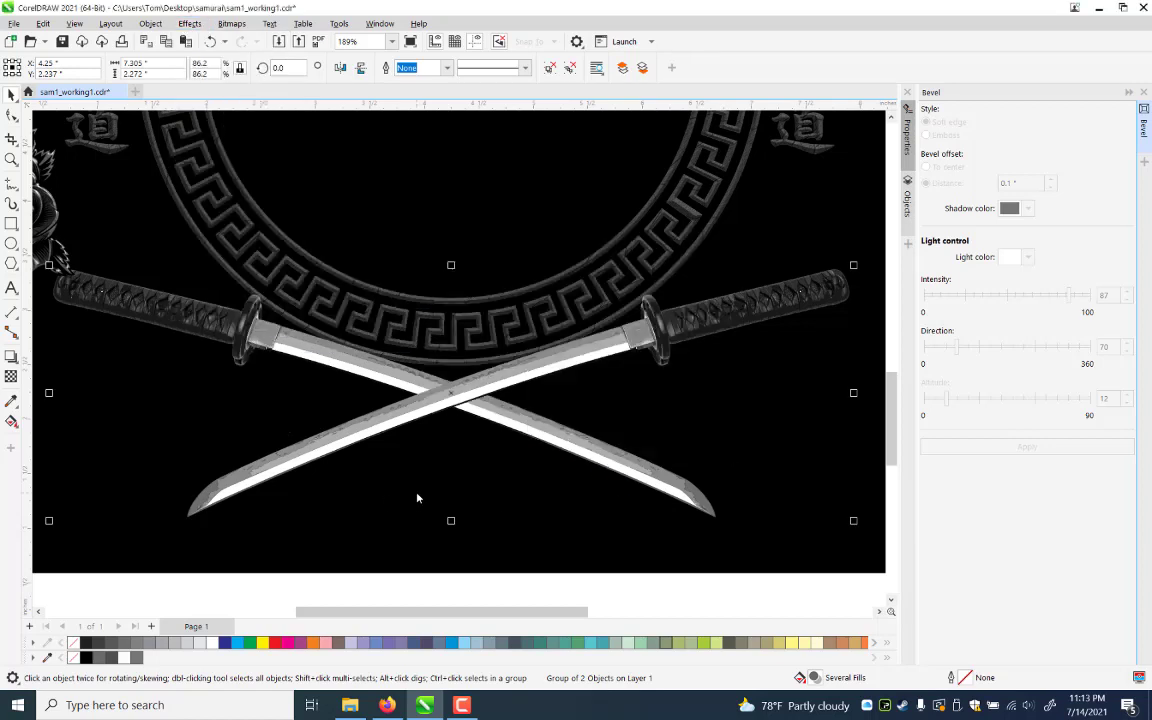
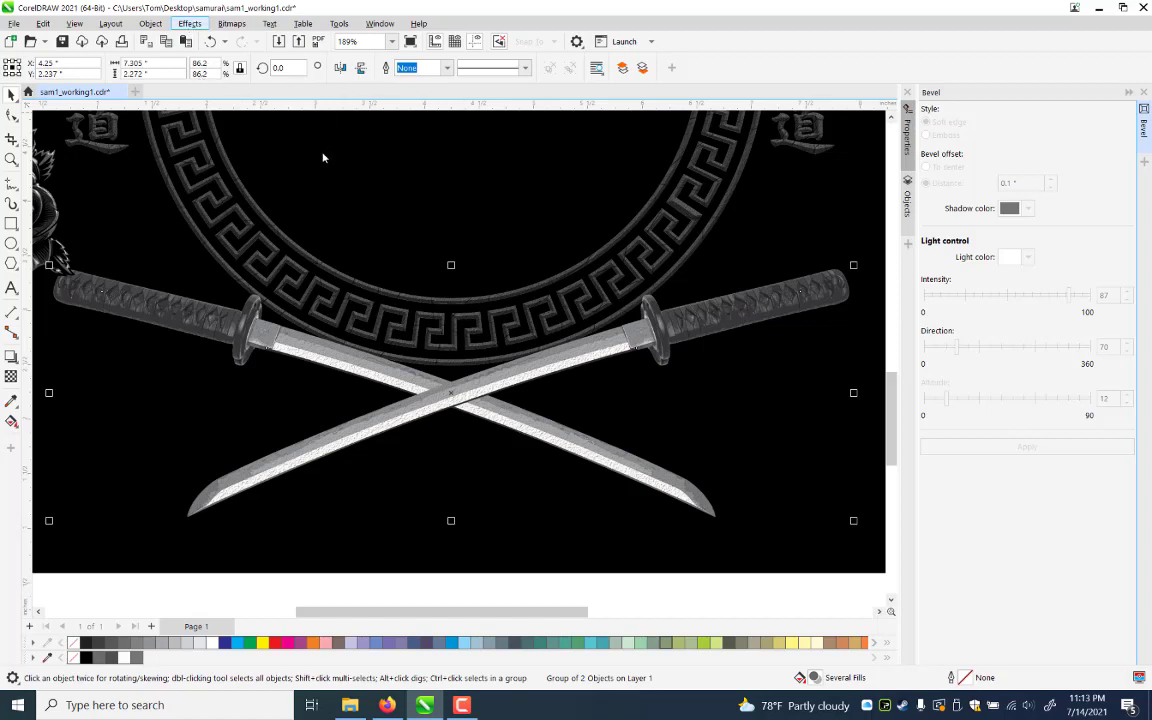
pyautogui.hotkey('alt', 'c')
pyautogui.press('Right')
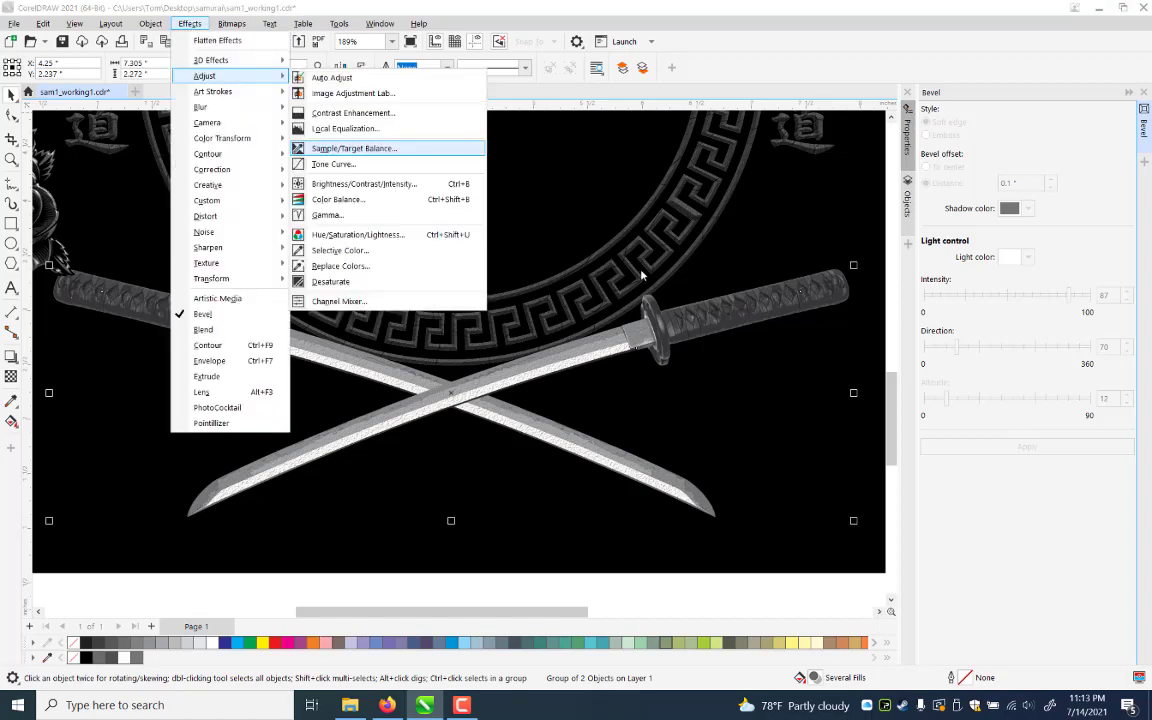
pyautogui.click(642, 275)
pyautogui.hotkey('ctrl', 't')
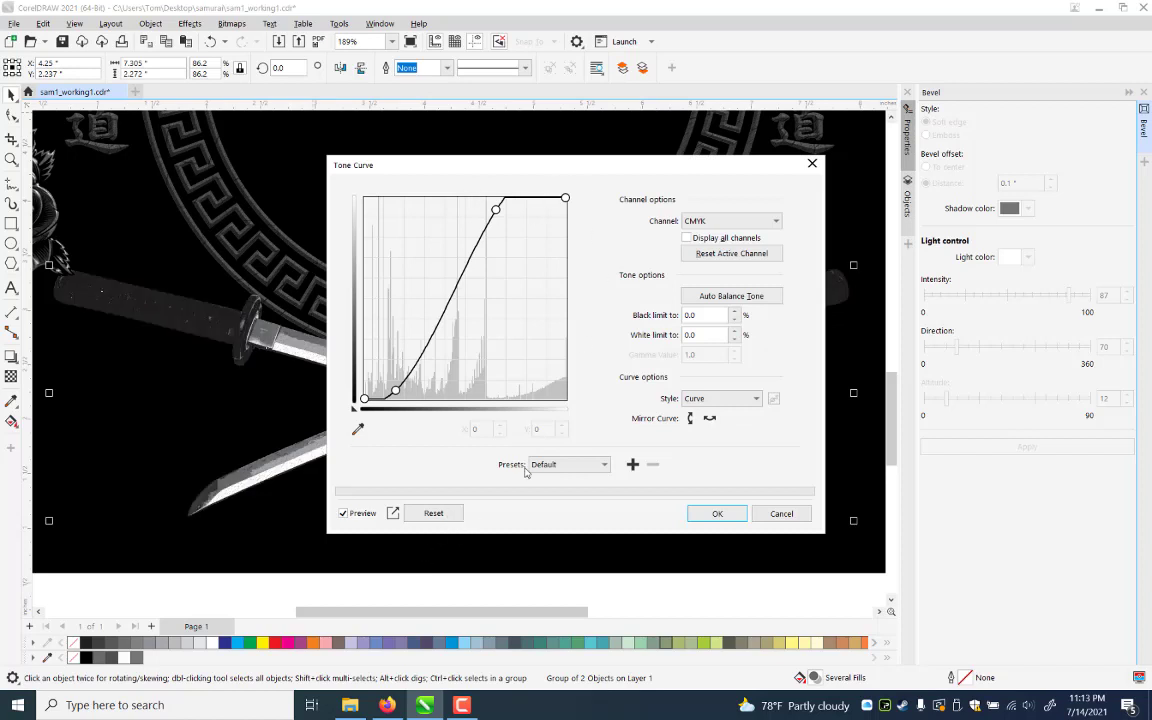
pyautogui.hotkey('alt', 'r')
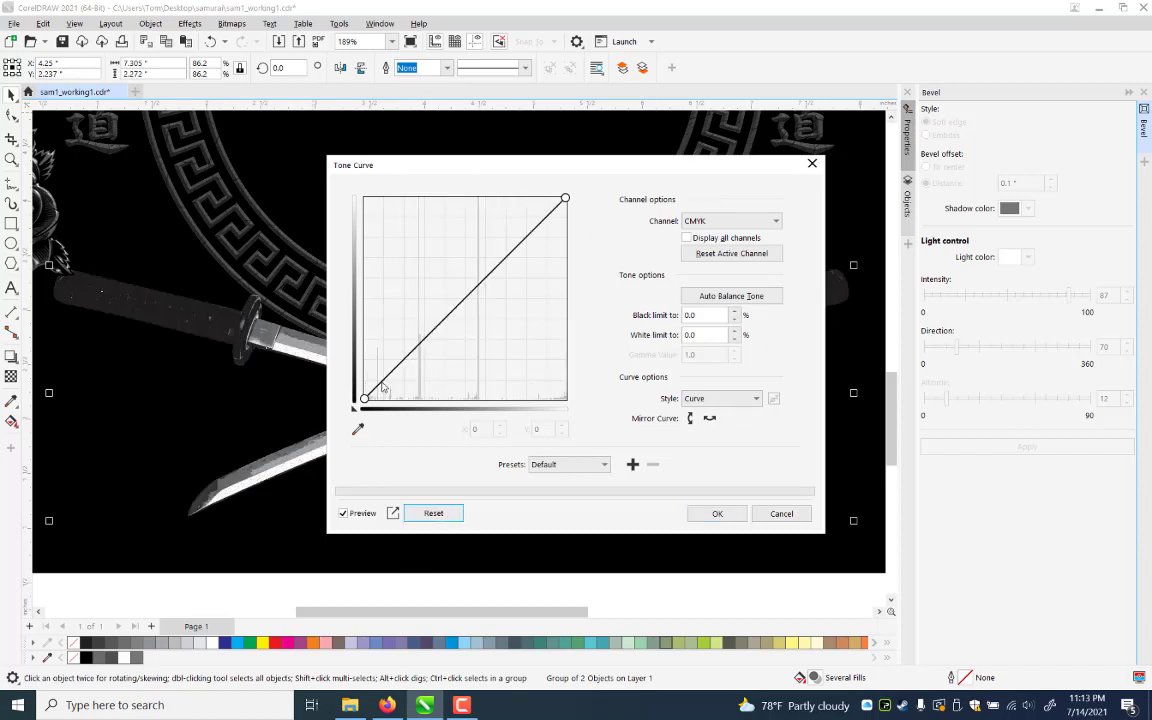
pyautogui.click(383, 399)
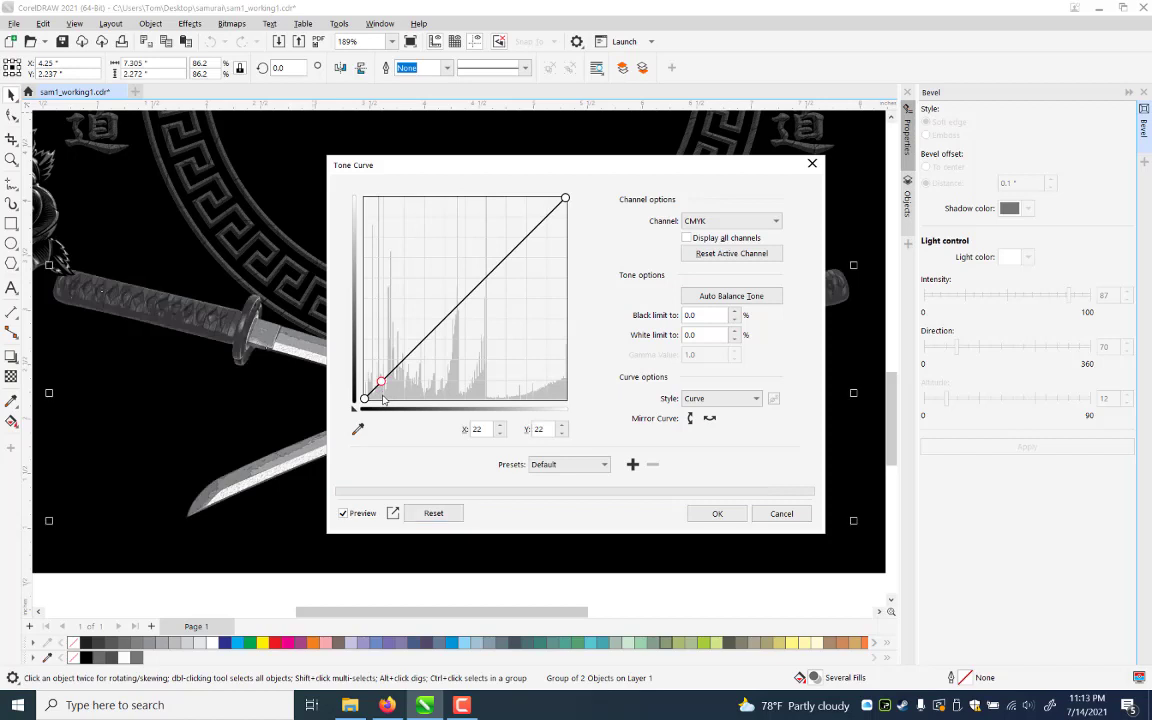
pyautogui.moveTo(383, 399); pyautogui.dragTo(383, 398)
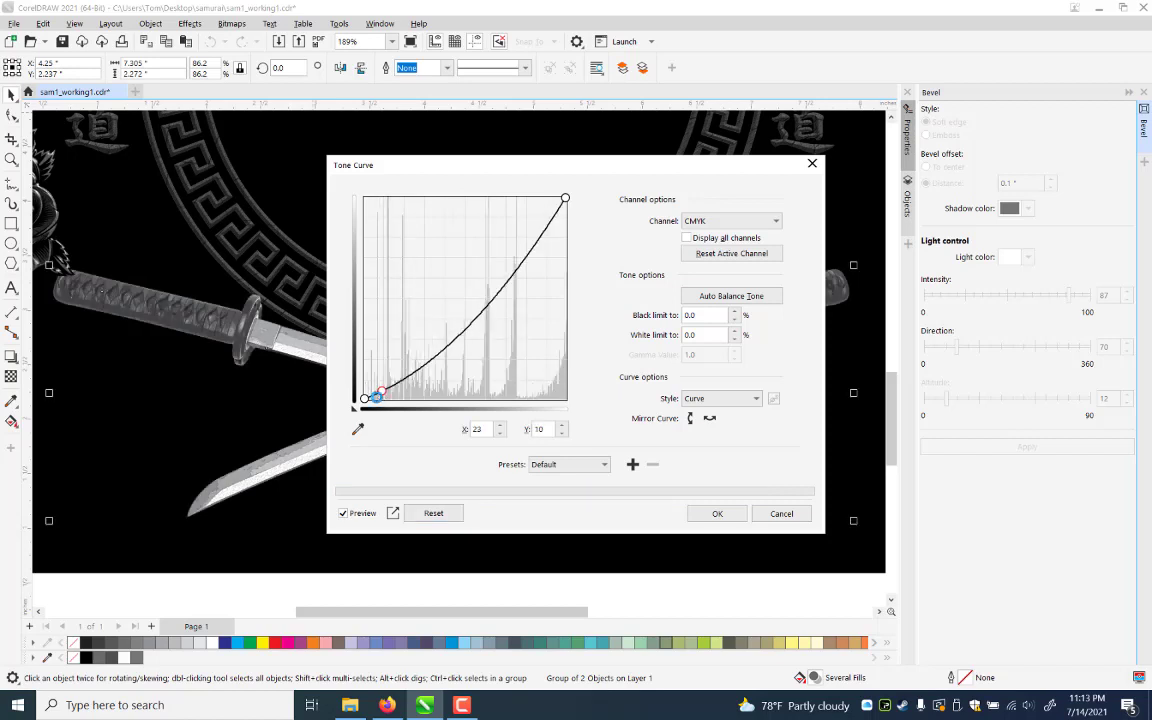
pyautogui.moveTo(376, 399); pyautogui.dragTo(371, 400)
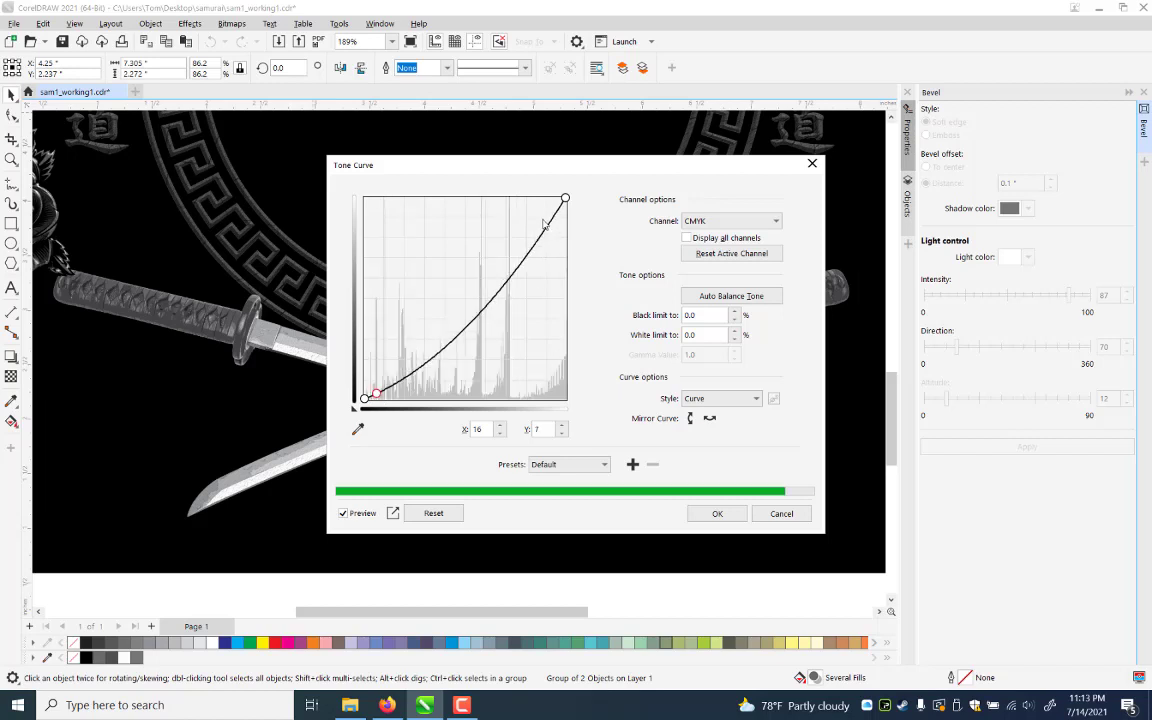
pyautogui.click(538, 217)
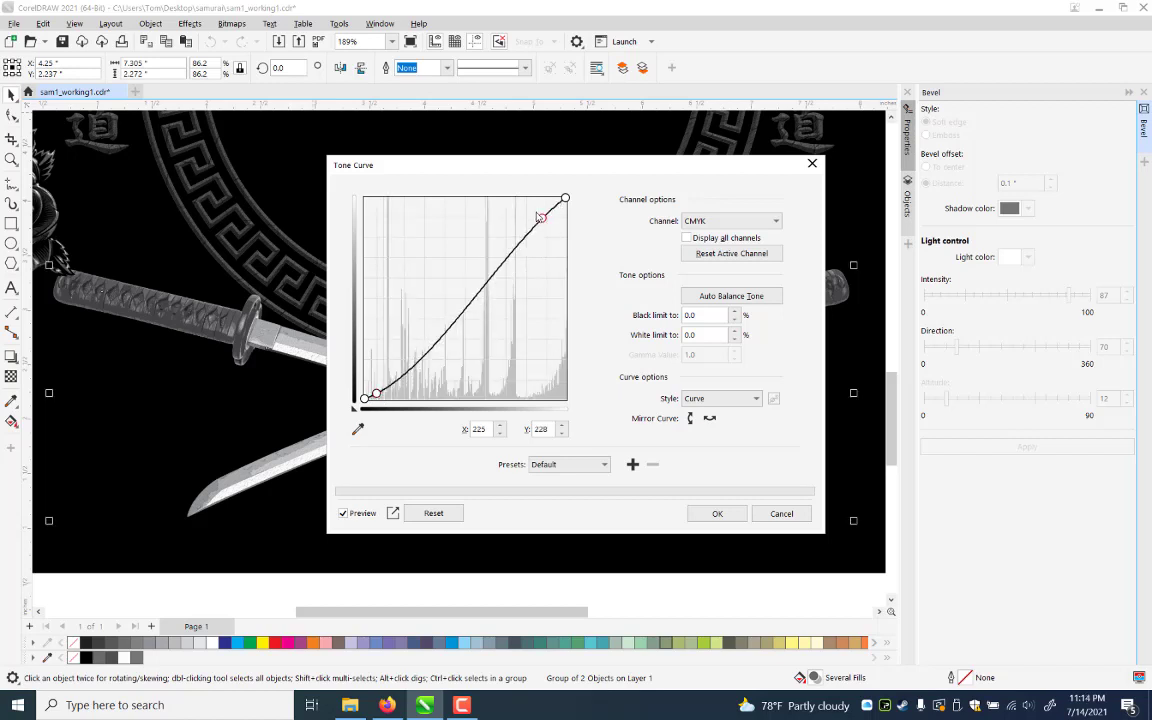
pyautogui.moveTo(538, 217); pyautogui.dragTo(536, 210)
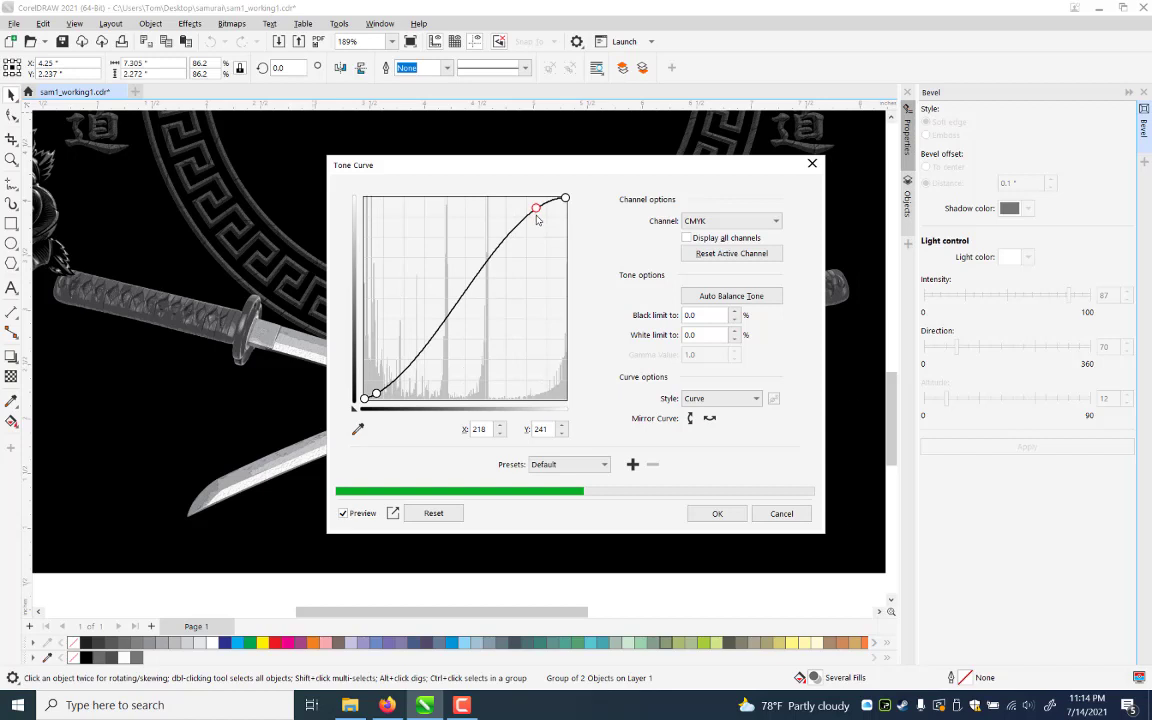
pyautogui.moveTo(537, 214); pyautogui.dragTo(537, 217)
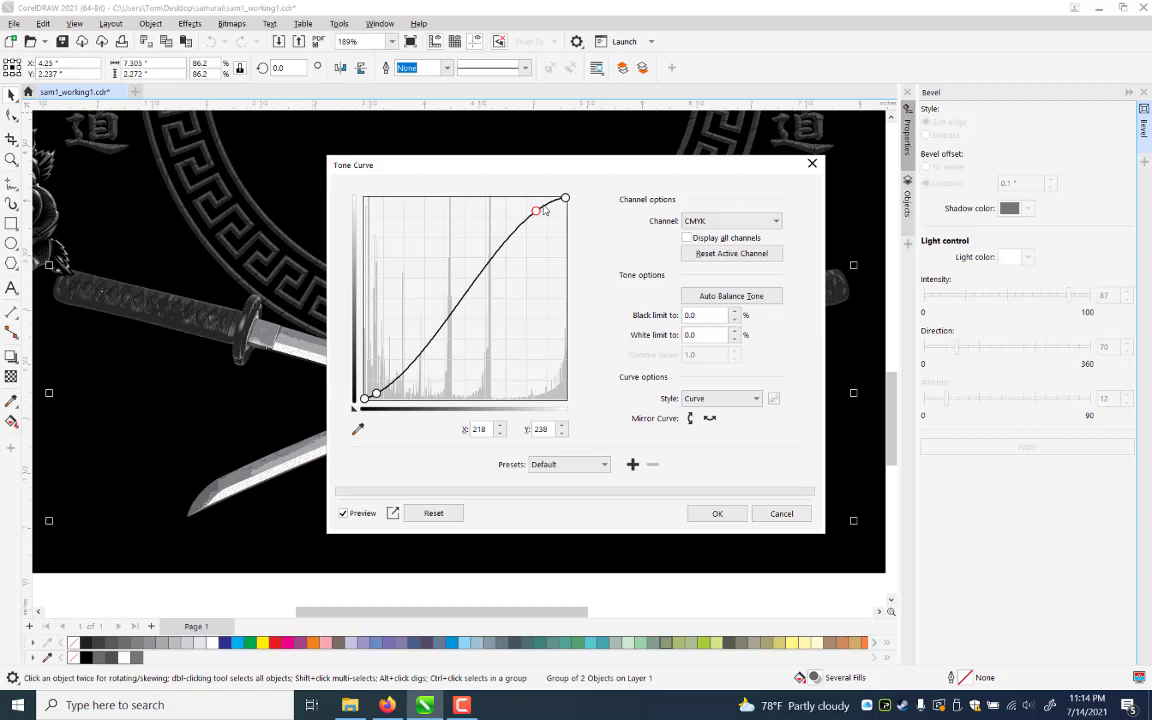
pyautogui.moveTo(543, 208); pyautogui.dragTo(545, 209)
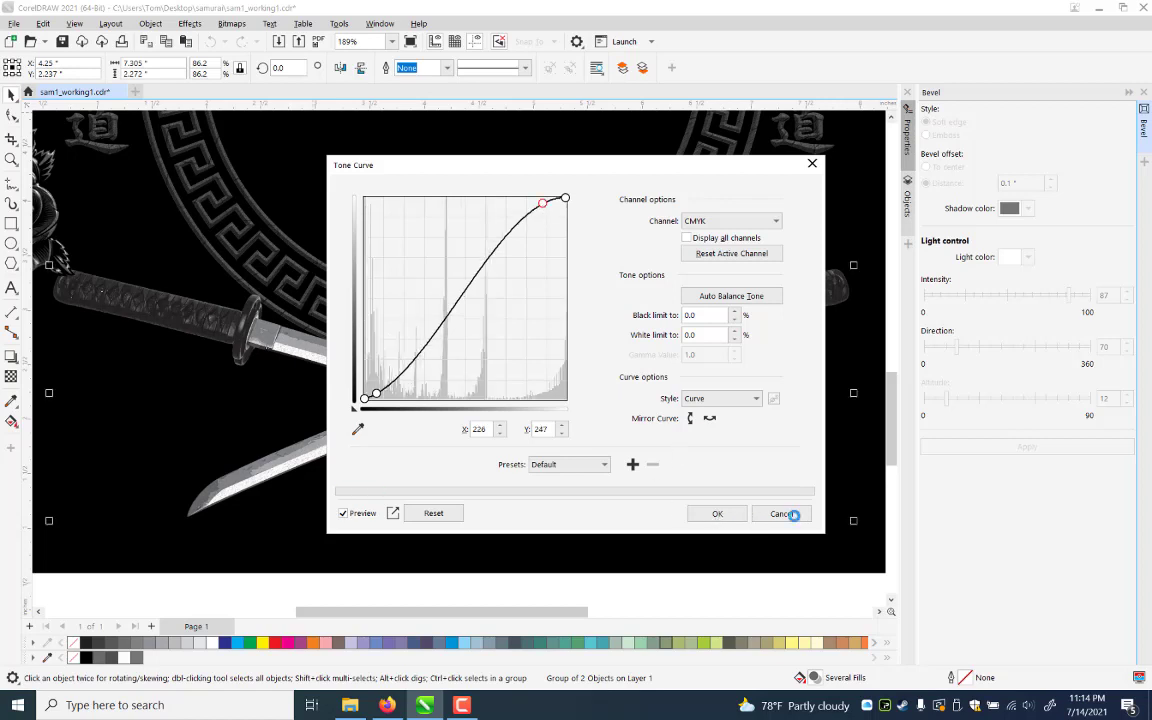
pyautogui.click(783, 517)
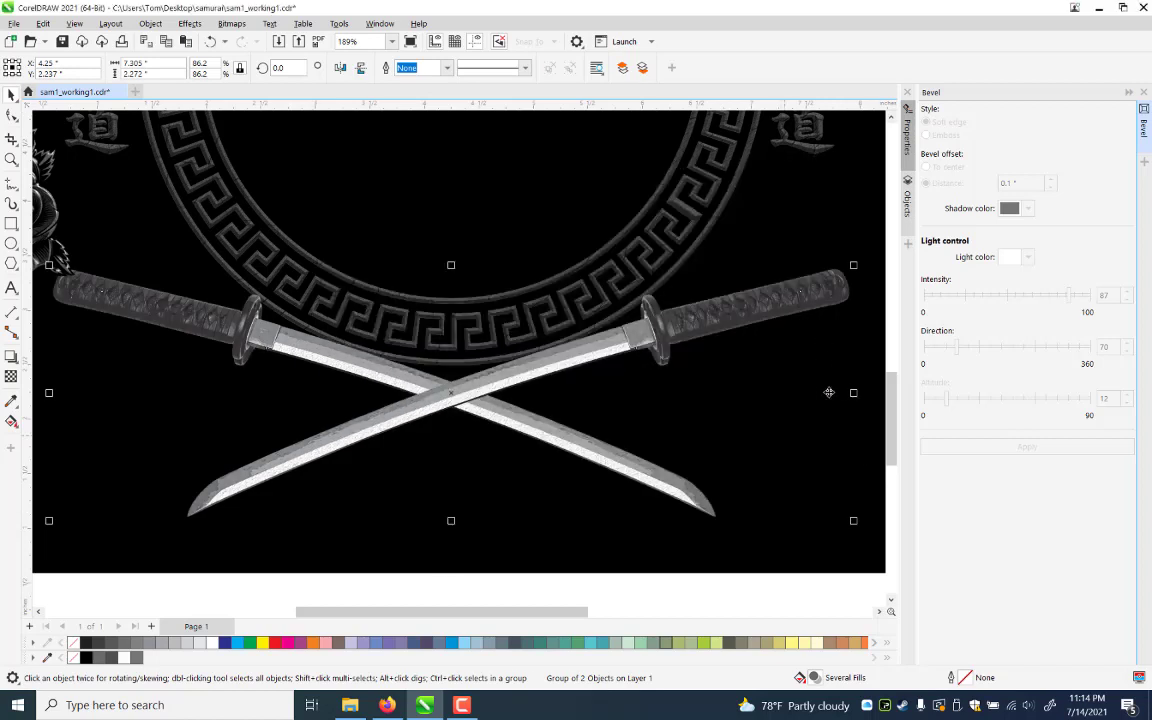
# Undo the Stone texture on the crossed swords and ungroup the two swords
pyautogui.click(829, 392)
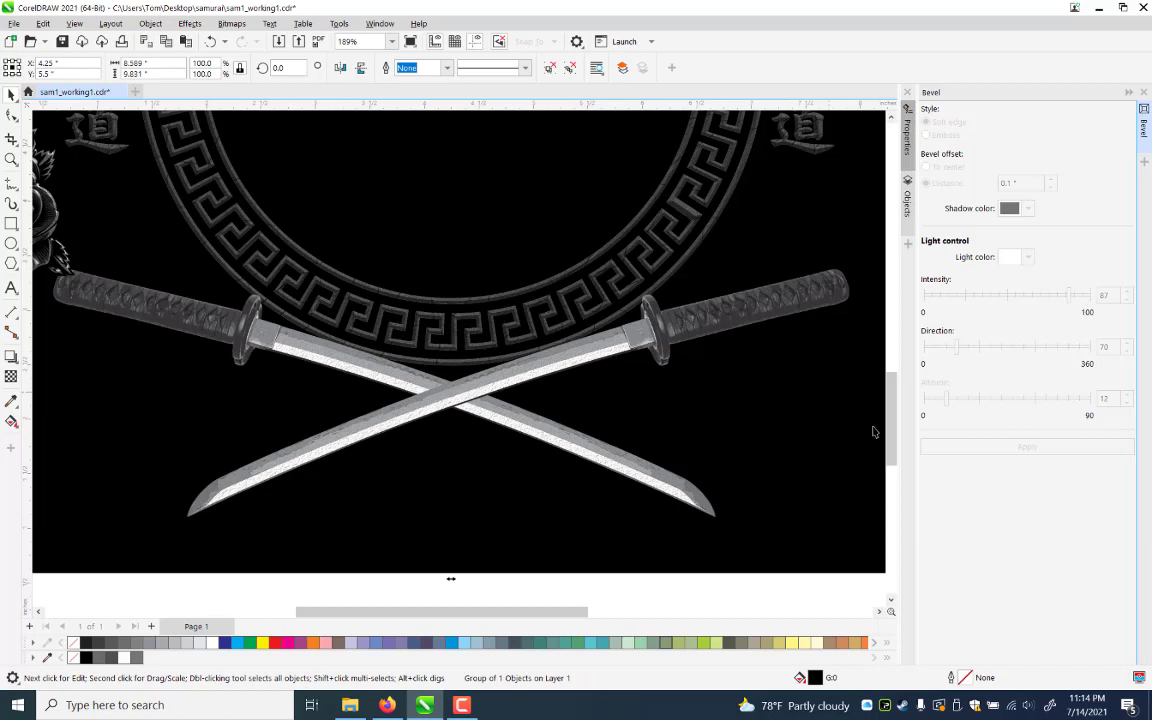
pyautogui.click(799, 300)
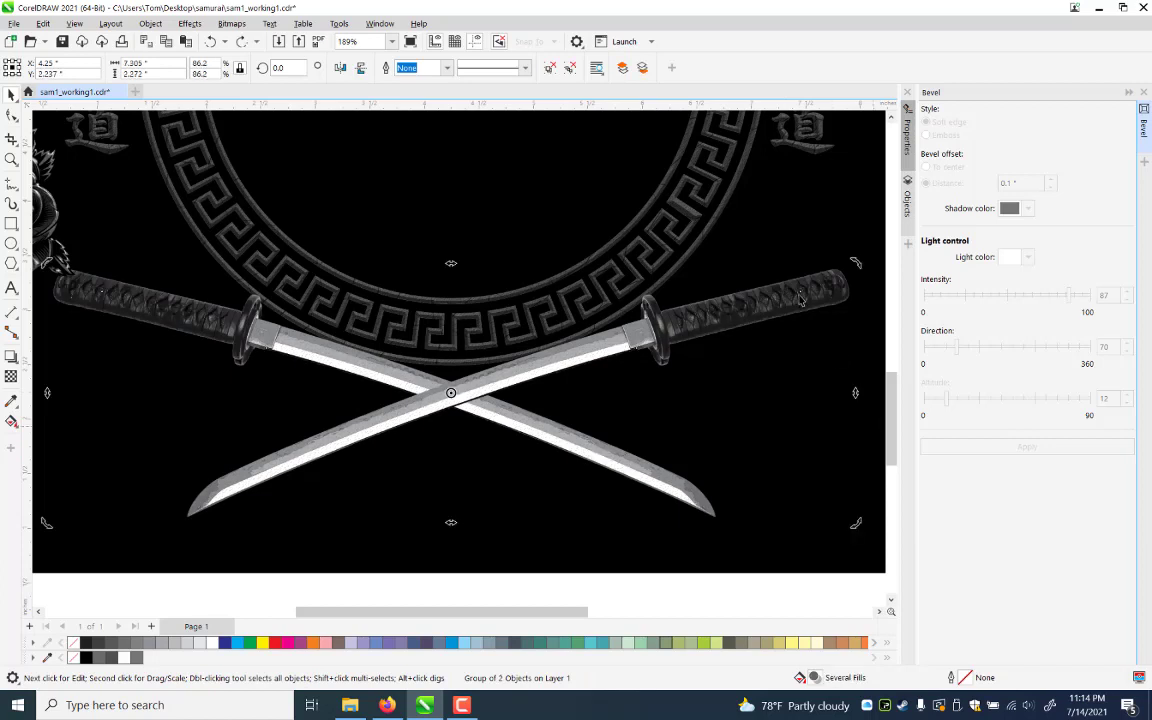
pyautogui.click(799, 300)
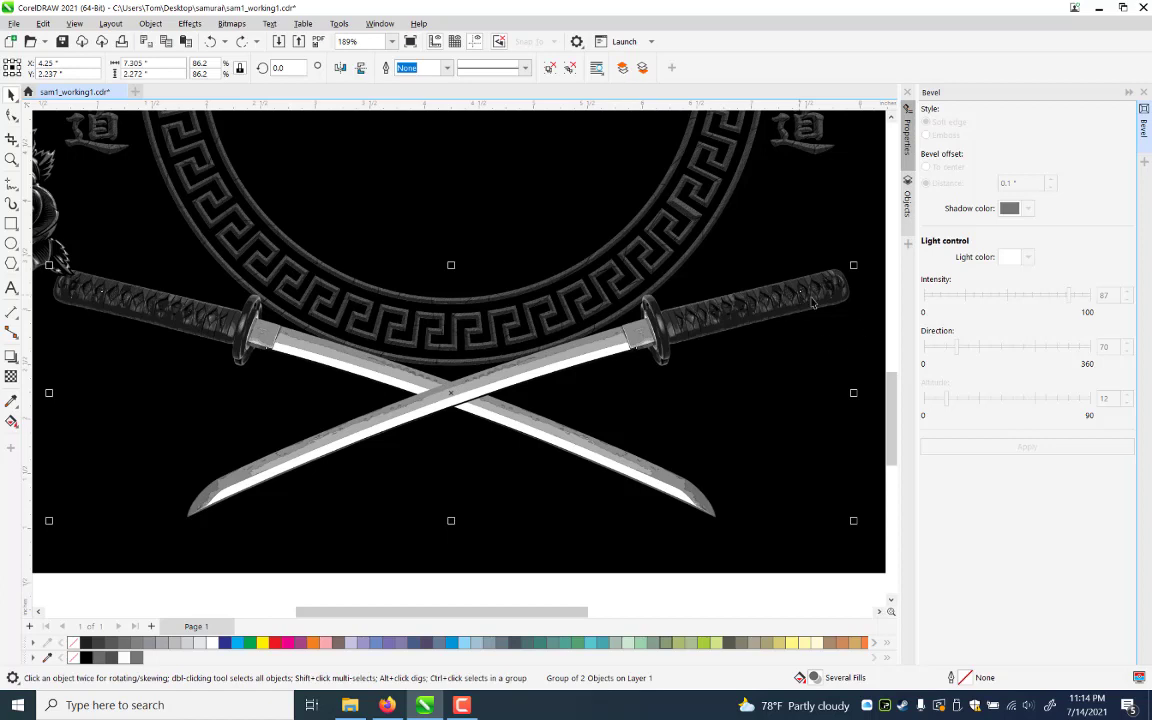
pyautogui.hotkey('ctrl', 'u')
# Convert the sword whose hilt is on the right to a 300 dpi grayscale (8-bit) bitmap with anti-aliasing and a transparent background
pyautogui.click(812, 303)
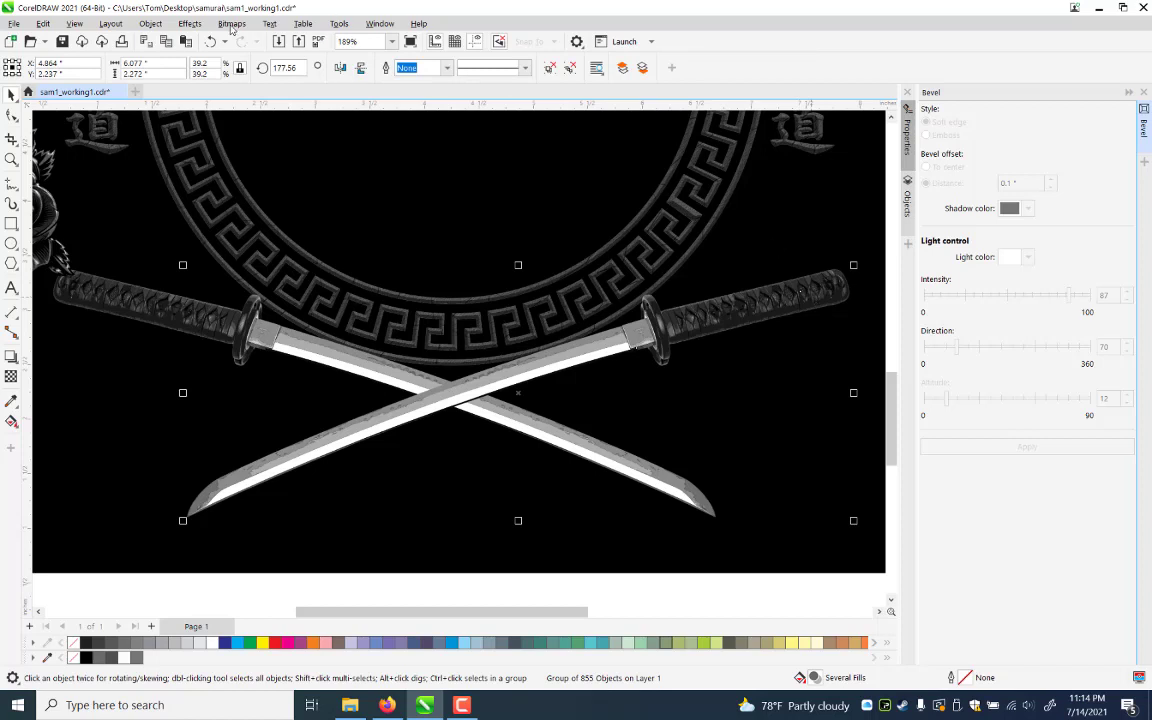
pyautogui.hotkey('alt', 'b')
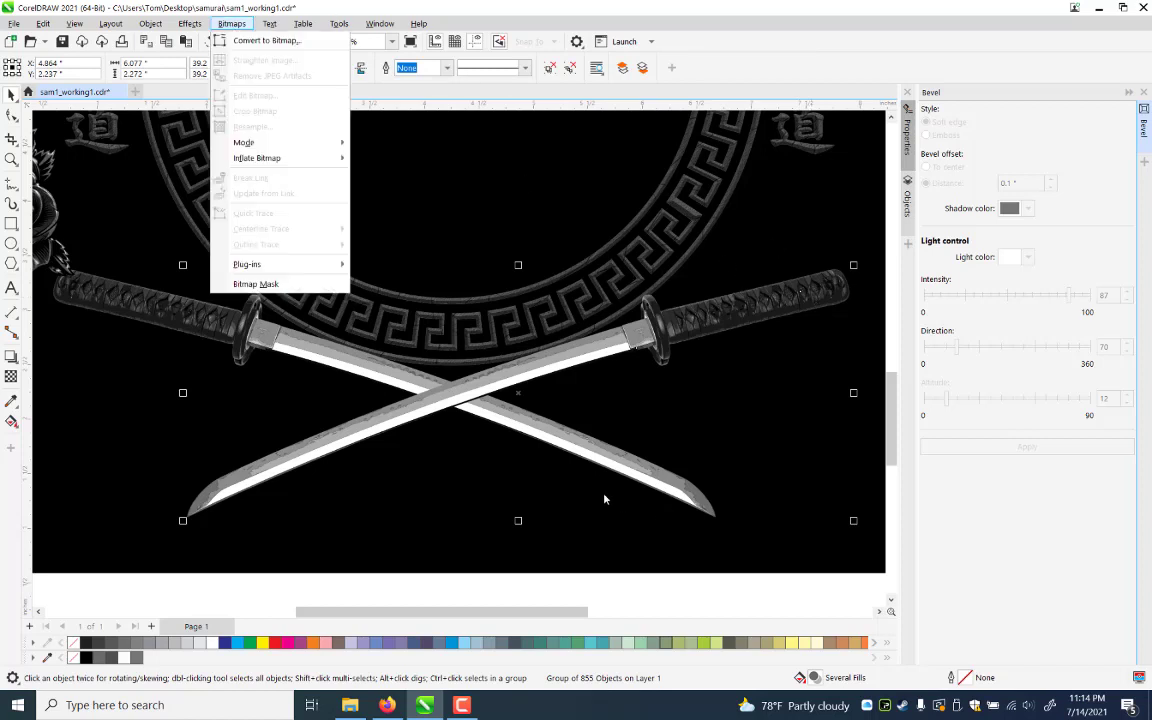
pyautogui.press('Escape')
pyautogui.hotkey('alt', 'b')
pyautogui.press('Return')
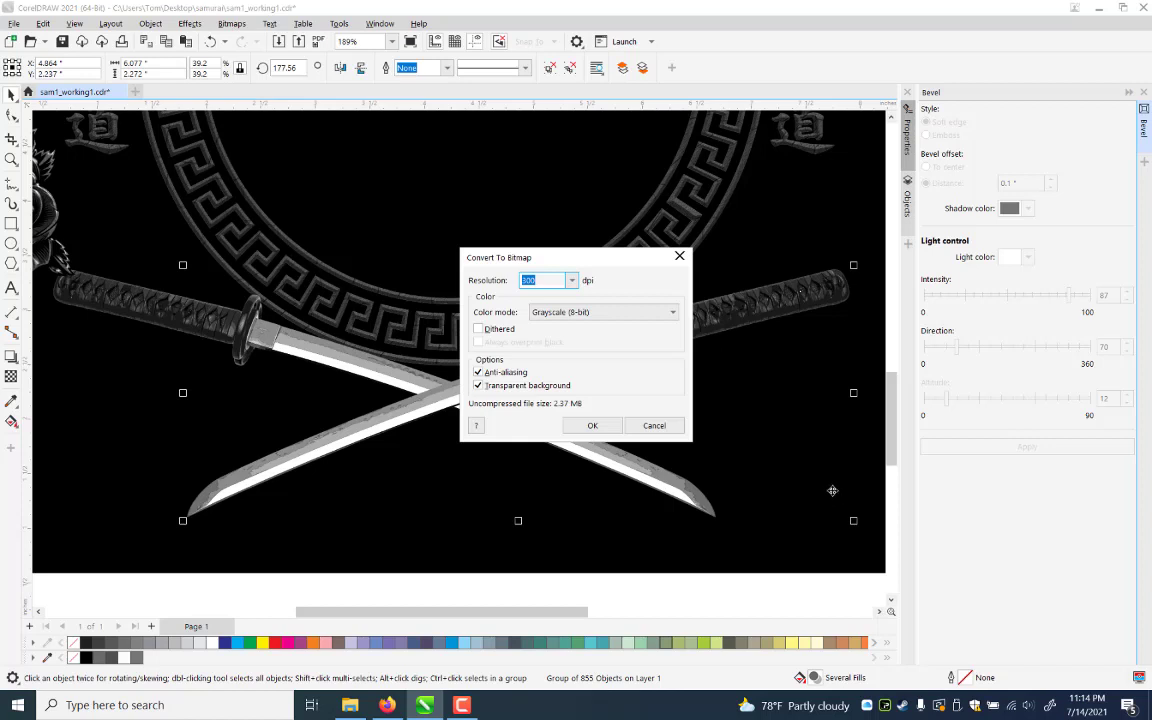
pyautogui.press('Escape')
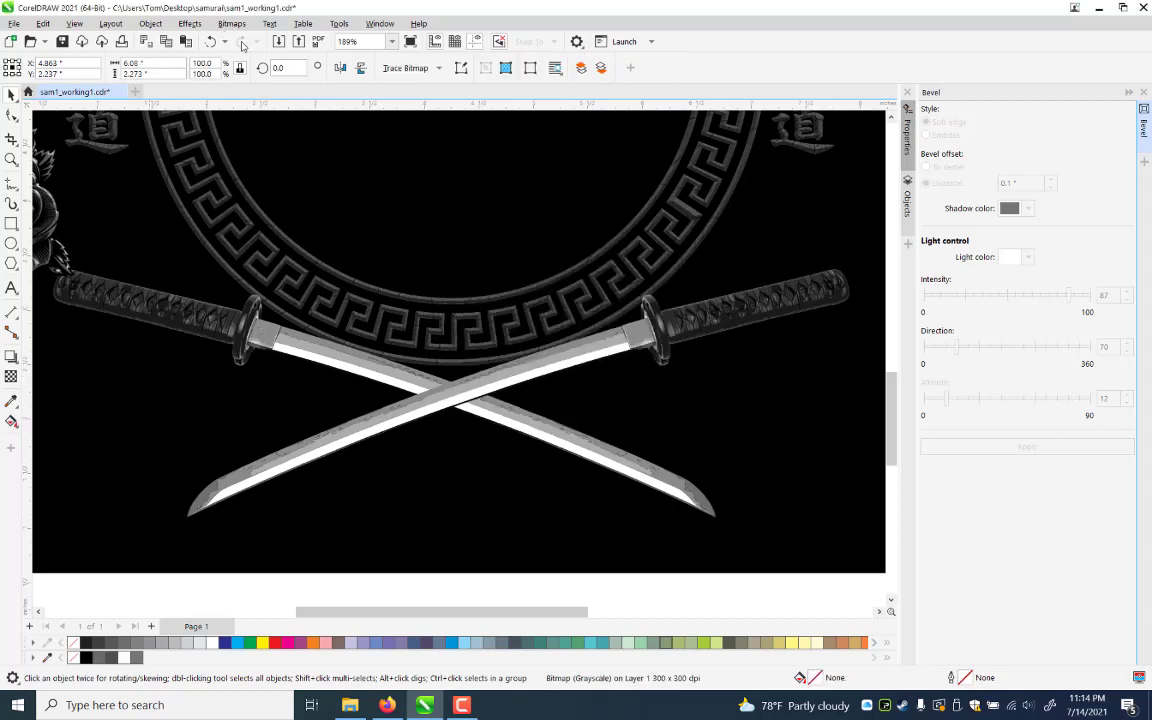
# Convert the sword whose hilt is on the left to a bitmap with the same 300 dpi grayscale settings
pyautogui.hotkey('ctrl', 'z')
pyautogui.hotkey('alt', 'b')
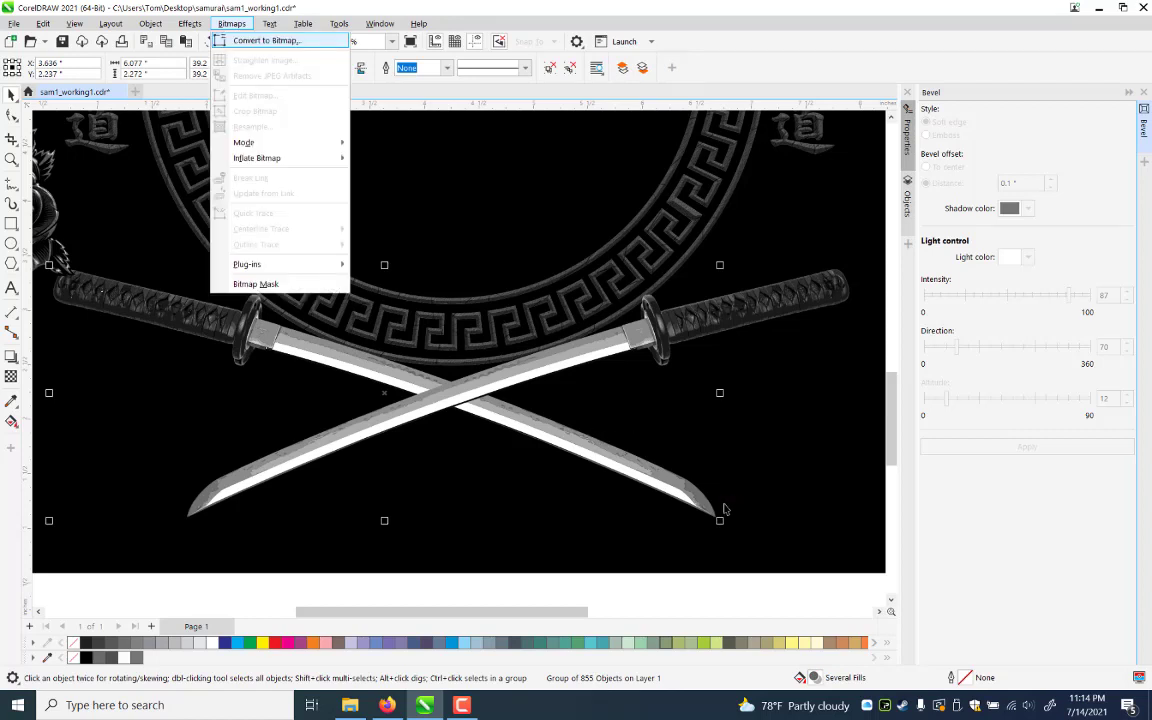
pyautogui.press('Return')
pyautogui.press('Escape')
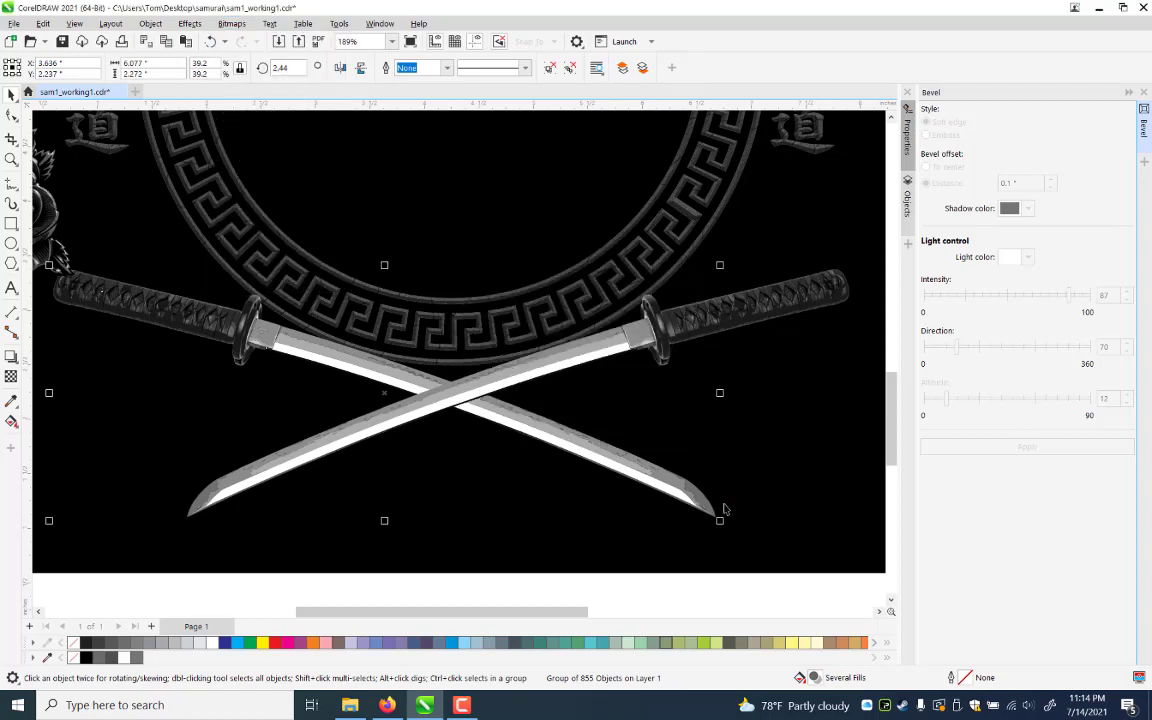
pyautogui.hotkey('ctrl', 'shift', 'z')
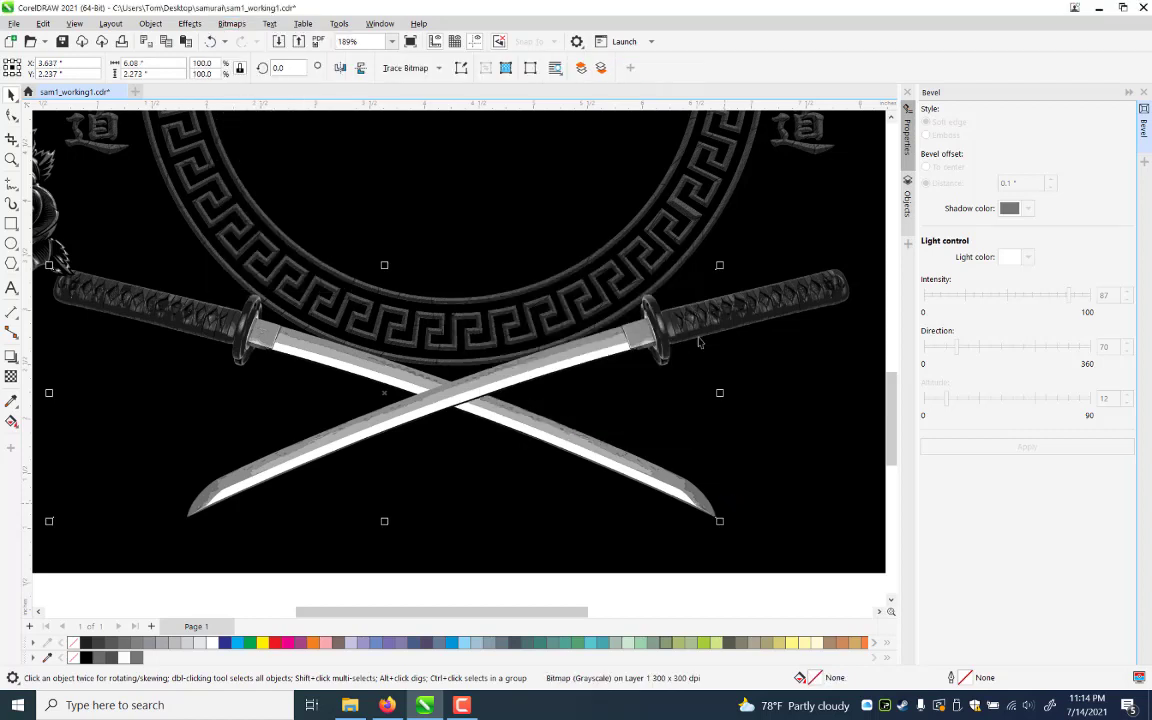
# Merge both sword bitmaps into a single 300 dpi grayscale (8-bit) bitmap with anti-aliasing and a transparent background
pyautogui.click(781, 309)
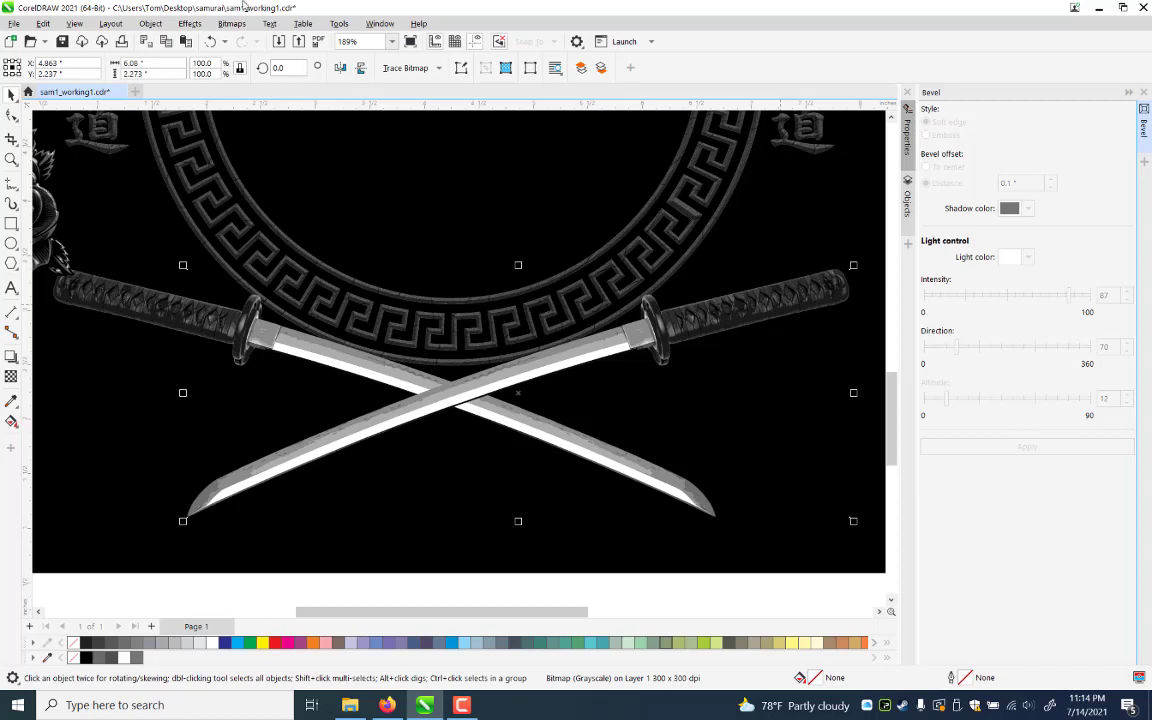
pyautogui.click(214, 39)
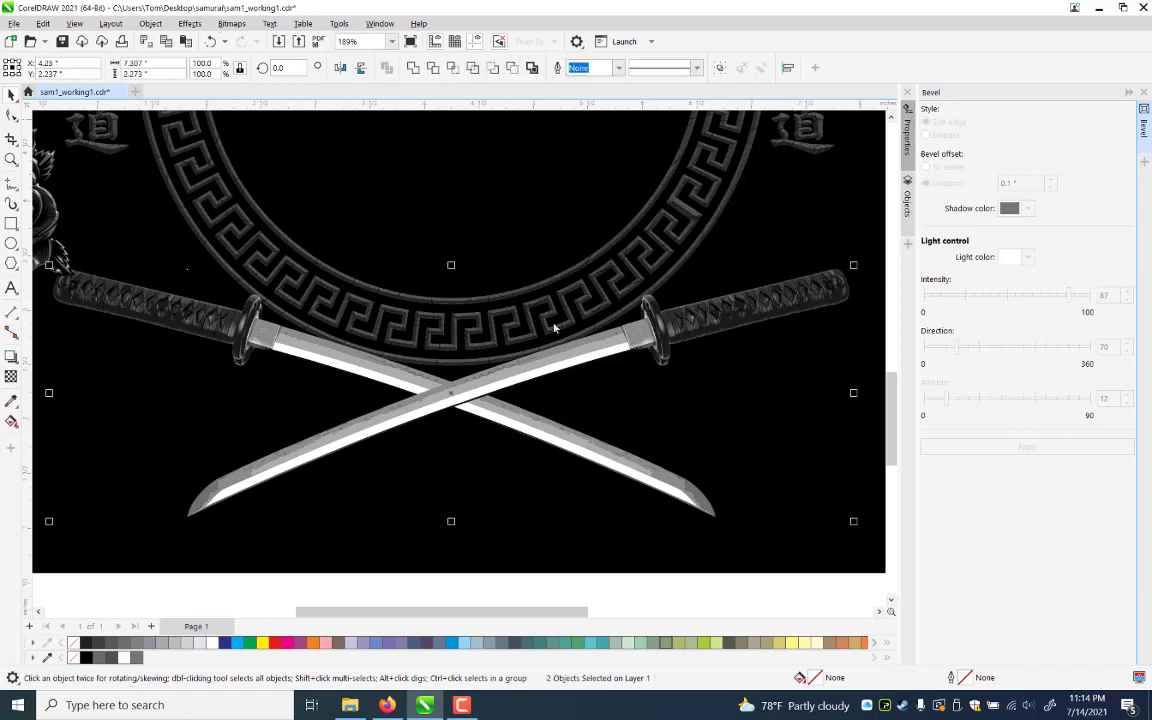
pyautogui.hotkey('alt', 'b')
pyautogui.press('Return')
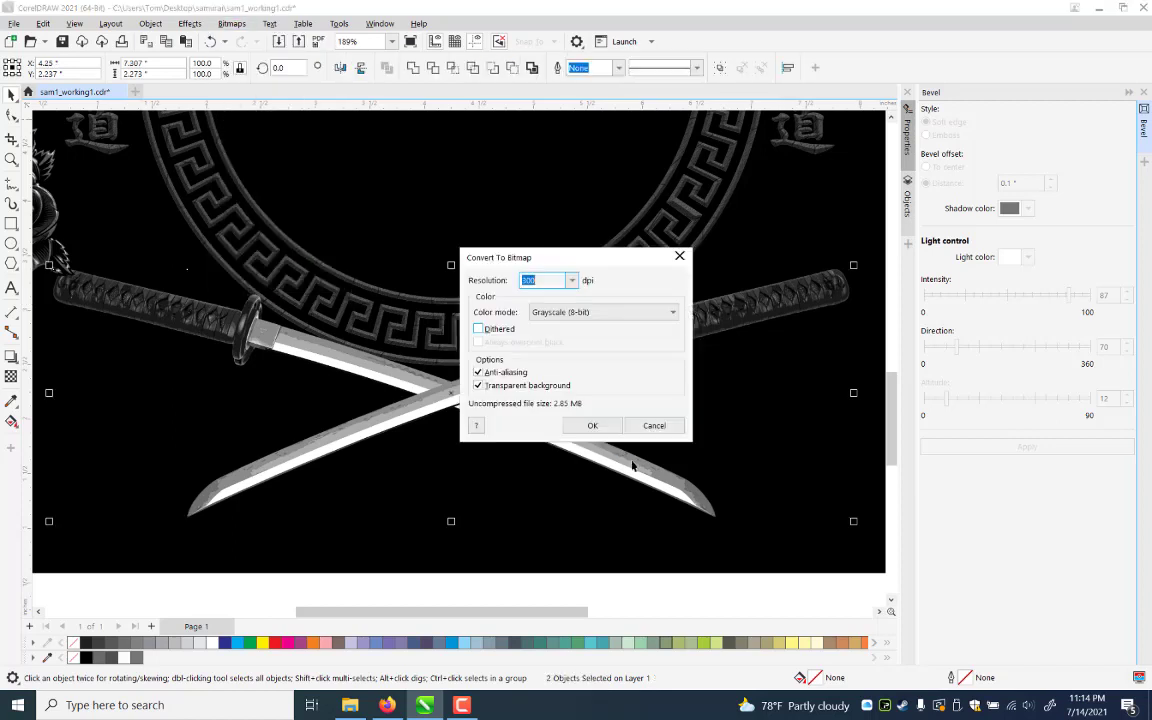
pyautogui.press('Return')
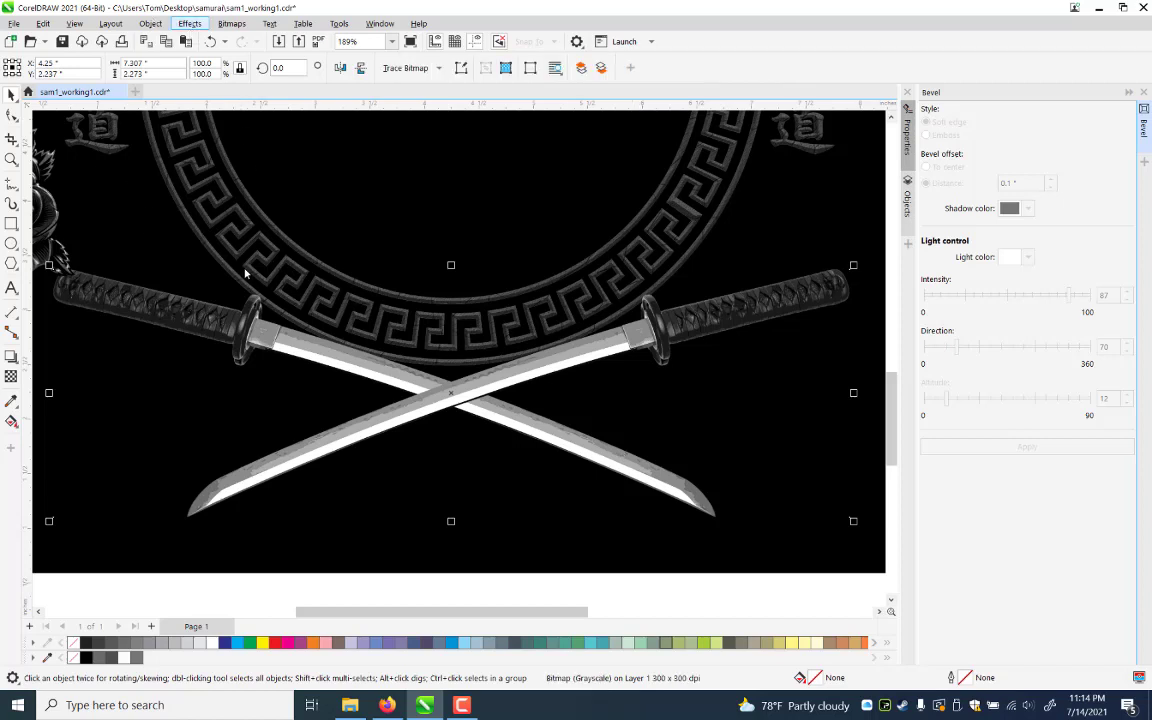
# Apply the Stone texture with roughness 100, detail 98 and light direction 315 to the merged swords bitmap
pyautogui.moveTo(270, 263)
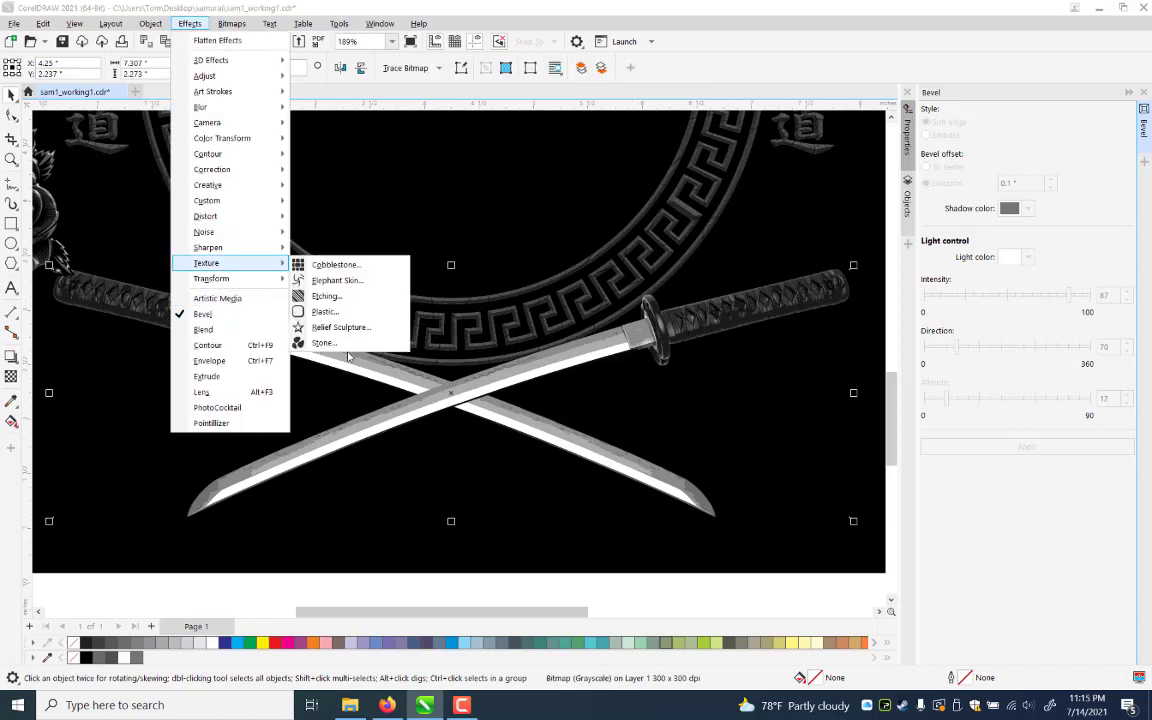
pyautogui.click(304, 344)
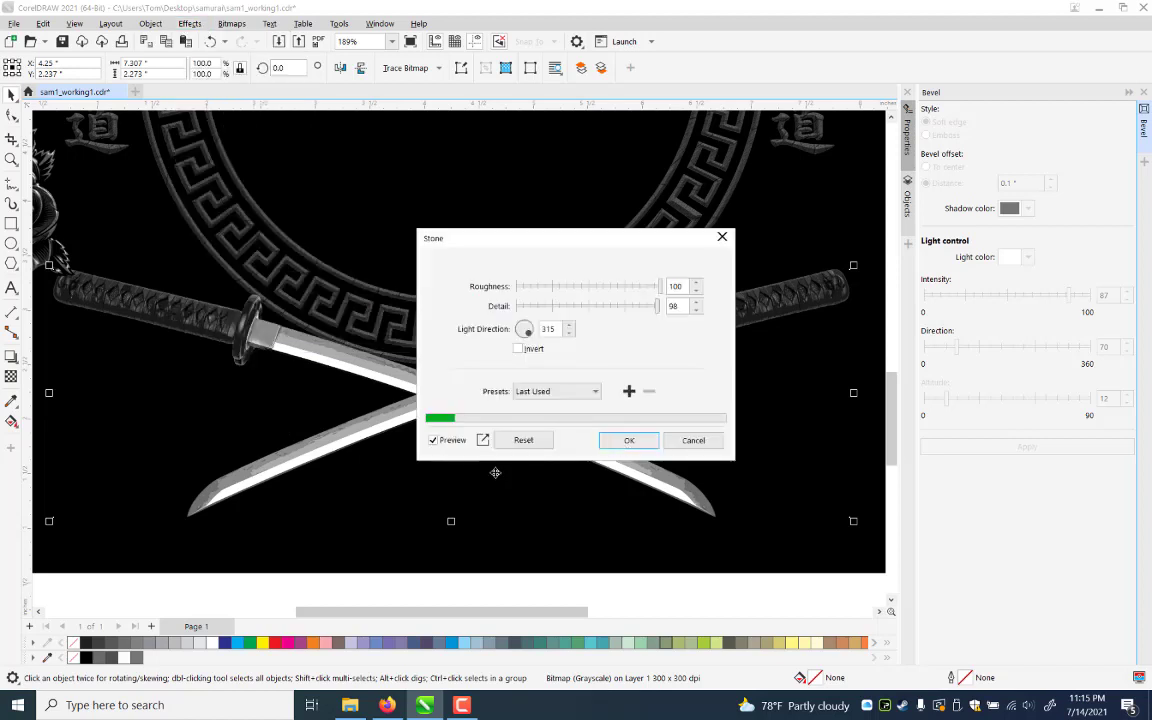
pyautogui.click(630, 440)
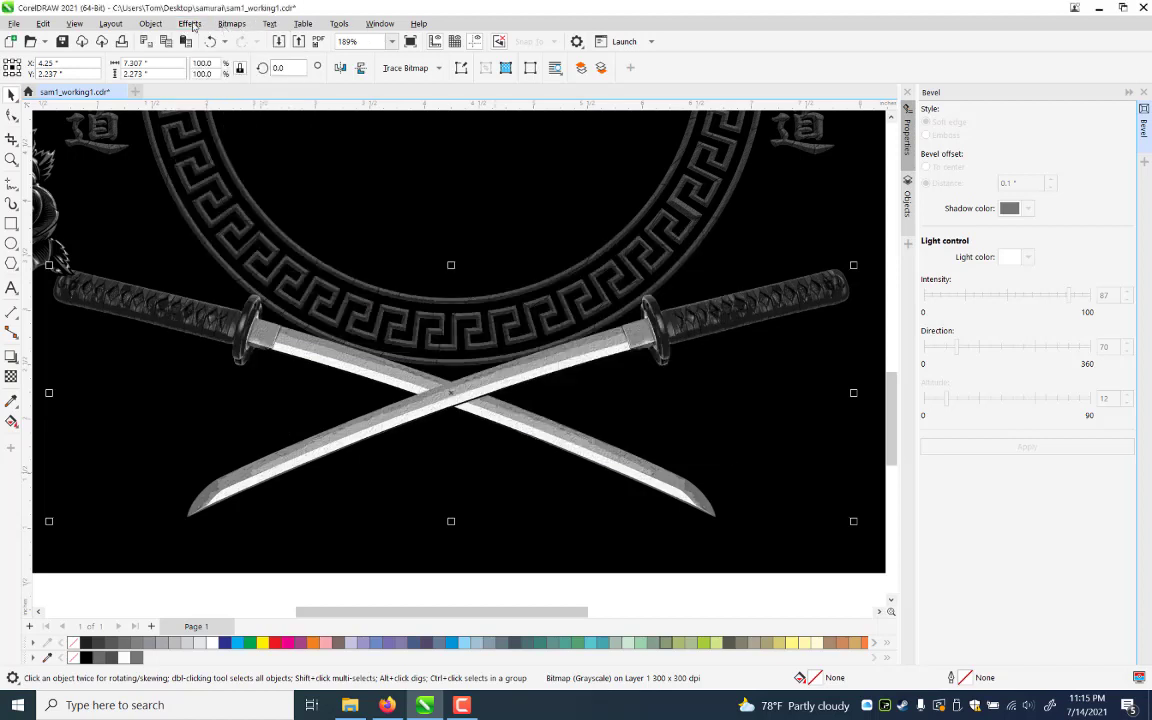
# Reset the swords bitmap's tone curve and apply a mild contrast curve with points at X 17, Y 13 and X 225, Y 227
pyautogui.click(190, 23)
pyautogui.moveTo(230, 76)
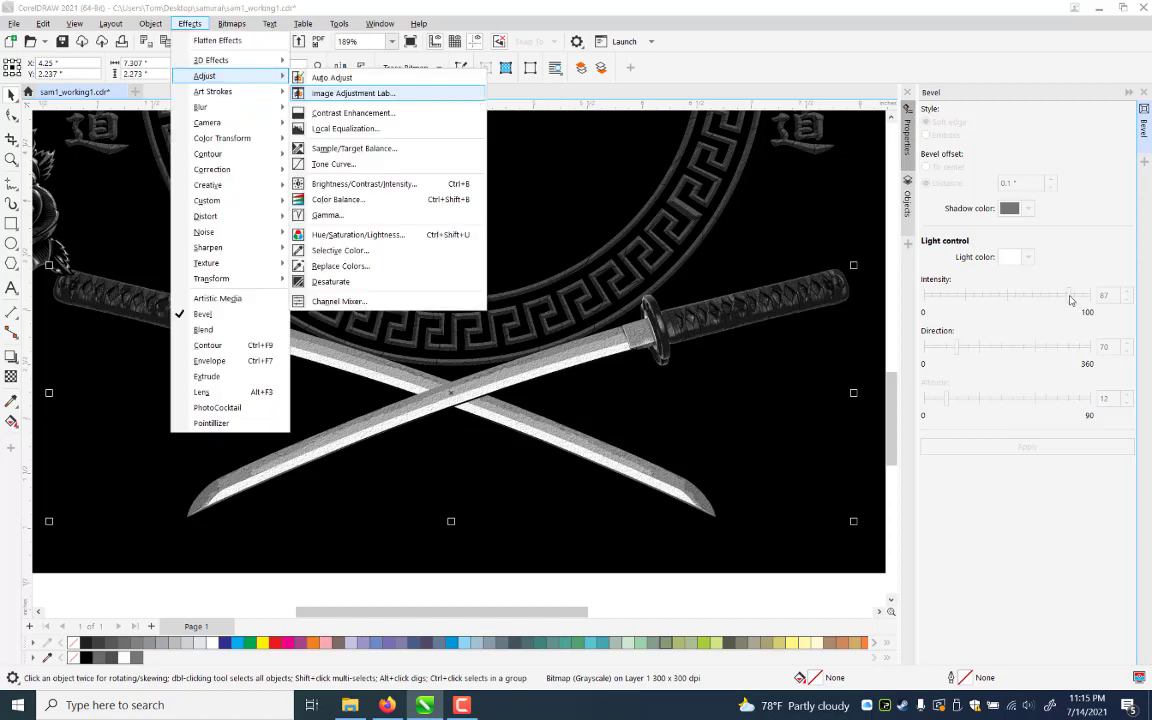
pyautogui.press('Return')
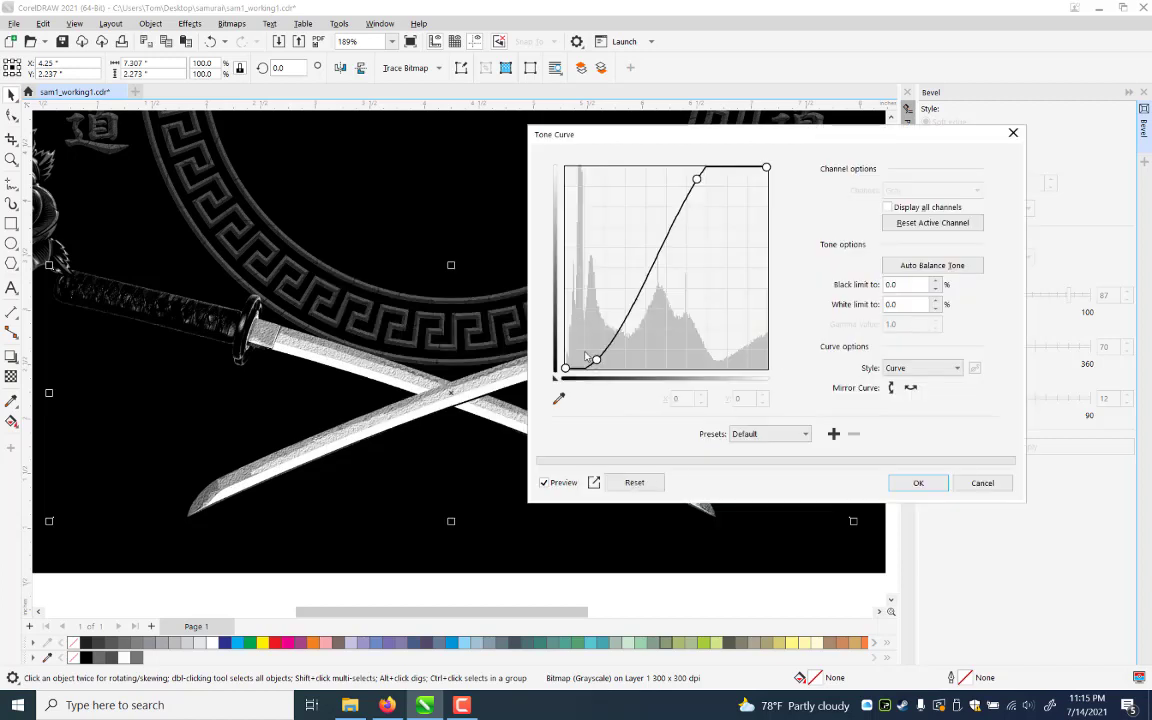
pyautogui.press('Return')
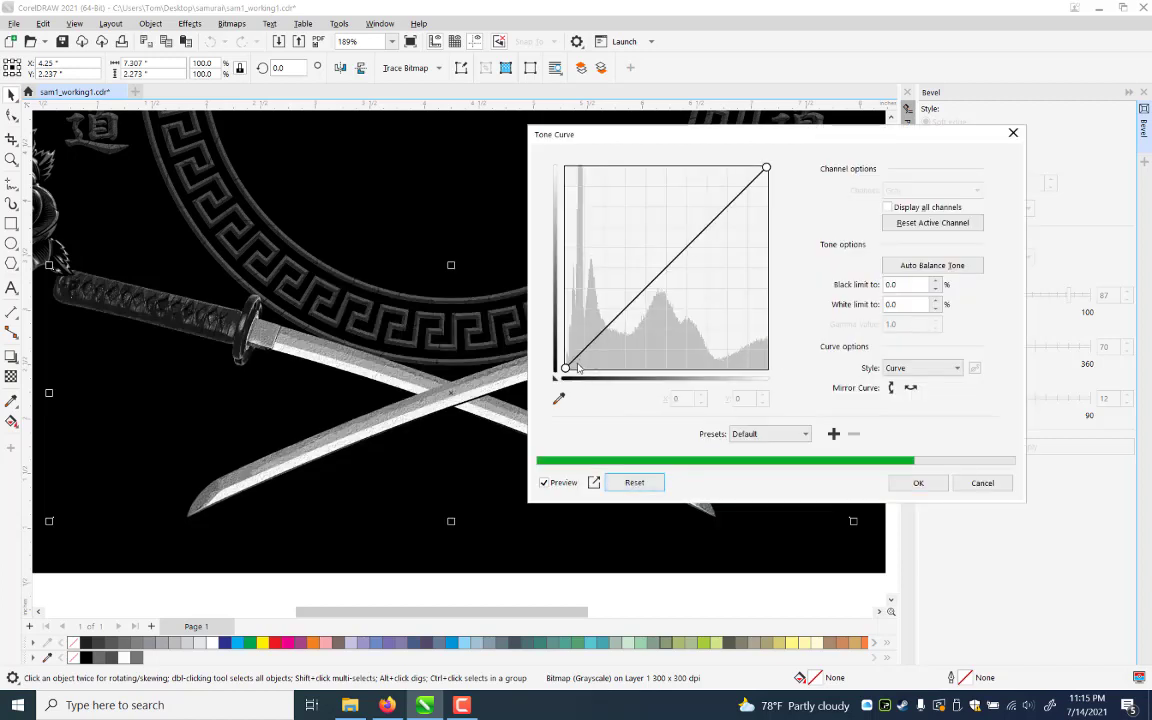
pyautogui.click(578, 365)
pyautogui.moveTo(578, 366); pyautogui.dragTo(576, 364)
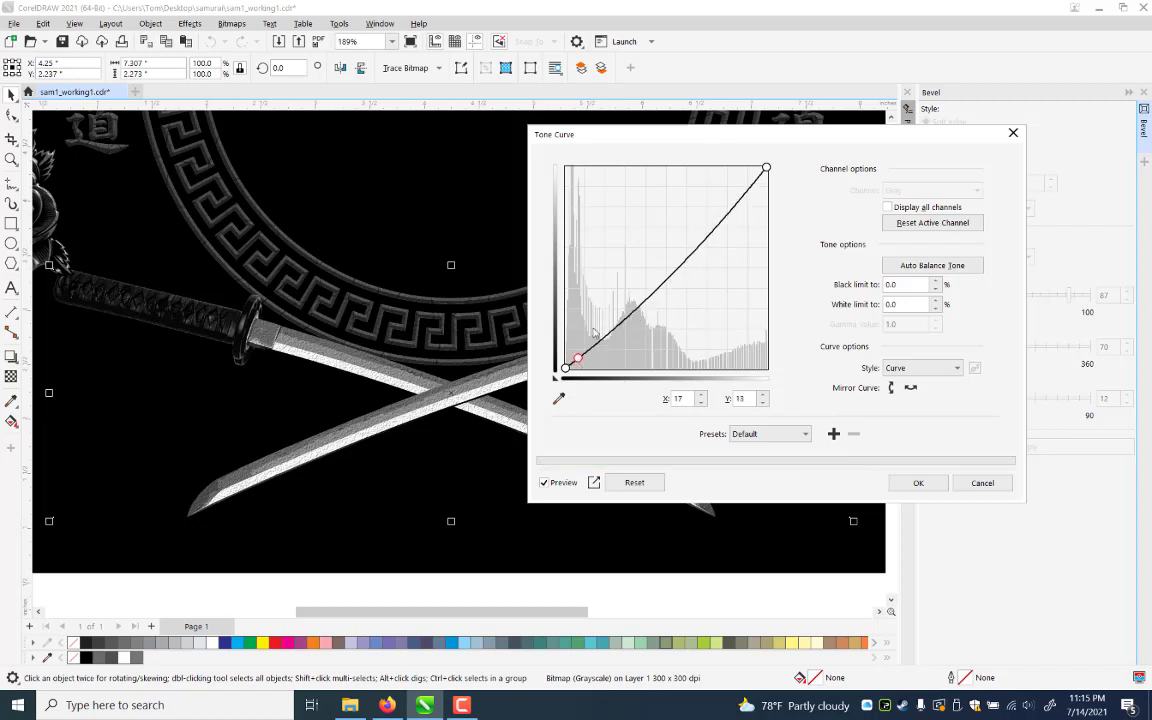
pyautogui.moveTo(578, 363); pyautogui.dragTo(580, 358)
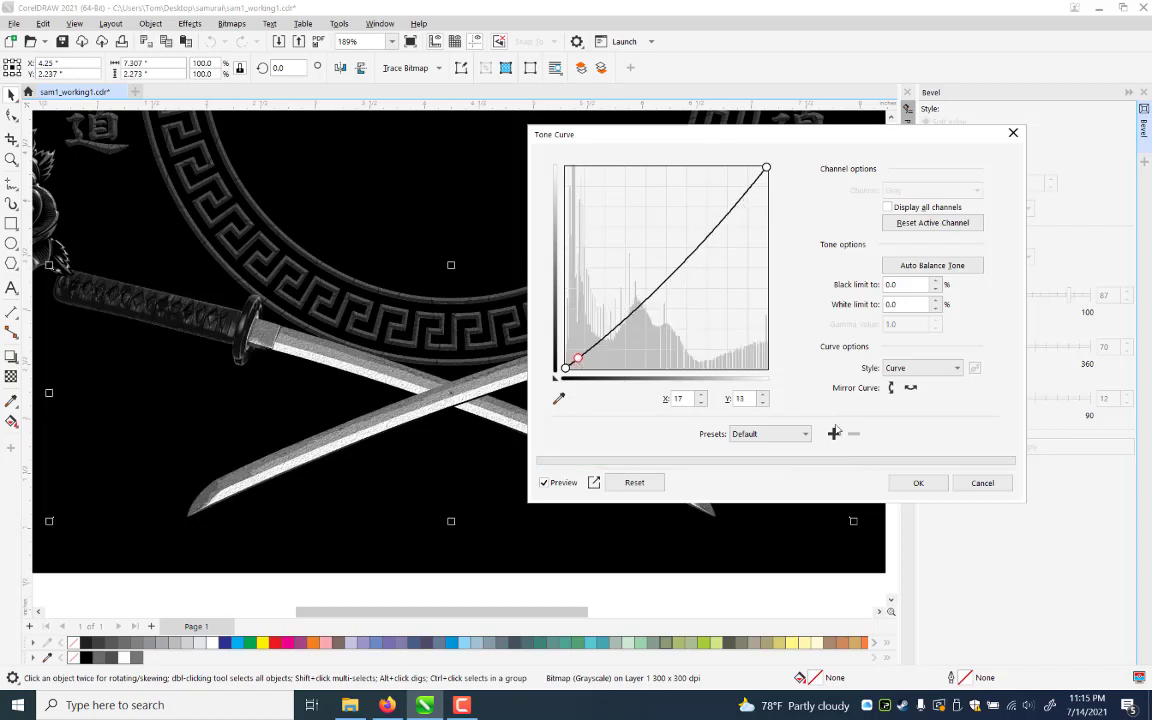
pyautogui.click(742, 189)
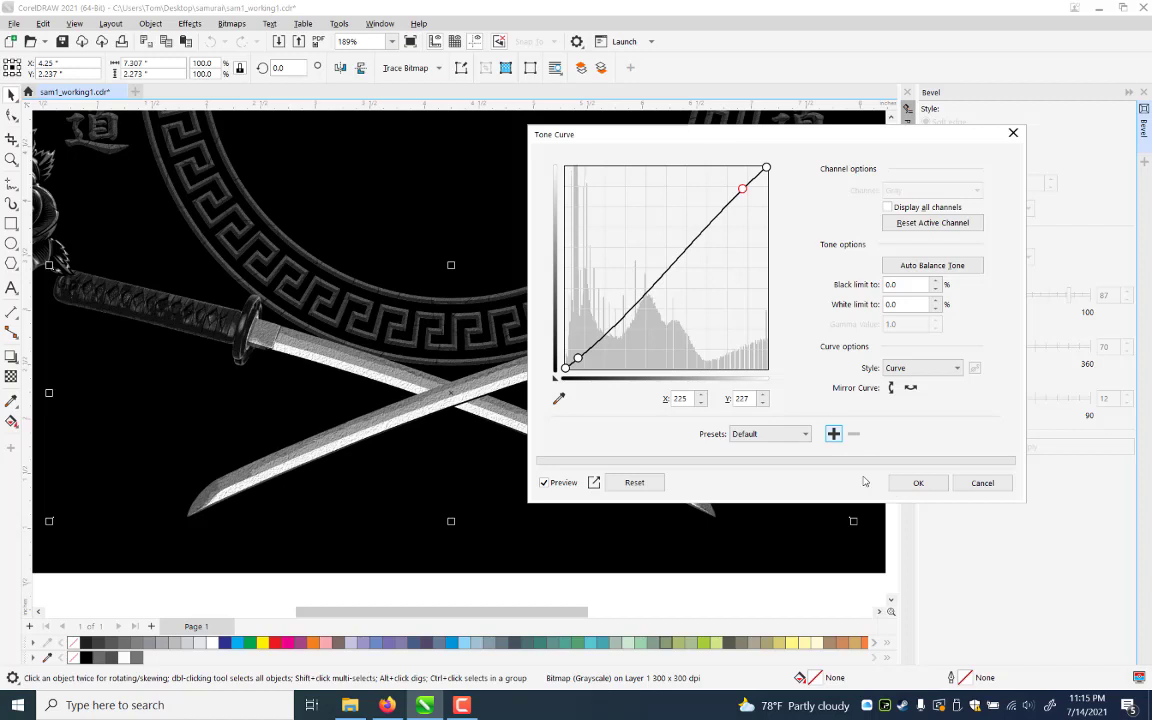
pyautogui.press('Return')
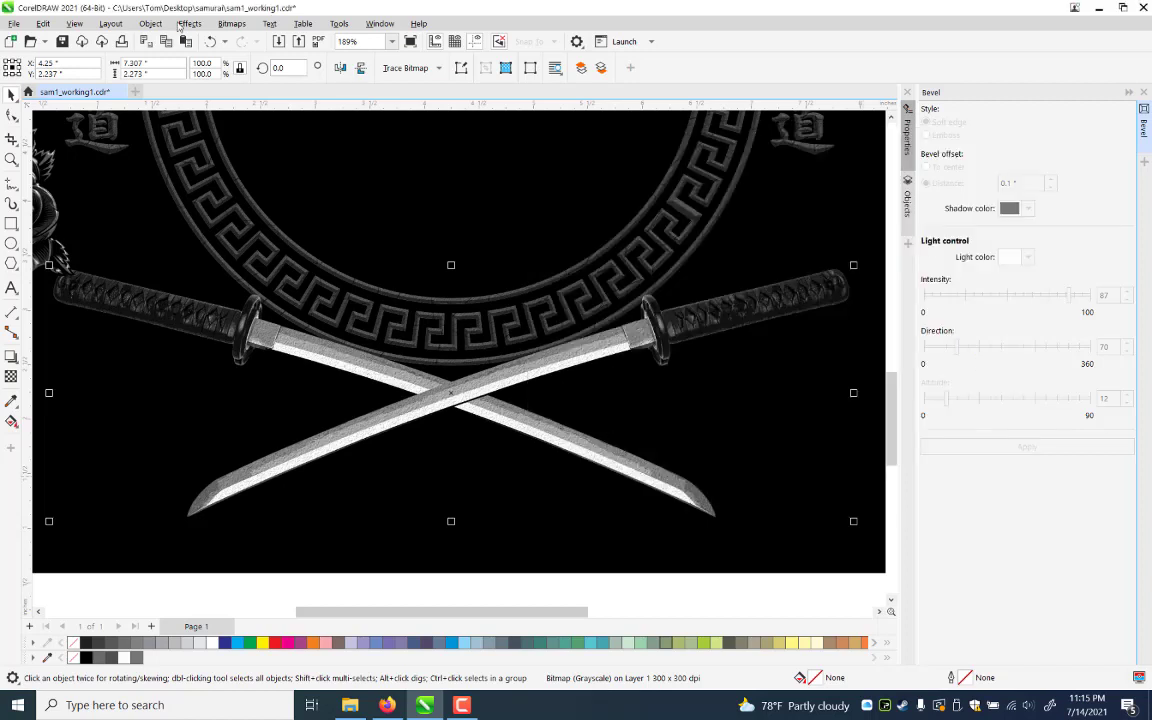
# Apply the Cobblestone texture to the swords bitmap with roughness 10, size 31, grout width 10 and light direction 315
pyautogui.hotkey('alt', 'c')
pyautogui.click(327, 291)
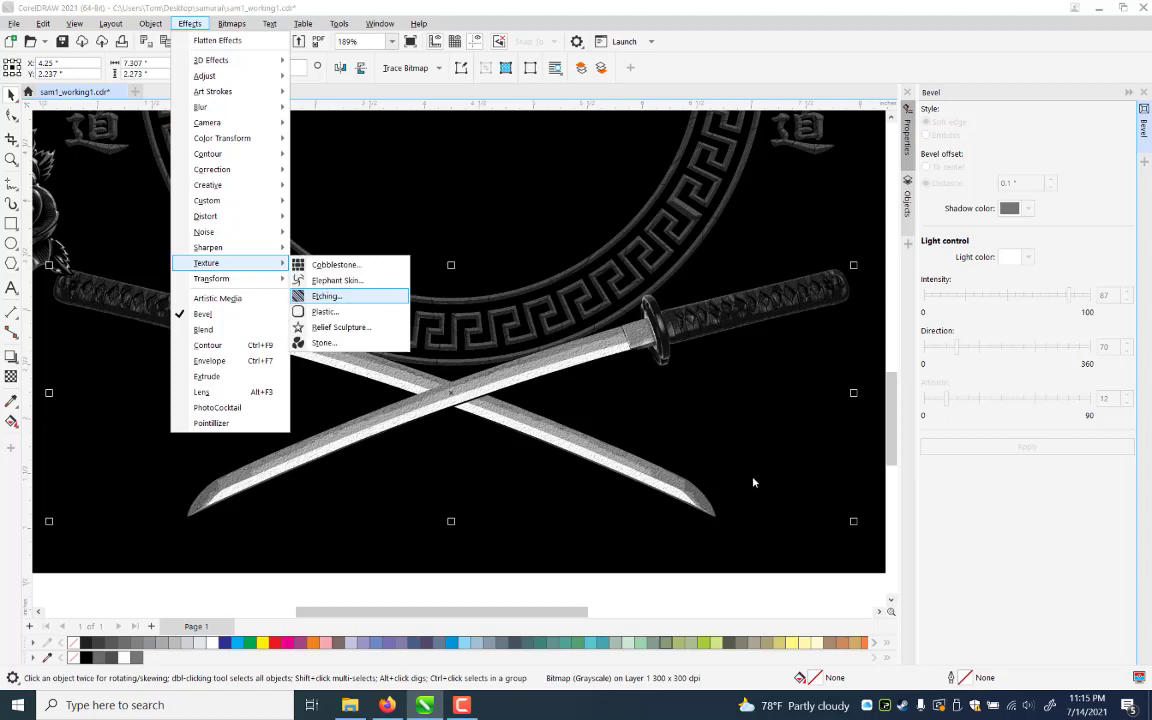
pyautogui.press('Up')
pyautogui.press('Escape')
pyautogui.press('Escape')
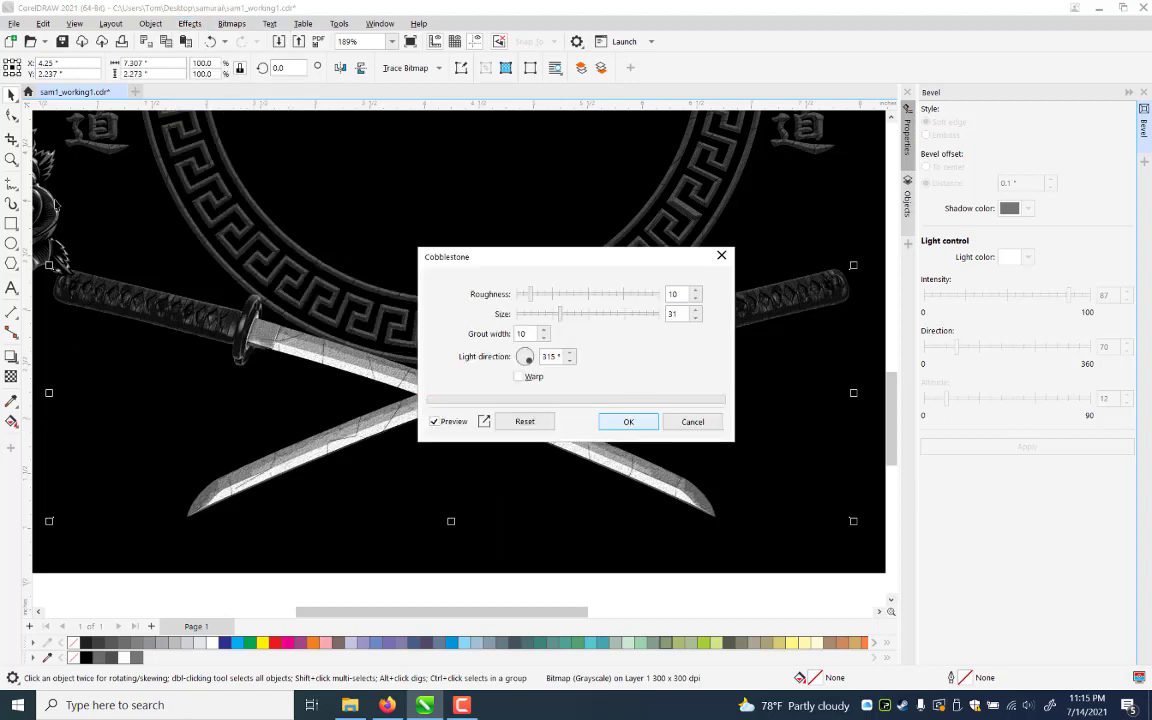
pyautogui.press('Return')
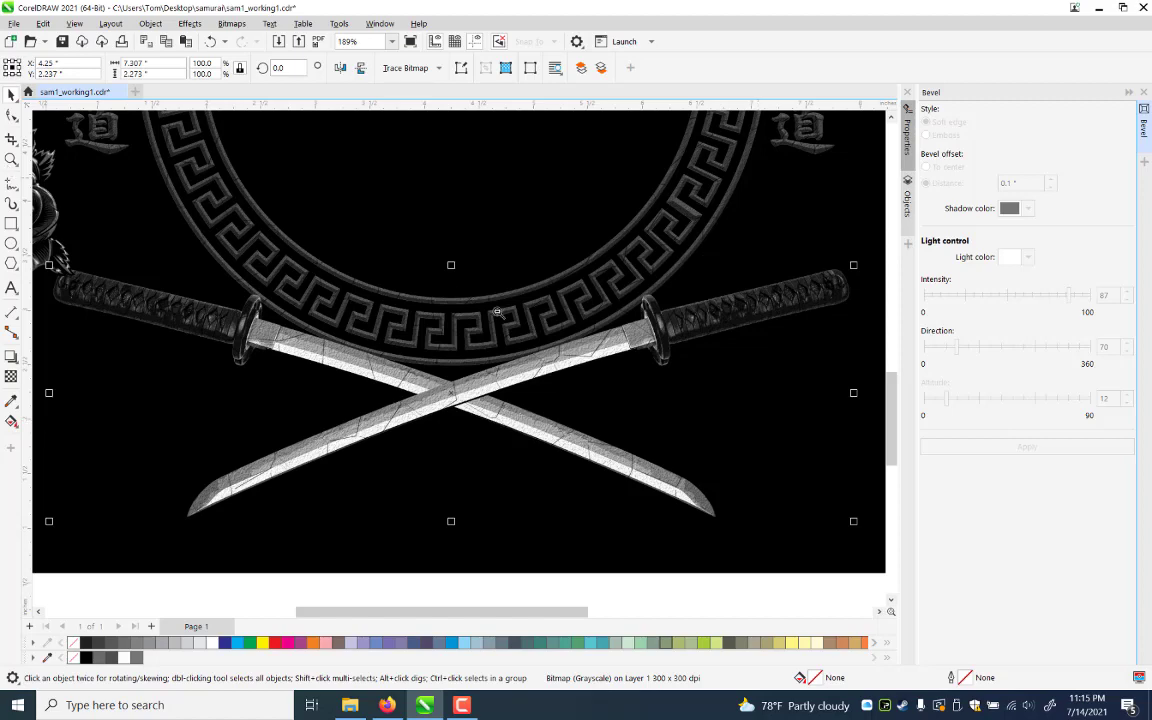
# Mirror the blurred silhouette and the samurai skull artwork horizontally back onto the page, centred over the ring border at X 4.25 in
pyautogui.press('z')
pyautogui.press('F3')
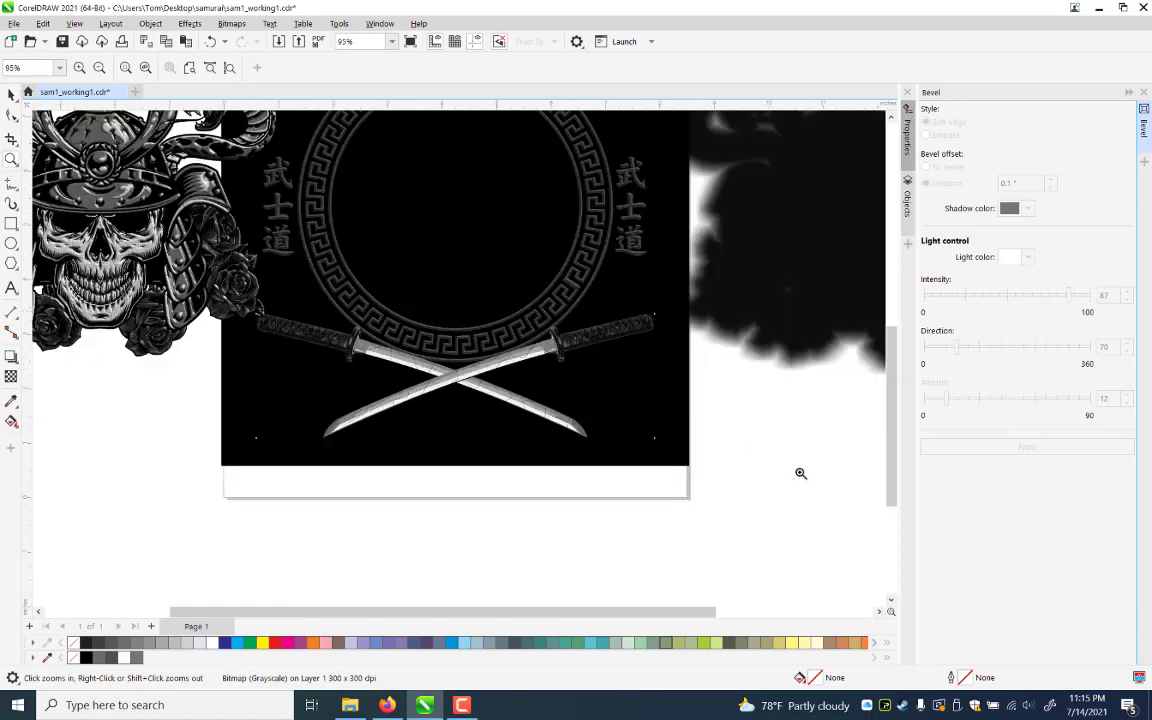
pyautogui.press('F3')
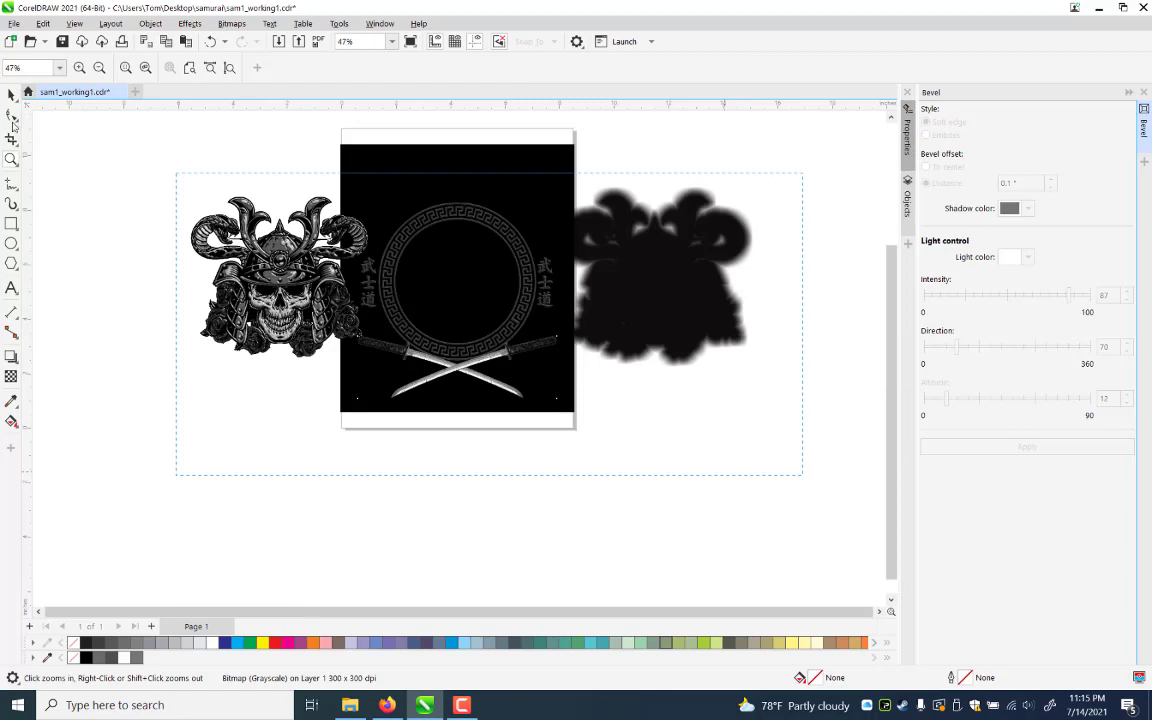
pyautogui.press('F4')
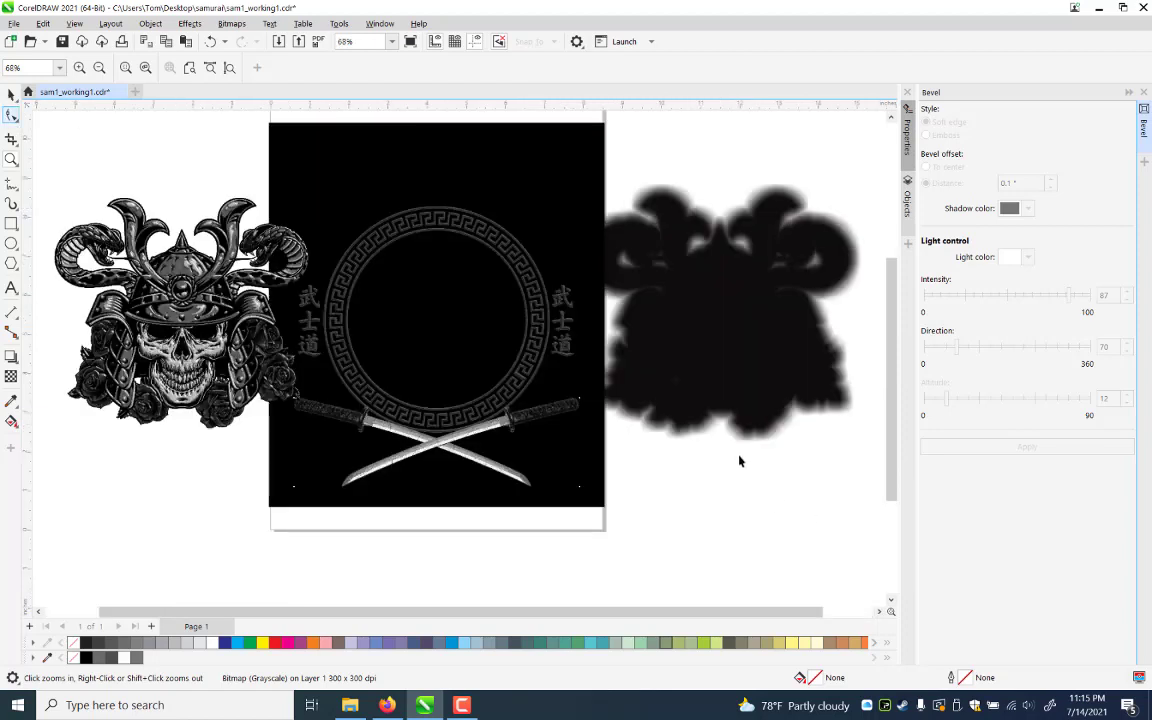
pyautogui.press('space')
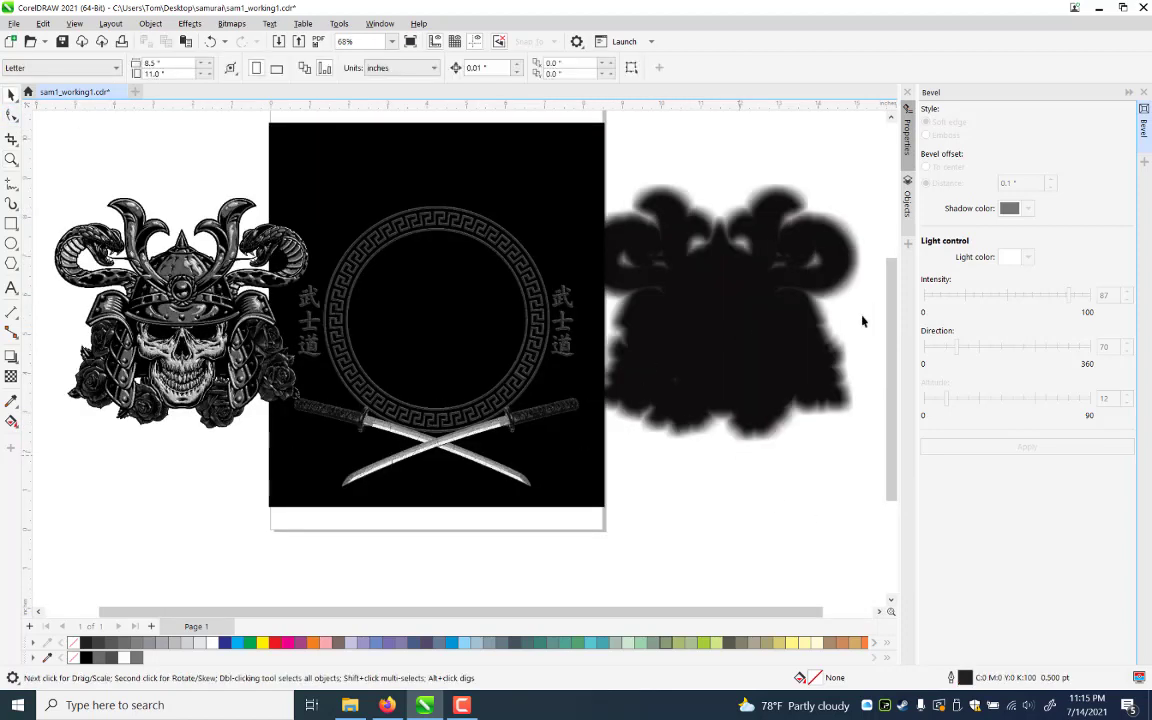
pyautogui.click(865, 315)
pyautogui.moveTo(865, 314); pyautogui.dragTo(340, 311)
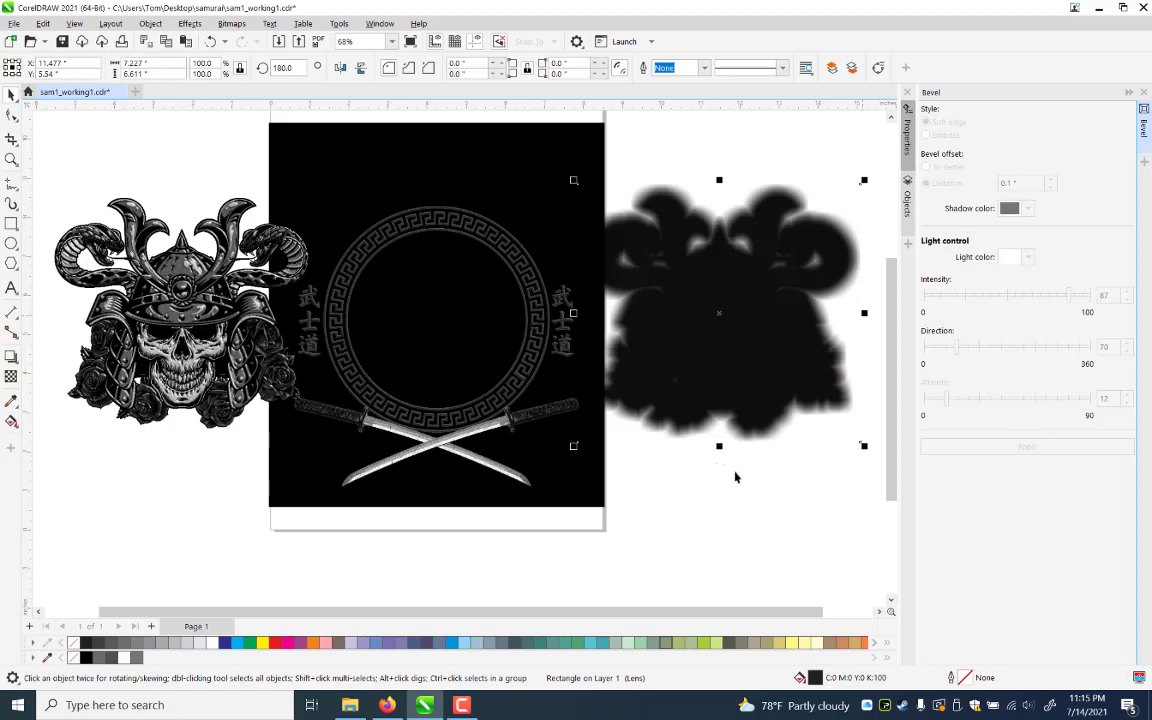
pyautogui.moveTo(862, 324); pyautogui.dragTo(57, 319)
pyautogui.click(51, 314)
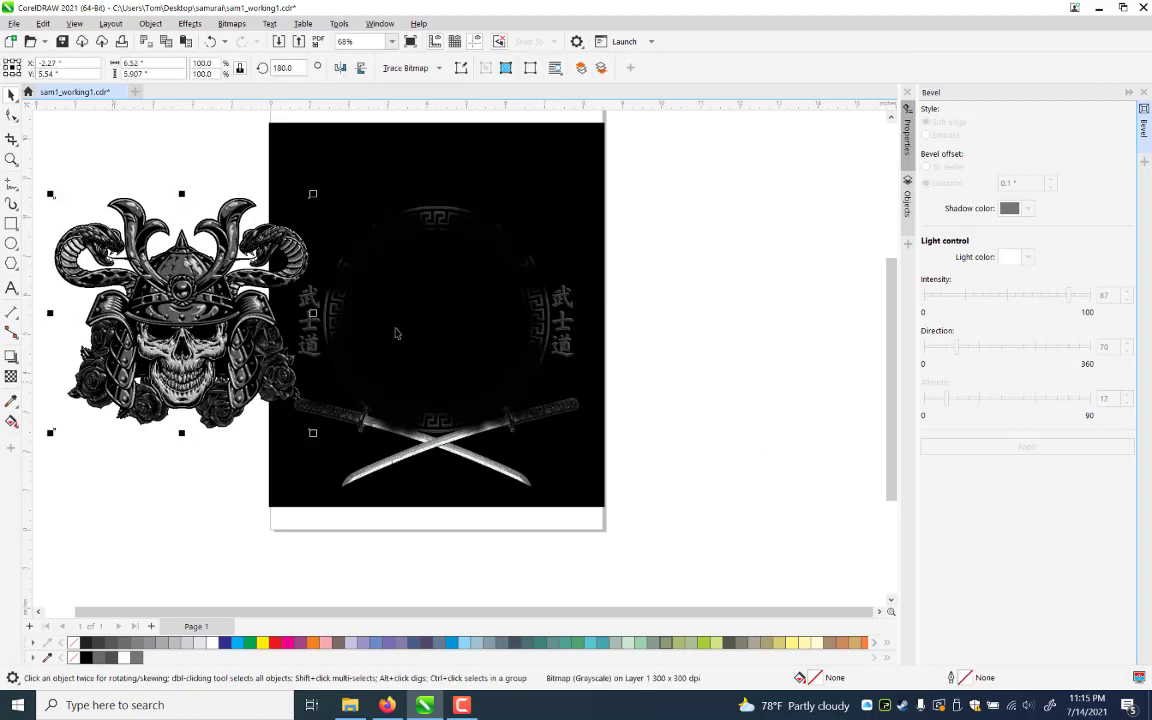
pyautogui.hotkey('ctrl', 'z')
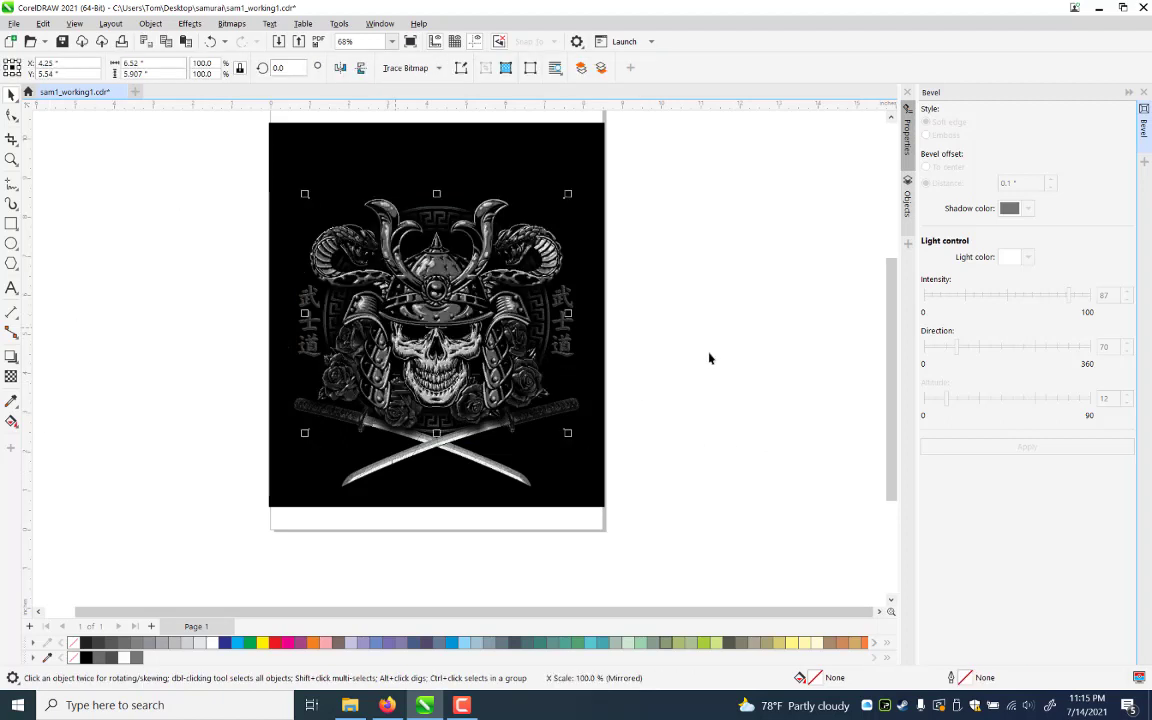
# Nudge the crossed swords bitmap down to a Y position of 2.147 in and save the document
pyautogui.click(183, 541)
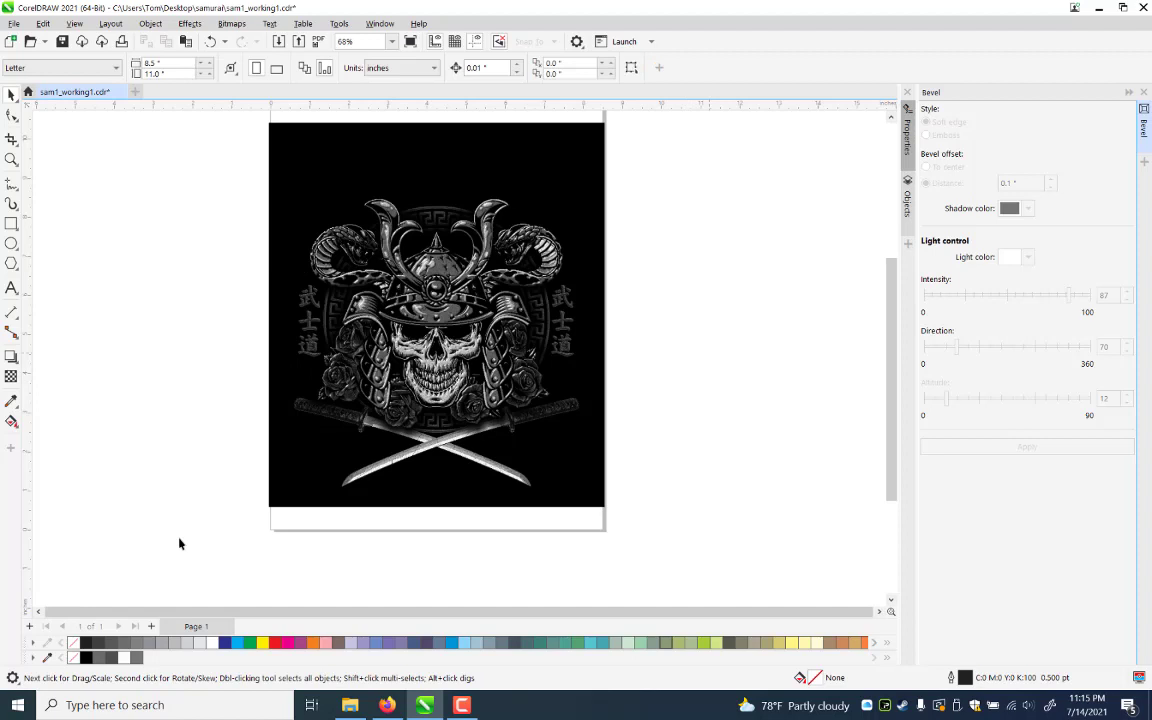
pyautogui.press('Tab')
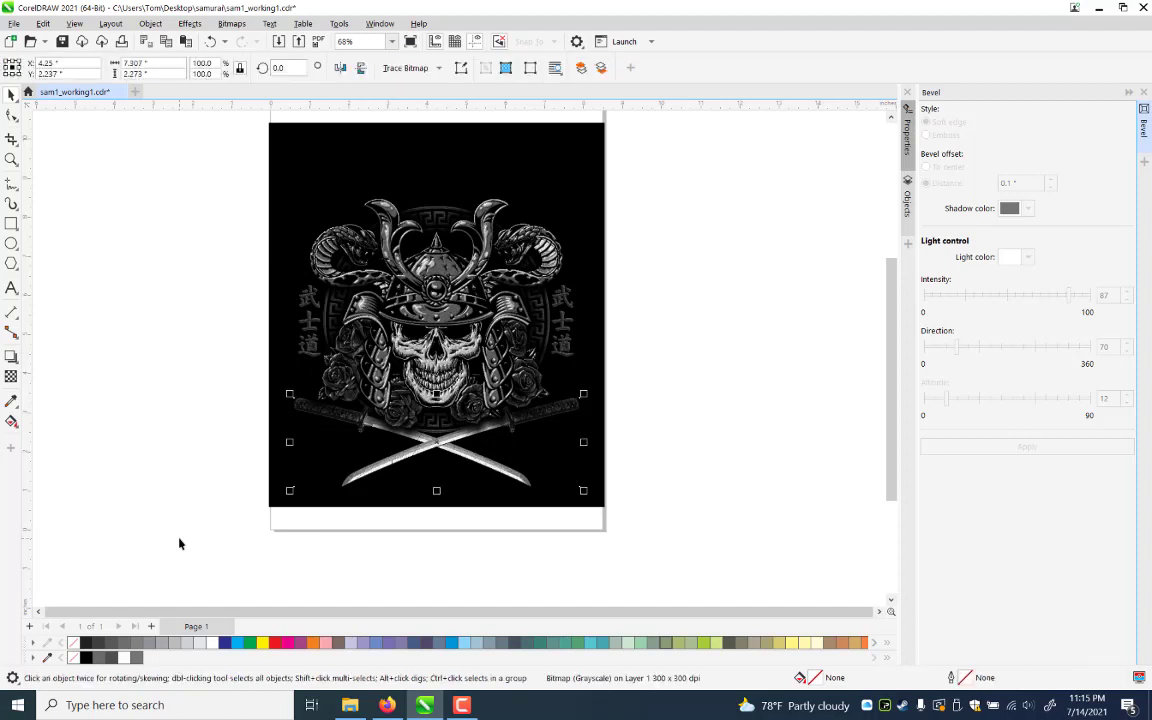
pyautogui.press('Down')
pyautogui.hotkey('ctrl', 'z')
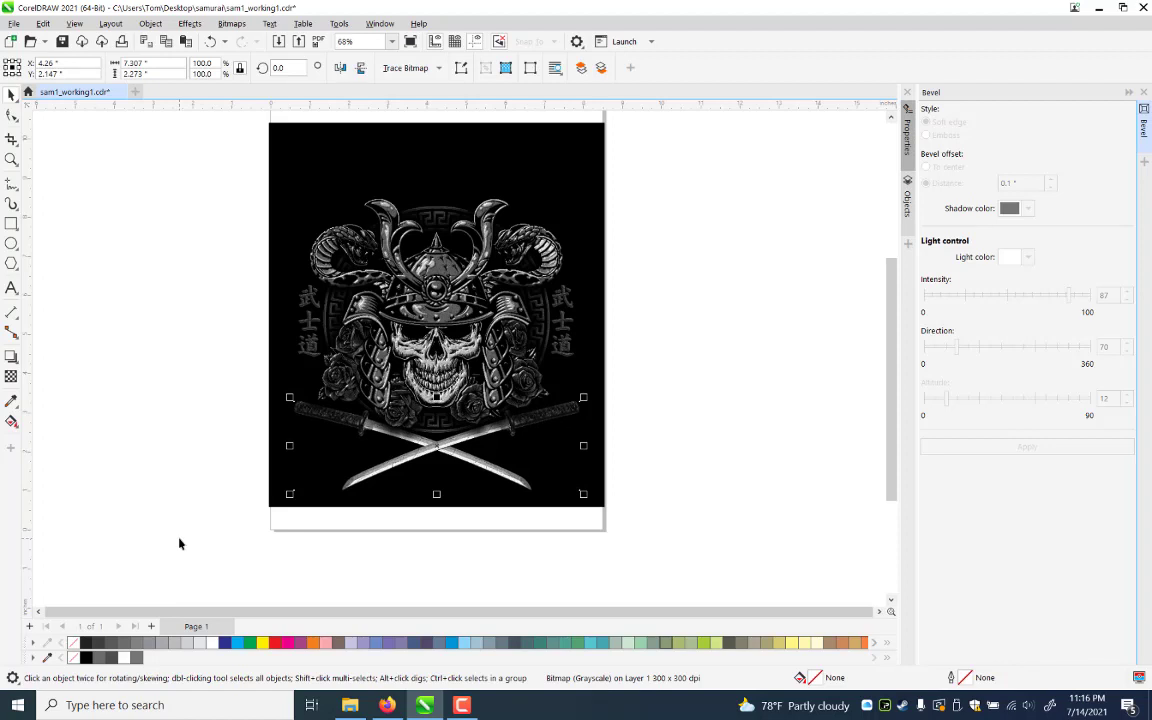
pyautogui.hotkey('ctrl', 'z')
pyautogui.click(116, 244)
pyautogui.moveTo(277, 387); pyautogui.dragTo(586, 543)
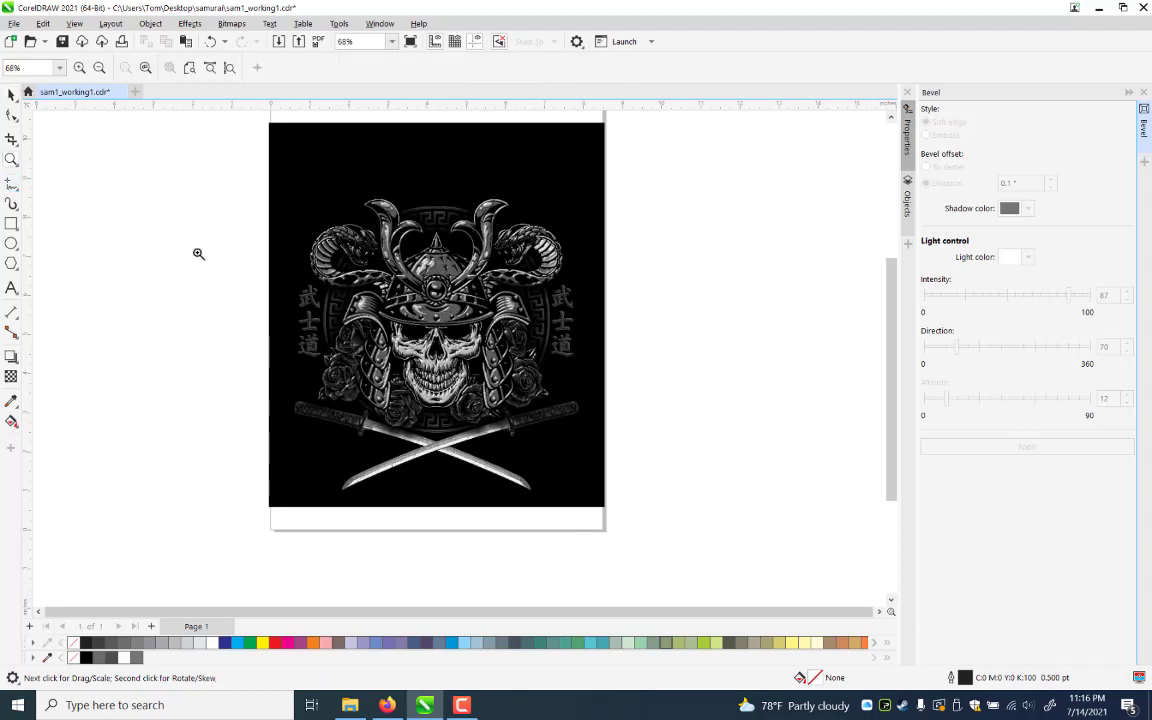
pyautogui.moveTo(277, 388); pyautogui.dragTo(540, 507)
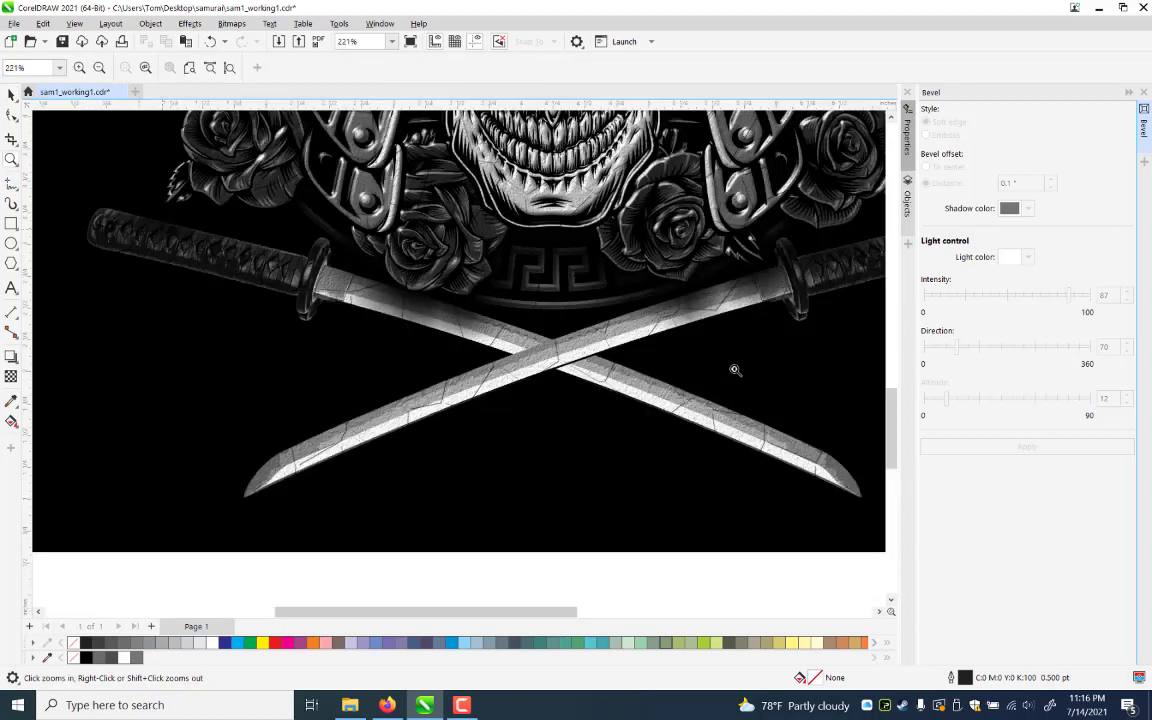
pyautogui.rightClick(381, 249)
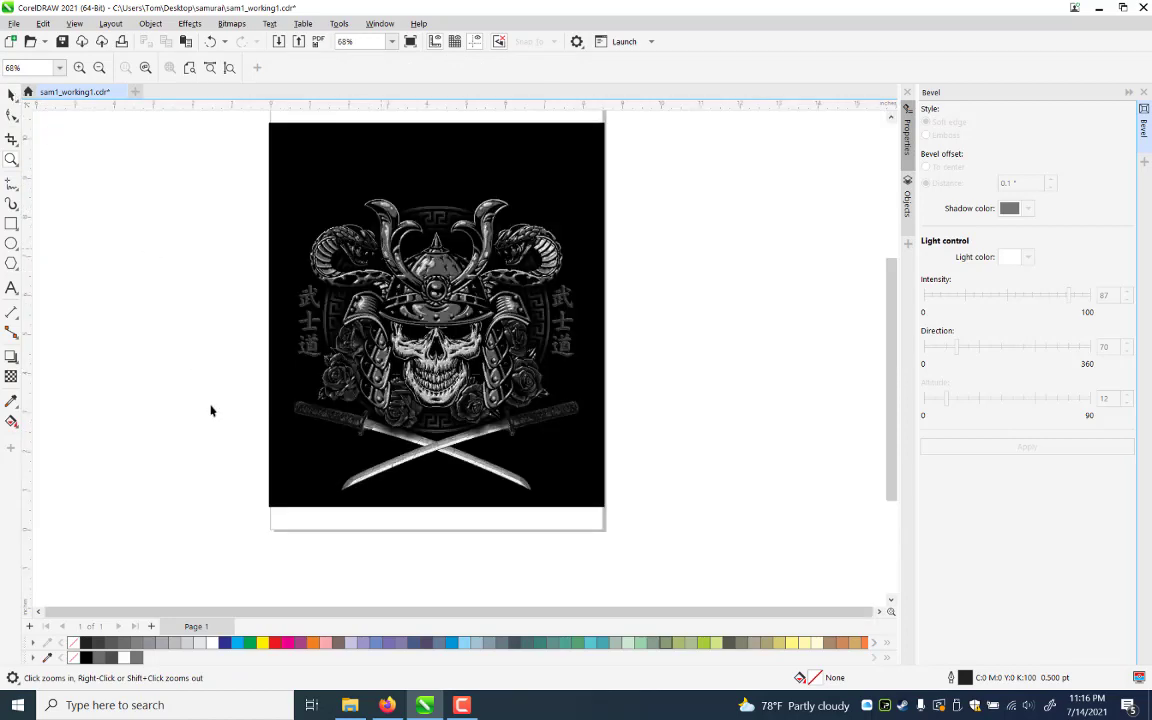
pyautogui.press('space')
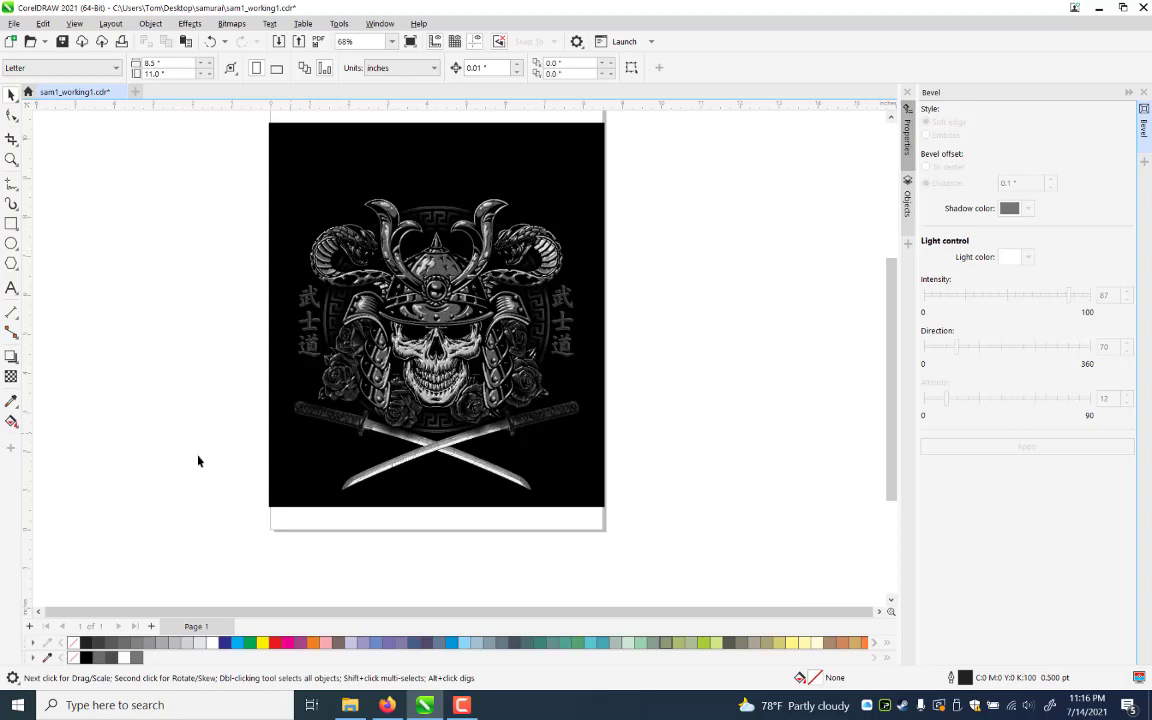
pyautogui.hotkey('ctrl', 's')
# Add the text BUSHIDO in Arial beside the page, enlarge it to about 76 pt and save the document
pyautogui.click(11, 289)
pyautogui.click(869, 559)
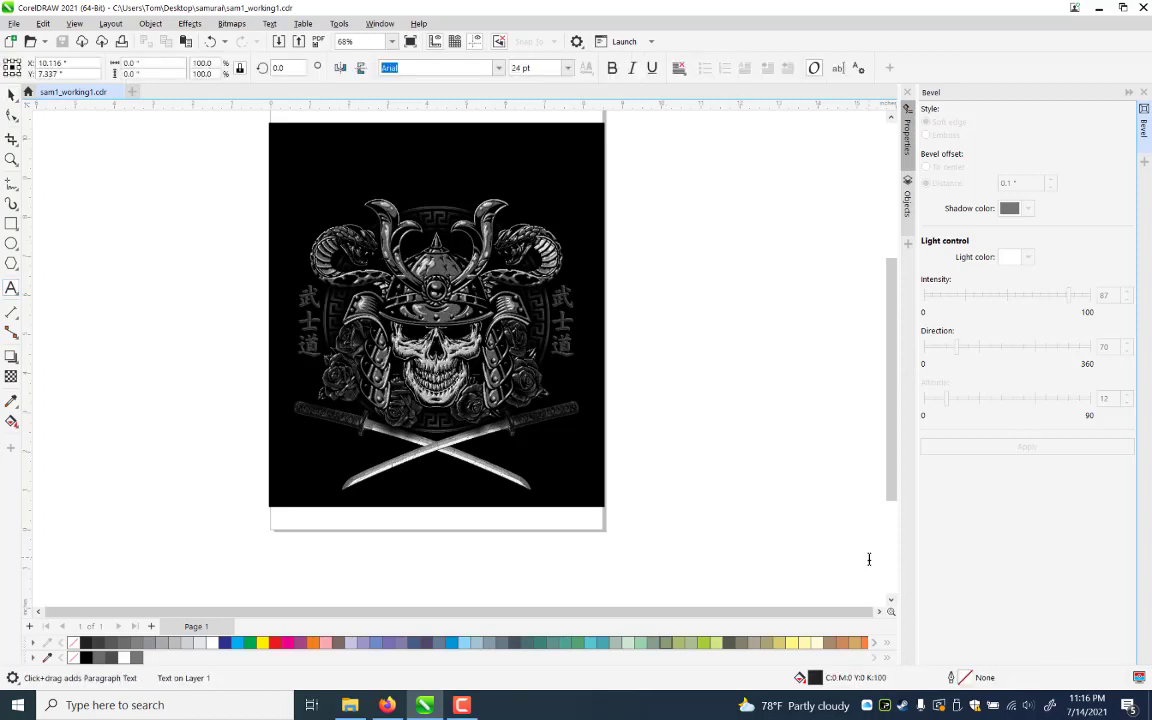
pyautogui.write('BUS')
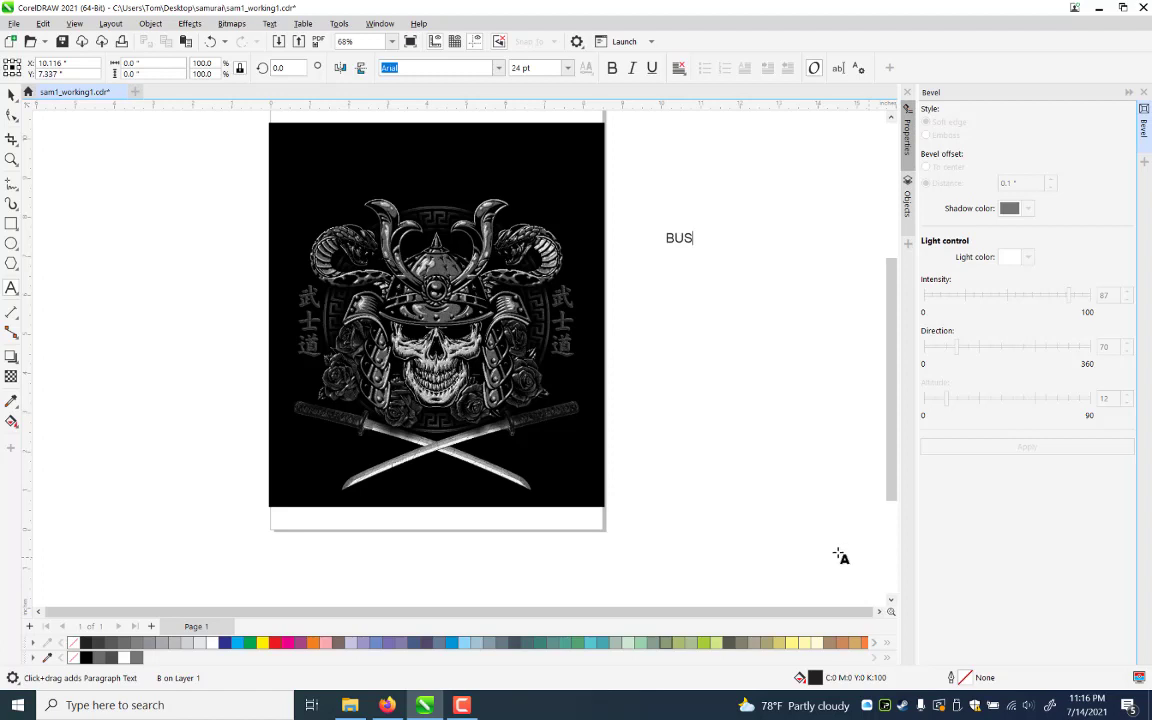
pyautogui.write('HIDO')
pyautogui.hotkey('ctrl', 'space')
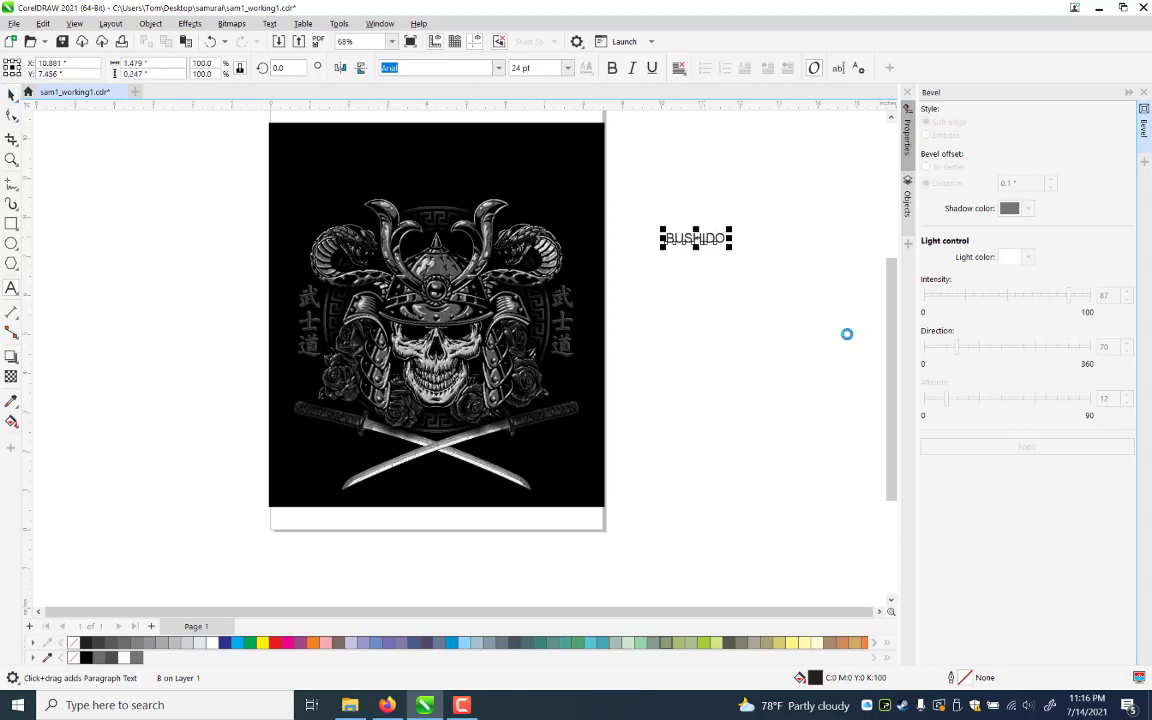
pyautogui.moveTo(729, 247); pyautogui.dragTo(847, 334)
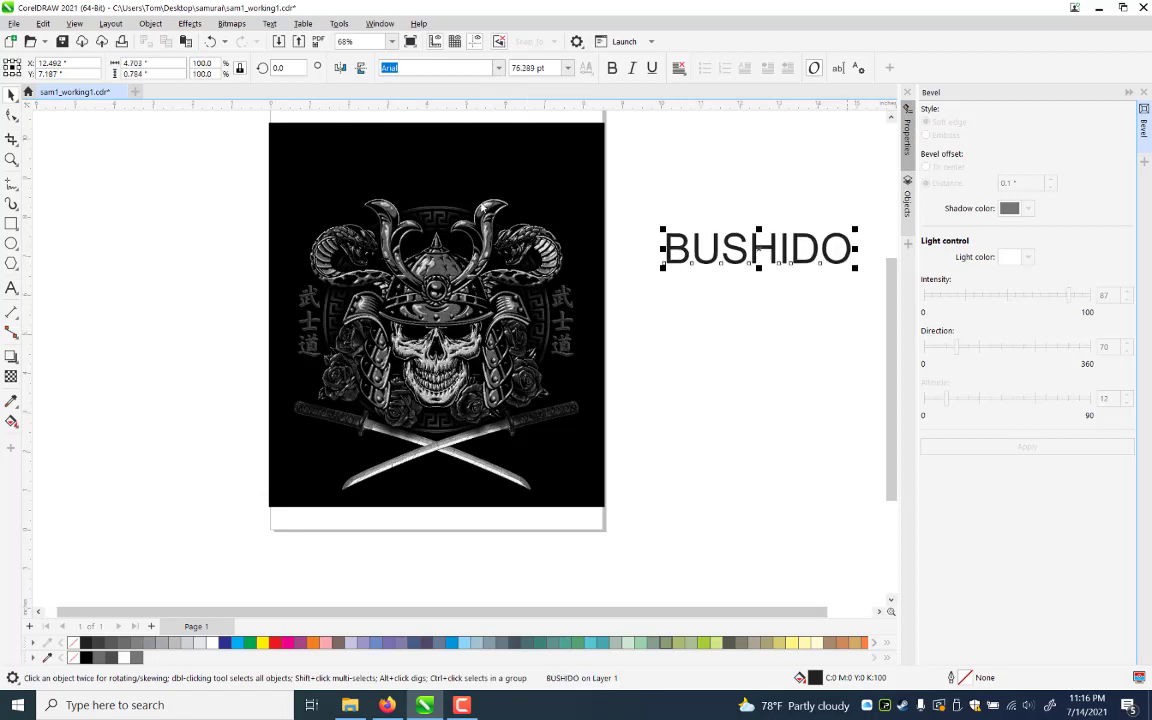
pyautogui.hotkey('ctrl', 's')
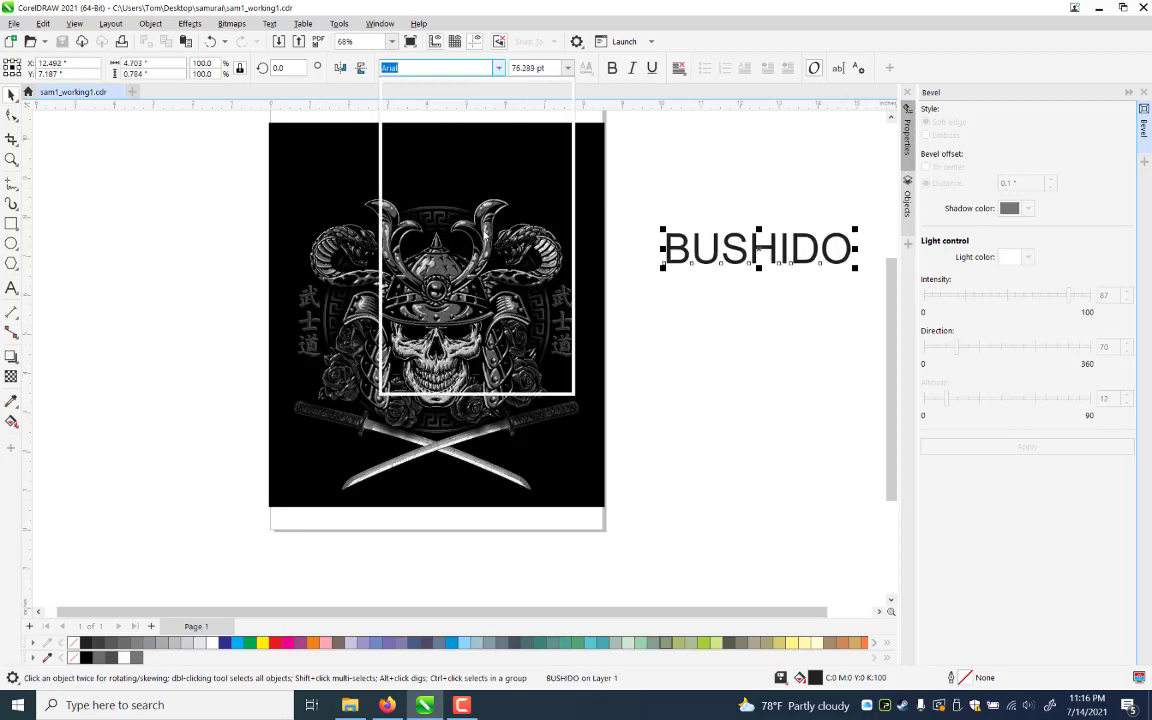
# Set the font of the BUSHIDO text to BlackHawk
pyautogui.scroll(-4, 484, 234)
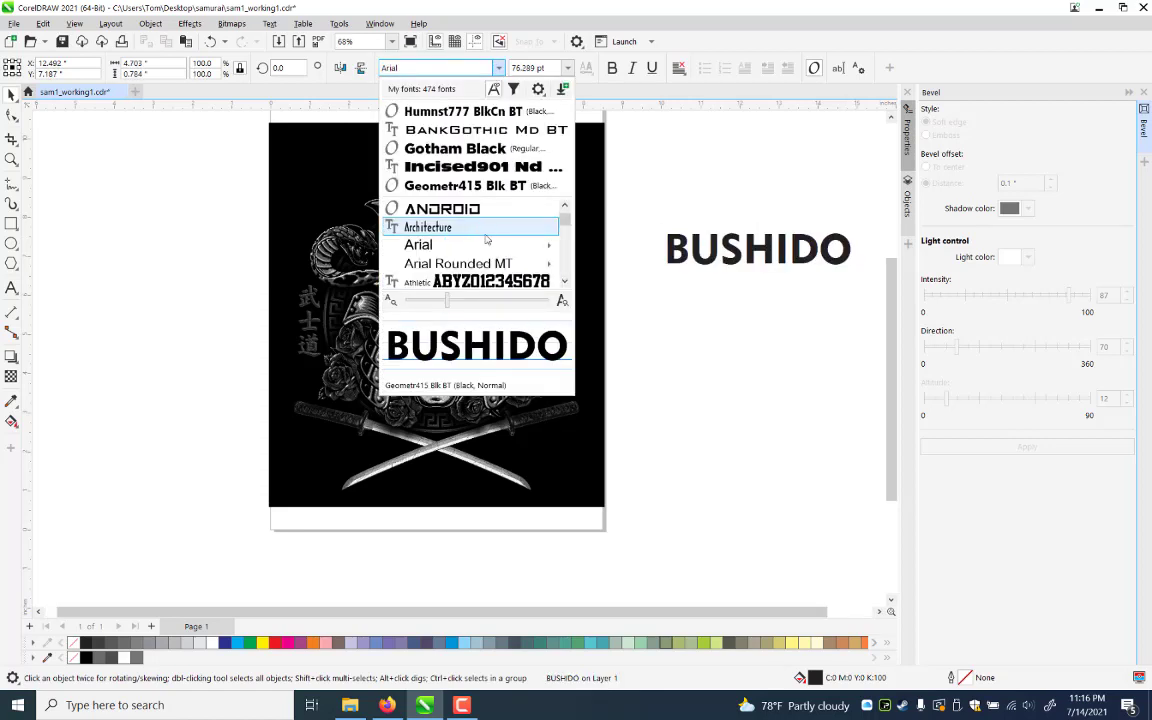
pyautogui.scroll(-3, 476, 232)
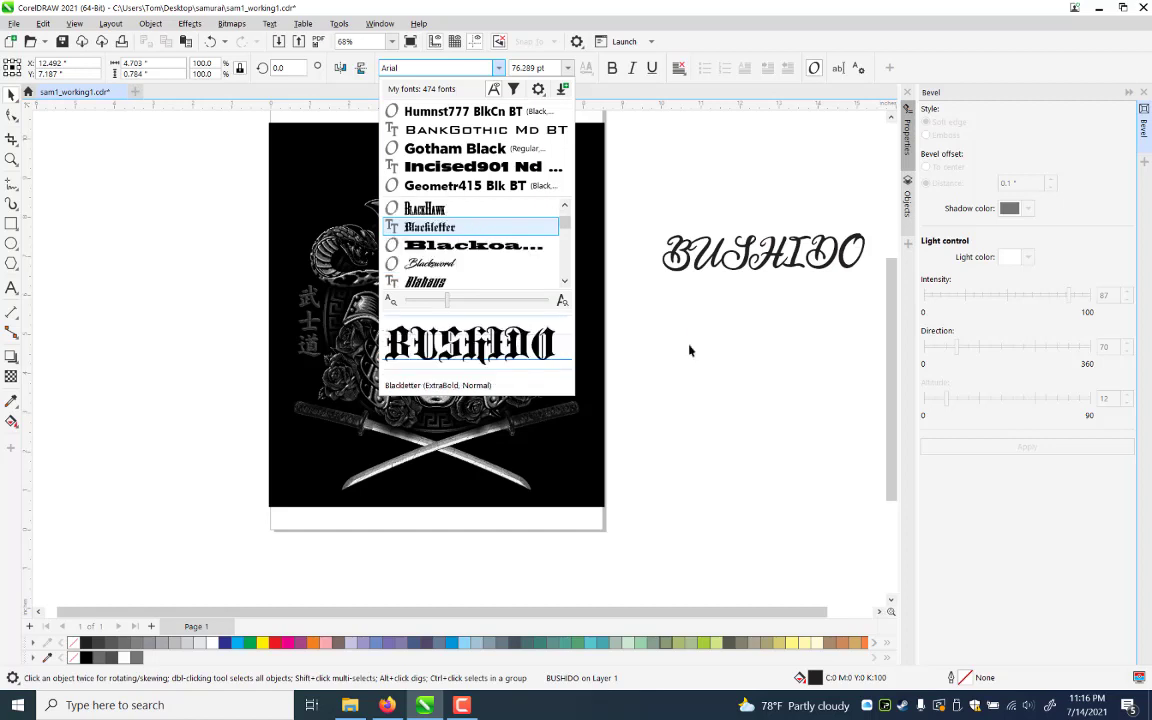
pyautogui.press('Escape')
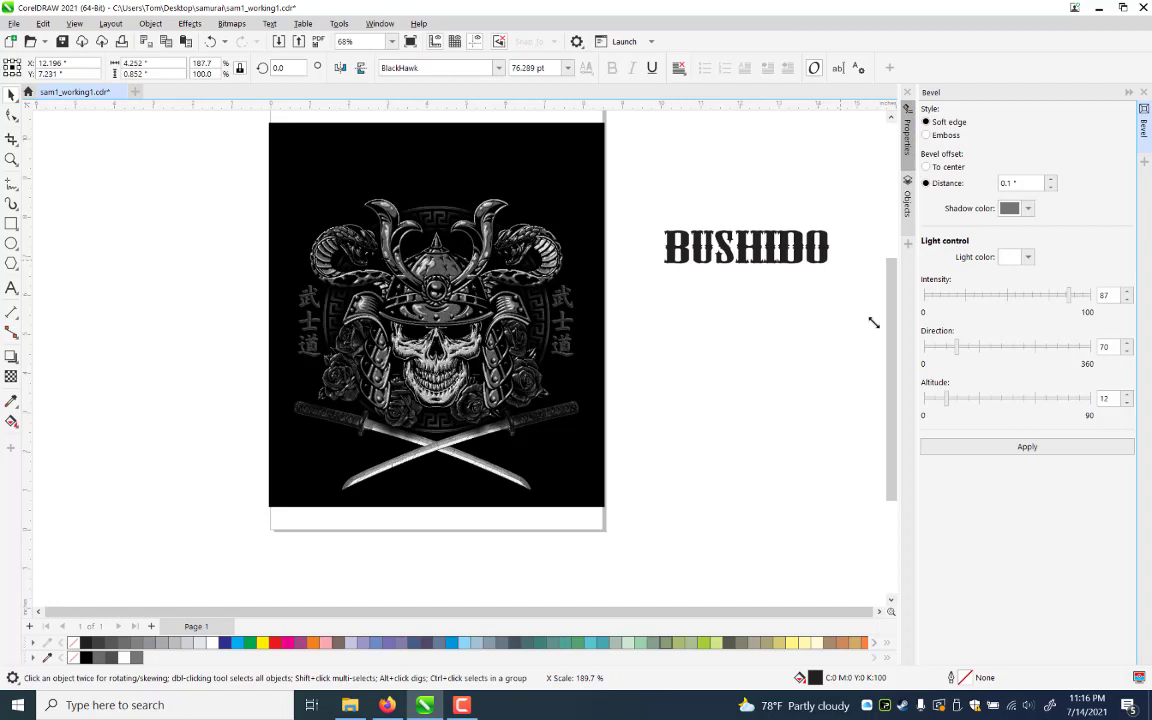
# Enlarge the BUSHIDO text to about 122 pt and move it clear of the page, up beside the artwork's upper corner
pyautogui.moveTo(826, 268); pyautogui.dragTo(873, 279)
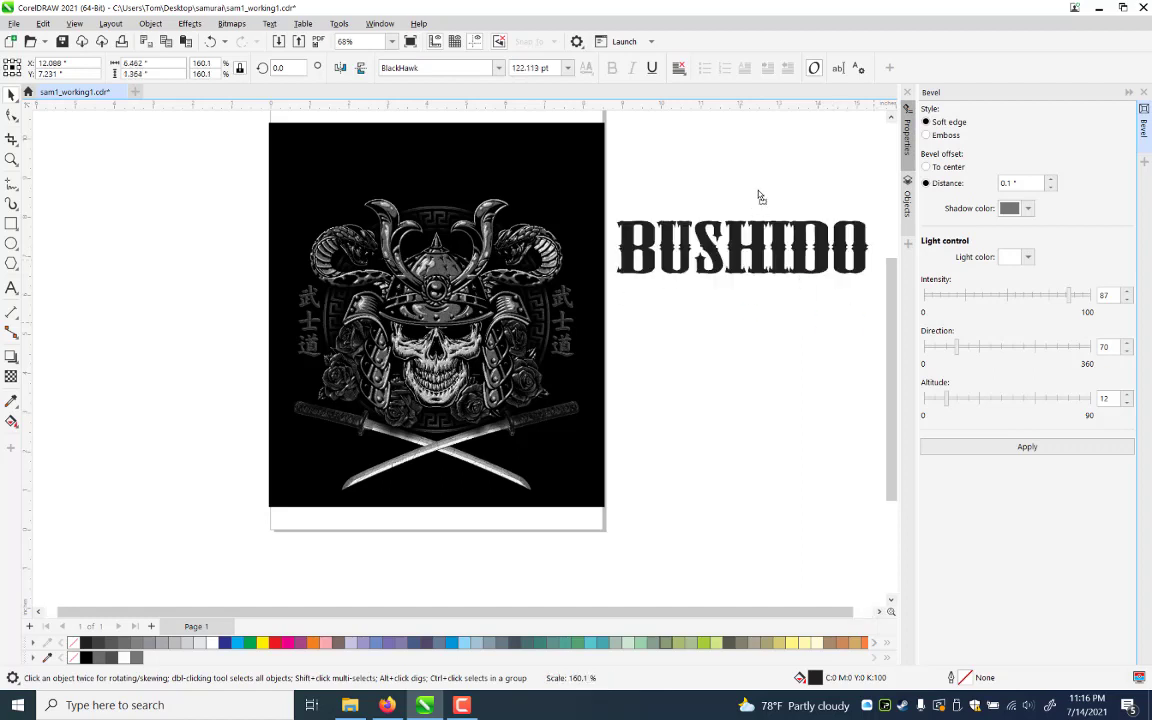
pyautogui.moveTo(692, 263); pyautogui.dragTo(677, 188)
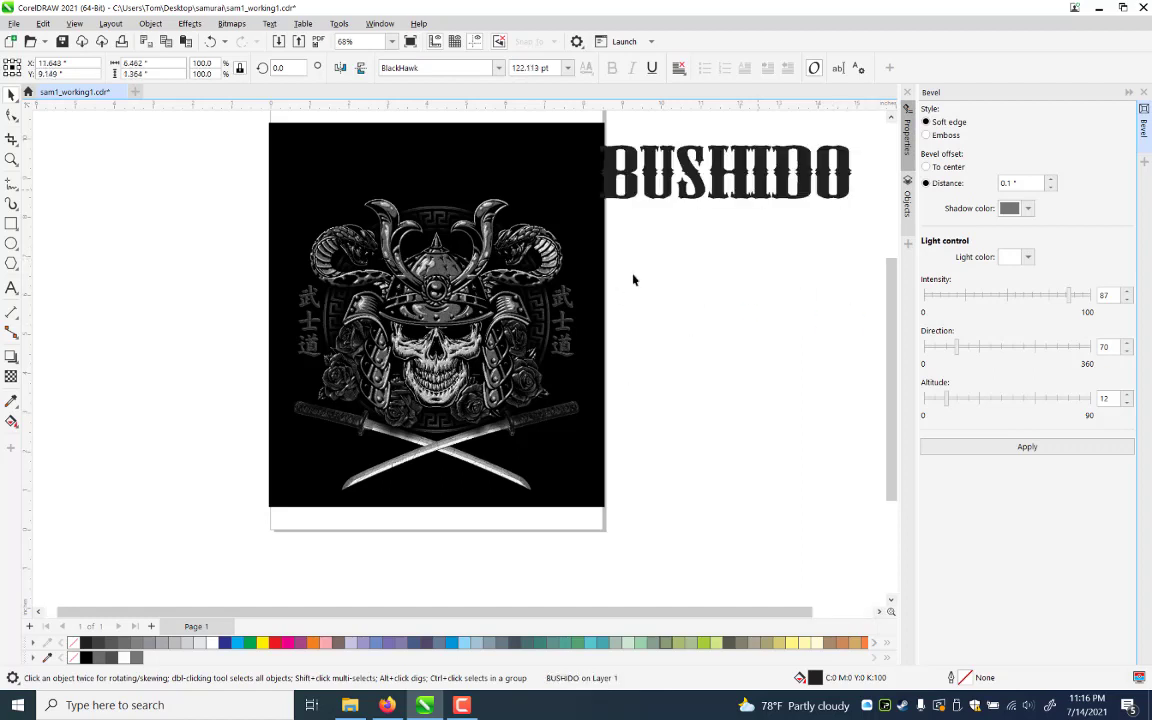
pyautogui.moveTo(746, 196); pyautogui.dragTo(671, 315)
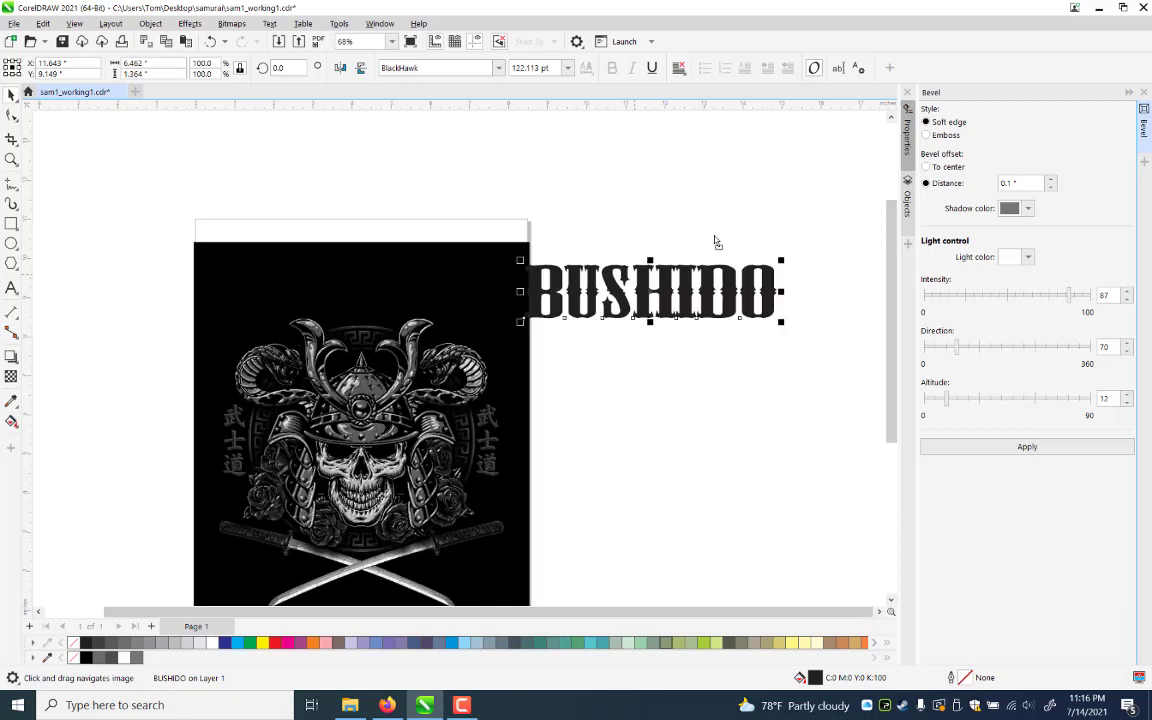
pyautogui.click(715, 241)
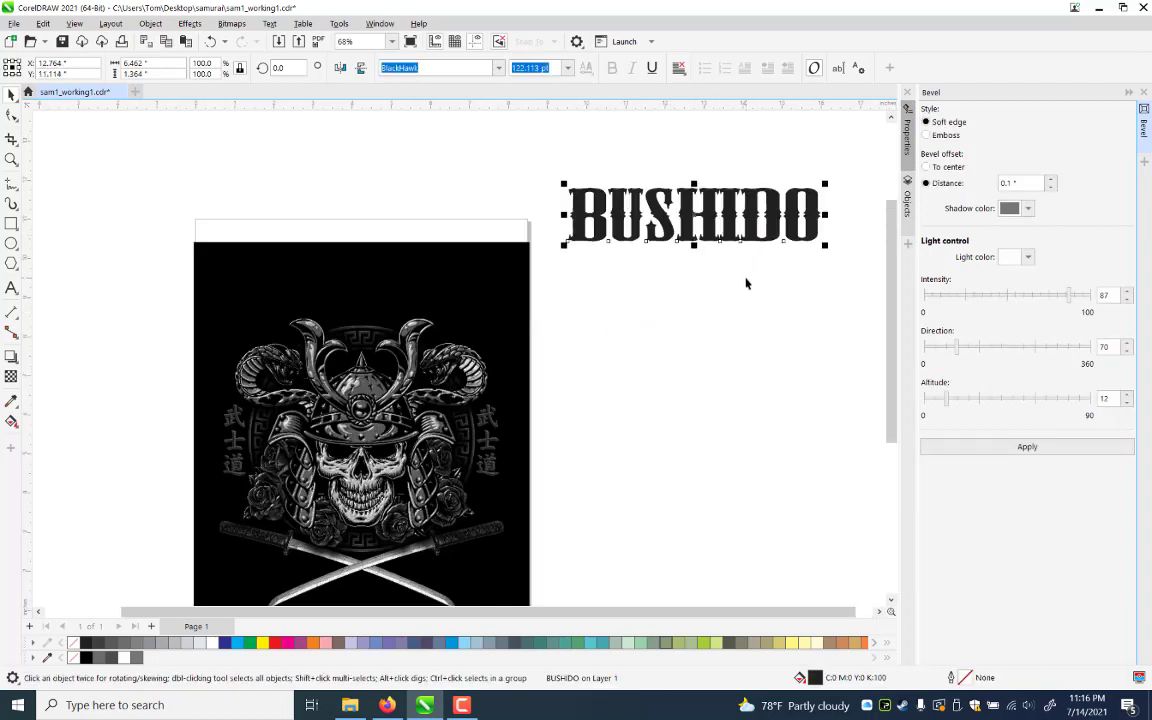
# Break BUSHIDO apart into single letters and stretch the B and O downward to about 127% of their height
pyautogui.hotkey('ctrl', 'k')
pyautogui.click(604, 236)
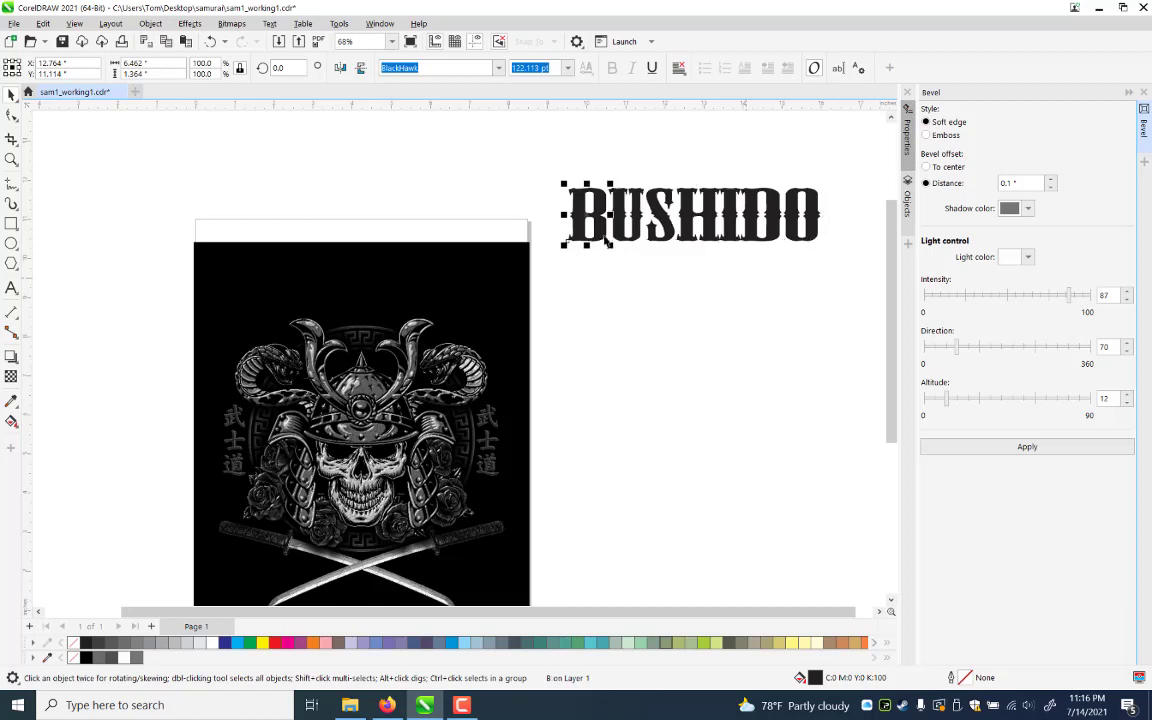
pyautogui.press('Tab')
pyautogui.press('Tab')
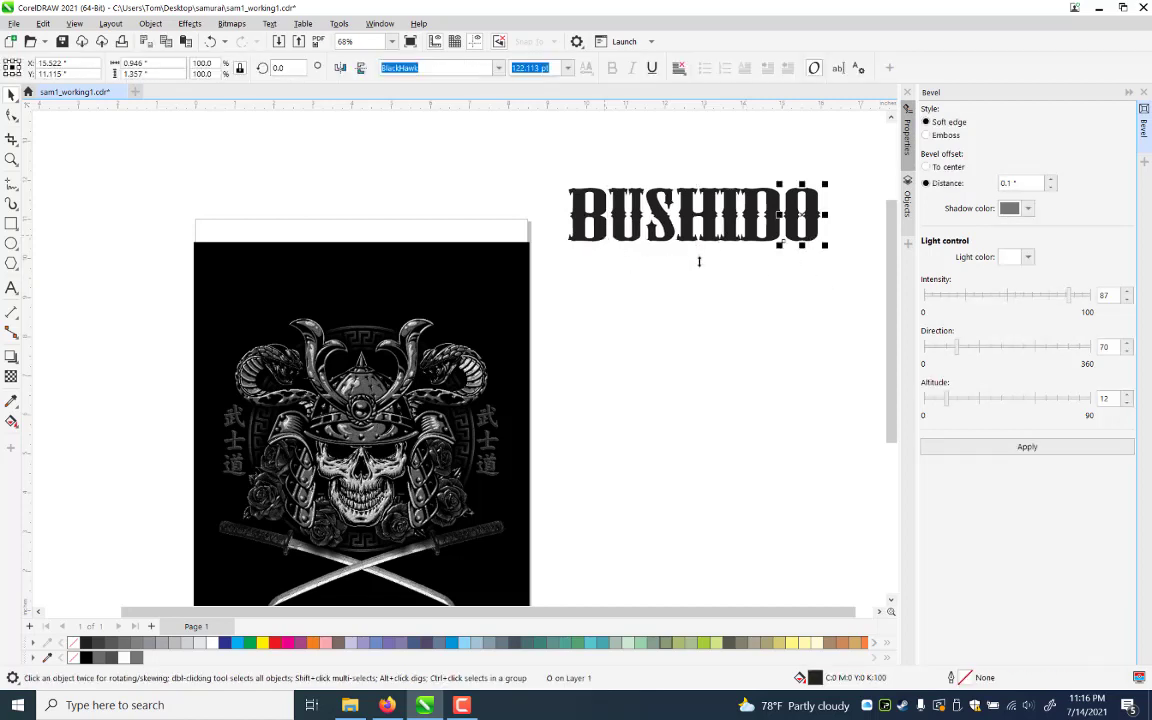
pyautogui.keyDown('shift'); pyautogui.click(602, 234); pyautogui.keyUp('shift')
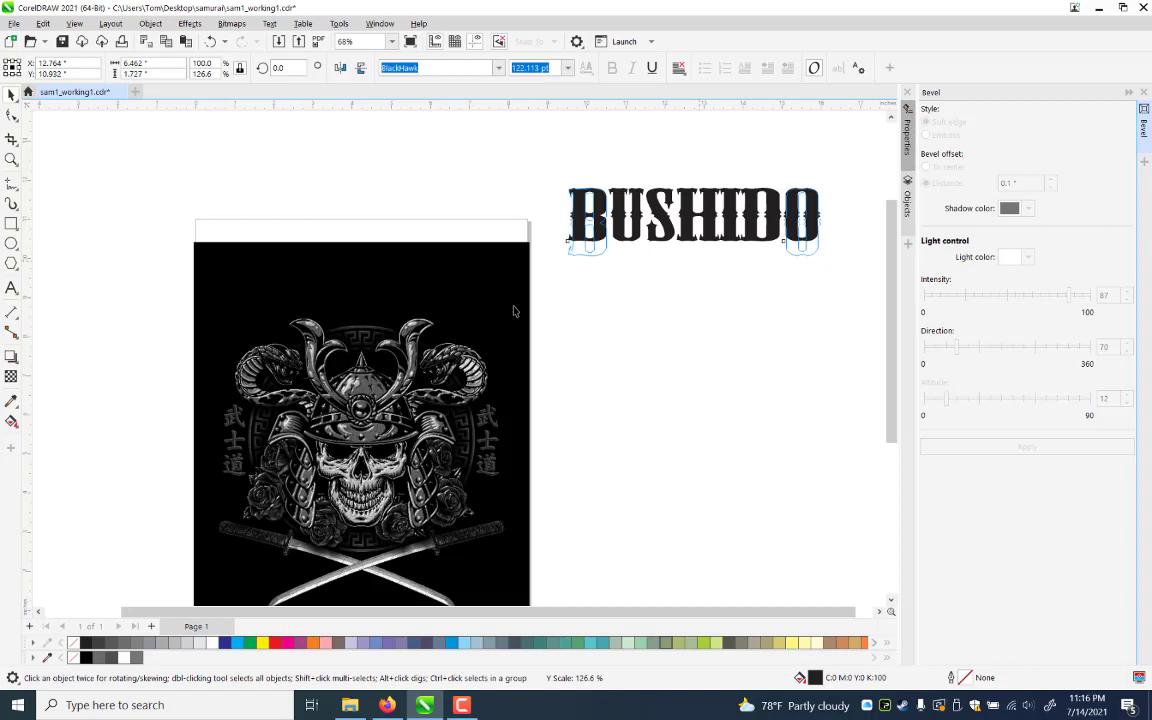
pyautogui.click(539, 290)
# Convert all seven BUSHIDO letters to curves, combine them into one object and move it above the page's upper corner
pyautogui.moveTo(874, 165); pyautogui.dragTo(529, 299)
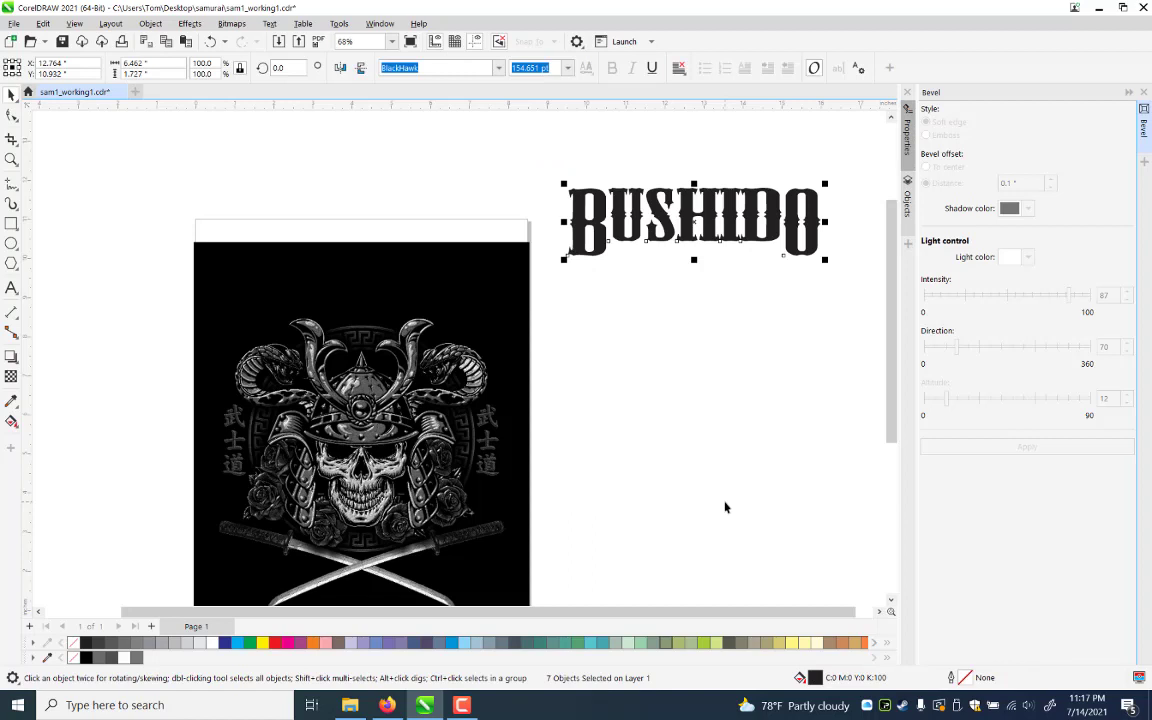
pyautogui.hotkey('ctrl', 'q')
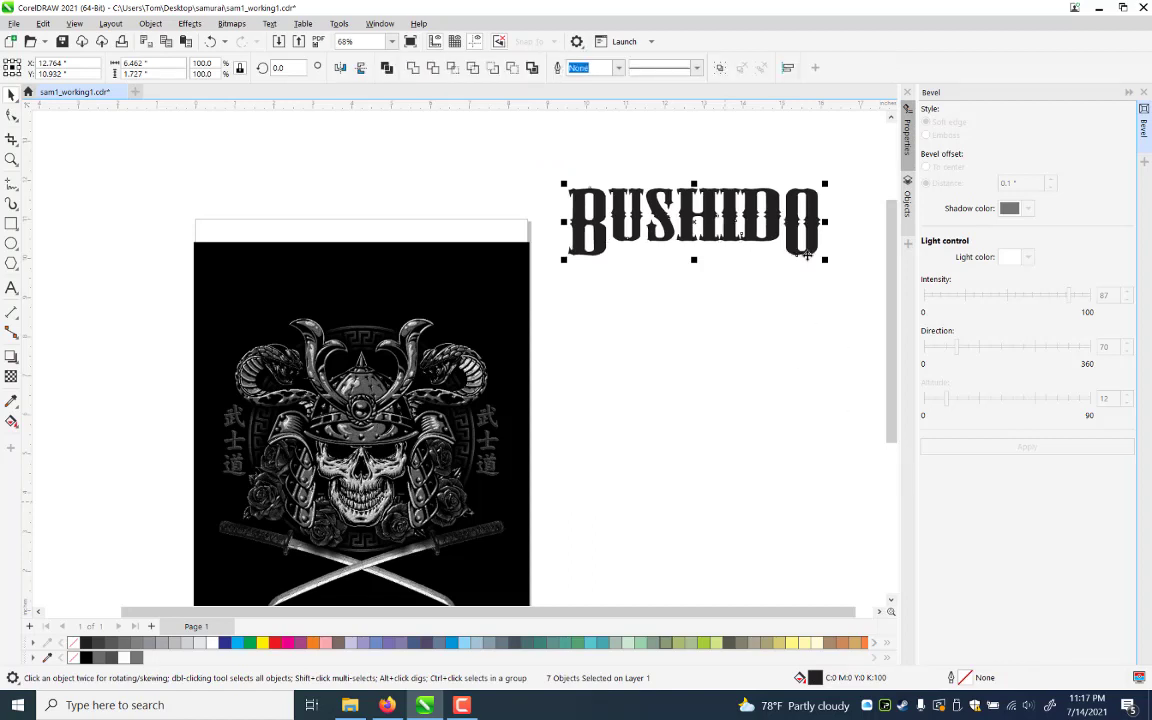
pyautogui.hotkey('ctrl', 'l')
pyautogui.moveTo(727, 205); pyautogui.dragTo(492, 303)
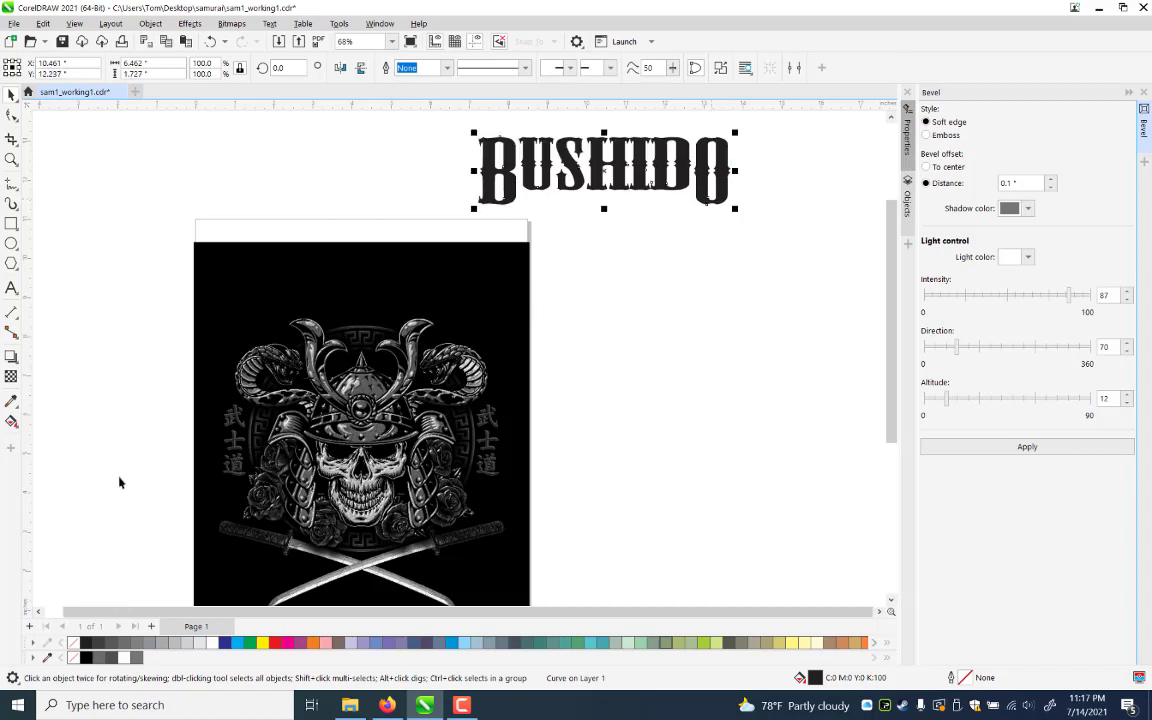
# Move the BUSHIDO lettering onto the black background above the samurai helmet, centred at about X 4.42 in, Y 9.43 in
pyautogui.moveTo(718, 170); pyautogui.dragTo(181, 441)
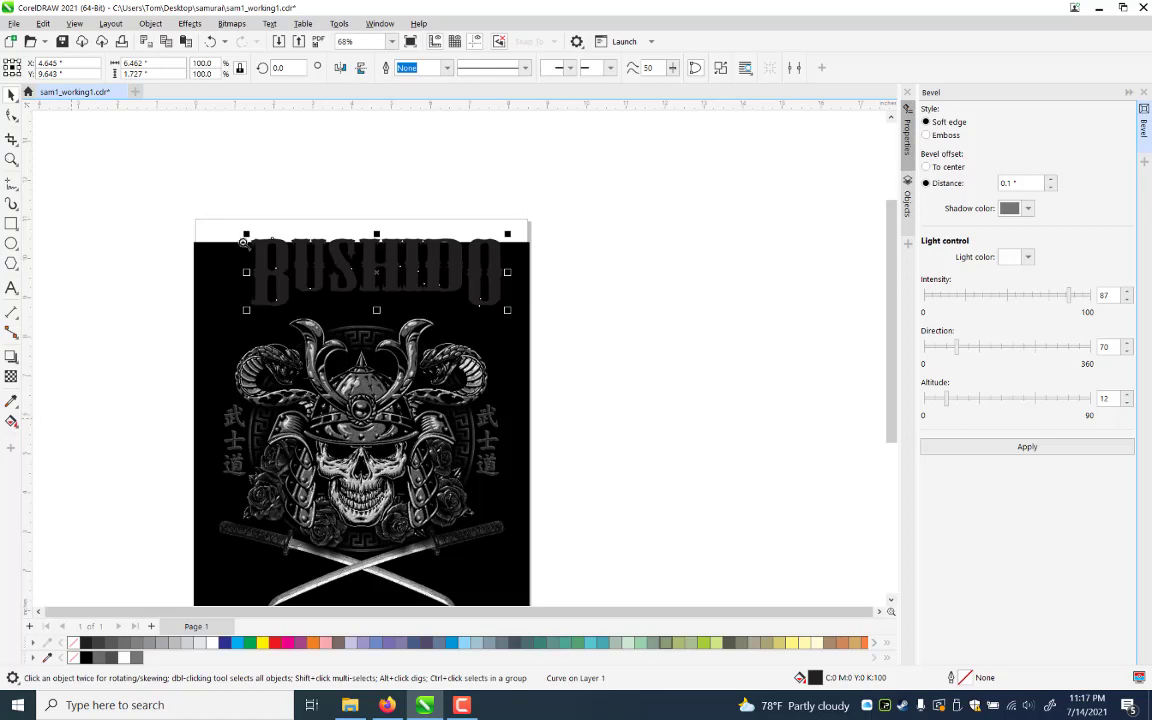
pyautogui.press('z')
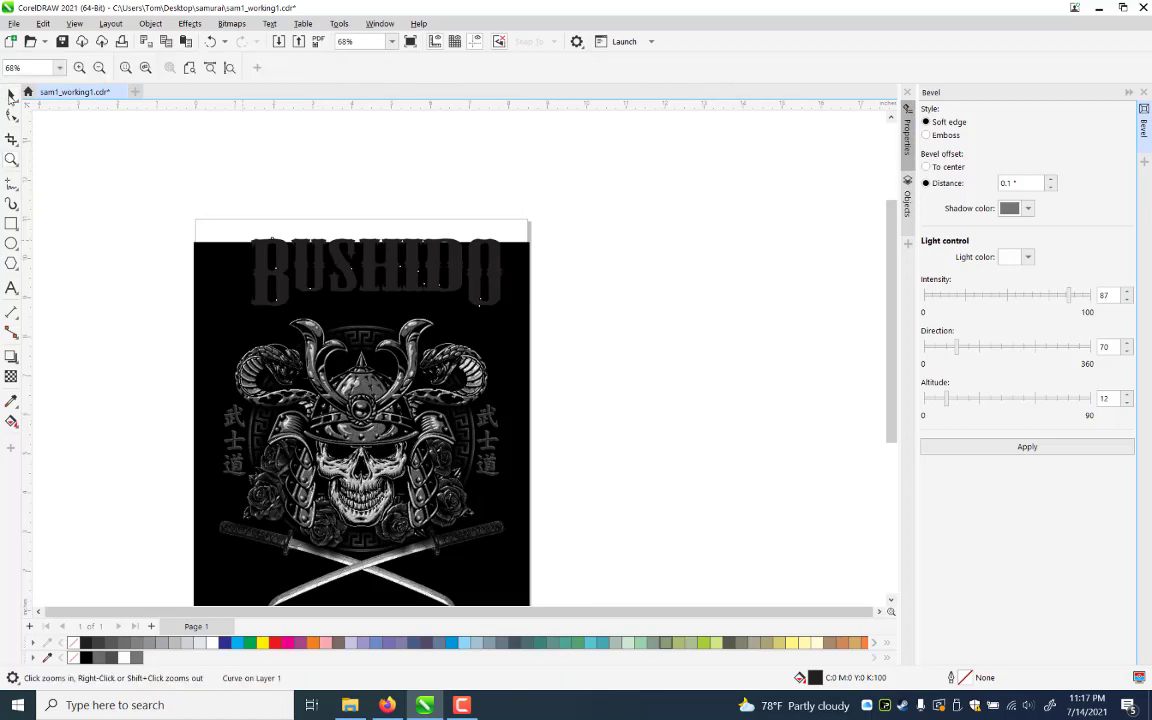
pyautogui.moveTo(240, 493); pyautogui.dragTo(511, 227)
pyautogui.press('space')
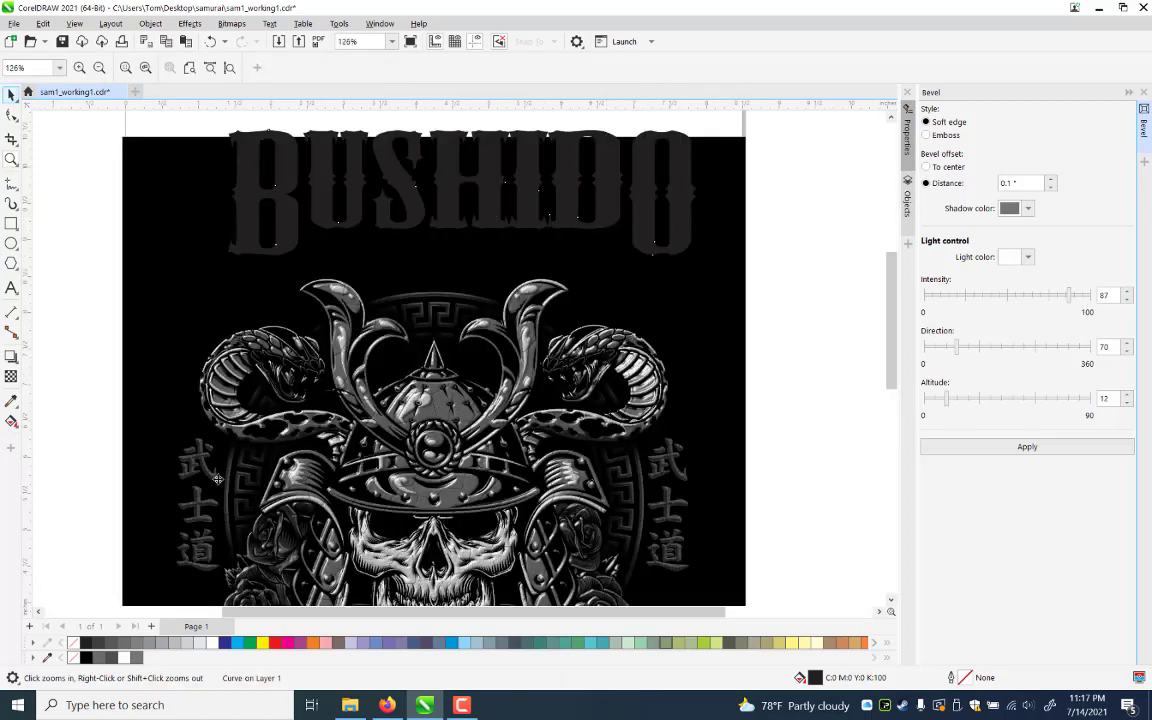
pyautogui.press('space')
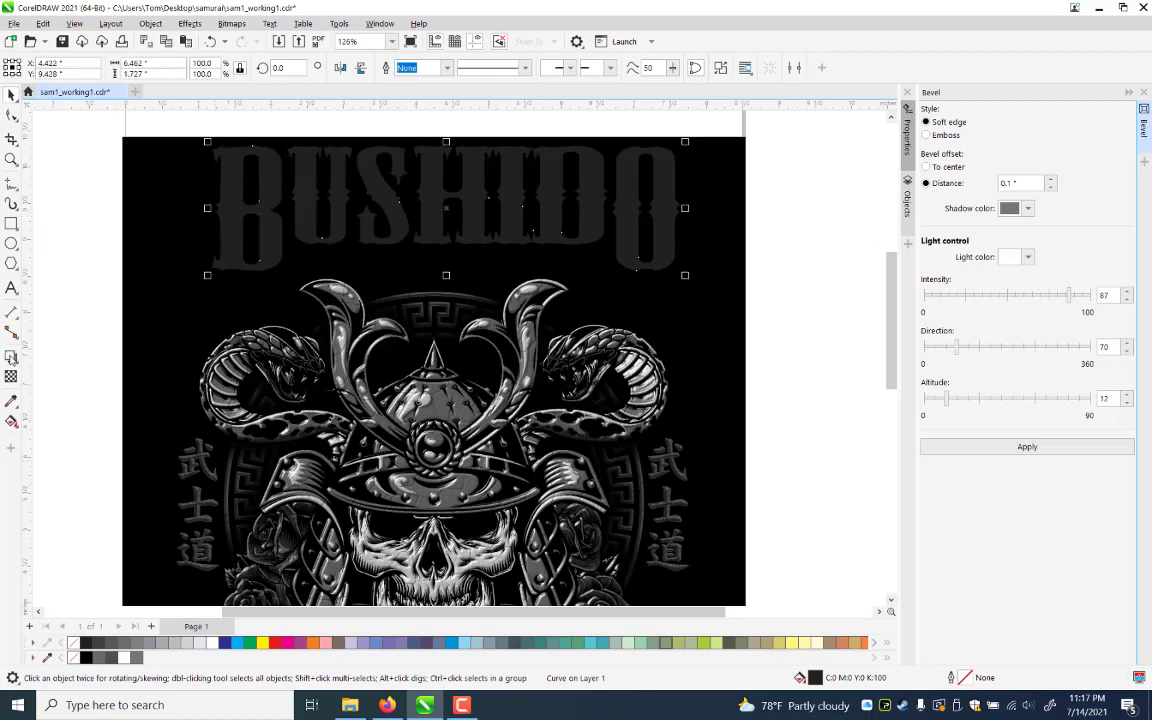
# Apply an Envelope to BUSHIDO and raise the middle of its upper and lower edges into an arch about 2.3 in high overall
pyautogui.click(12, 358)
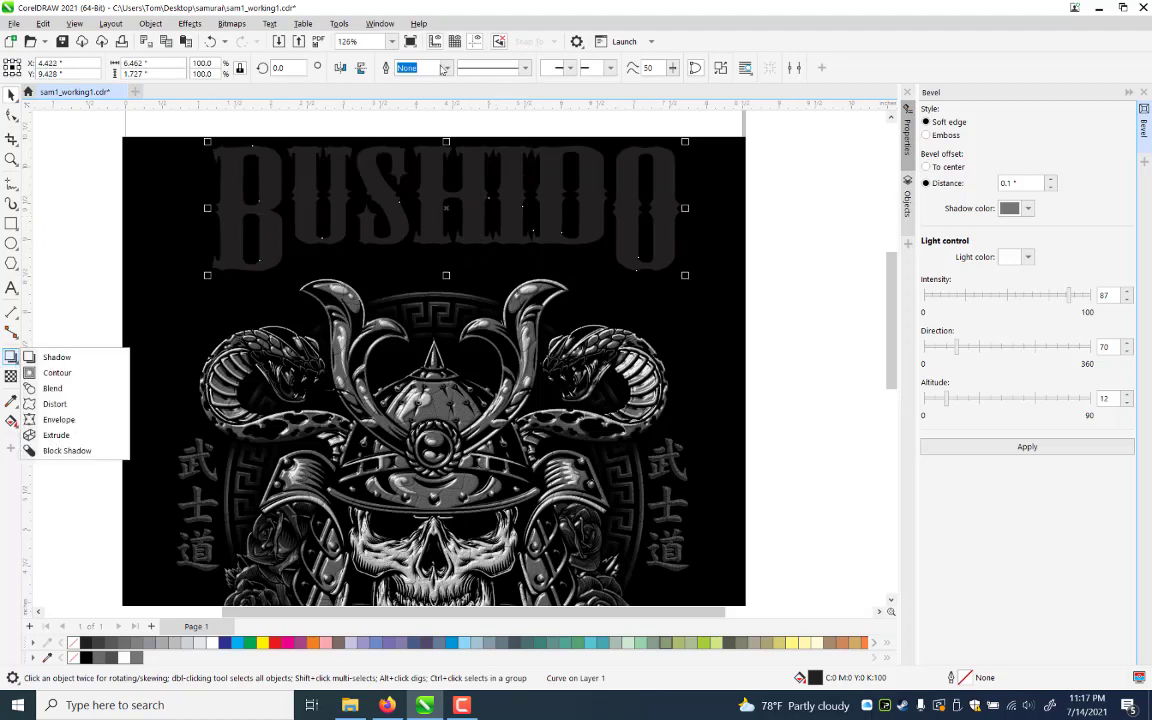
pyautogui.click(58, 419)
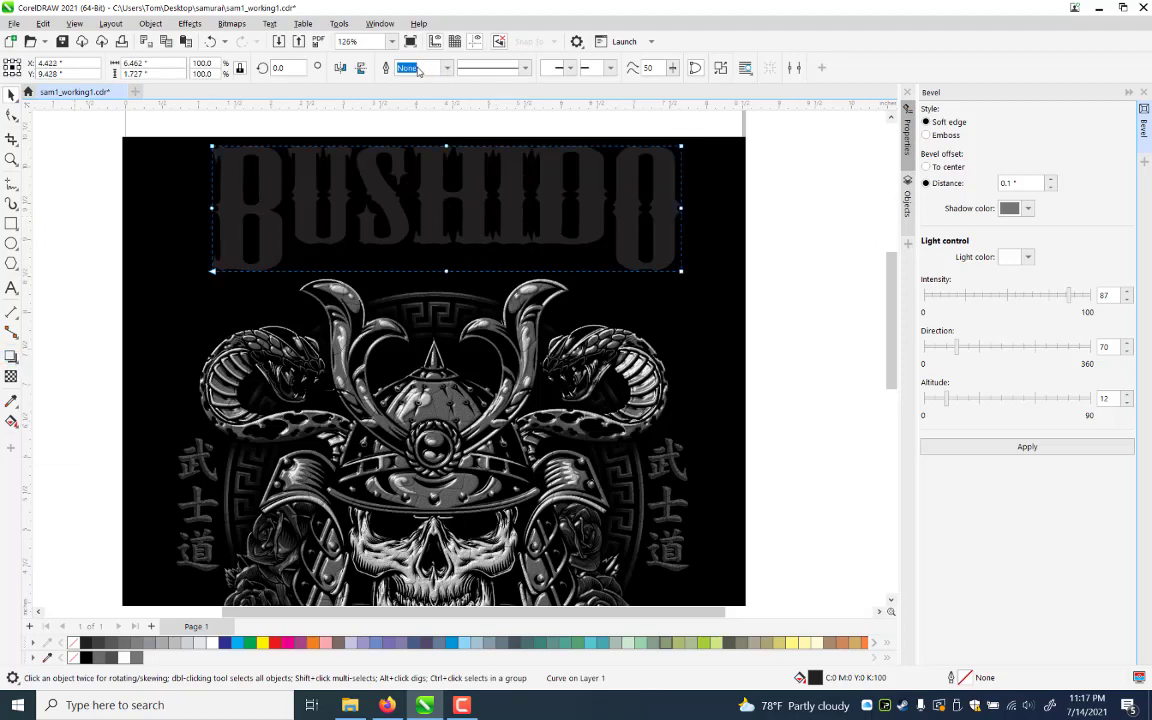
pyautogui.click(446, 271)
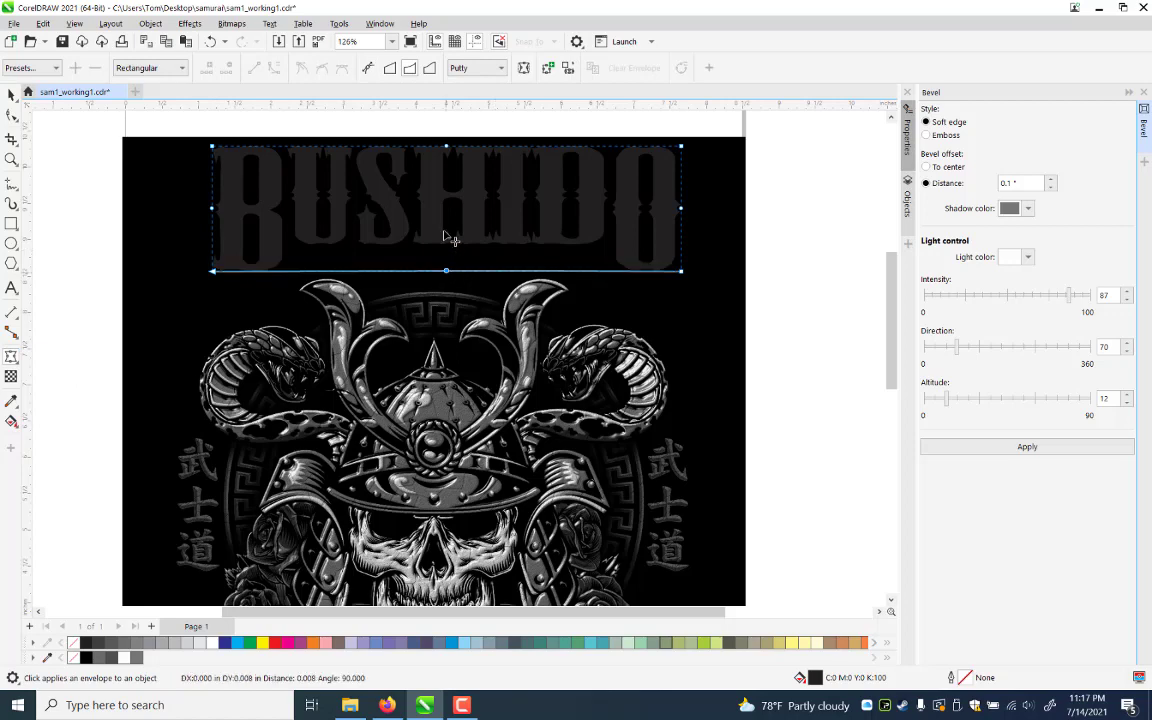
pyautogui.moveTo(444, 236); pyautogui.dragTo(446, 229)
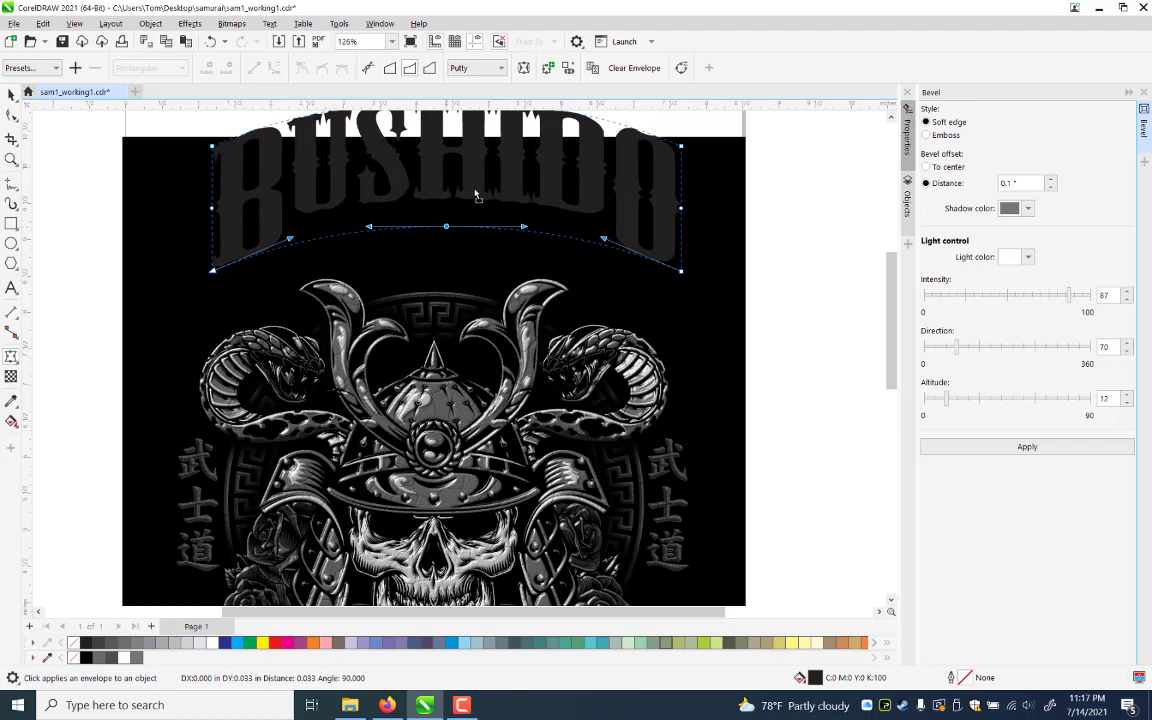
pyautogui.press('space')
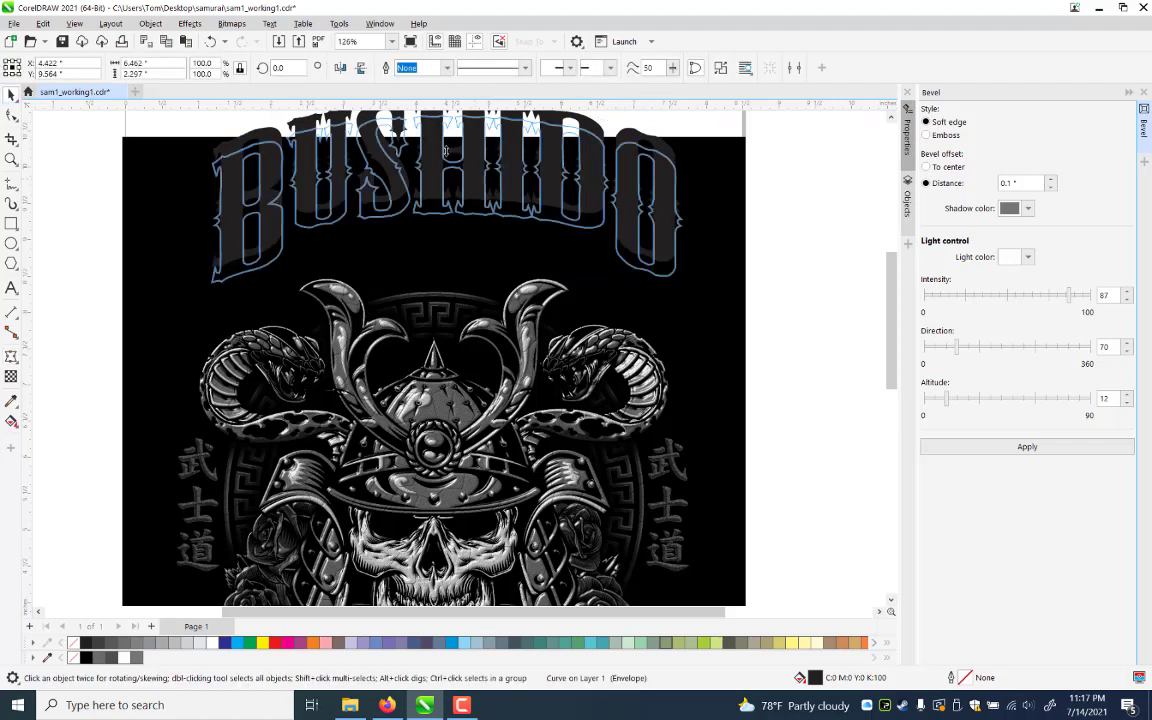
# Move the arched BUSHIDO down just above the helmet horns and stretch its height to about 2.56 in
pyautogui.click(446, 151)
pyautogui.moveTo(446, 153); pyautogui.dragTo(447, 134)
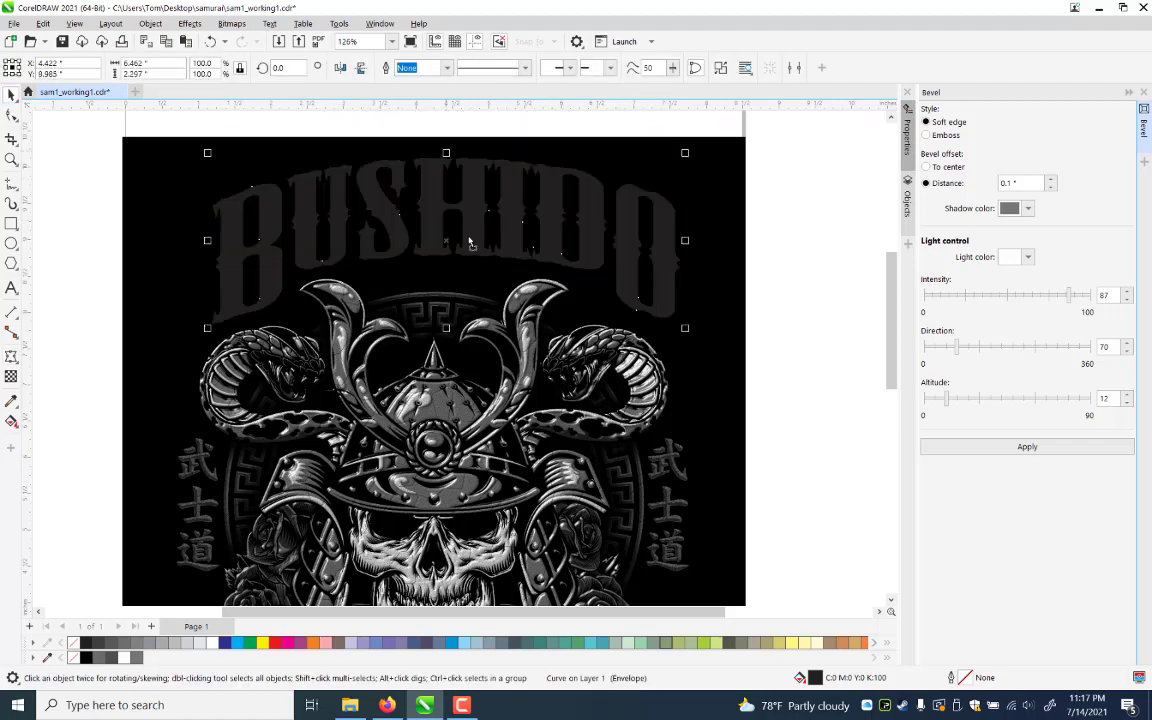
pyautogui.moveTo(465, 240); pyautogui.dragTo(465, 255)
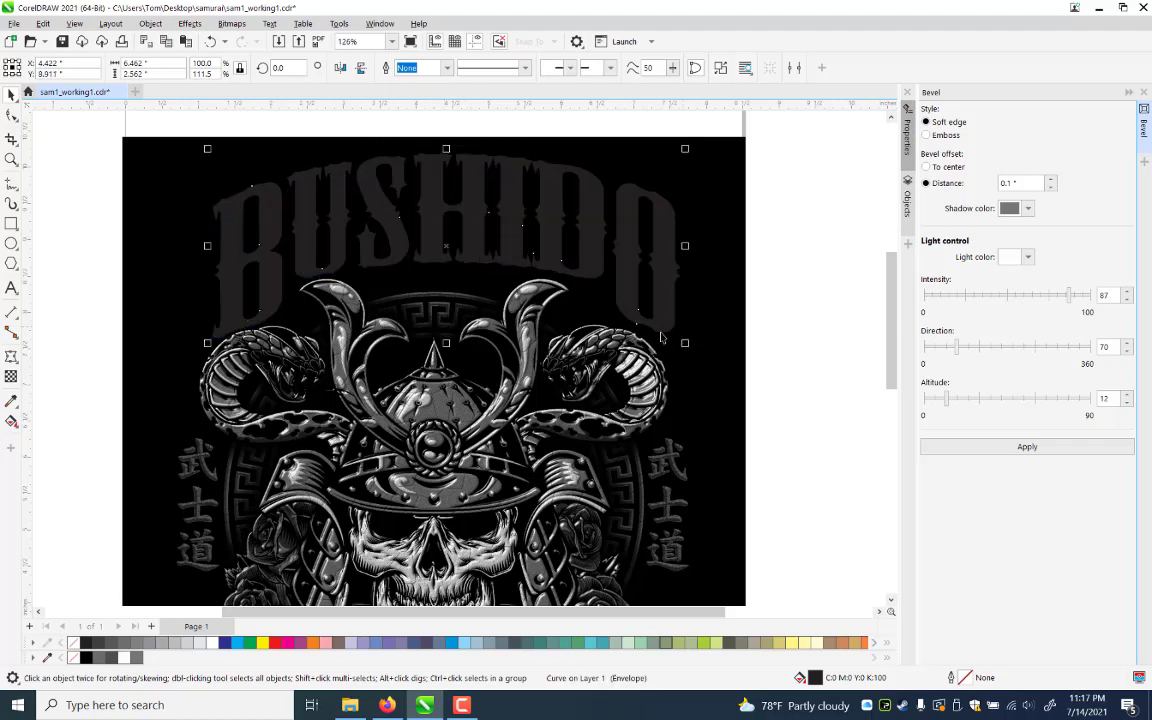
pyautogui.moveTo(684, 342); pyautogui.dragTo(660, 337)
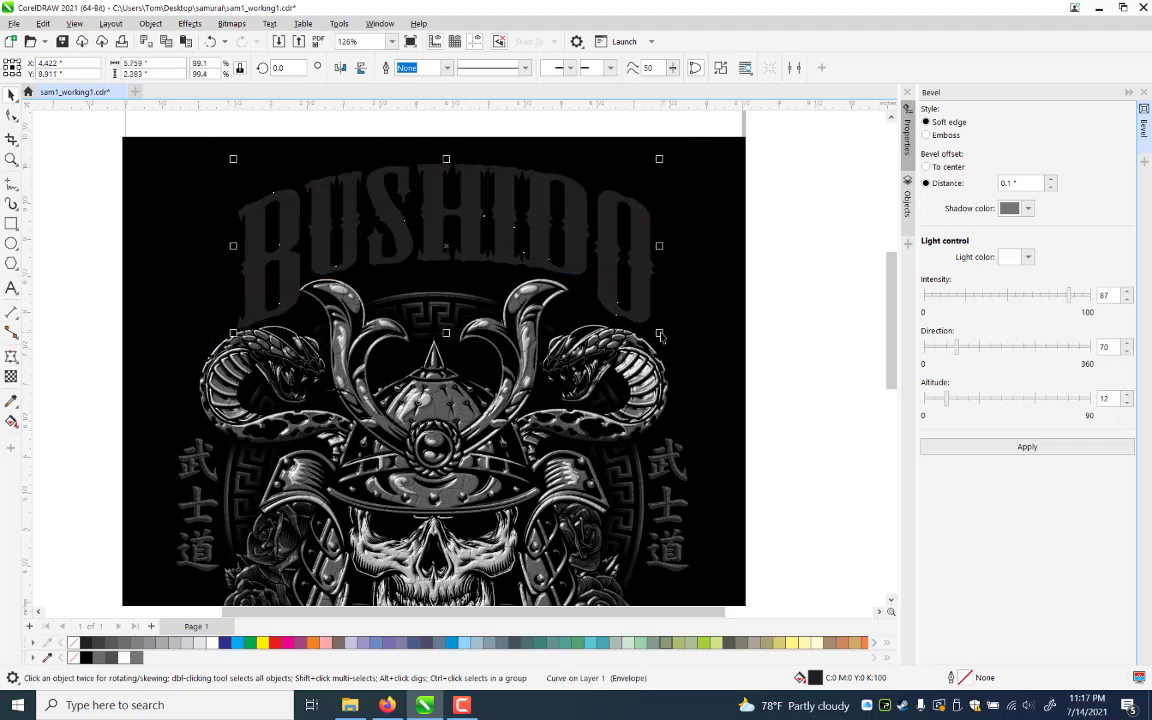
pyautogui.hotkey('ctrl', 'z')
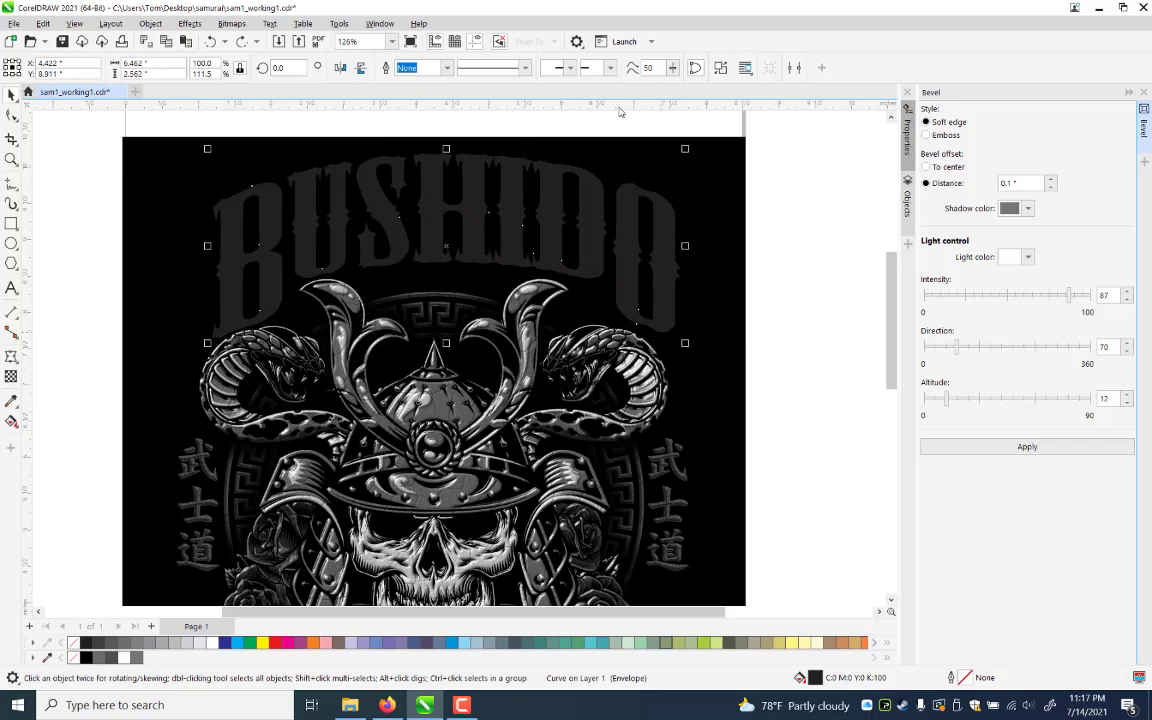
pyautogui.press('Escape')
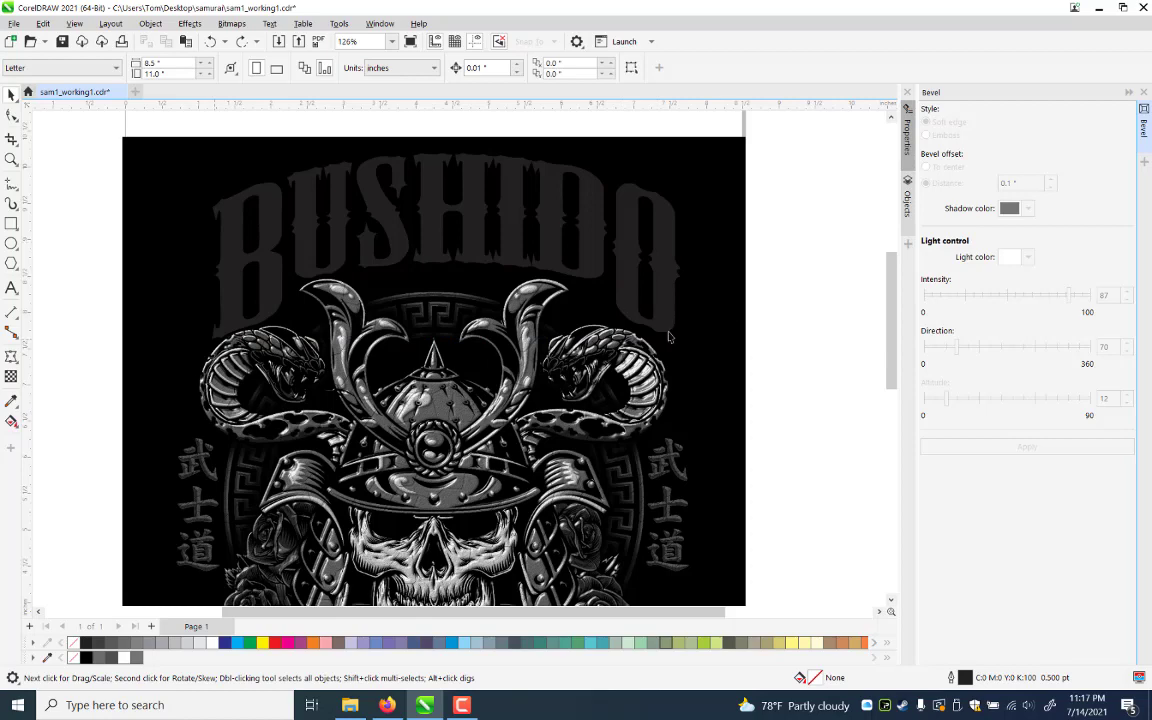
# Skew the arched BUSHIDO slightly to level its two ends and centre it over the helmet at about X 4.24 in, Y 9.09 in
pyautogui.click(686, 248)
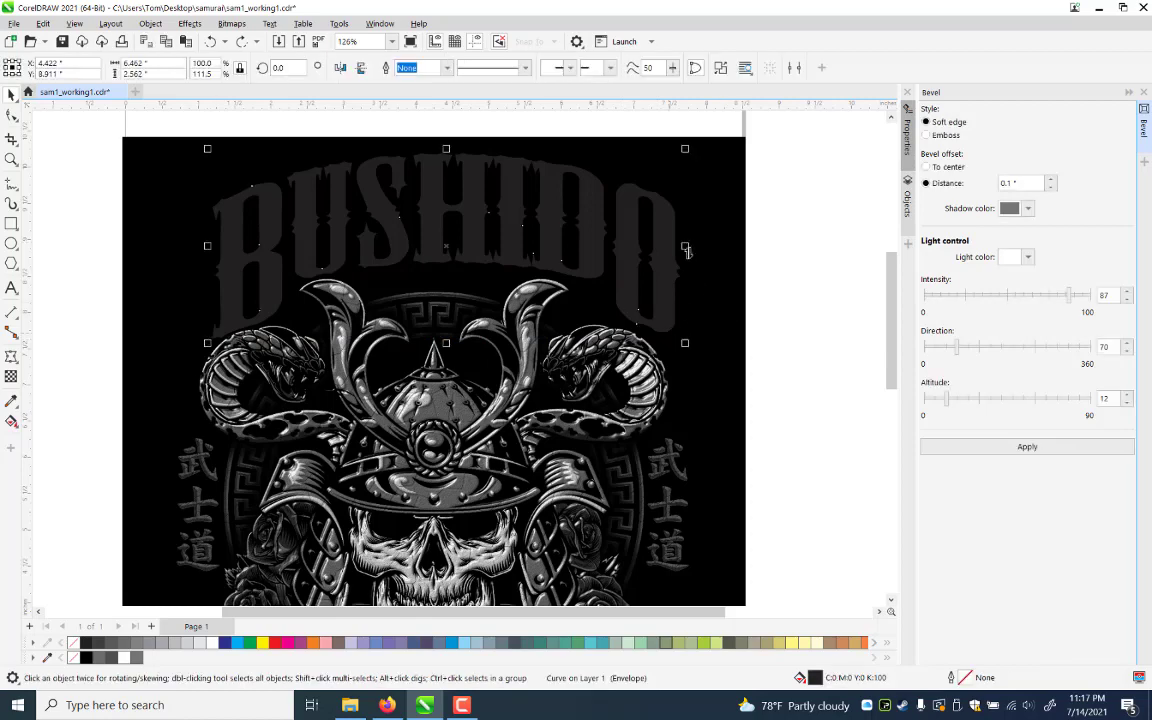
pyautogui.click(687, 252)
pyautogui.moveTo(621, 284); pyautogui.dragTo(620, 290)
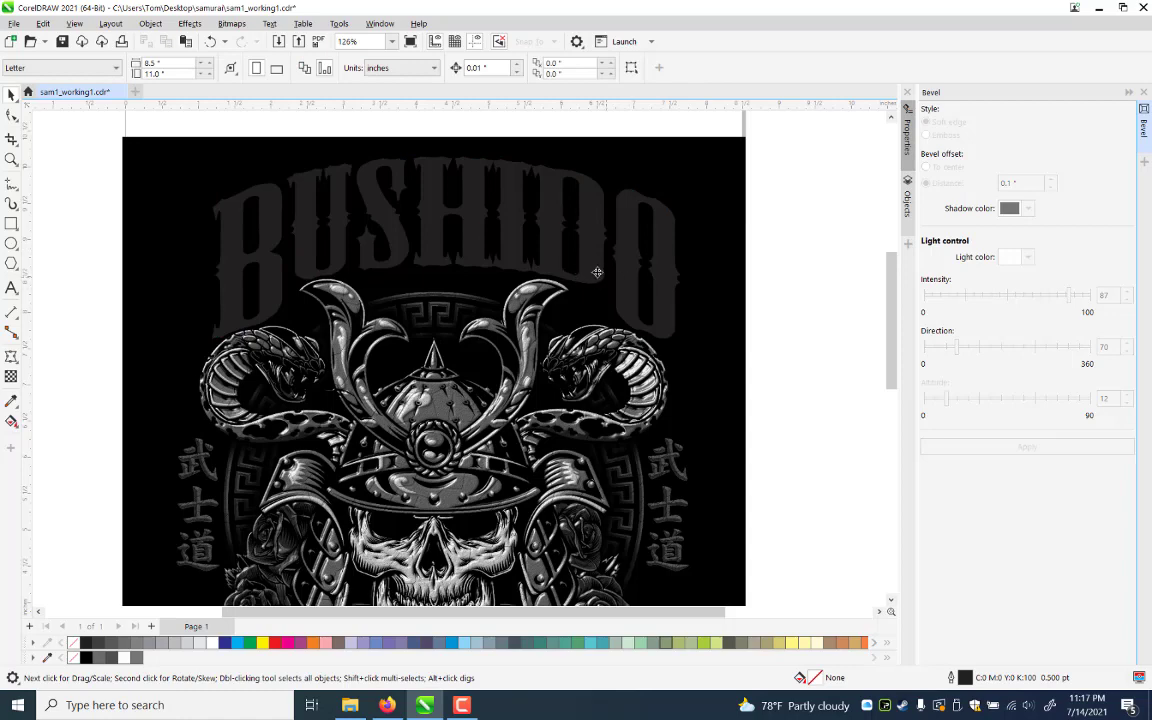
pyautogui.click(594, 268)
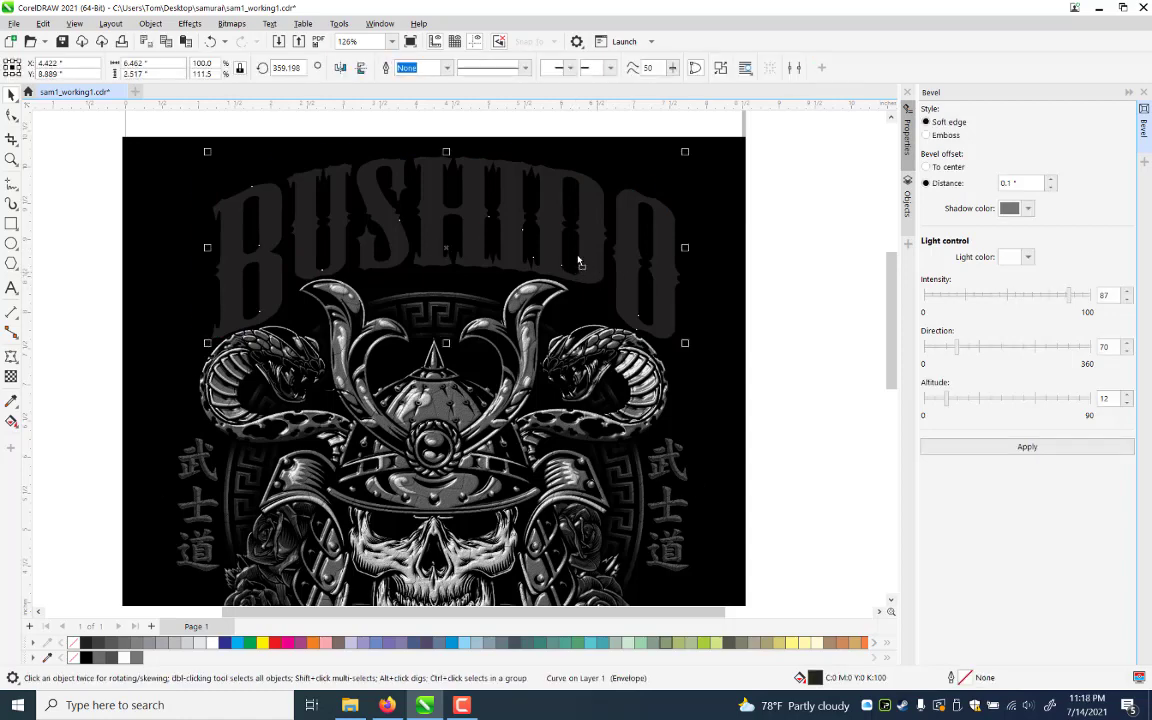
pyautogui.moveTo(578, 262)
pyautogui.mouseDown()
pyautogui.moveTo(558, 250)
pyautogui.moveTo(589, 257)
pyautogui.mouseUp()
pyautogui.press('Right')
pyautogui.press('Right')
pyautogui.press('Right')
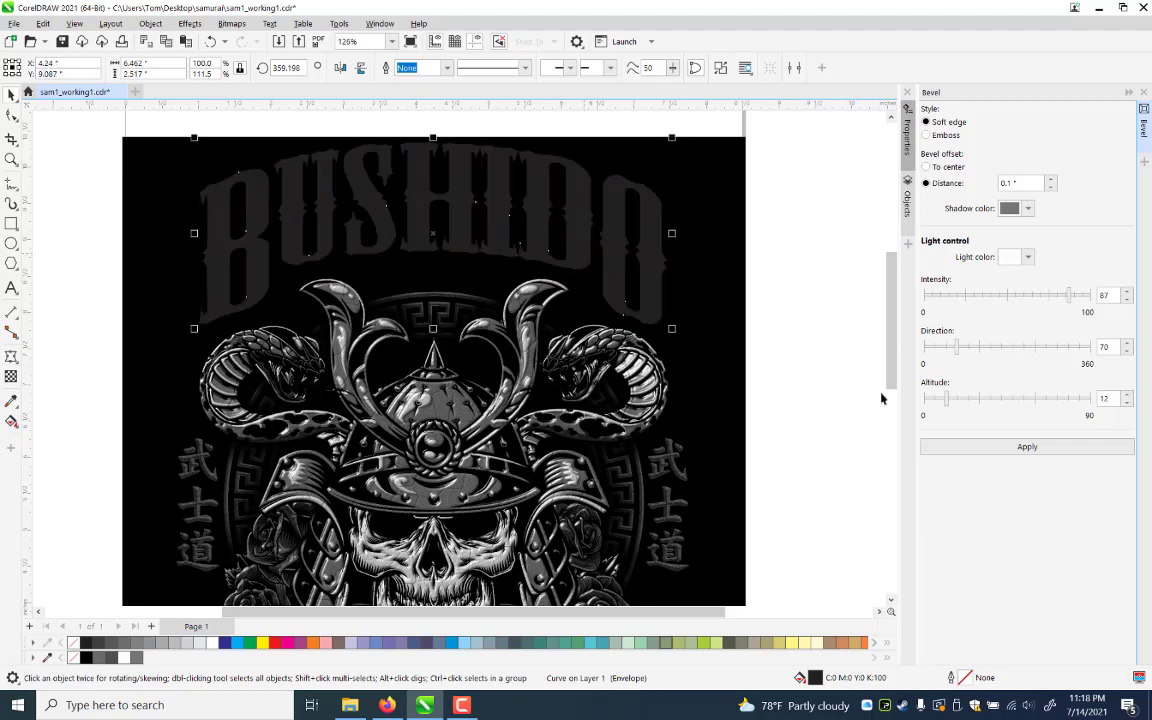
# Give the BUSHIDO lettering a 0.5 pt outline in 10% black and save the document
pyautogui.click(580, 250)
pyautogui.hotkey('ctrl', 'v')
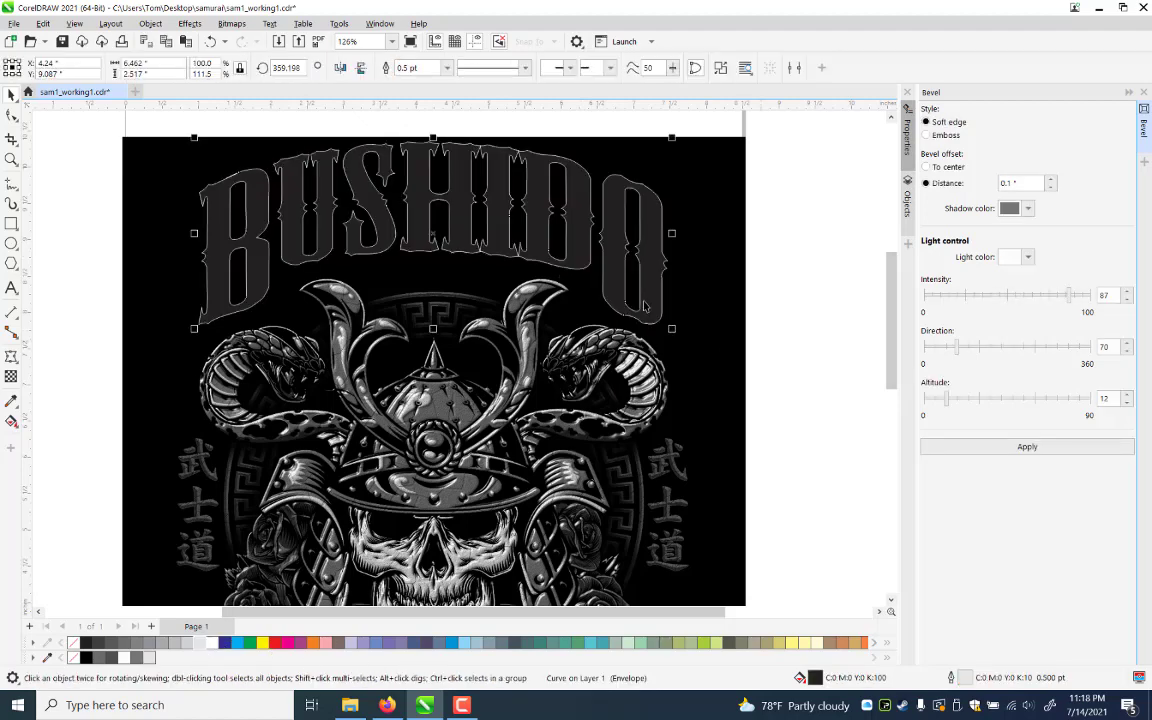
pyautogui.press('Escape')
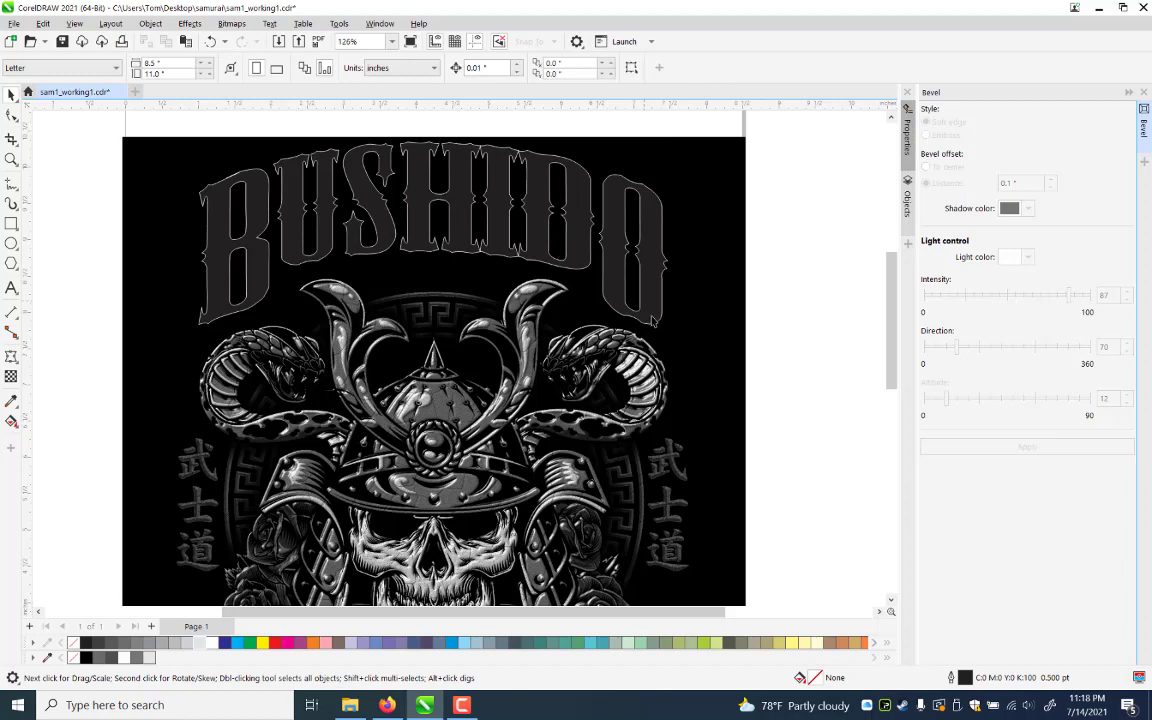
pyautogui.hotkey('ctrl', 's')
# Extrude BUSHIDO straight down toward the helmet with a depth of 20 and a vanishing point at about Y -2.8 in
pyautogui.click(11, 358)
pyautogui.click(63, 435)
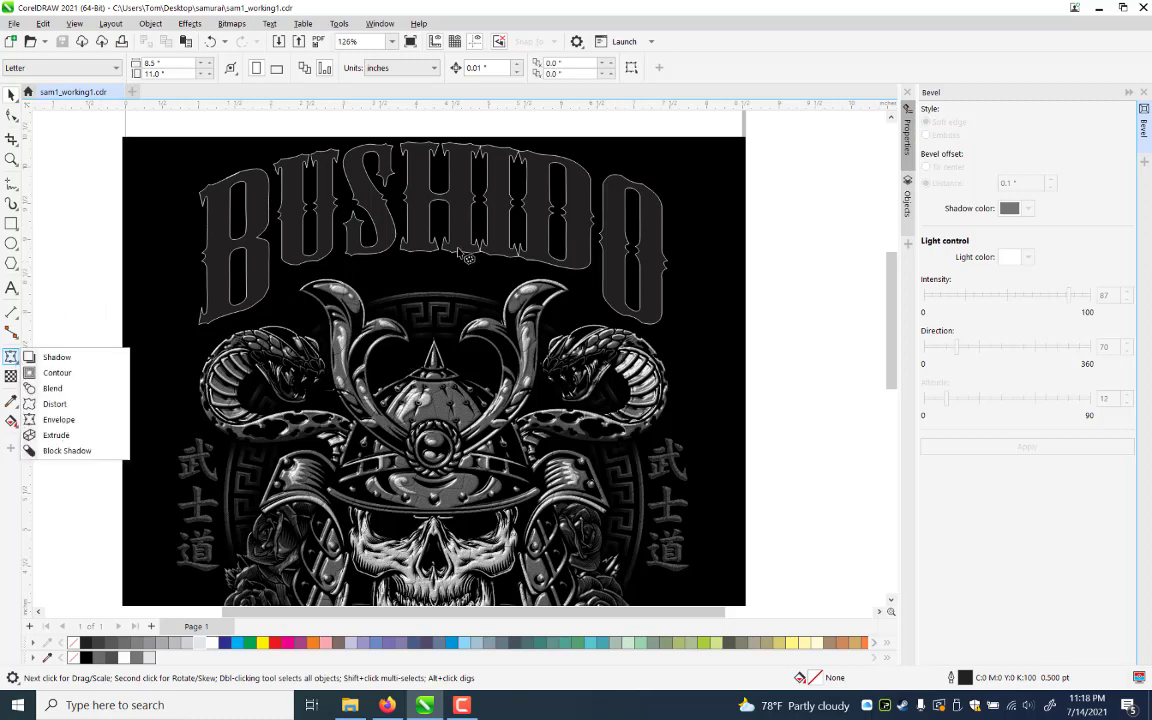
pyautogui.press('Return')
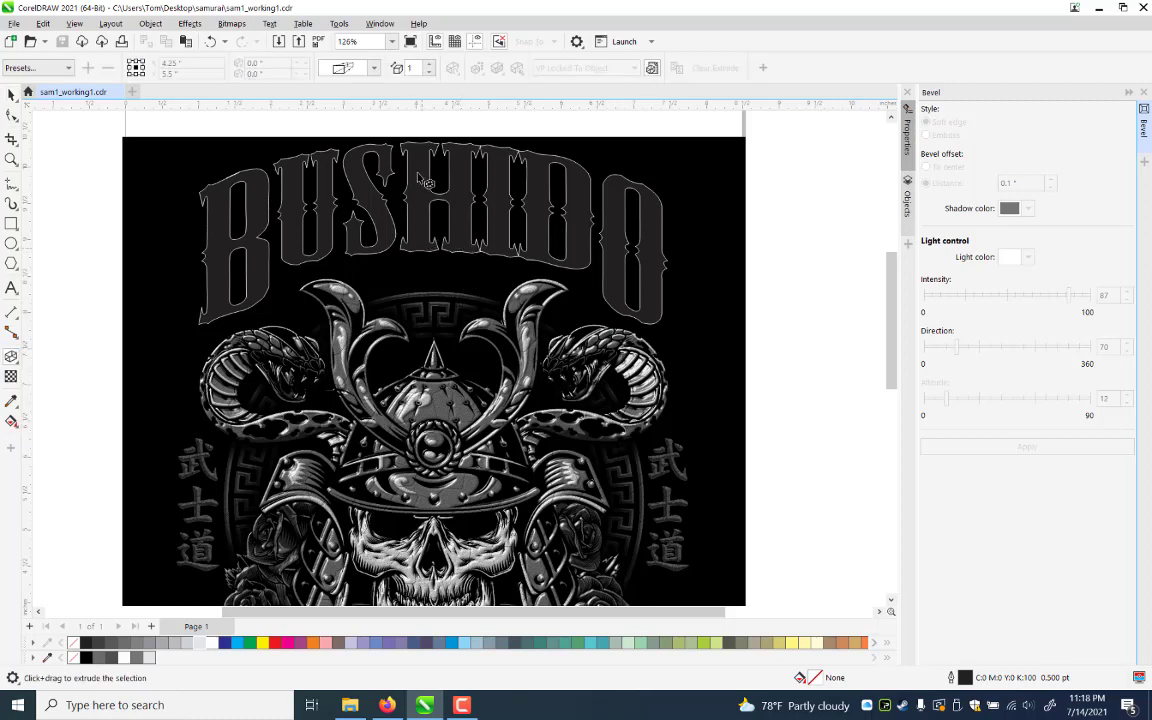
pyautogui.click(1144, 94)
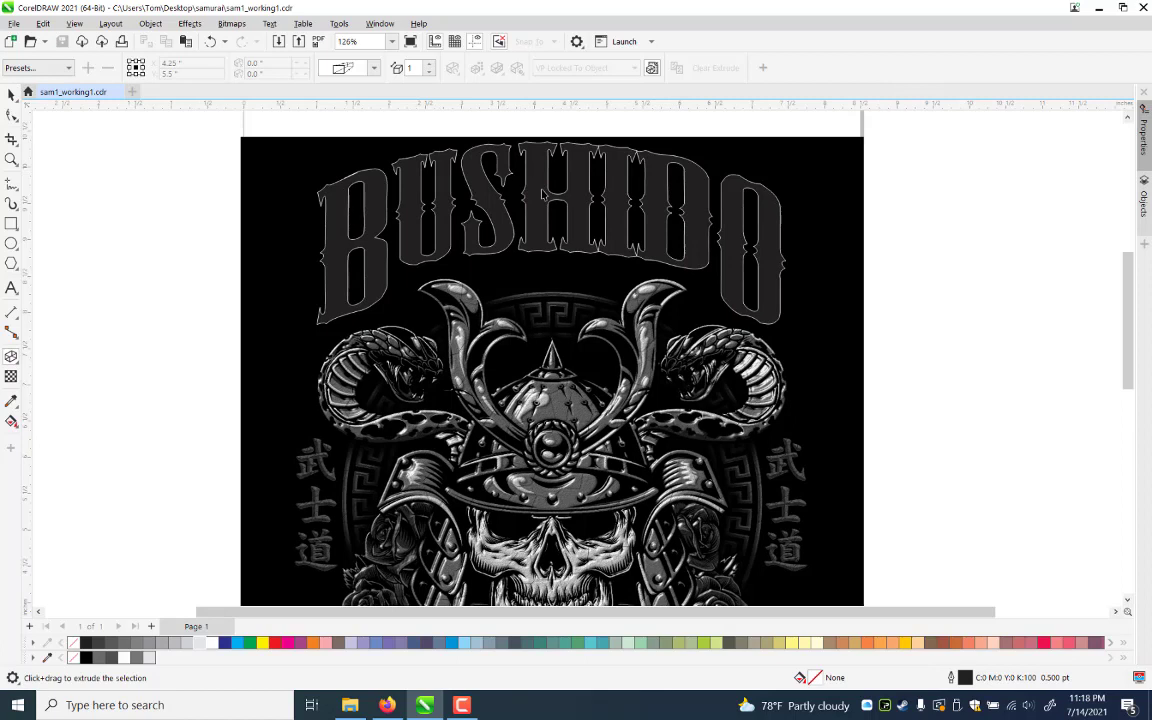
pyautogui.press('space')
pyautogui.click(542, 195)
pyautogui.click(13, 357)
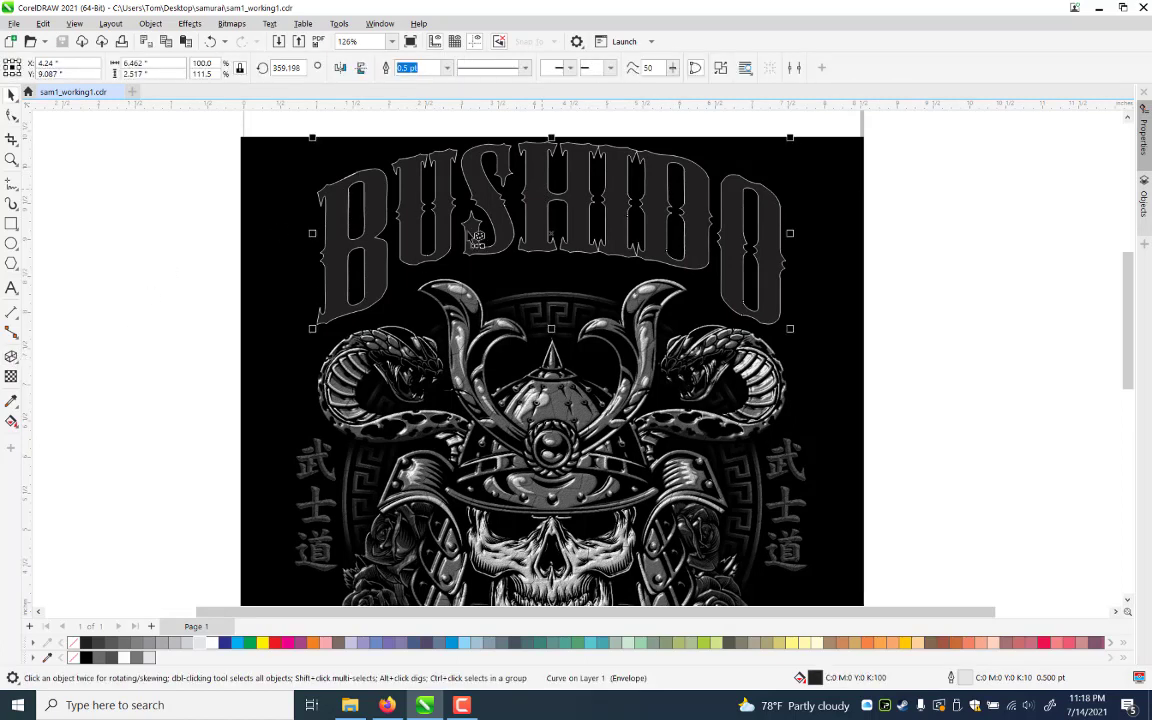
pyautogui.press('space')
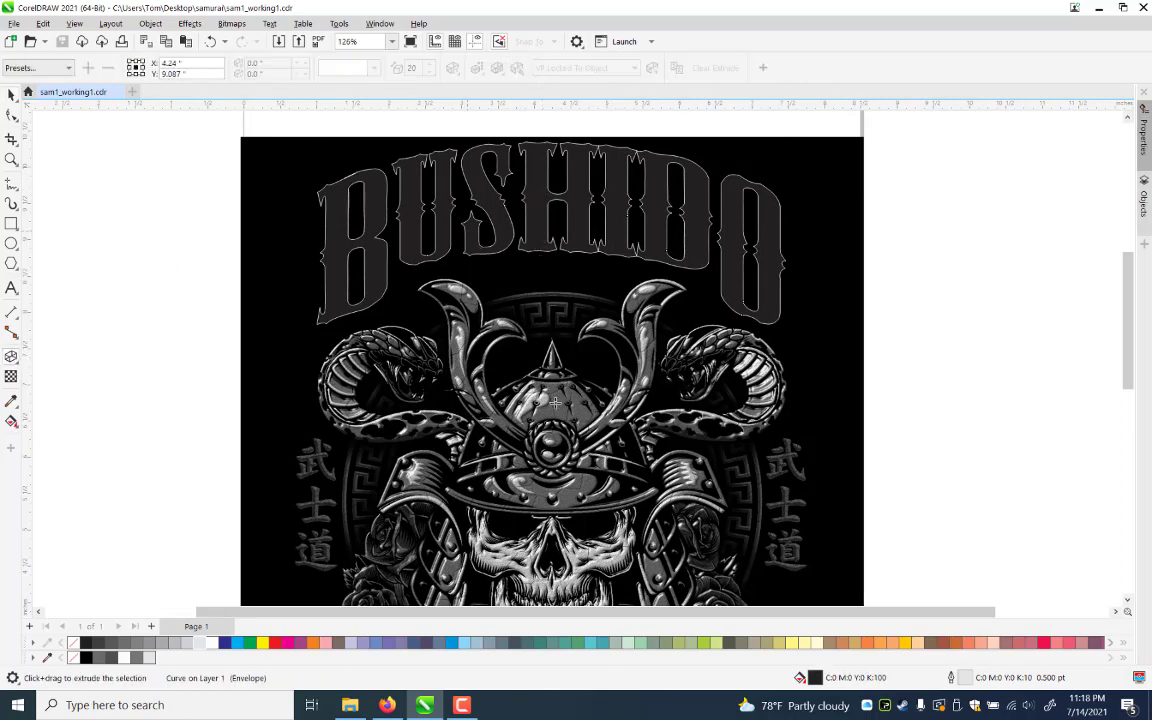
pyautogui.moveTo(557, 482)
pyautogui.mouseDown()
pyautogui.moveTo(551, 381)
pyautogui.moveTo(545, 437)
pyautogui.mouseUp()
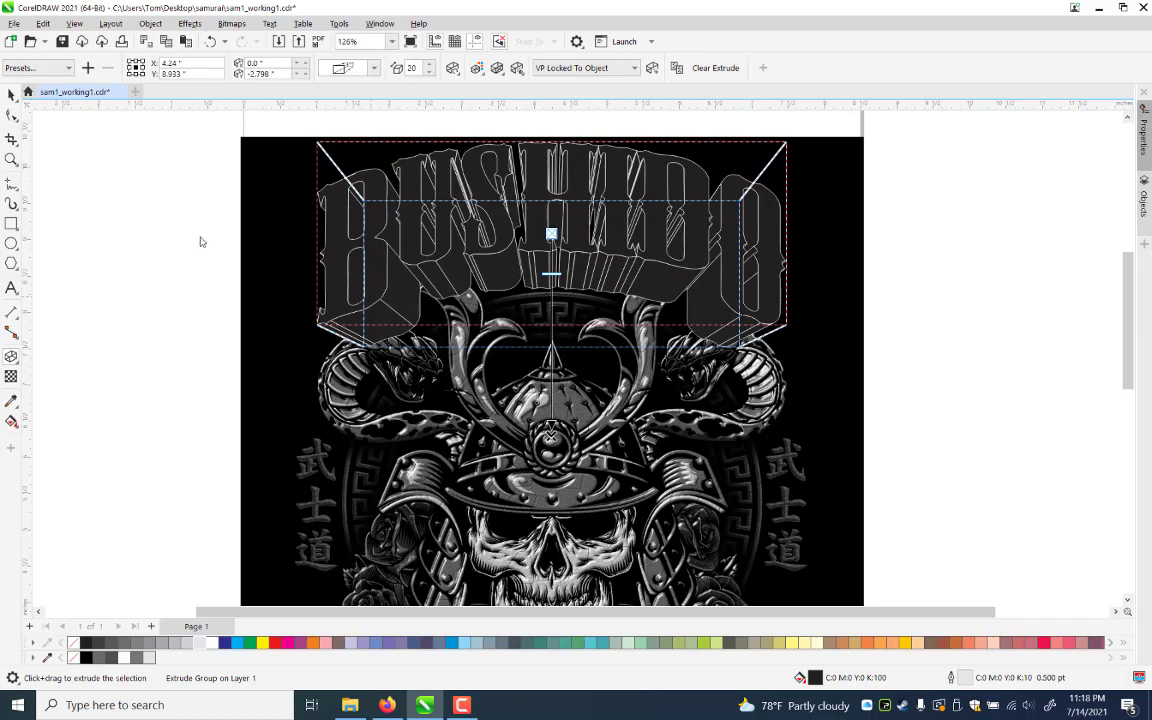
# Open the Extrude settings from the effects and set the BUSHIDO extrusion depth to 7
pyautogui.hotkey('alt', 'c')
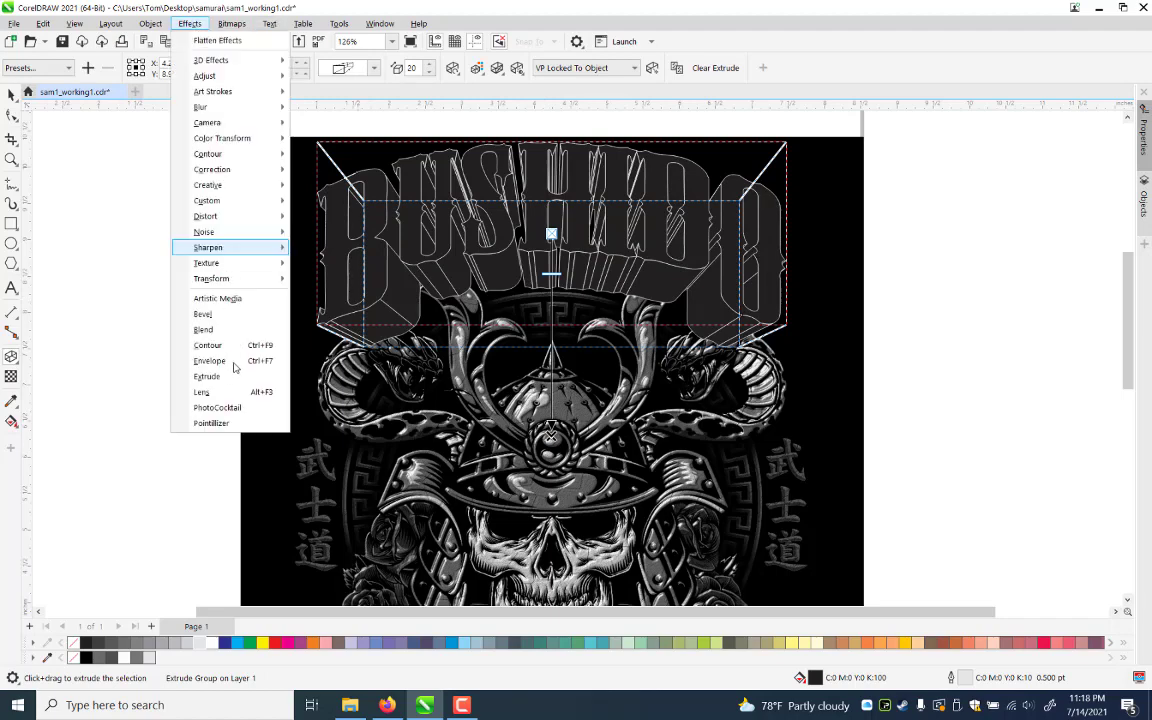
pyautogui.press('Down')
pyautogui.press('Down')
pyautogui.press('Down')
pyautogui.press('Down')
pyautogui.press('Down')
pyautogui.press('Down')
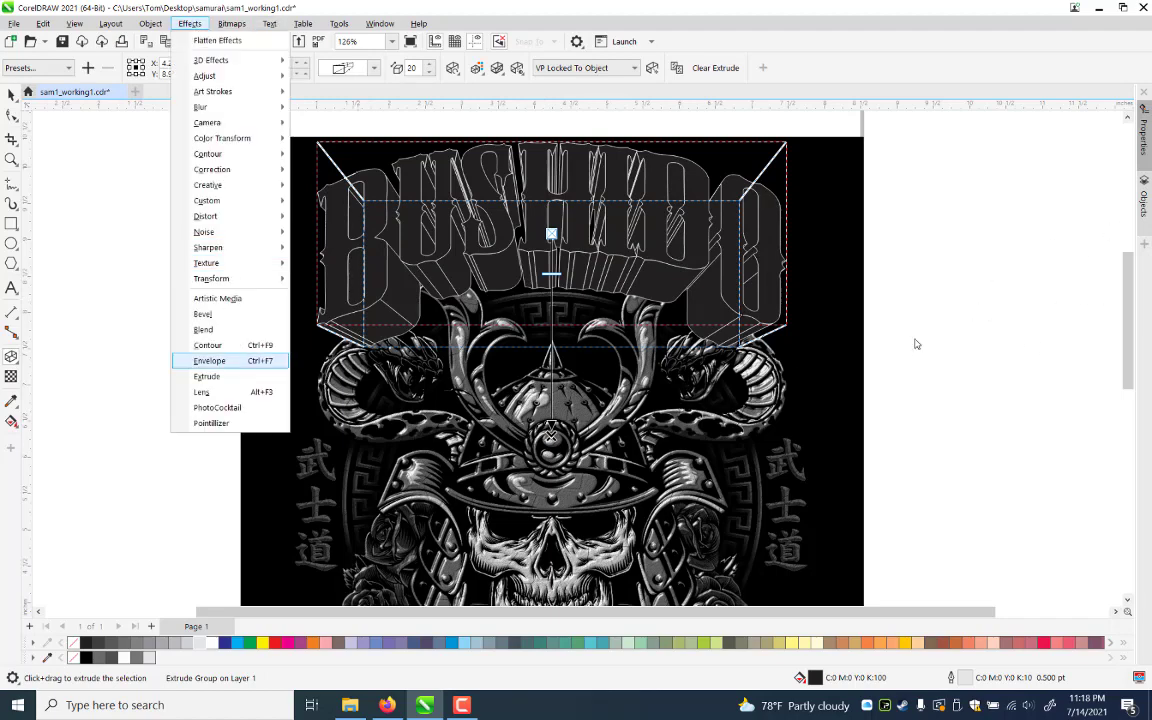
pyautogui.press('Escape')
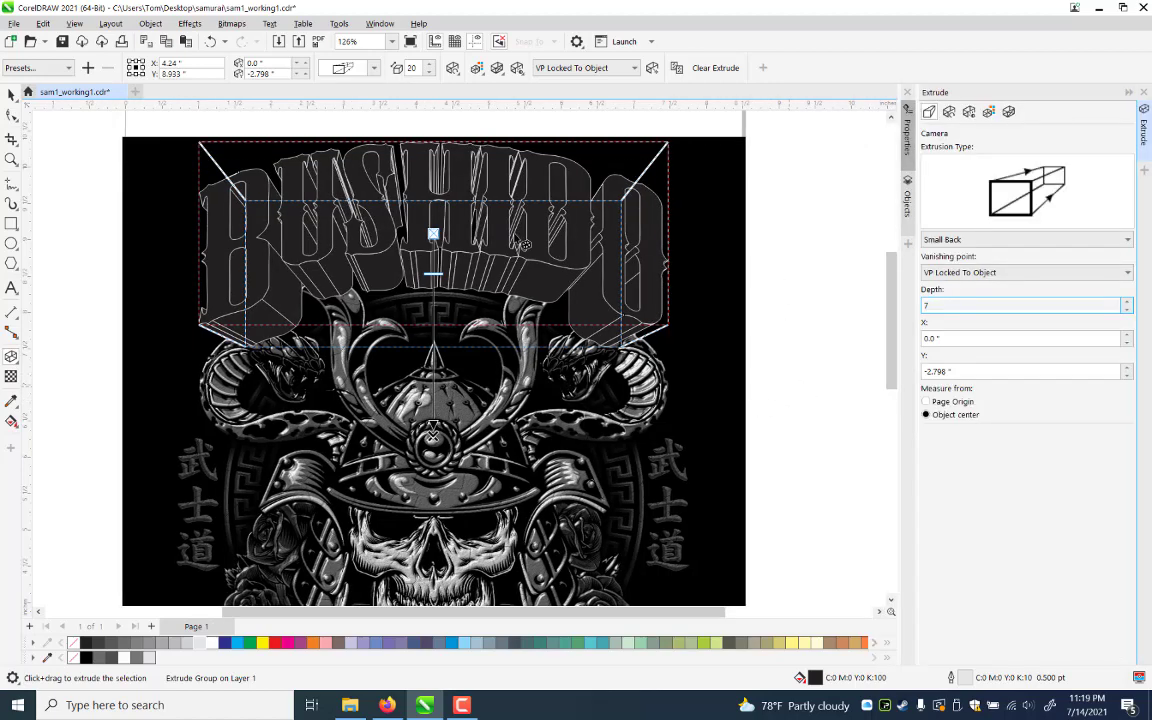
pyautogui.press('Return')
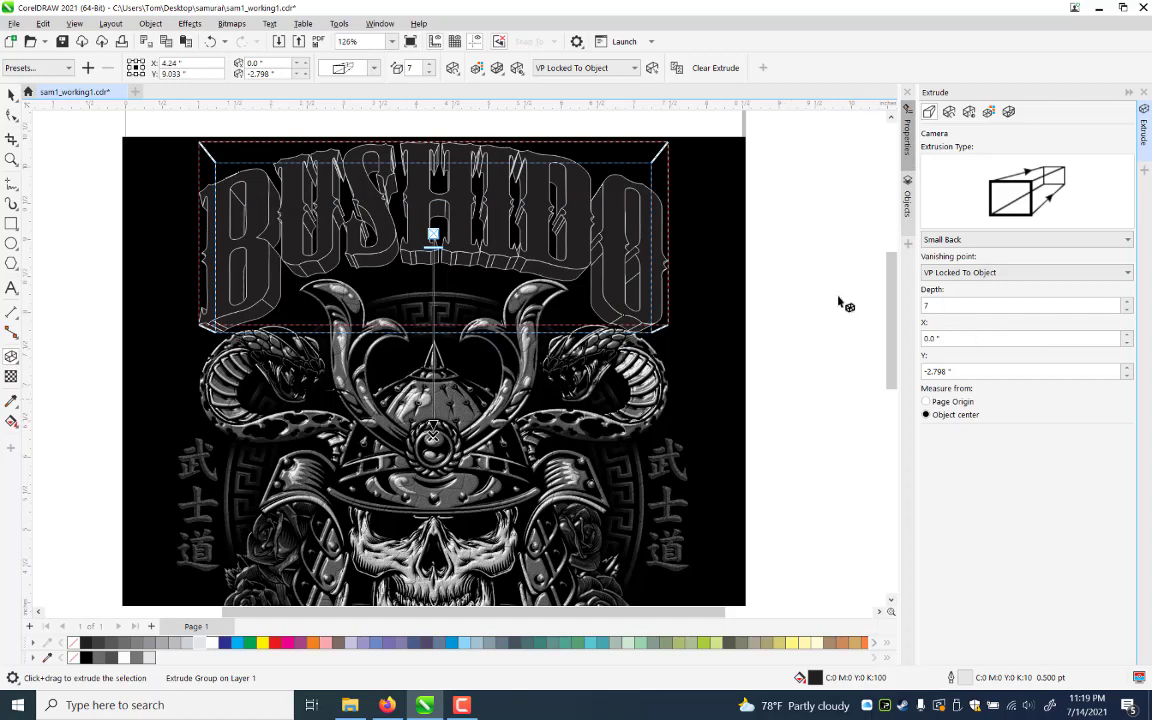
# Try an extrusion depth of 12 on the BUSHIDO lettering
pyautogui.hotkey('shift', 'Tab')
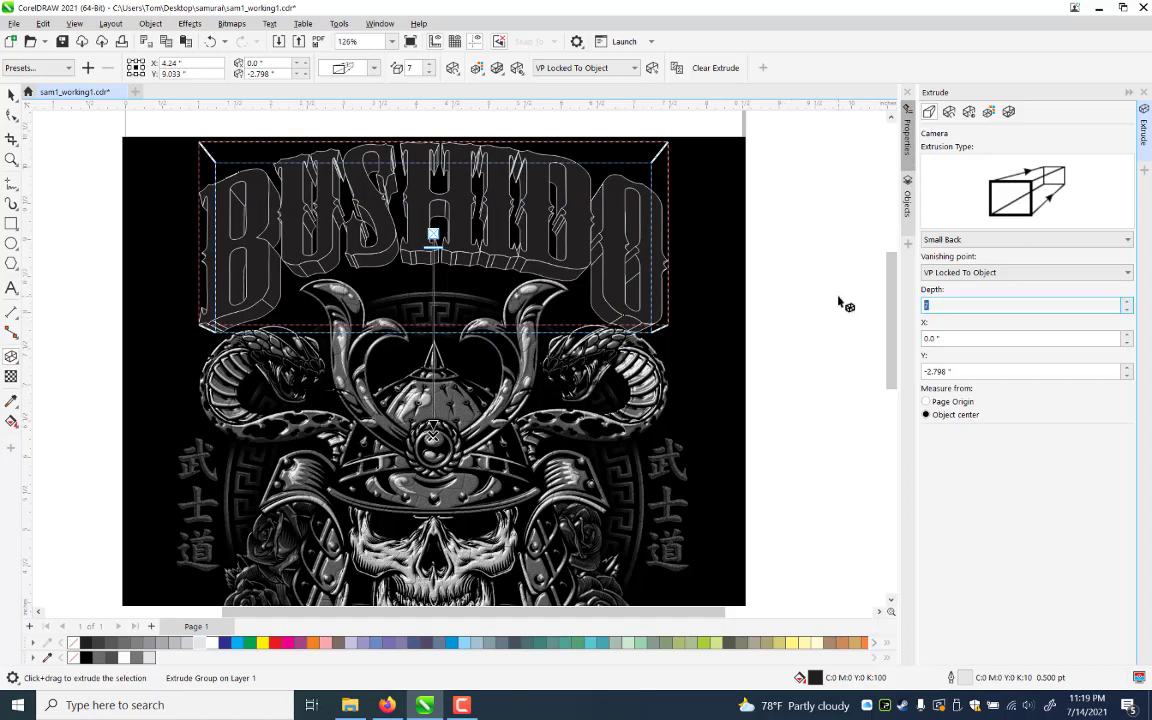
pyautogui.write('12')
pyautogui.press('Return')
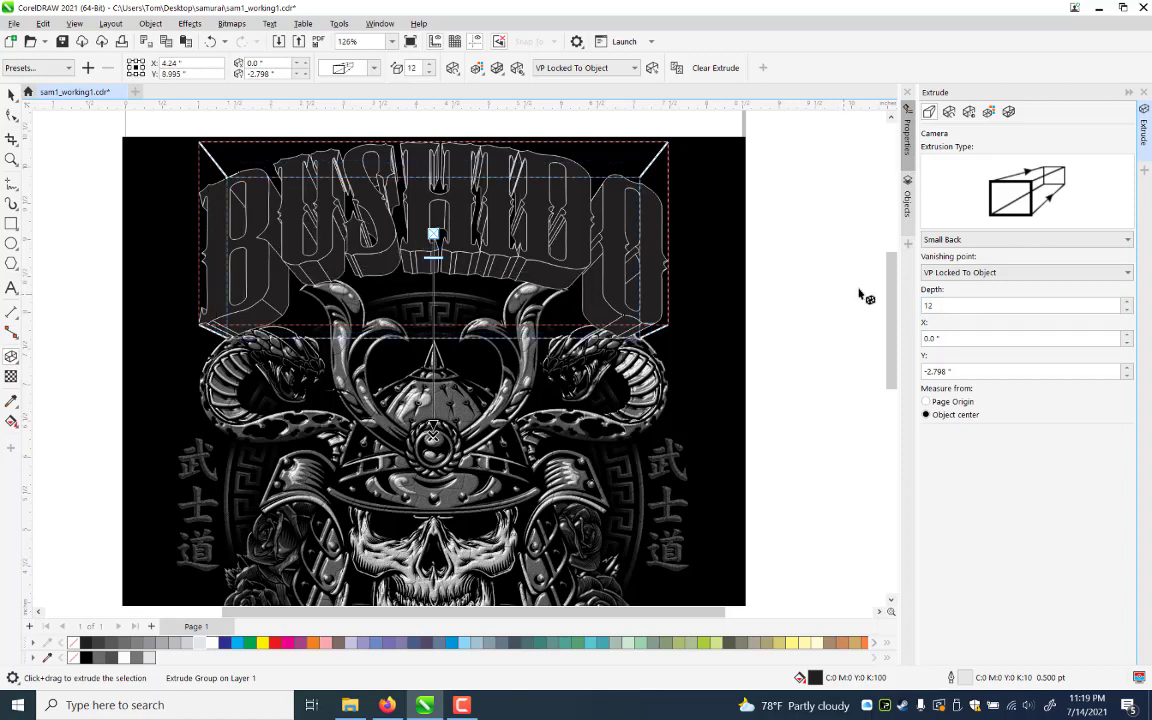
# Set the BUSHIDO extrusion depth to 9
pyautogui.hotkey('shift', 'Tab')
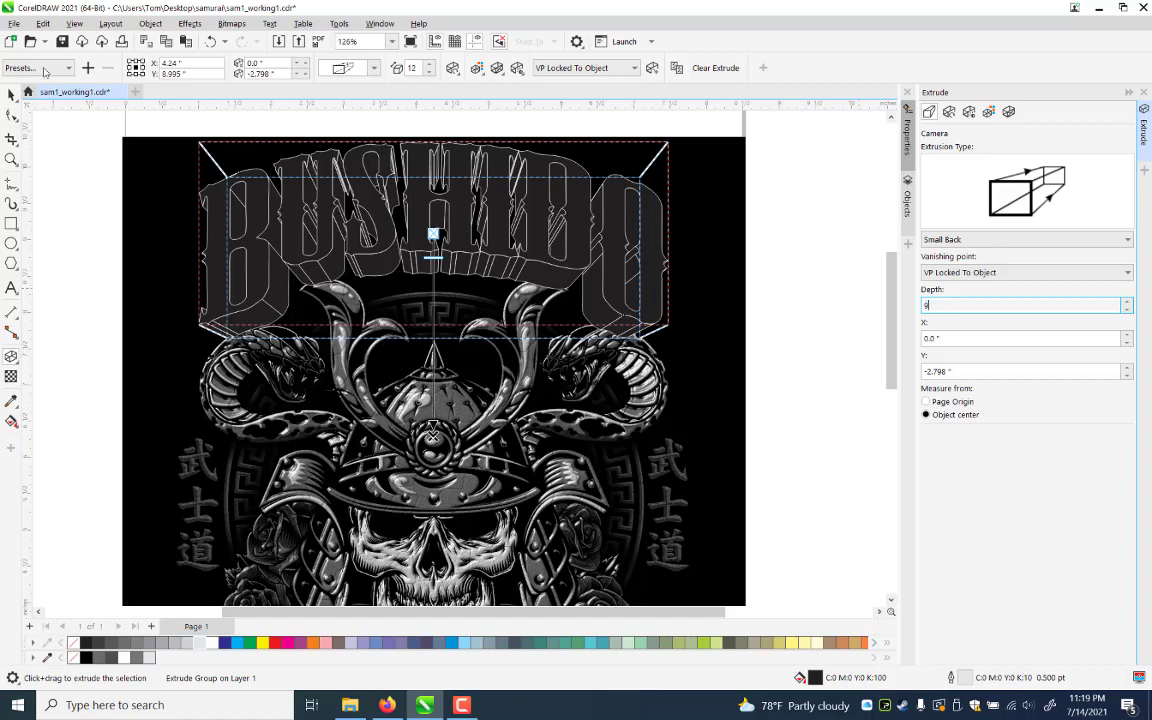
pyautogui.press('Return')
pyautogui.click(13, 100)
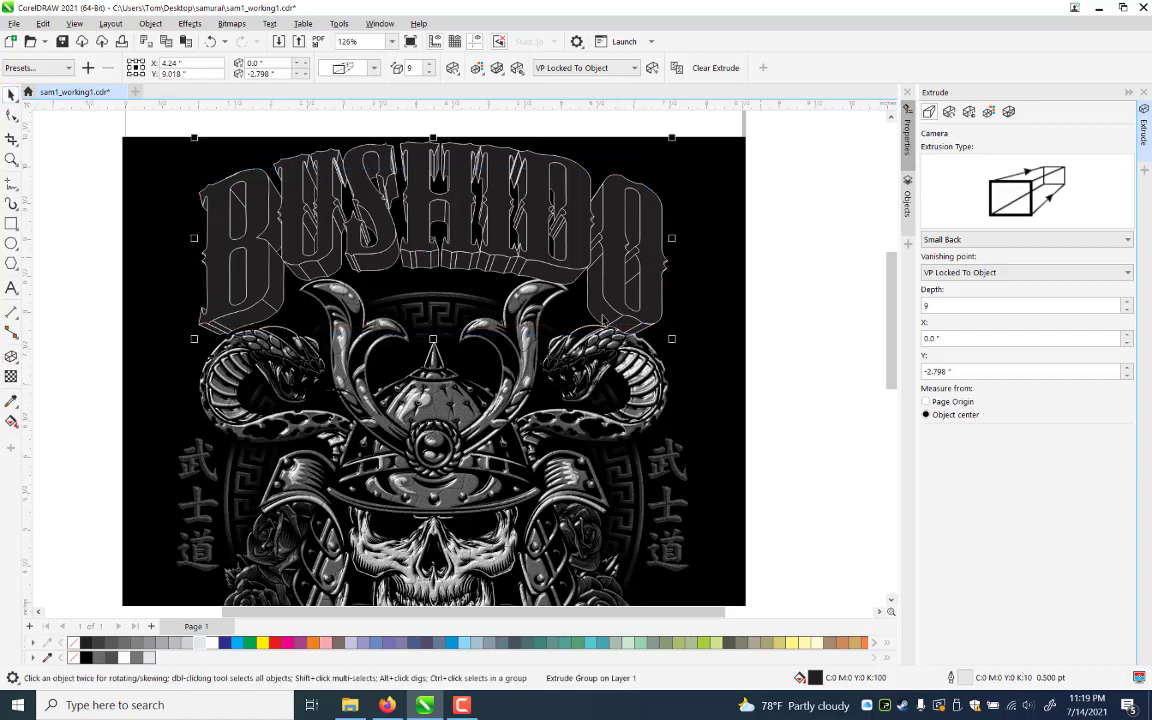
# Try a white fill on the BUSHIDO lettering and its extrusion
pyautogui.press('Escape')
pyautogui.click(603, 320)
pyautogui.press('Escape')
pyautogui.click(646, 280)
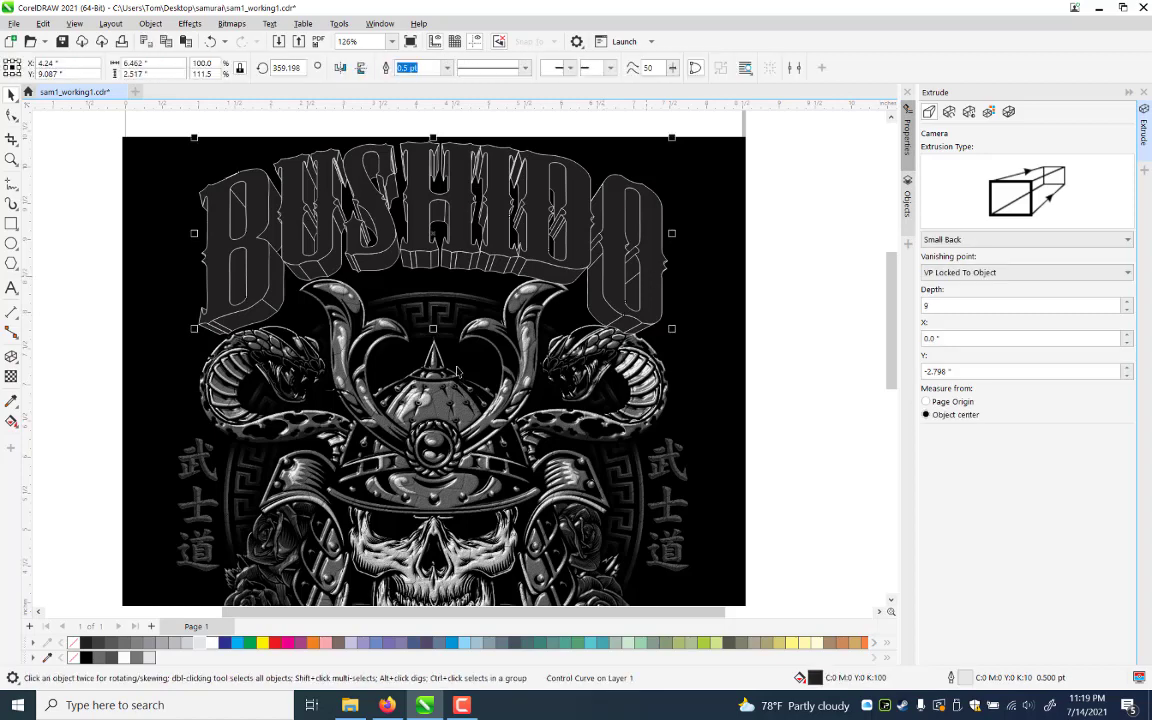
pyautogui.click(212, 647)
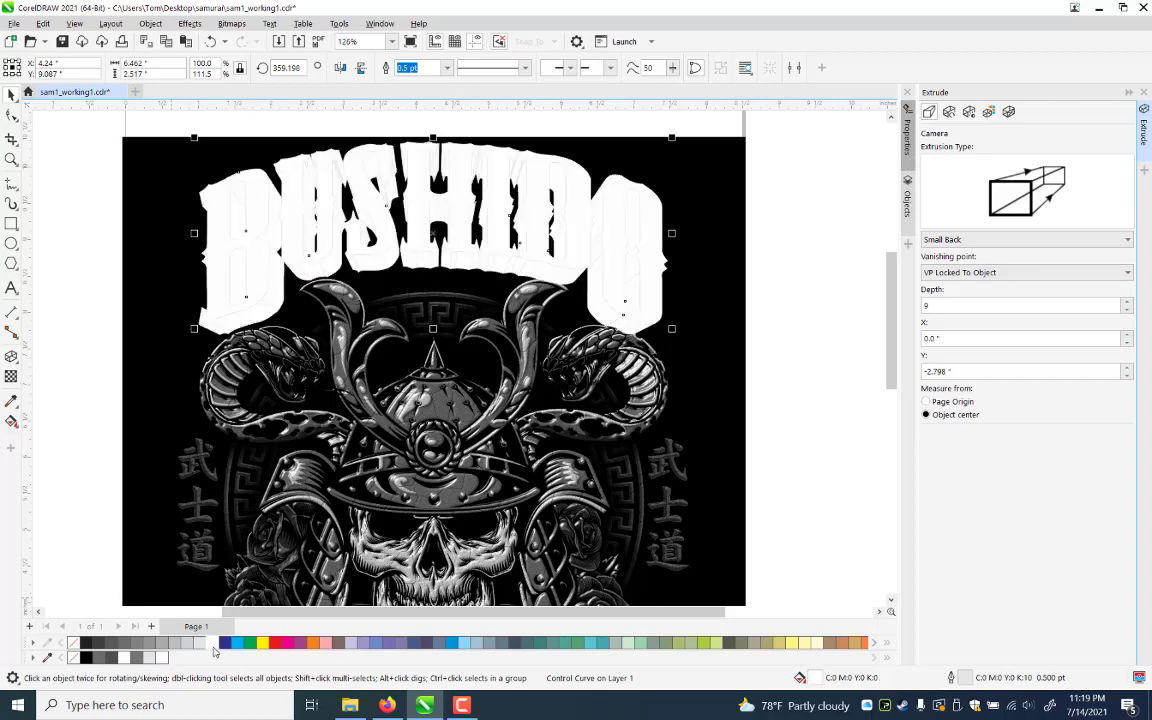
pyautogui.hotkey('ctrl', 'z')
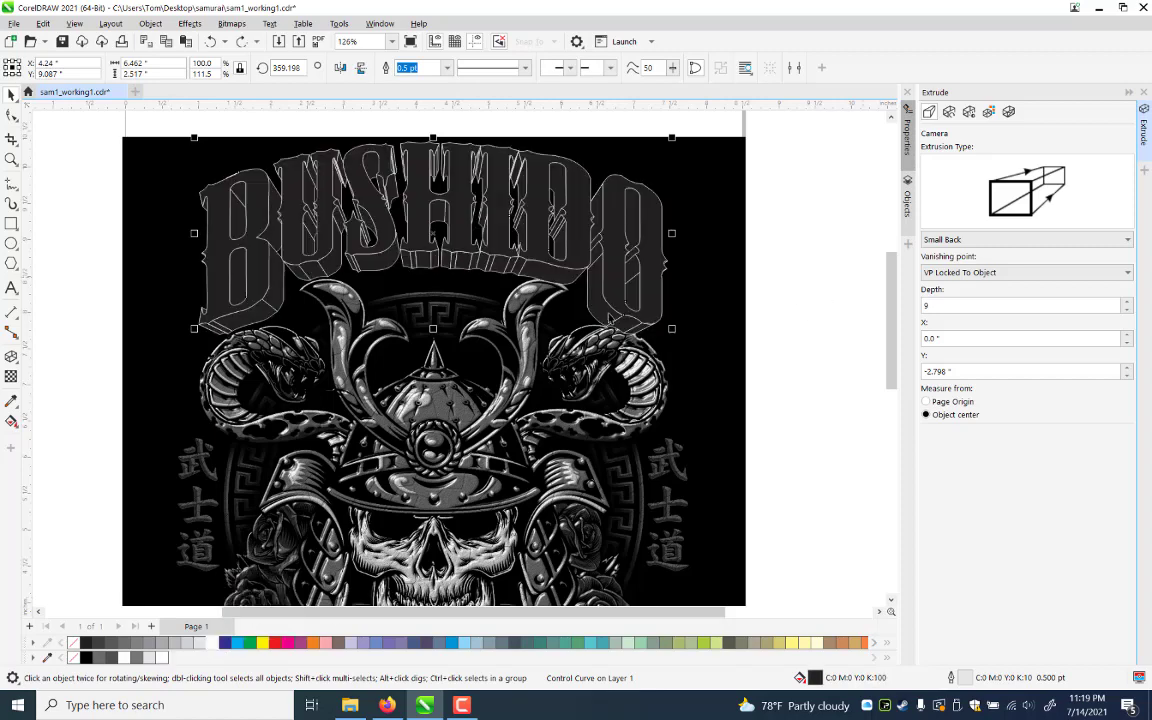
pyautogui.press('Escape')
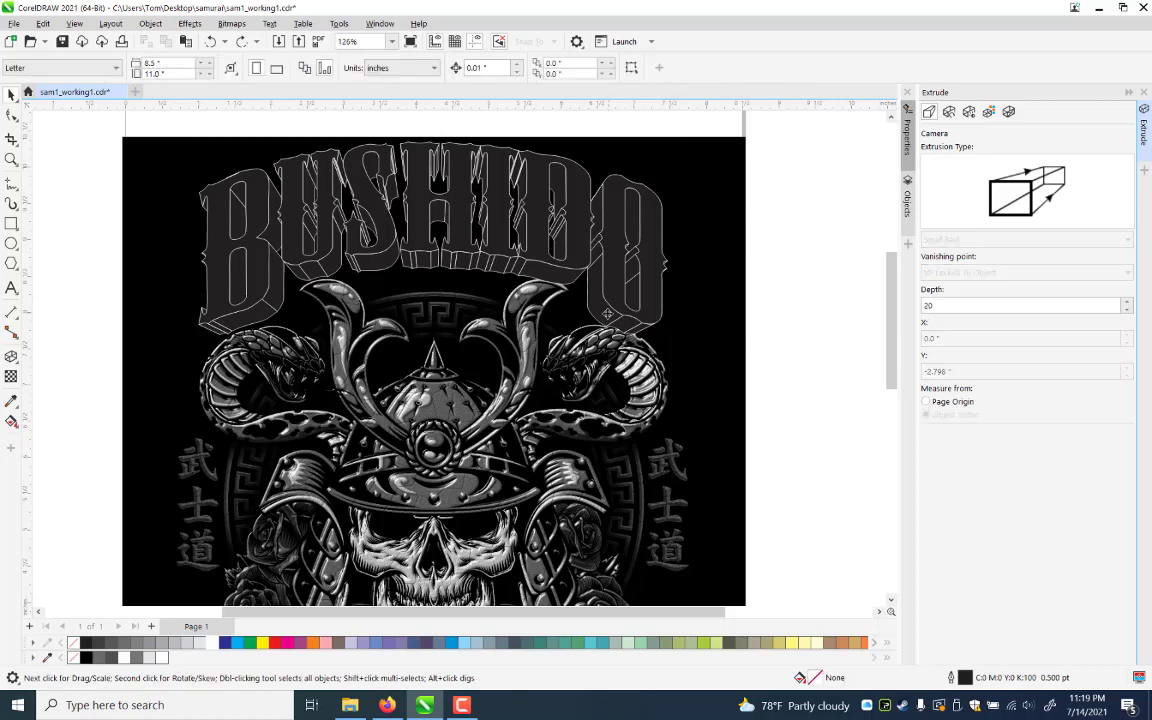
# Break the BUSHIDO extrusion apart from its lettering, testing the separation by moving the side faces and undoing that move
pyautogui.click(607, 314)
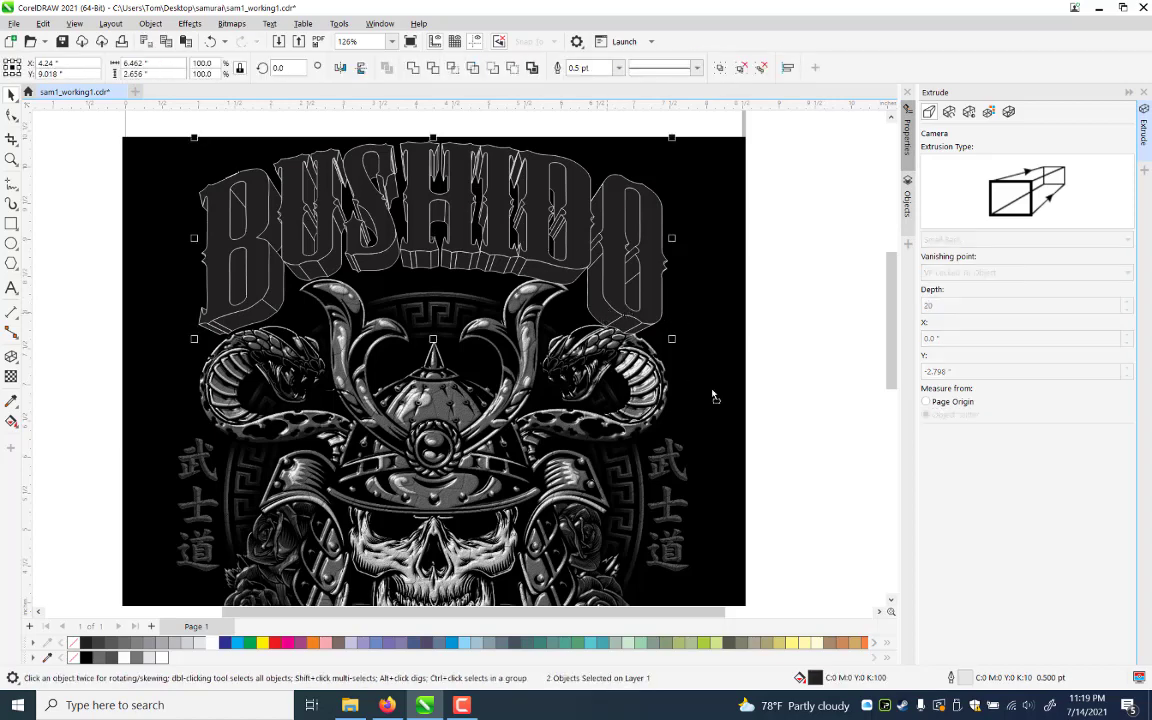
pyautogui.press('Escape')
pyautogui.moveTo(602, 316); pyautogui.dragTo(714, 391)
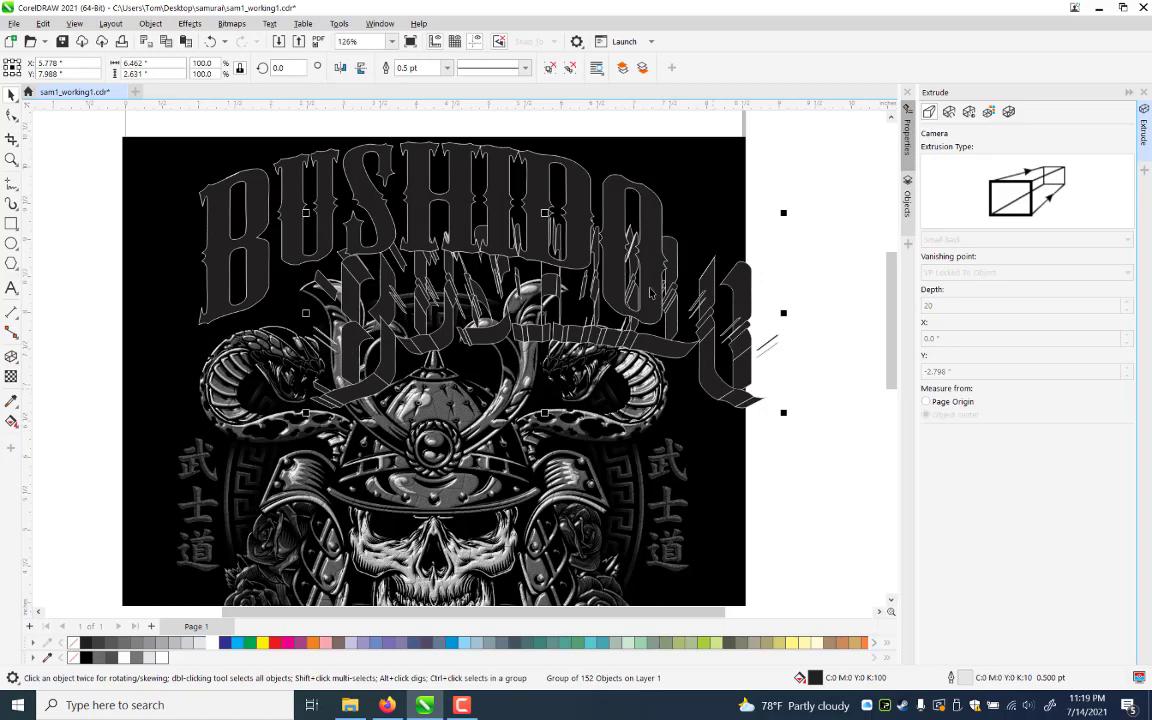
pyautogui.hotkey('ctrl', 'z')
pyautogui.press('Escape')
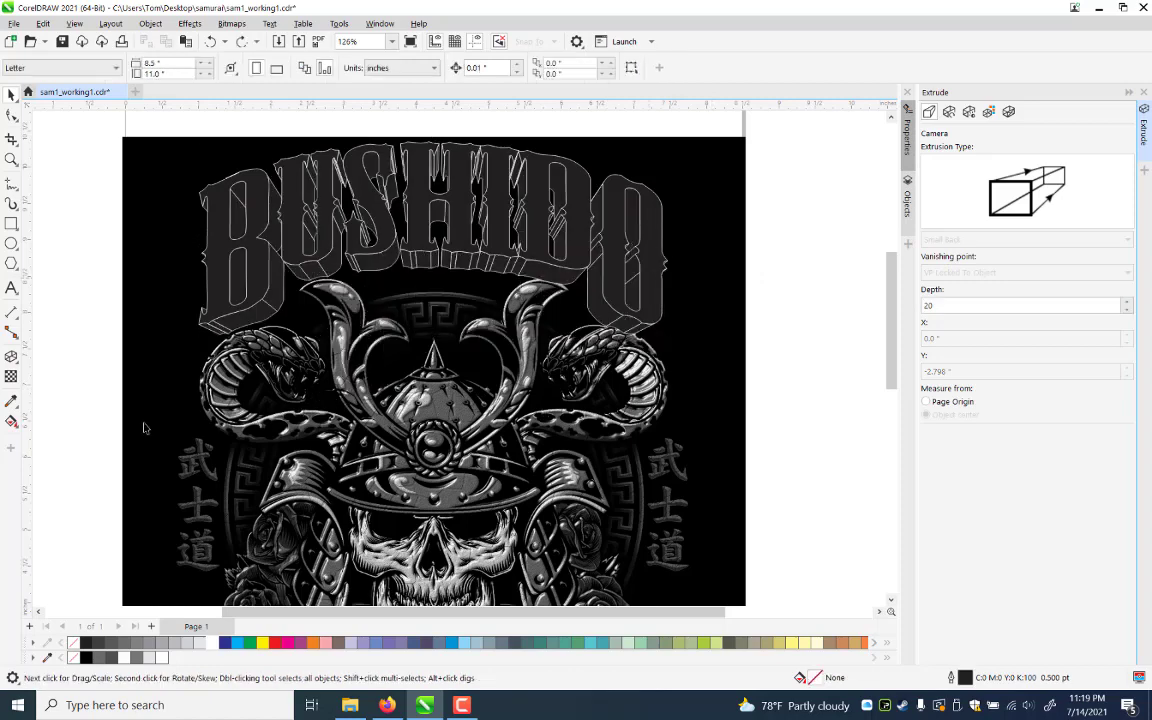
# Fill the front BUSHIDO curve with black
pyautogui.click(265, 291)
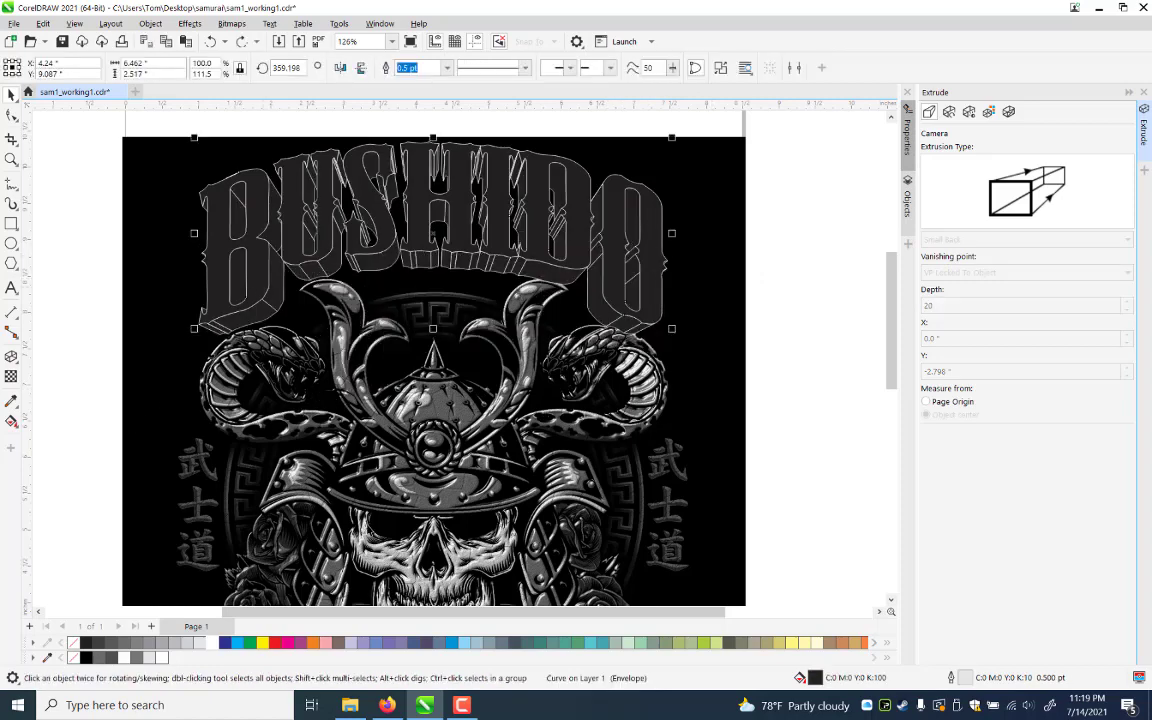
pyautogui.click(86, 658)
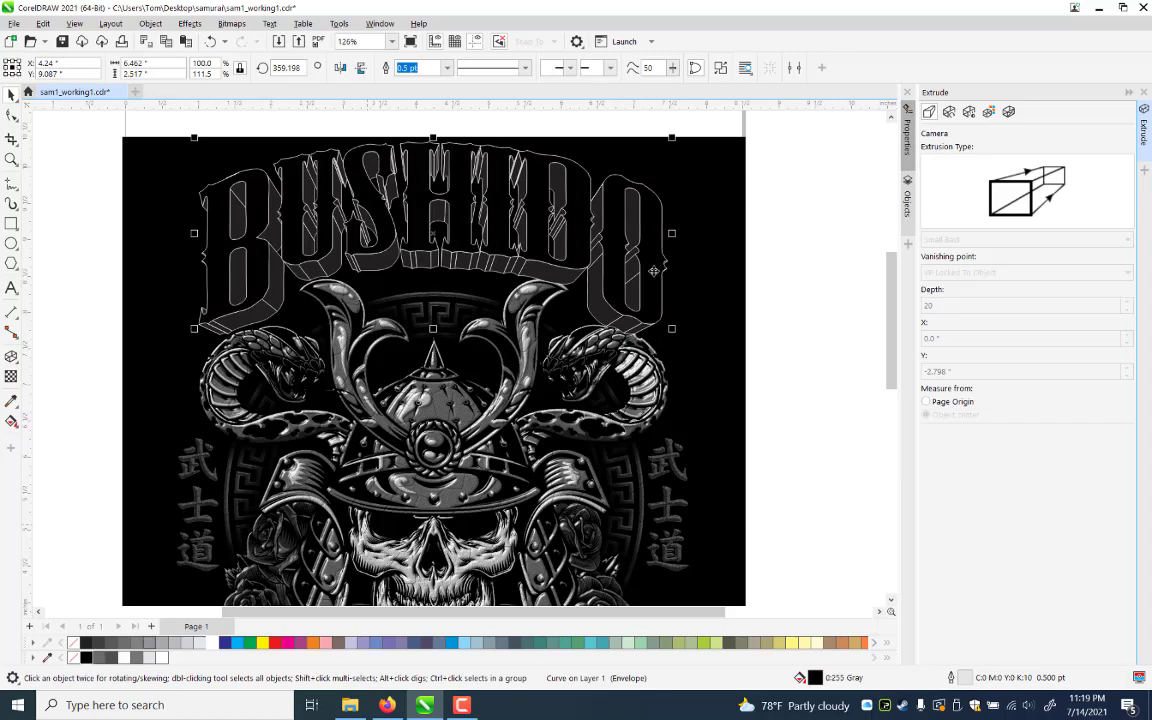
pyautogui.press('Escape')
pyautogui.press('Tab')
pyautogui.hotkey('ctrl', 'z')
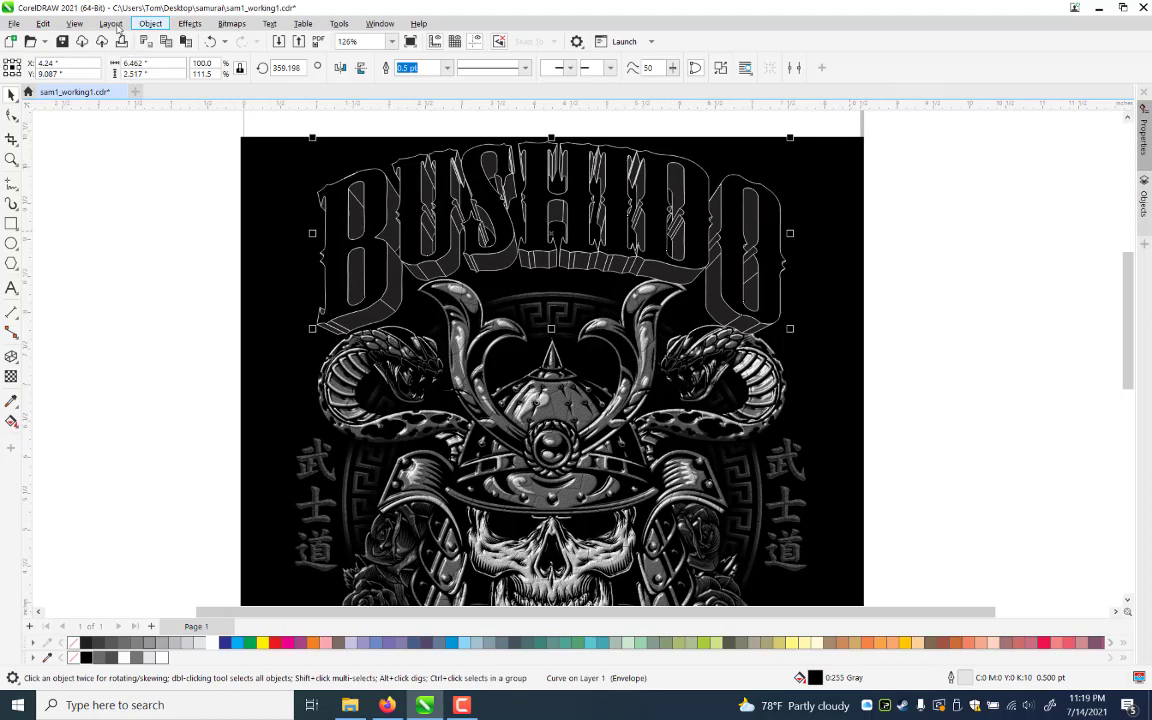
# Add a one-step inside contour to the black BUSHIDO curve with a 0.02 in offset and red fill
pyautogui.click(145, 24)
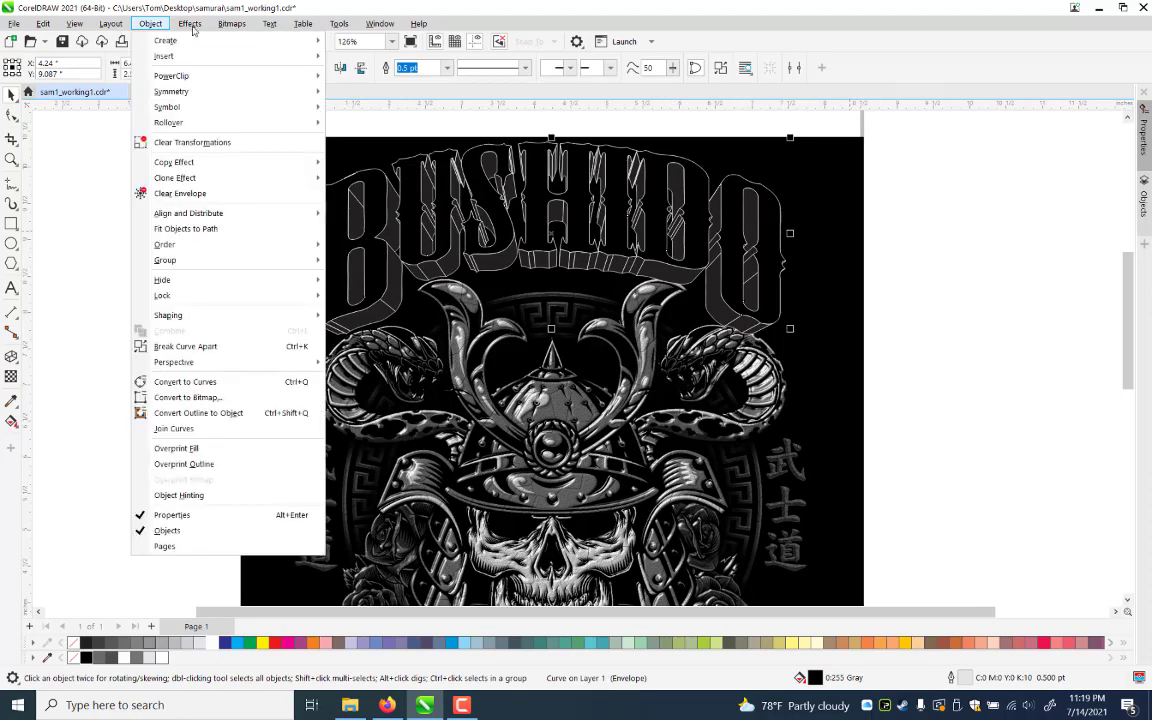
pyautogui.moveTo(193, 27)
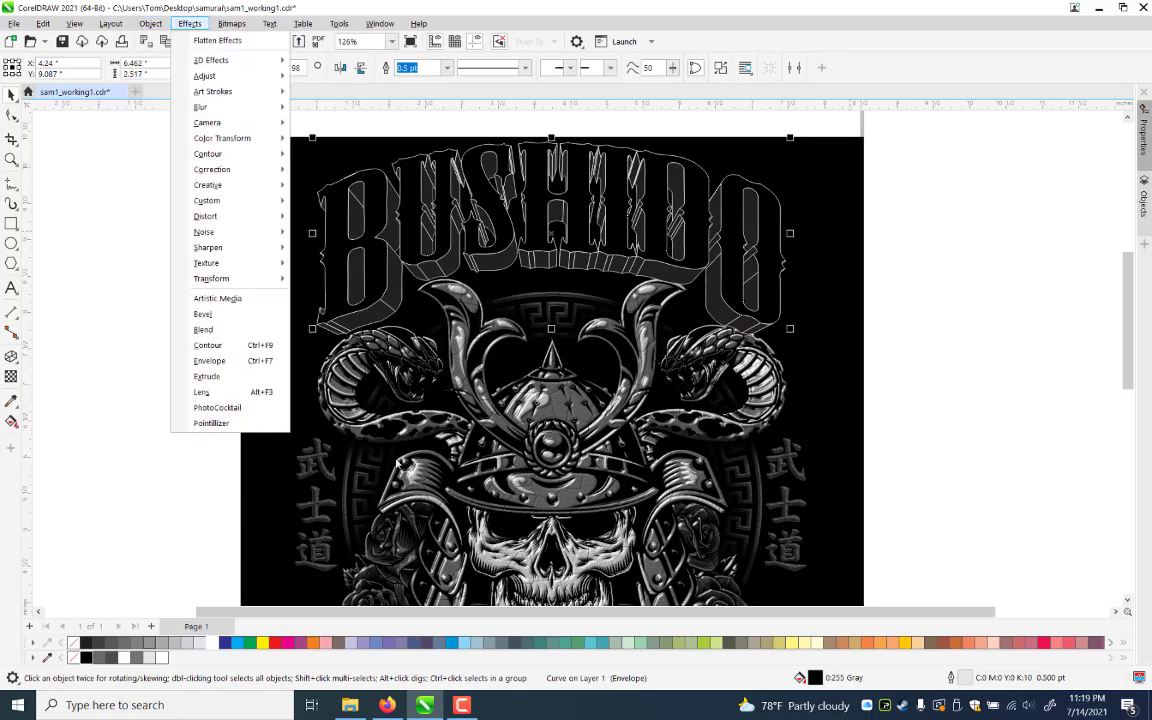
pyautogui.click(208, 345)
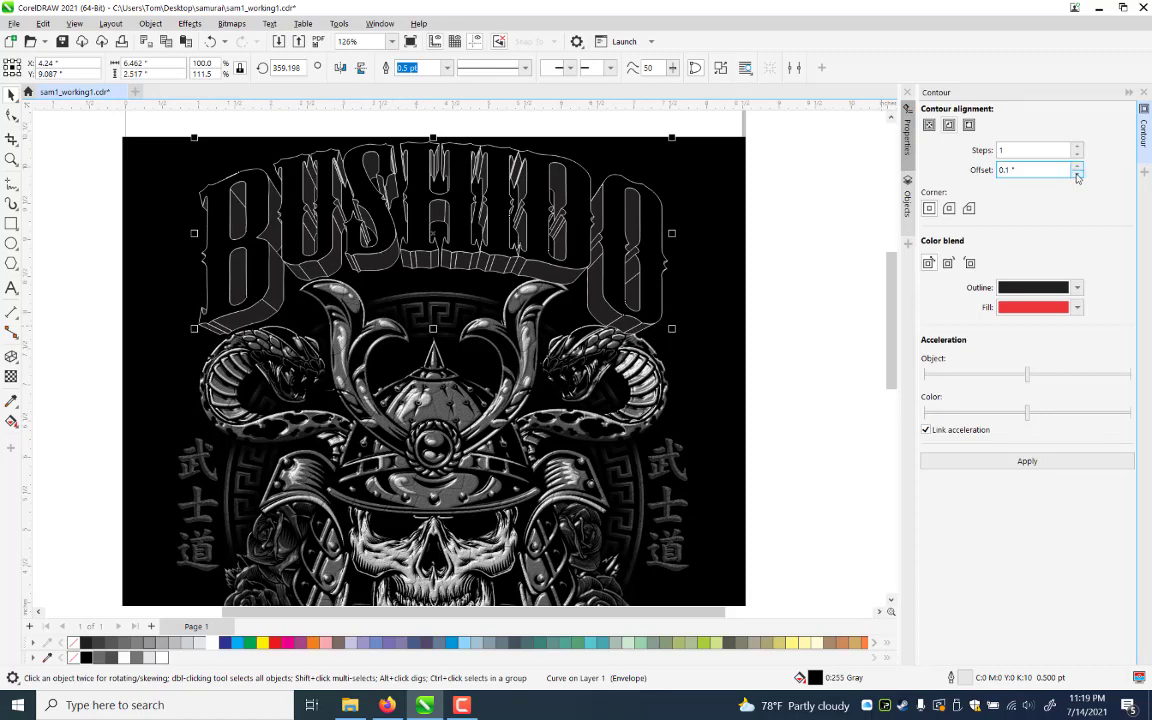
pyautogui.click(1077, 175)
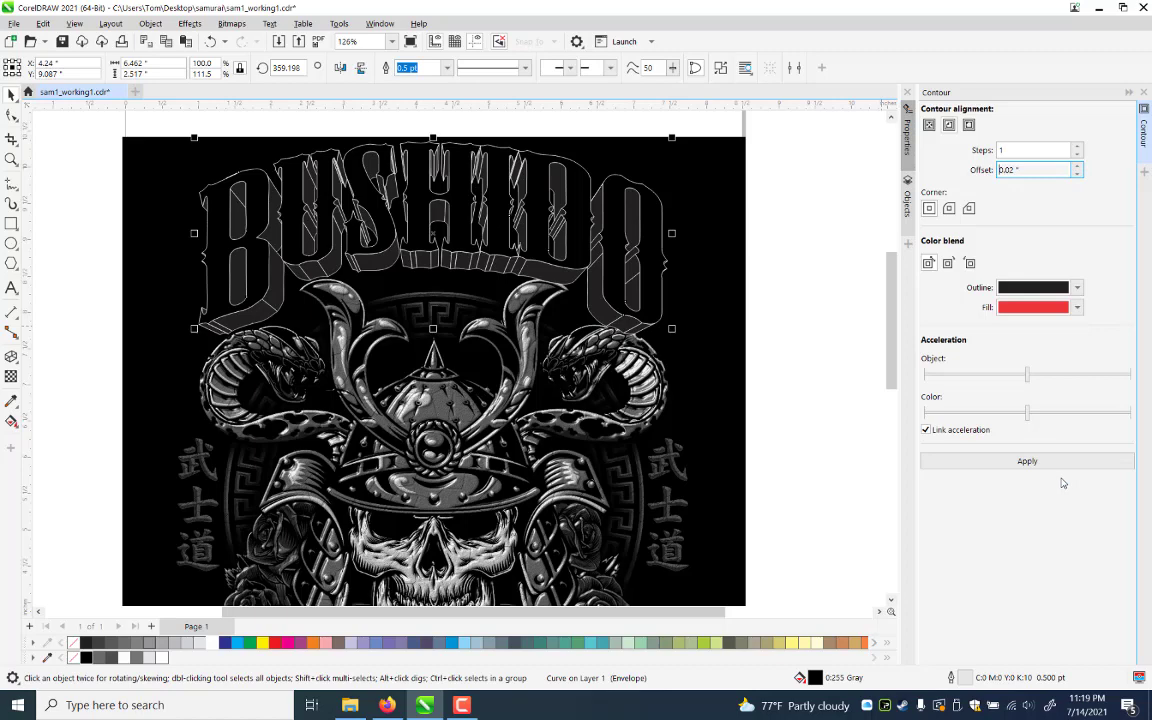
pyautogui.click(1062, 464)
pyautogui.press('Return')
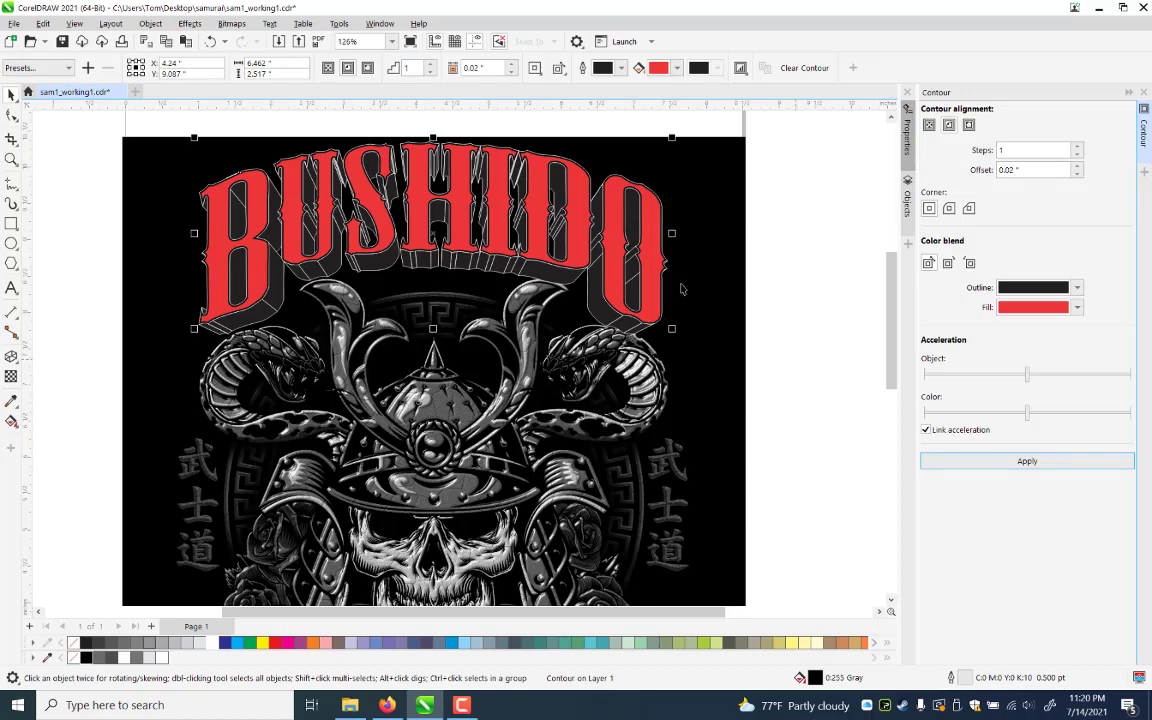
# Separate the inner BUSHIDO contour as its own curve, and give it a pure red fill with no outline
pyautogui.press('Escape')
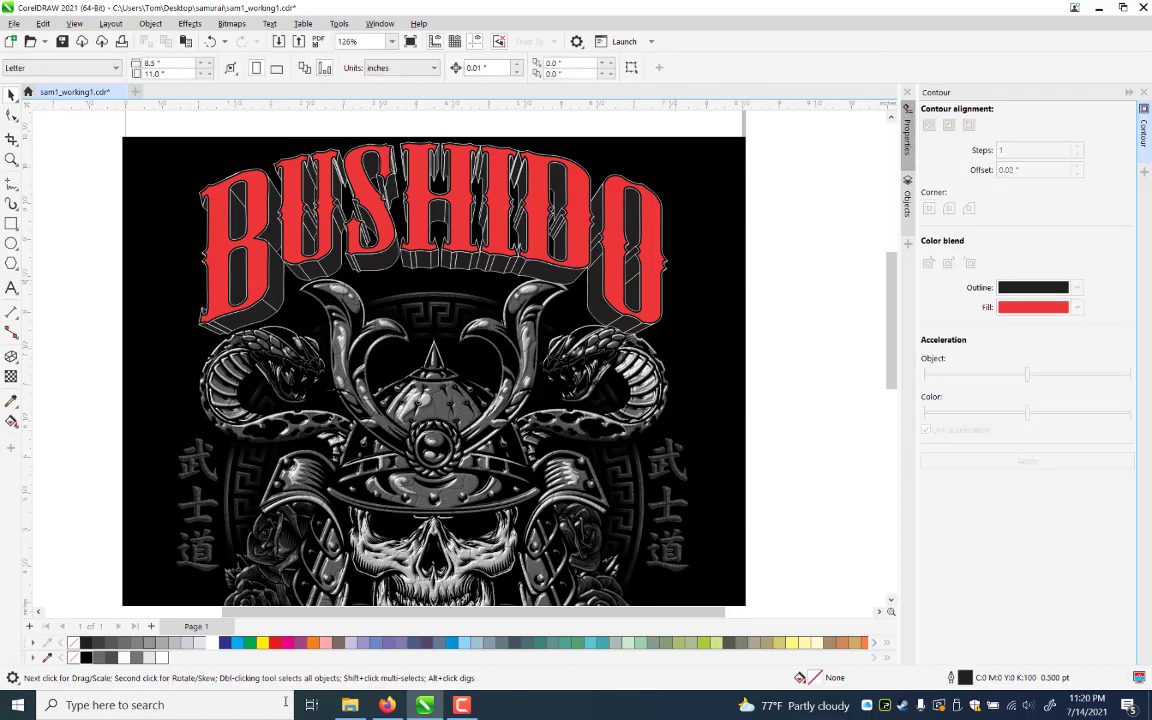
pyautogui.press('Tab')
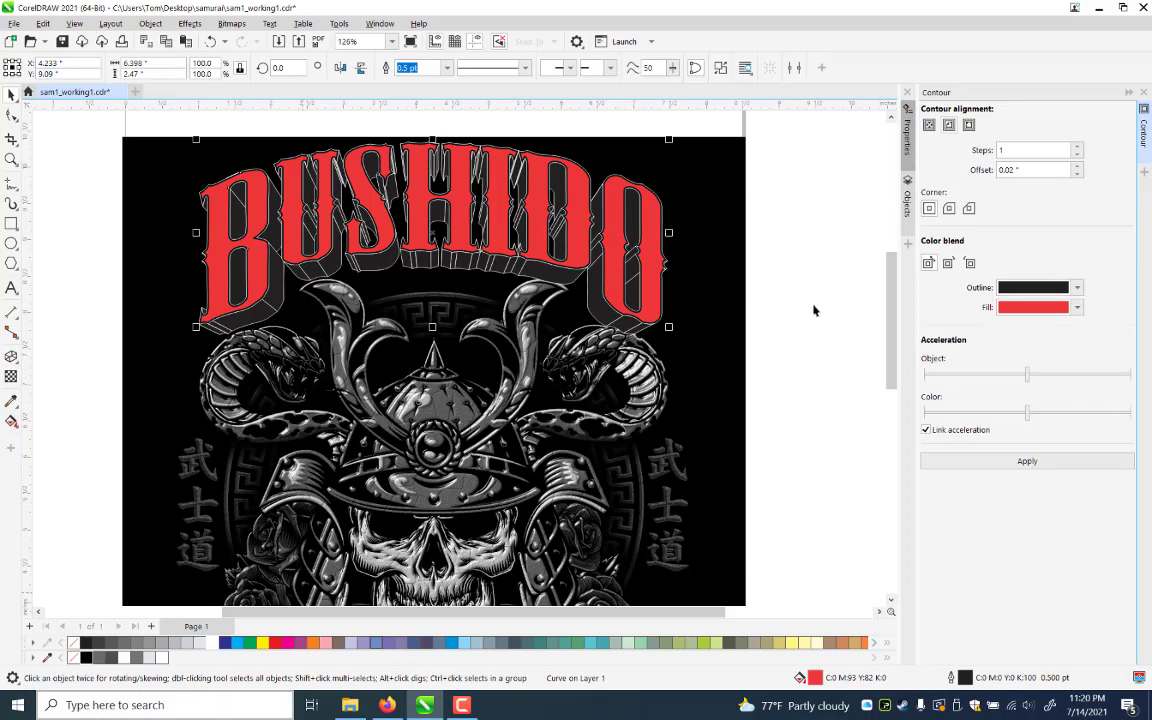
pyautogui.click(275, 643)
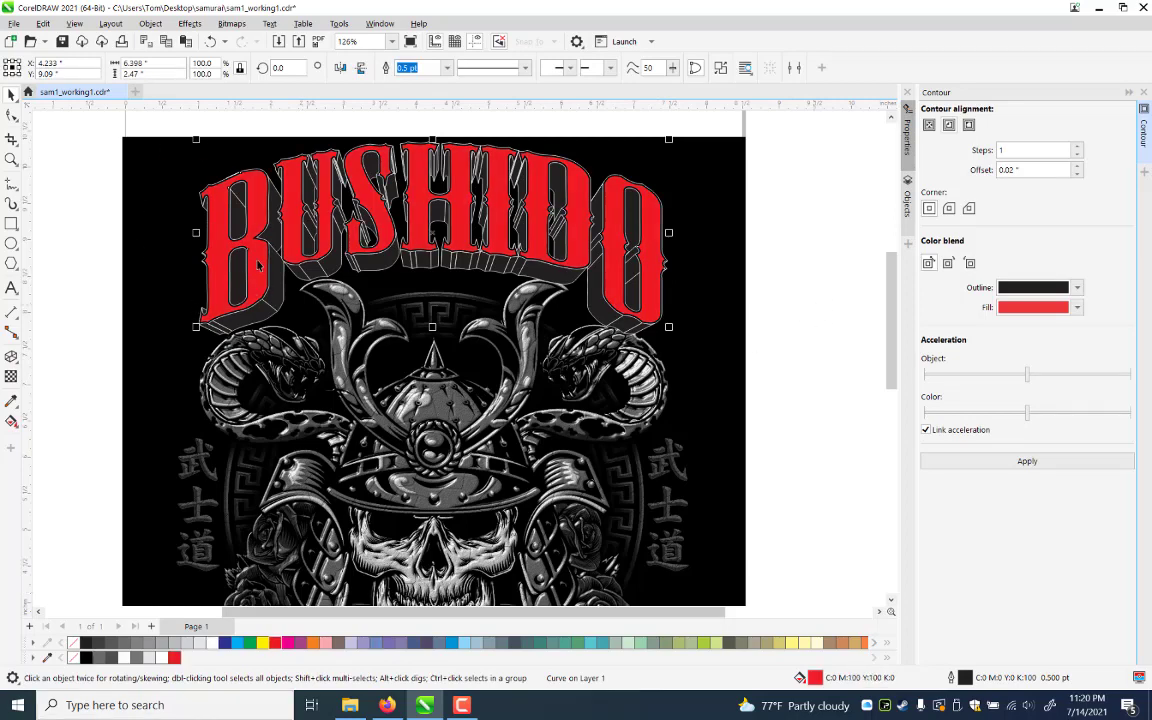
pyautogui.press('Escape')
pyautogui.click(258, 265)
pyautogui.rightClick(73, 643)
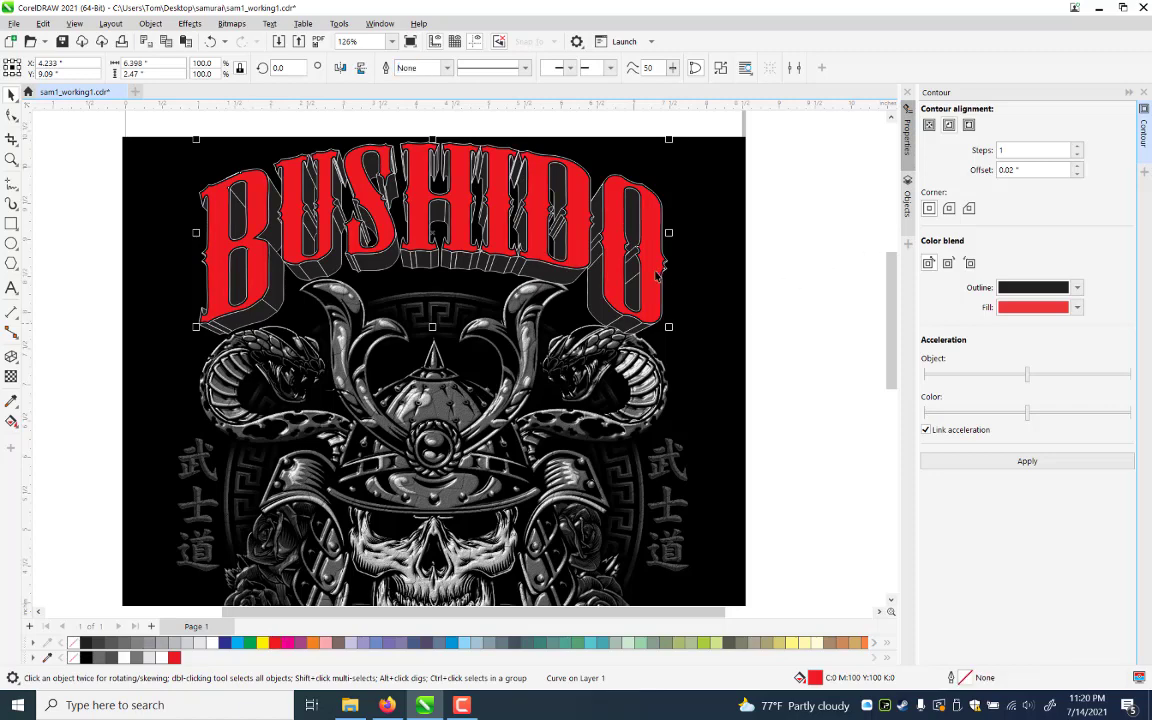
pyautogui.press('Escape')
pyautogui.press('Tab')
pyautogui.click(802, 287)
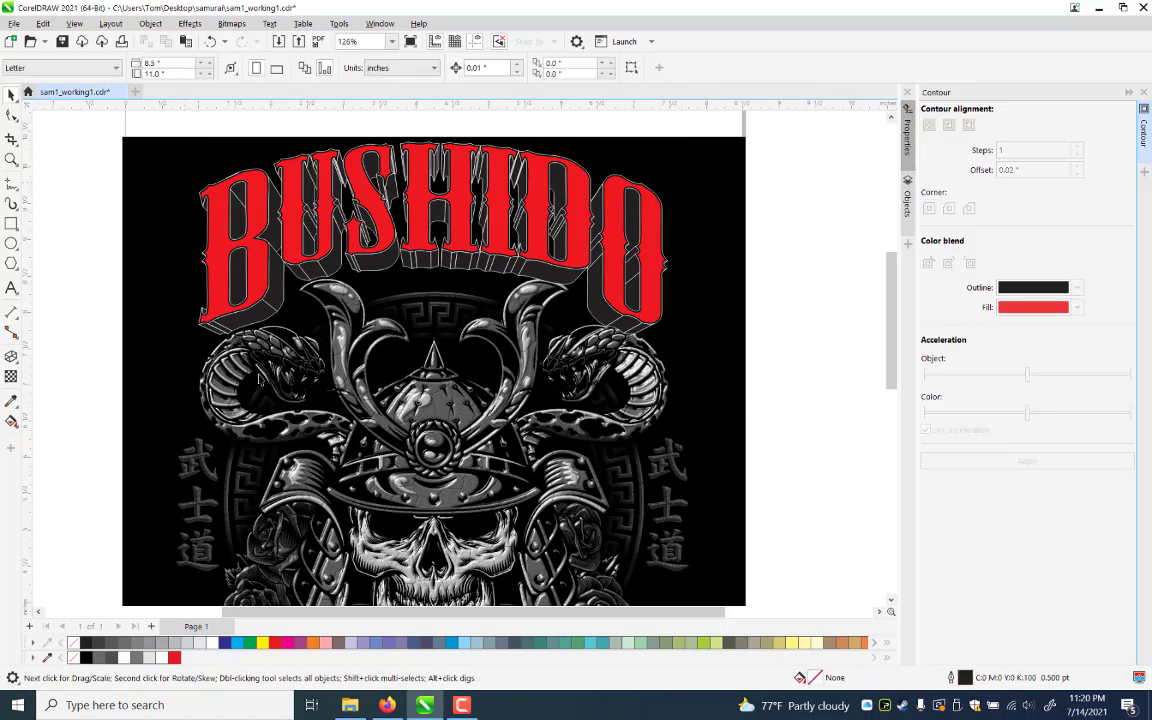
# Draw a black bar about 7.36 by 0.04 in across the base of BUSHIDO and copy it higher up, about 0.24 in thick
pyautogui.click(11, 225)
pyautogui.moveTo(641, 327); pyautogui.dragTo(689, 324)
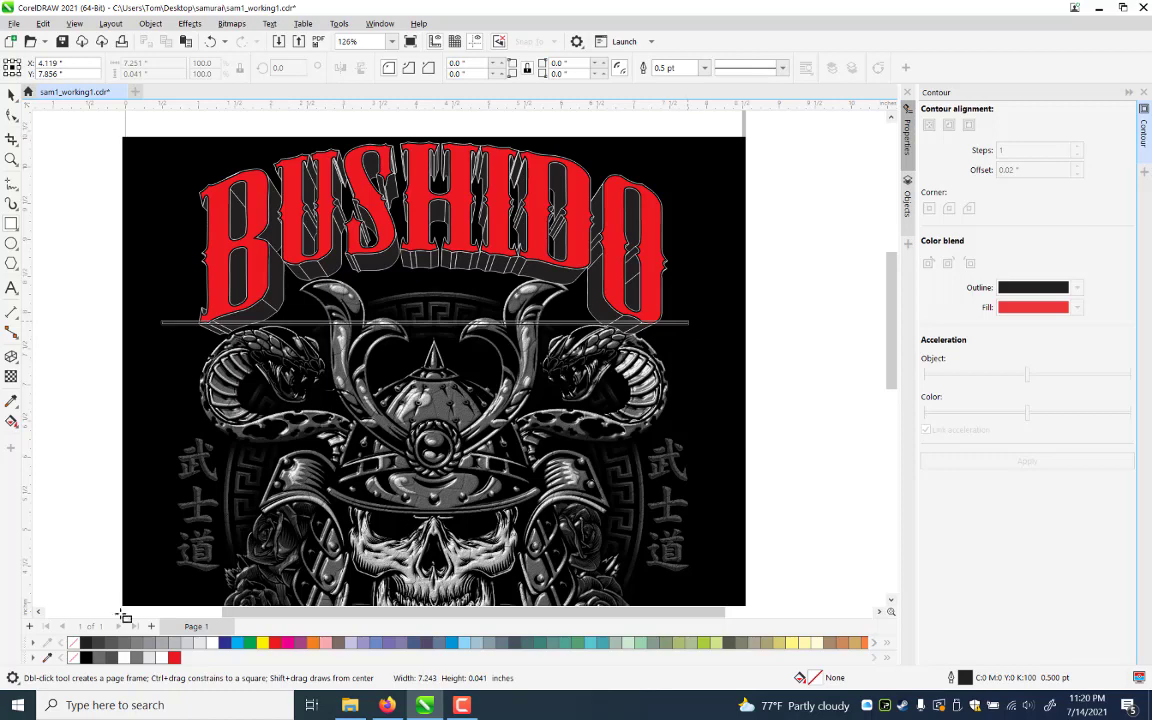
pyautogui.moveTo(50, 683); pyautogui.dragTo(95, 668)
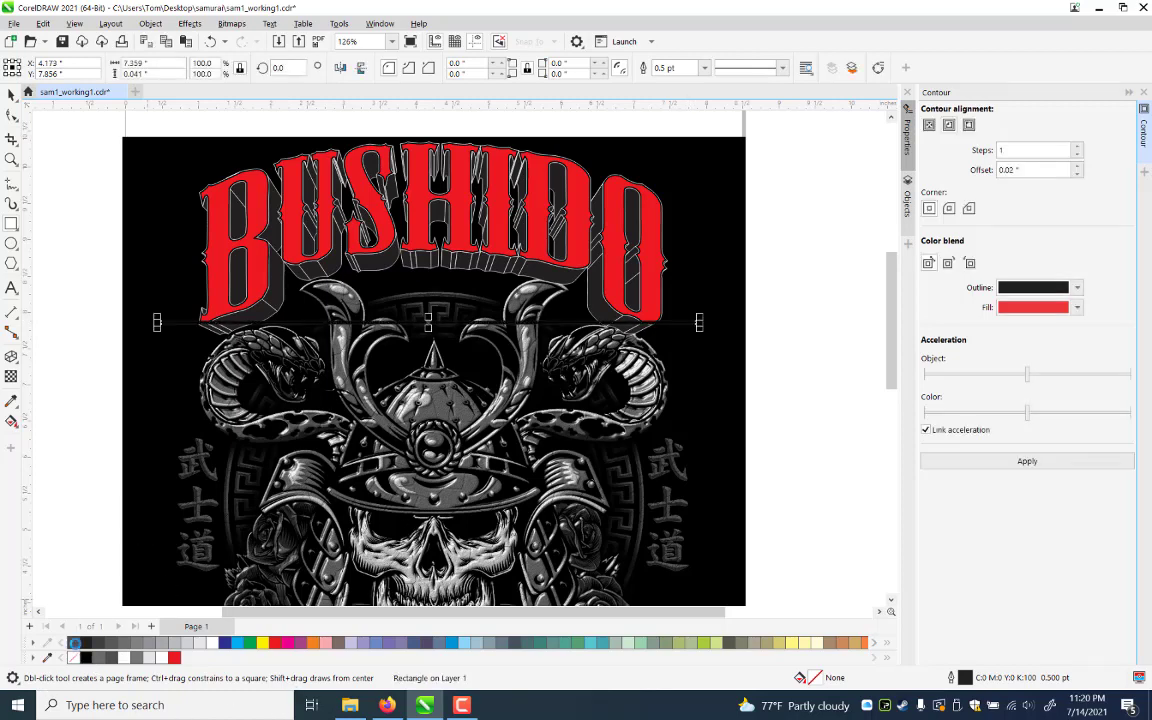
pyautogui.click(86, 657)
pyautogui.click(10, 93)
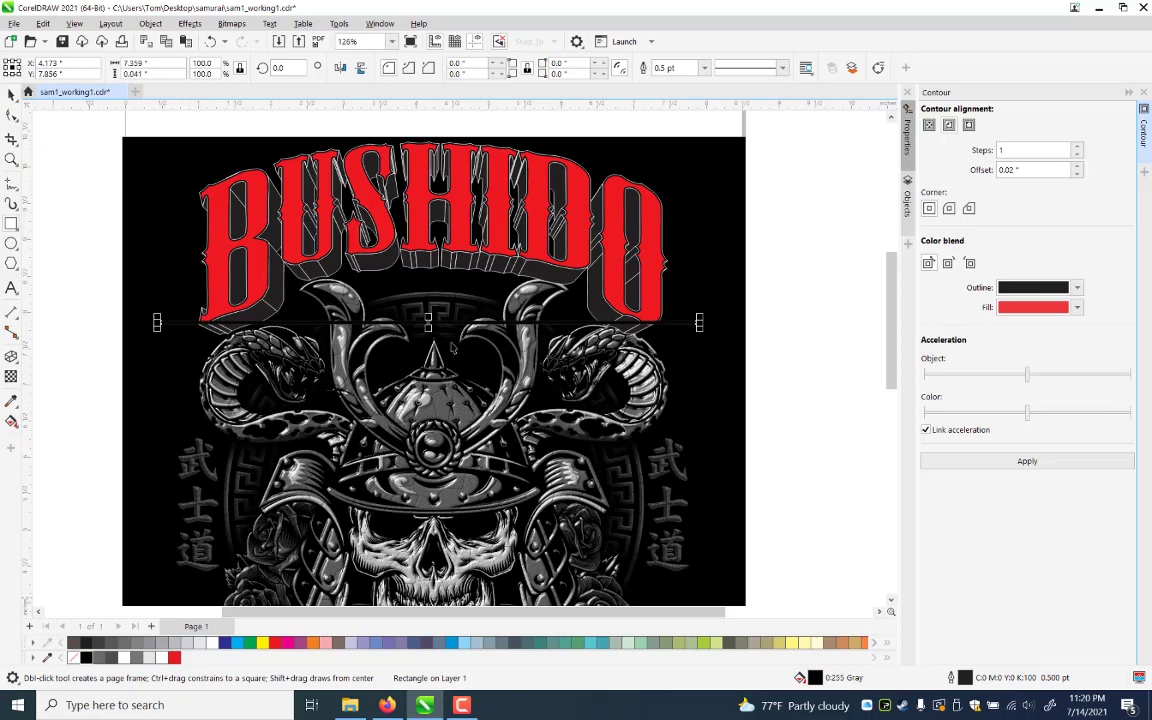
pyautogui.moveTo(458, 313); pyautogui.dragTo(430, 229)
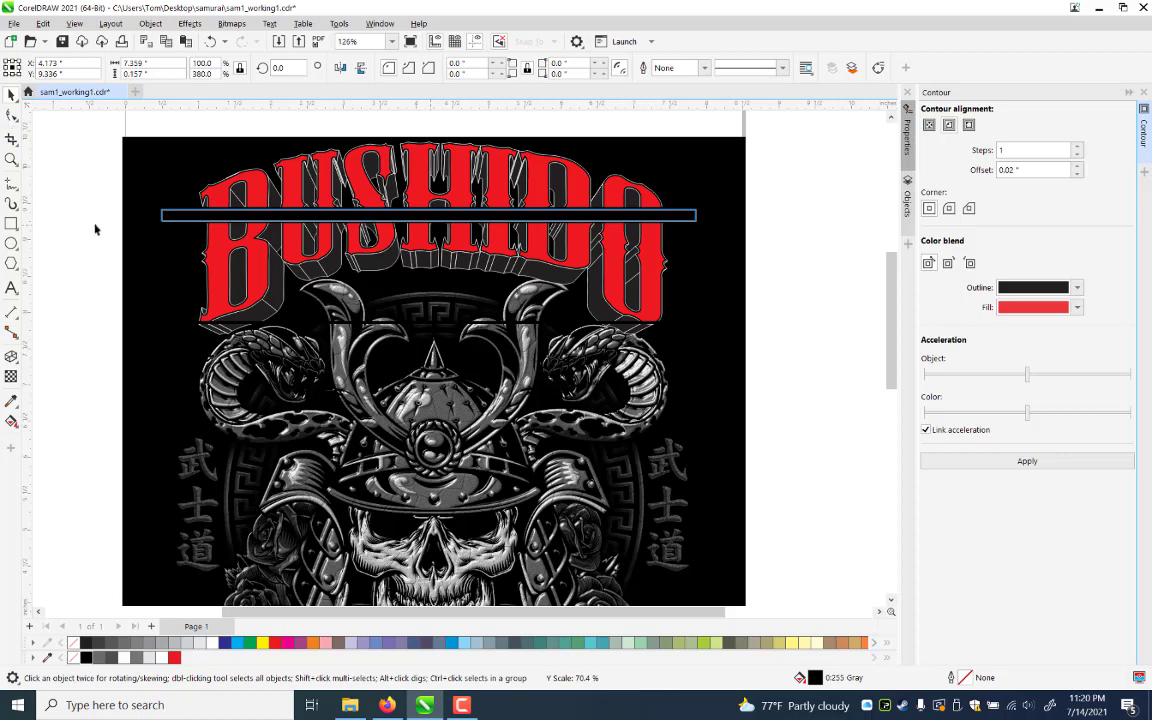
pyautogui.click(84, 411)
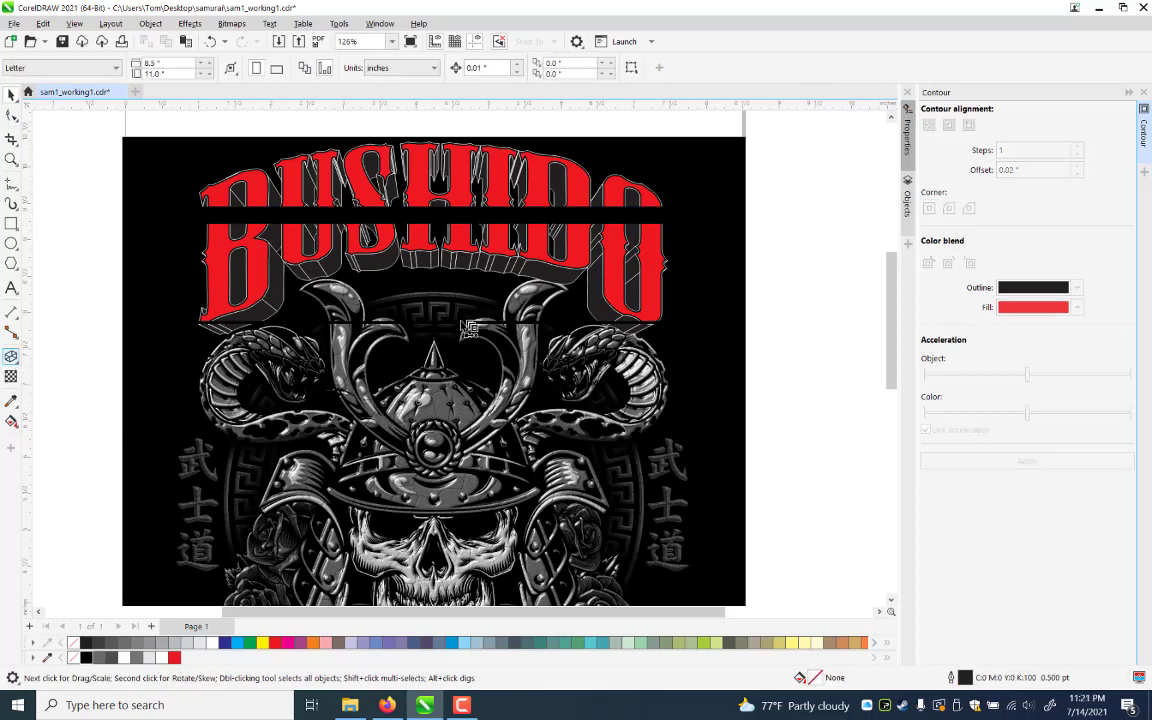
# Blend the thick upper bar into the thin lower bar using 4 steps
pyautogui.click(15, 361)
pyautogui.click(54, 388)
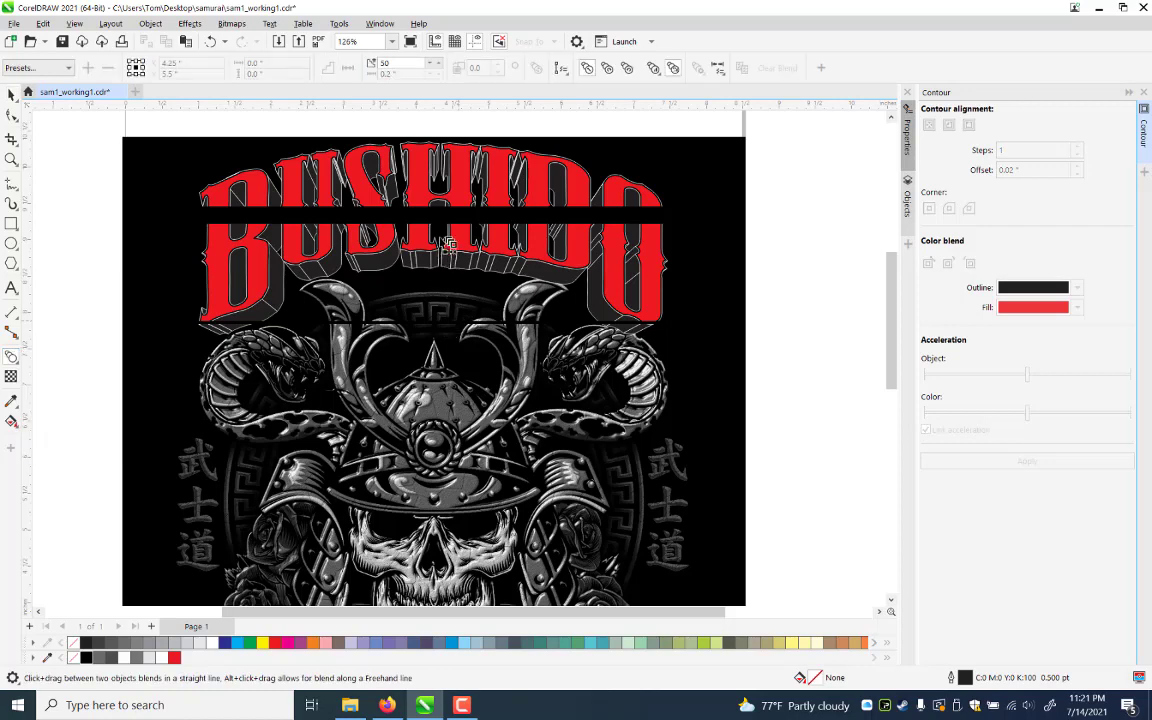
pyautogui.moveTo(441, 228); pyautogui.dragTo(428, 323)
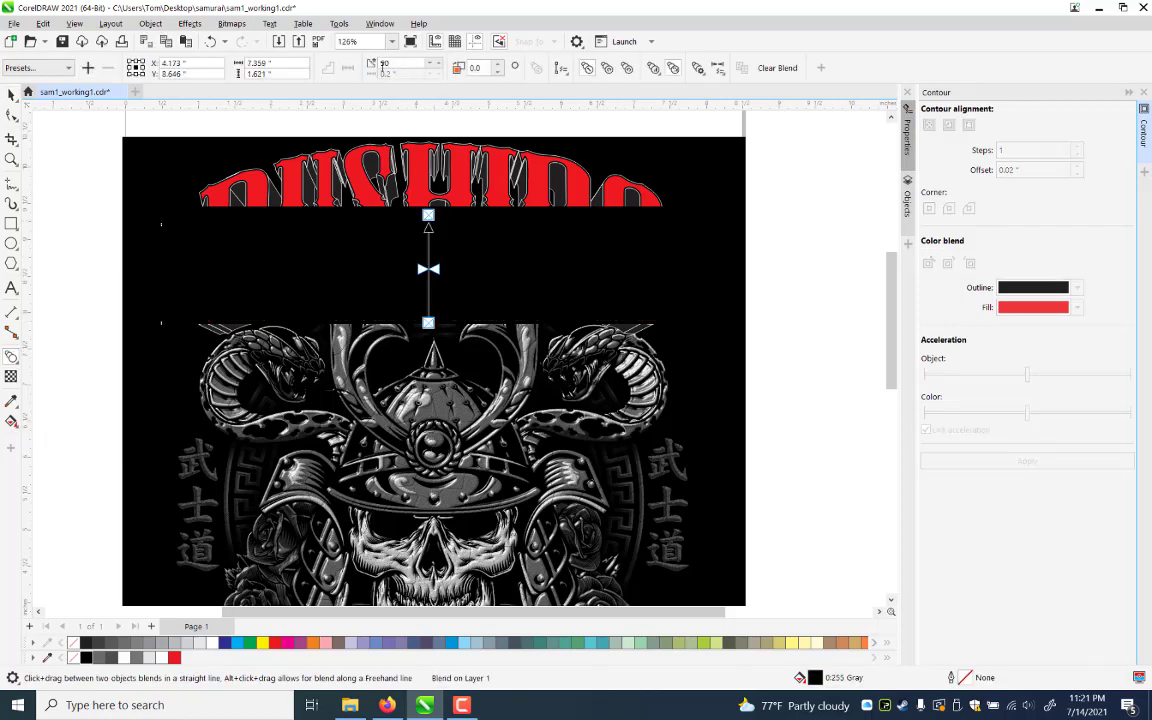
pyautogui.click(383, 64)
pyautogui.doubleClick(383, 64)
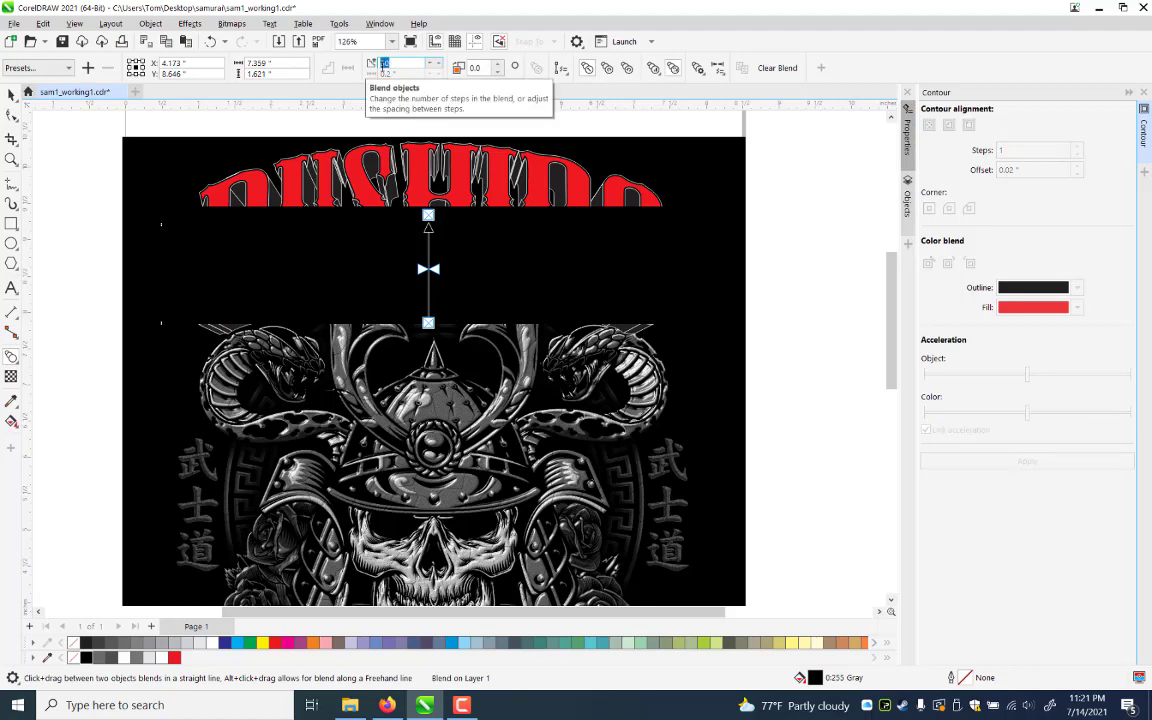
pyautogui.write('4')
pyautogui.press('Return')
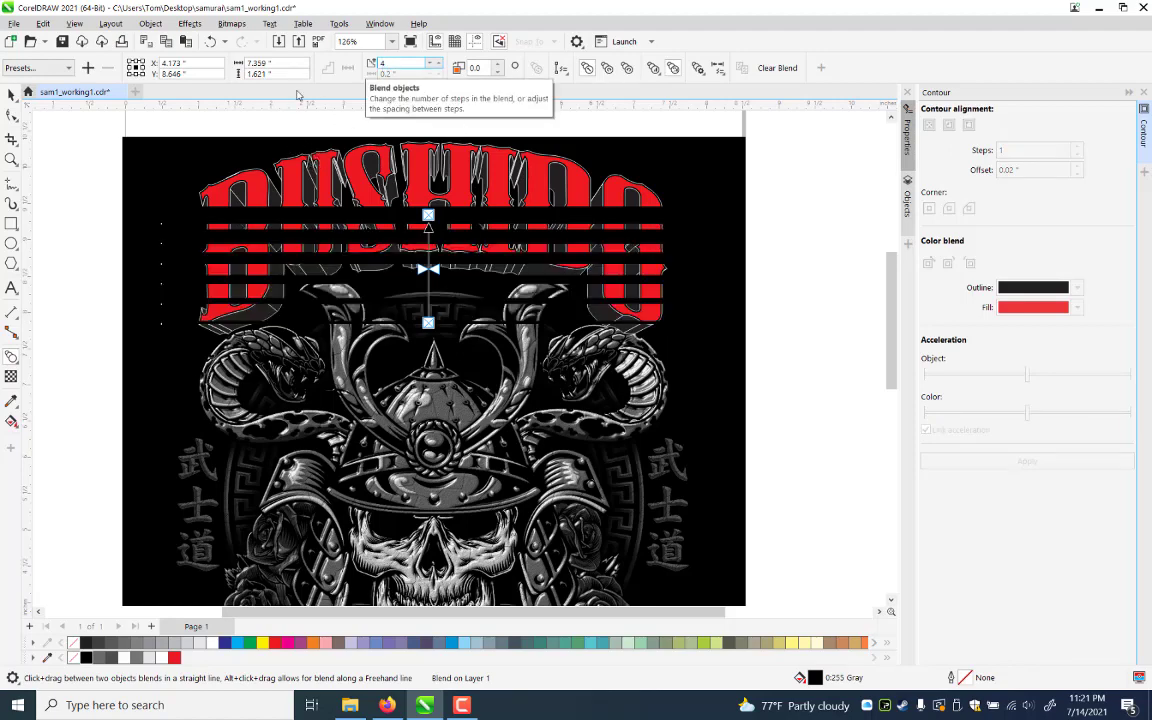
# Try 10 steps for the blended bars and settle on 8
pyautogui.doubleClick(396, 62)
pyautogui.write('10')
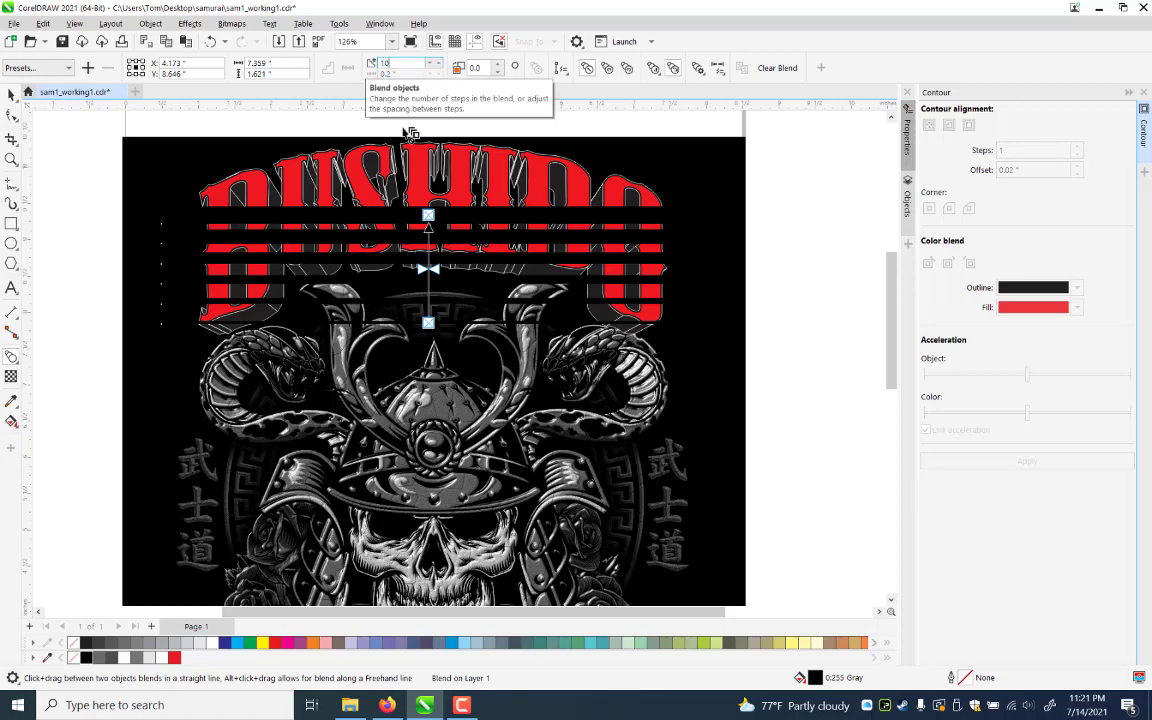
pyautogui.press('Return')
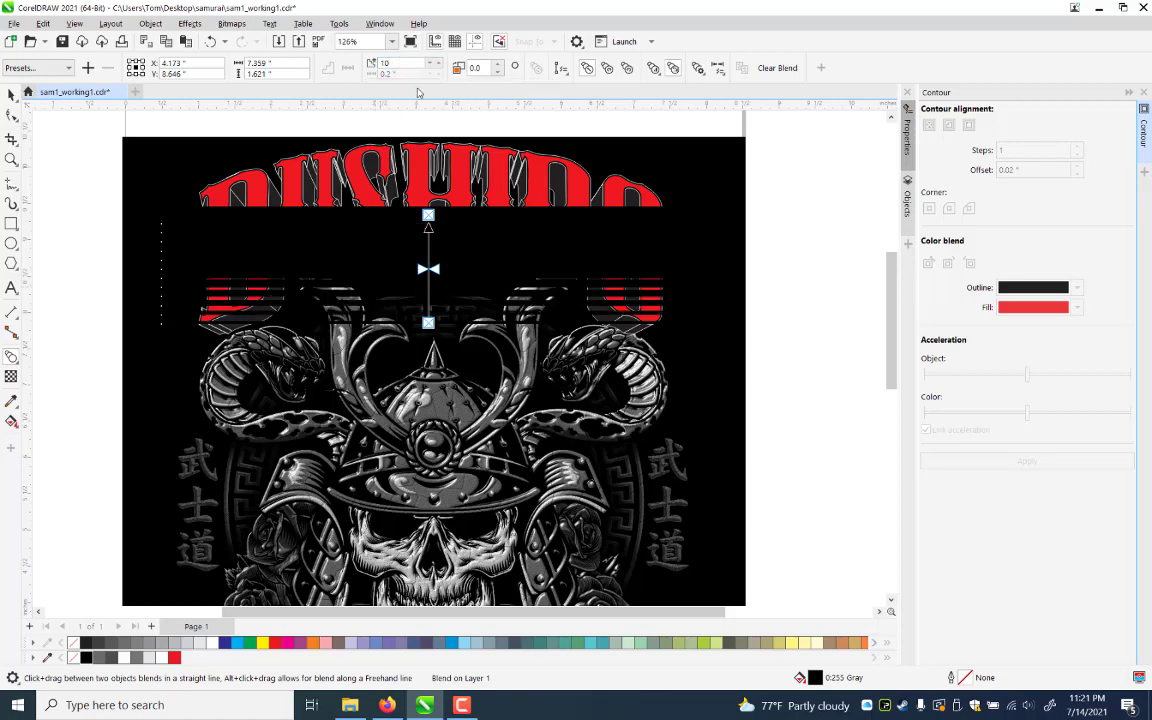
pyautogui.write('8')
pyautogui.press('Return')
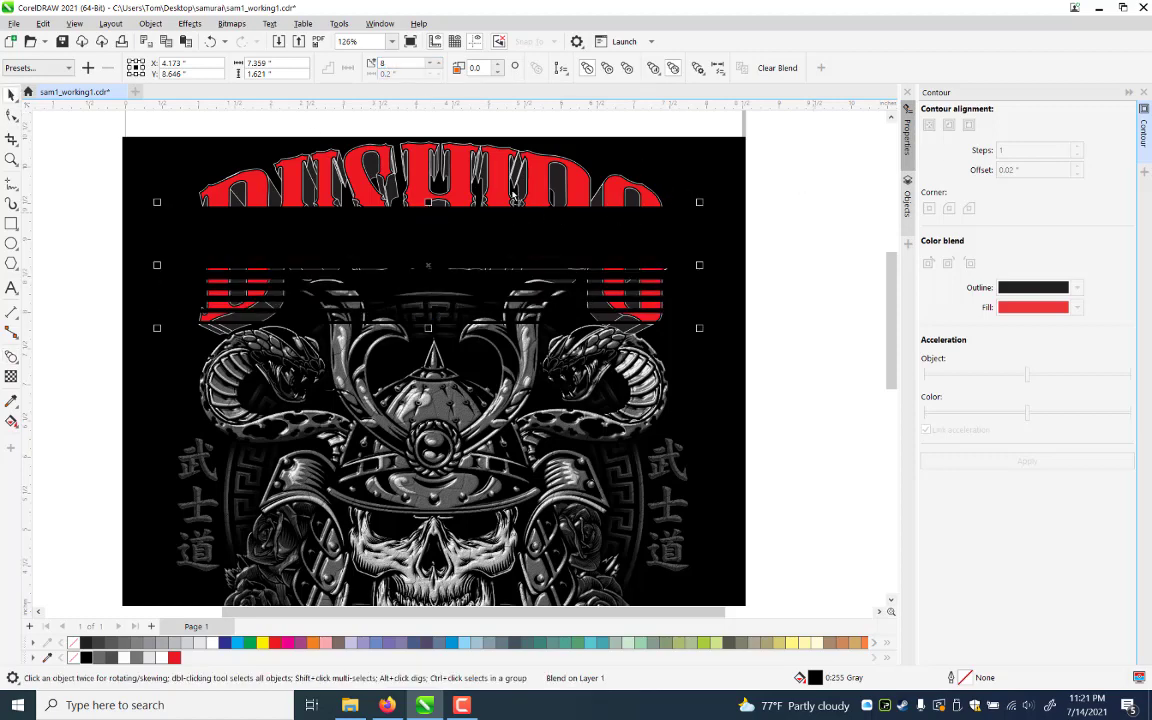
# Move the blend's thick upper bar higher over BUSHIDO and reduce its height to about 0.18 in
pyautogui.press('space')
pyautogui.moveTo(513, 214); pyautogui.dragTo(513, 184)
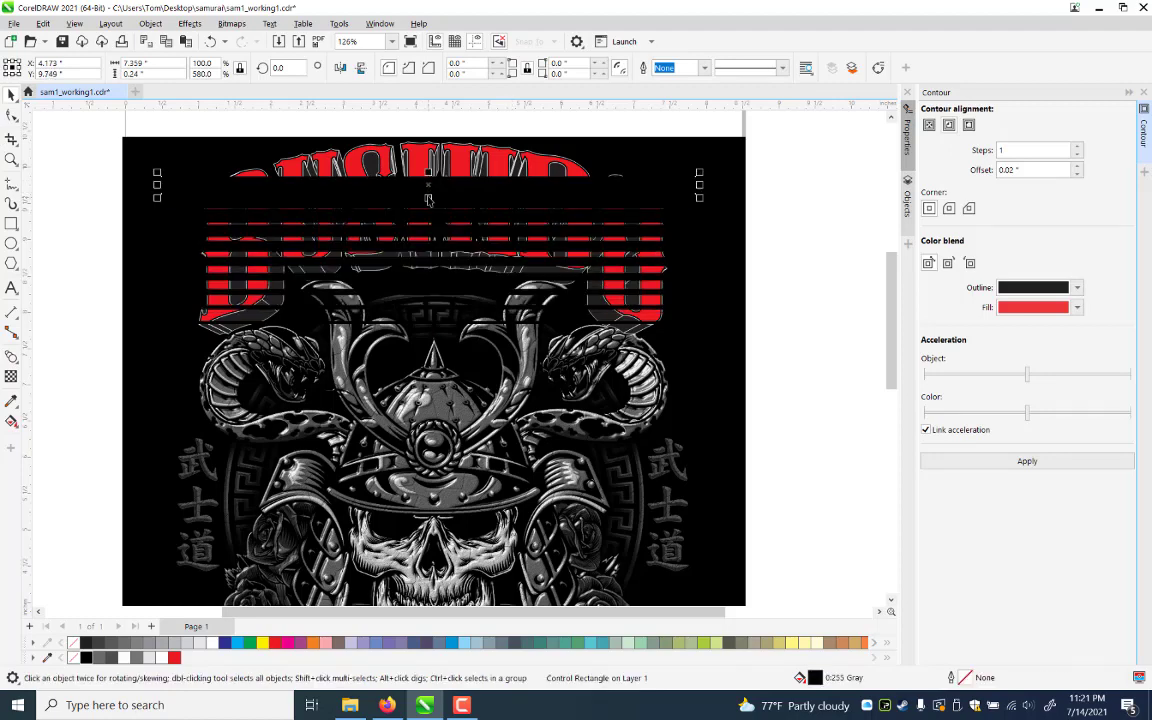
pyautogui.moveTo(428, 199); pyautogui.dragTo(428, 194)
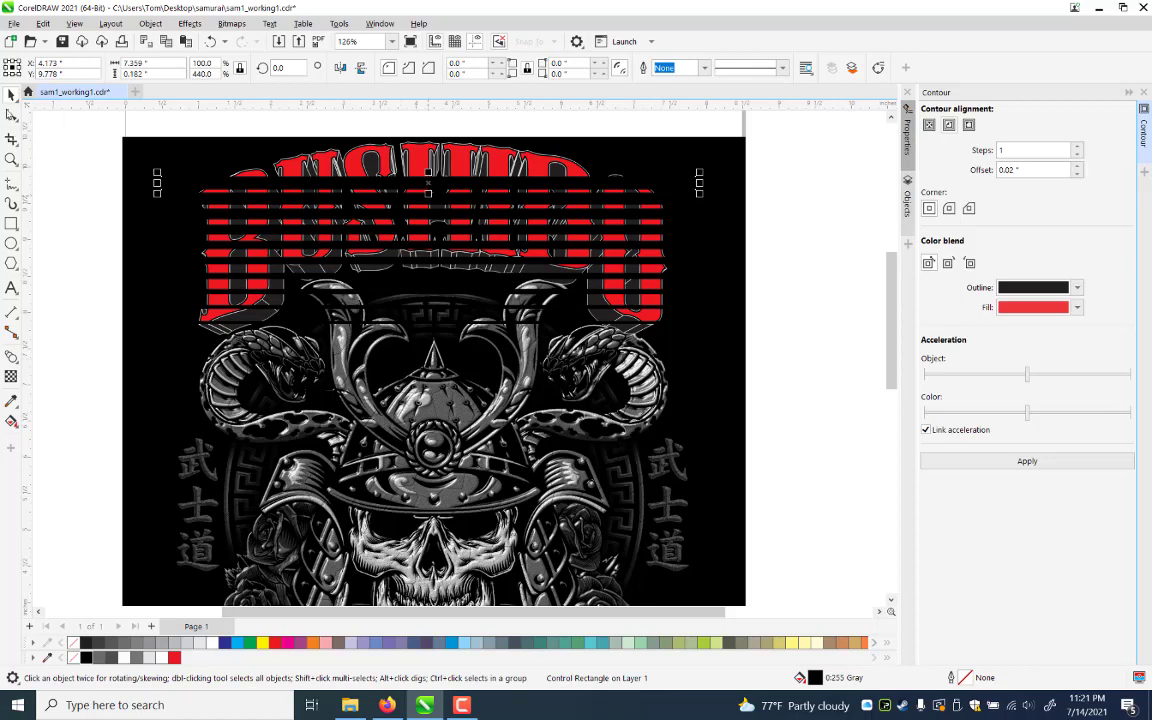
pyautogui.press('F10')
pyautogui.press('Escape')
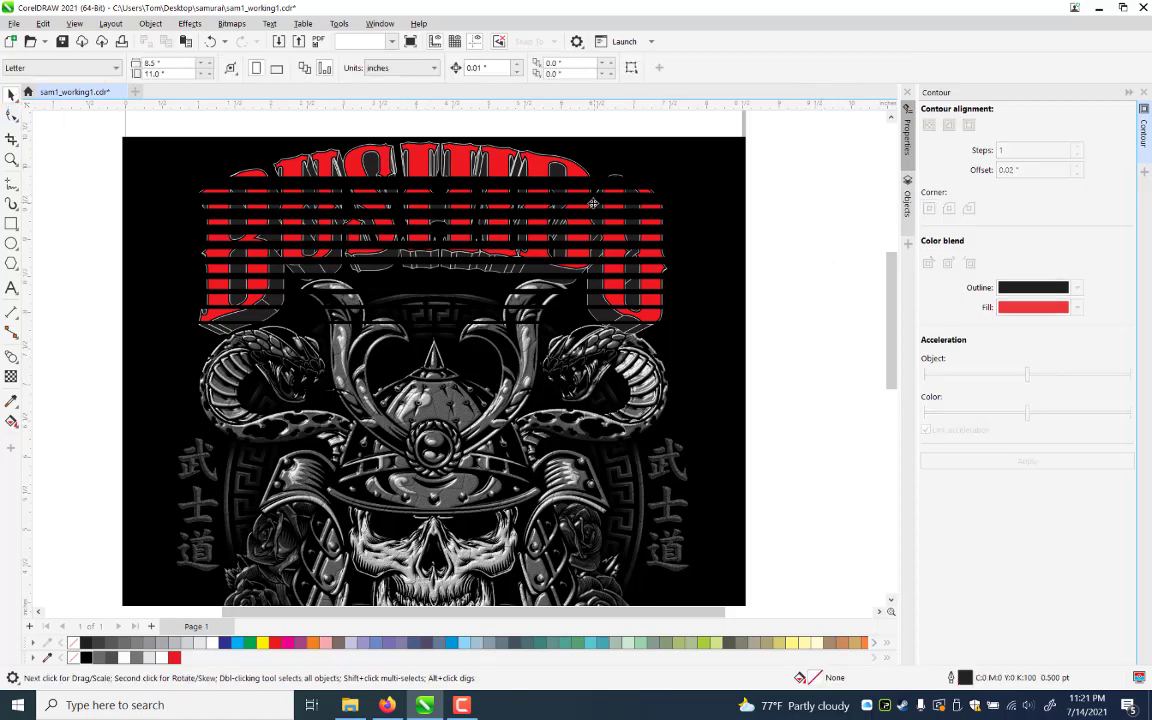
# Break the striped blend apart and group all its bars into one object
pyautogui.click(593, 204)
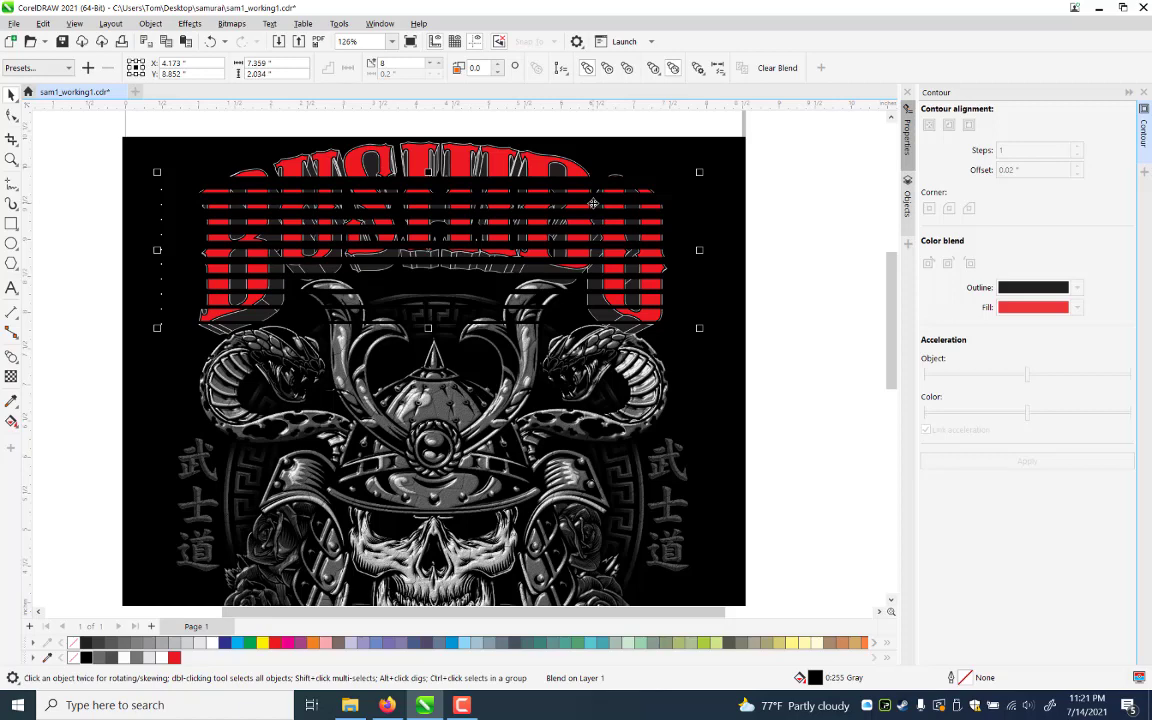
pyautogui.hotkey('ctrl', 'k')
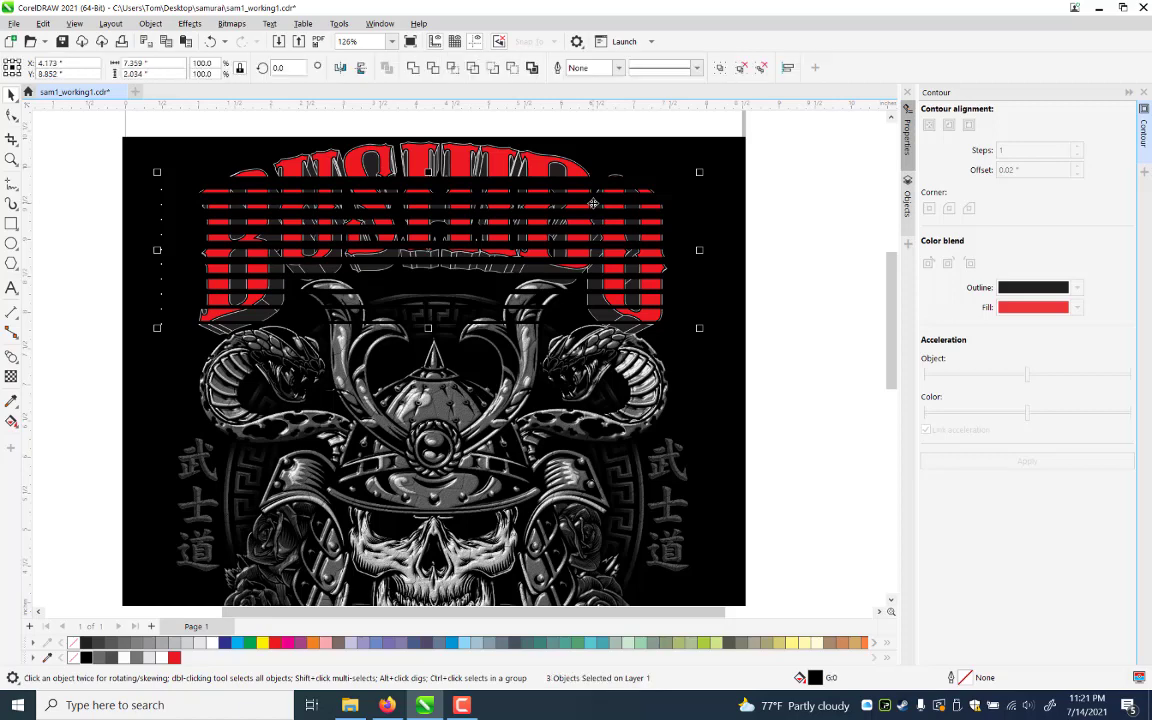
pyautogui.hotkey('ctrl', 'g')
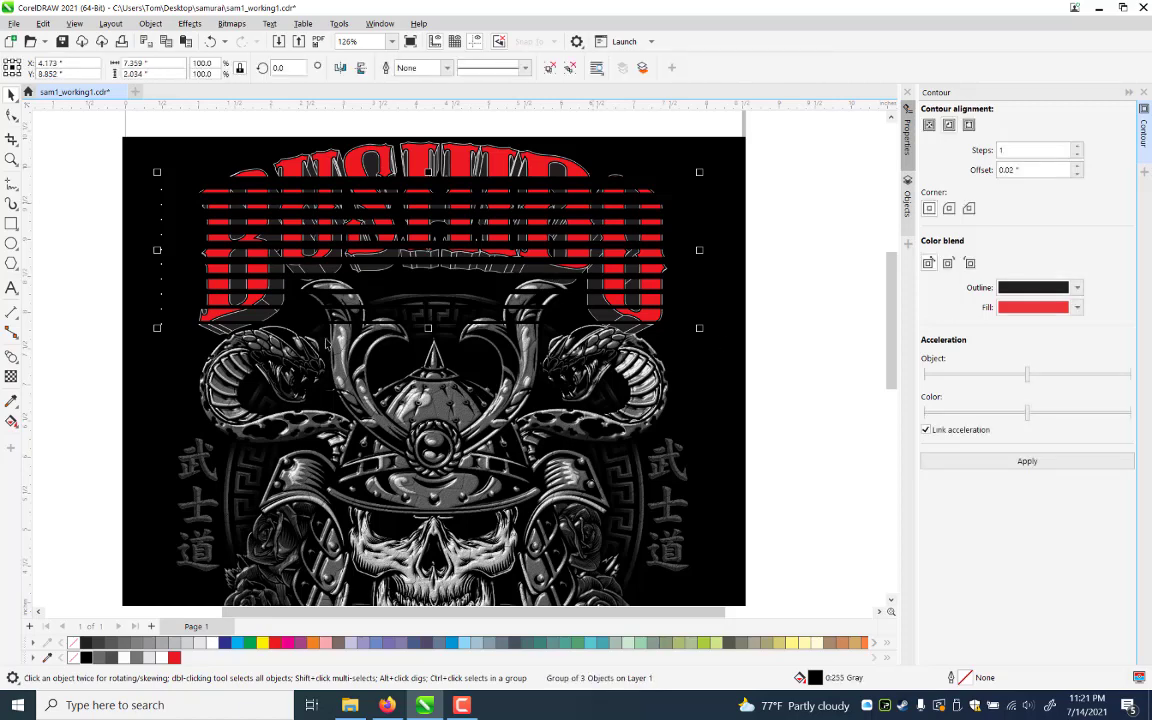
# Arch the stripe group upward with a single-arc envelope to follow the curve of the BUSHIDO lettering
pyautogui.click(17, 361)
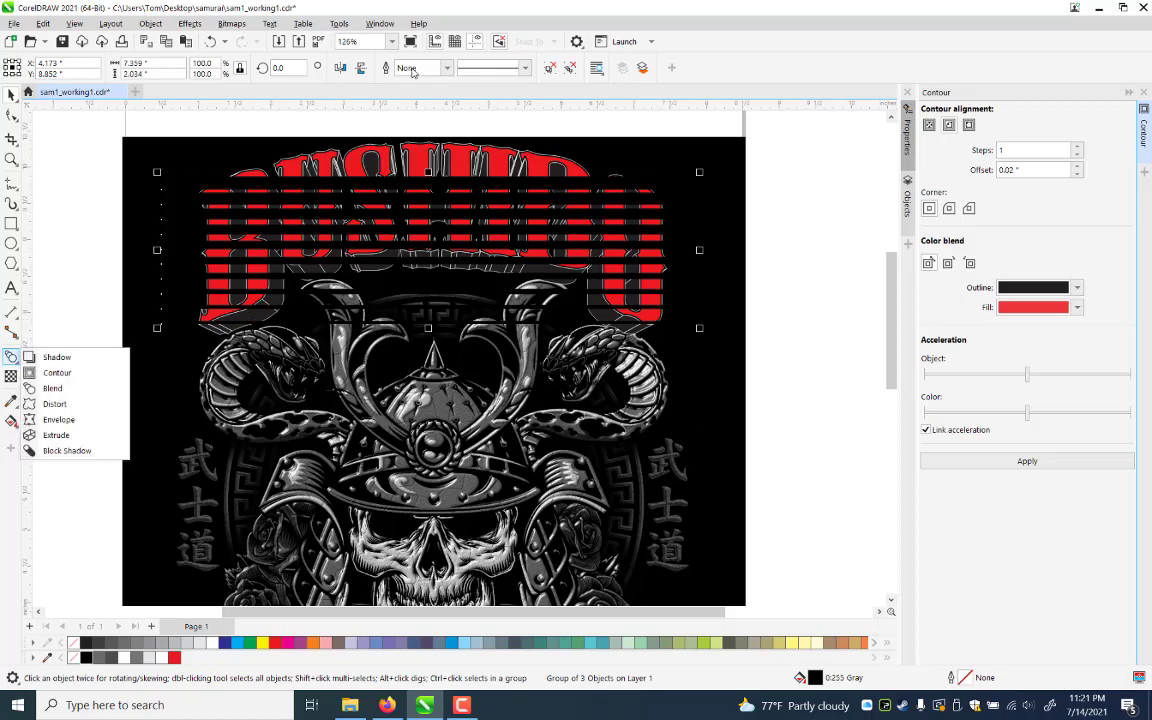
pyautogui.click(59, 420)
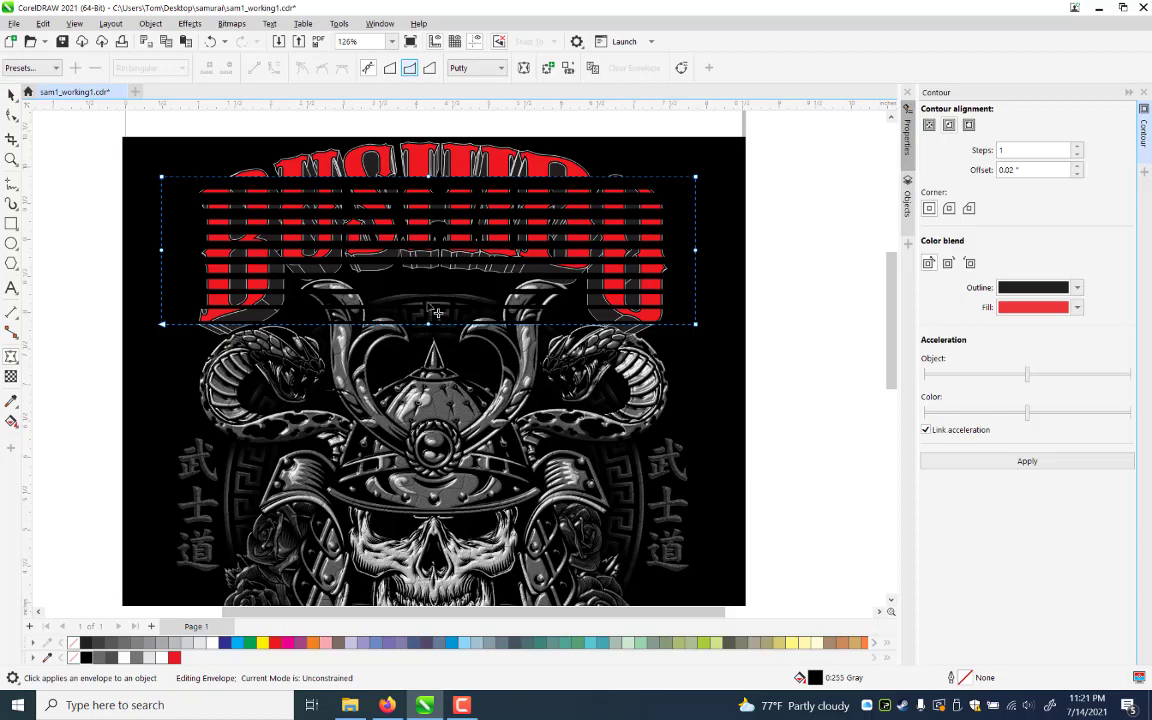
pyautogui.moveTo(437, 313); pyautogui.dragTo(434, 281)
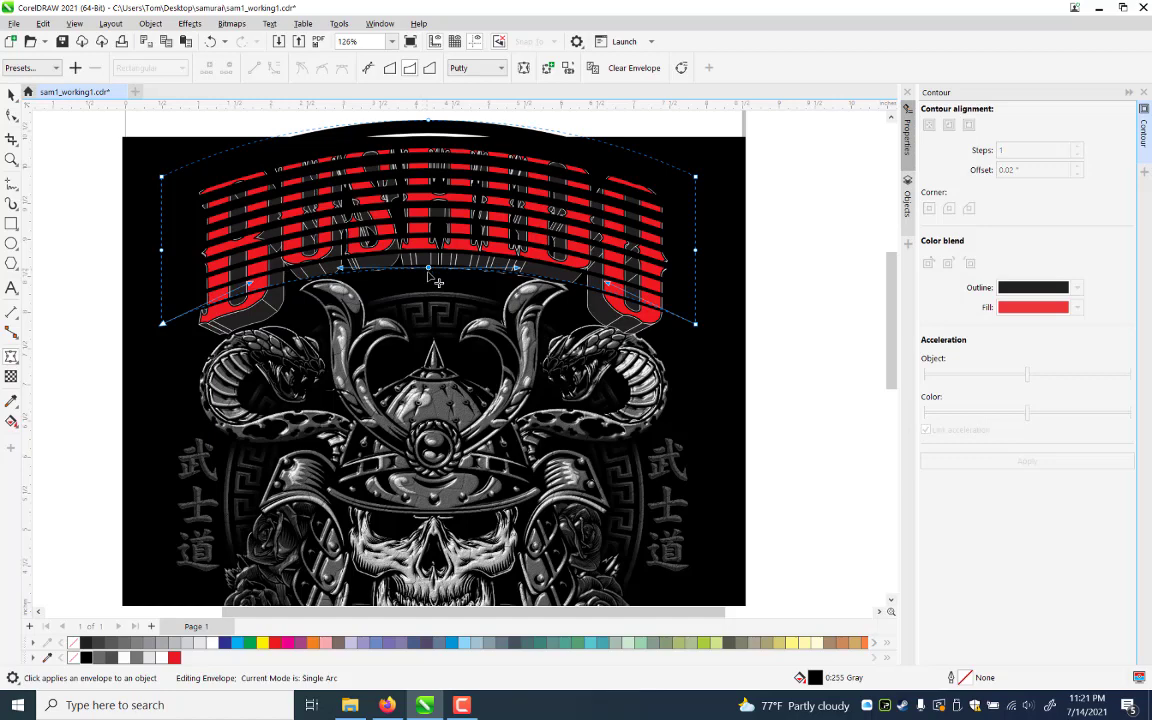
pyautogui.moveTo(436, 281); pyautogui.dragTo(426, 266)
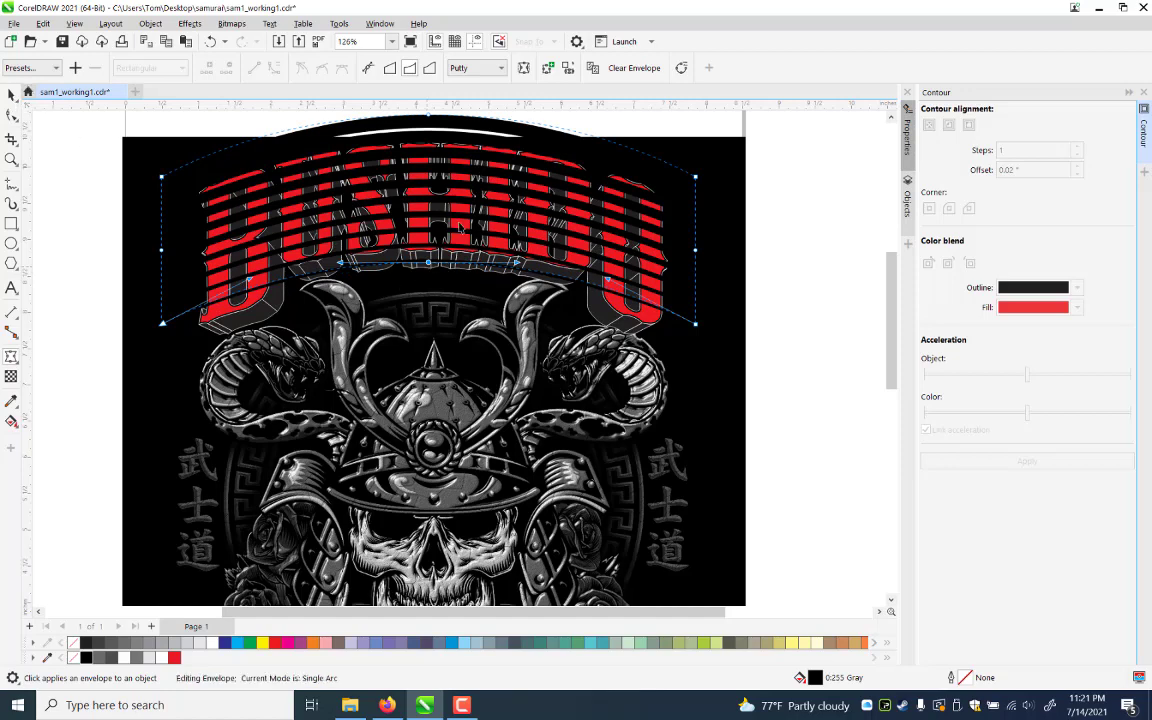
pyautogui.press('space')
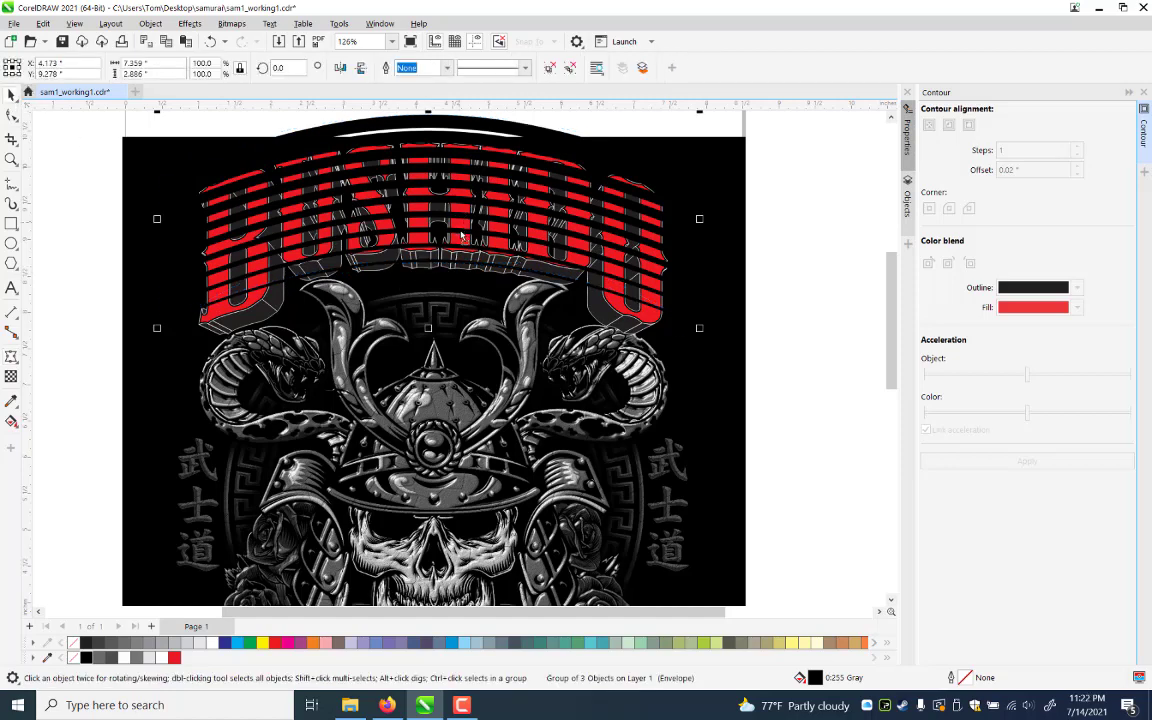
# Lower the arched stripes over BUSHIDO, skew them slightly to match the letters' slant, and nudge them into place
pyautogui.moveTo(462, 222); pyautogui.dragTo(463, 232)
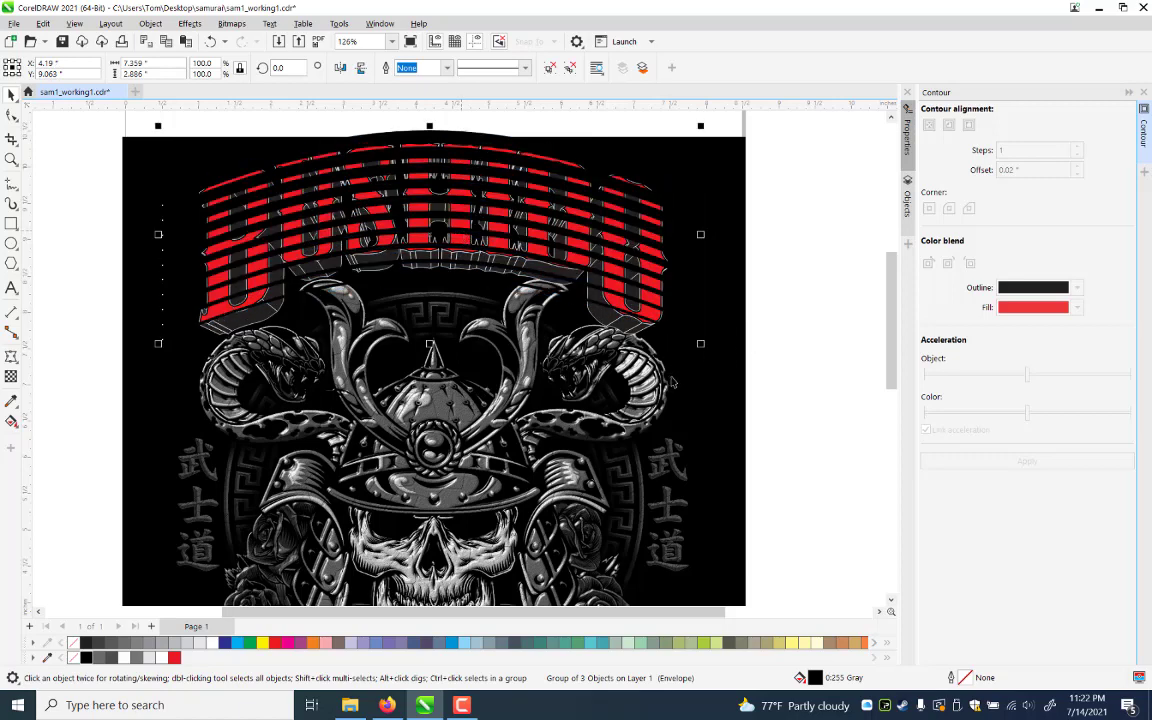
pyautogui.click(702, 237)
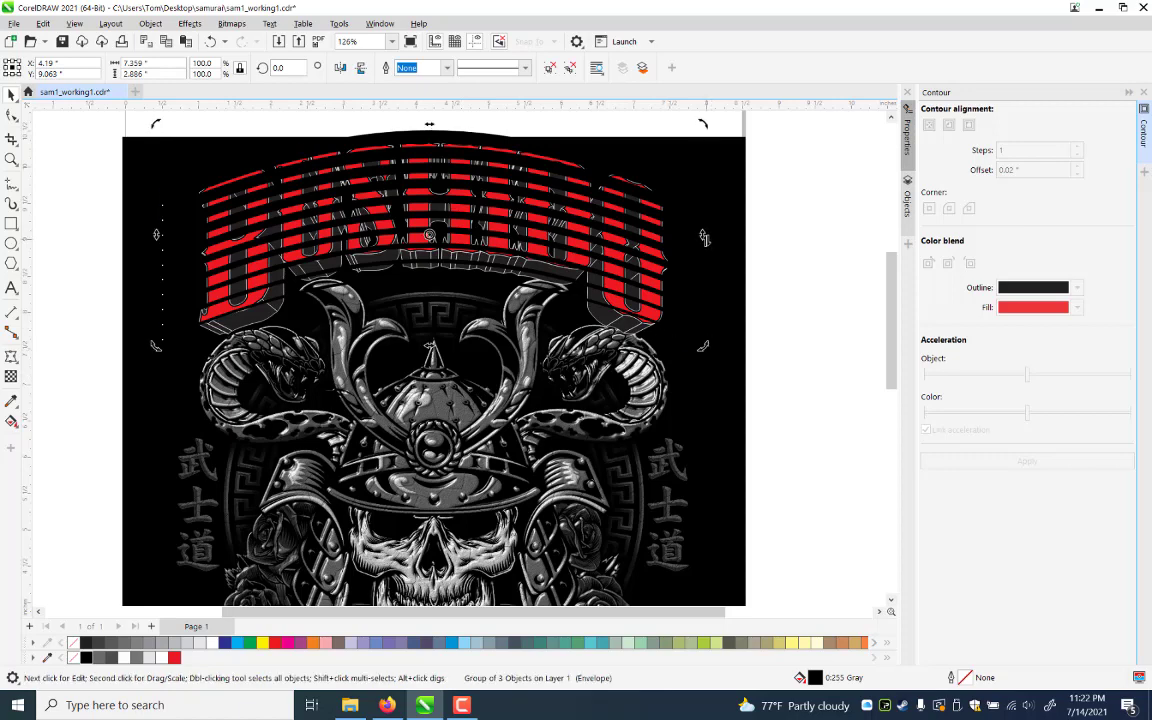
pyautogui.moveTo(704, 237); pyautogui.dragTo(704, 240)
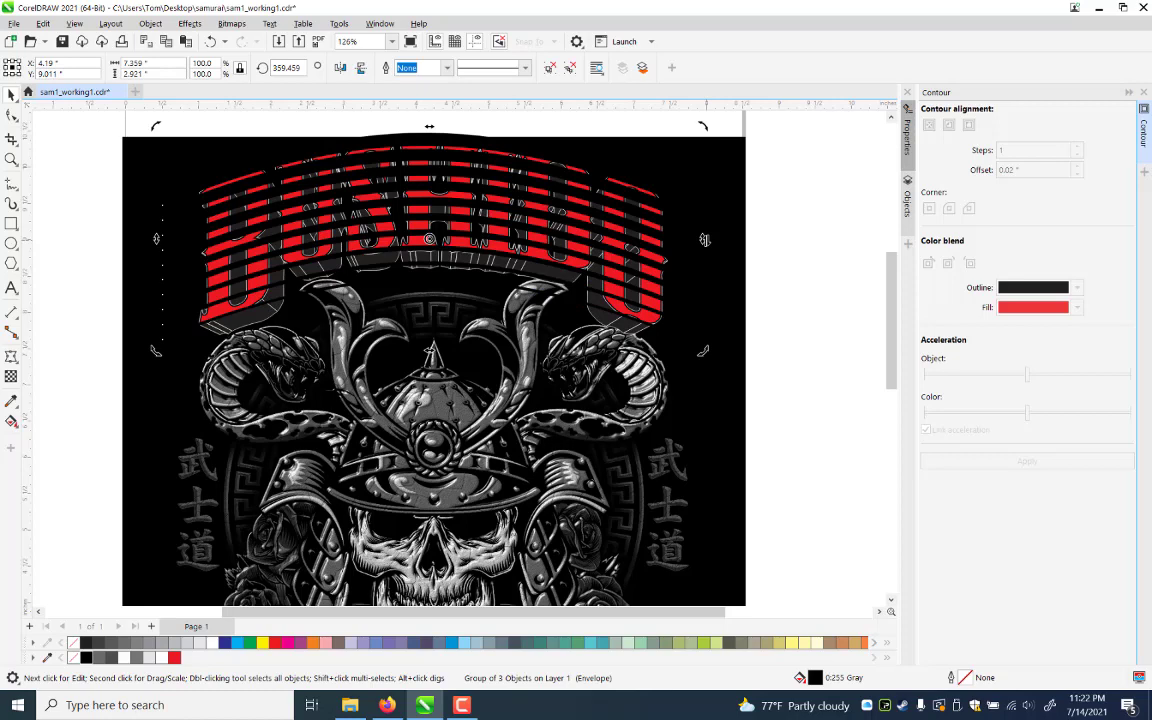
pyautogui.press('Up')
pyautogui.press('Up')
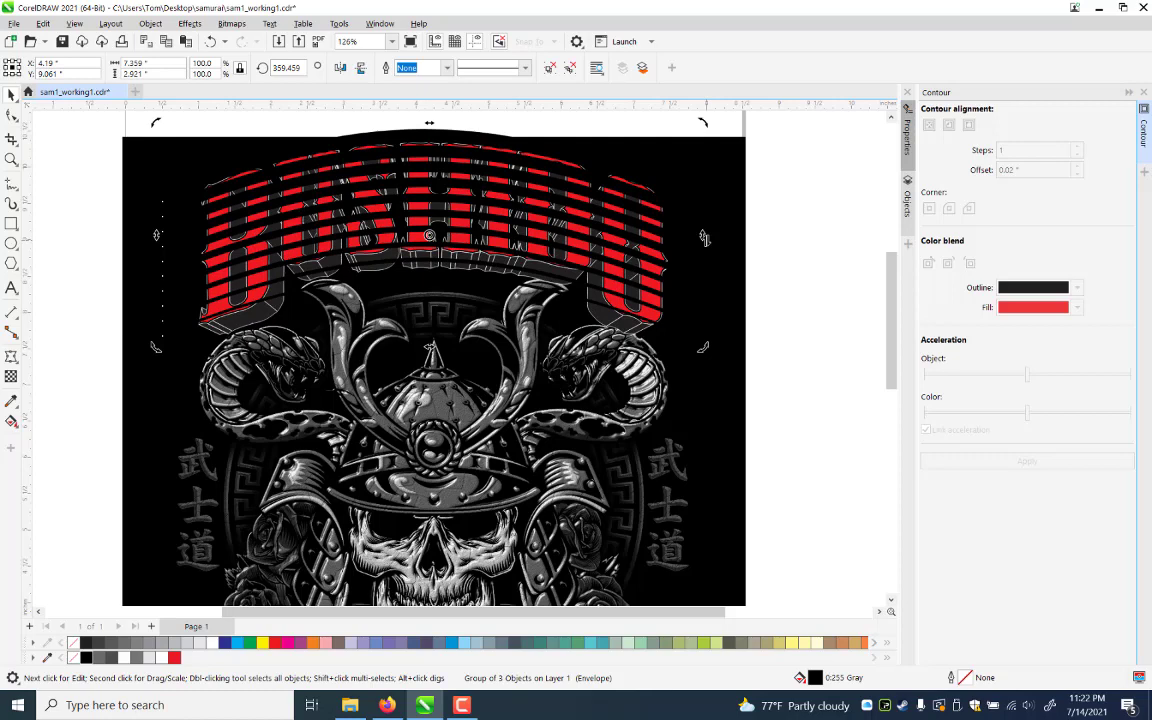
pyautogui.moveTo(704, 237); pyautogui.dragTo(704, 235)
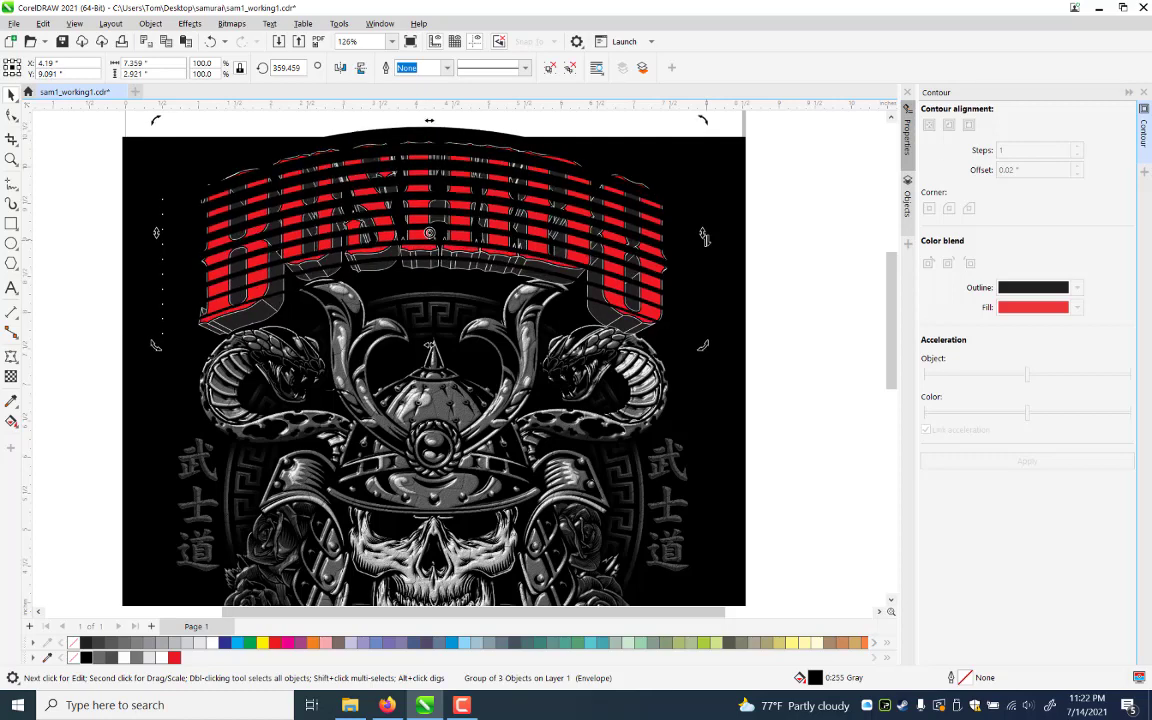
pyautogui.moveTo(704, 237); pyautogui.dragTo(704, 235)
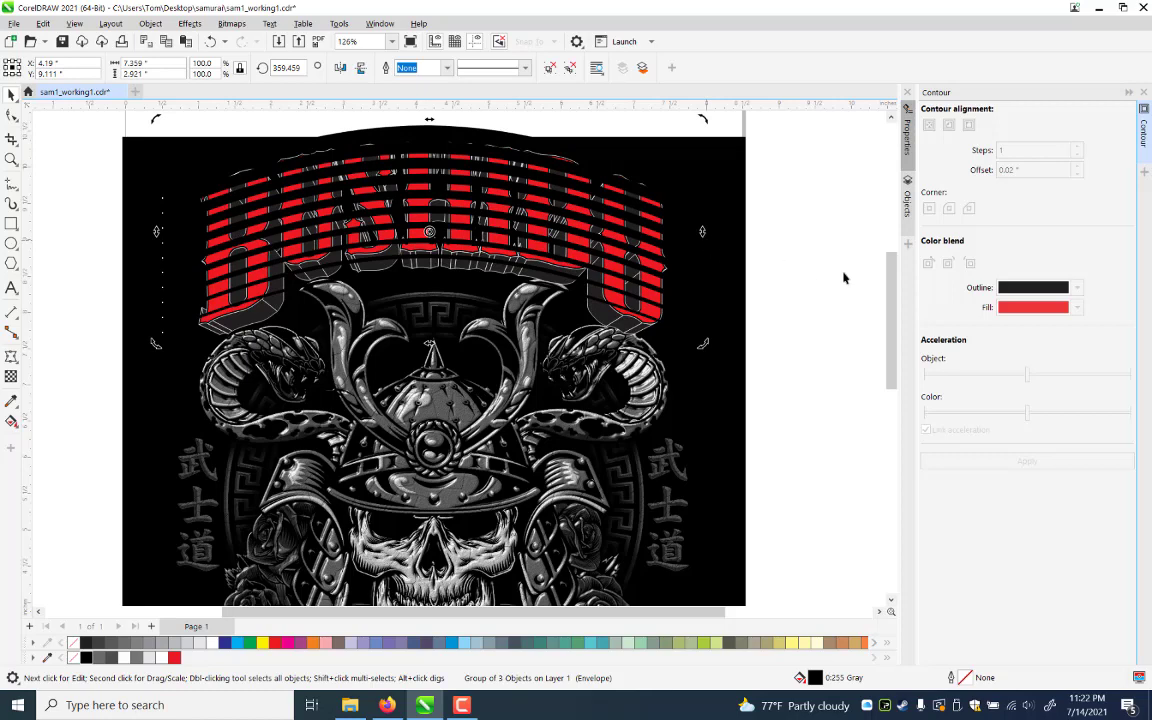
# PowerClip the arched stripes inside the red BUSHIDO face and select the clipped face
pyautogui.click(148, 24)
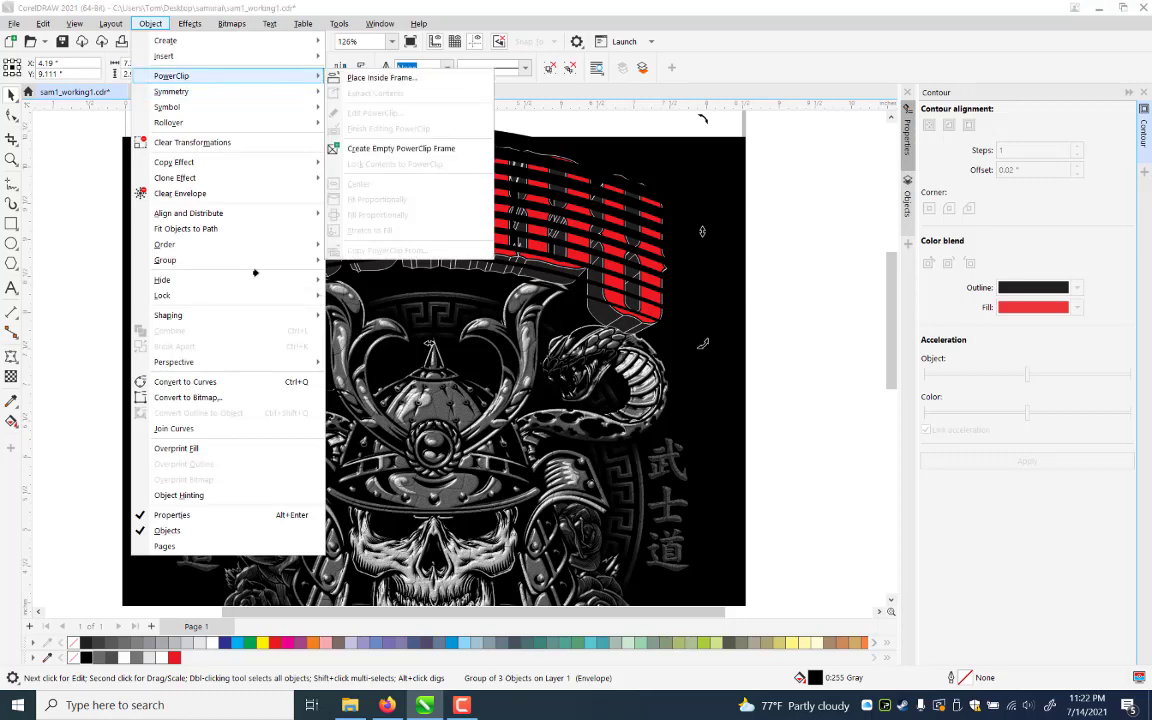
pyautogui.click(257, 276)
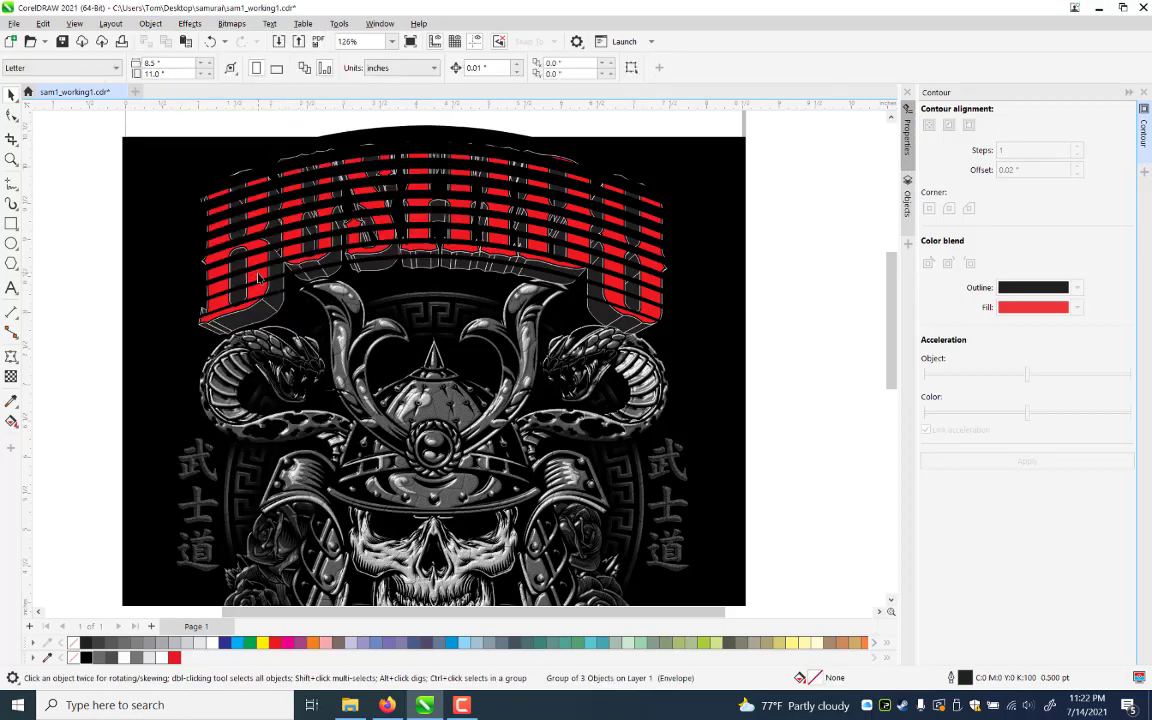
pyautogui.click(258, 278)
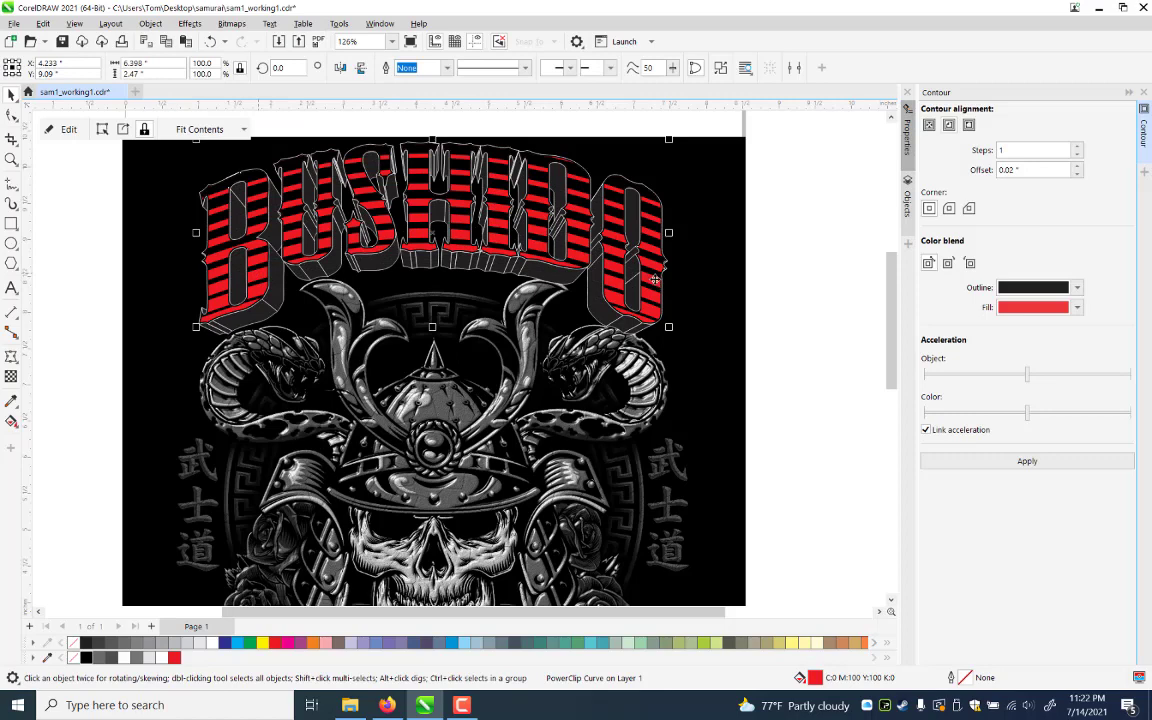
# Try a white fill on the striped BUSHIDO face and settle on 90% black
pyautogui.click(211, 644)
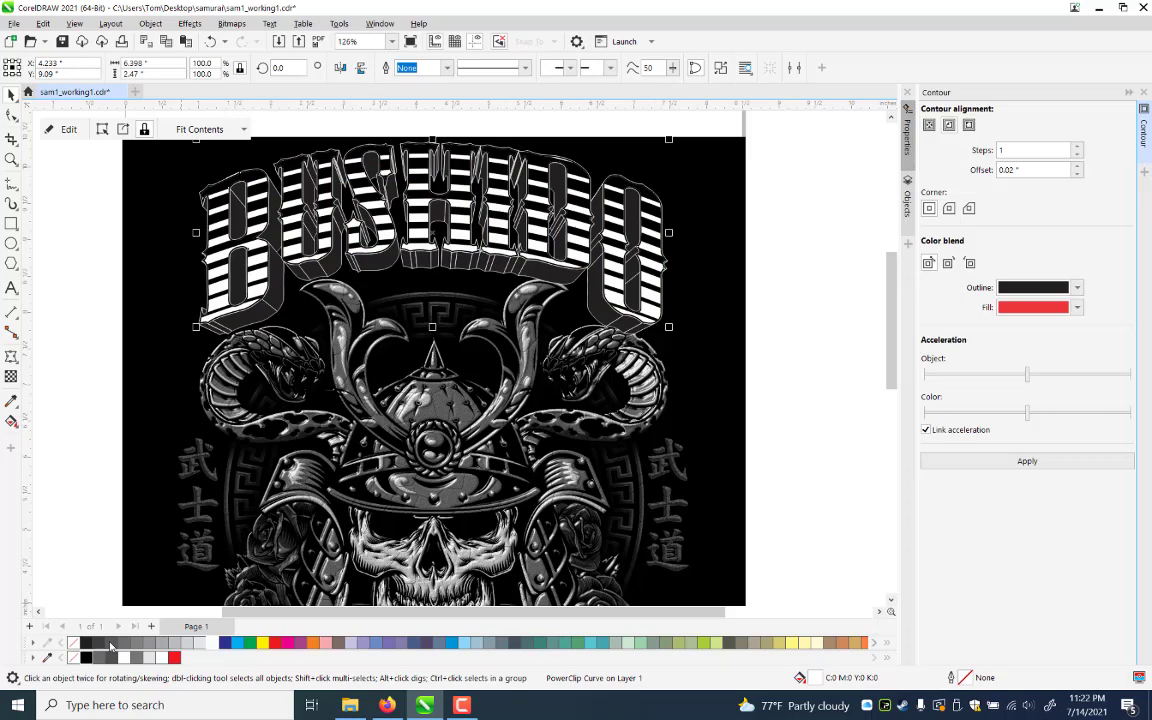
pyautogui.click(96, 645)
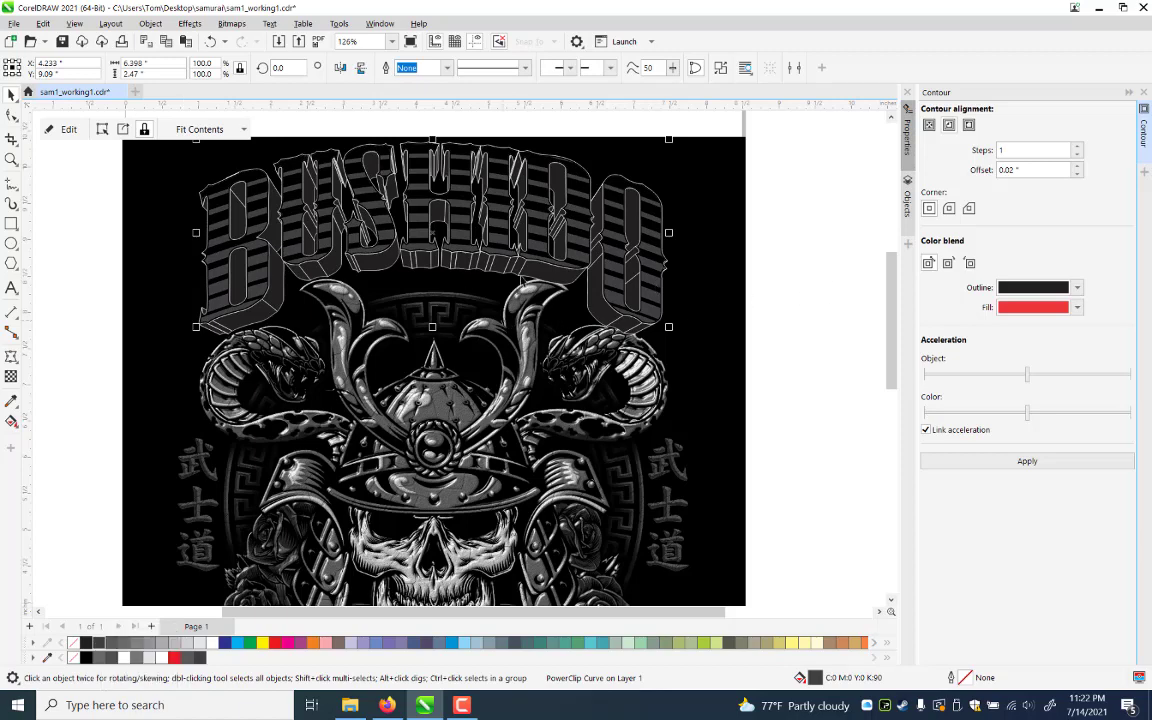
pyautogui.press('Escape')
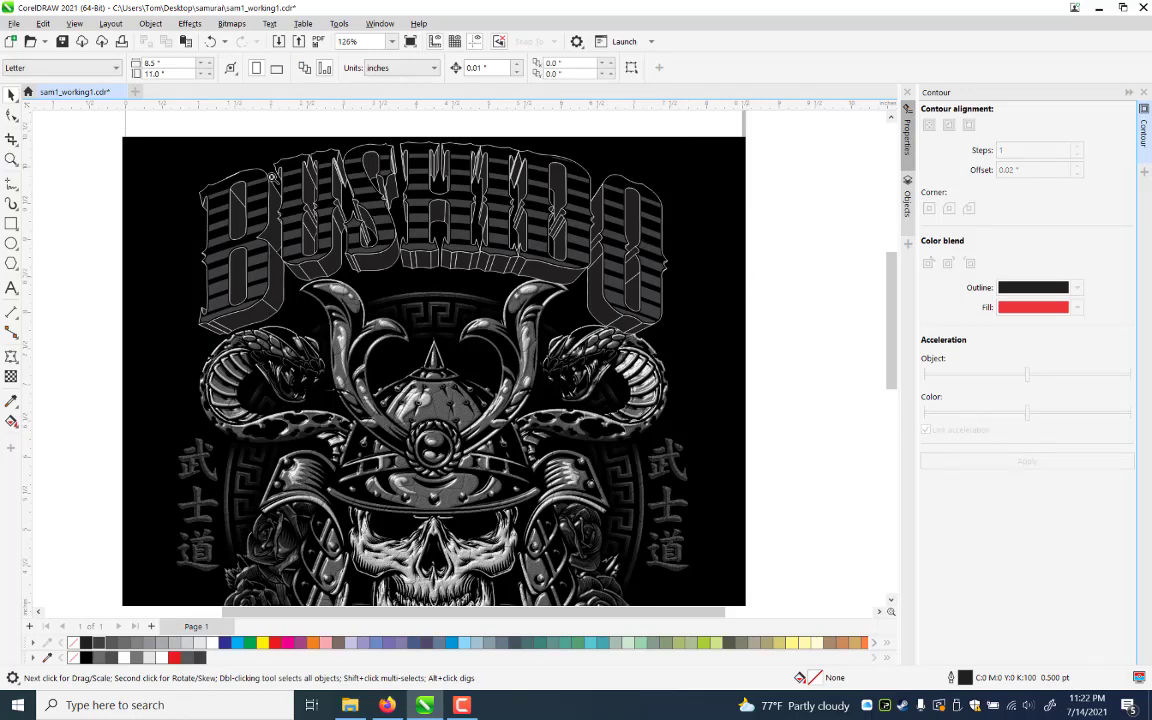
# Inspect the letter B up close and try shifting the striped face slightly upward from the extrusion
pyautogui.press('z')
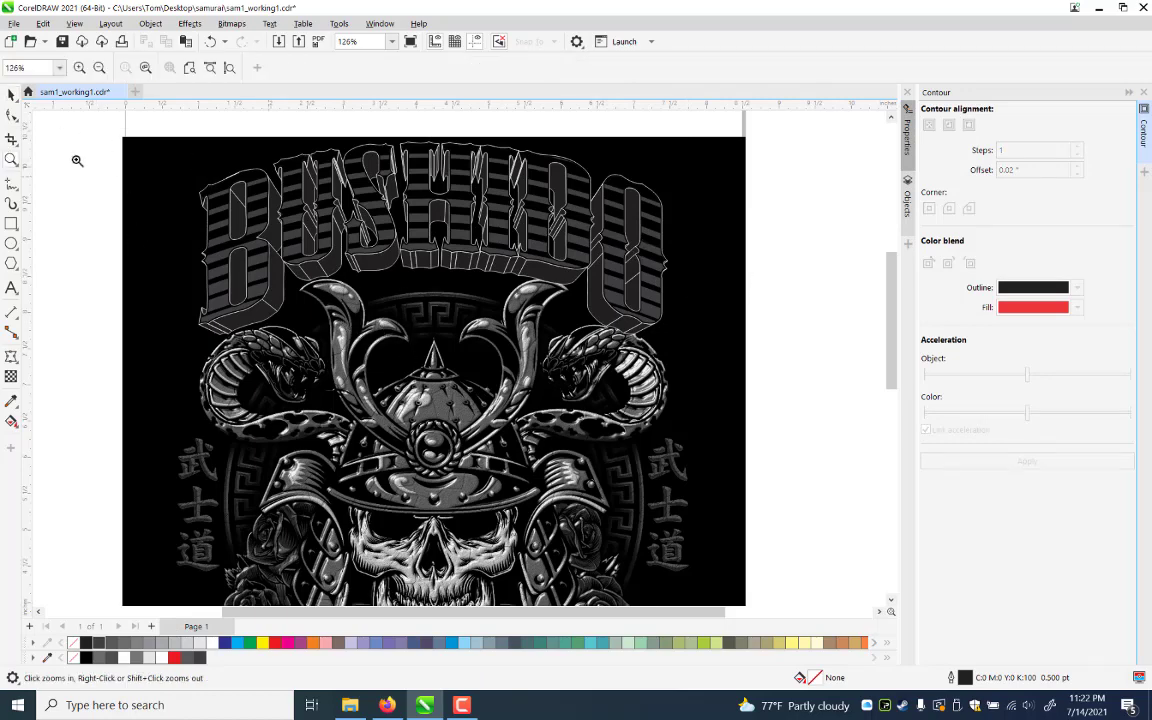
pyautogui.click(200, 201)
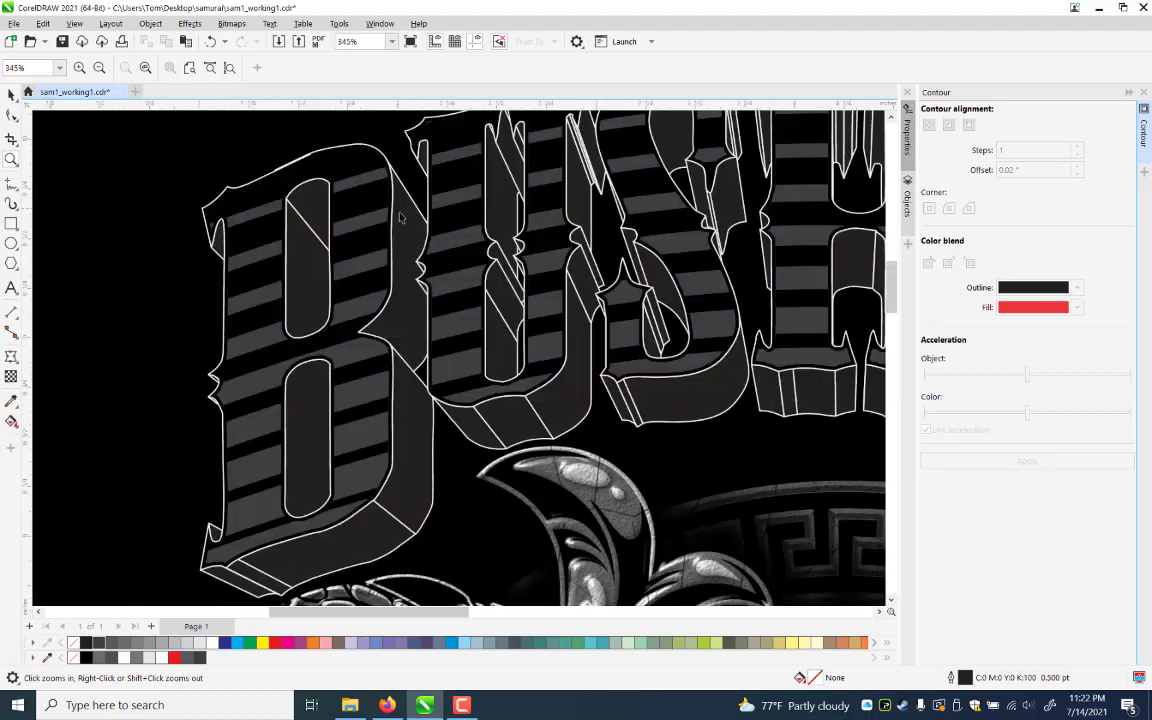
pyautogui.press('space')
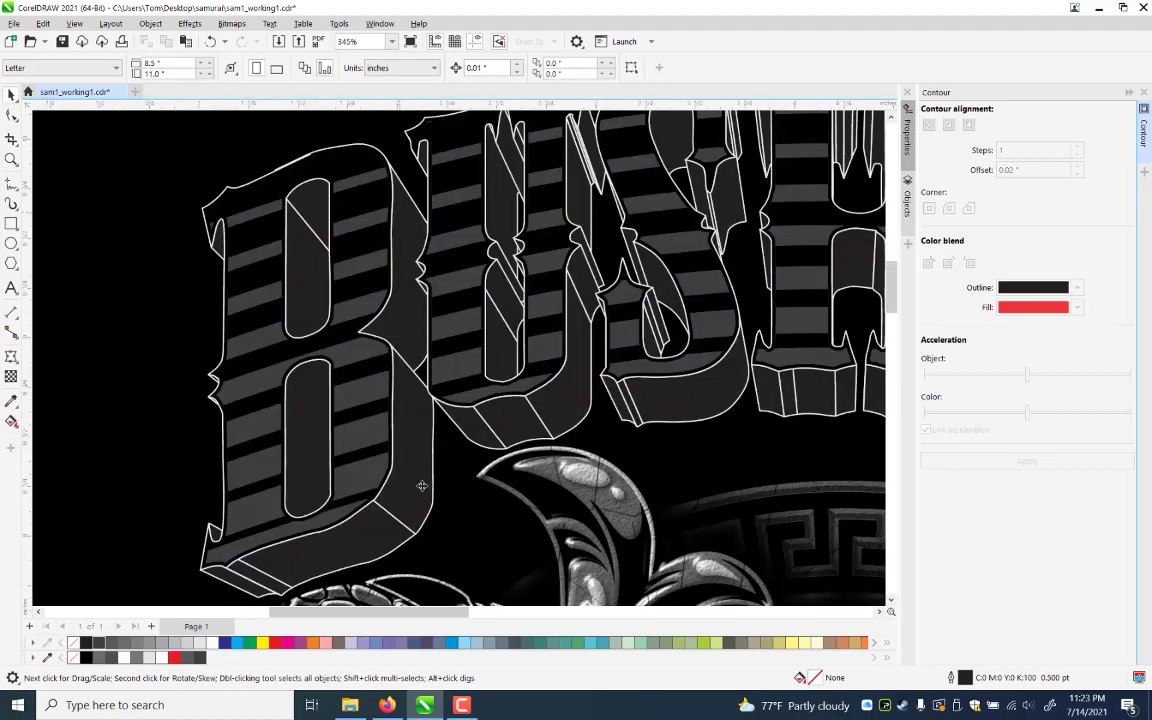
pyautogui.click(372, 442)
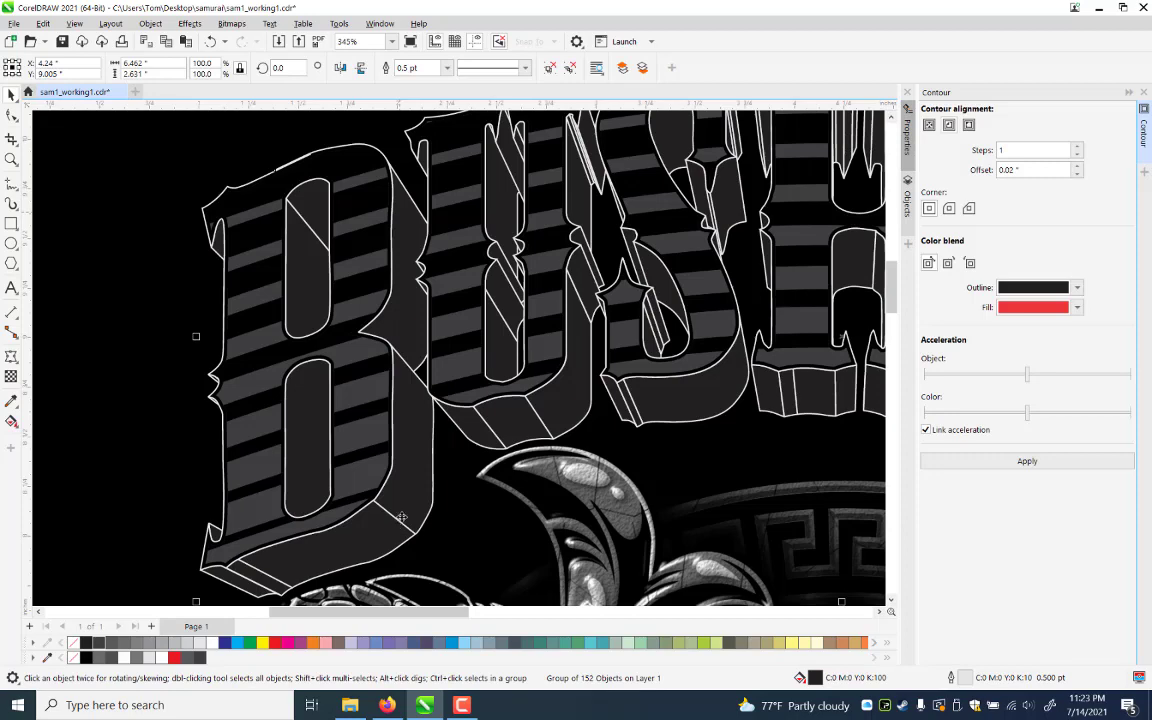
pyautogui.keyDown('ctrl'); pyautogui.click(242, 556); pyautogui.keyUp('ctrl')
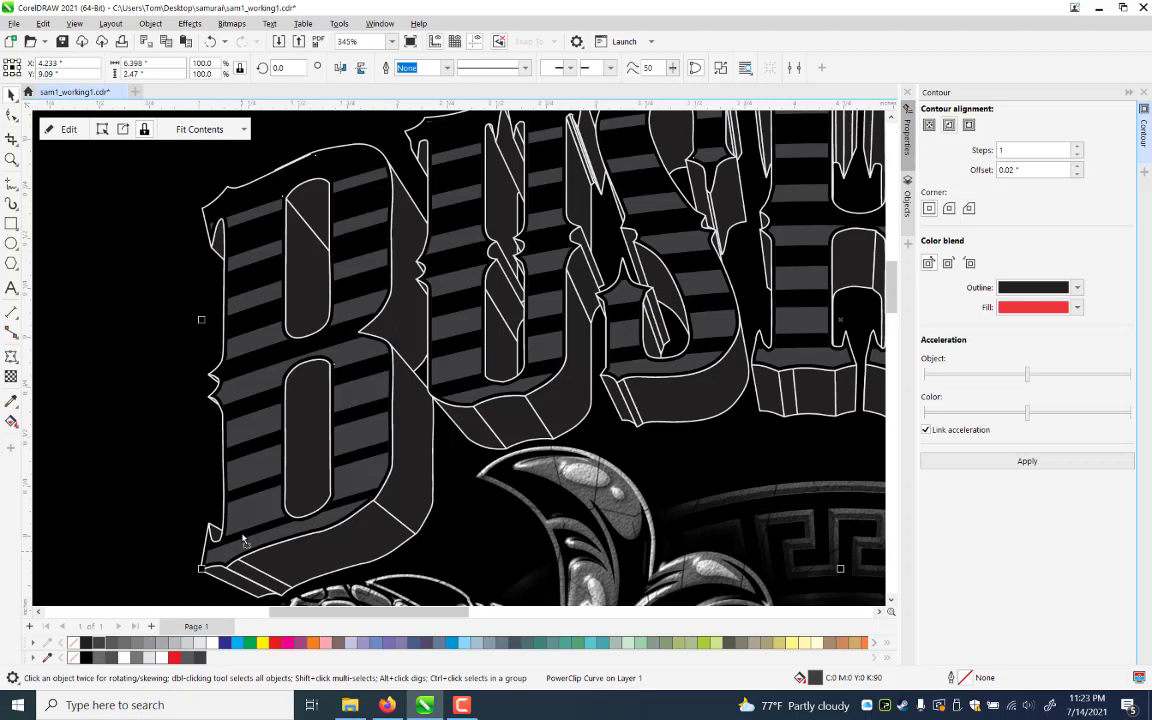
pyautogui.moveTo(242, 556); pyautogui.dragTo(242, 540)
pyautogui.click(11, 160)
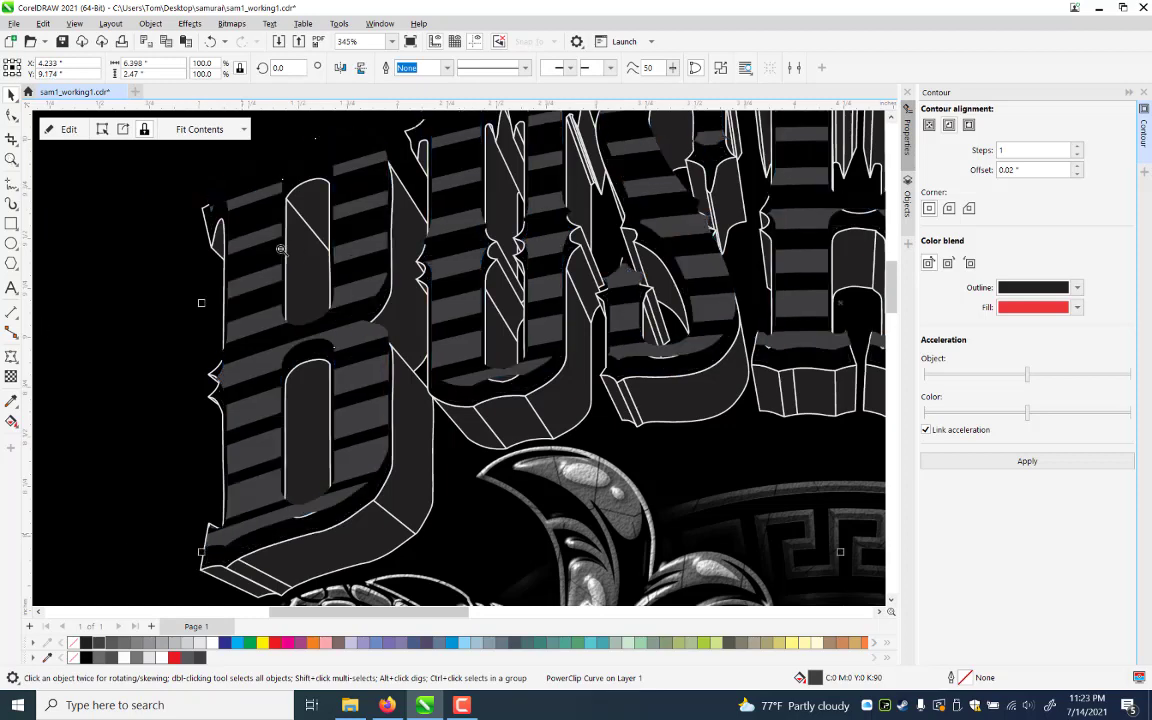
pyautogui.press('z')
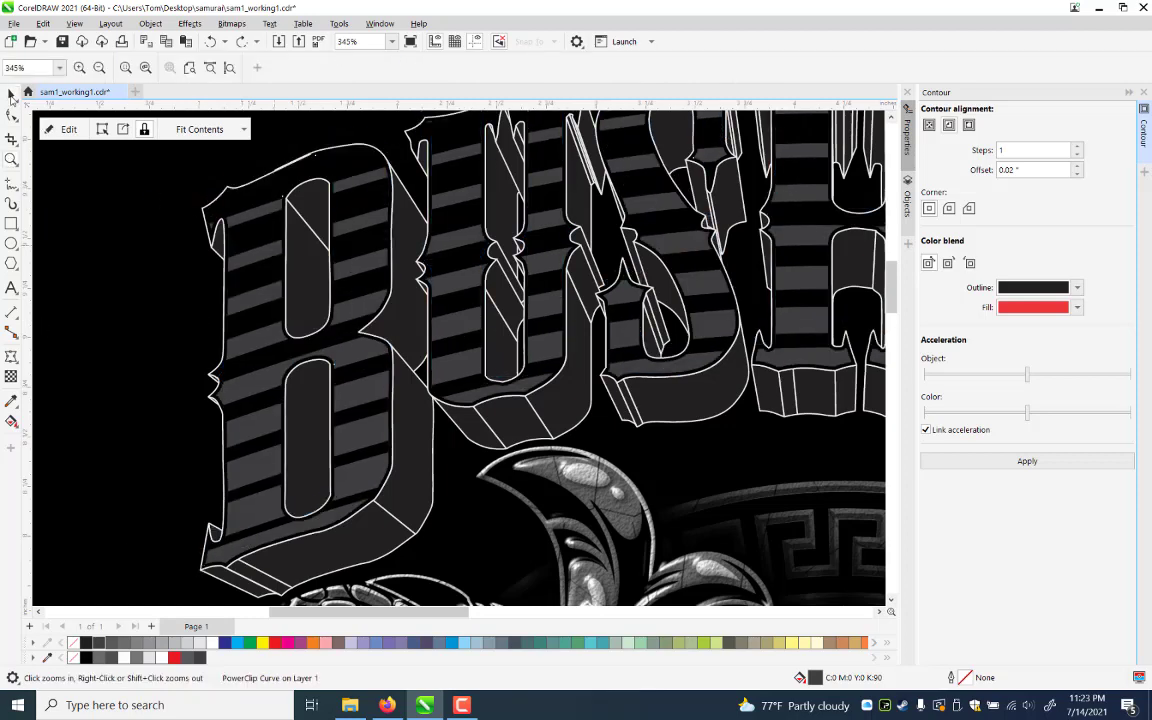
pyautogui.click(12, 96)
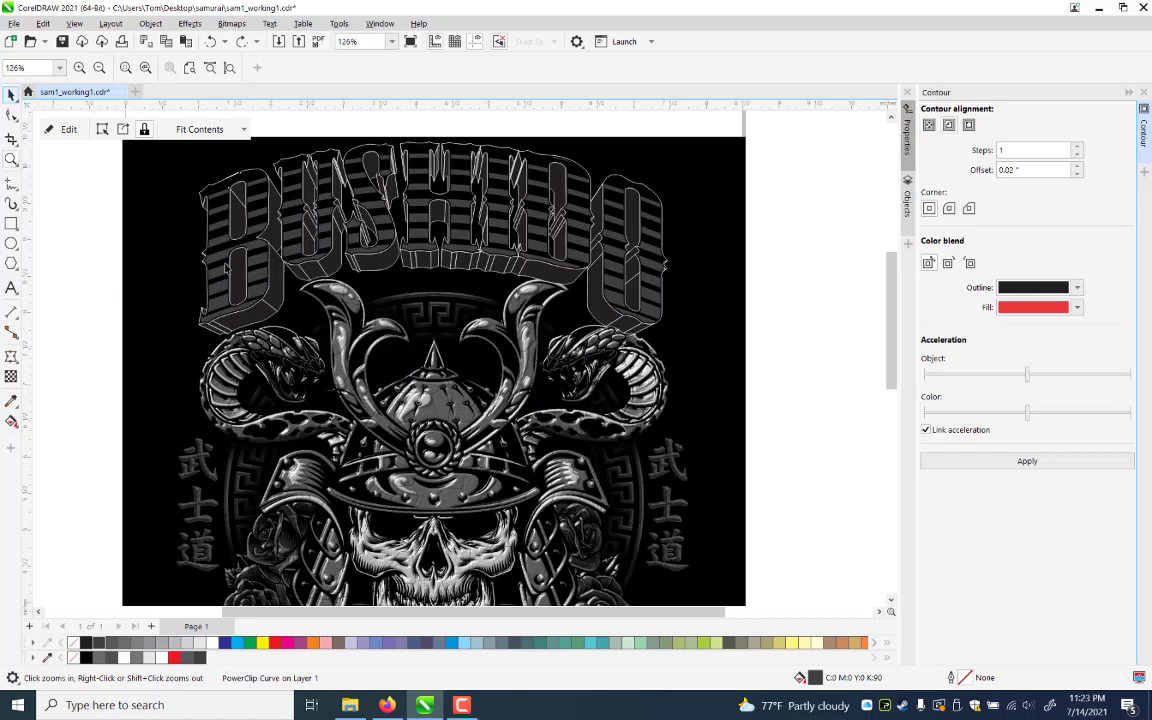
pyautogui.press('Escape')
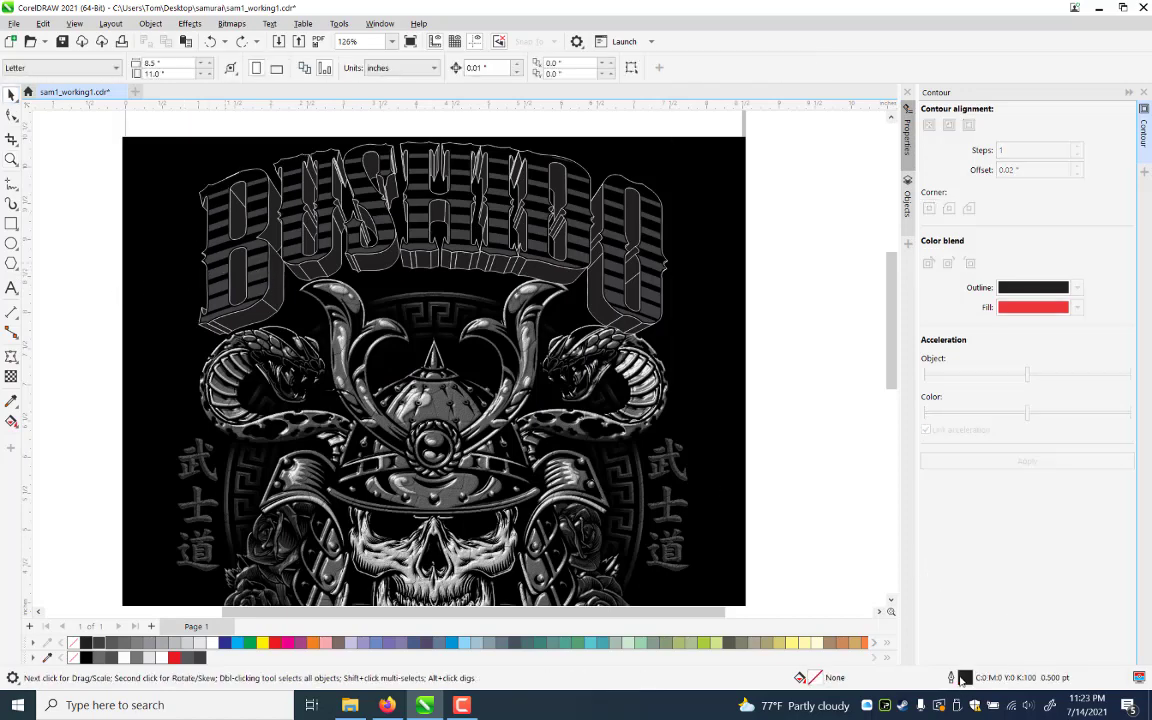
# Give the striped BUSHIDO face a black 2 pt outline with rounded corners, round line caps and scaling with the object
pyautogui.click(255, 294)
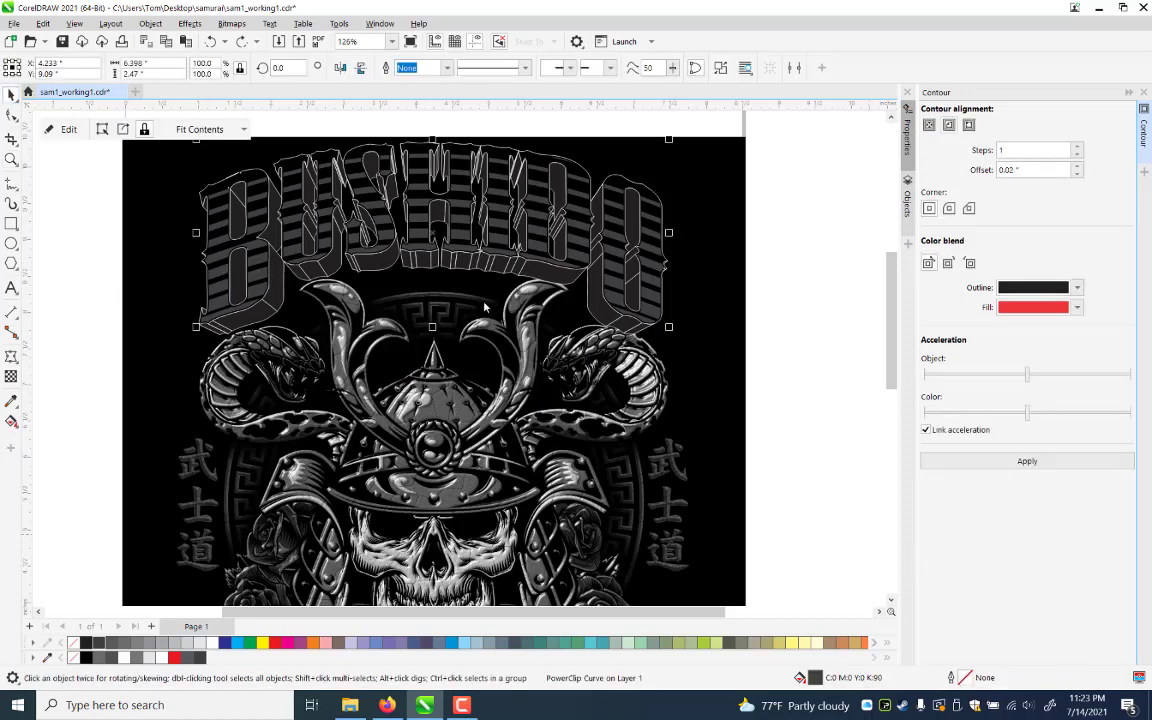
pyautogui.press('F12')
pyautogui.click(470, 300)
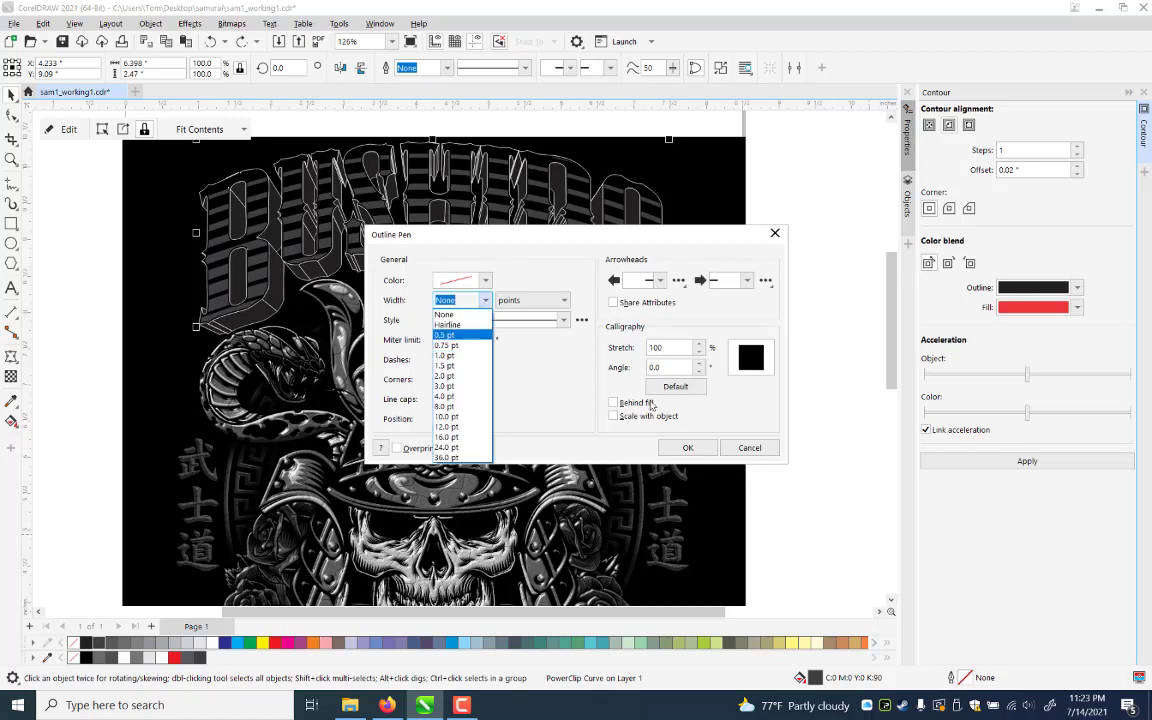
pyautogui.press('Down')
pyautogui.press('Down')
pyautogui.press('Down')
pyautogui.press('Down')
pyautogui.press('Return')
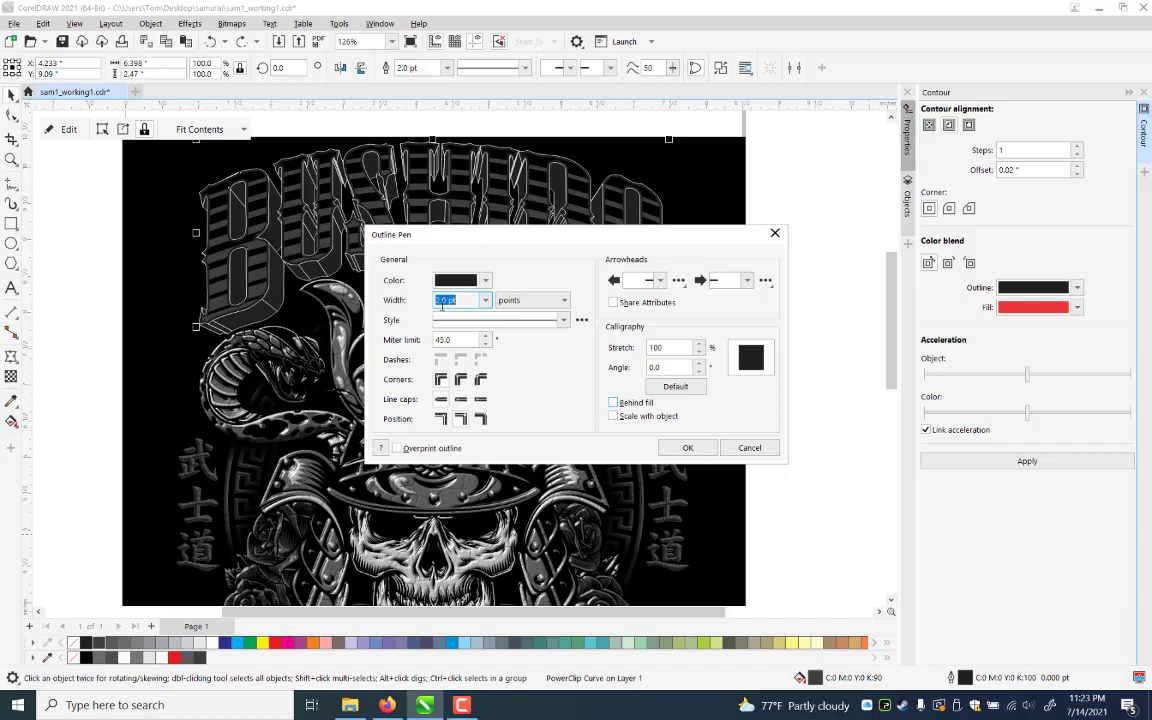
pyautogui.click(613, 416)
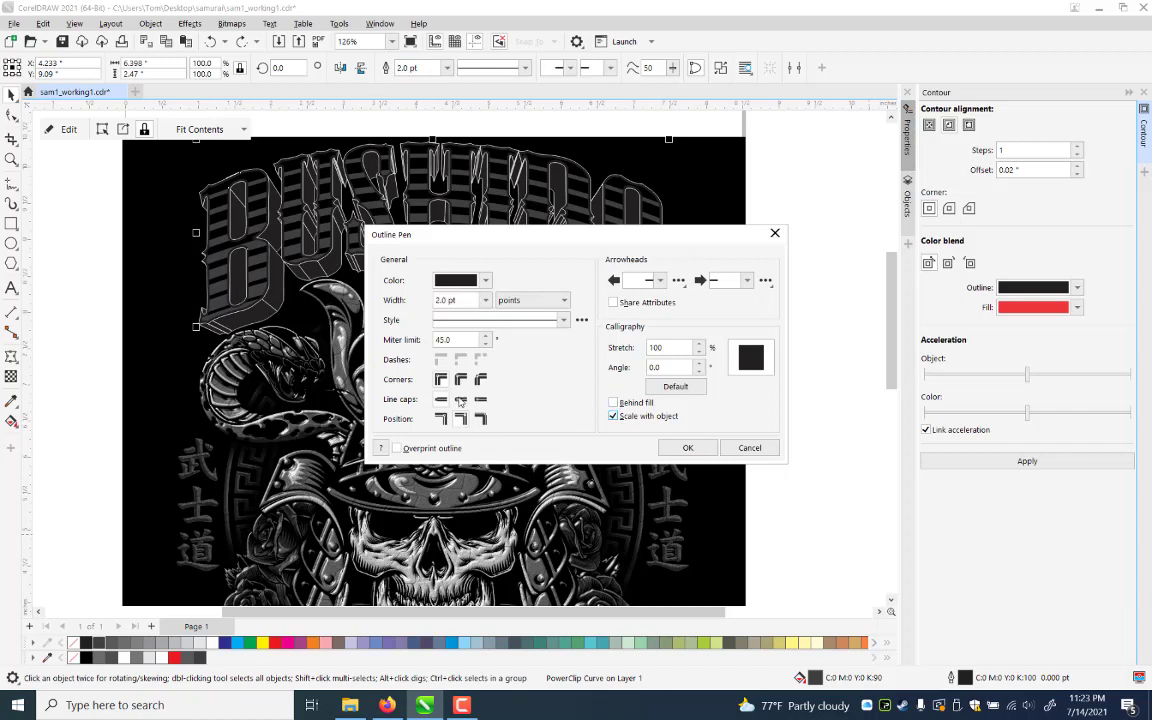
pyautogui.click(461, 381)
pyautogui.click(460, 399)
pyautogui.click(688, 448)
pyautogui.rightClick(87, 658)
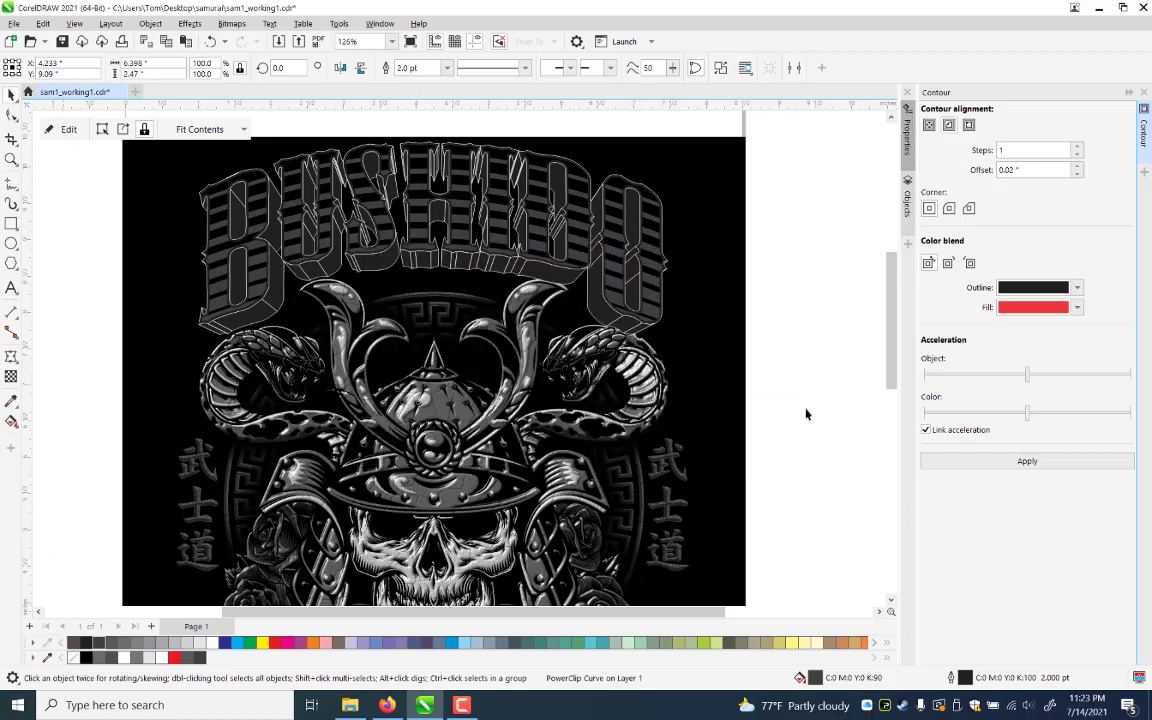
# Move the striped BUSHIDO face off the extruded lettering to the artwork's right side
pyautogui.click(220, 234)
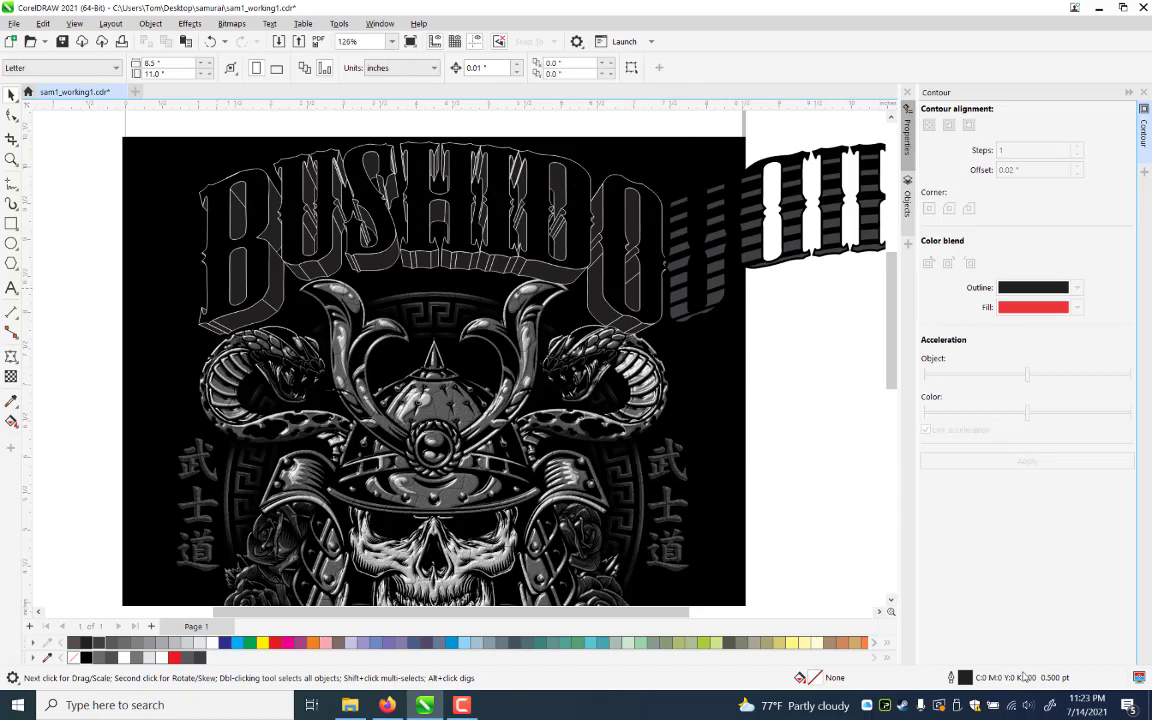
# Give the front BUSHIDO lettering above the extrusion a 3 pt outline with rounded corners and round line caps
pyautogui.click(632, 306)
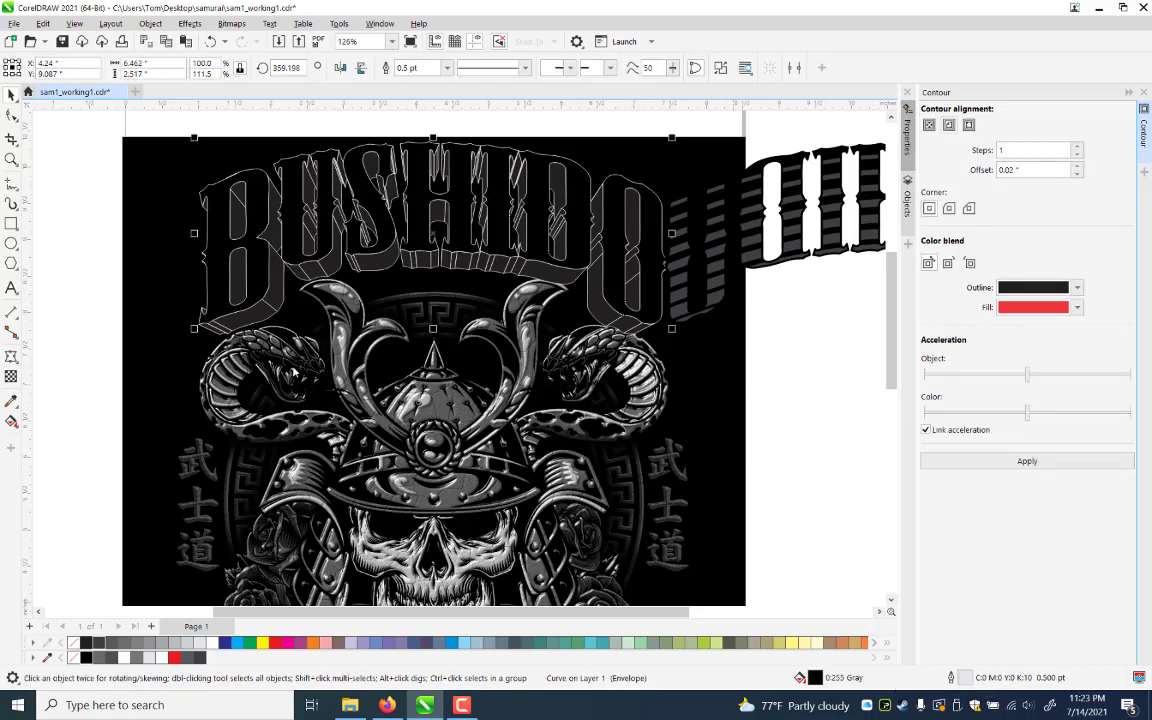
pyautogui.press('F12')
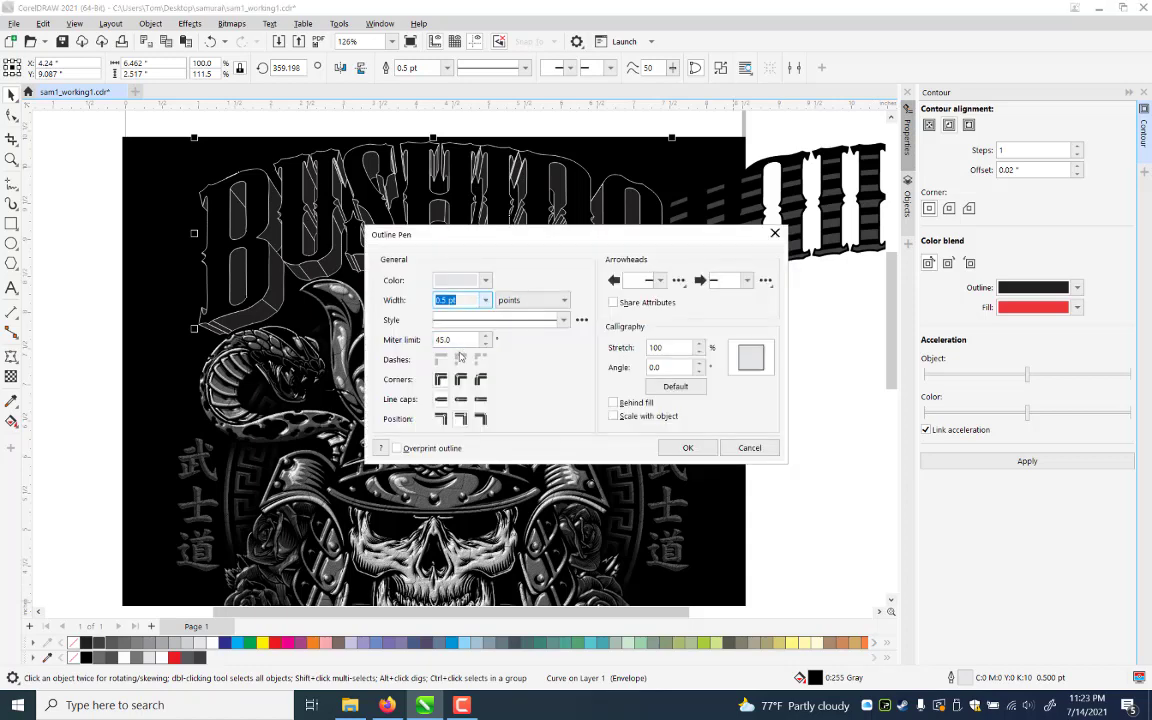
pyautogui.hotkey('alt', 'Down')
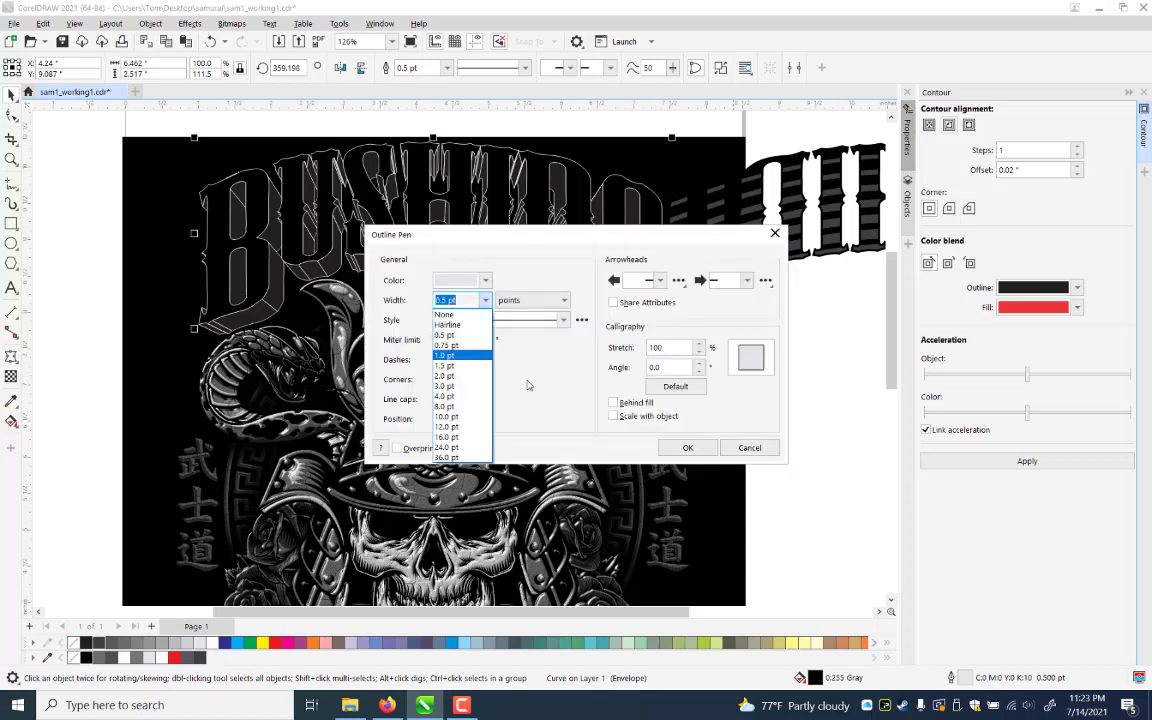
pyautogui.press('Down')
pyautogui.press('Down')
pyautogui.press('Down')
pyautogui.press('Return')
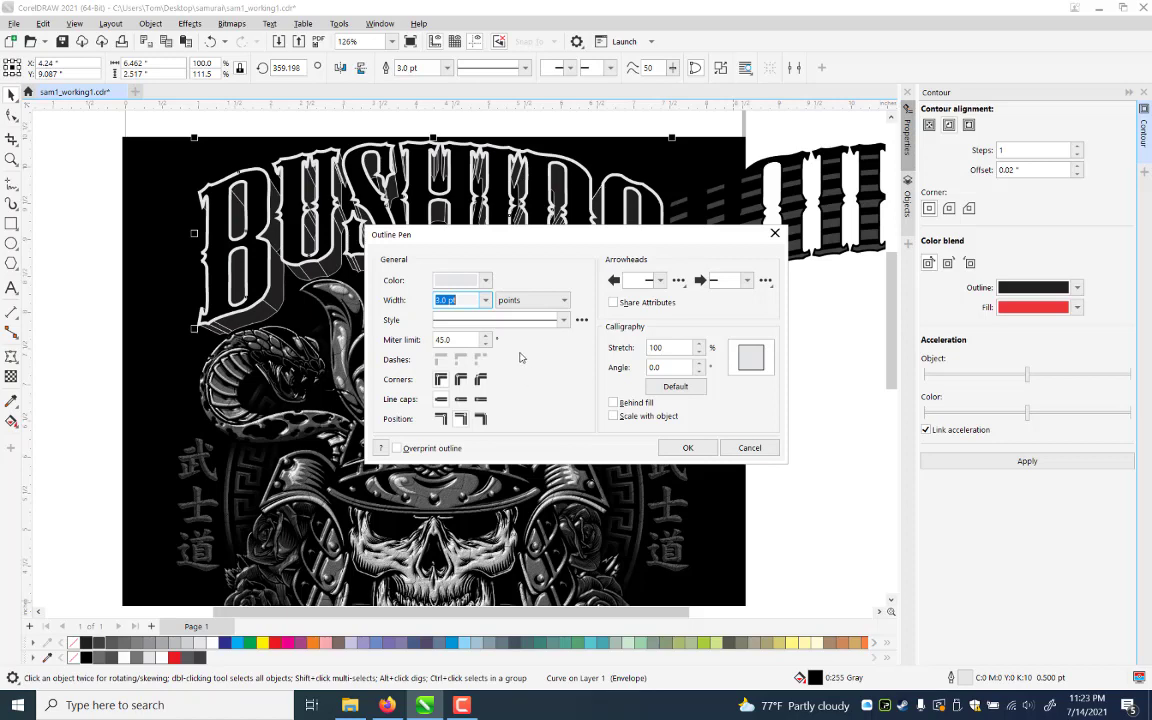
pyautogui.click(460, 400)
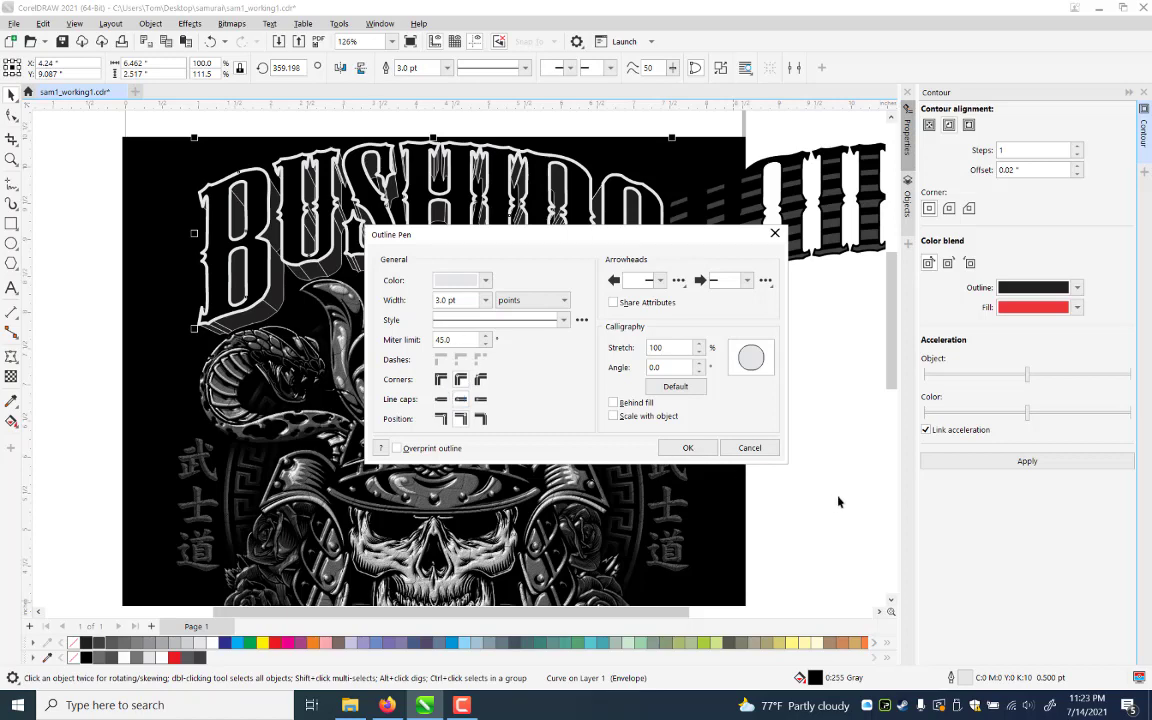
pyautogui.press('Return')
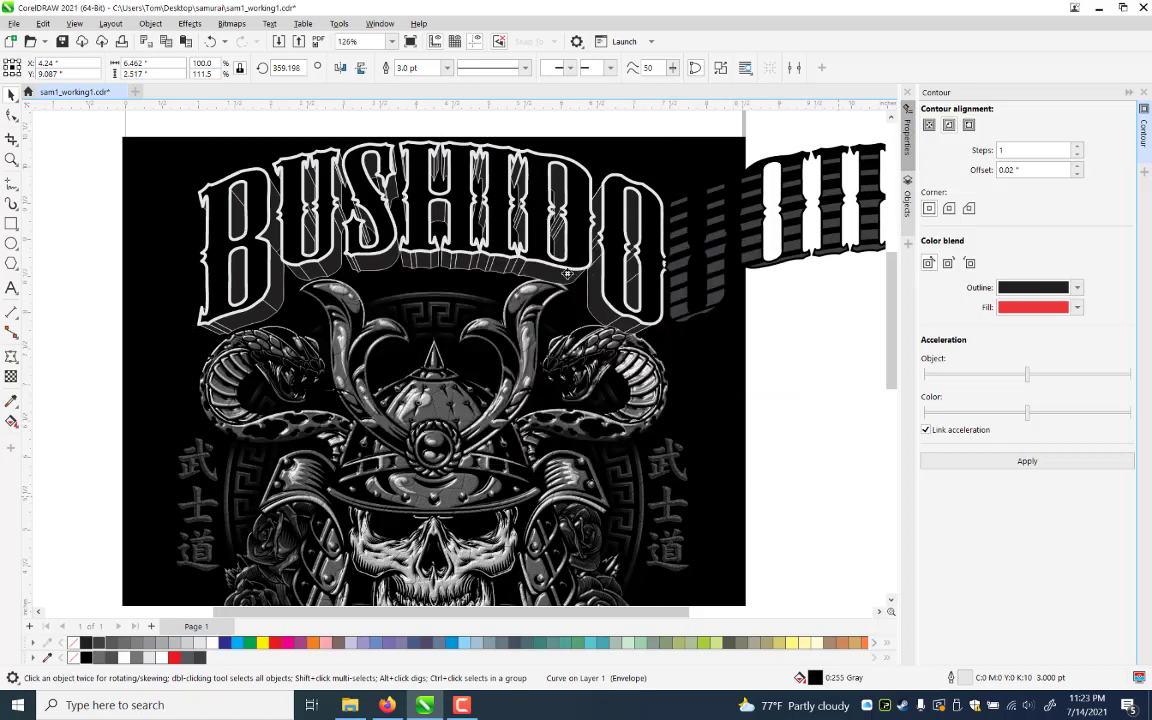
# Try to copy all properties of the outlined front BUSHIDO lettering onto the extrusion behind it
pyautogui.press('Escape')
pyautogui.click(564, 273)
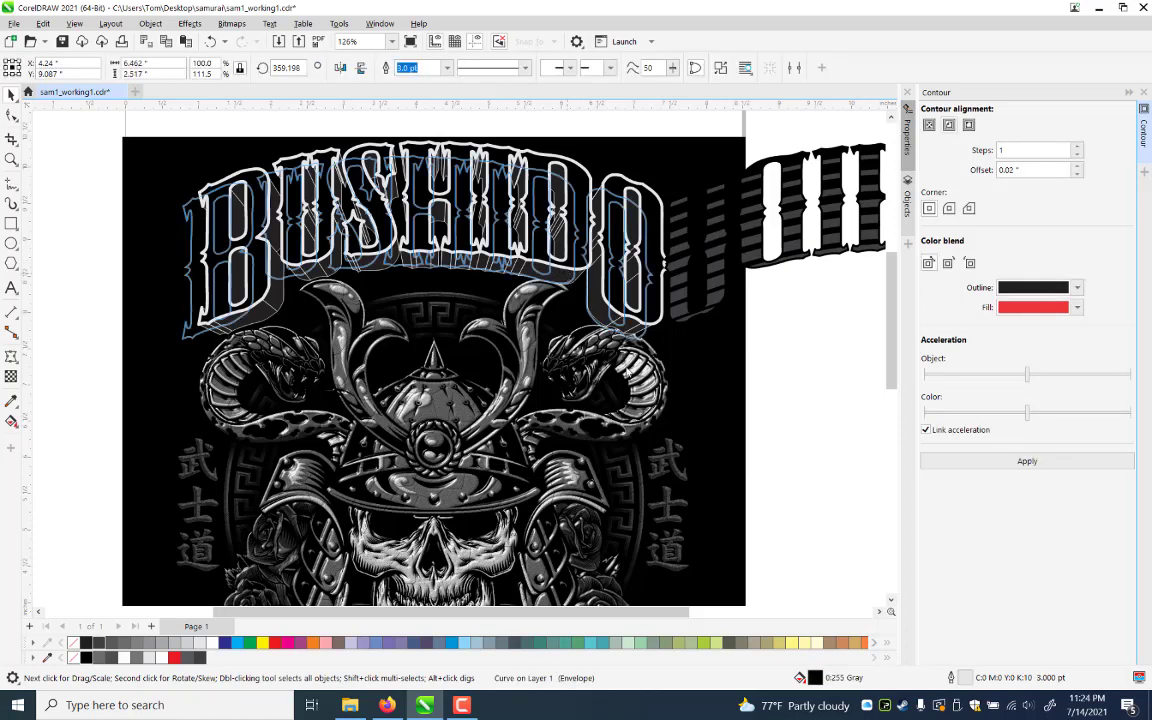
pyautogui.rightClick(563, 275)
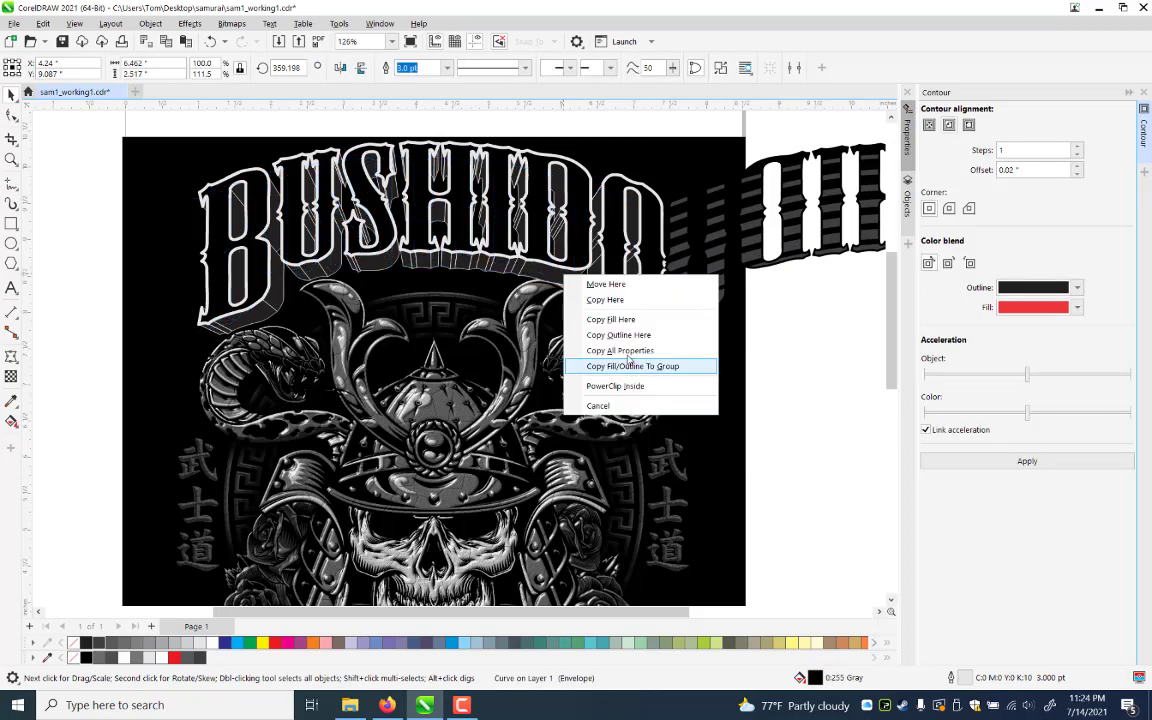
pyautogui.press('Up')
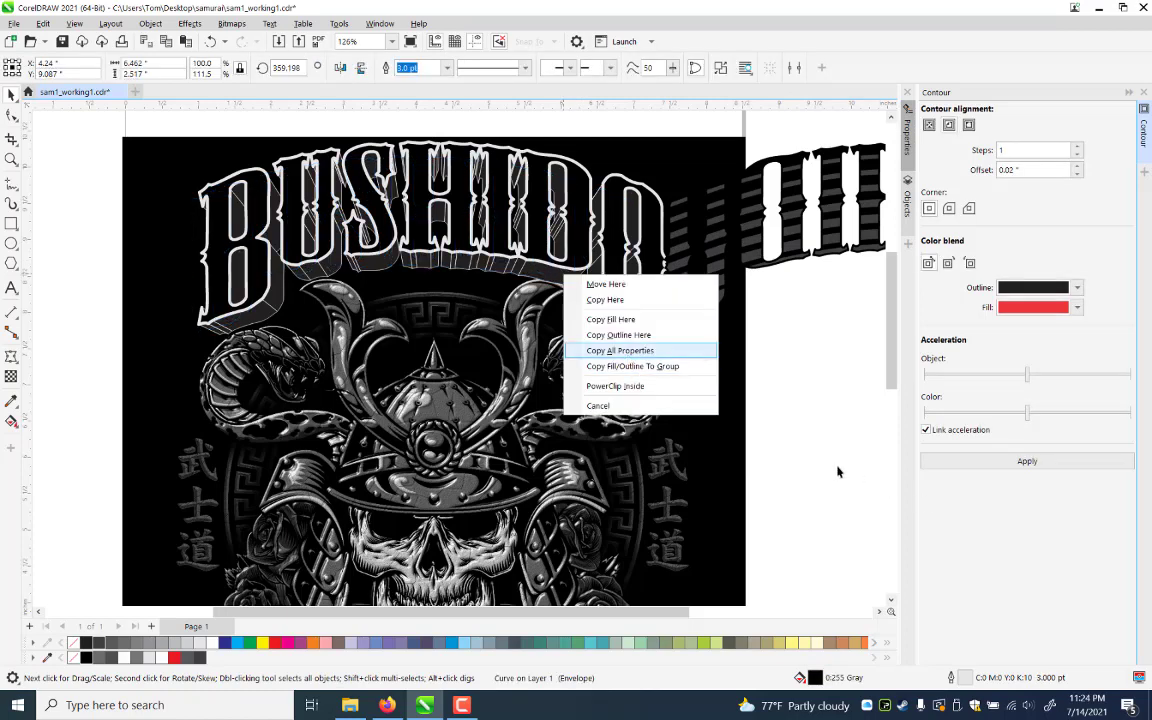
pyautogui.press('Return')
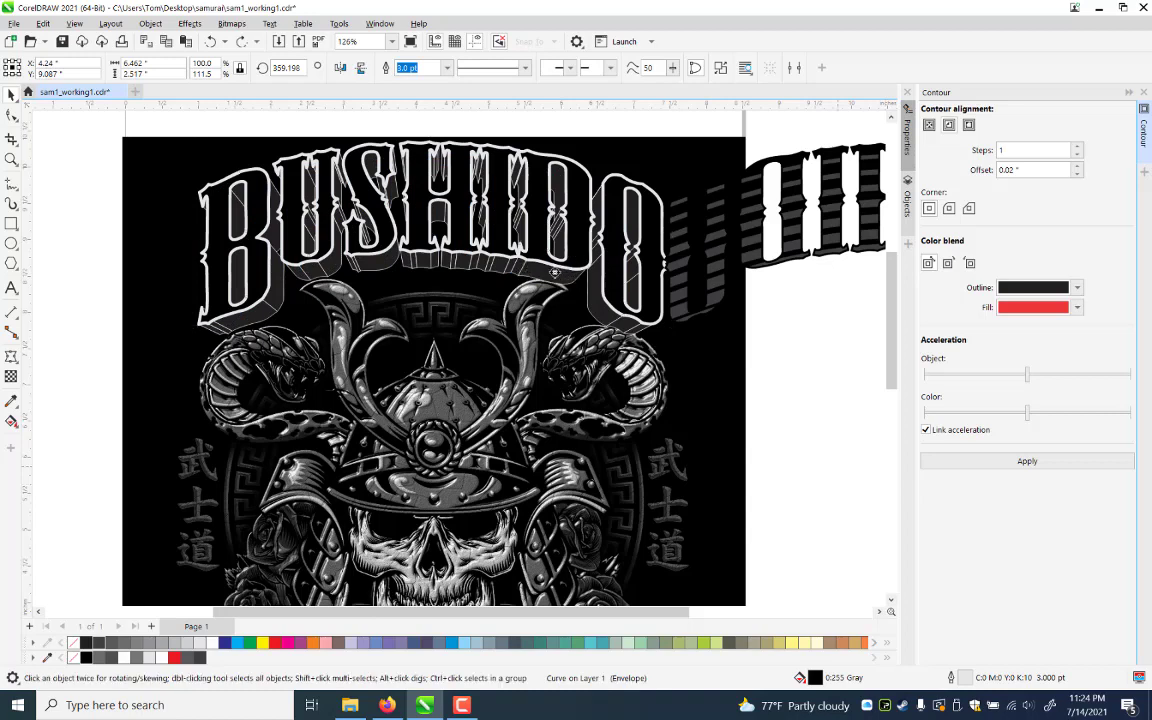
# Copy the front BUSHIDO lettering's fill and outline to the whole extrusion group
pyautogui.press('Escape')
pyautogui.moveTo(574, 252); pyautogui.dragTo(555, 272)
pyautogui.press('Return')
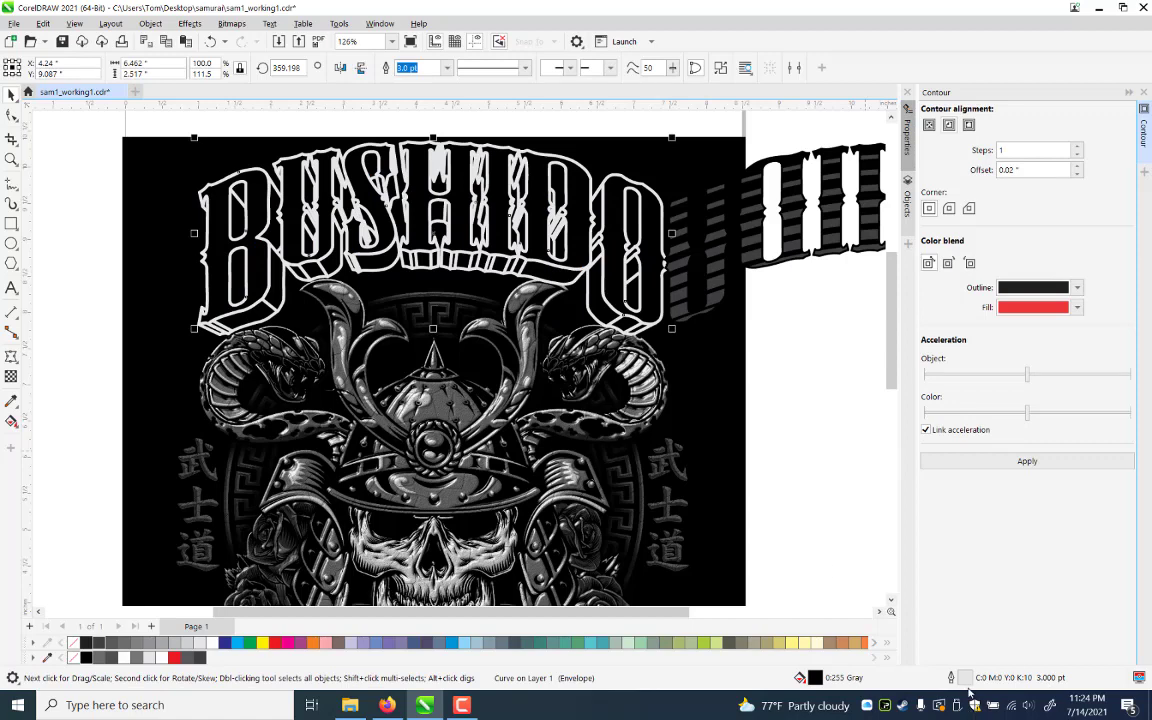
# Set the extrusion group's outline to 5 pt, placed behind the fill and scaling with the object
pyautogui.press('Escape')
pyautogui.click(244, 433)
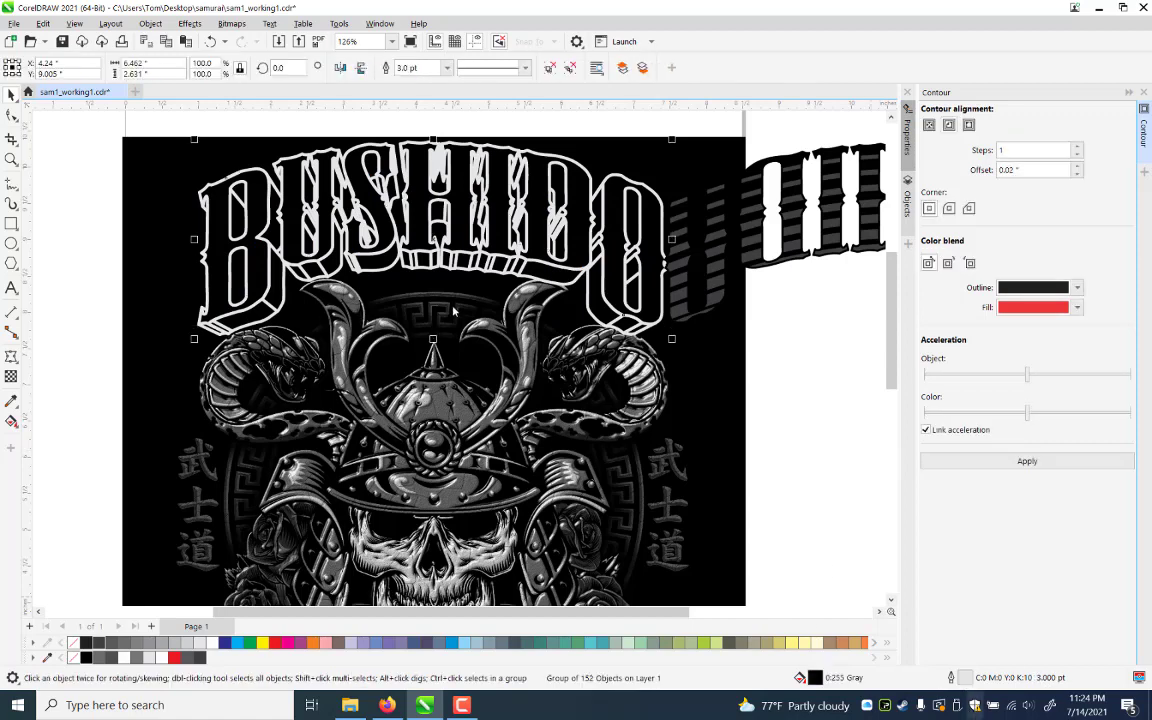
pyautogui.press('F12')
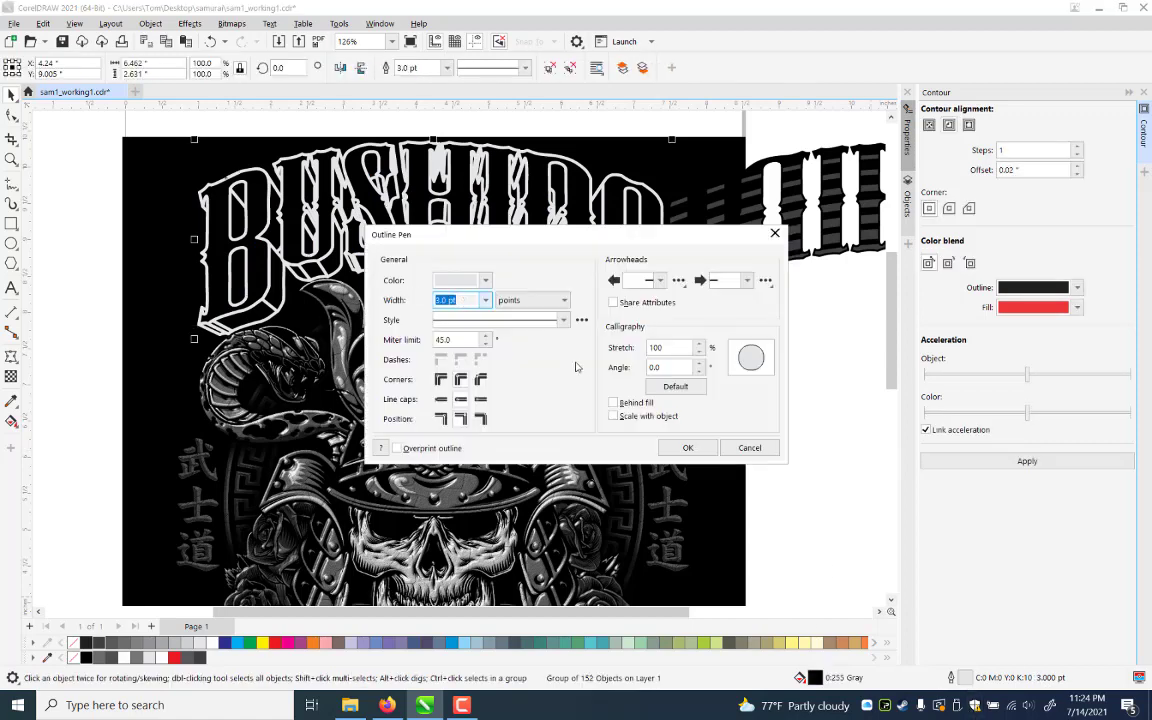
pyautogui.write('5')
pyautogui.click(613, 416)
pyautogui.click(613, 403)
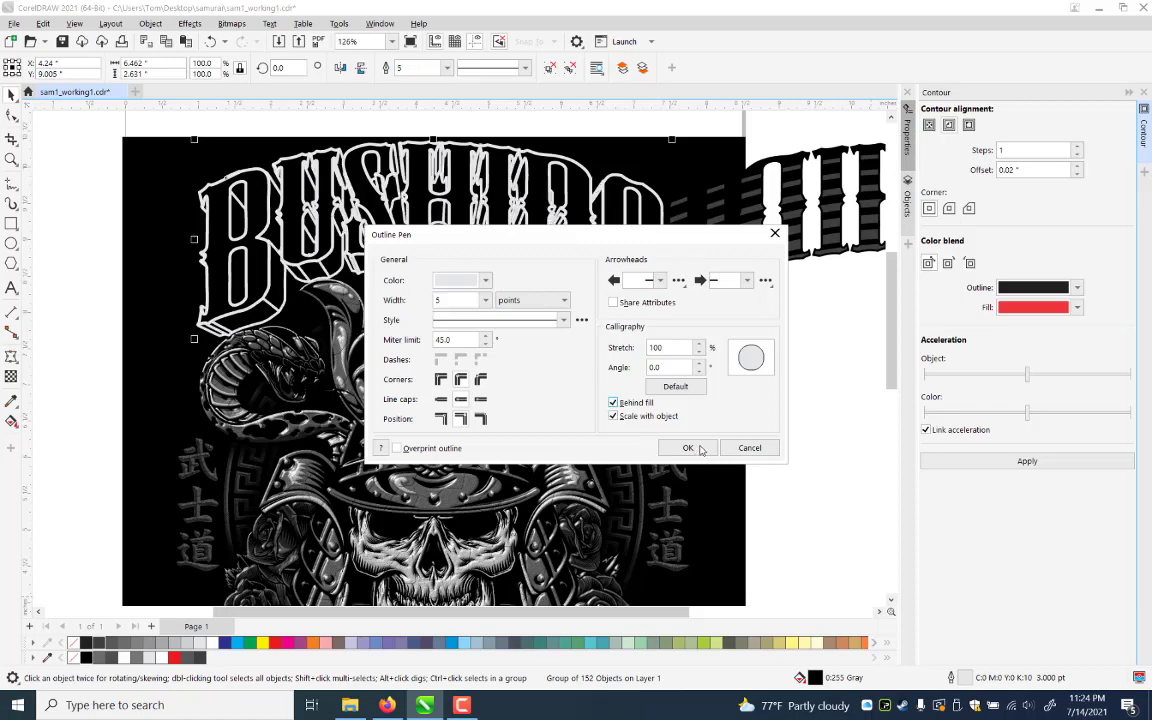
pyautogui.click(700, 449)
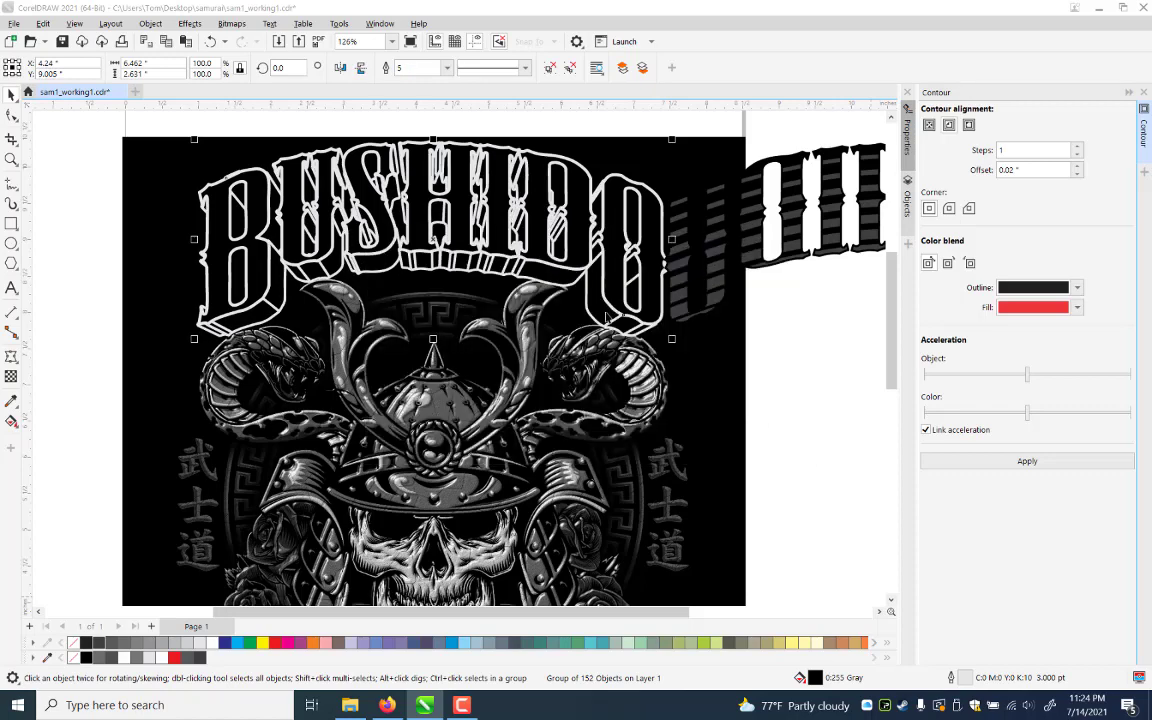
# Duplicate the outlined extrusion group in place and remove the outline from the copy
pyautogui.click(868, 455)
pyautogui.press('Tab')
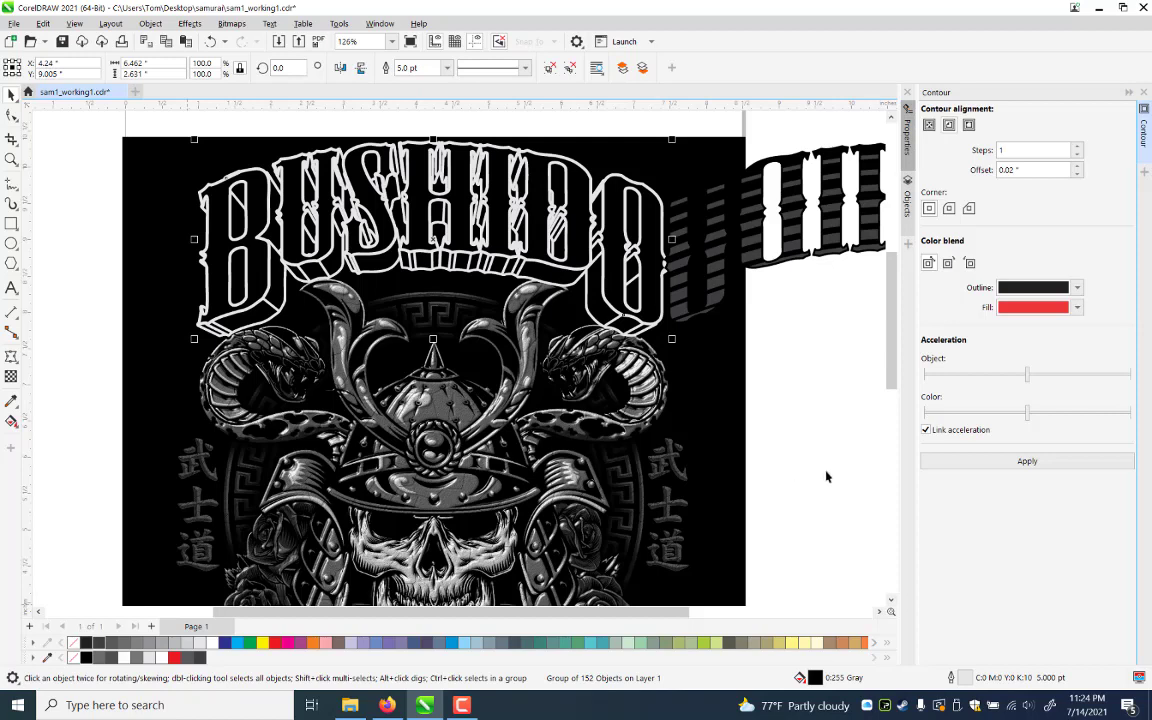
pyautogui.hotkey('ctrl', 'pagedown')
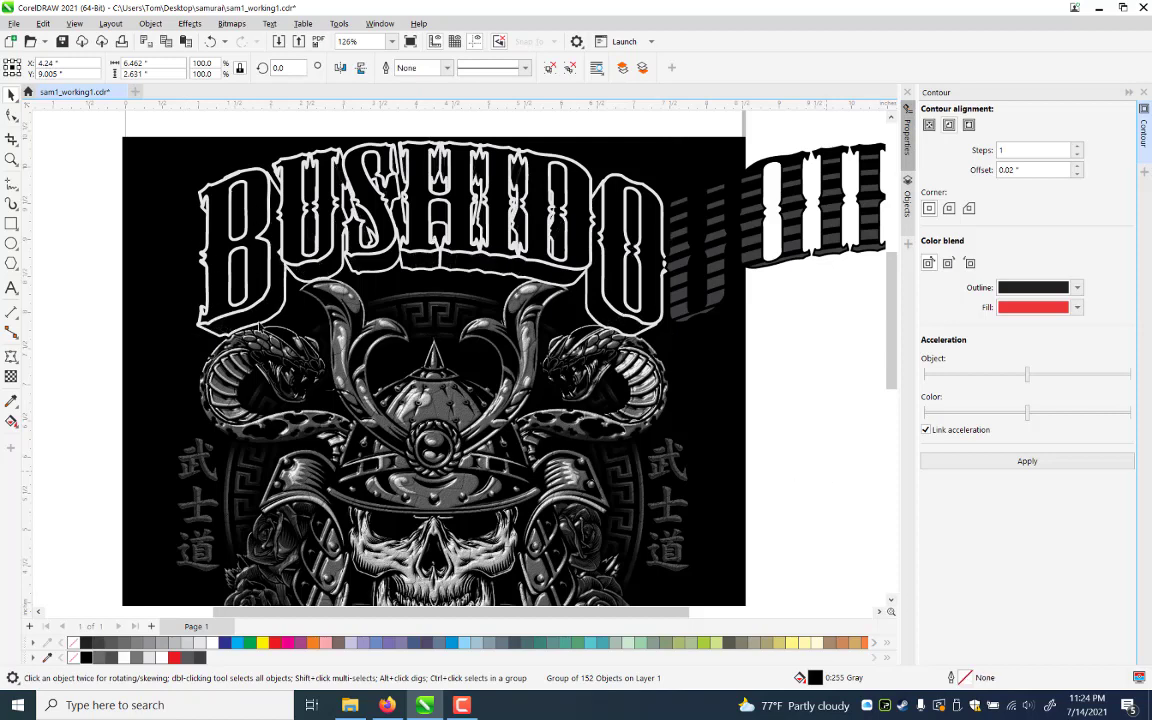
pyautogui.press('Escape')
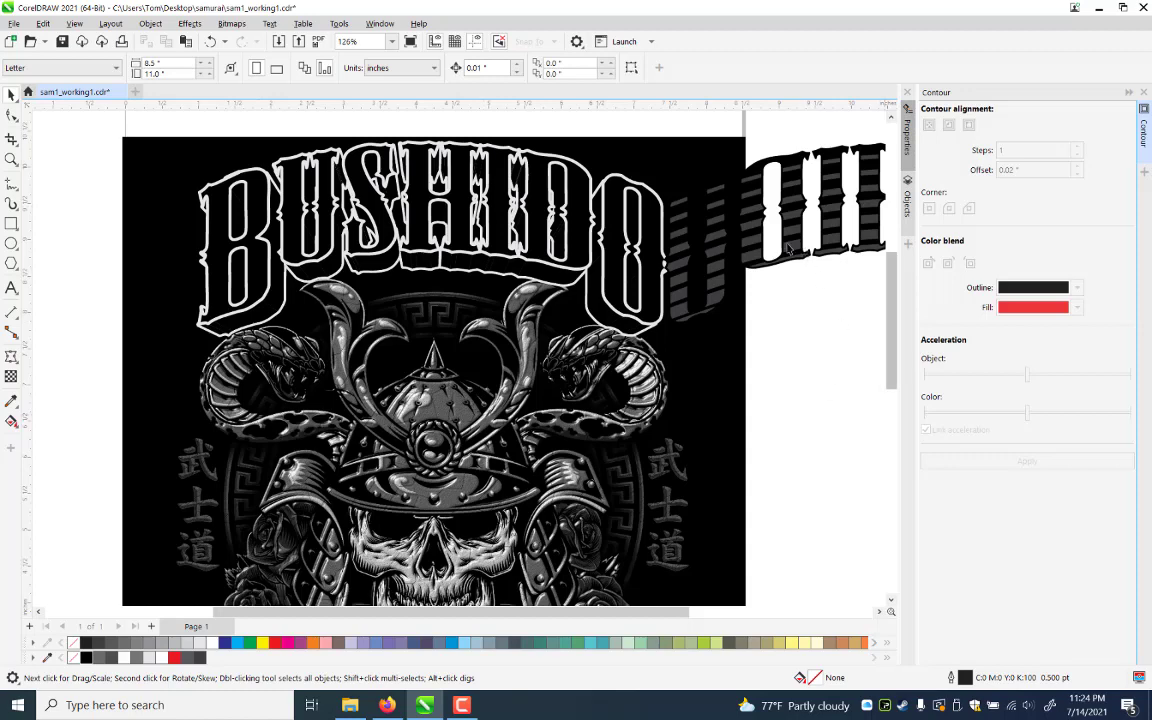
# Mirror the striped BUSHIDO face horizontally back across its inner edge onto the outlined title
pyautogui.moveTo(845, 377); pyautogui.dragTo(588, 436)
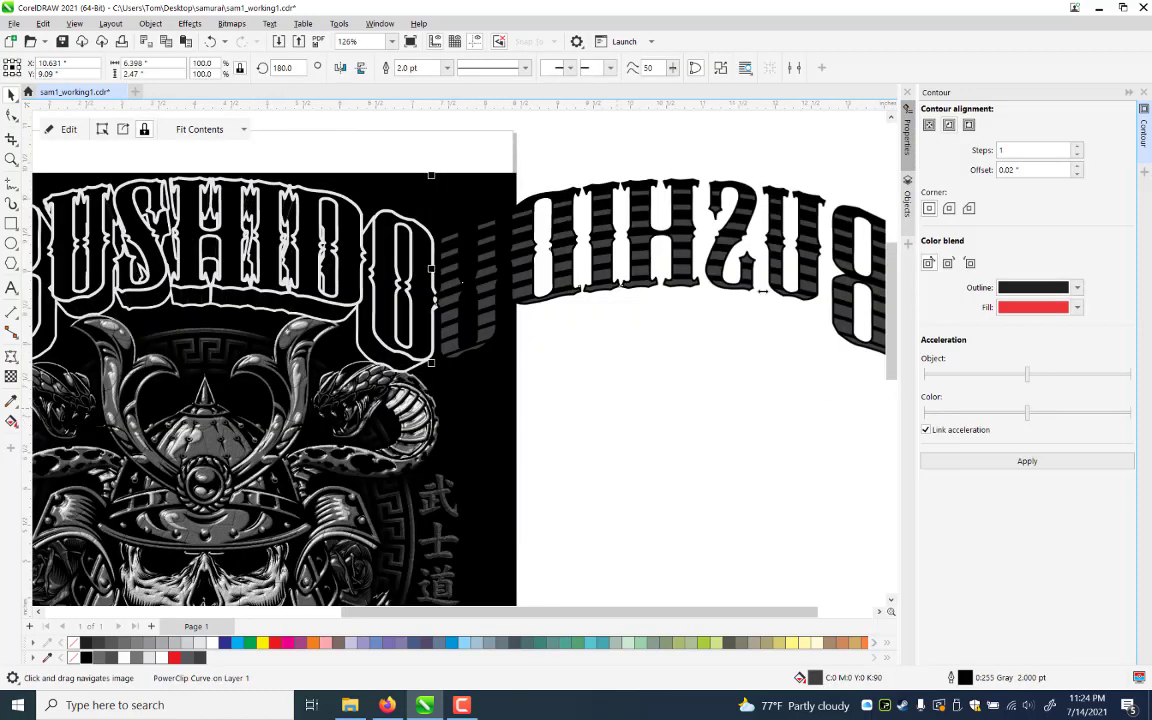
pyautogui.moveTo(762, 291); pyautogui.dragTo(236, 275)
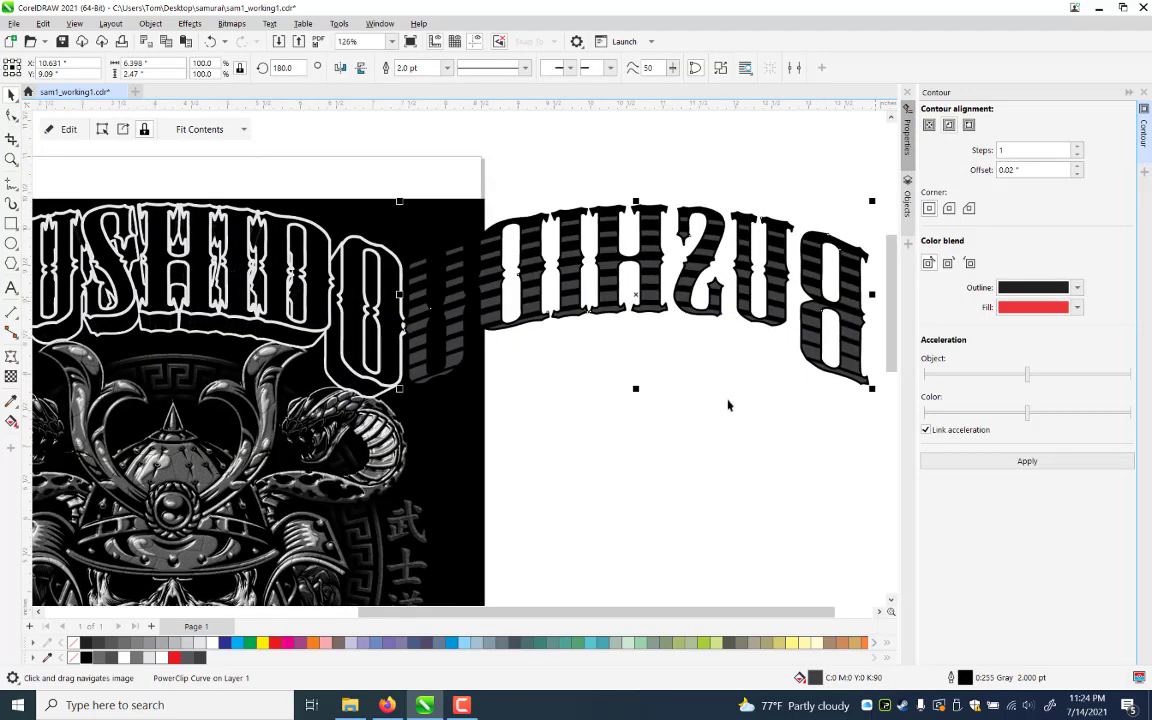
pyautogui.press('Escape')
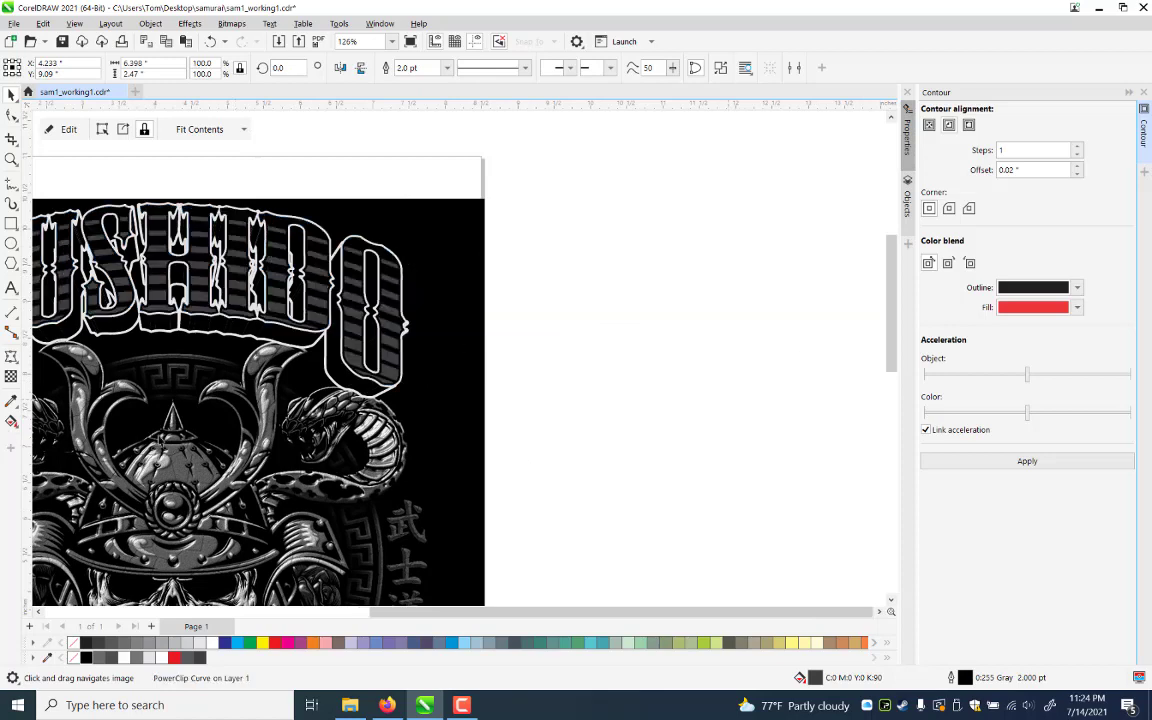
pyautogui.press('Escape')
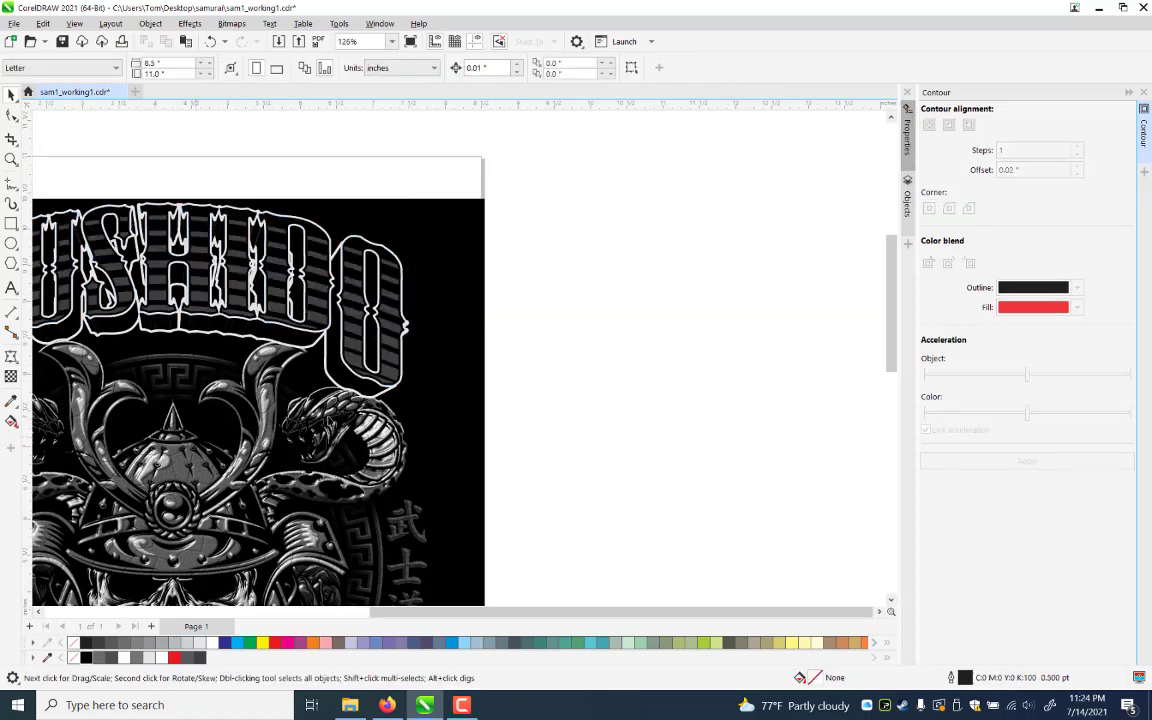
# Select the front BUSHIDO lettering that carries the 3 pt outline
pyautogui.moveTo(99, 278); pyautogui.dragTo(356, 318)
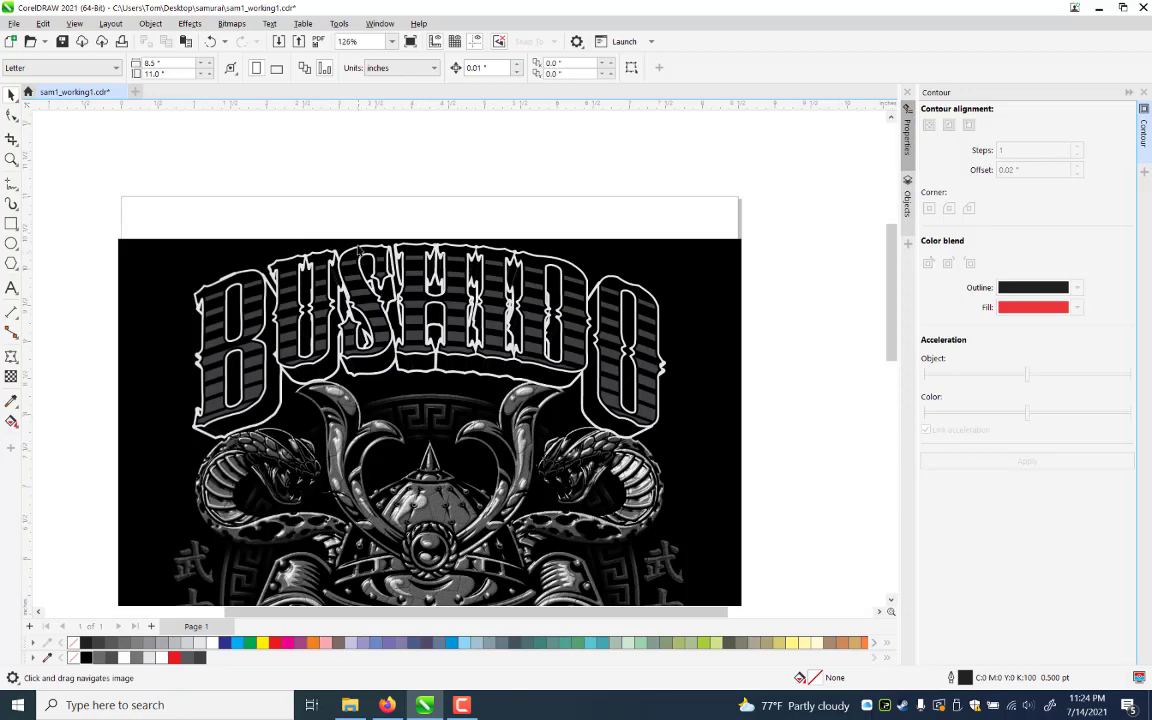
pyautogui.click(358, 248)
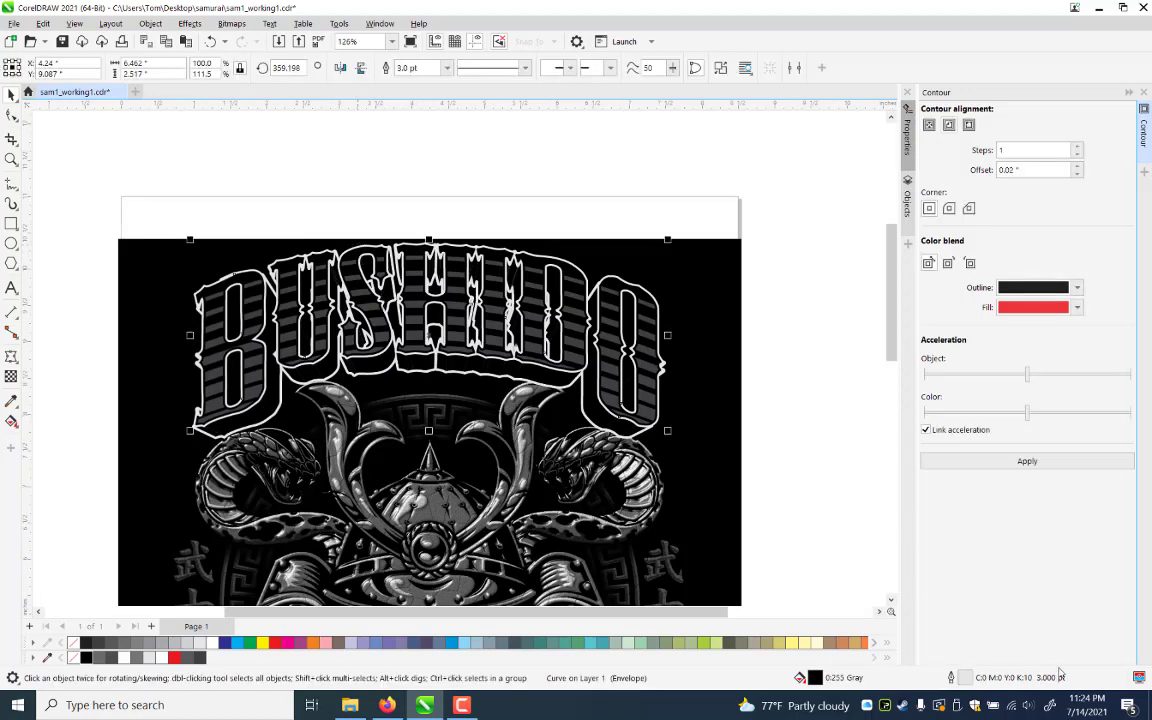
# Recolor the BUSHIDO lettering's outline to 70% black and the outline of the group behind it to a similar gray
pyautogui.rightClick(135, 644)
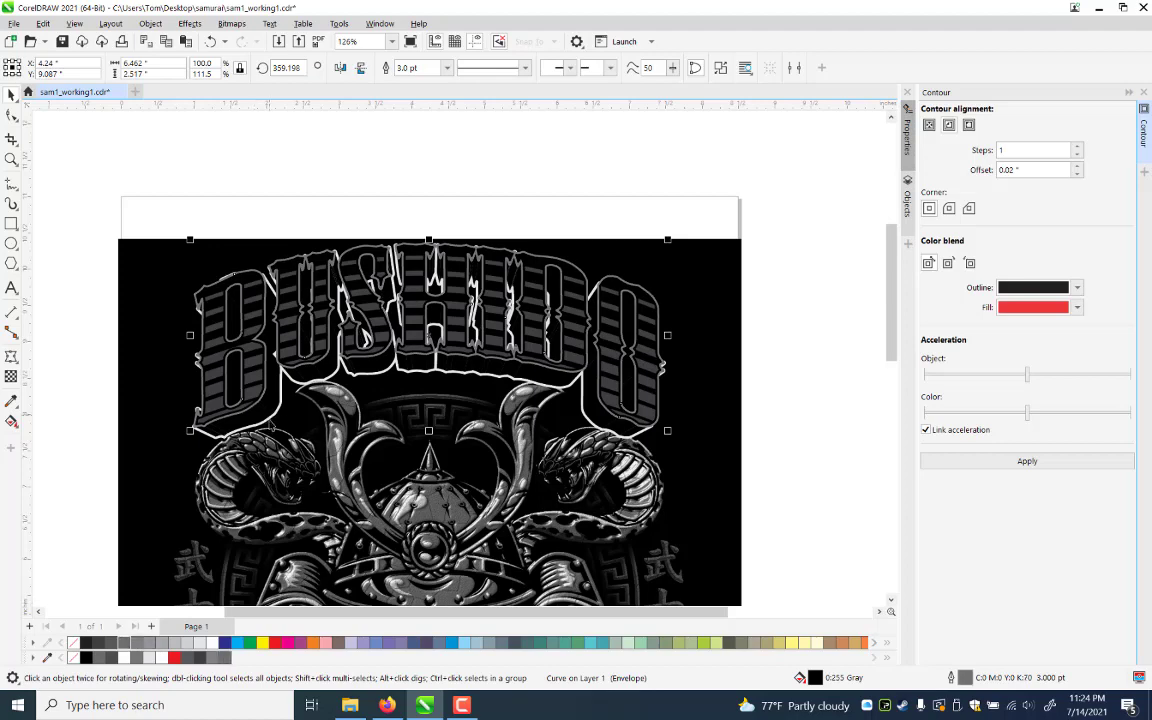
pyautogui.click(268, 419)
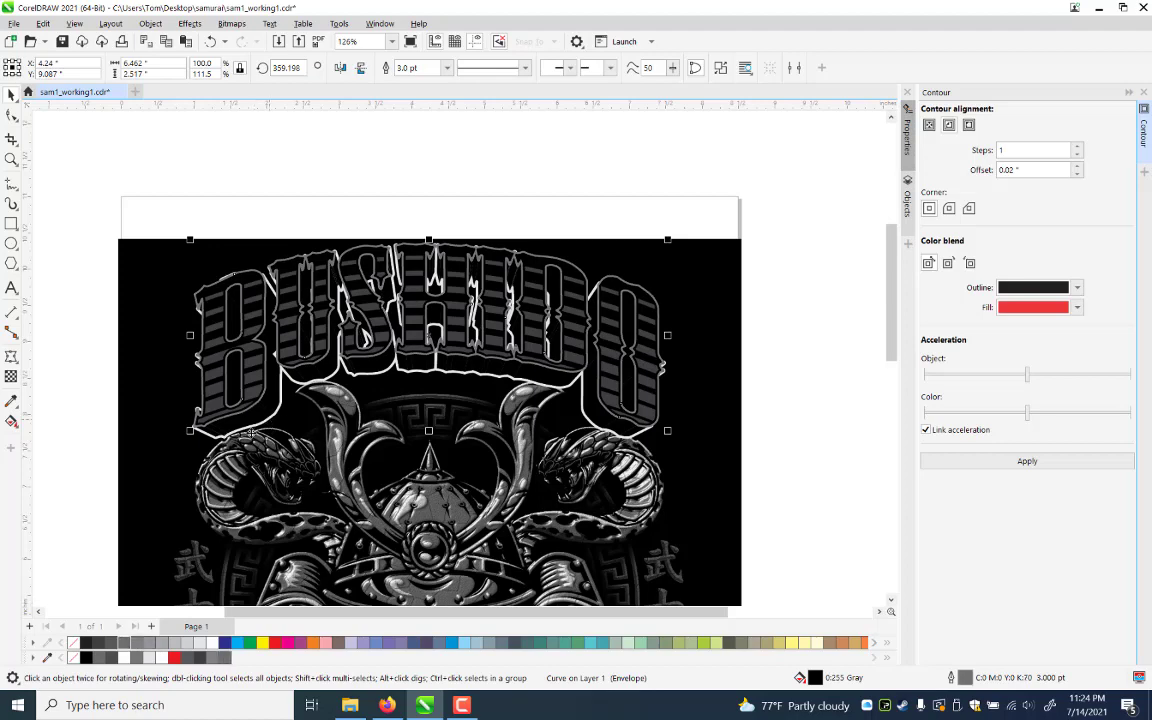
pyautogui.rightClick(124, 646)
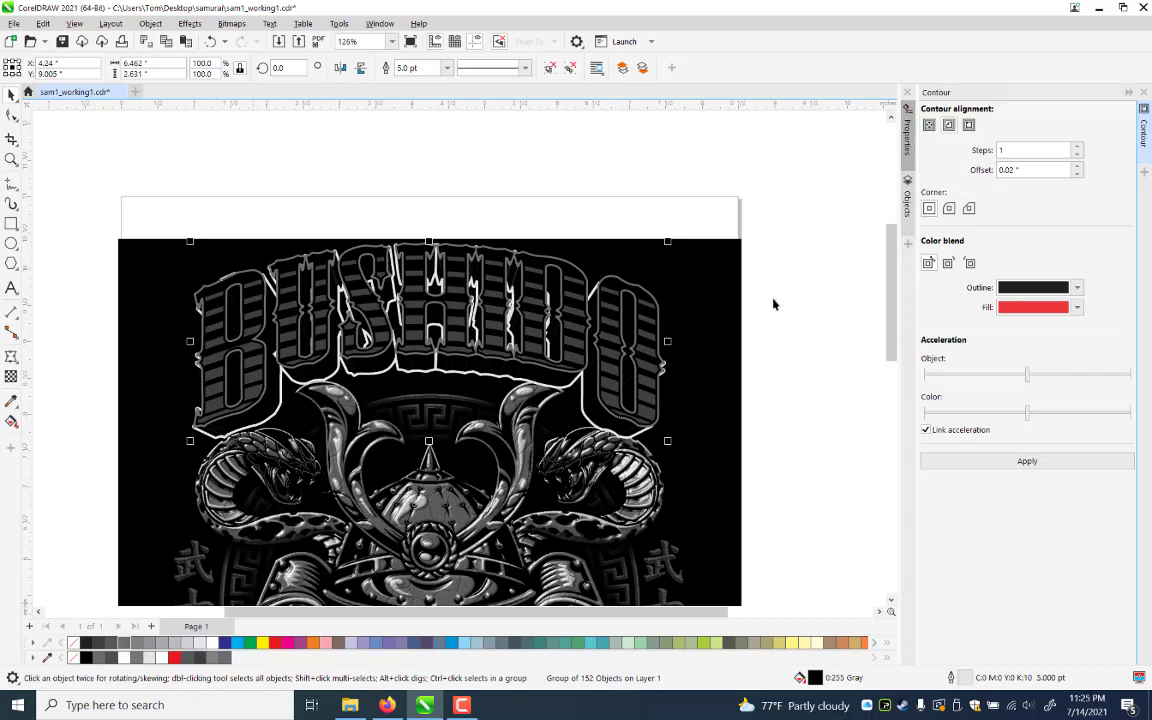
pyautogui.click(81, 481)
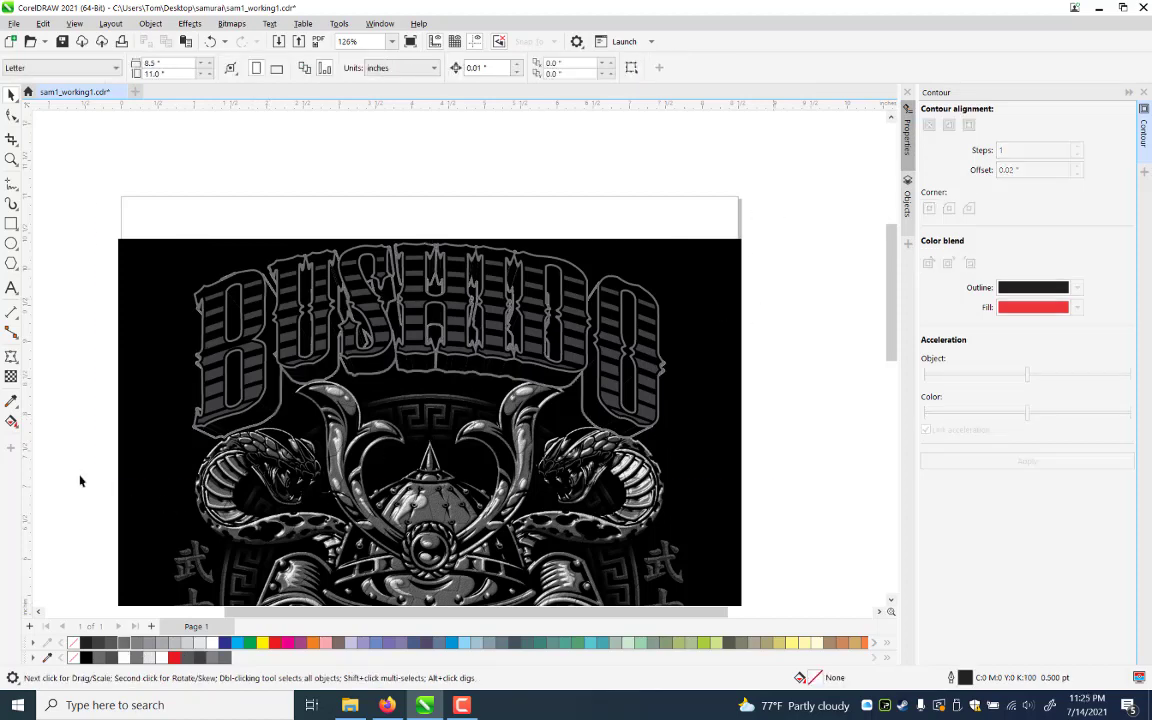
# Group the four objects of the BUSHIDO title and center the group horizontally with the samurai artwork
pyautogui.moveTo(98, 196); pyautogui.dragTo(779, 475)
pyautogui.moveTo(81, 481); pyautogui.dragTo(78, 478)
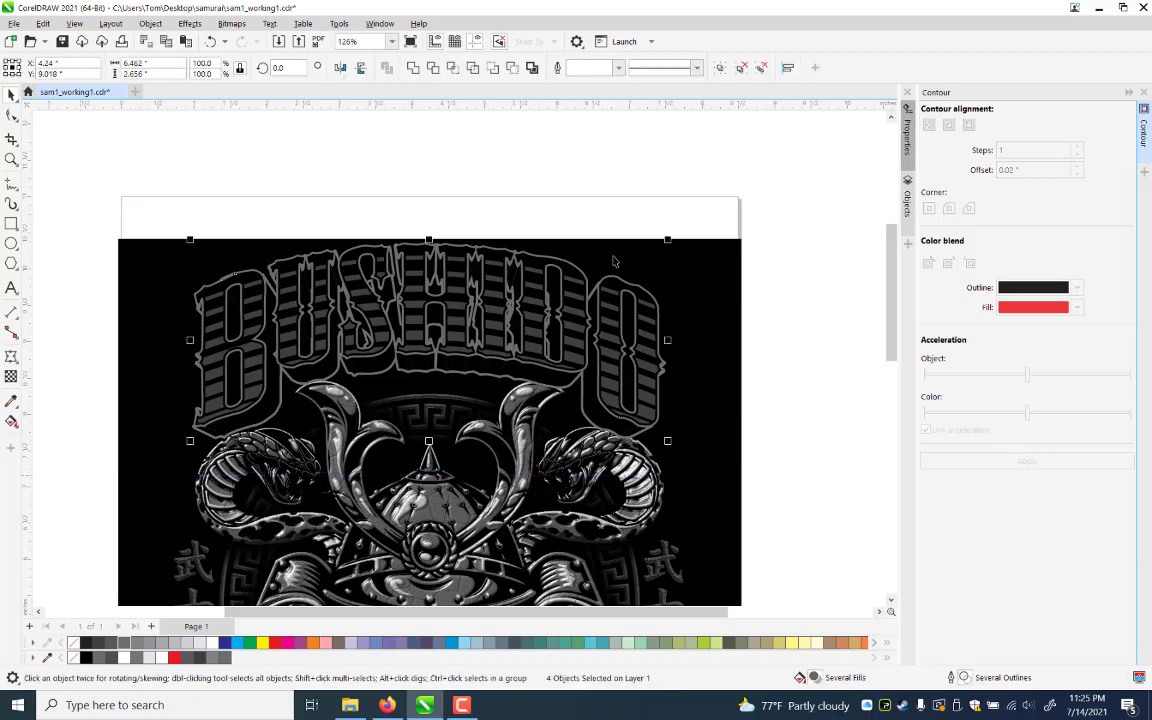
pyautogui.hotkey('ctrl', 'g')
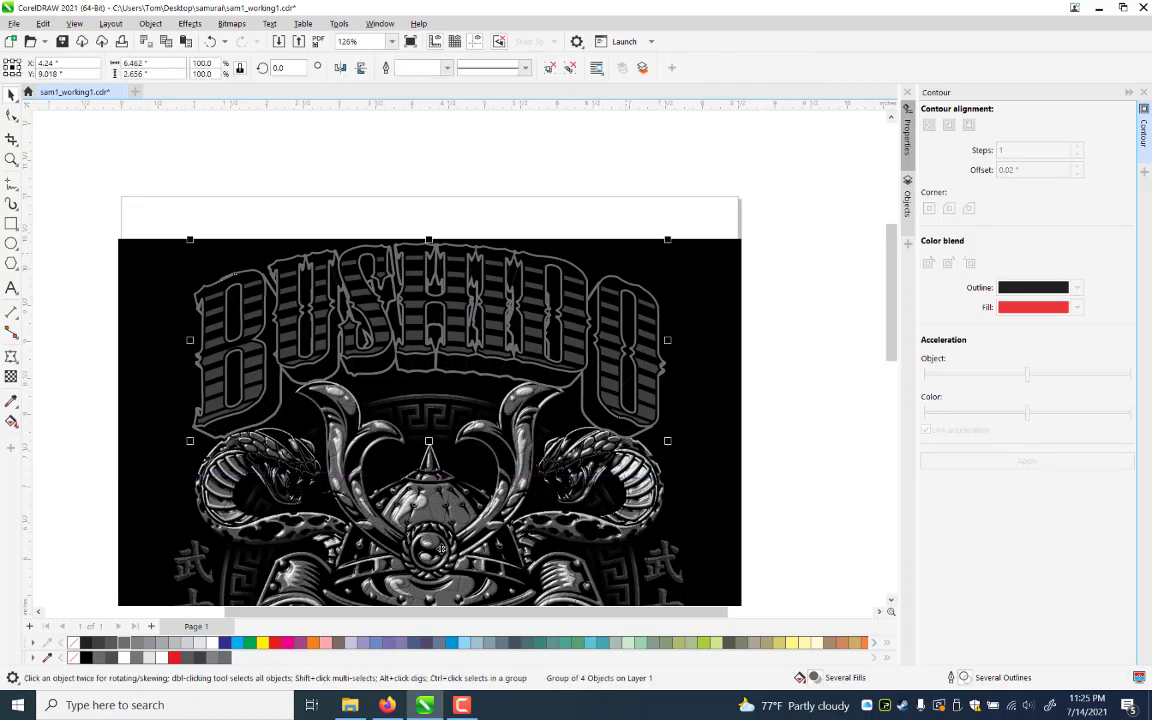
pyautogui.hotkey('ctrl', 'a')
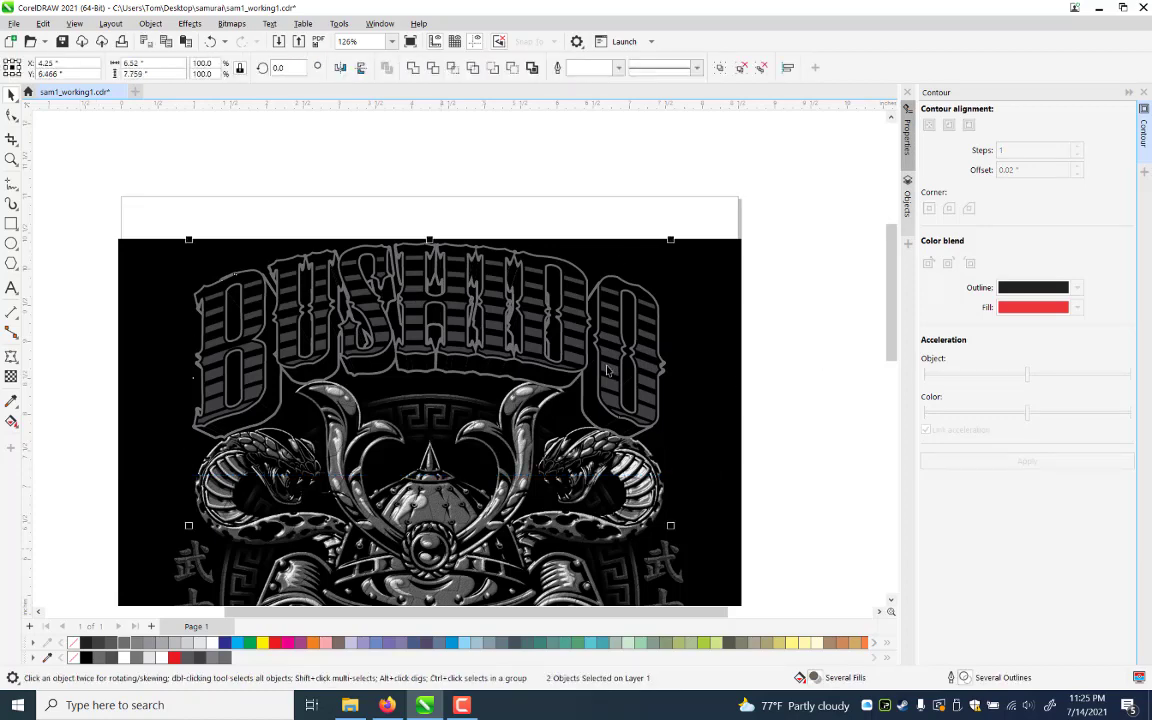
pyautogui.press('Escape')
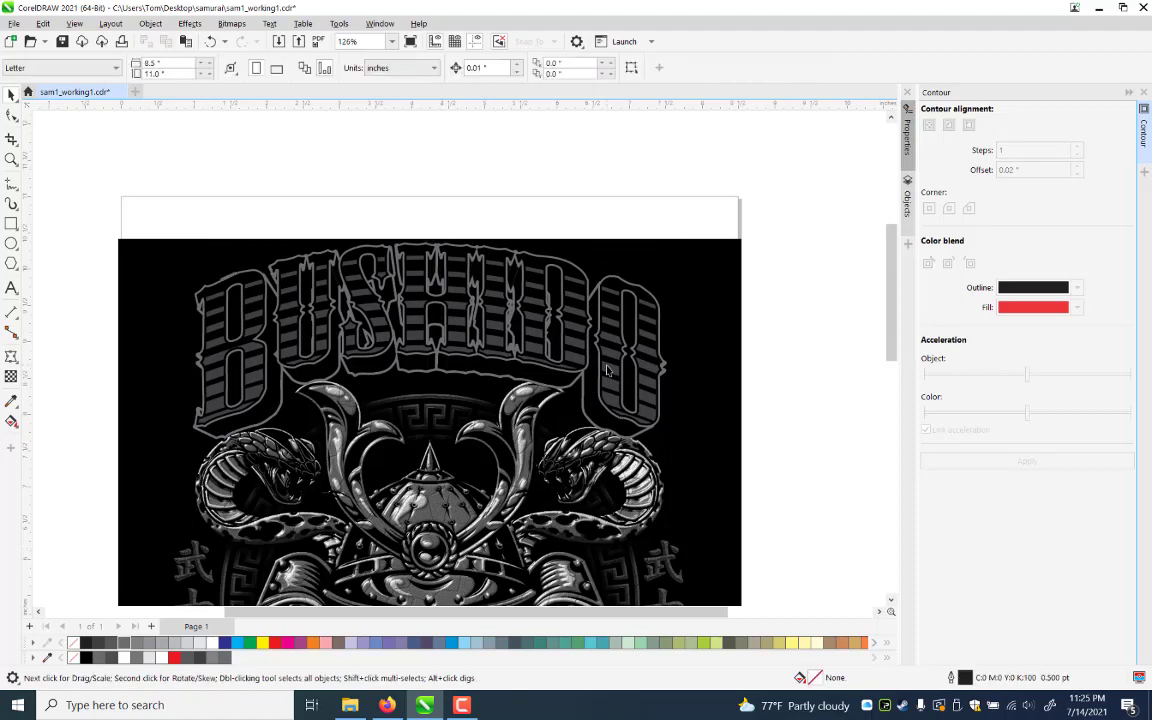
# Try sending the BUSHIDO title group behind all other artwork, and undo the order change
pyautogui.click(606, 370)
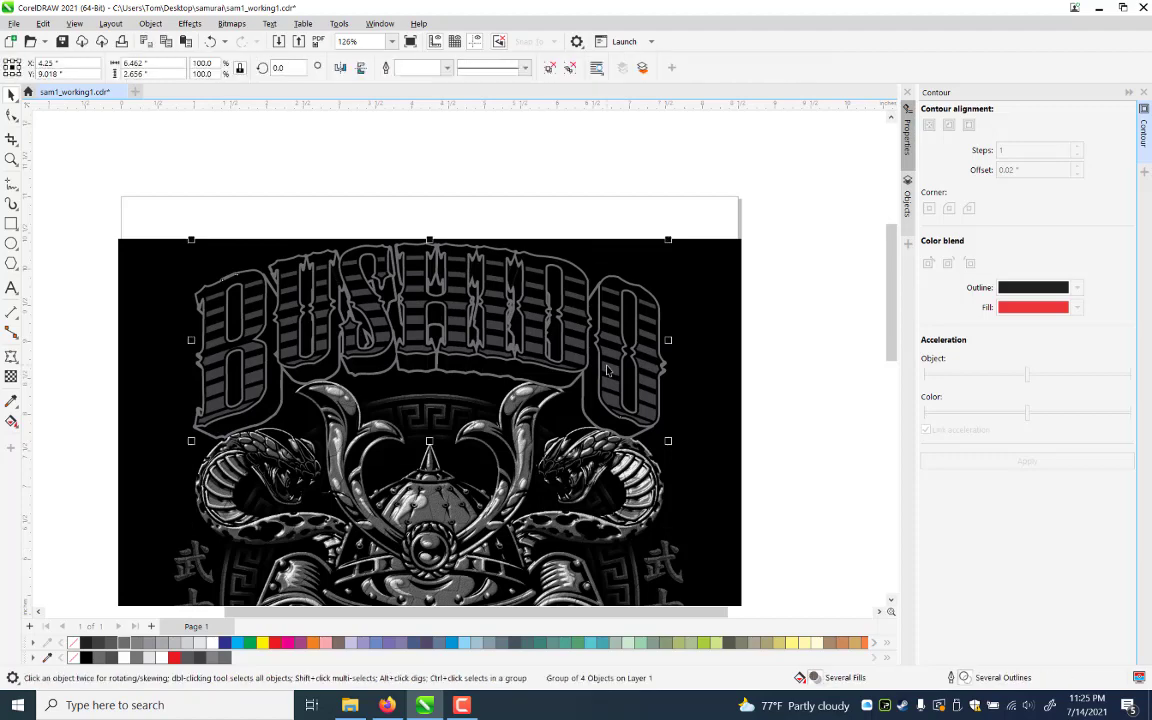
pyautogui.hotkey('shift', 'pagedown')
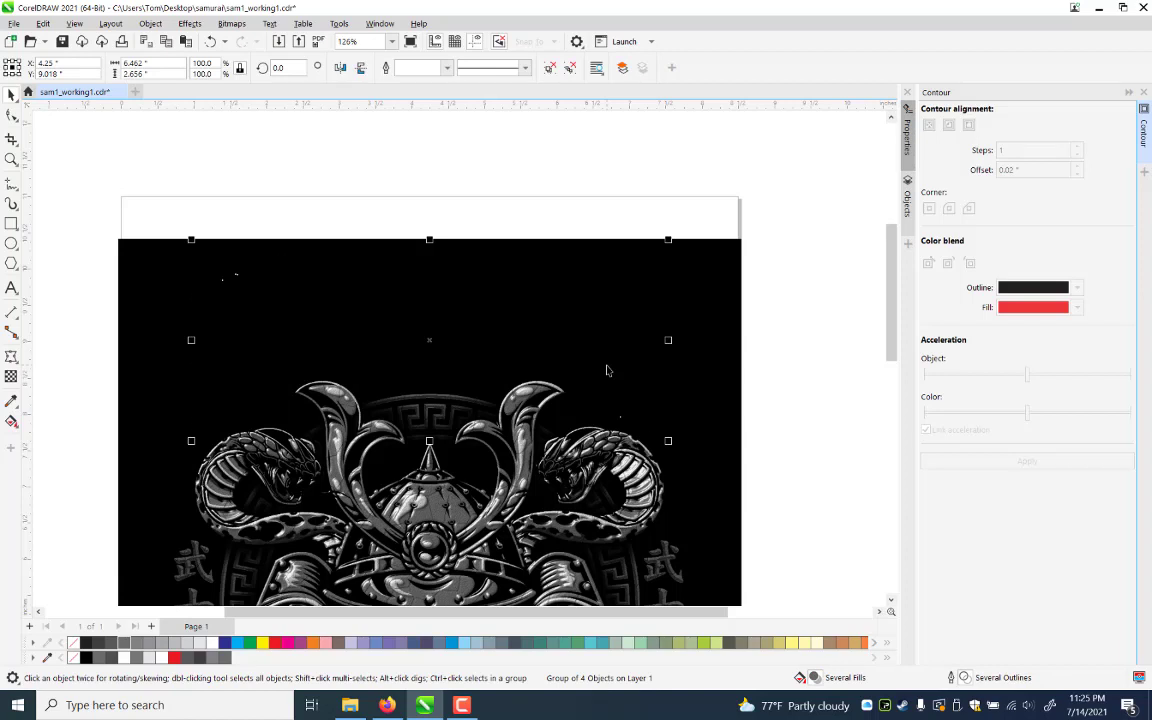
pyautogui.hotkey('ctrl', 'z')
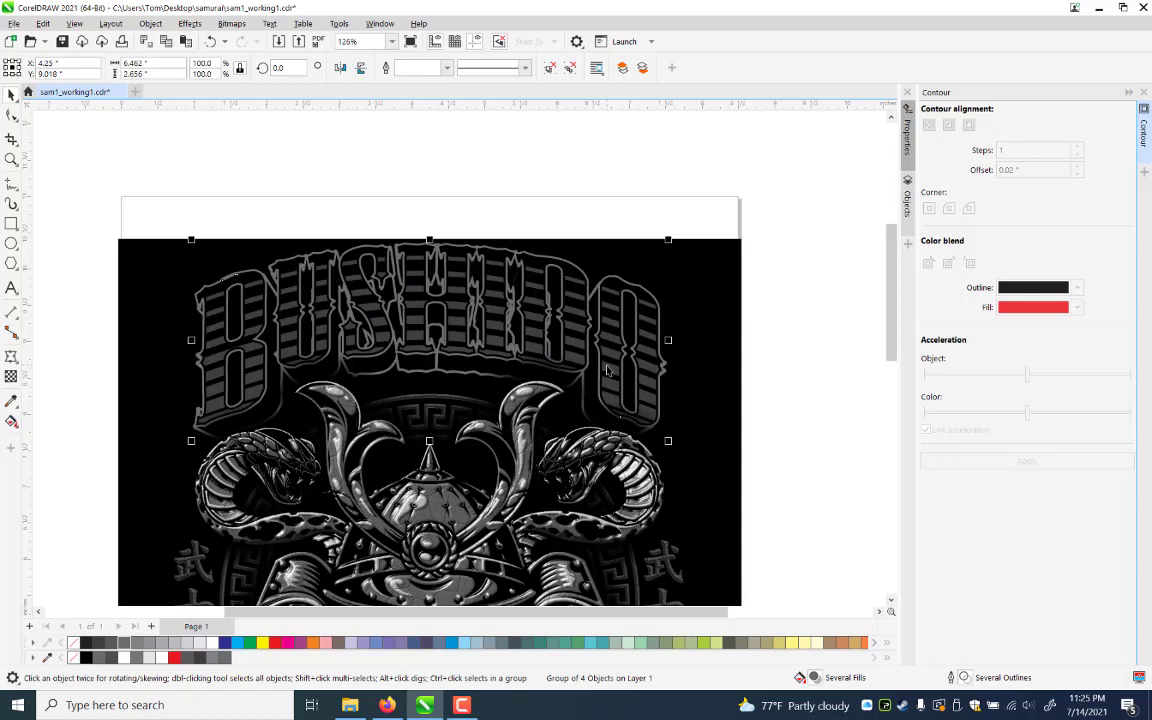
# Nudge the BUSHIDO title group down and slightly right to X 4.27", Y 8.878", keeping it selected
pyautogui.press('Down')
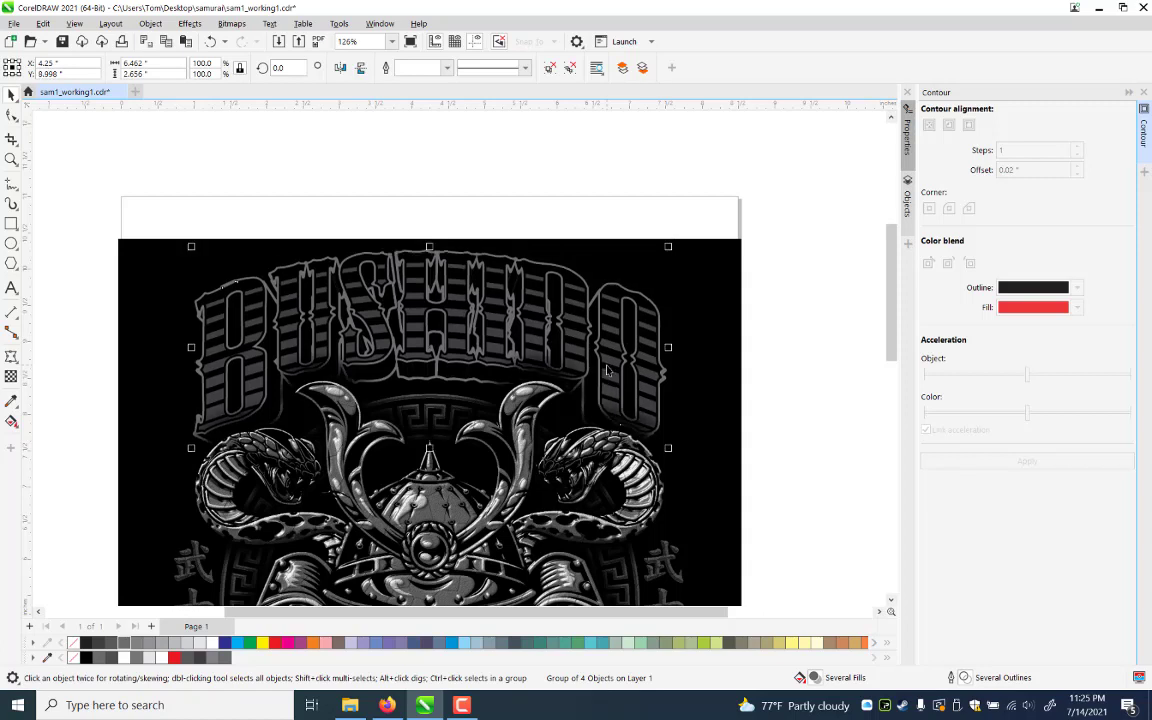
pyautogui.press('Down')
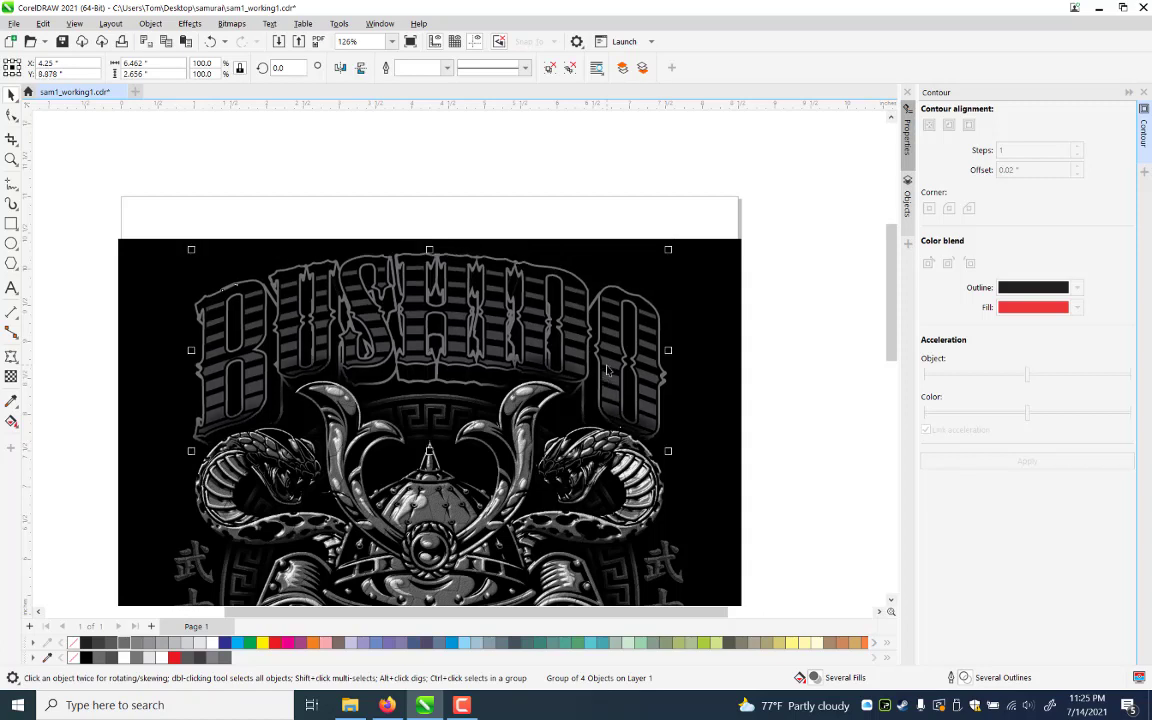
pyautogui.press('Right')
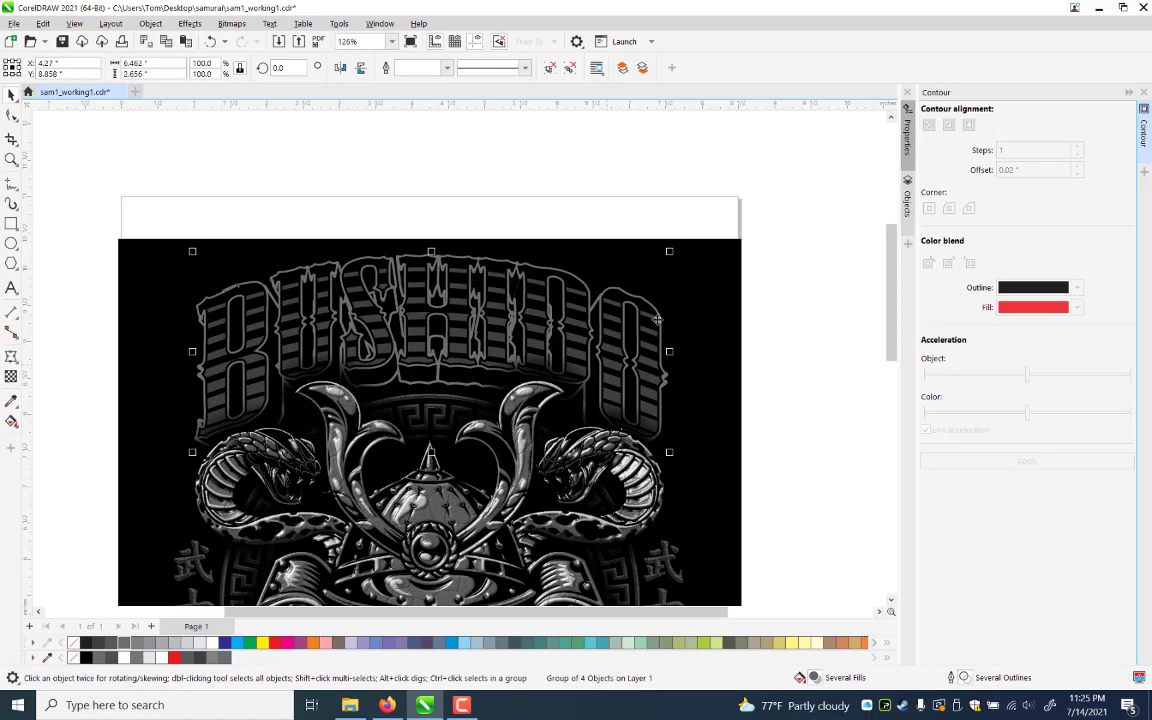
pyautogui.press('Escape')
pyautogui.click(505, 266)
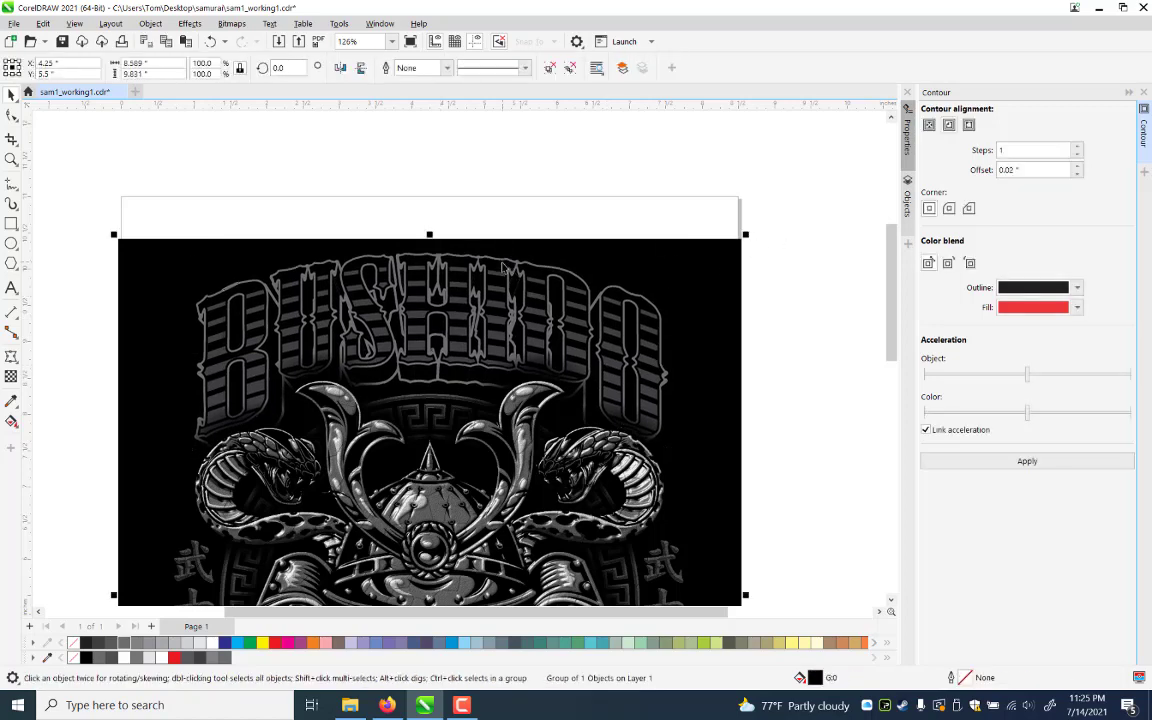
pyautogui.click(503, 267)
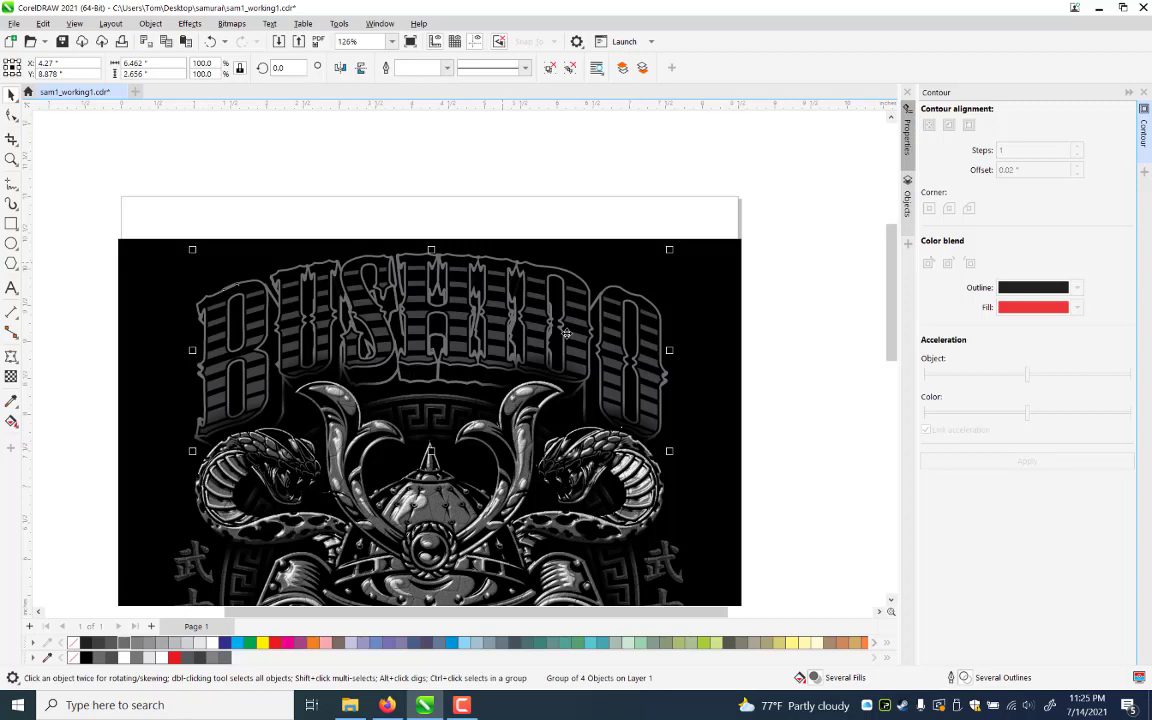
# Save the document and convert the title group to a 300 dpi, 8-bit grayscale bitmap with anti-aliasing and transparent background
pyautogui.hotkey('ctrl', 's')
pyautogui.hotkey('alt', 'b')
pyautogui.press('Return')
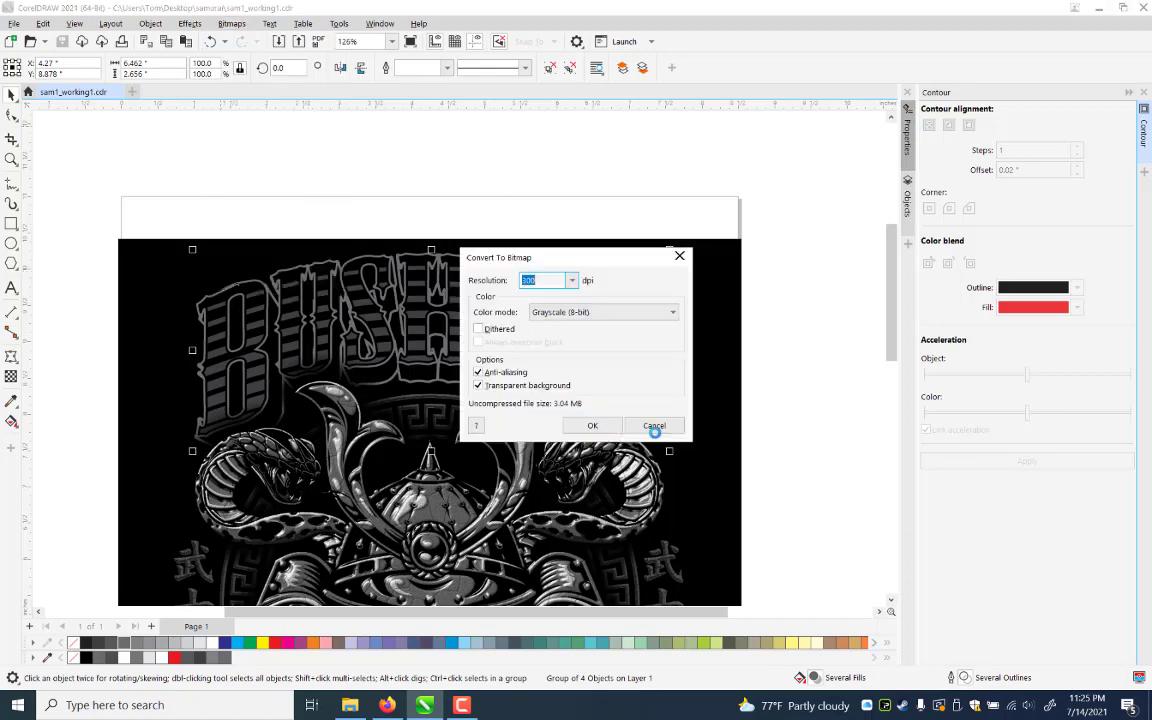
pyautogui.click(654, 429)
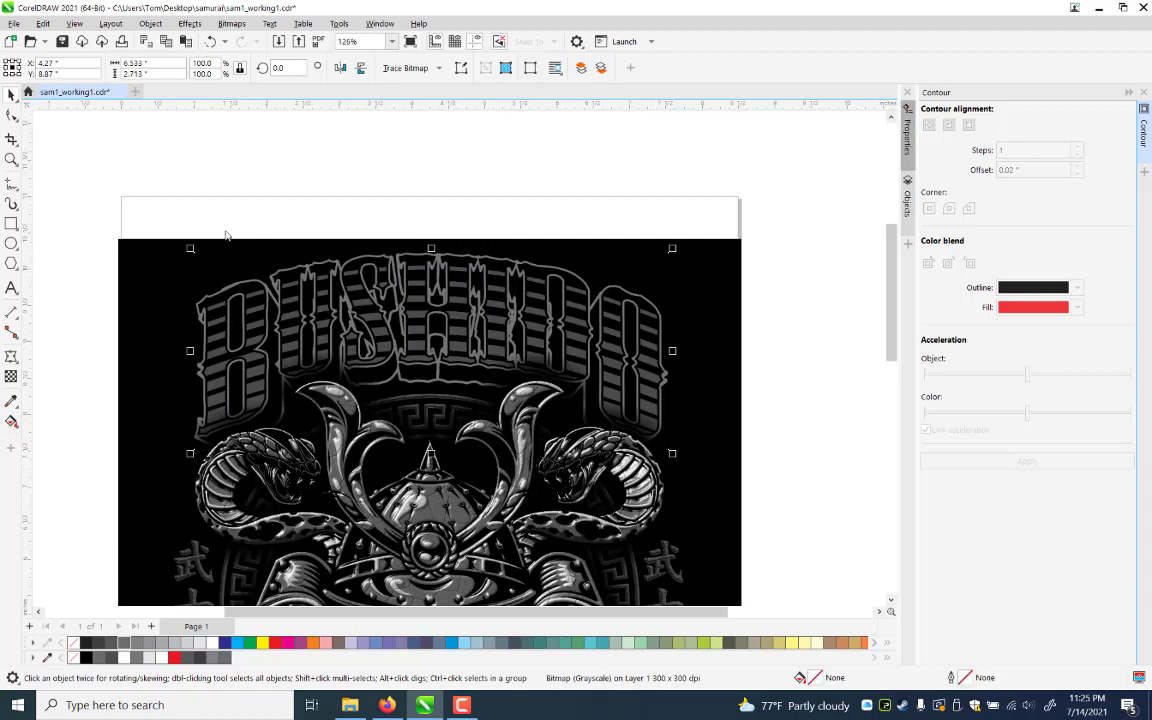
# Apply the Plastic texture to the title bitmap with highlight 81, depth 10, smoothness 46 and light direction 315°
pyautogui.hotkey('alt', 'c')
pyautogui.moveTo(203, 238)
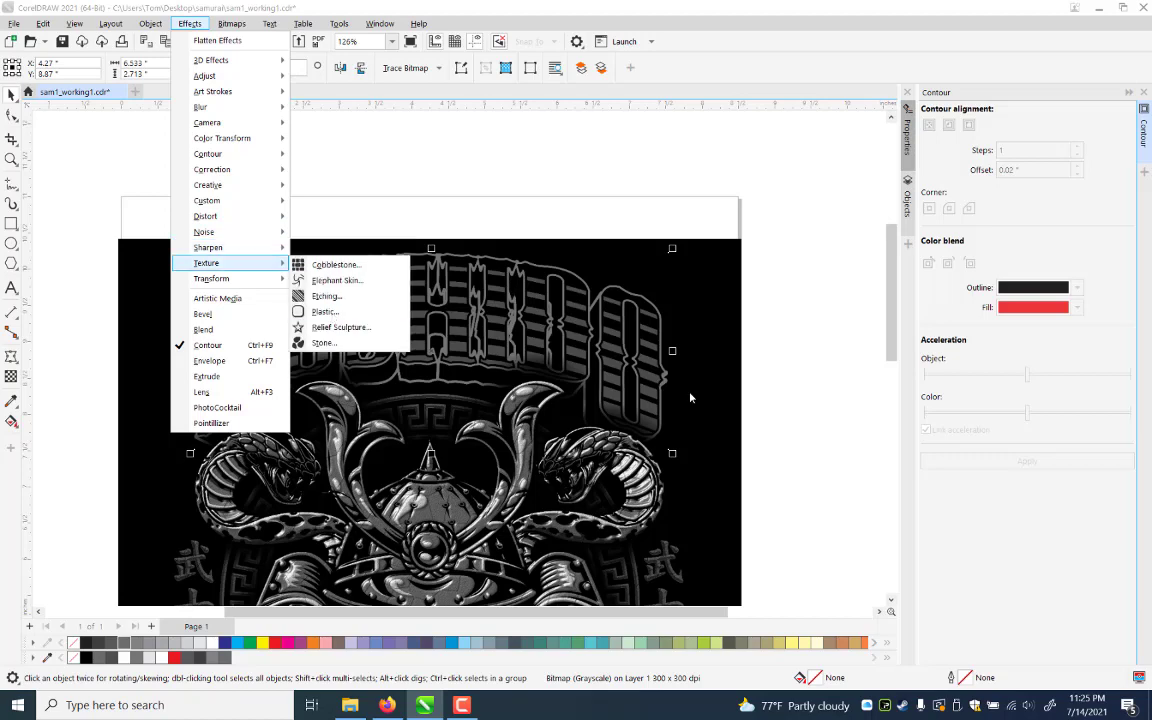
pyautogui.click(325, 311)
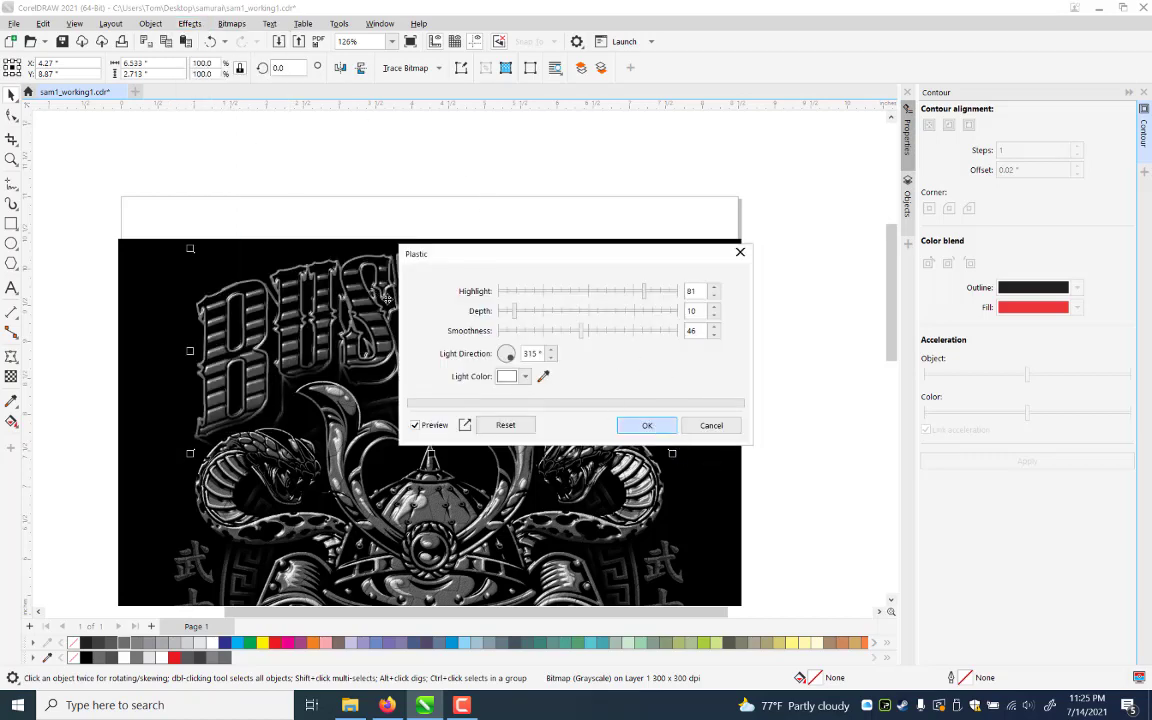
pyautogui.press('Return')
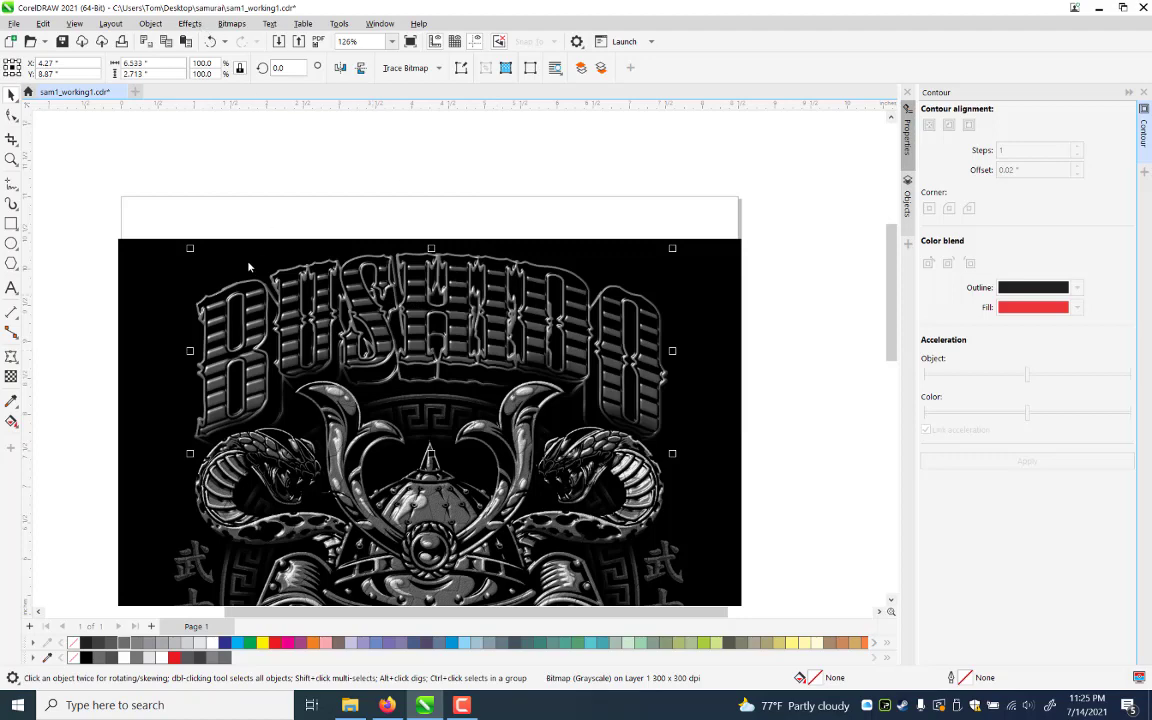
# Apply the Stone texture to the title bitmap with roughness 100, detail 98 and light direction 315
pyautogui.hotkey('alt', 'c')
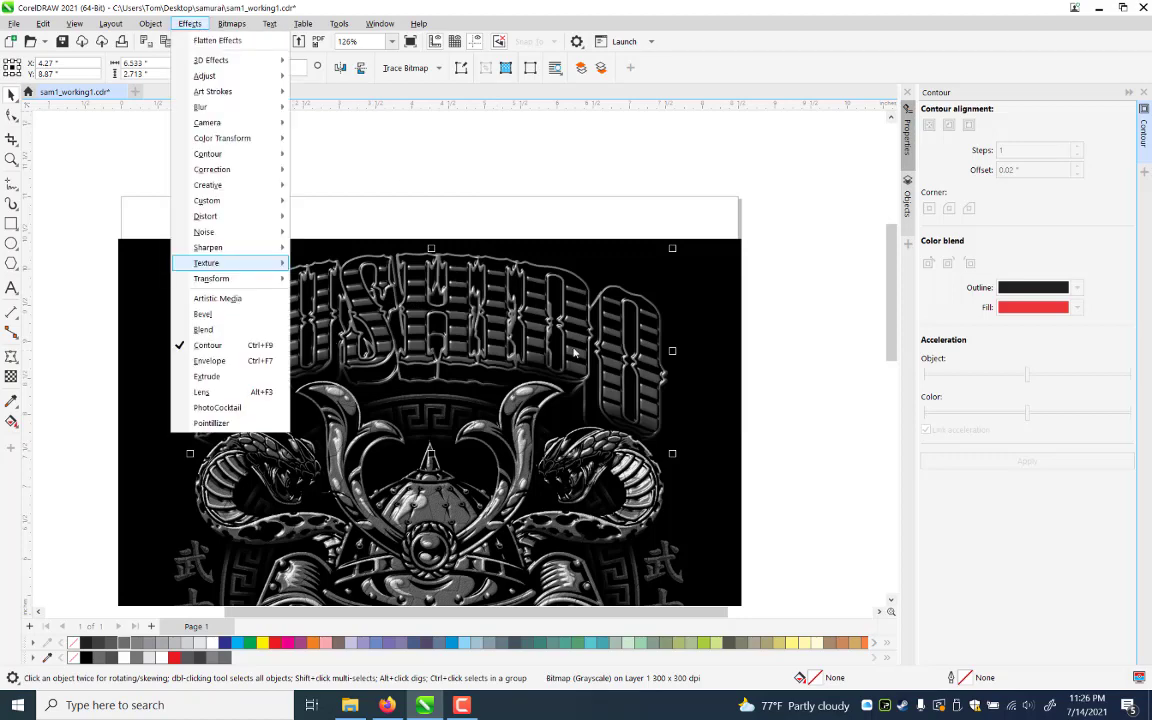
pyautogui.press('Right')
pyautogui.press('Return')
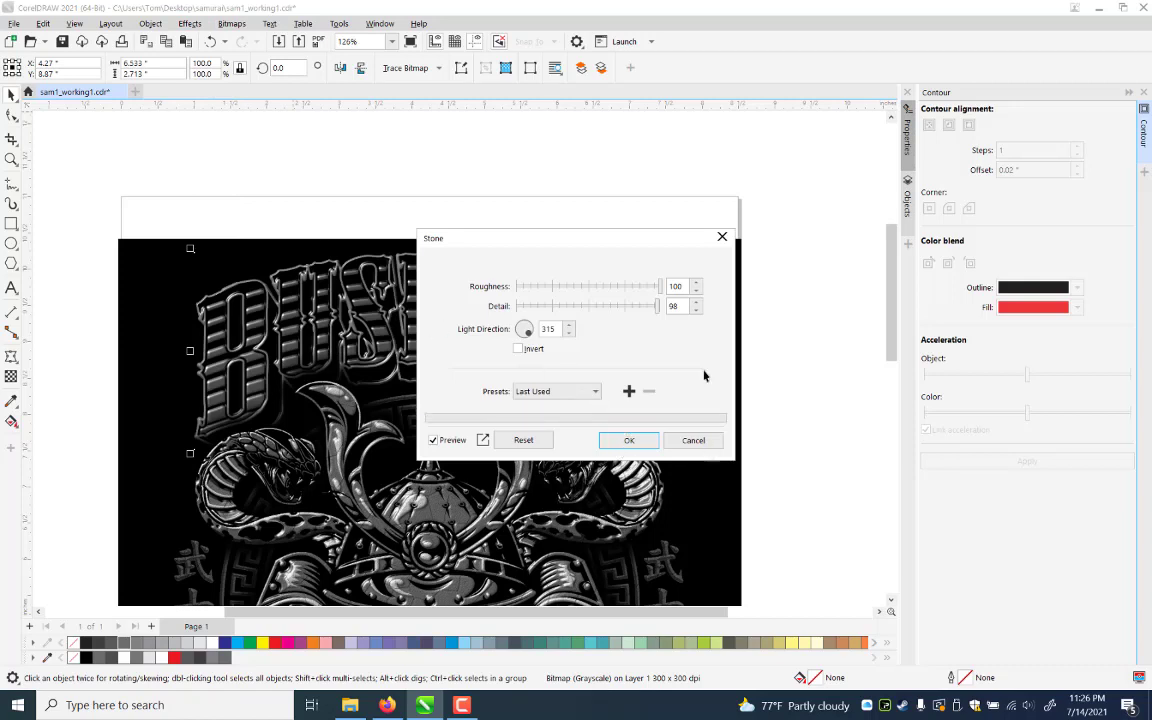
pyautogui.press('Return')
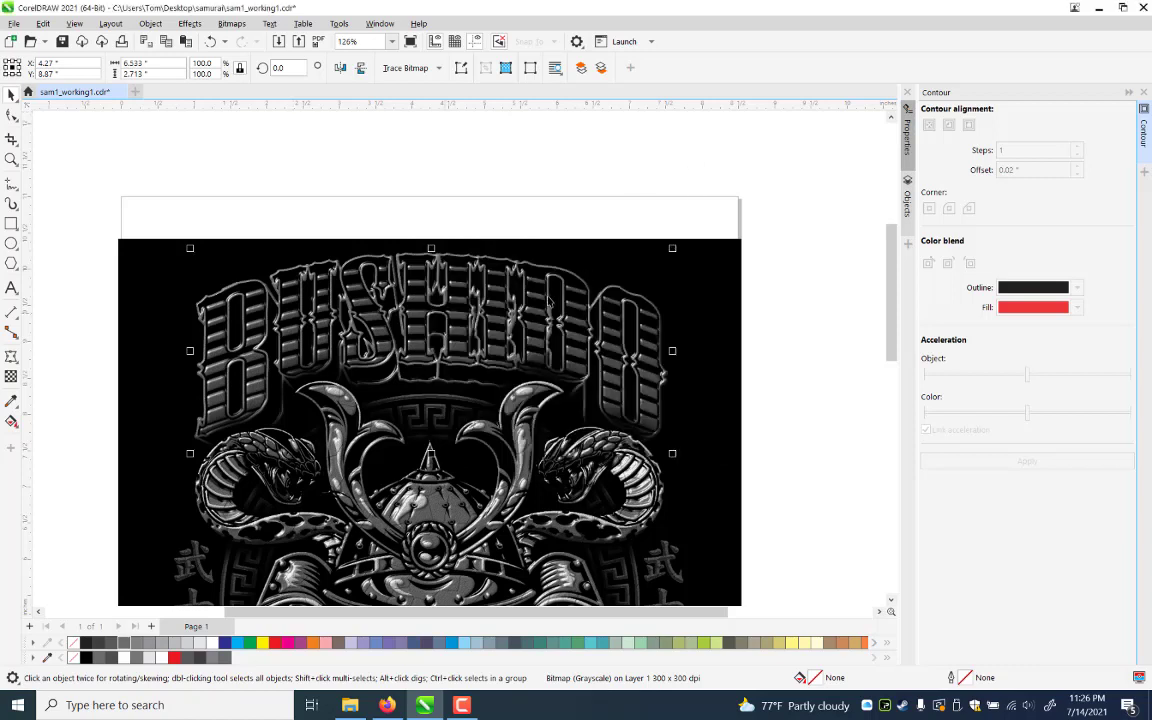
pyautogui.press('Escape')
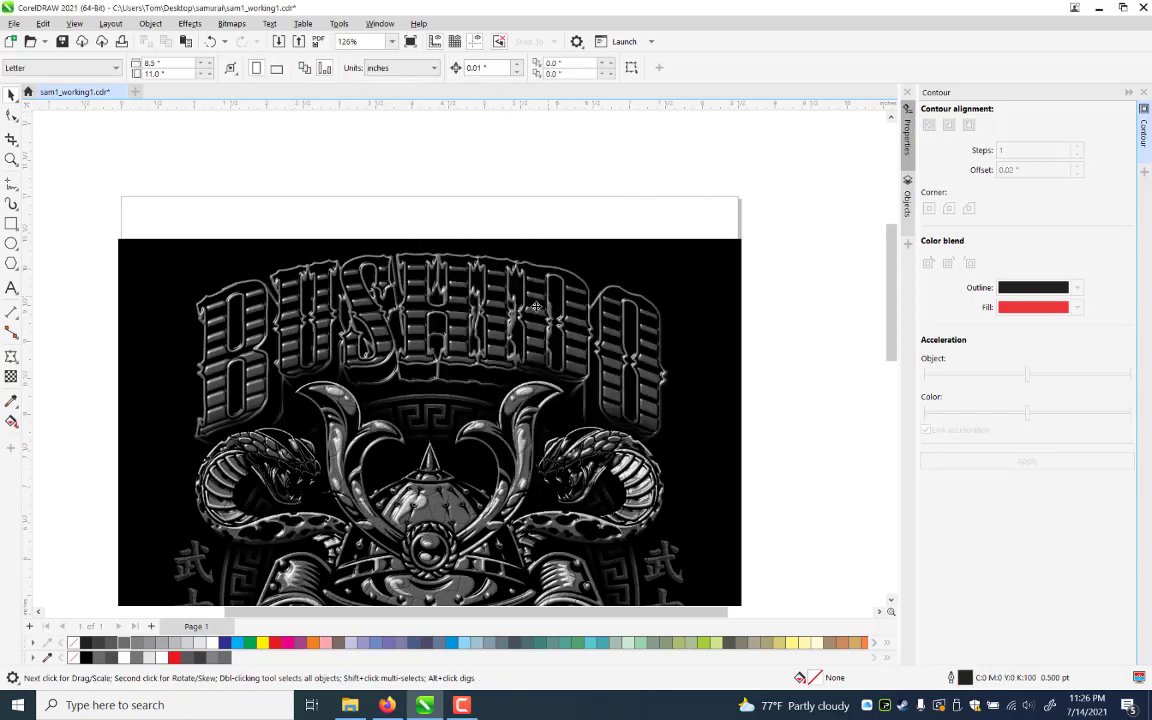
# Apply the Cobblestone texture to the title bitmap with roughness 10, size 31, grout width 10 and light direction 315°
pyautogui.click(536, 306)
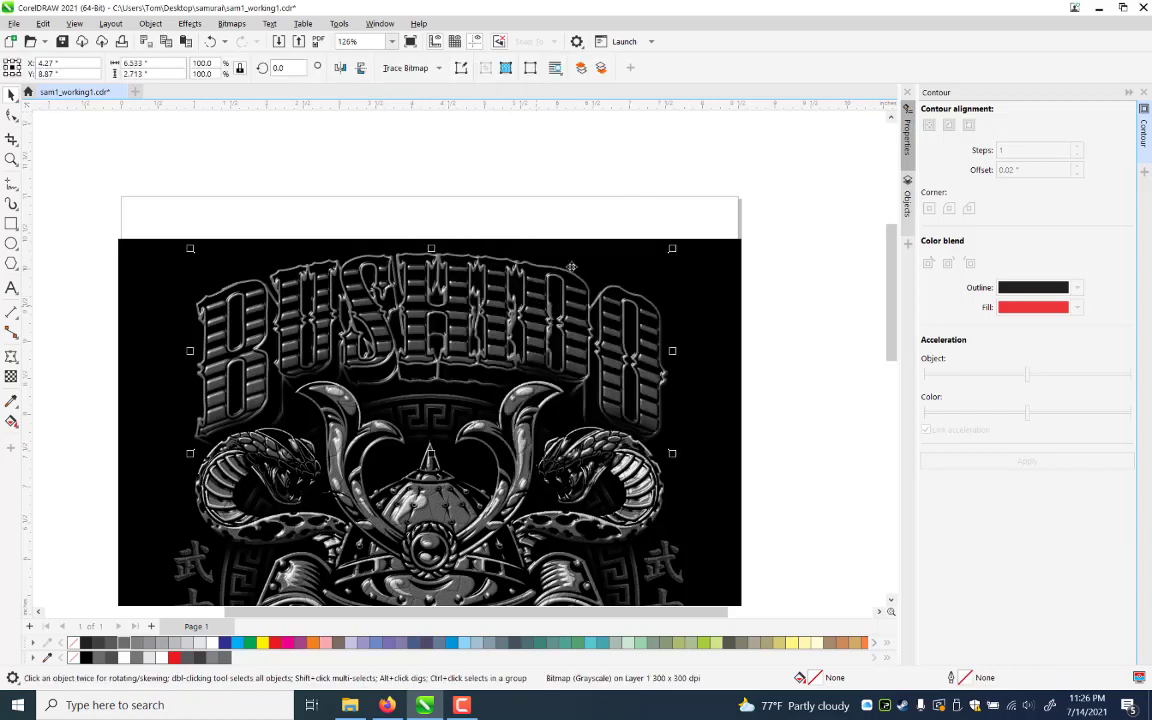
pyautogui.click(189, 24)
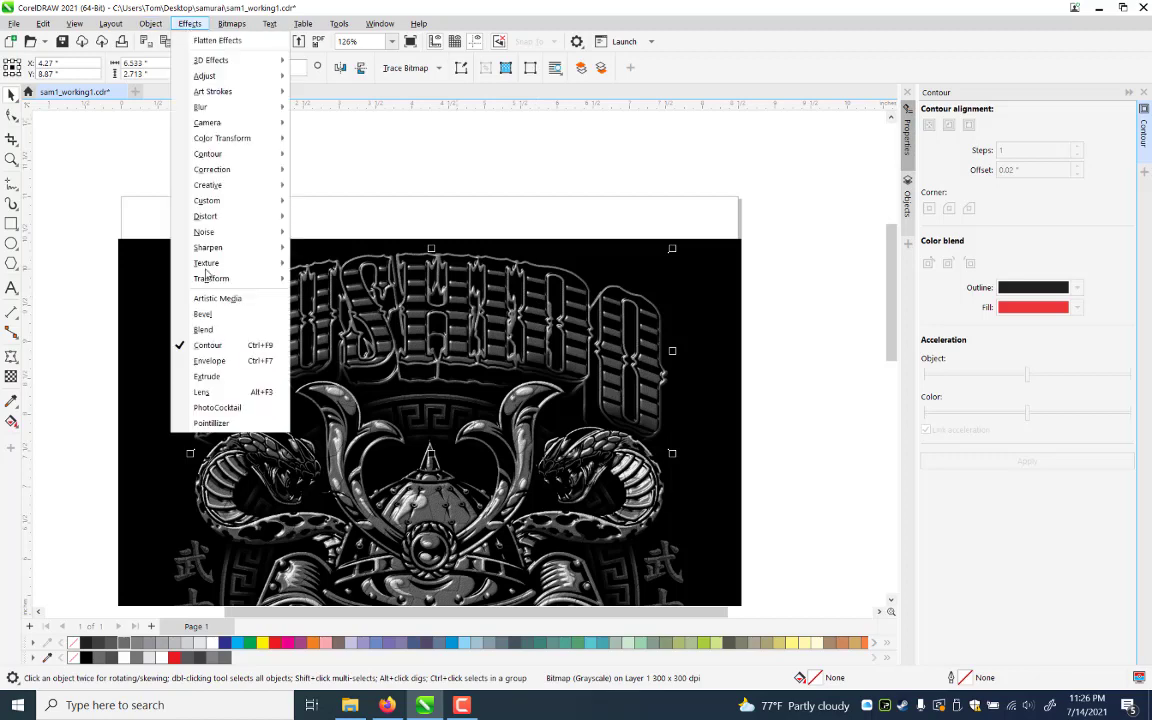
pyautogui.moveTo(240, 263)
pyautogui.click(322, 272)
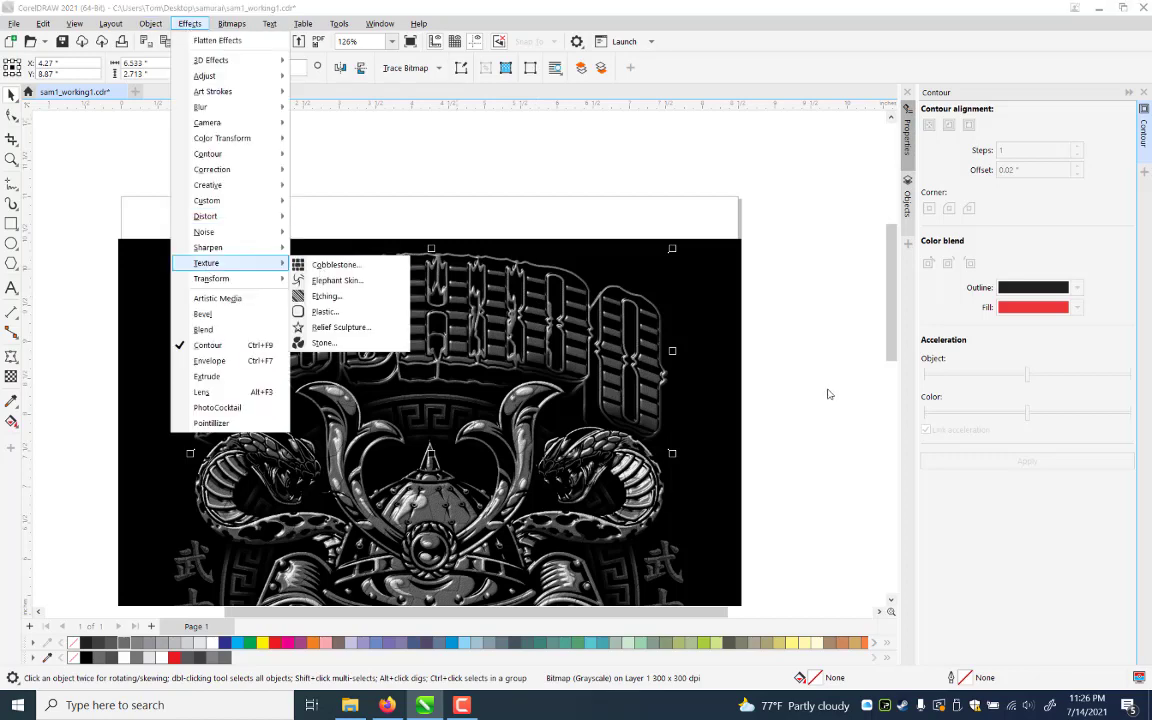
pyautogui.press('Return')
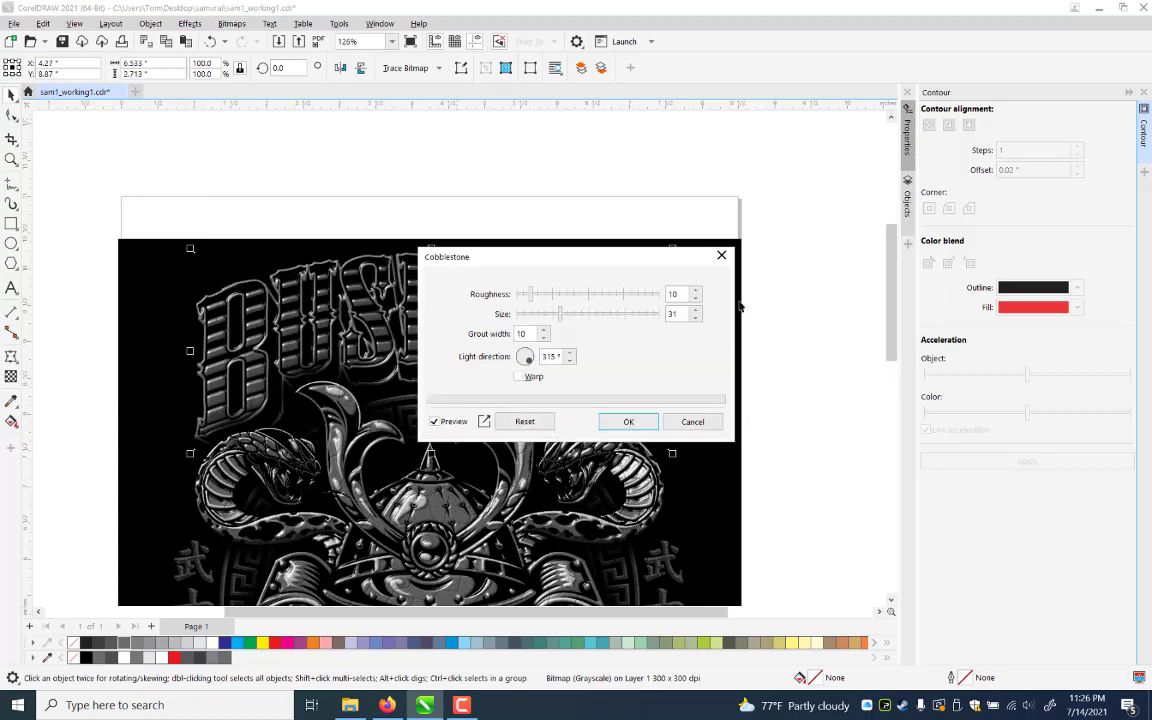
pyautogui.press('Return')
pyautogui.click(761, 346)
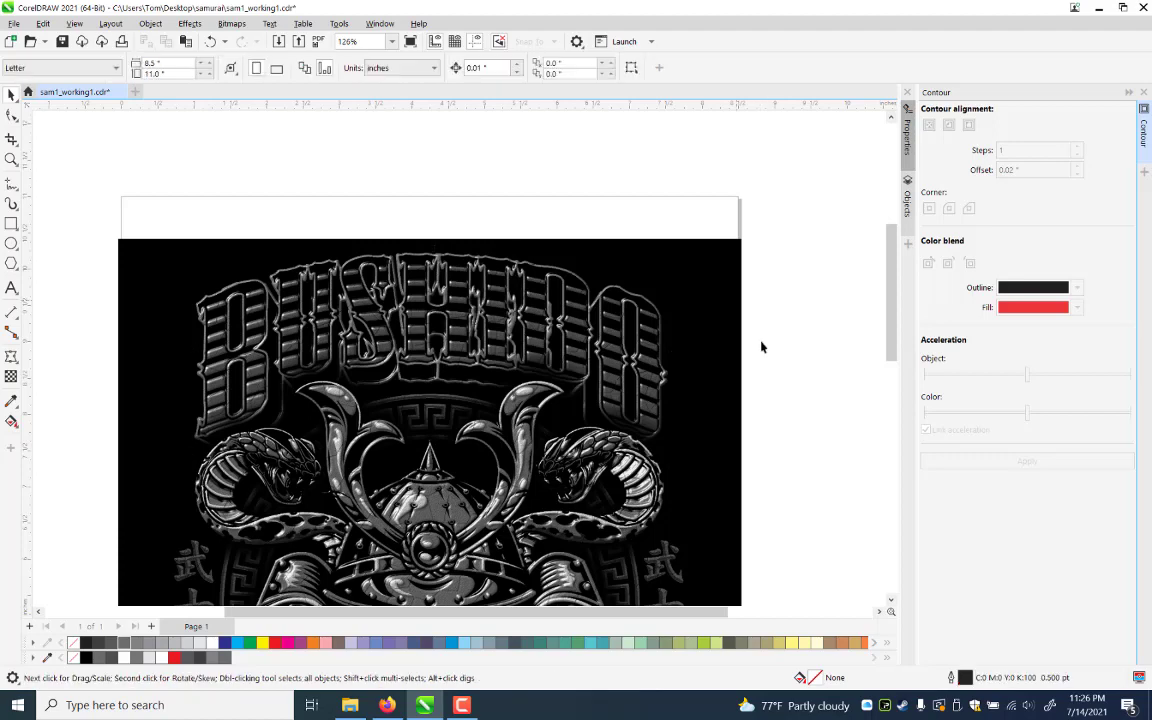
# Scale the BUSHIDO title bitmap down about its center to about 87.9%, roughly 5.74" by 2.38", and check it against the whole design
pyautogui.click(494, 307)
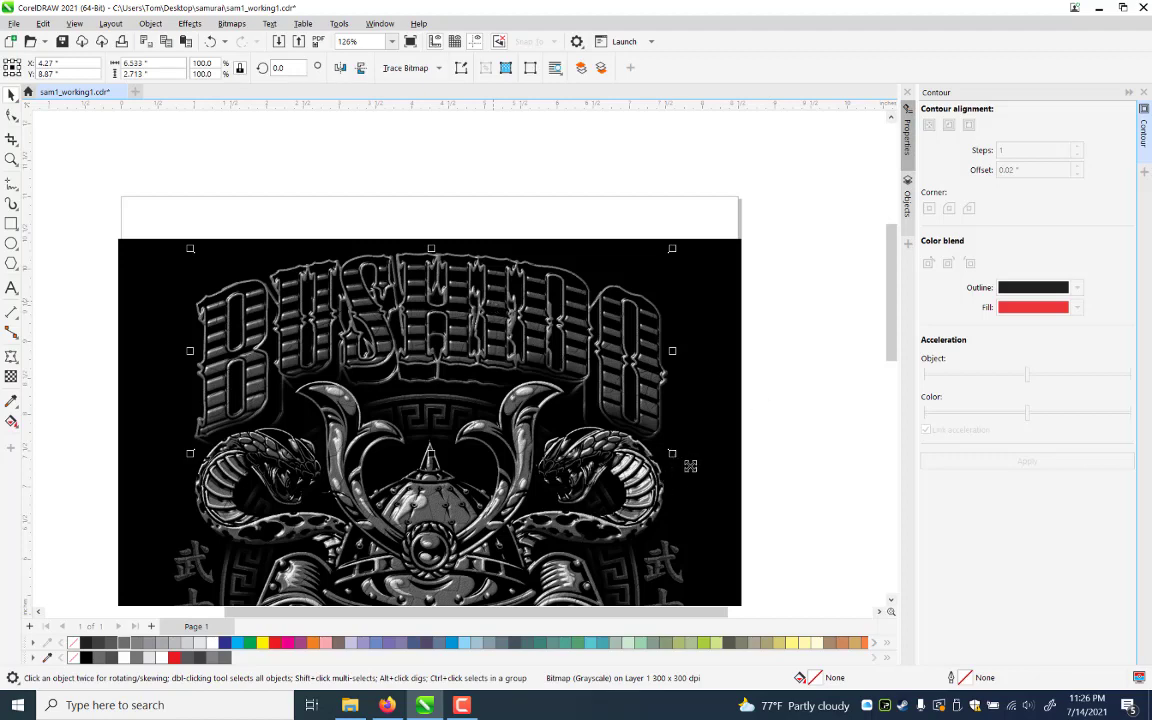
pyautogui.moveTo(689, 465); pyautogui.dragTo(664, 443)
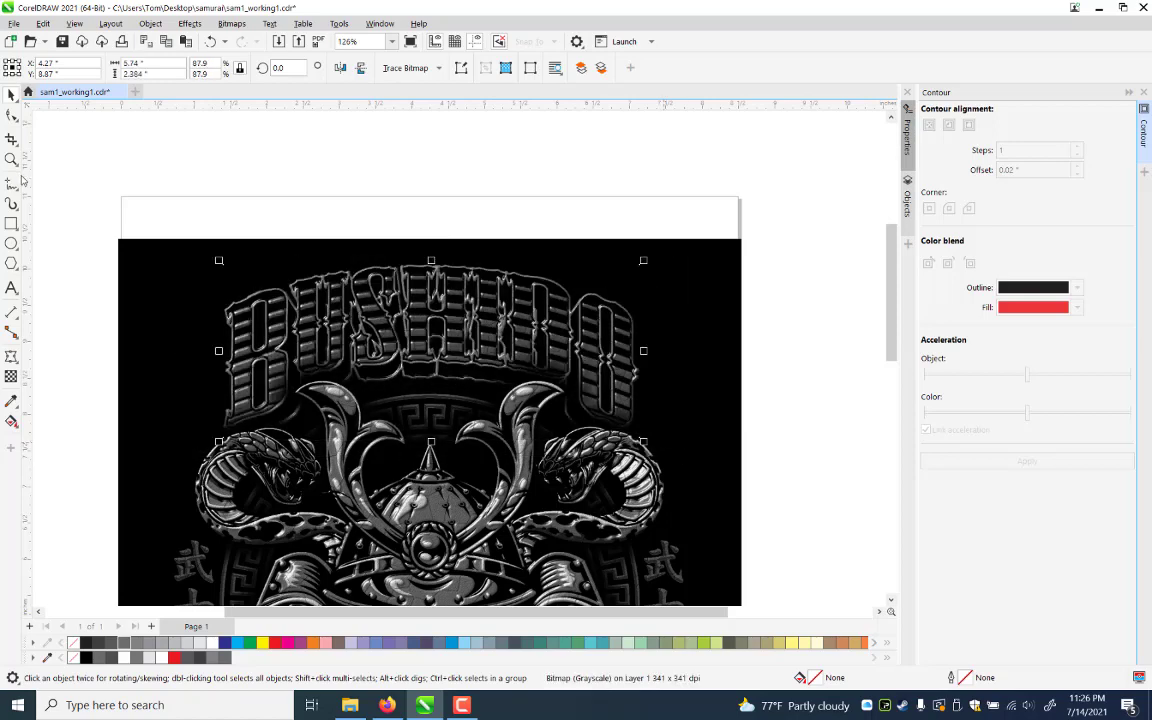
pyautogui.rightClick(667, 535)
pyautogui.rightClick(579, 523)
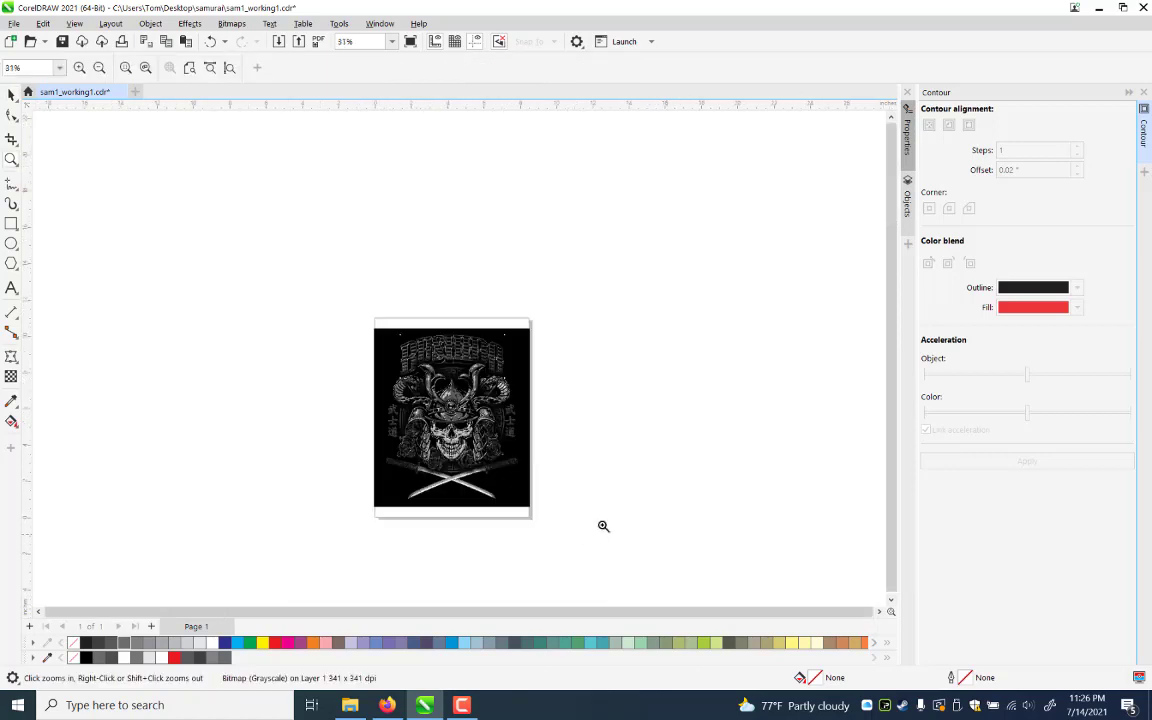
pyautogui.moveTo(592, 525); pyautogui.dragTo(358, 323)
pyautogui.click(12, 96)
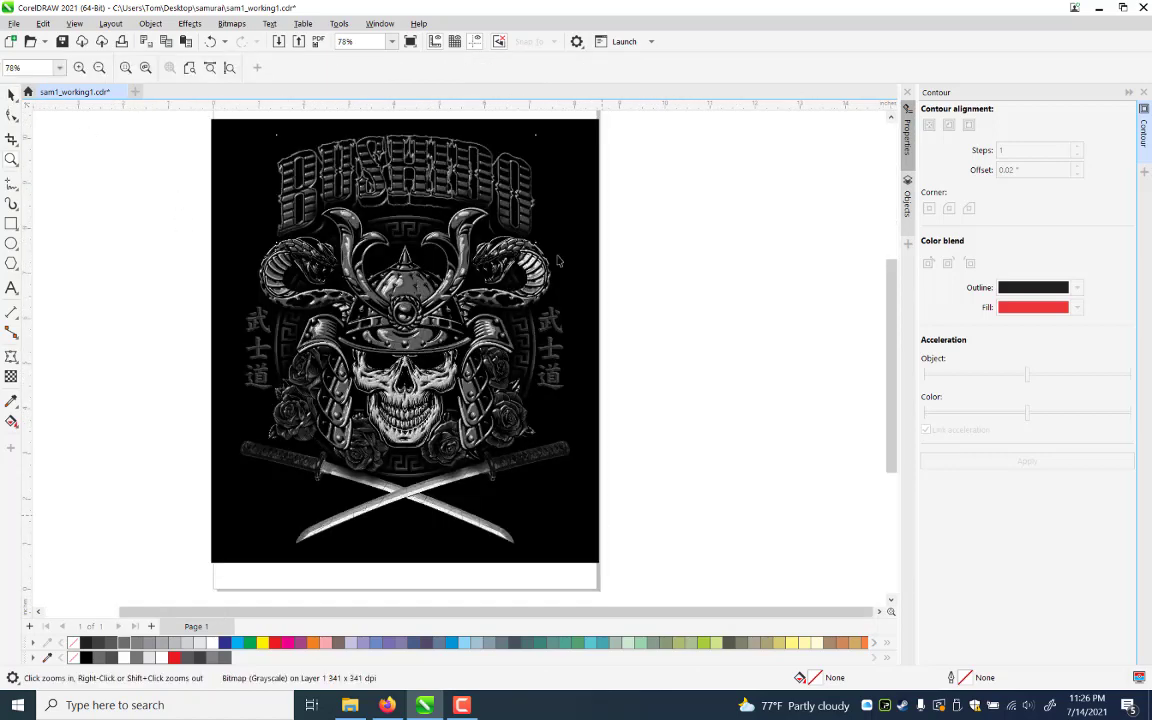
pyautogui.press('space')
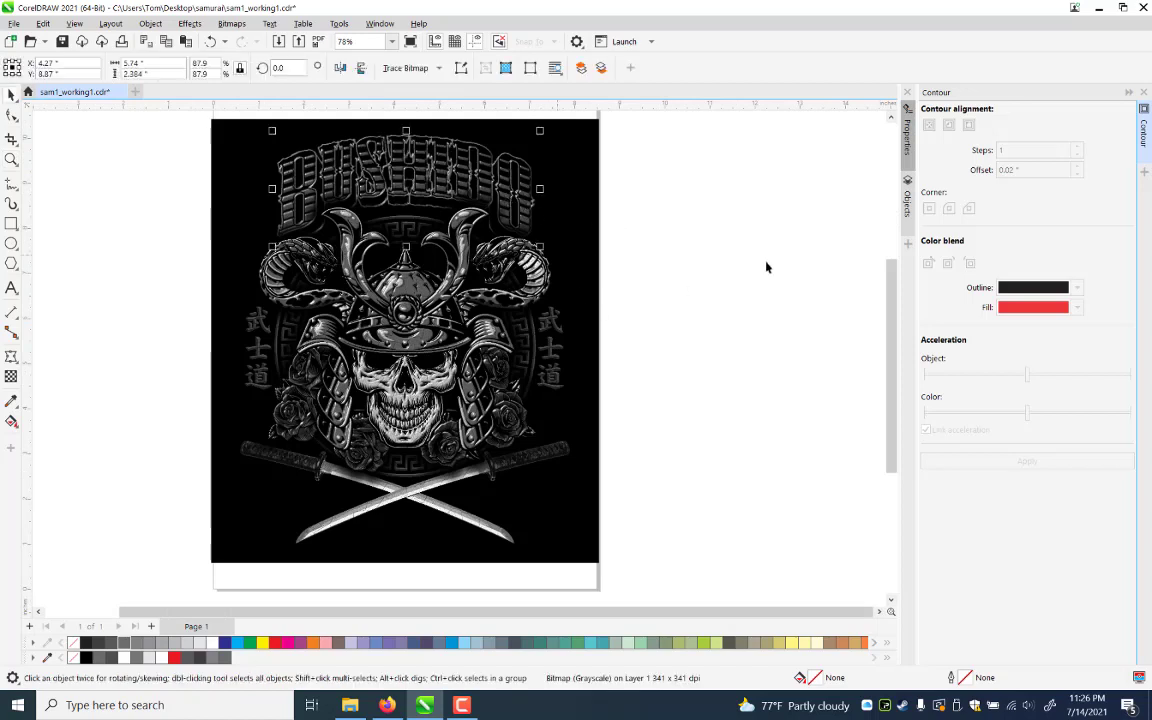
# Undo the last scale-down of the BUSHIDO title bitmap and deselect it
pyautogui.click(687, 243)
pyautogui.press('Tab')
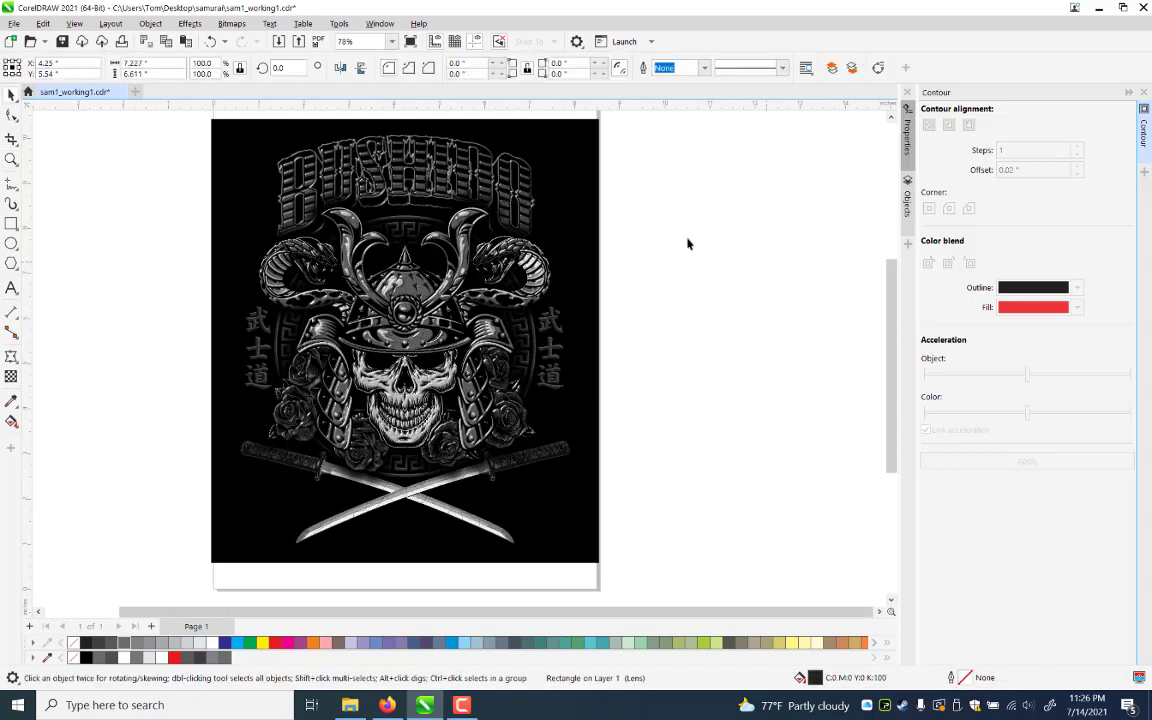
pyautogui.press('Tab')
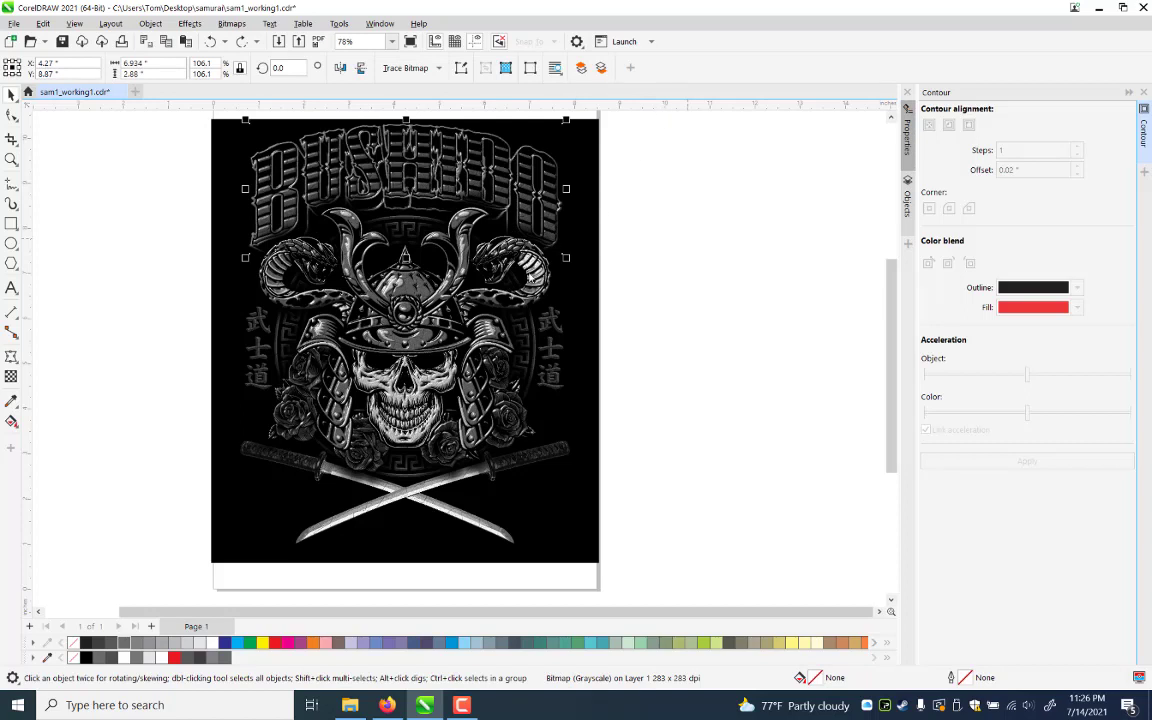
pyautogui.press('Escape')
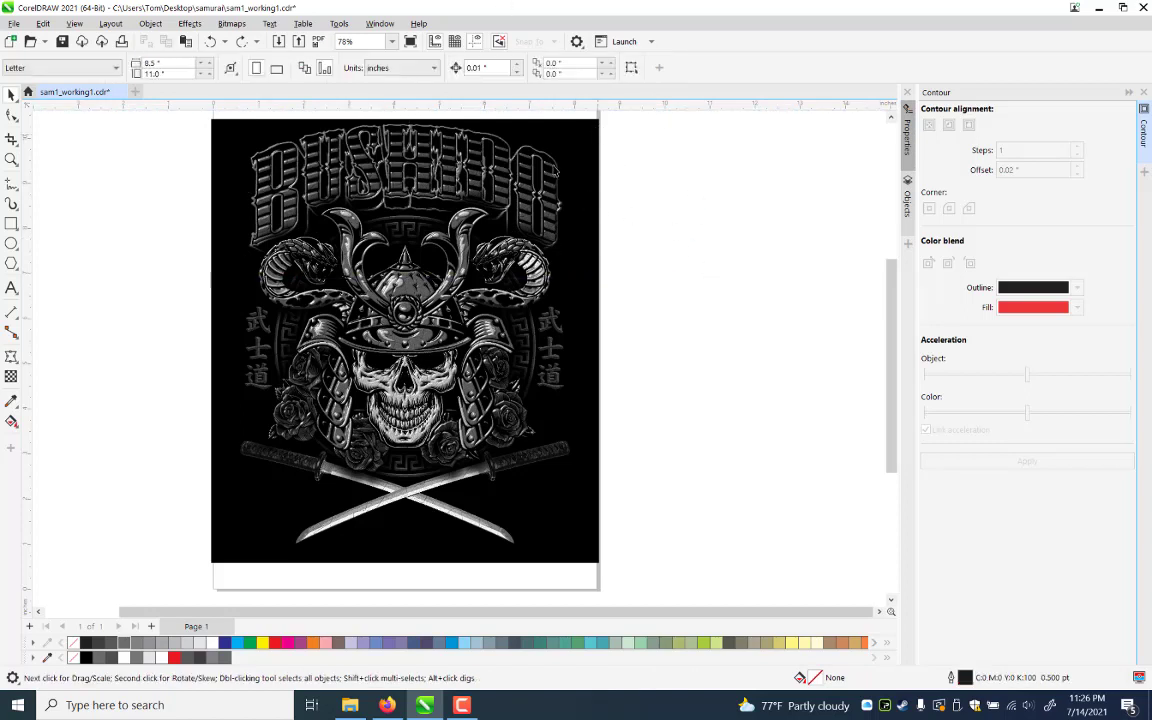
# Lower the BUSHIDO title bitmap's upper edge and narrow it about its center, to about 6.575" by 2.672"
pyautogui.click(554, 171)
pyautogui.press('Escape')
pyautogui.click(410, 127)
pyautogui.moveTo(408, 130); pyautogui.dragTo(407, 128)
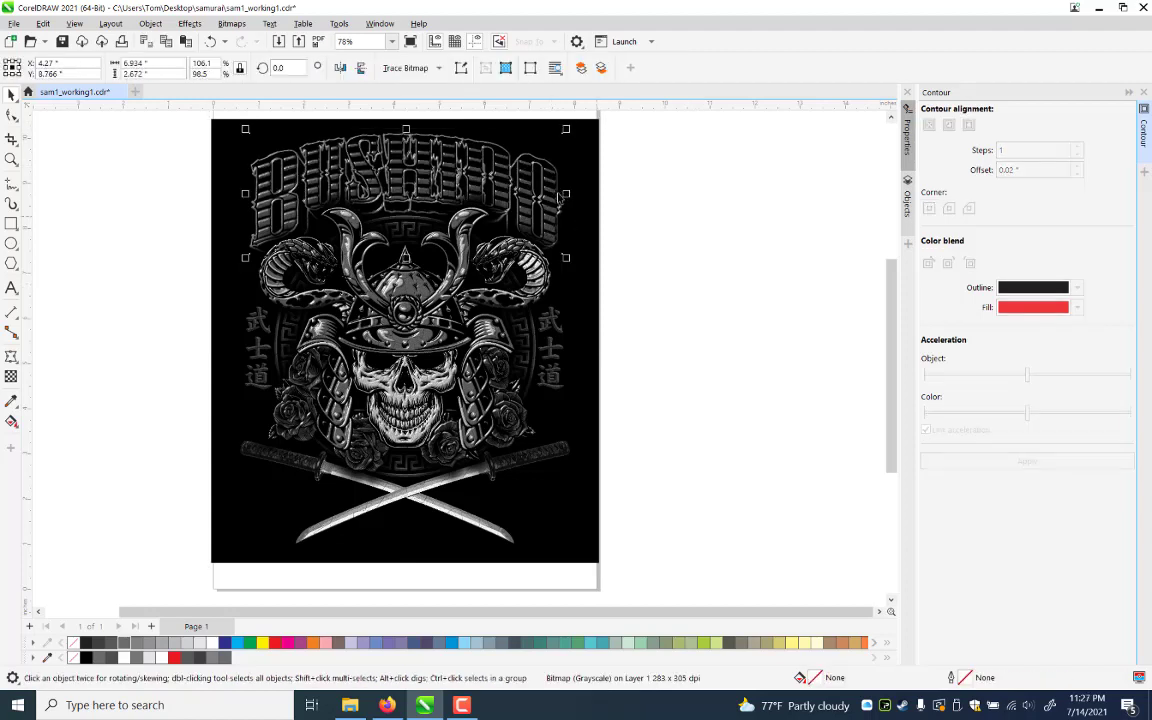
pyautogui.moveTo(566, 194); pyautogui.dragTo(558, 195)
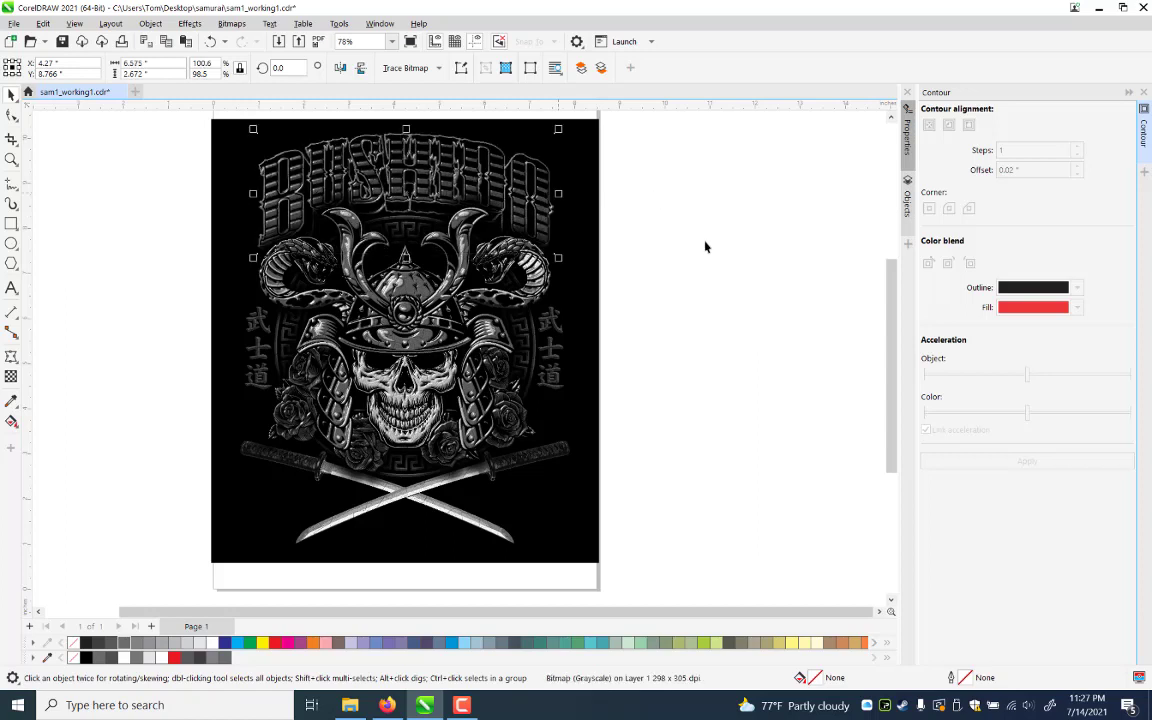
pyautogui.click(705, 246)
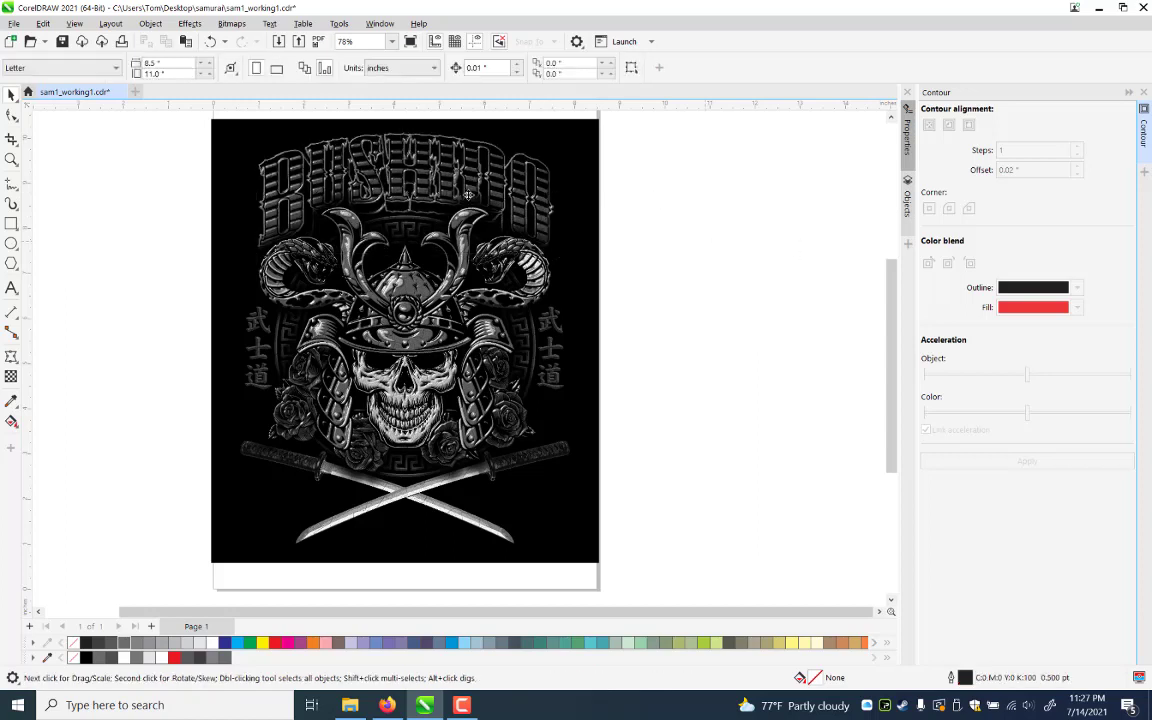
# Try mirroring the blurred lens rectangle behind the skull out past the page's side, and undo it
pyautogui.click(314, 322)
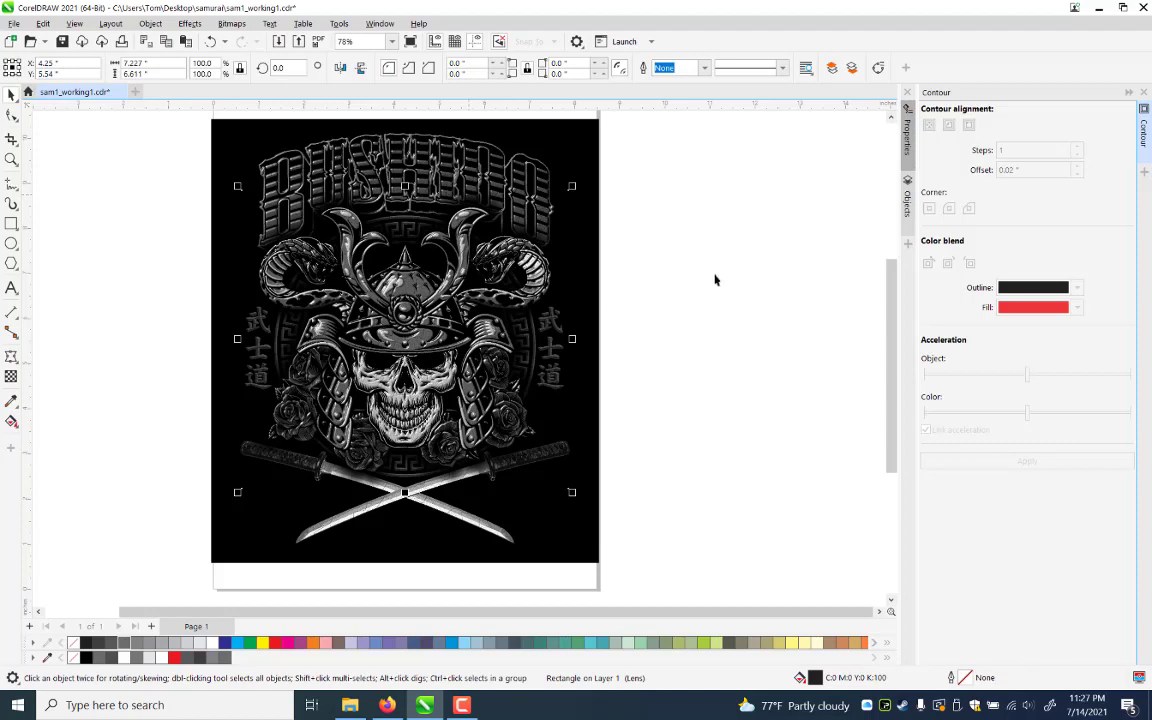
pyautogui.moveTo(572, 339); pyautogui.dragTo(389, 314)
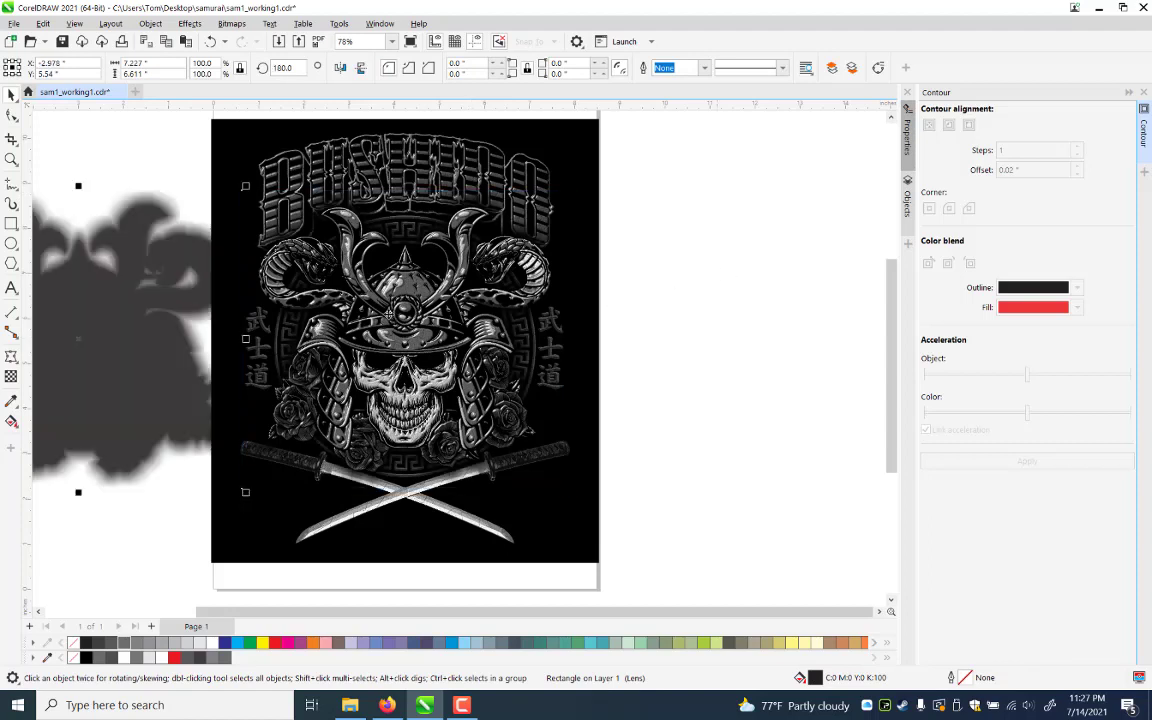
pyautogui.press('Escape')
pyautogui.press('Tab')
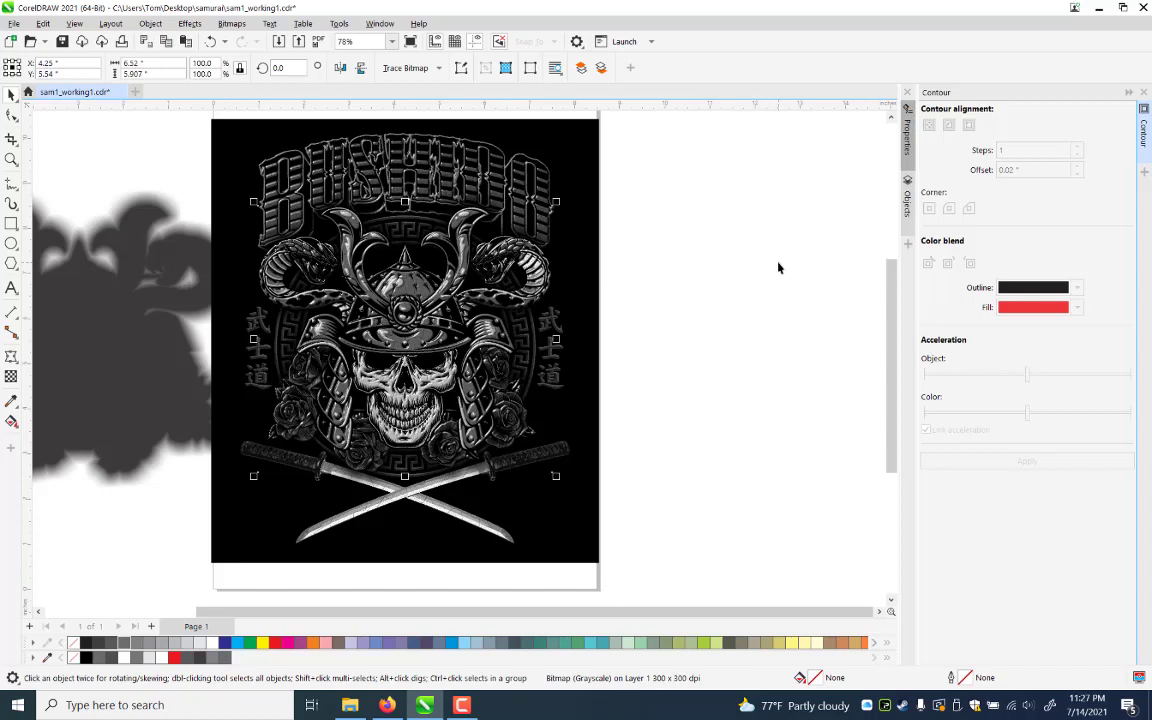
pyautogui.hotkey('ctrl', 'z')
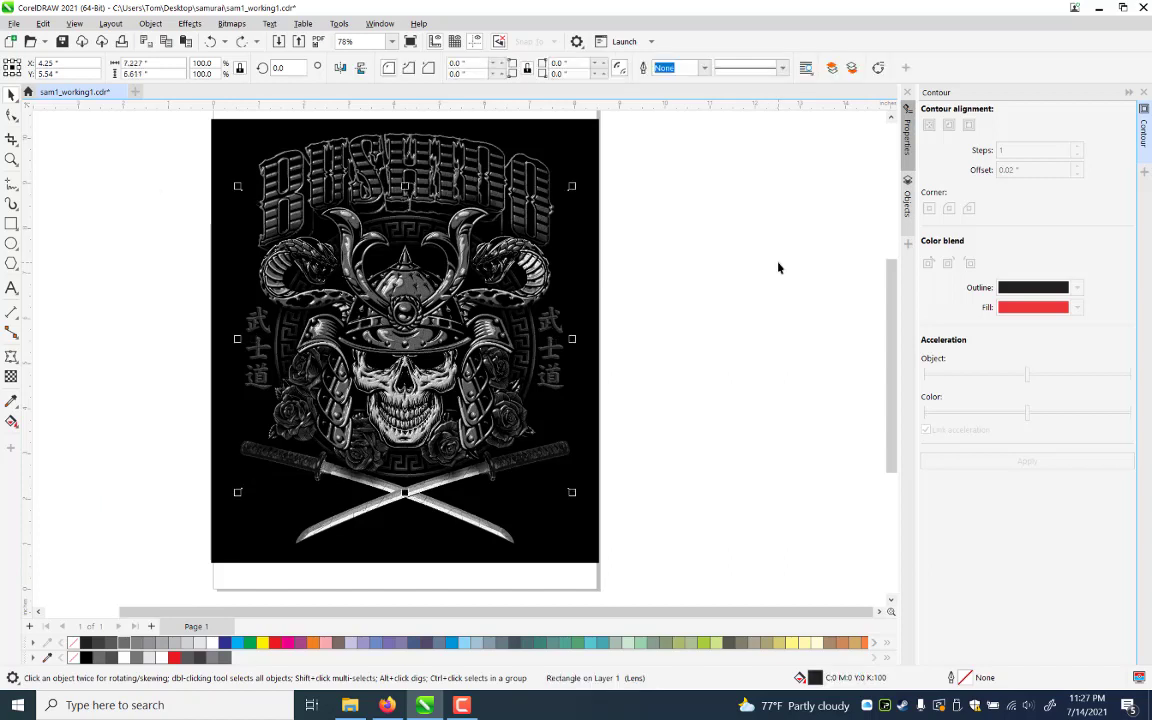
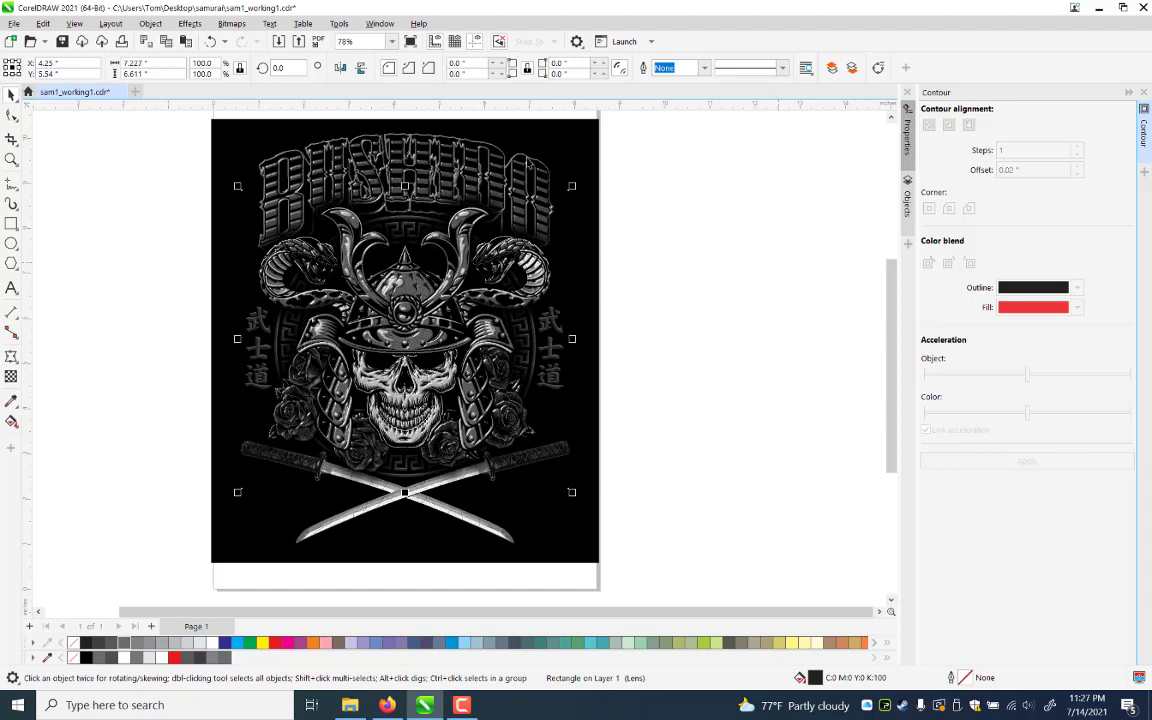
pyautogui.click(821, 313)
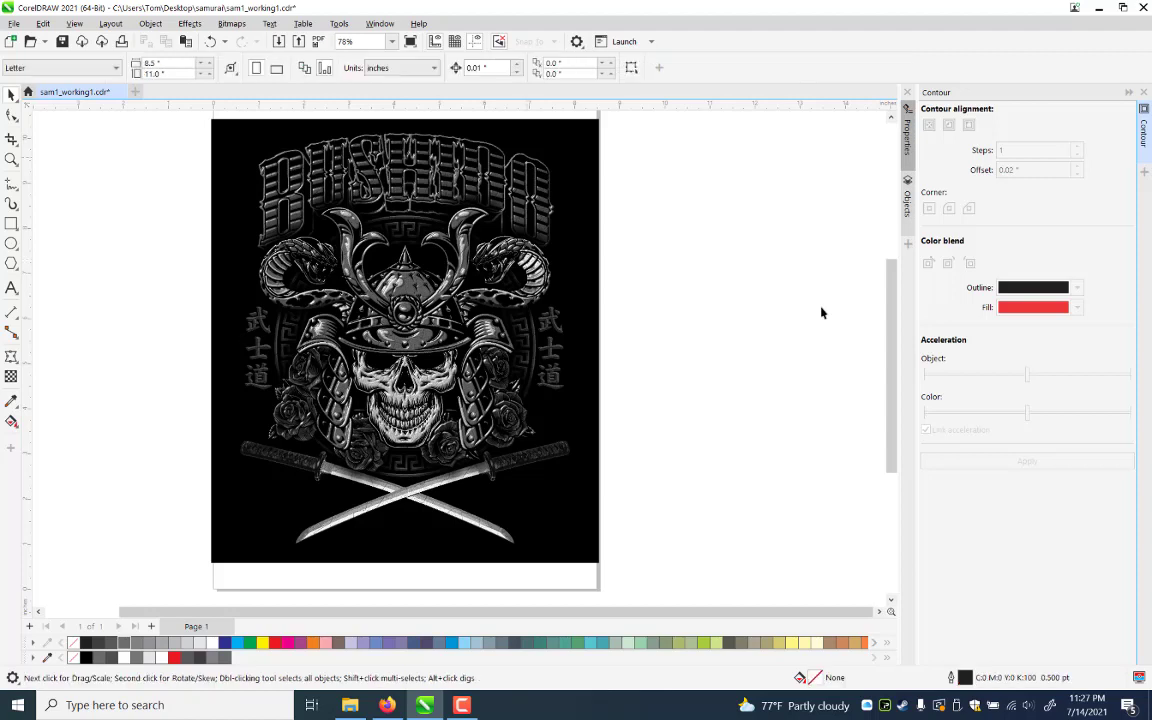
# Scale the crossed swords bitmap about its center to about 91.8%, nudge it up to Y 2.237", and save the drawing
pyautogui.press('Tab')
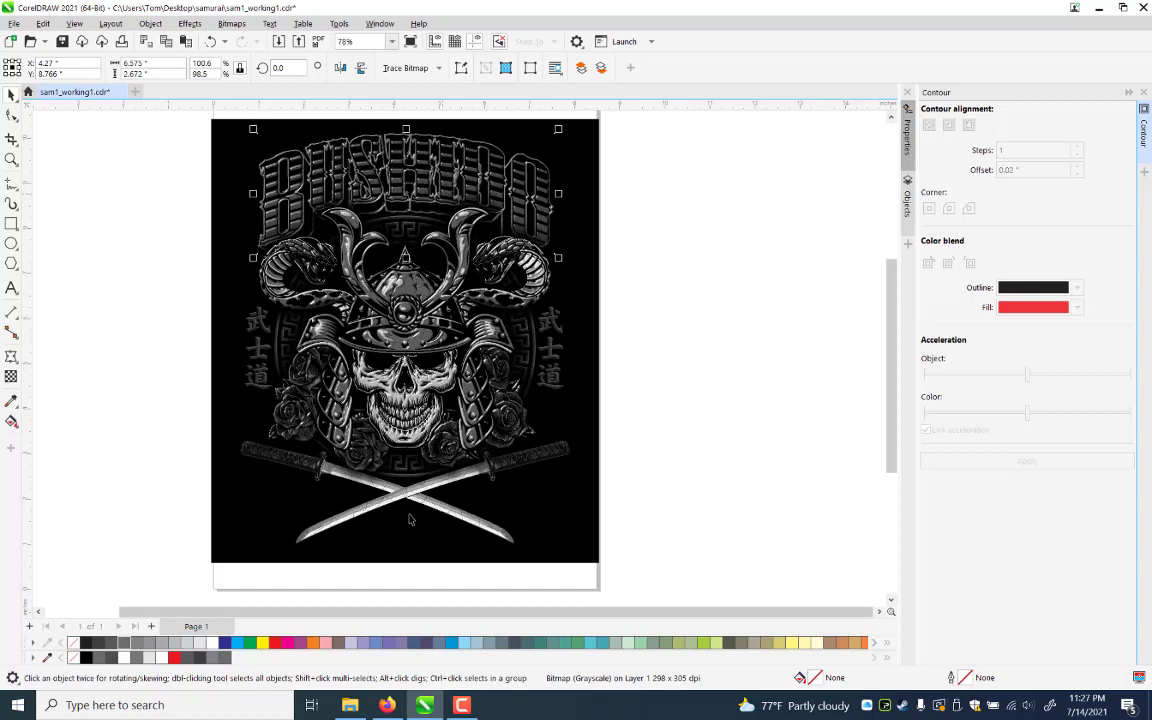
pyautogui.click(144, 585)
pyautogui.press('Tab')
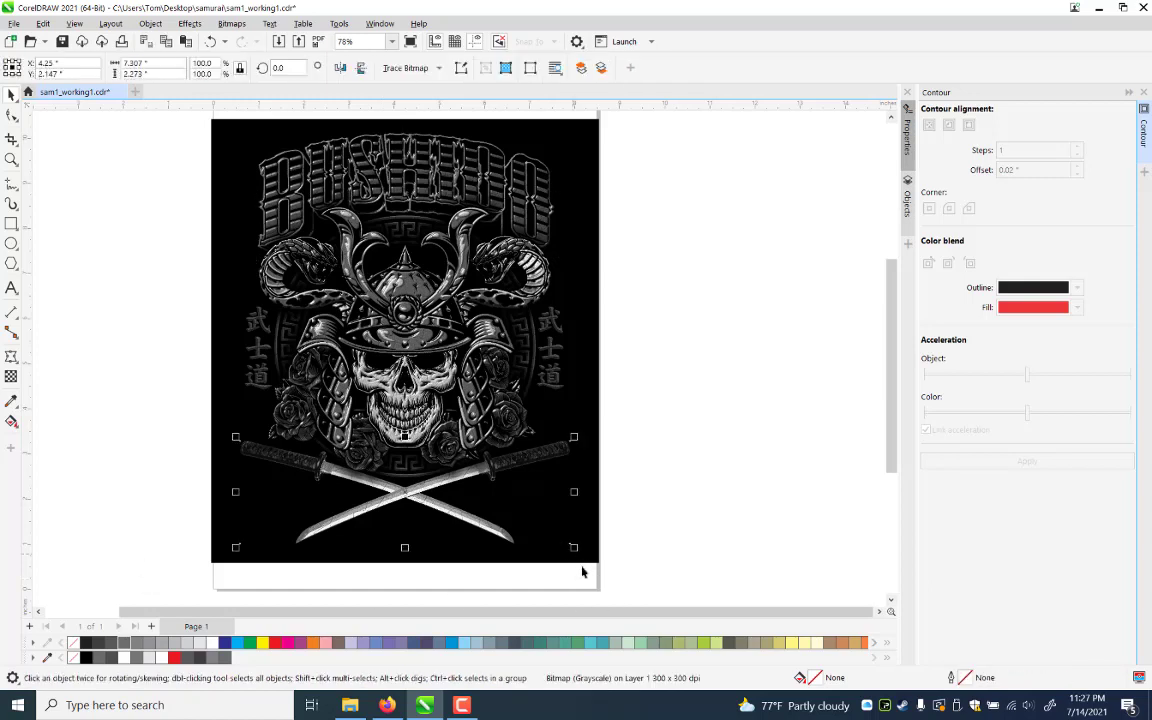
pyautogui.moveTo(574, 548)
pyautogui.mouseDown()
pyautogui.moveTo(558, 542)
pyautogui.moveTo(582, 572)
pyautogui.mouseUp()
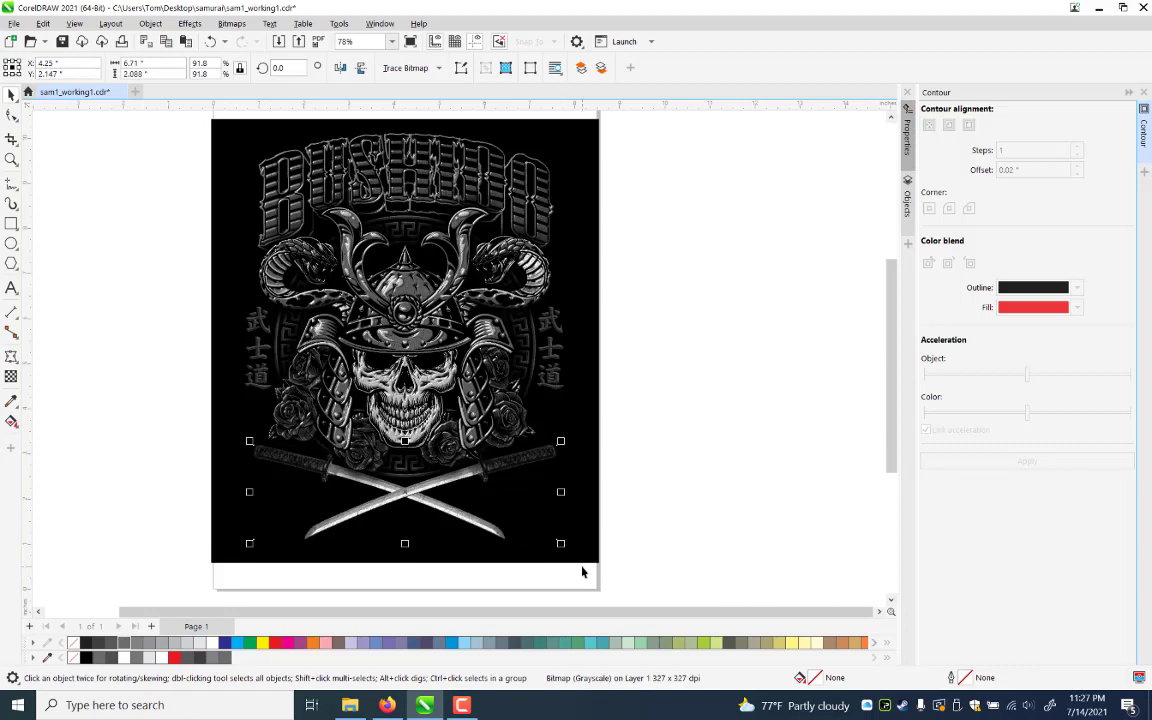
pyautogui.press('Up')
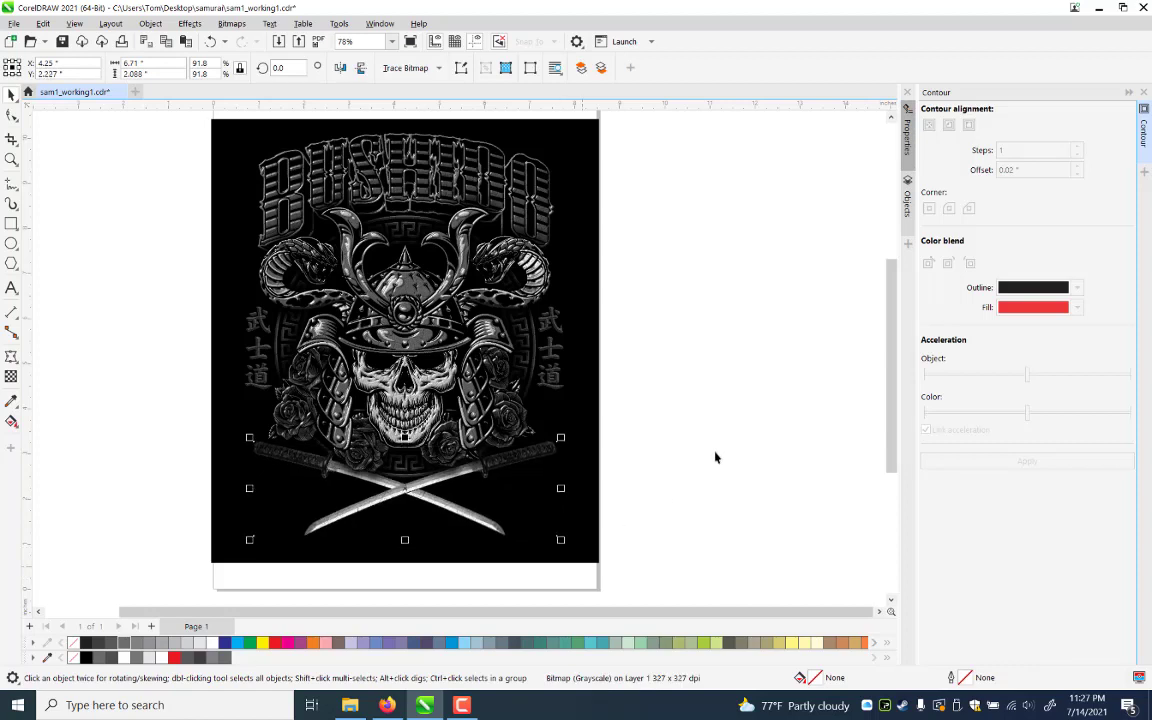
pyautogui.press('Escape')
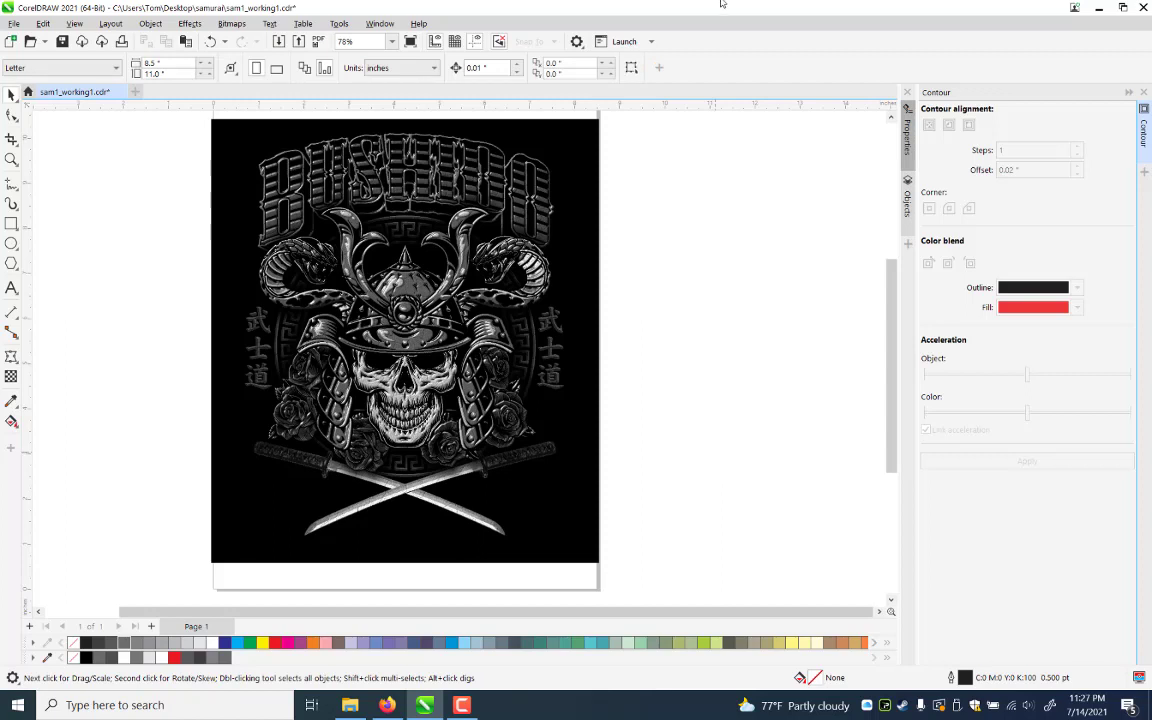
pyautogui.hotkey('ctrl', 's')
# Group all the artwork objects, center the group vertically on the black background, and save the drawing
pyautogui.moveTo(637, 125); pyautogui.dragTo(126, 562)
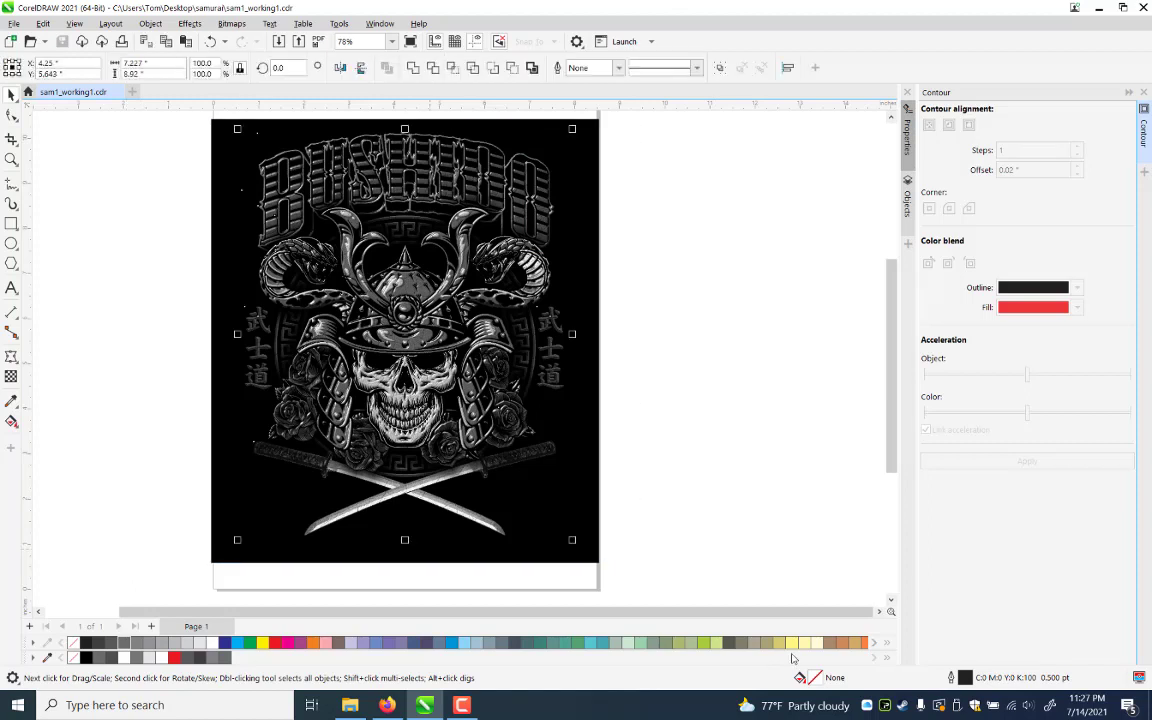
pyautogui.hotkey('ctrl', 'g')
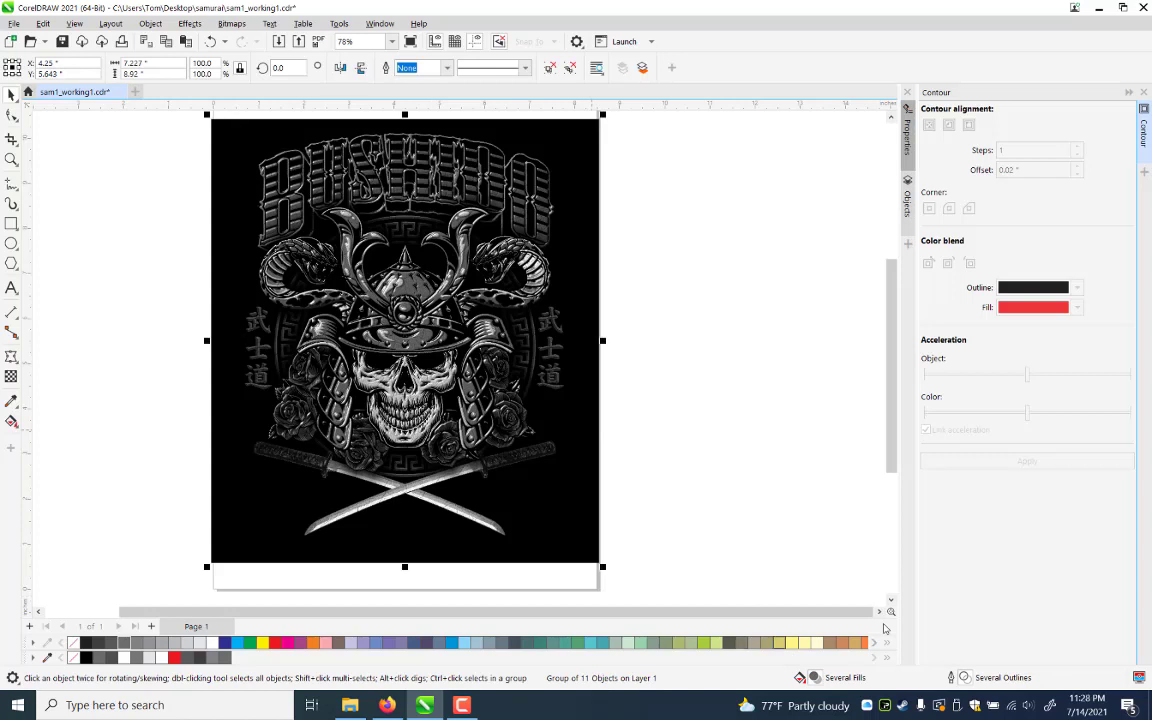
pyautogui.press('e')
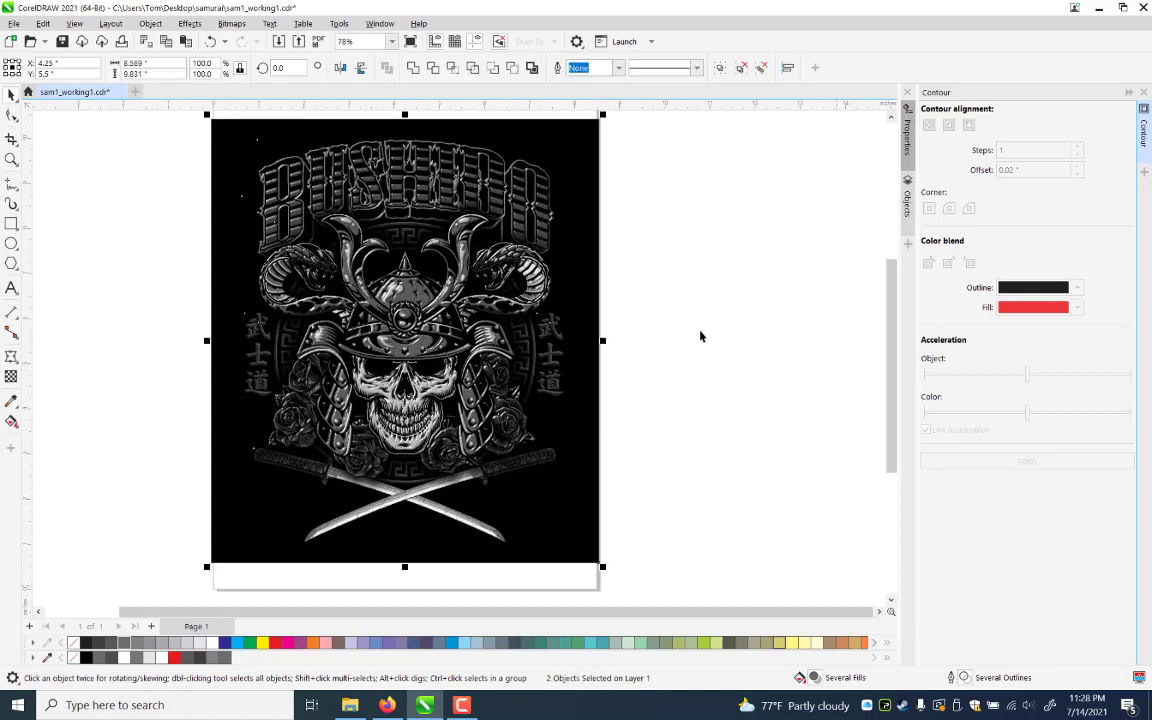
pyautogui.click(800, 329)
pyautogui.press('Tab')
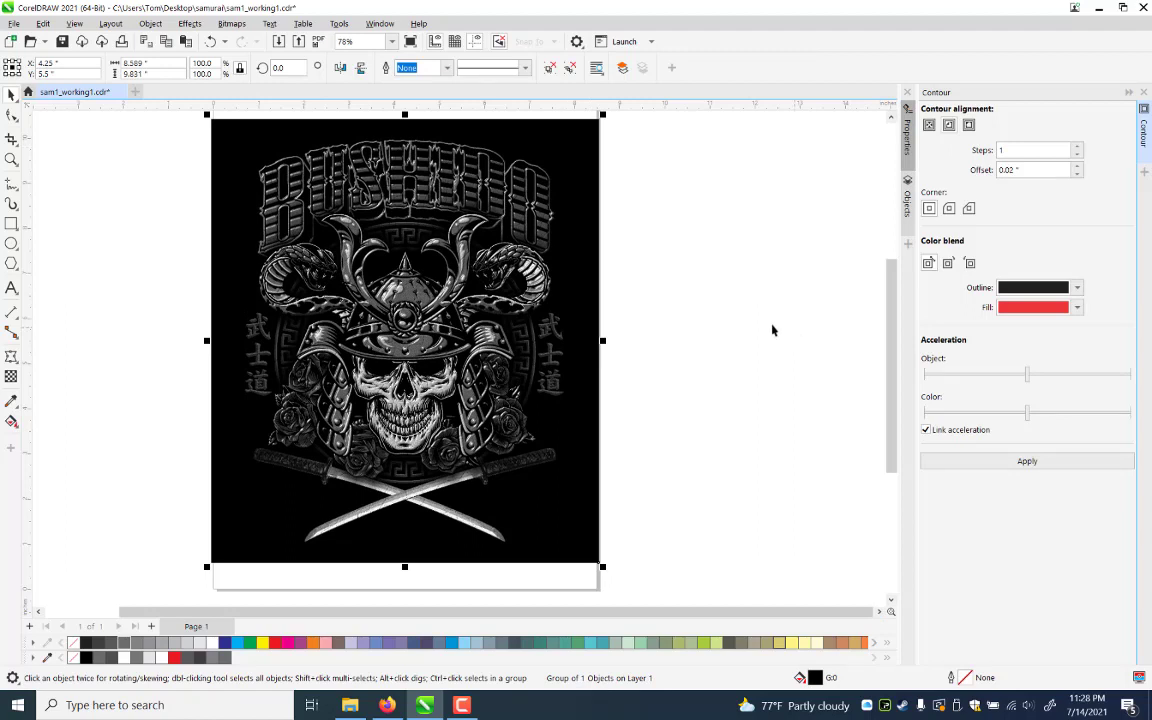
pyautogui.hotkey('ctrl', 's')
pyautogui.press('Escape')
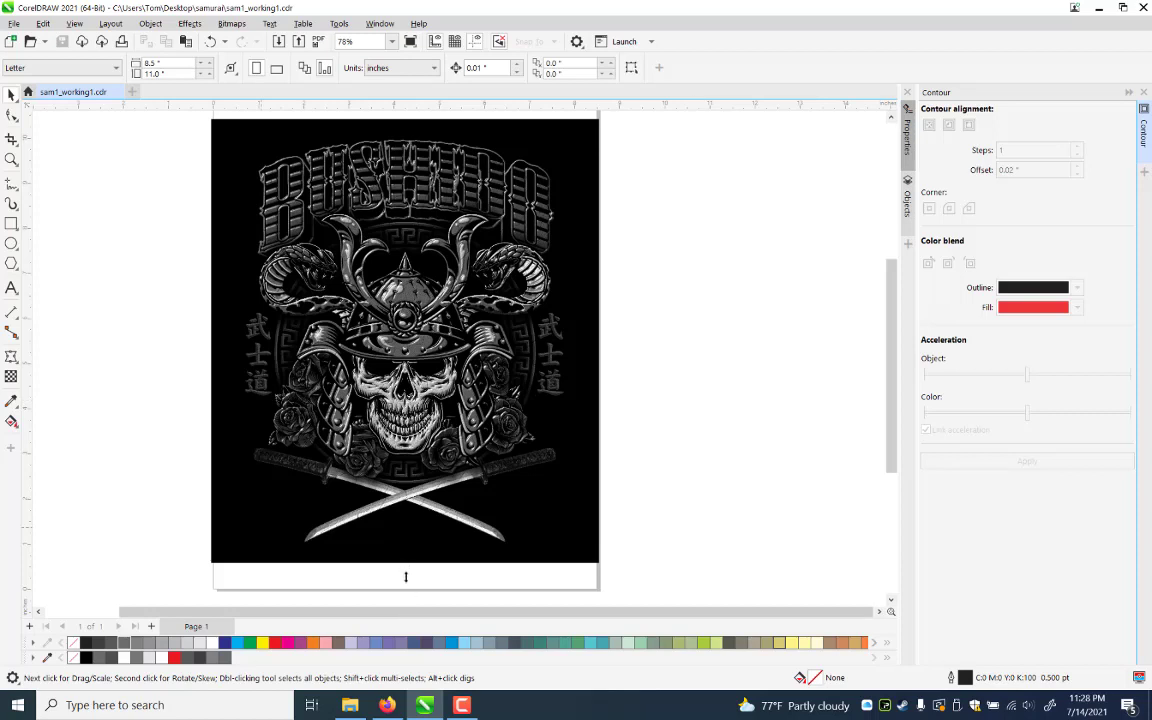
# Stretch the black background vertically about its center so it covers the full page height
pyautogui.click(406, 580)
pyautogui.moveTo(406, 590); pyautogui.dragTo(685, 369)
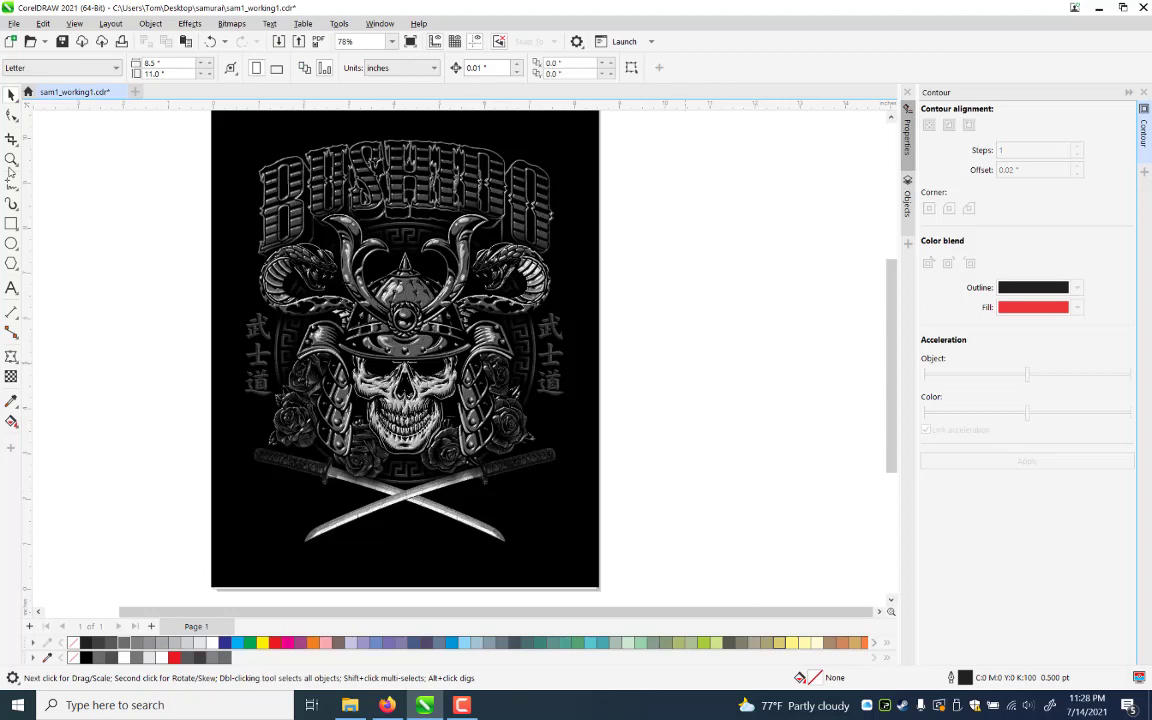
# Examine the skull, swords and roses up close, and check the whole design on the page
pyautogui.click(11, 159)
pyautogui.scroll(-2, 540, 518)
pyautogui.moveTo(543, 520)
pyautogui.mouseDown()
pyautogui.moveTo(384, 415)
pyautogui.moveTo(343, 296)
pyautogui.mouseUp()
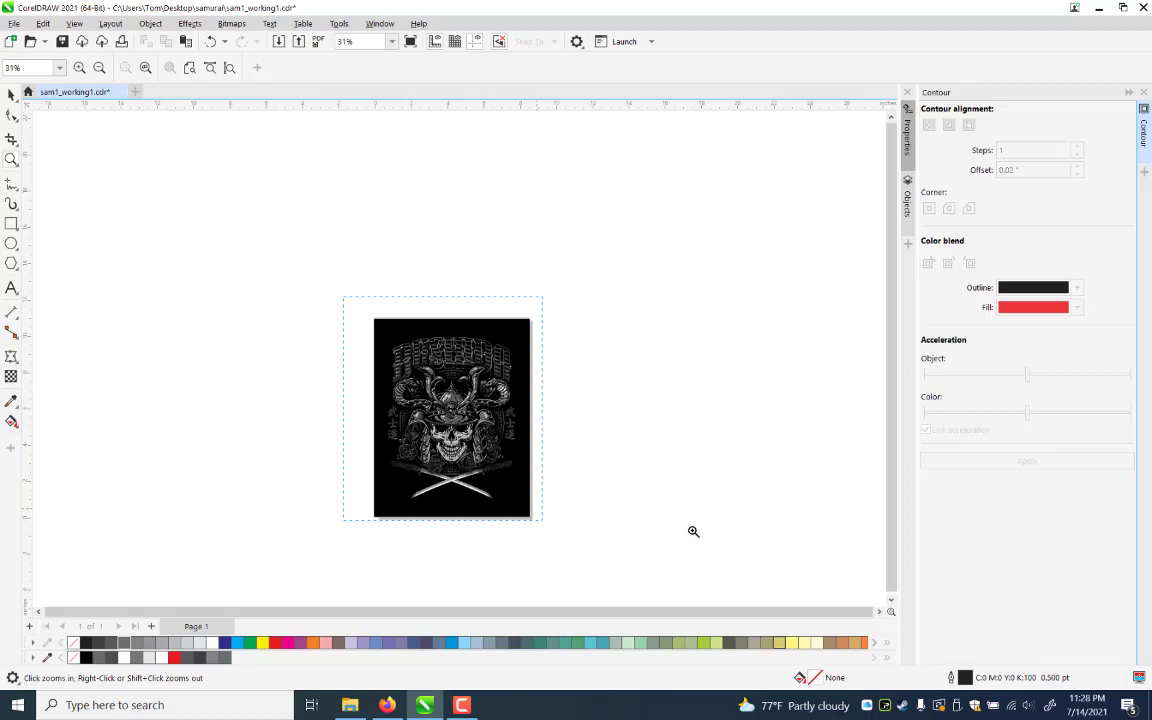
pyautogui.click(693, 531)
pyautogui.click(666, 507)
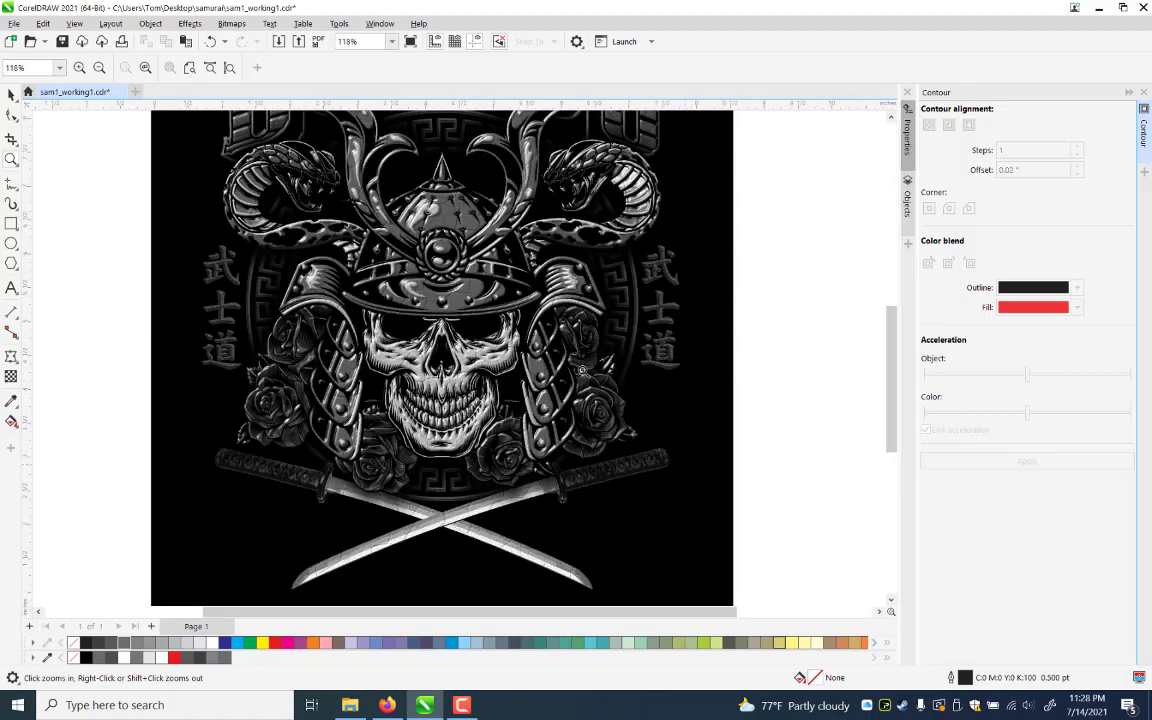
pyautogui.rightClick(581, 370)
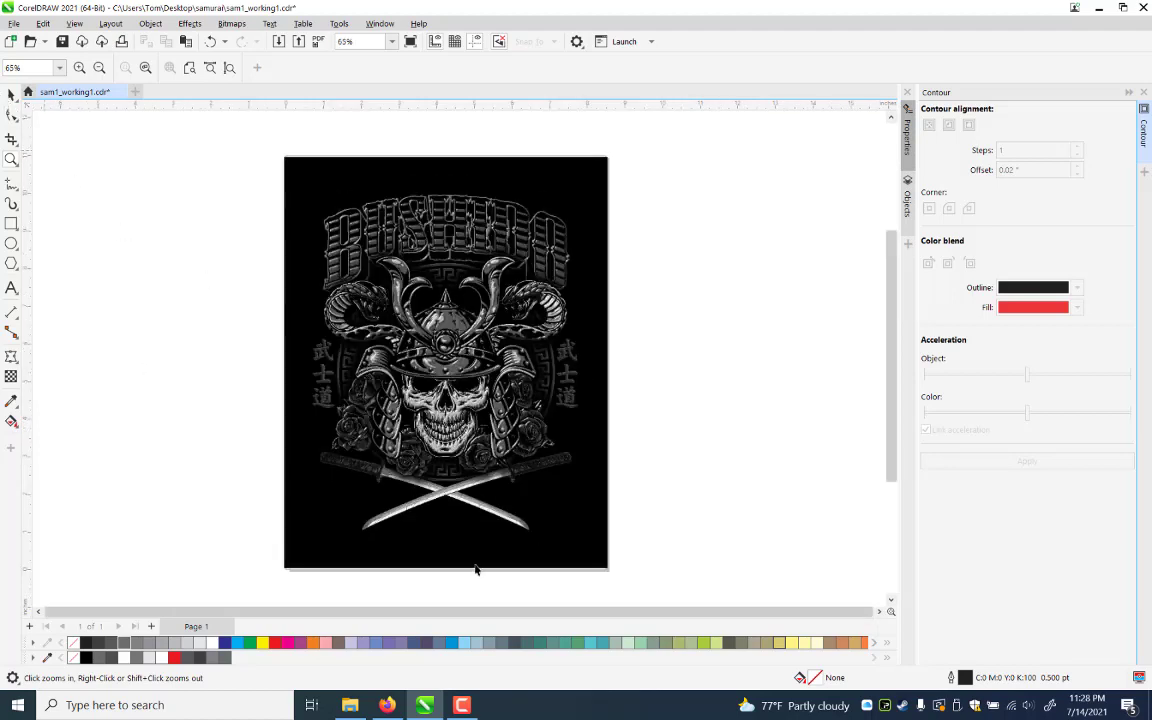
pyautogui.press('F10')
pyautogui.press('space')
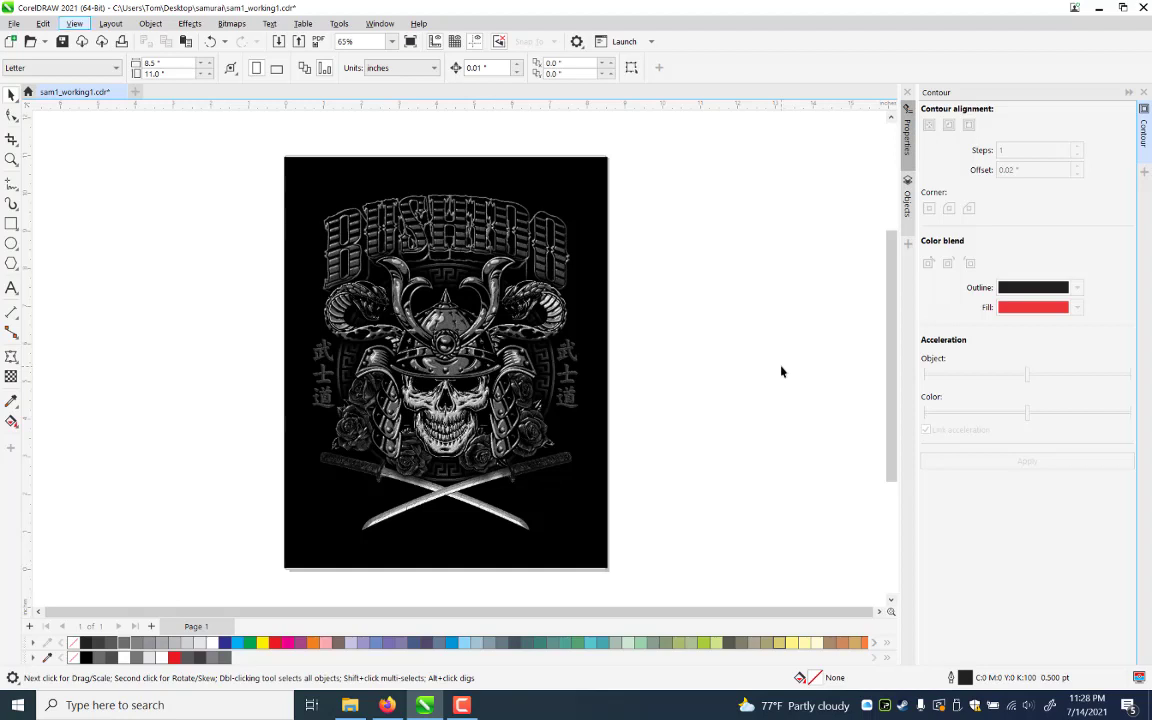
# Inspect the design's outlines in Wireframe view and return to Enhanced view
pyautogui.hotkey('alt', 'v')
pyautogui.press('w')
pyautogui.press('z')
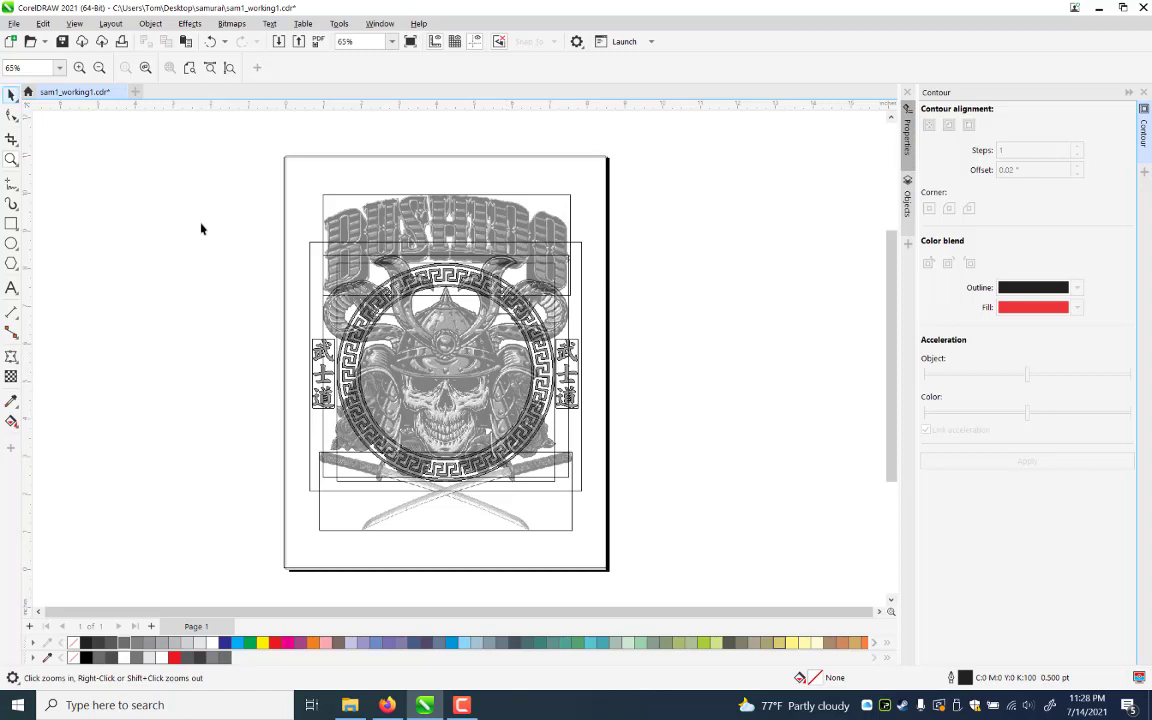
pyautogui.press('space')
pyautogui.press('z')
pyautogui.hotkey('alt', 'v')
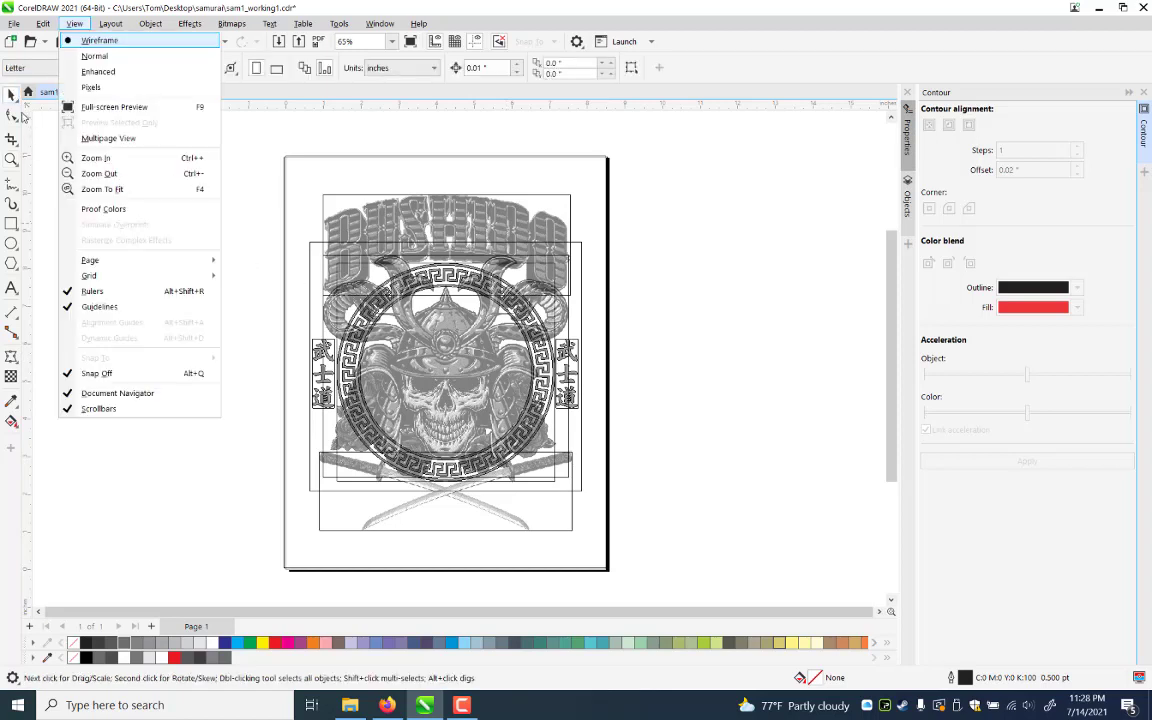
pyautogui.press('e')
pyautogui.click(11, 96)
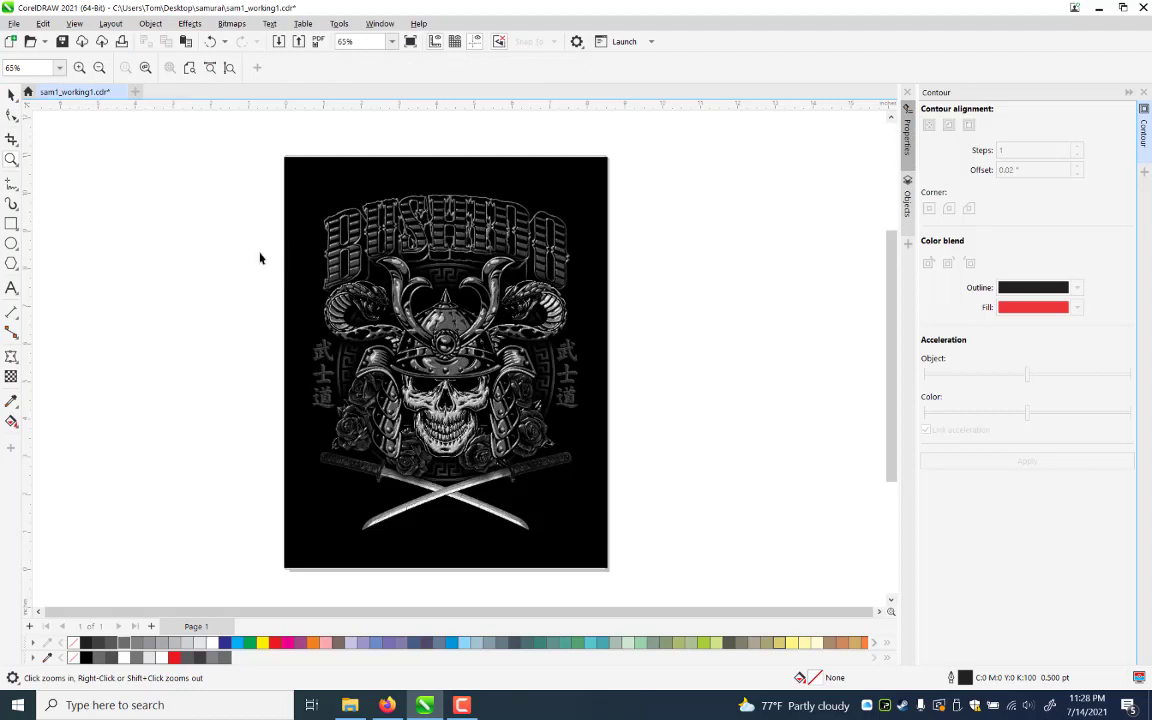
pyautogui.press('space')
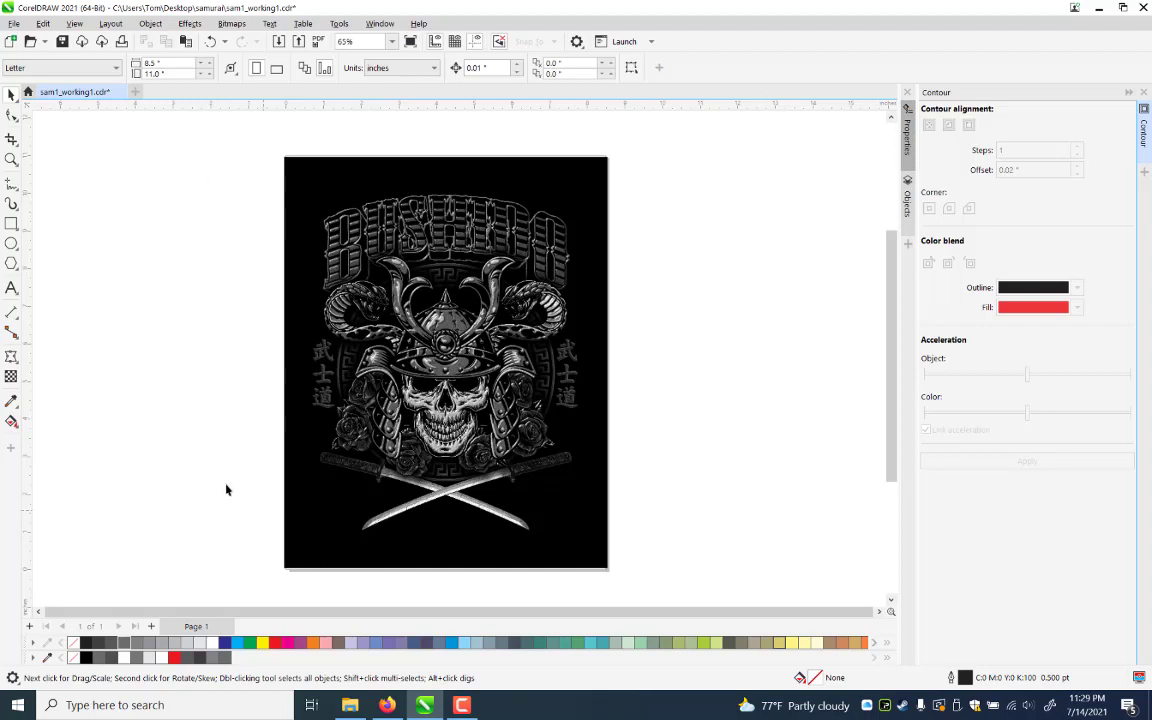
# Save the drawing, and save a copy of it as sam1_SEPS in the samurai folder
pyautogui.hotkey('ctrl', 's')
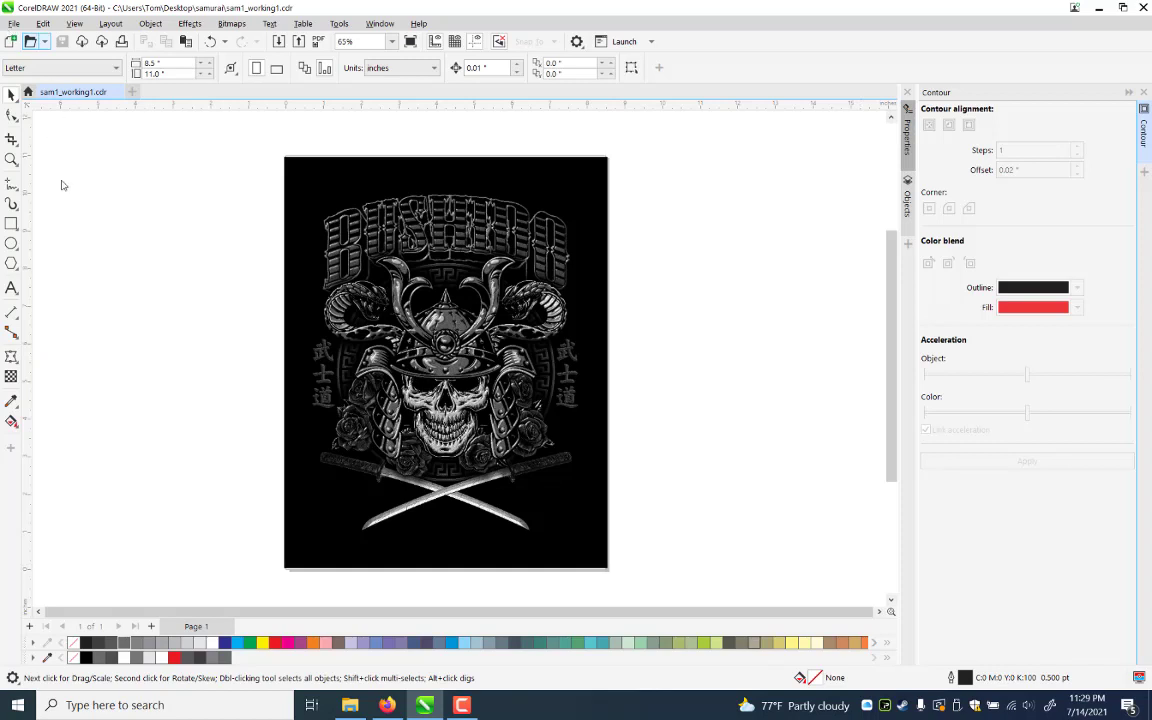
pyautogui.hotkey('alt', 'f')
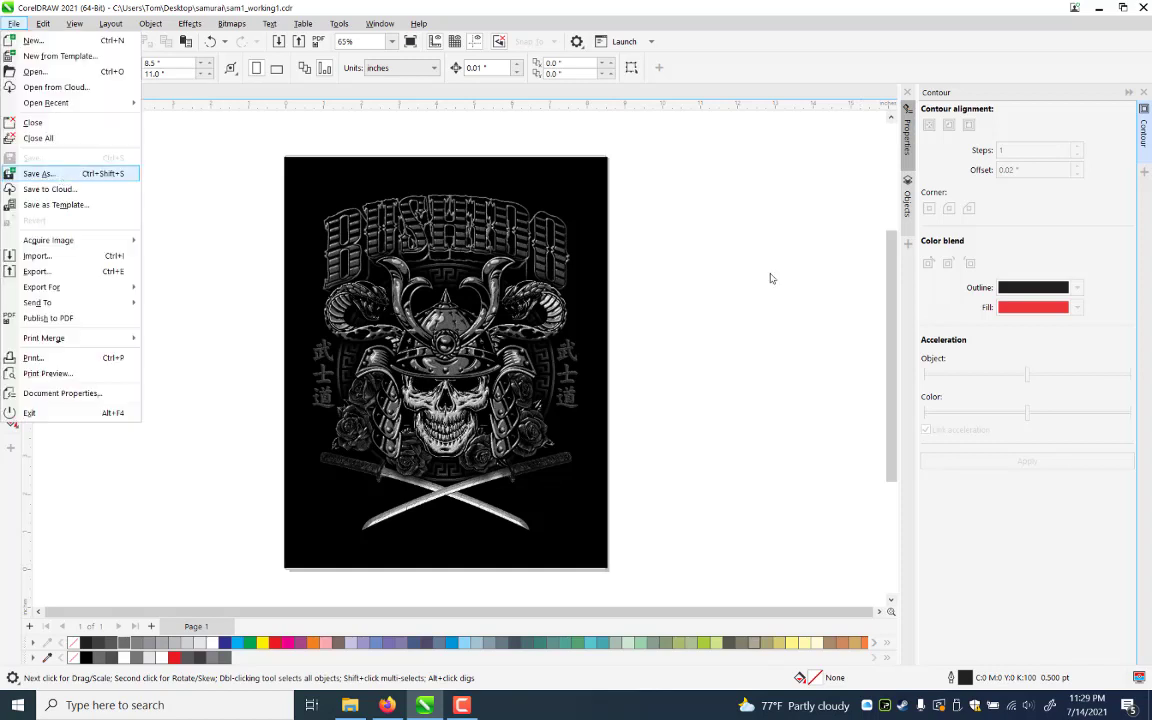
pyautogui.press('Return')
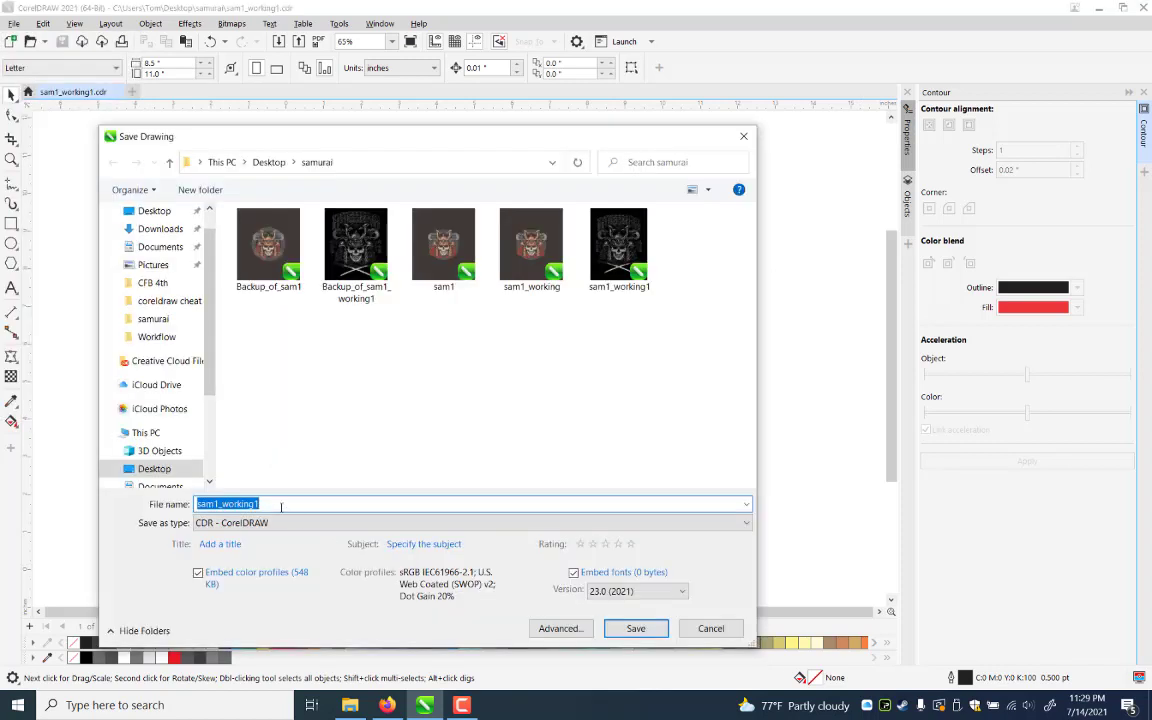
pyautogui.click(281, 507)
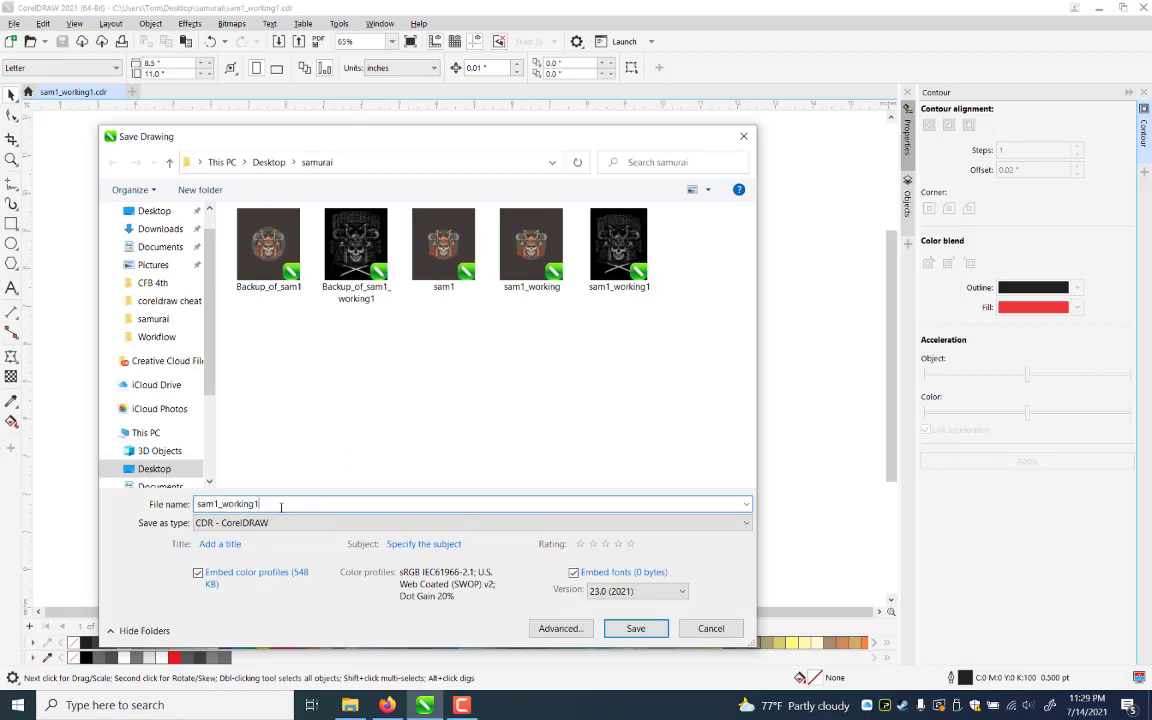
pyautogui.press('BackSpace')
pyautogui.press('BackSpace')
pyautogui.press('BackSpace')
pyautogui.press('BackSpace')
pyautogui.press('BackSpace')
pyautogui.press('BackSpace')
pyautogui.press('BackSpace')
pyautogui.press('BackSpace')
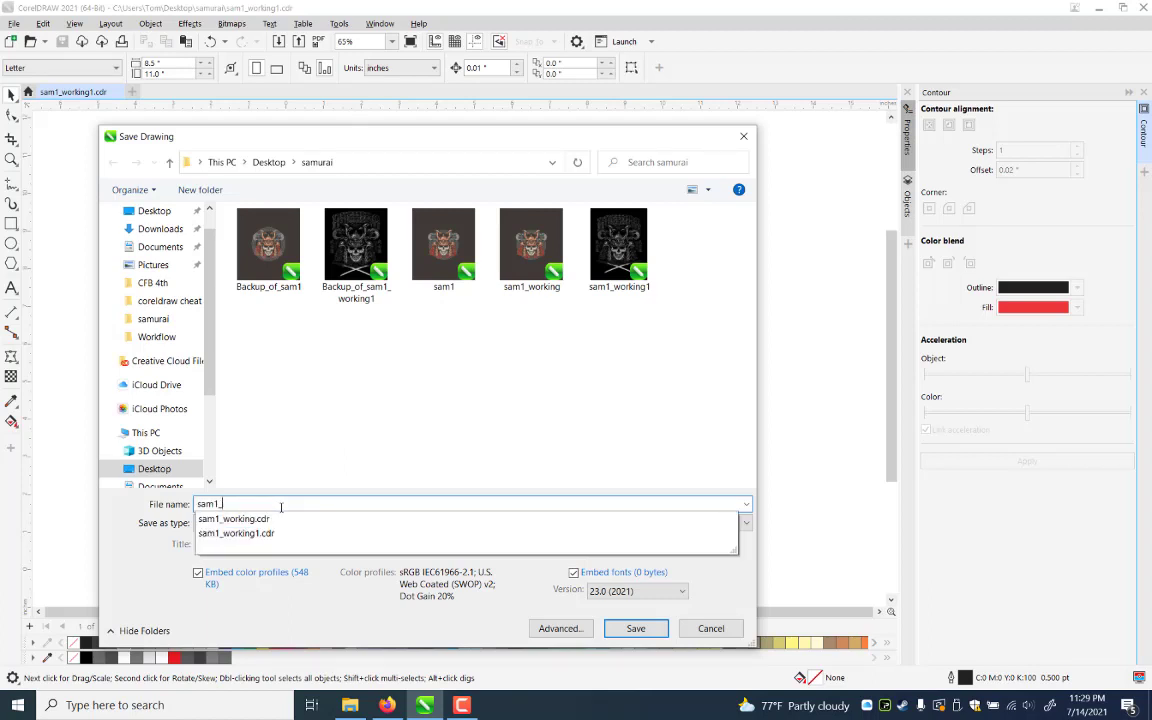
pyautogui.write('SEPS')
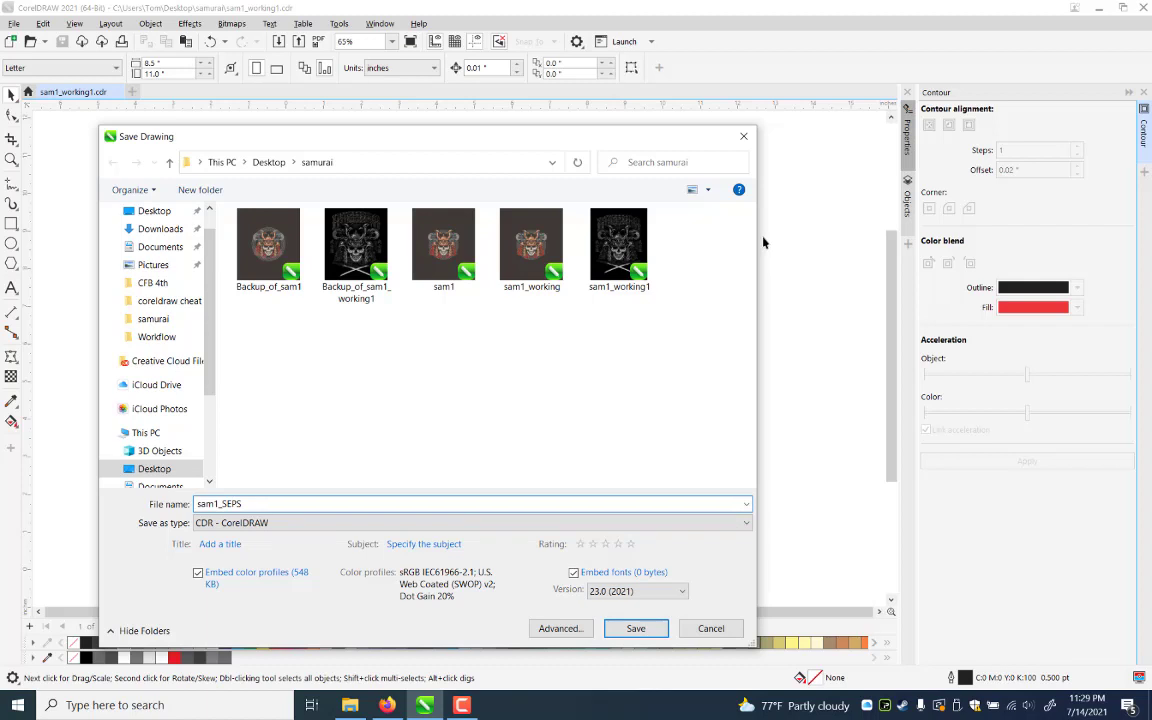
pyautogui.press('Return')
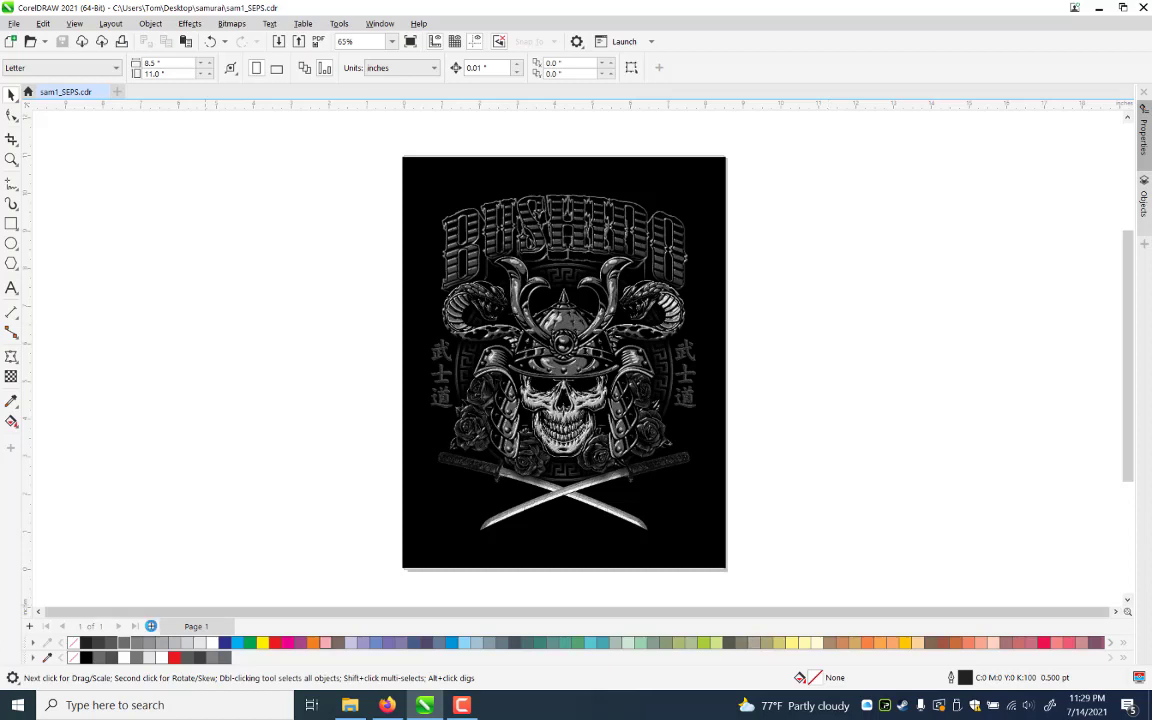
# Add a blank second page to the document and return to Page 1
pyautogui.click(200, 627)
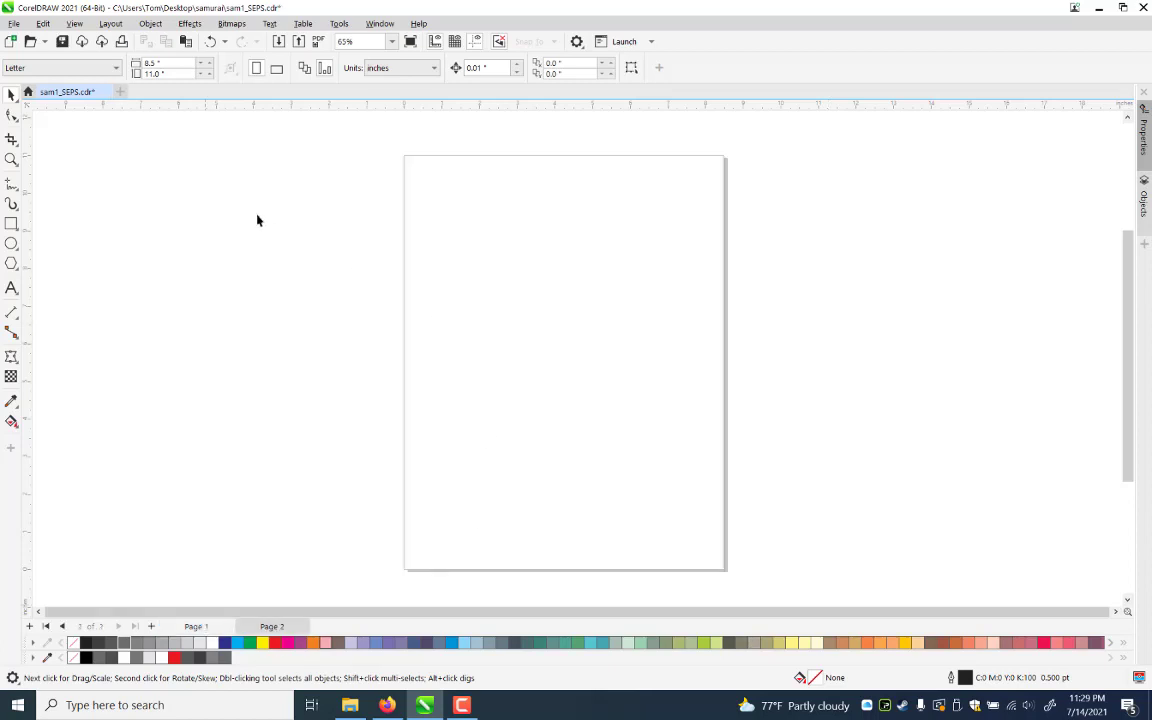
pyautogui.press('pageup')
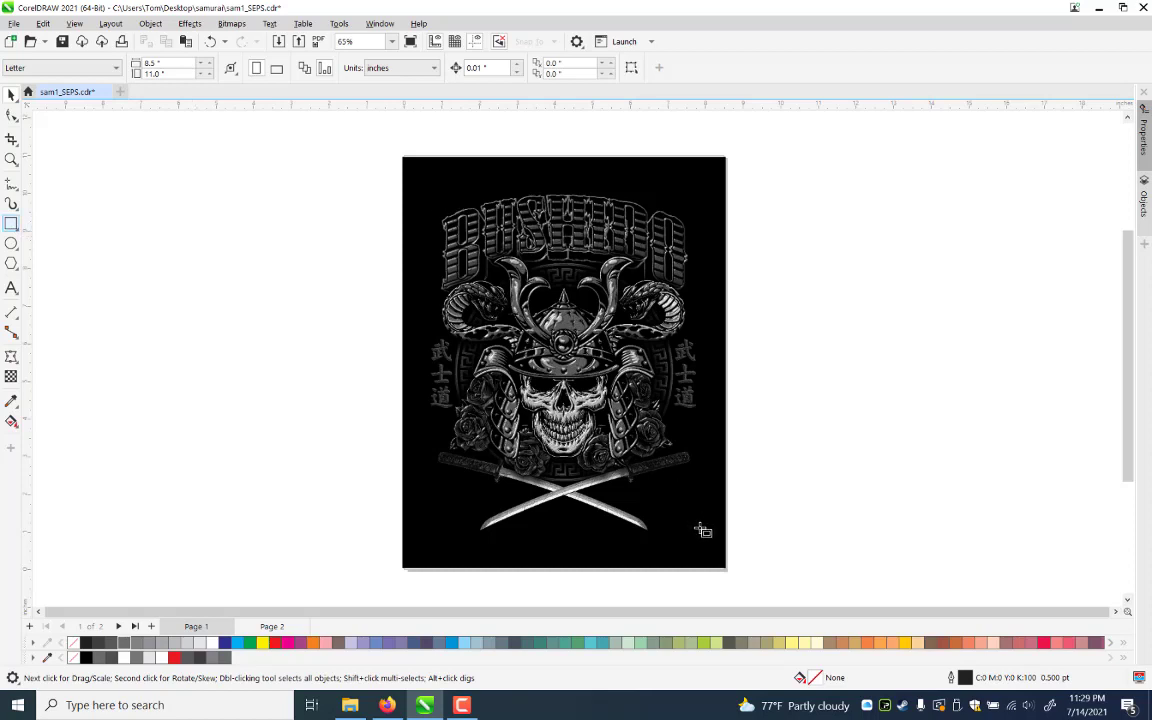
# Draw a rectangle about 7.1 by 8.9 inches closely around the whole artwork
pyautogui.press('F6')
pyautogui.moveTo(706, 534); pyautogui.dragTo(700, 534)
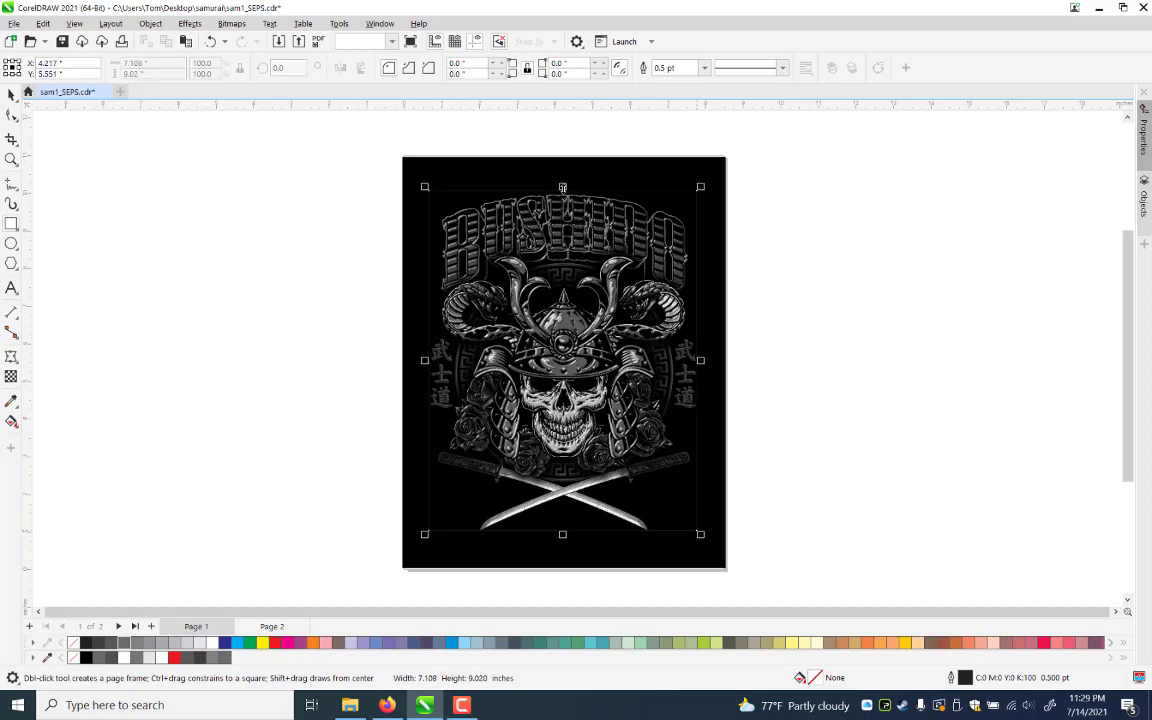
pyautogui.moveTo(562, 187); pyautogui.dragTo(562, 190)
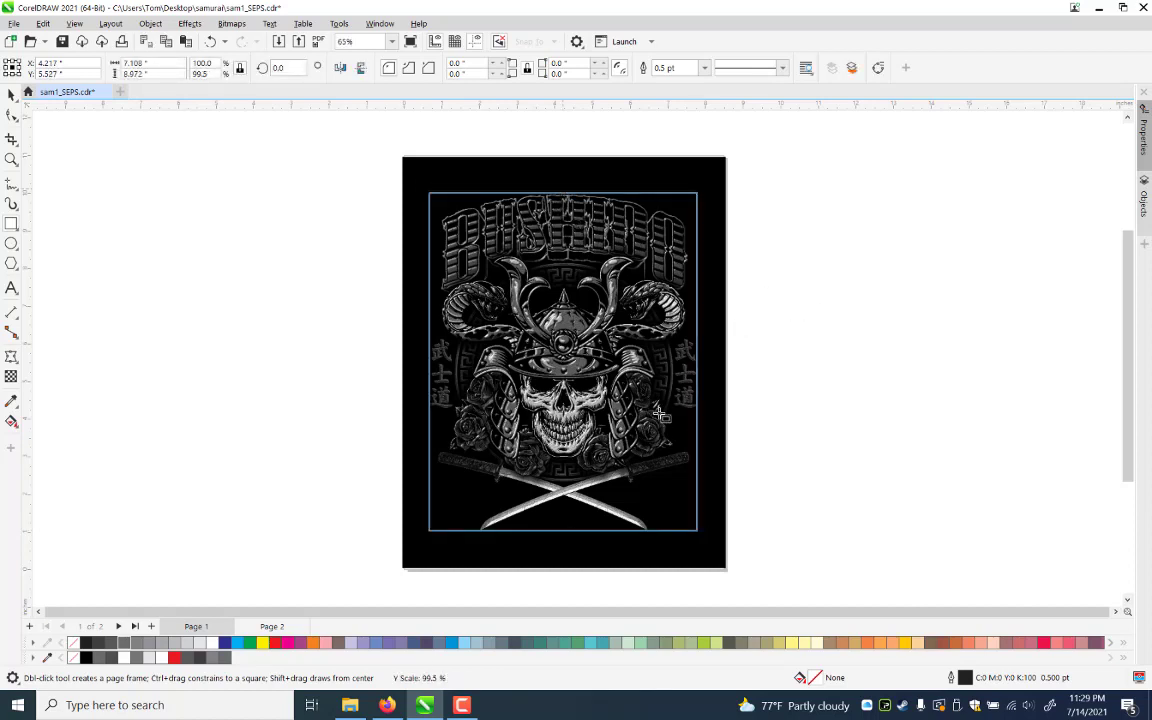
pyautogui.click(424, 362)
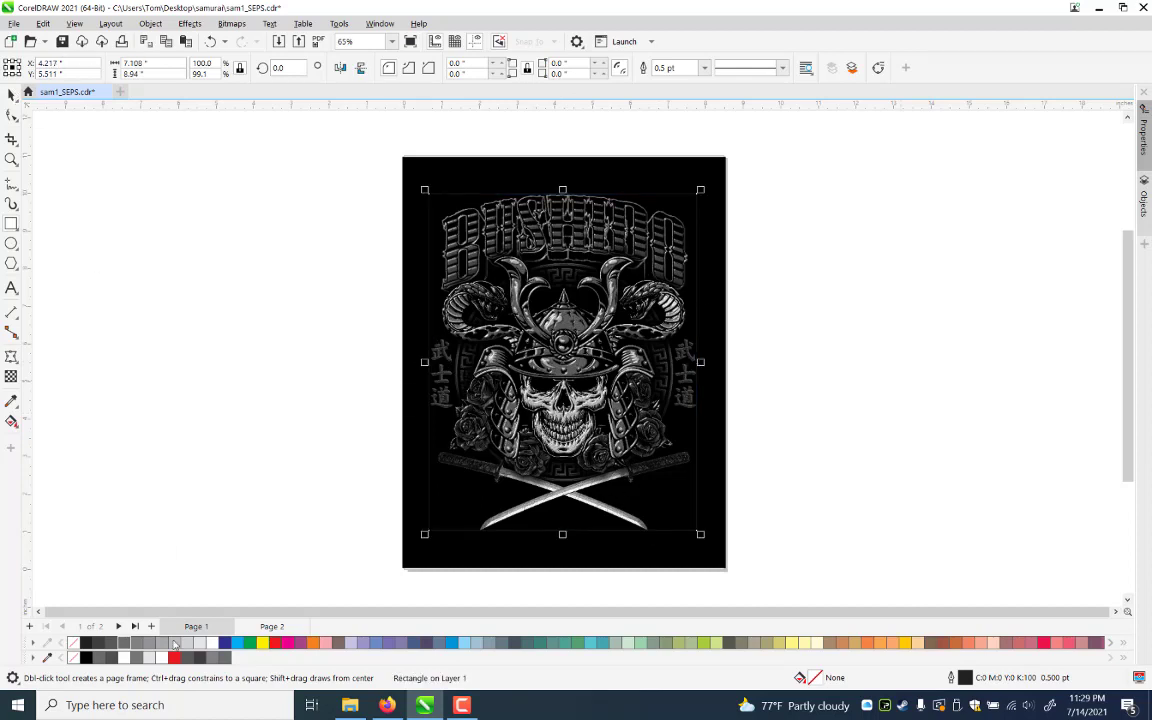
# Give the rectangle an orange outline and convert it to curves
pyautogui.press('space')
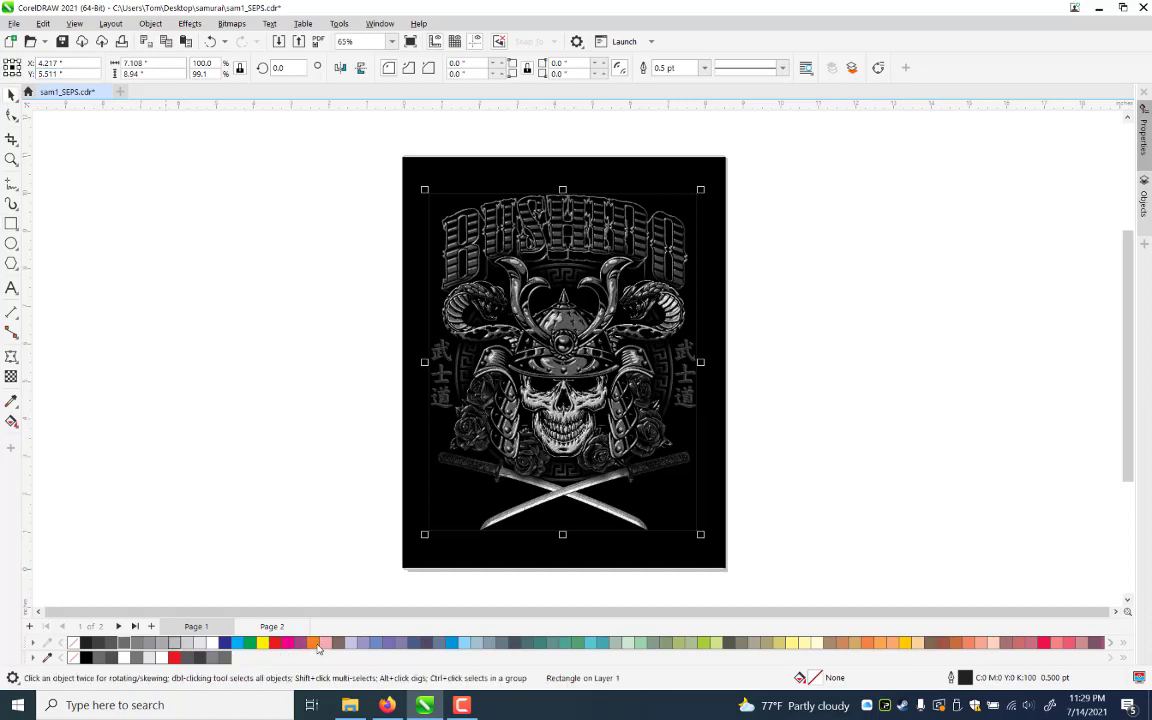
pyautogui.rightClick(318, 645)
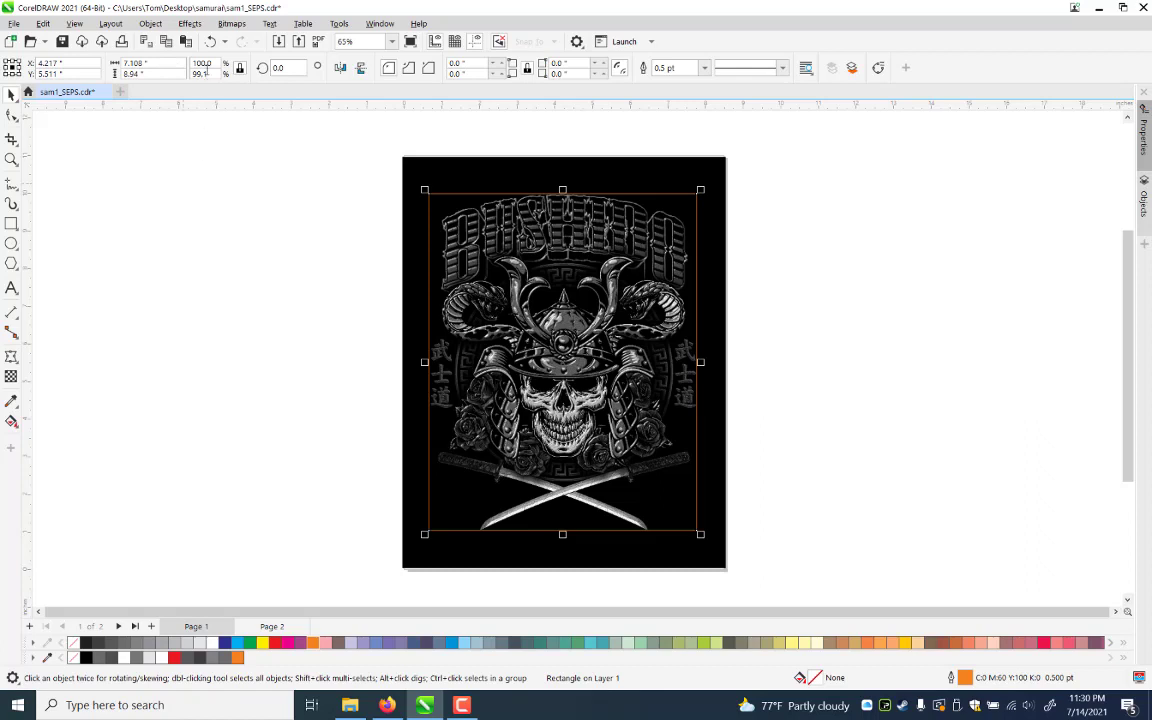
pyautogui.hotkey('ctrl', 'q')
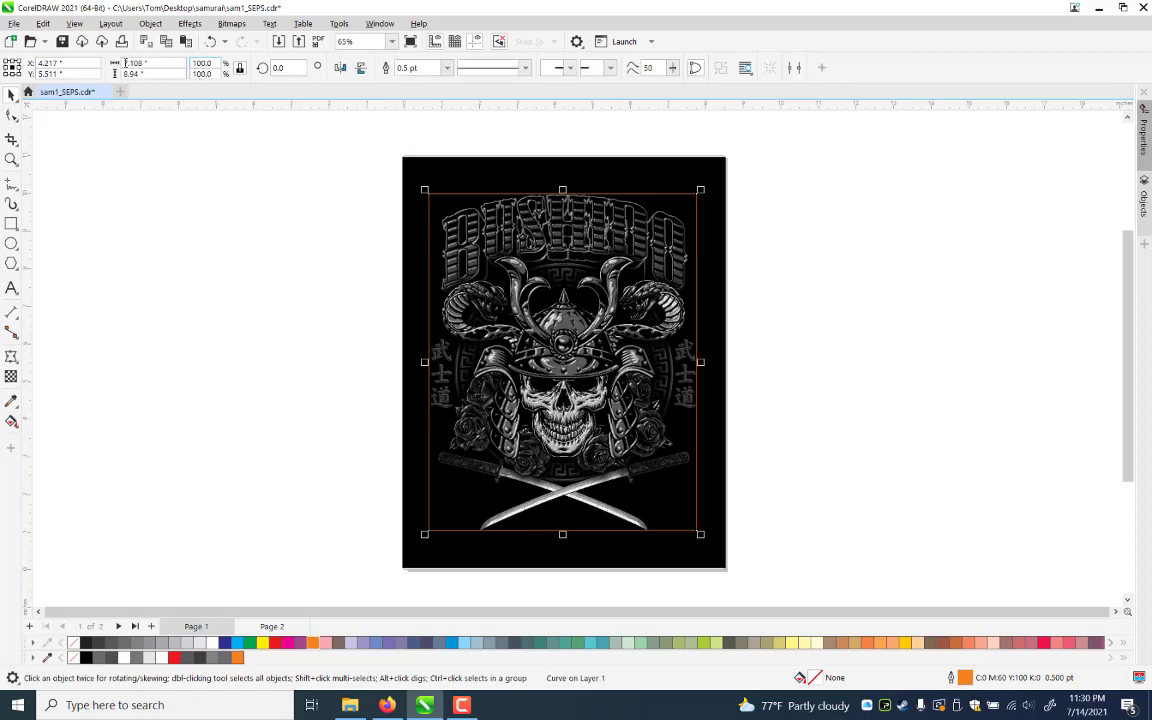
# Scale the orange rectangle proportionally to a width of 12 inches
pyautogui.click(131, 63)
pyautogui.press('Tab')
pyautogui.write('12')
pyautogui.press('Return')
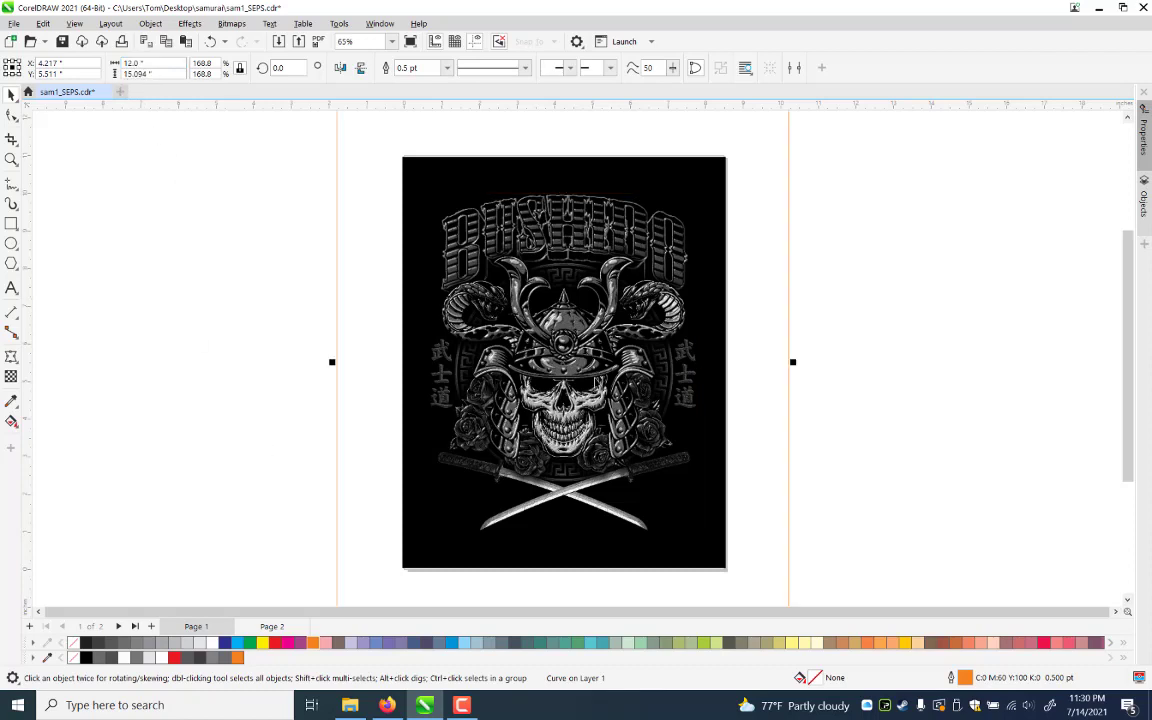
pyautogui.press('Escape')
# Set the size of Page 1 to 13 inches wide by 19 inches high
pyautogui.click(11, 160)
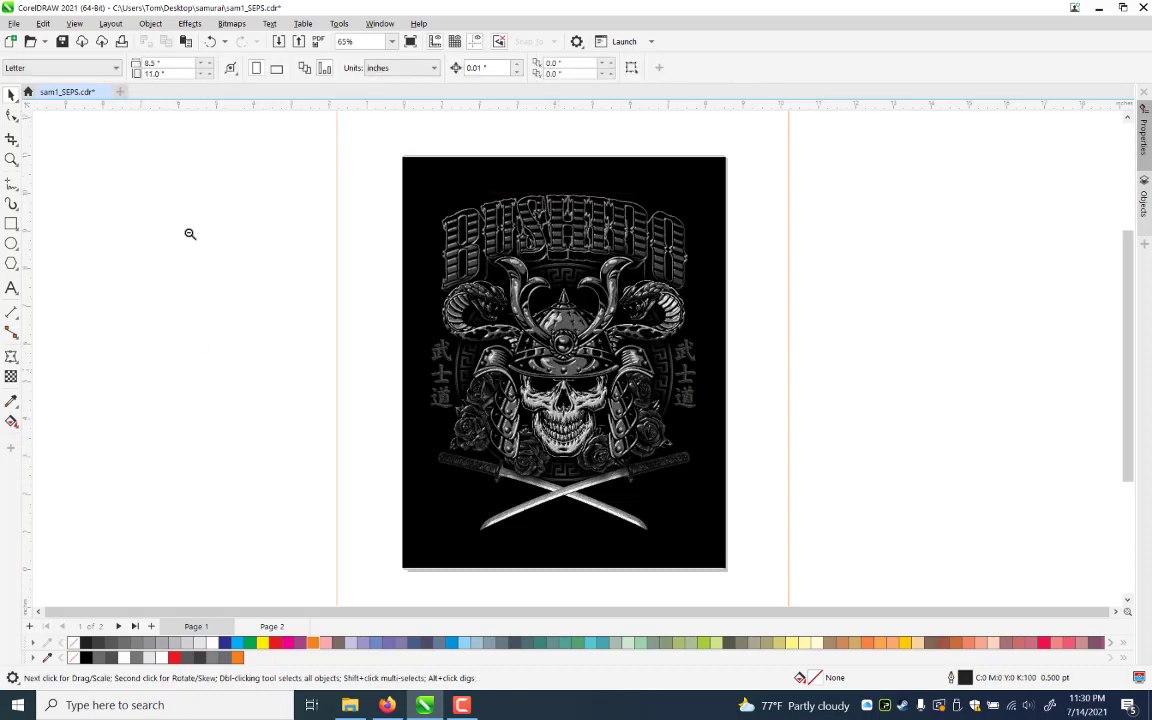
pyautogui.rightClick(787, 548)
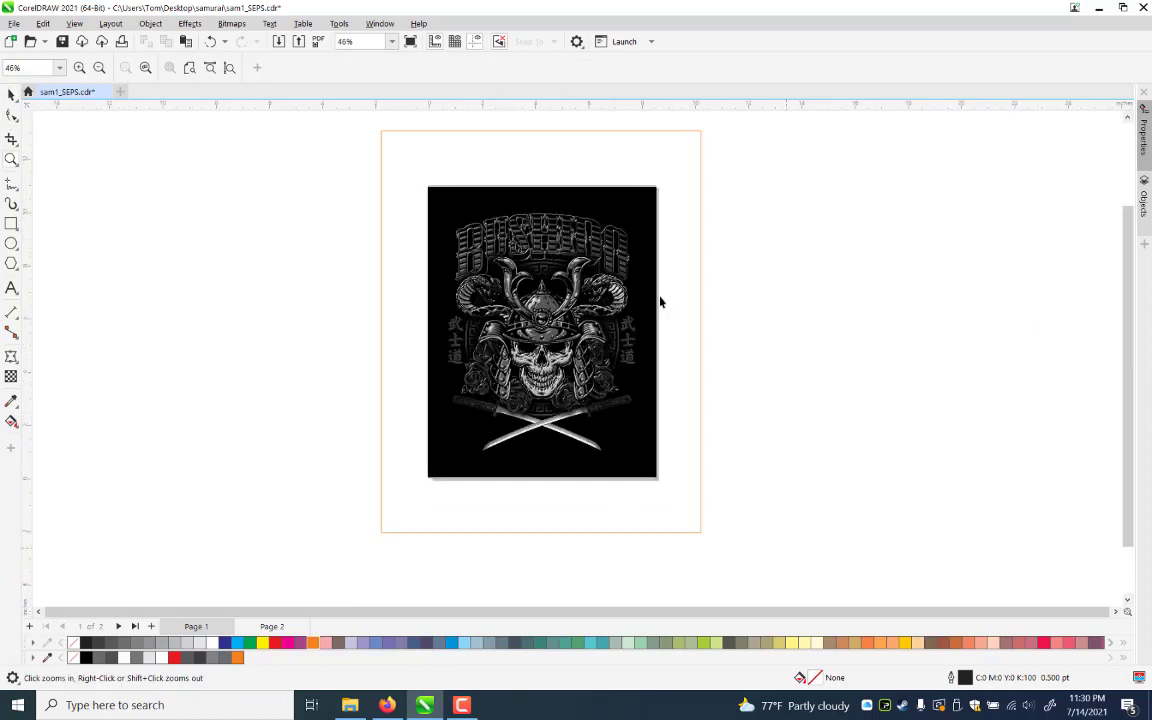
pyautogui.press('space')
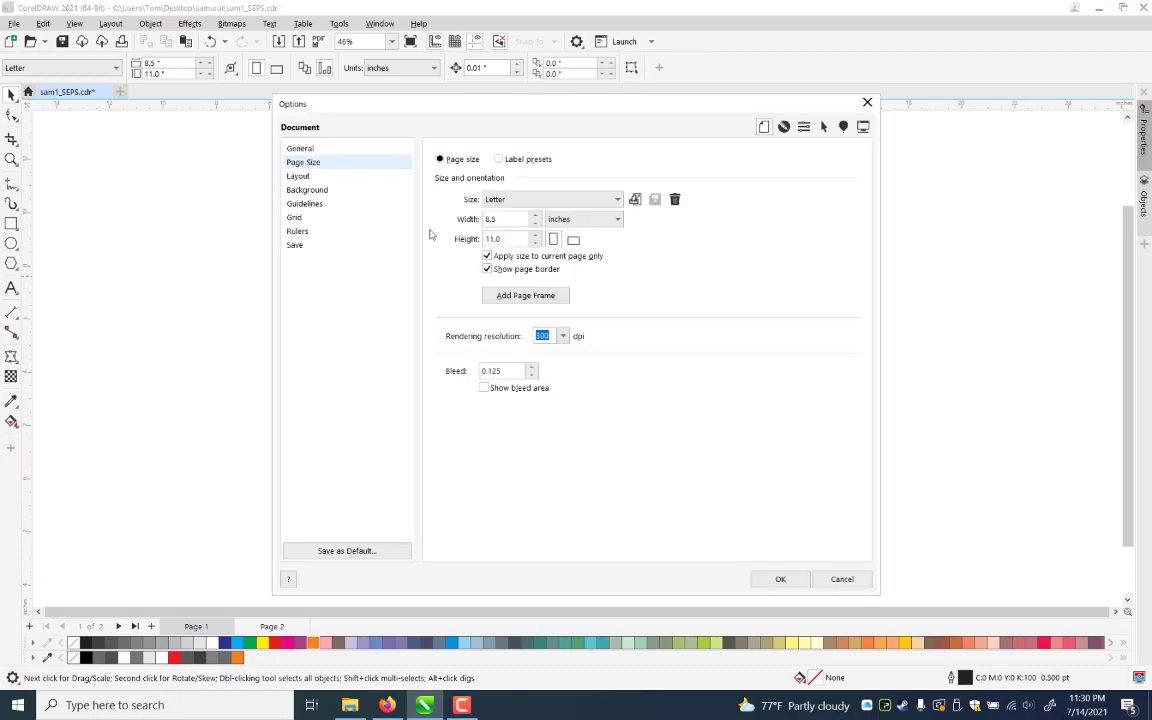
pyautogui.moveTo(500, 220); pyautogui.dragTo(431, 235)
pyautogui.write('13')
pyautogui.press('Tab')
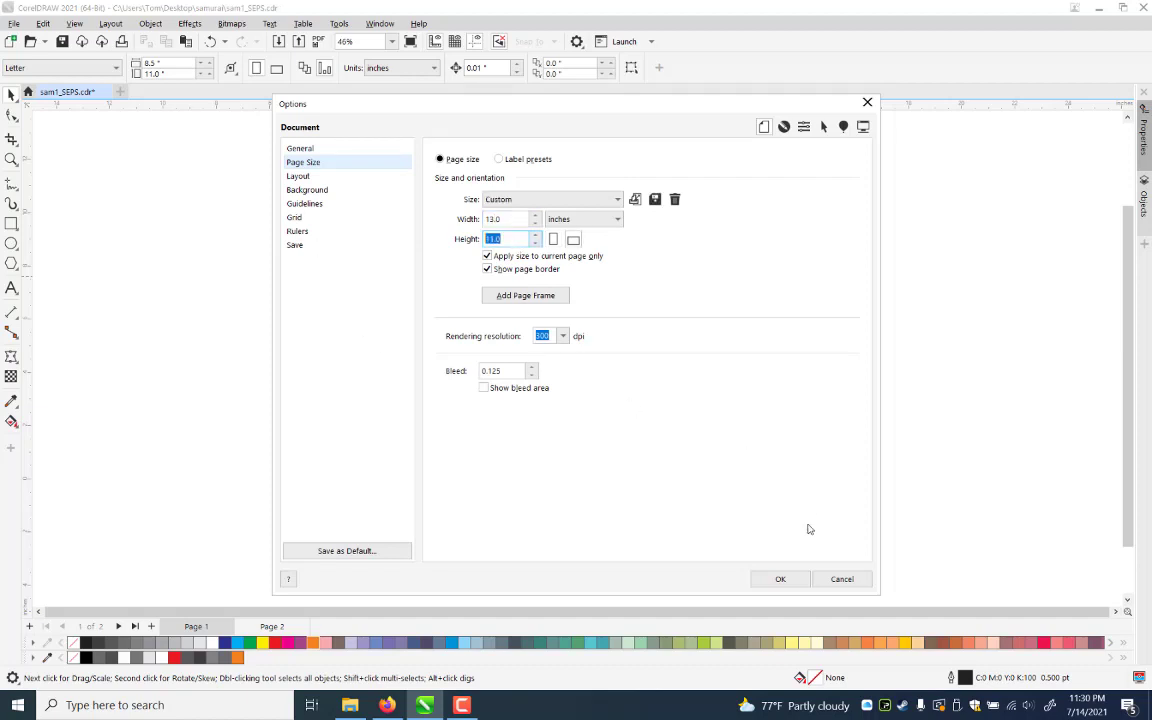
pyautogui.write('19')
pyautogui.press('Return')
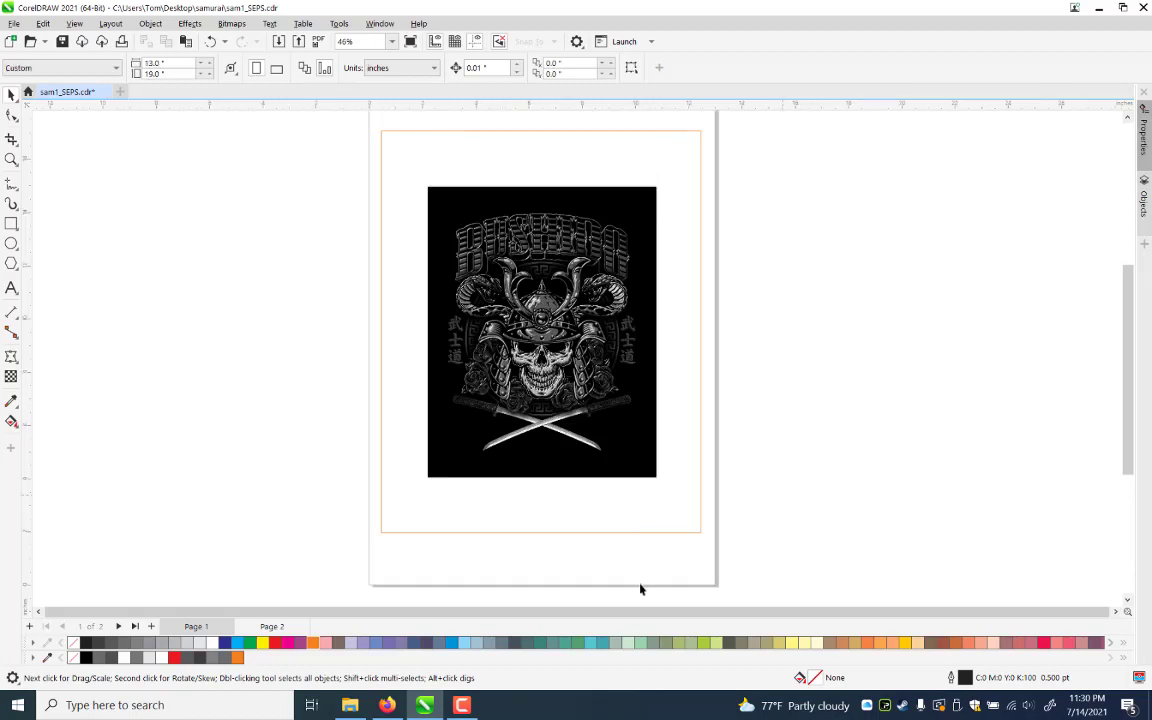
# Center the artwork and black background on the page, and resize the background to 13 by 19 inches
pyautogui.click(660, 484)
pyautogui.moveTo(720, 594); pyautogui.dragTo(782, 514)
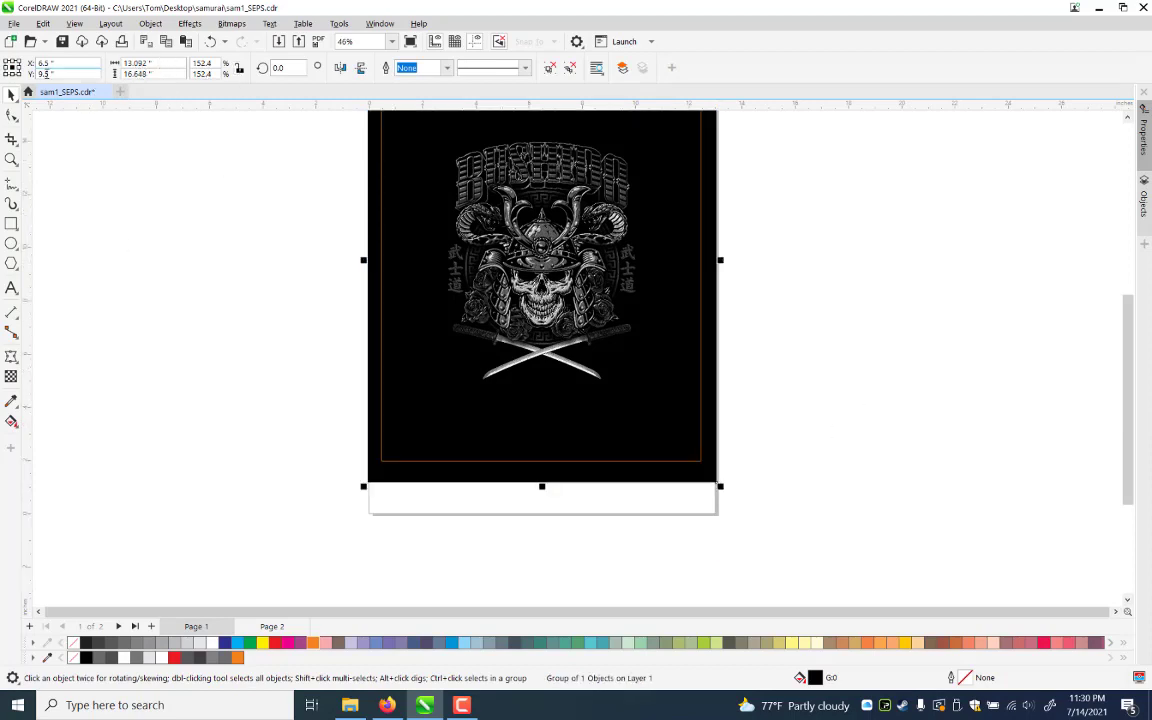
pyautogui.click(145, 63)
pyautogui.write('1')
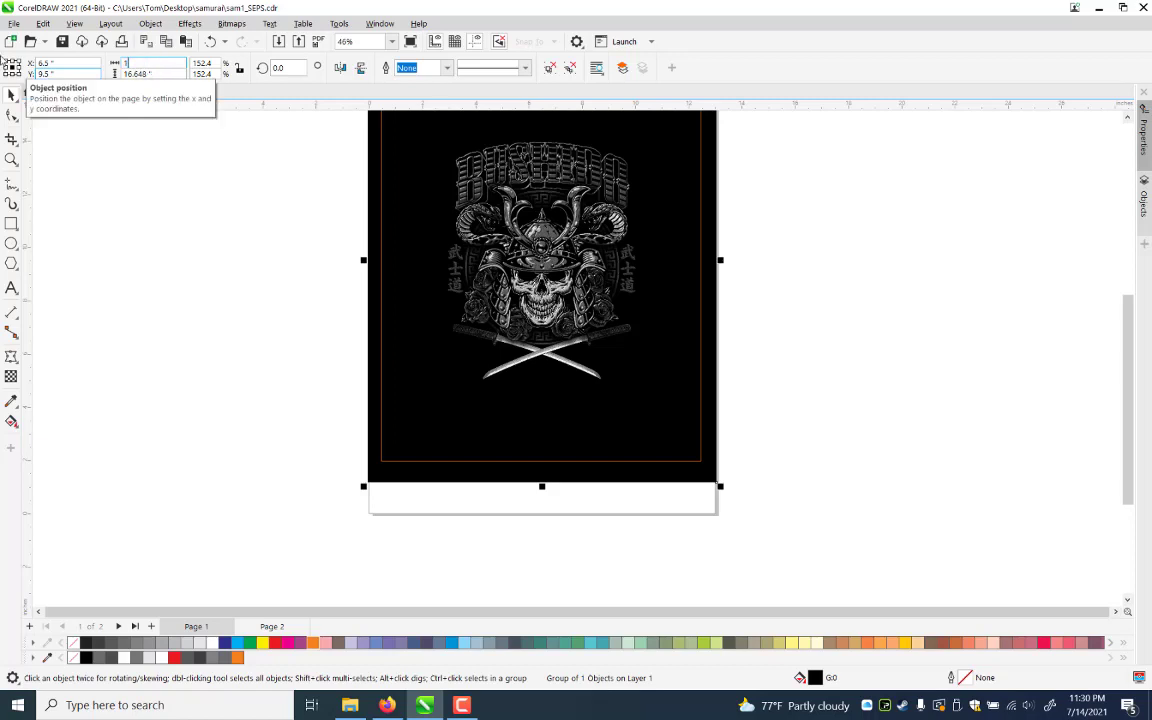
pyautogui.write('3')
pyautogui.press('Tab')
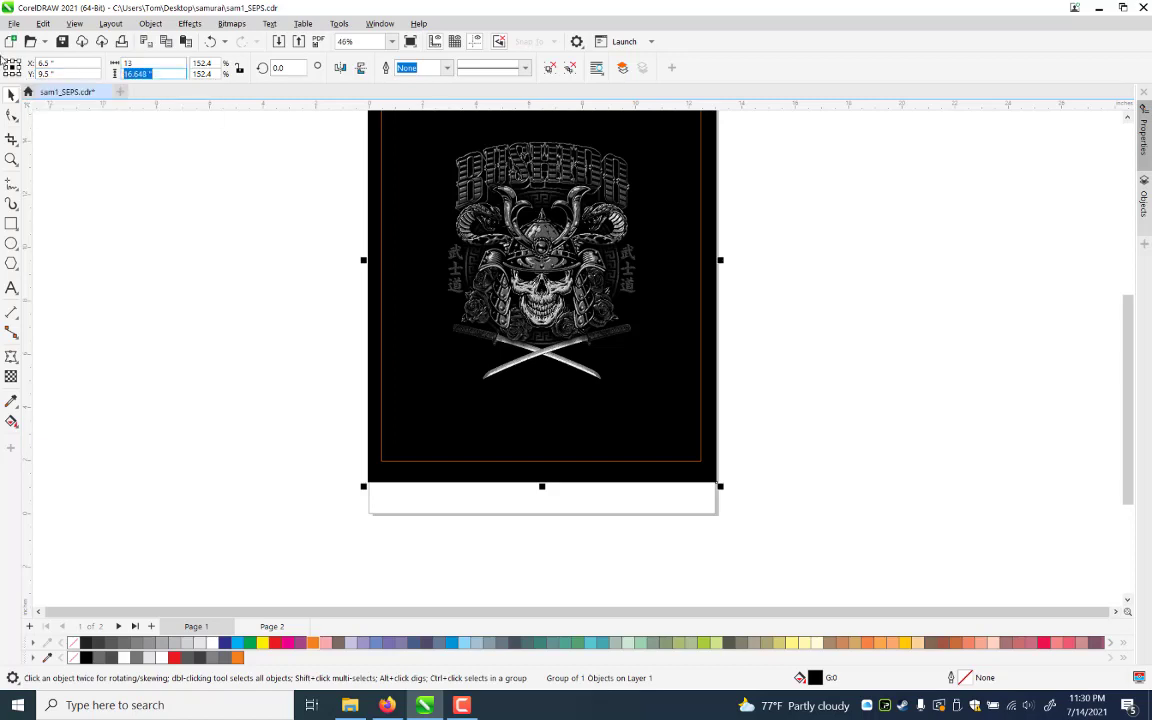
pyautogui.write('19')
pyautogui.press('Return')
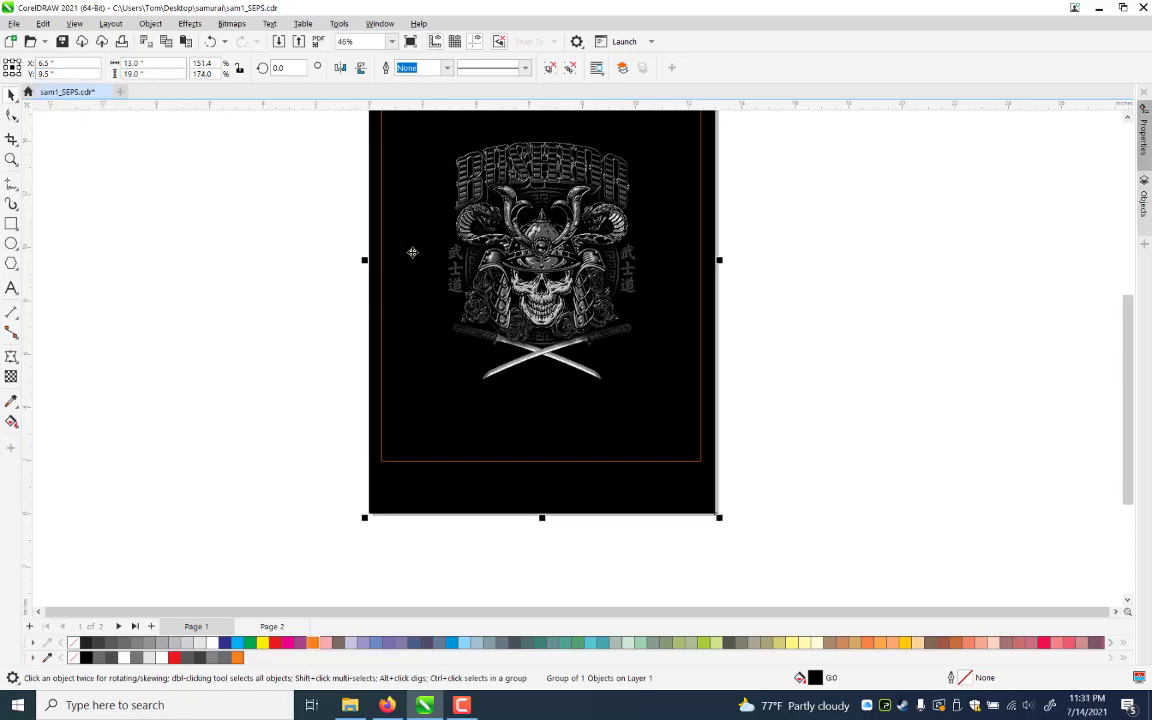
pyautogui.press('Escape')
# Delete the orange rectangle and scale the artwork group proportionally to 168.8%
pyautogui.click(463, 461)
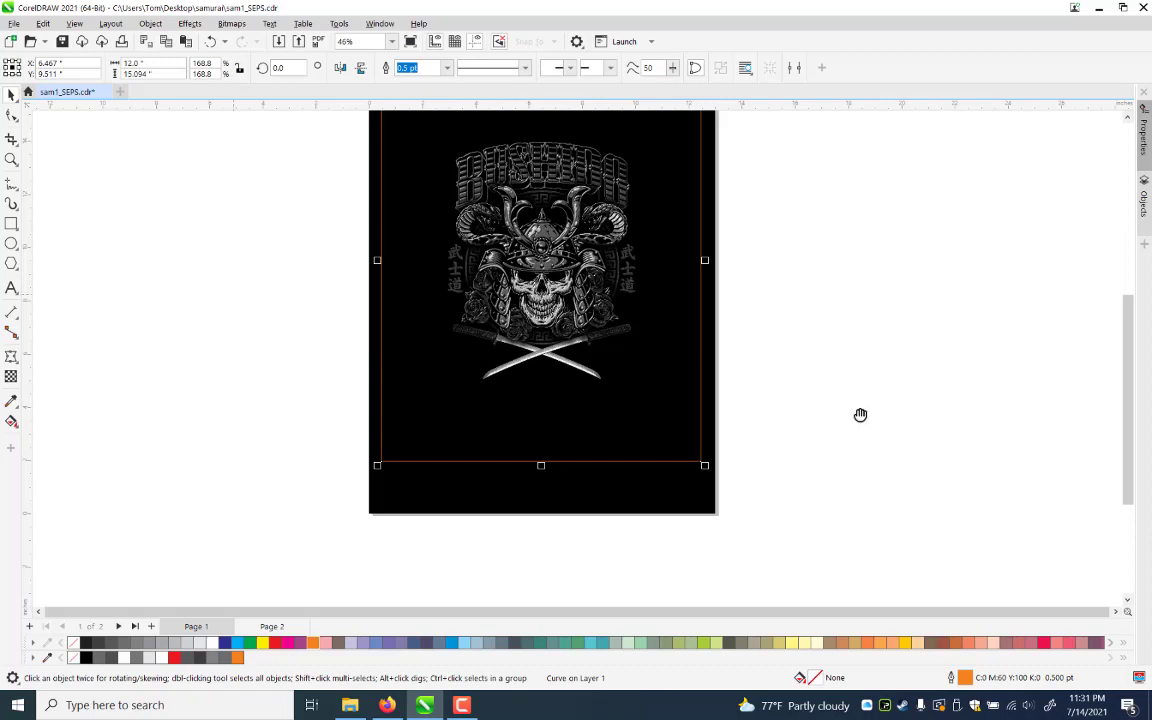
pyautogui.press('Delete')
pyautogui.moveTo(549, 323); pyautogui.dragTo(805, 228)
pyautogui.moveTo(220, 464); pyautogui.dragTo(222, 520)
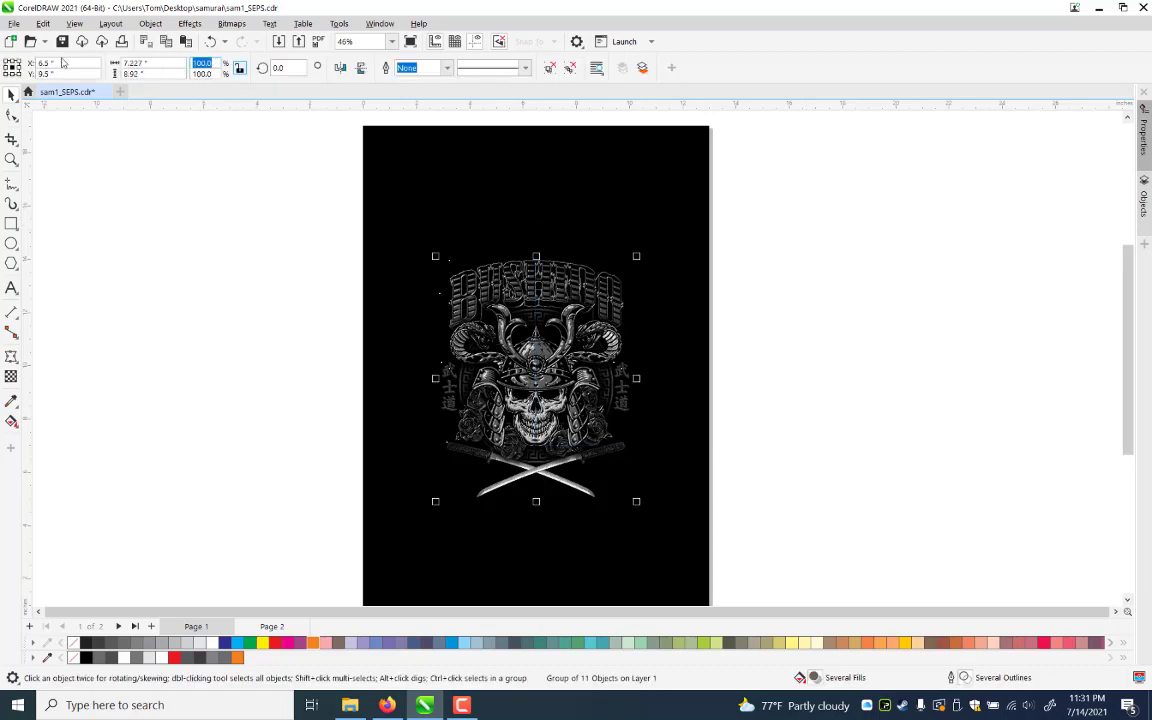
pyautogui.click(62, 62)
pyautogui.write('168')
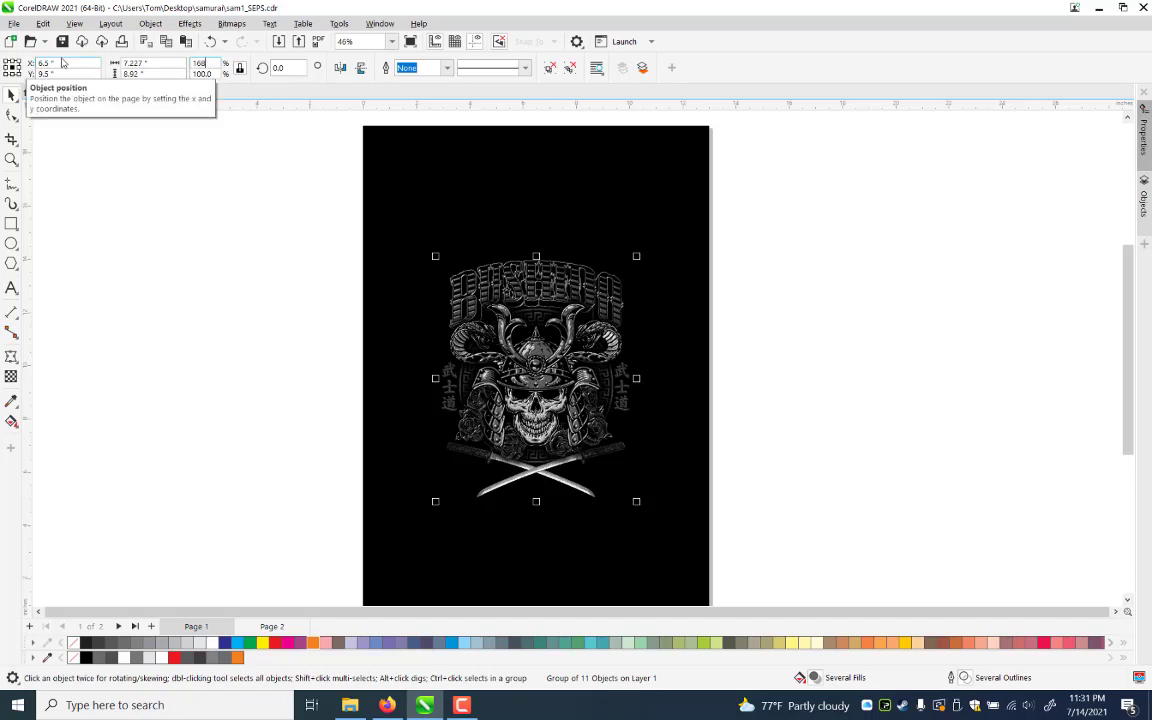
pyautogui.write('.8')
pyautogui.press('Return')
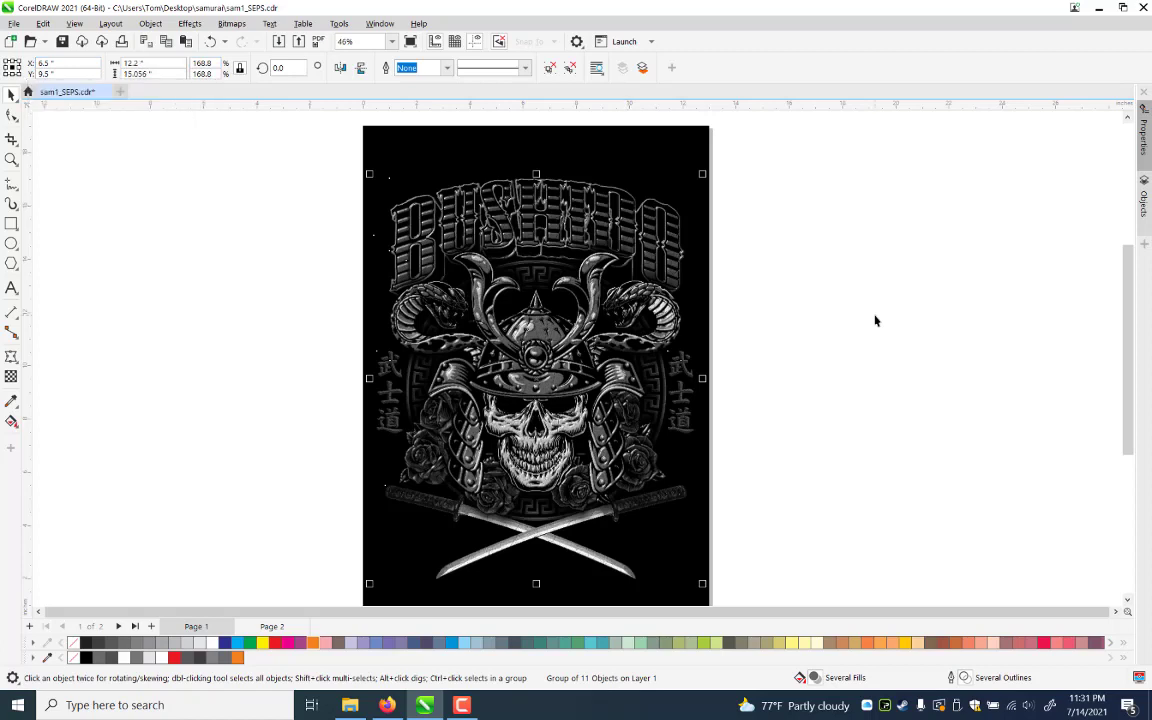
# Save the drawing and delete the blank Page 2
pyautogui.hotkey('ctrl', 's')
pyautogui.click(285, 250)
pyautogui.hotkey('ctrl', 'a')
pyautogui.click(272, 627)
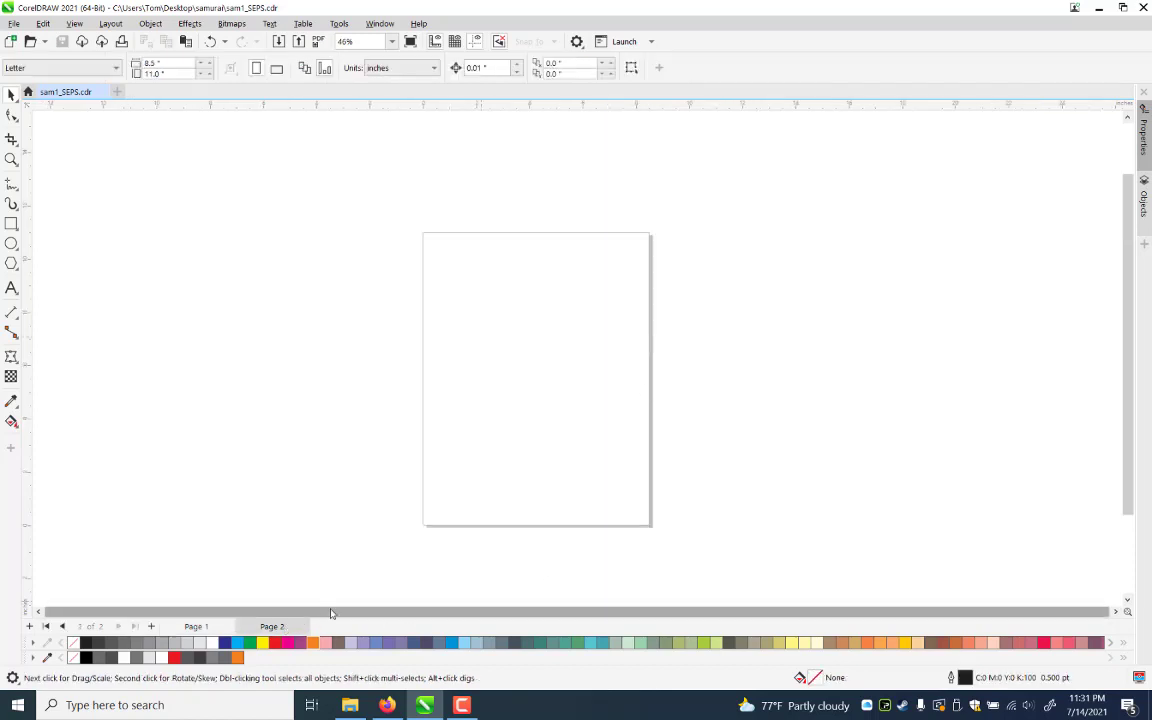
pyautogui.rightClick(282, 627)
pyautogui.click(222, 631)
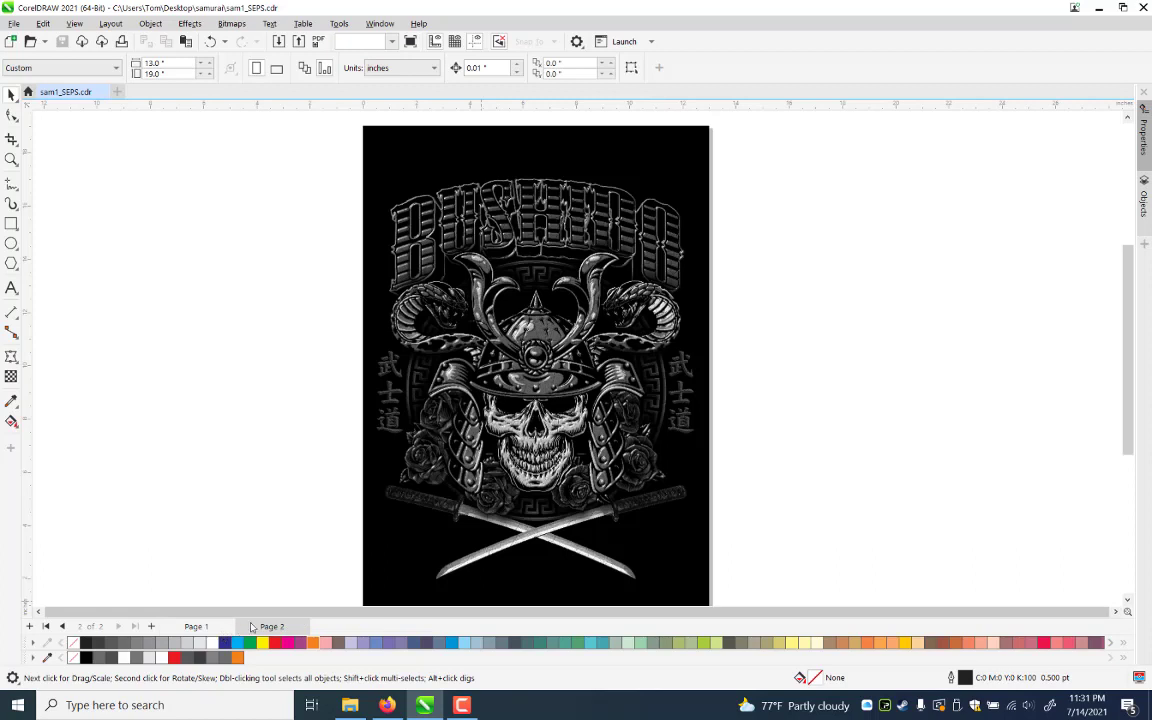
# Insert a new page after Page 1 and set its size to 13 inches wide by 19 inches high
pyautogui.rightClick(222, 626)
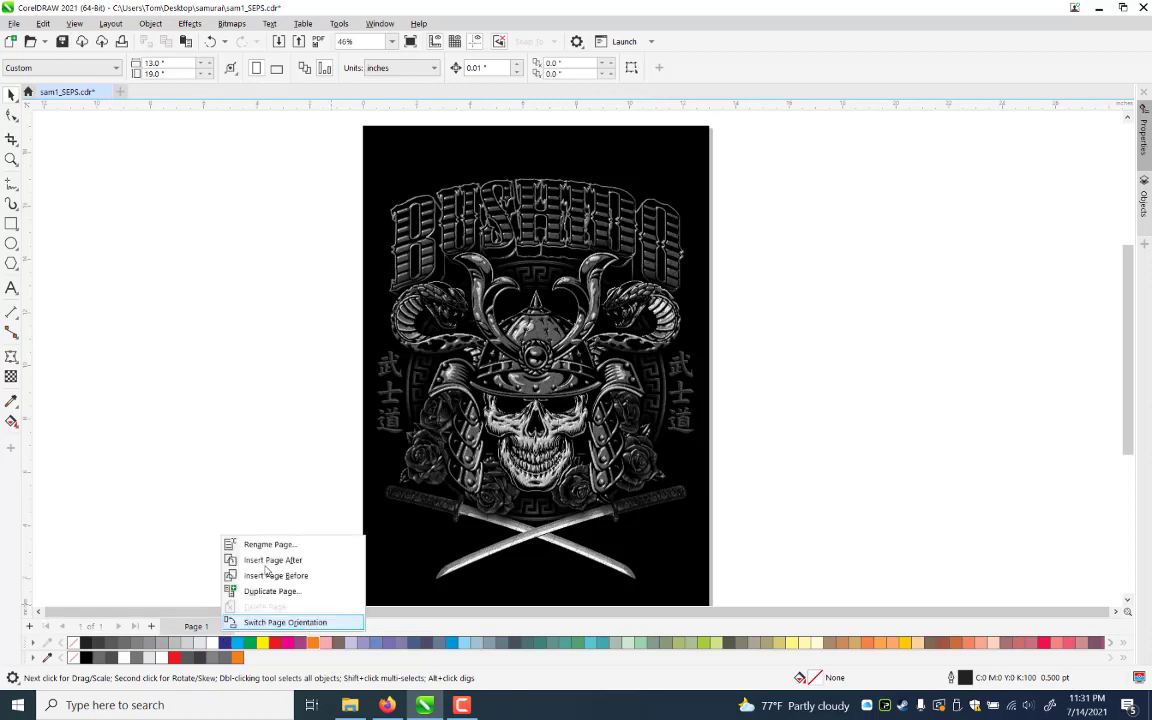
pyautogui.click(272, 560)
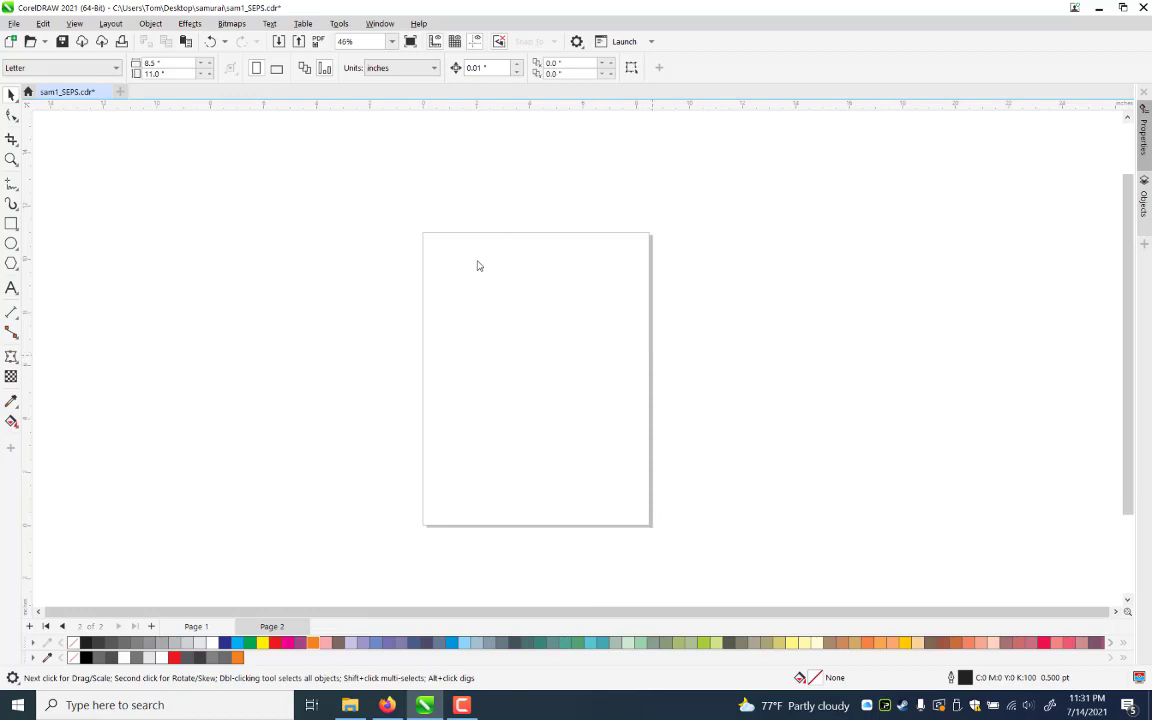
pyautogui.doubleClick(492, 233)
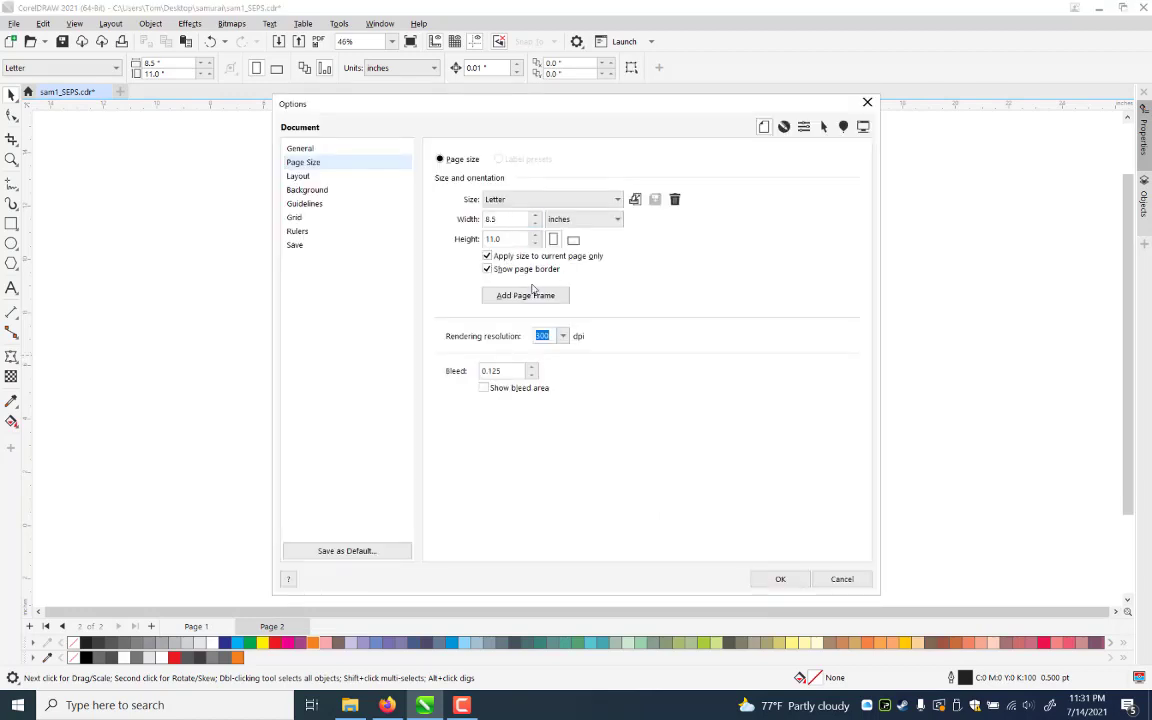
pyautogui.press('Tab')
pyautogui.write('1')
pyautogui.press('Tab')
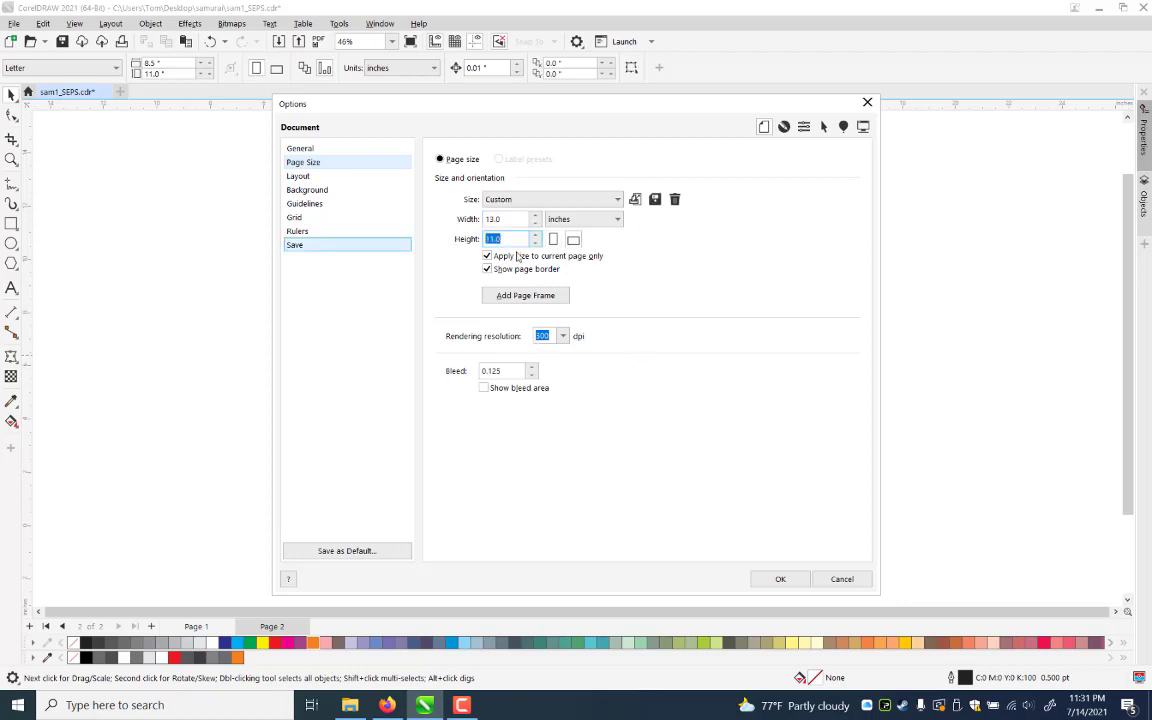
pyautogui.write('19')
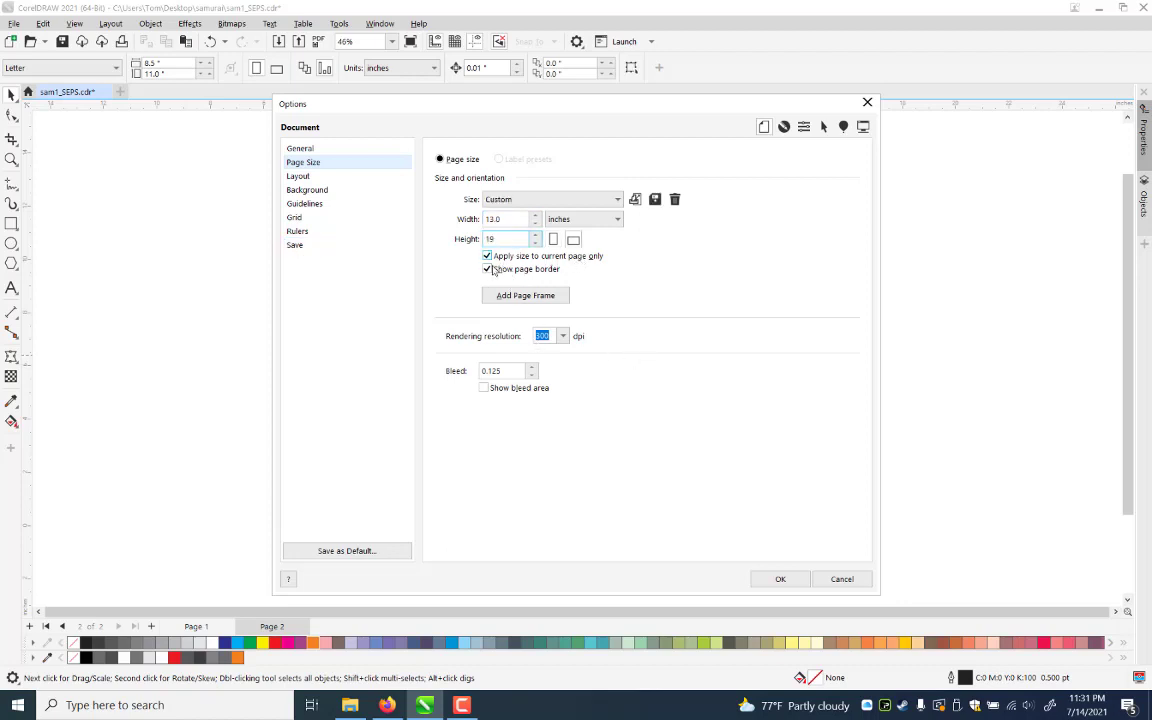
pyautogui.click(488, 256)
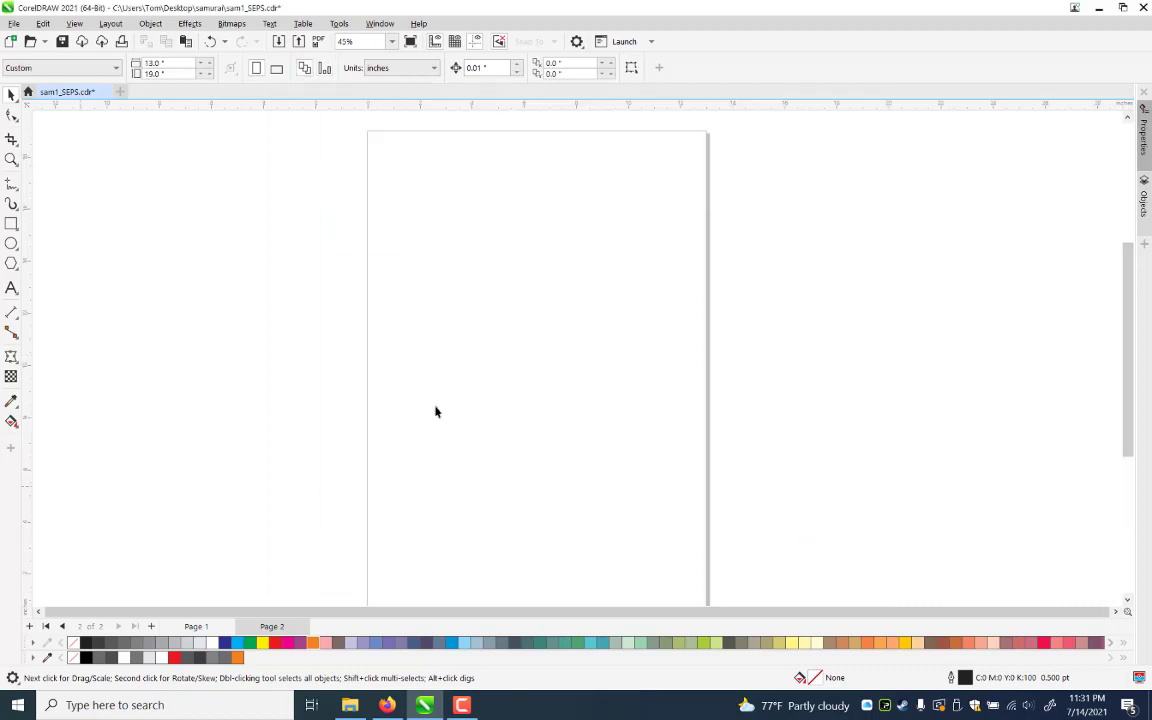
# Paste the copied artwork and black background onto Page 2, save the drawing, and compare it with Page 1
pyautogui.hotkey('ctrl', 'v')
pyautogui.press('Escape')
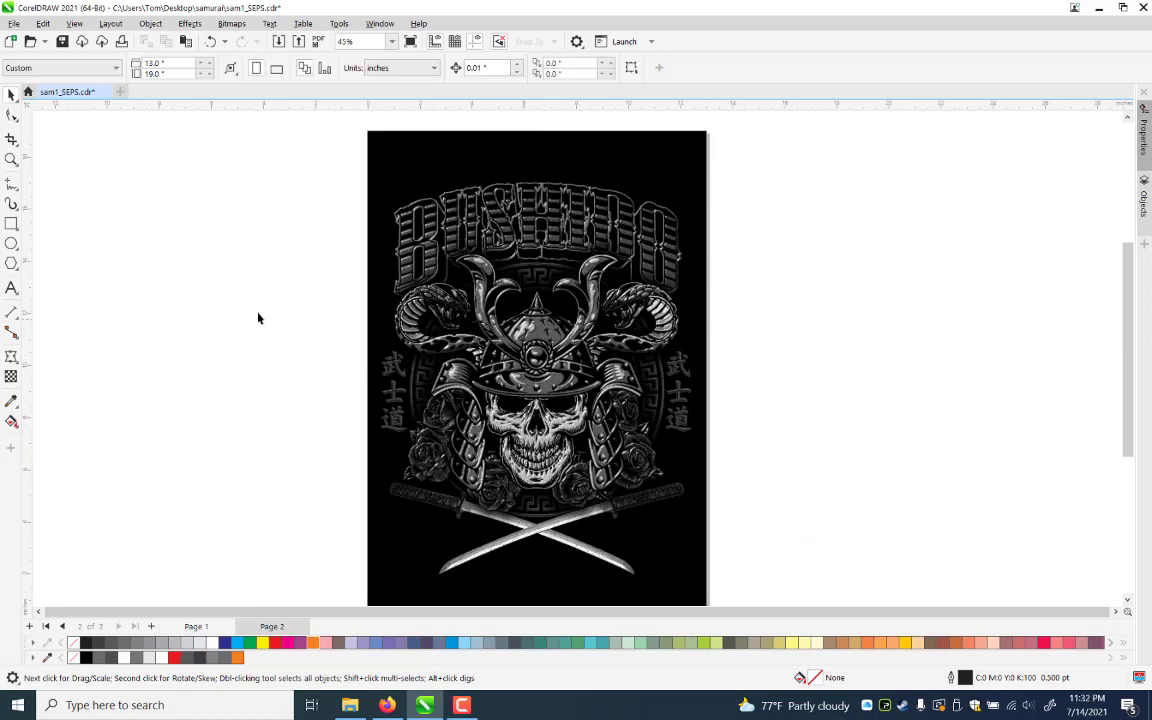
pyautogui.click(11, 155)
pyautogui.rightClick(610, 467)
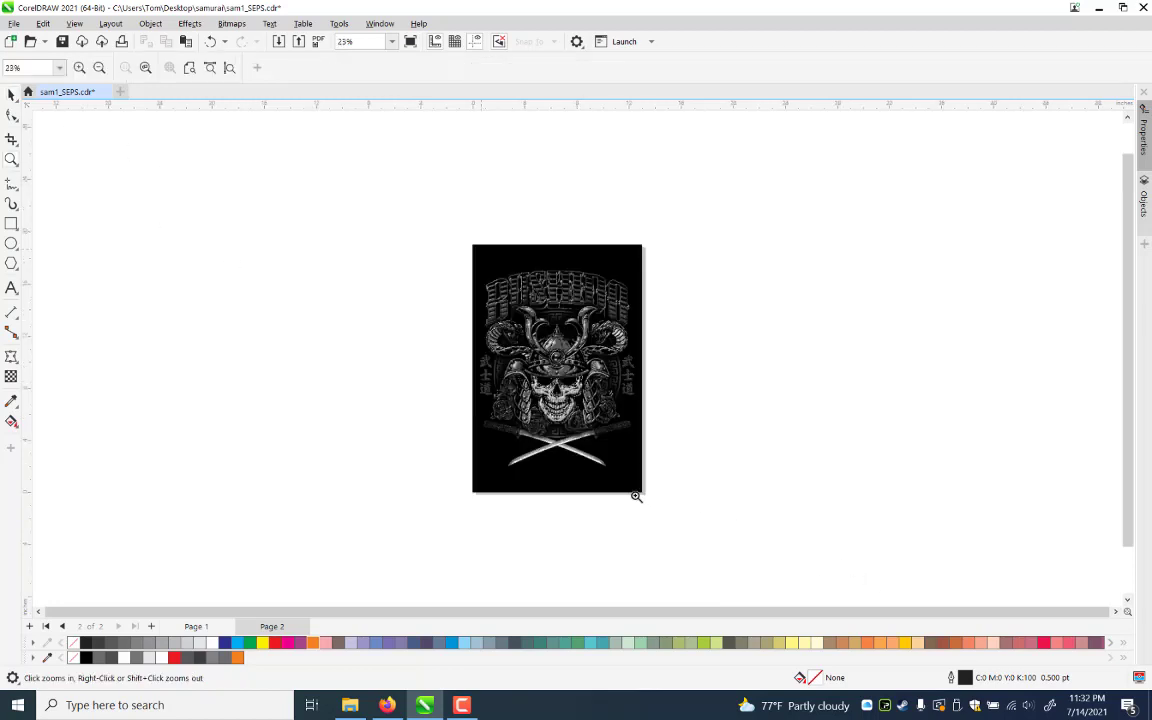
pyautogui.moveTo(466, 242); pyautogui.dragTo(681, 521)
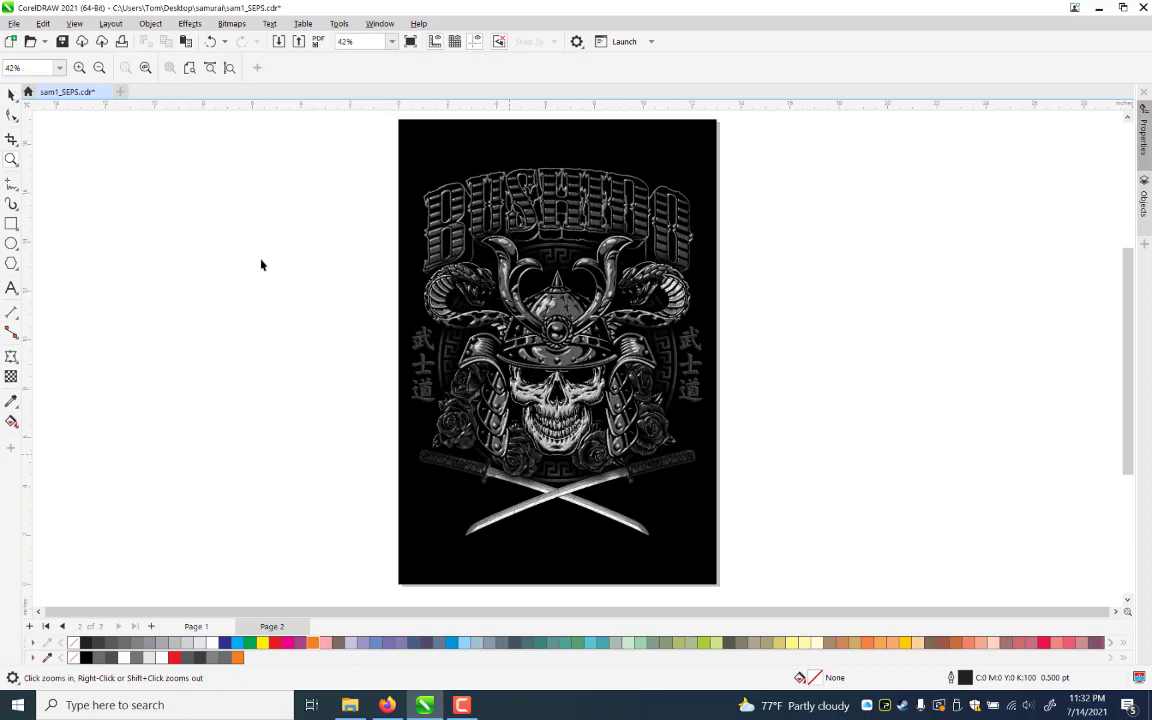
pyautogui.press('space')
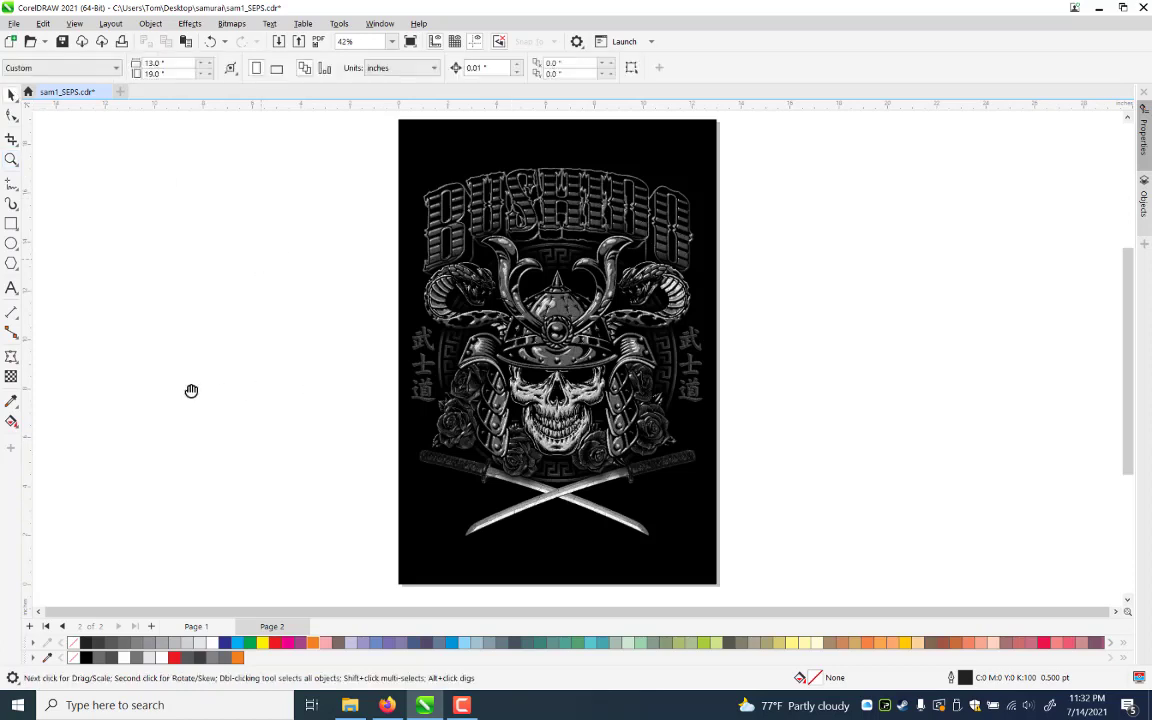
pyautogui.moveTo(271, 383); pyautogui.dragTo(190, 390)
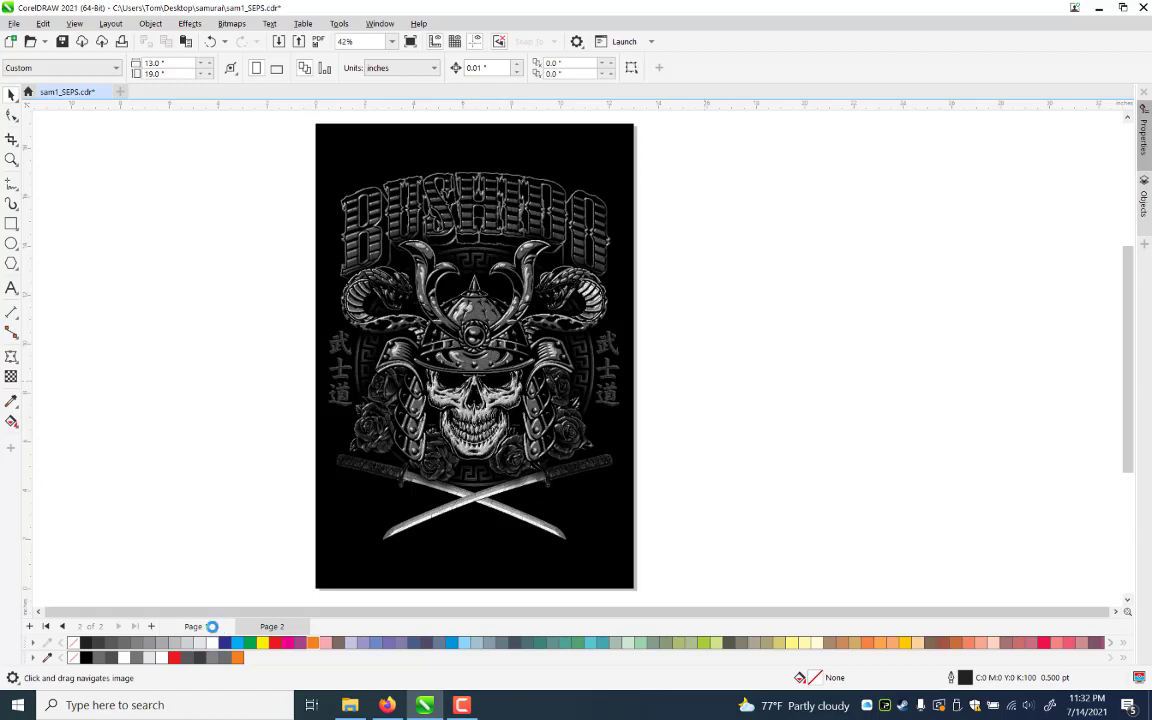
pyautogui.hotkey('ctrl', 's')
pyautogui.press('pageup')
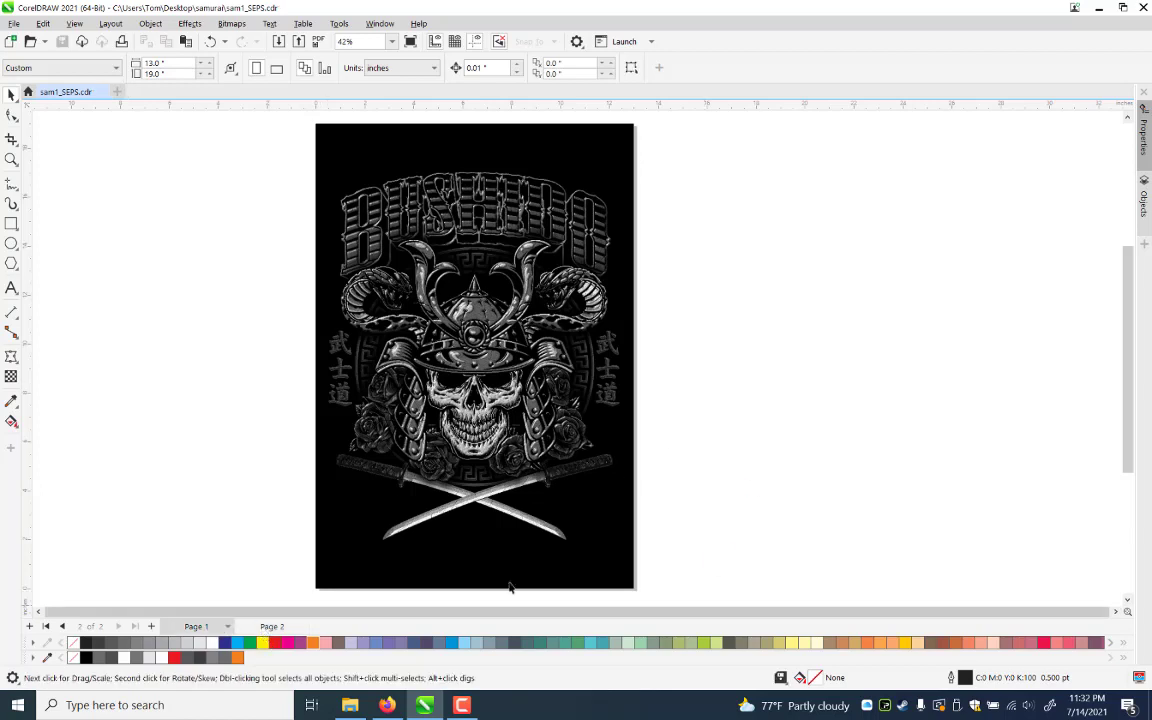
pyautogui.press('pagedown')
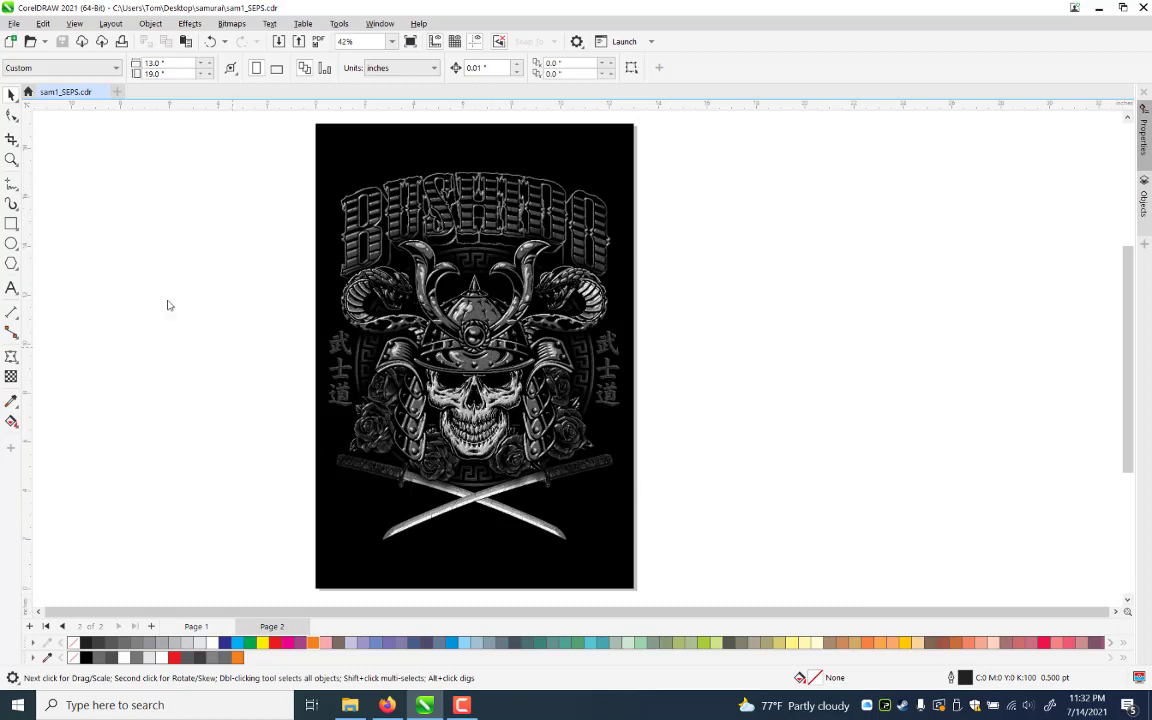
pyautogui.hotkey('ctrl', 'i')
pyautogui.click(148, 241)
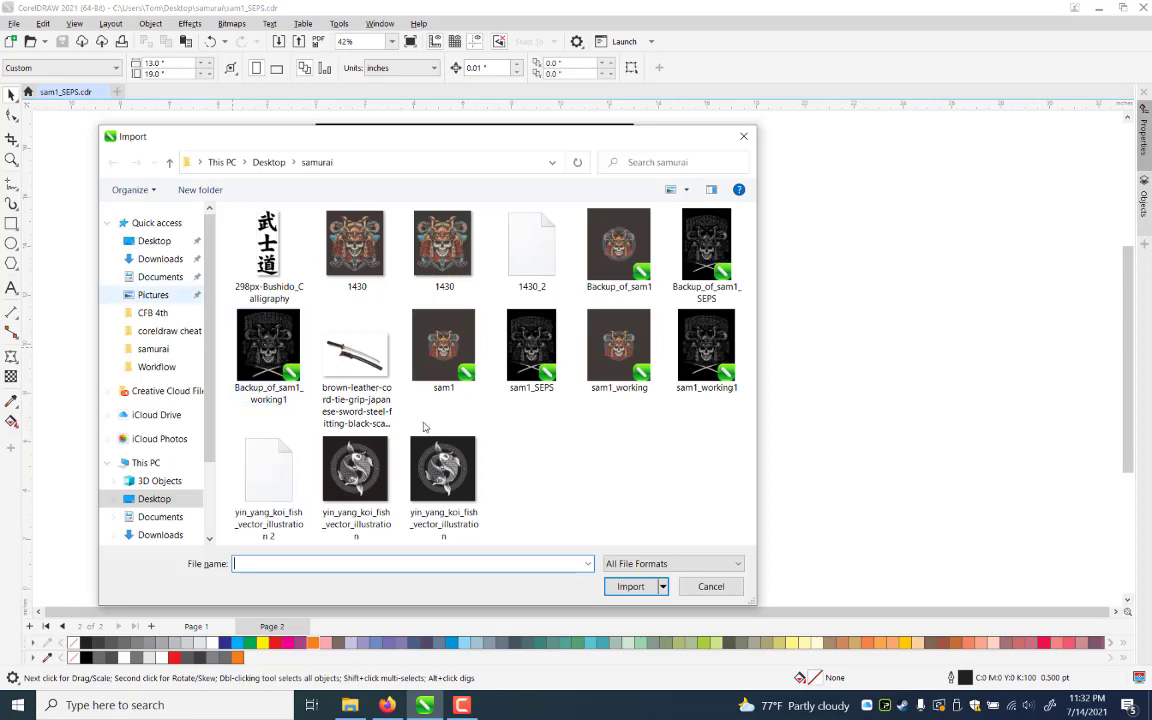
pyautogui.scroll(-1, 418, 450)
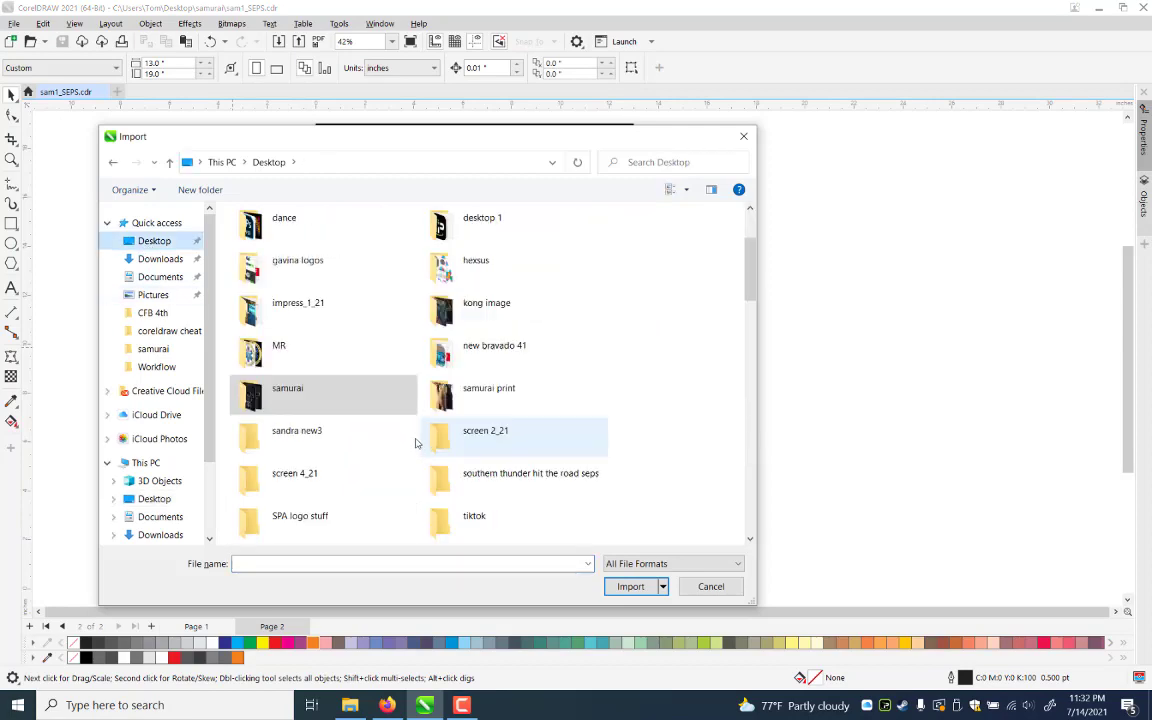
pyautogui.scroll(-1, 417, 443)
pyautogui.scroll(-3, 417, 443)
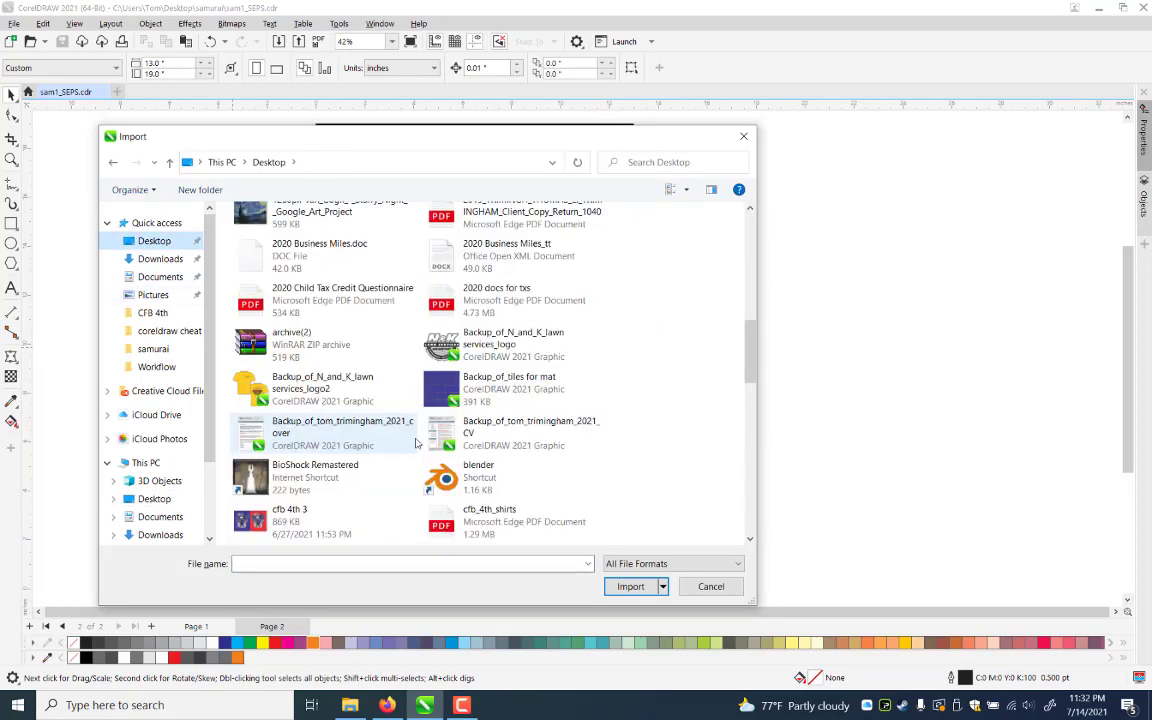
pyautogui.scroll(-1, 417, 443)
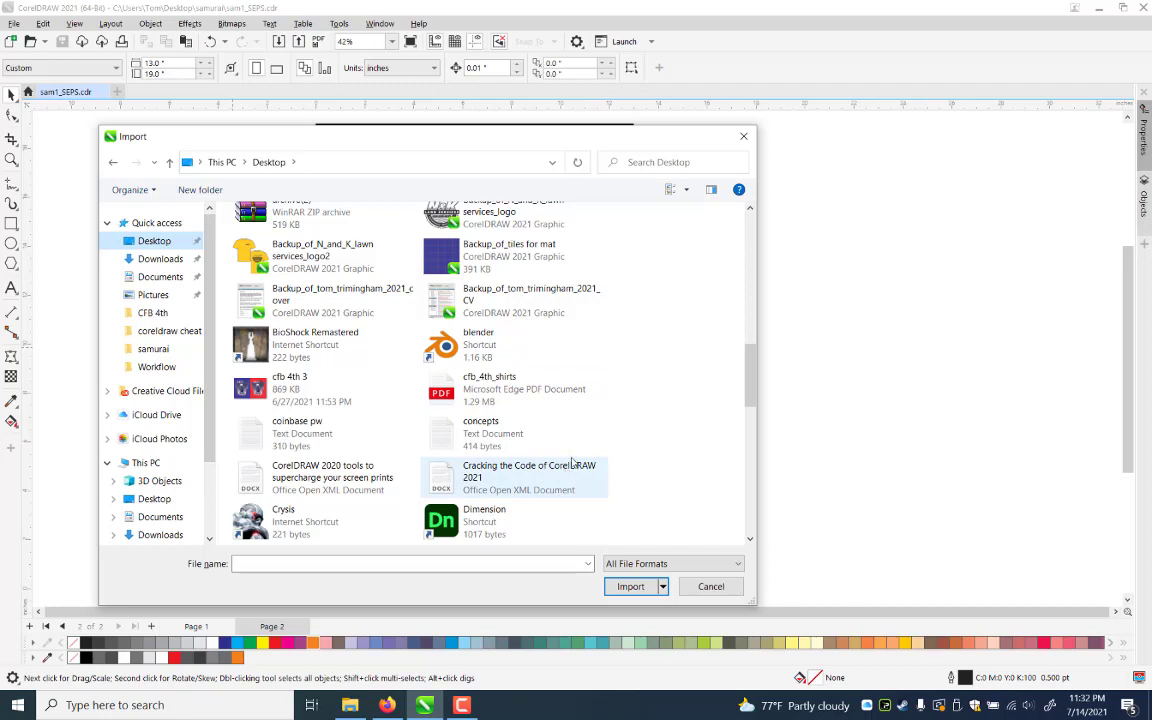
pyautogui.scroll(1, 515, 425)
pyautogui.scroll(3, 730, 344)
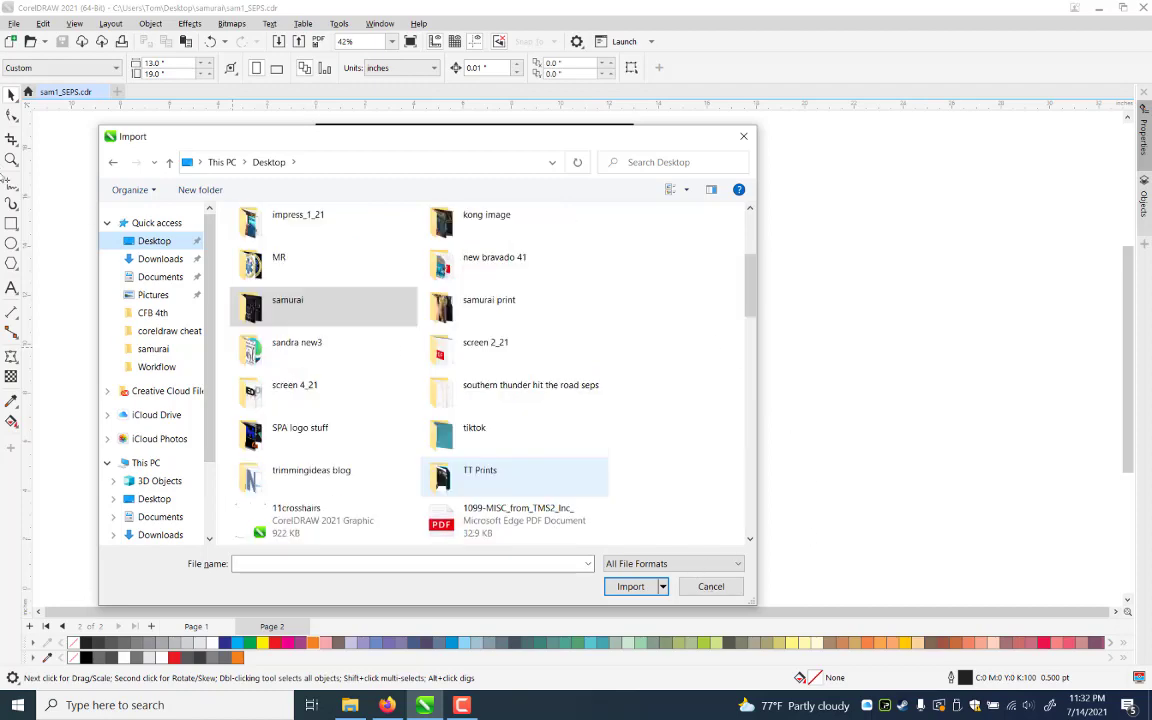
pyautogui.press('Escape')
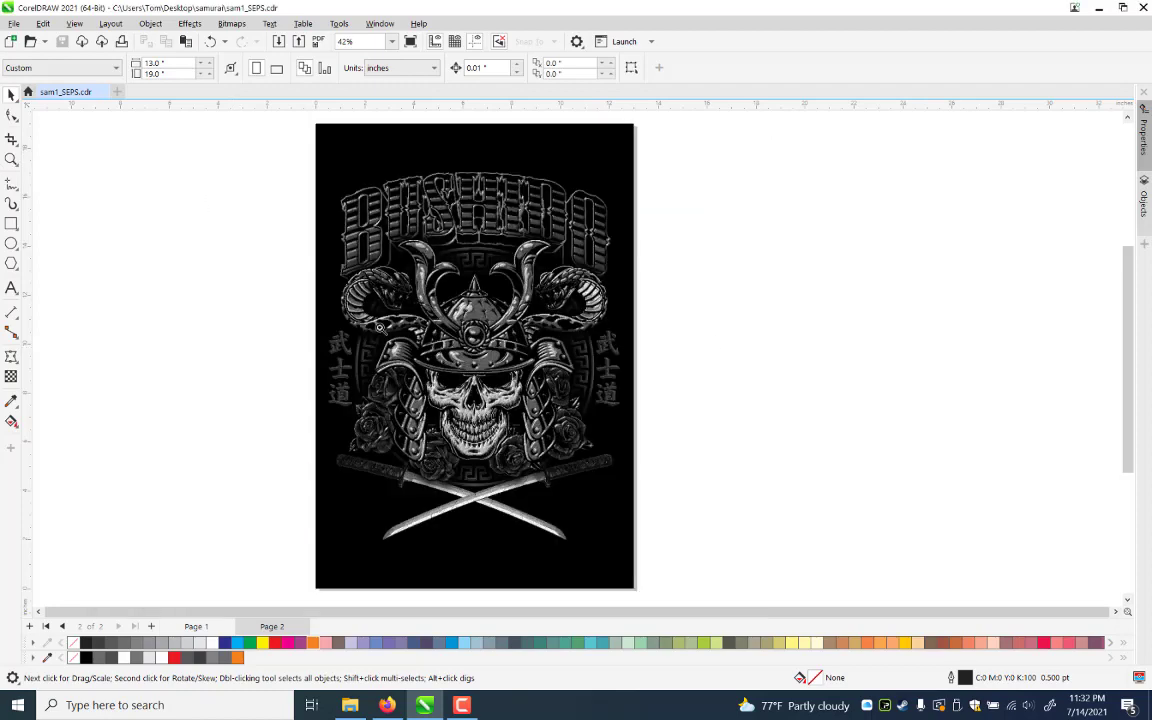
# Draw a vertical line about 0.53 inch long outside the page beside the artwork, and copy it rotated 90 degrees to form a cross
pyautogui.press('z')
pyautogui.click(15, 185)
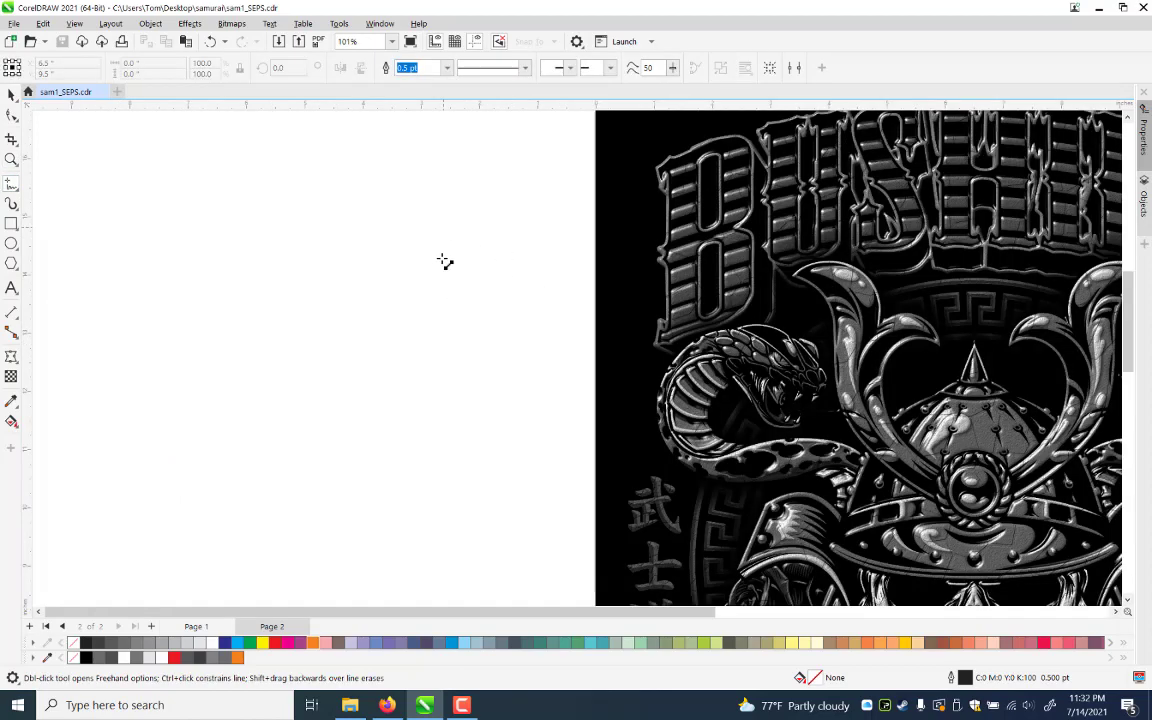
pyautogui.moveTo(441, 229); pyautogui.dragTo(448, 257)
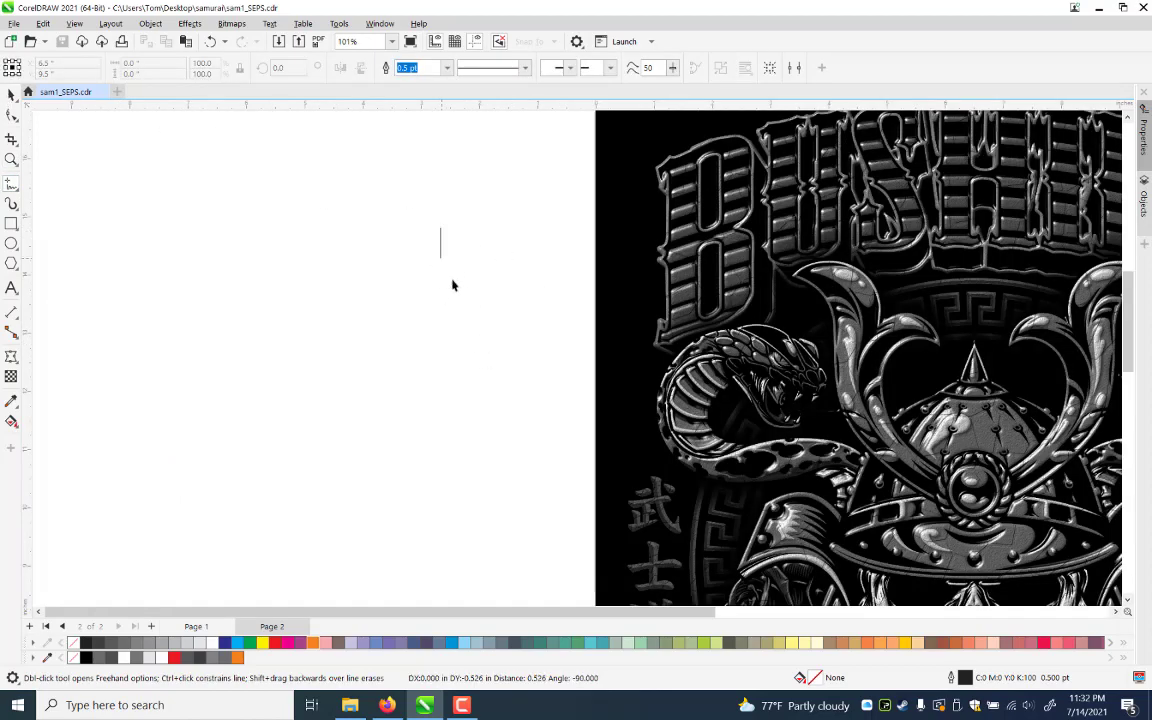
pyautogui.keyDown('ctrl'); pyautogui.click(441, 258); pyautogui.keyUp('ctrl')
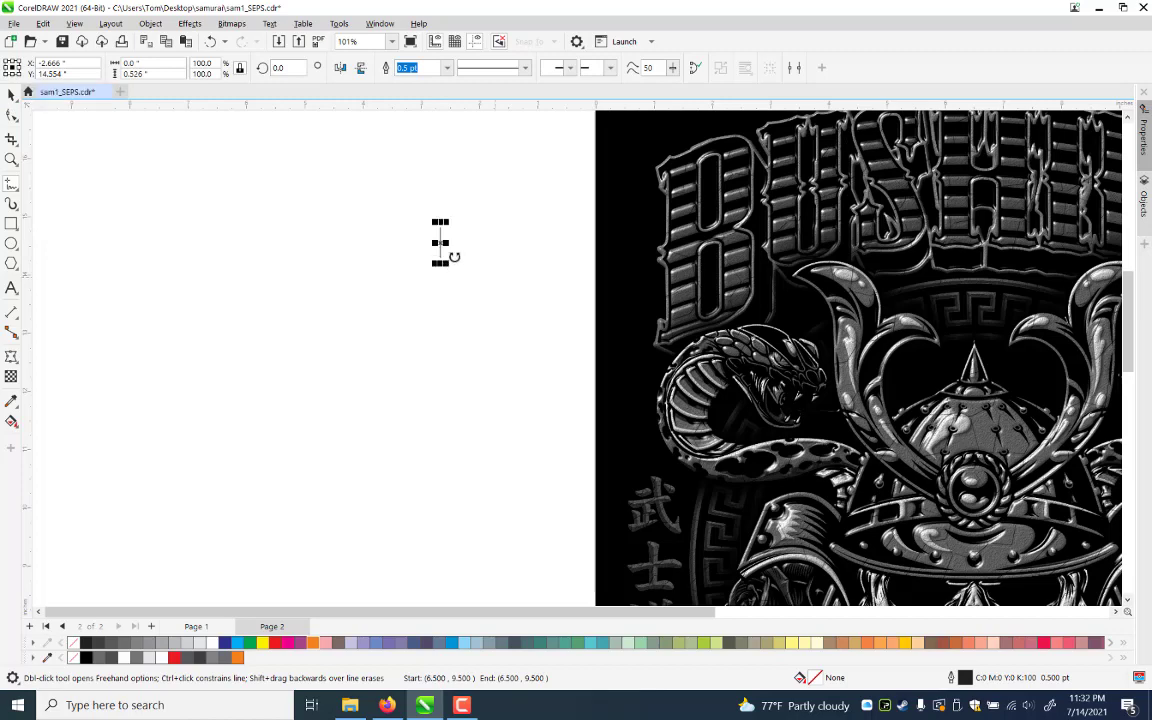
pyautogui.press('space')
pyautogui.moveTo(449, 264); pyautogui.dragTo(463, 239)
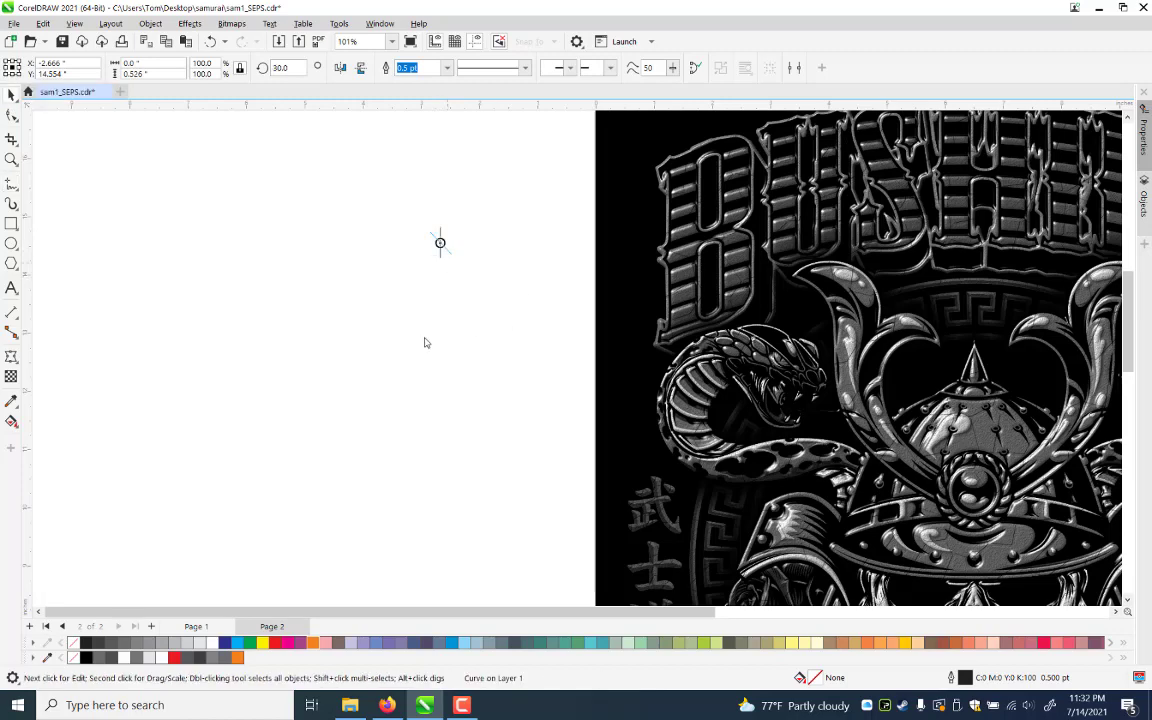
# Draw a circle about 0.29 inch in diameter beside the cross
pyautogui.click(12, 244)
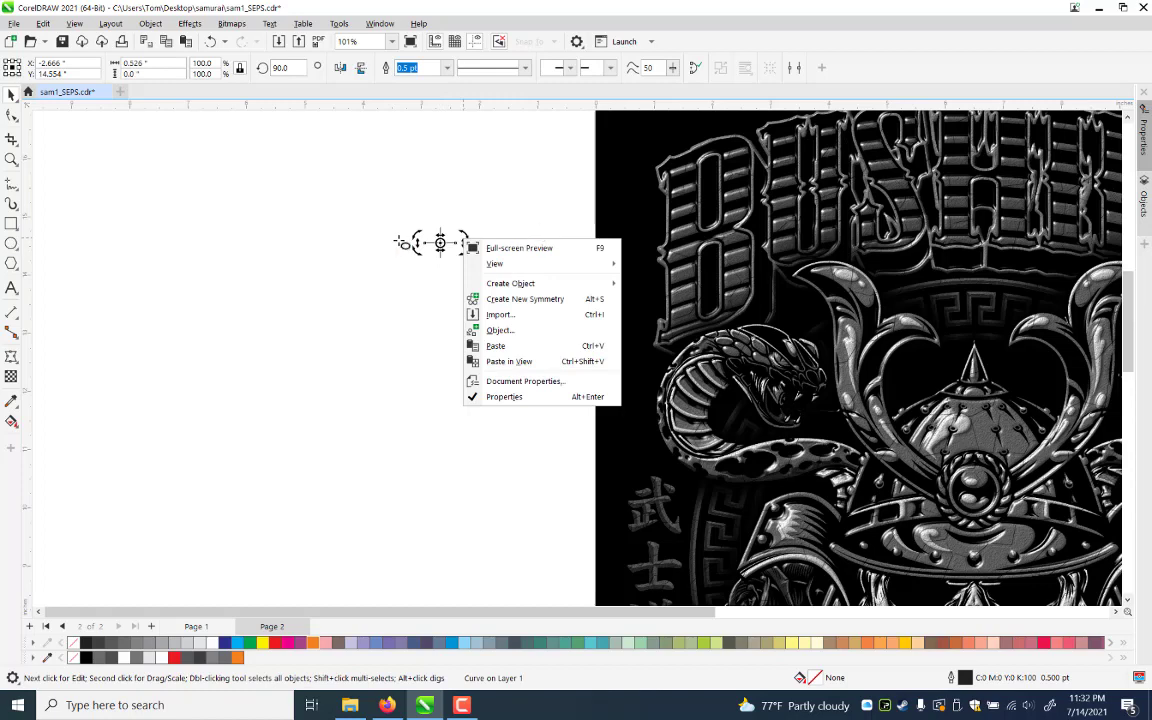
pyautogui.press('F7')
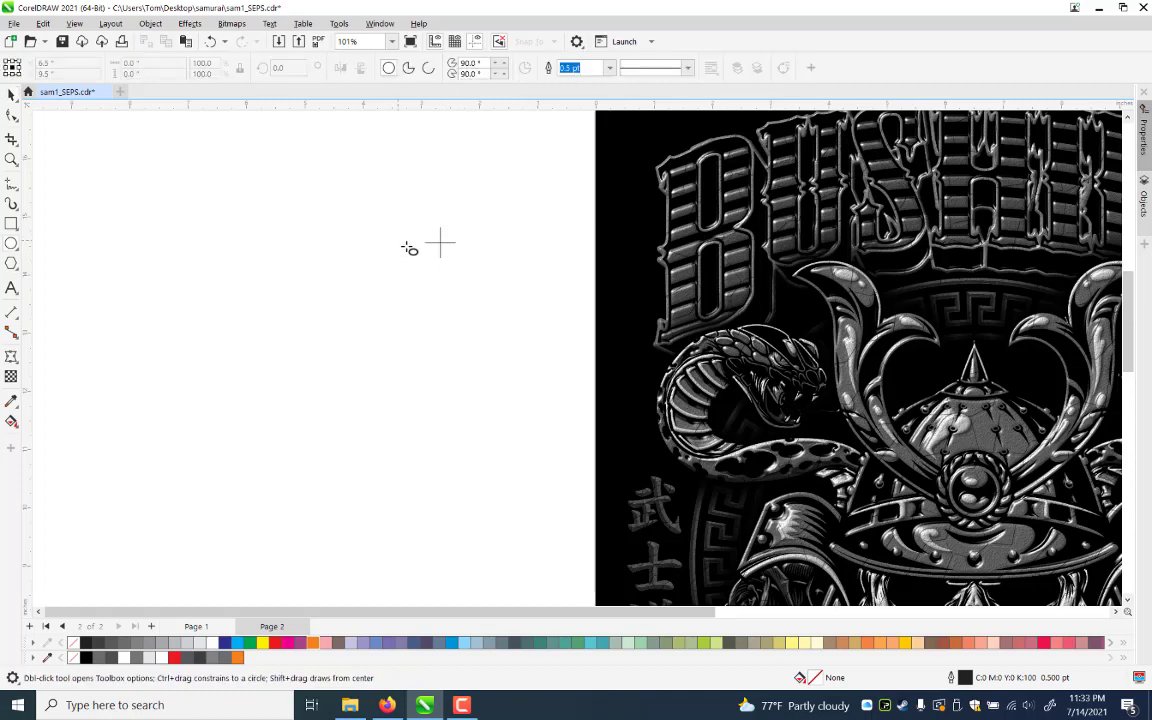
pyautogui.moveTo(407, 248); pyautogui.dragTo(388, 231)
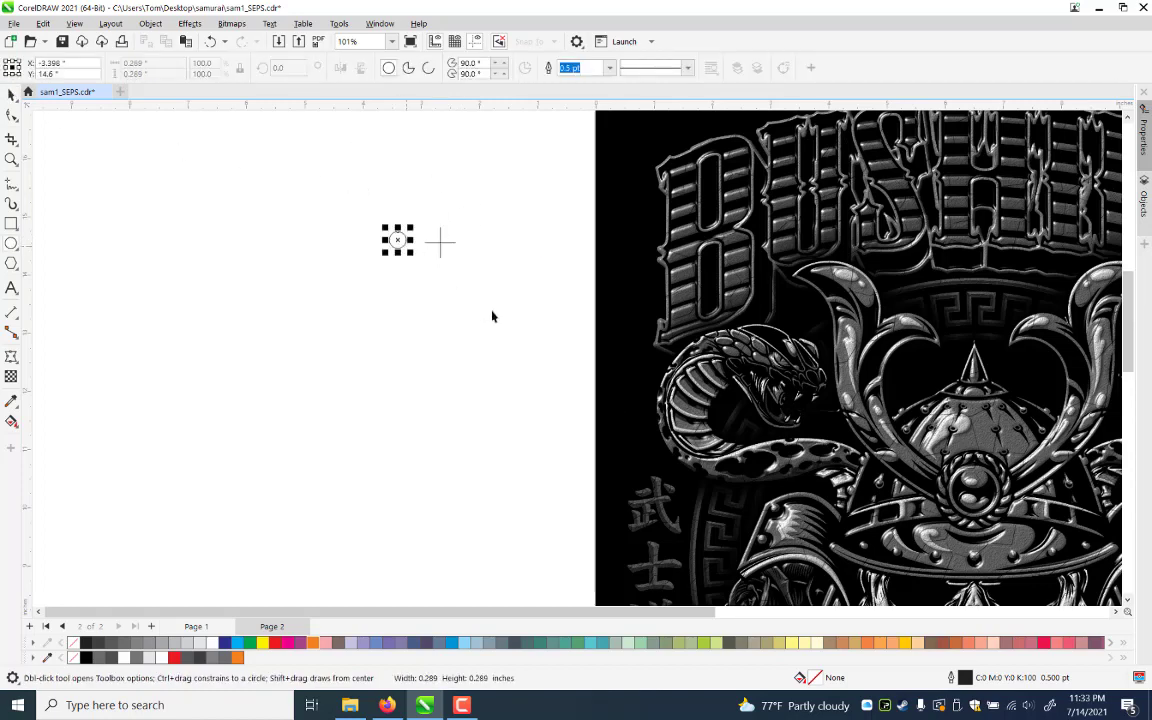
pyautogui.press('space')
pyautogui.press('Escape')
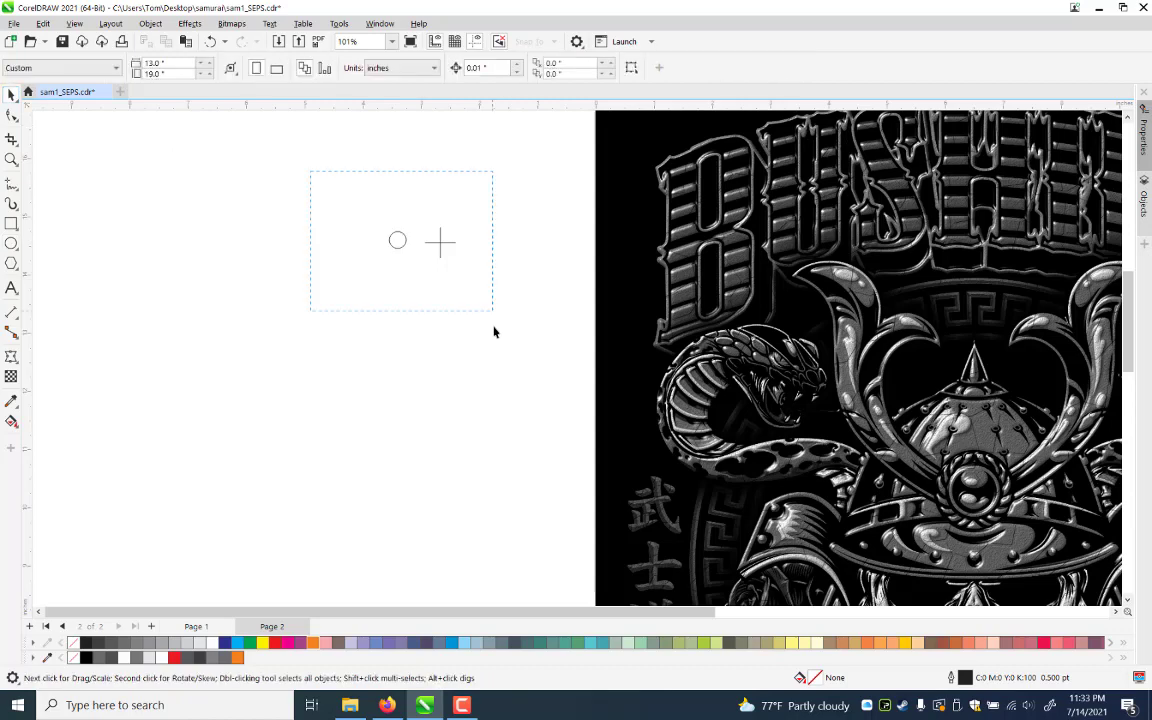
# Center the circle on the crossed lines and group all three objects into one registration mark
pyautogui.moveTo(493, 326); pyautogui.dragTo(493, 326)
pyautogui.press('c')
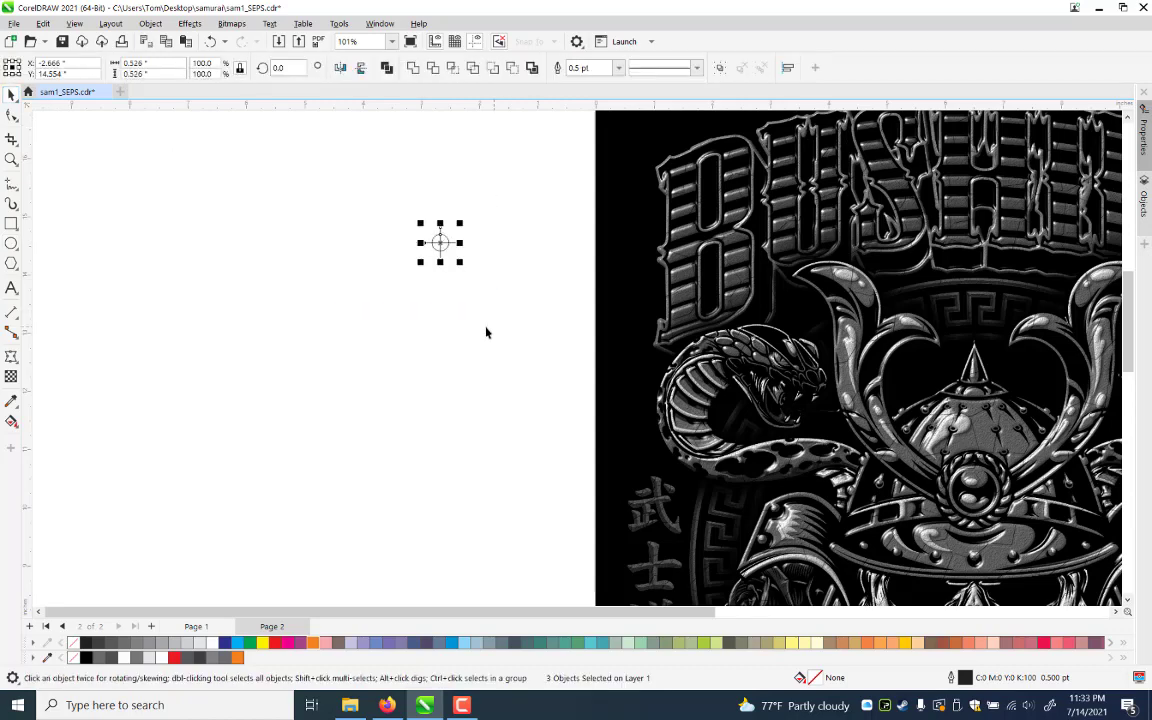
pyautogui.hotkey('ctrl', 'g')
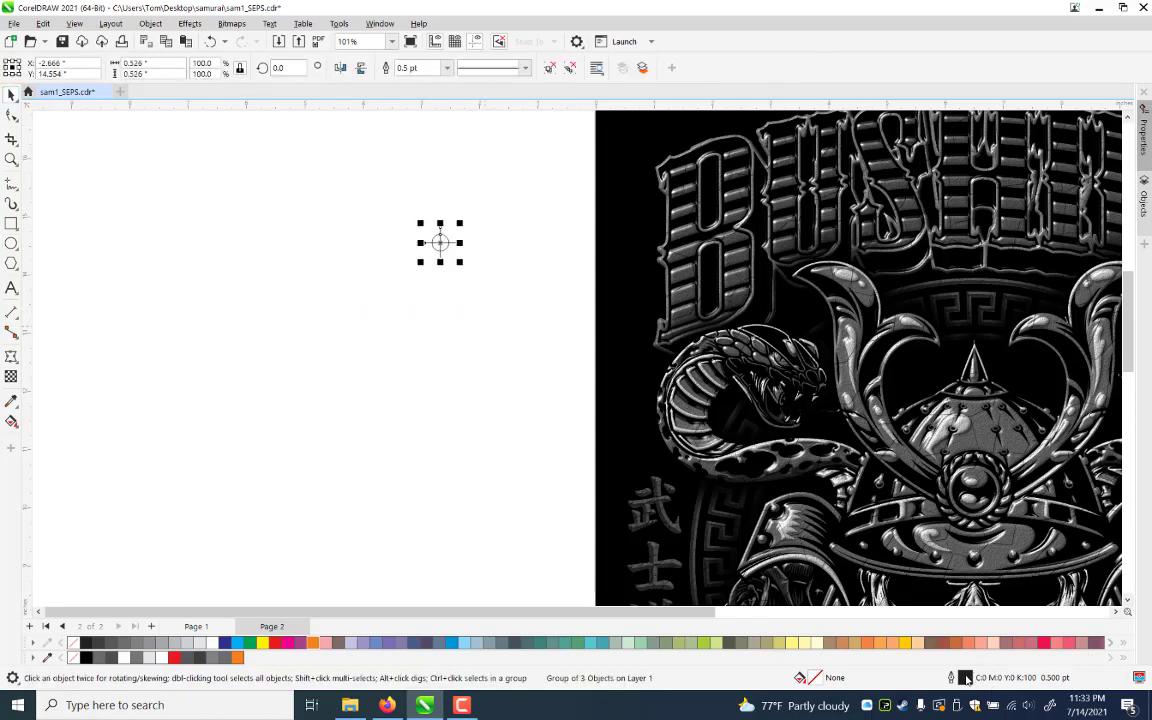
# Set the registration mark's outline width to 1.0 pt and its color to 100% Registration Color
pyautogui.press('F12')
pyautogui.click(486, 300)
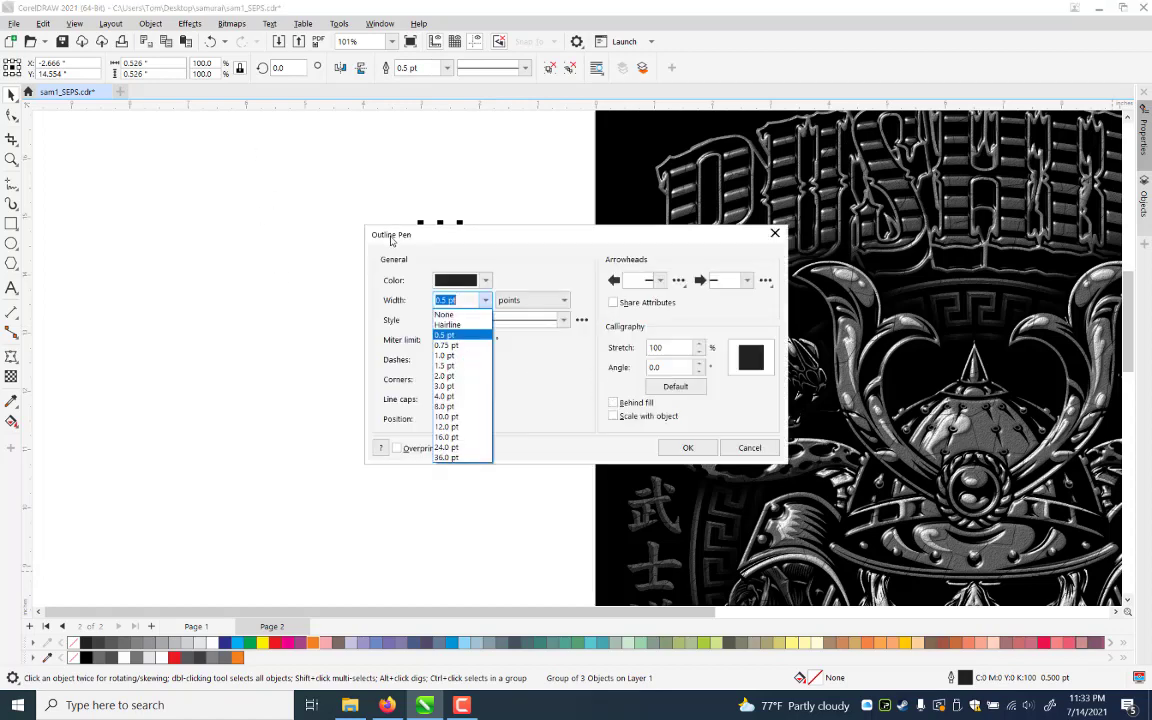
pyautogui.press('Down')
pyautogui.press('Down')
pyautogui.press('Return')
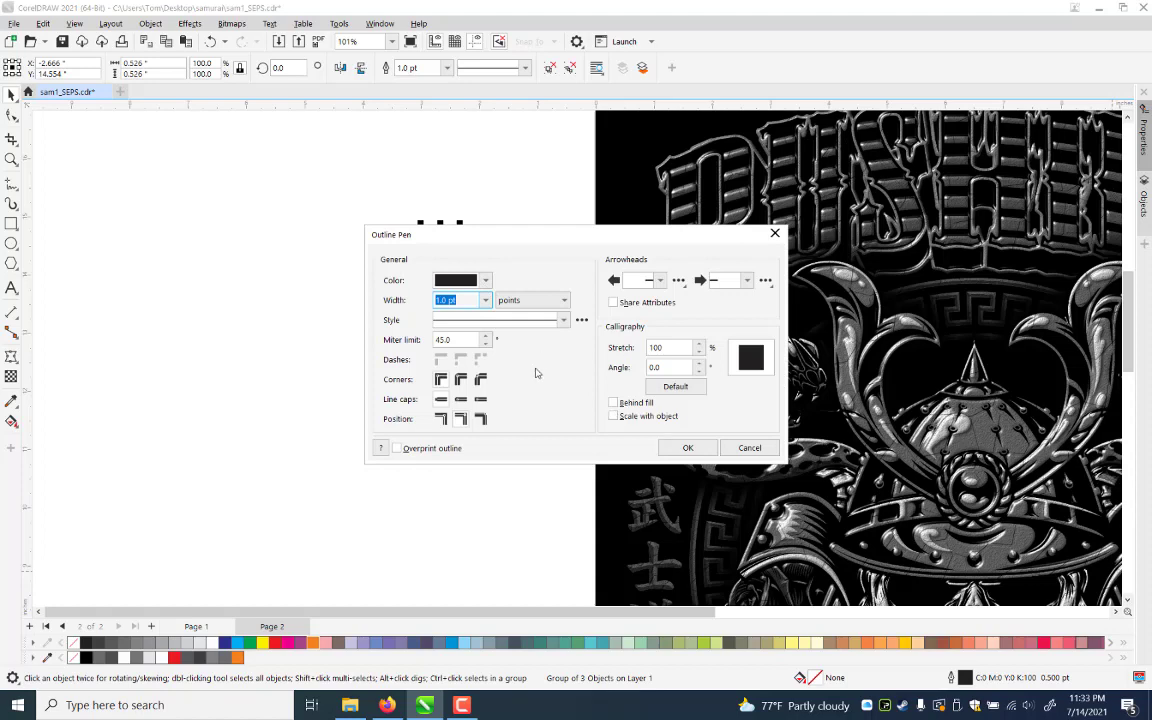
pyautogui.click(486, 281)
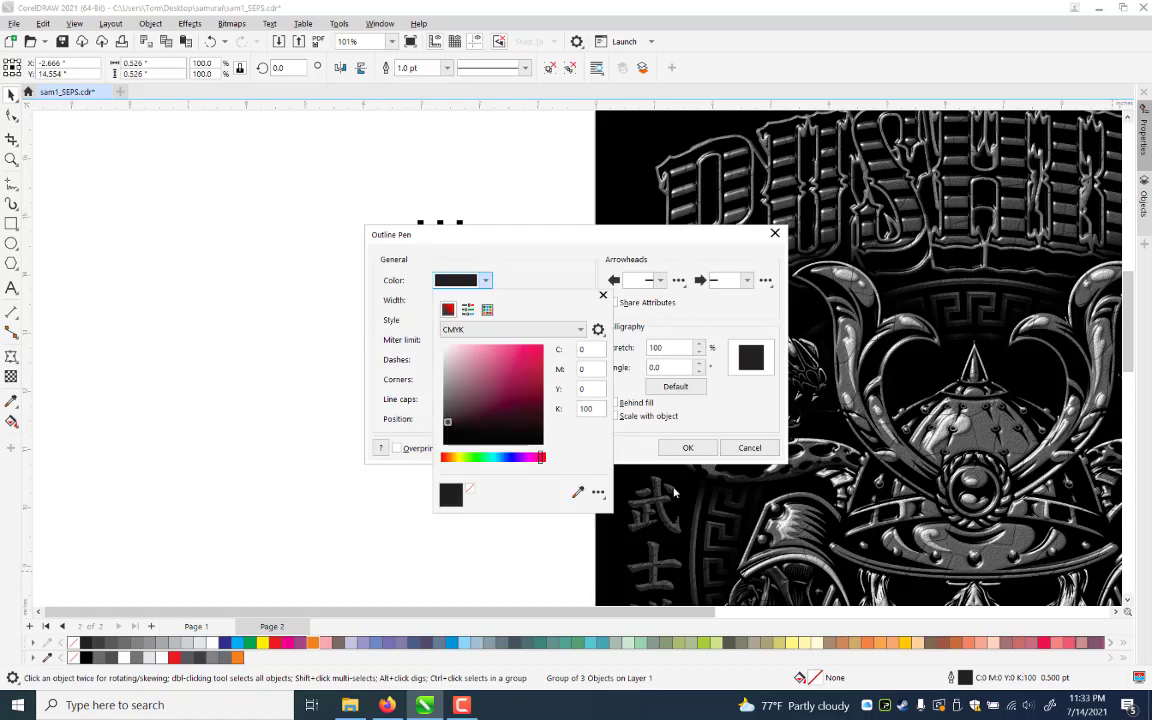
pyautogui.click(578, 330)
pyautogui.click(520, 425)
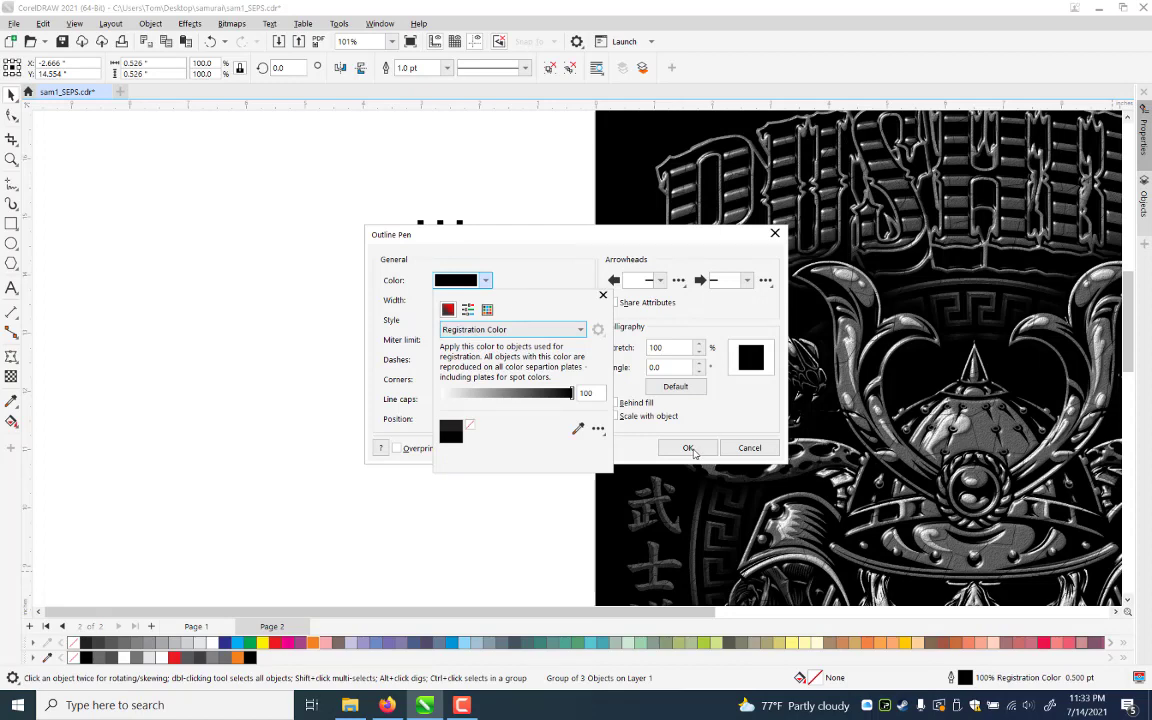
pyautogui.click(693, 452)
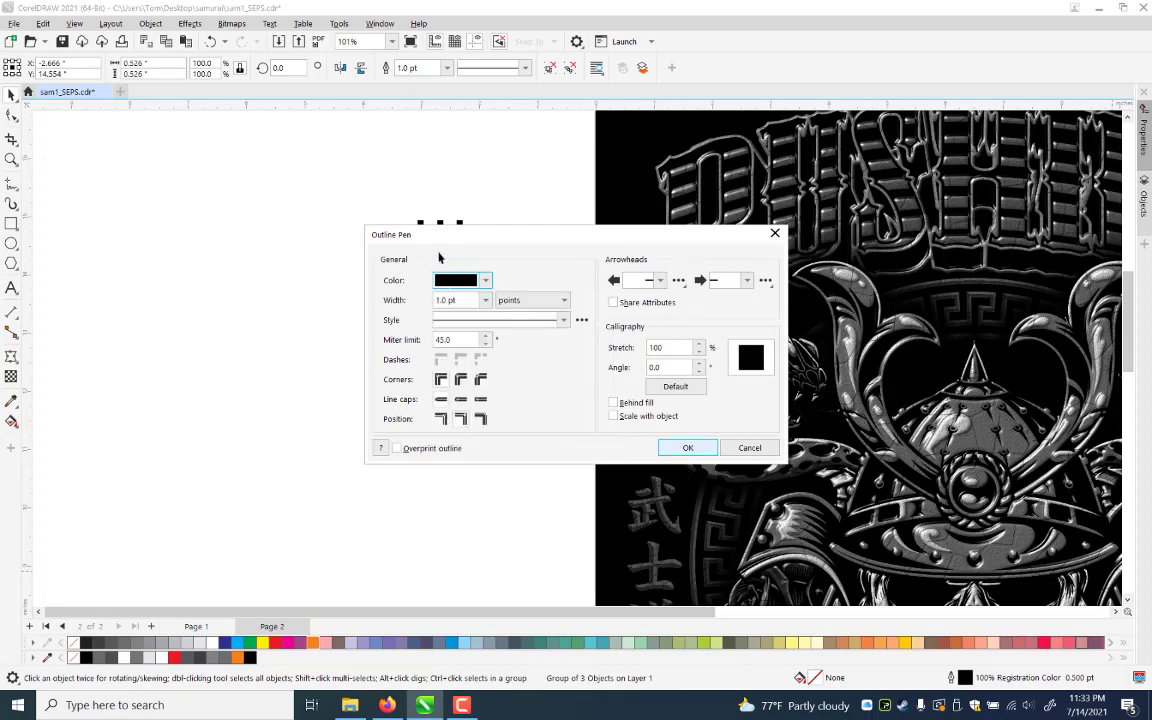
pyautogui.press('Return')
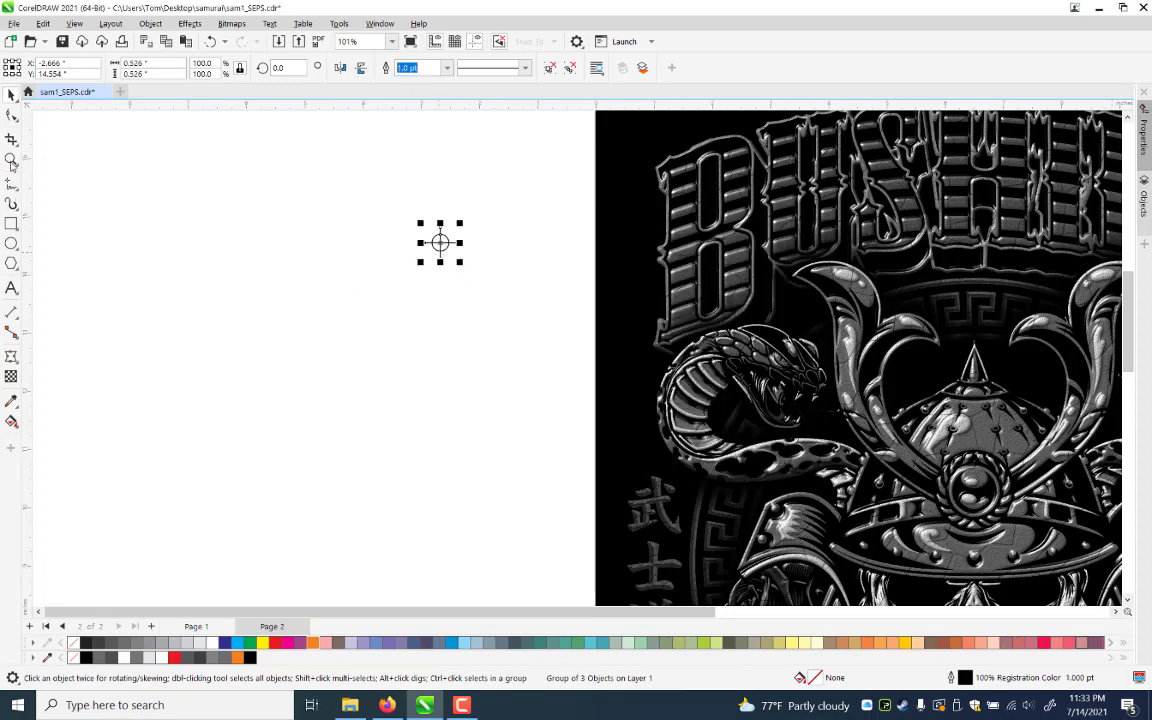
# Move the registration mark to the empty area on the right side of the page, outside the artwork
pyautogui.click(11, 160)
pyautogui.doubleClick(11, 160)
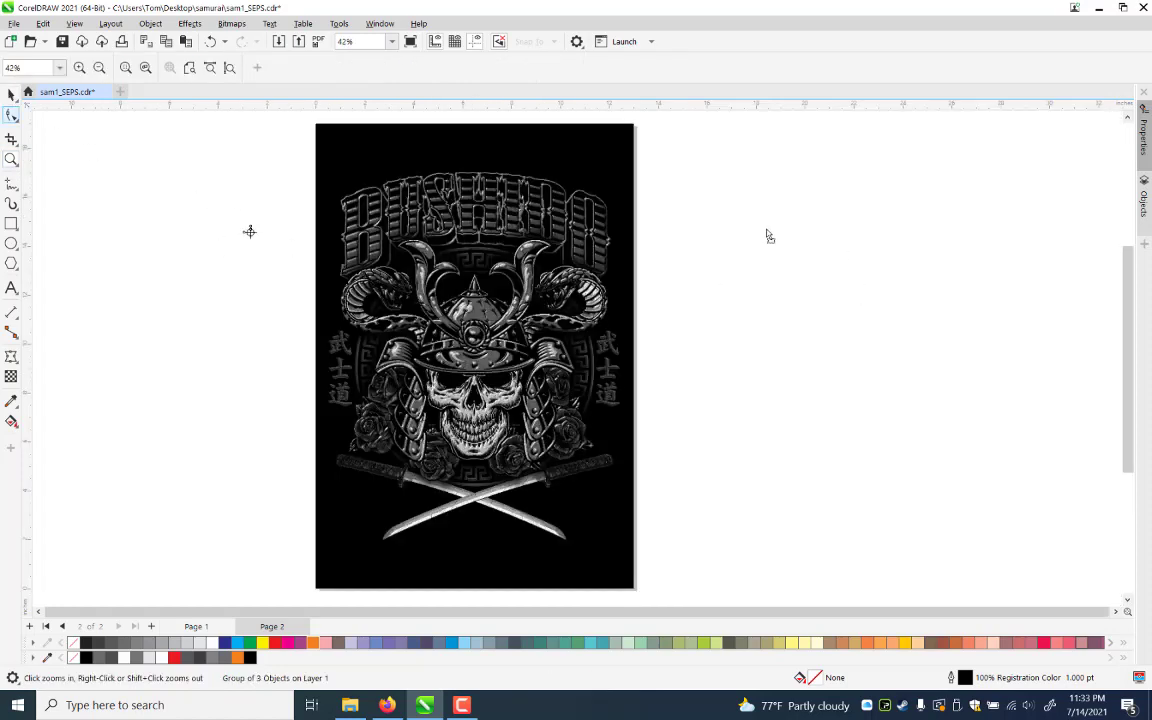
pyautogui.press('space')
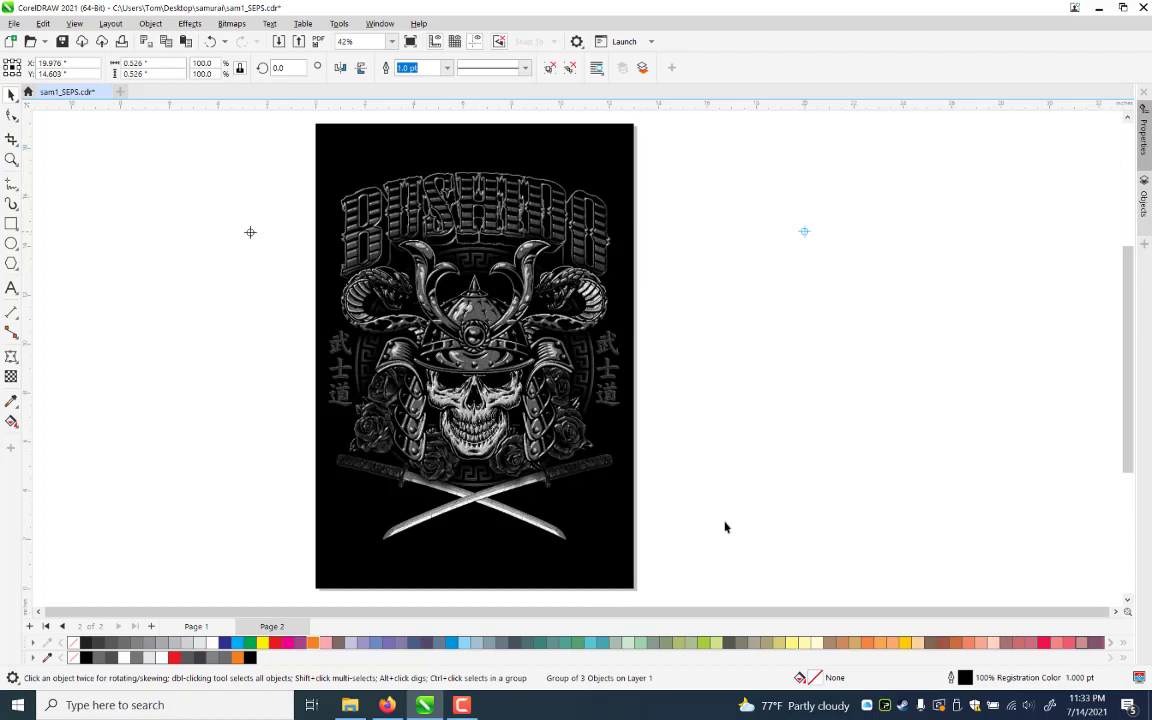
pyautogui.press('Delete')
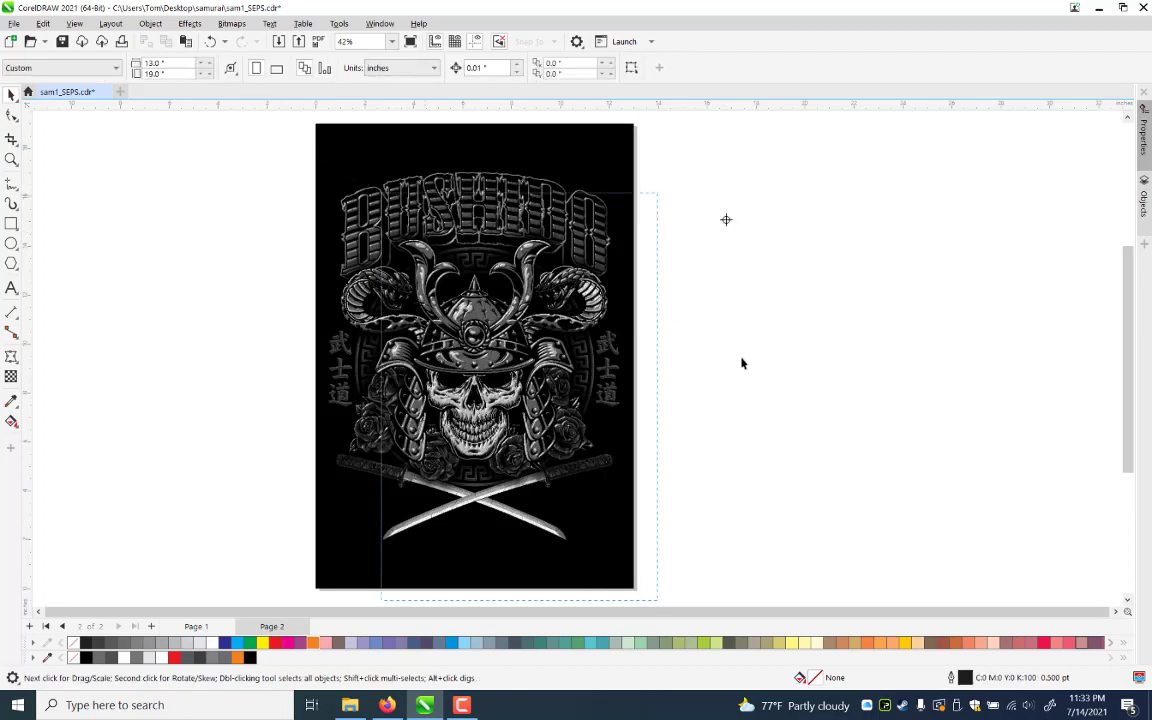
# Copy the artwork group and black background from Page 2 and paste them onto a new page inserted after it
pyautogui.scroll(1, 742, 364)
pyautogui.hotkey('ctrl', 'a')
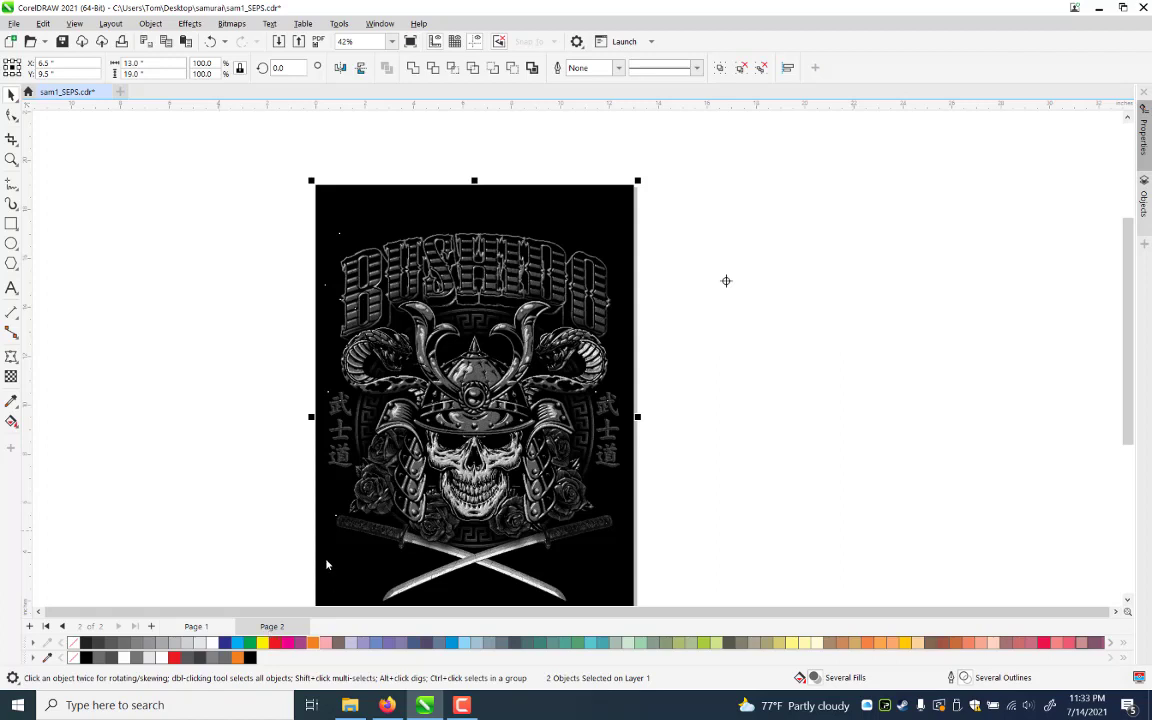
pyautogui.rightClick(270, 626)
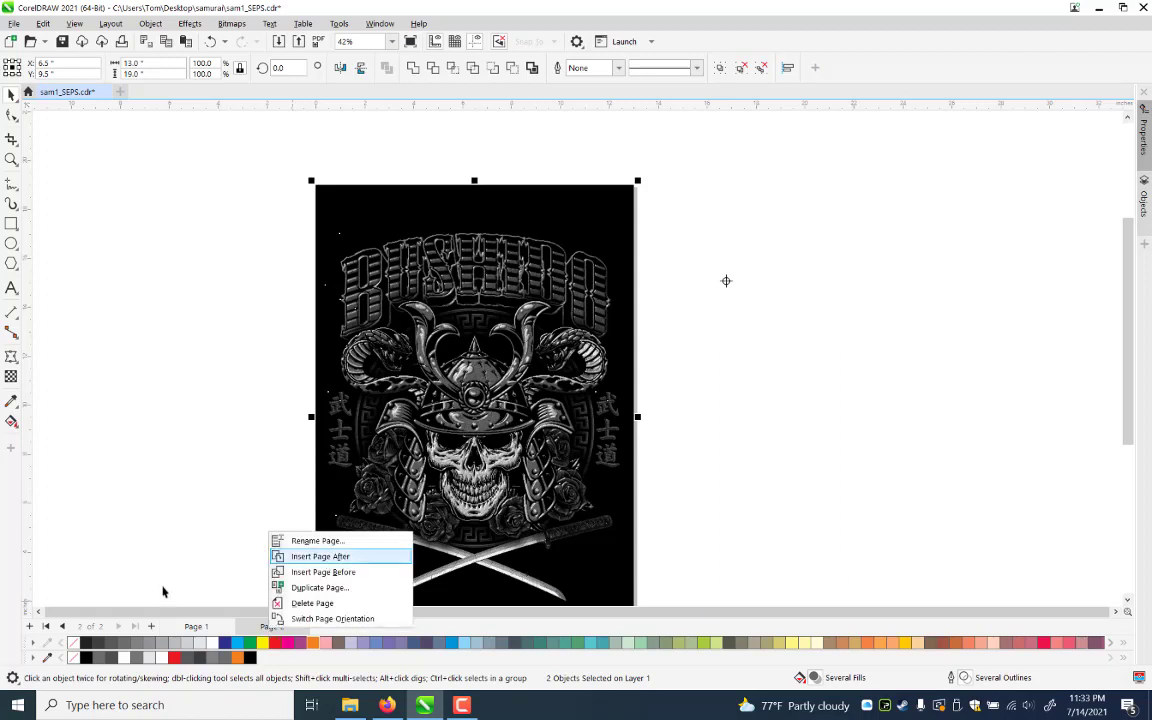
pyautogui.click(320, 556)
pyautogui.hotkey('ctrl', 'v')
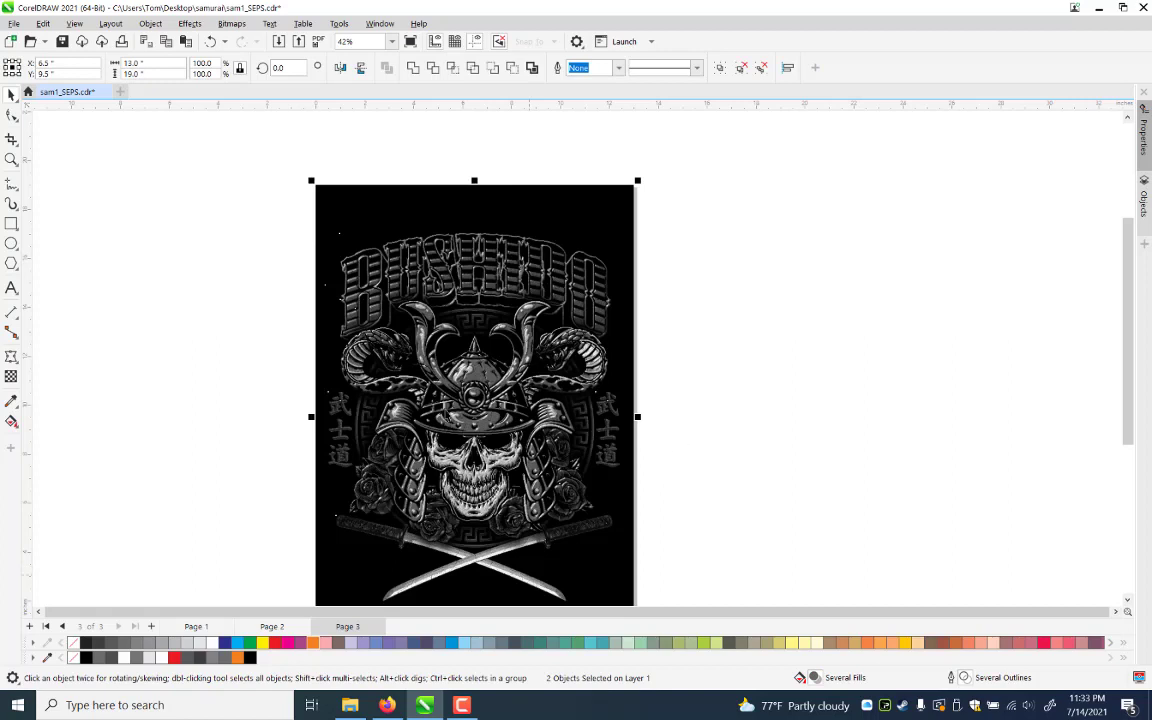
# Convert the artwork and black background on Page 2 to a 300 dpi Grayscale (8-bit) bitmap with anti-aliasing and no transparent background
pyautogui.click(726, 281)
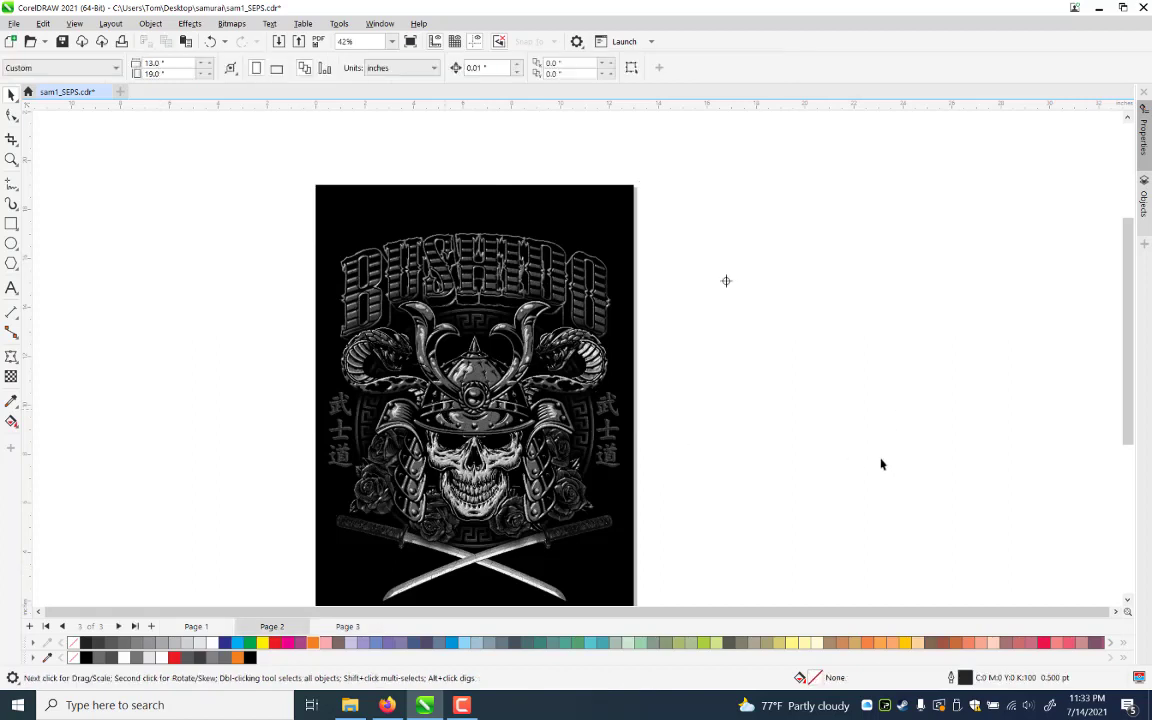
pyautogui.click(397, 380)
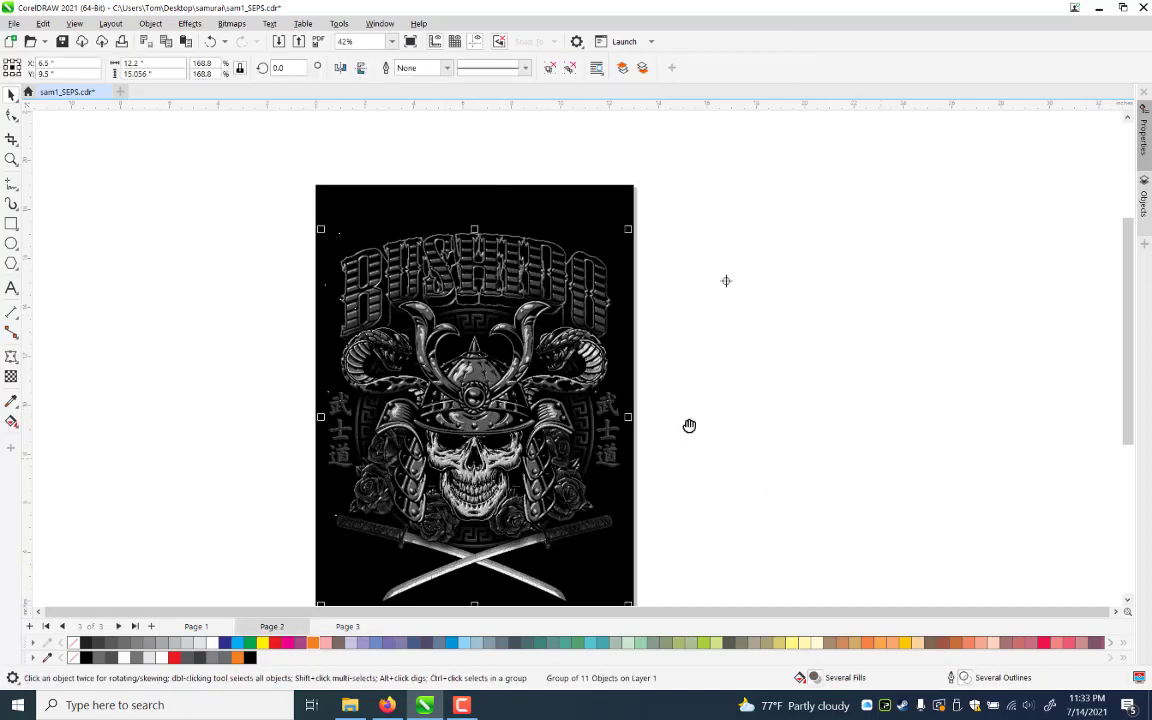
pyautogui.scroll(-2, 687, 427)
pyautogui.hscroll(-1, 687, 427)
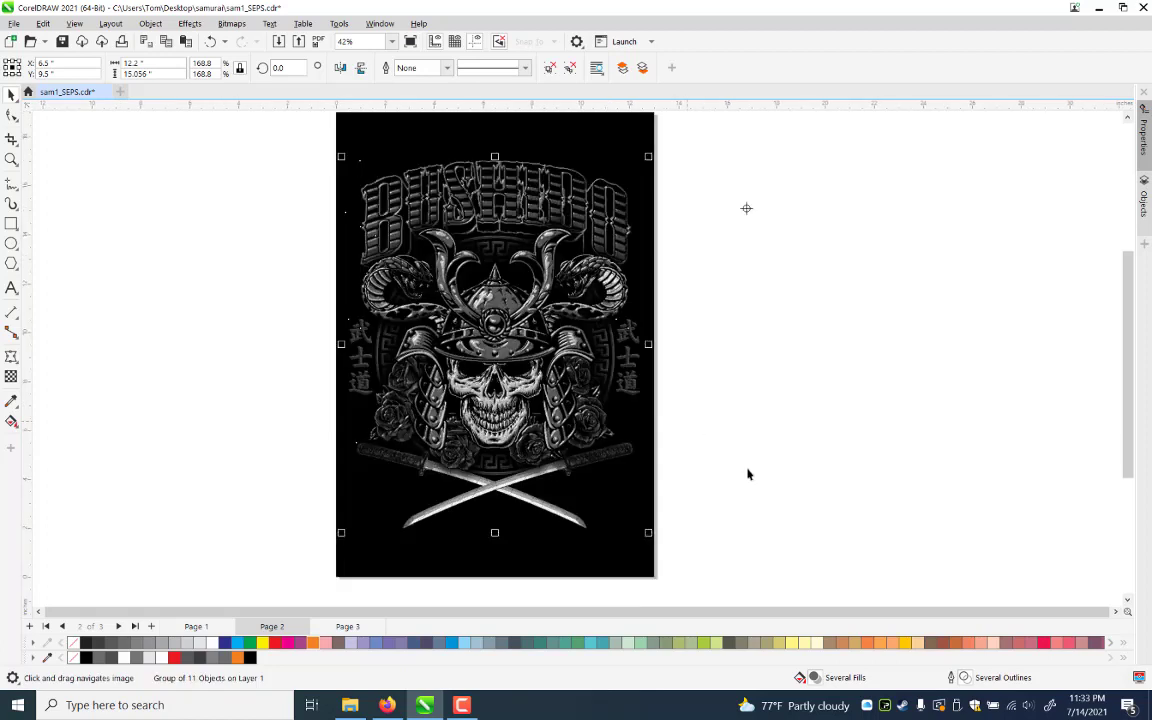
pyautogui.click(288, 208)
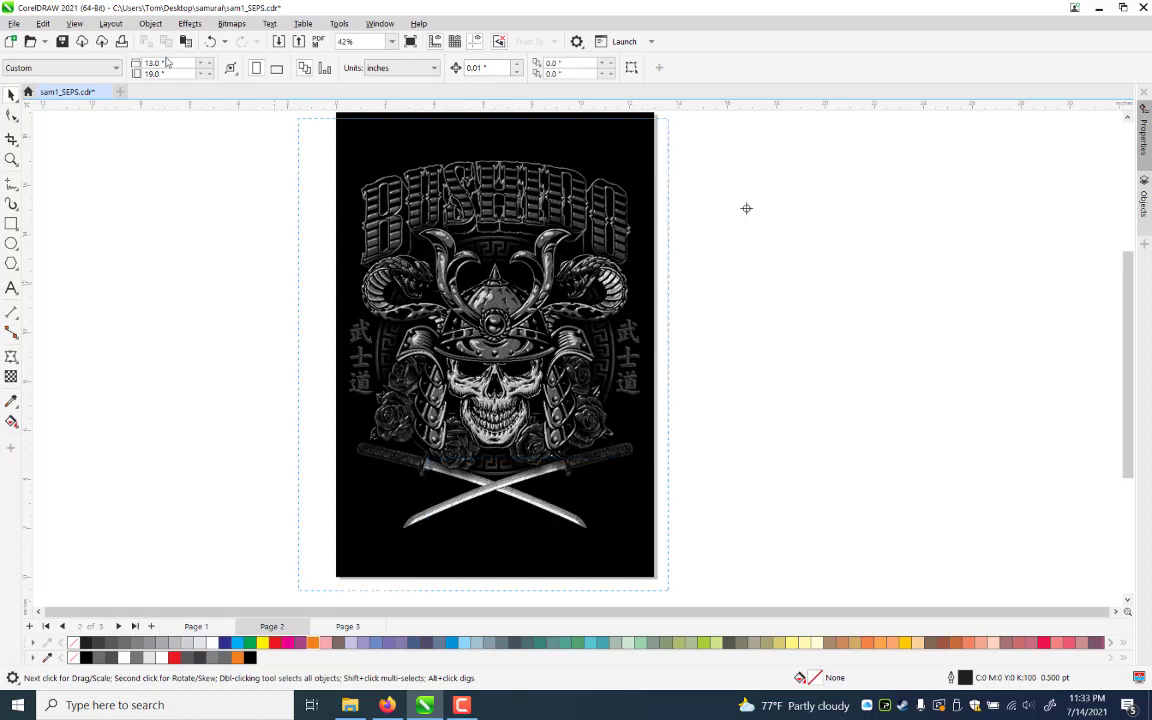
pyautogui.hotkey('ctrl', 'a')
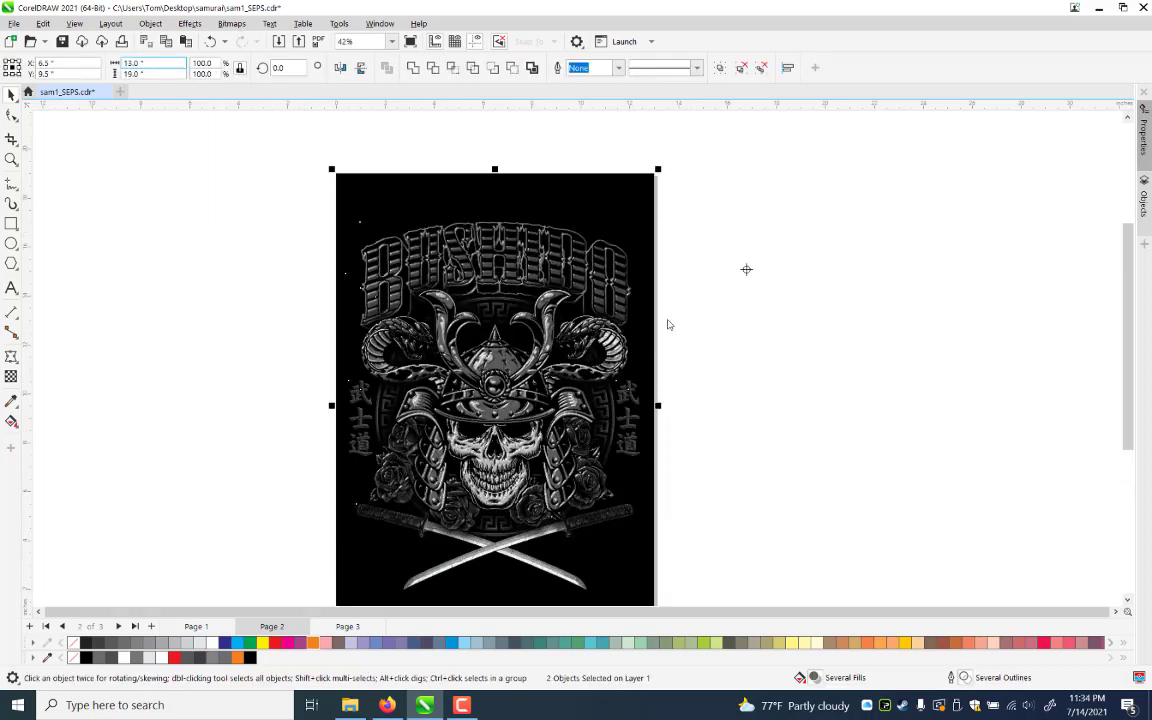
pyautogui.hotkey('alt', 'b')
pyautogui.press('Return')
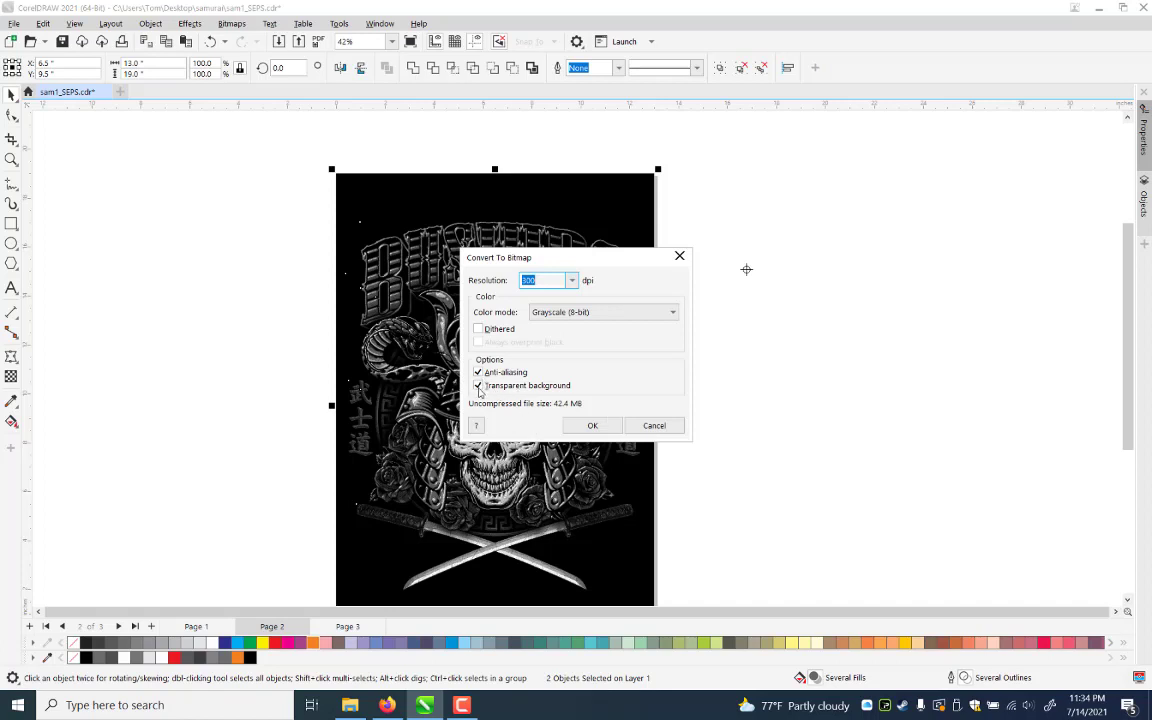
pyautogui.click(530, 386)
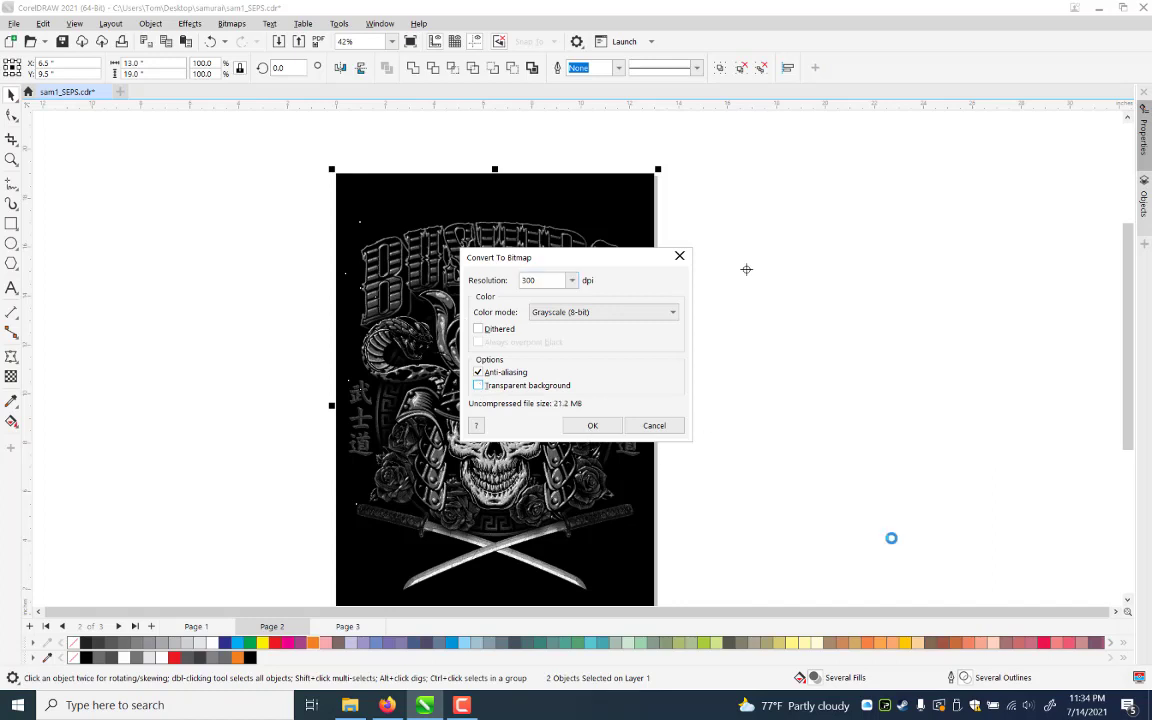
pyautogui.press('Return')
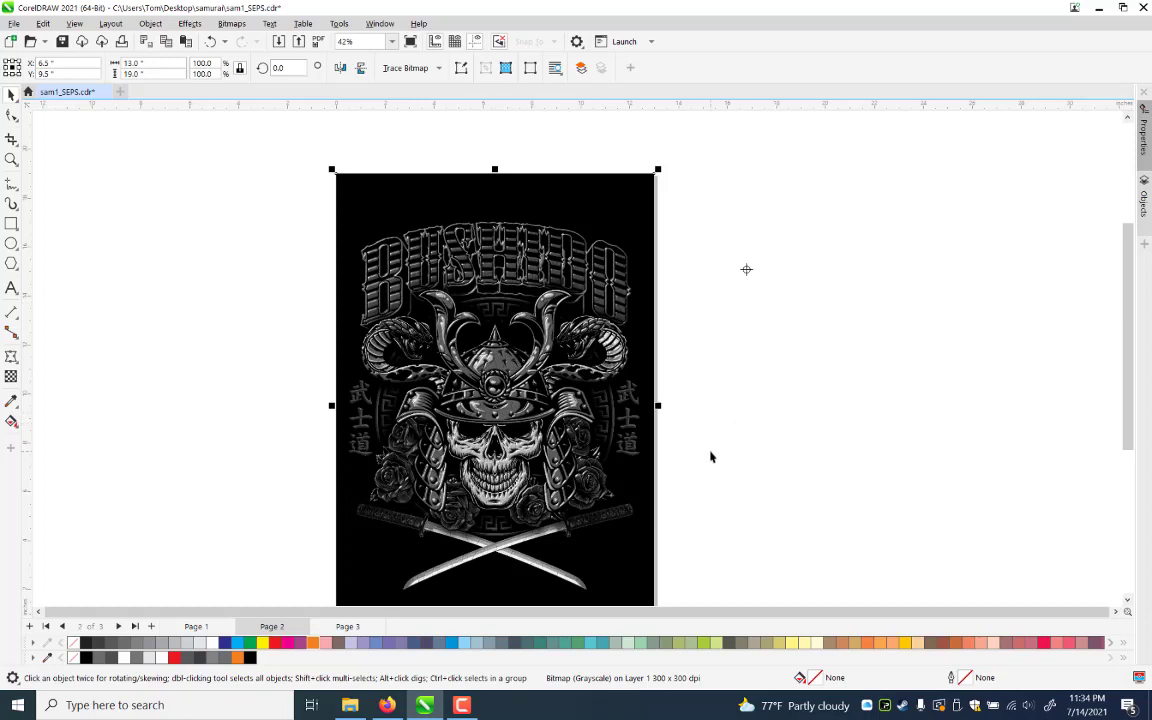
# Compare the bitmap with the unconverted artwork in Wireframe view by undoing and redoing the conversion, and return to Enhanced view
pyautogui.hotkey('alt', 'v')
pyautogui.press('Return')
pyautogui.press('z')
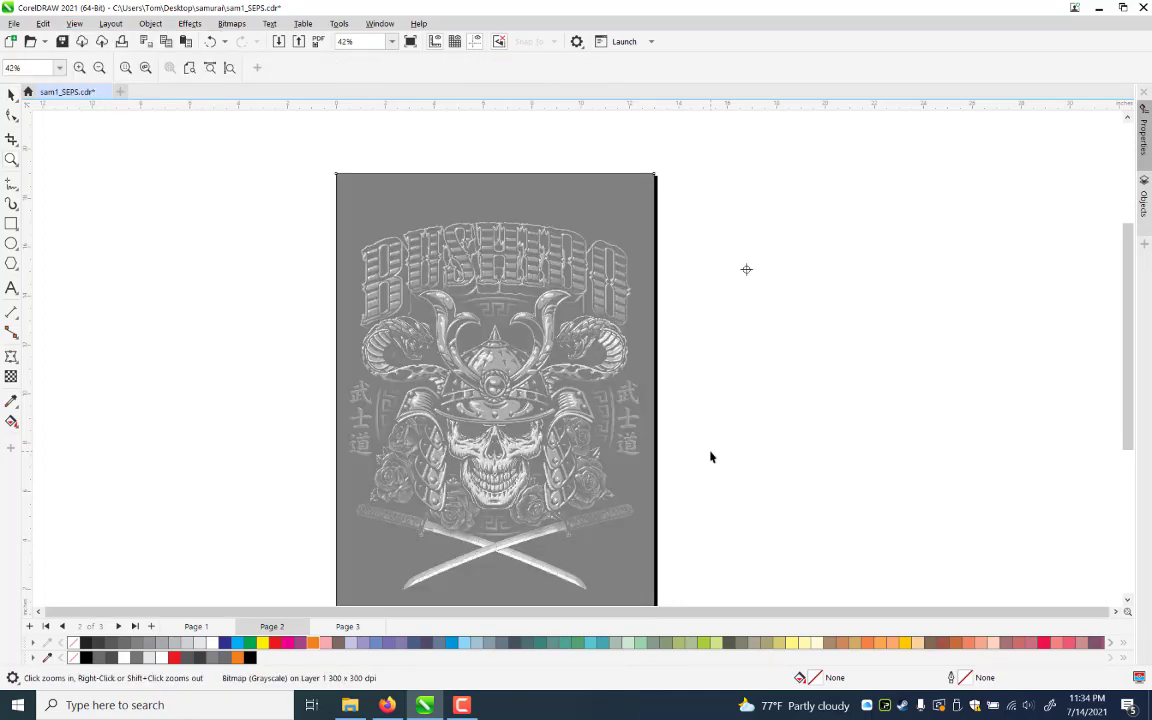
pyautogui.hotkey('ctrl', 'z')
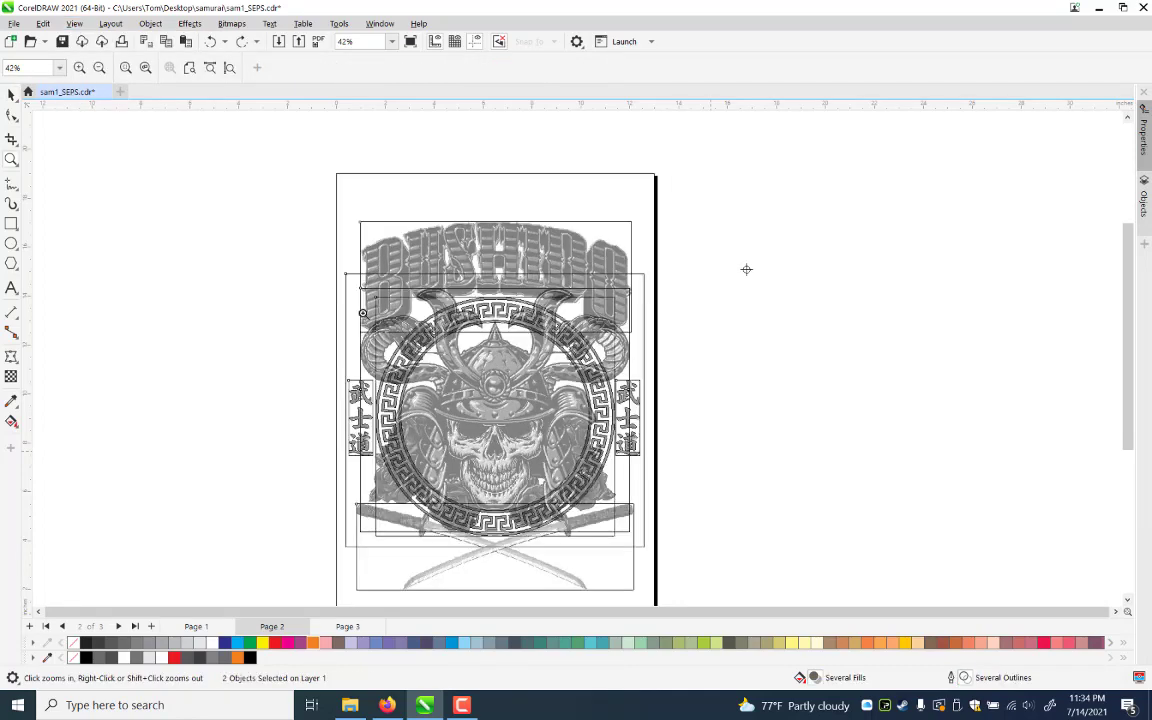
pyautogui.hotkey('ctrl', 'shift', 'z')
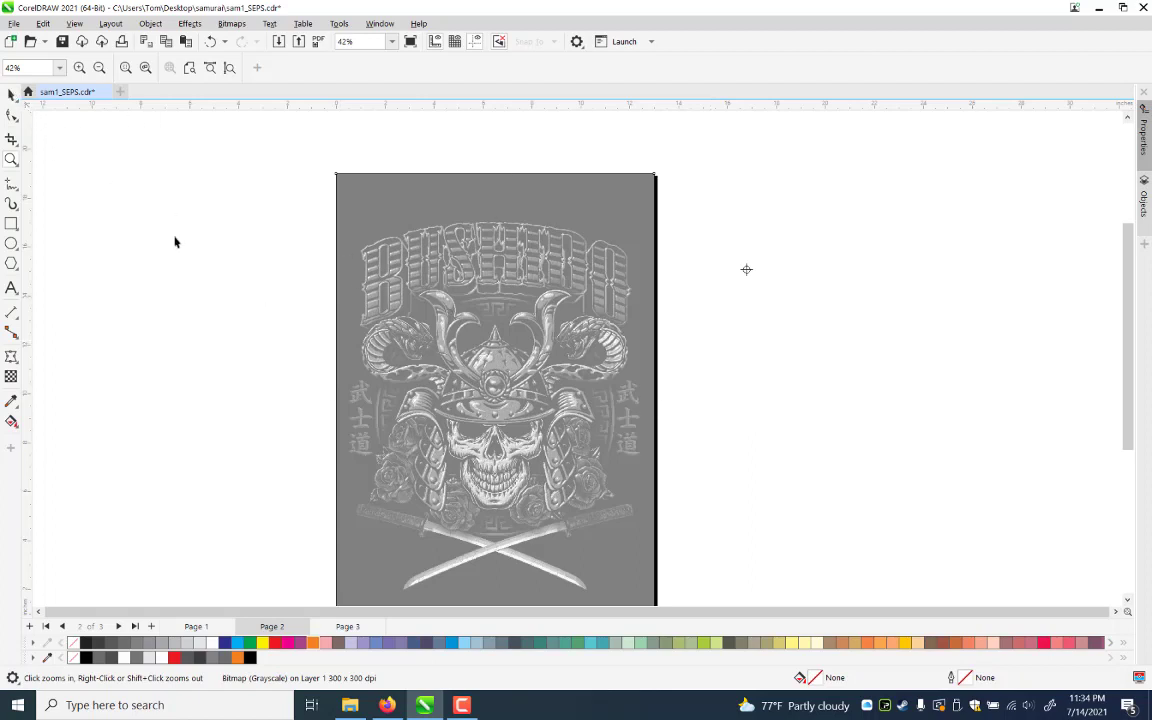
pyautogui.press('space')
pyautogui.click(75, 23)
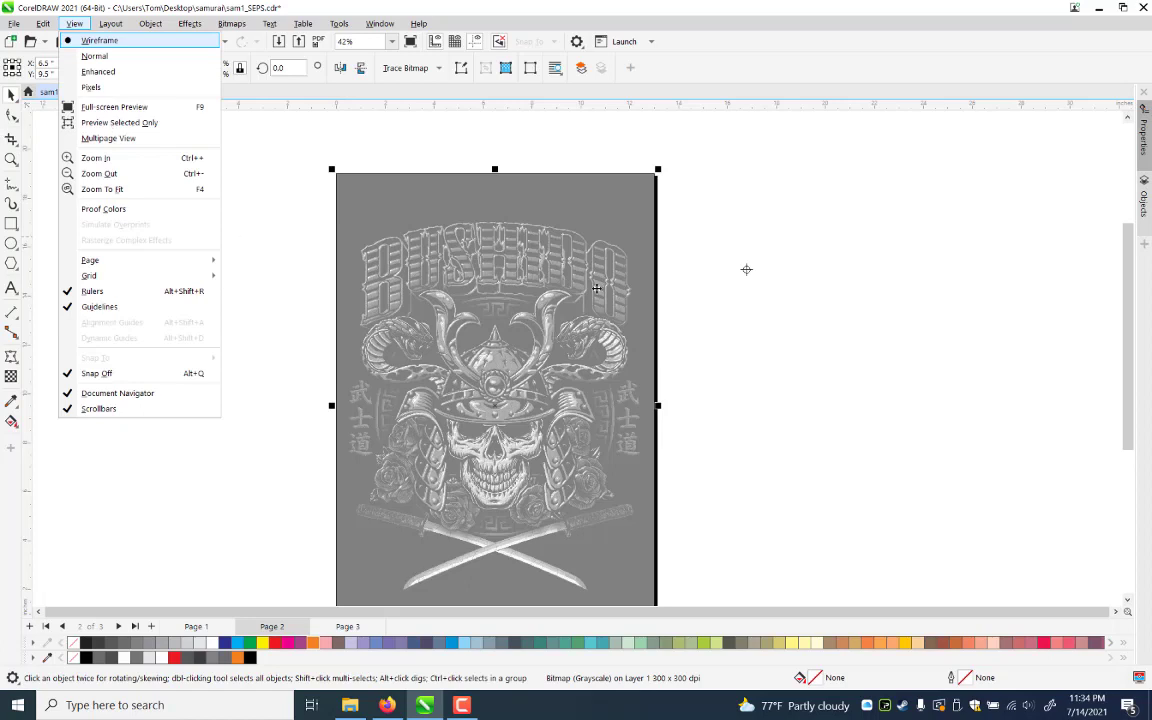
pyautogui.click(98, 72)
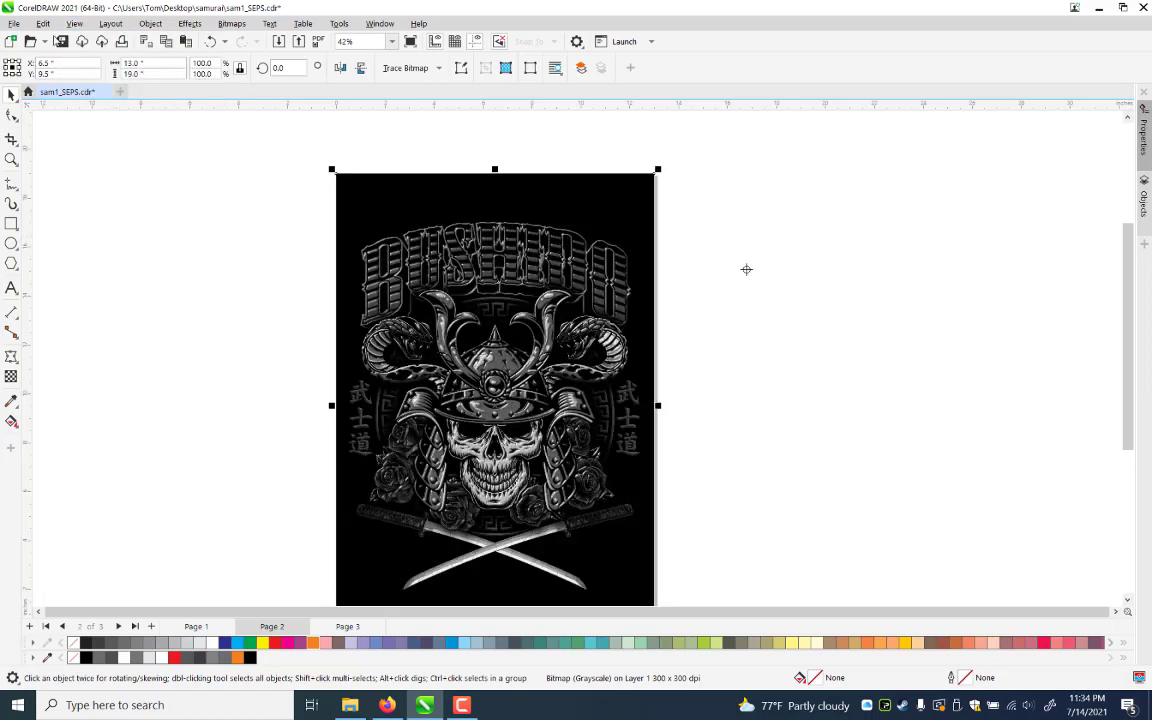
# Invert the colors of the grayscale bitmap on Page 2 and deselect it
pyautogui.click(61, 41)
pyautogui.click(189, 23)
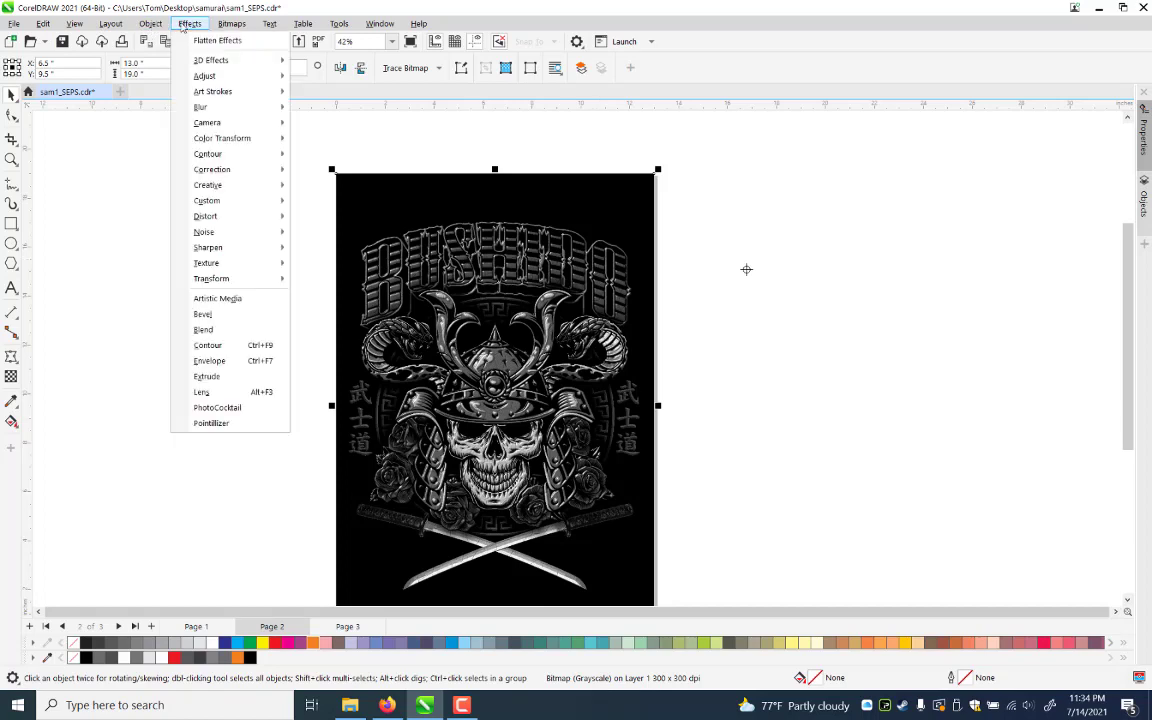
pyautogui.click(152, 23)
pyautogui.moveTo(182, 25)
pyautogui.moveTo(204, 76)
pyautogui.moveTo(211, 259)
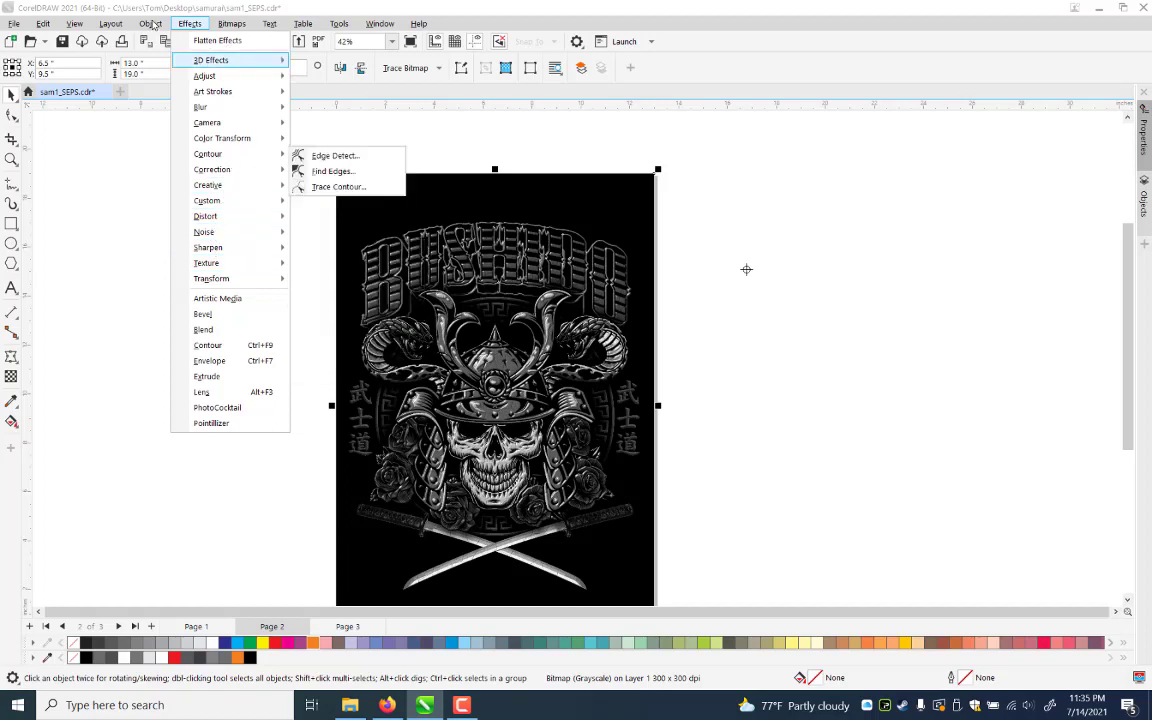
pyautogui.click(150, 24)
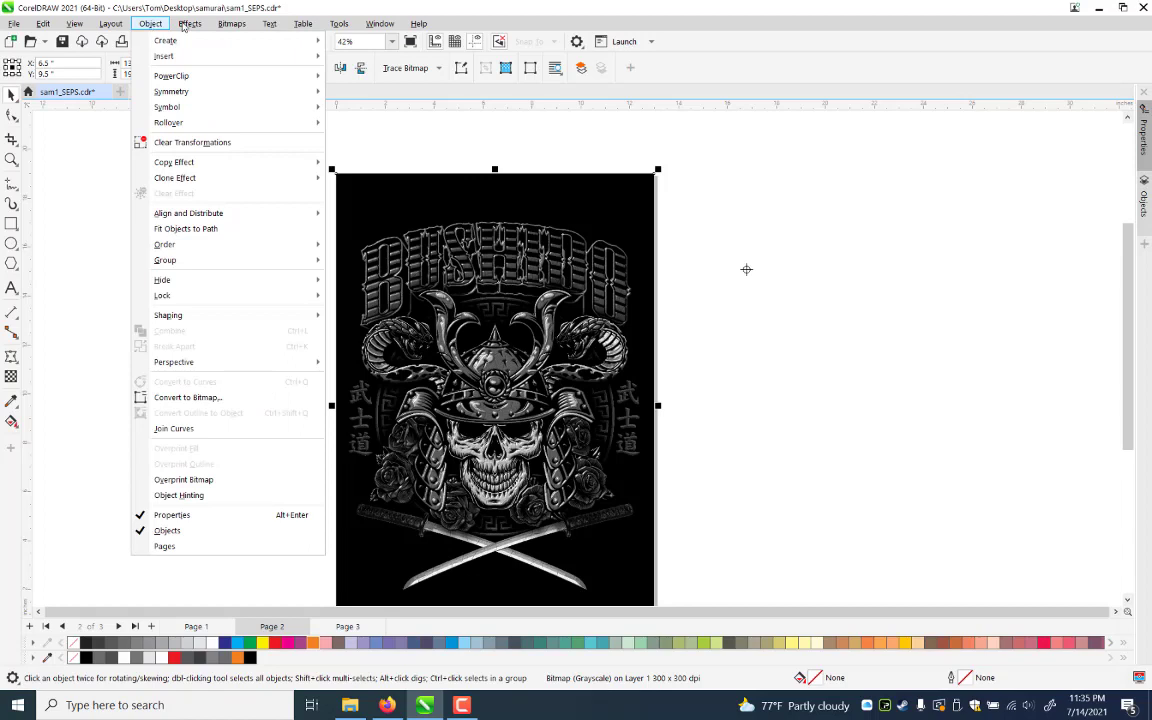
pyautogui.moveTo(185, 25)
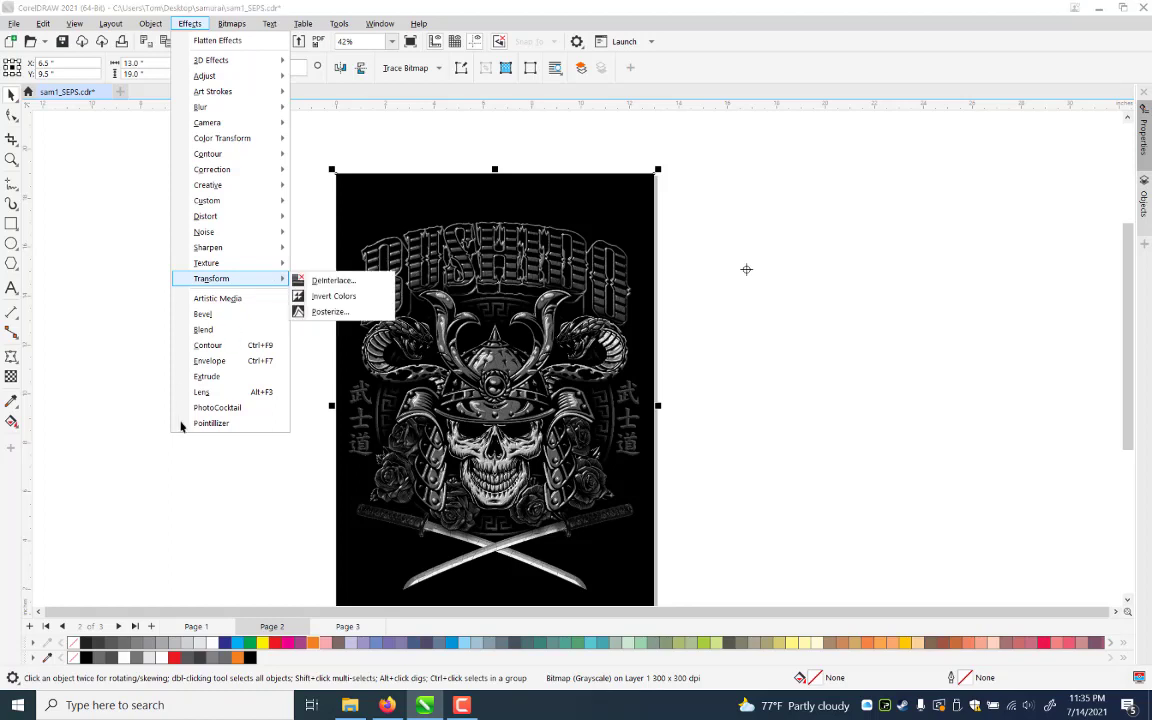
pyautogui.click(333, 296)
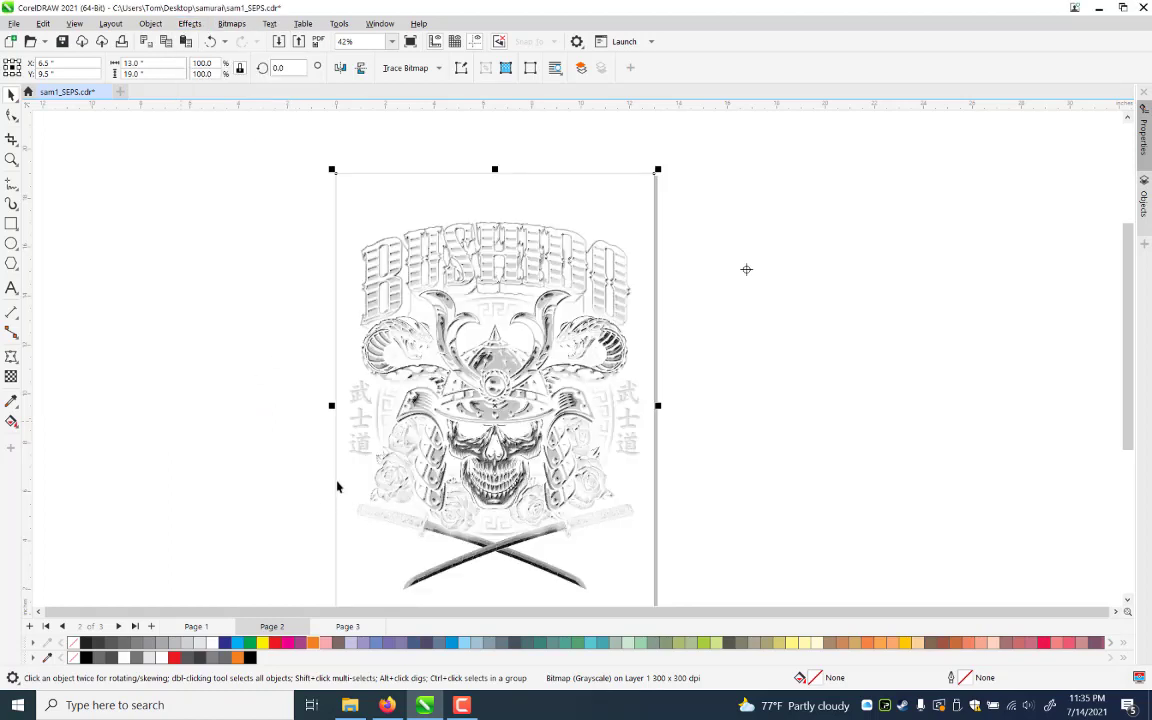
pyautogui.click(699, 524)
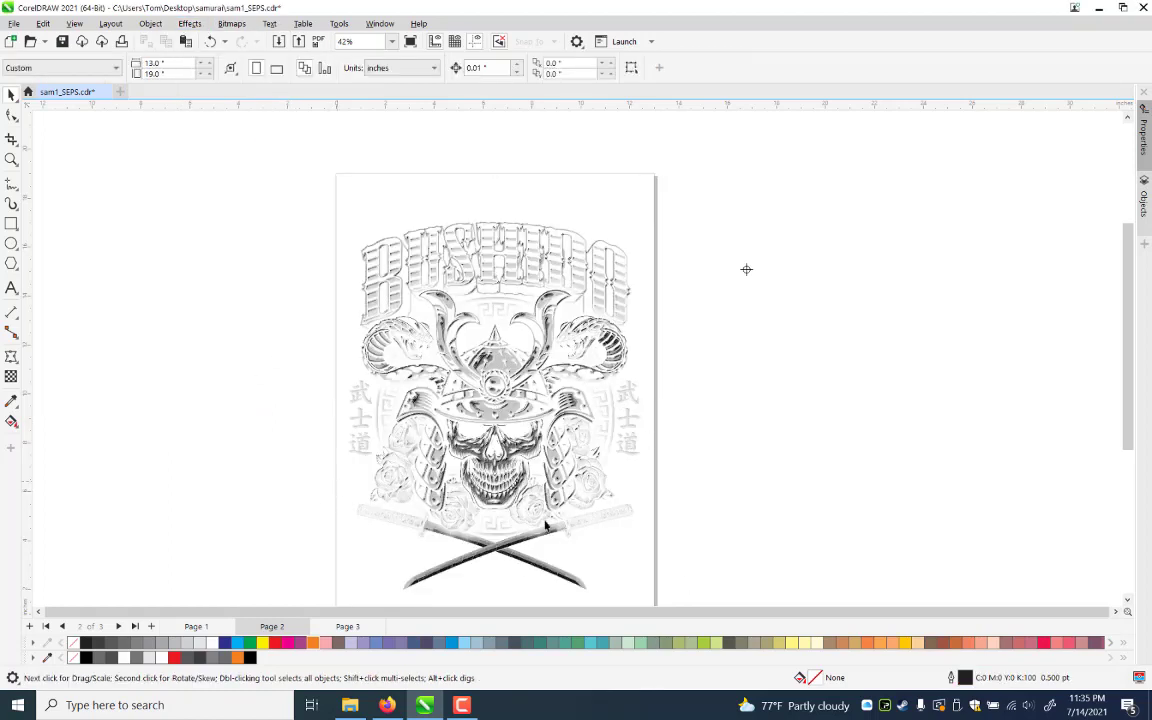
# Examine the tones of the inverted bitmap on Page 2, using the Color Eyedropper and a closer view
pyautogui.click(12, 400)
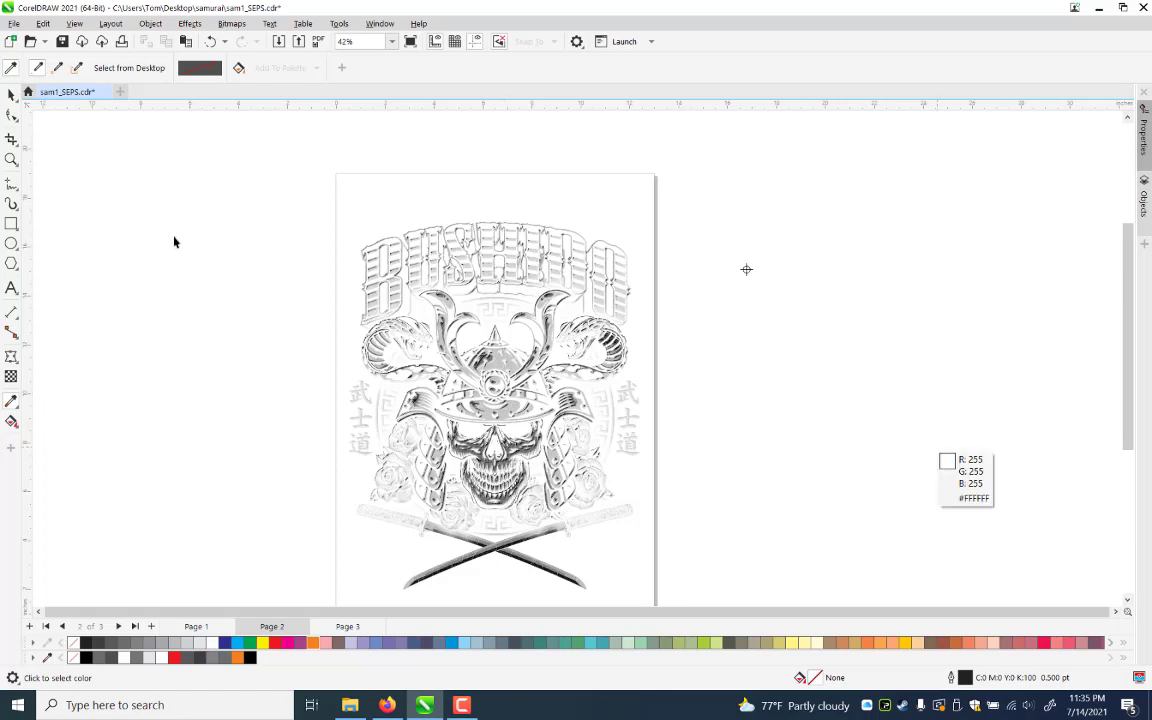
pyautogui.press('space')
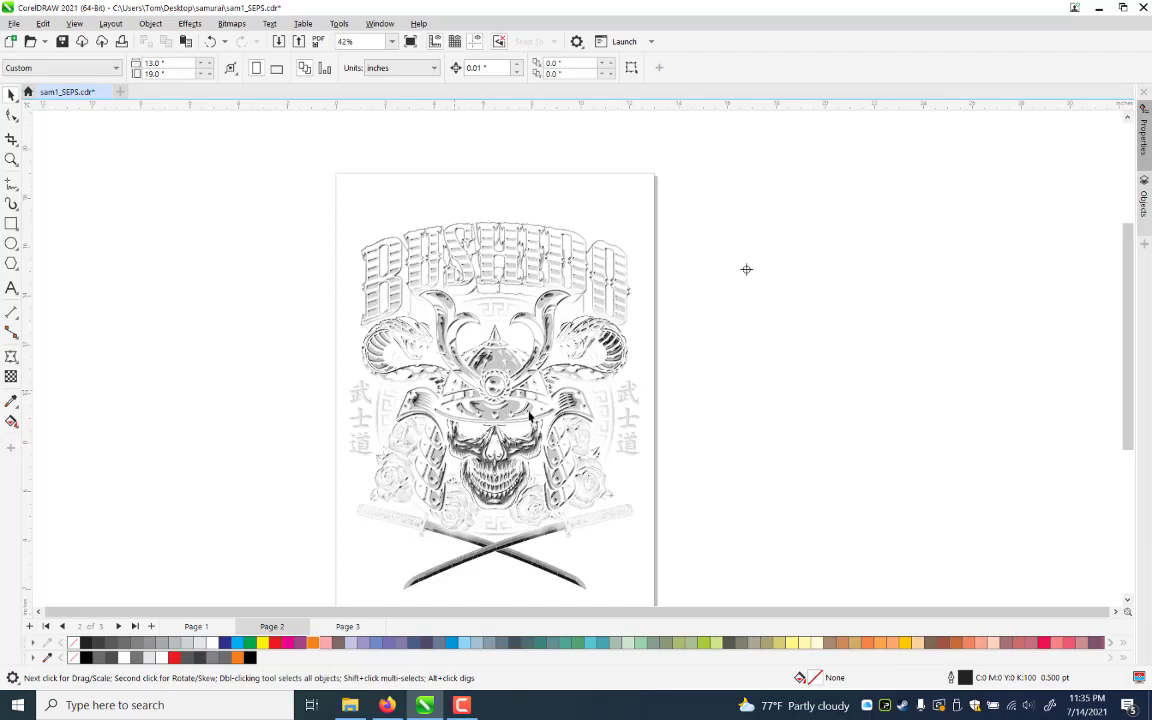
pyautogui.scroll(2, 478, 375)
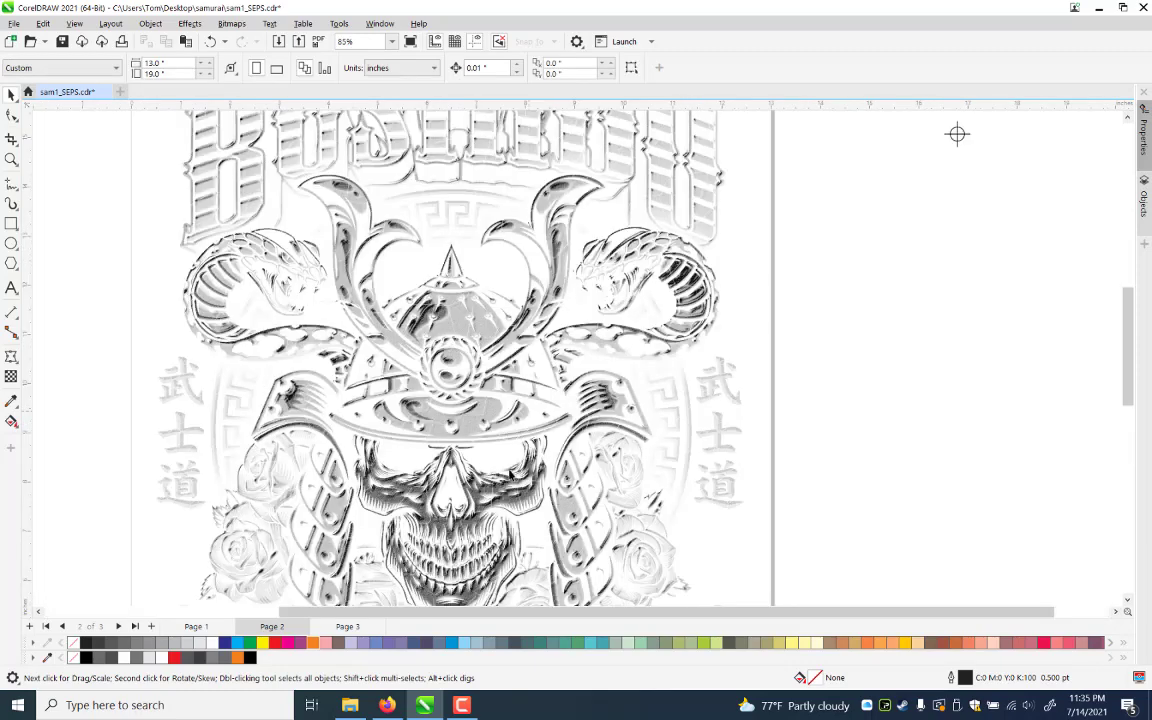
pyautogui.scroll(-1, 526, 411)
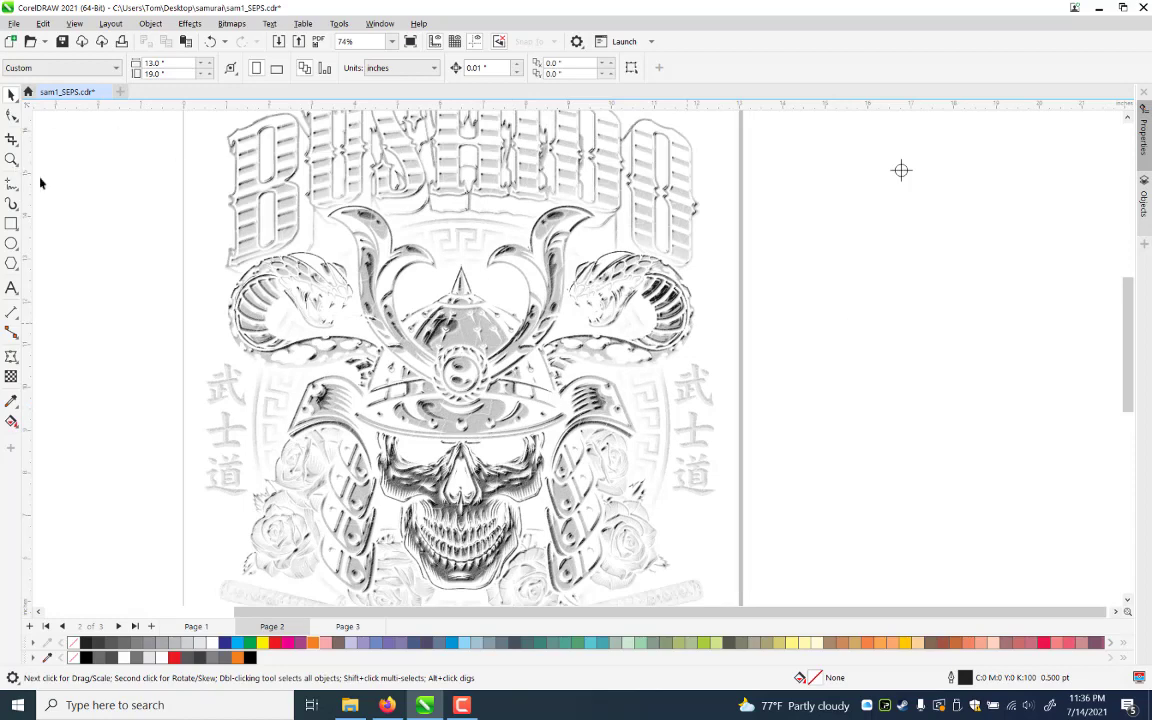
pyautogui.click(527, 352)
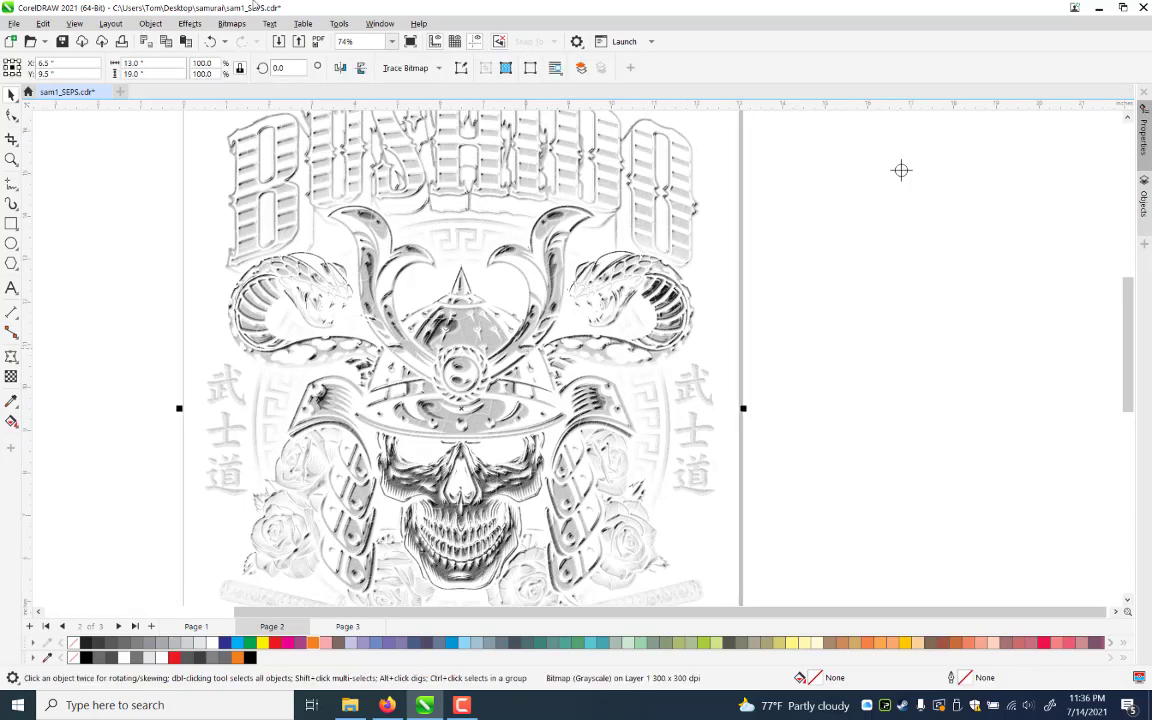
pyautogui.click(193, 26)
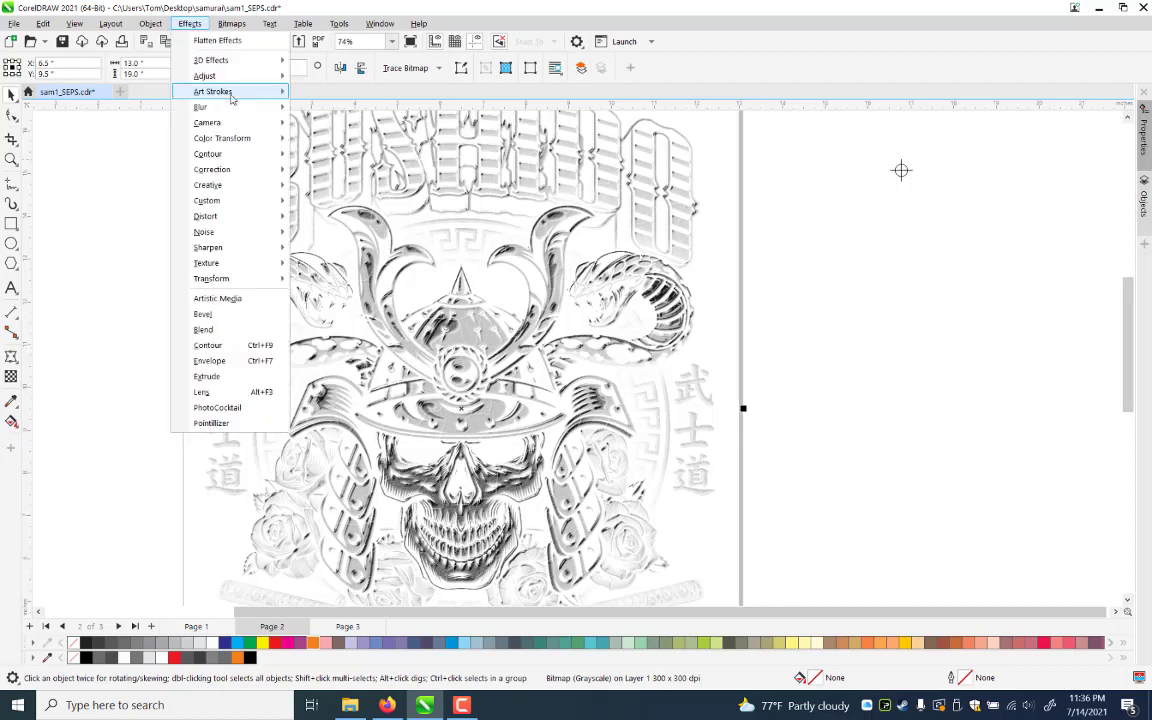
pyautogui.click(815, 347)
pyautogui.press('Escape')
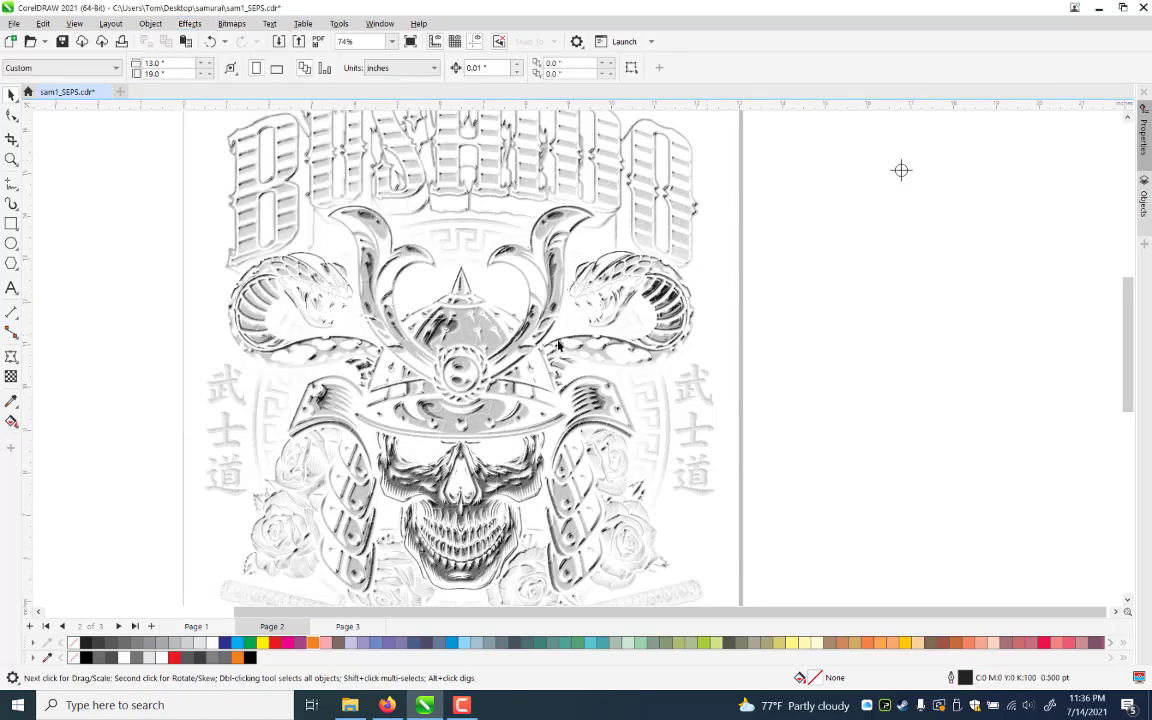
# Delete the artwork group and the black background from Page 3
pyautogui.click(558, 345)
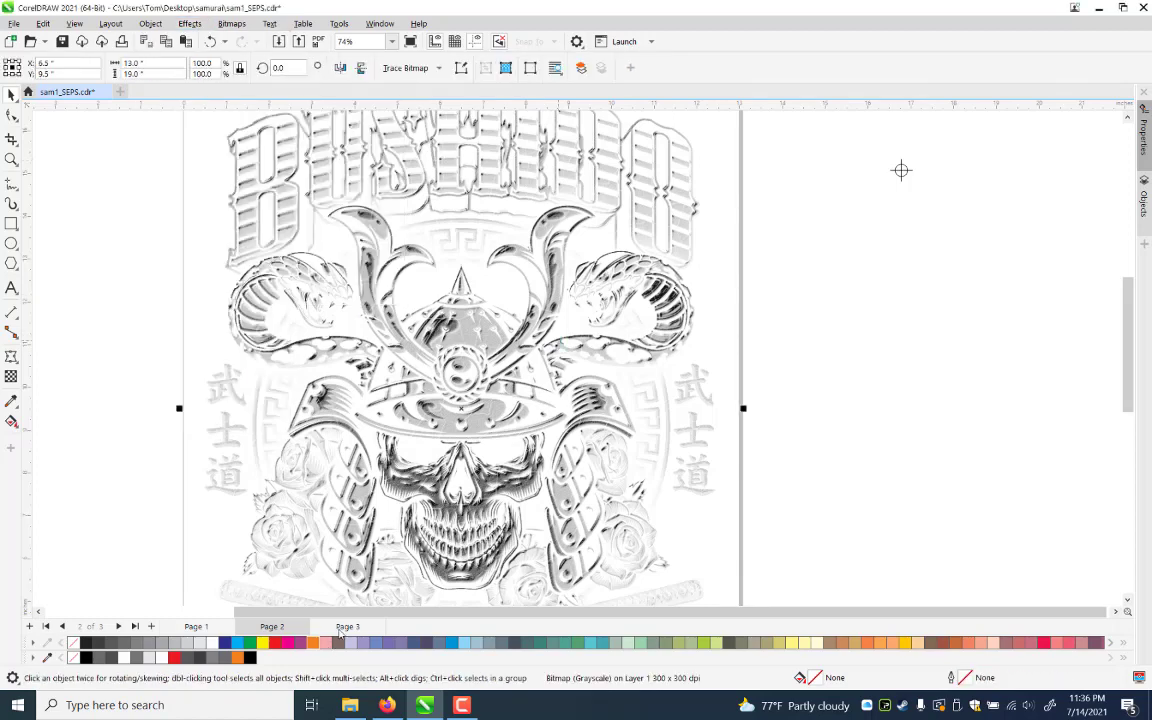
pyautogui.press('pagedown')
pyautogui.click(503, 424)
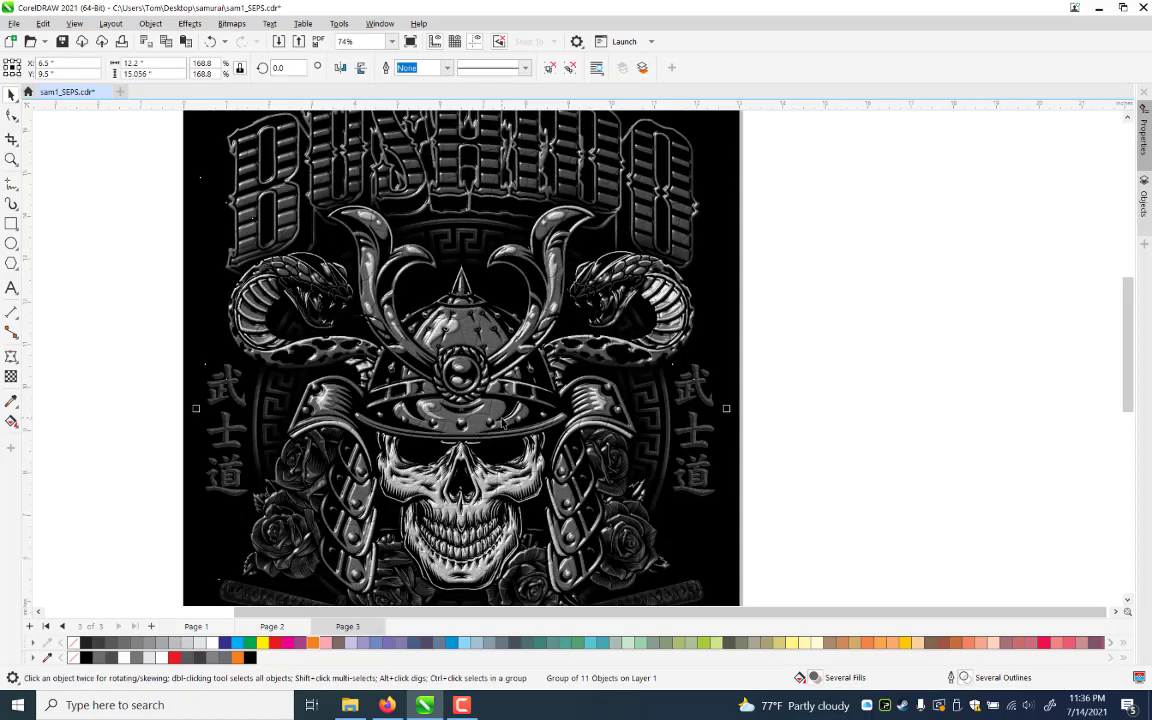
pyautogui.press('Delete')
pyautogui.click(503, 424)
pyautogui.press('Delete')
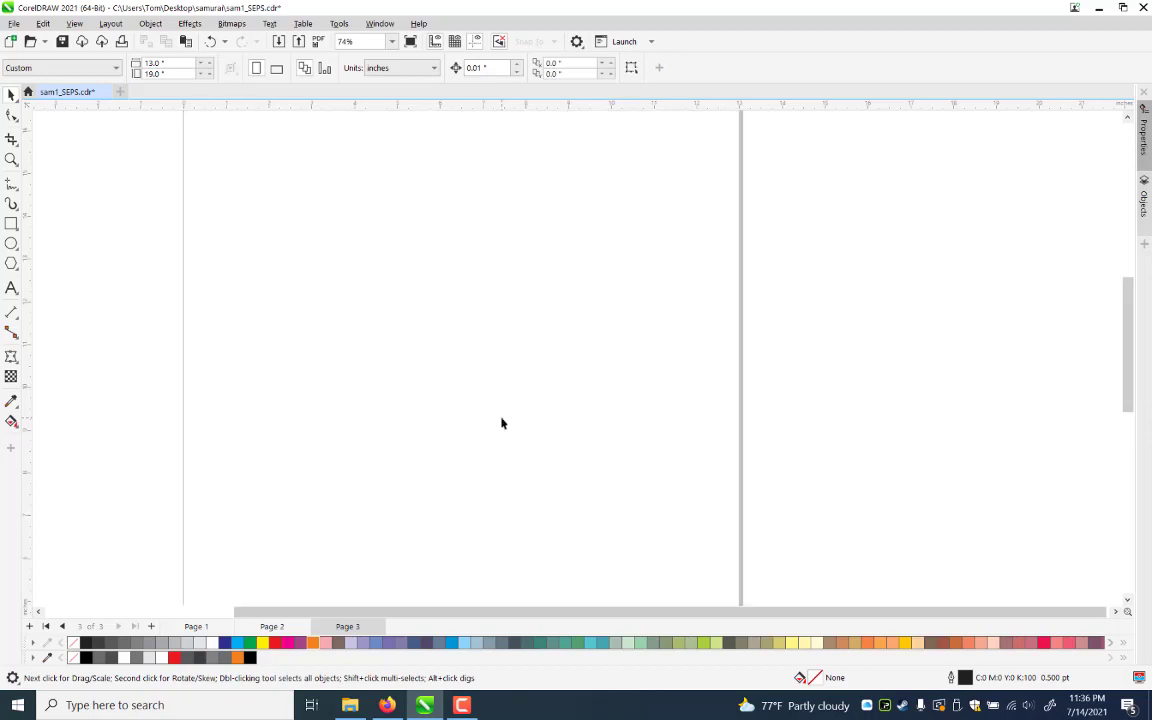
# Place the registration mark in the upper-left corner of Page 2 and duplicate it to the page's upper-right corner
pyautogui.click(272, 627)
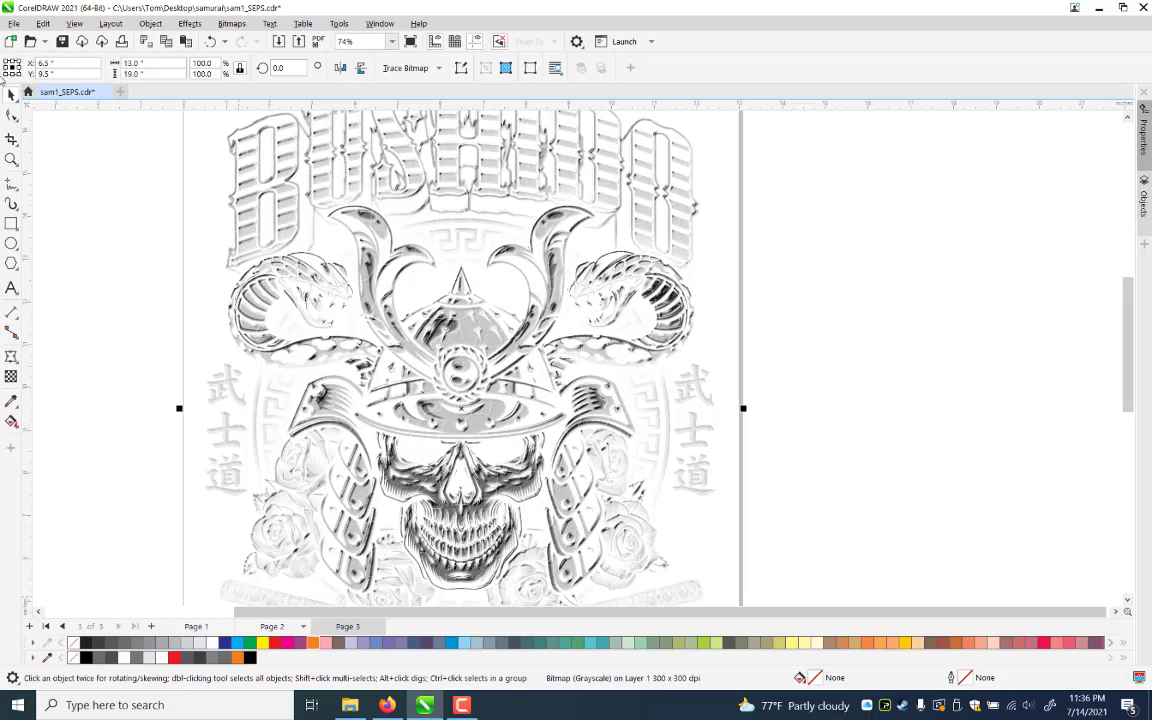
pyautogui.press('Escape')
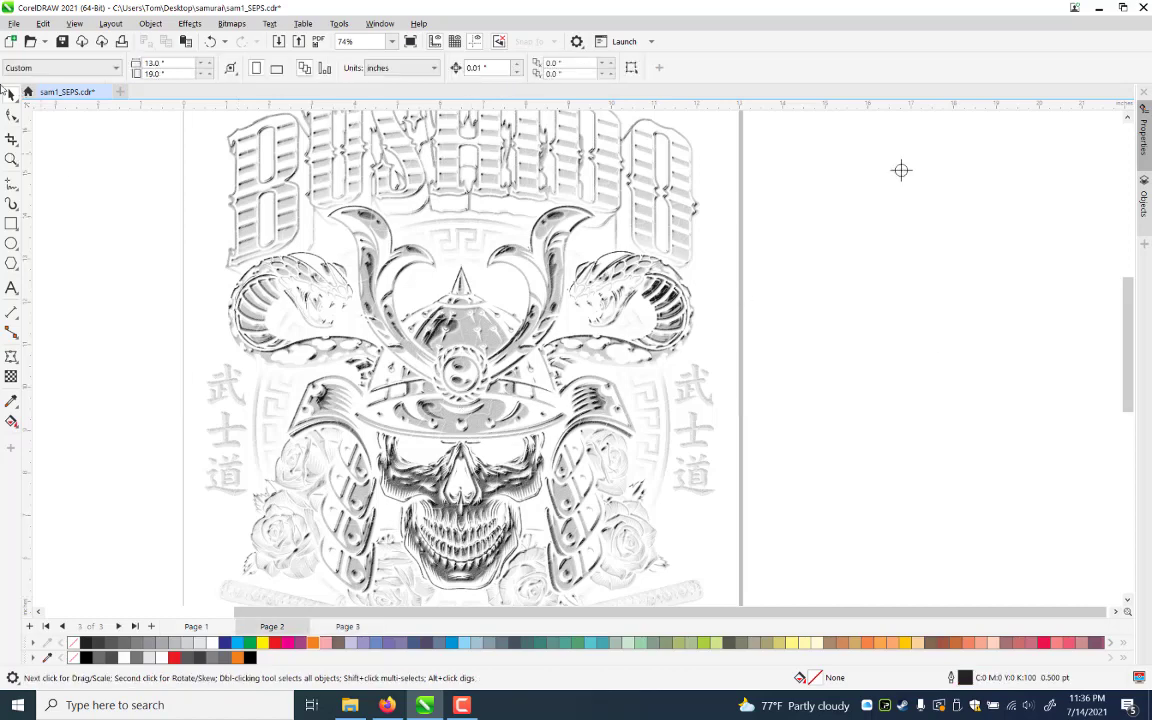
pyautogui.press('F3')
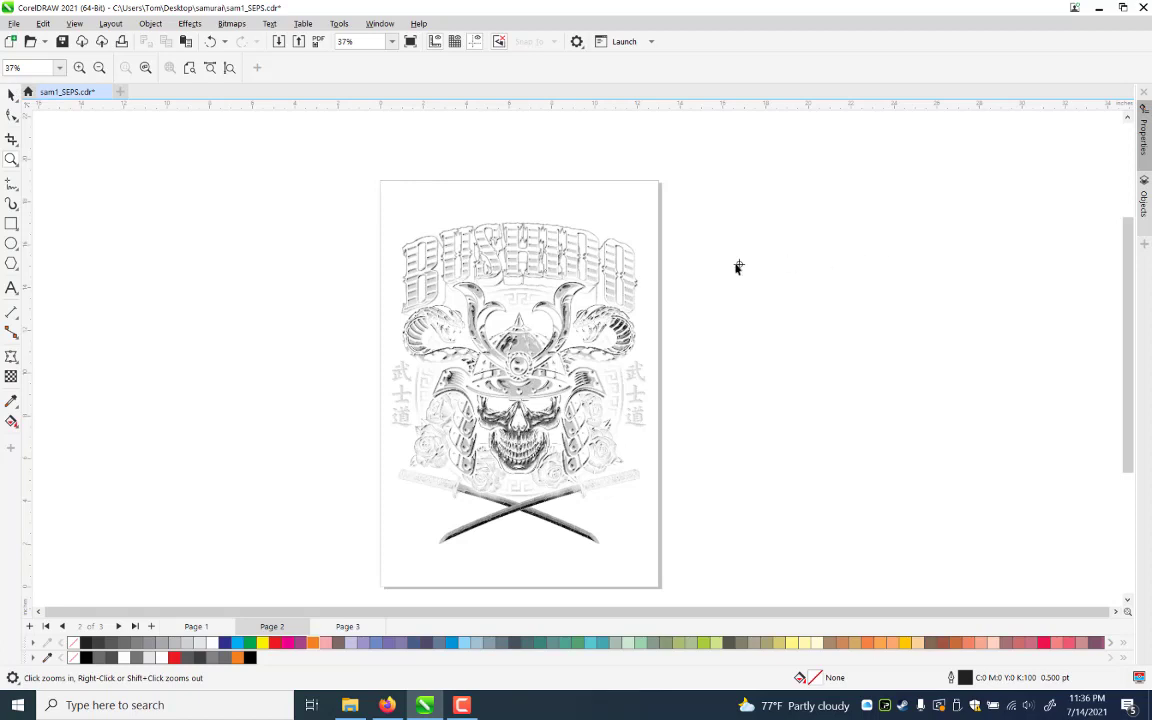
pyautogui.press('space')
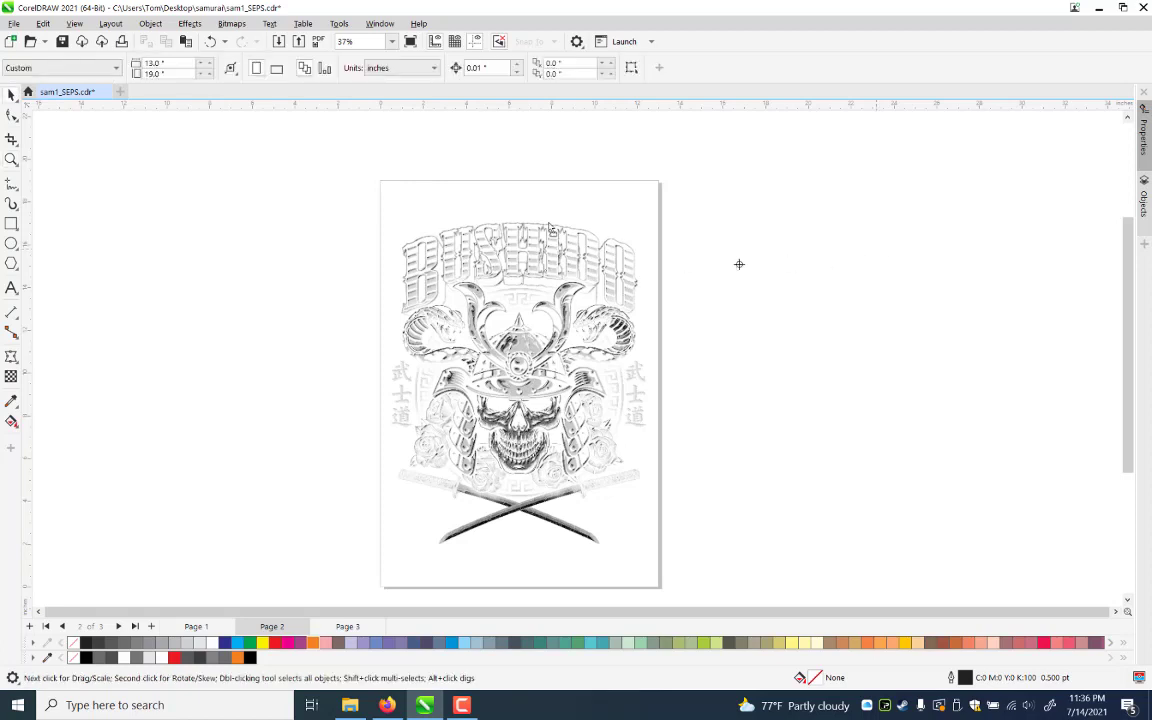
pyautogui.click(400, 219)
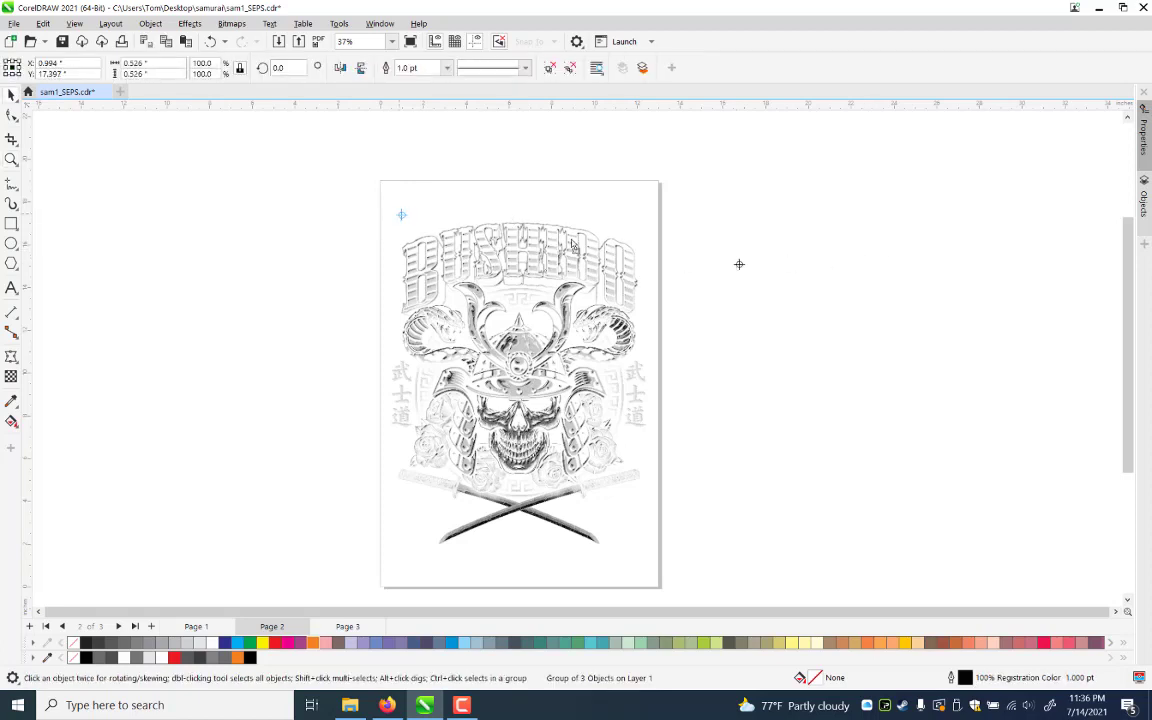
pyautogui.moveTo(572, 240); pyautogui.dragTo(633, 240)
pyautogui.write('11.99')
pyautogui.press('Return')
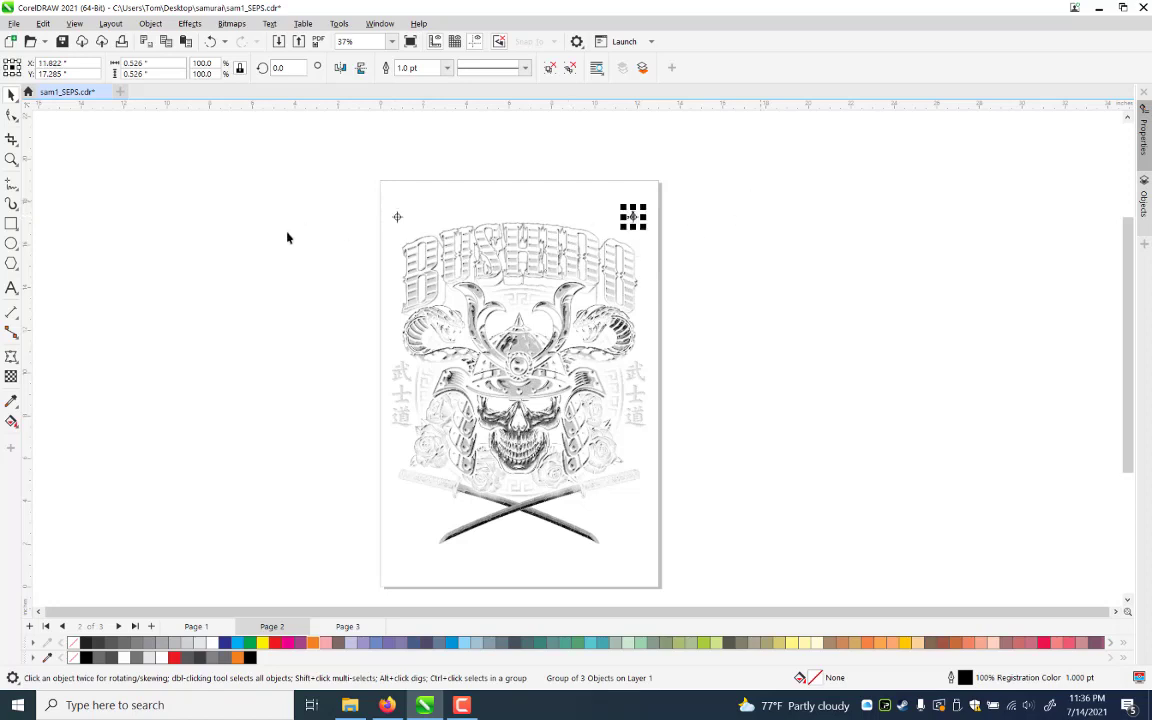
# Center the top pair of registration marks horizontally on the page and duplicate the pair near the page's bottom edge
pyautogui.click(287, 237)
pyautogui.click(543, 212)
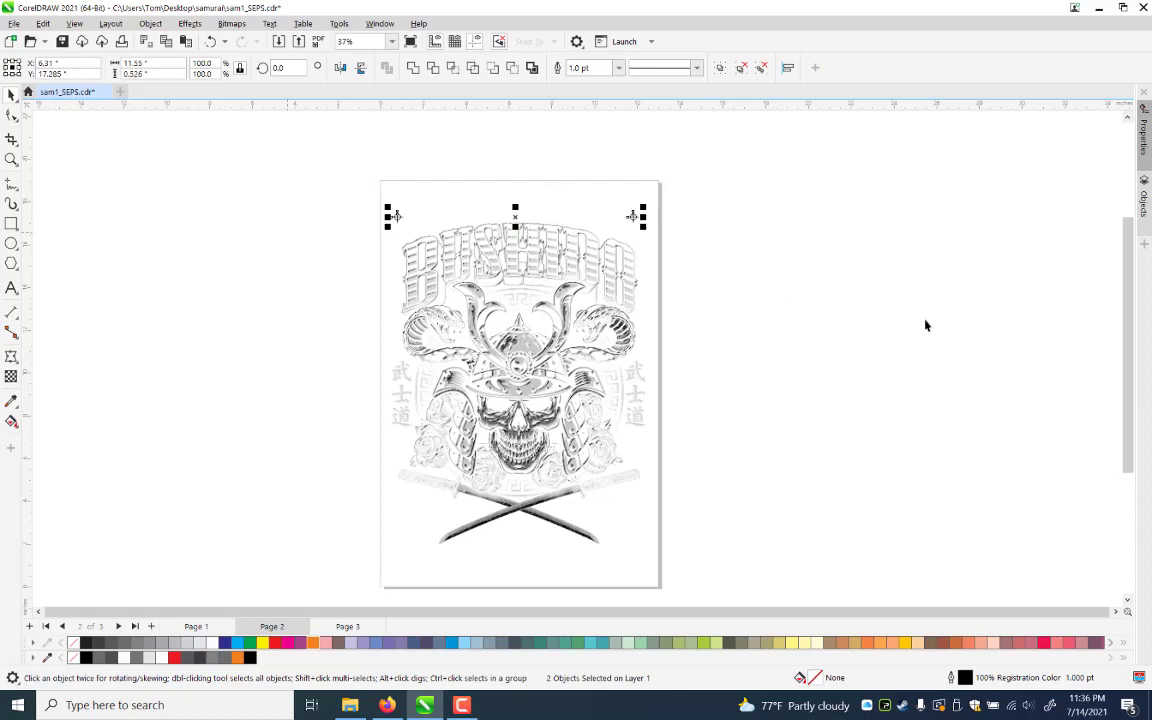
pyautogui.hotkey('ctrl', 'a')
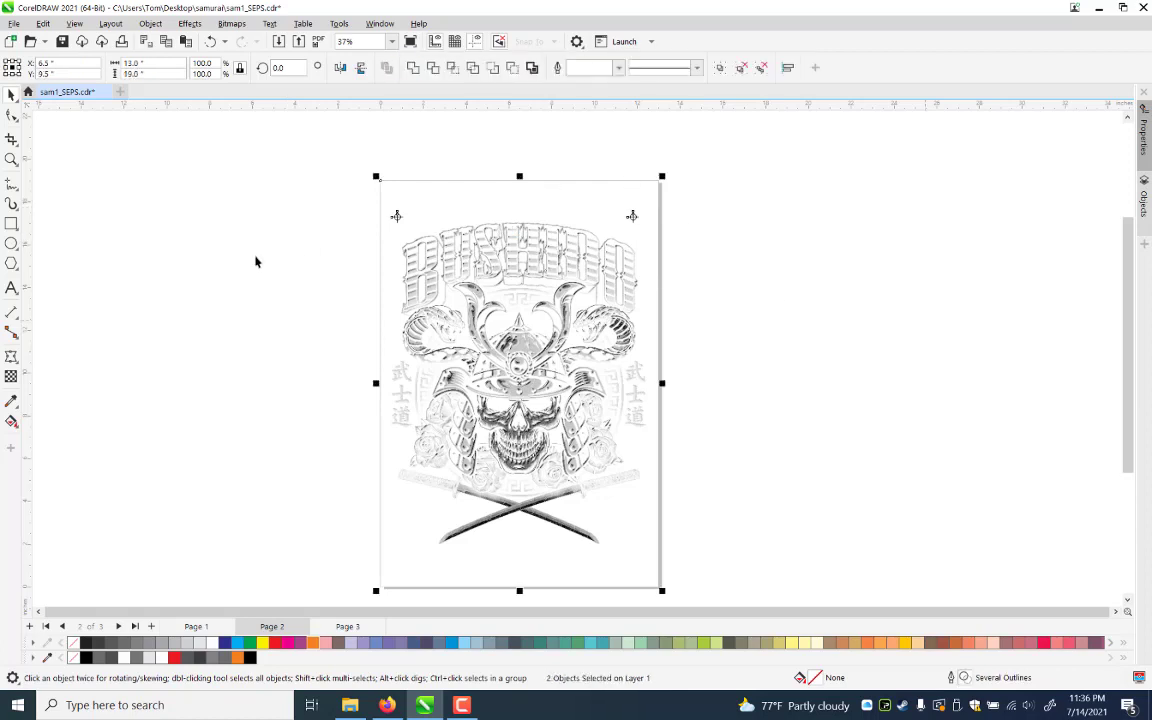
pyautogui.click(401, 216)
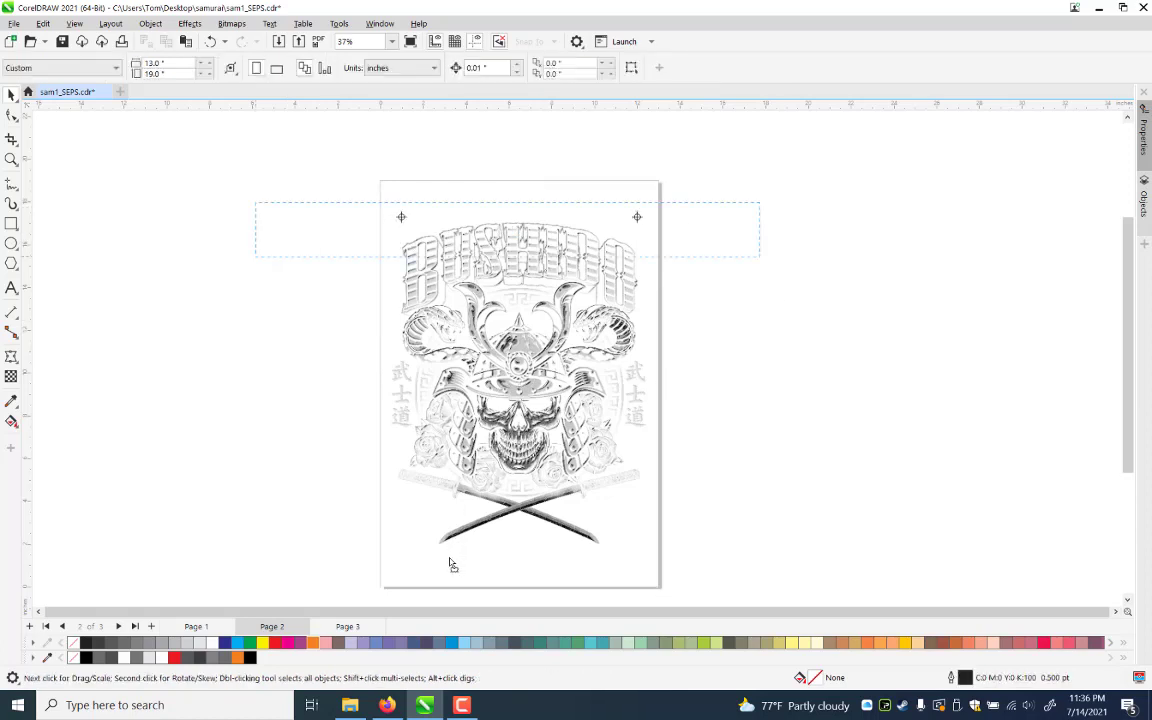
pyautogui.press('Tab')
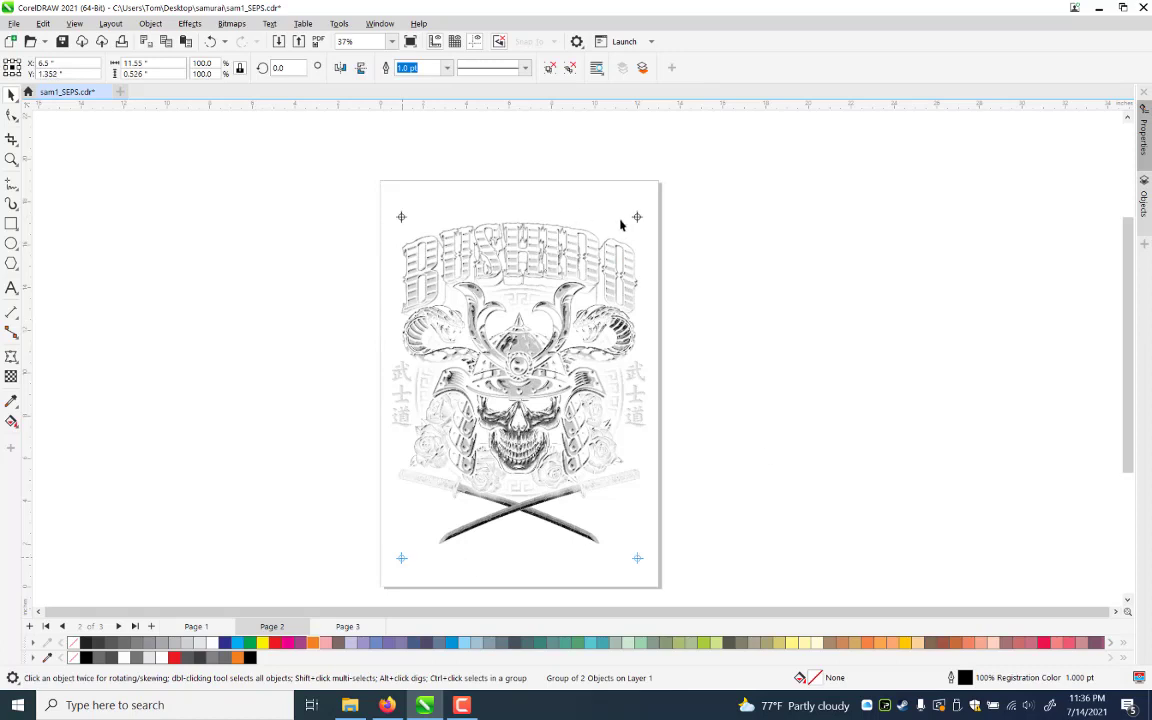
pyautogui.press('Tab')
# Group the top and bottom pairs of registration marks and center the group on the page
pyautogui.hotkey('ctrl', 'a')
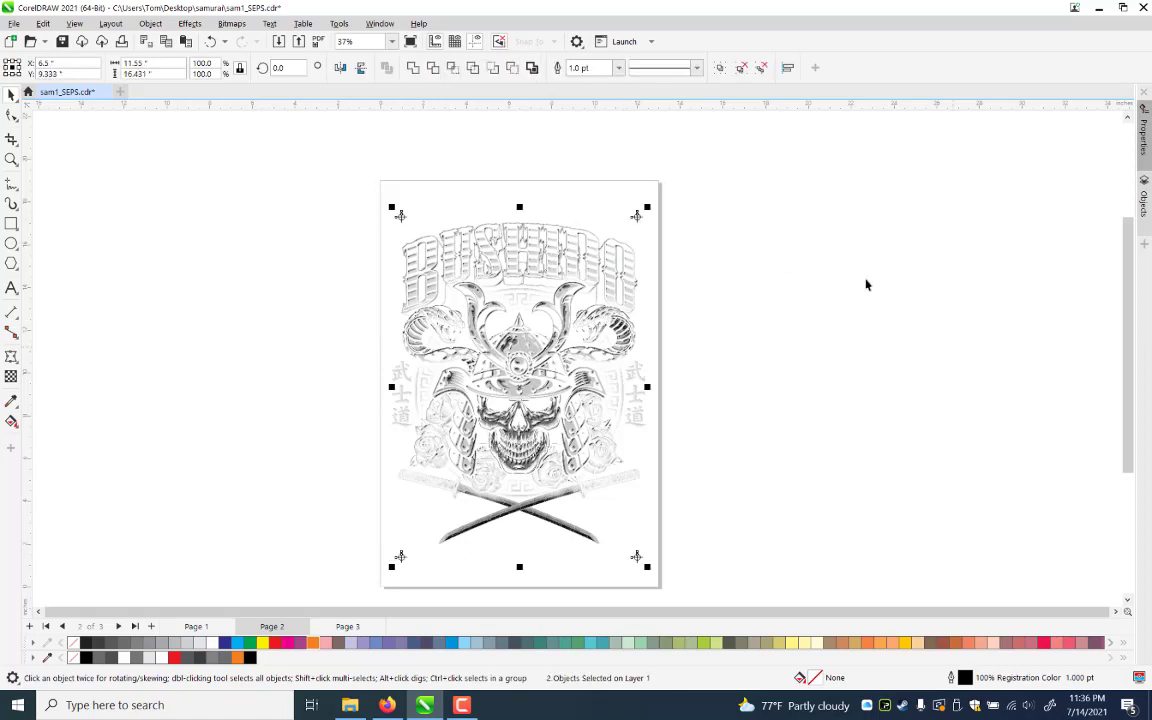
pyautogui.press('Tab')
pyautogui.press('Tab')
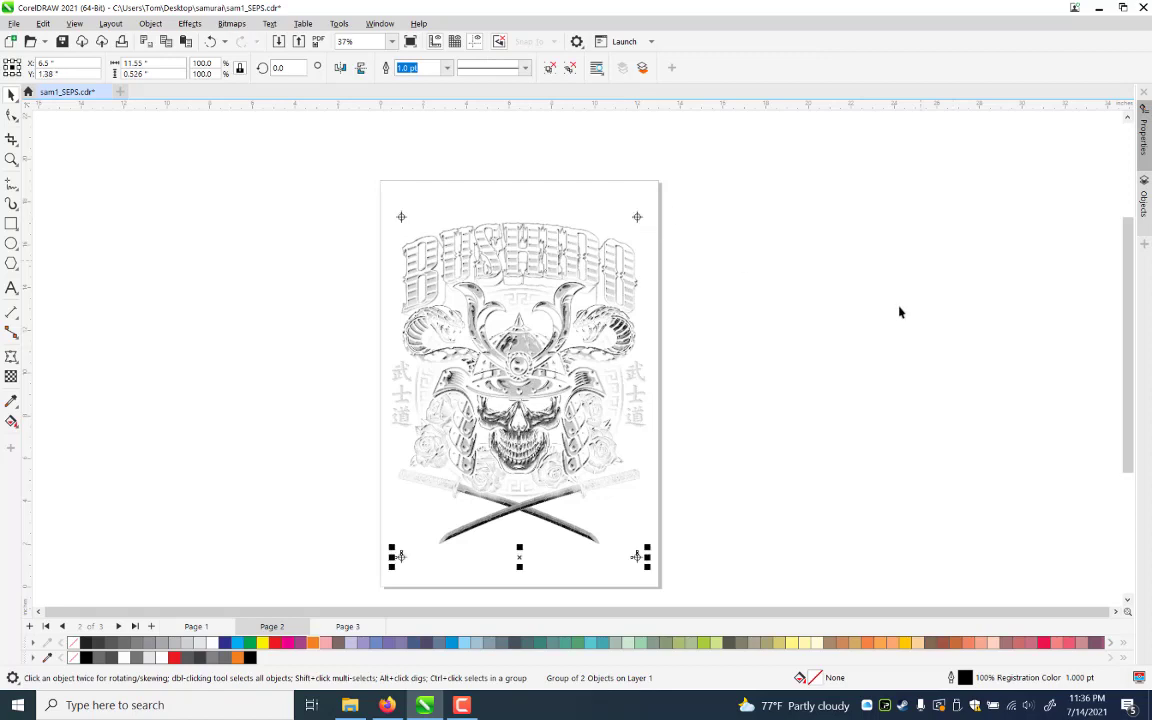
pyautogui.hotkey('ctrl', 'a')
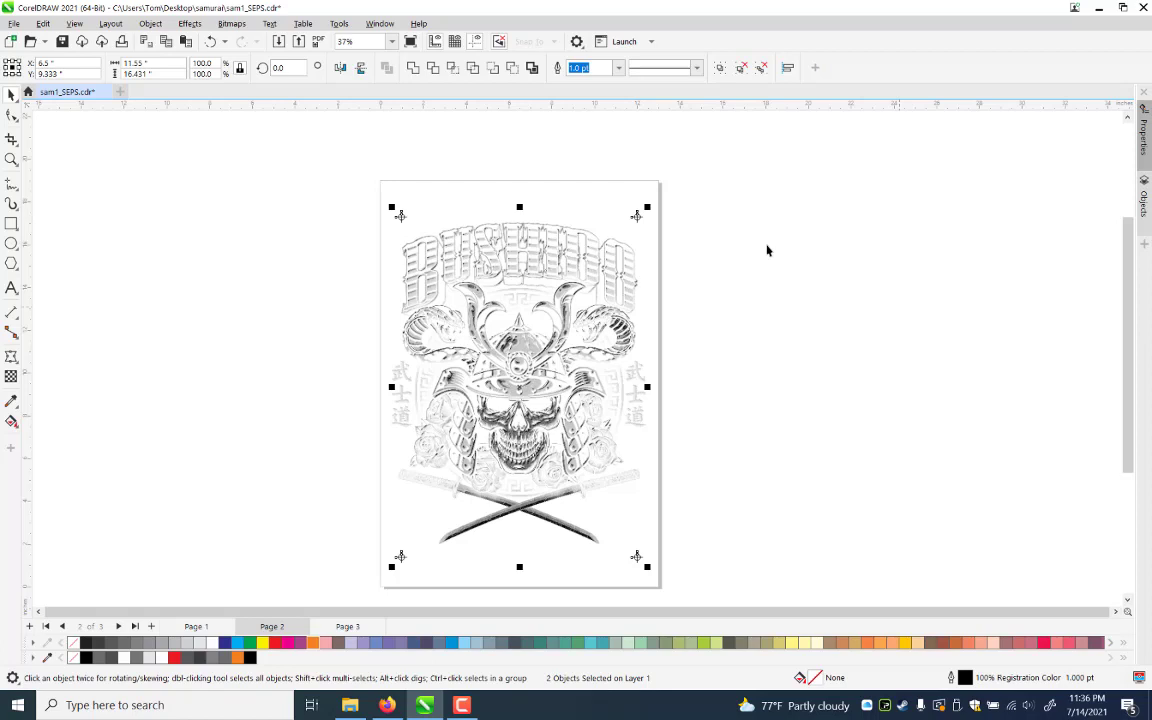
pyautogui.hotkey('ctrl', 'g')
pyautogui.press('p')
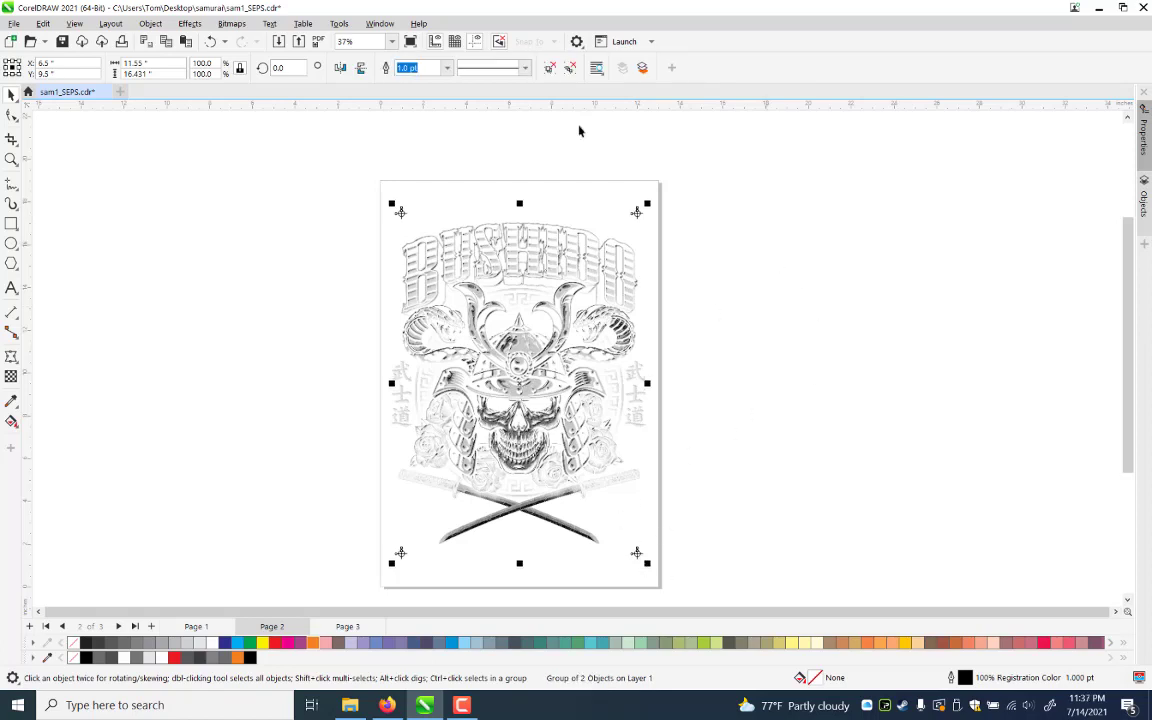
# Copy the vertical line of the upper-left registration mark to the page's horizontal center, above the BUSHIDO lettering
pyautogui.click(659, 290)
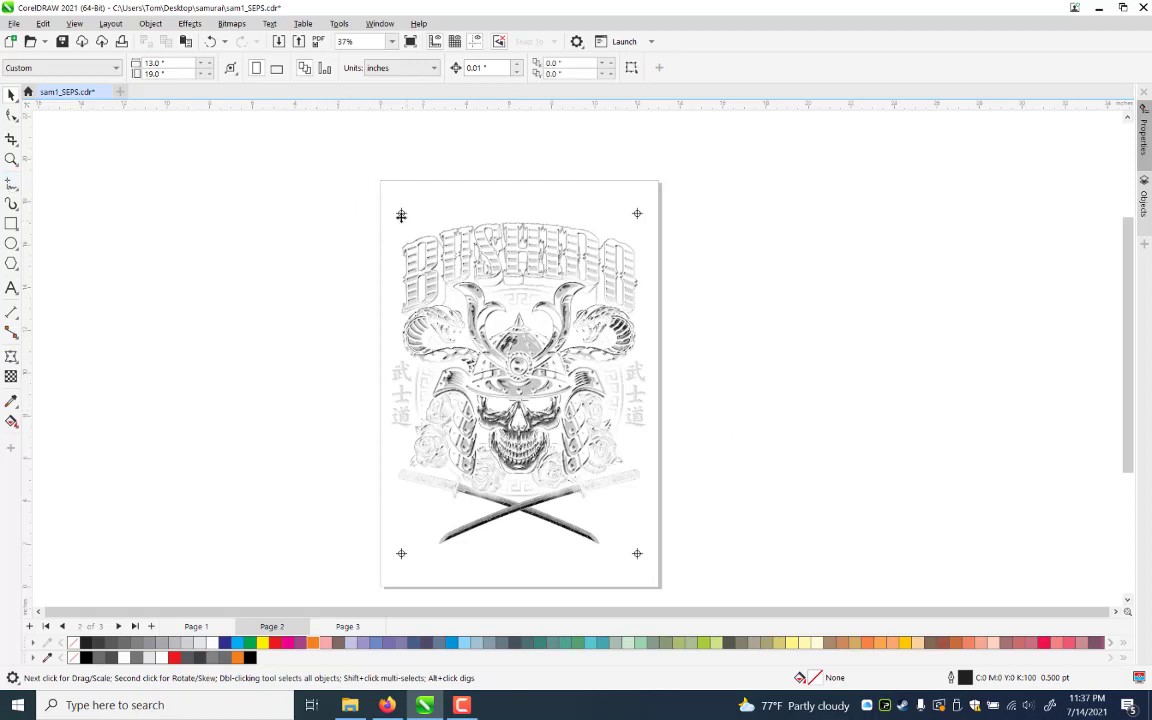
pyautogui.keyDown('ctrl'); pyautogui.click(401, 215); pyautogui.keyUp('ctrl')
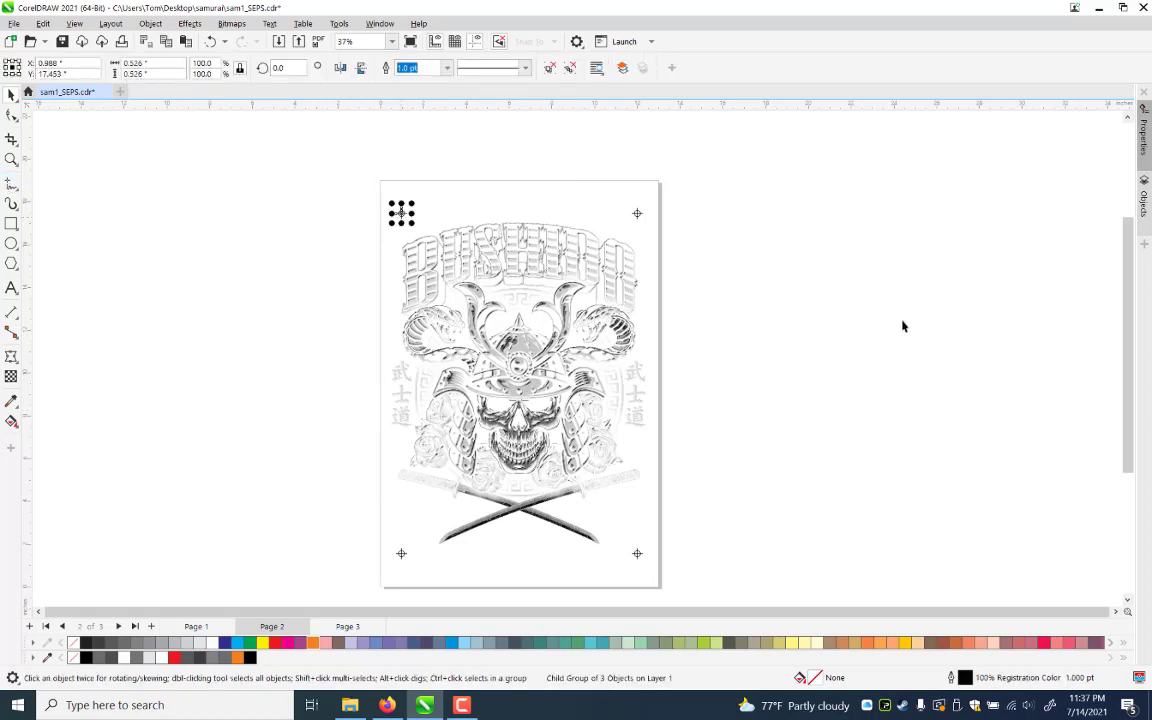
pyautogui.press('Tab')
pyautogui.click(11, 159)
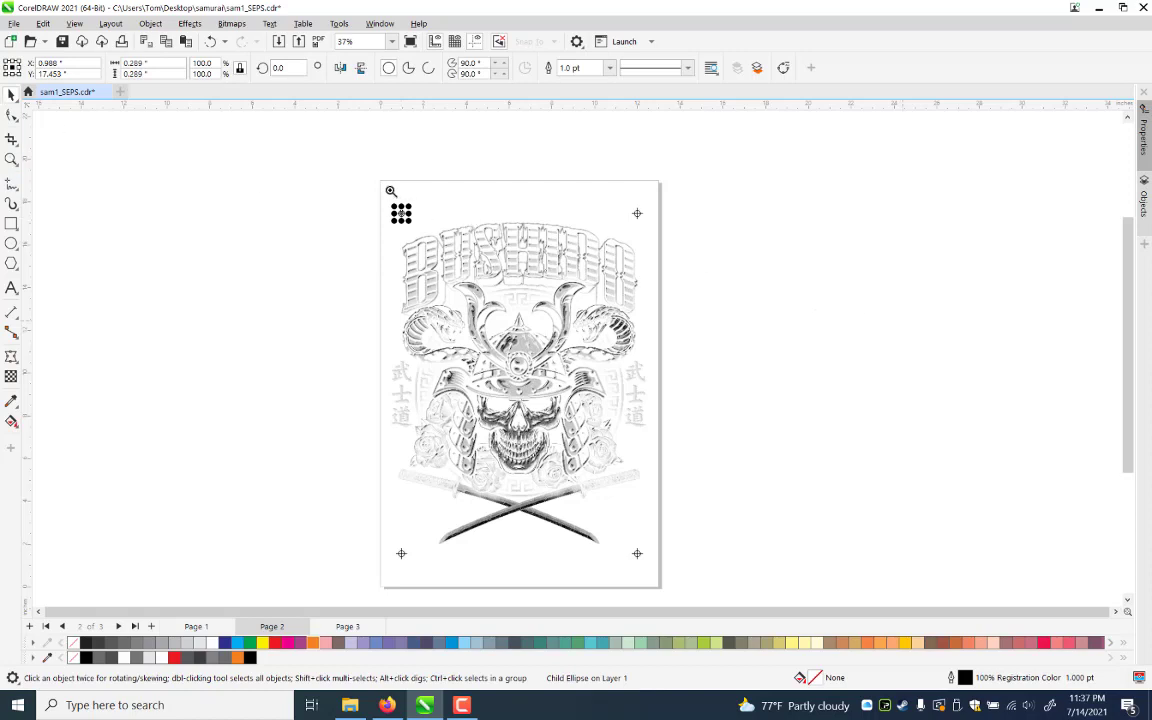
pyautogui.press('Escape')
pyautogui.click(11, 159)
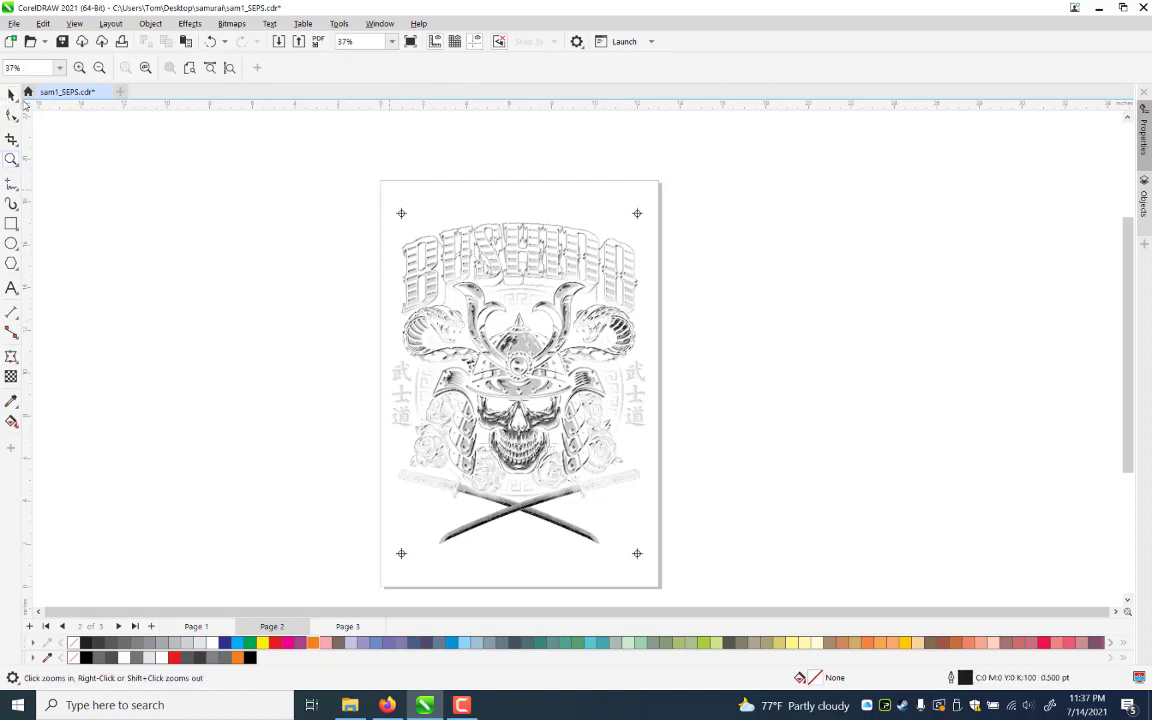
pyautogui.moveTo(389, 153); pyautogui.dragTo(787, 331)
pyautogui.press('space')
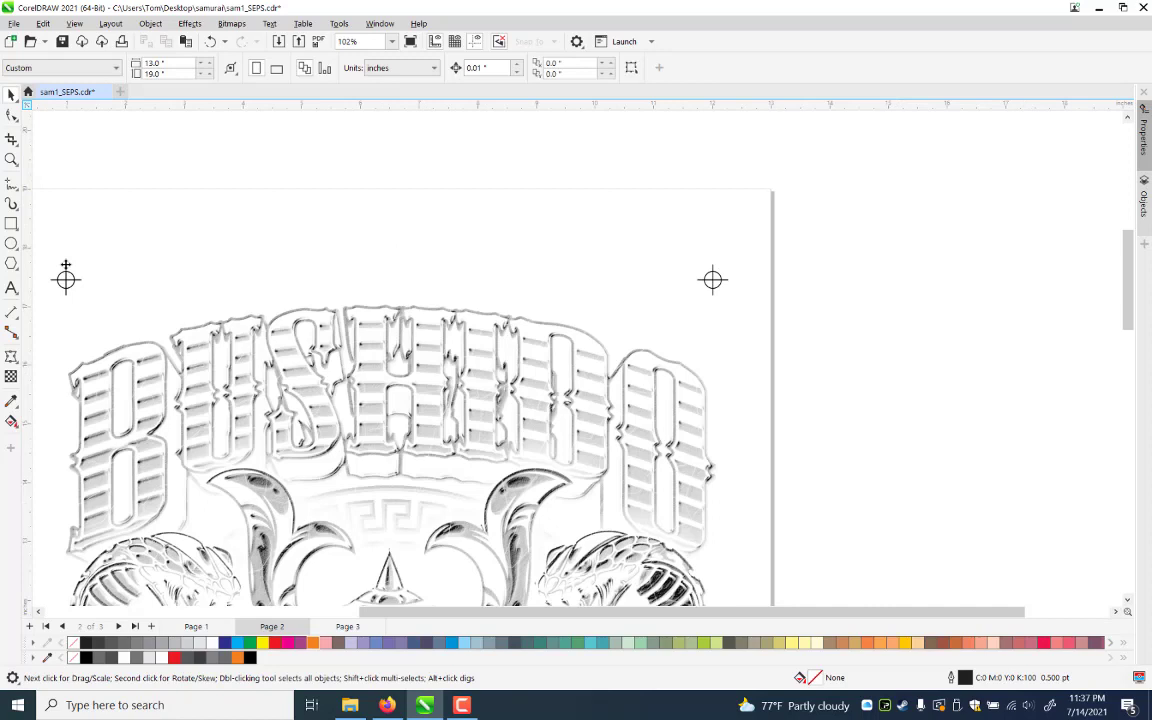
pyautogui.press('Tab')
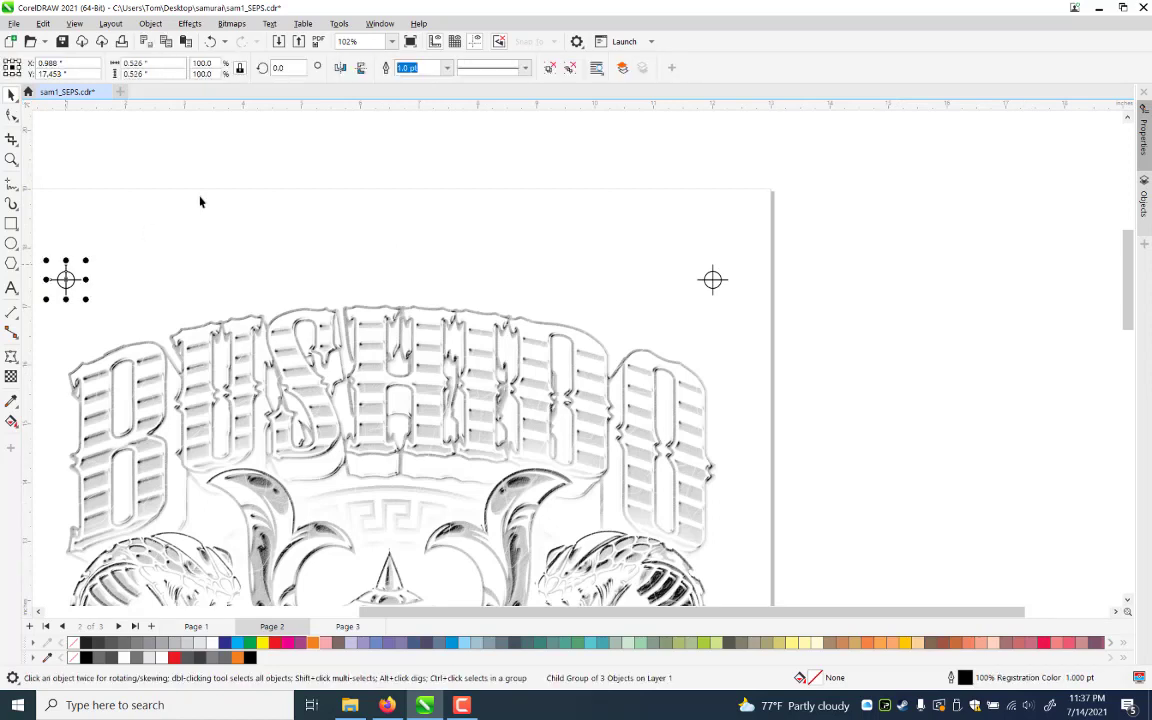
pyautogui.press('Tab')
pyautogui.click(63, 297)
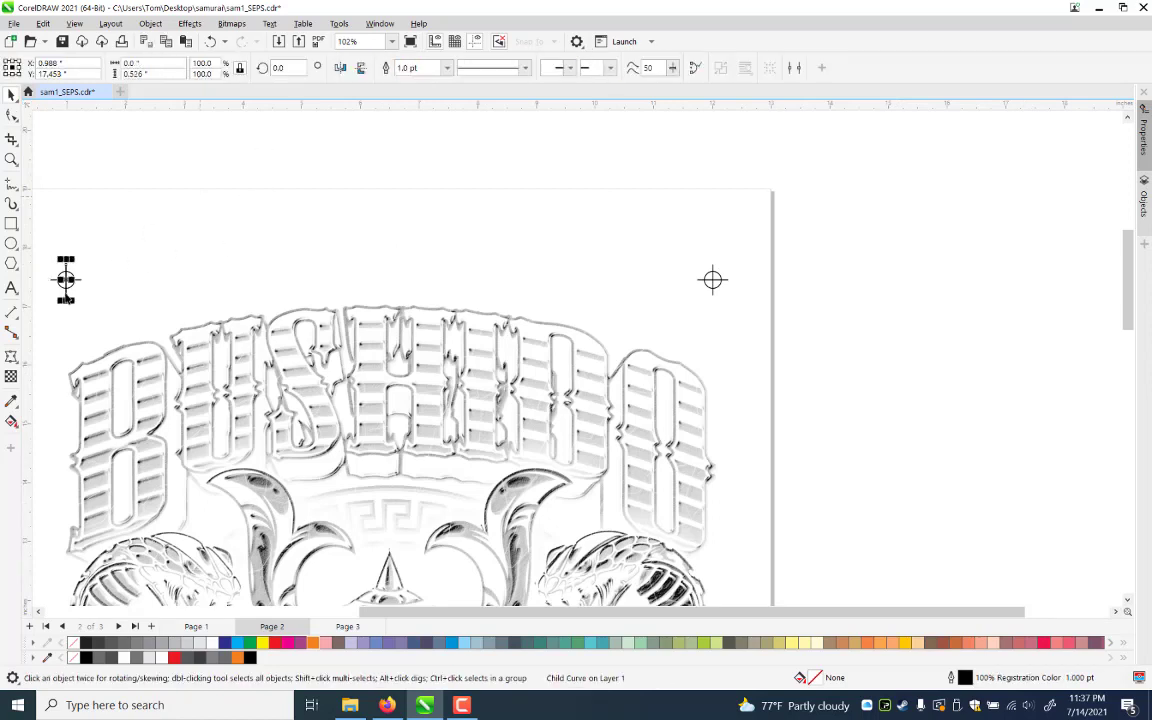
pyautogui.press('Escape')
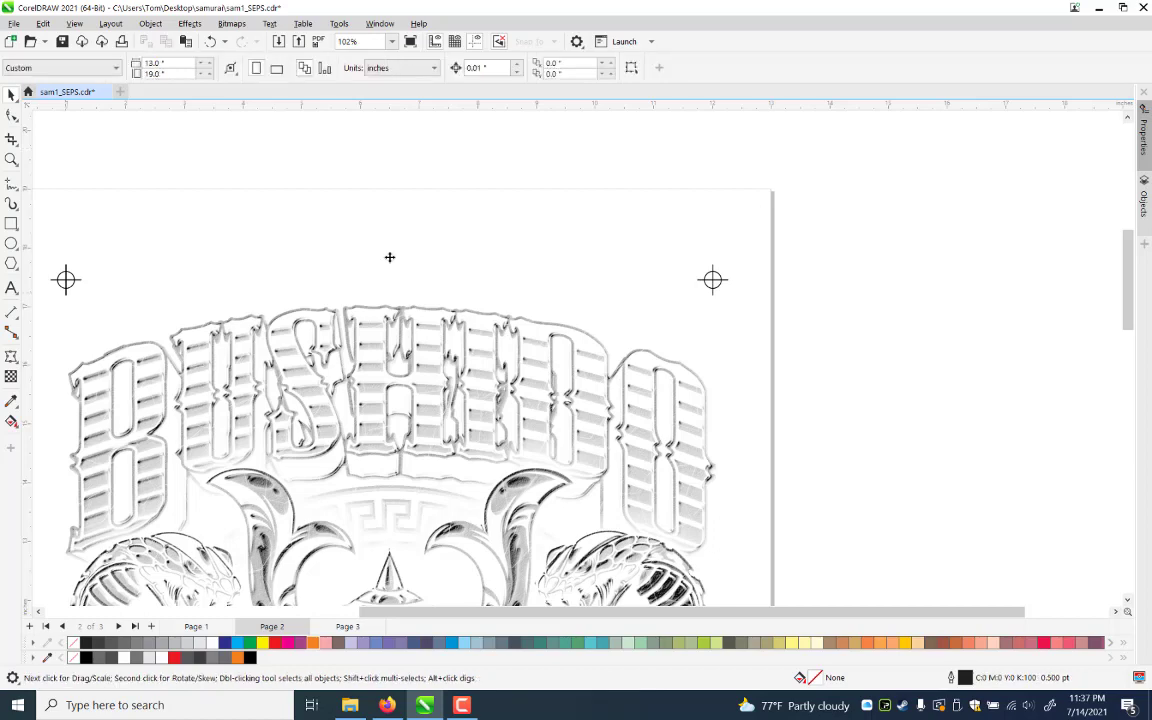
pyautogui.hotkey('ctrl', 'a')
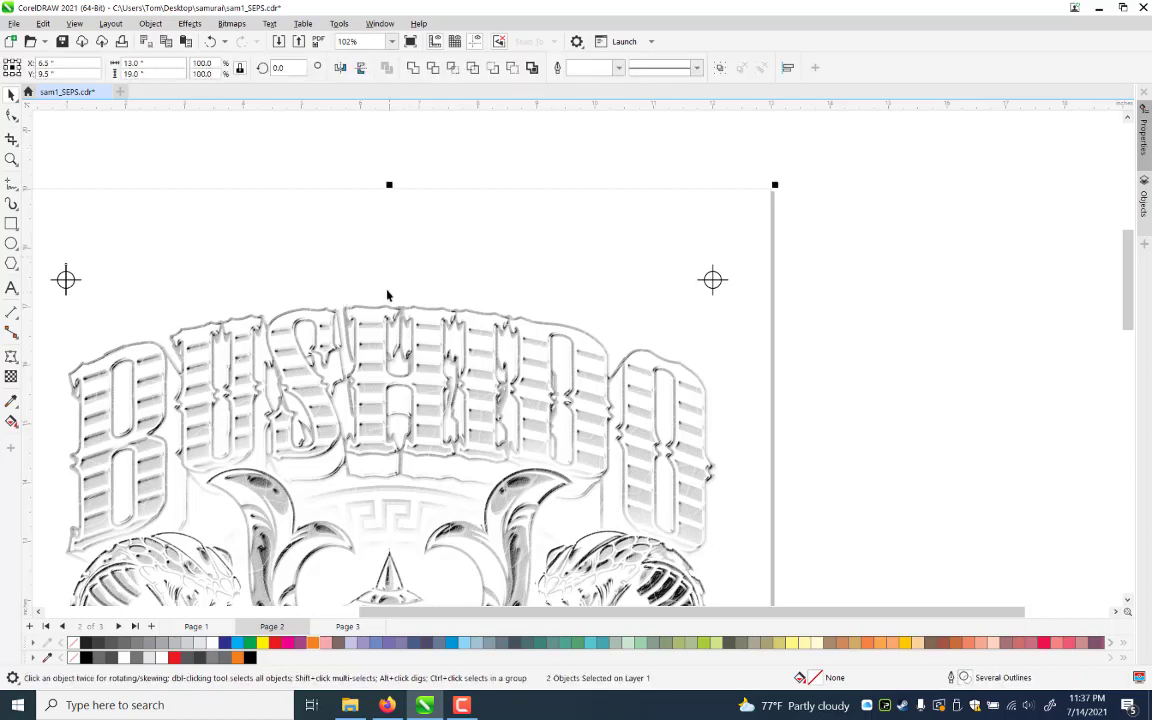
pyautogui.click(390, 293)
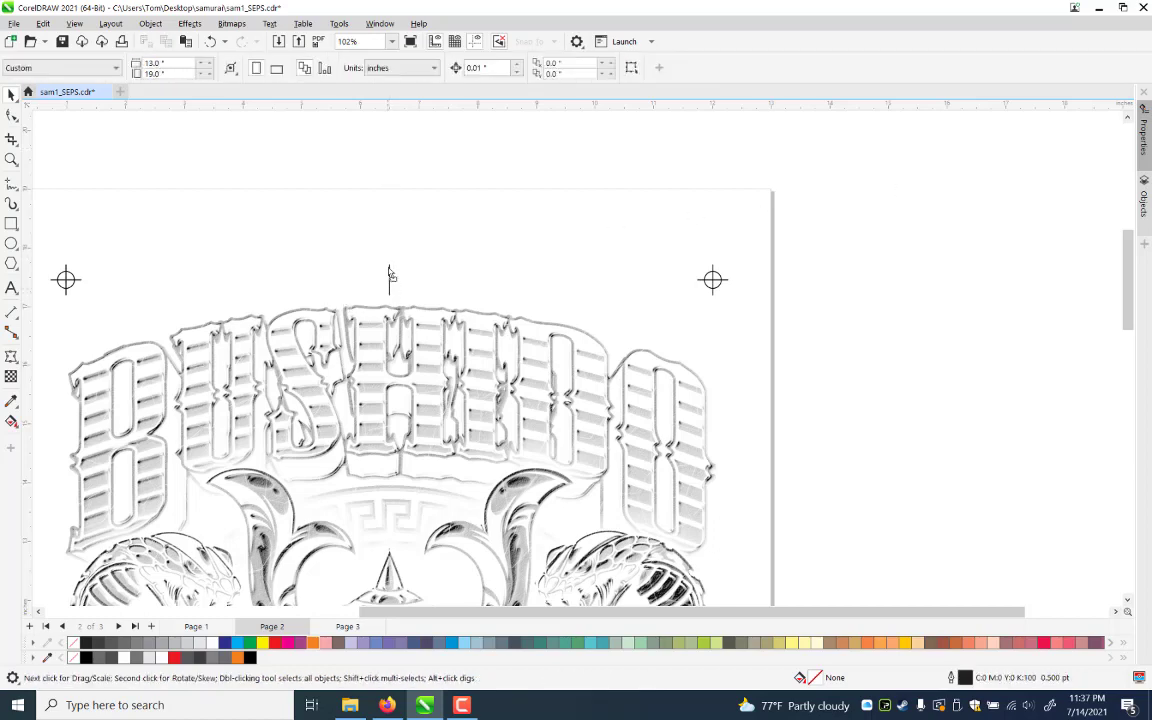
# Move the center line up toward the page's top edge and duplicate it between the two bottom registration marks
pyautogui.click(10, 161)
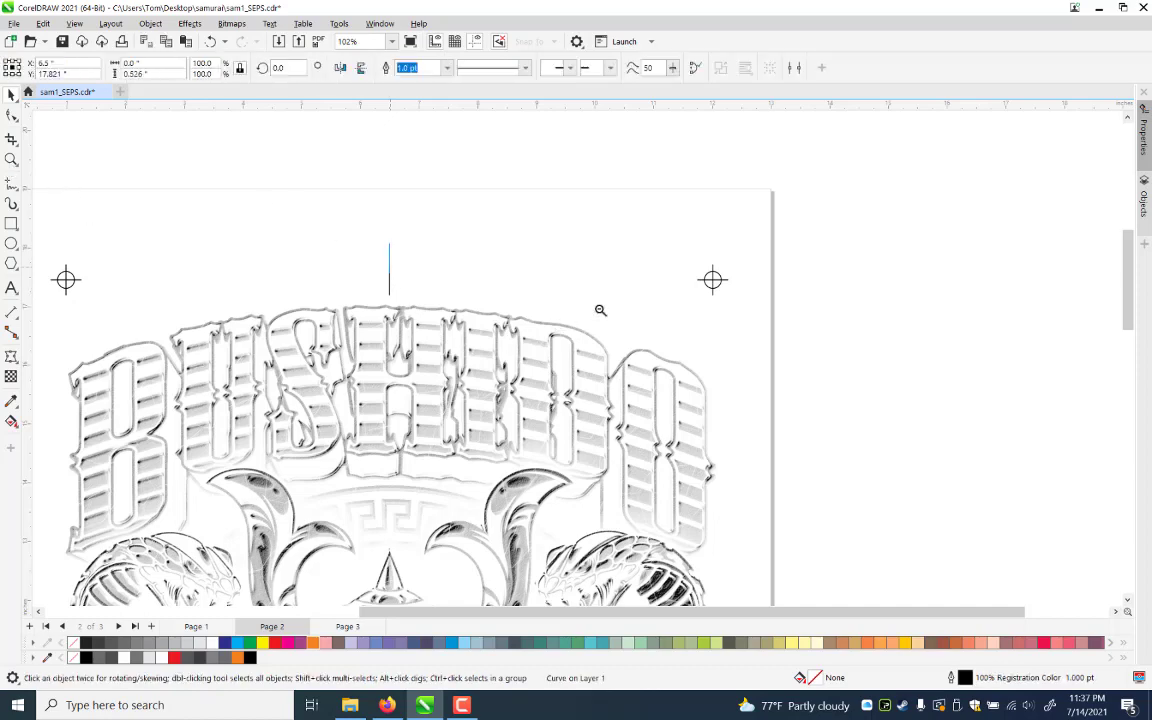
pyautogui.click(389, 258)
pyautogui.rightClick(39, 153)
pyautogui.click(10, 94)
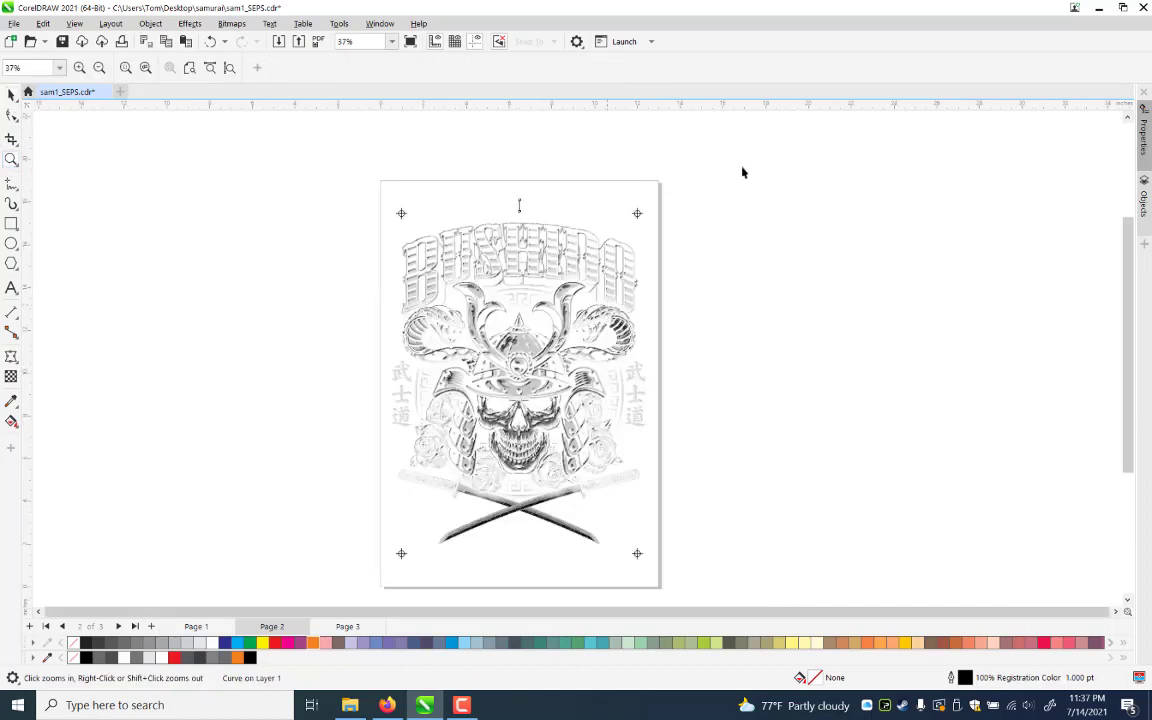
pyautogui.press('space')
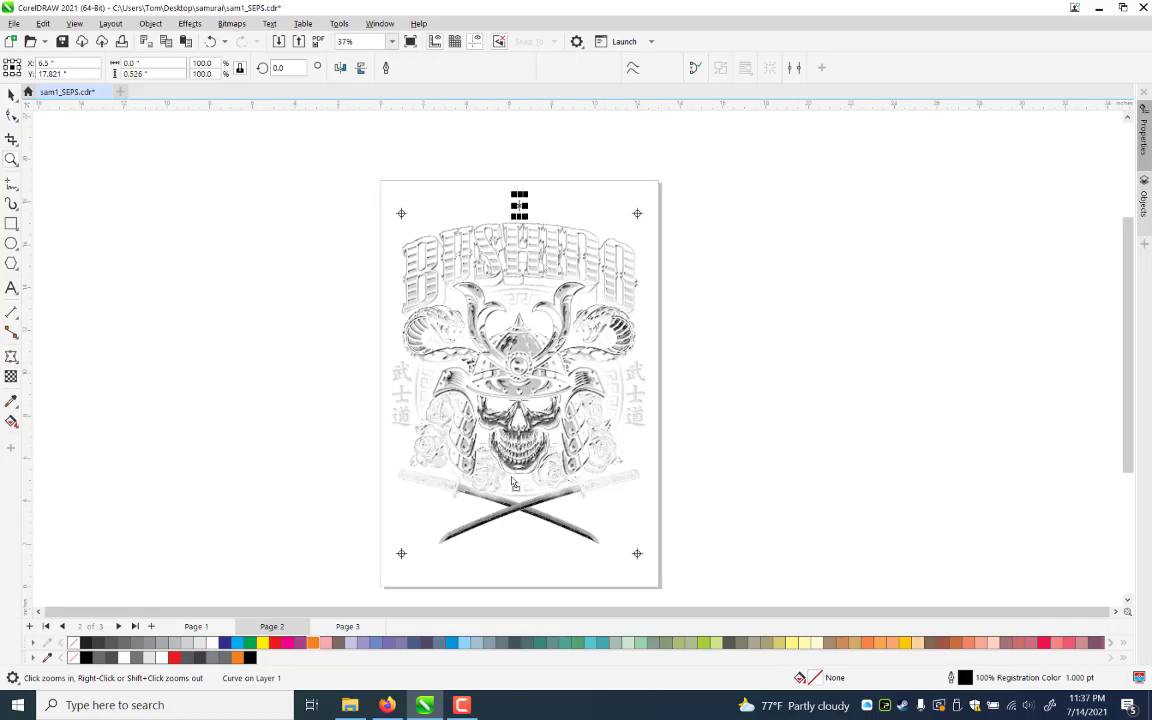
pyautogui.press('Escape')
pyautogui.click(513, 571)
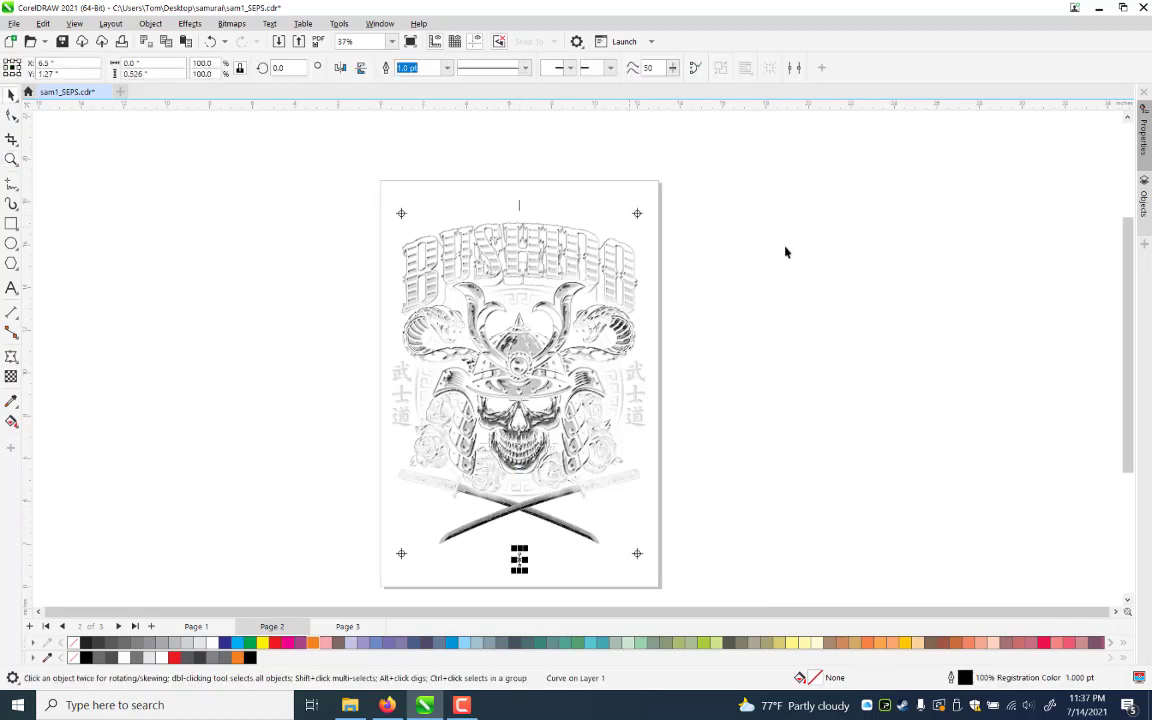
# Group the top and bottom center lines, center them on the page, and group them with the four registration marks
pyautogui.hotkey('ctrl', 'a')
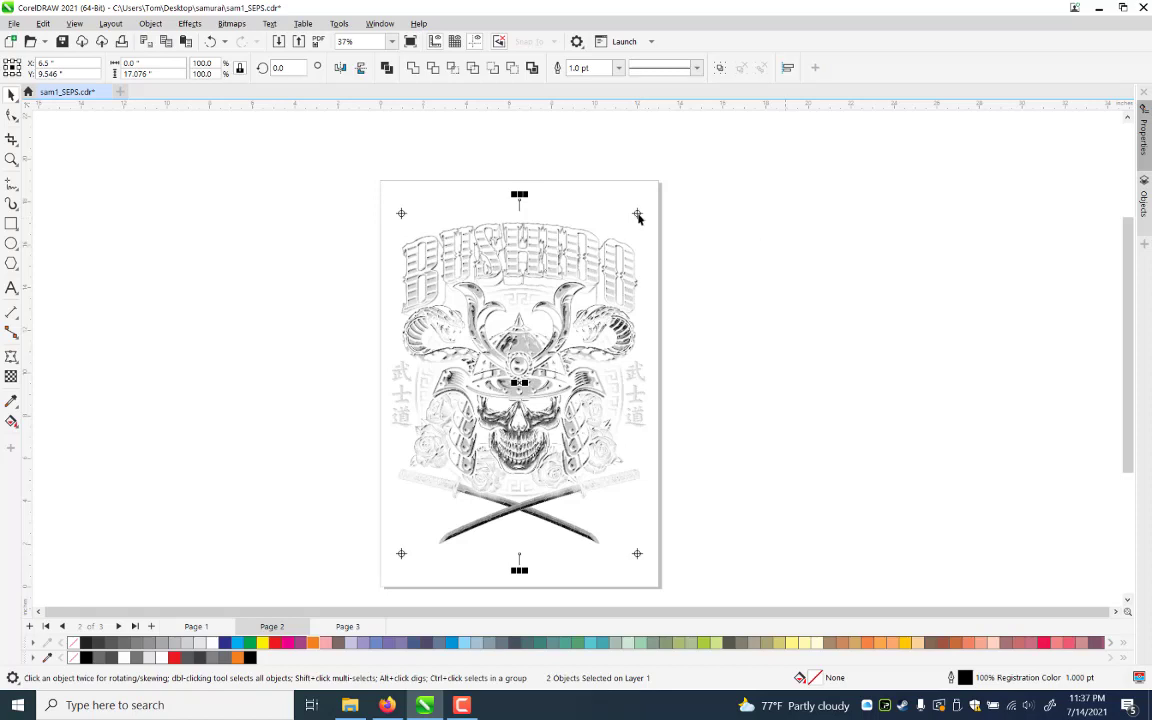
pyautogui.hotkey('ctrl', 'g')
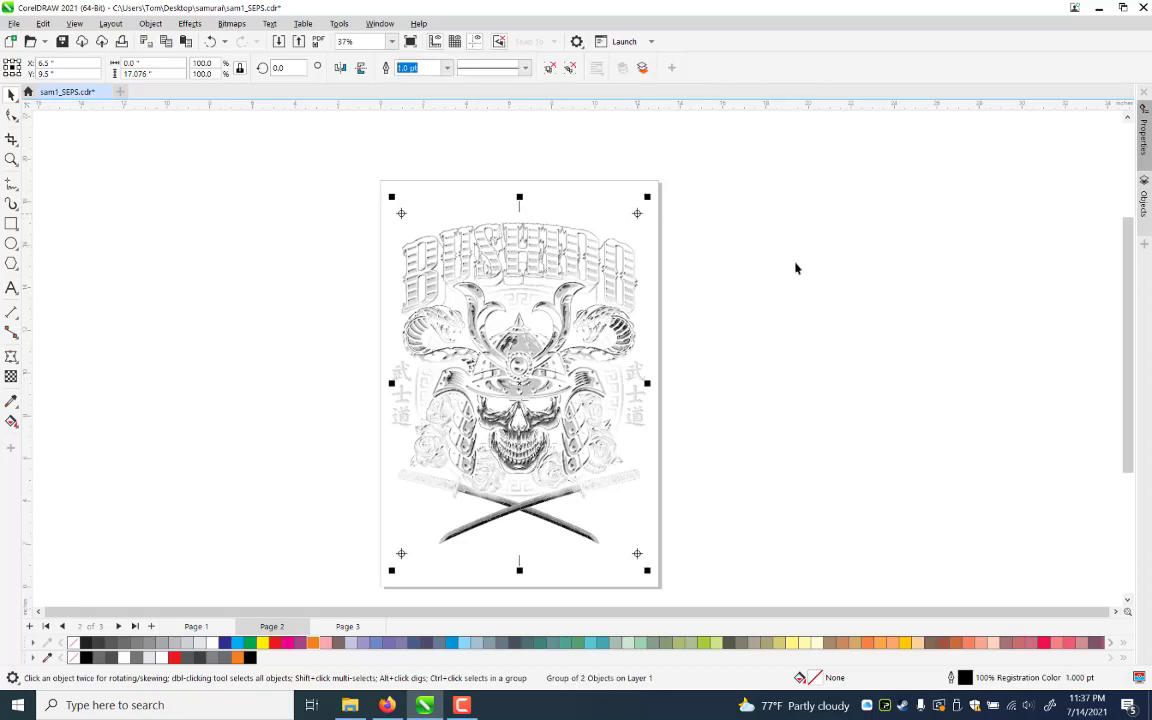
pyautogui.hotkey('ctrl', 'u')
pyautogui.hotkey('ctrl', 'g')
pyautogui.press('Delete')
pyautogui.hotkey('ctrl', 'z')
# Add the text label "1 GRAY UNDERBASE" on the empty desktop area to the left of Page 2
pyautogui.click(12, 290)
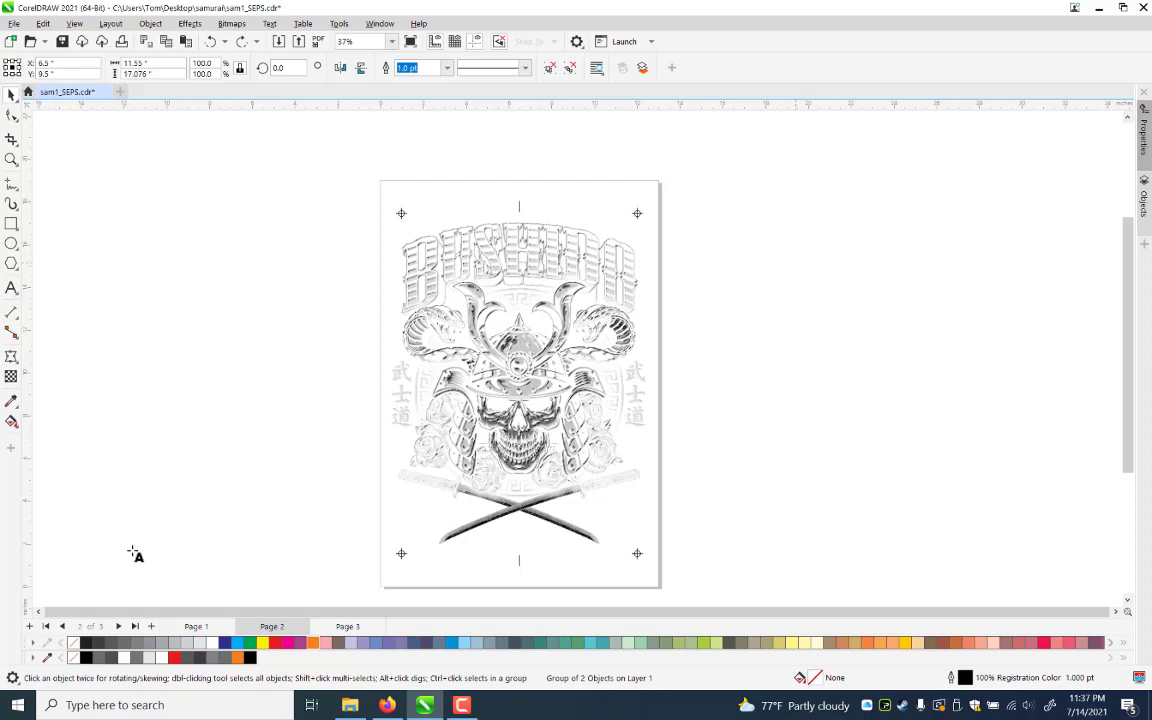
pyautogui.click(134, 553)
pyautogui.press('F8')
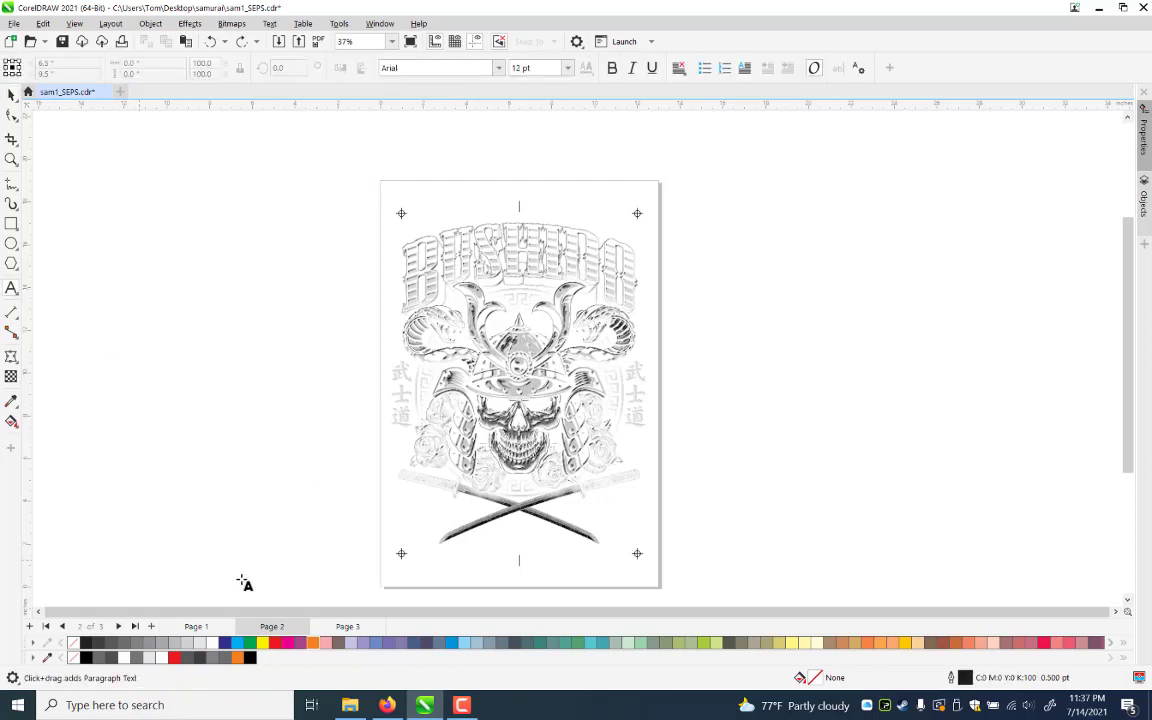
pyautogui.click(244, 583)
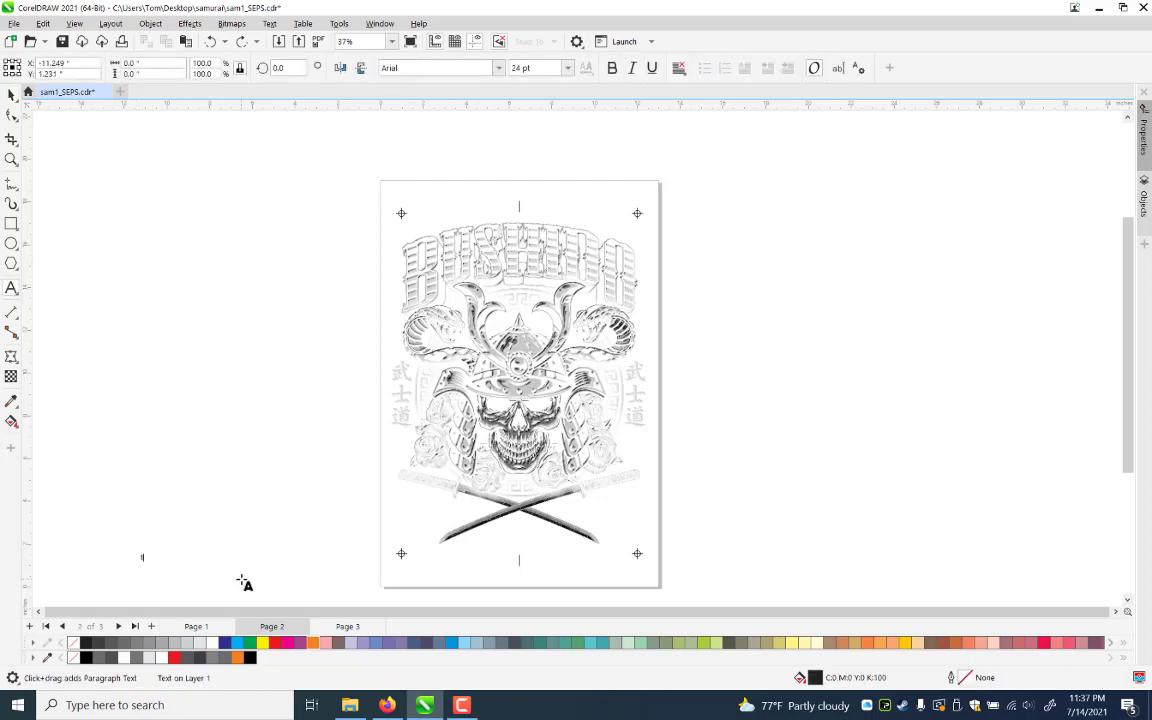
pyautogui.write('1 GRAY UNDERBASE')
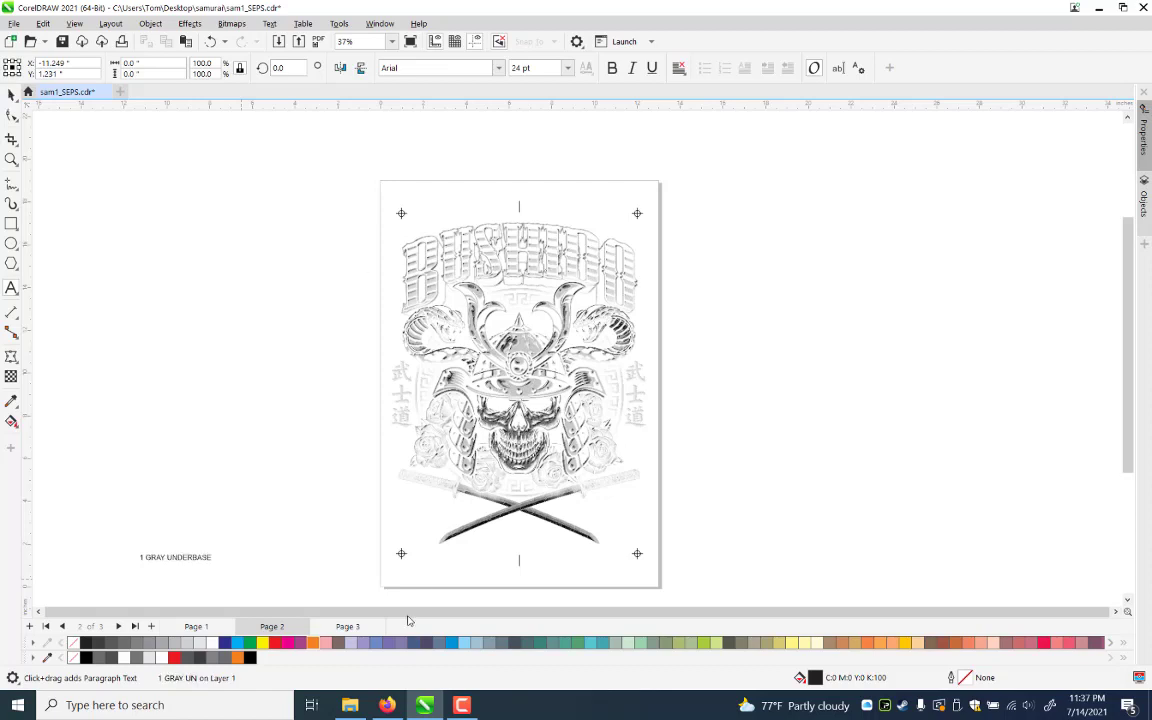
pyautogui.hotkey('ctrl', 'a')
pyautogui.hotkey('ctrl', 'space')
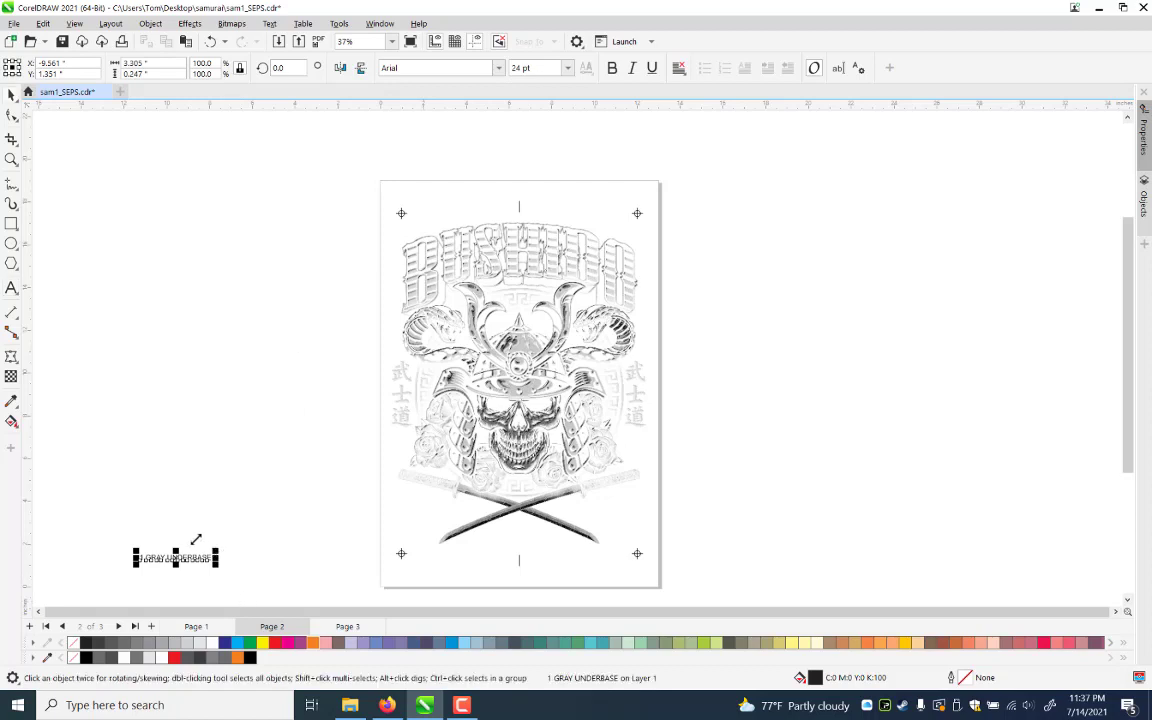
# Shrink the "1 GRAY UNDERBASE" label to 11 pt, place it beside Page 2's lower-left registration mark, and fill it with Registration Color
pyautogui.moveTo(215, 550); pyautogui.dragTo(175, 532)
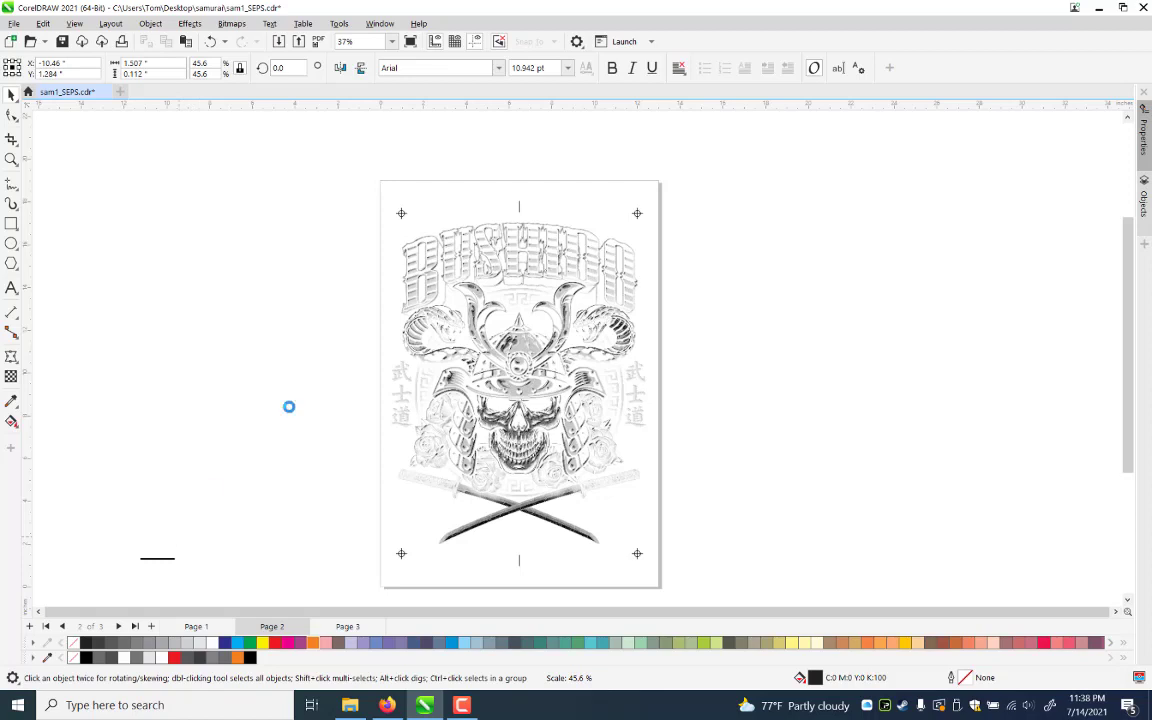
pyautogui.click(569, 68)
pyautogui.press('Down')
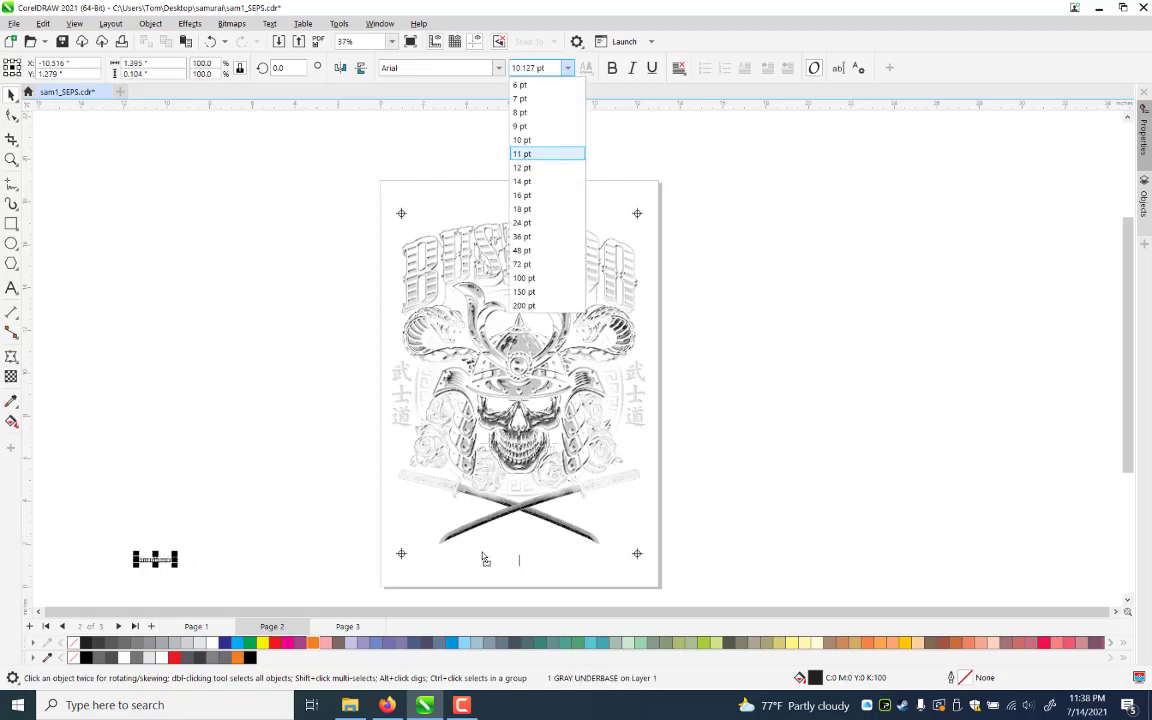
pyautogui.press('Return')
pyautogui.moveTo(465, 572); pyautogui.dragTo(458, 571)
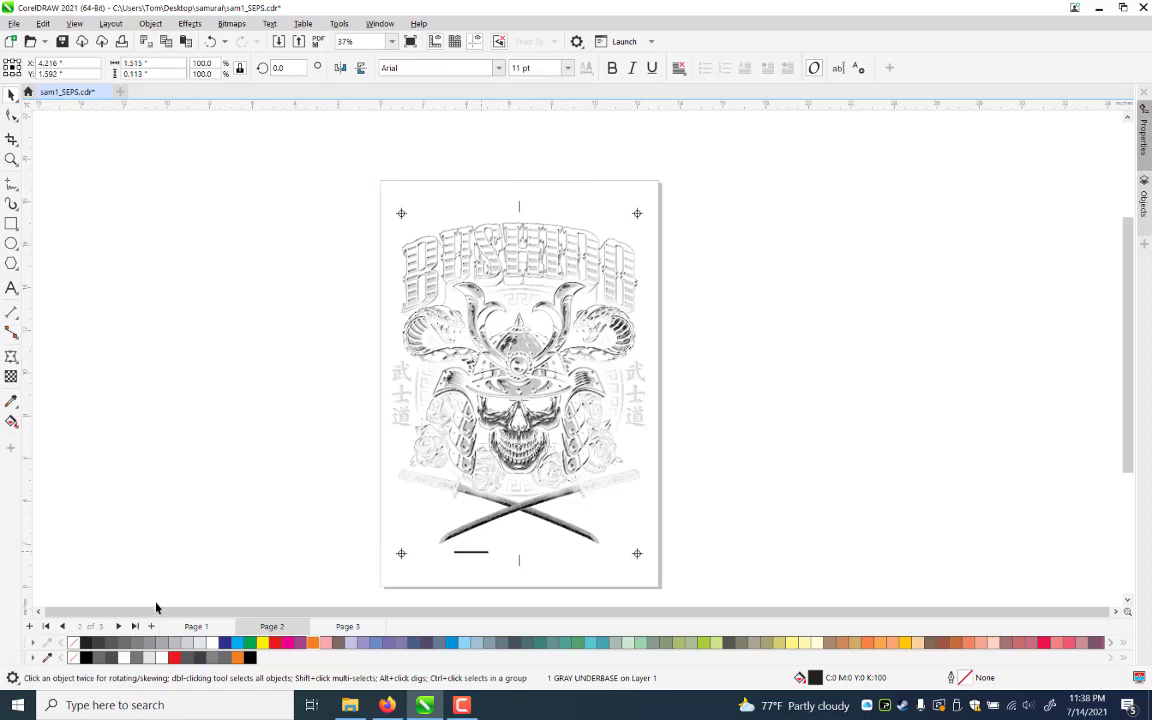
pyautogui.click(250, 658)
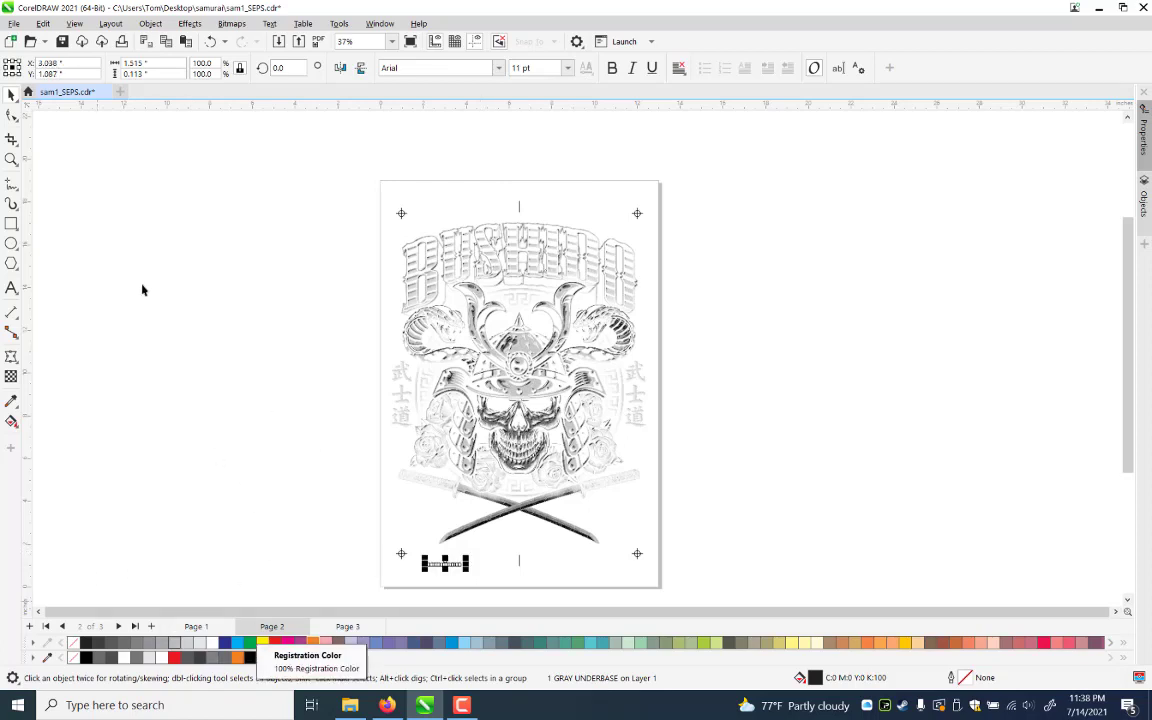
# Move the group of four corner registration marks on Page 2 slightly down, leaving the center lines in place
pyautogui.click(11, 159)
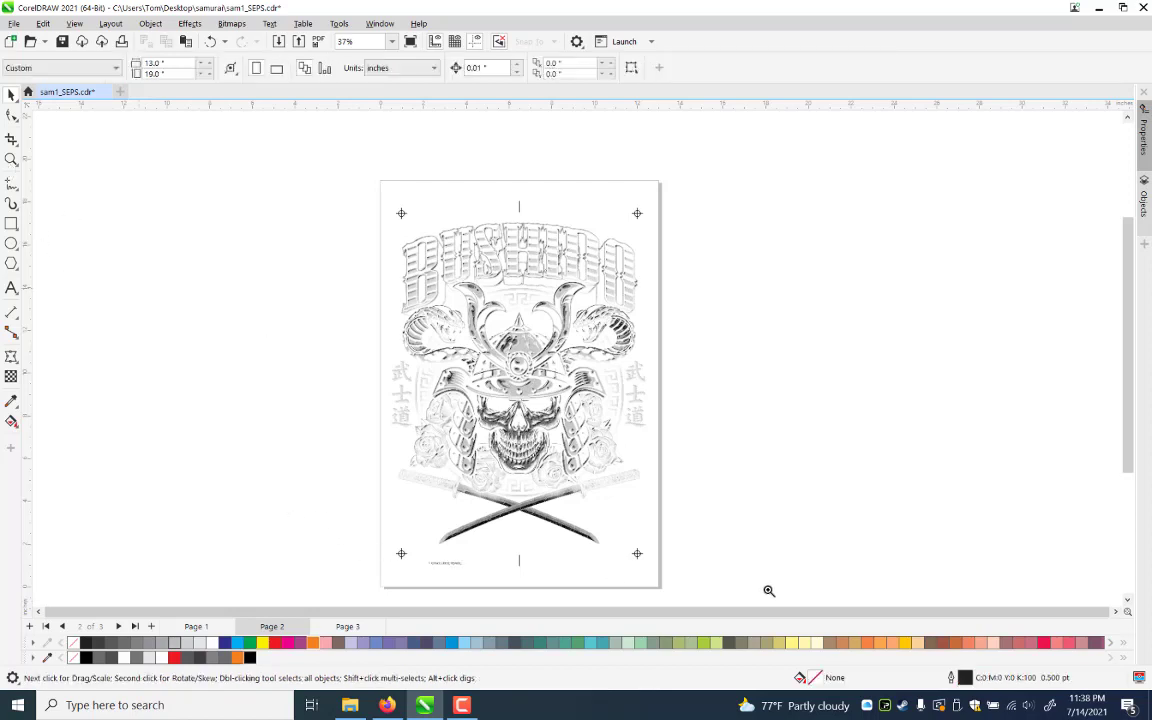
pyautogui.moveTo(286, 509); pyautogui.dragTo(767, 589)
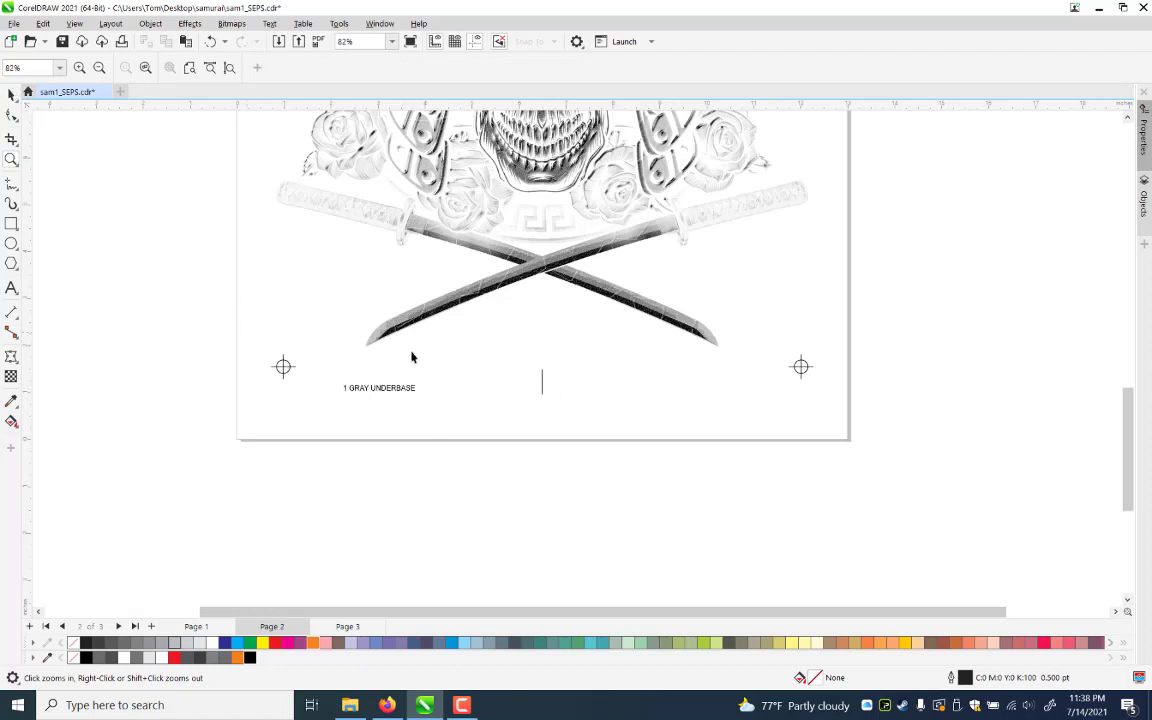
pyautogui.press('space')
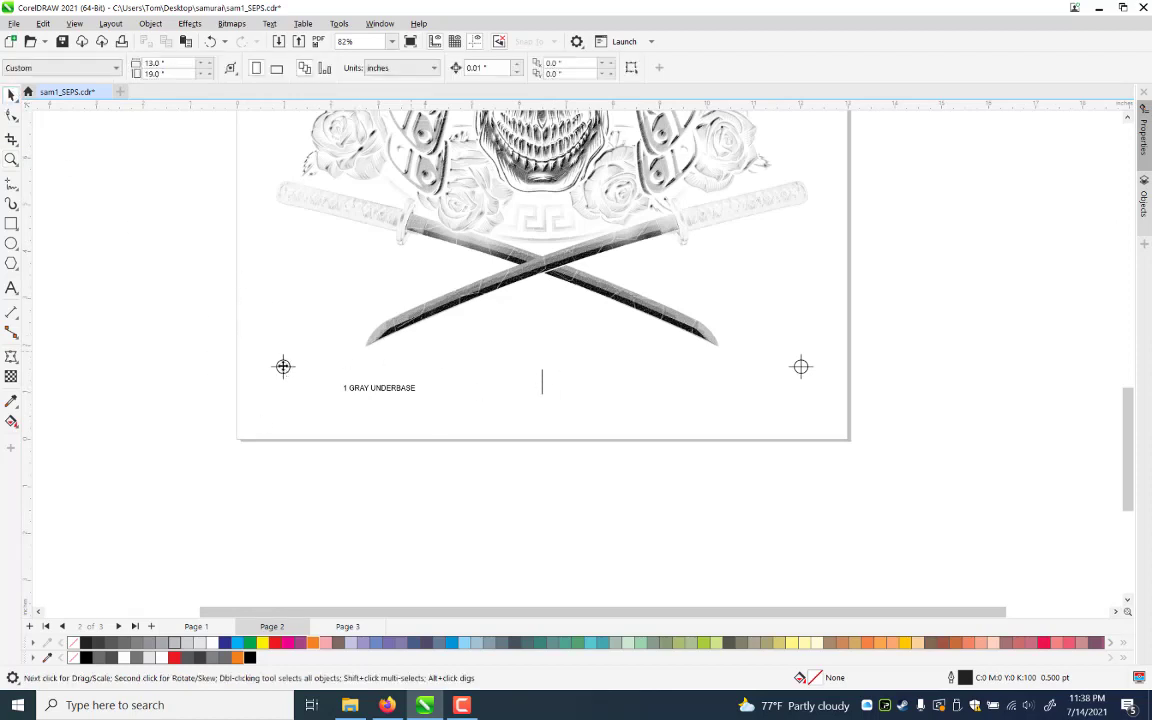
pyautogui.keyDown('ctrl'); pyautogui.click(285, 382); pyautogui.keyUp('ctrl')
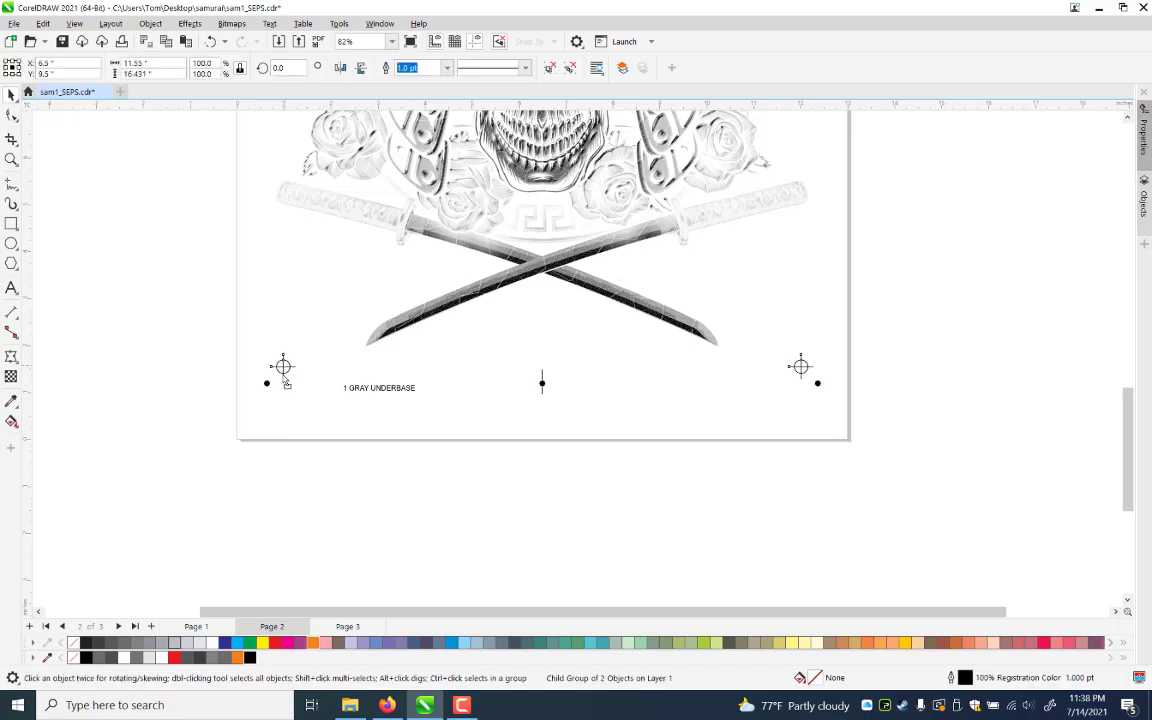
pyautogui.moveTo(284, 376); pyautogui.dragTo(285, 385)
pyautogui.click(902, 494)
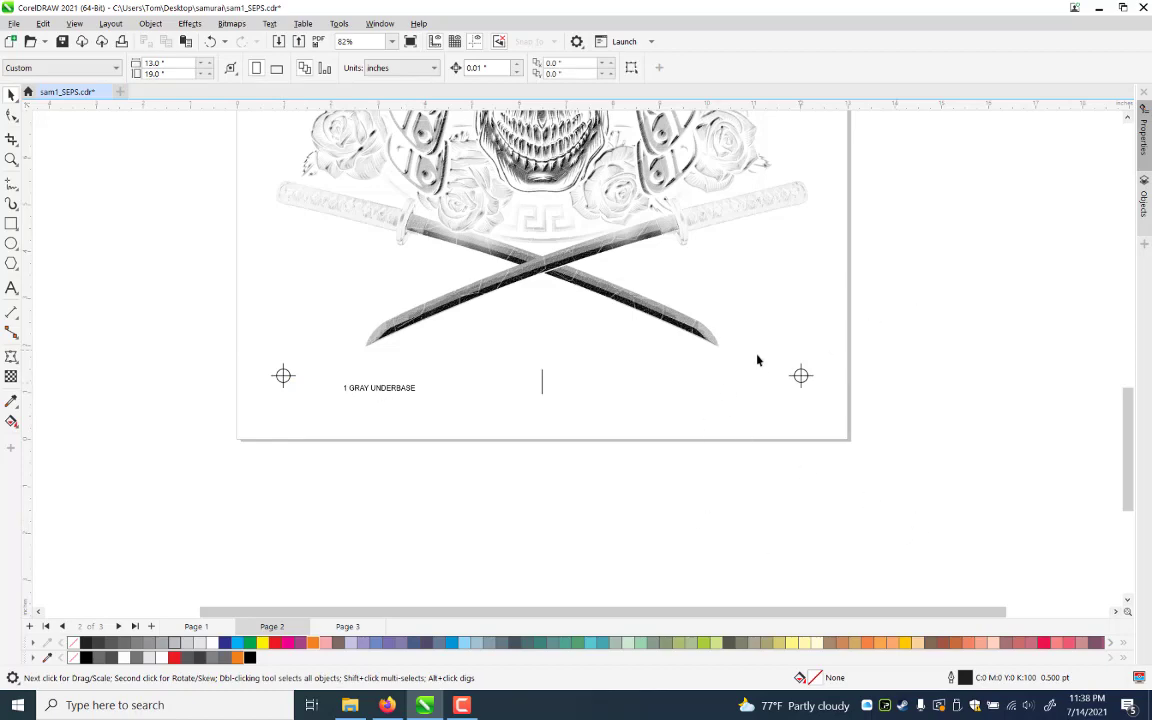
# Open the Tone Curve adjustment for Page 2's grayscale skull bitmap and reset the curve to a straight line
pyautogui.scroll(3, 780, 275)
pyautogui.scroll(1, 715, 283)
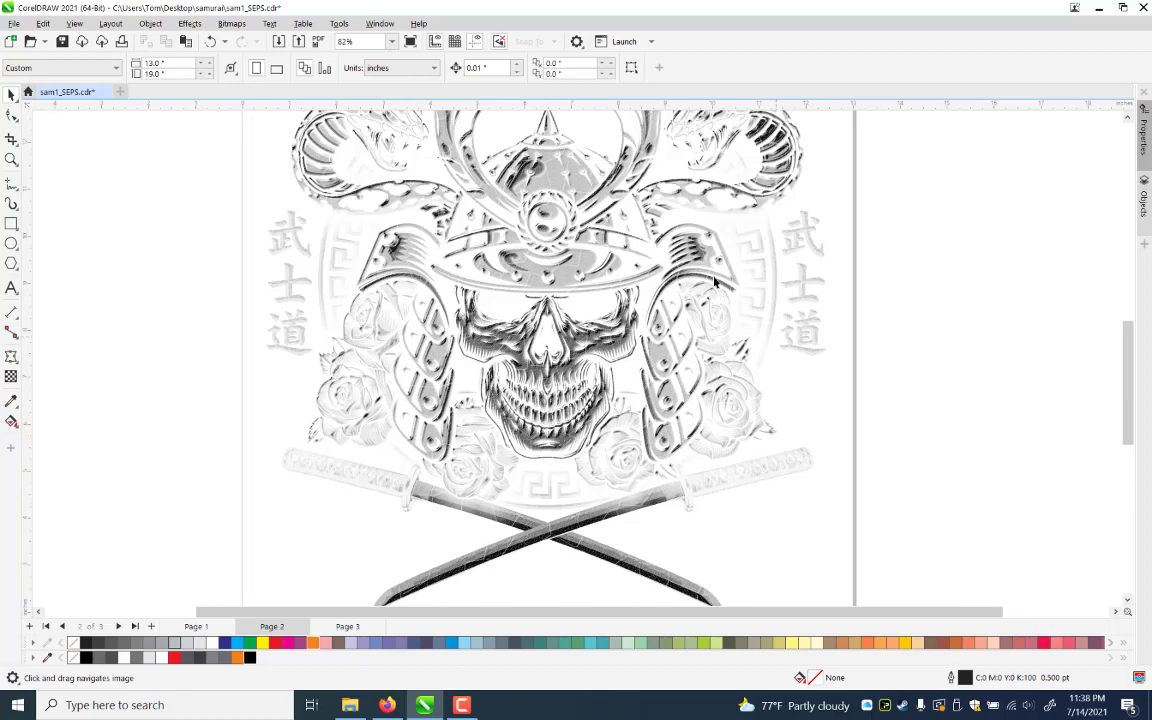
pyautogui.click(643, 250)
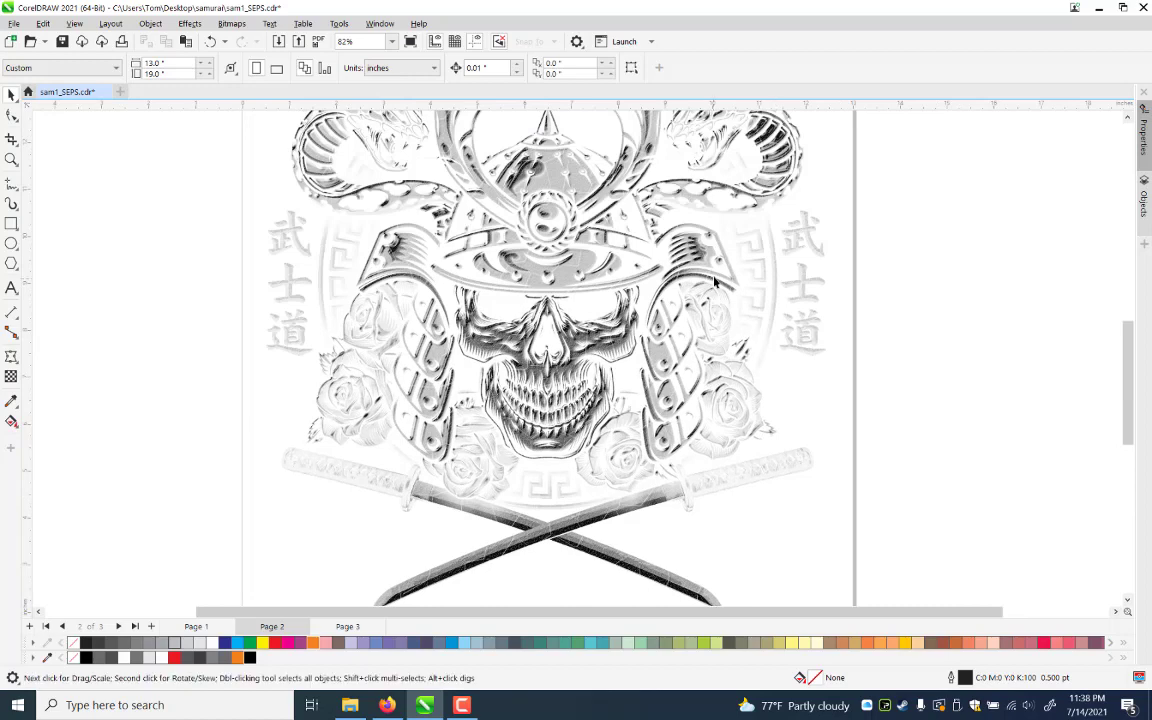
pyautogui.click(186, 24)
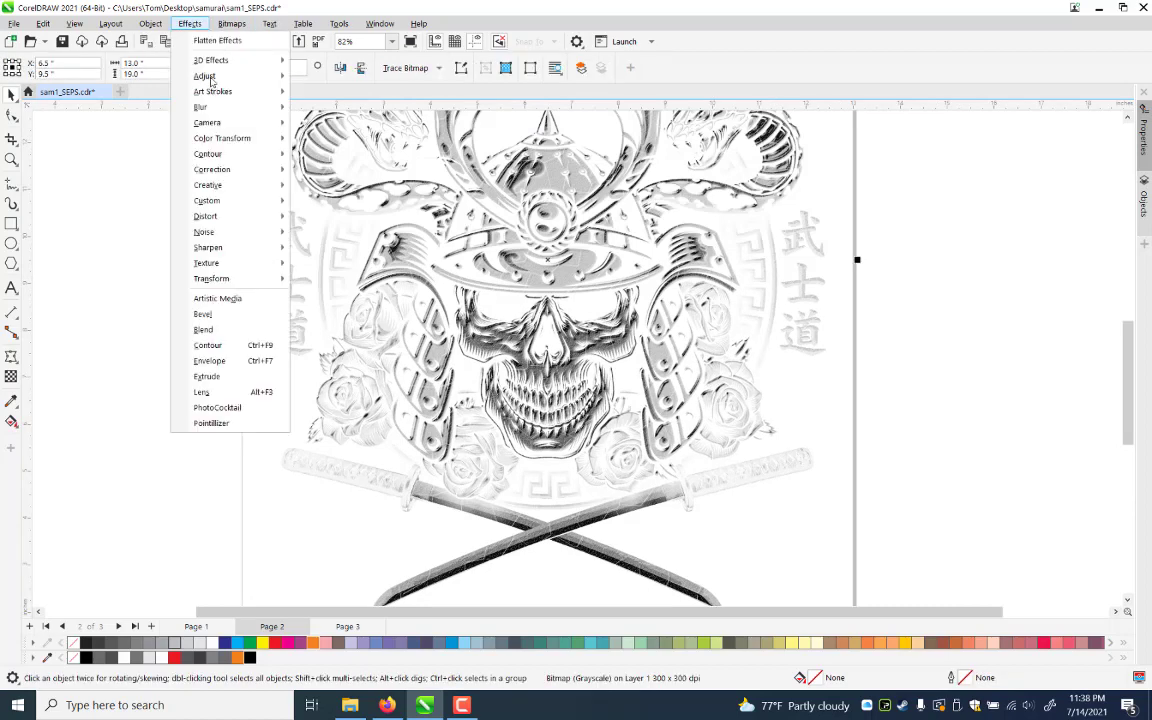
pyautogui.moveTo(205, 76)
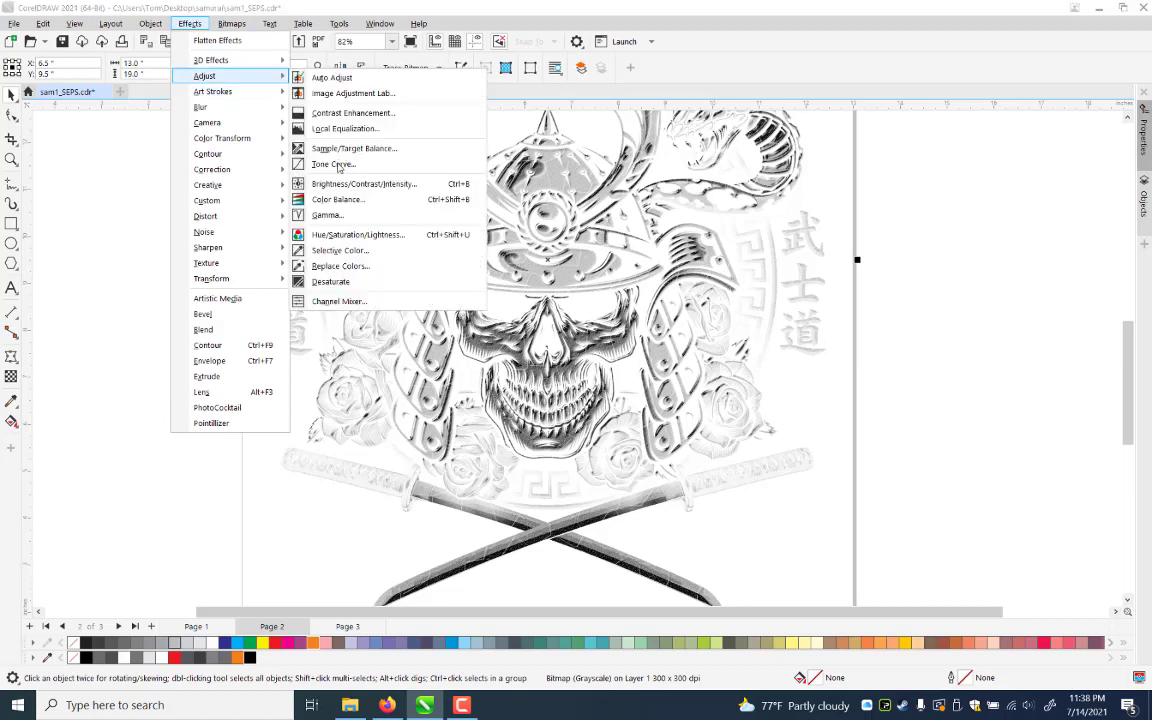
pyautogui.click(760, 289)
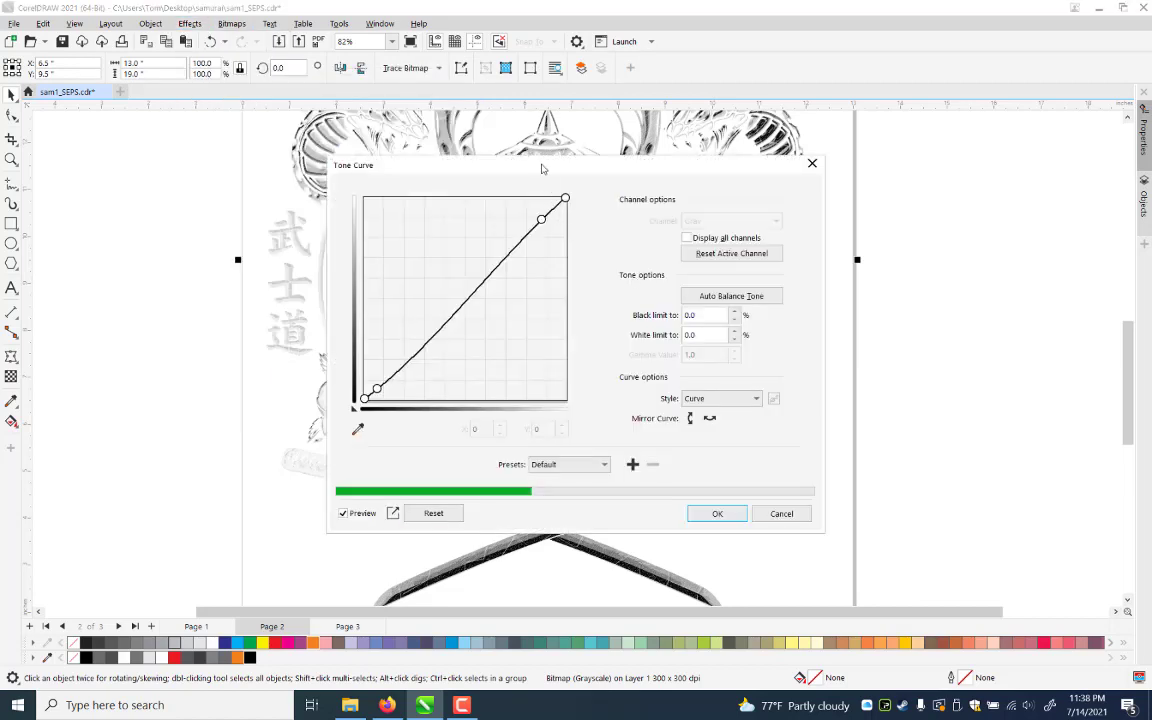
pyautogui.click(433, 513)
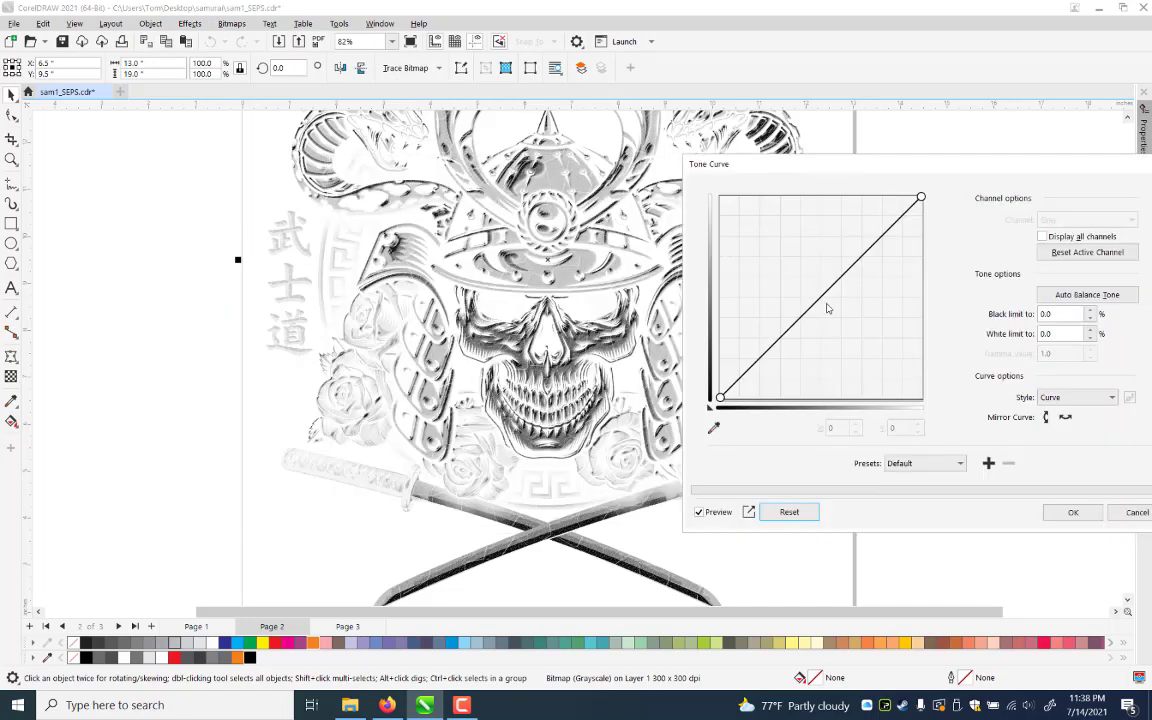
# Darken the bitmap by bending the tone curve downward through points X 159, Y 104 and X 131, Y 74, and apply it
pyautogui.click(832, 309)
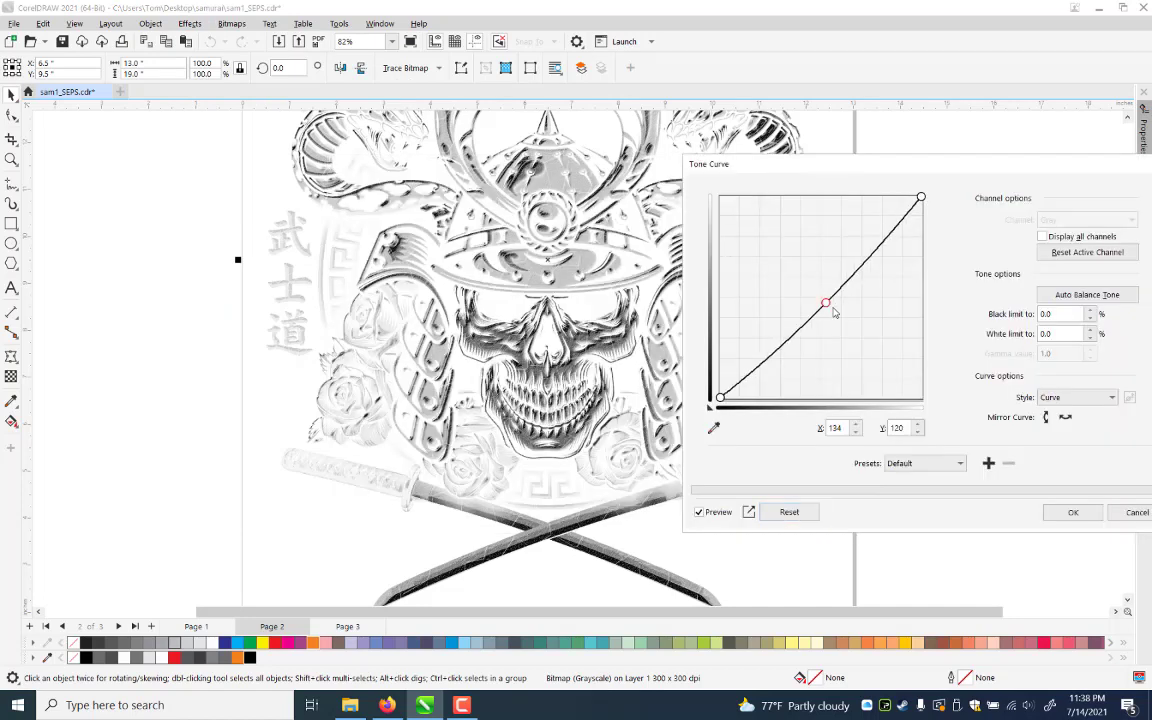
pyautogui.moveTo(834, 312); pyautogui.dragTo(834, 312)
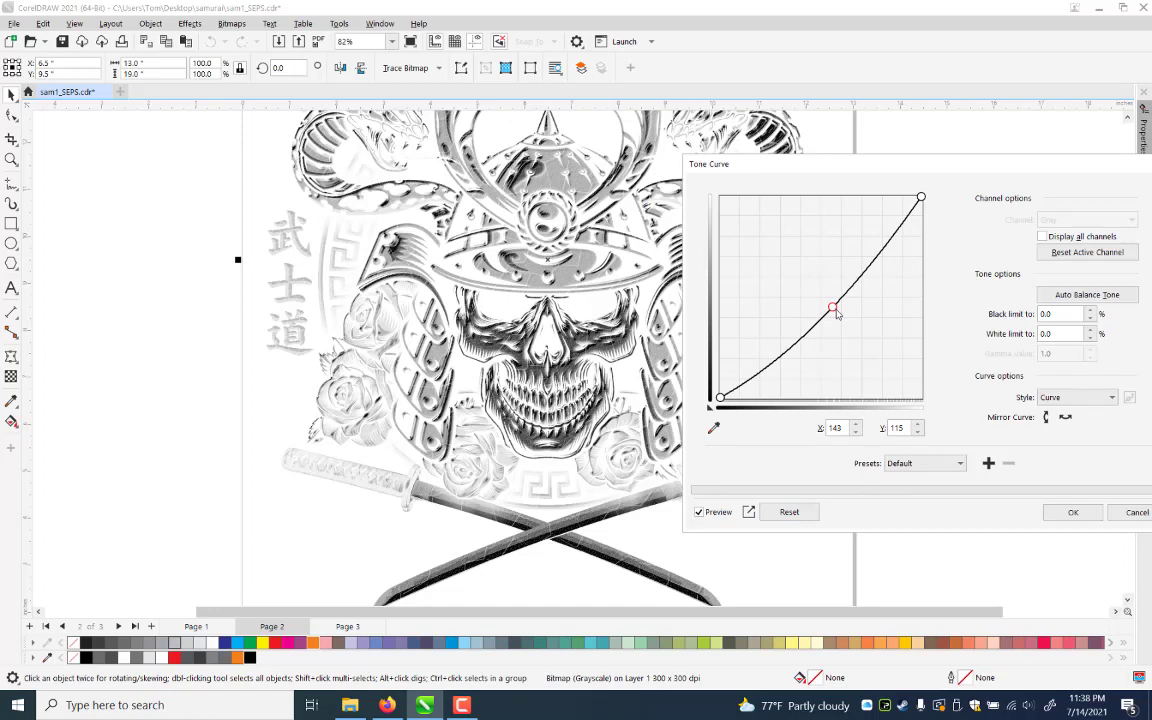
pyautogui.moveTo(837, 314); pyautogui.dragTo(843, 315)
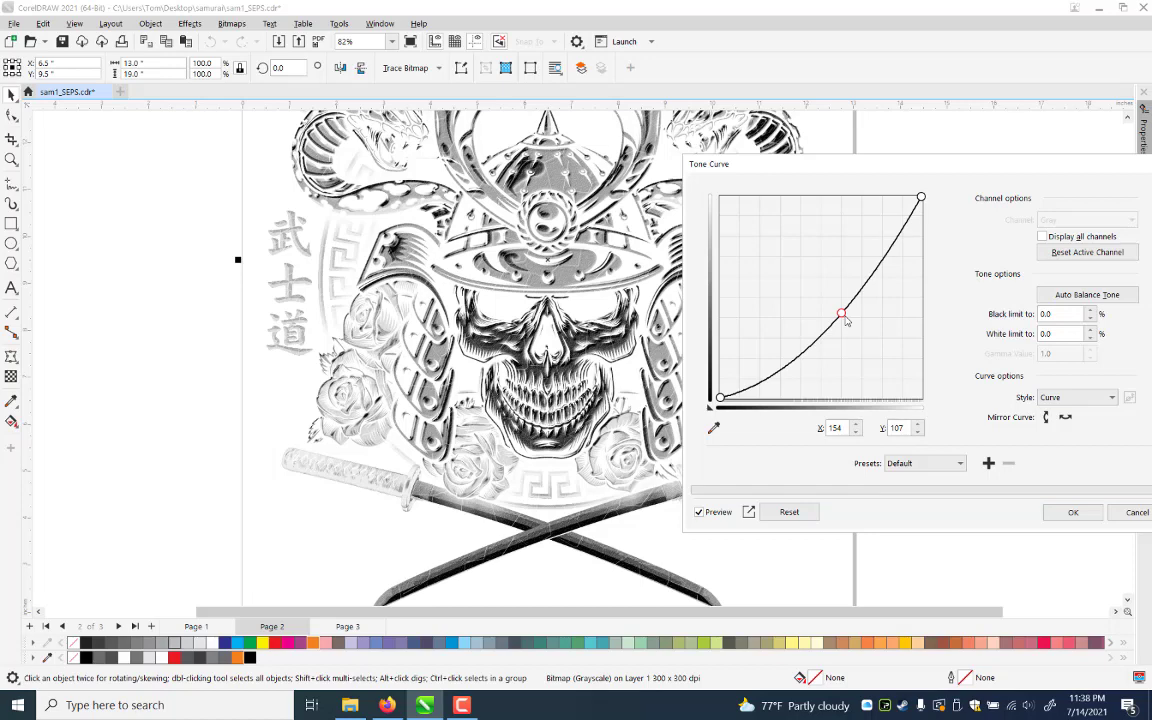
pyautogui.moveTo(842, 315); pyautogui.dragTo(846, 318)
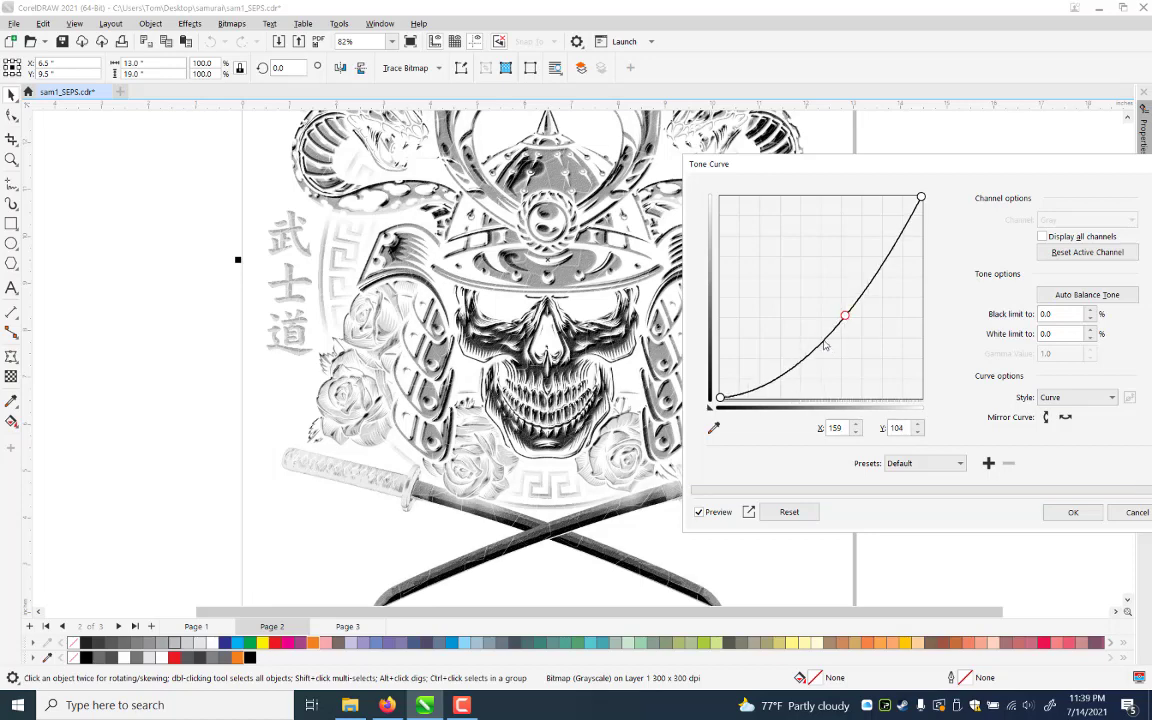
pyautogui.click(823, 342)
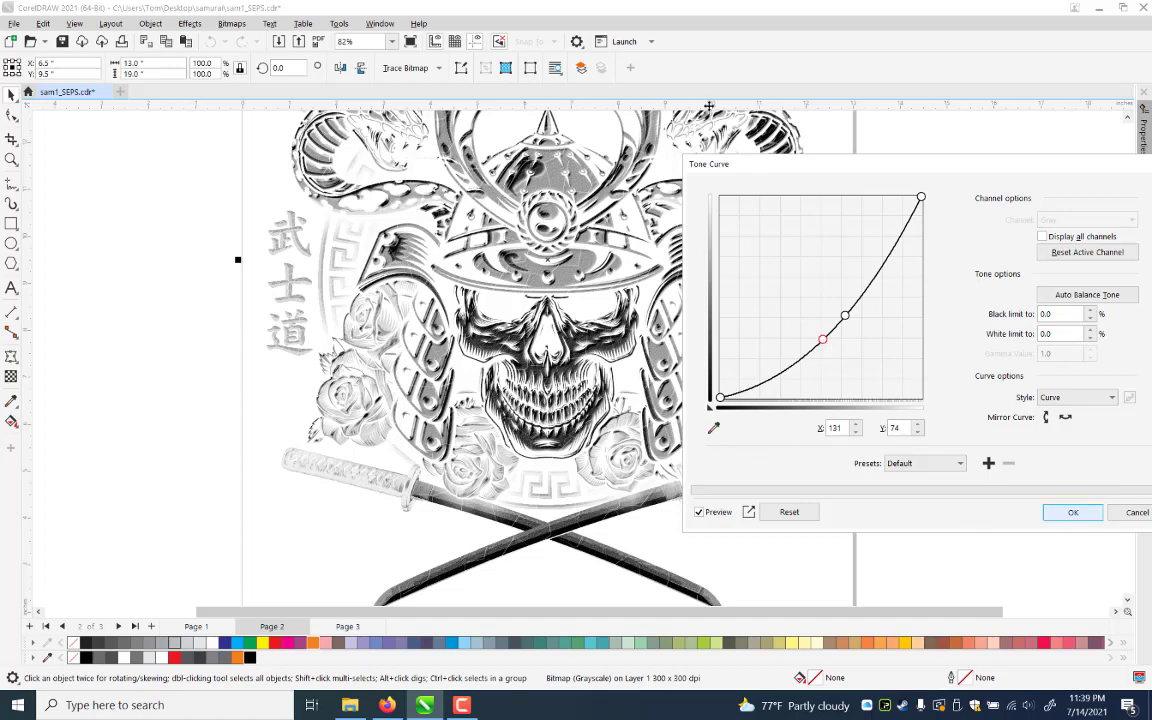
pyautogui.press('Return')
# Return to the full view of Page 2 with nothing selected and save the document
pyautogui.click(10, 155)
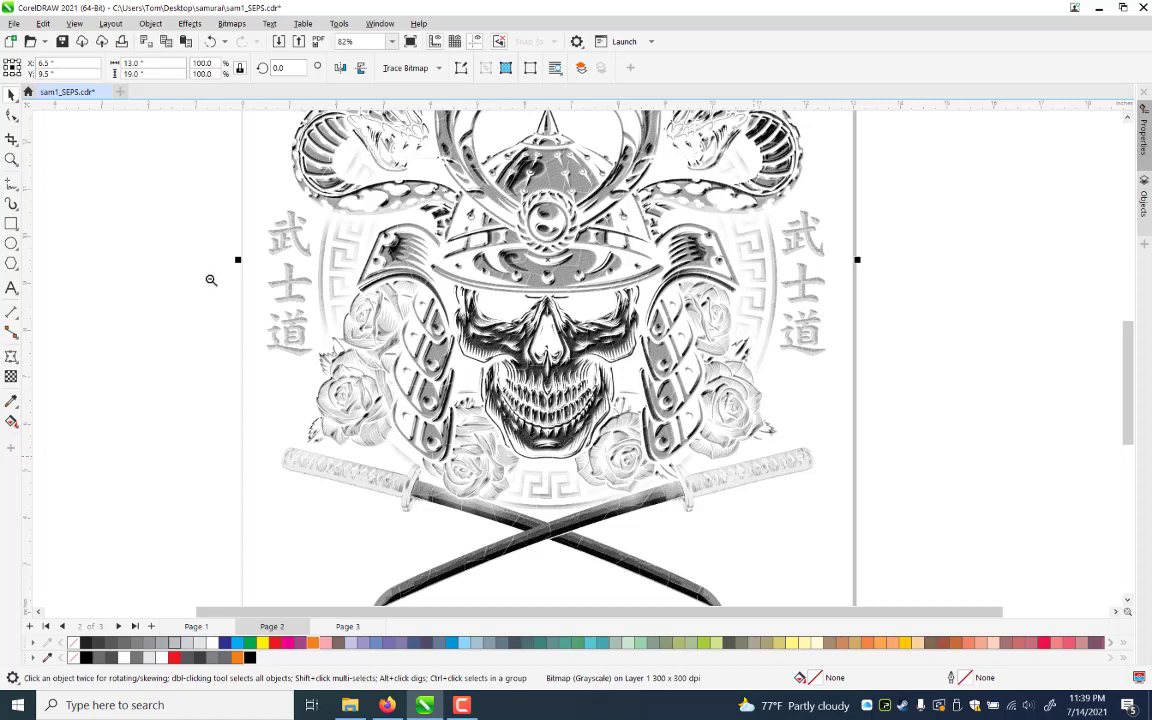
pyautogui.rightClick(1023, 456)
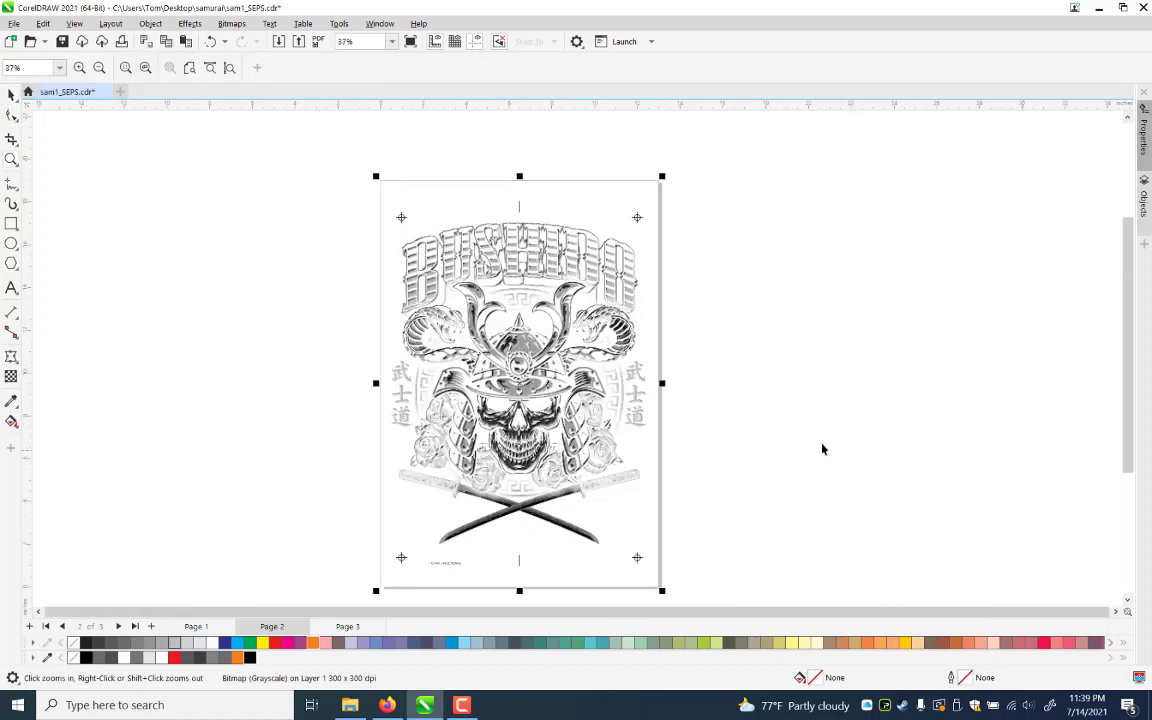
pyautogui.press('space')
pyautogui.click(822, 449)
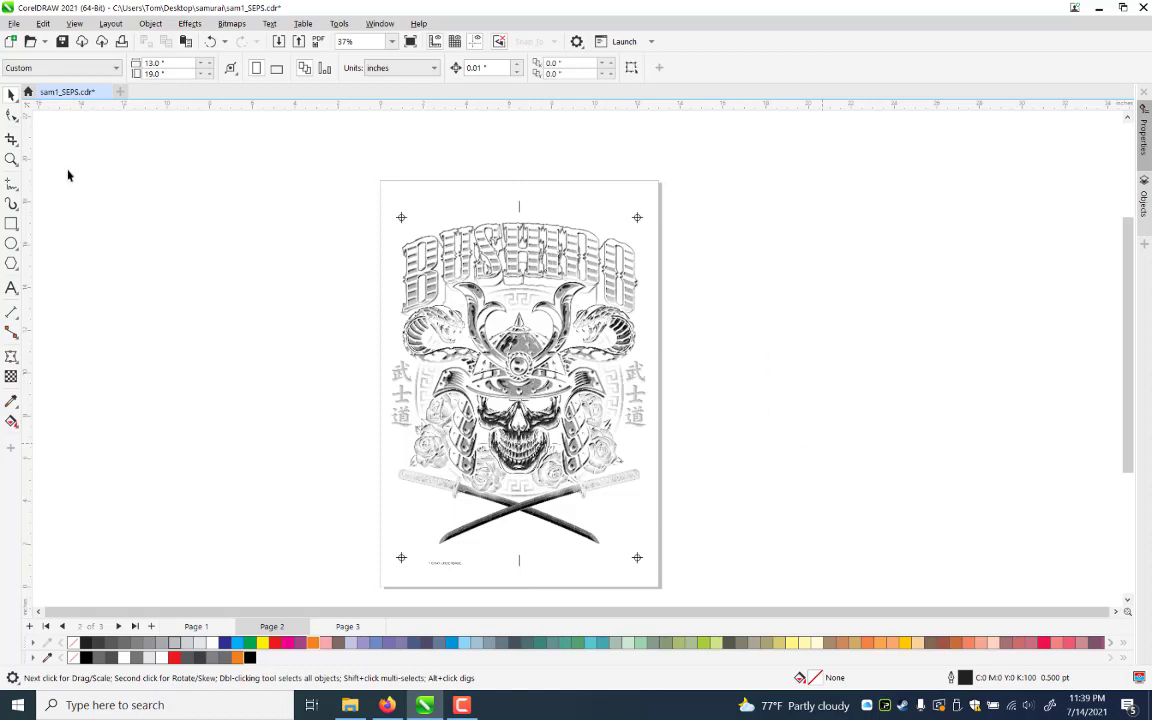
pyautogui.hotkey('ctrl', 's')
# Copy the registration mark group and the "1 GRAY UNDERBASE" label from Page 2 onto Page 3
pyautogui.click(414, 514)
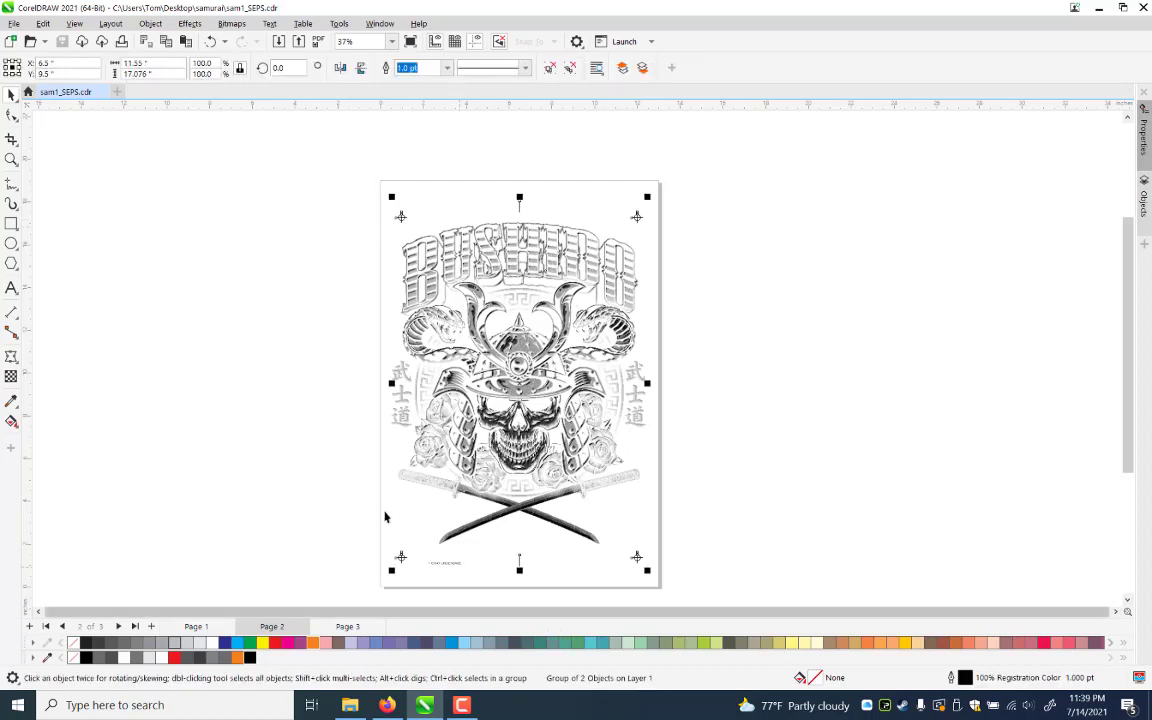
pyautogui.keyDown('shift'); pyautogui.click(451, 566); pyautogui.keyUp('shift')
pyautogui.click(525, 567)
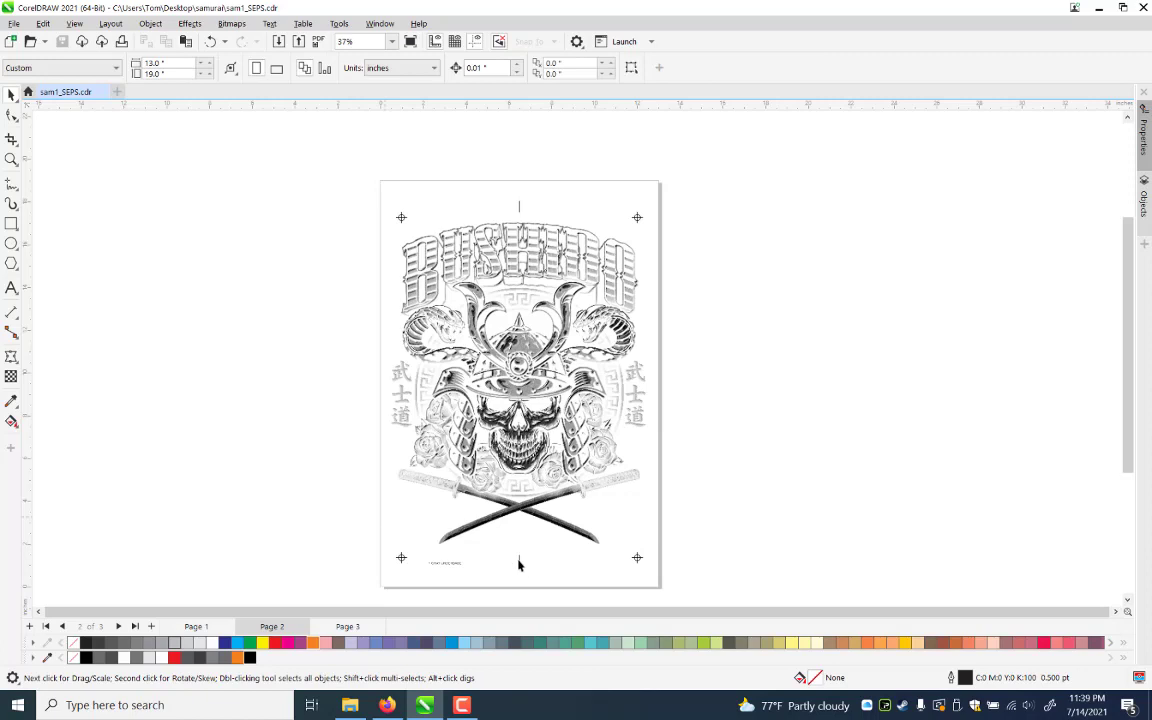
pyautogui.click(445, 564)
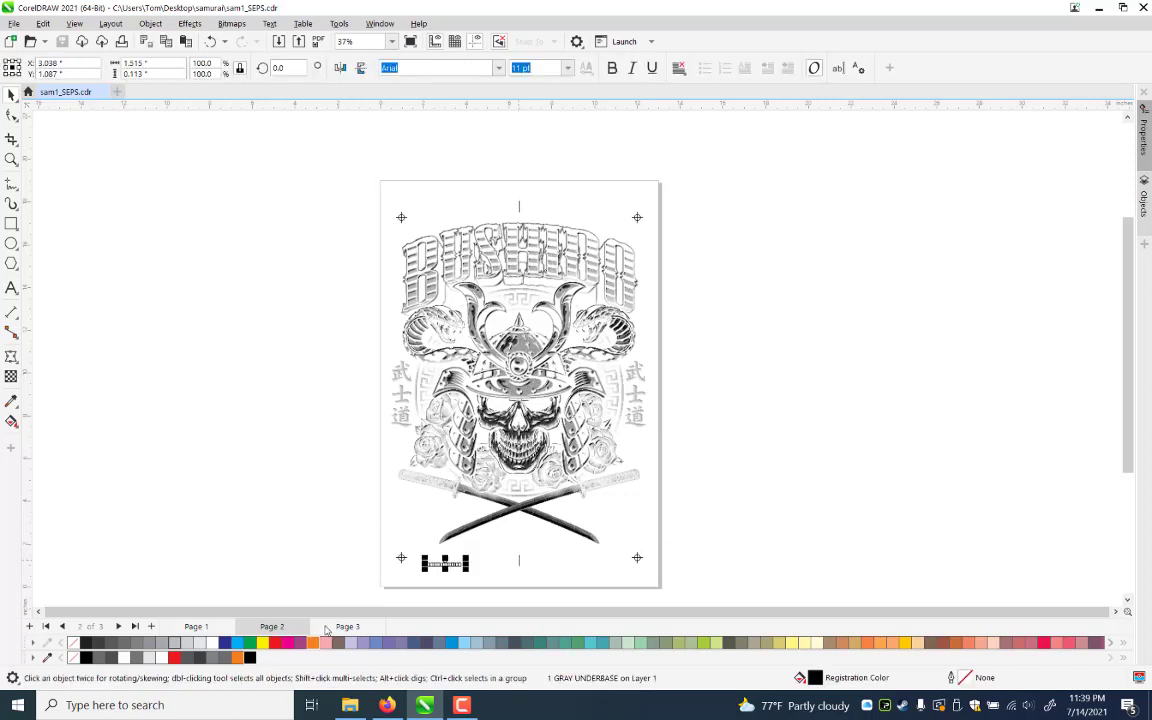
pyautogui.hotkey('ctrl', 'a')
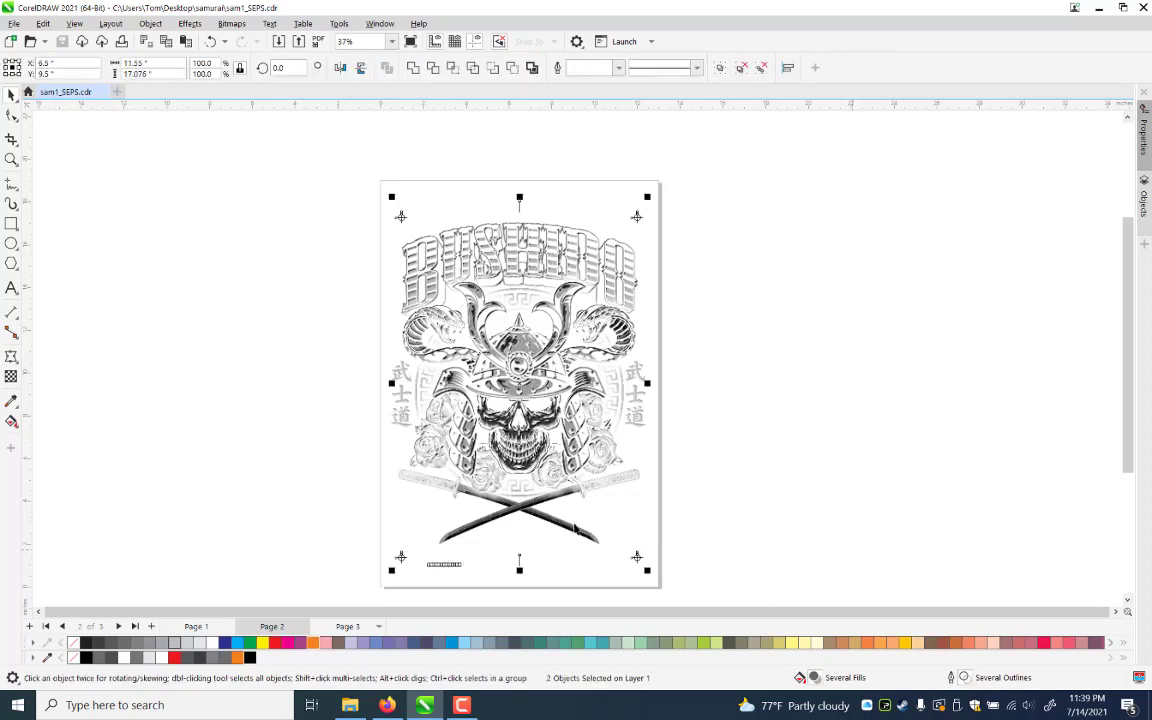
pyautogui.press('pagedown')
pyautogui.hotkey('ctrl', 'a')
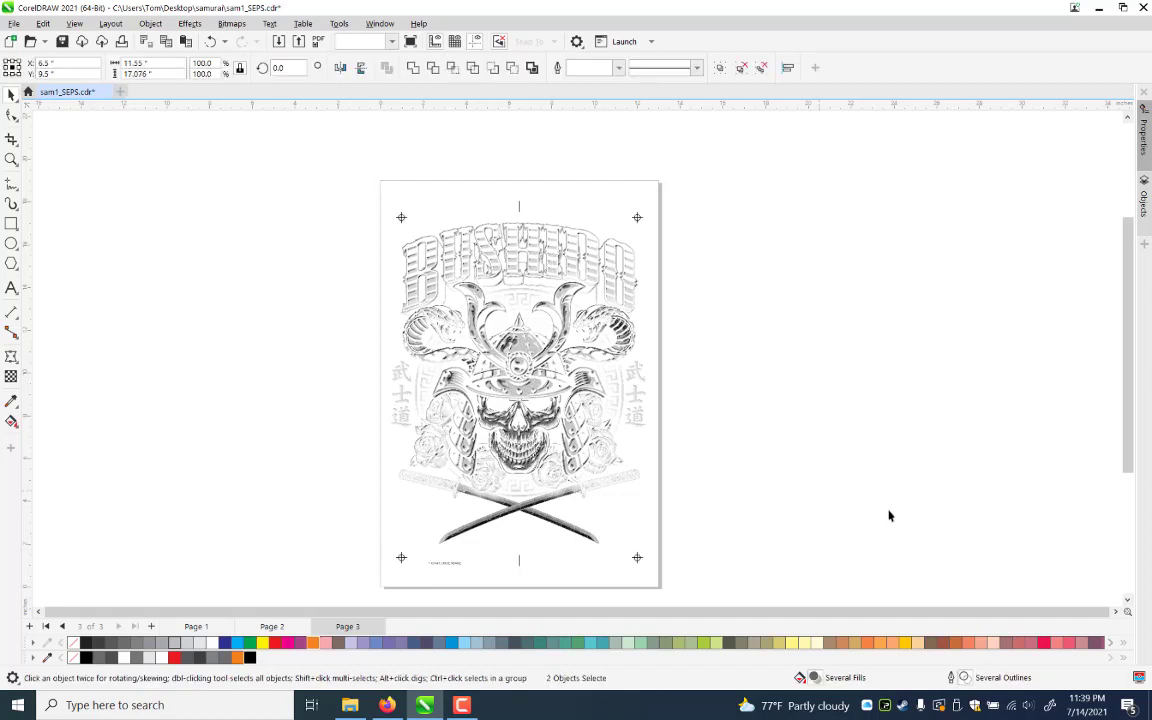
# Replace the text of Page 3's copied label with "2 HIGH WHITE"
pyautogui.press('Tab')
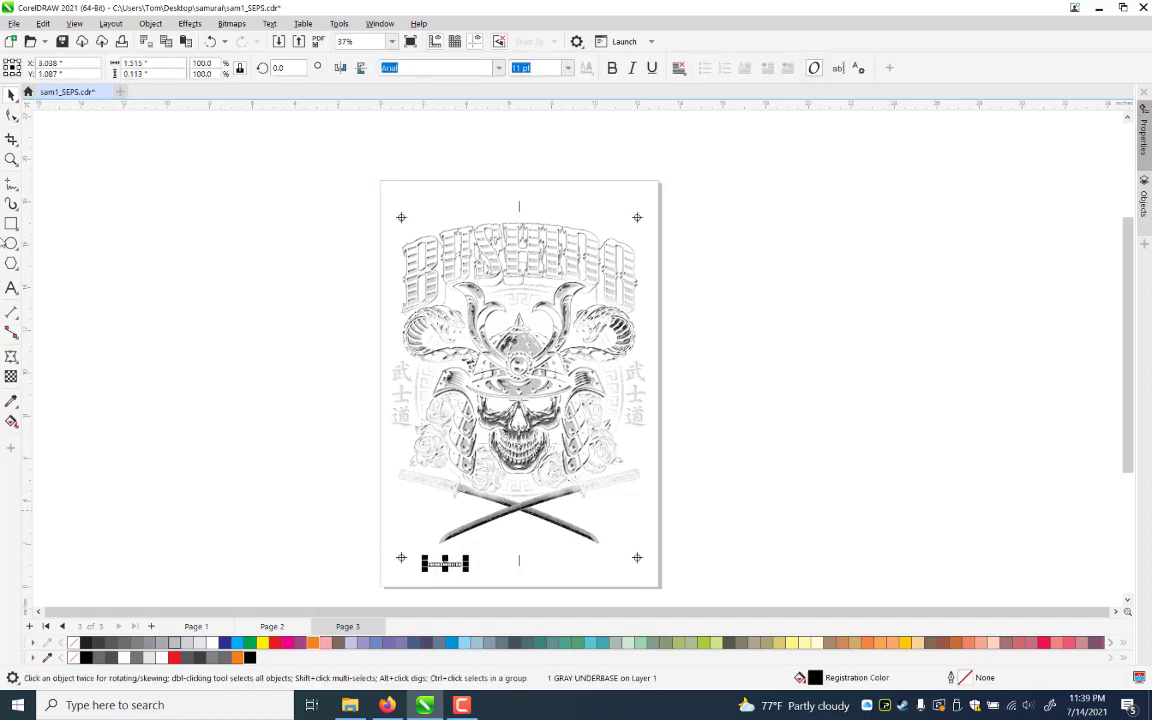
pyautogui.hotkey('ctrl', 'shift', 't')
pyautogui.hotkey('ctrl', 'a')
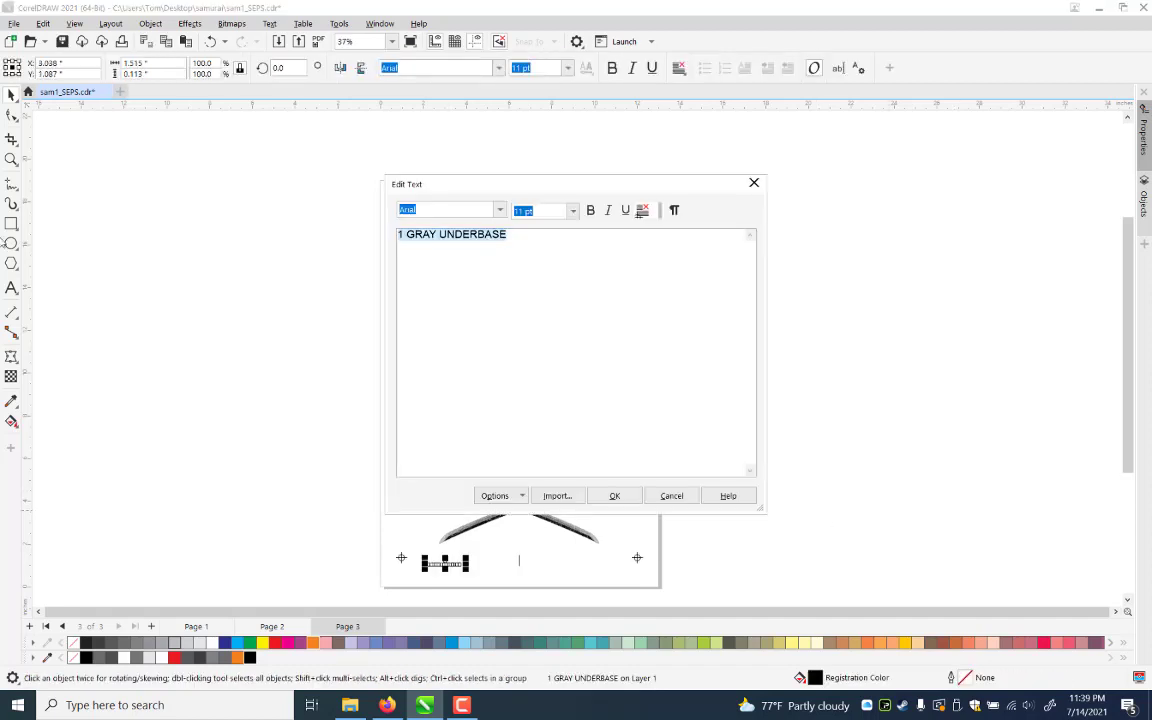
pyautogui.write('2')
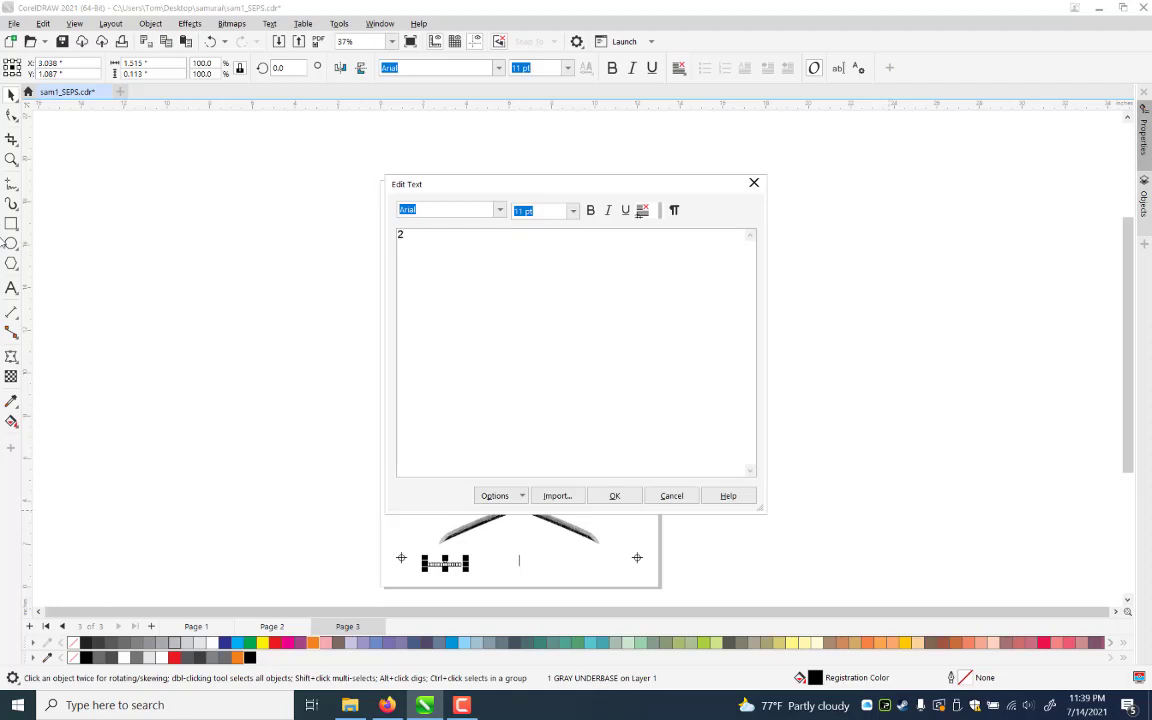
pyautogui.write(' HIGH WHITE')
pyautogui.click(614, 496)
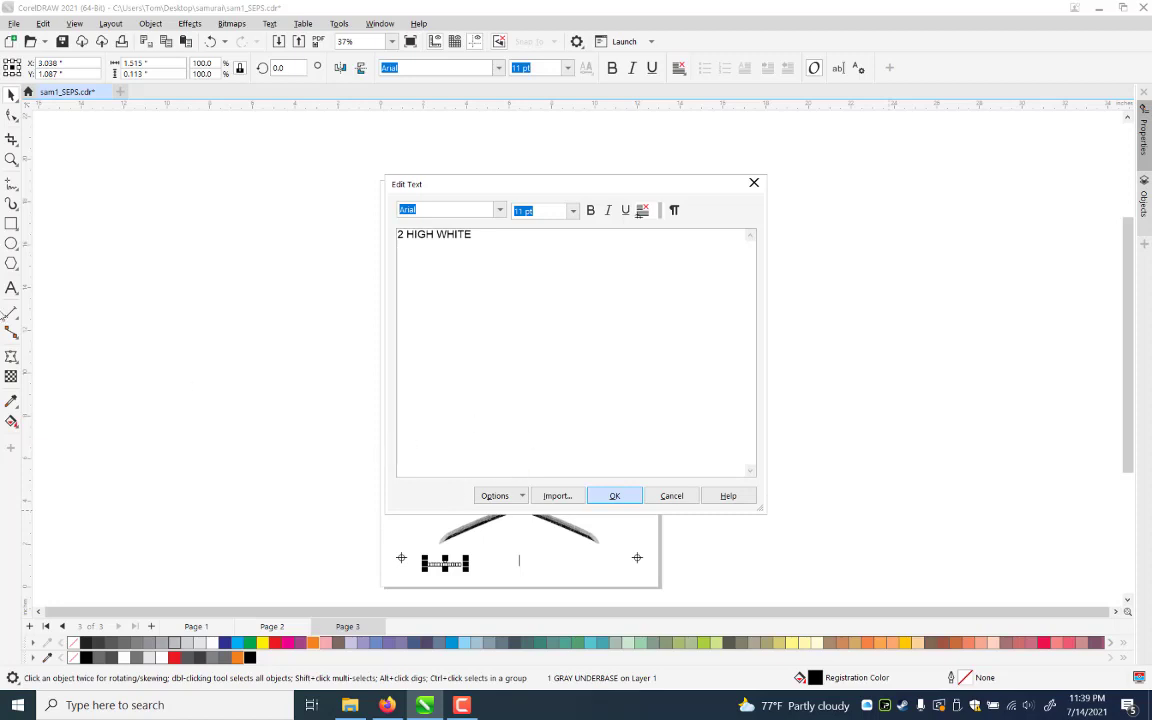
# Open the Tone Curve adjustment for the grayscale bitmap on Page 3 and reset its curve
pyautogui.click(13, 160)
pyautogui.press('Escape')
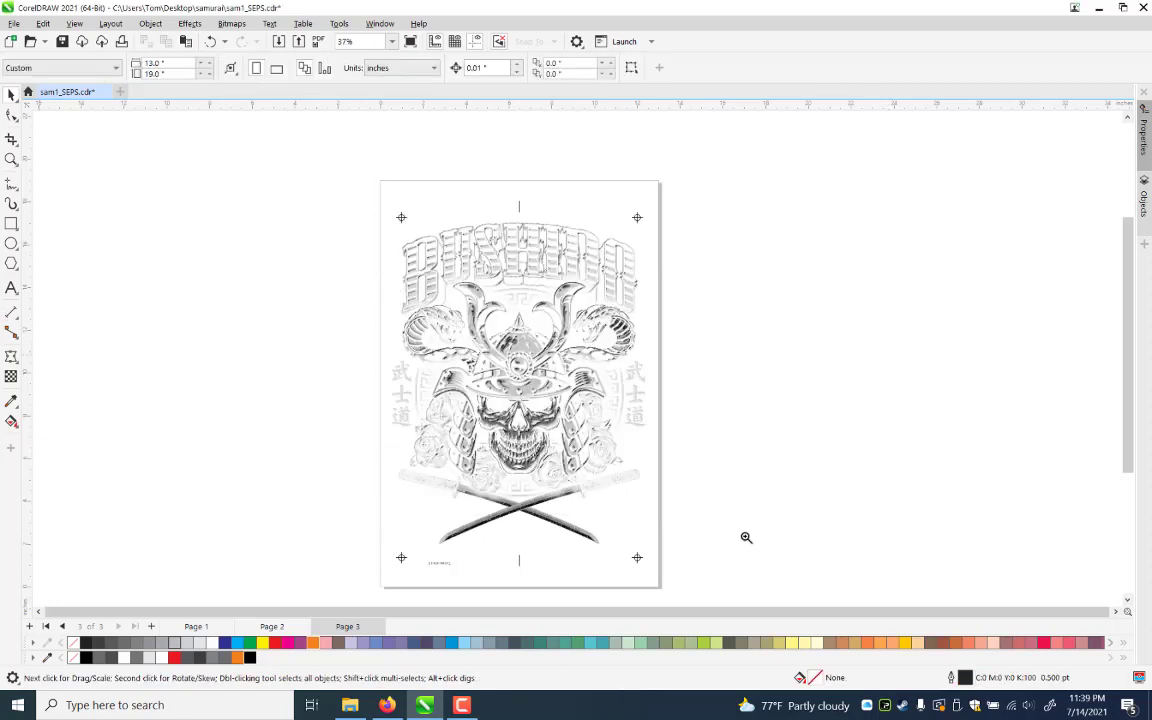
pyautogui.press('z')
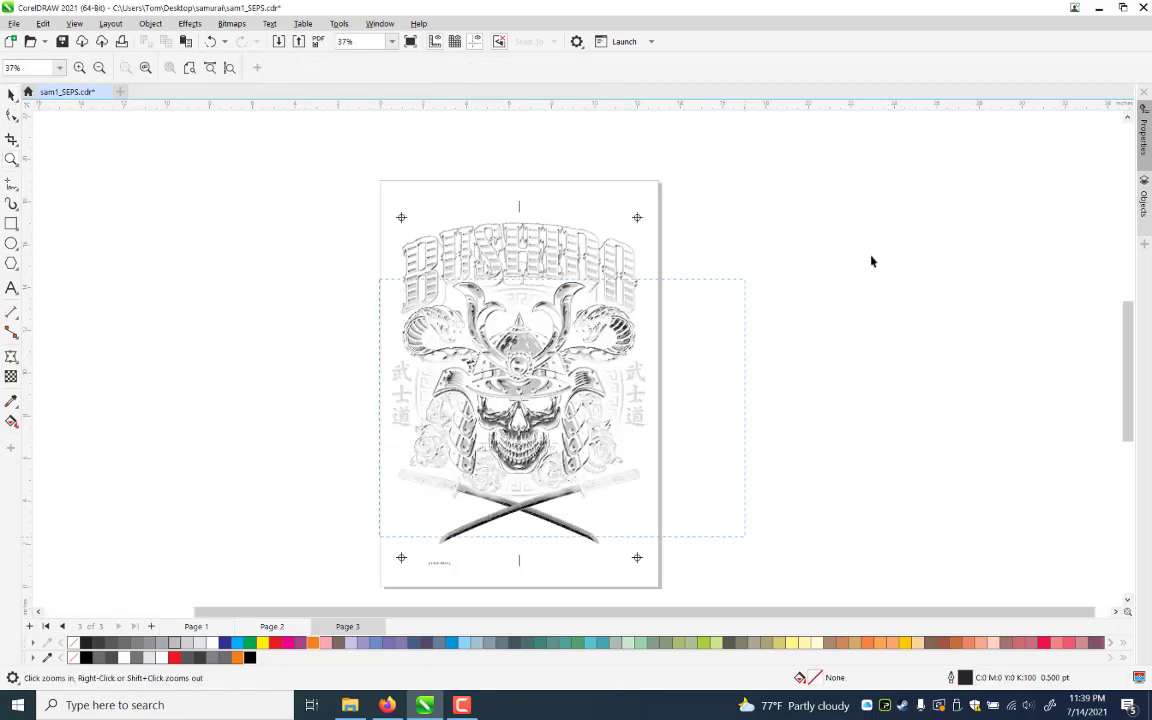
pyautogui.moveTo(380, 279); pyautogui.dragTo(745, 537)
pyautogui.press('space')
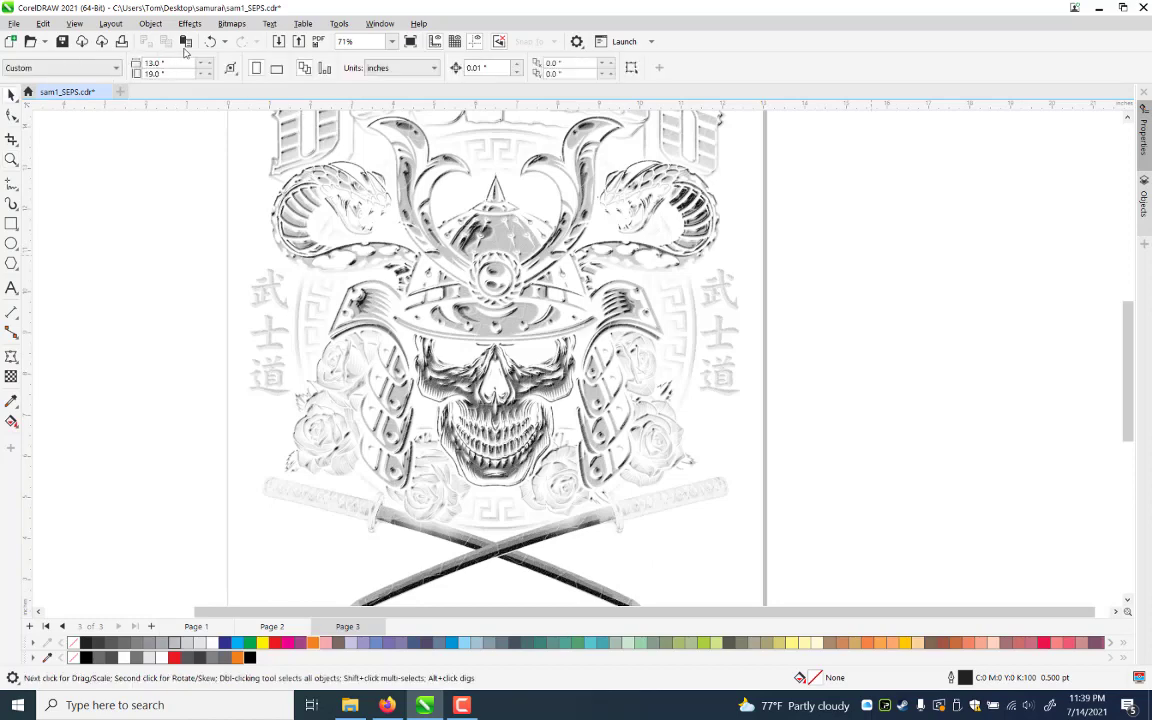
pyautogui.hotkey('ctrl', 'a')
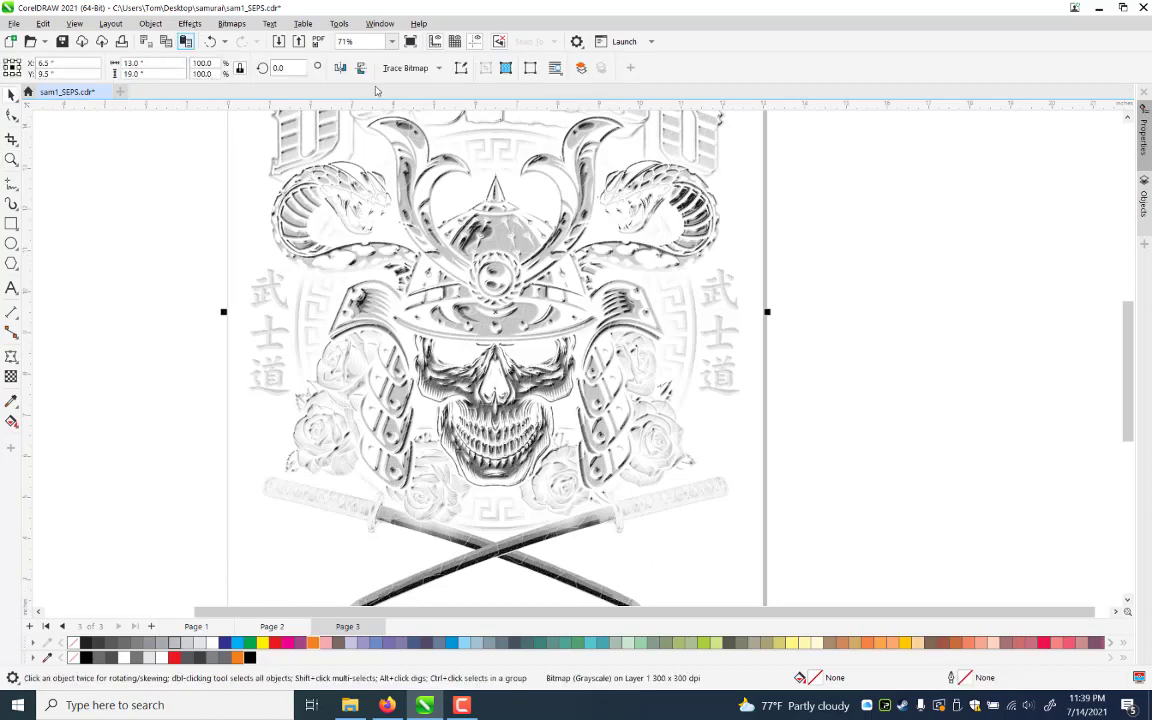
pyautogui.hotkey('alt', 'c')
pyautogui.press('Down')
pyautogui.press('Right')
pyautogui.press('Down')
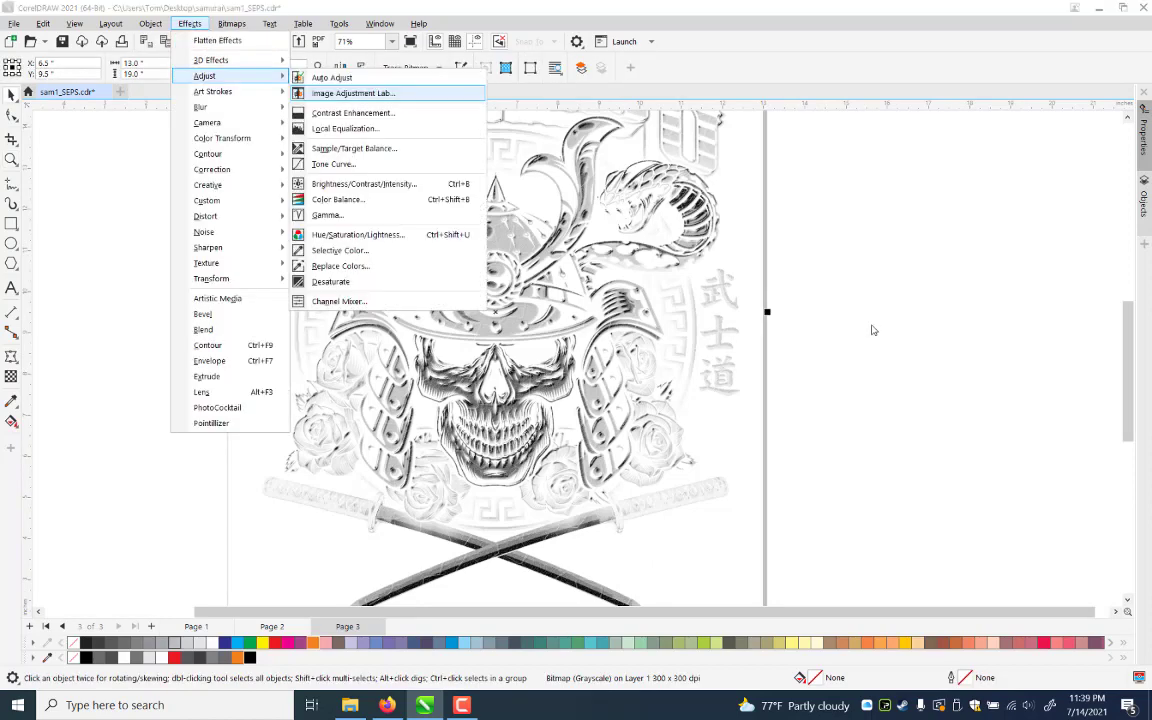
pyautogui.press('Down')
pyautogui.press('Down')
pyautogui.press('Down')
pyautogui.press('Down')
pyautogui.press('Return')
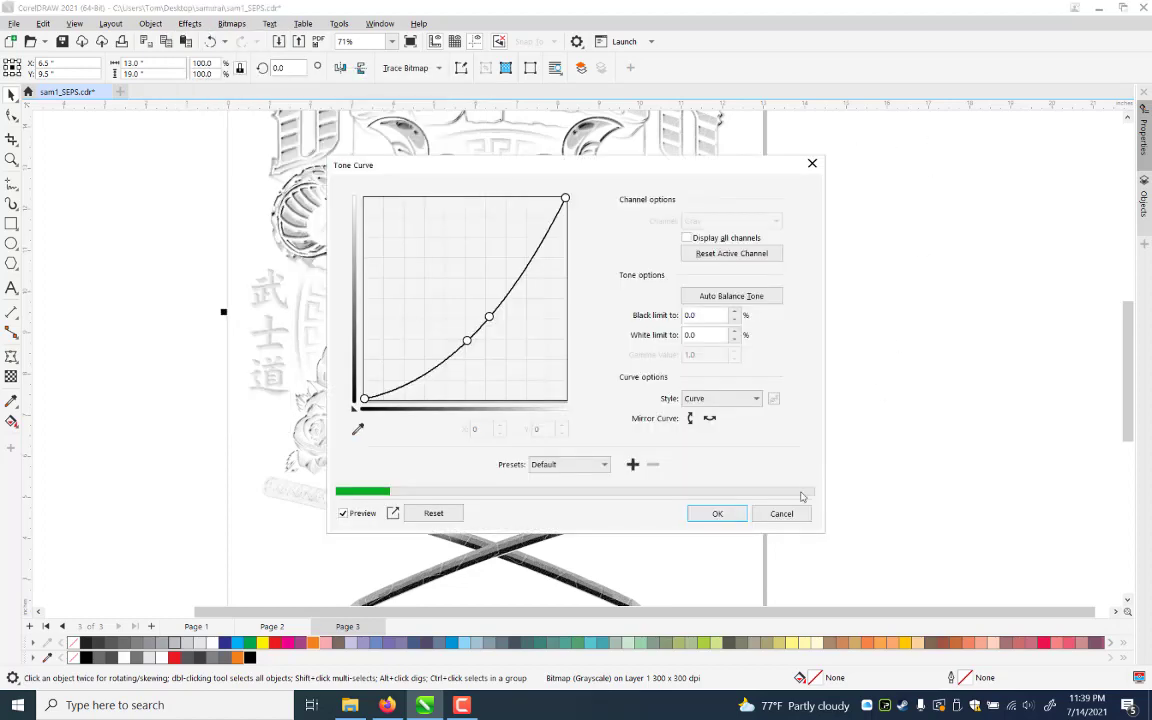
pyautogui.moveTo(605, 162); pyautogui.dragTo(949, 134)
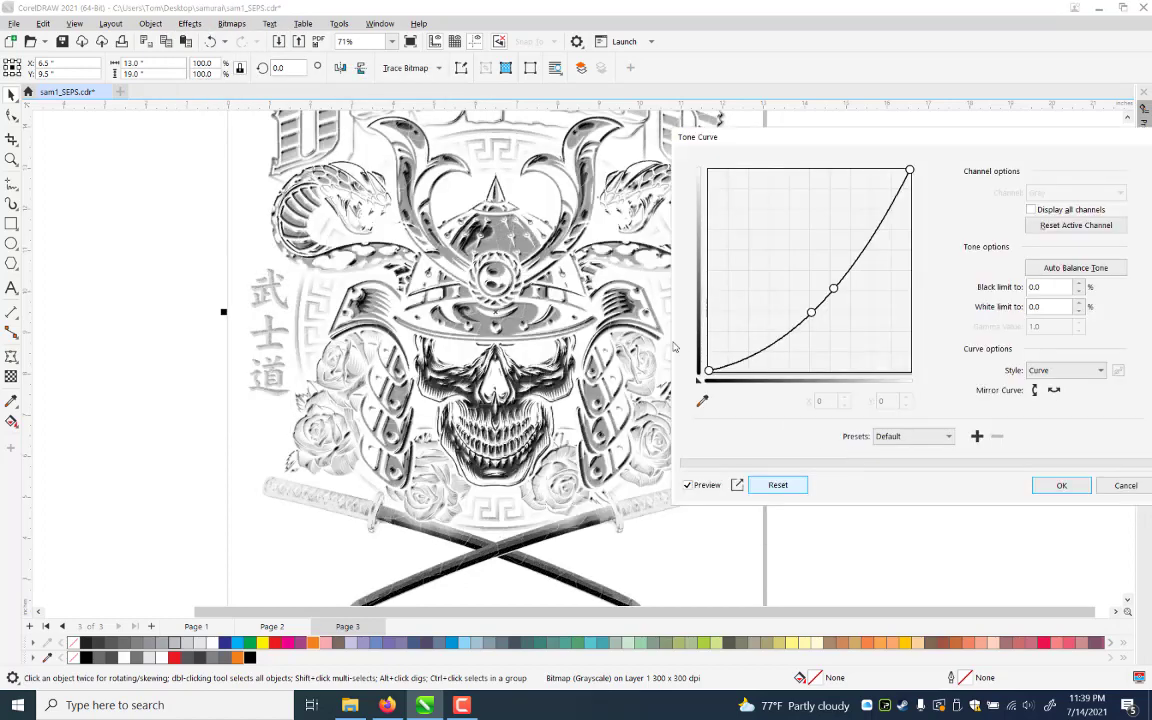
pyautogui.click(778, 485)
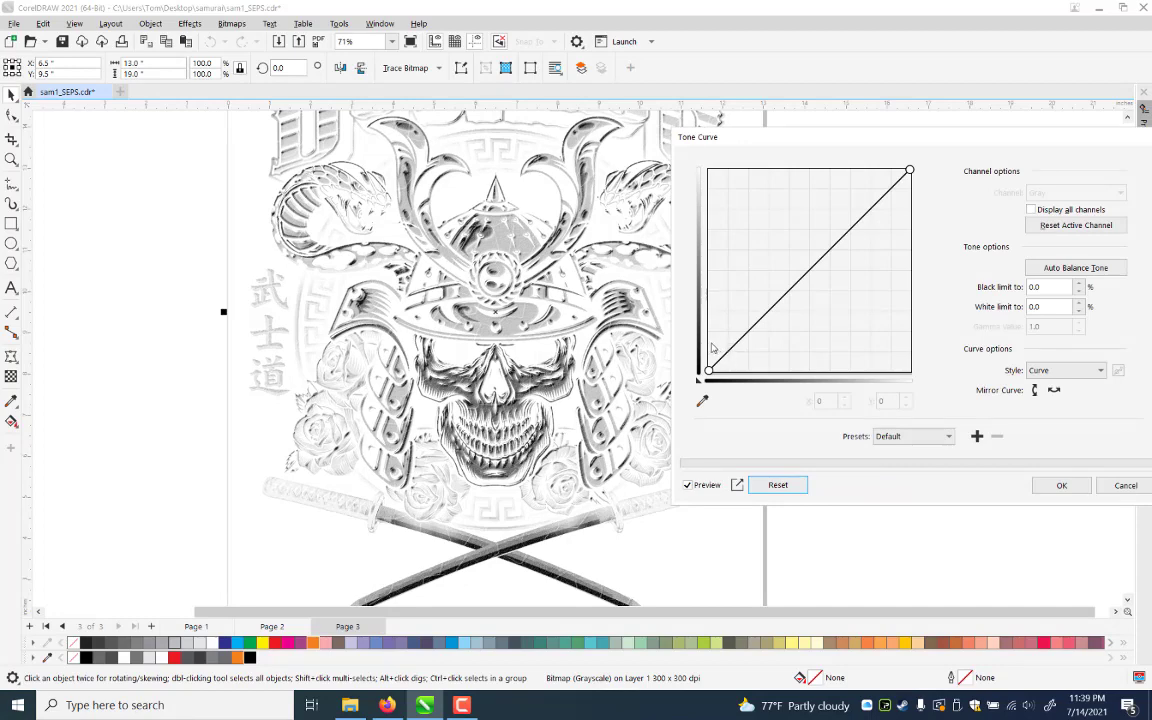
pyautogui.click(715, 347)
pyautogui.moveTo(727, 187); pyautogui.dragTo(726, 186)
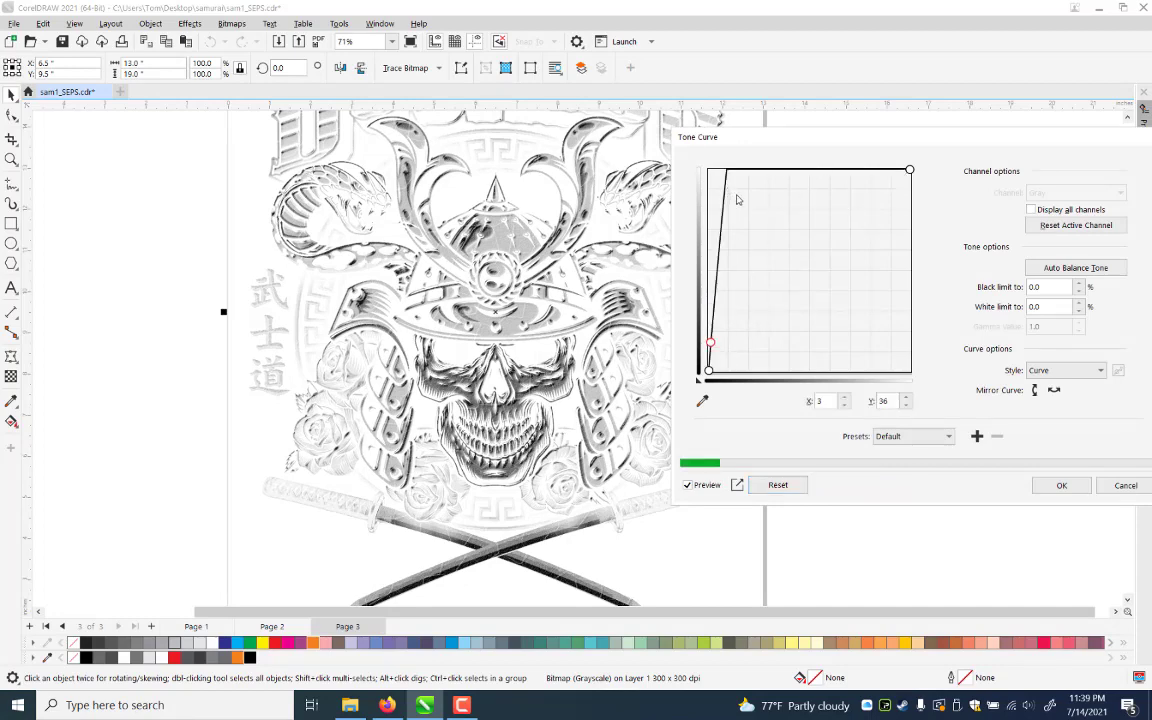
pyautogui.click(736, 196)
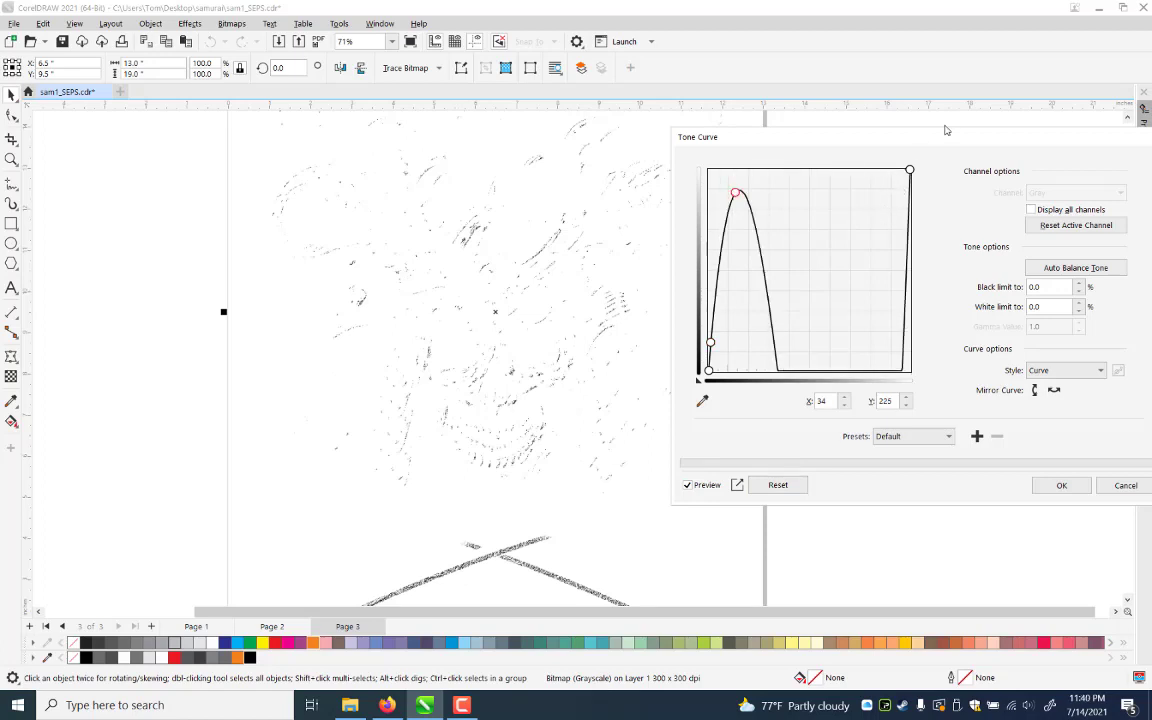
pyautogui.moveTo(947, 130); pyautogui.dragTo(779, 499)
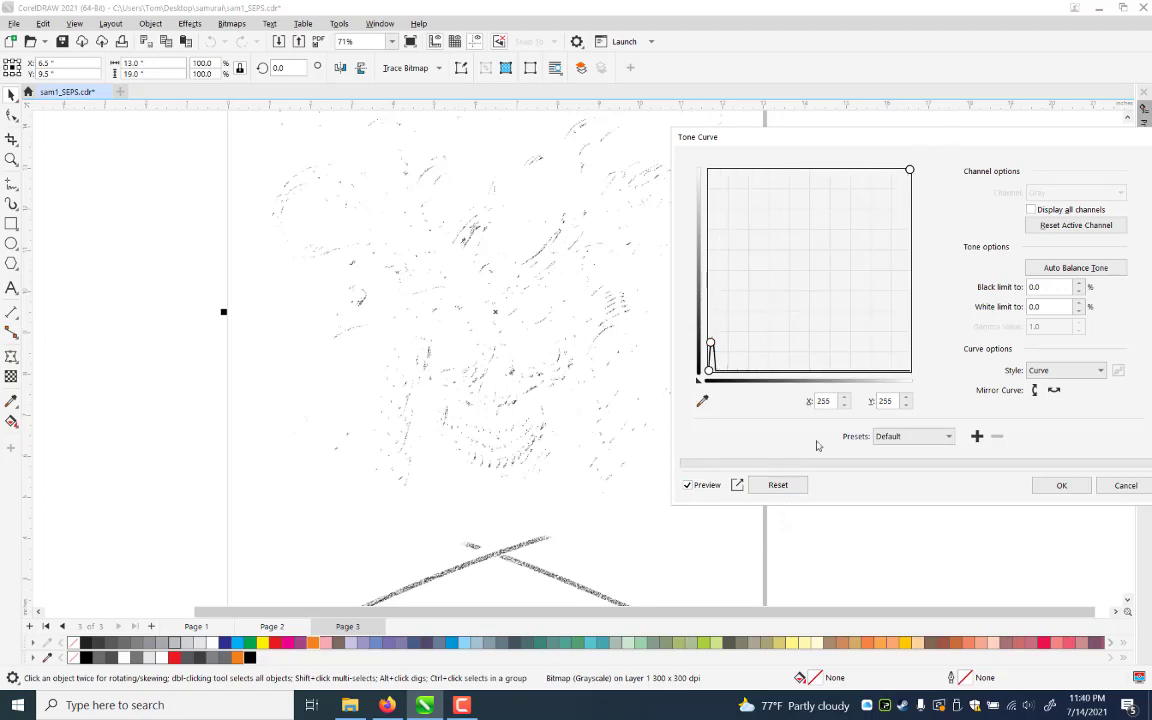
# Lighten the bitmap by bending the tone curve upward through a highlight point at X 190, Y 239 and a darker-tone point below it
pyautogui.click(808, 225)
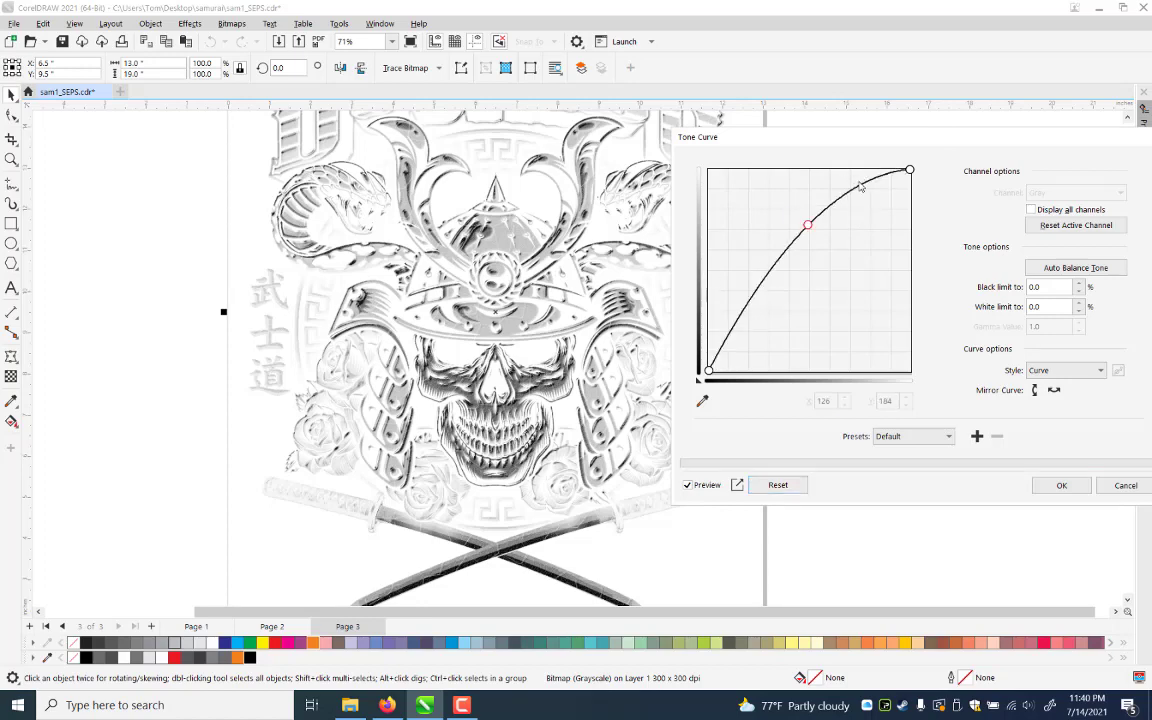
pyautogui.click(859, 186)
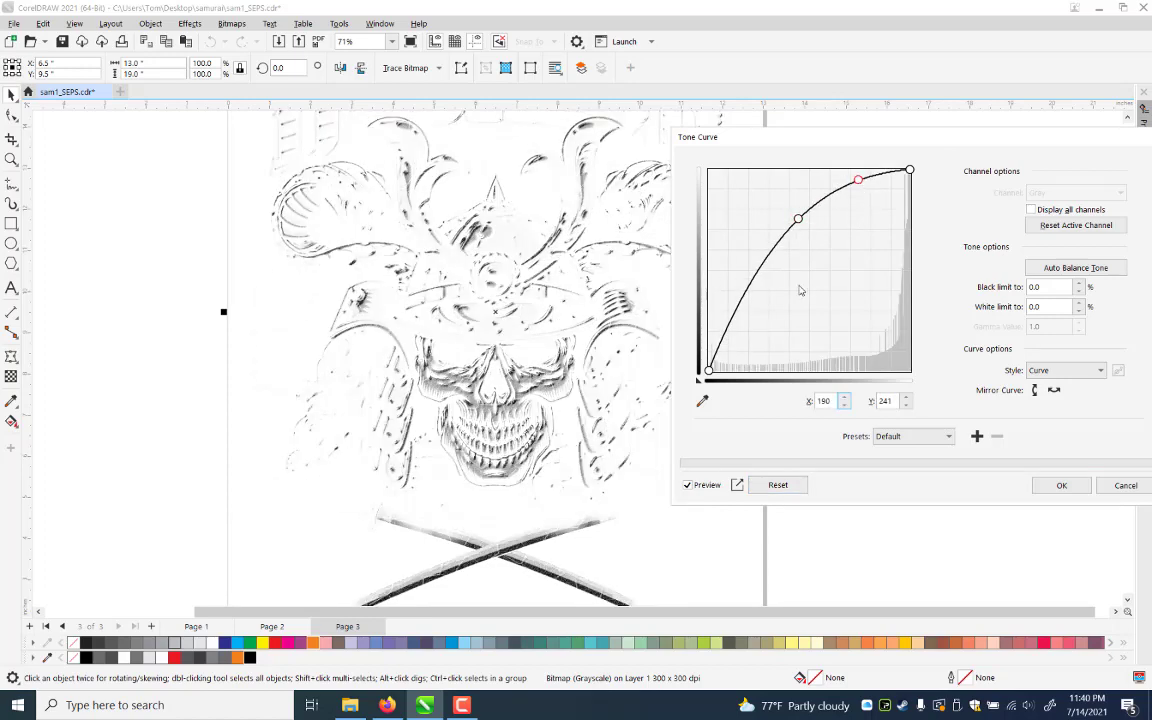
pyautogui.click(798, 219)
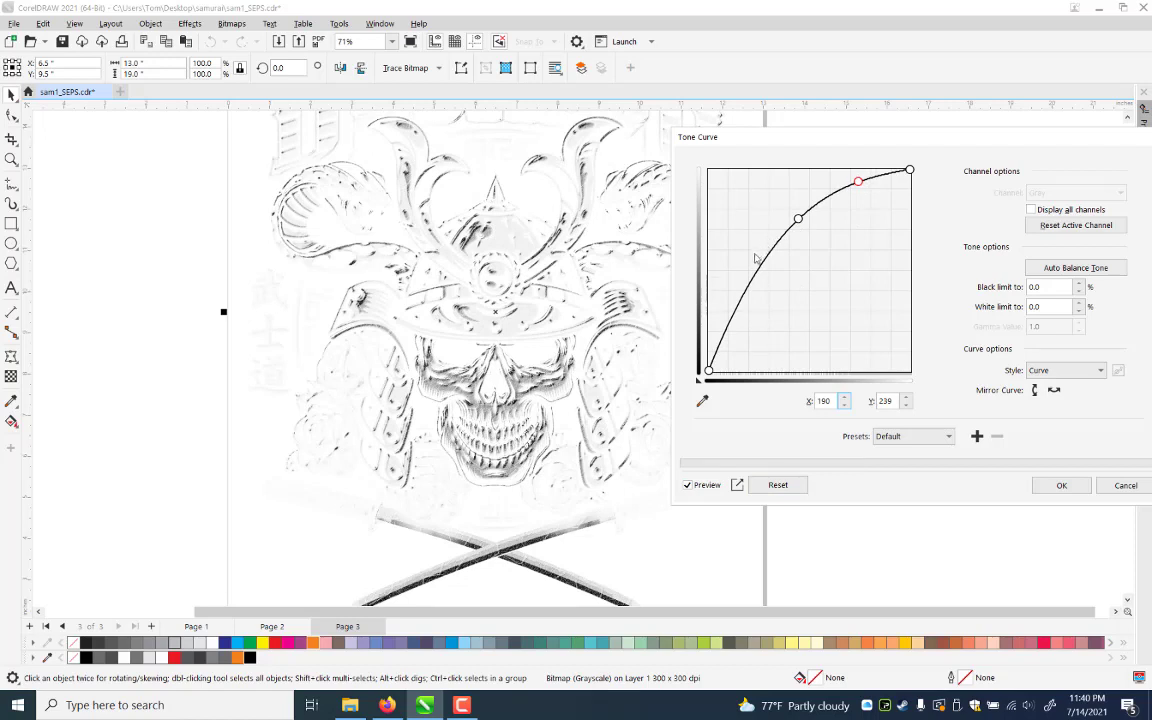
pyautogui.moveTo(752, 266); pyautogui.dragTo(766, 262)
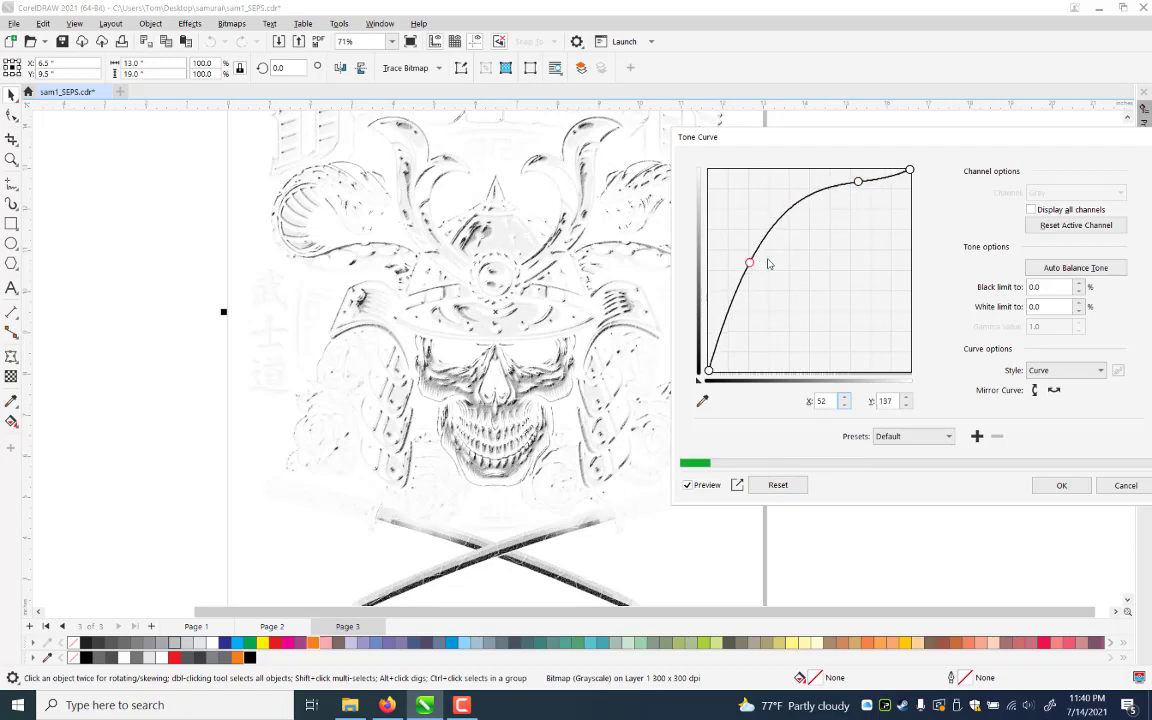
# Fine-tune the curve's highlight point to X 205, Y 253, apply the tone curve and deselect the bitmap
pyautogui.click(863, 190)
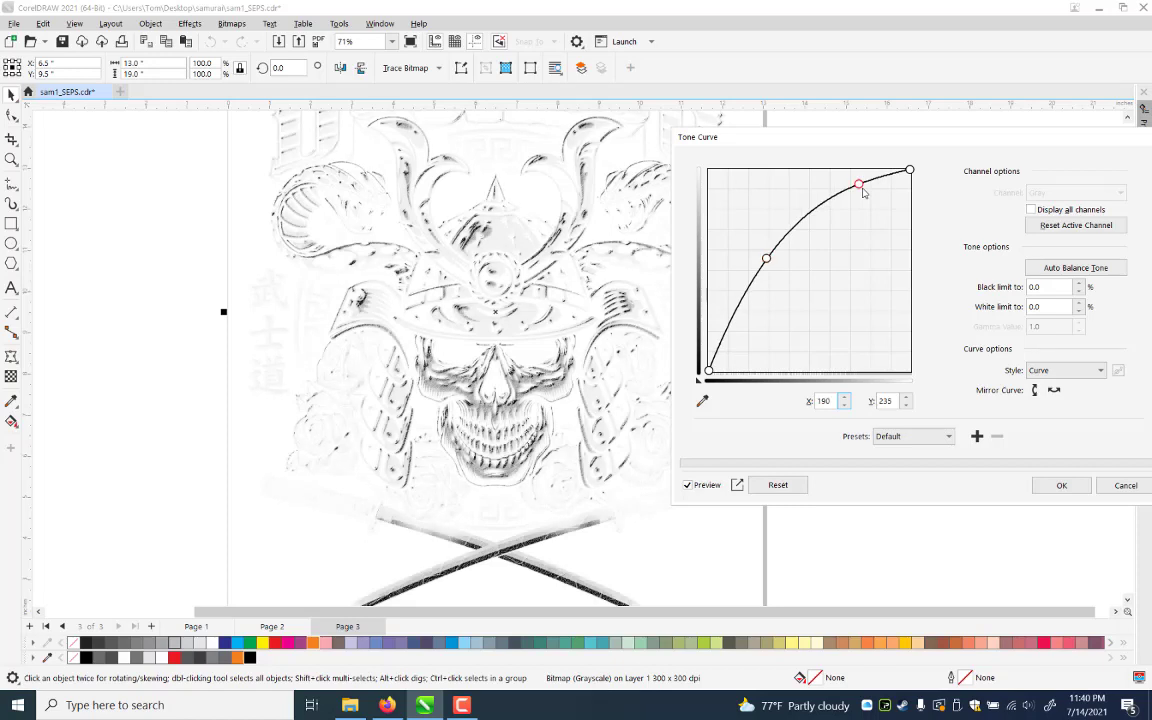
pyautogui.moveTo(864, 192); pyautogui.dragTo(864, 193)
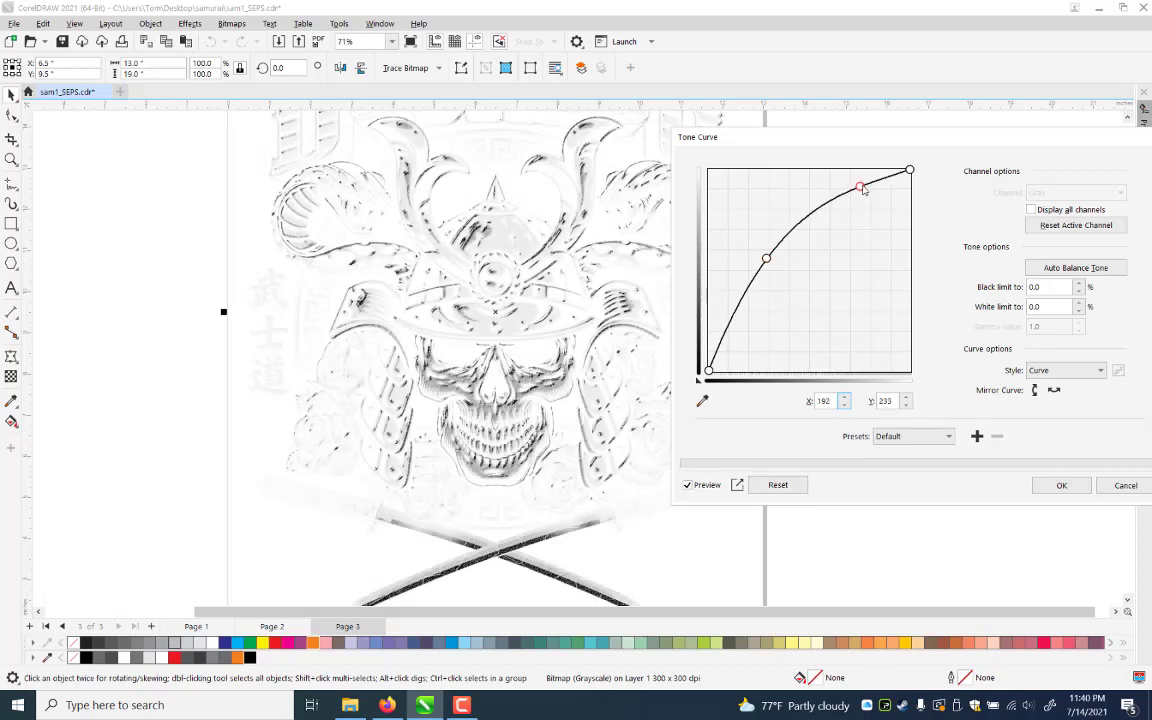
pyautogui.moveTo(864, 189); pyautogui.dragTo(860, 176)
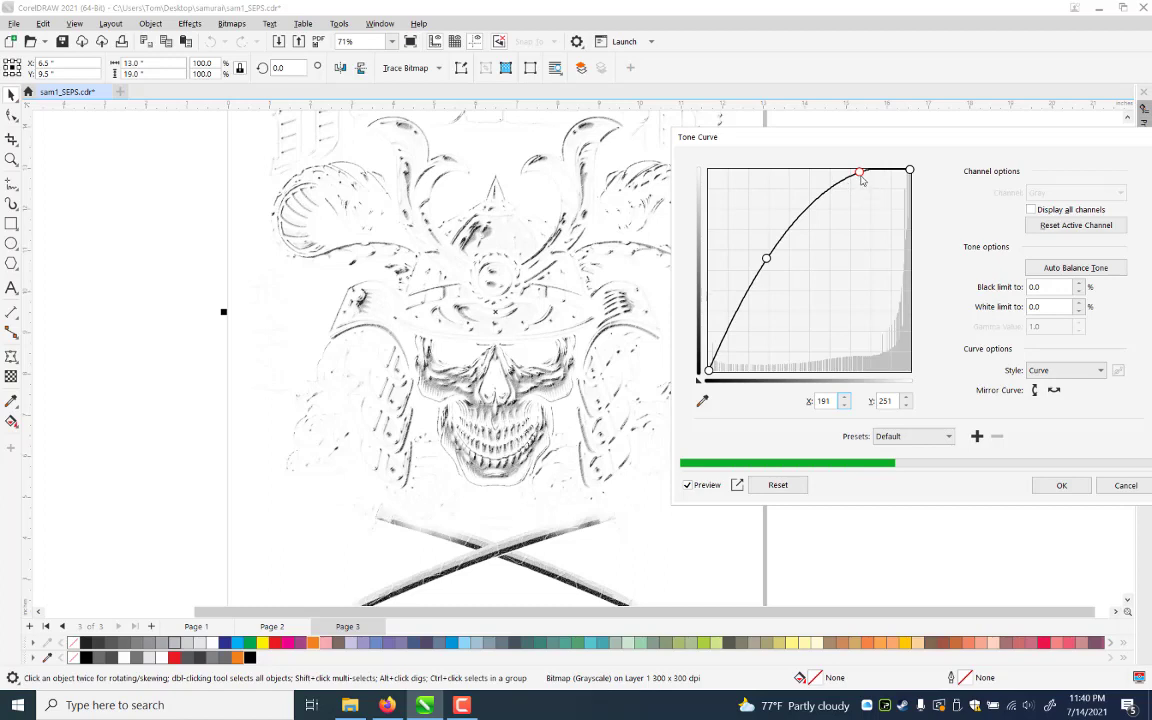
pyautogui.moveTo(861, 176); pyautogui.dragTo(861, 173)
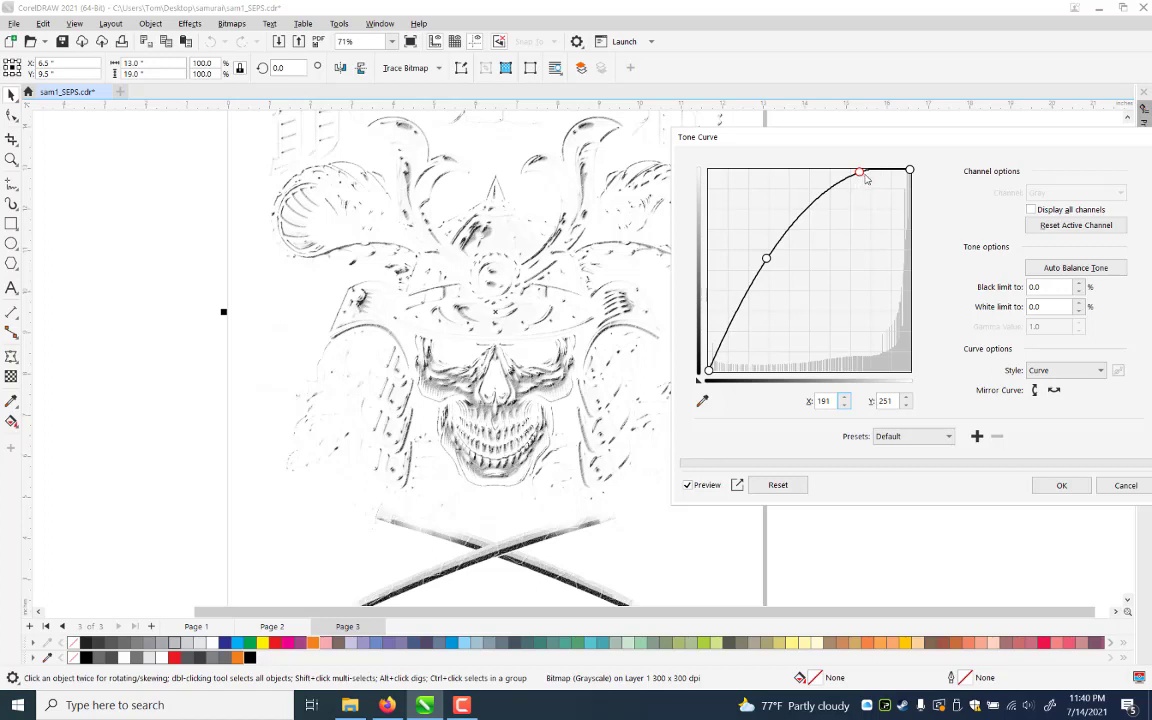
pyautogui.moveTo(859, 172)
pyautogui.mouseDown()
pyautogui.moveTo(880, 180)
pyautogui.moveTo(871, 172)
pyautogui.mouseUp()
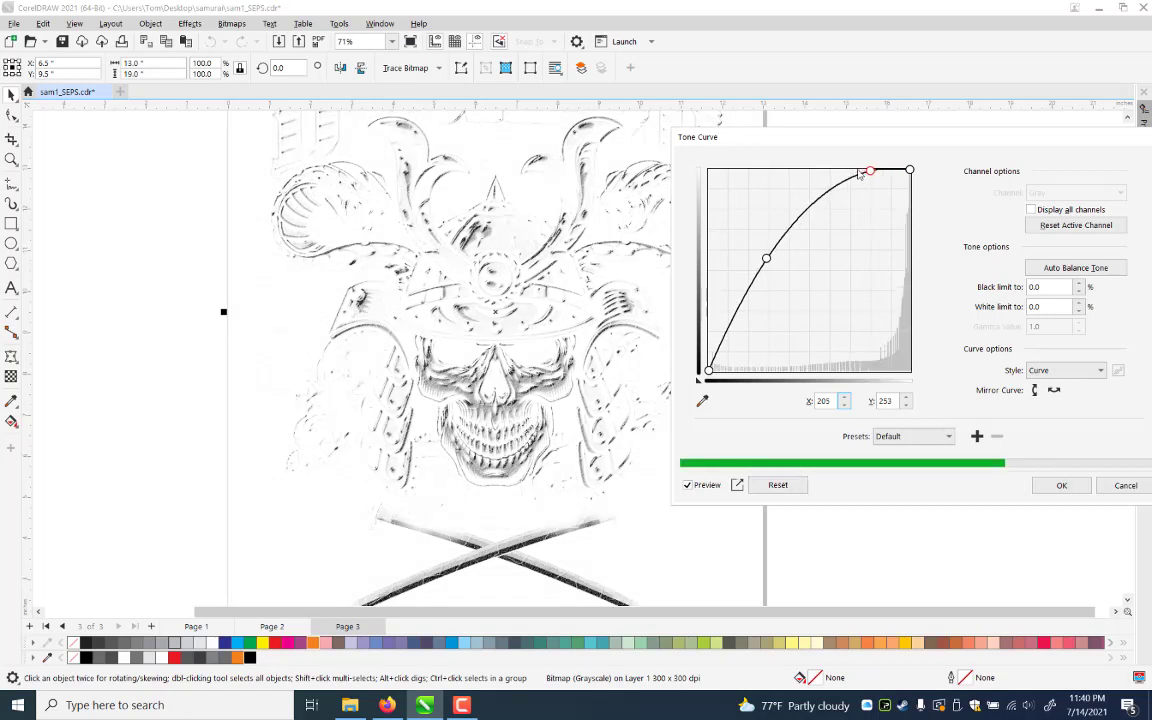
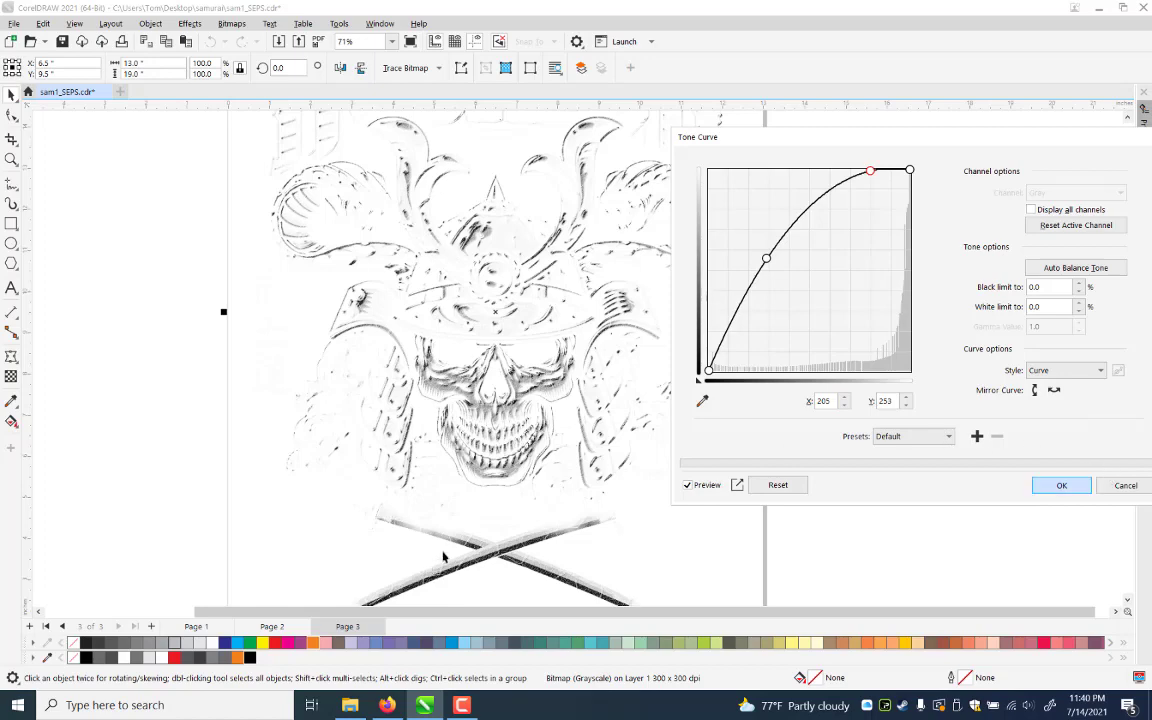
pyautogui.press('Return')
pyautogui.press('Escape')
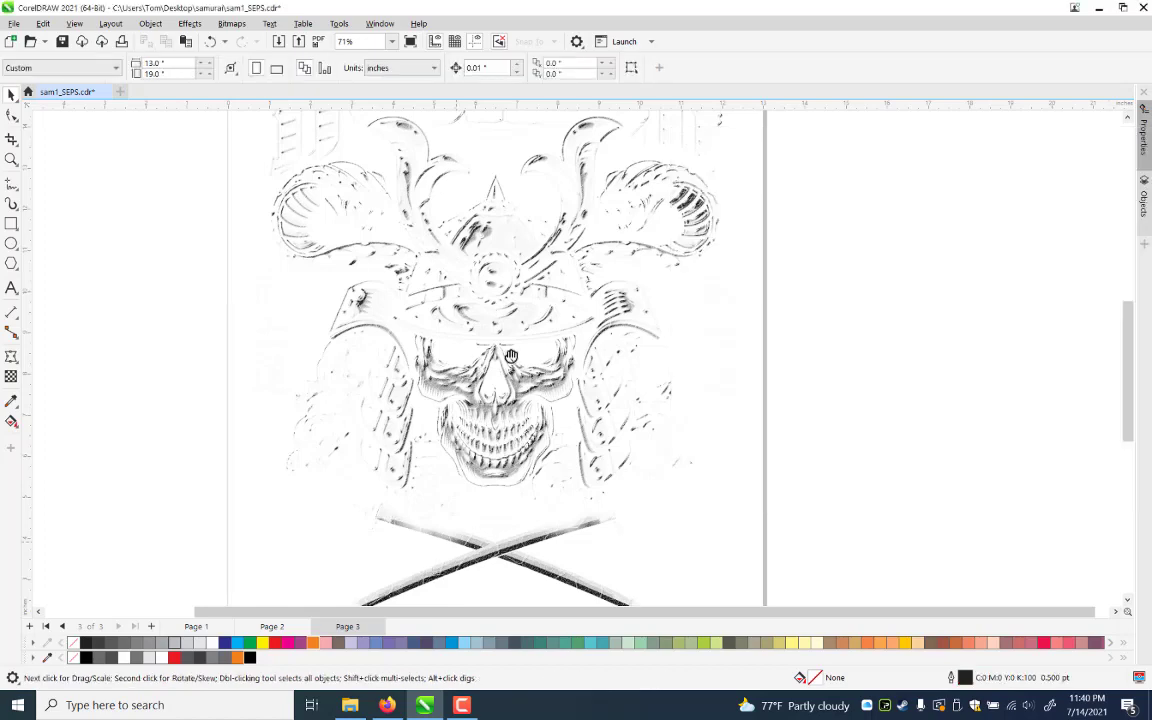
# Check the lower part of Page 3, save the document and return to the full page view
pyautogui.moveTo(493, 531); pyautogui.dragTo(511, 356)
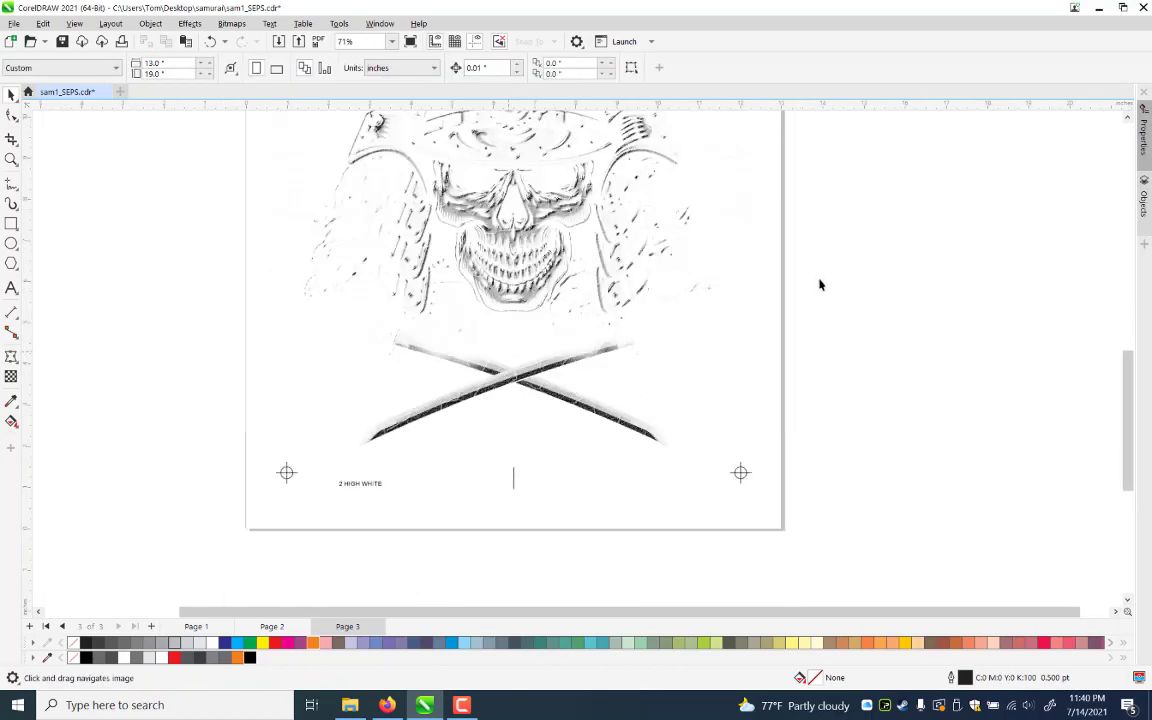
pyautogui.scroll(3, 819, 285)
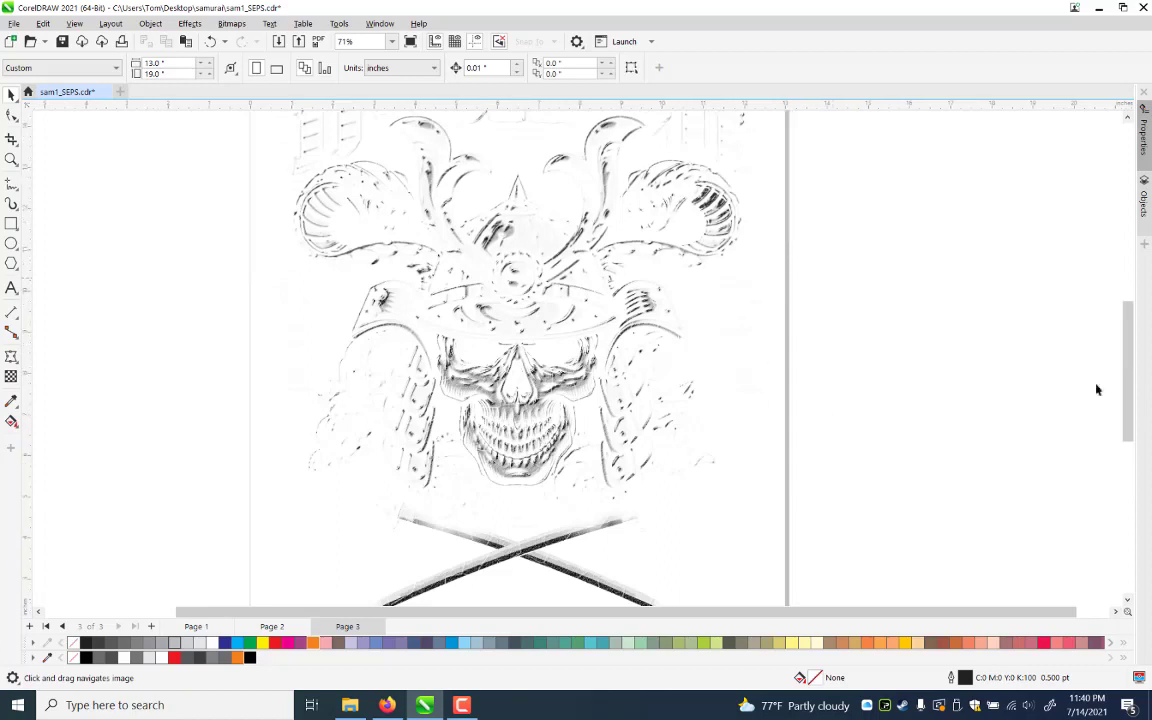
pyautogui.hotkey('ctrl', 'a')
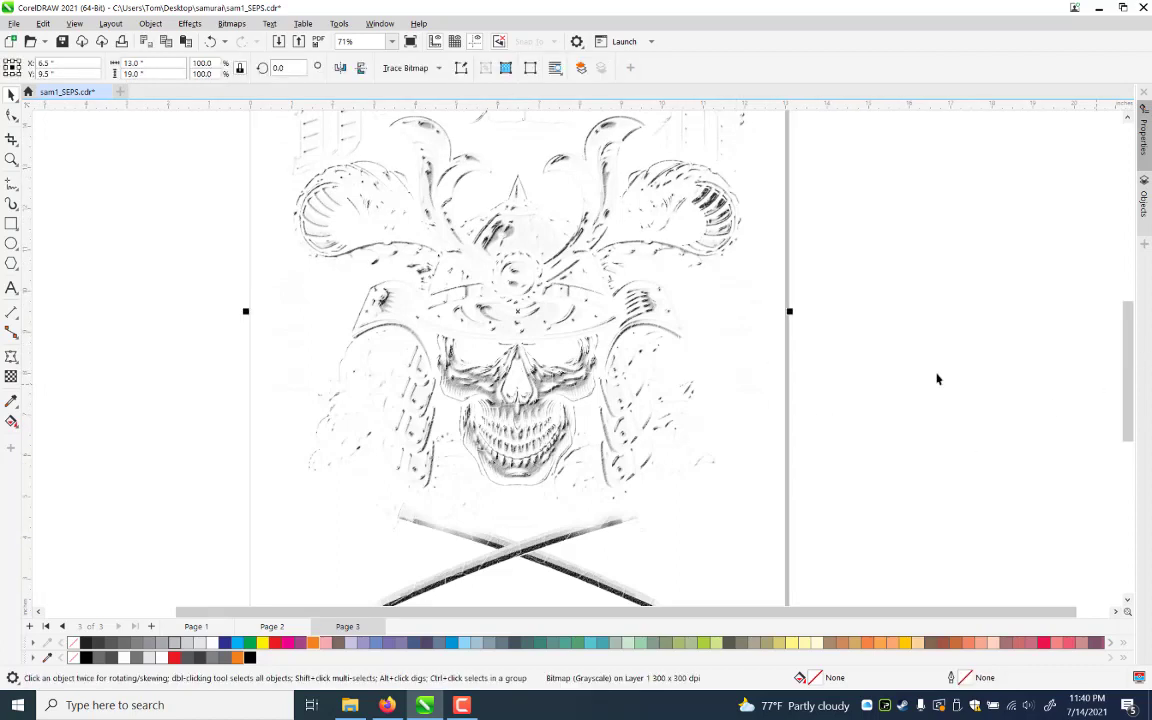
pyautogui.click(864, 454)
pyautogui.hotkey('ctrl', 's')
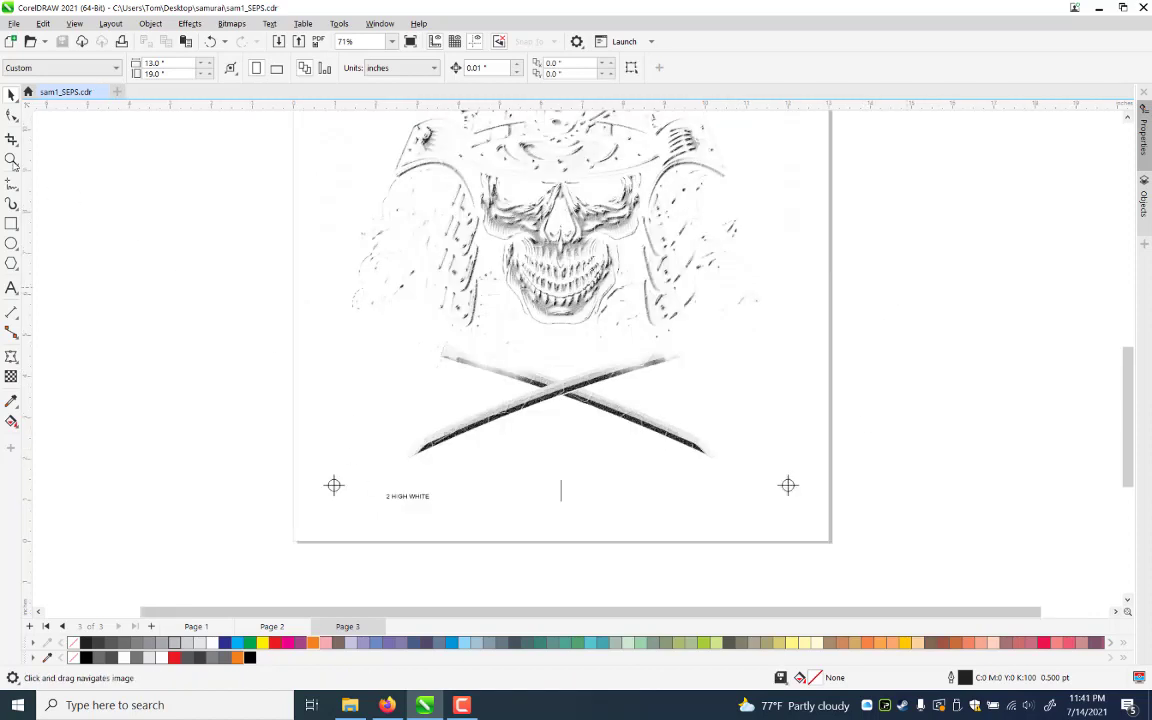
pyautogui.click(11, 160)
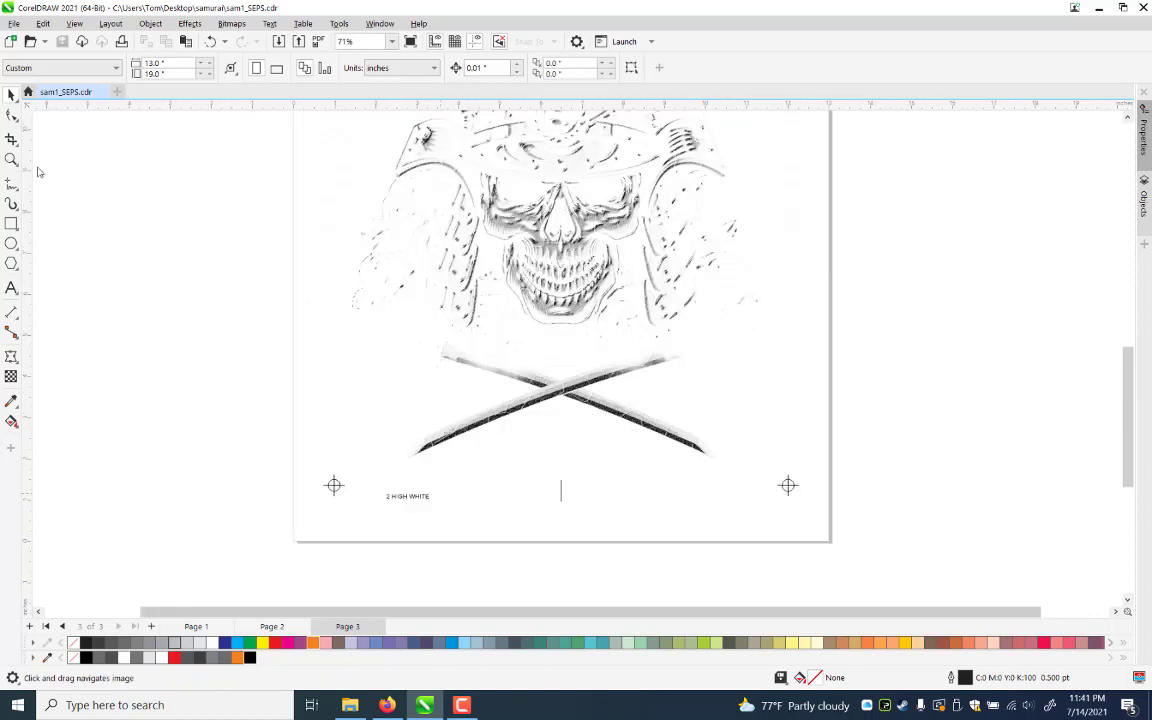
pyautogui.rightClick(430, 351)
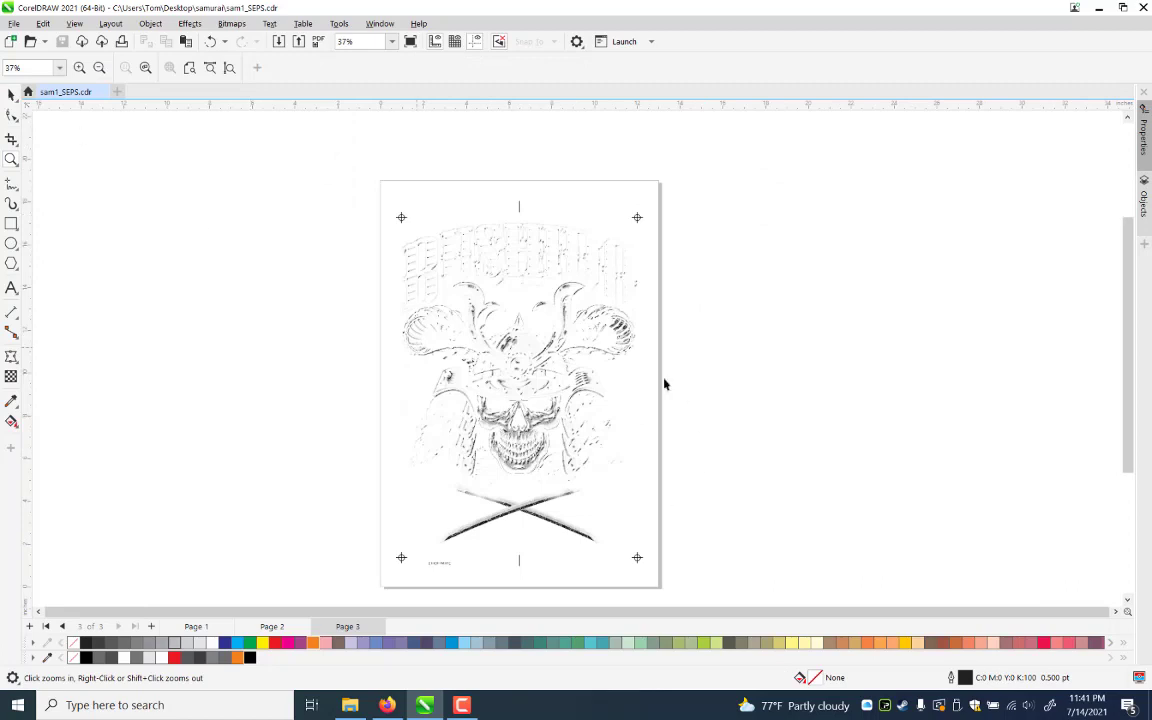
pyautogui.press('space')
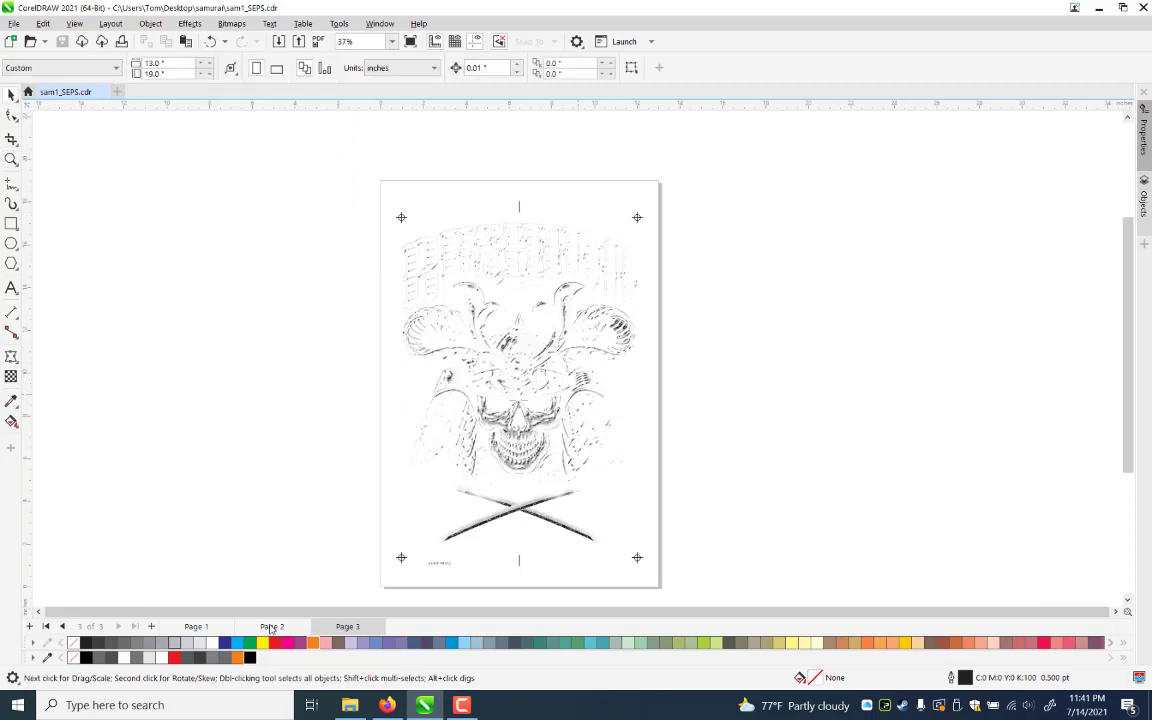
# Insert a new blank page after Page 3 and save the document
pyautogui.press('pageup')
pyautogui.click(348, 627)
pyautogui.rightClick(342, 626)
pyautogui.press('Down')
pyautogui.press('Down')
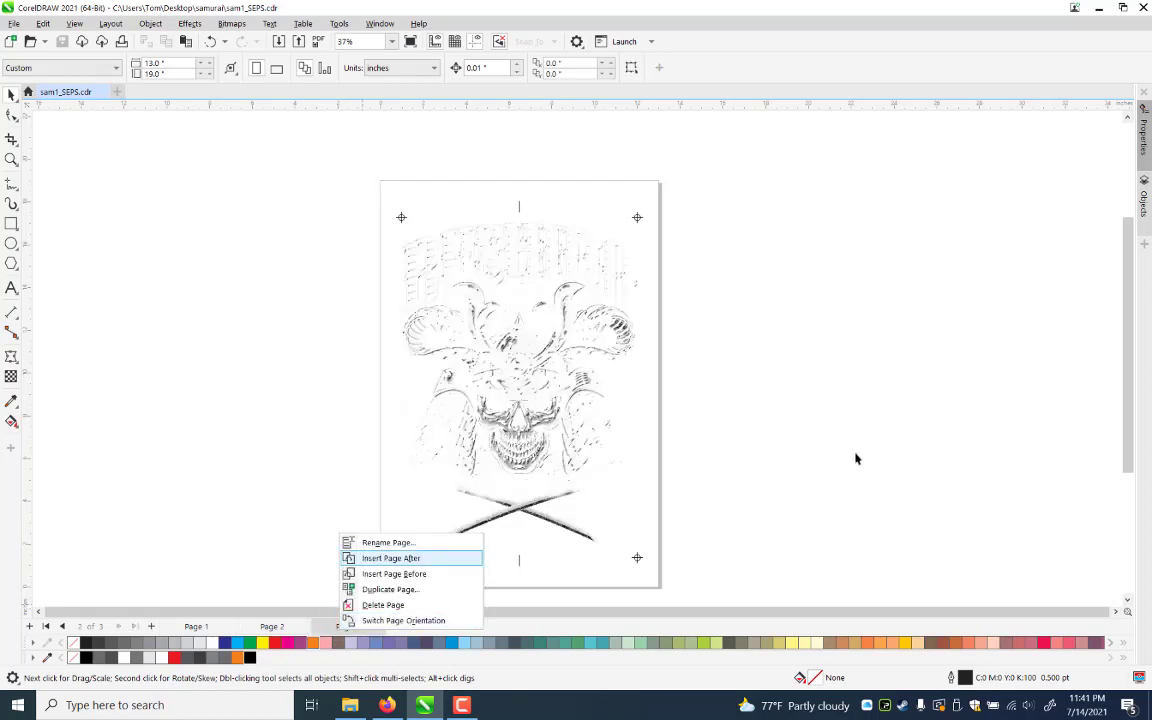
pyautogui.press('Return')
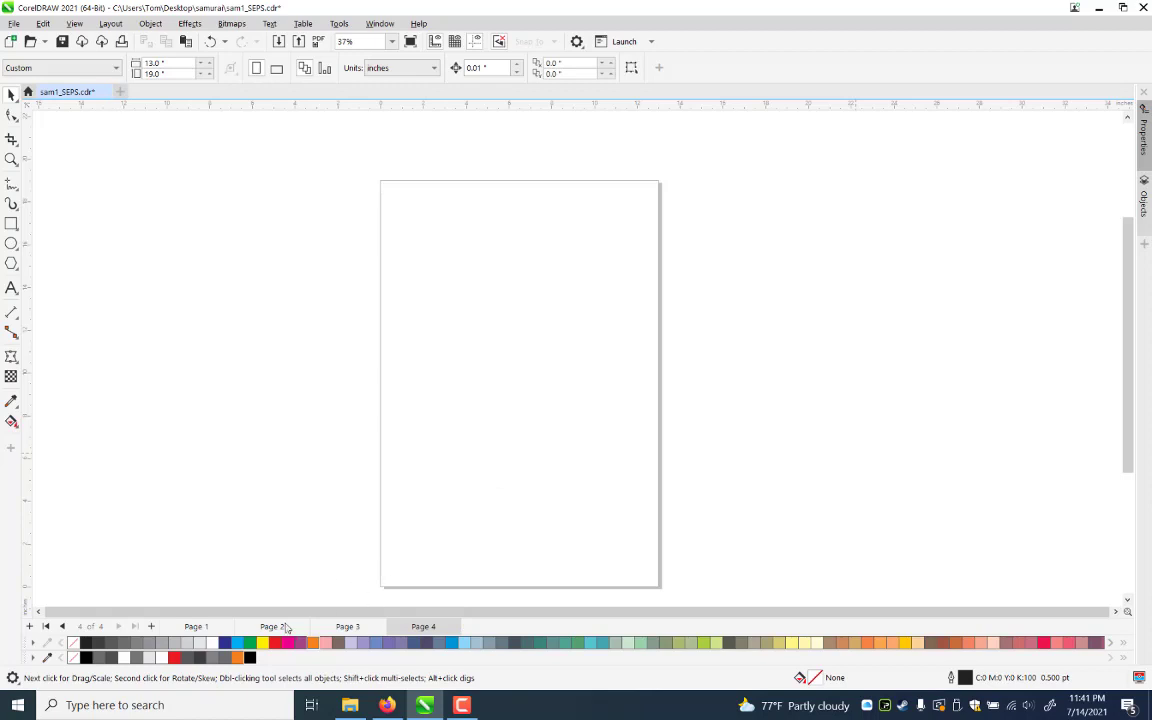
pyautogui.hotkey('ctrl', 's')
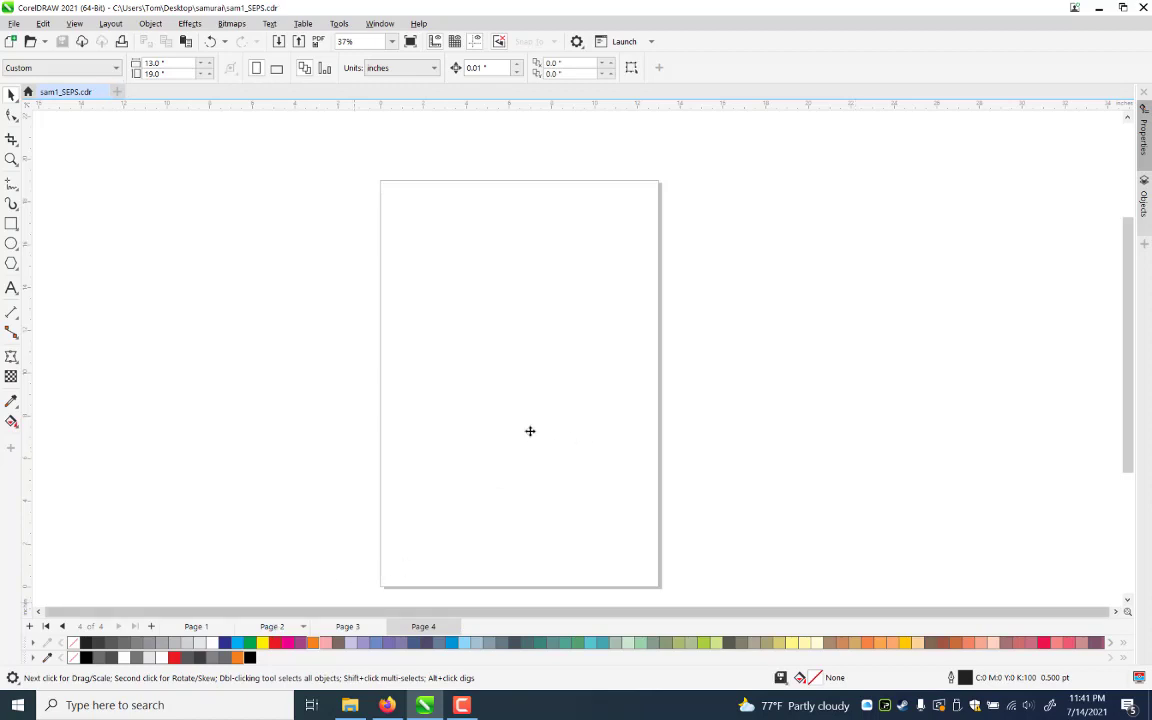
# Copy the artwork bitmap, registration marks and label from Page 2 onto the blank Page 4
pyautogui.press('pageup')
pyautogui.press('pageup')
pyautogui.click(497, 194)
pyautogui.click(730, 154)
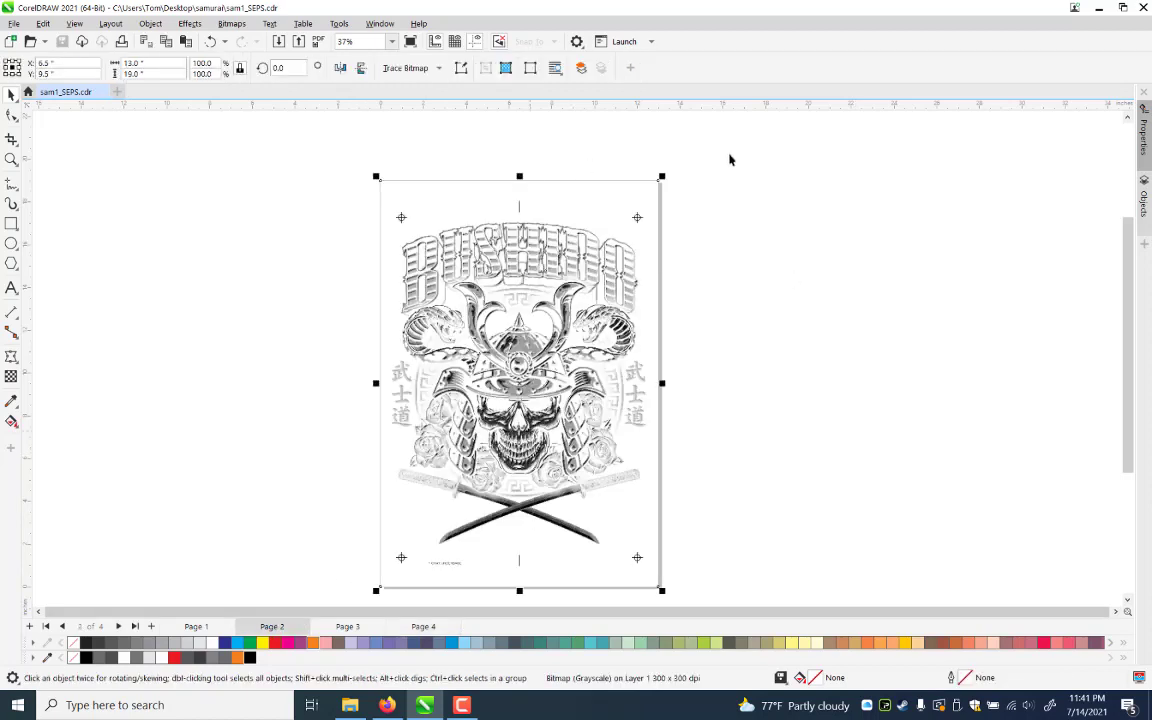
pyautogui.moveTo(299, 609); pyautogui.dragTo(316, 597)
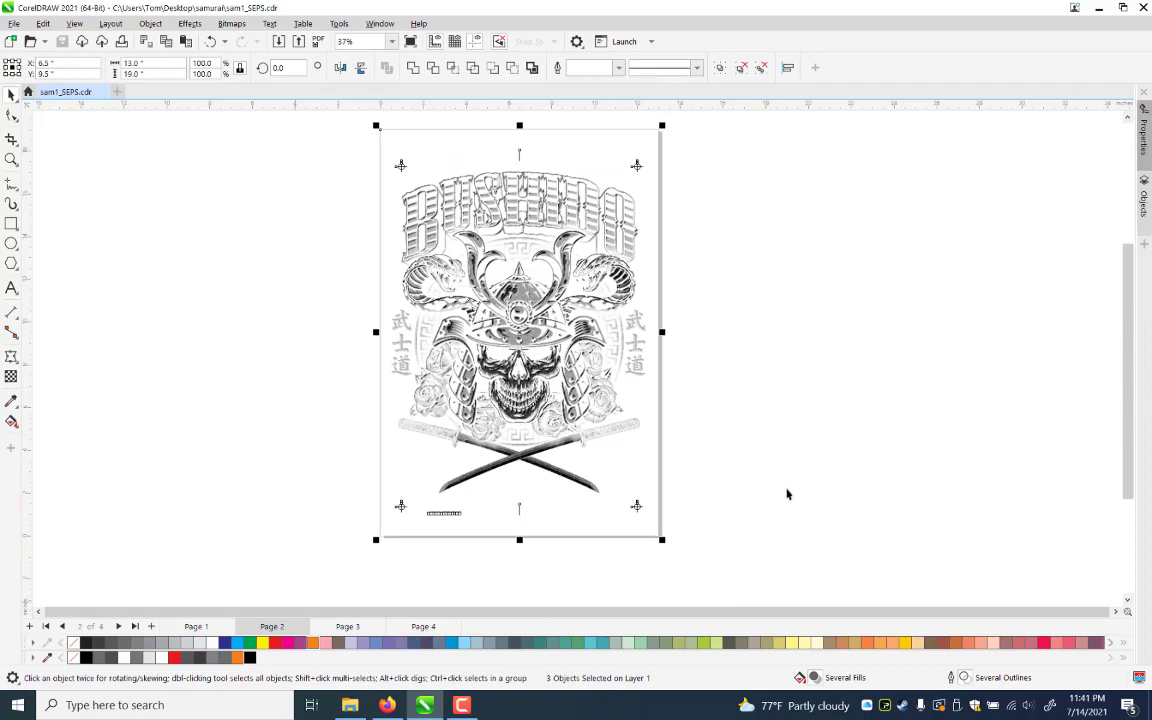
pyautogui.press('pagedown')
pyautogui.press('pagedown')
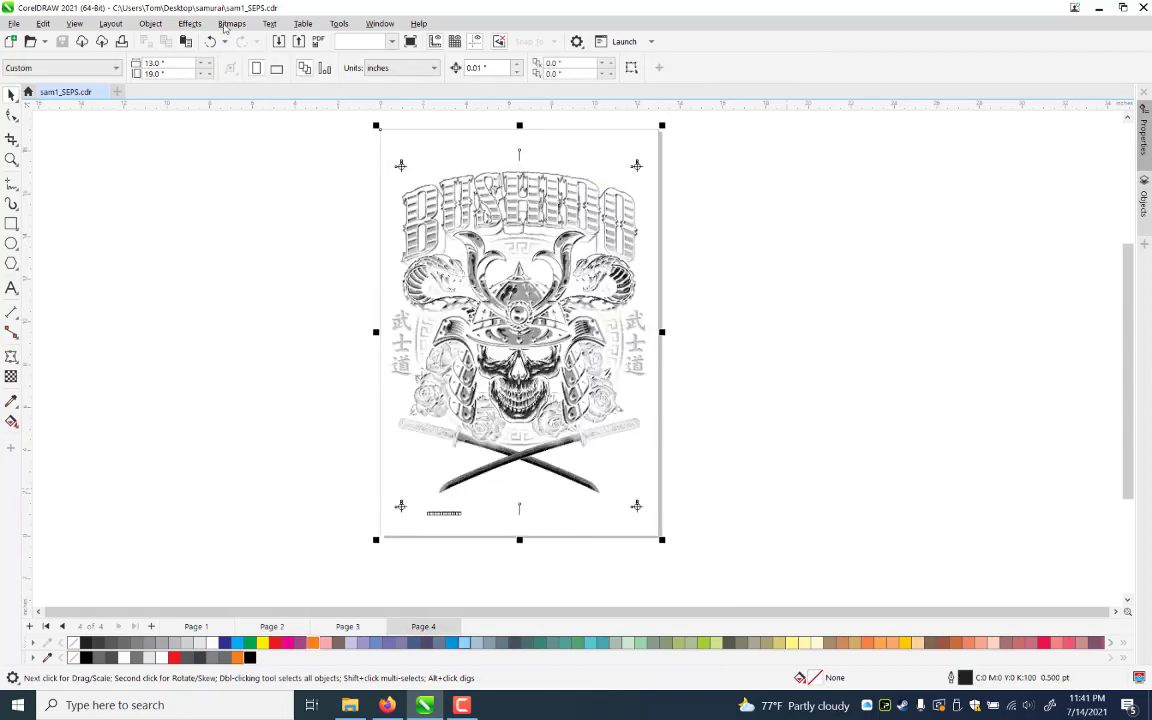
# Convert the copied objects on Page 4 into a single grayscale 8-bit bitmap at 600 dpi
pyautogui.hotkey('alt', 'b')
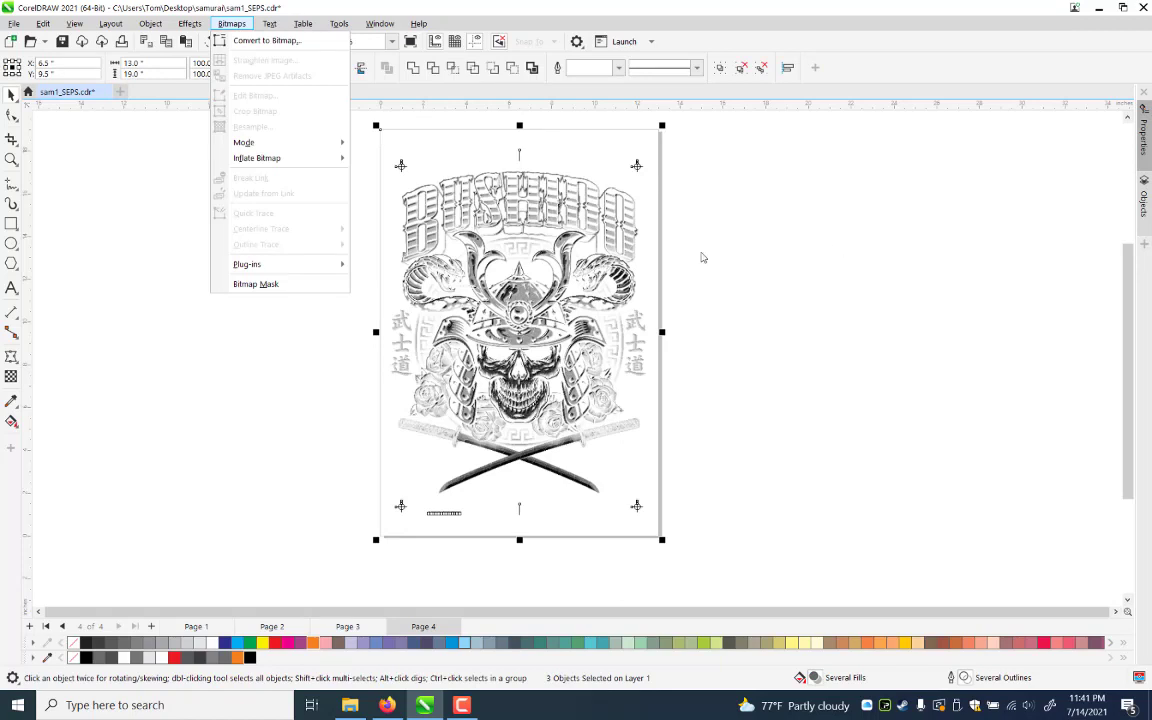
pyautogui.press('Escape')
pyautogui.hotkey('alt', 'b')
pyautogui.press('p')
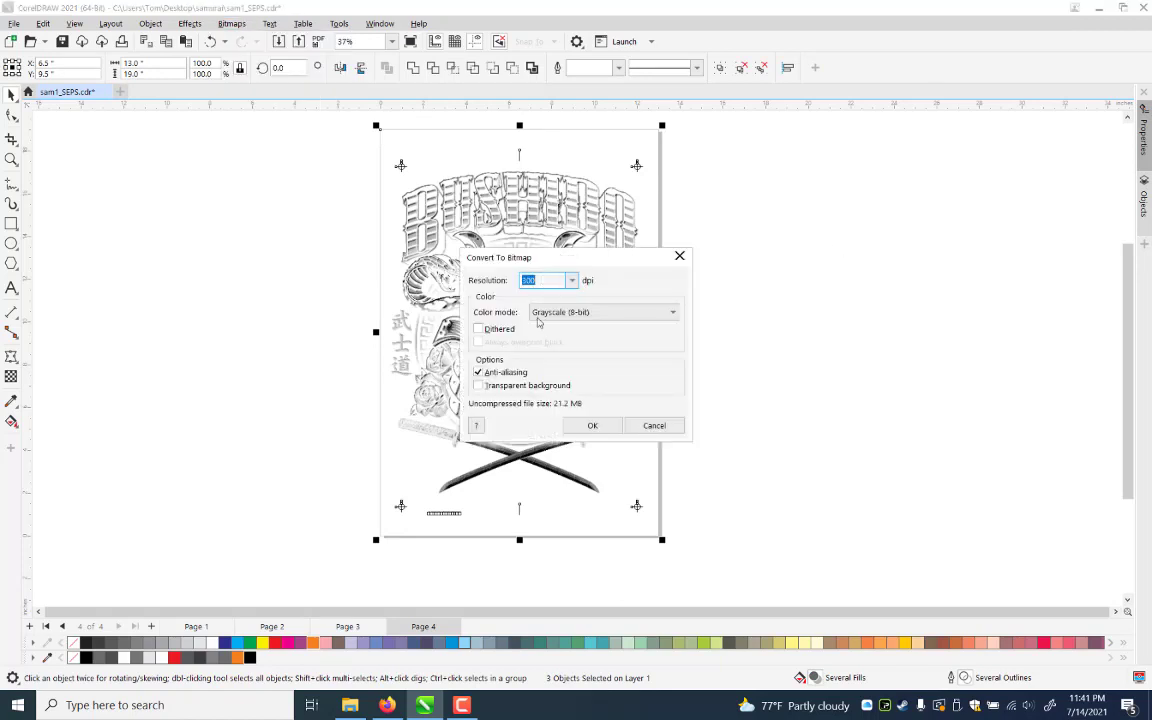
pyautogui.write('600')
pyautogui.press('Return')
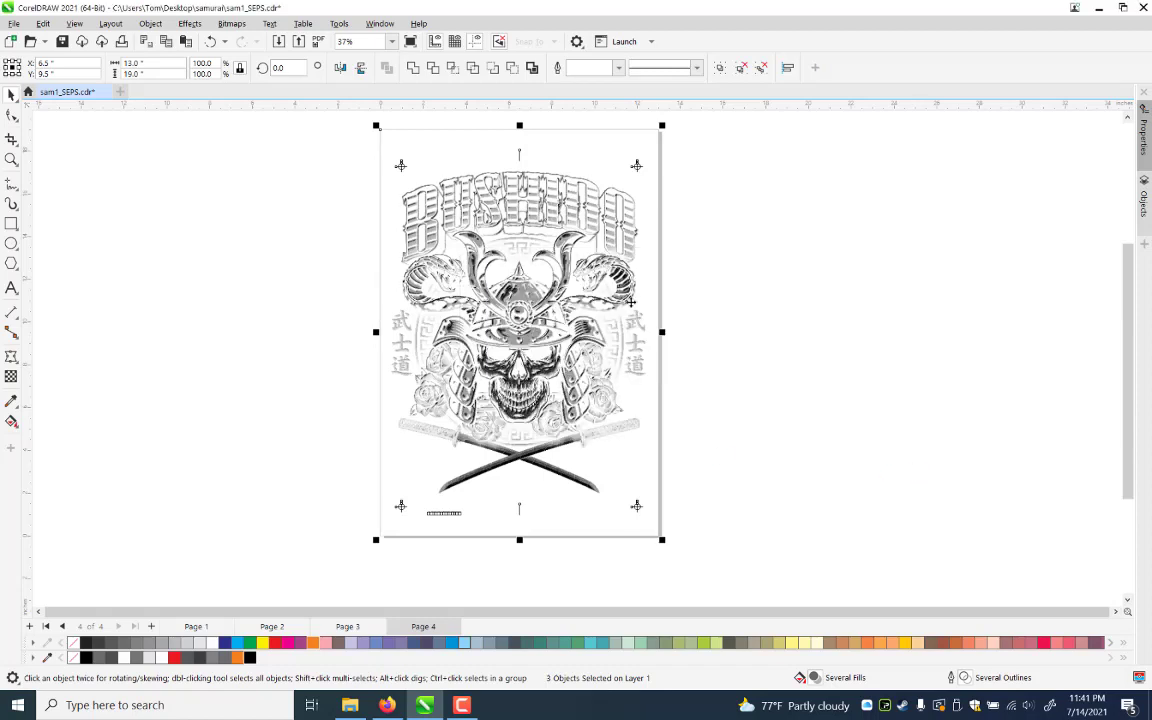
# Start a 1-bit black-and-white conversion of the Page 4 bitmap with the Halftone method
pyautogui.click(9, 159)
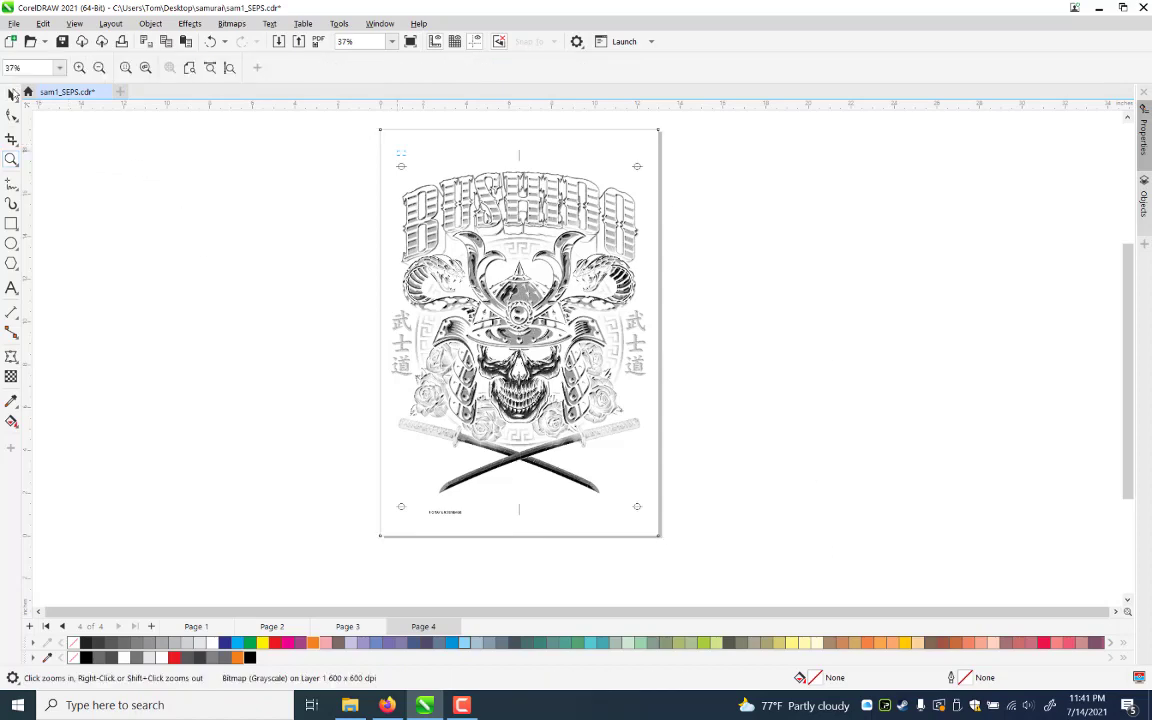
pyautogui.moveTo(397, 150); pyautogui.dragTo(722, 300)
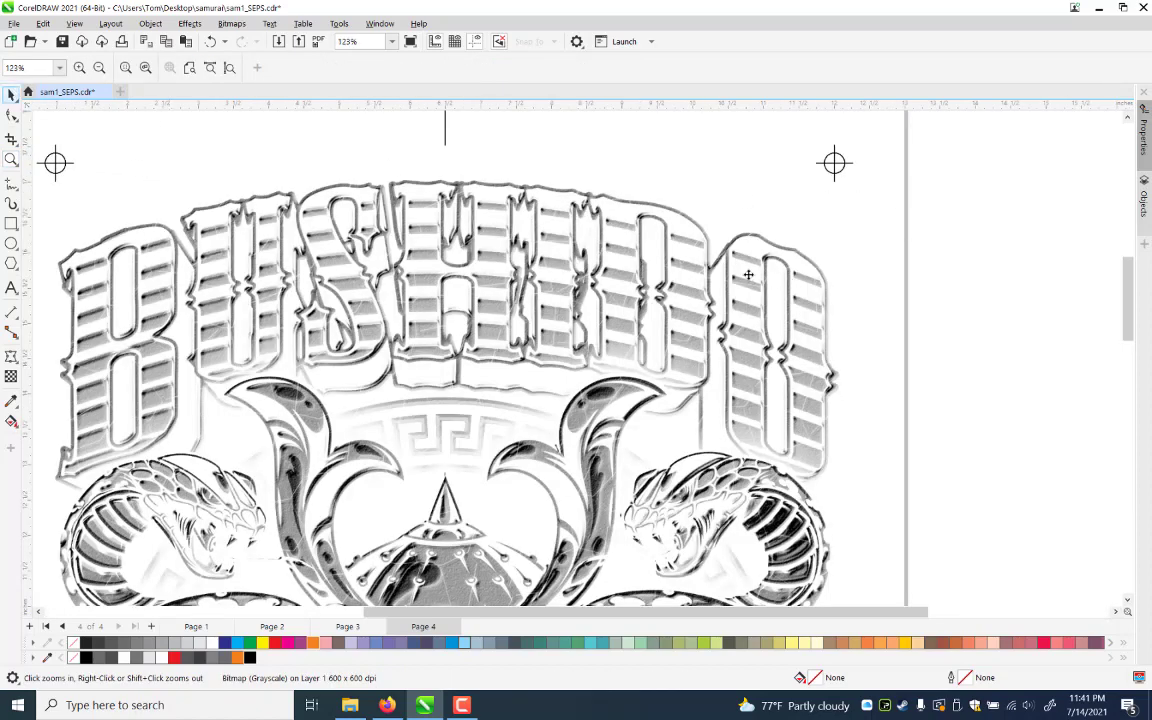
pyautogui.press('space')
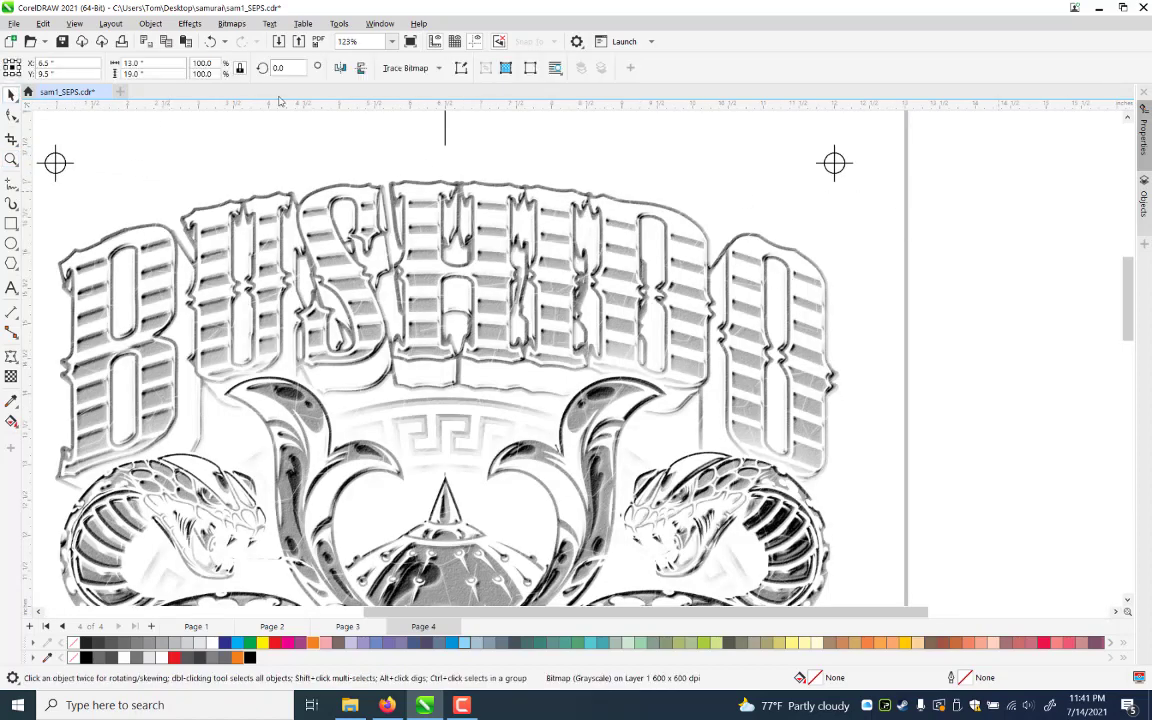
pyautogui.click(232, 24)
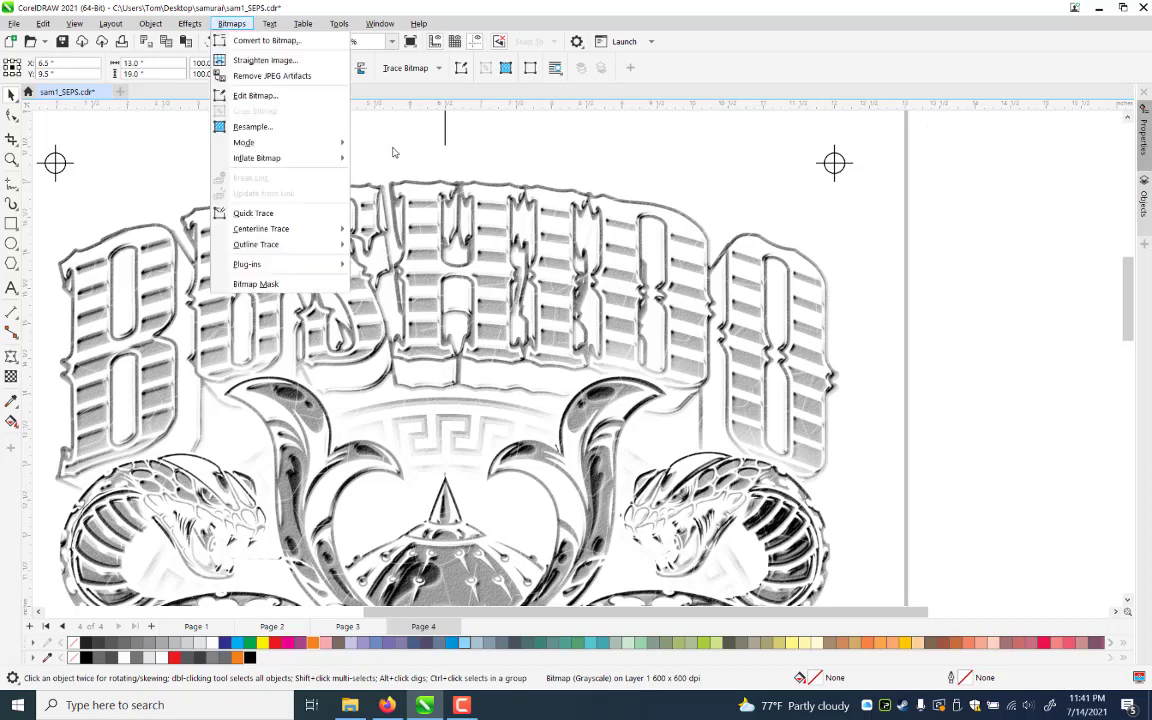
pyautogui.click(243, 142)
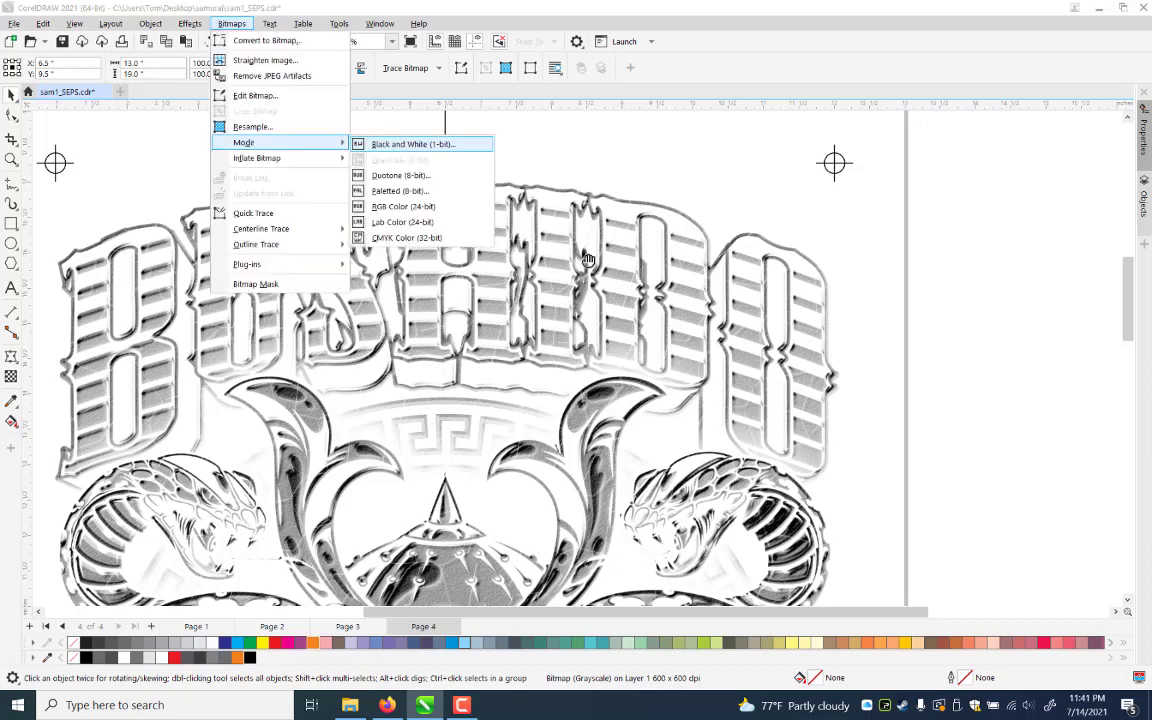
pyautogui.click(523, 228)
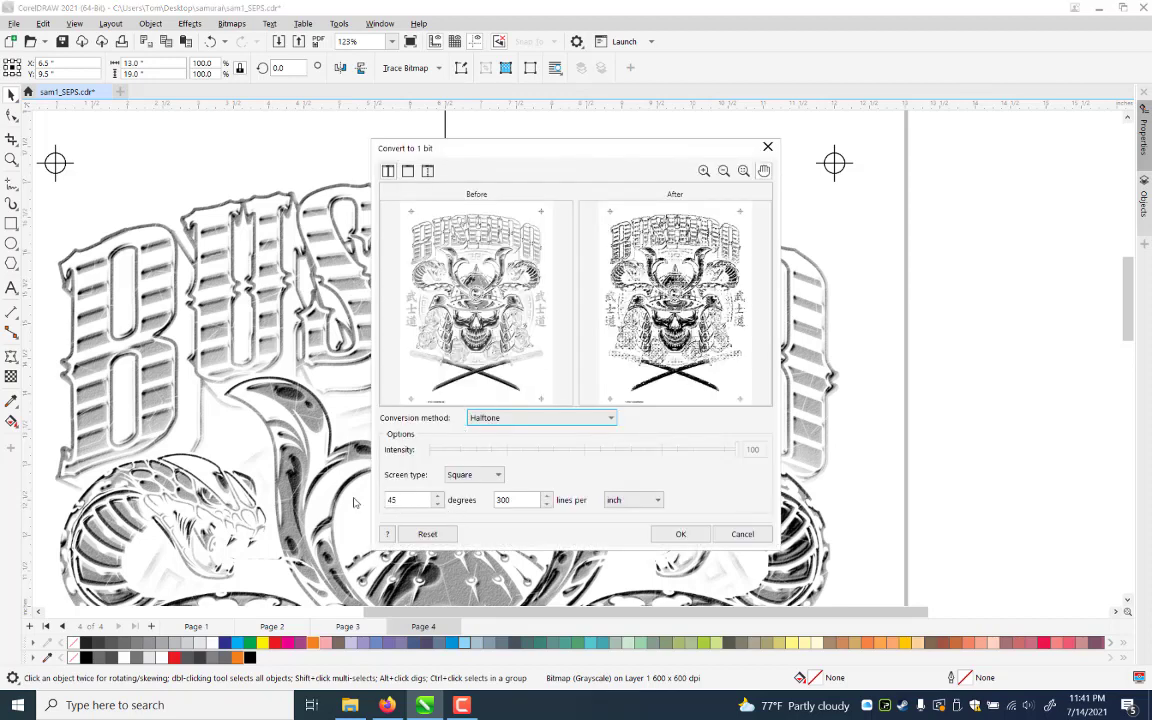
# Set a round halftone screen at 22 degrees and 42 lines per inch, and apply the 1-bit conversion
pyautogui.press('Tab')
pyautogui.press('Tab')
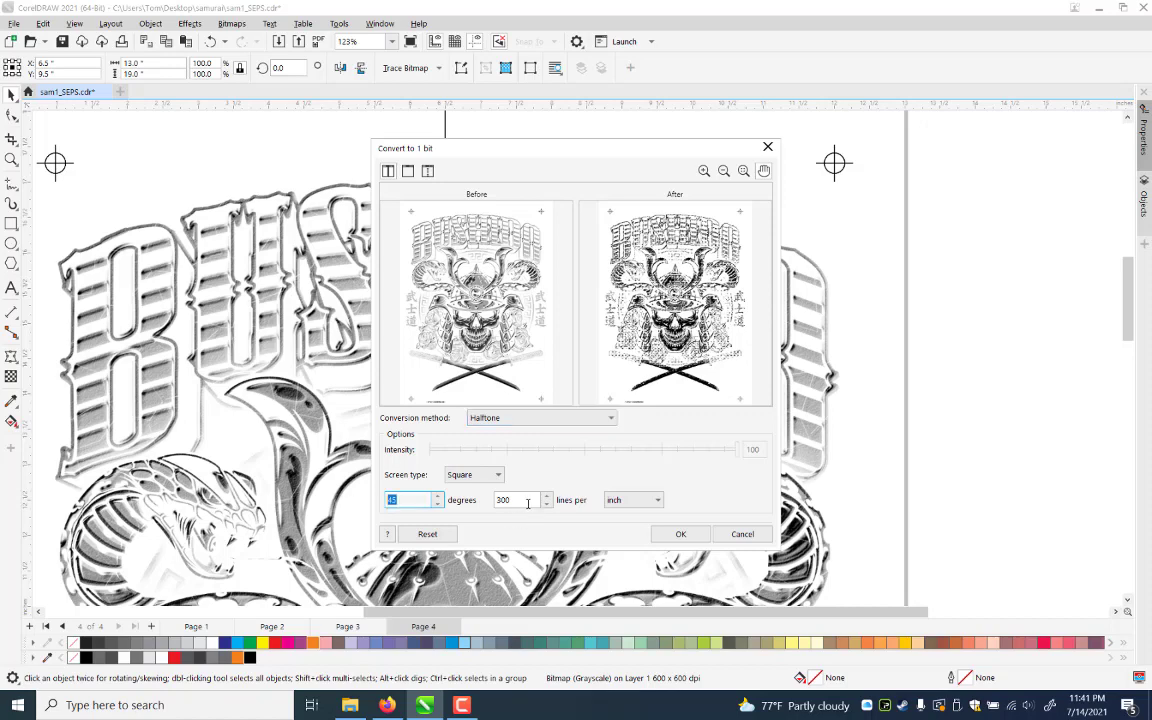
pyautogui.write('22')
pyautogui.click(516, 500)
pyautogui.press('Tab')
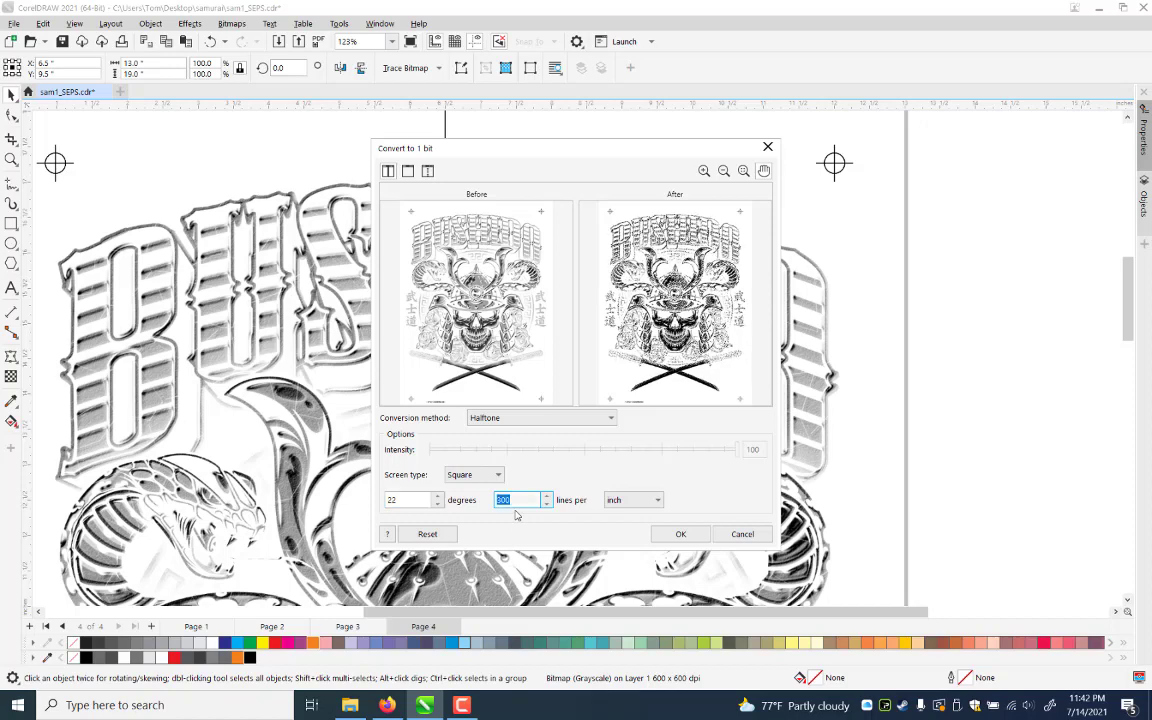
pyautogui.write('5')
pyautogui.write('42')
pyautogui.click(498, 477)
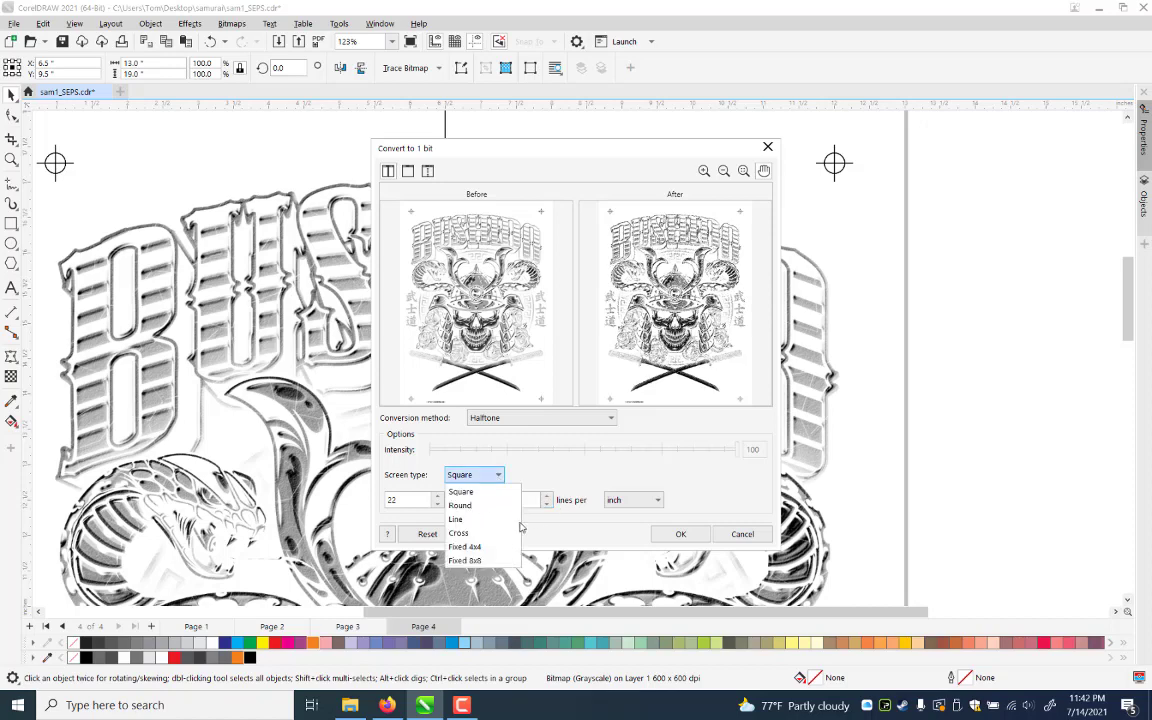
pyautogui.click(468, 505)
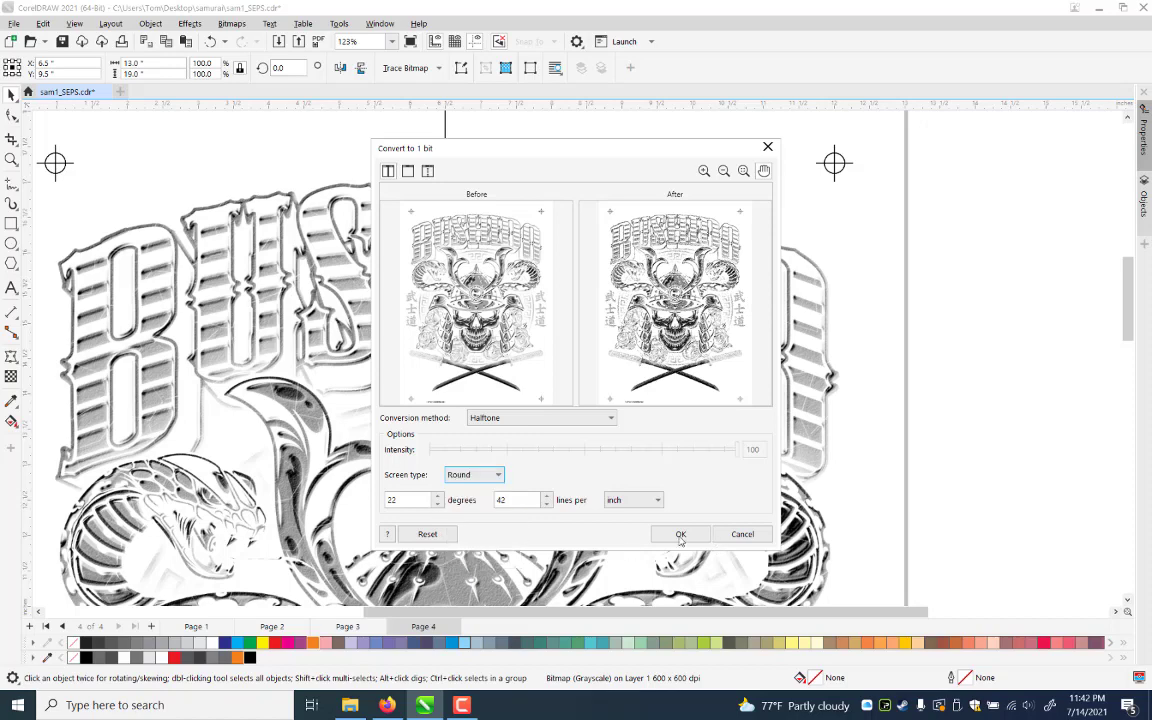
pyautogui.click(680, 535)
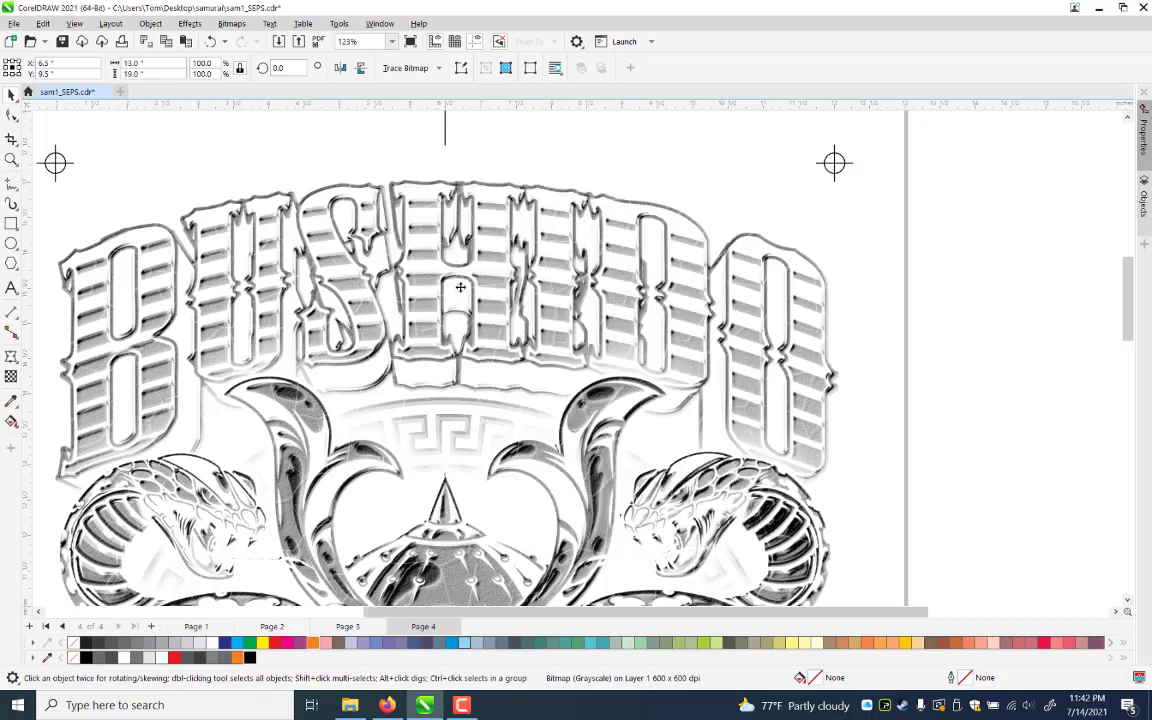
# Copy the black background rectangle from Page 1 and place it behind the halftone bitmap on Page 4
pyautogui.click(11, 159)
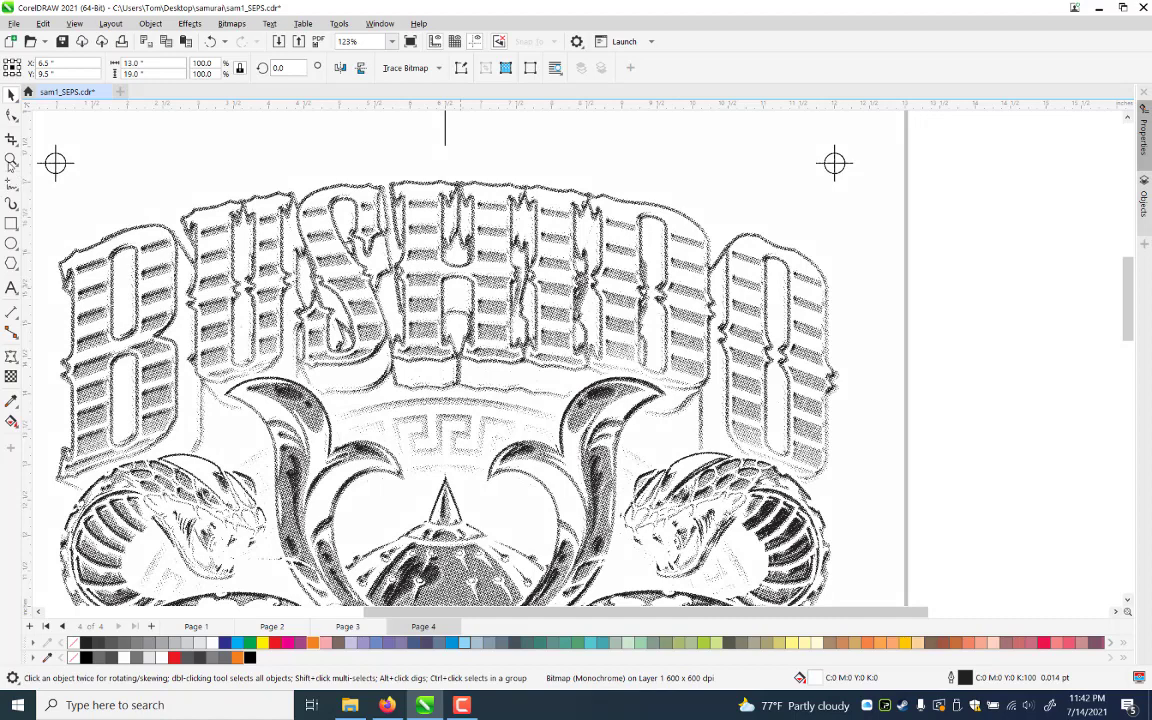
pyautogui.rightClick(145, 140)
pyautogui.click(12, 95)
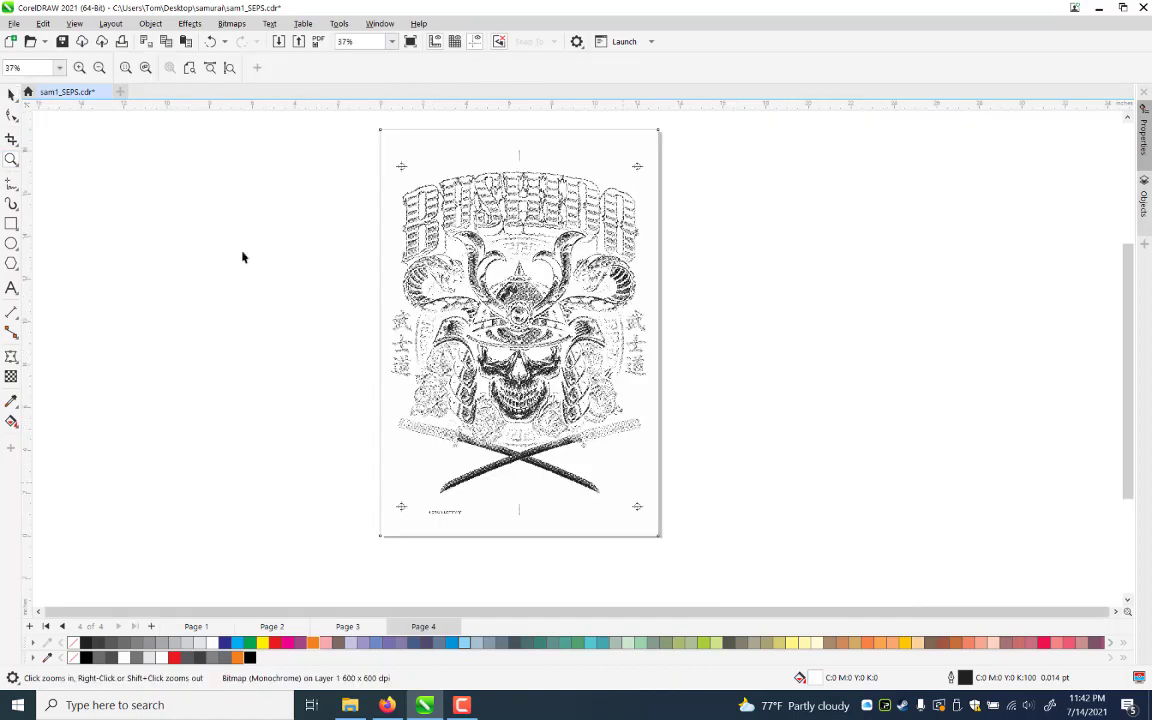
pyautogui.click(364, 628)
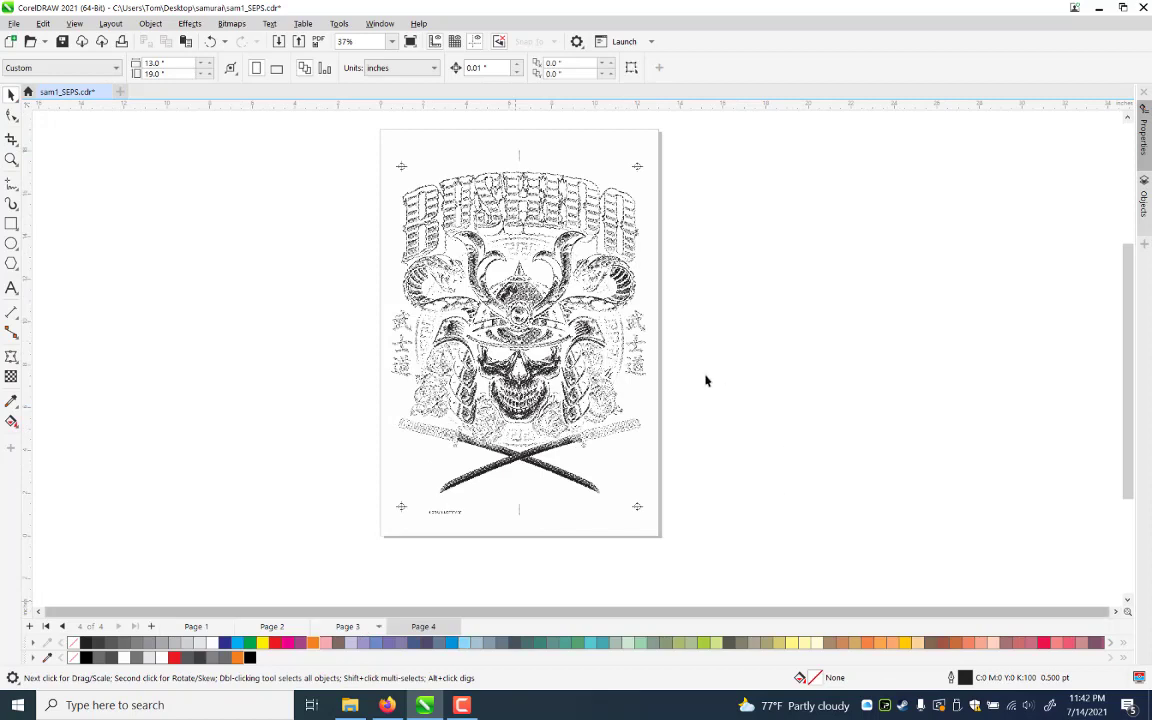
pyautogui.click(443, 625)
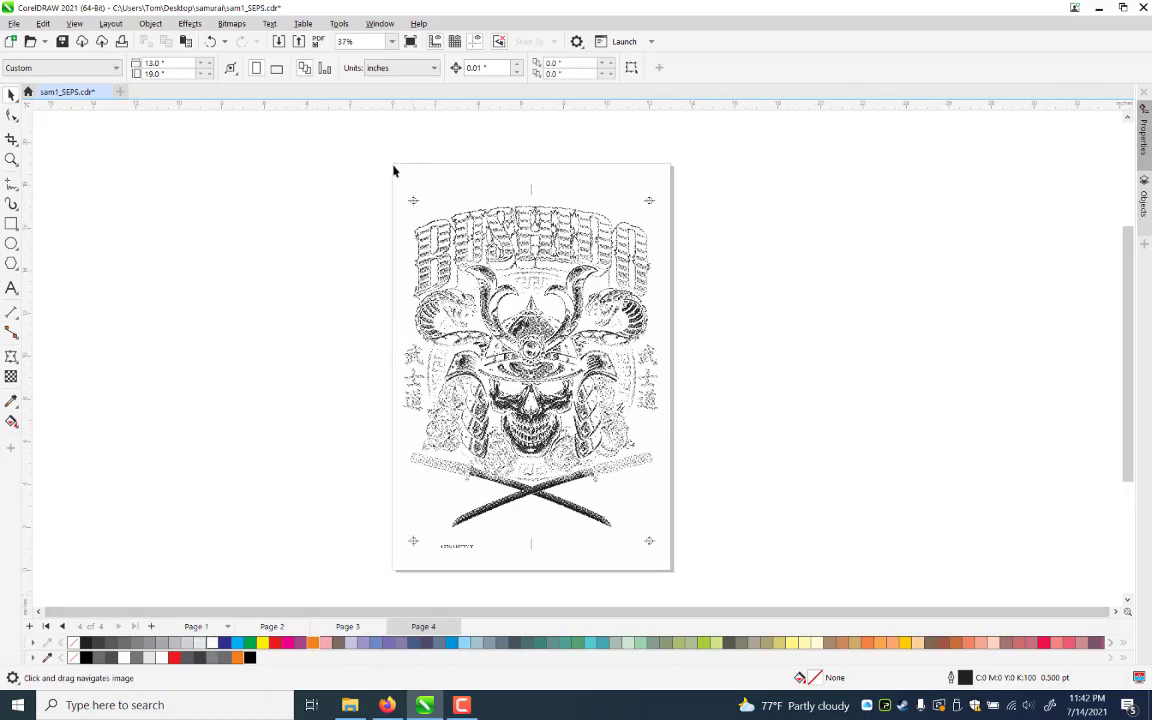
pyautogui.press('pageup')
pyautogui.press('pageup')
pyautogui.press('pageup')
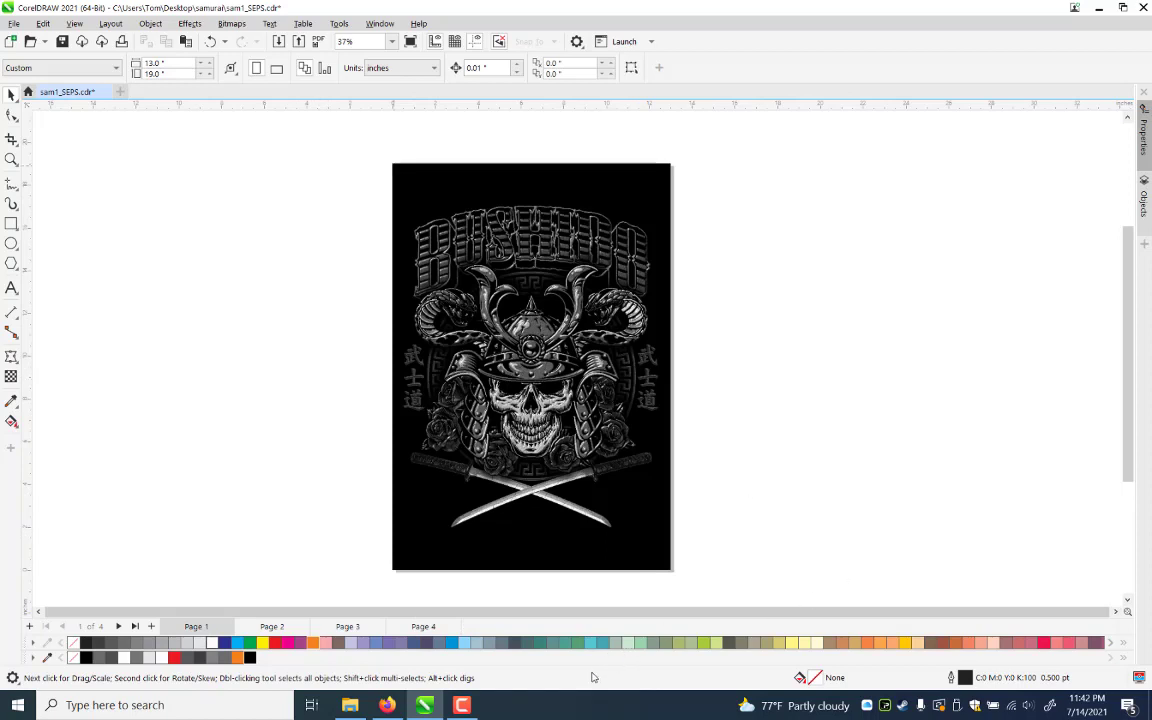
pyautogui.hotkey('ctrl', 'a')
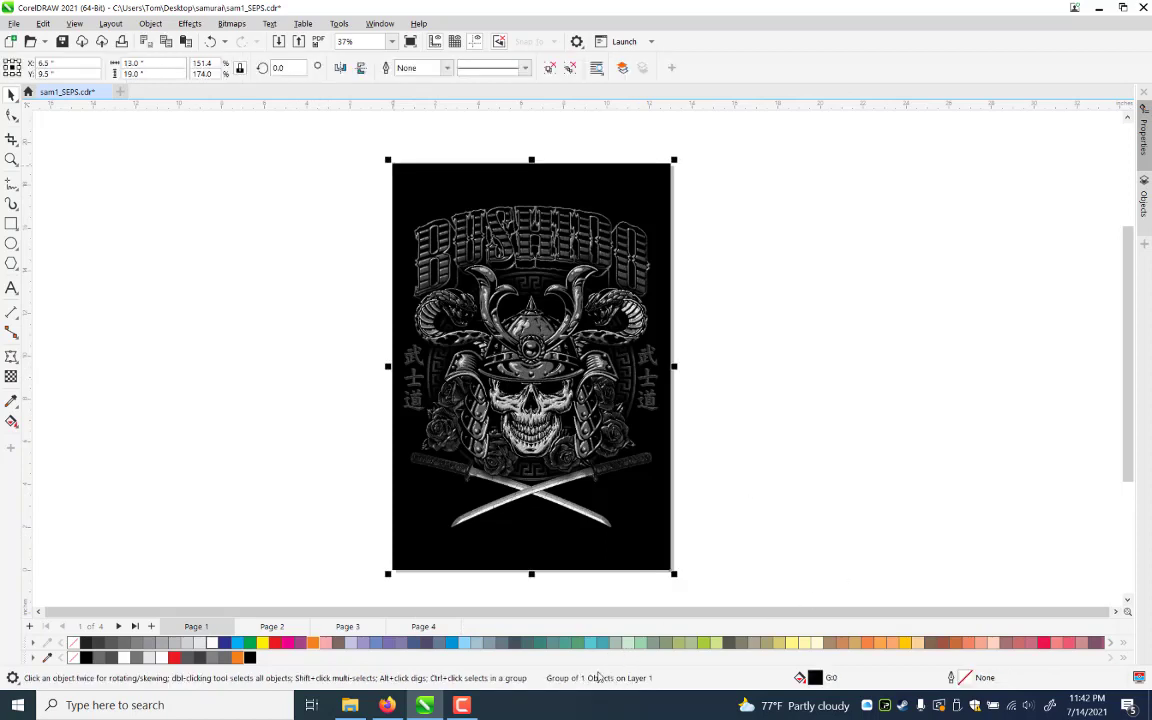
pyautogui.keyDown('ctrl'); pyautogui.click(400, 172); pyautogui.keyUp('ctrl')
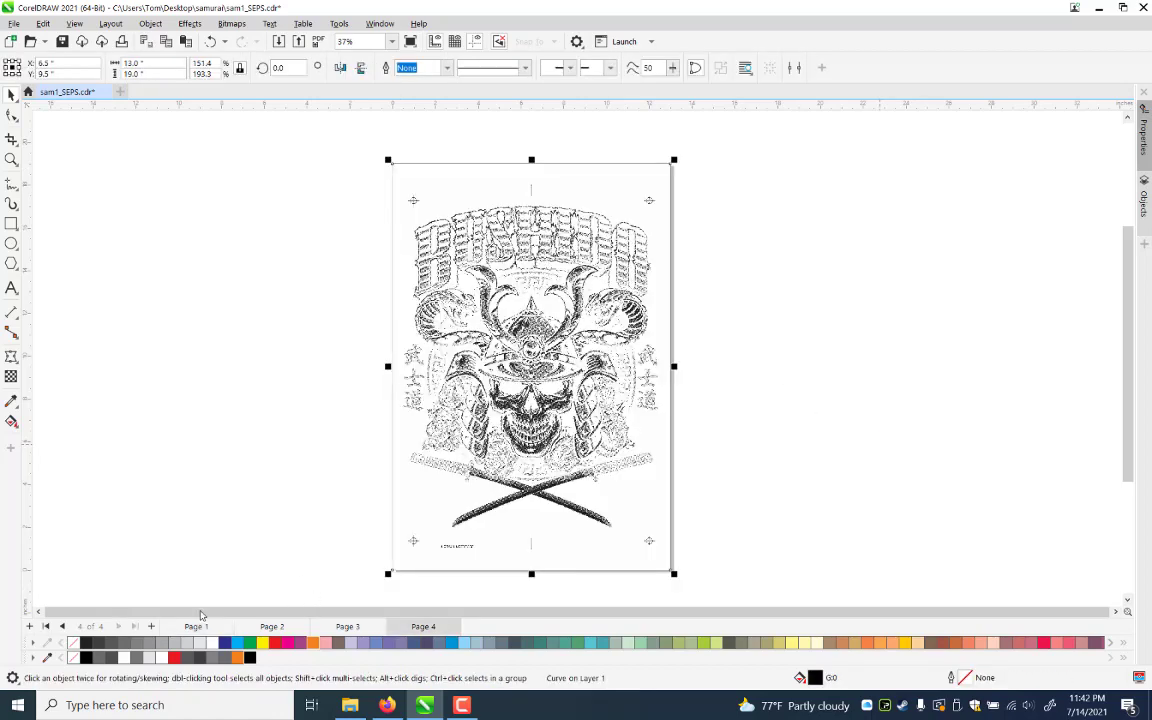
pyautogui.click(350, 589)
# Remove the halftone bitmap's white fill, color its dots 60% Black and deselect it
pyautogui.hotkey('ctrl', 'a')
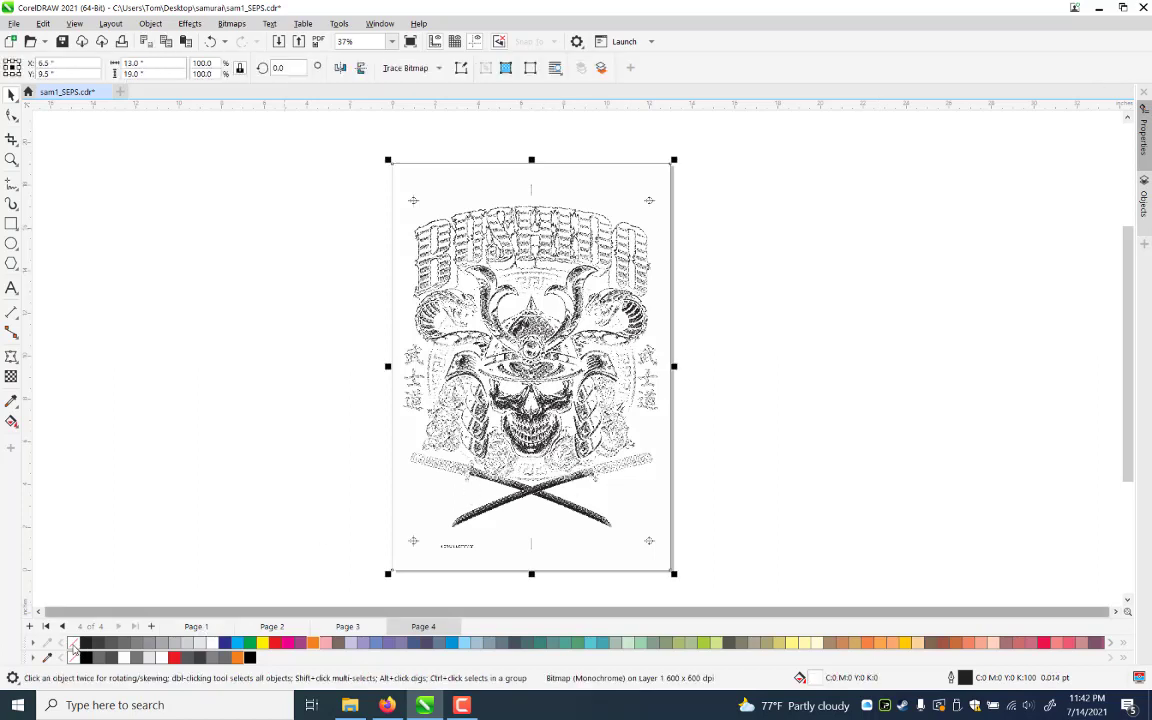
pyautogui.click(147, 648)
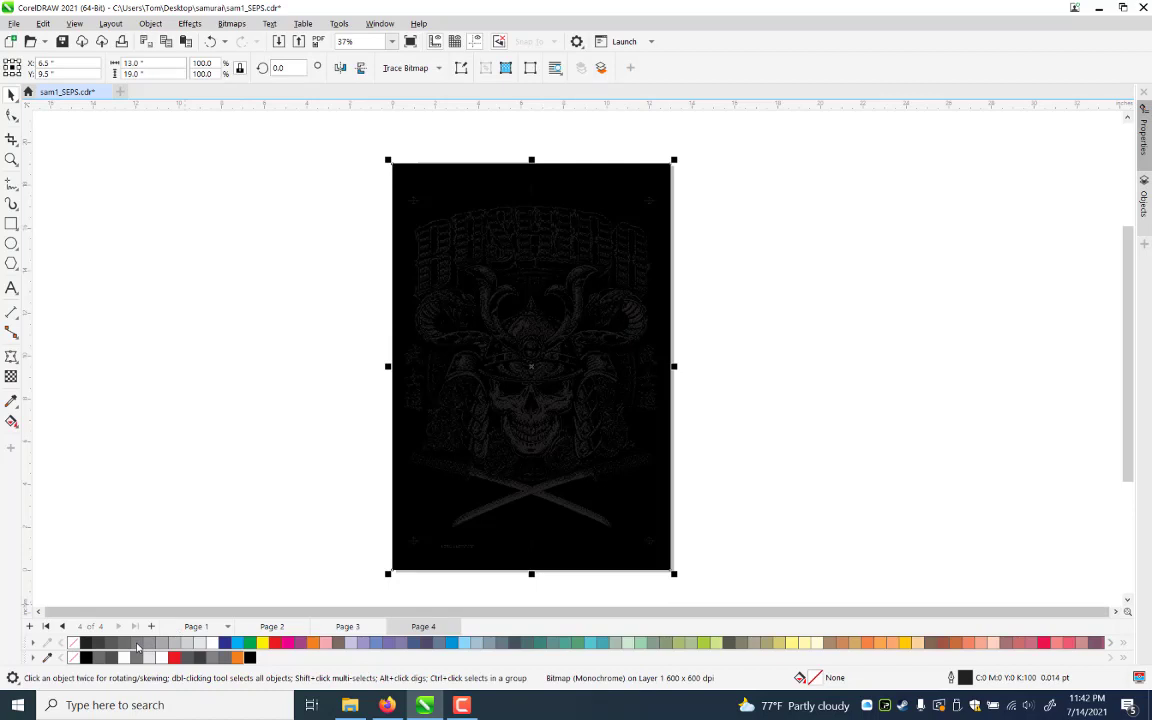
pyautogui.click(200, 377)
pyautogui.hotkey('ctrl', 'z')
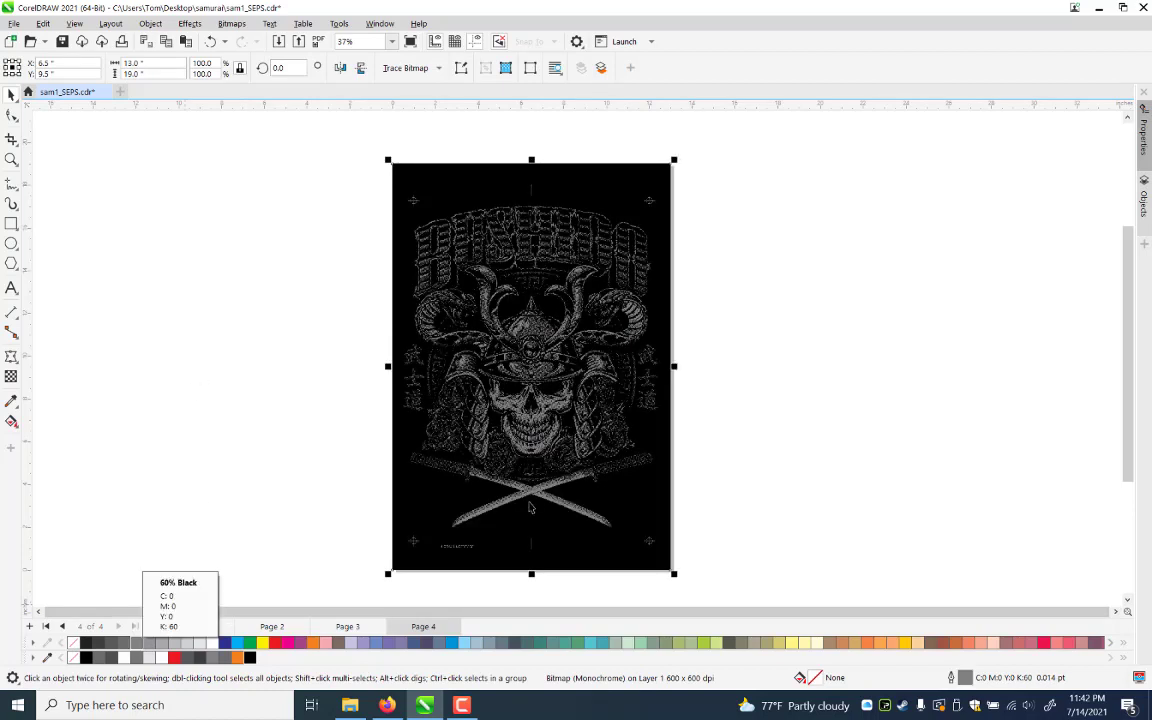
pyautogui.click(211, 571)
# Group the artwork bitmap, registration marks and label on Page 3 and copy the group
pyautogui.click(345, 627)
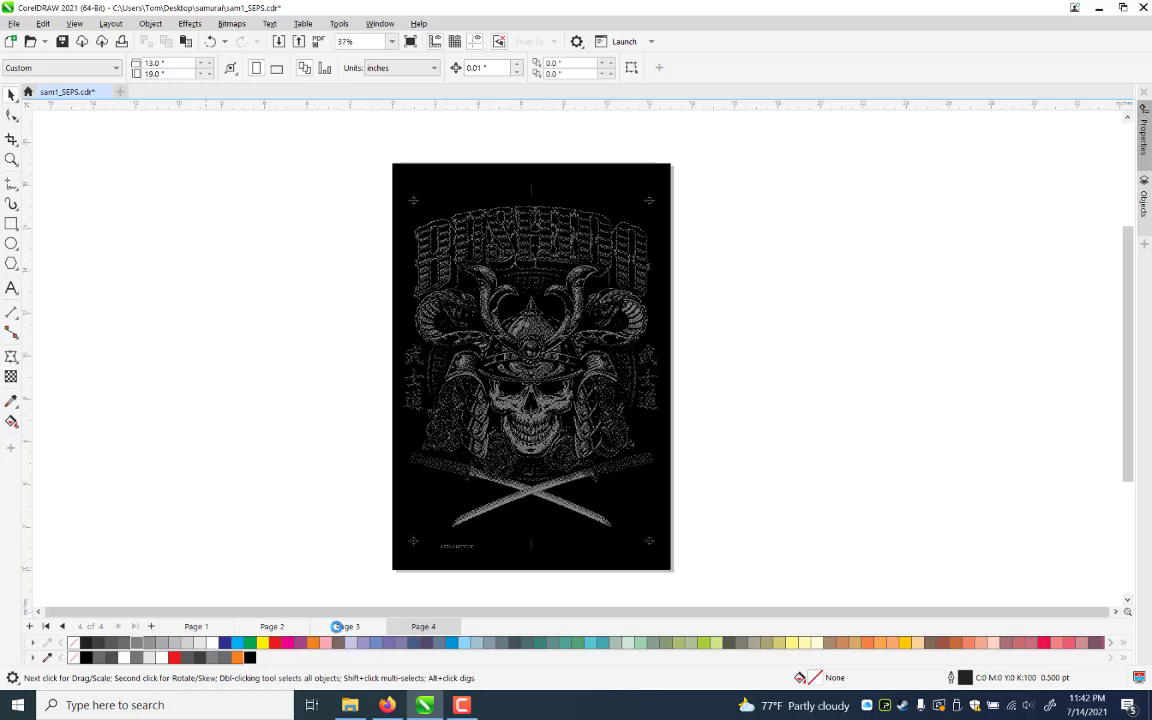
pyautogui.click(516, 379)
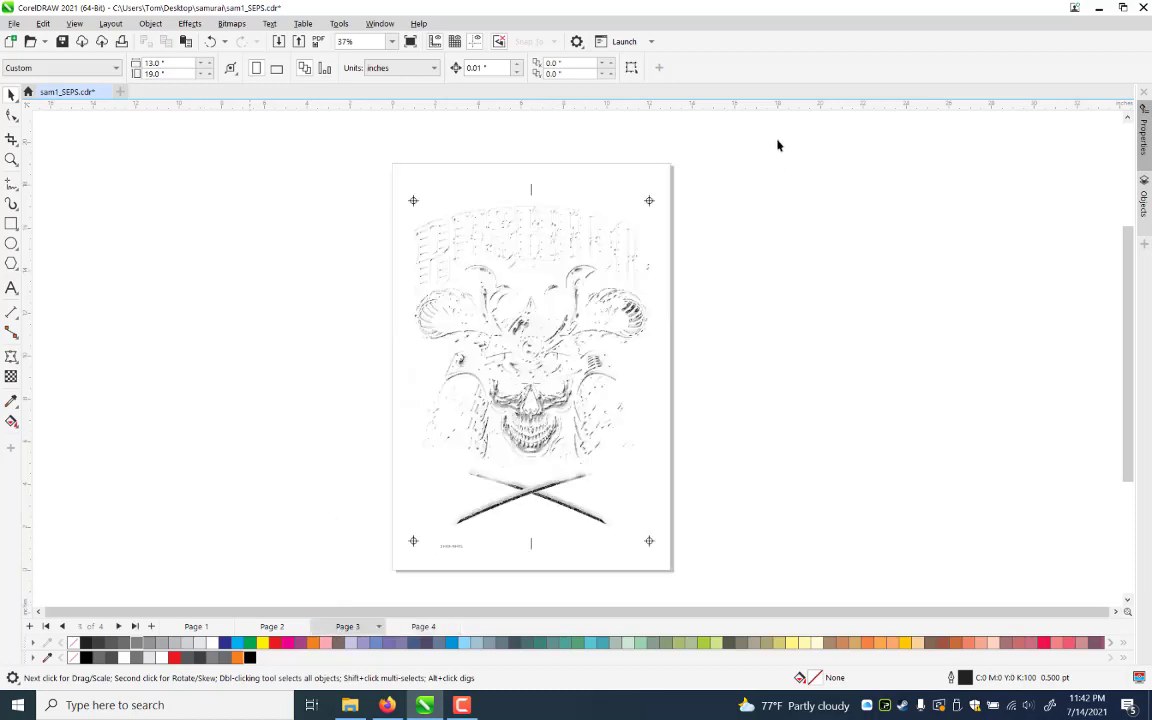
pyautogui.click(275, 589)
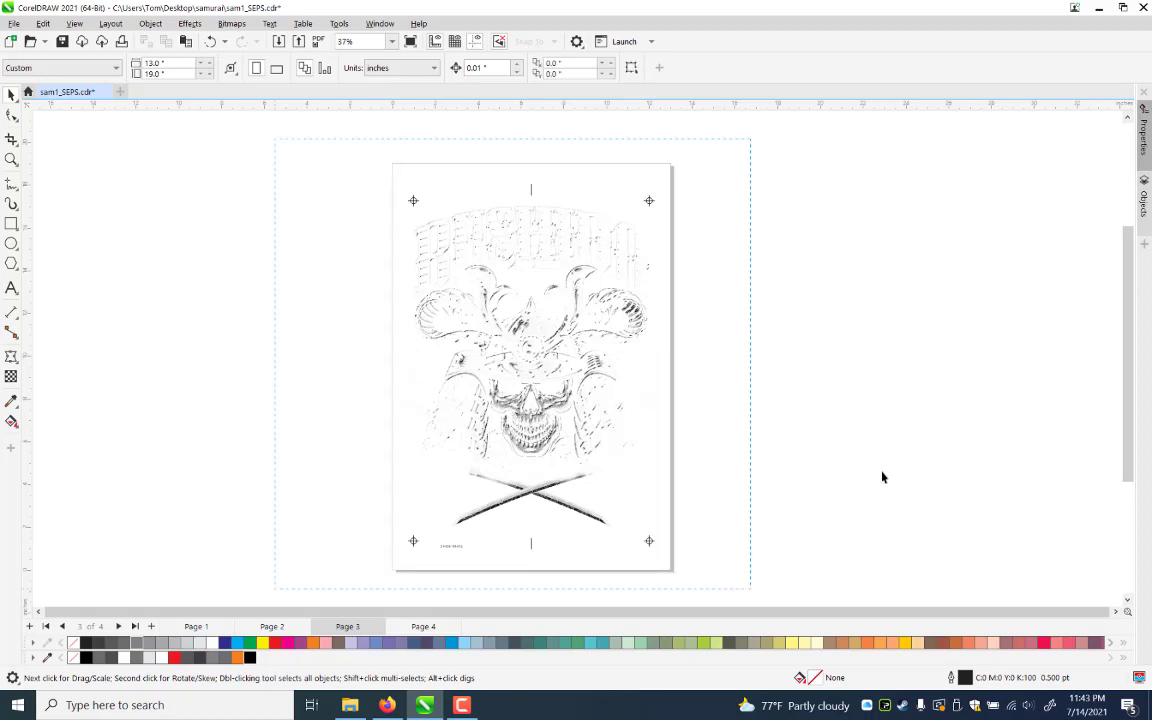
pyautogui.hotkey('ctrl', 'a')
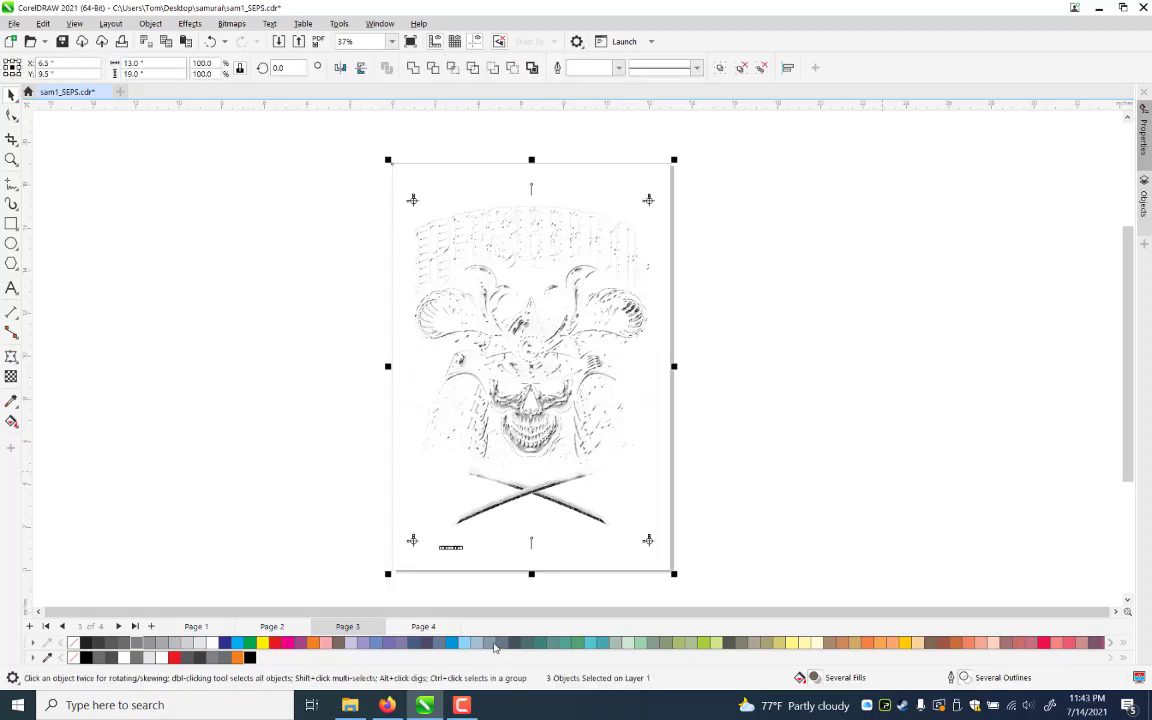
pyautogui.hotkey('ctrl', 'g')
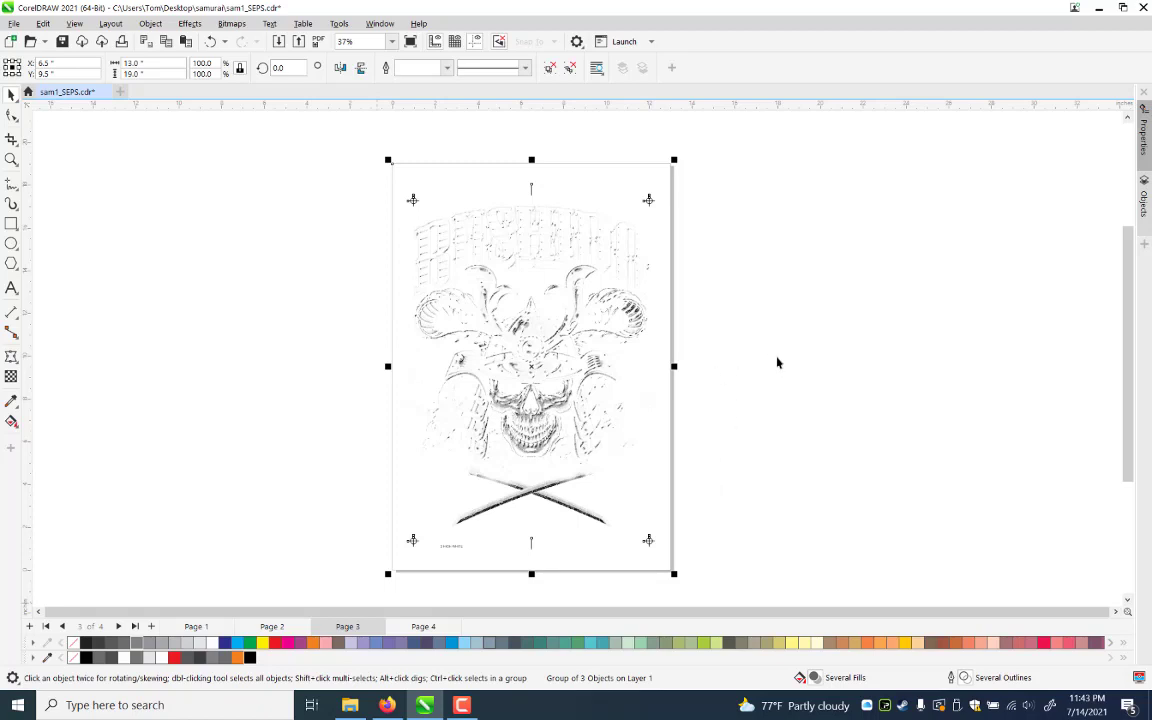
# Paste the copied group onto Page 4 and convert it to a grayscale 8-bit bitmap at 600 dpi
pyautogui.press('pagedown')
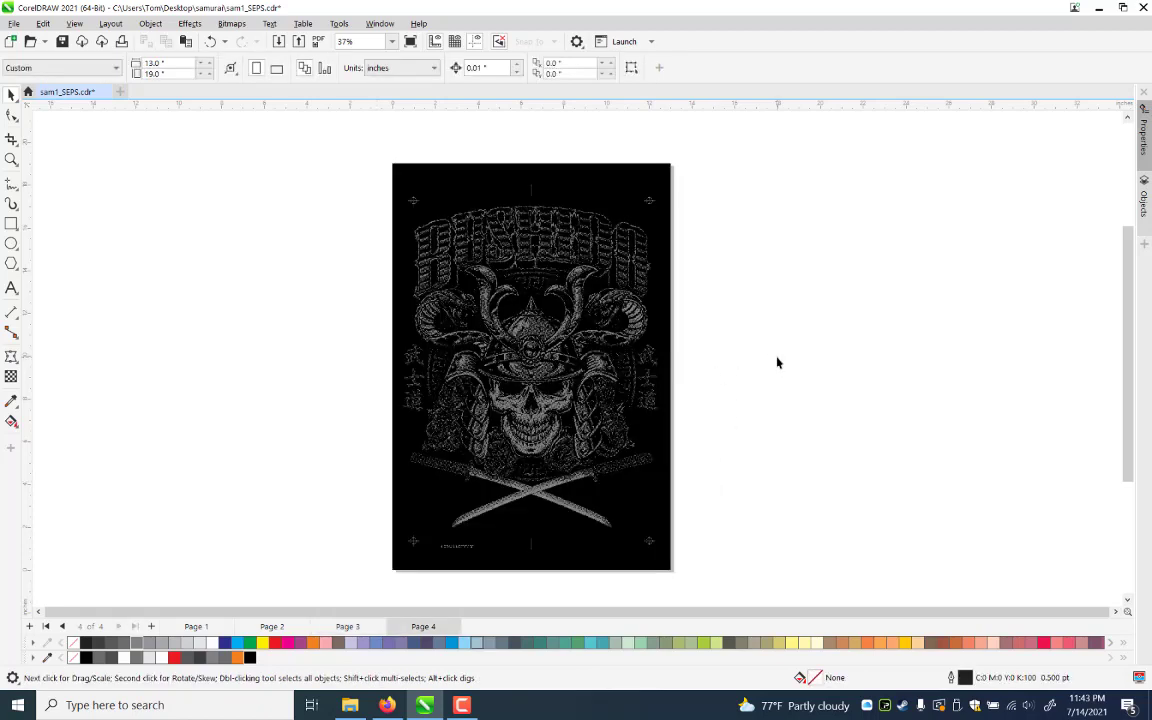
pyautogui.hotkey('ctrl', 'a')
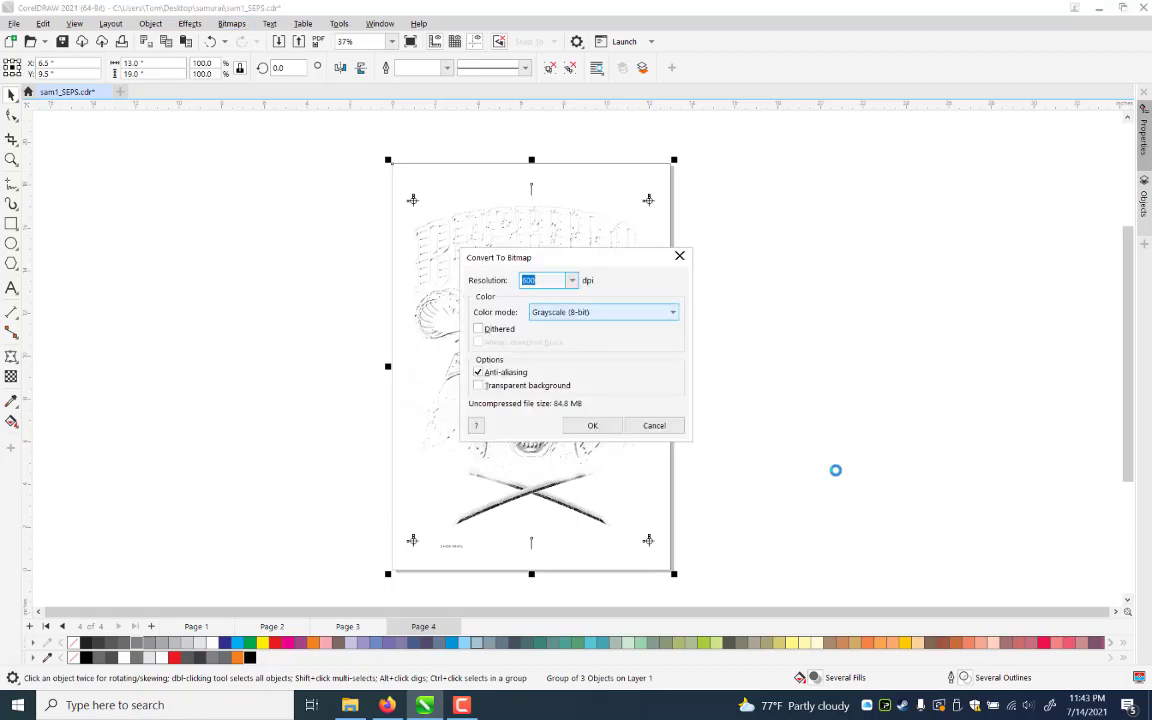
pyautogui.press('Return')
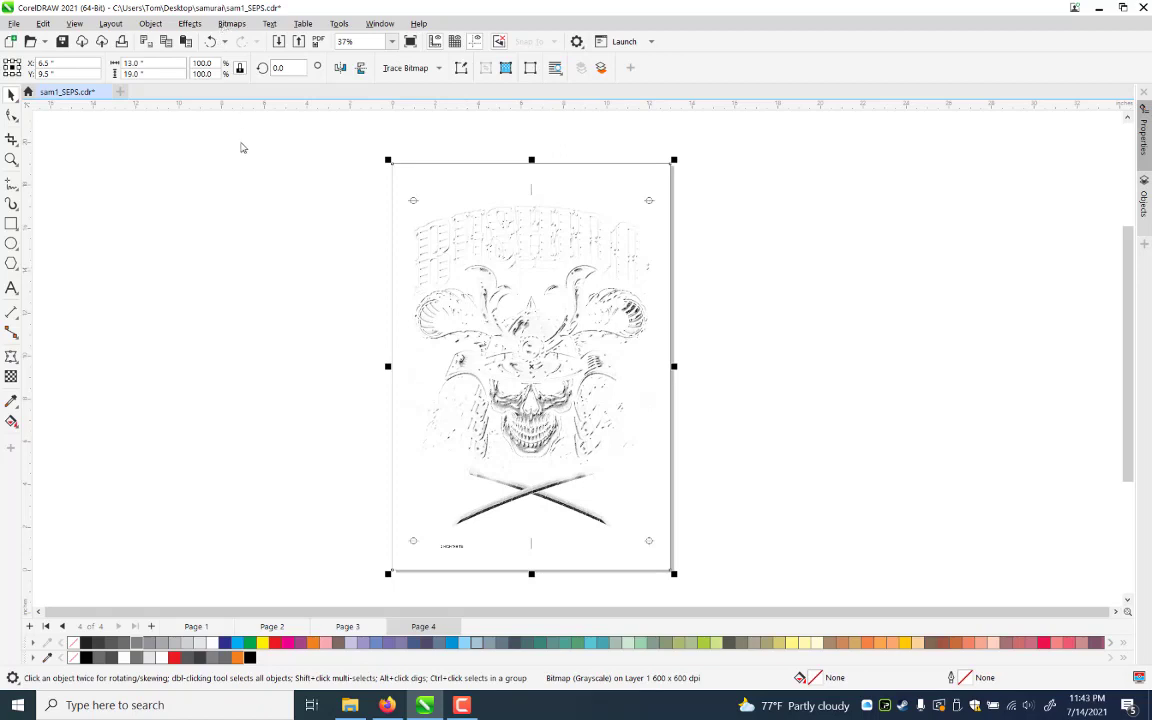
# Convert the pasted grayscale bitmap to a 1-bit round halftone at 22 degrees and 43 lines per inch, remove its fill and color its dots white
pyautogui.click(232, 24)
pyautogui.moveTo(309, 147)
pyautogui.click(388, 149)
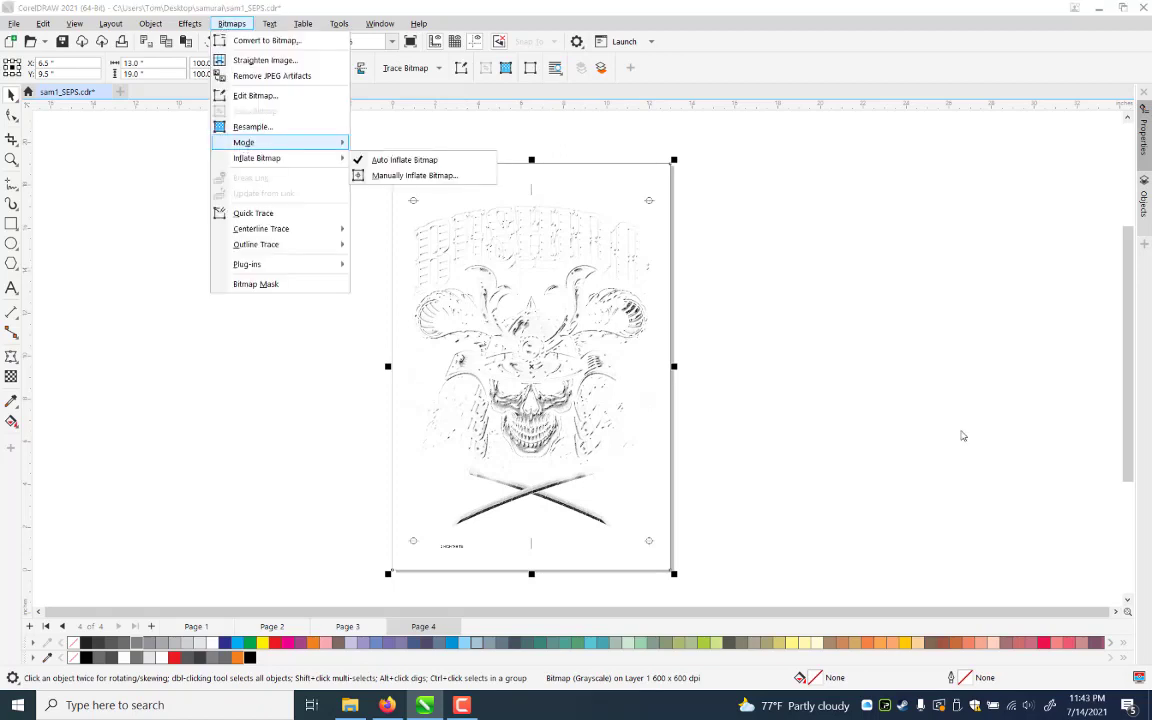
pyautogui.press('Right')
pyautogui.press('Return')
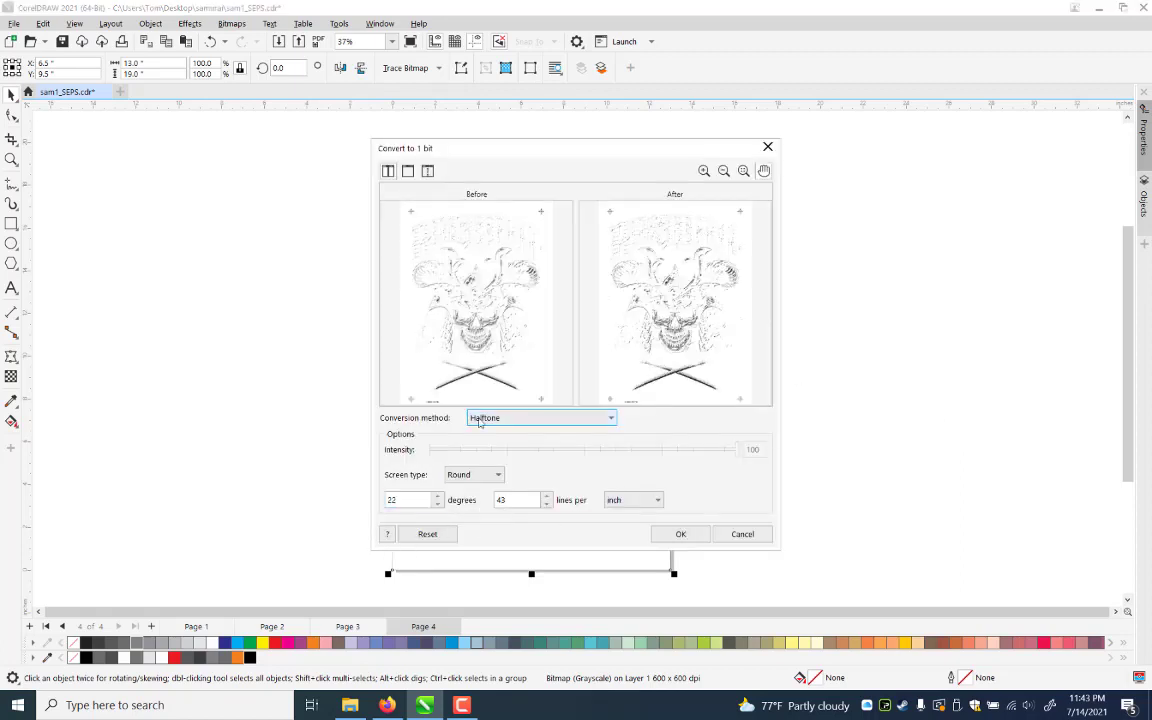
pyautogui.click(683, 536)
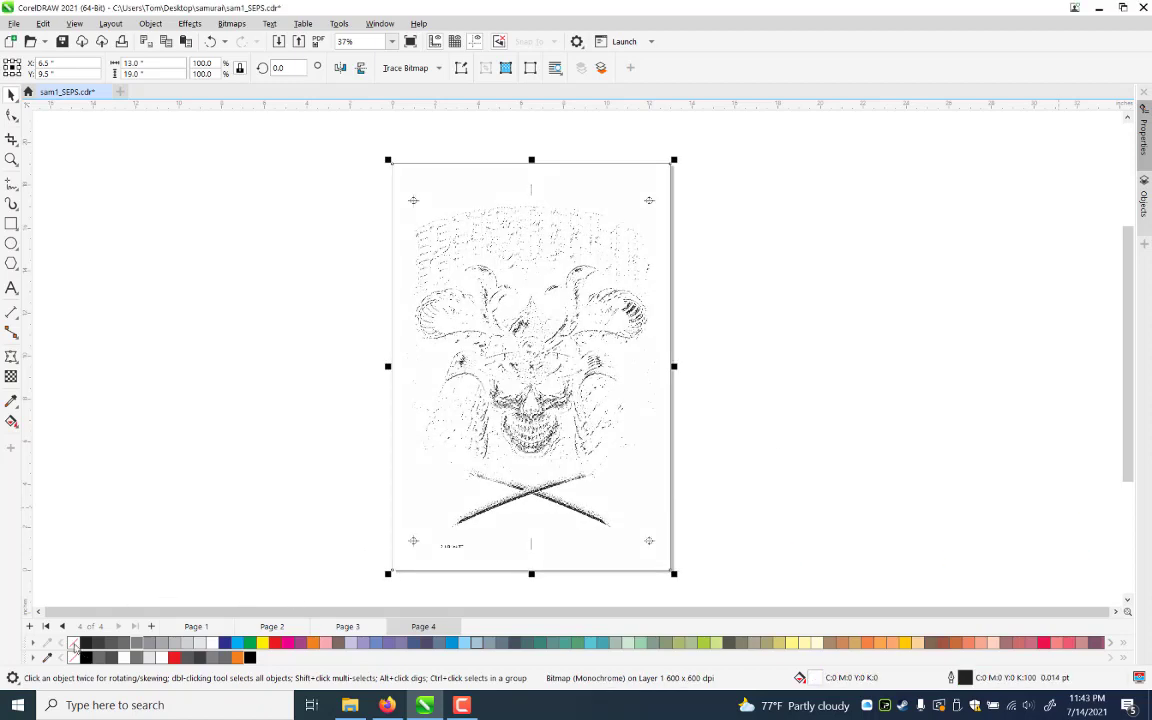
pyautogui.click(212, 644)
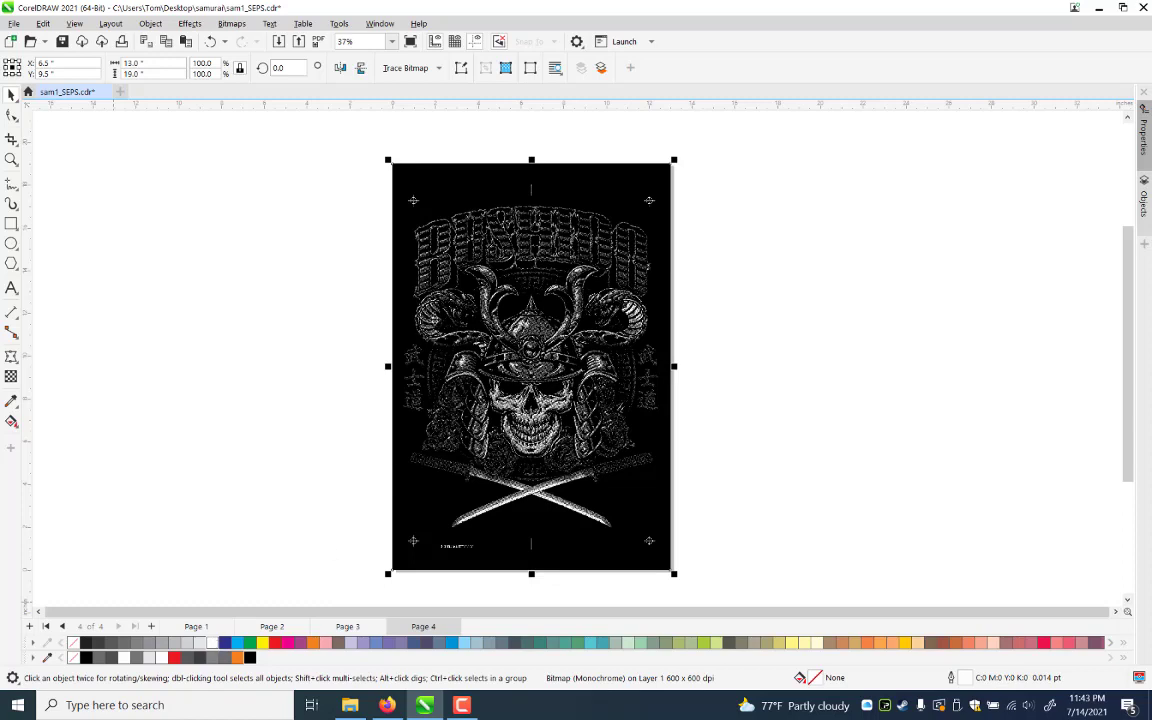
# Examine the halftone preview on Page 4 up close, including the skull, the kanji and Greek-key border, and the crossed swords
pyautogui.click(12, 161)
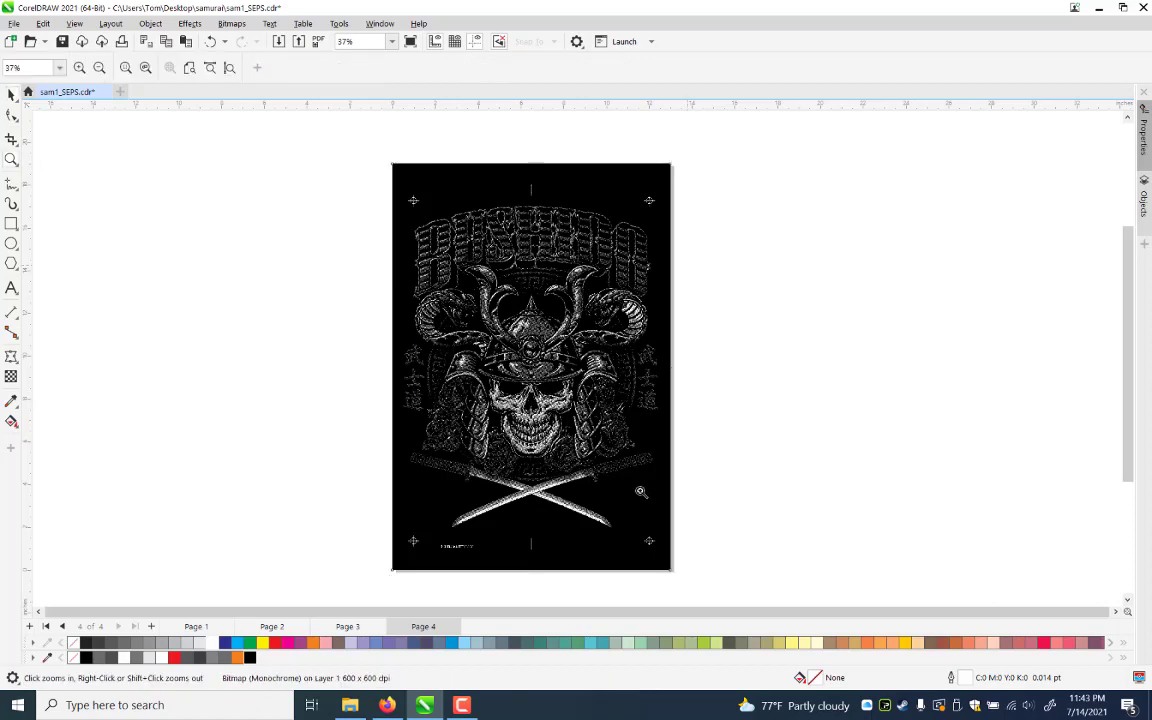
pyautogui.moveTo(418, 232); pyautogui.dragTo(640, 492)
pyautogui.moveTo(361, 226); pyautogui.dragTo(716, 497)
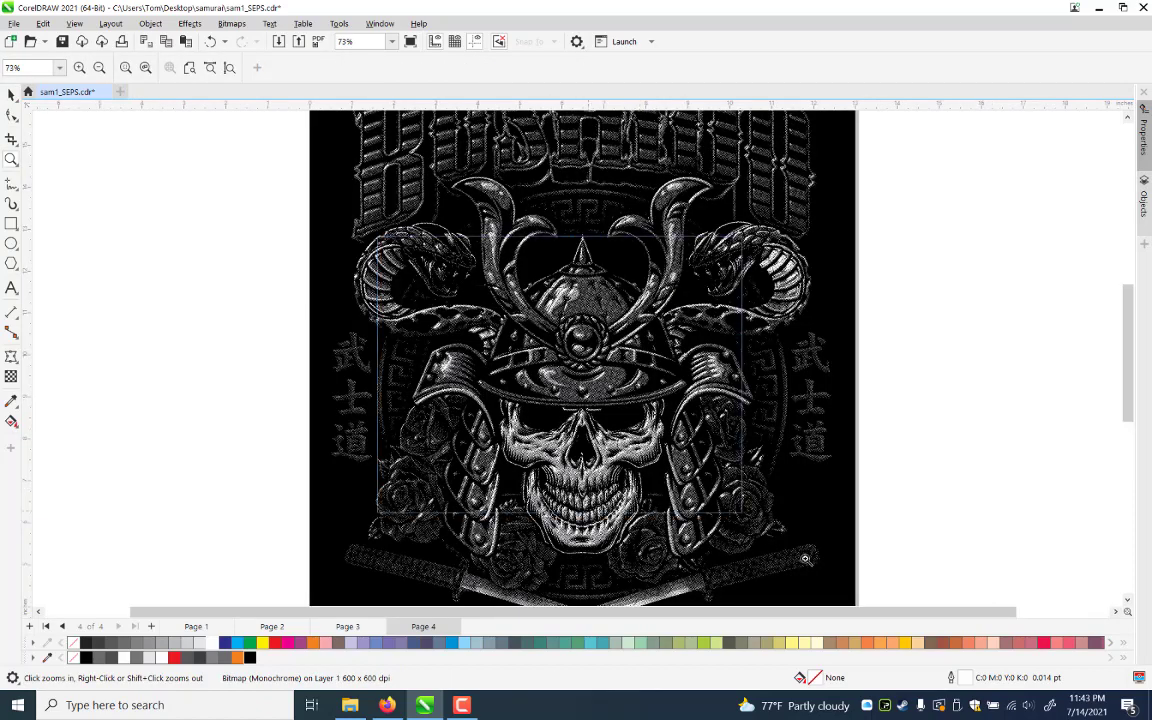
pyautogui.moveTo(805, 558); pyautogui.dragTo(805, 558)
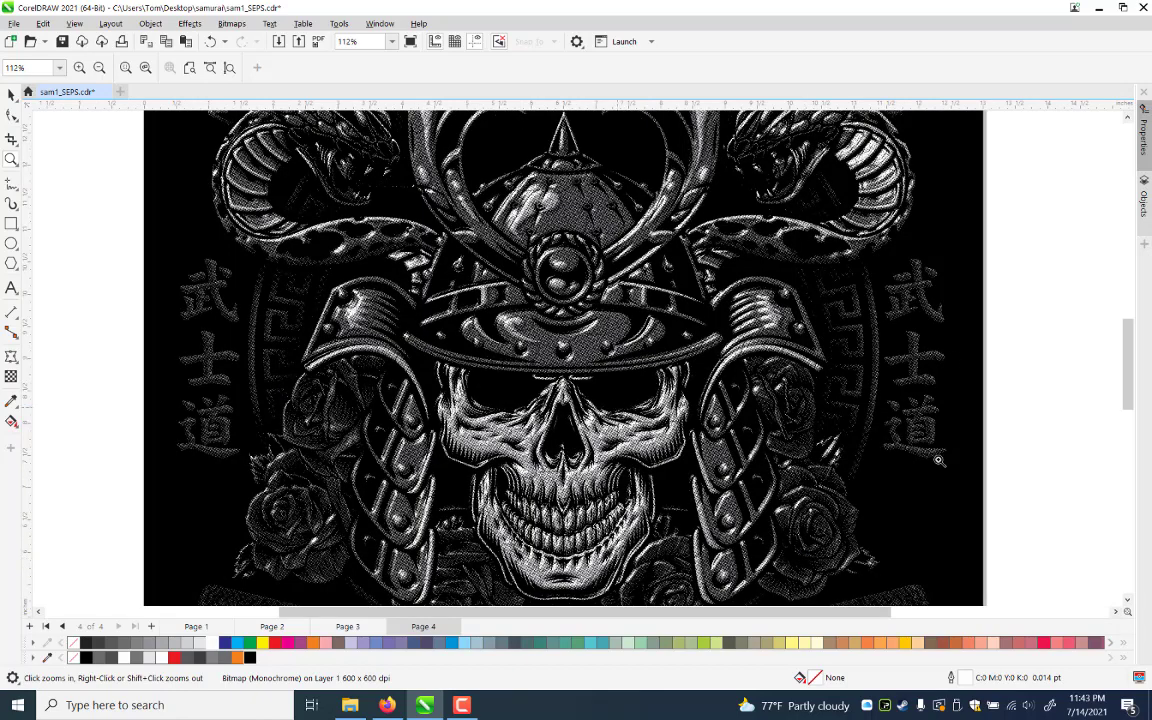
pyautogui.moveTo(753, 234); pyautogui.dragTo(939, 460)
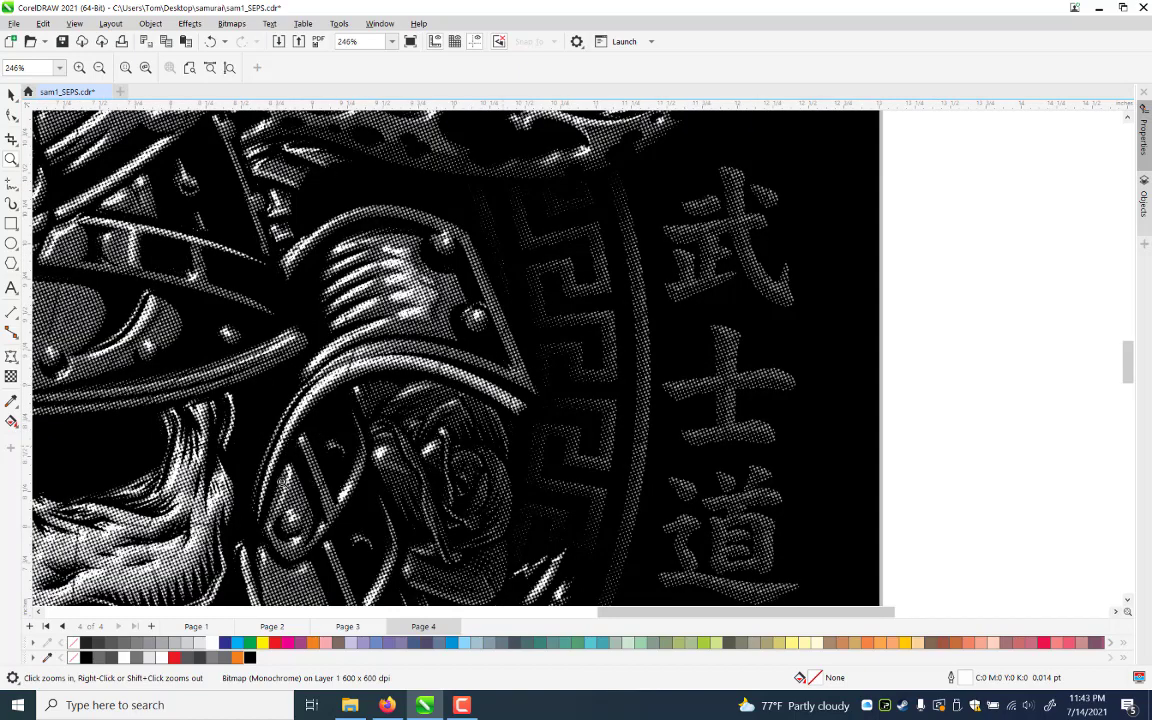
pyautogui.rightClick(533, 451)
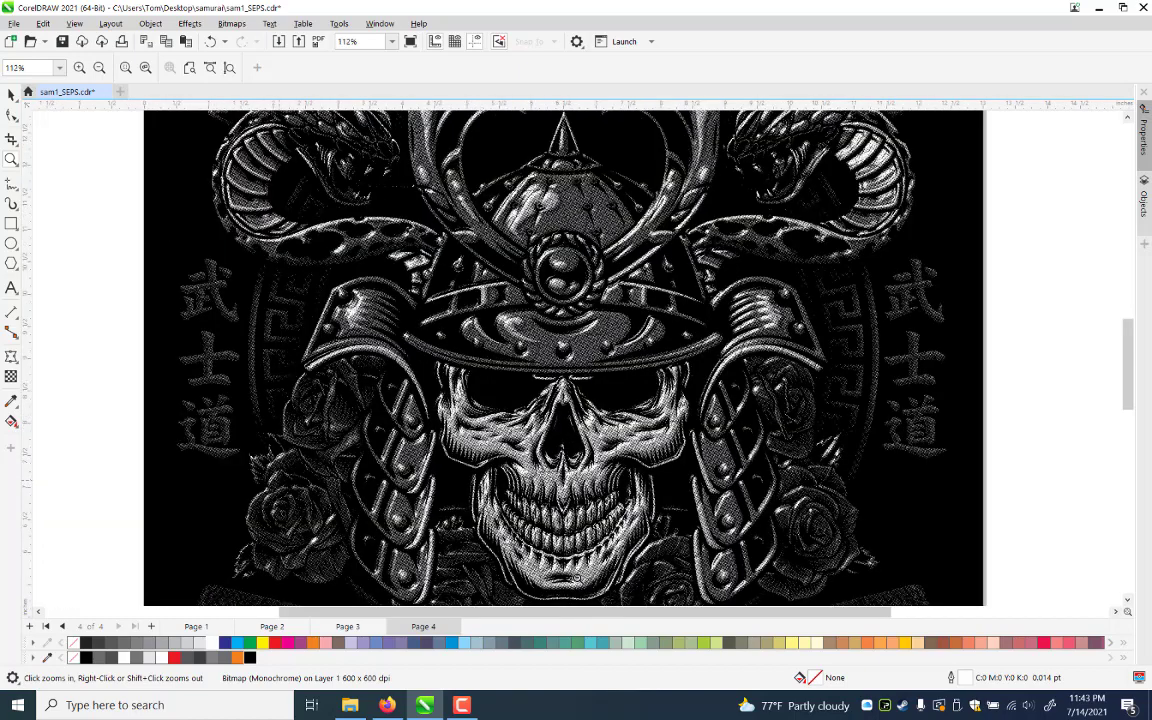
pyautogui.rightClick(543, 551)
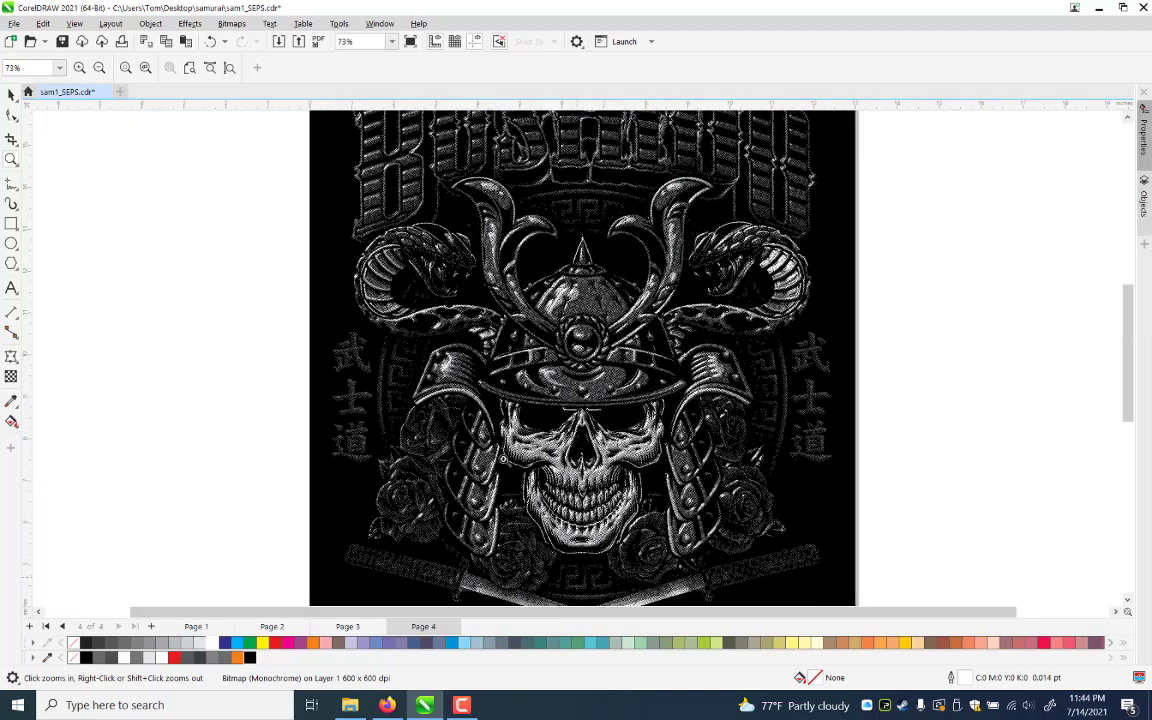
pyautogui.rightClick(413, 391)
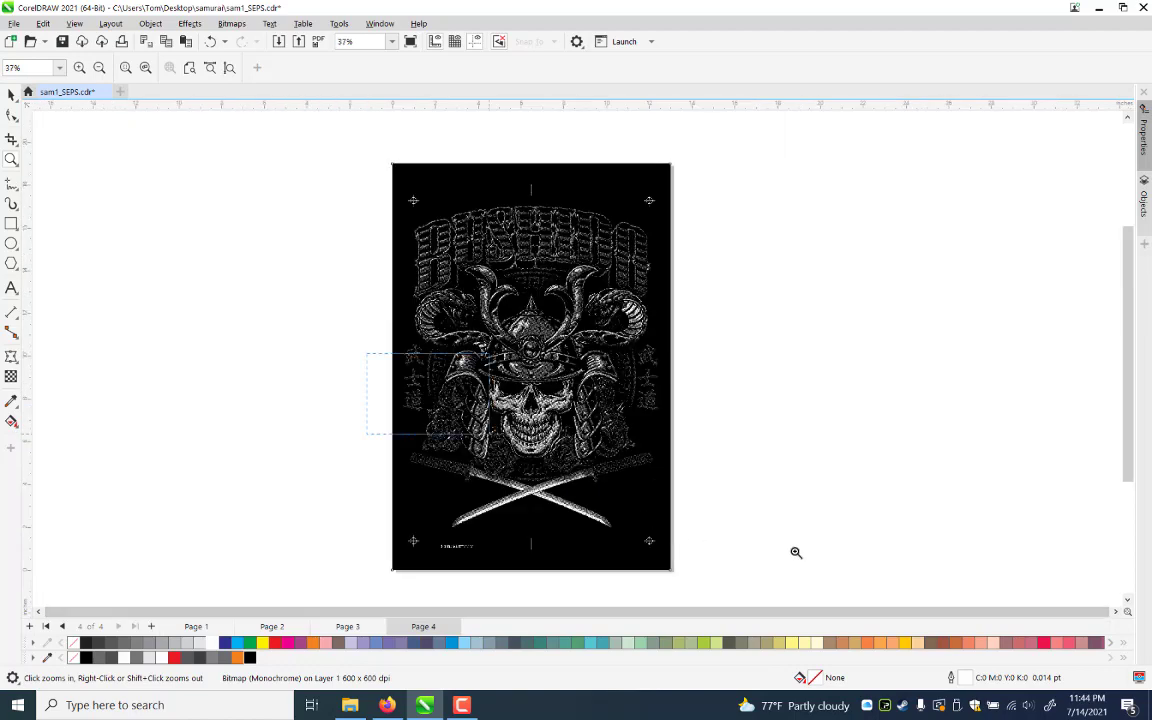
pyautogui.moveTo(367, 353); pyautogui.dragTo(709, 544)
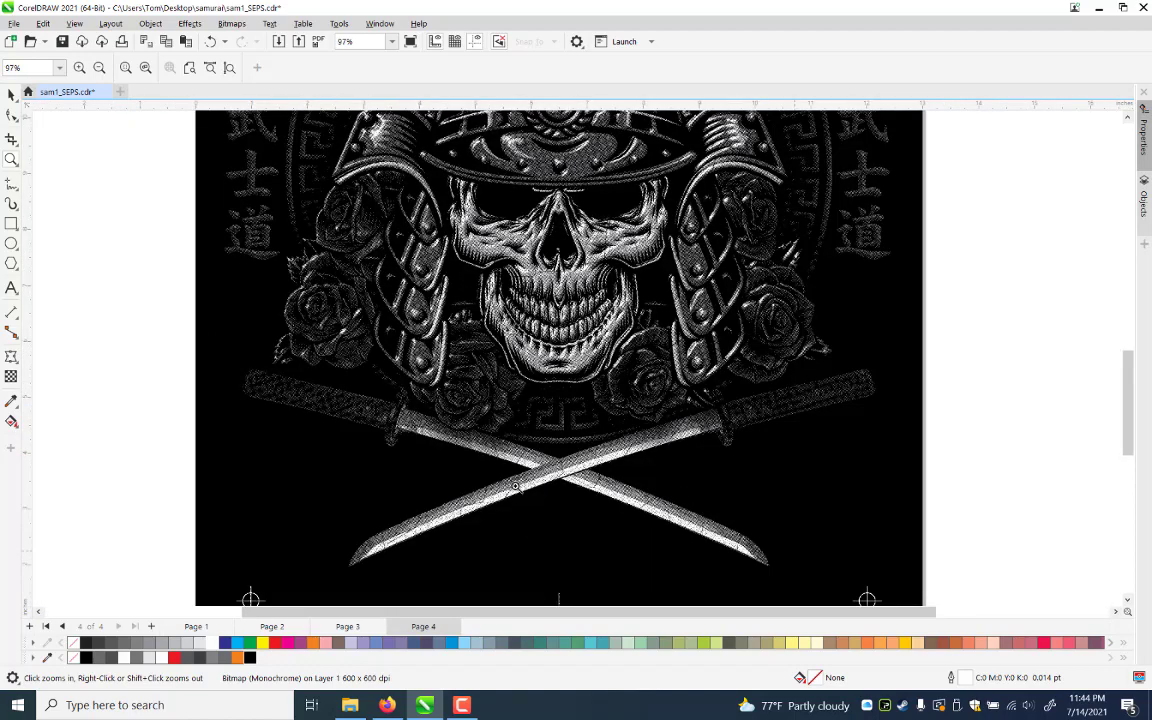
pyautogui.moveTo(515, 486); pyautogui.dragTo(206, 339)
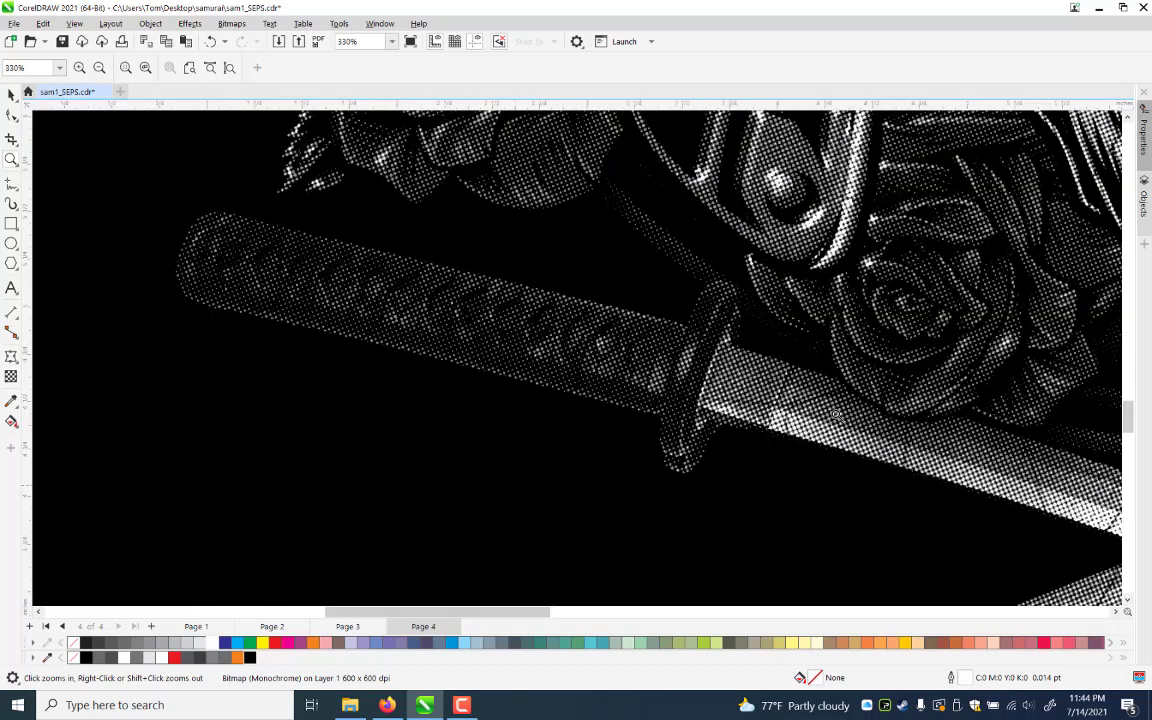
pyautogui.rightClick(410, 411)
pyautogui.rightClick(615, 384)
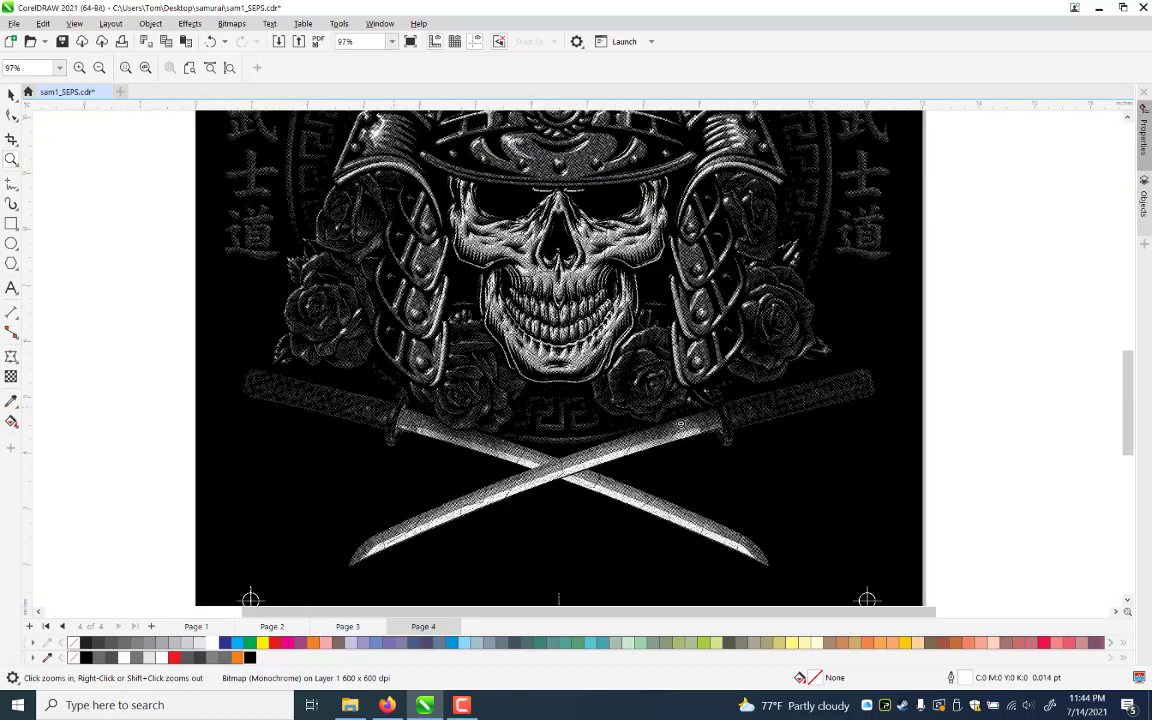
pyautogui.rightClick(498, 300)
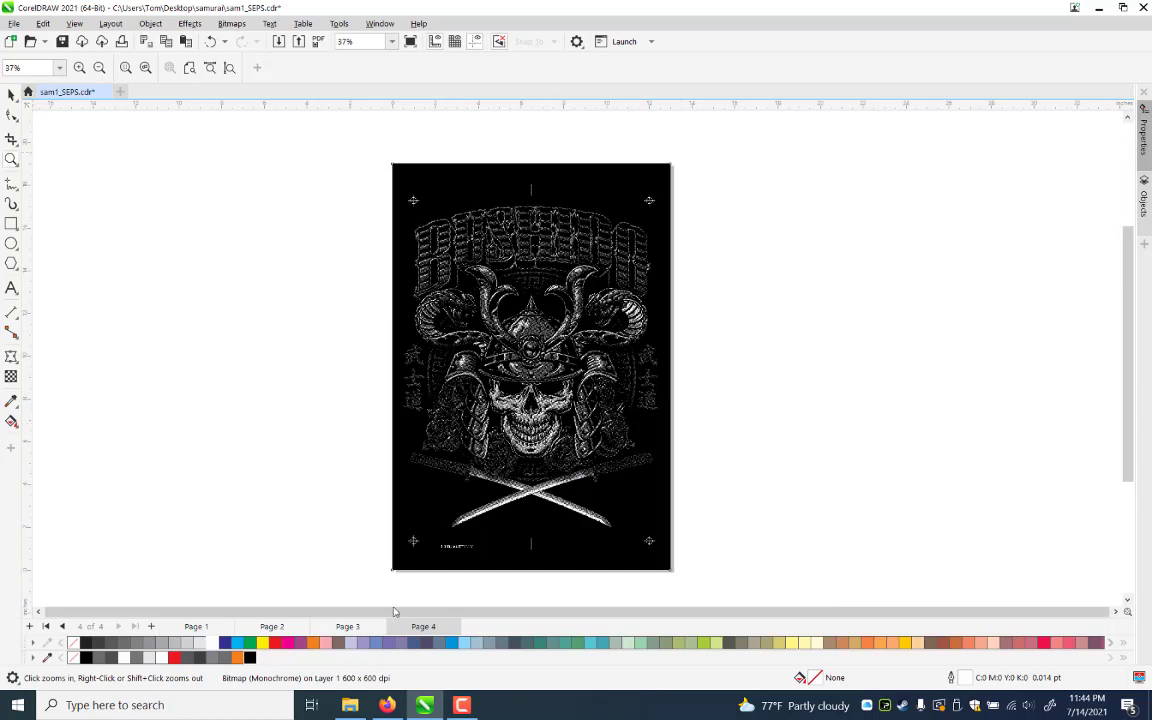
# Save the document with the completed halftone preview
pyautogui.press('space')
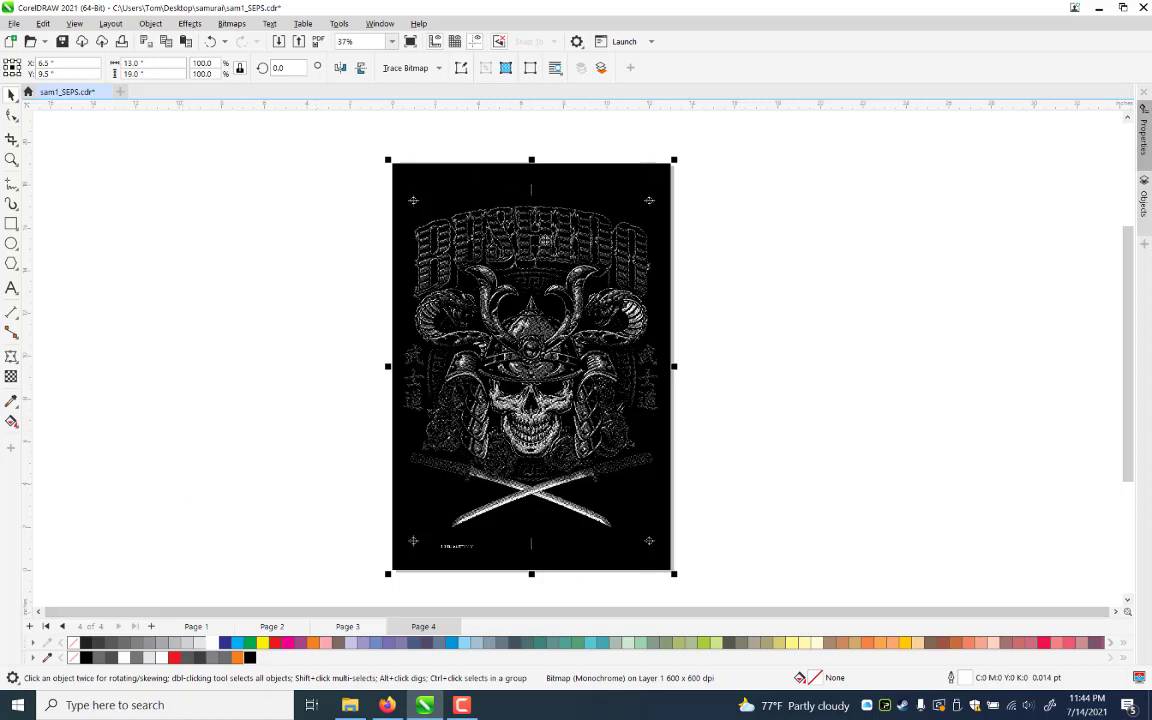
pyautogui.hotkey('ctrl', 's')
# Delete Page 4 and undo the deletion
pyautogui.click(421, 625)
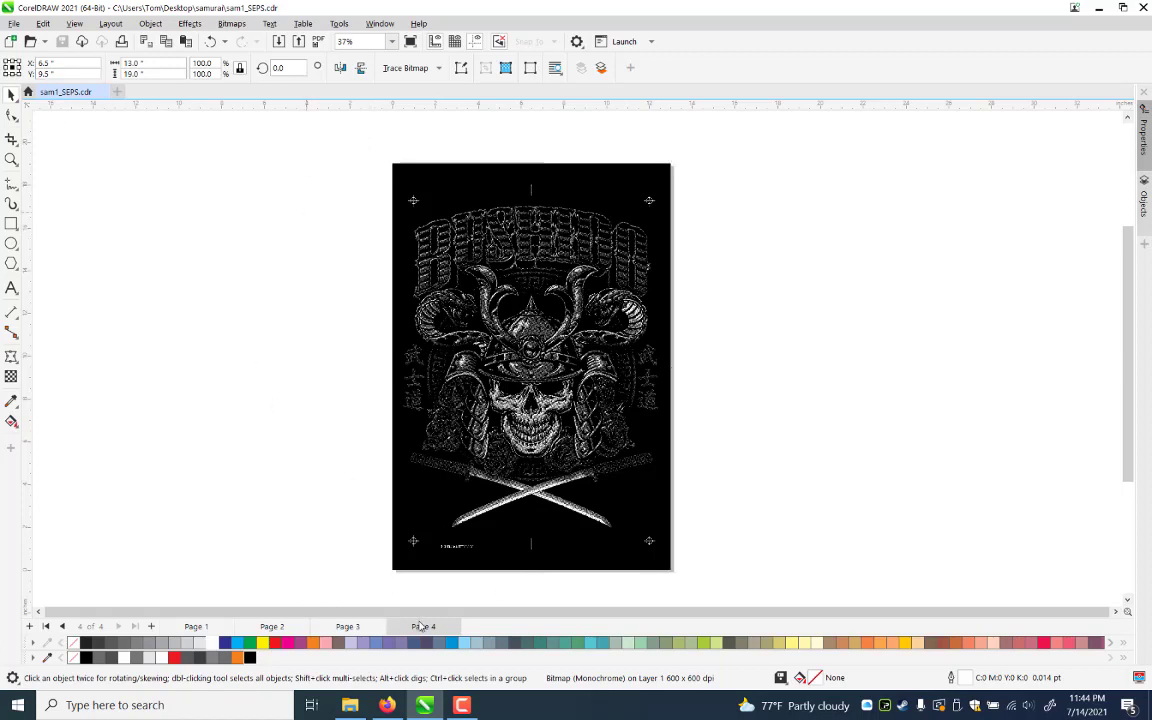
pyautogui.rightClick(421, 624)
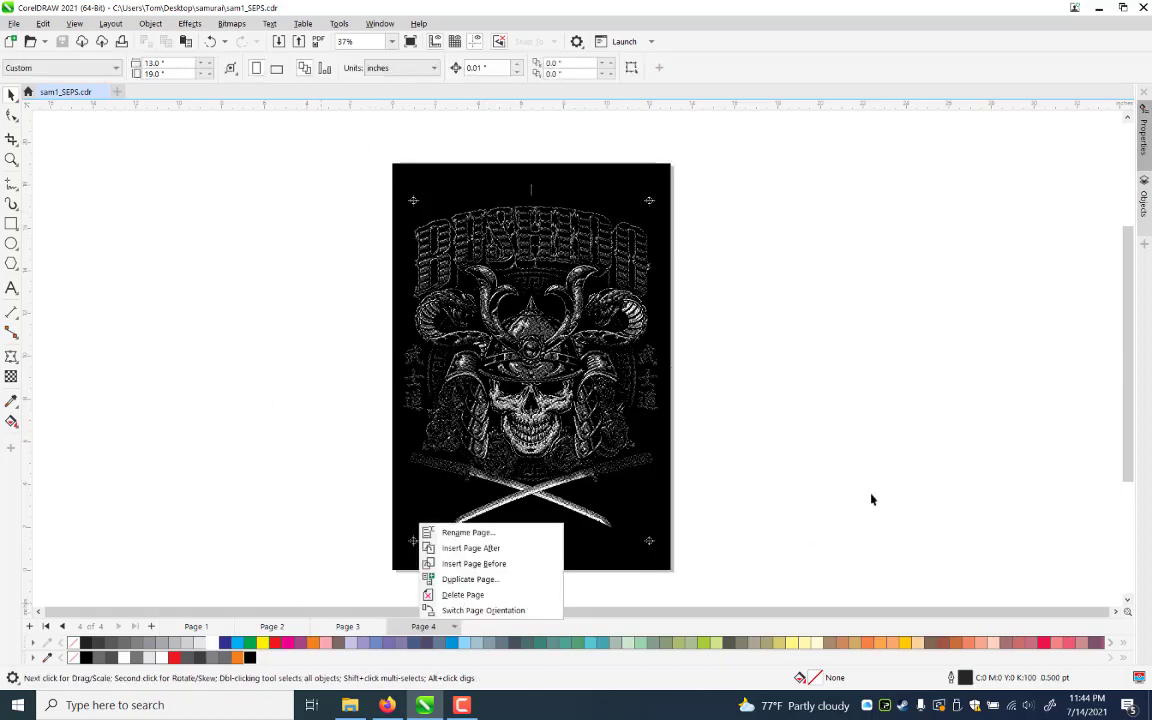
pyautogui.press('Up')
pyautogui.press('Up')
pyautogui.press('Return')
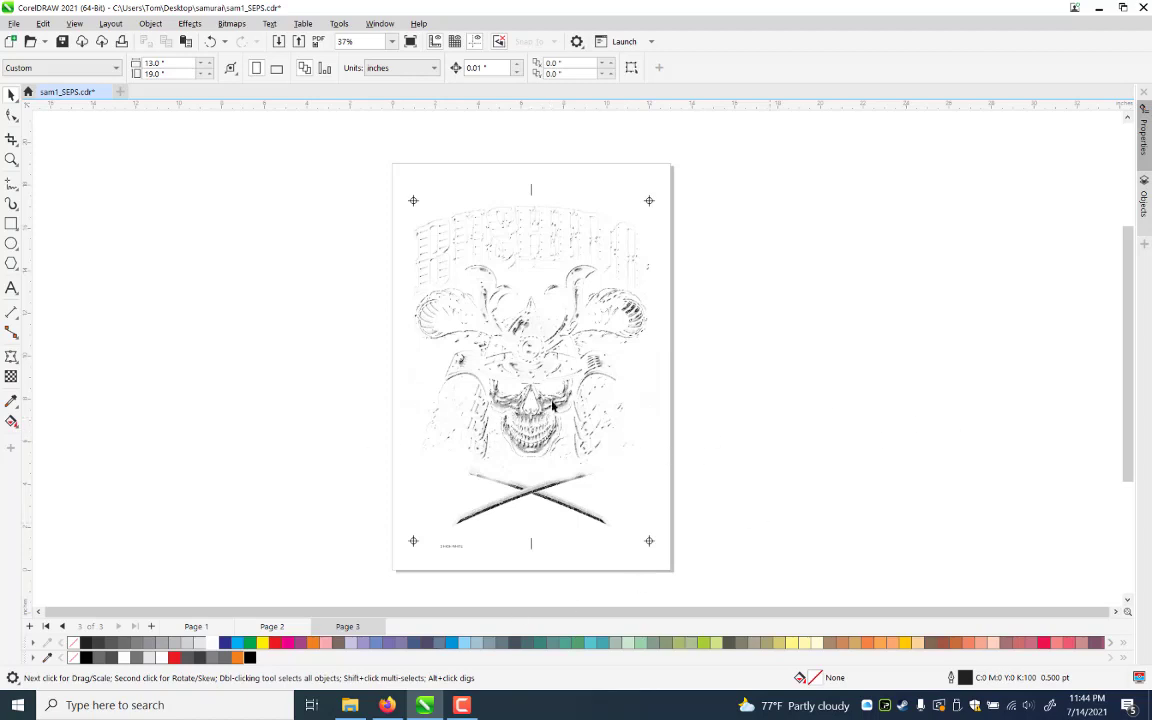
pyautogui.hotkey('ctrl', 'z')
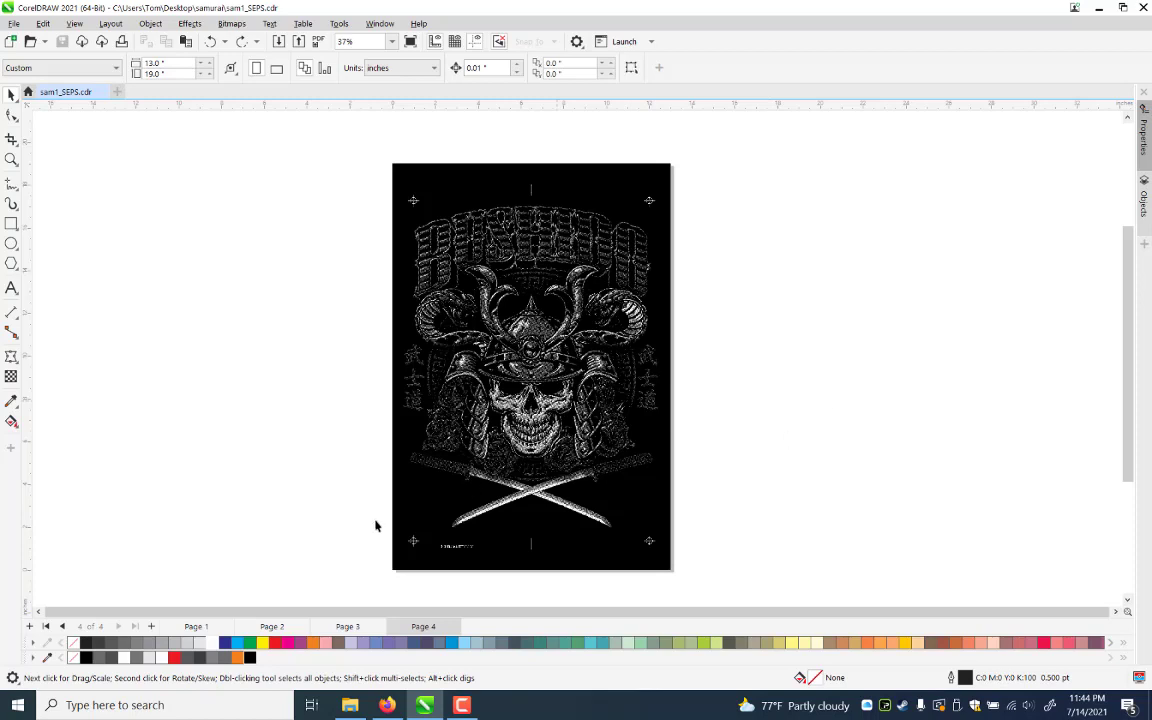
# Compare the separations on Pages 2 and 3 with the combined halftone preview on Page 4, inspecting the helmet and skull closely
pyautogui.click(347, 626)
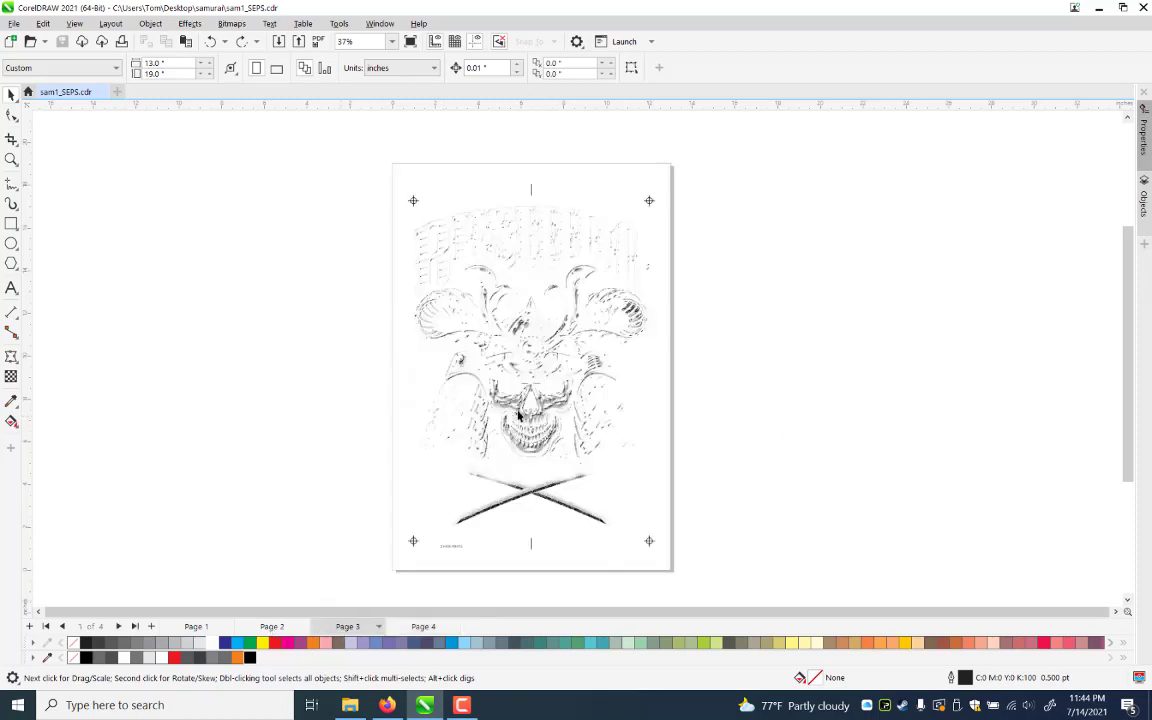
pyautogui.press('pageup')
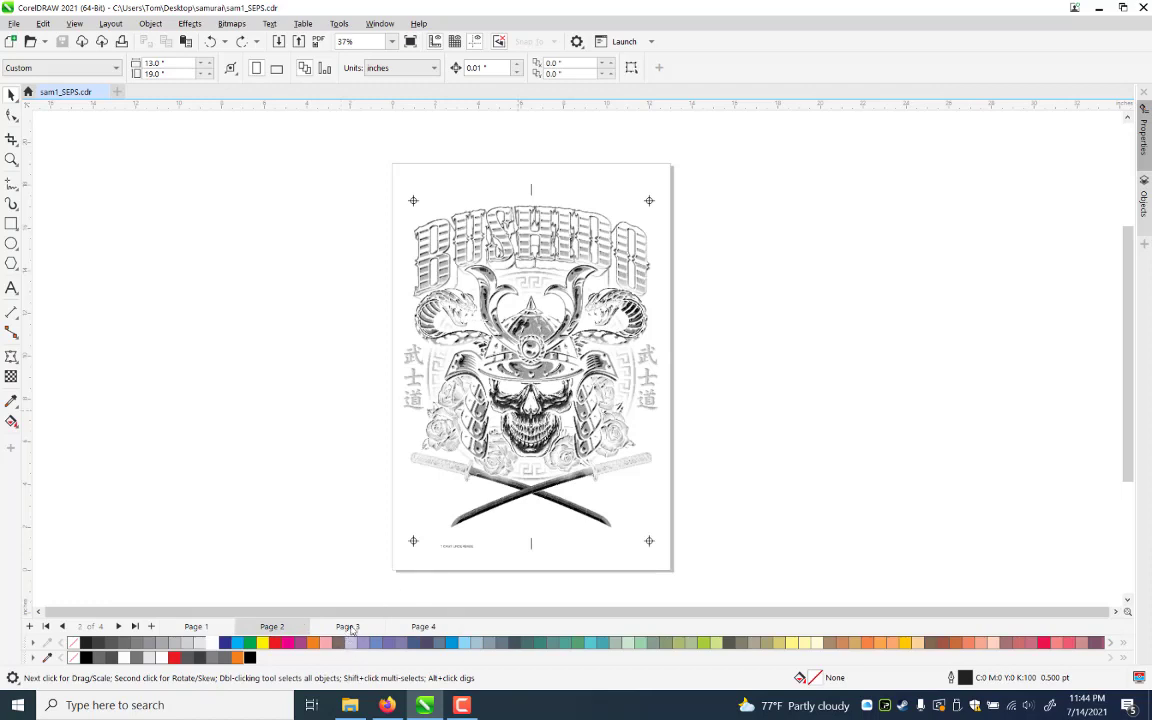
pyautogui.press('pagedown')
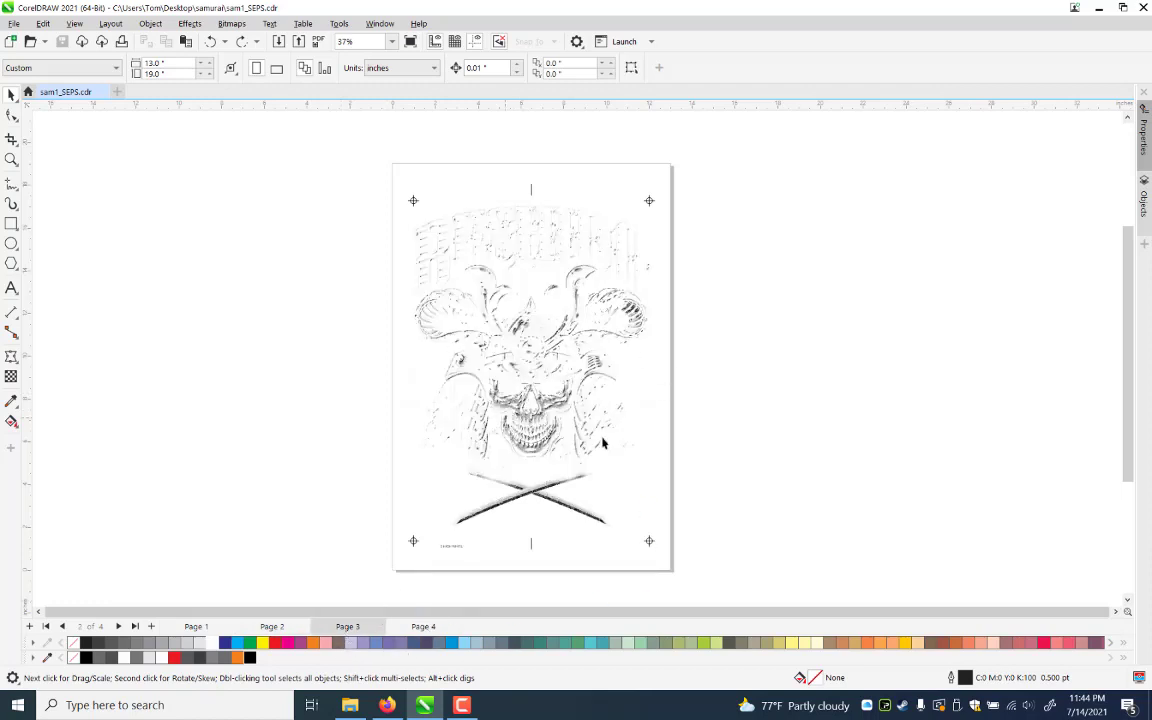
pyautogui.press('pagedown')
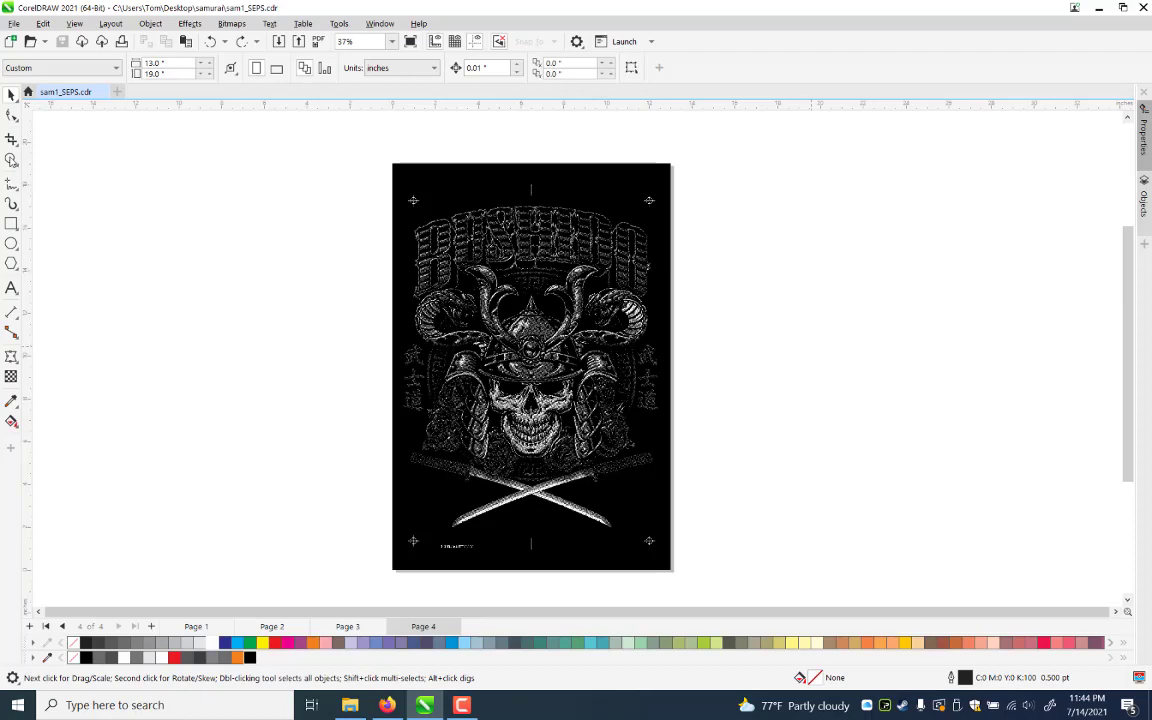
pyautogui.press('z')
pyautogui.moveTo(426, 252); pyautogui.dragTo(702, 449)
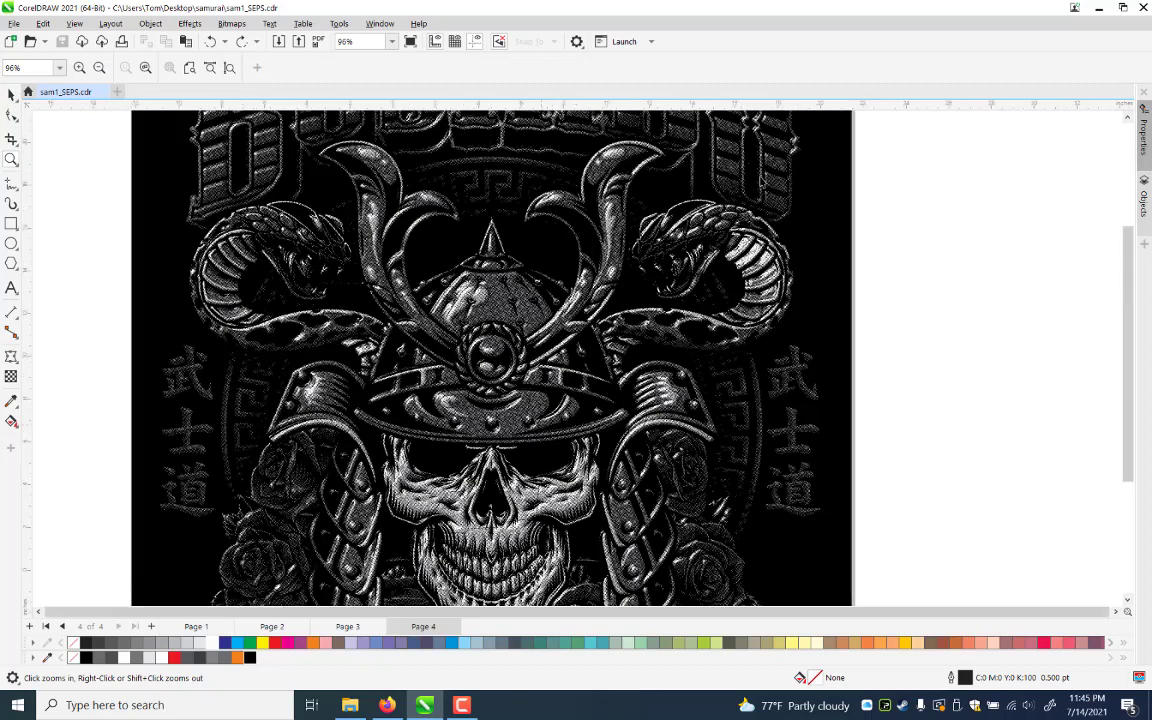
pyautogui.press('F3')
pyautogui.press('space')
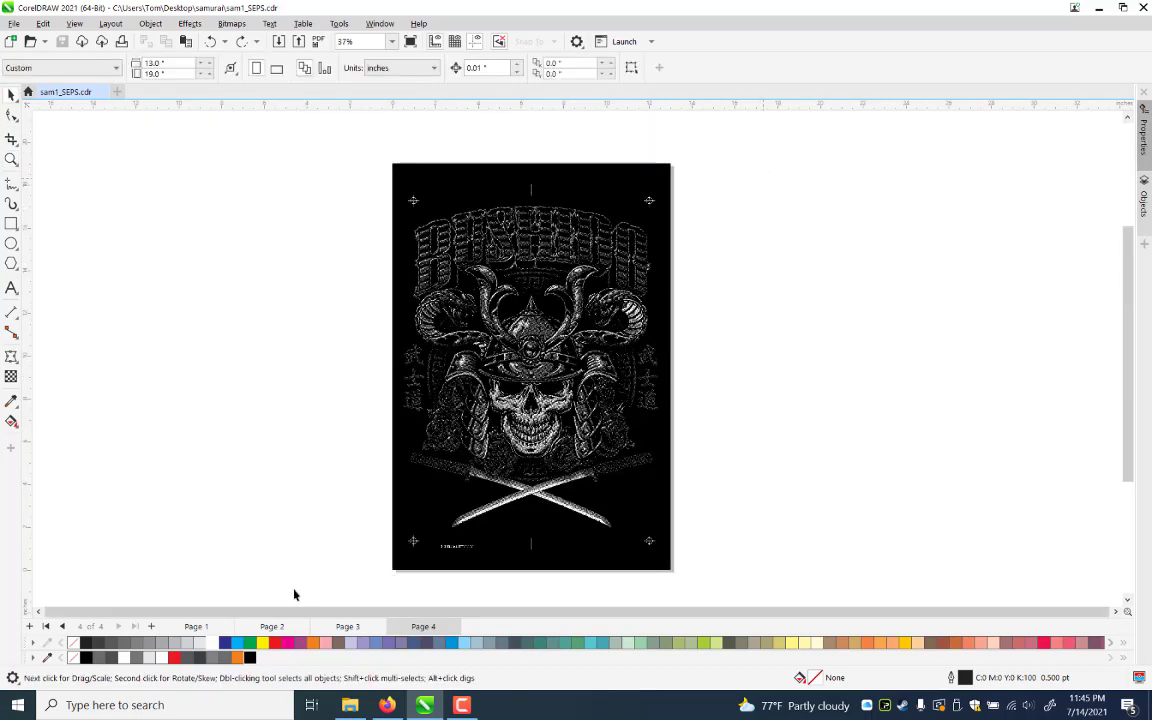
# Delete the halftone preview page, Page 4, and return to the artwork on Page 1
pyautogui.moveTo(702, 149); pyautogui.dragTo(294, 589)
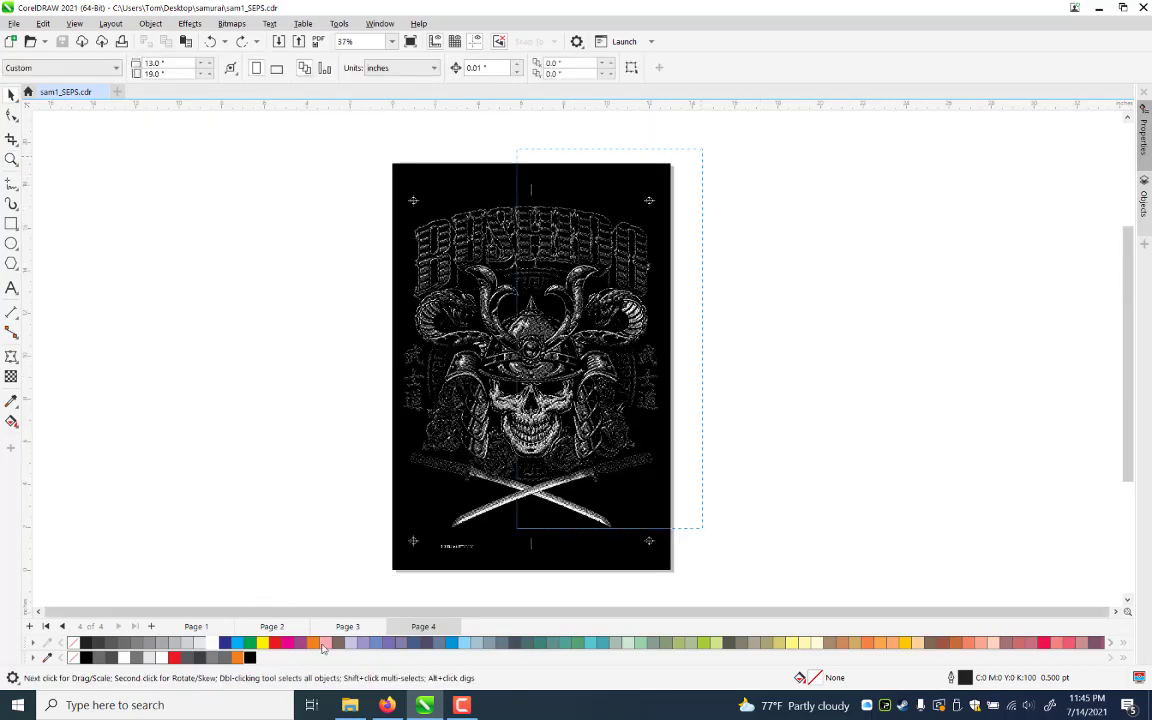
pyautogui.hotkey('ctrl', 'a')
pyautogui.rightClick(431, 627)
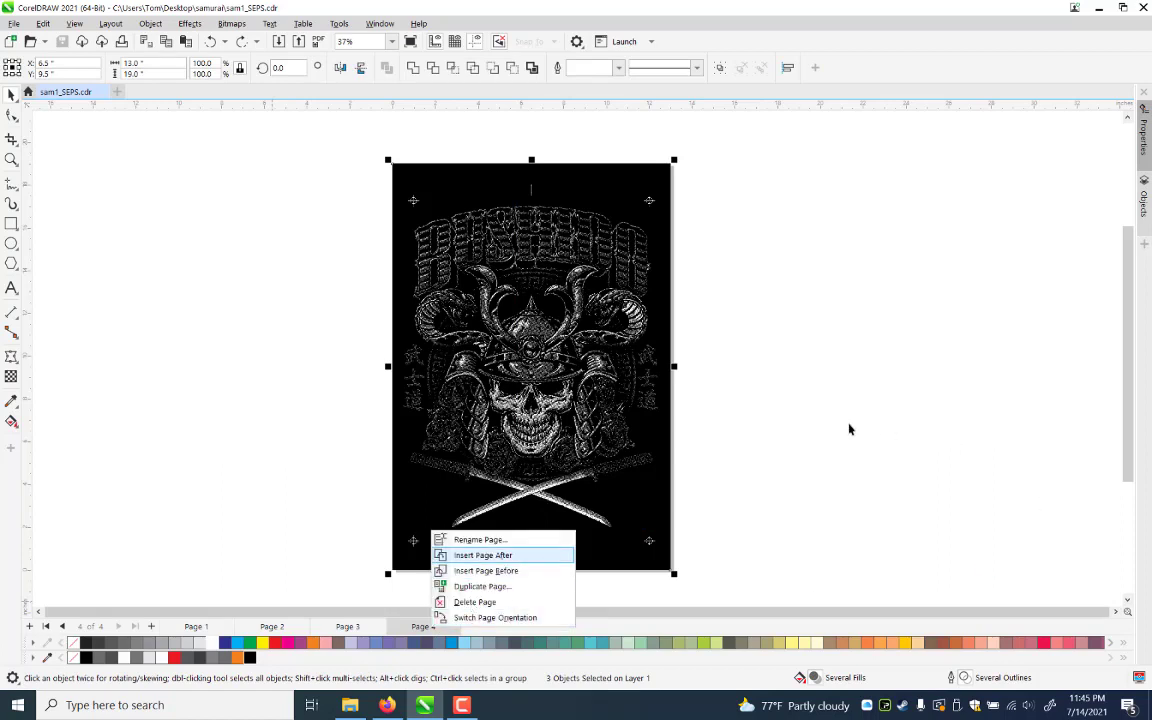
pyautogui.press('Return')
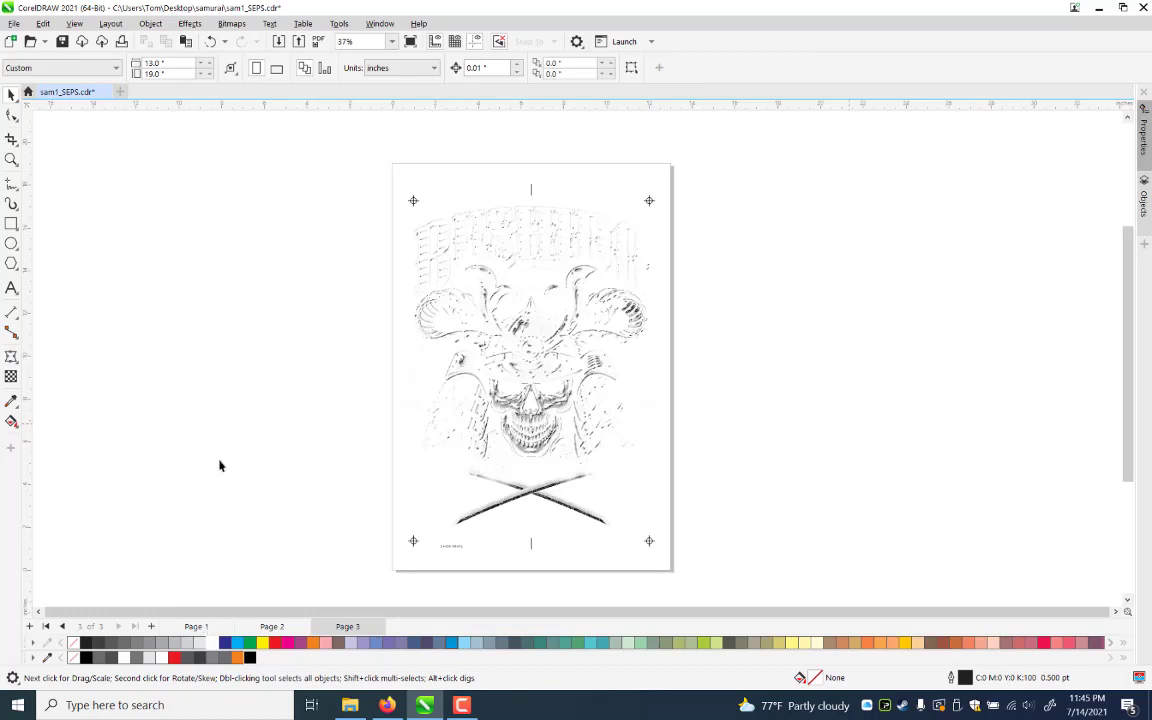
pyautogui.press('pageup')
pyautogui.press('pageup')
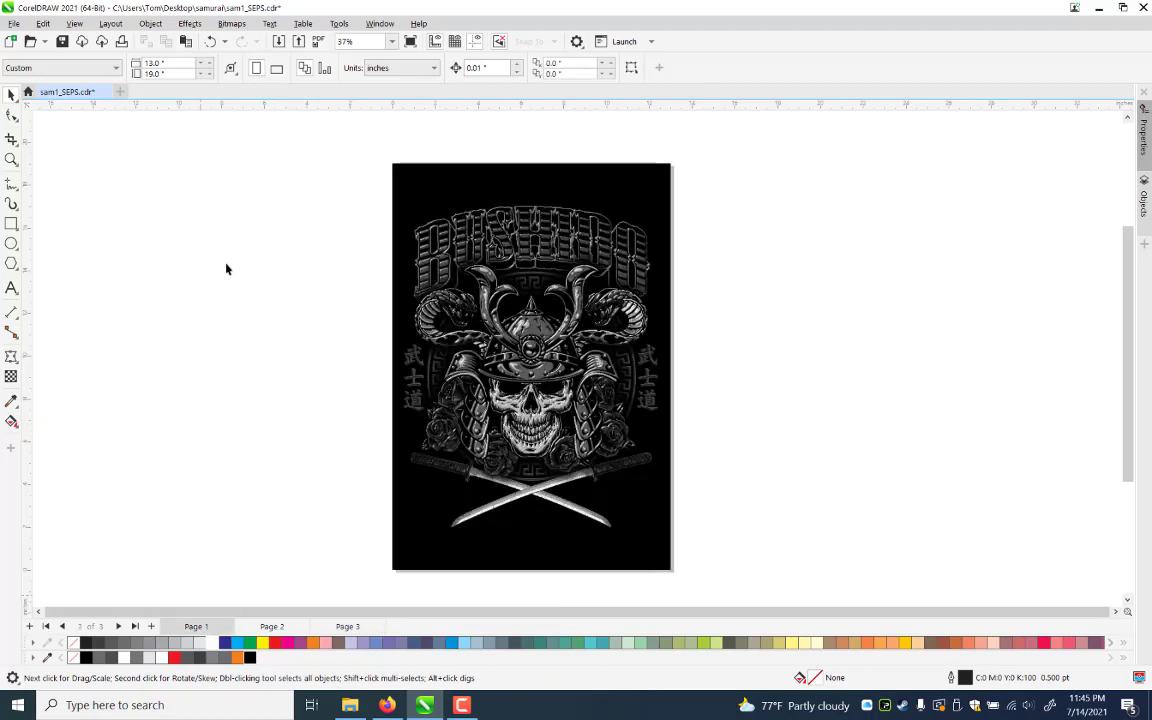